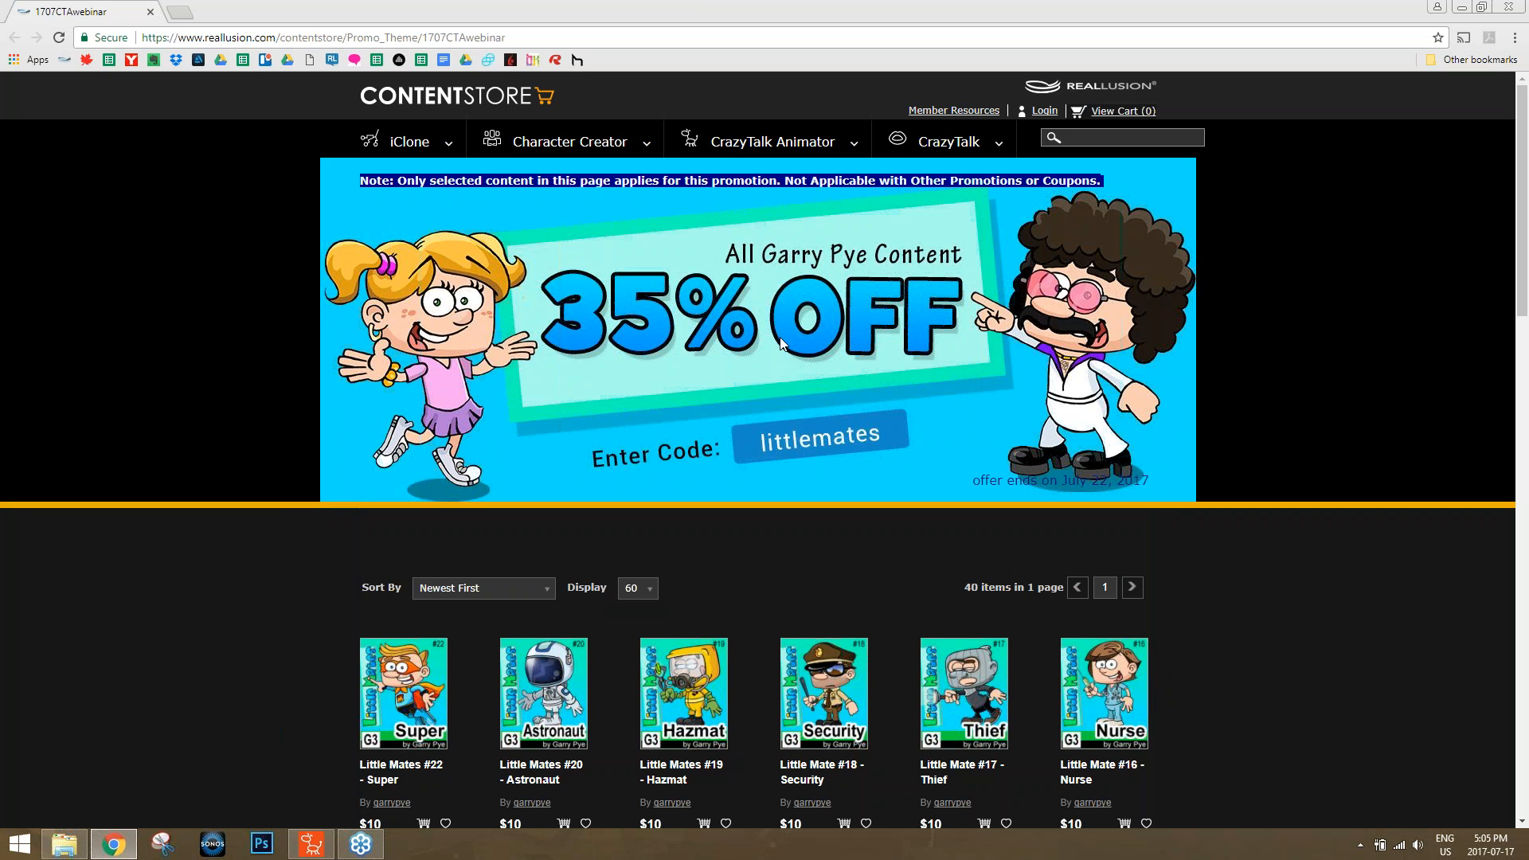
# Look through the discounted Little Mates and other character packs on the promotion page, close the browser and switch to CrazyTalk Animator.
pyautogui.scroll(-3, 1341, 572)
pyautogui.scroll(-2, 1340, 576)
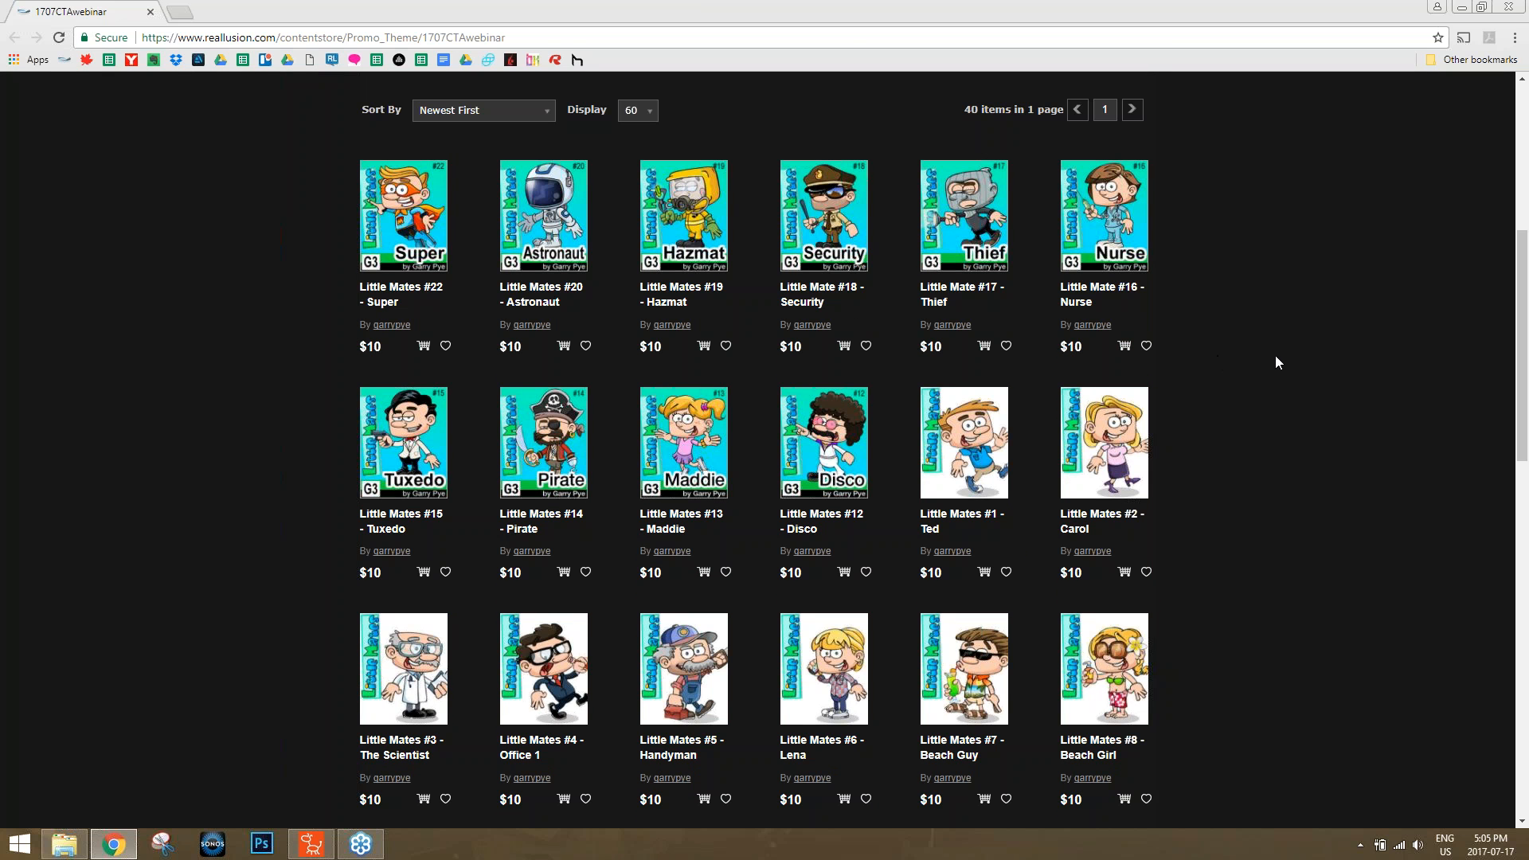
pyautogui.scroll(-5, 1279, 356)
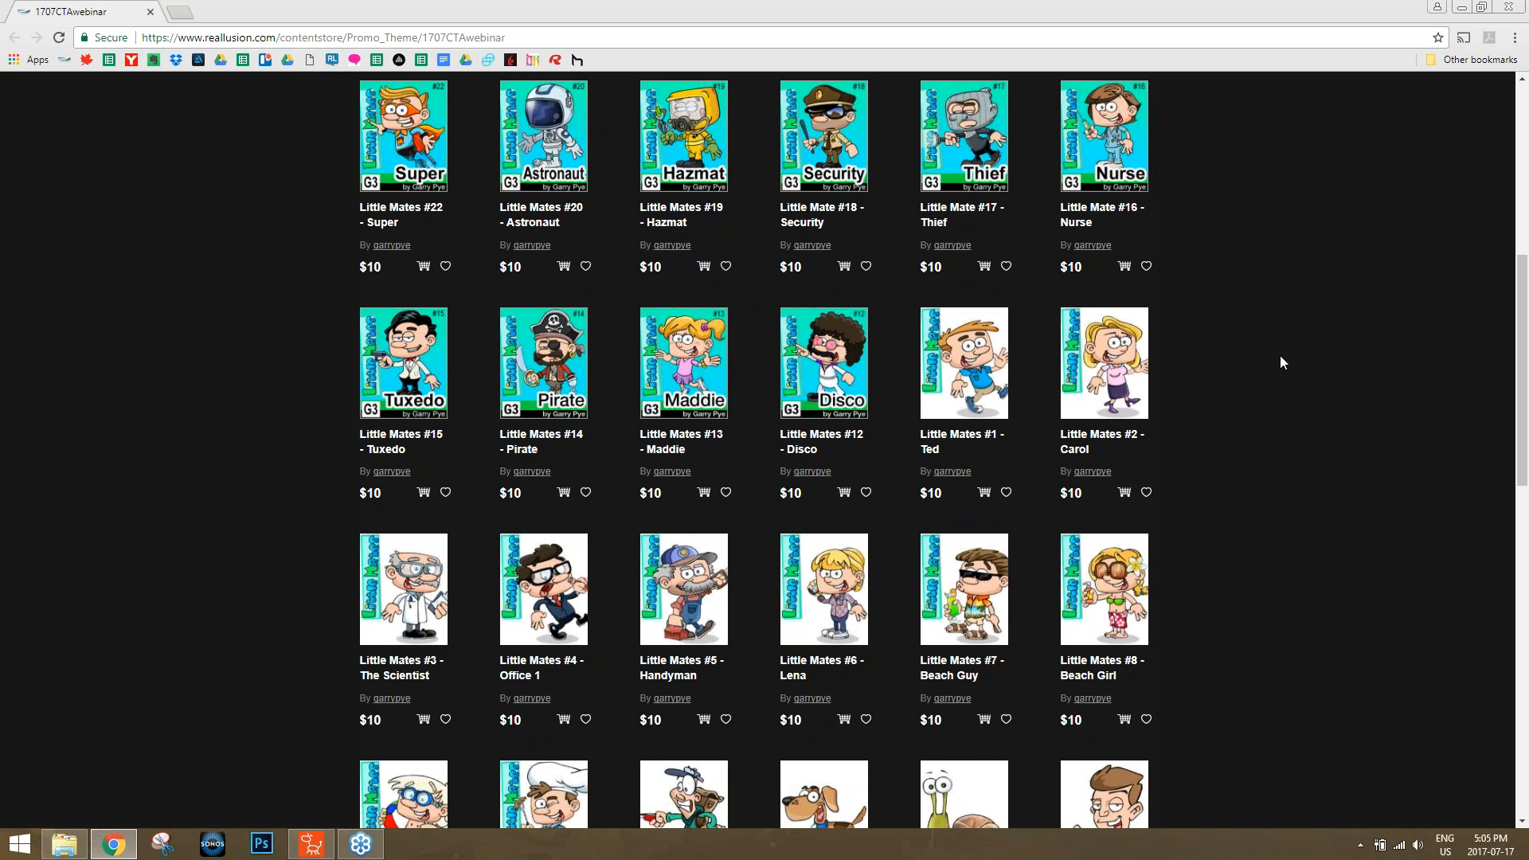
pyautogui.scroll(-5, 1278, 363)
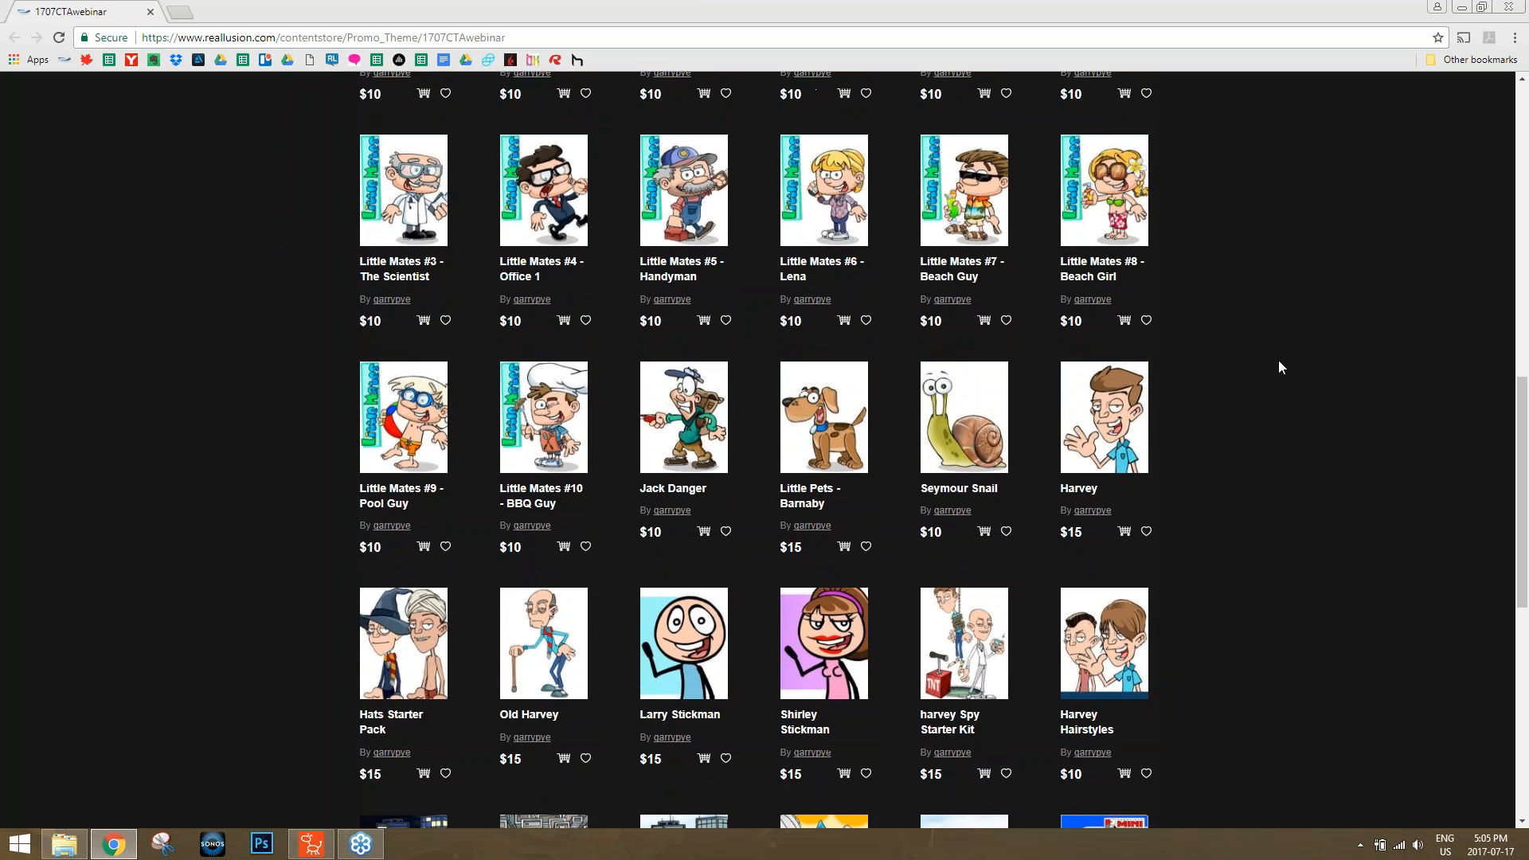
pyautogui.scroll(5, 1278, 366)
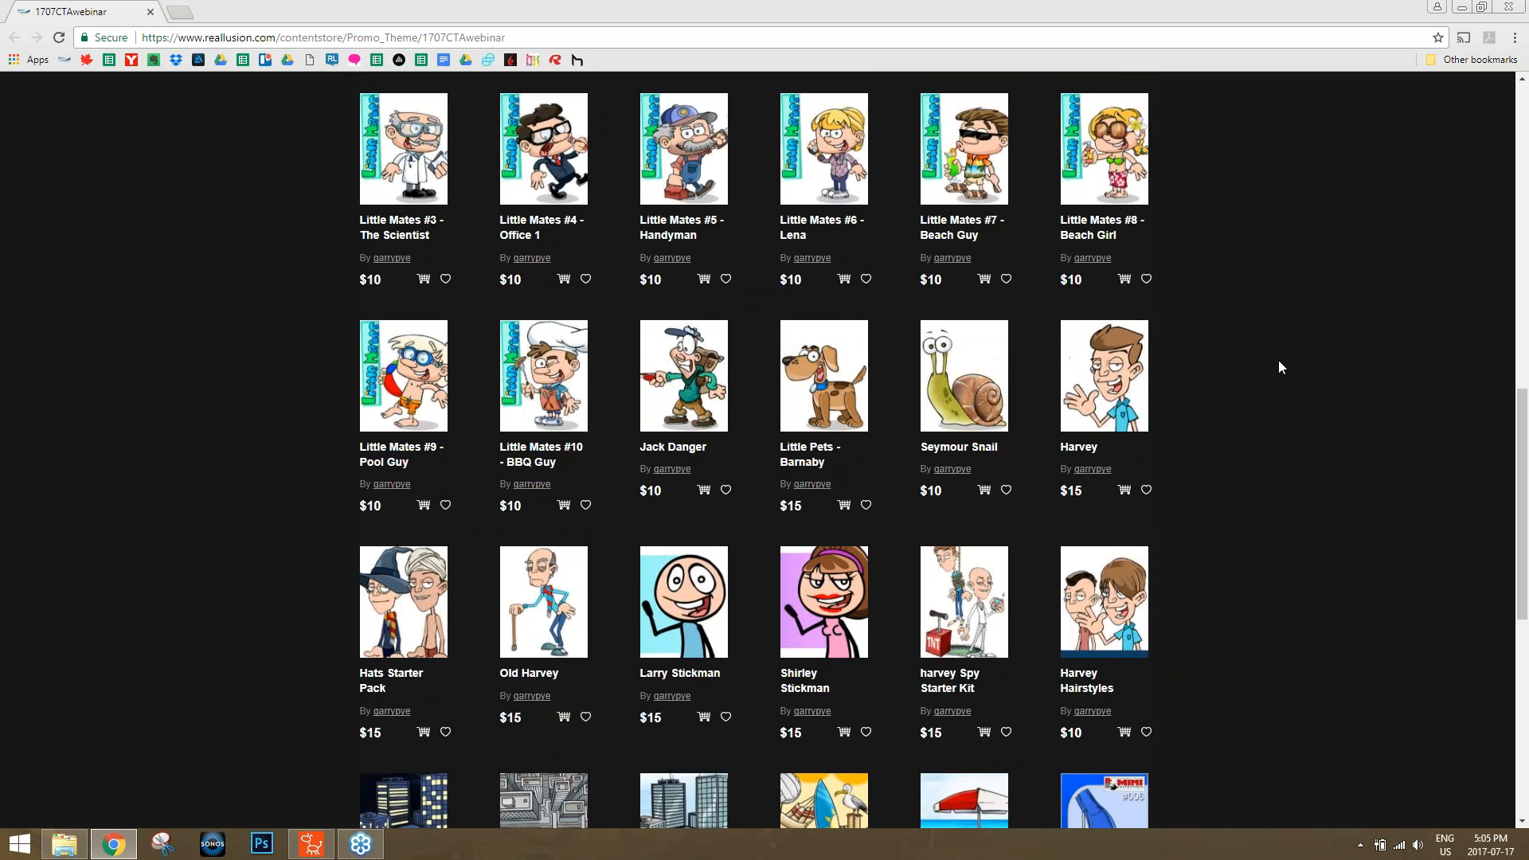
pyautogui.scroll(3, 1278, 367)
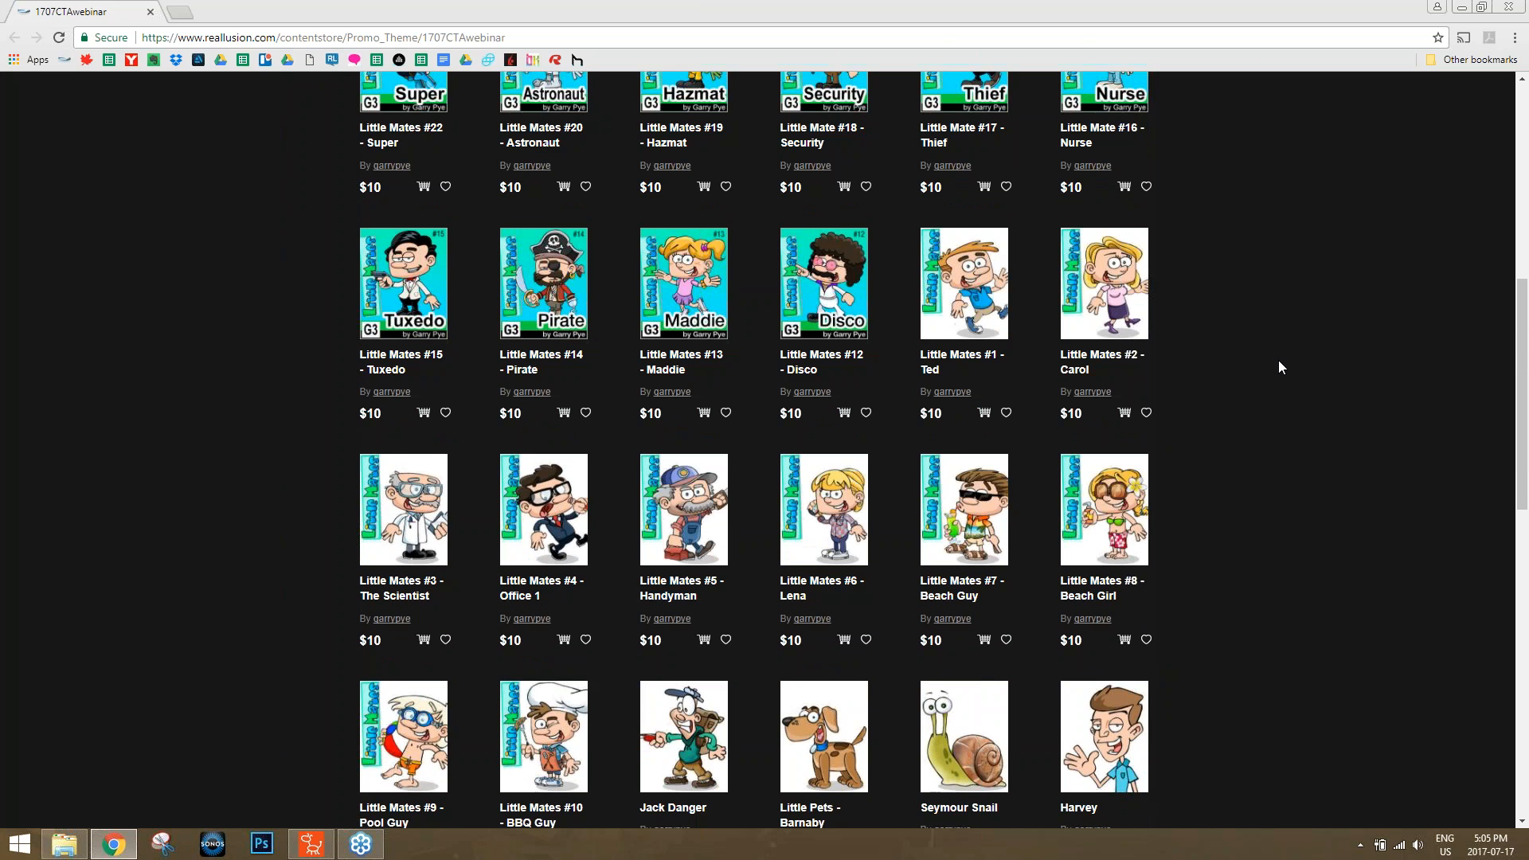
pyautogui.scroll(1, 1278, 367)
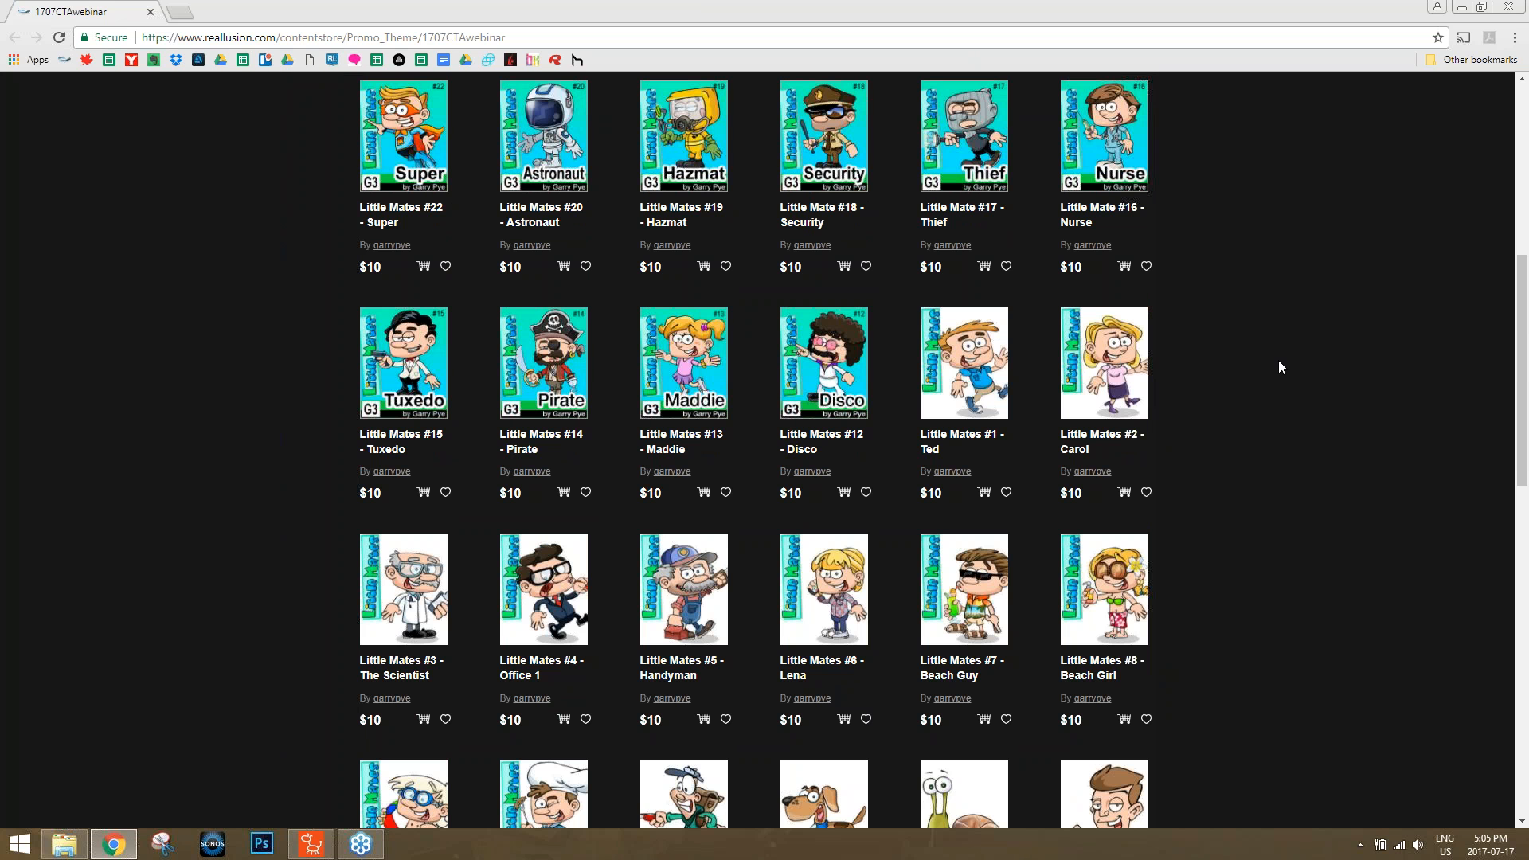
pyautogui.click(1515, 7)
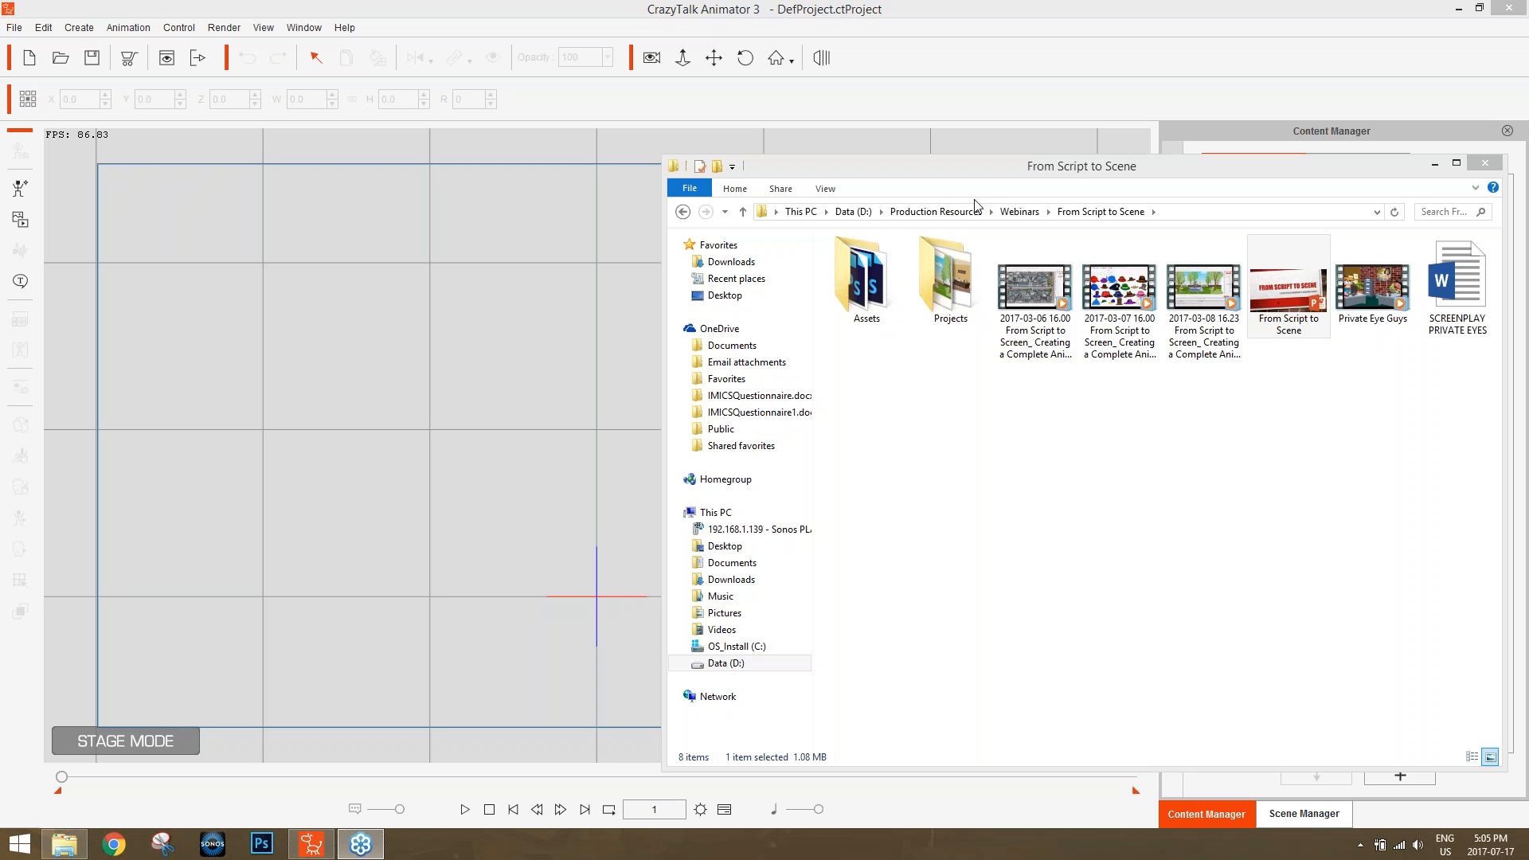
pyautogui.click(885, 8)
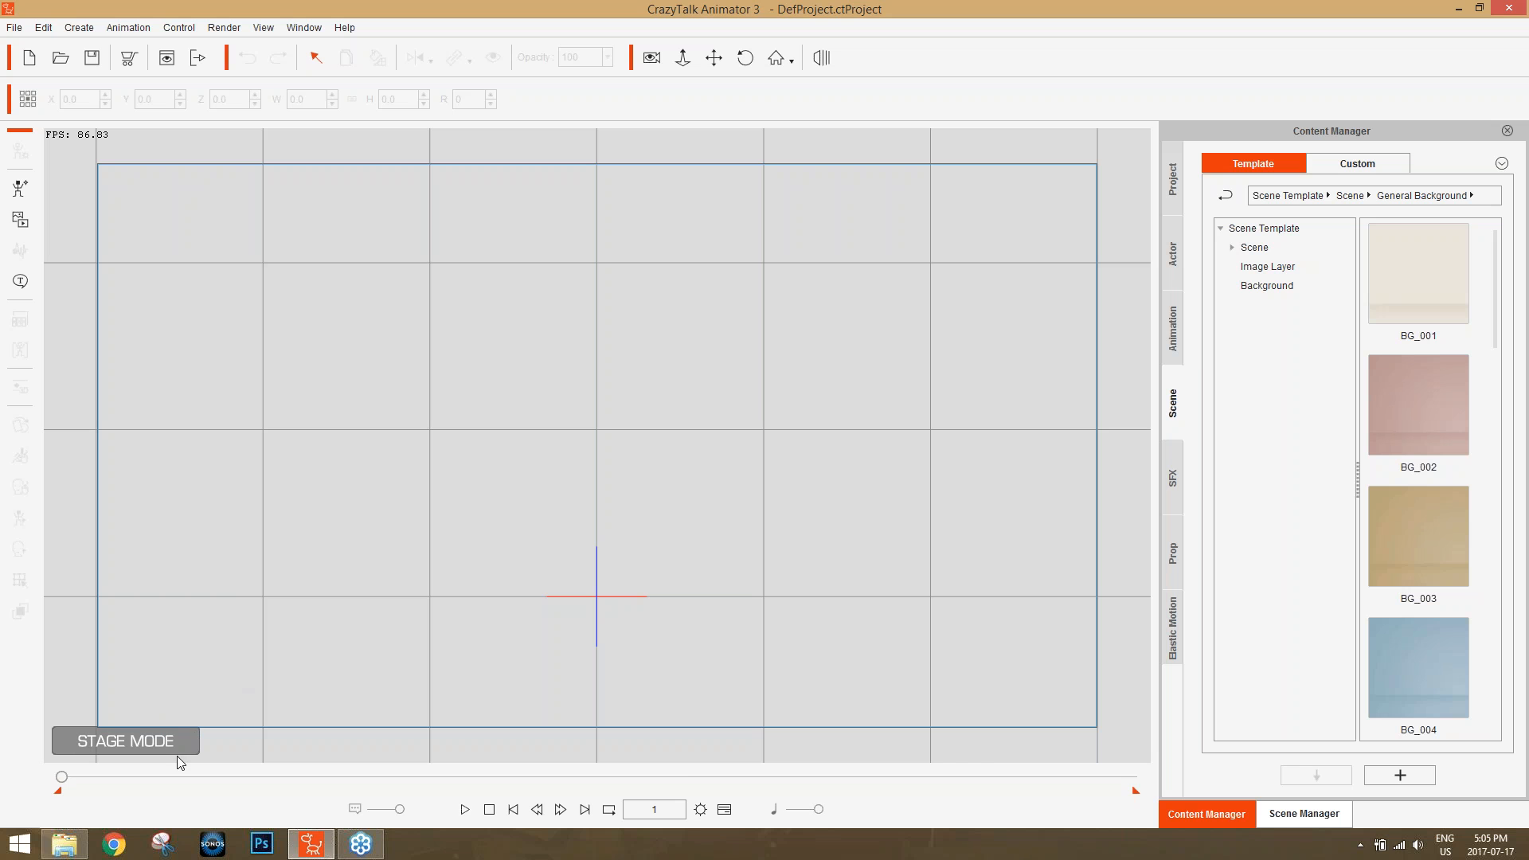
# Bring up the From Script to Scene folder and open the SCREENPLAY PRIVATE EYES document from it.
pyautogui.click(64, 843)
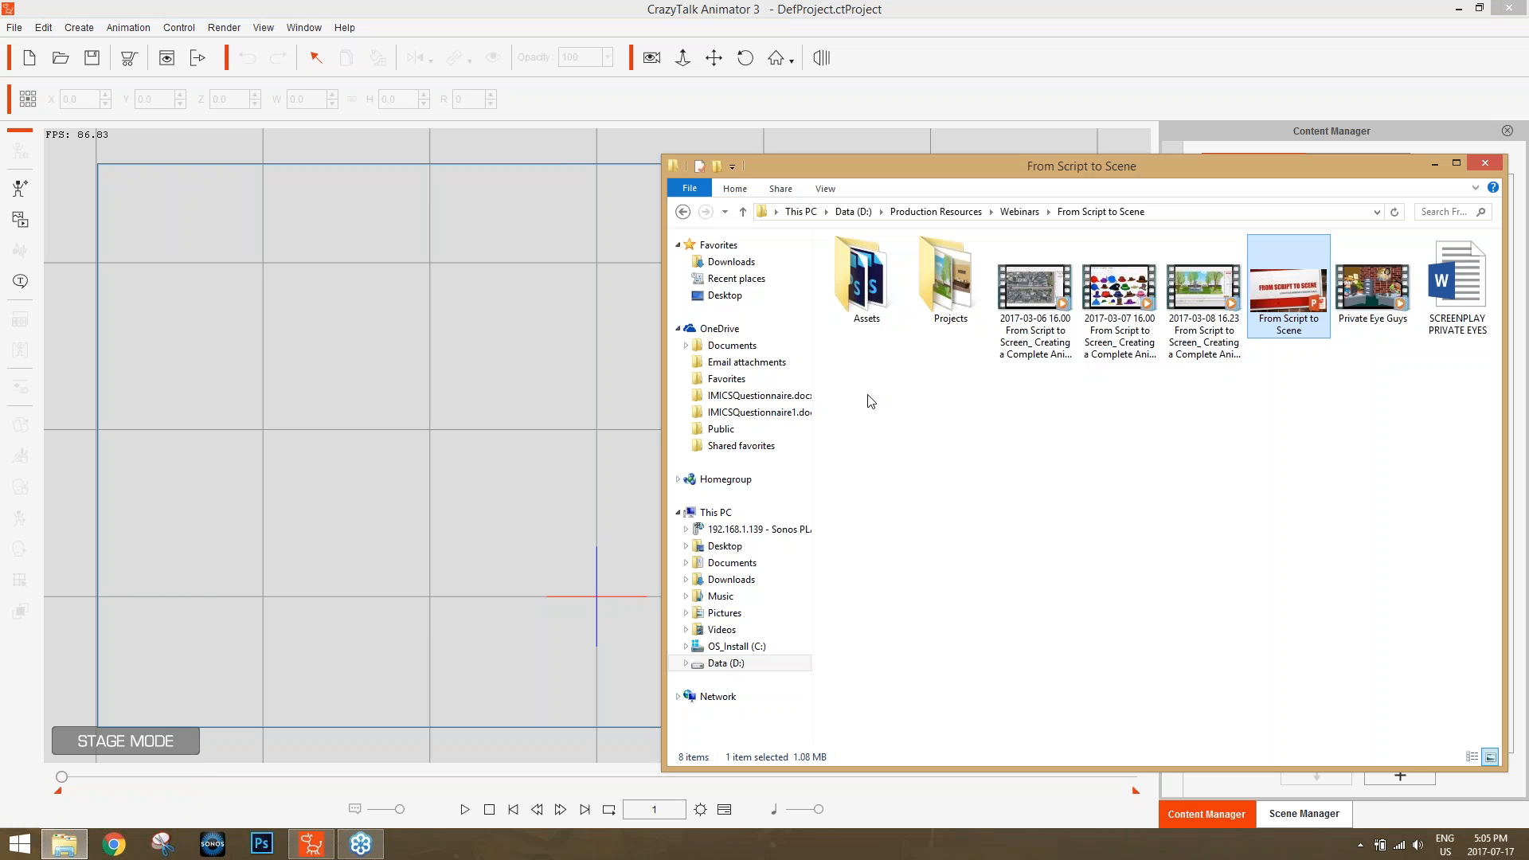
pyautogui.moveTo(1015, 167); pyautogui.dragTo(658, 166)
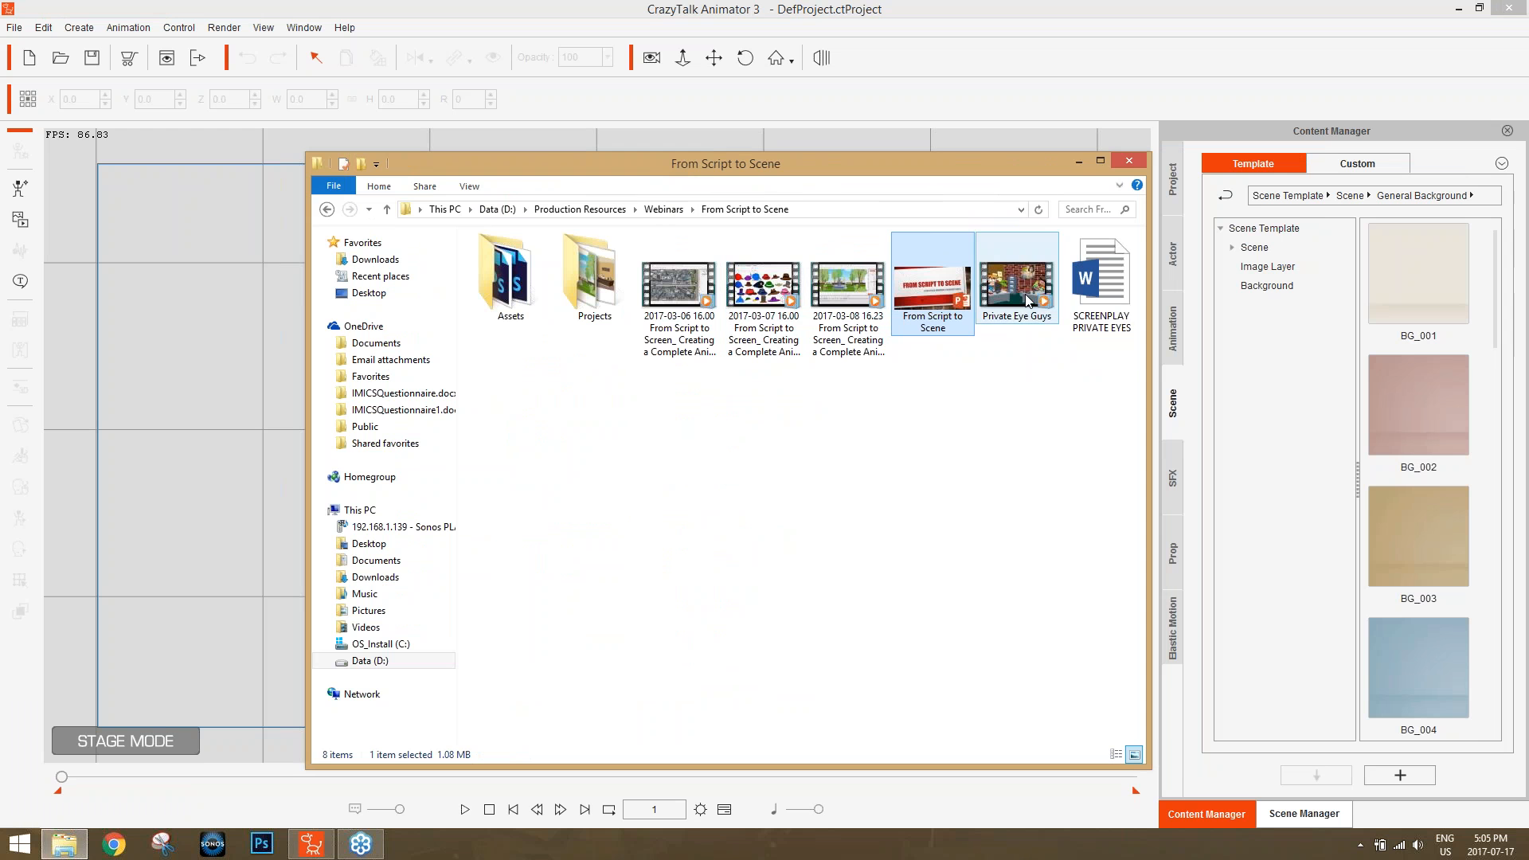
pyautogui.doubleClick(1087, 283)
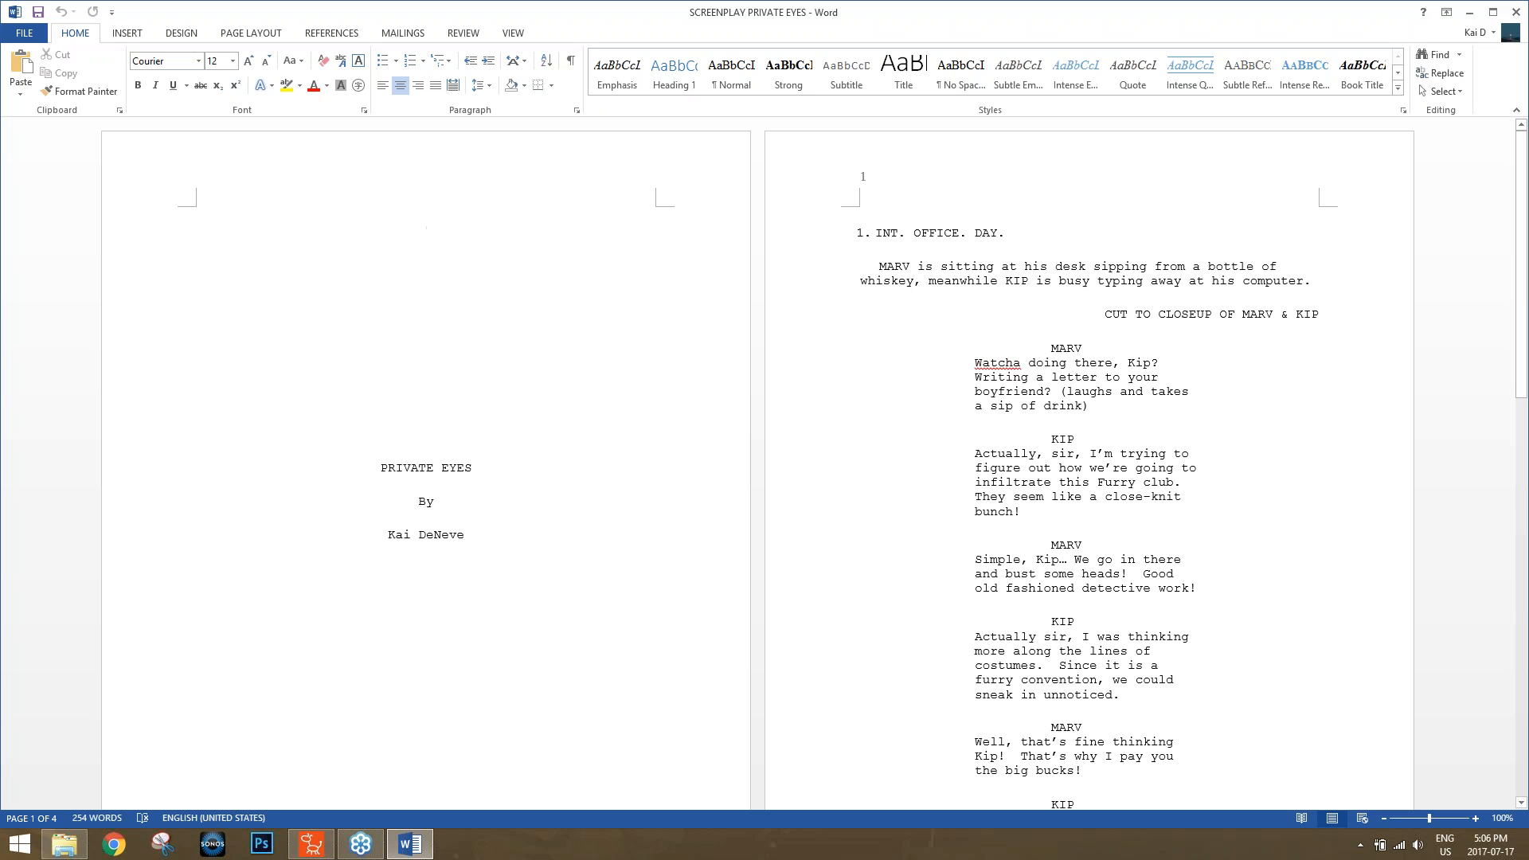
# Read through the screenplay's office, exterior and rooftop scenes, return to its title page and close the document.
pyautogui.scroll(-1, 1087, 388)
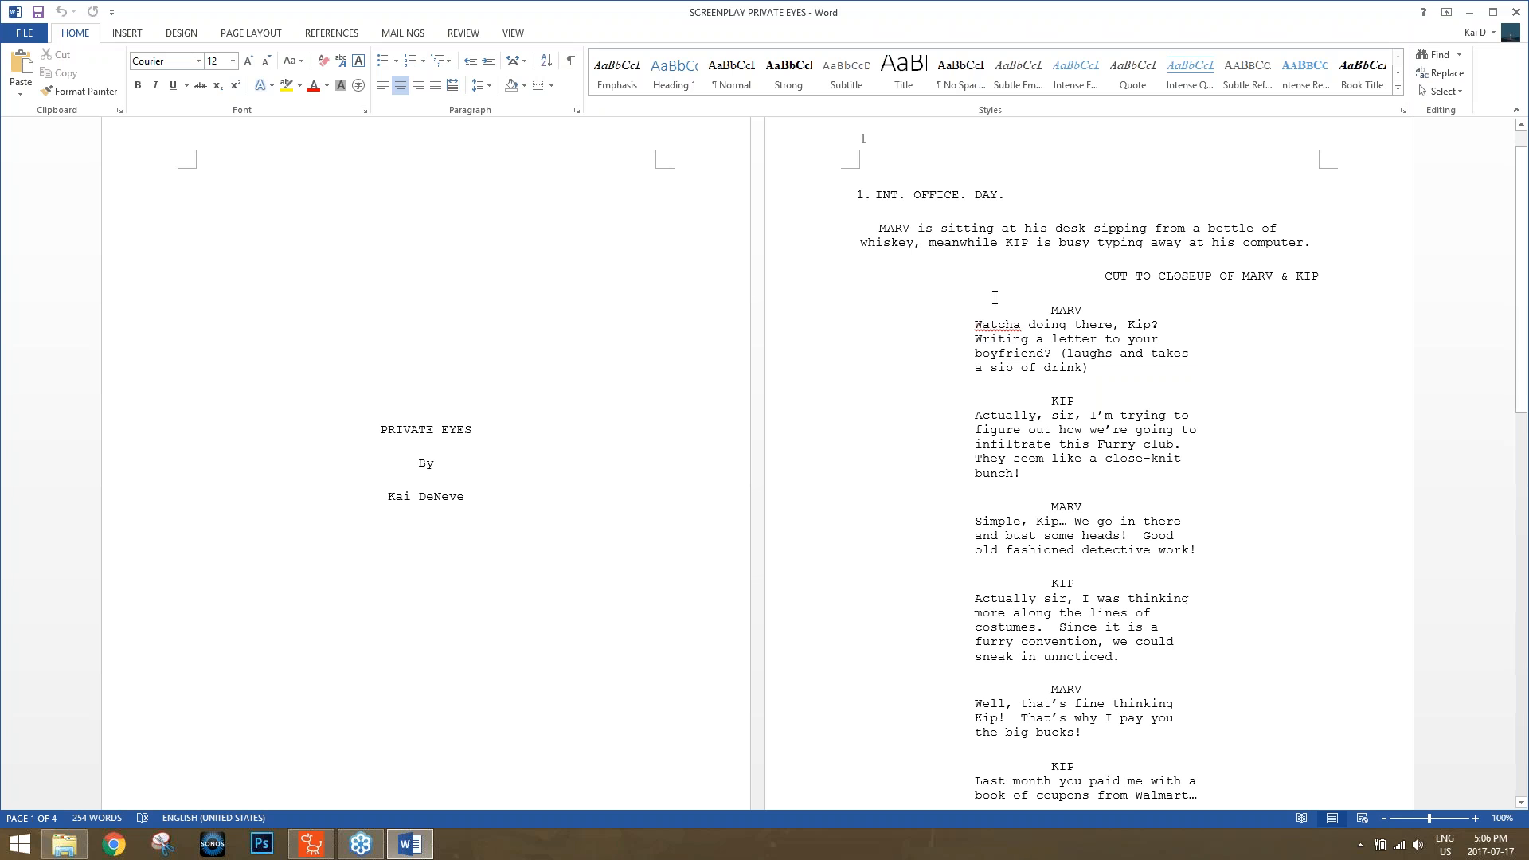
pyautogui.scroll(-1, 1342, 362)
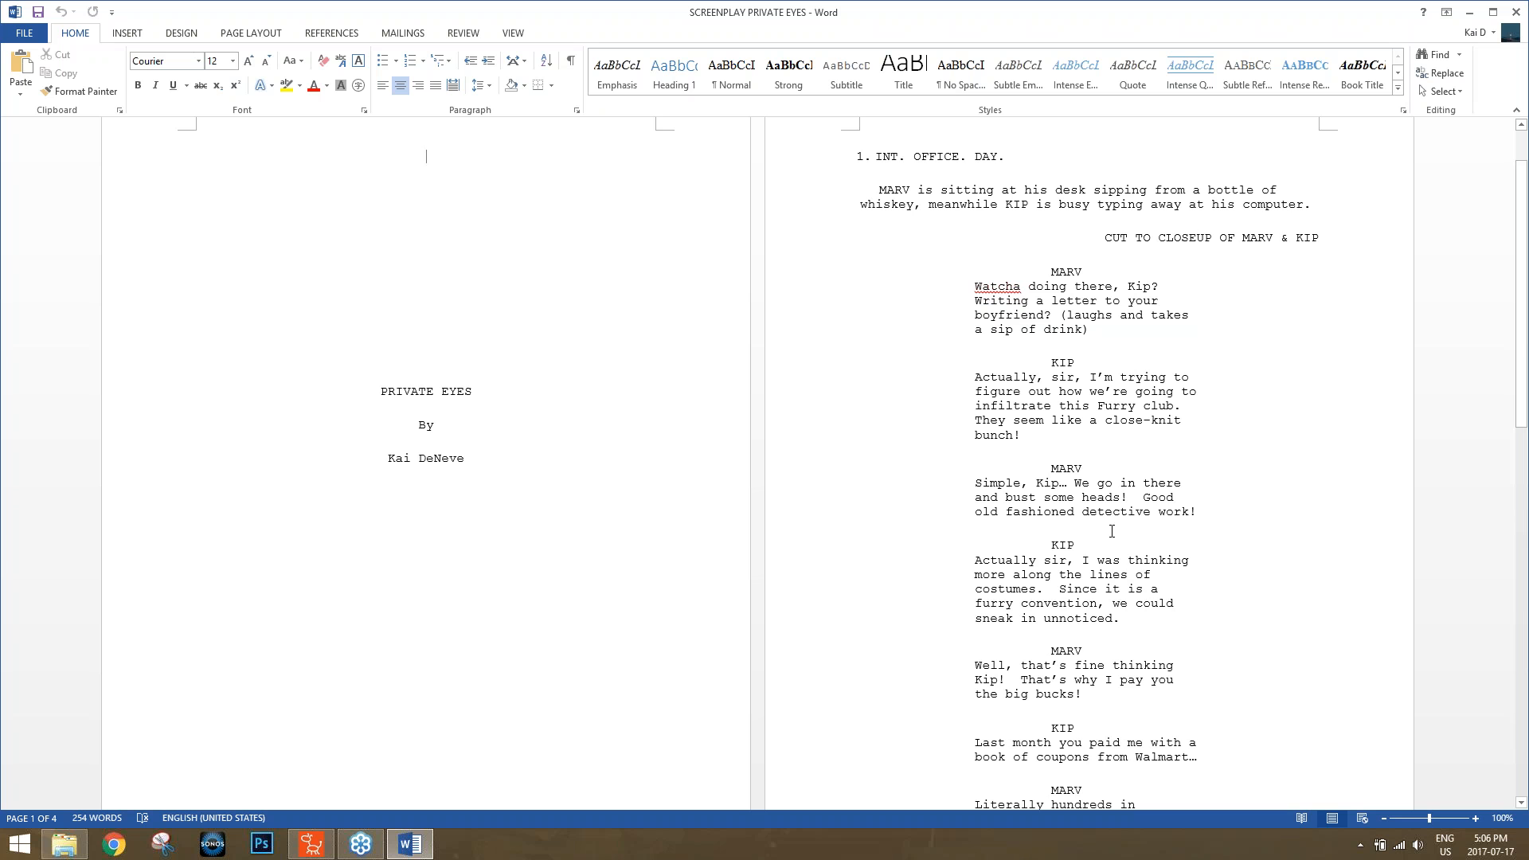
pyautogui.scroll(-1, 1330, 497)
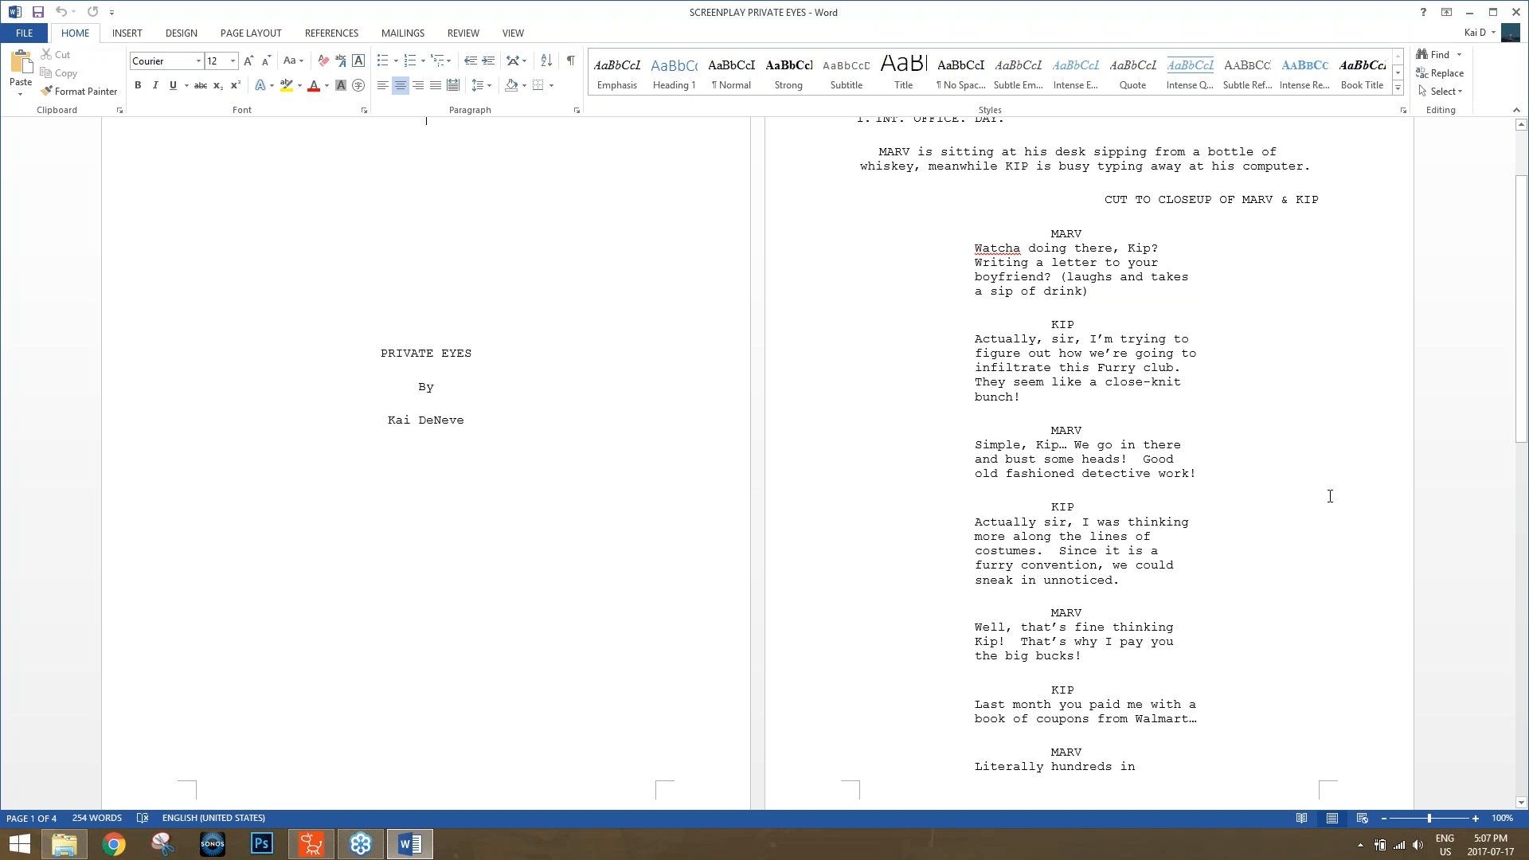
pyautogui.scroll(-13, 1330, 496)
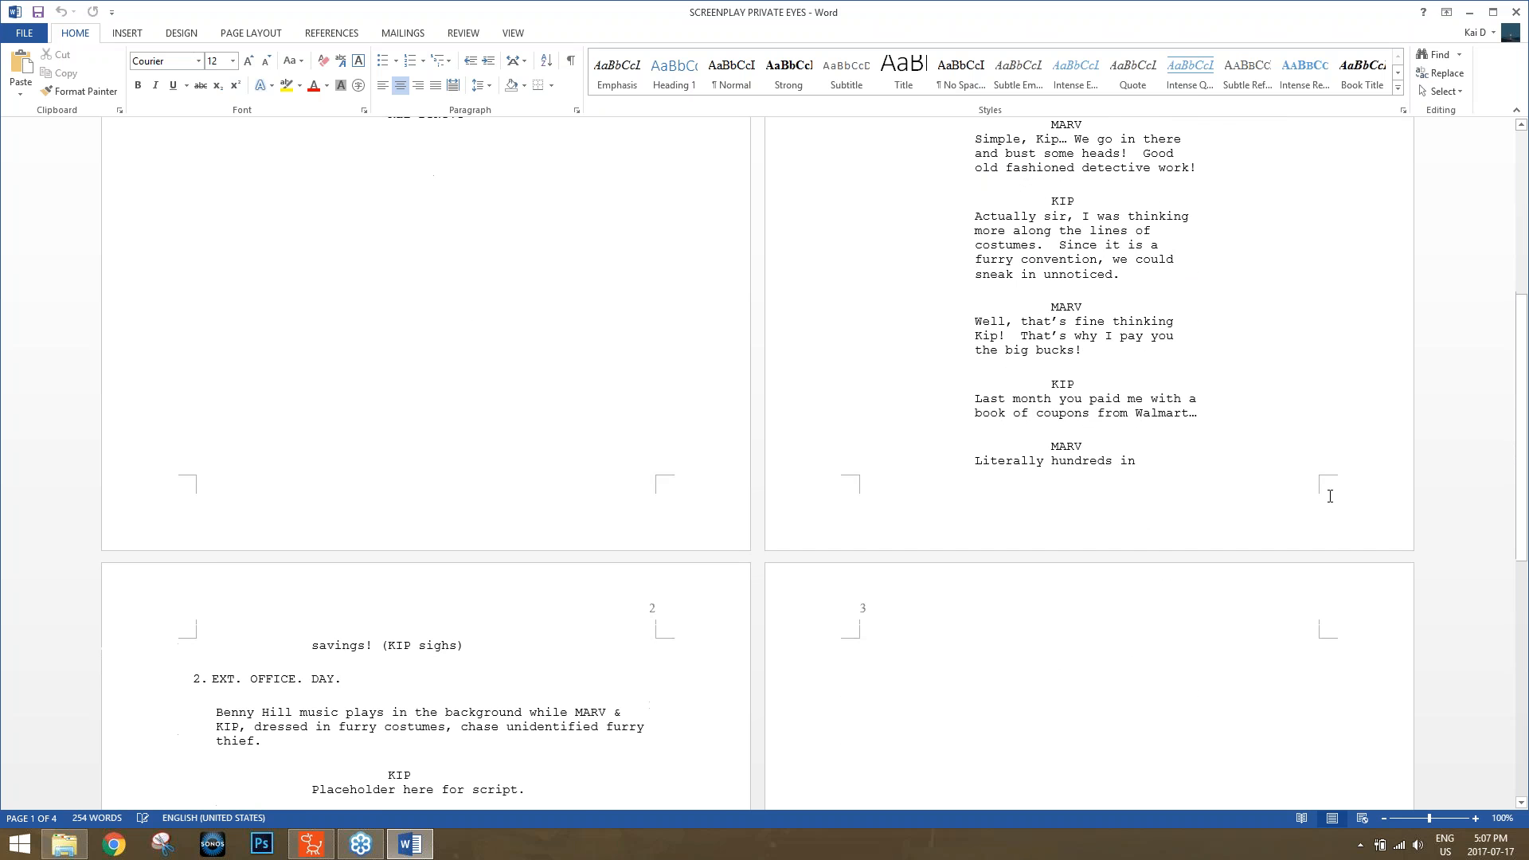
pyautogui.scroll(-4, 1279, 494)
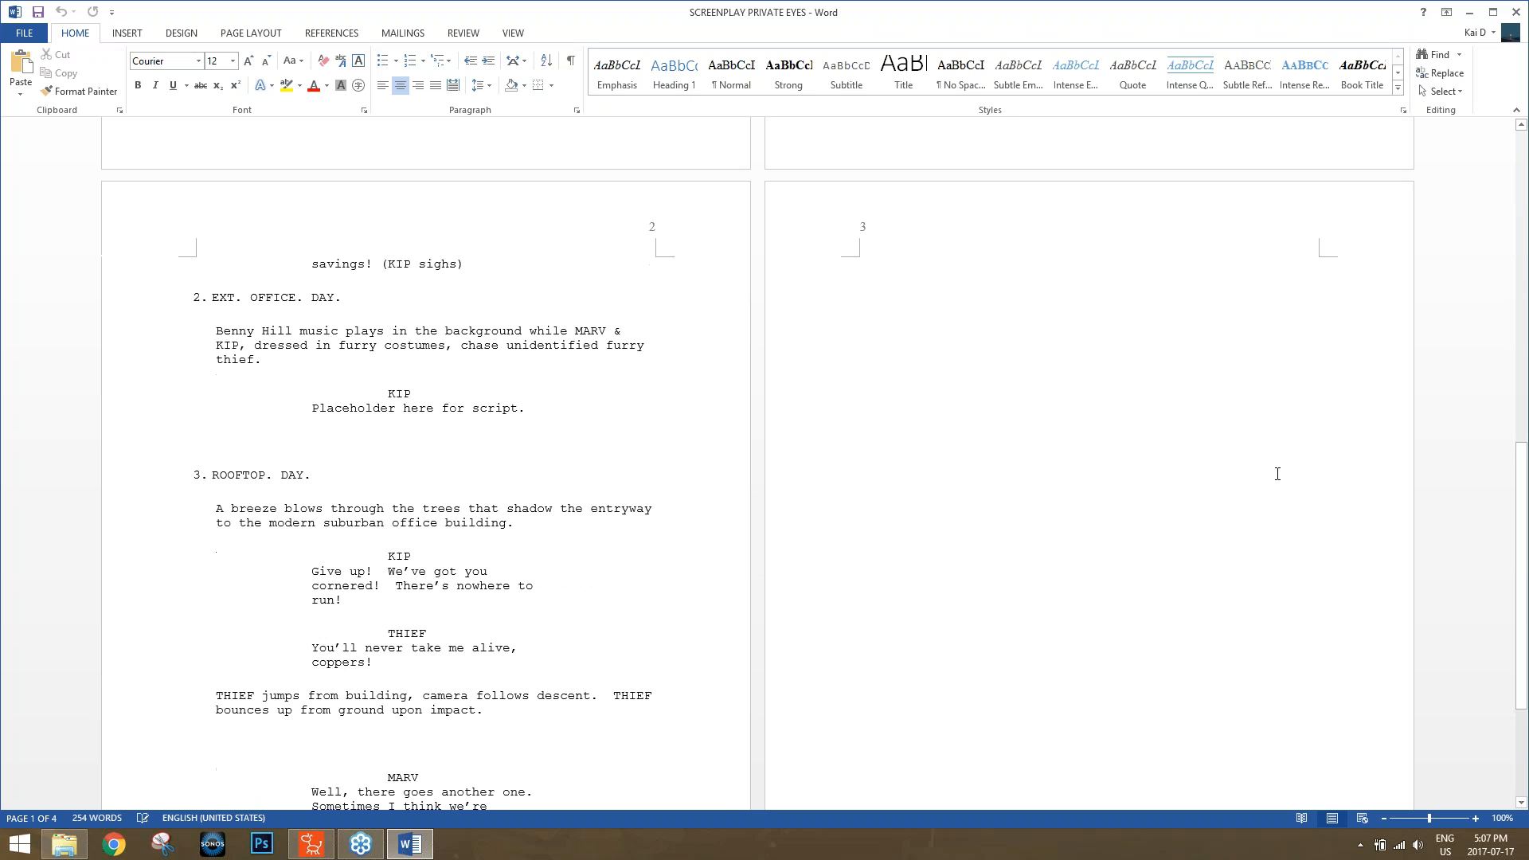
pyautogui.scroll(9, 1221, 458)
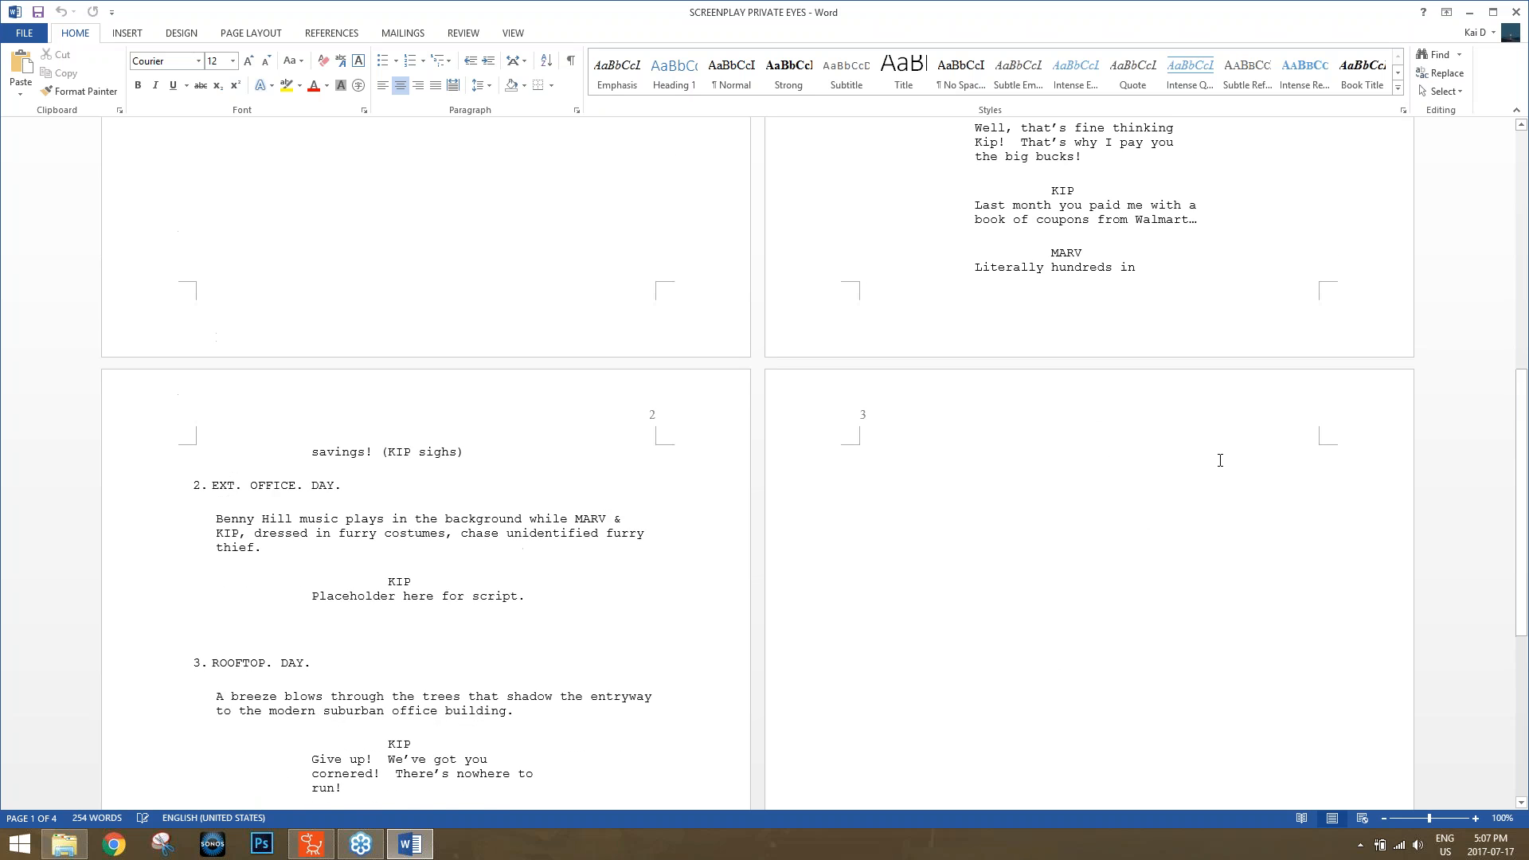
pyautogui.scroll(-5, 1218, 458)
pyautogui.scroll(-1, 1217, 463)
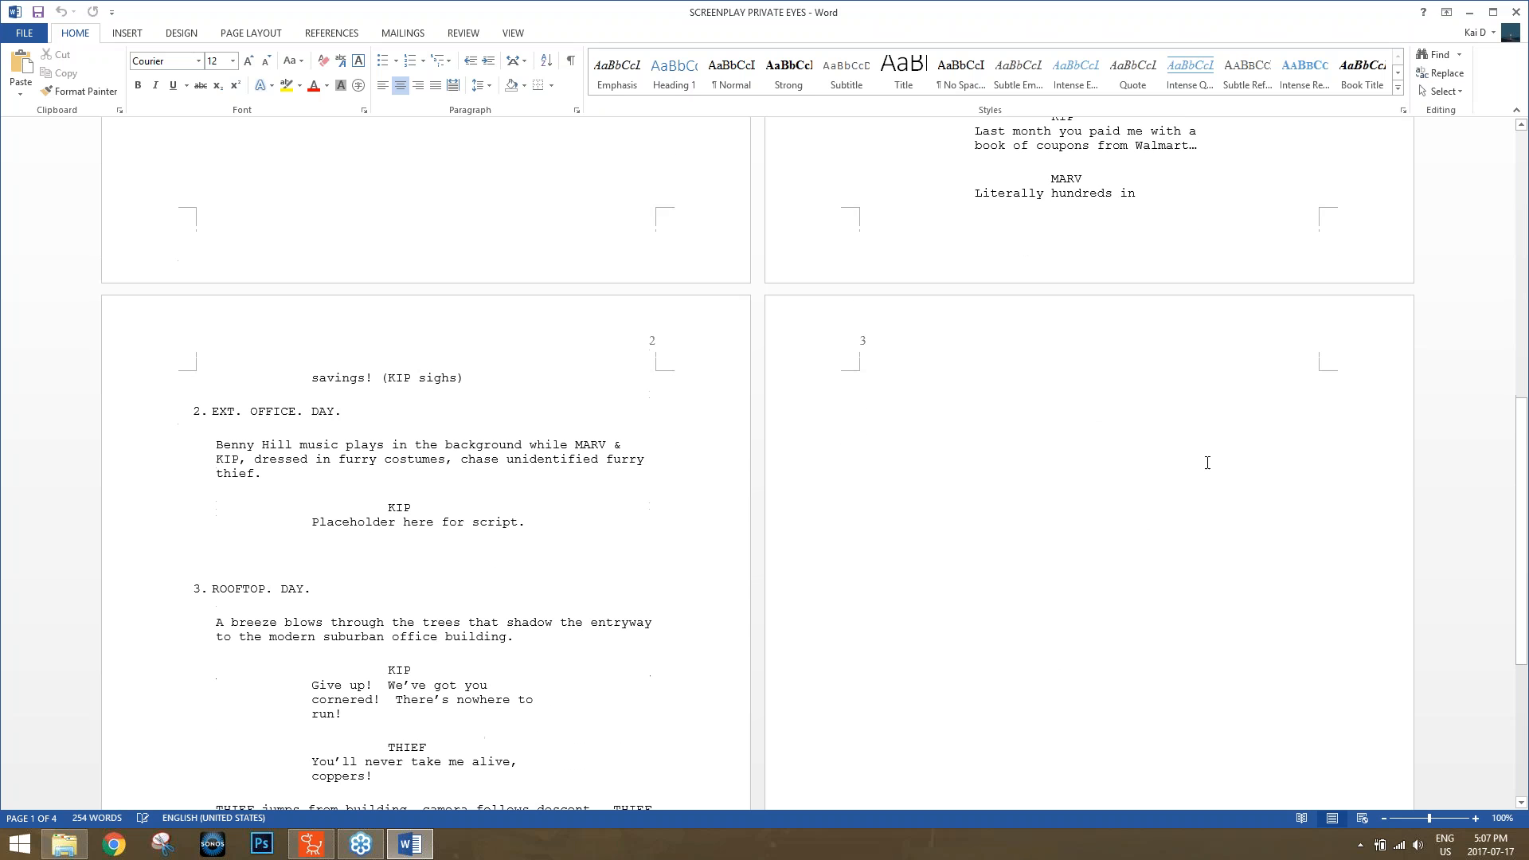
pyautogui.scroll(-2, 1198, 461)
pyautogui.scroll(6, 1191, 459)
pyautogui.scroll(5, 1138, 203)
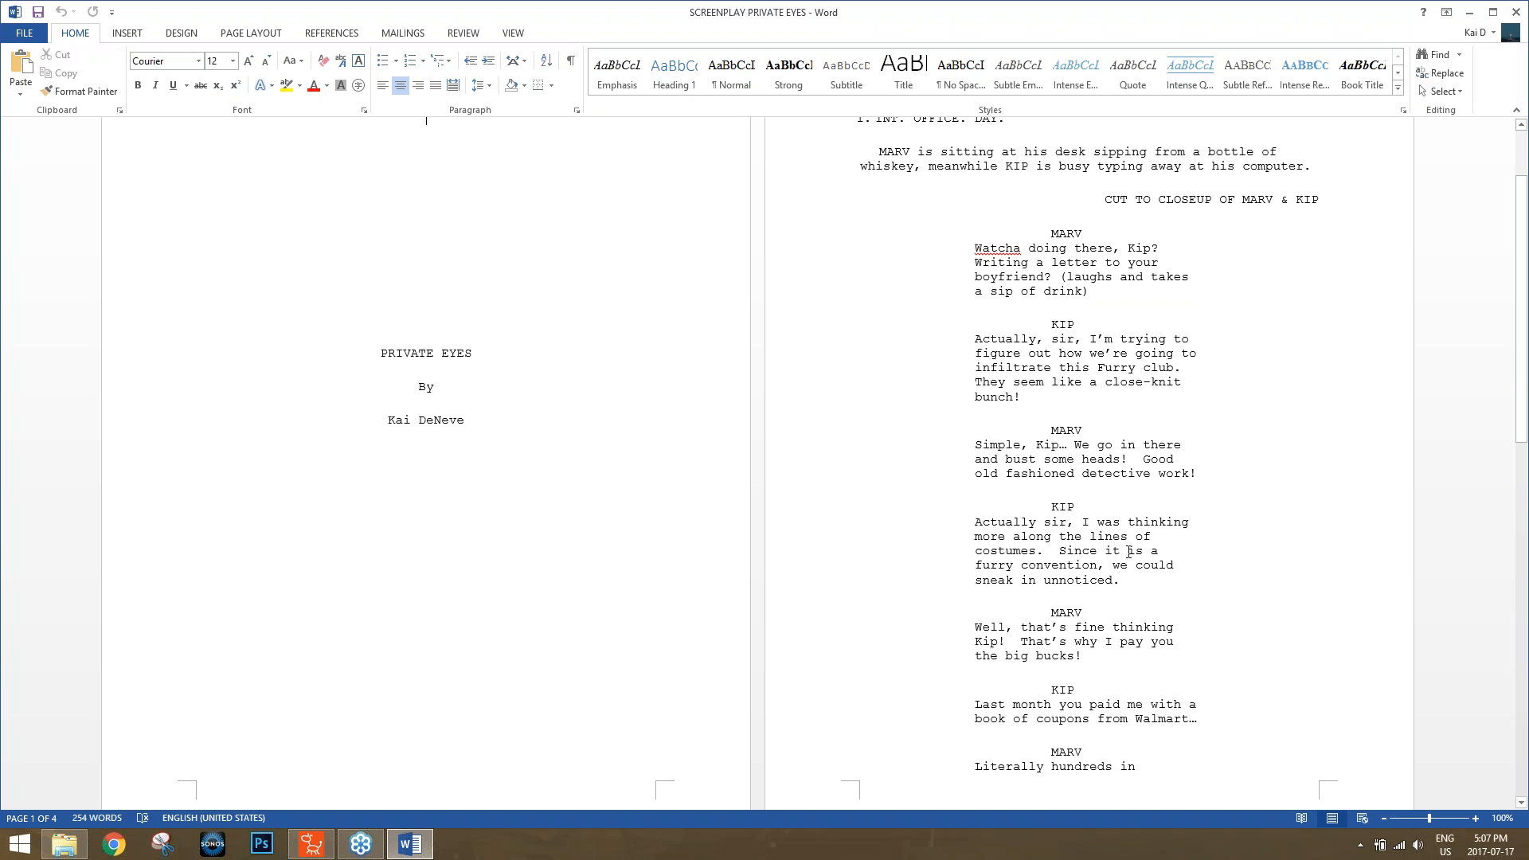
pyautogui.scroll(-8, 1074, 504)
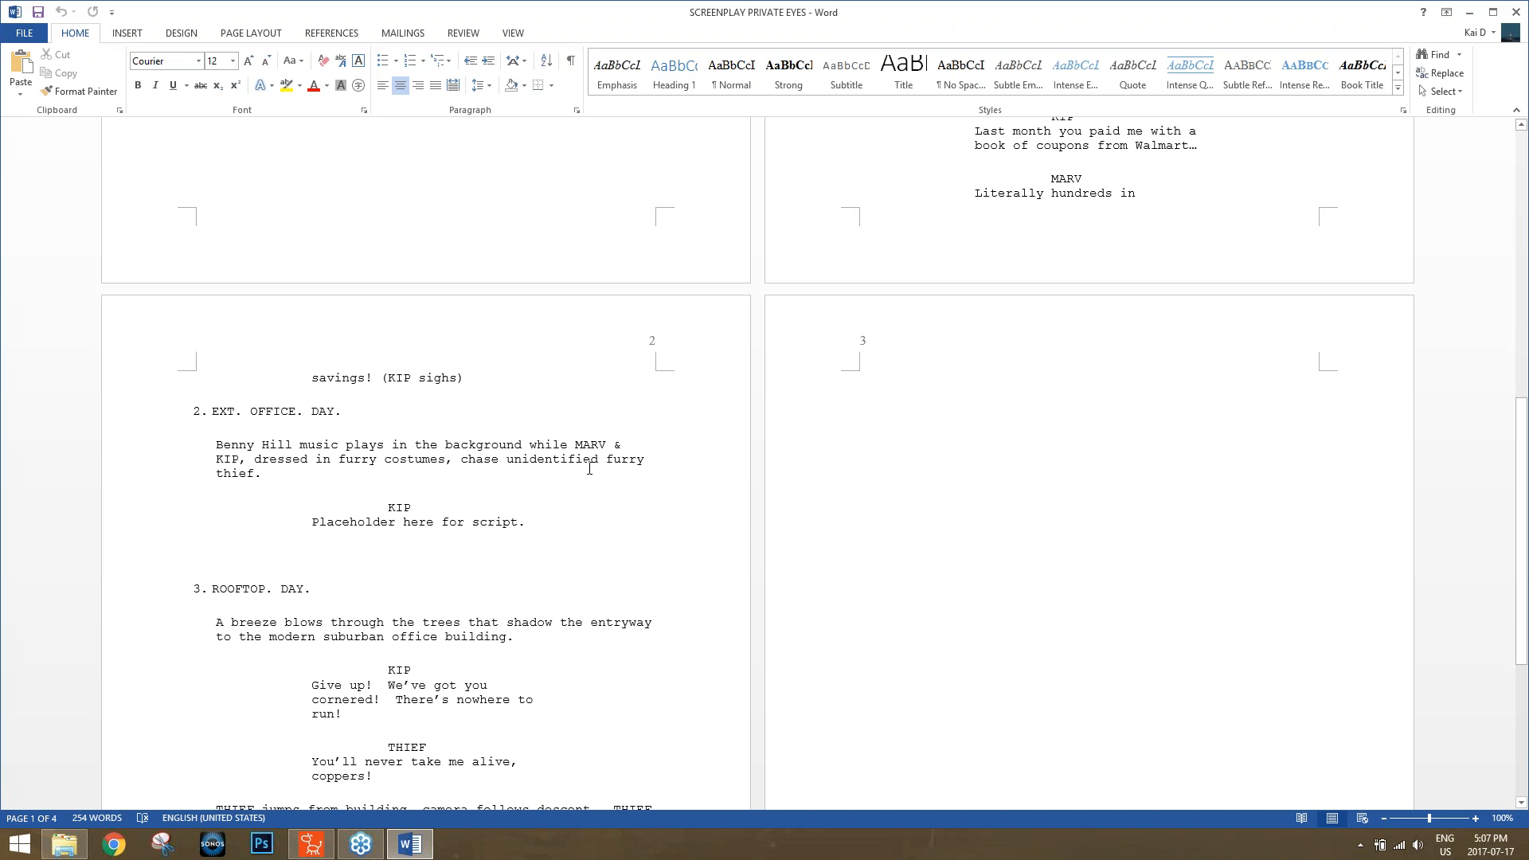
pyautogui.scroll(-5, 569, 473)
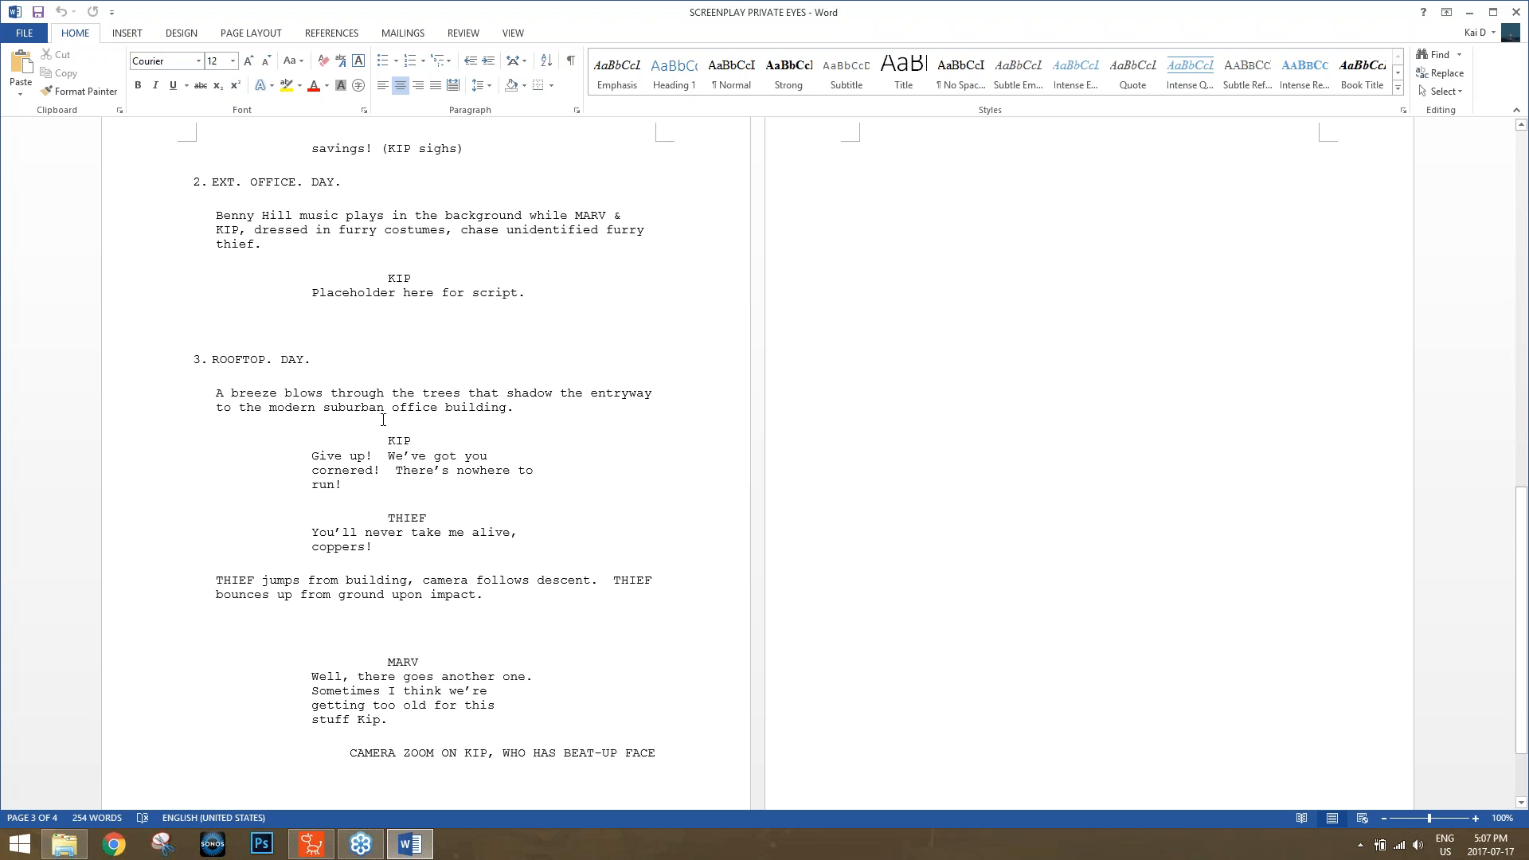
pyautogui.scroll(-2, 383, 419)
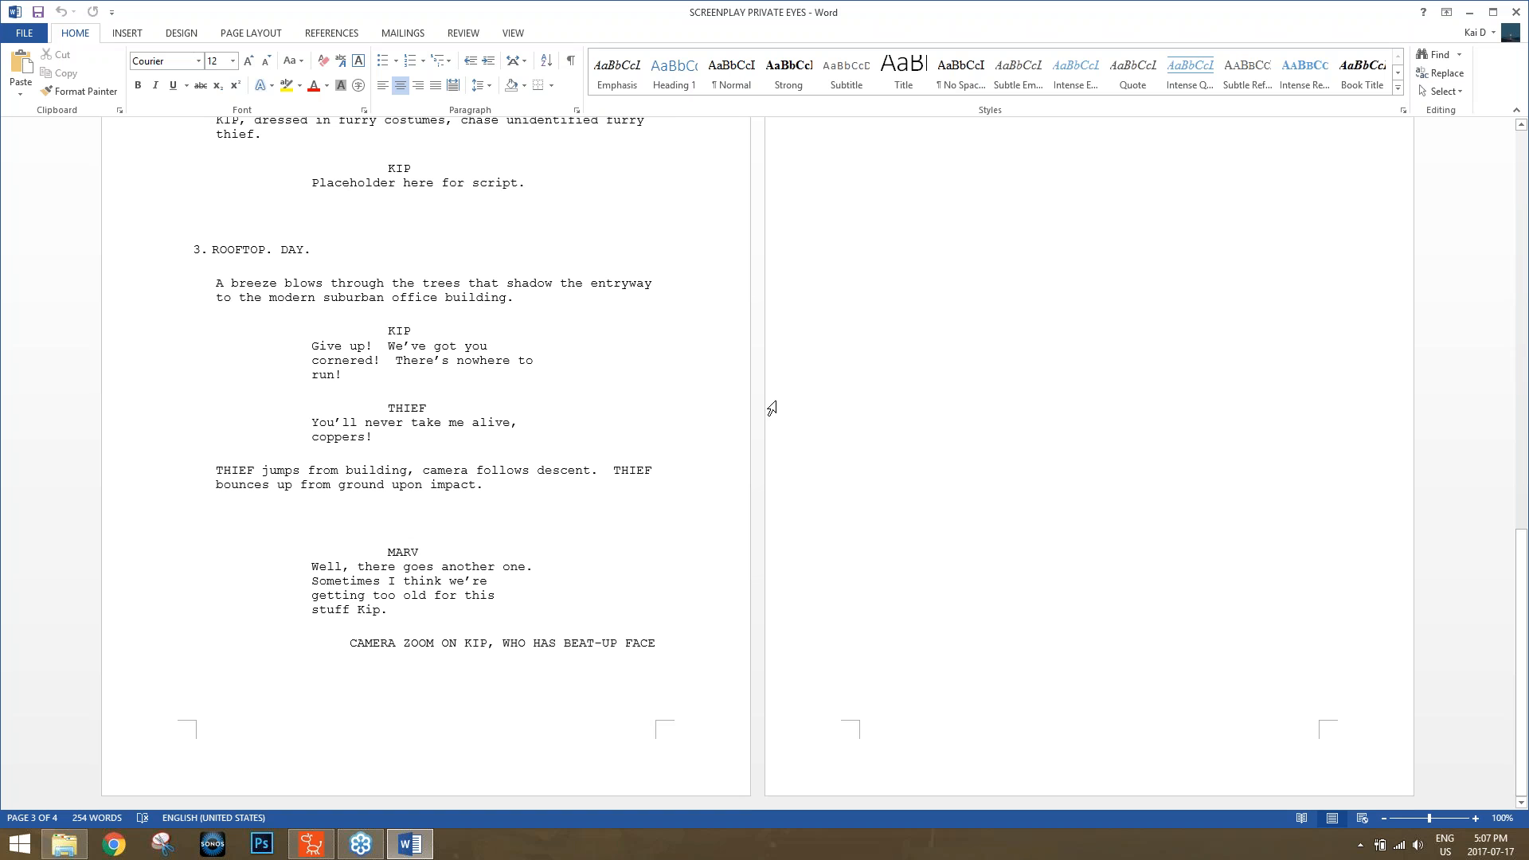
pyautogui.scroll(11, 796, 444)
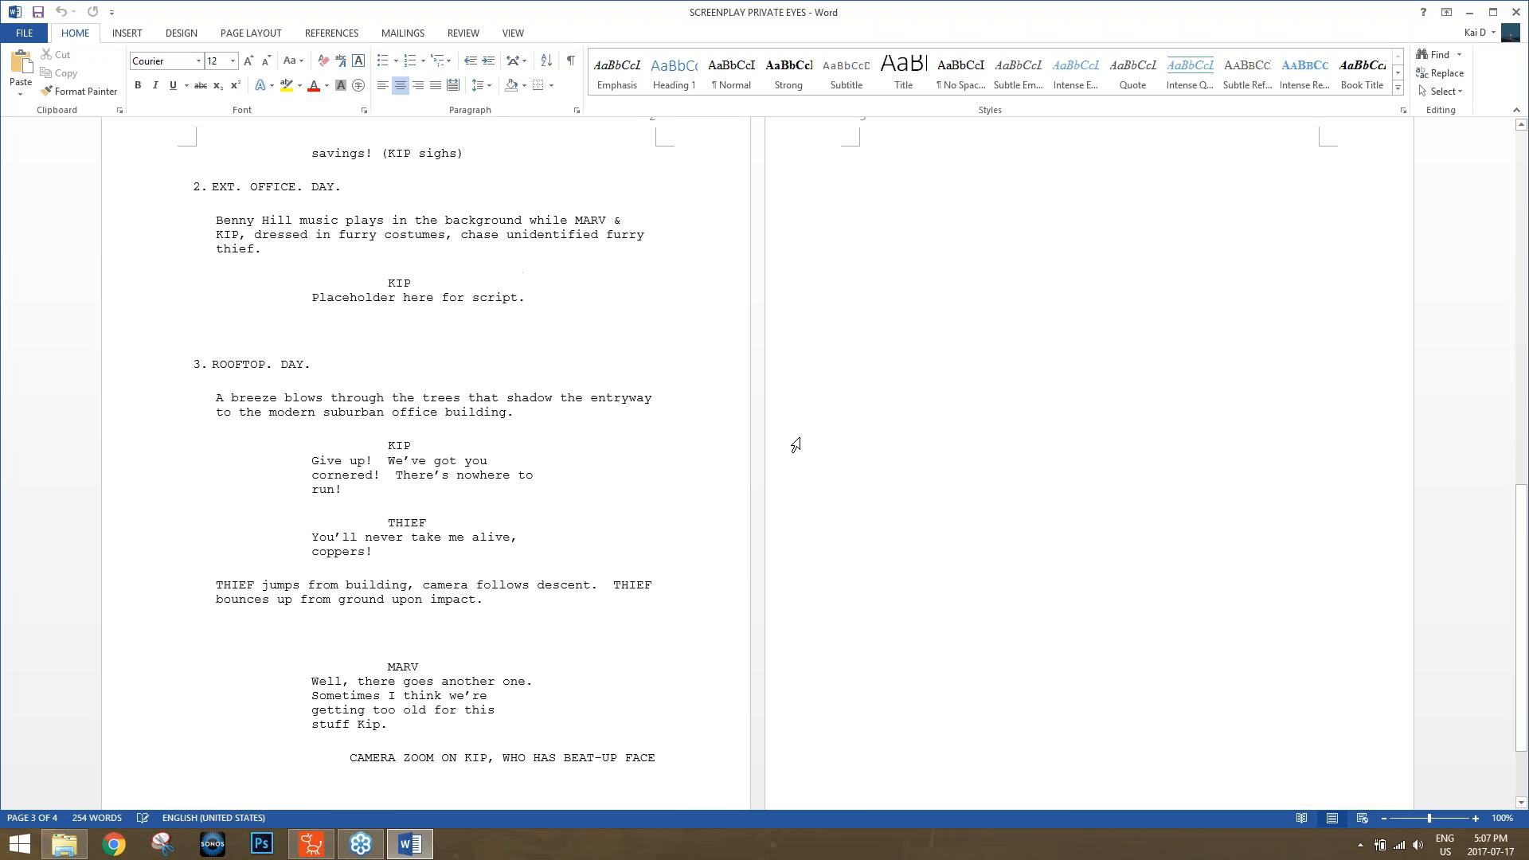
pyautogui.scroll(7, 795, 445)
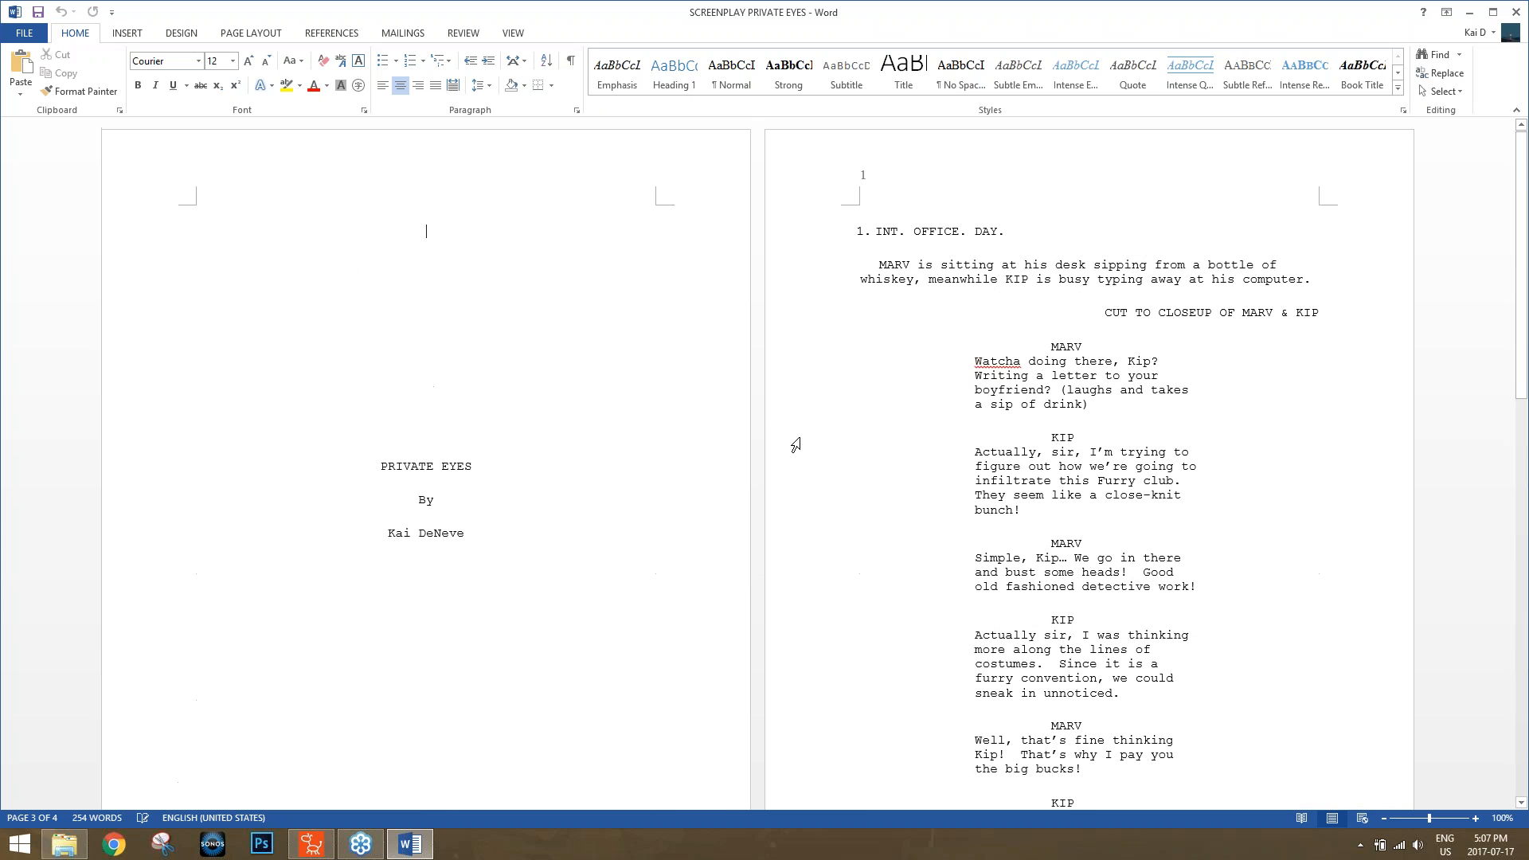
pyautogui.moveTo(1517, 10)
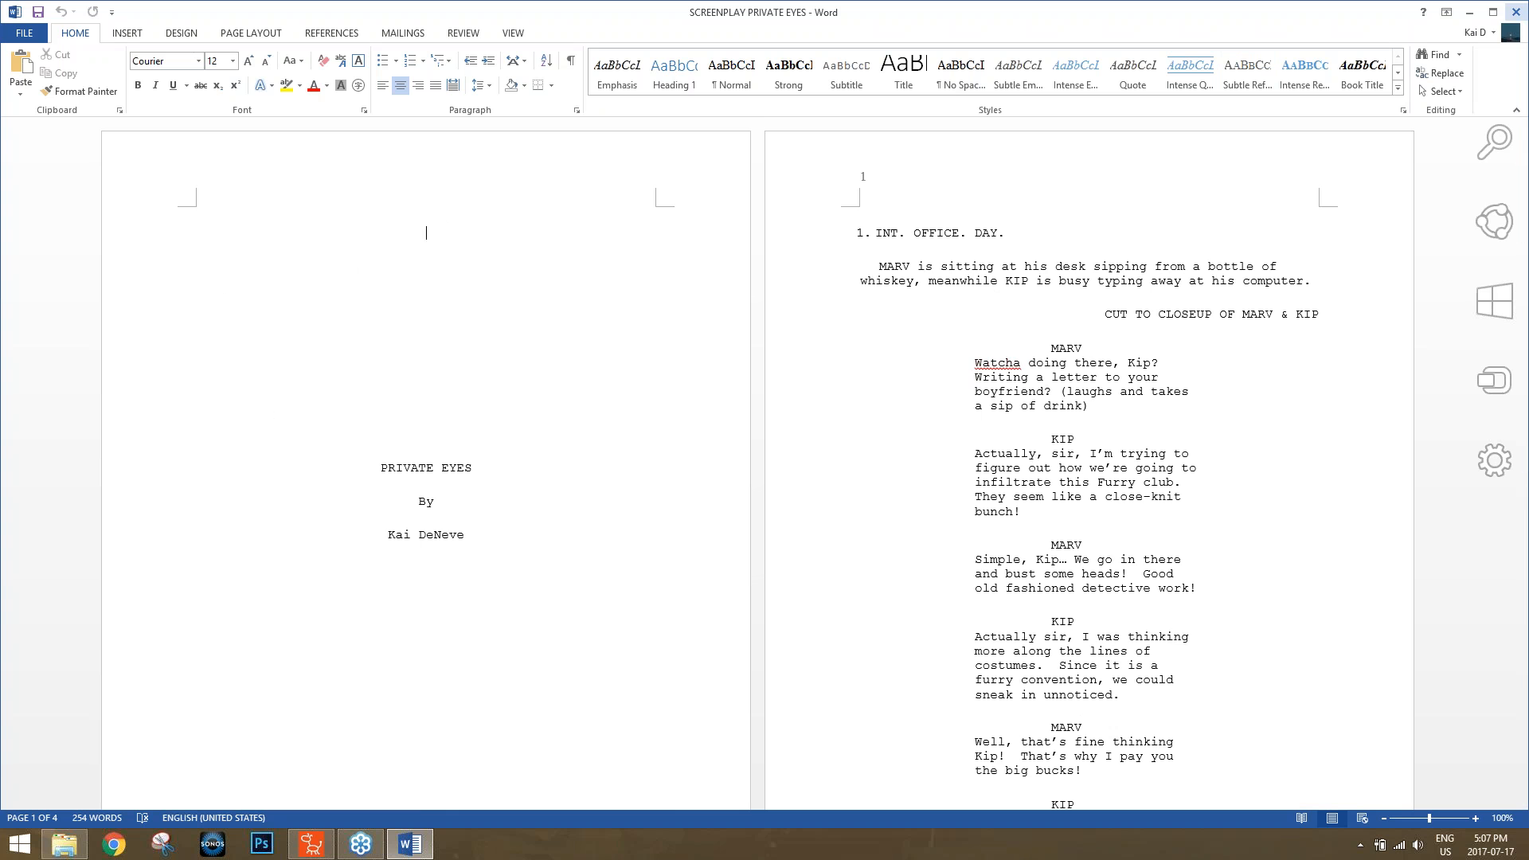
pyautogui.click(1517, 10)
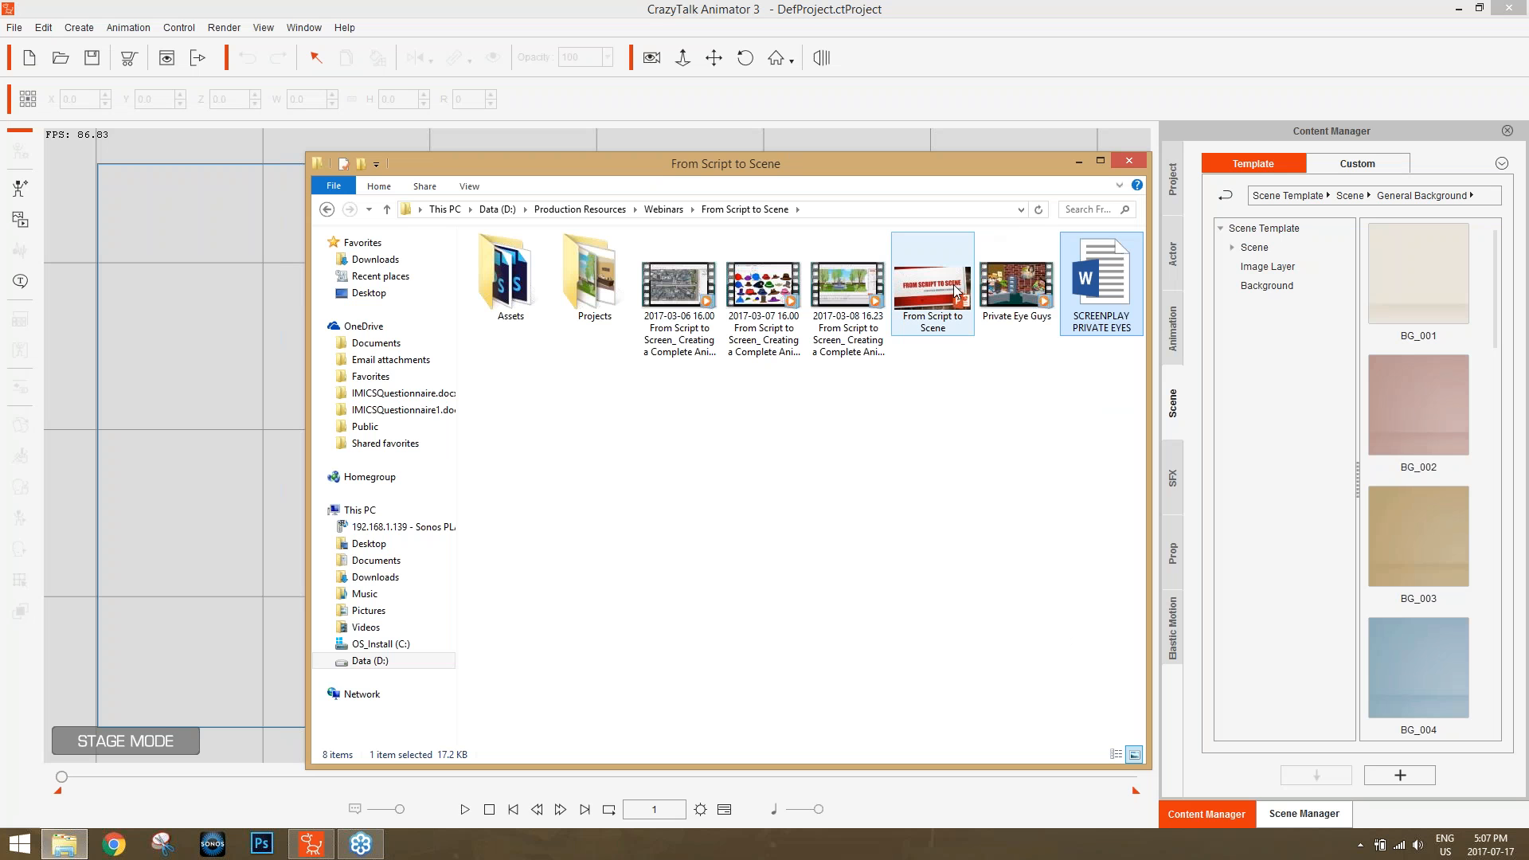
# Open the Private Eye Guys video in a maximized player, hold it paused at the start and check the system volume.
pyautogui.doubleClick(1010, 280)
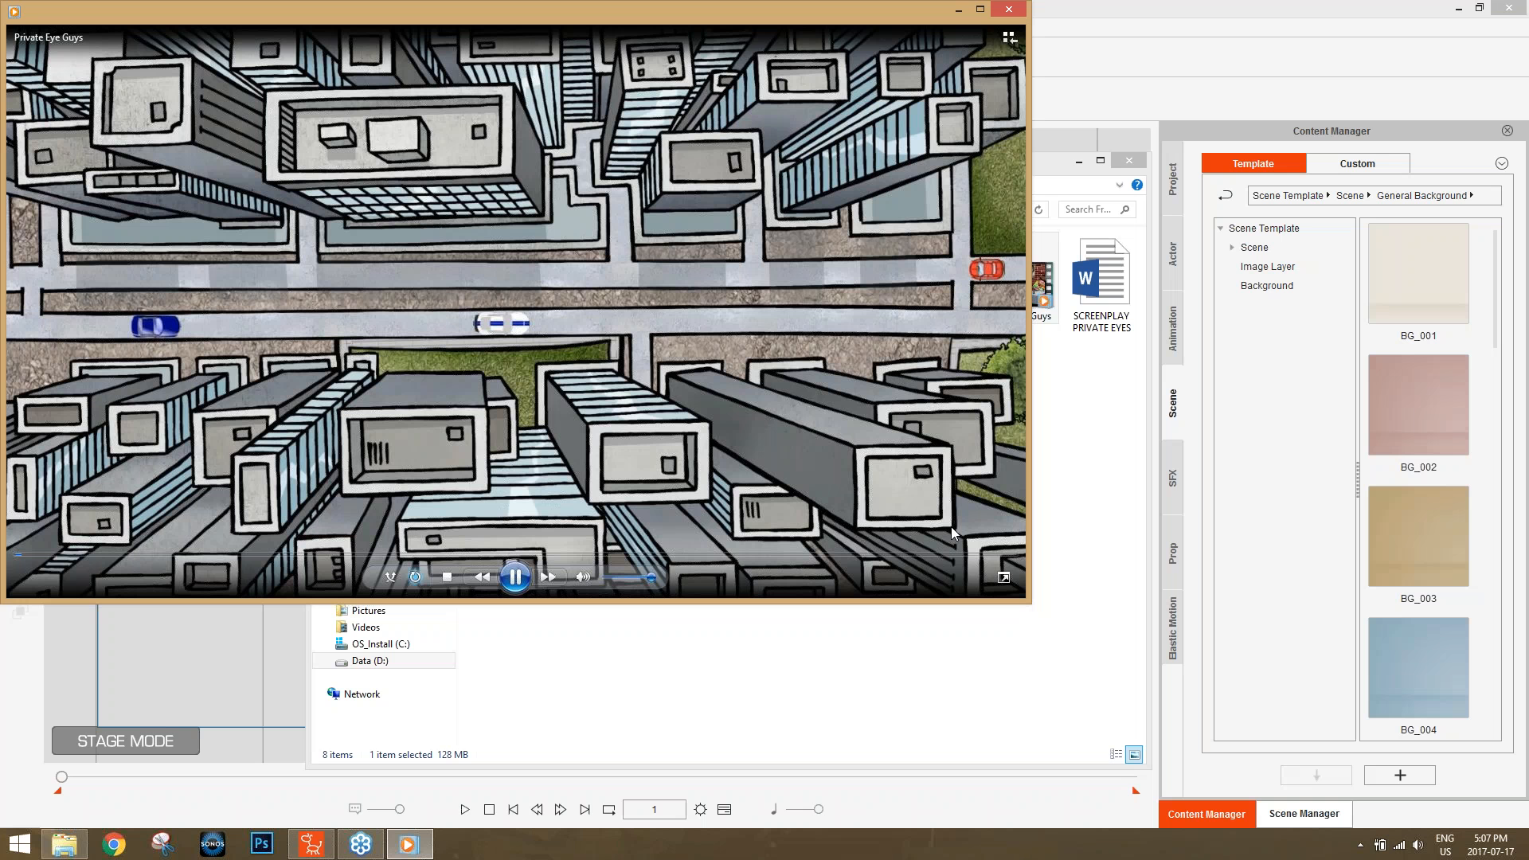
pyautogui.doubleClick(653, 8)
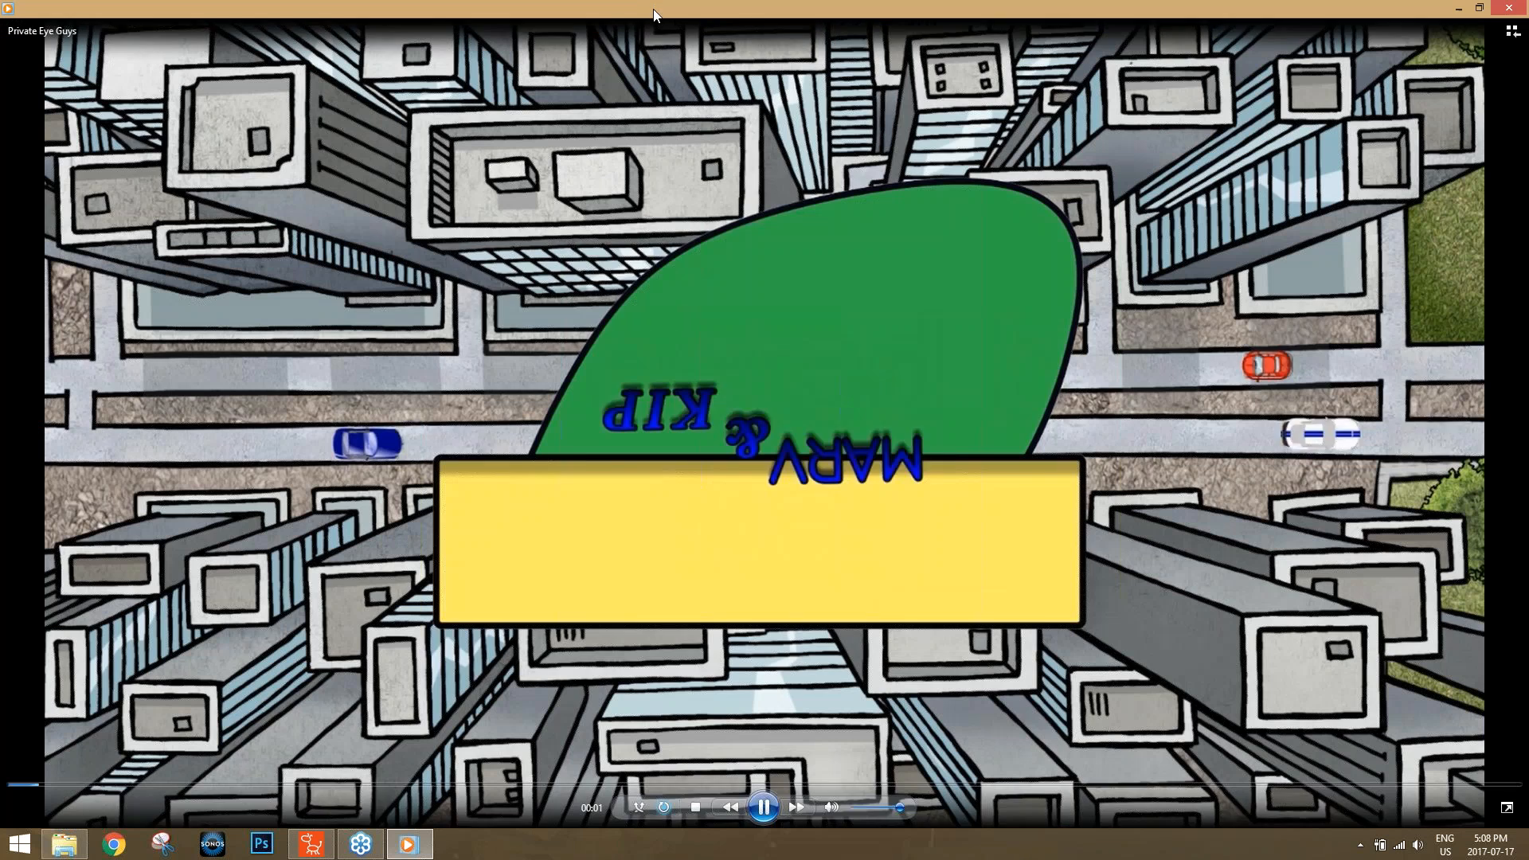
pyautogui.click(763, 806)
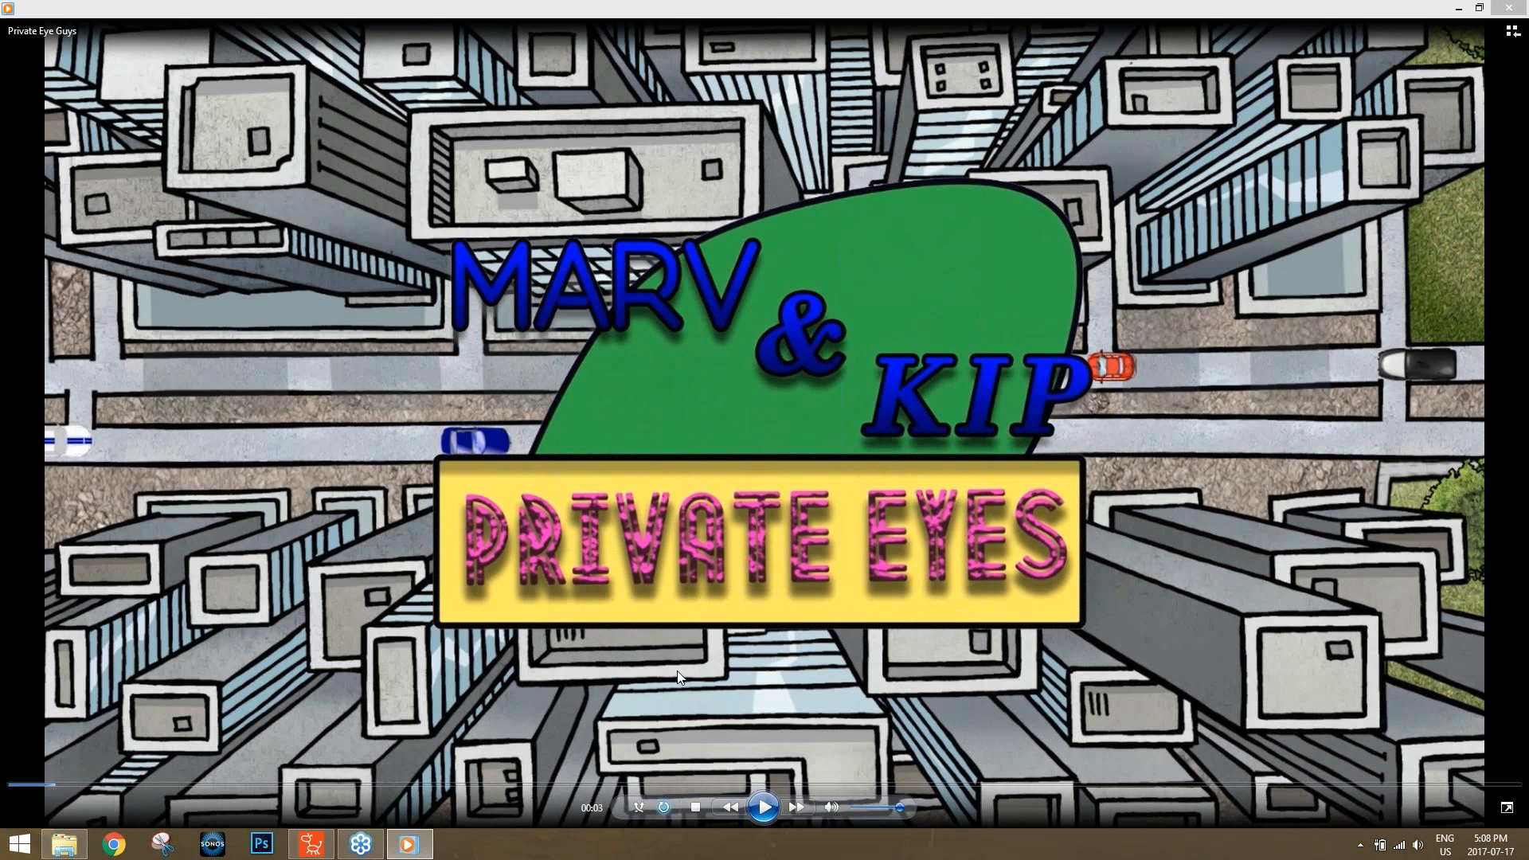
pyautogui.click(21, 786)
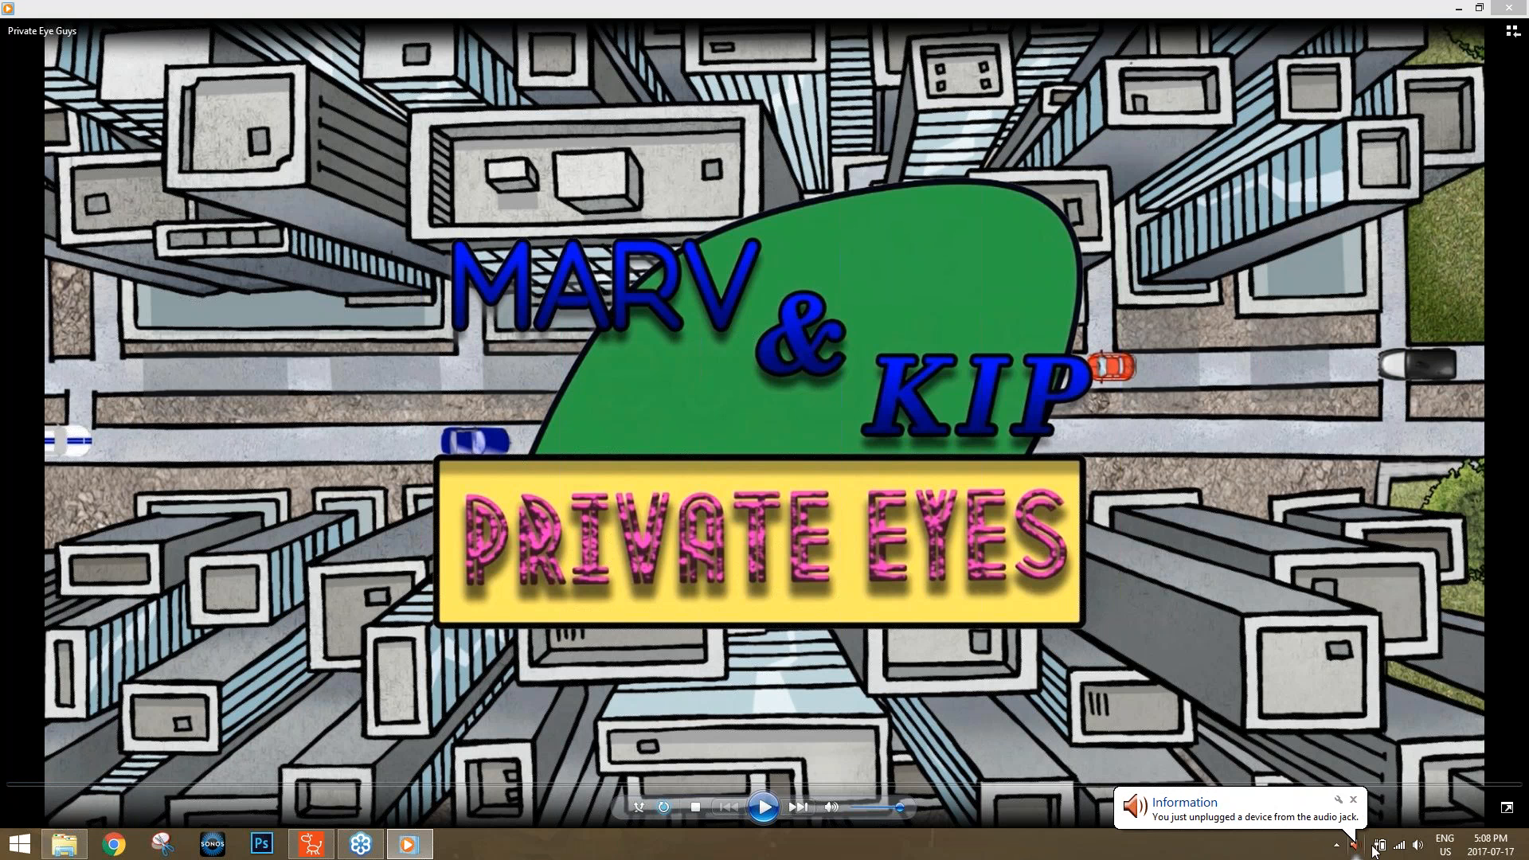
pyautogui.click(1419, 844)
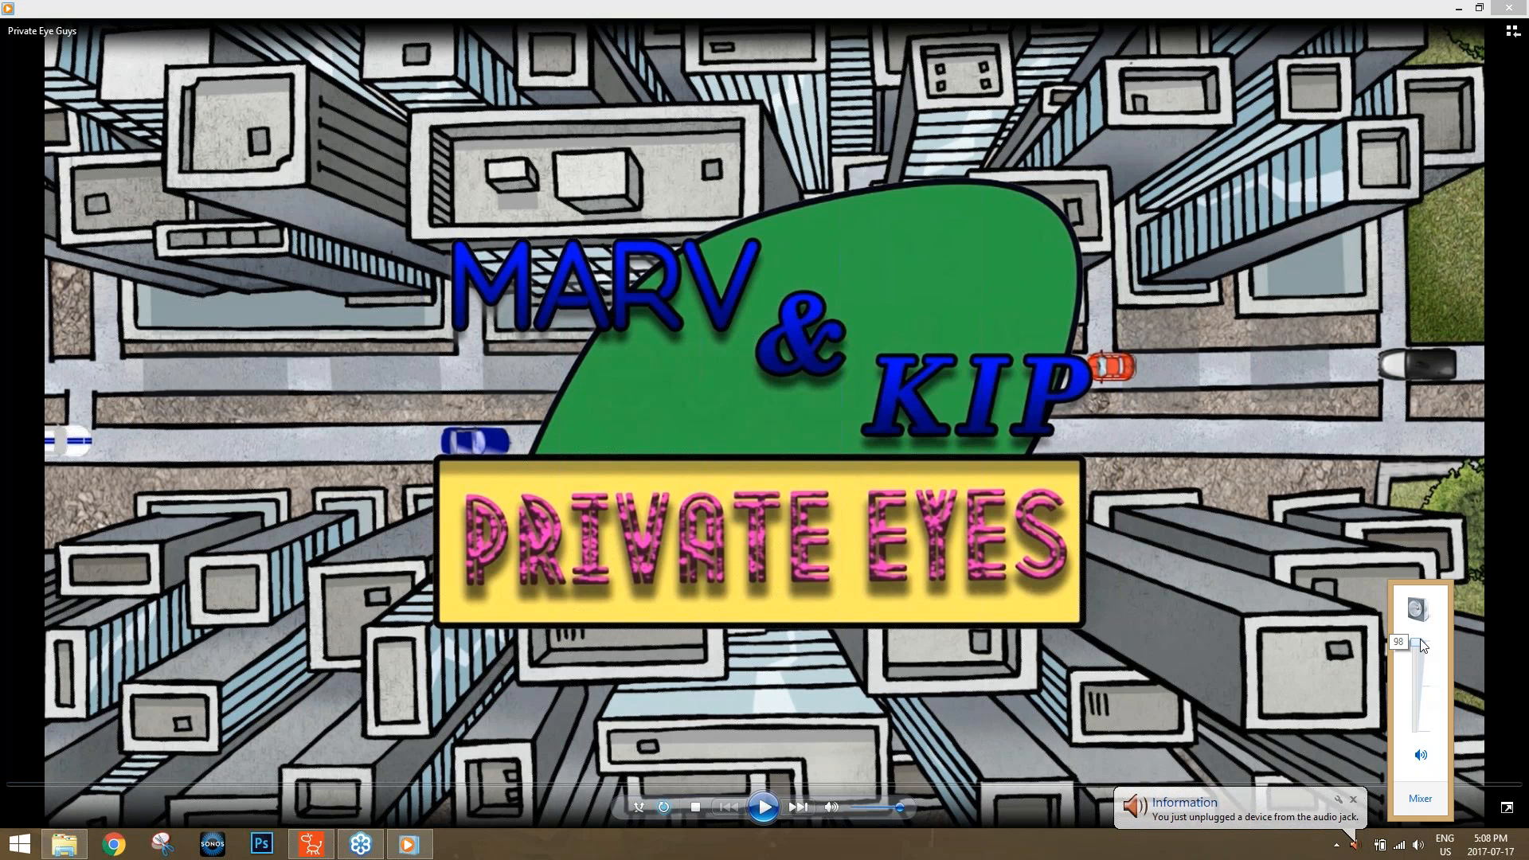
pyautogui.click(637, 835)
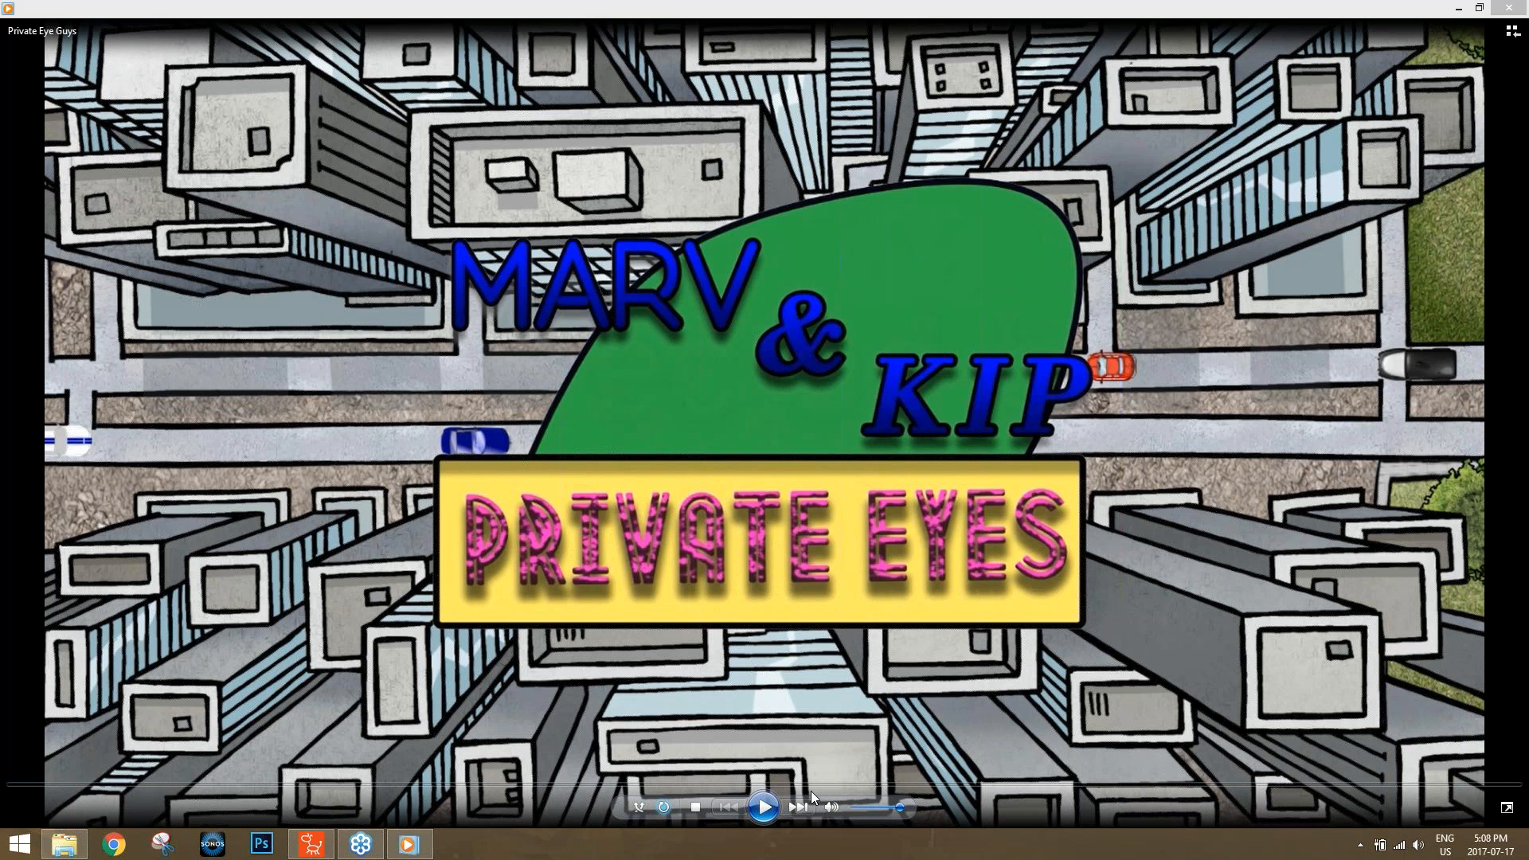
# Play the Private Eye Guys video to the end and close the player and the From Script to Scene folder.
pyautogui.click(763, 808)
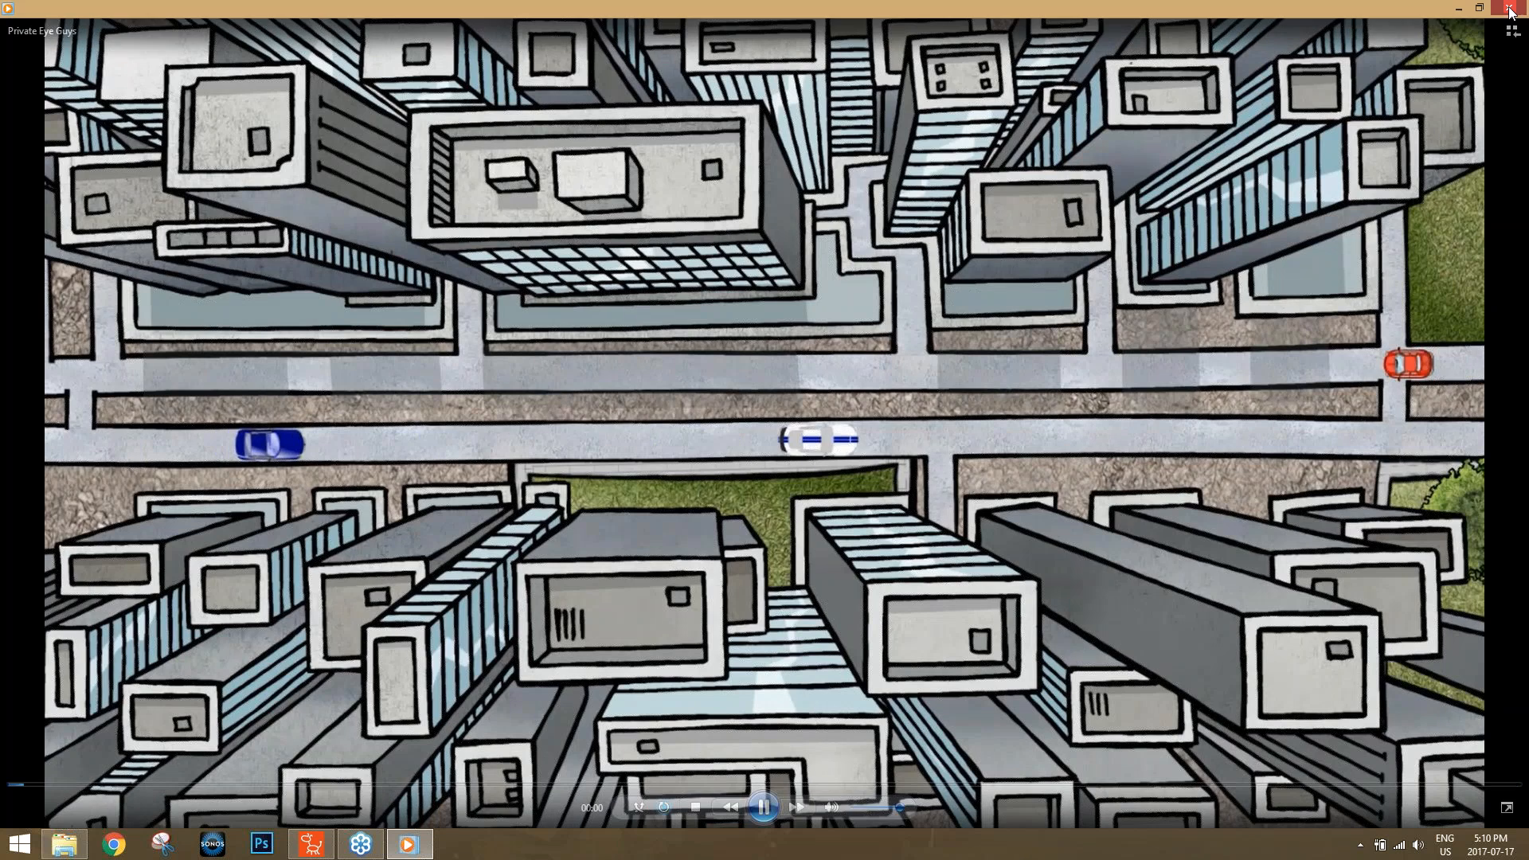
pyautogui.click(1511, 11)
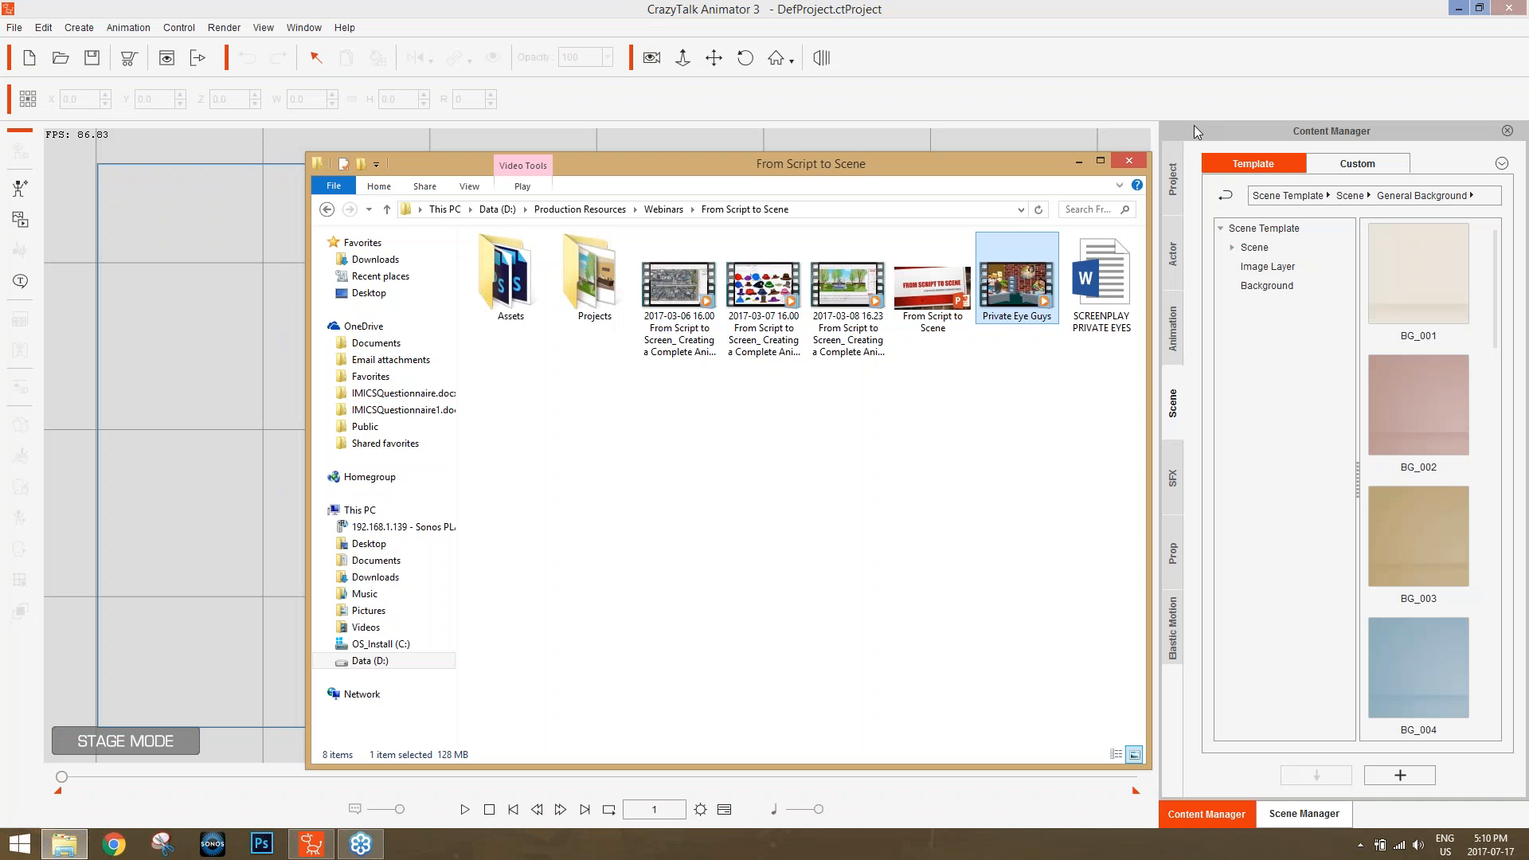
pyautogui.click(1129, 161)
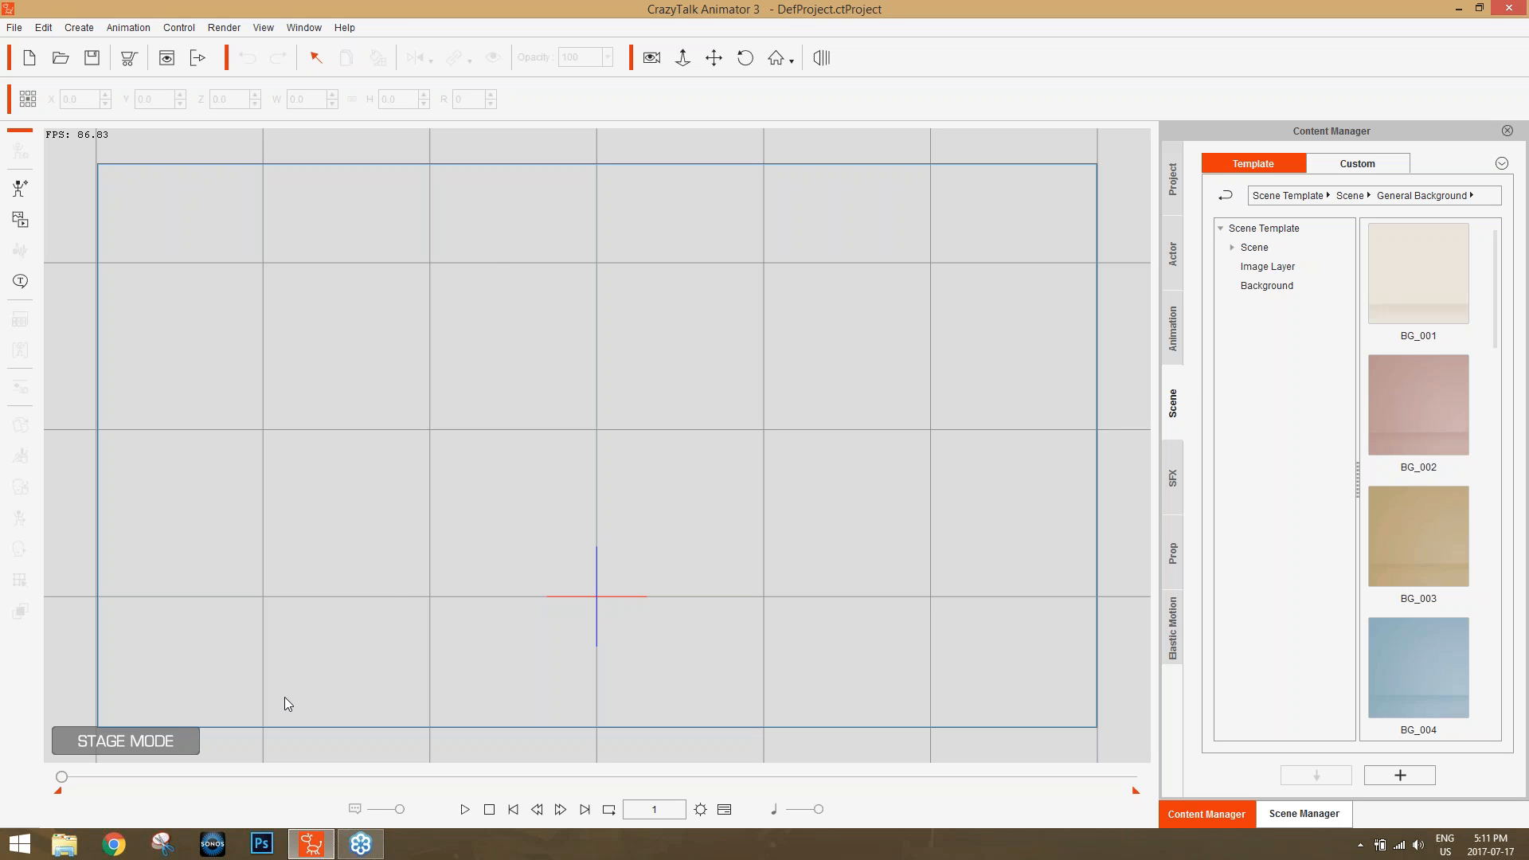
# Browse drive D to Production Resources, Webinars, From Script to Scene and look at its Projects folder.
pyautogui.click(66, 844)
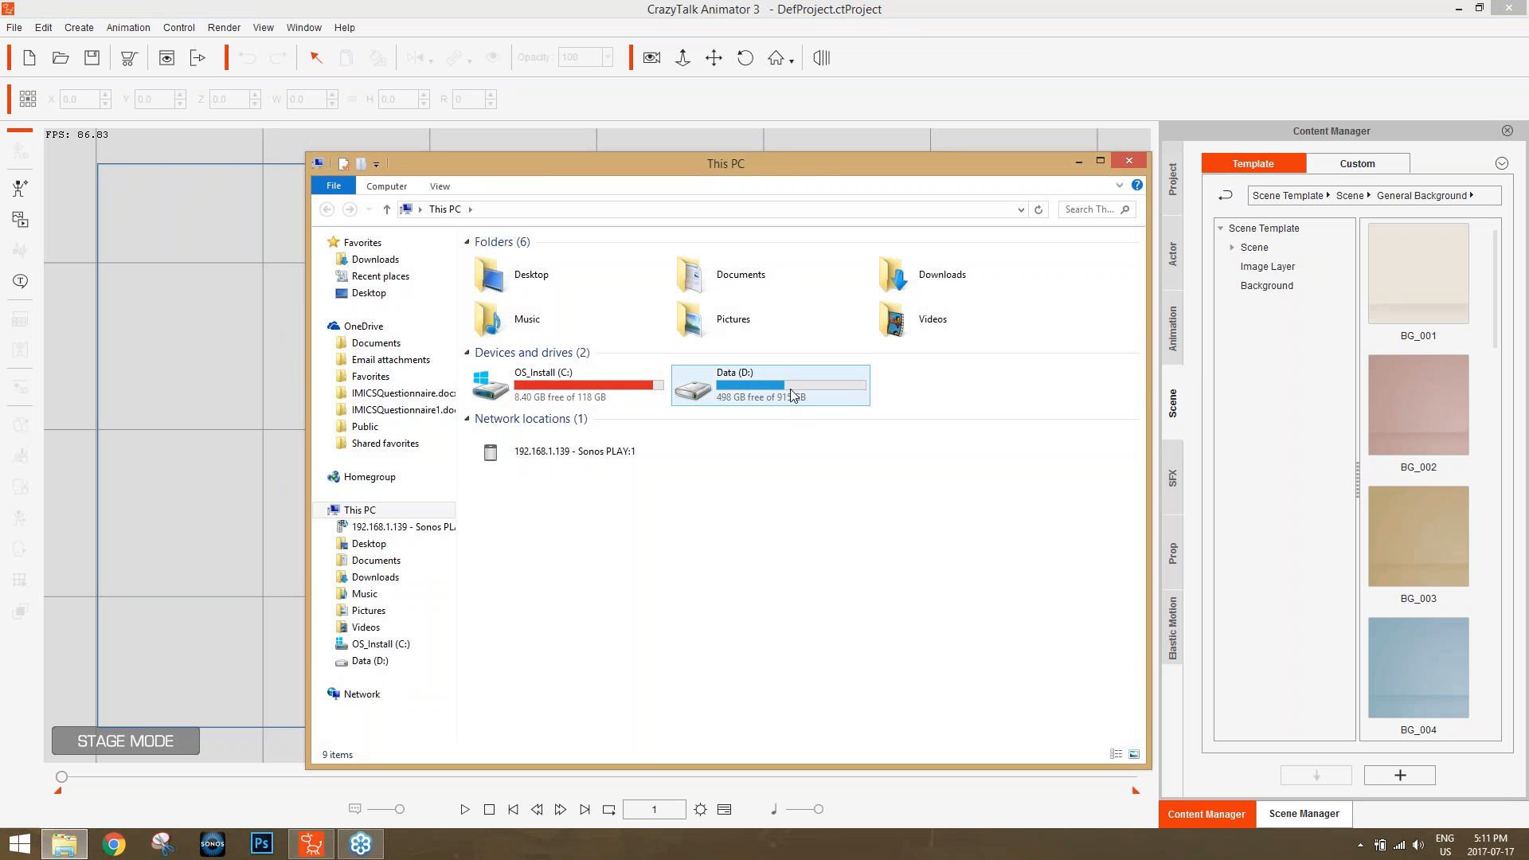
pyautogui.doubleClick(790, 388)
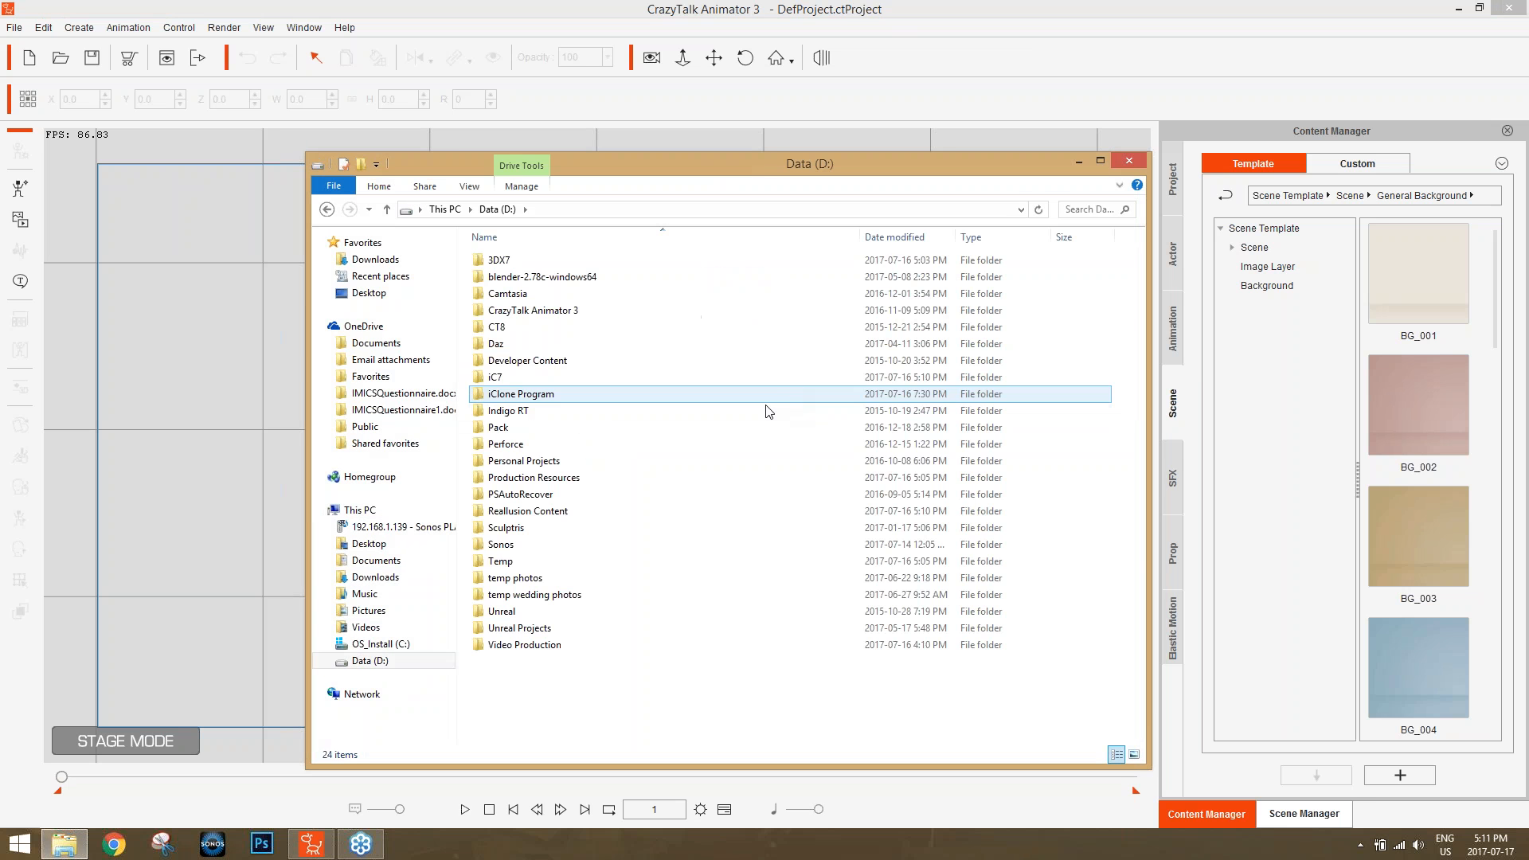
pyautogui.doubleClick(555, 479)
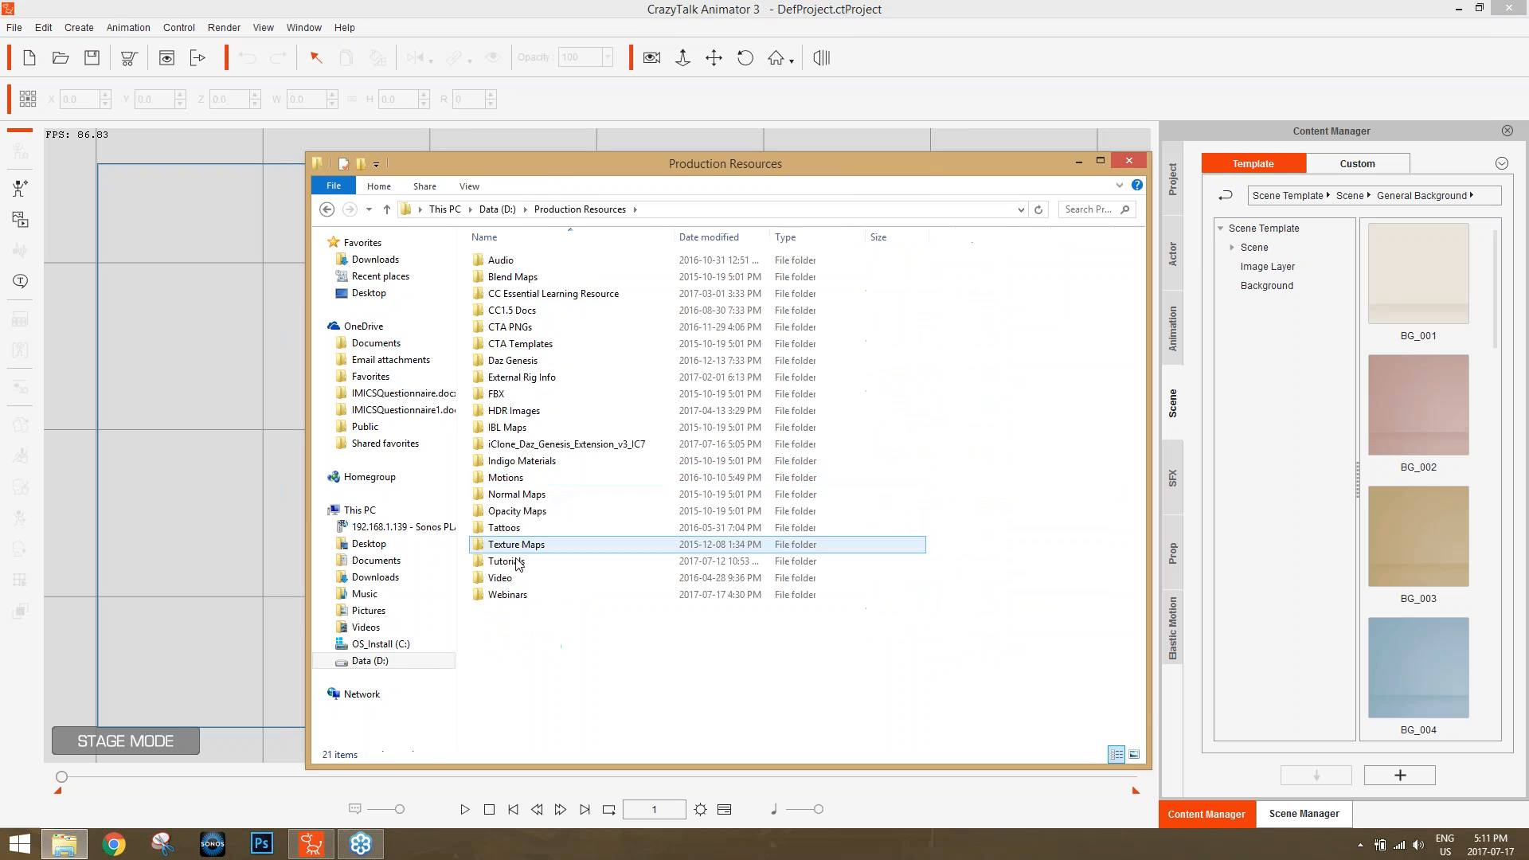
pyautogui.doubleClick(515, 596)
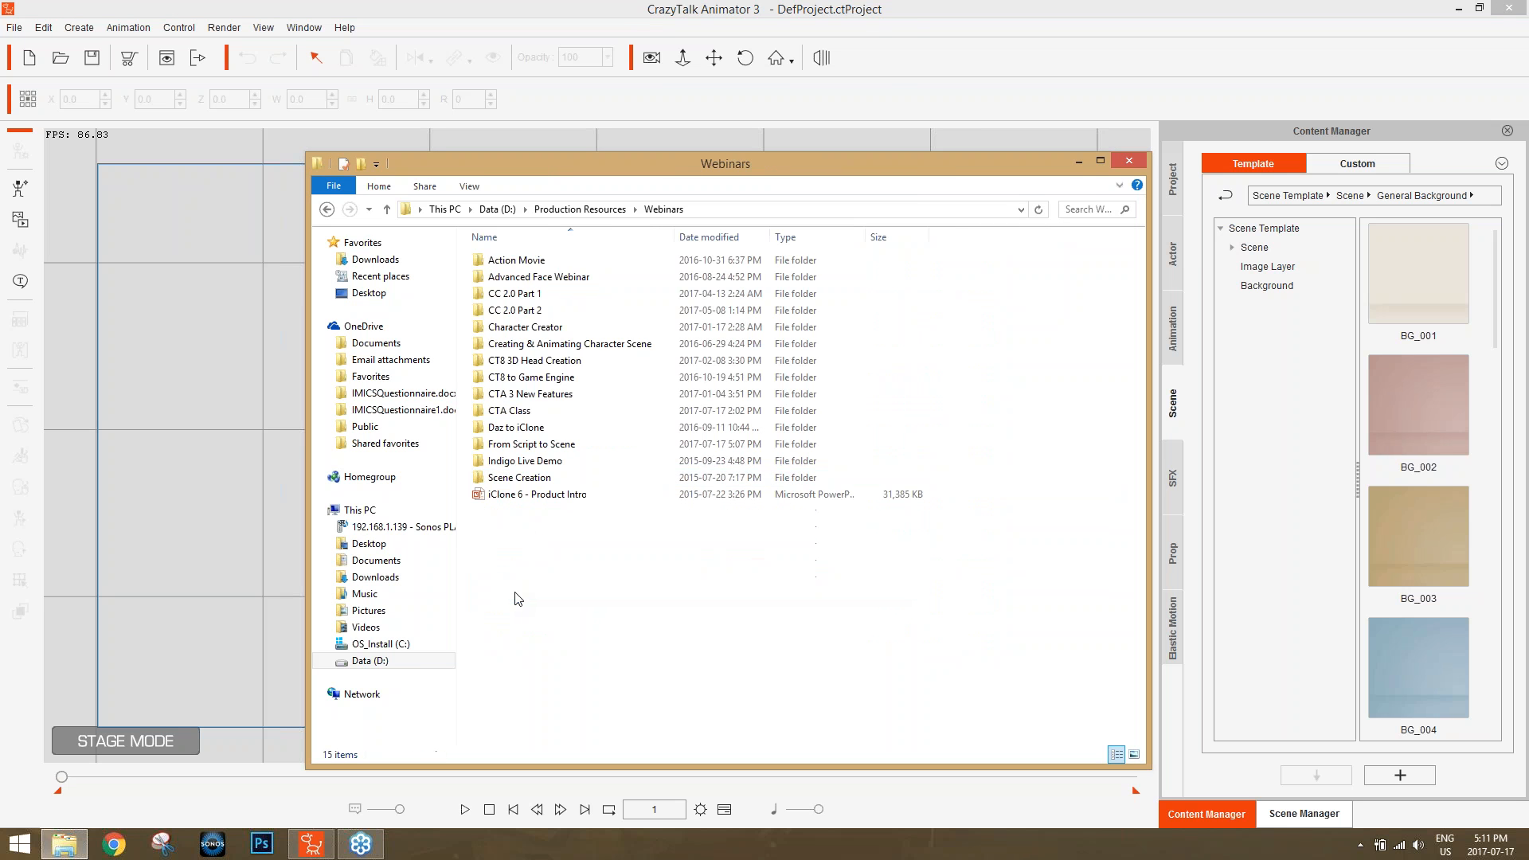
pyautogui.doubleClick(551, 450)
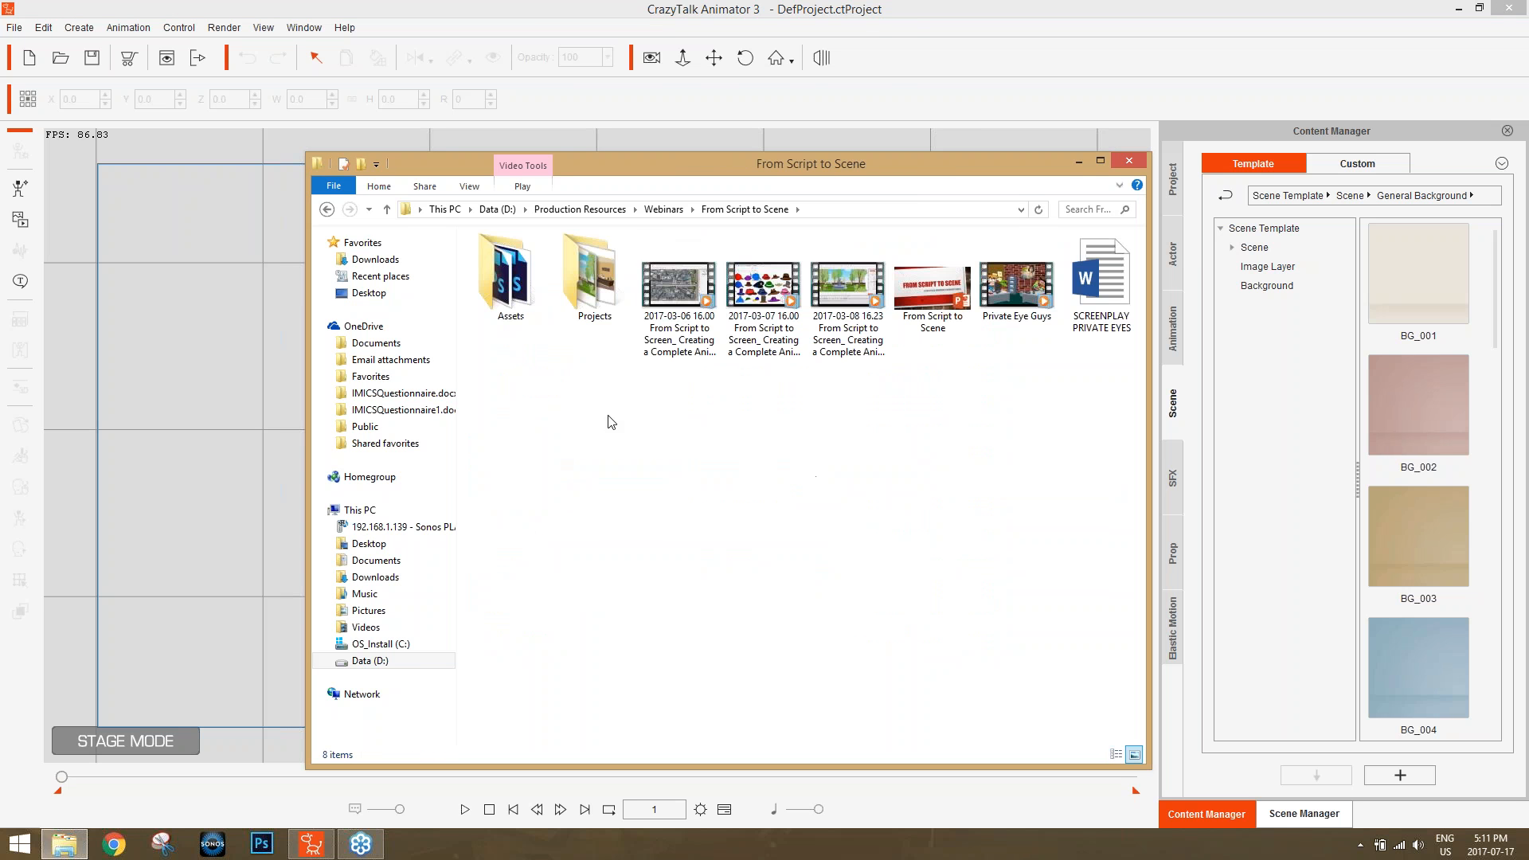
pyautogui.doubleClick(585, 283)
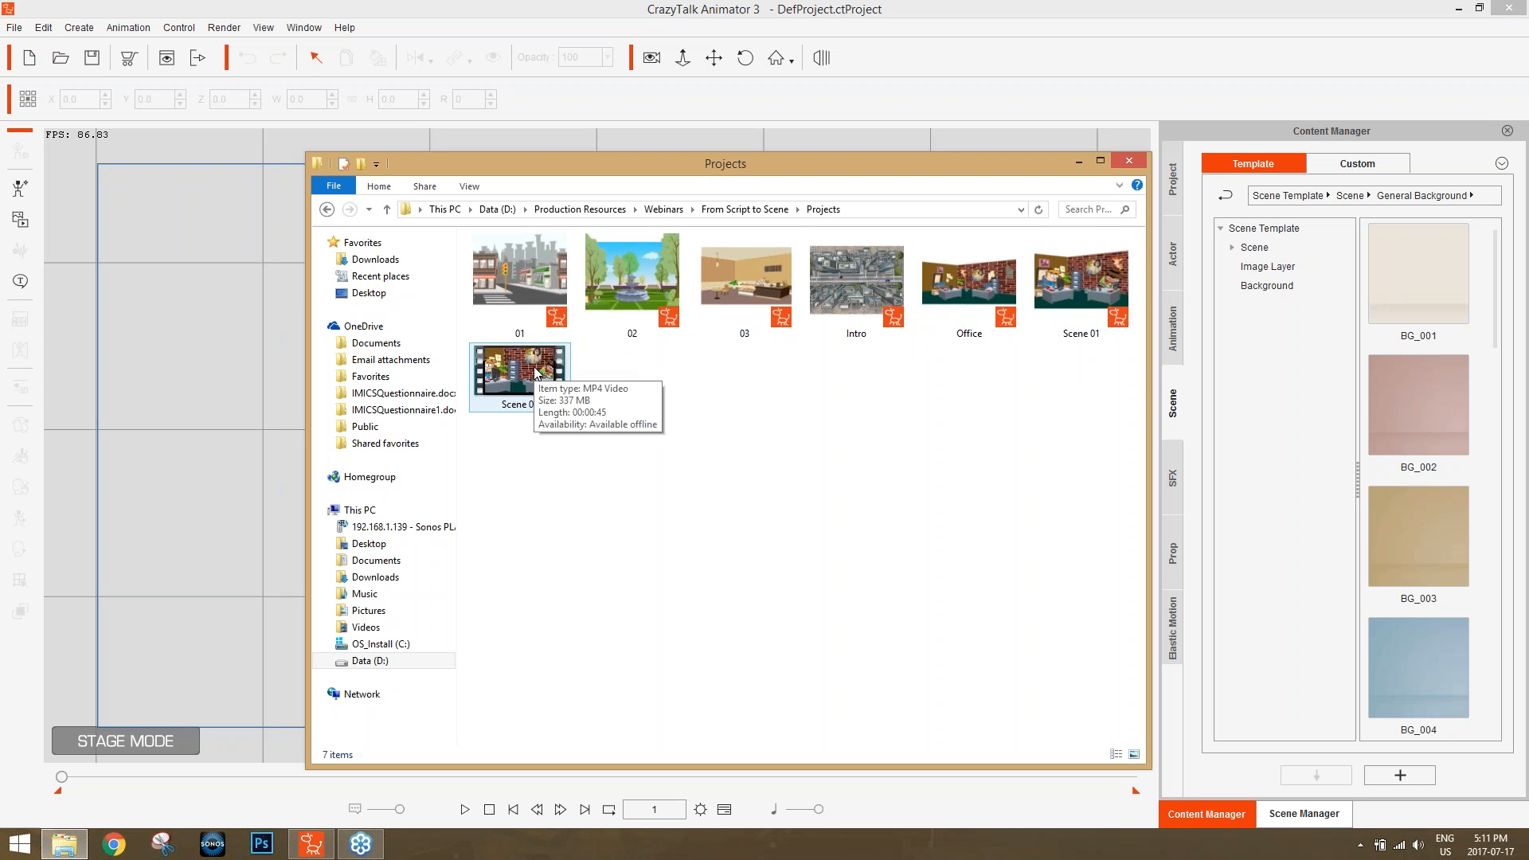
# Go back to the From Script to Scene folder and look through the files in its Assets folder.
pyautogui.click(730, 212)
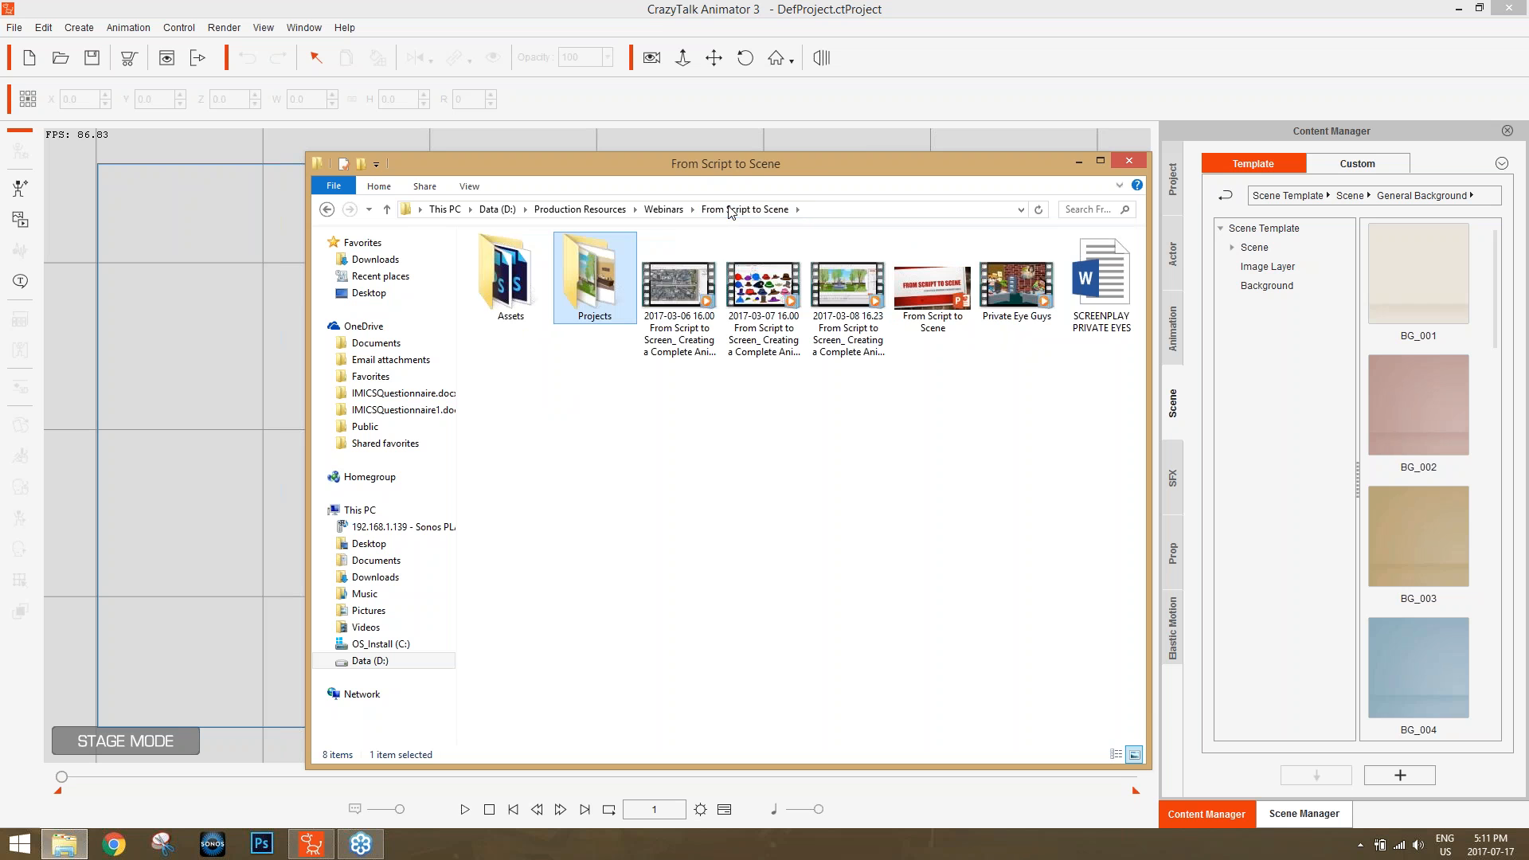
pyautogui.doubleClick(511, 285)
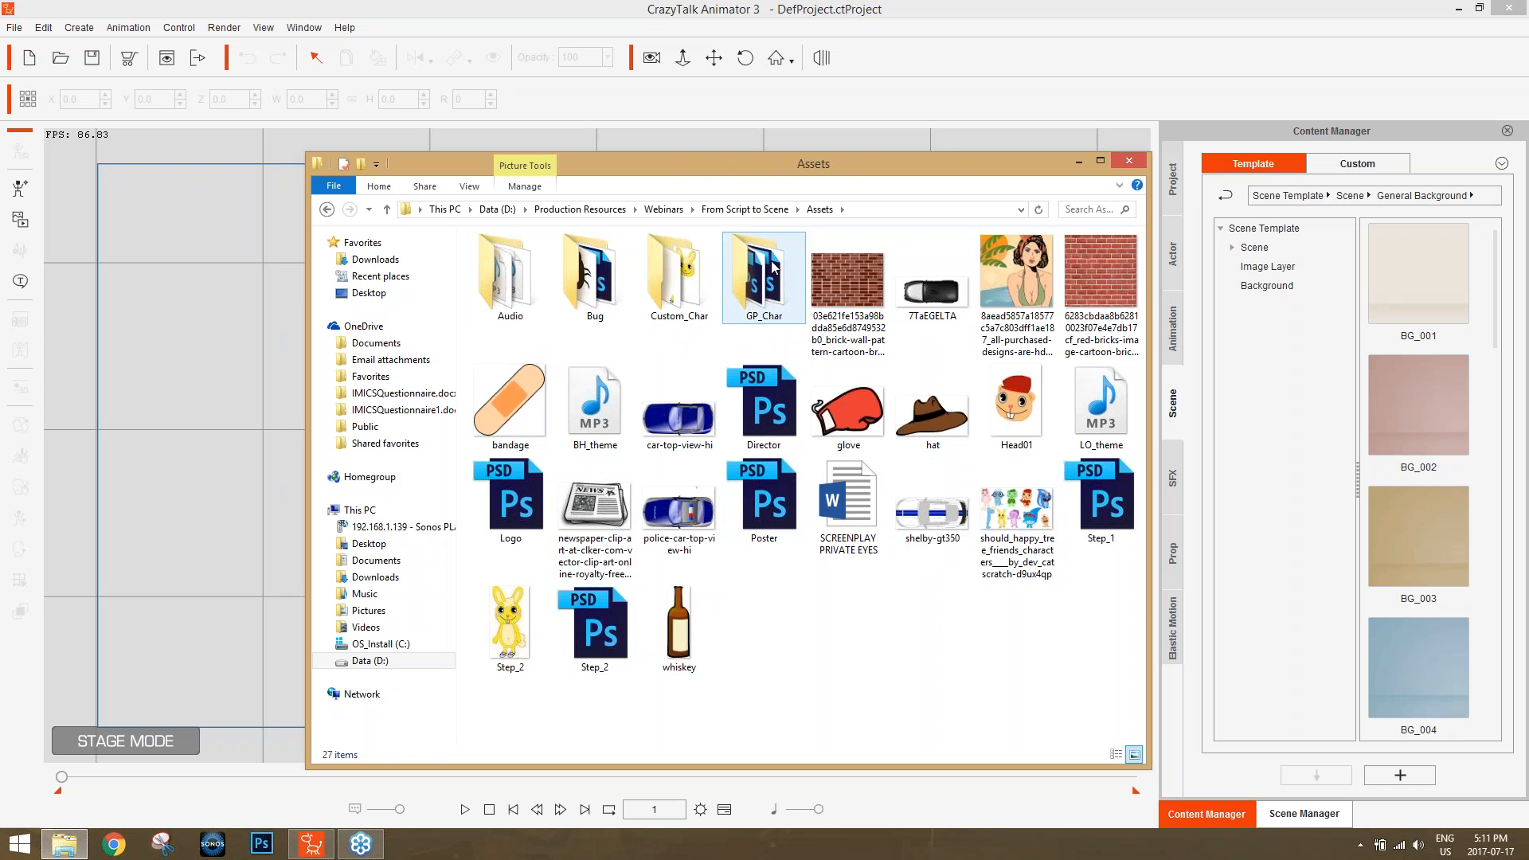
pyautogui.click(747, 213)
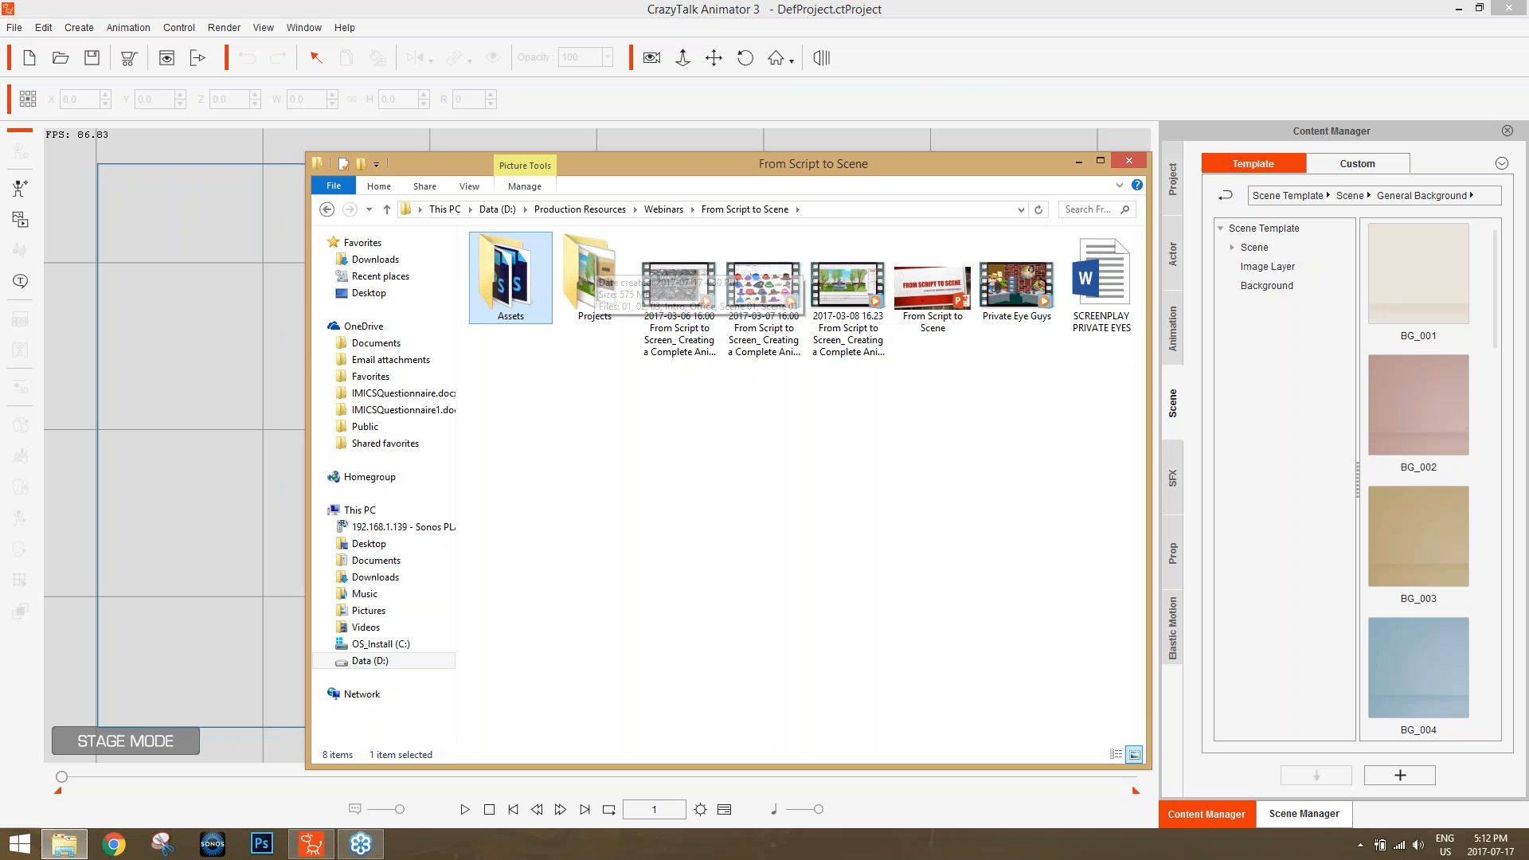
pyautogui.doubleClick(534, 263)
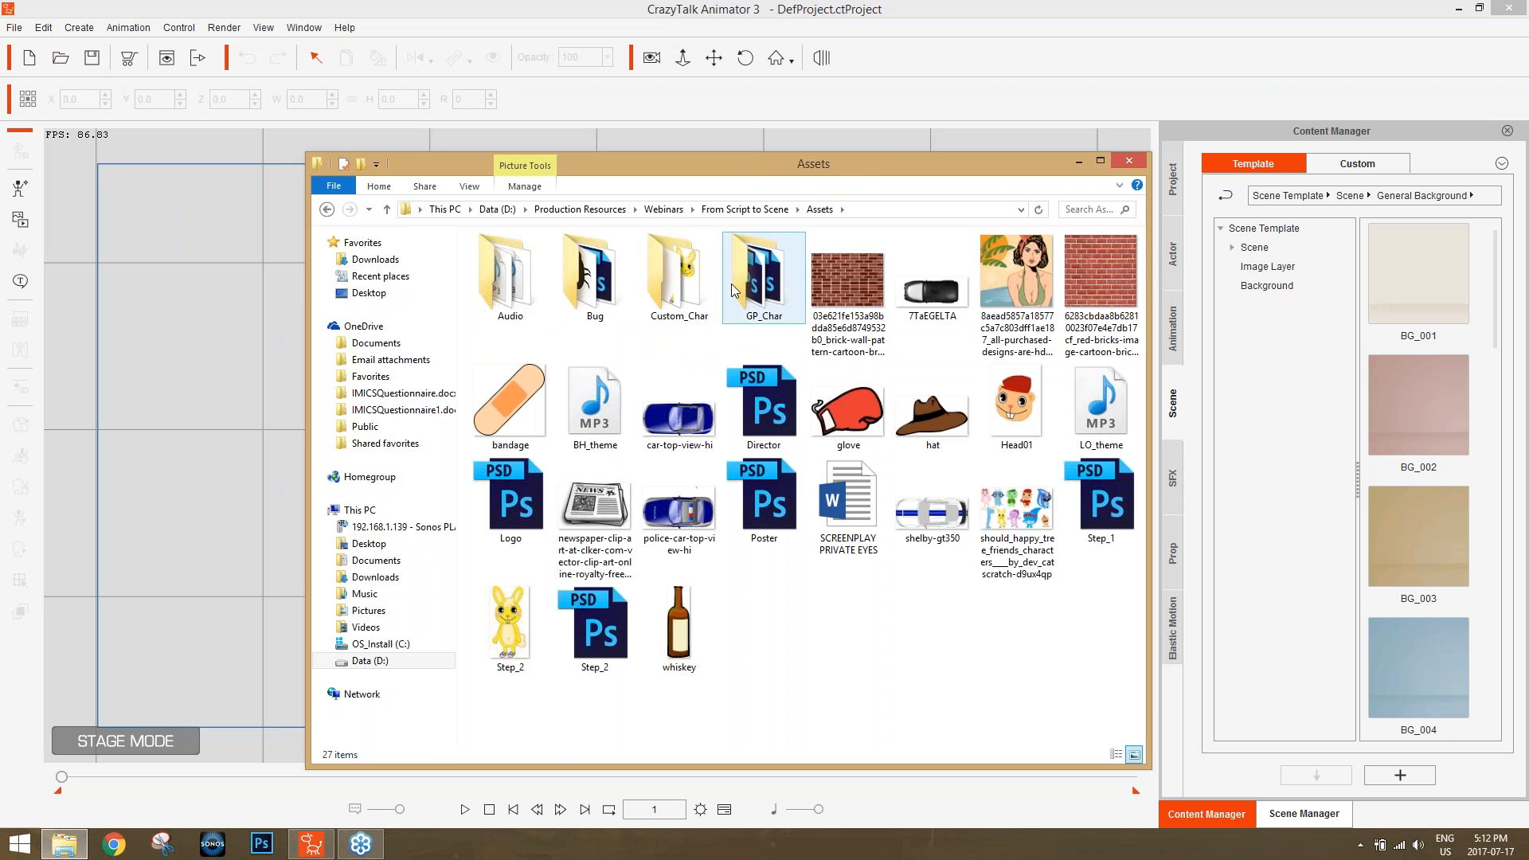
# Check the contents of the nested CTA Class folder under Webinars and return to From Script to Scene's Projects folder.
pyautogui.click(663, 209)
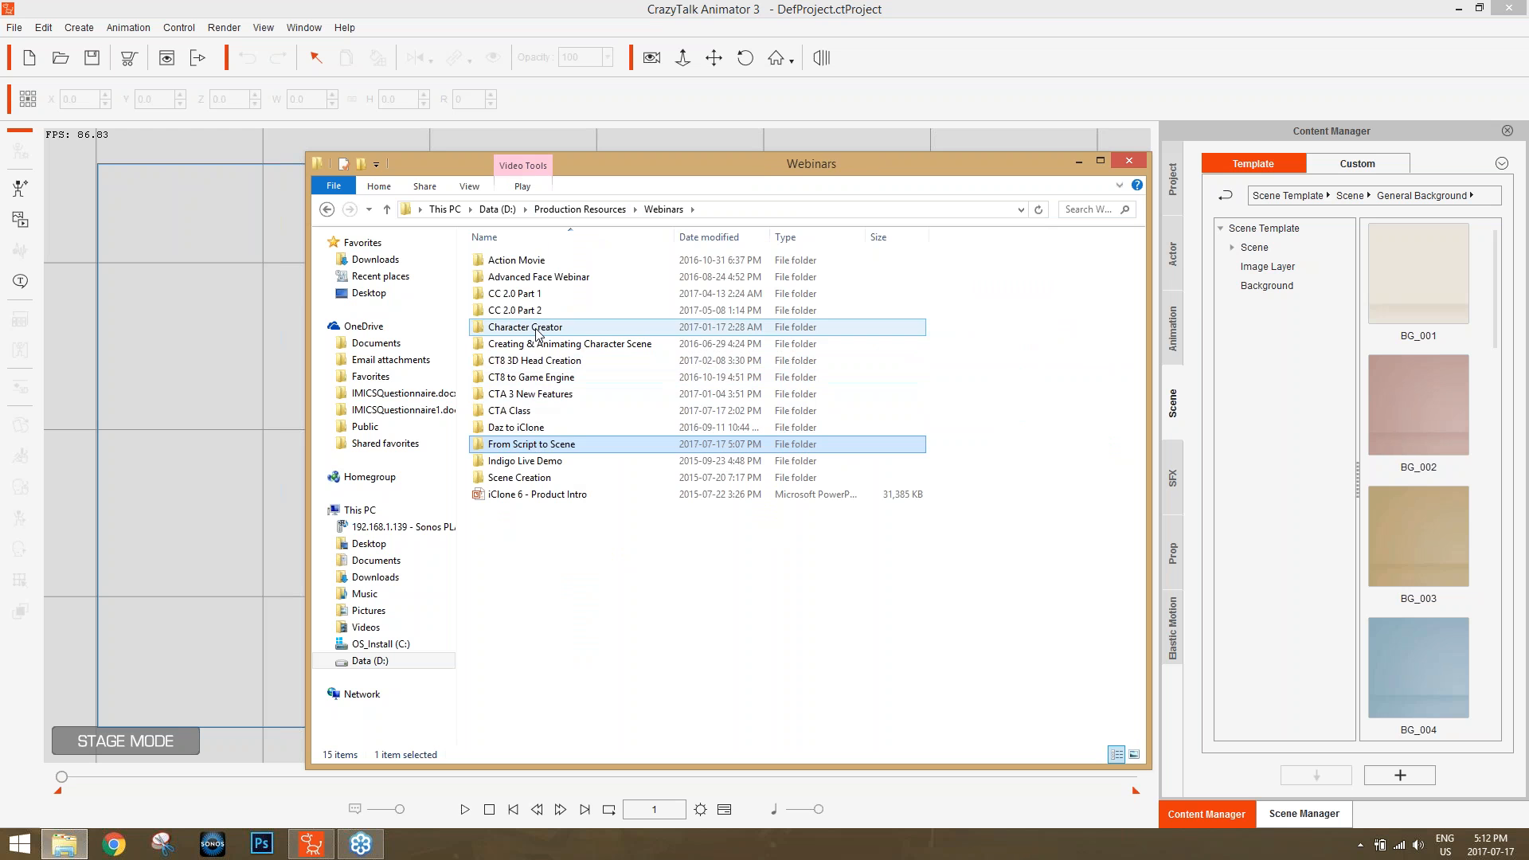
pyautogui.doubleClick(531, 412)
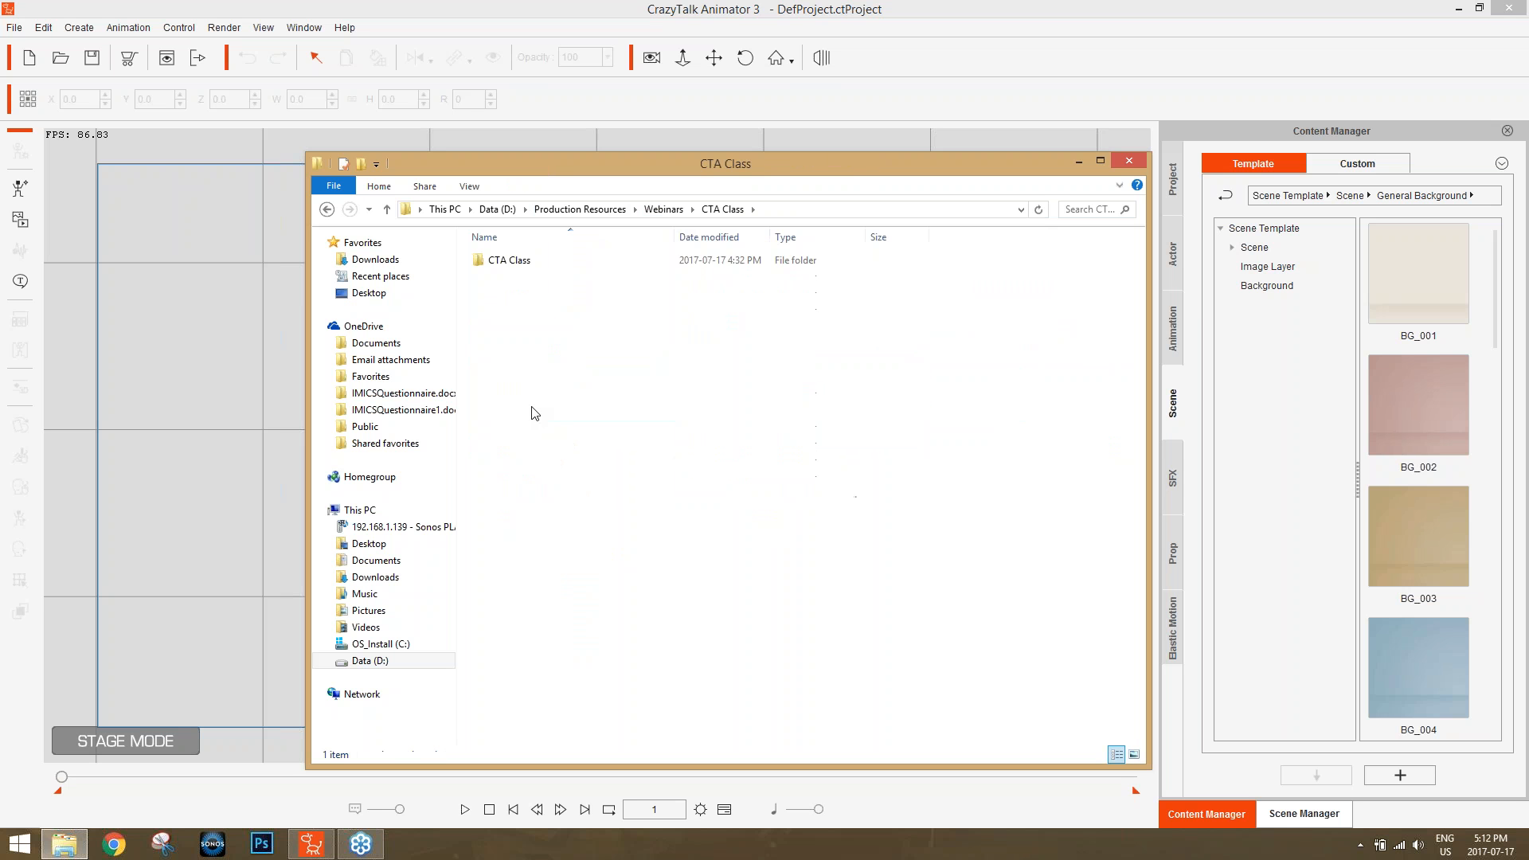
pyautogui.doubleClick(514, 266)
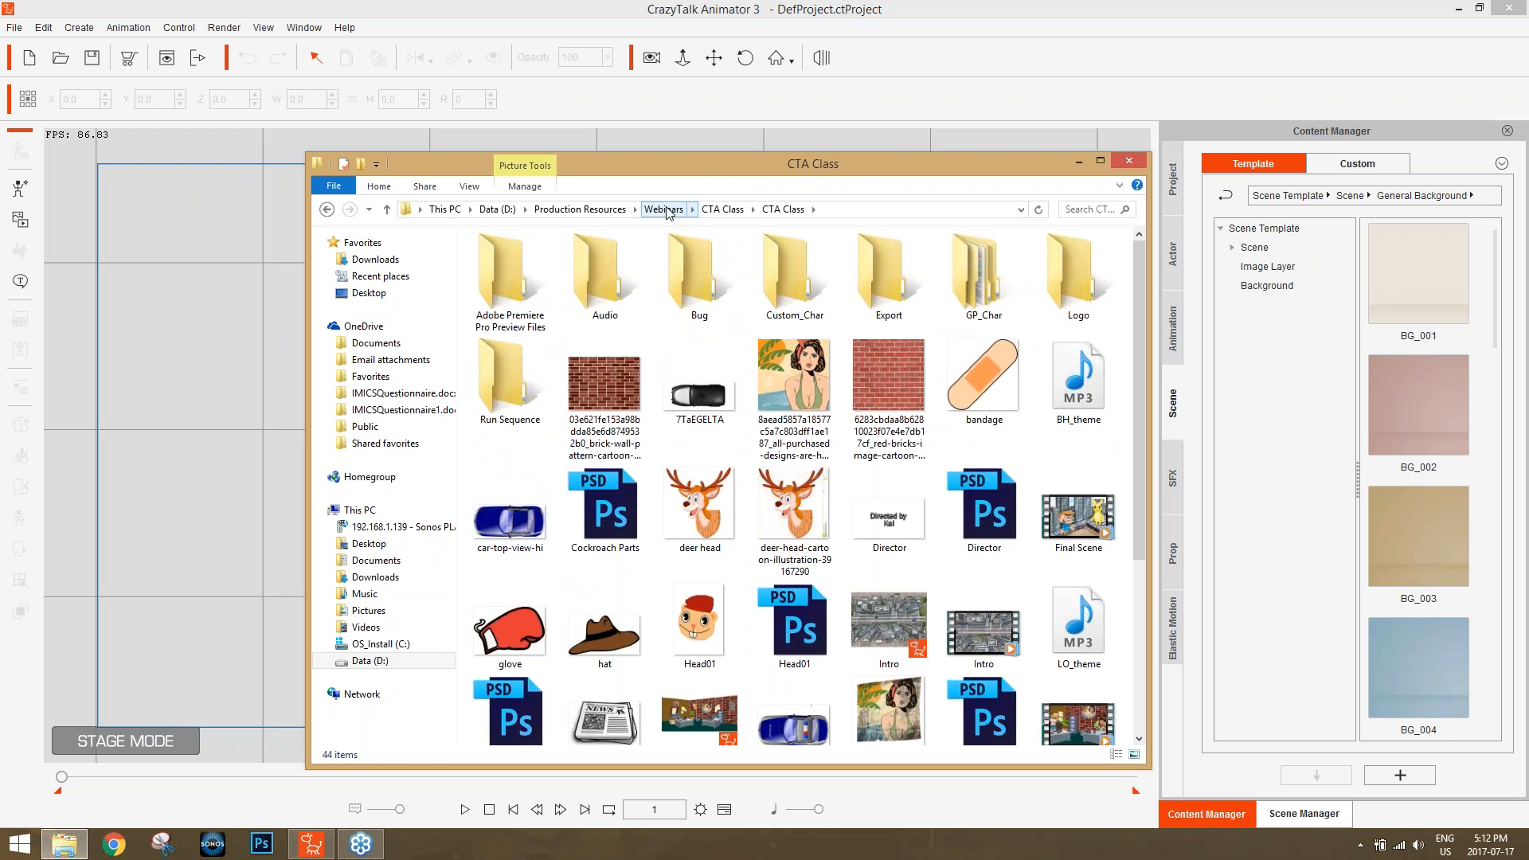
pyautogui.click(666, 210)
pyautogui.doubleClick(544, 443)
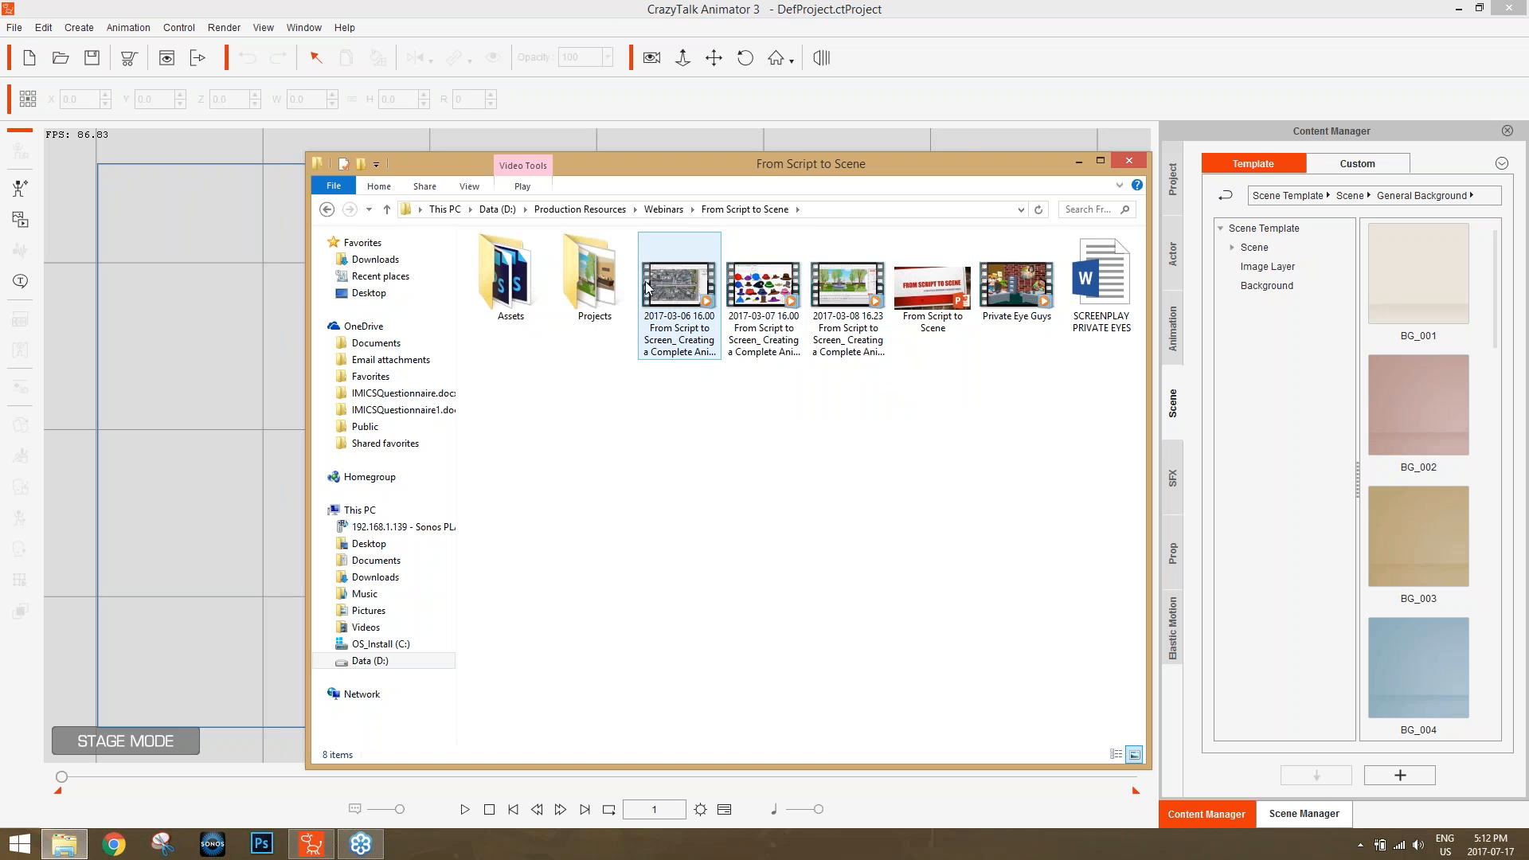
pyautogui.doubleClick(610, 266)
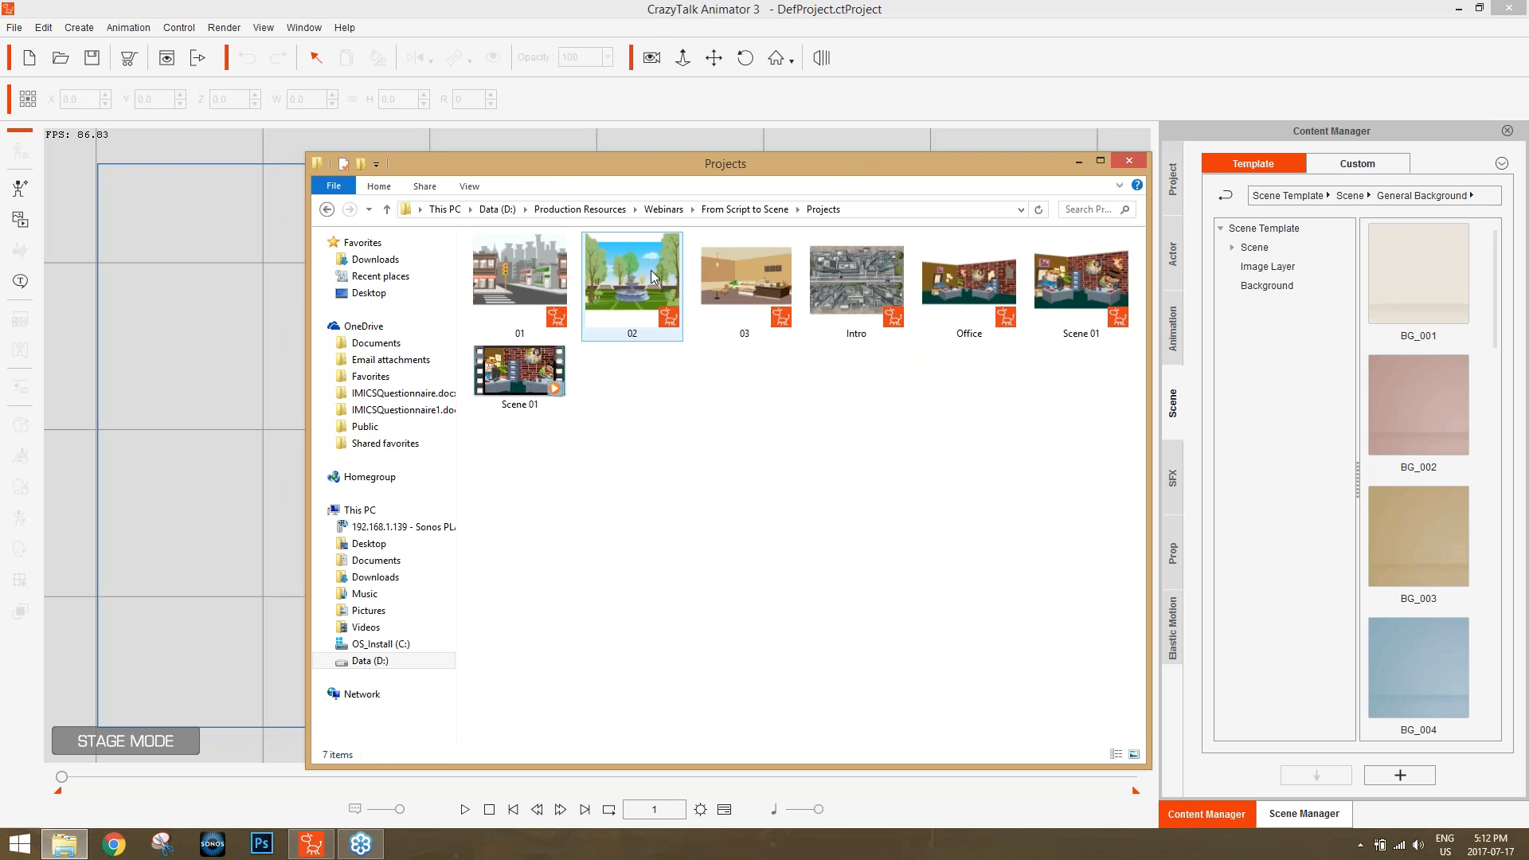
# Load the Intro project from the Projects folder into CrazyTalk Animator and dismiss the missing-files message.
pyautogui.click(882, 293)
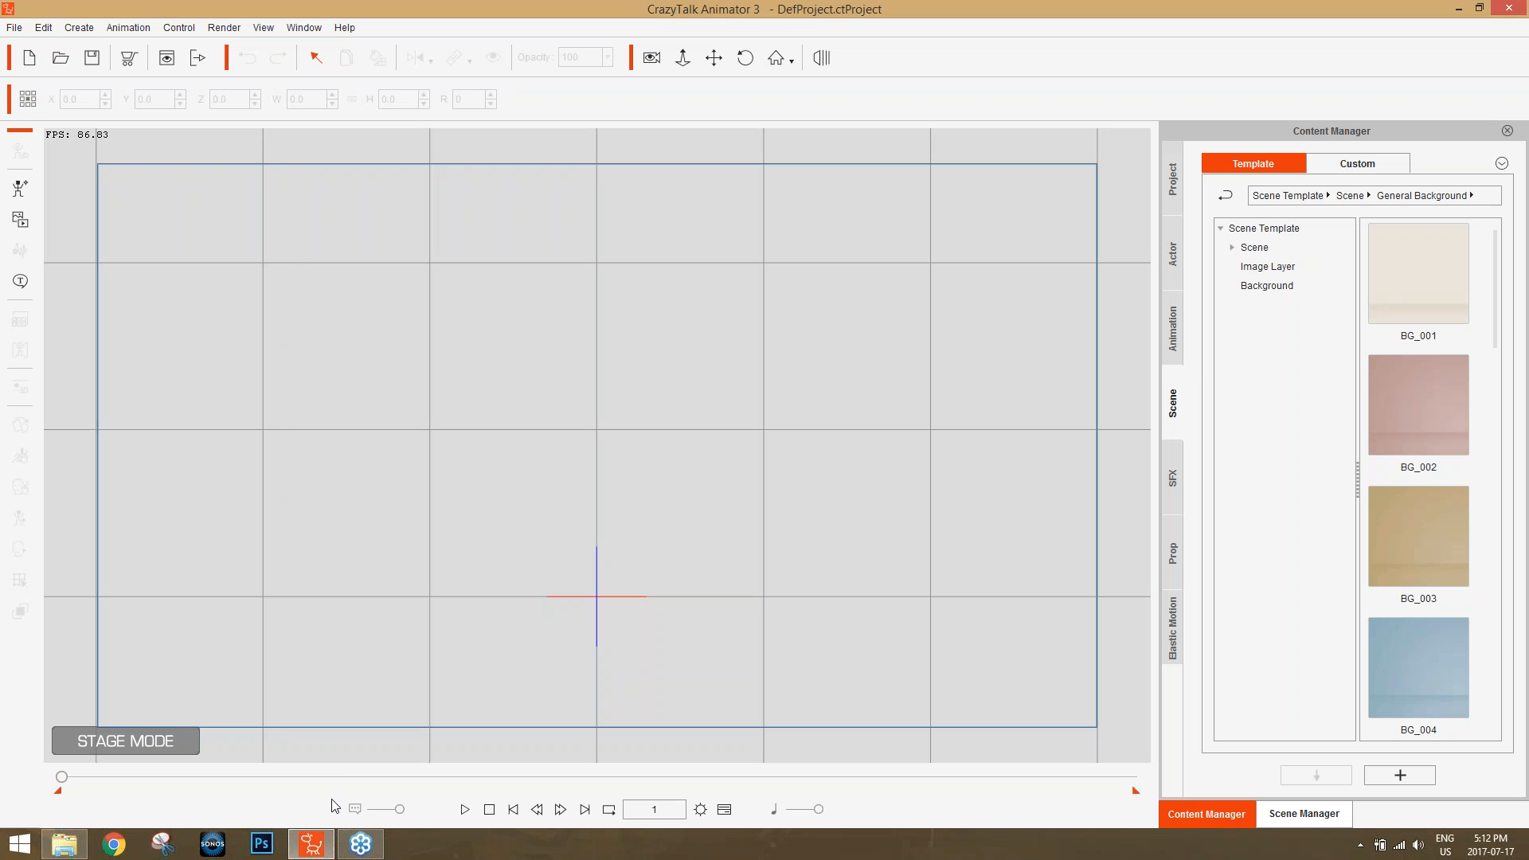
pyautogui.click(48, 845)
pyautogui.moveTo(872, 288); pyautogui.dragTo(265, 375)
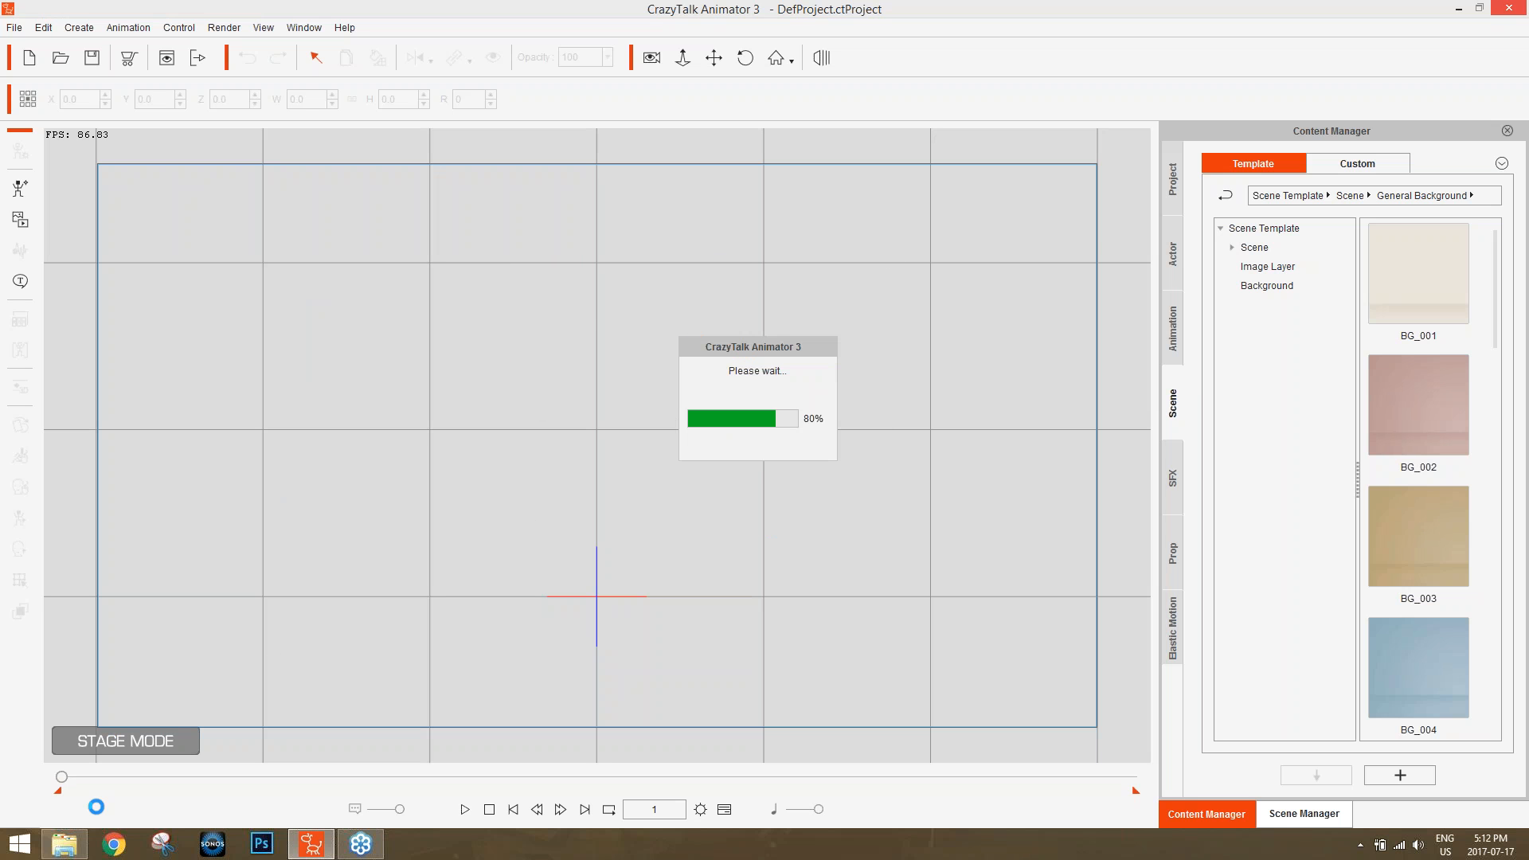
pyautogui.click(64, 844)
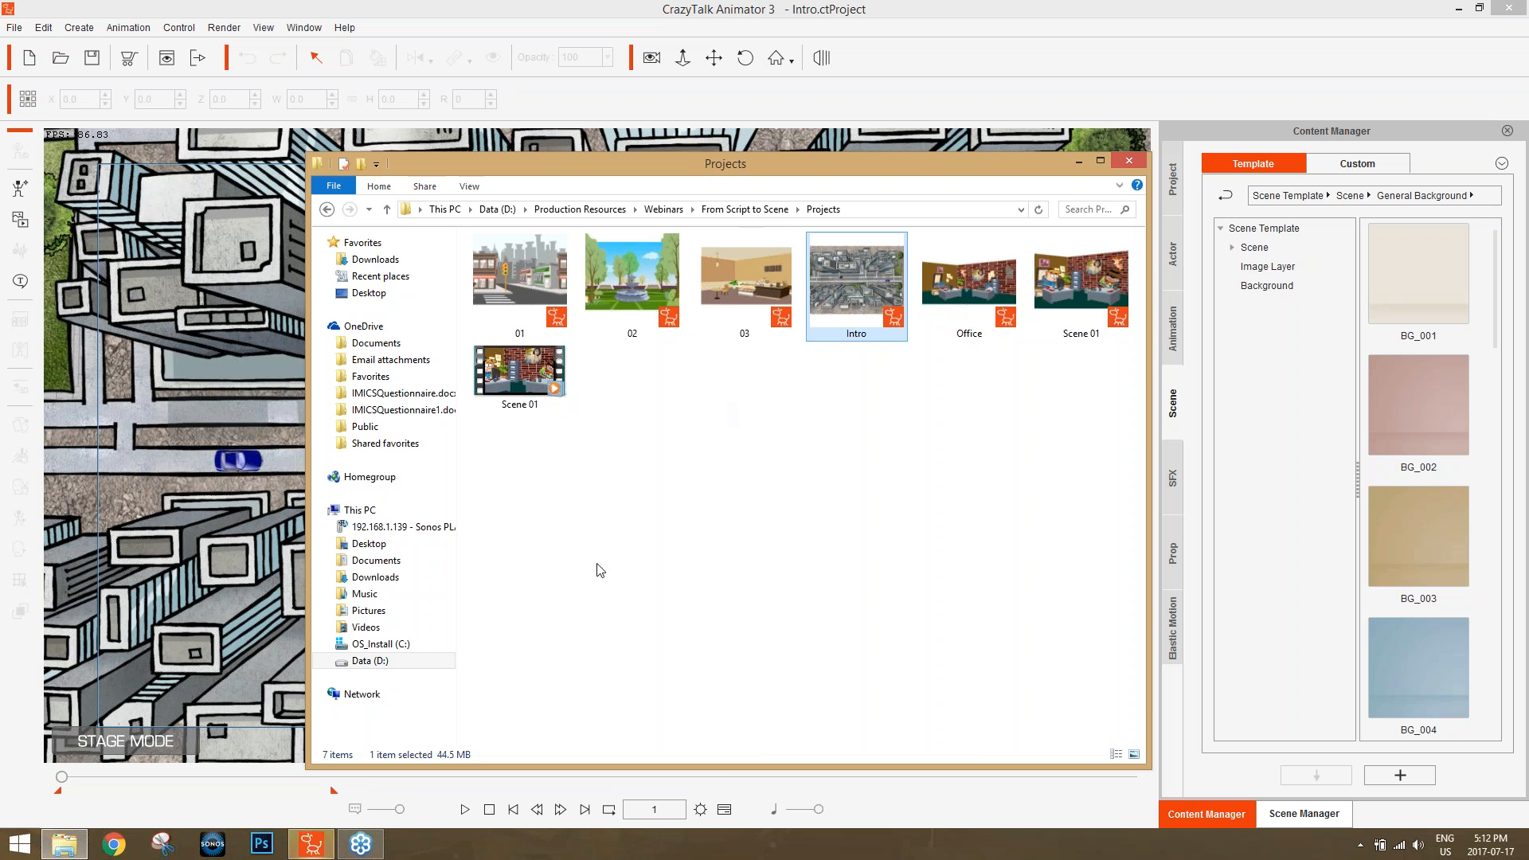
pyautogui.click(659, 35)
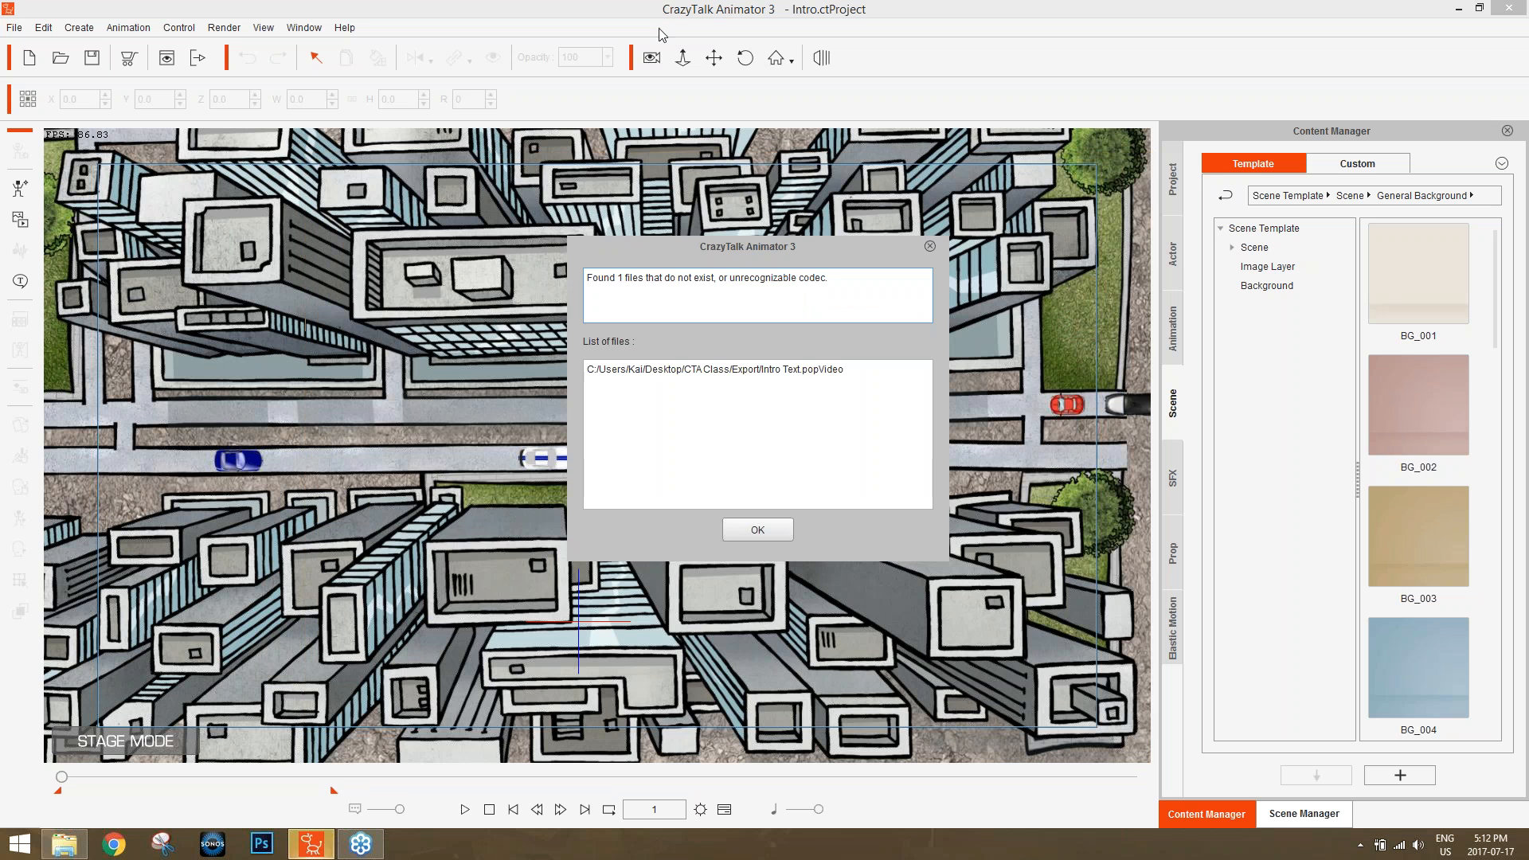
pyautogui.click(757, 531)
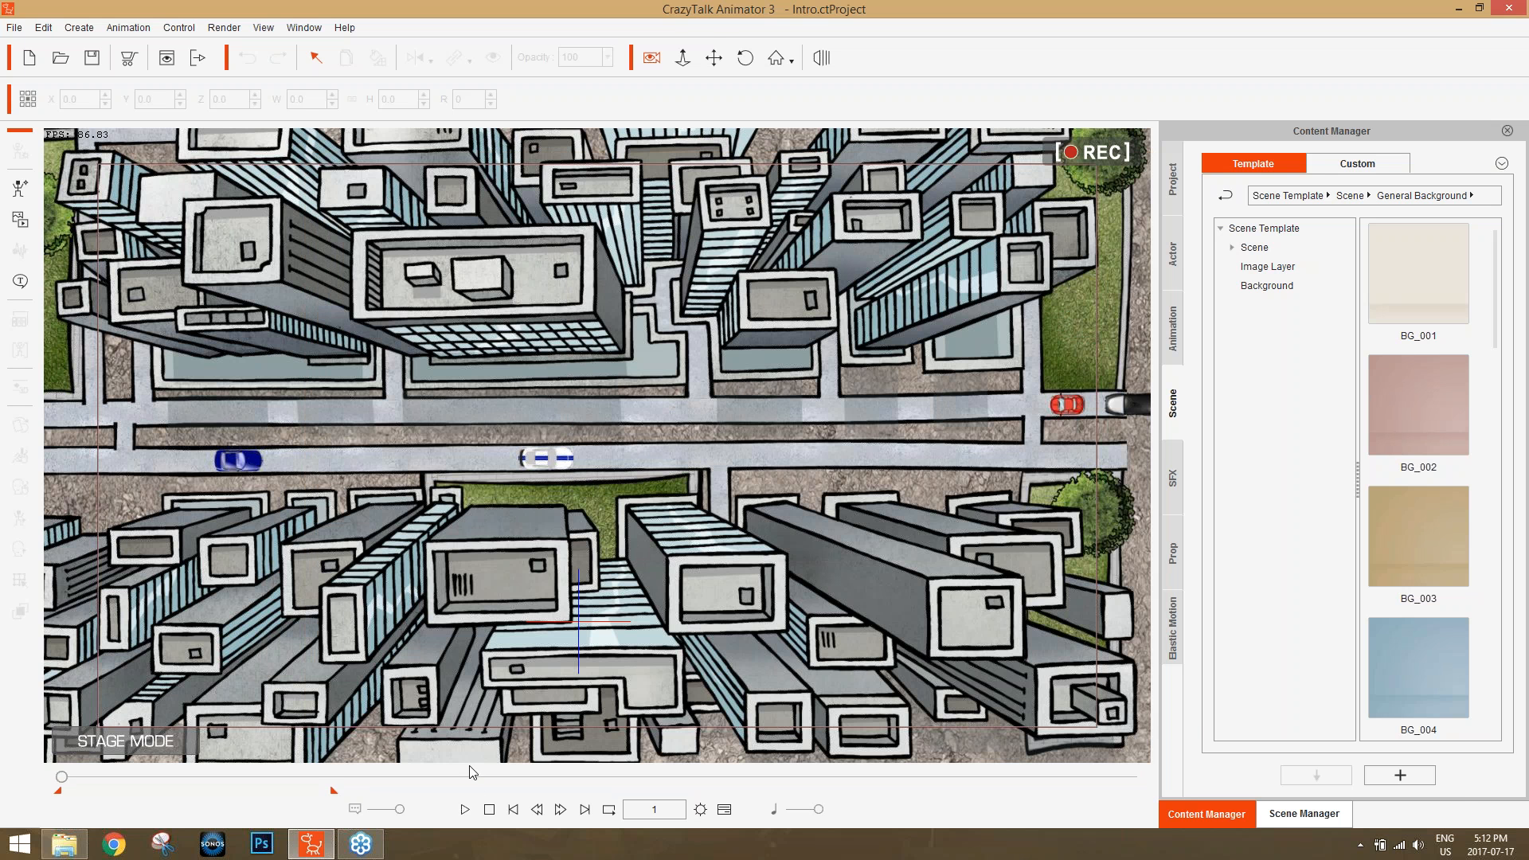
# Preview the Intro city scene's animation, stop the playback and start a new empty project.
pyautogui.click(465, 809)
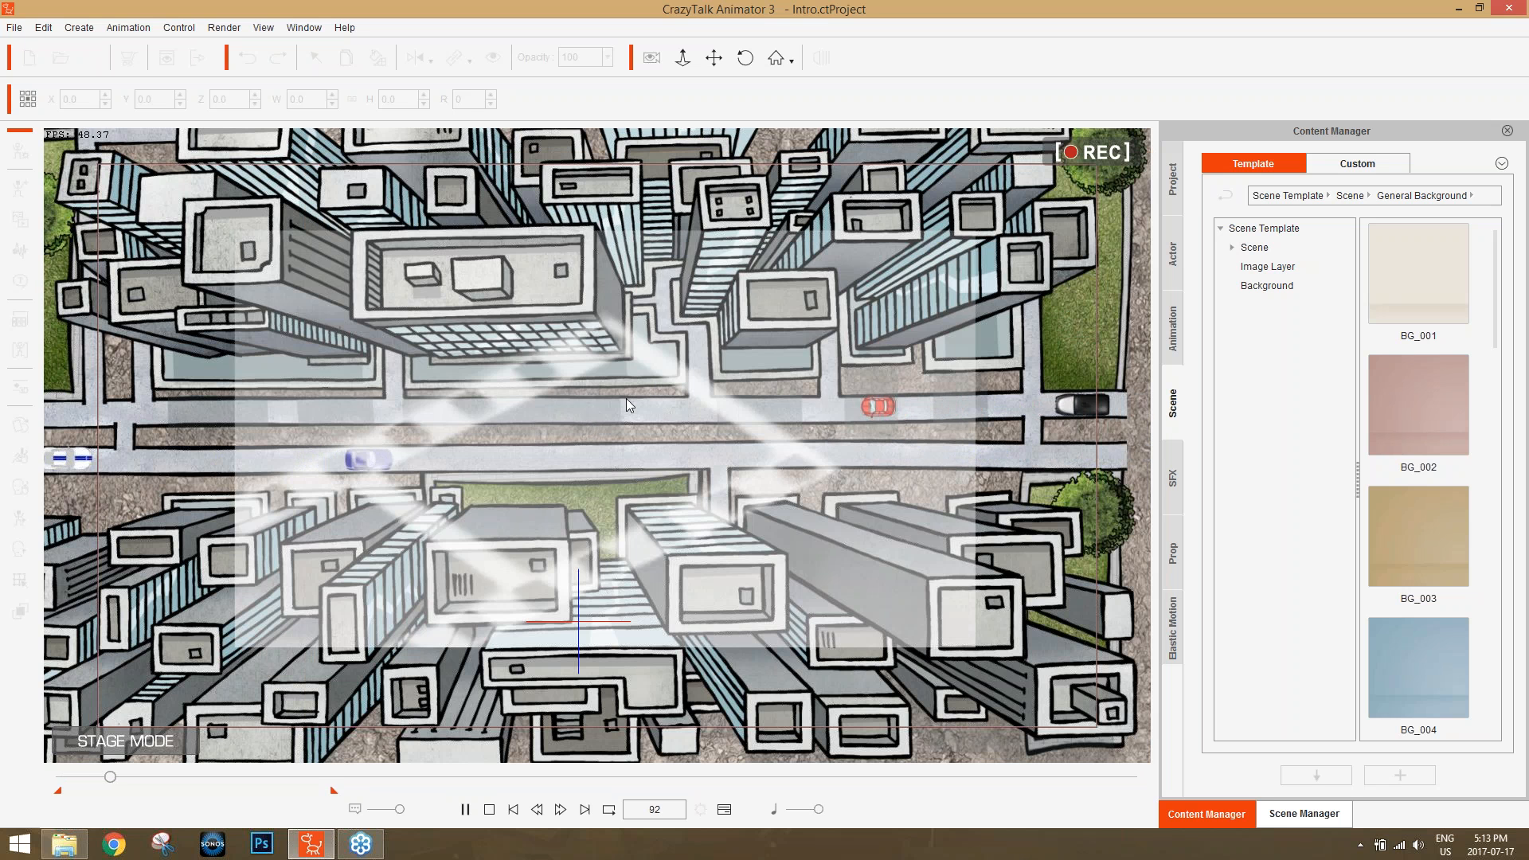
pyautogui.click(489, 809)
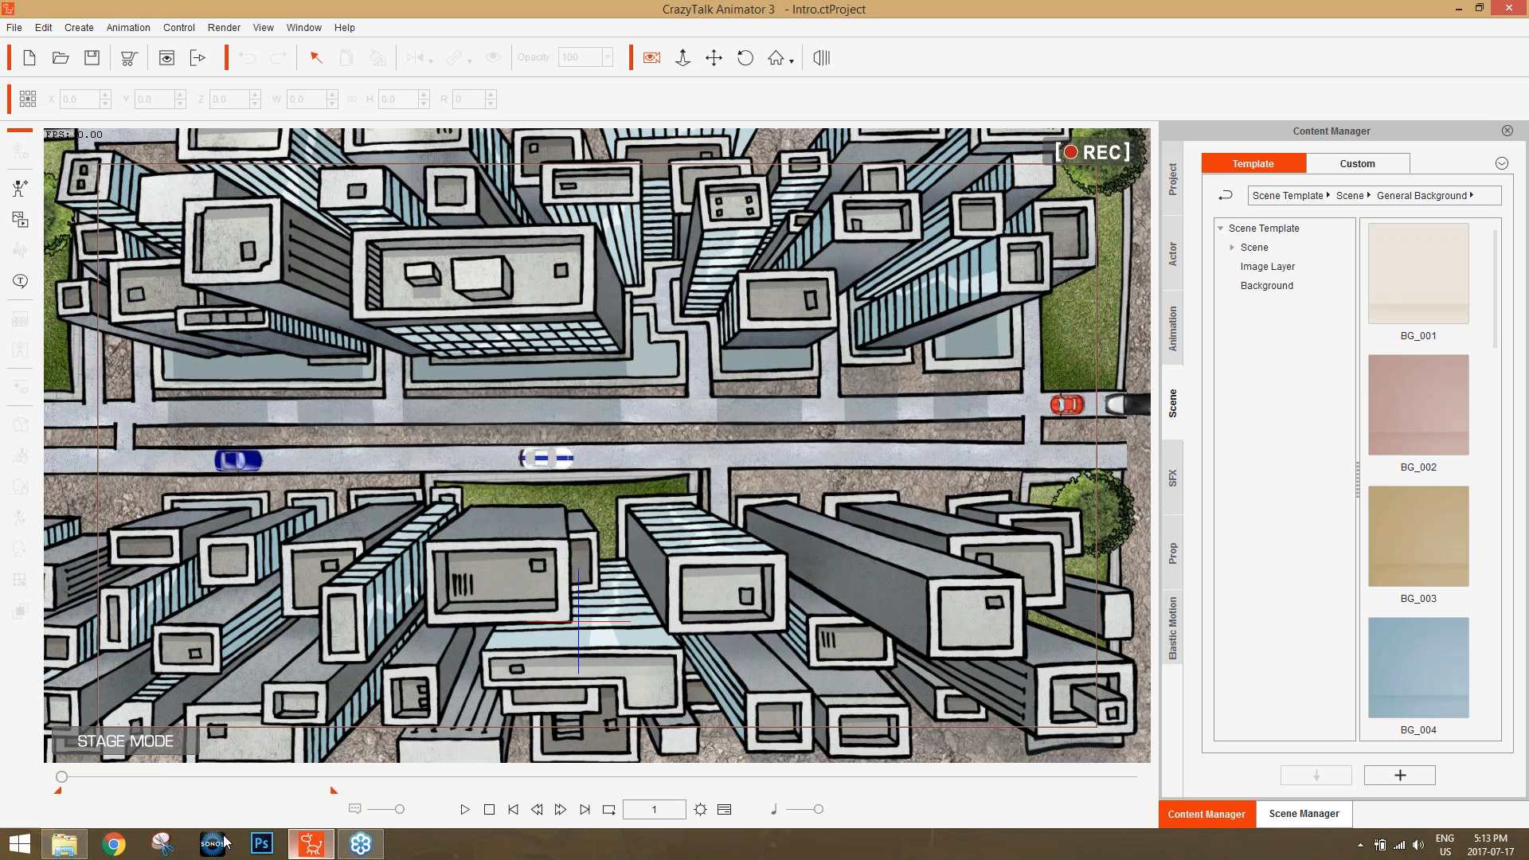
pyautogui.moveTo(311, 844)
pyautogui.click(31, 56)
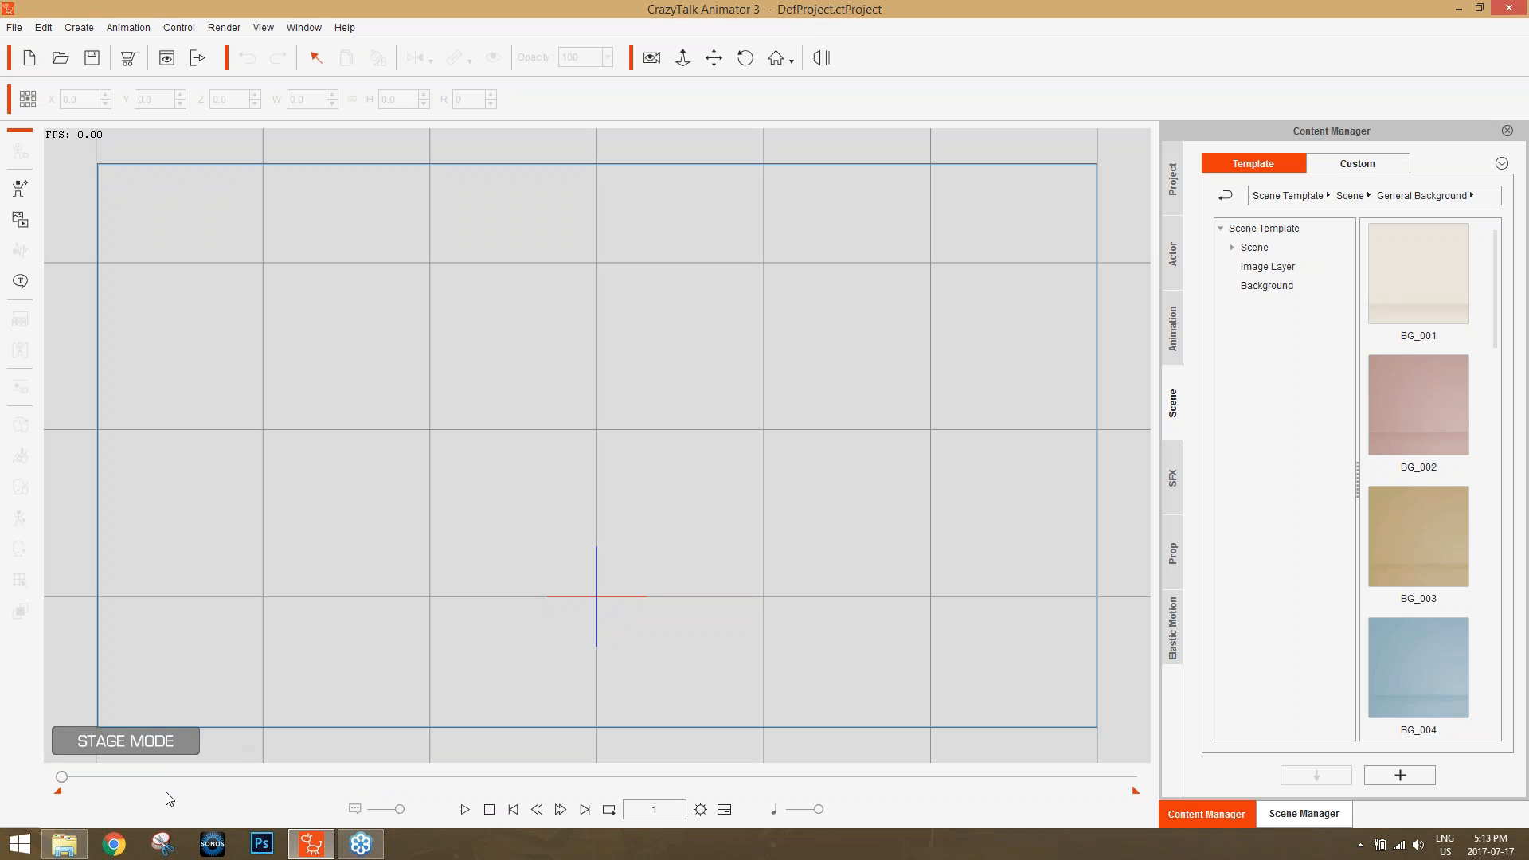
# Open the Logo PSD from the Assets folder in Photoshop and inspect the text layers inside the MarvNkip group.
pyautogui.click(64, 844)
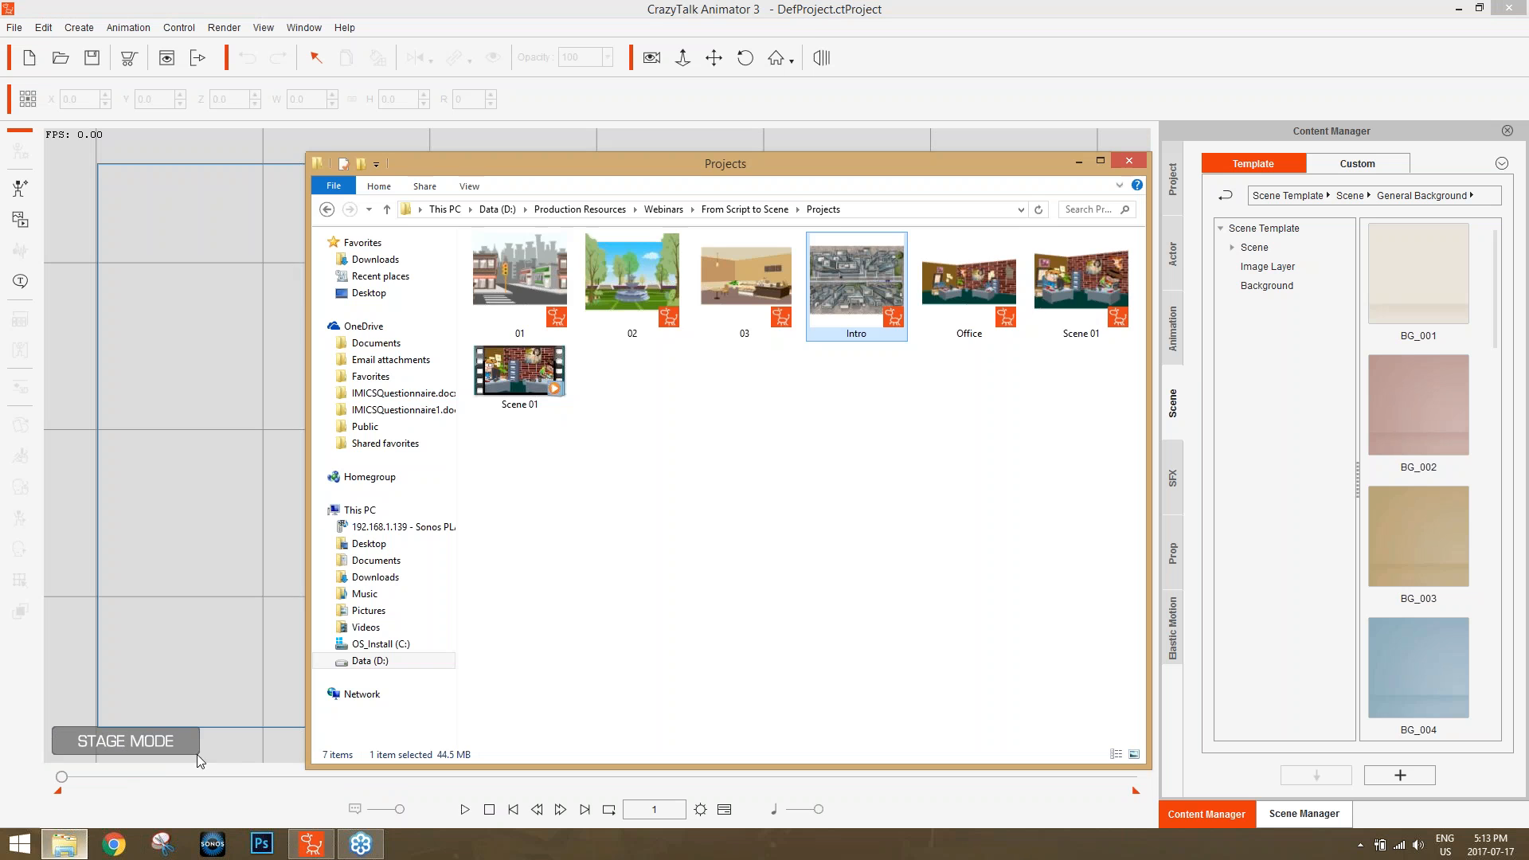
pyautogui.click(730, 211)
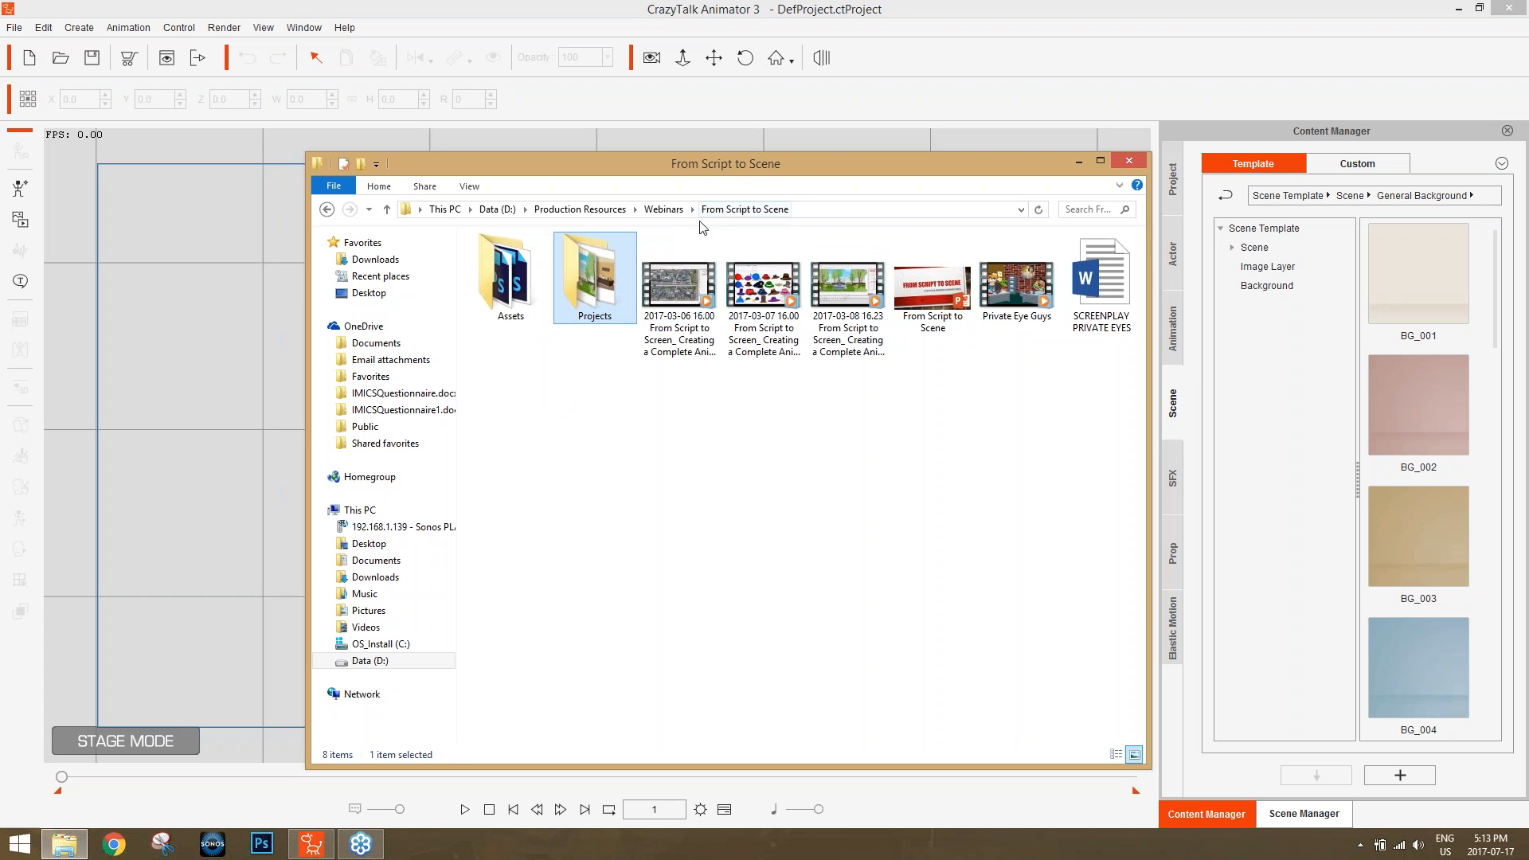
pyautogui.doubleClick(530, 284)
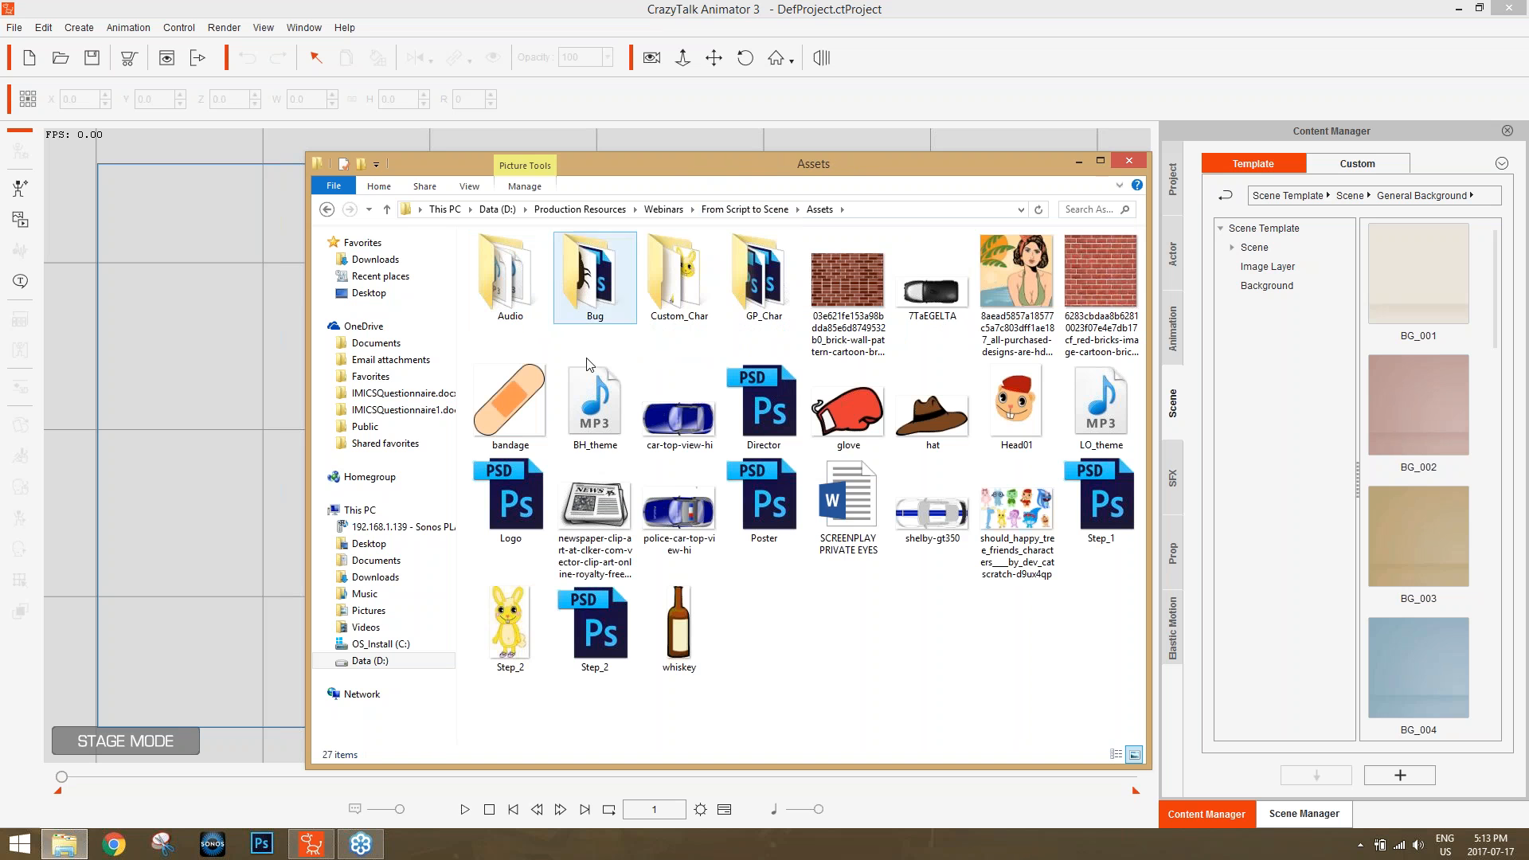
pyautogui.click(506, 483)
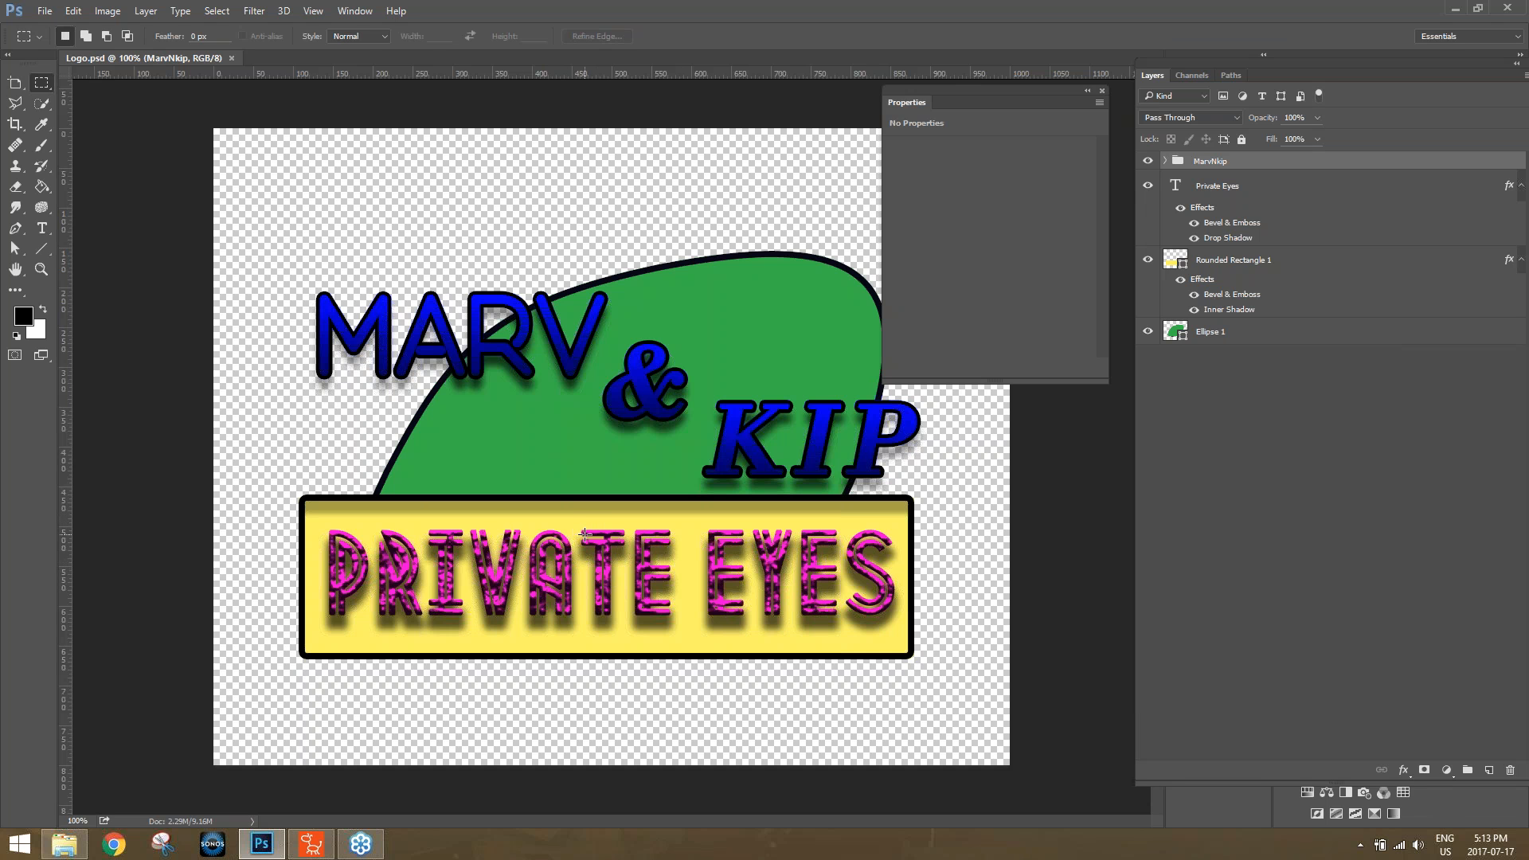
pyautogui.click(1165, 162)
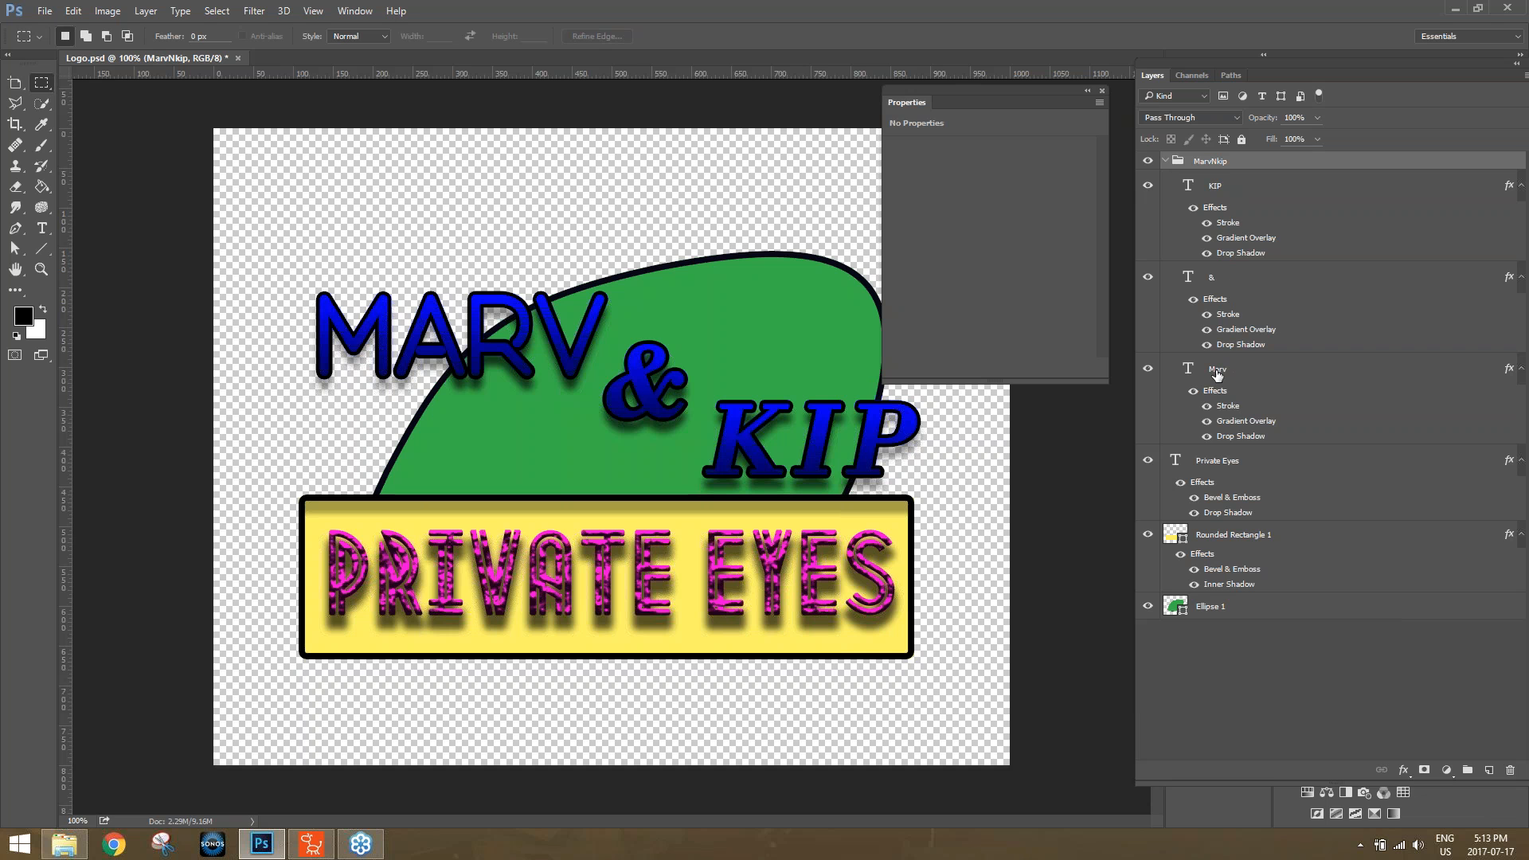
pyautogui.click(1165, 162)
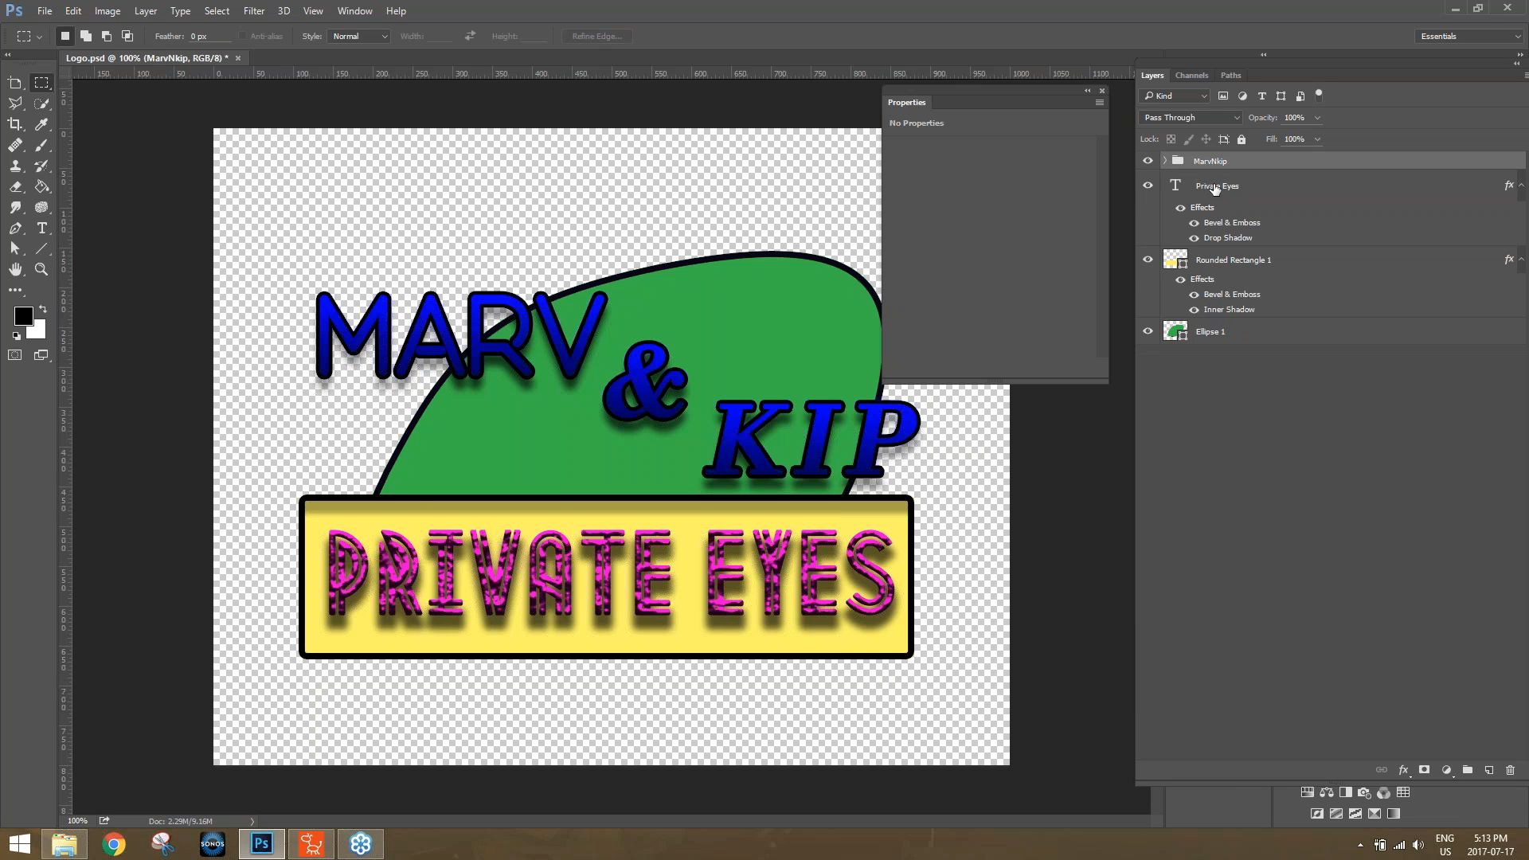
# Try a black outside stroke on the Private Eyes text layer and increase its size slightly.
pyautogui.click(1221, 186)
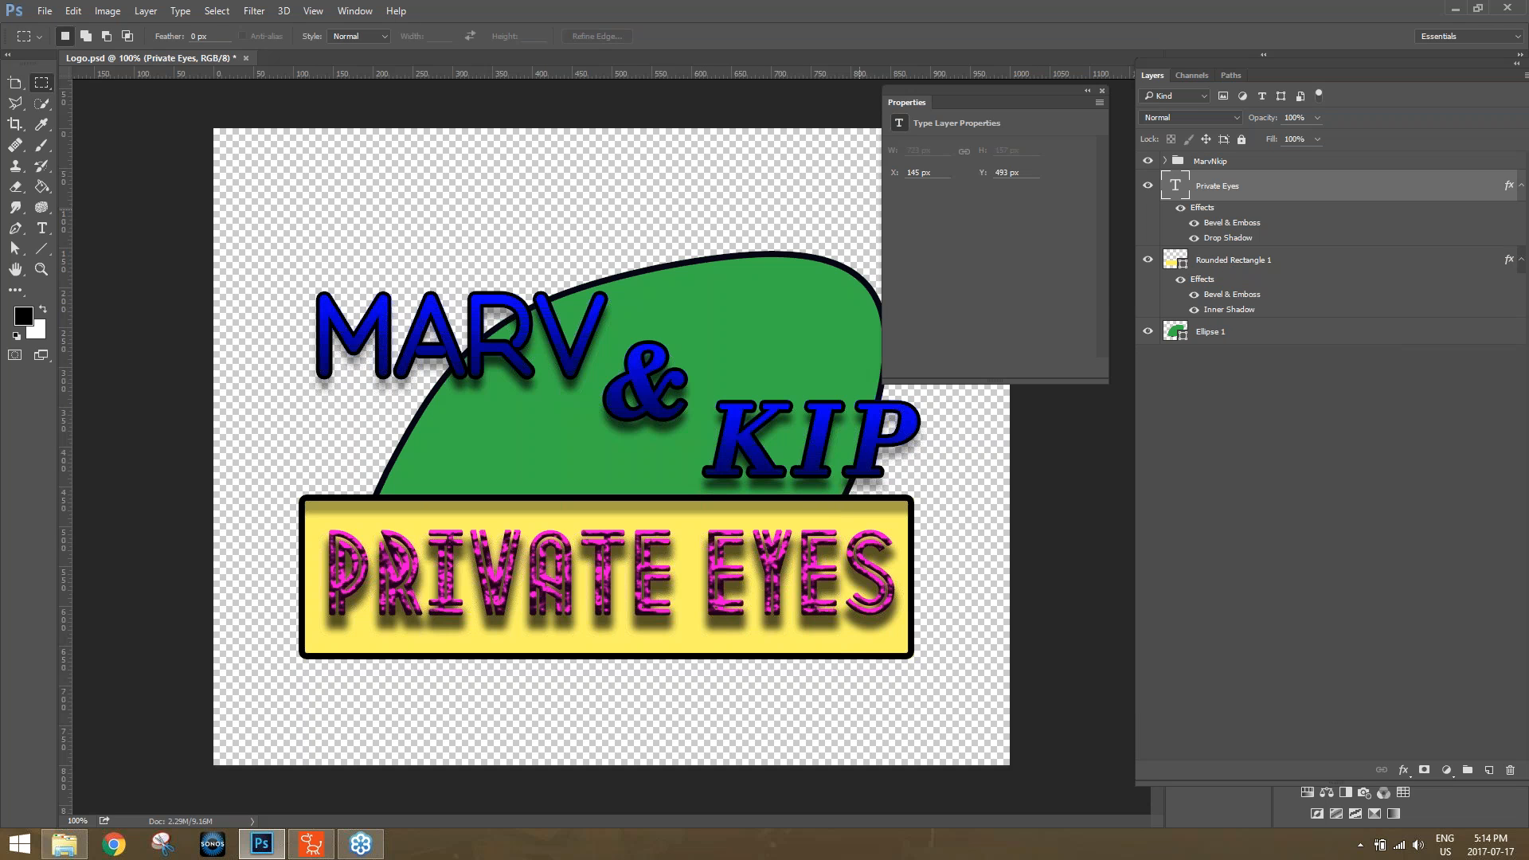
pyautogui.click(41, 227)
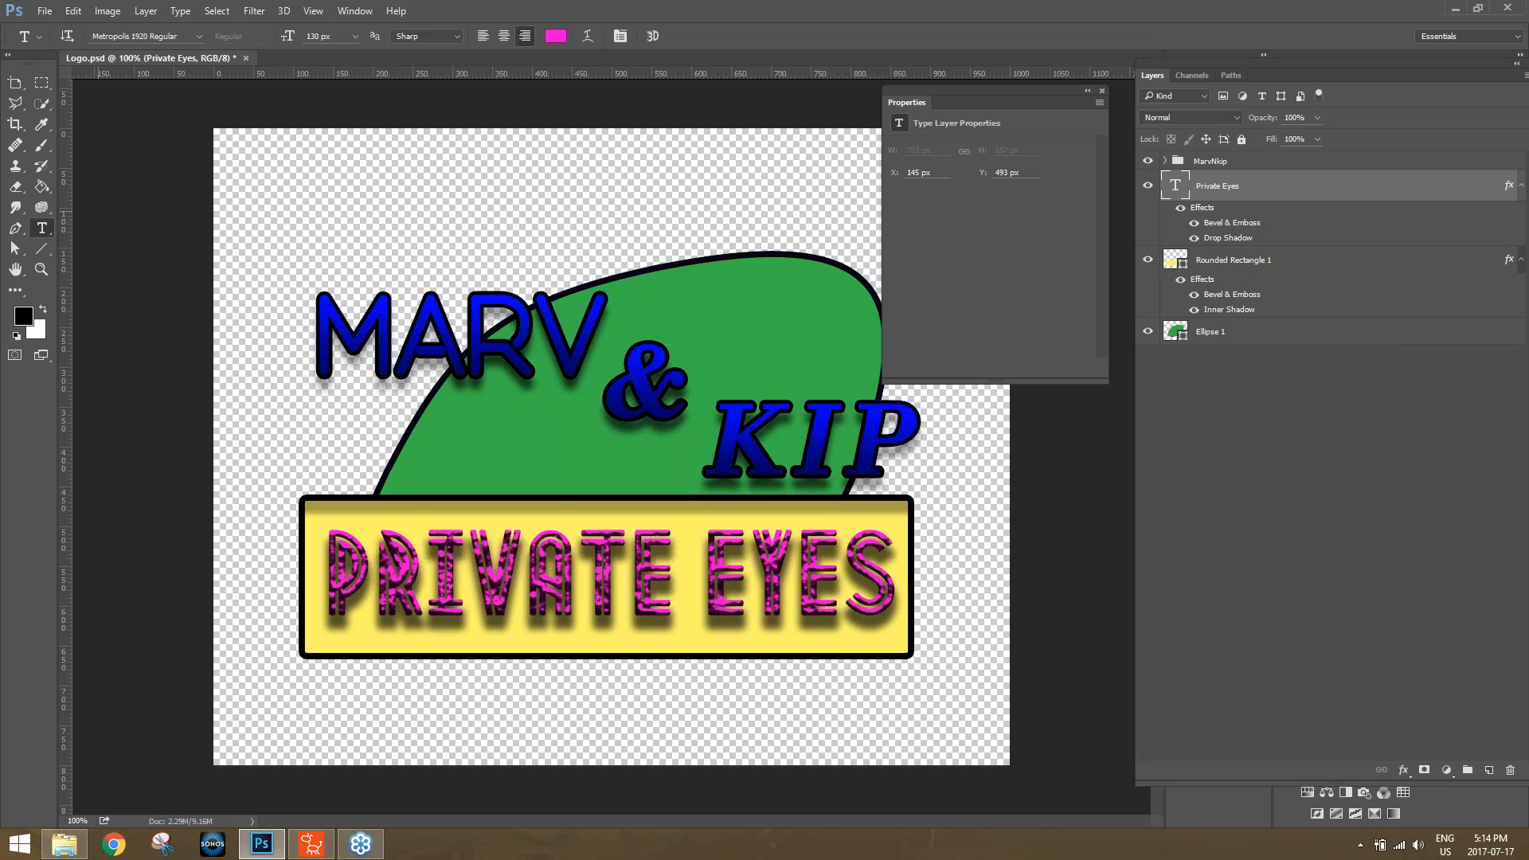
pyautogui.click(217, 12)
pyautogui.moveTo(154, 14)
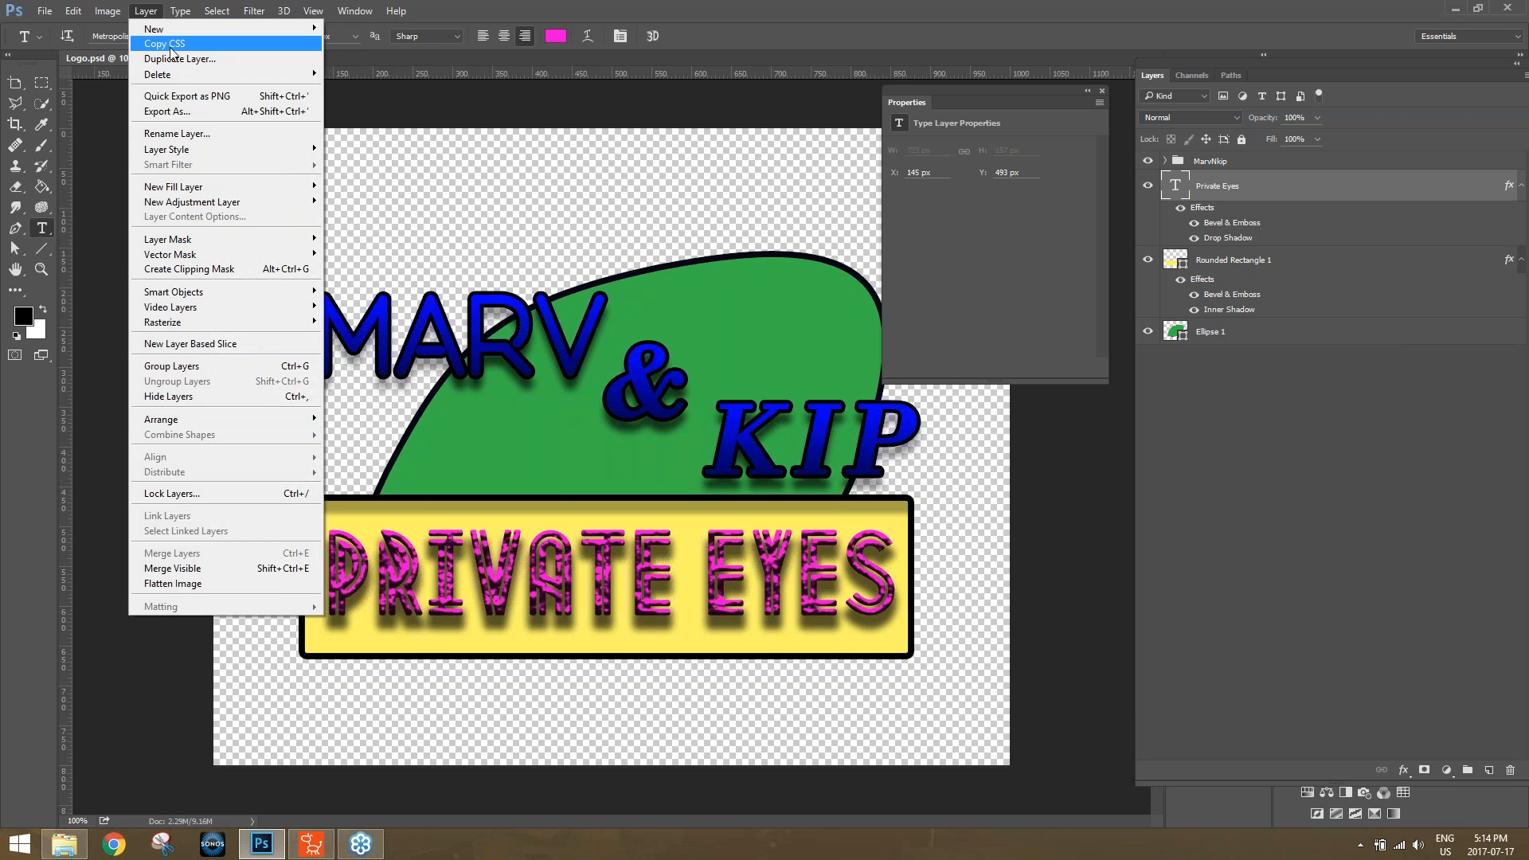
pyautogui.moveTo(226, 253)
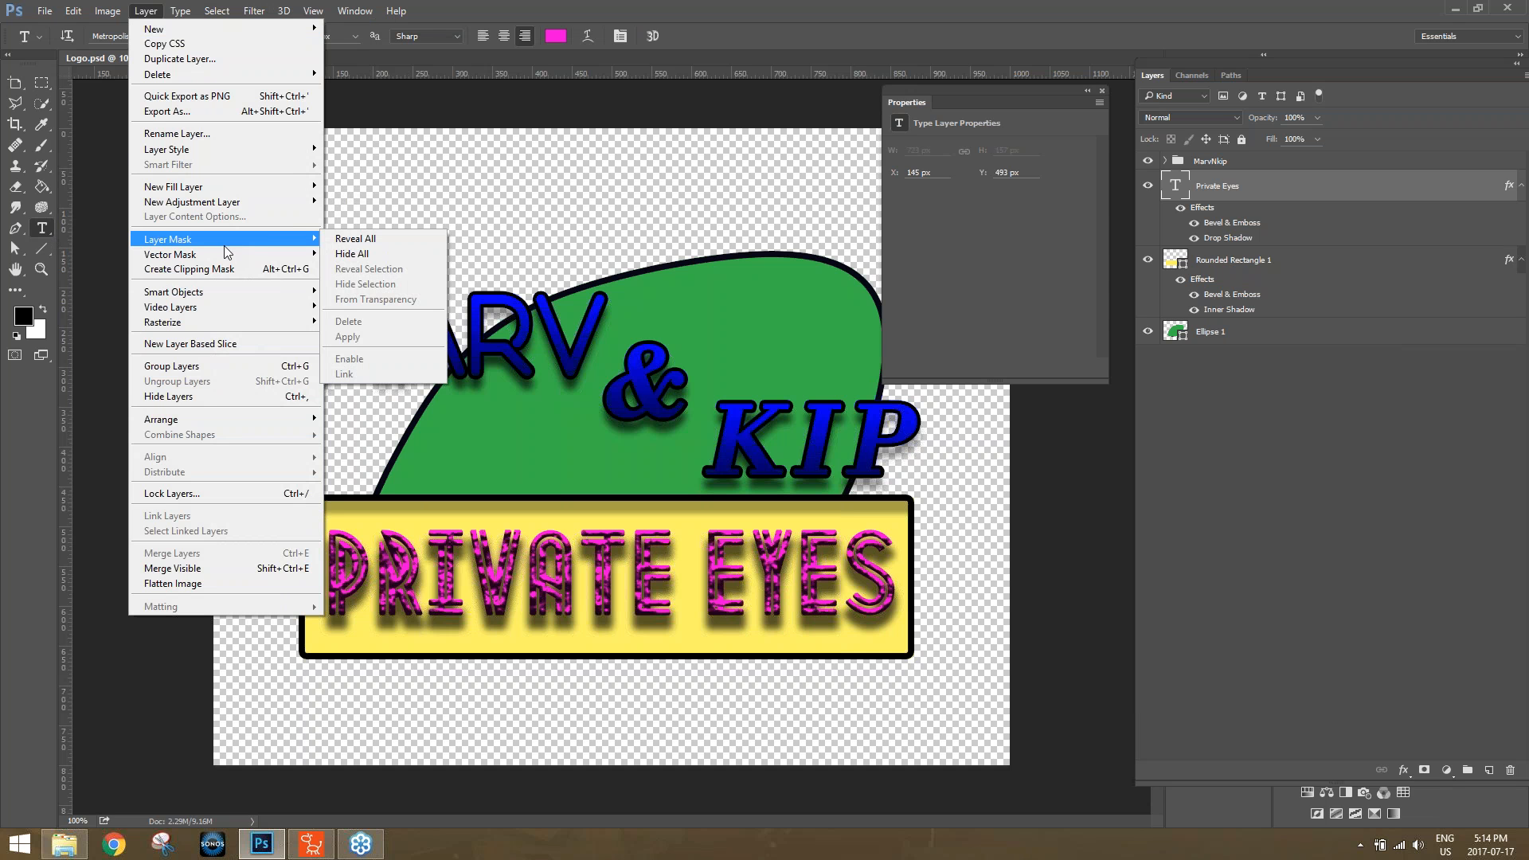
pyautogui.moveTo(239, 150)
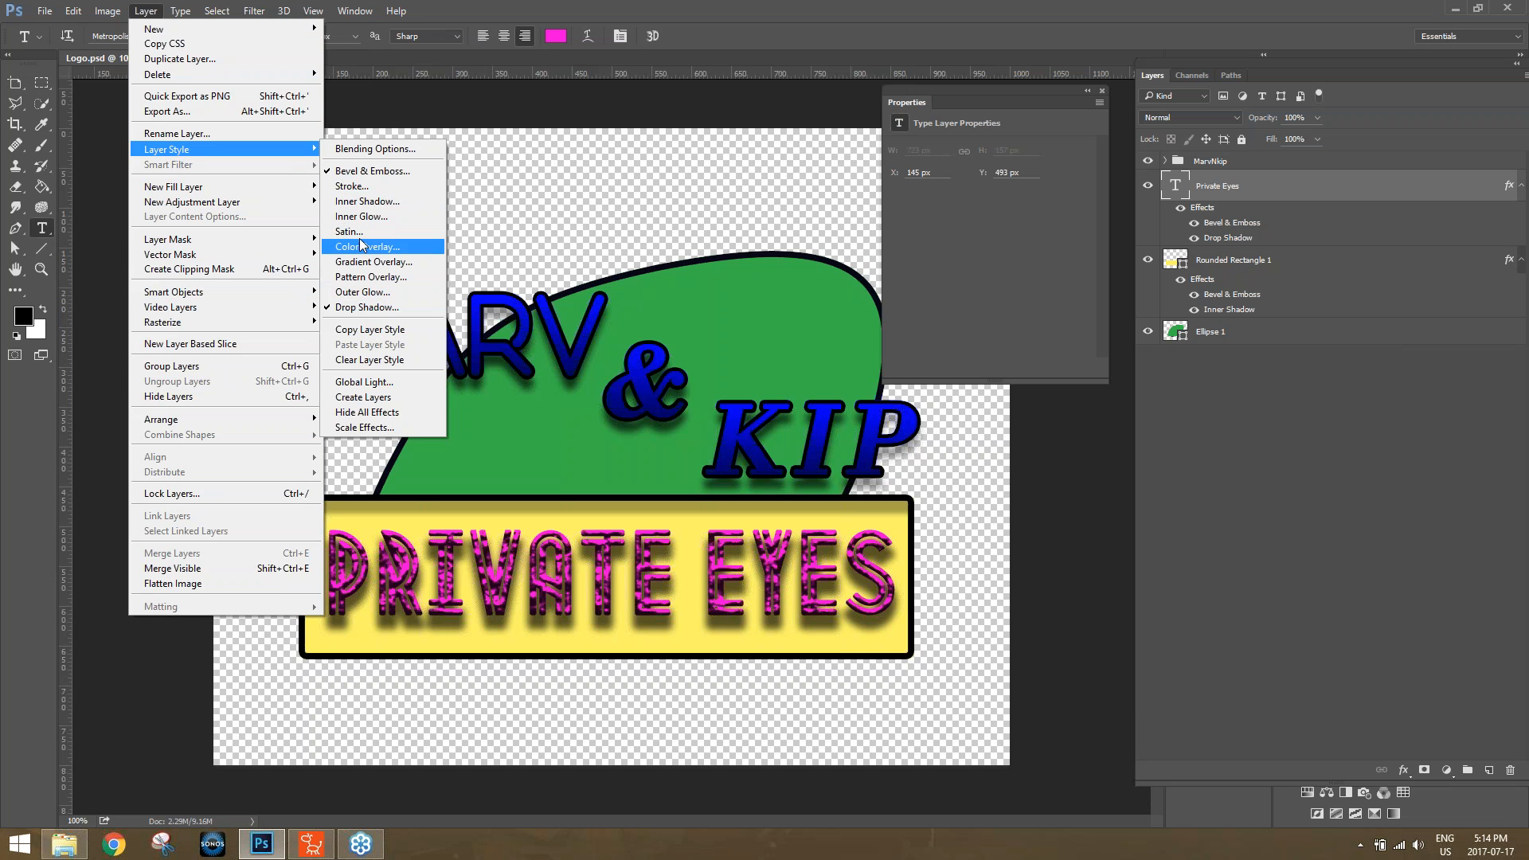
pyautogui.click(363, 192)
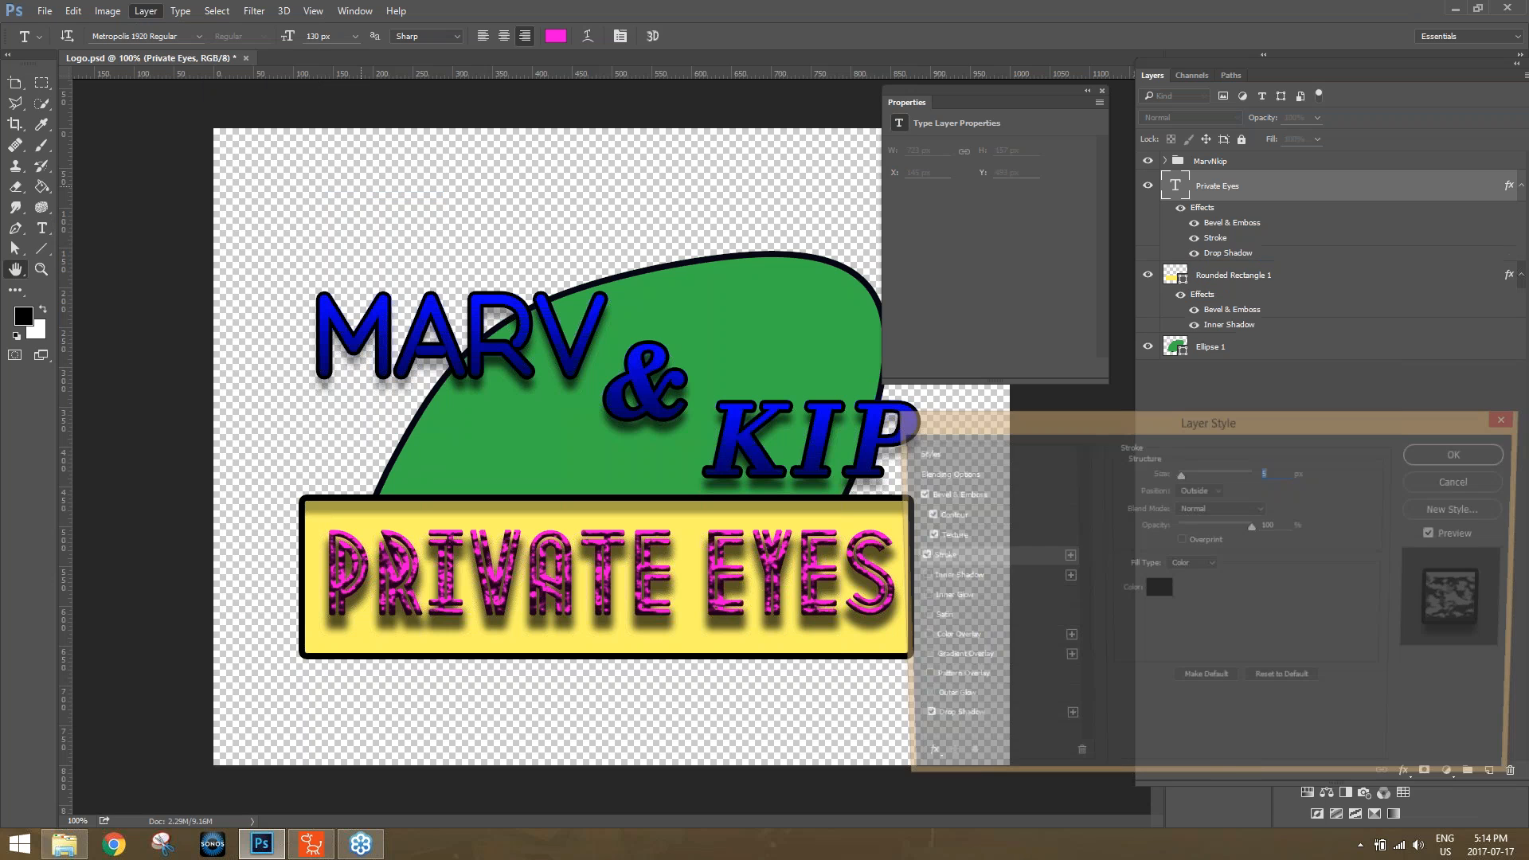
pyautogui.moveTo(1171, 422); pyautogui.dragTo(390, 52)
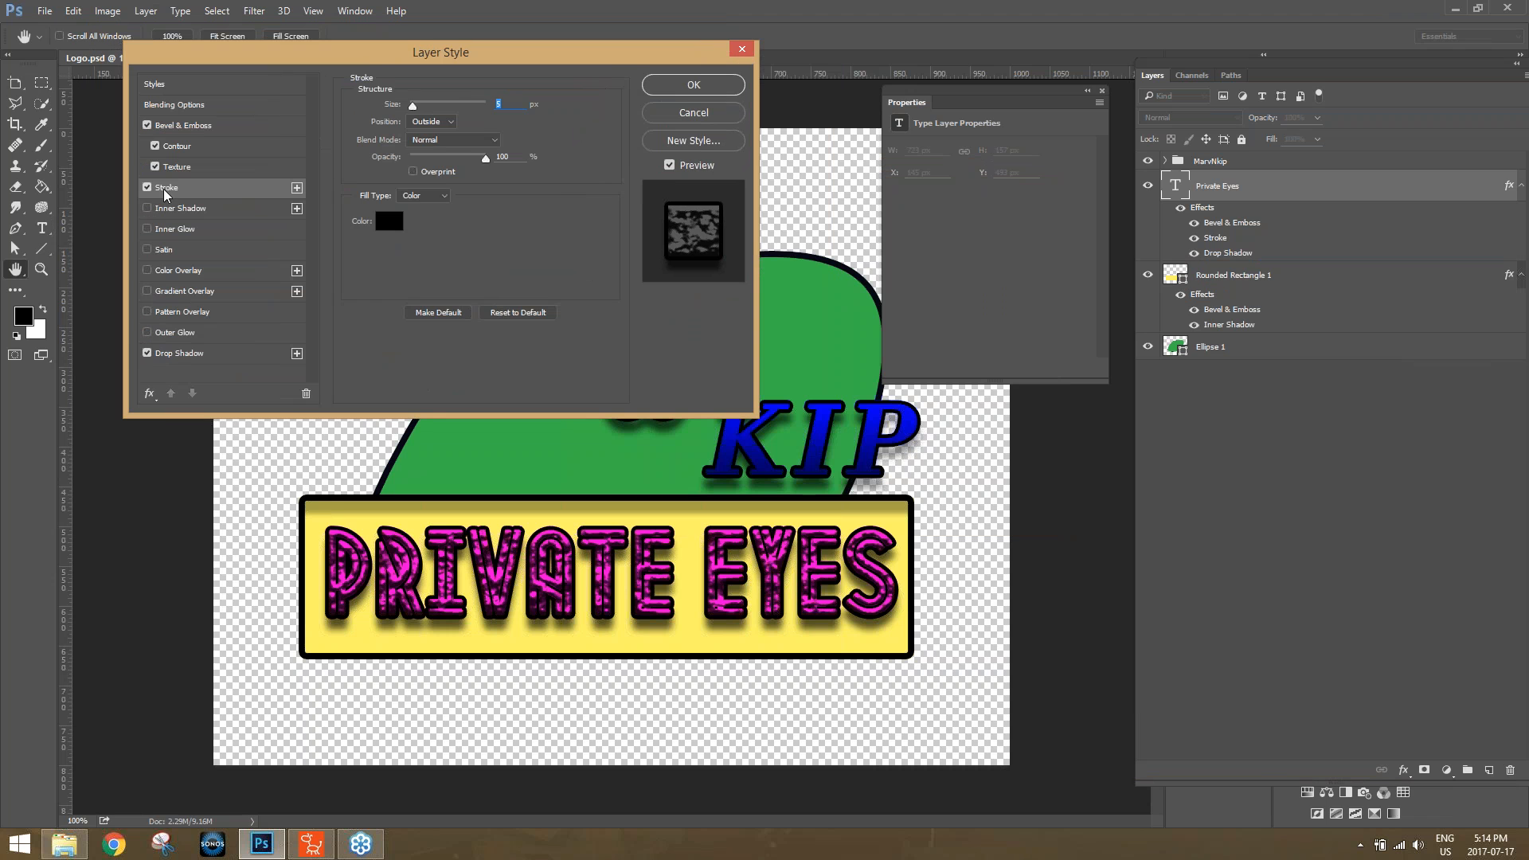
pyautogui.moveTo(414, 107); pyautogui.dragTo(414, 108)
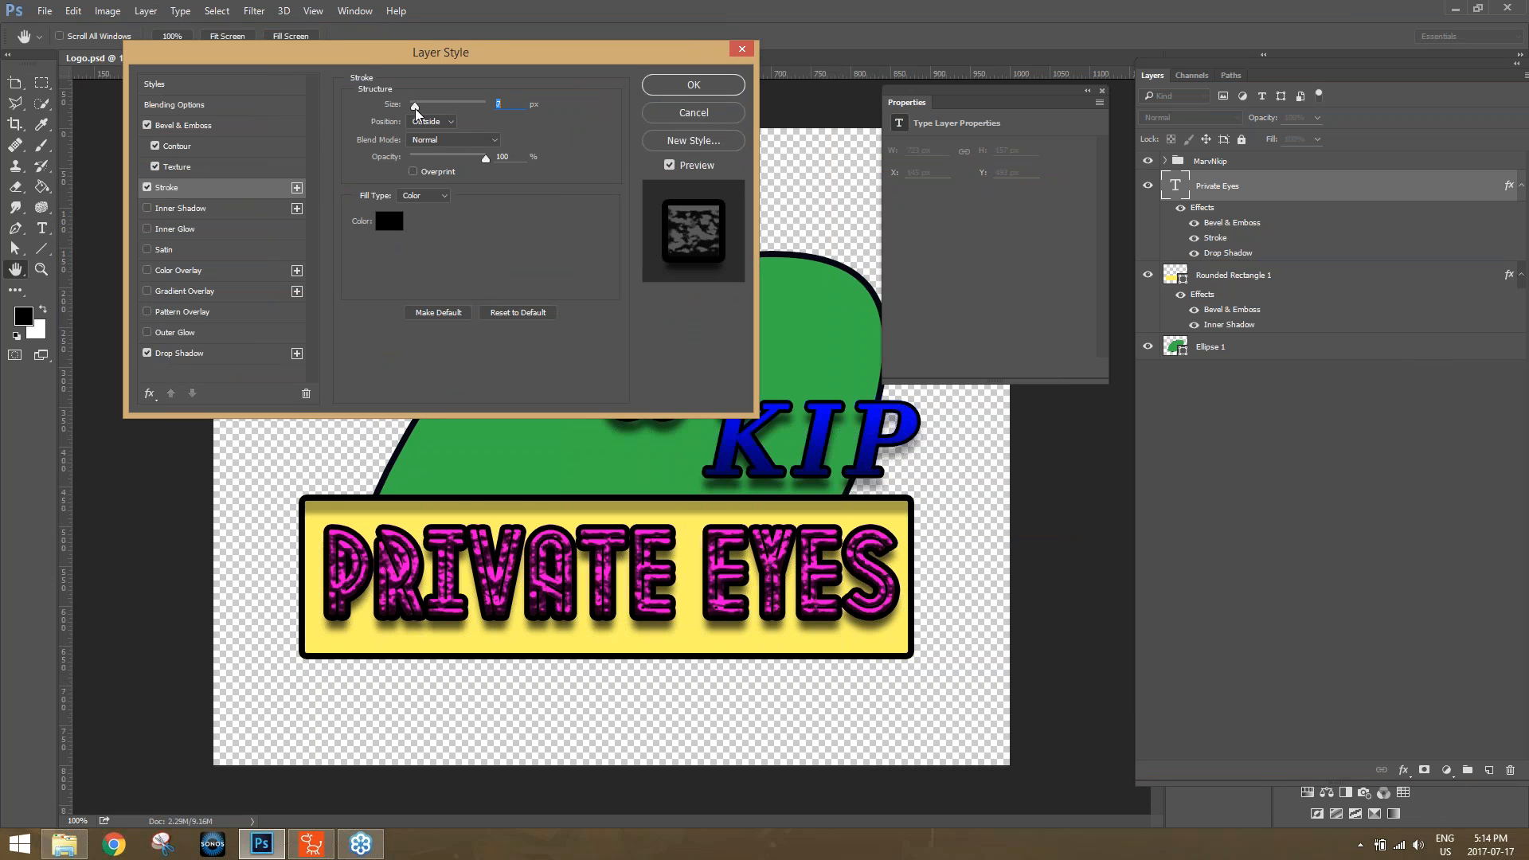
# Toggle the Stroke, Bevel & Emboss and Outer Glow effects on the Private Eyes text for comparison and discard the layer style changes.
pyautogui.click(148, 188)
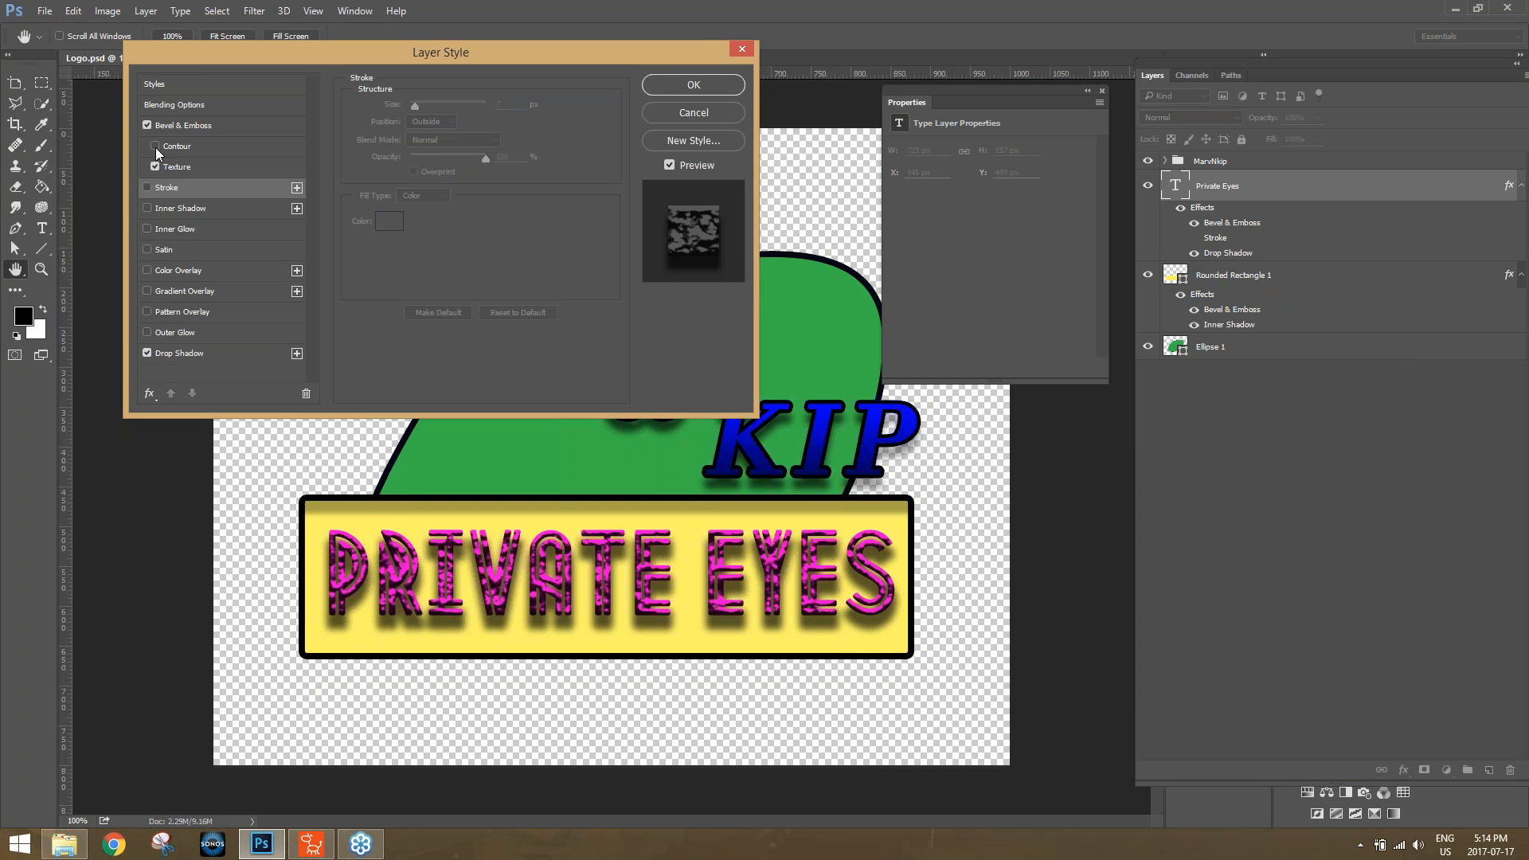
pyautogui.click(148, 126)
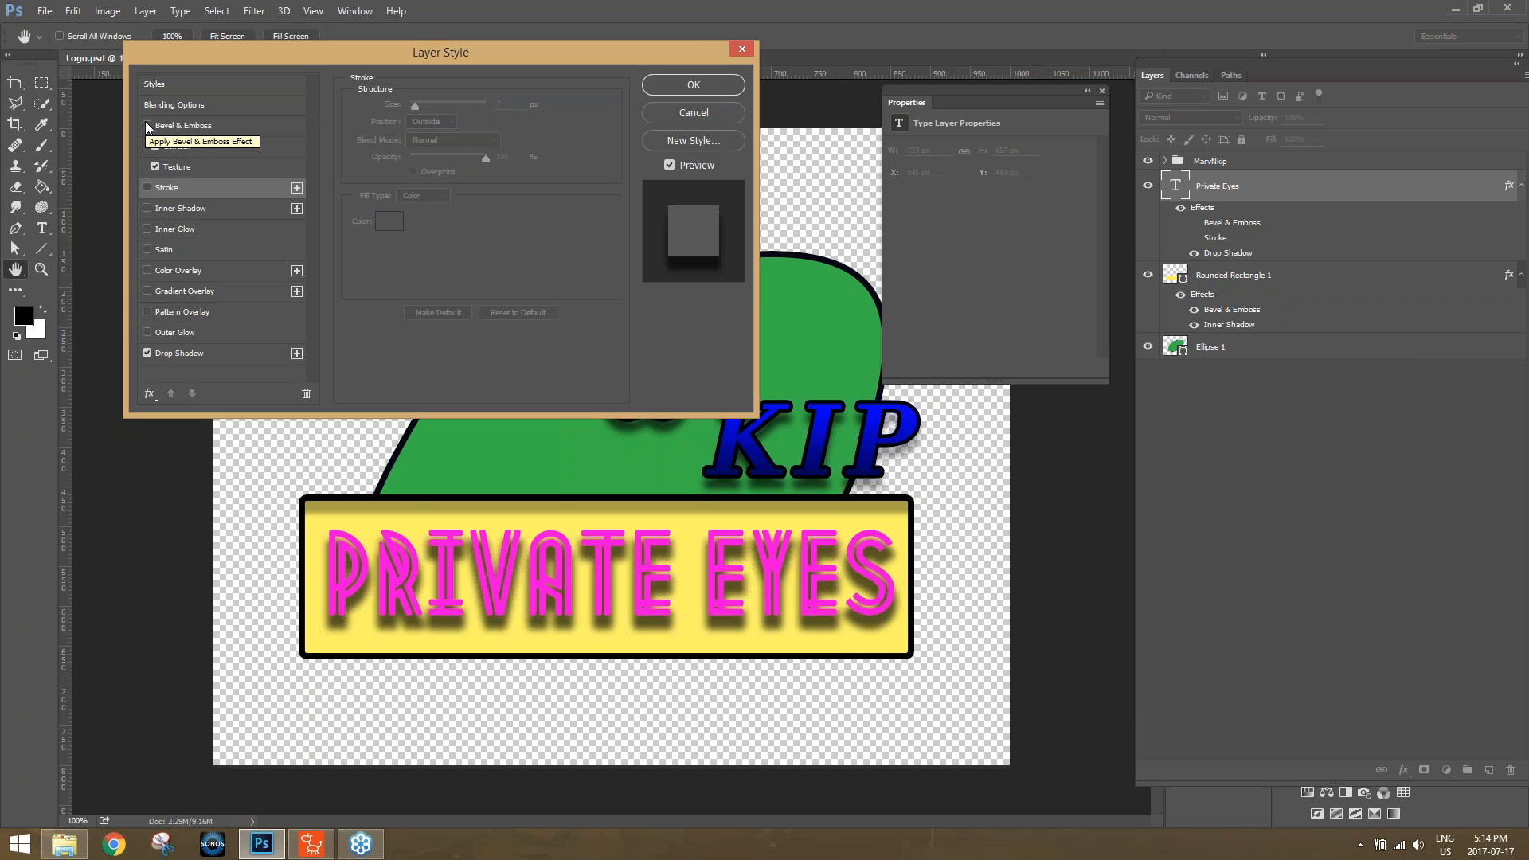
pyautogui.click(147, 126)
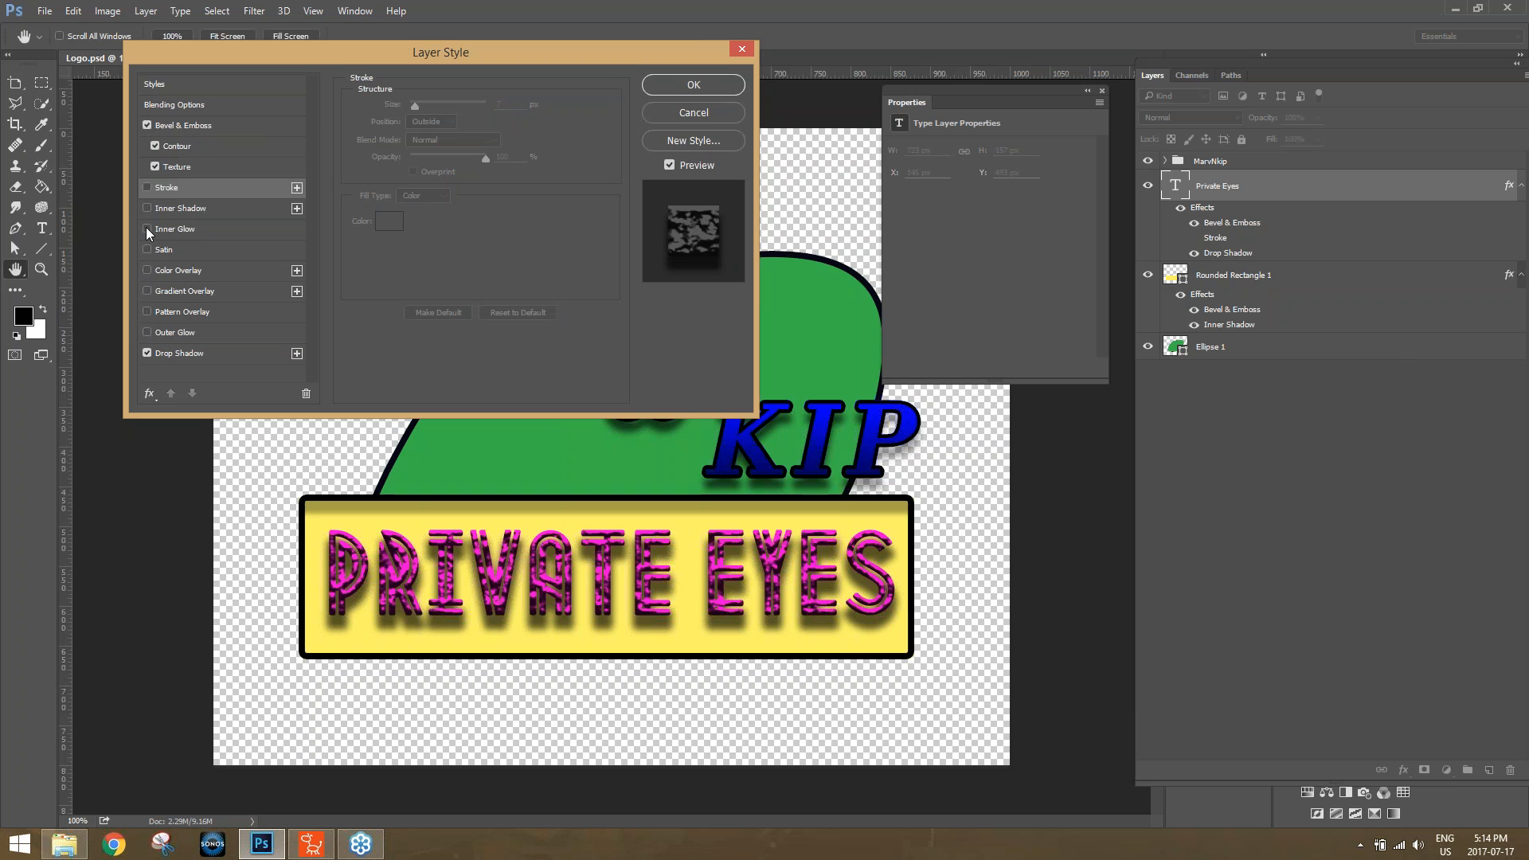
pyautogui.click(146, 333)
pyautogui.click(146, 332)
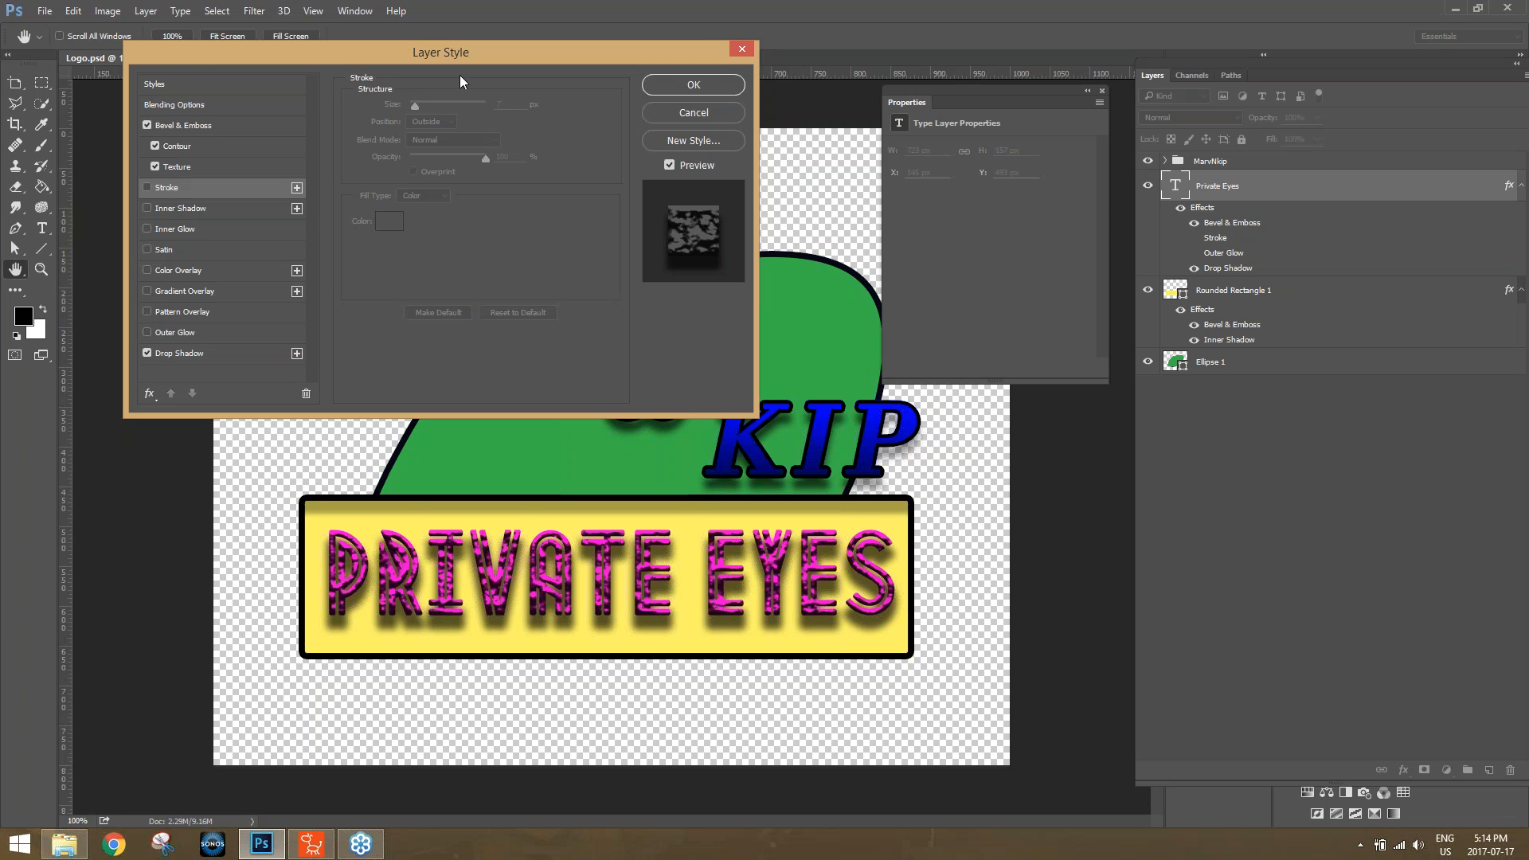
pyautogui.click(742, 51)
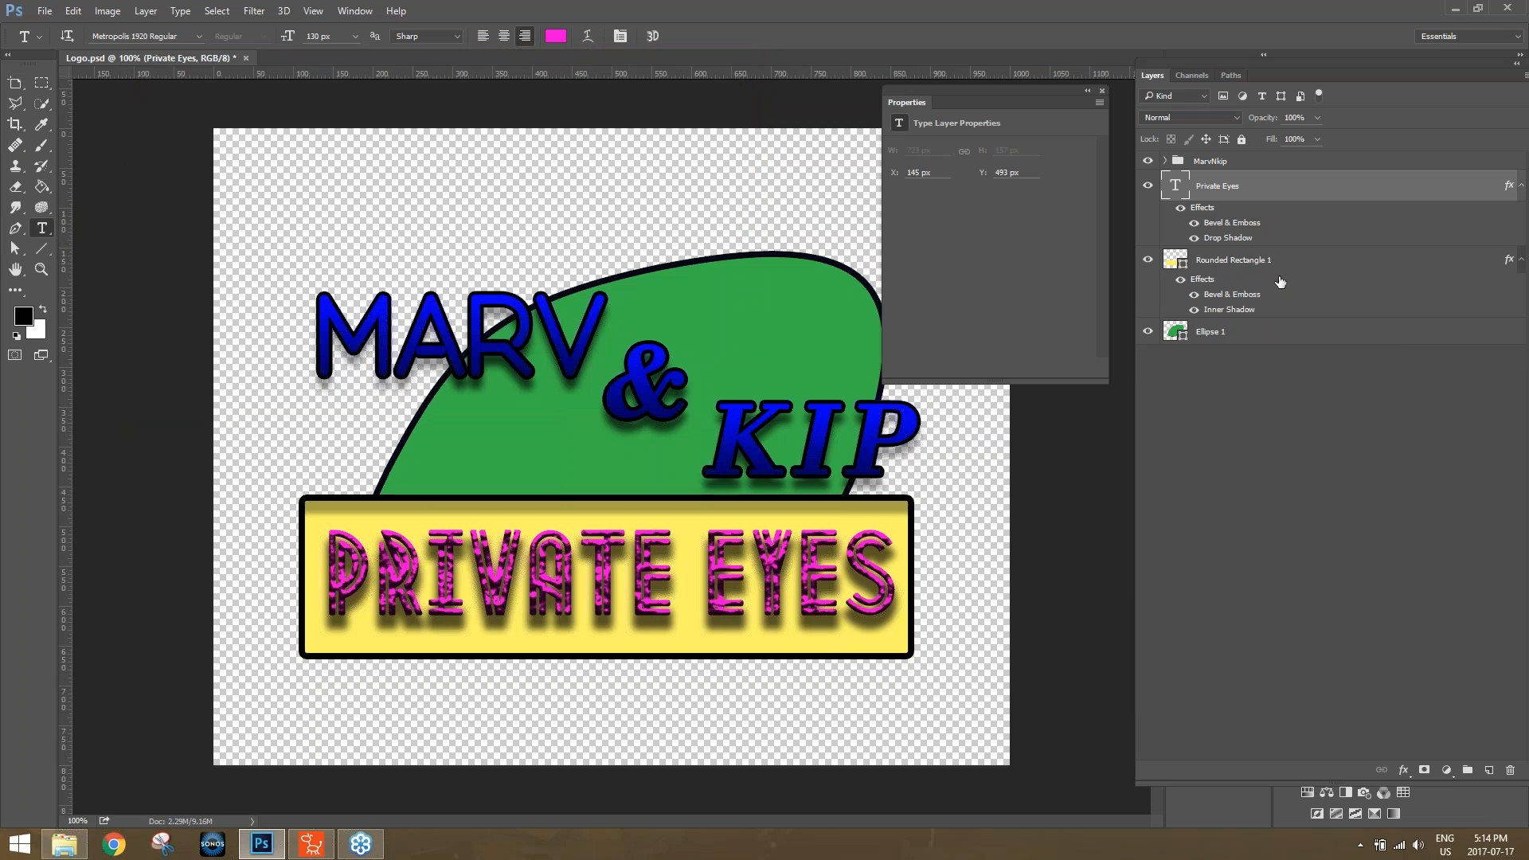
# Try moving the green Ellipse 1 and yellow Rounded Rectangle 1 shapes separately and undo the moves.
pyautogui.click(1263, 263)
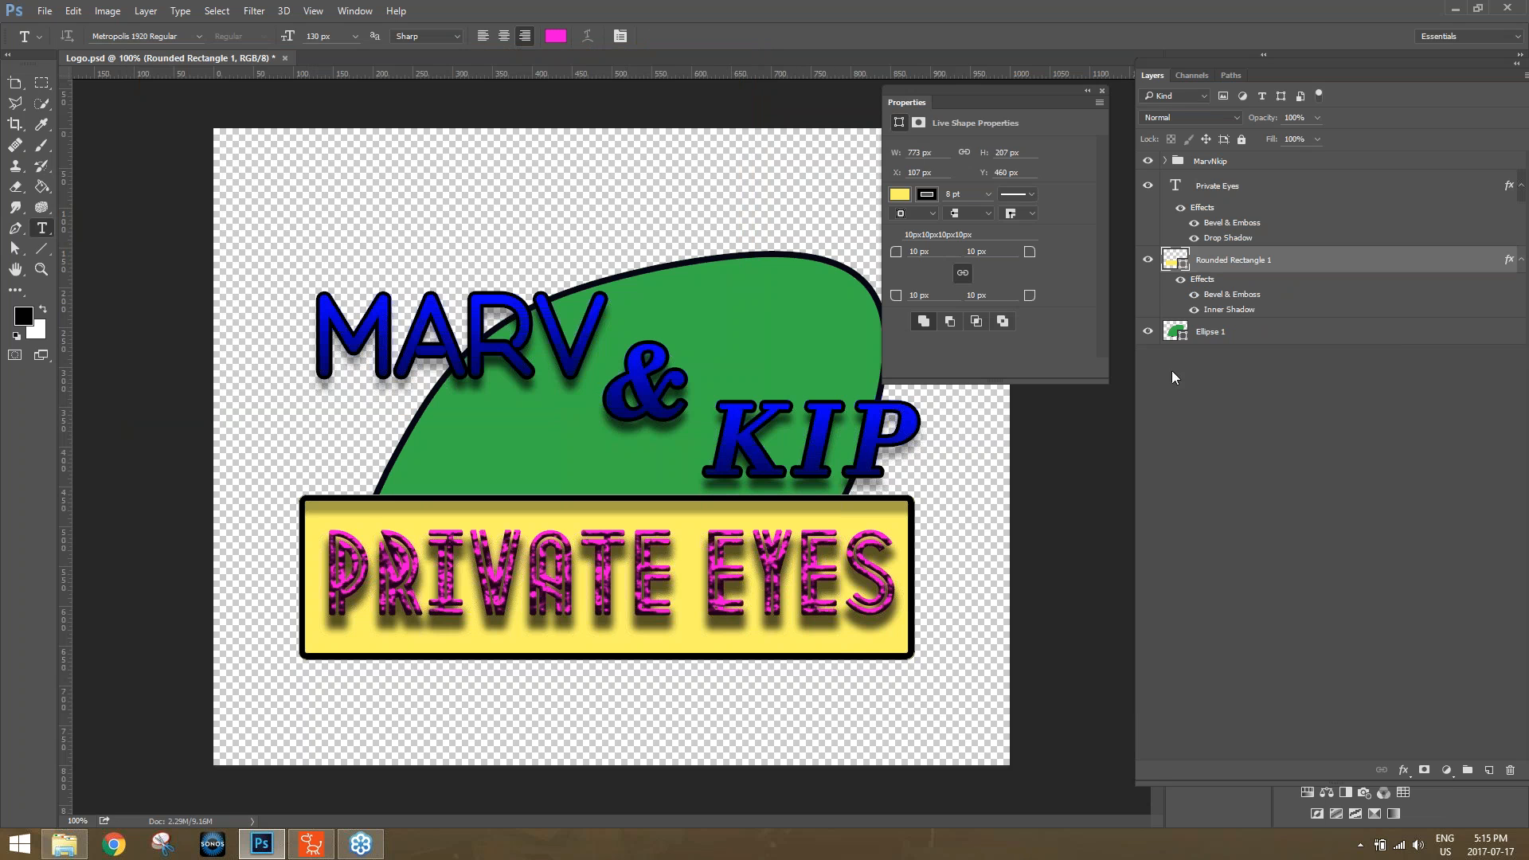
pyautogui.click(1233, 331)
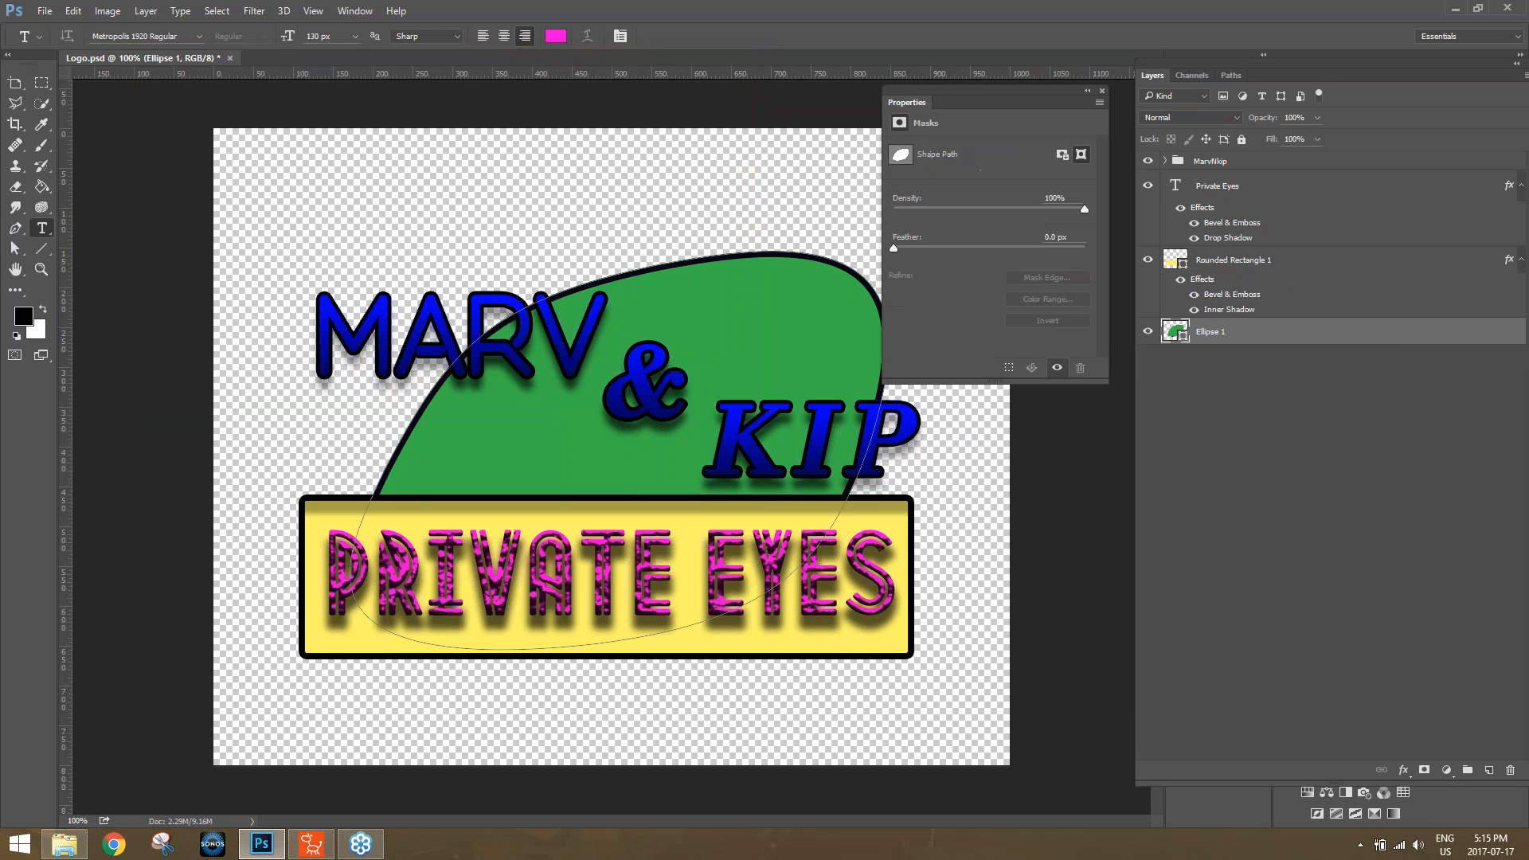
pyautogui.press('v')
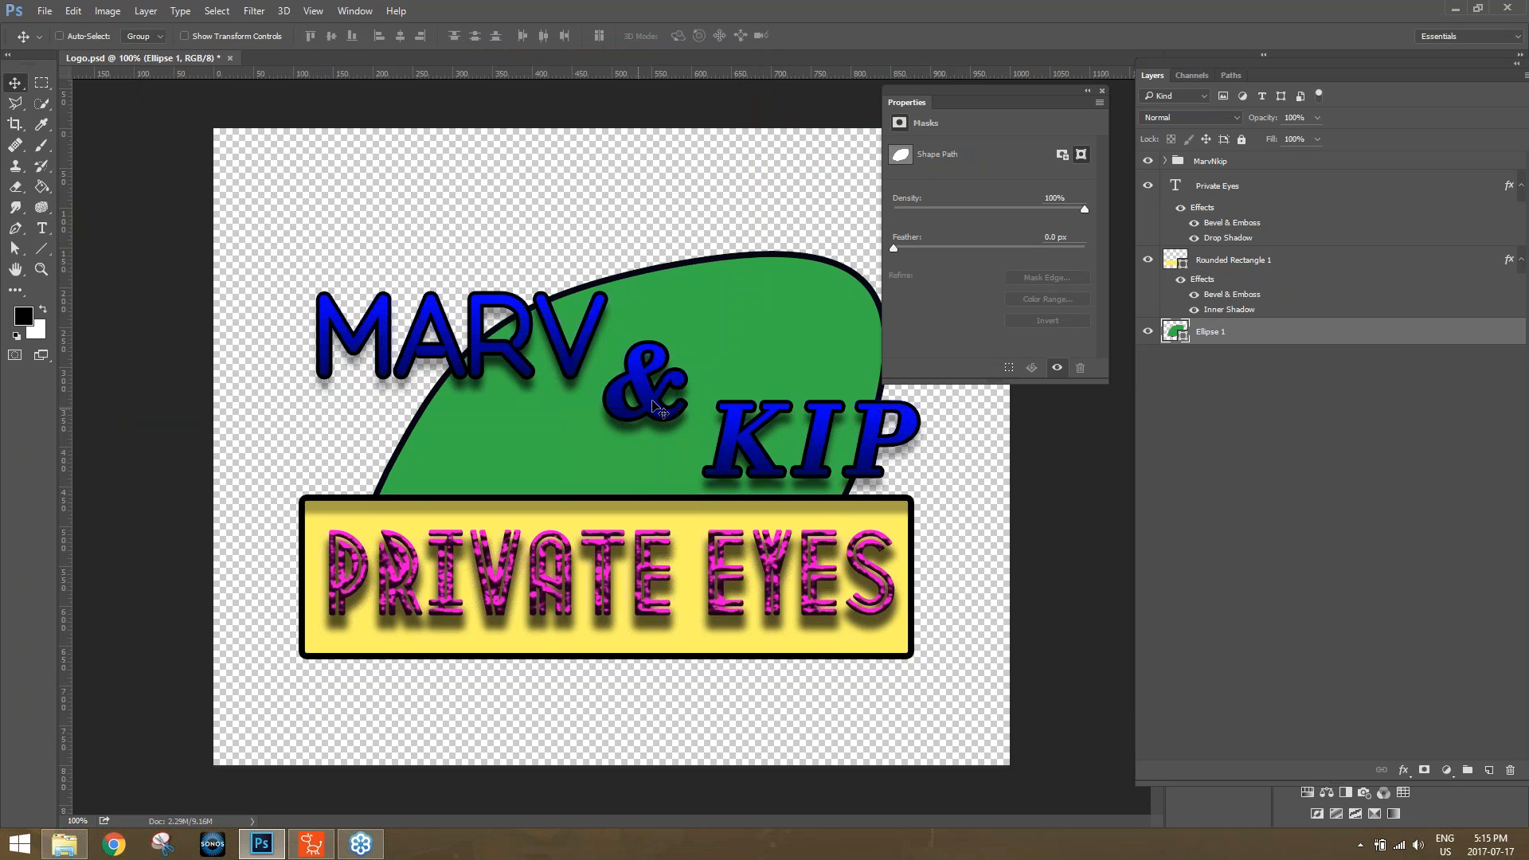
pyautogui.moveTo(727, 355); pyautogui.dragTo(680, 330)
pyautogui.moveTo(783, 332); pyautogui.dragTo(699, 251)
pyautogui.hotkey('ctrl', 'z')
pyautogui.click(1266, 263)
pyautogui.moveTo(754, 643)
pyautogui.mouseDown()
pyautogui.moveTo(849, 484)
pyautogui.moveTo(667, 441)
pyautogui.moveTo(751, 641)
pyautogui.mouseUp()
pyautogui.press('ctrl')
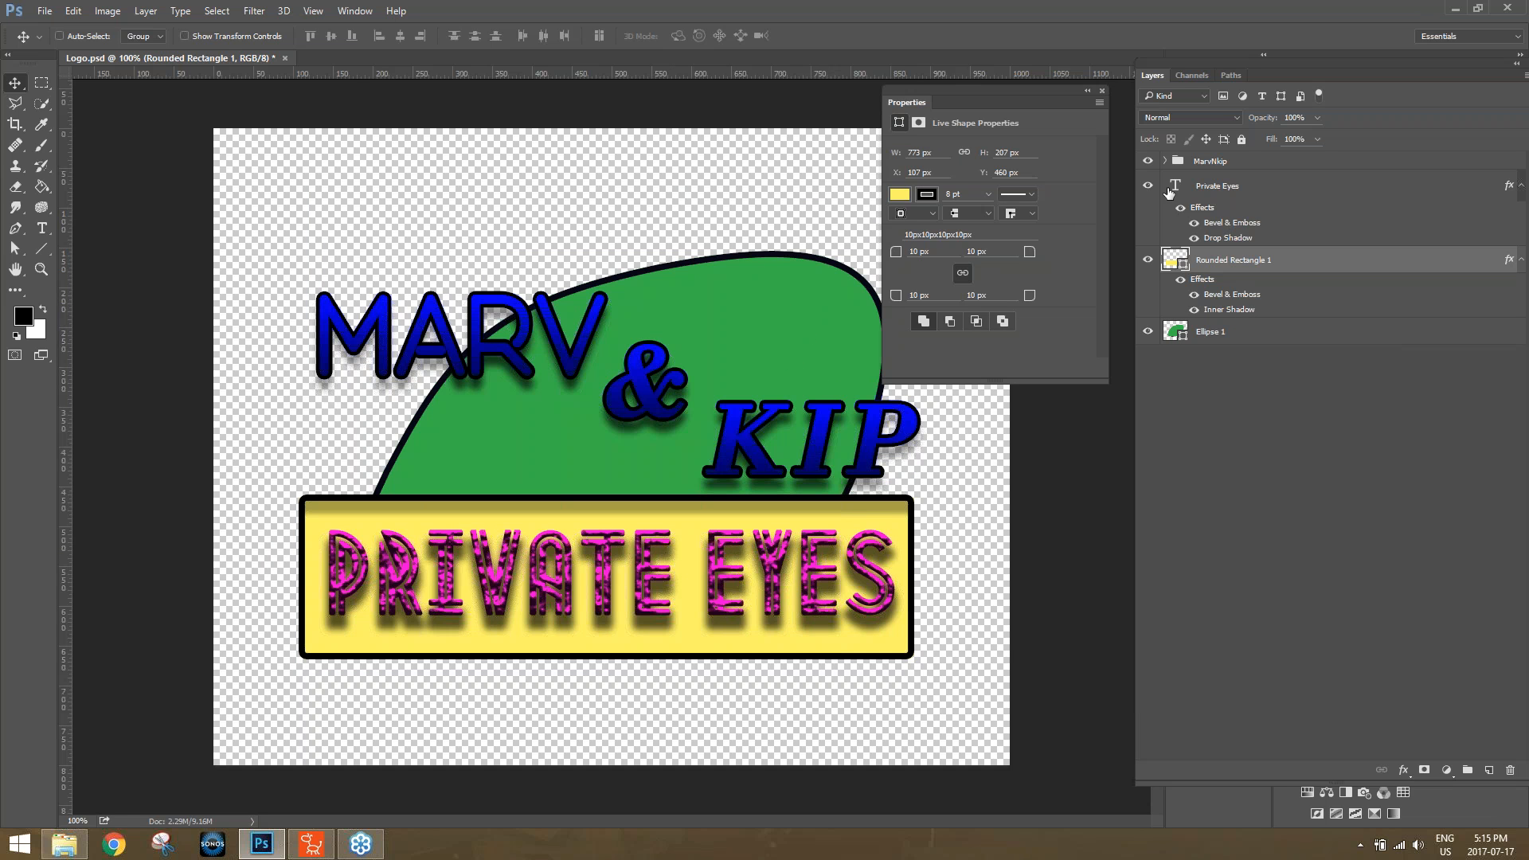
# Hide the Private Eyes, Rounded Rectangle 1 and Ellipse 1 layers, leaving only the MarvNkip group shown.
pyautogui.click(1148, 186)
pyautogui.click(1147, 260)
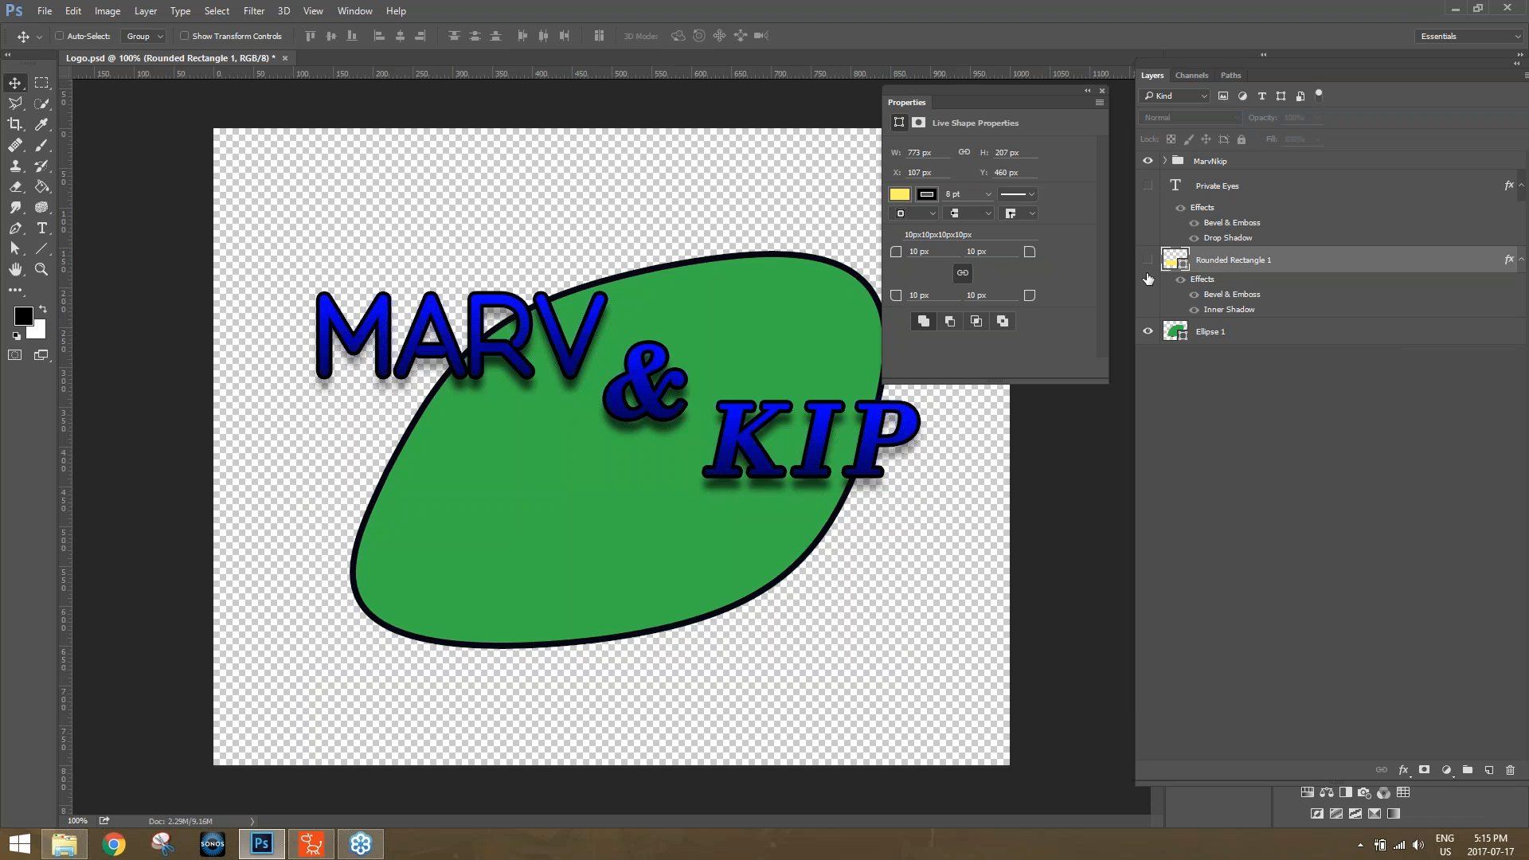
pyautogui.click(1148, 331)
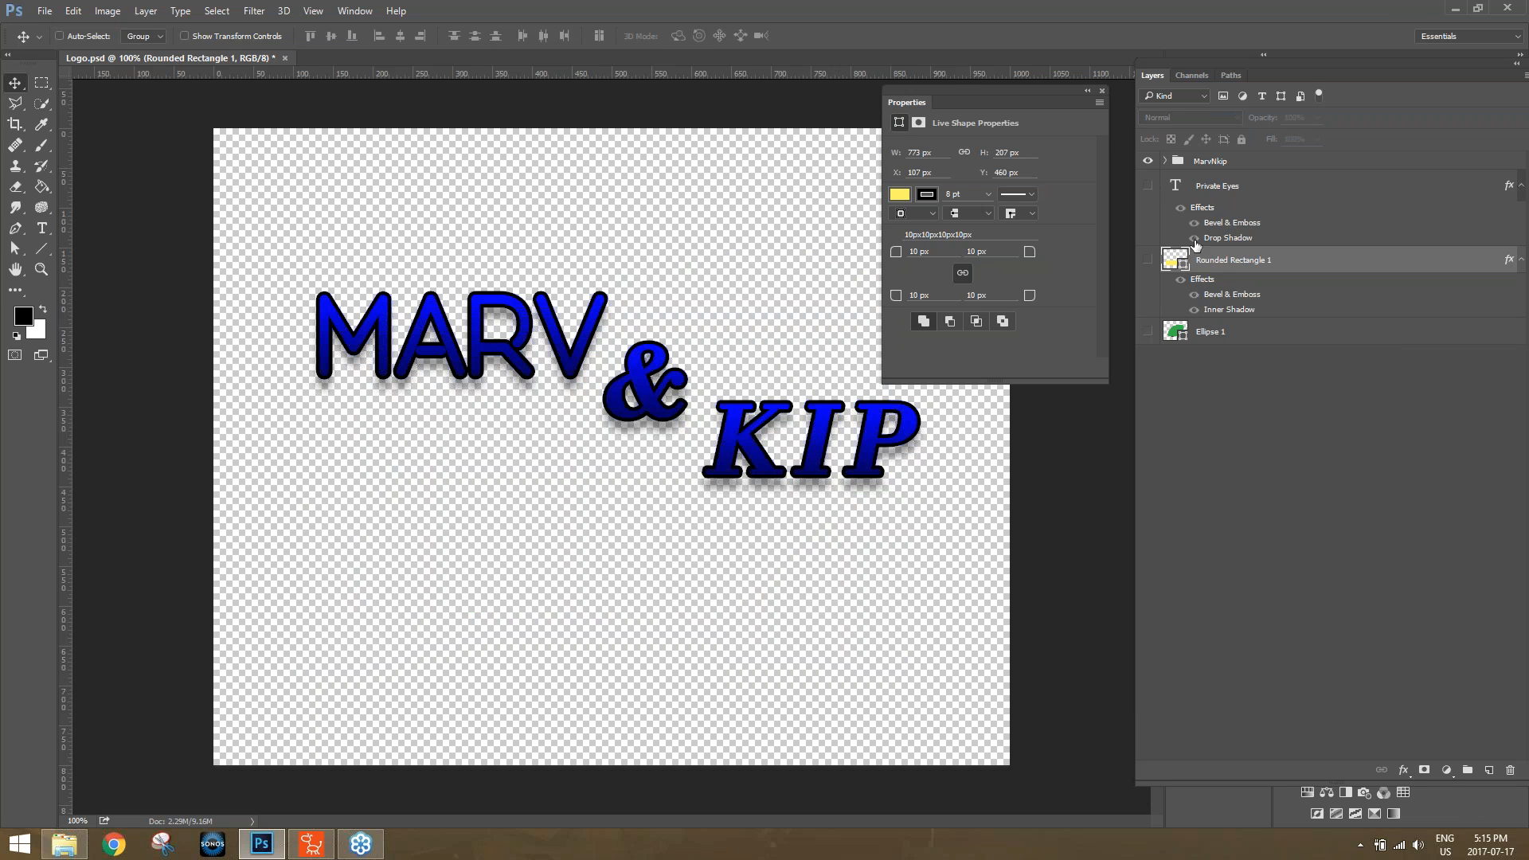
# Quick-export the MarvNkip artwork as a PNG named "m and k" into the Export folder of Webinars' nested CTA Class folder.
pyautogui.click(45, 11)
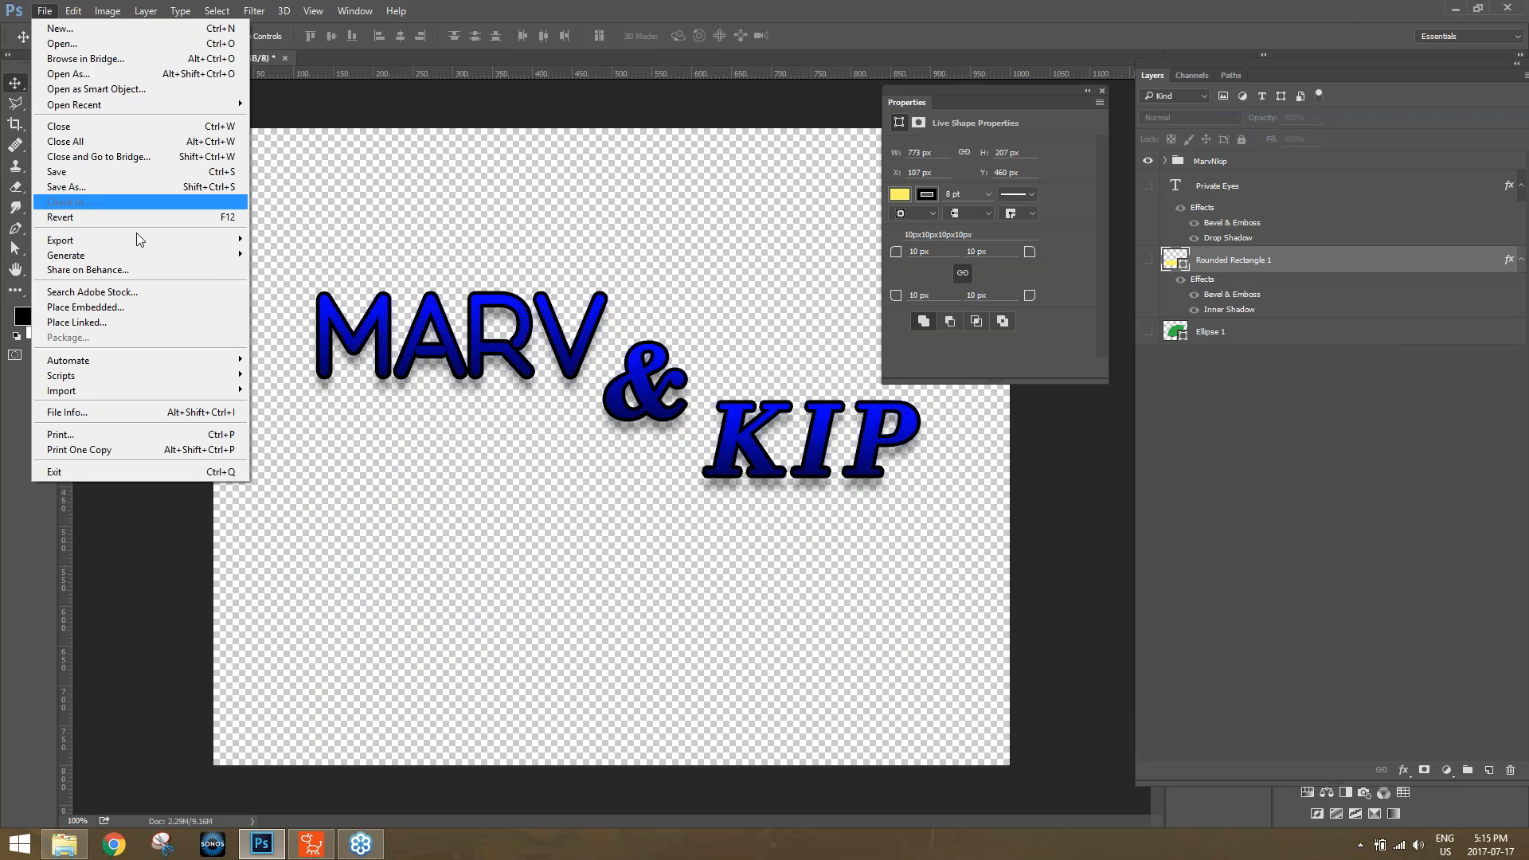
pyautogui.moveTo(223, 240)
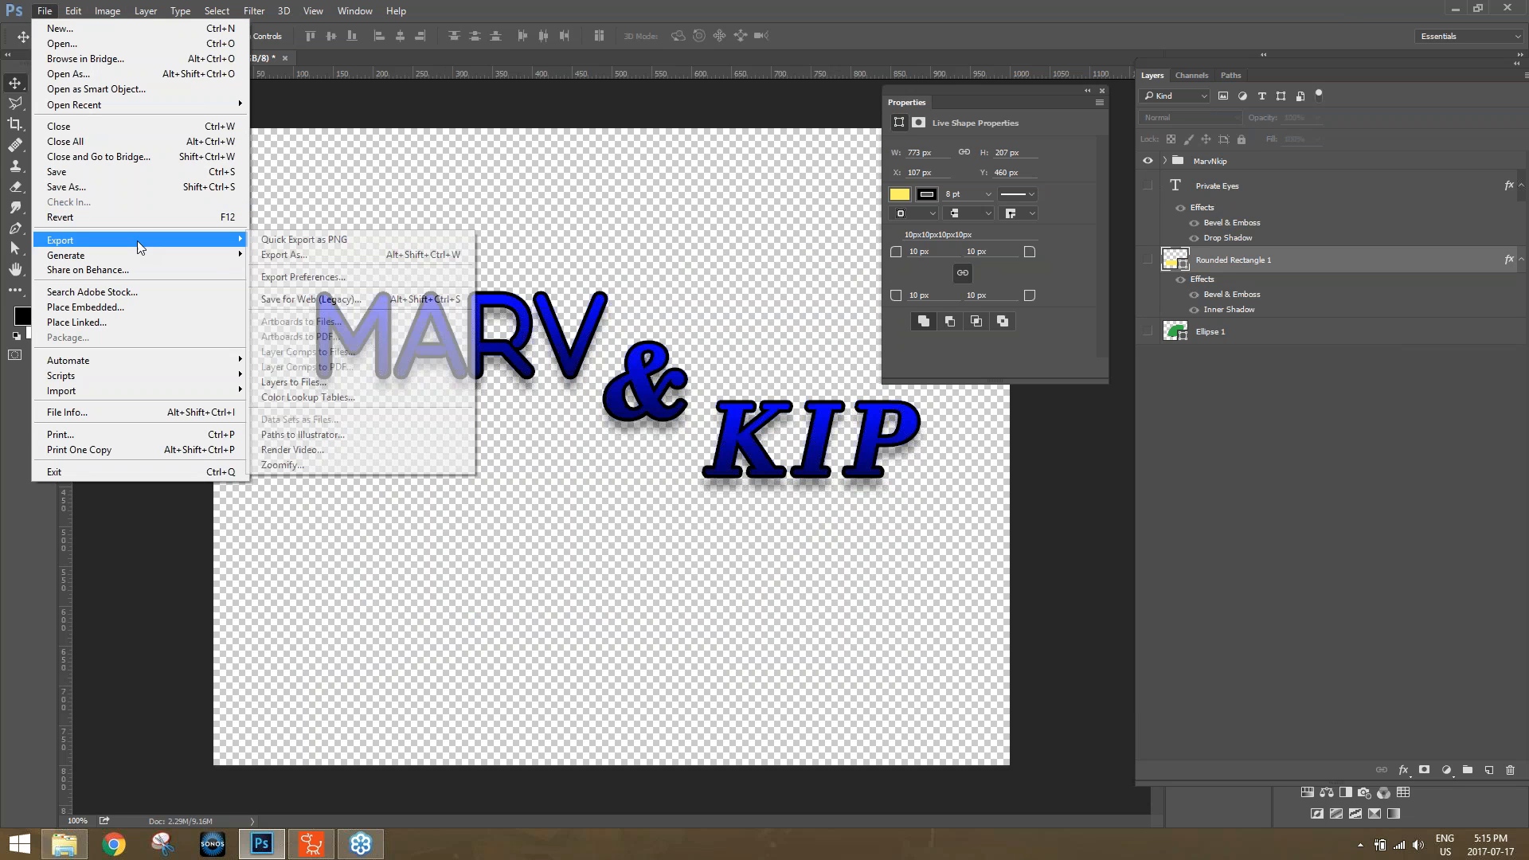
pyautogui.click(276, 245)
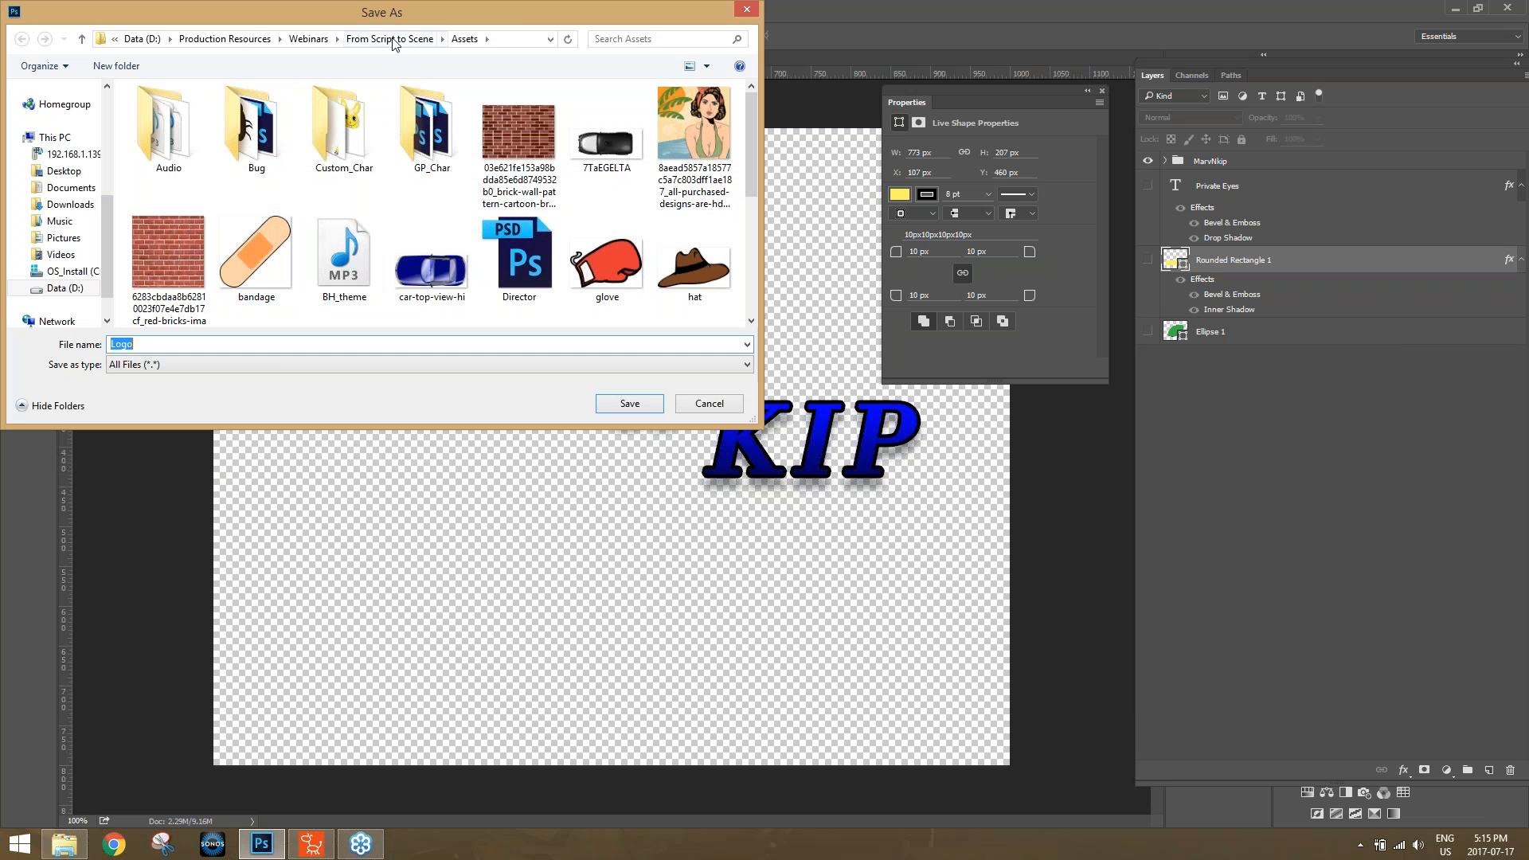
pyautogui.click(308, 38)
pyautogui.doubleClick(191, 263)
pyautogui.click(184, 116)
pyautogui.doubleClick(182, 112)
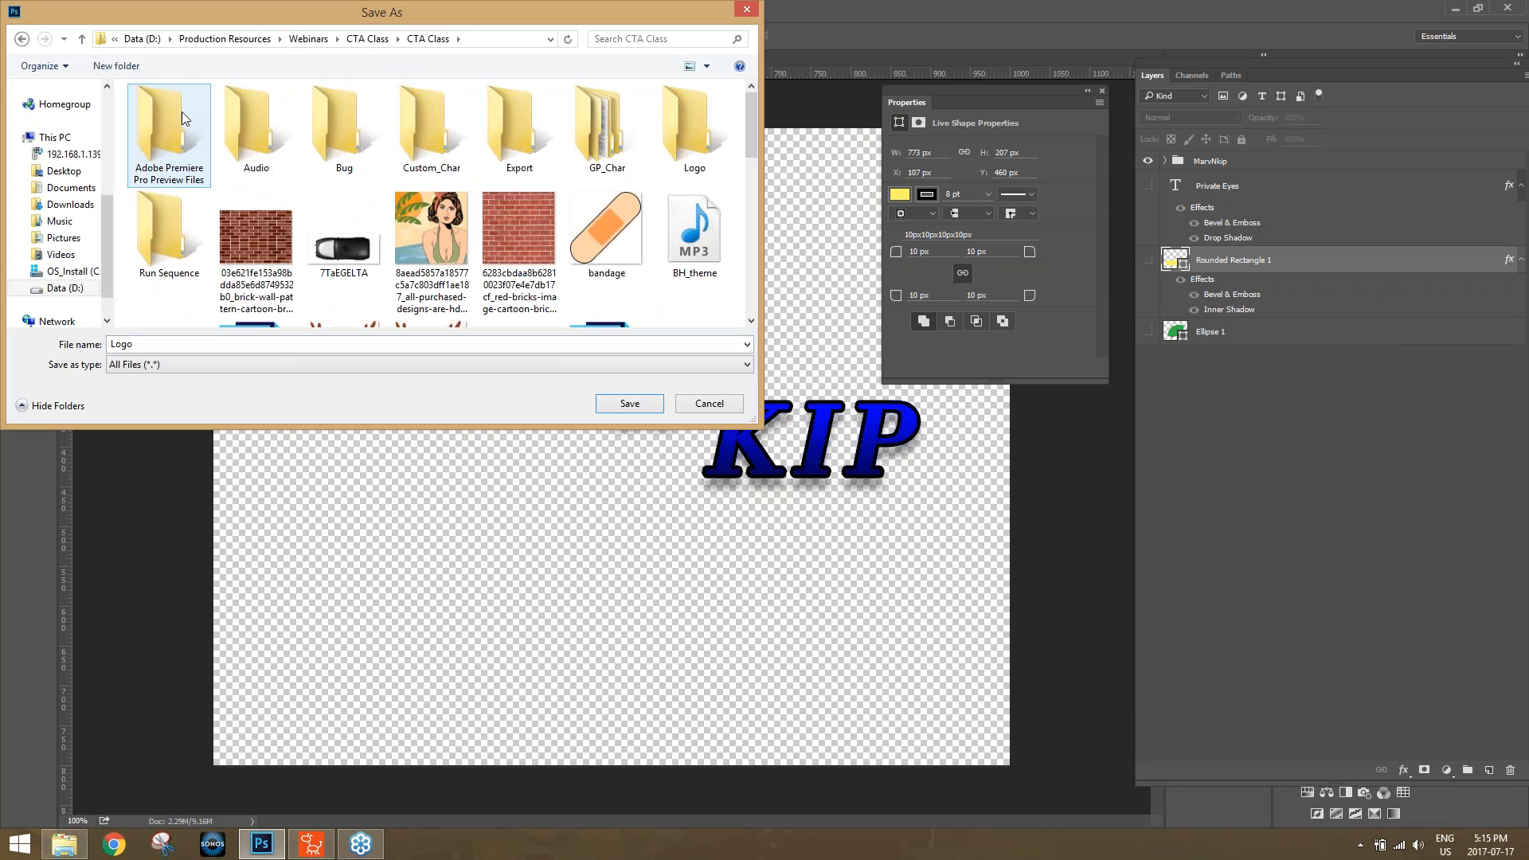
pyautogui.doubleClick(522, 136)
pyautogui.doubleClick(269, 344)
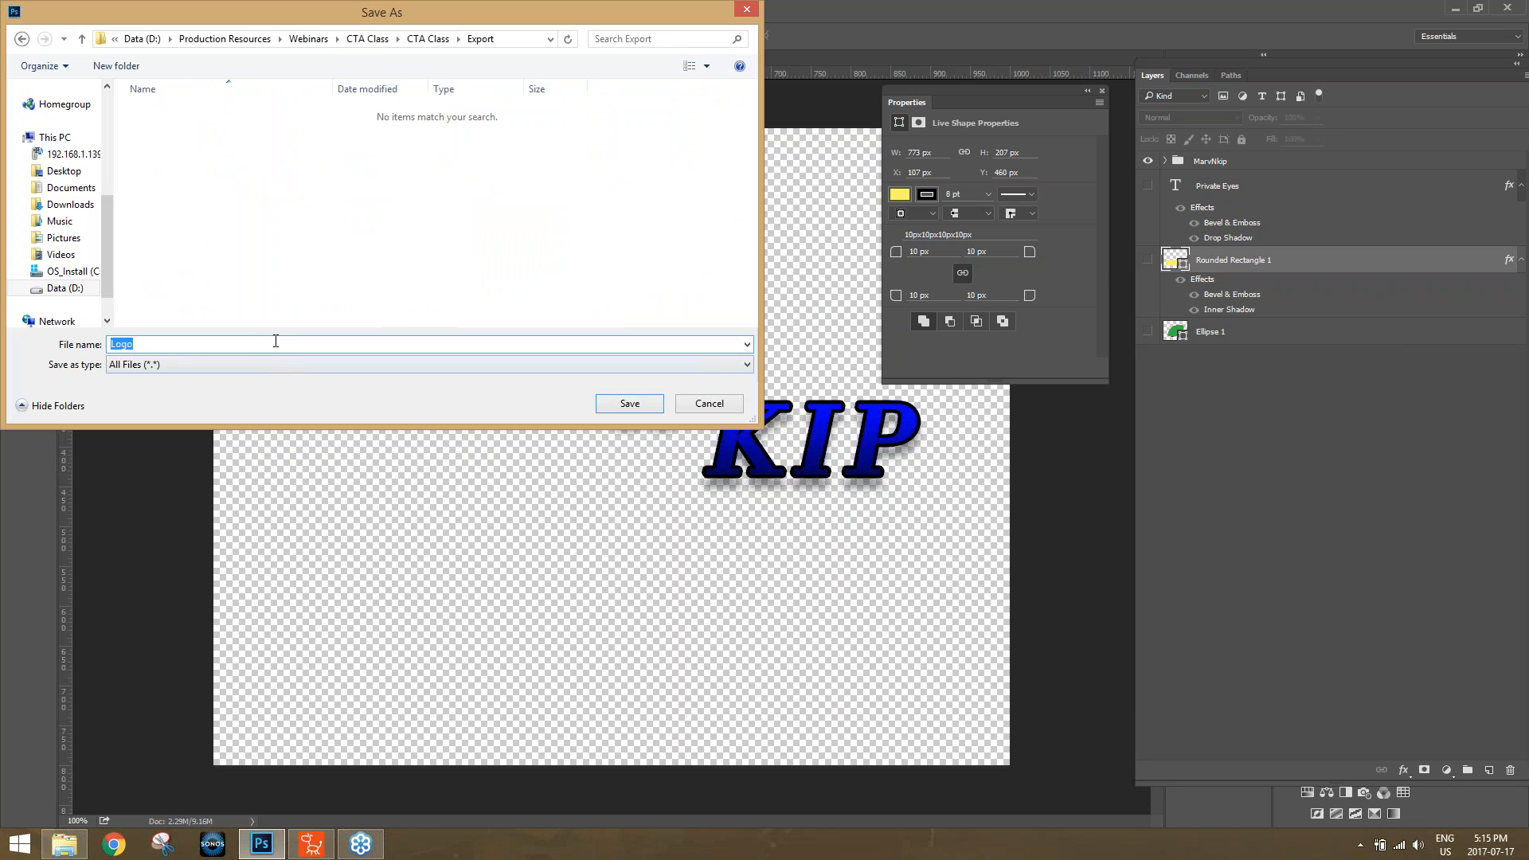
pyautogui.write('m and k')
pyautogui.click(629, 403)
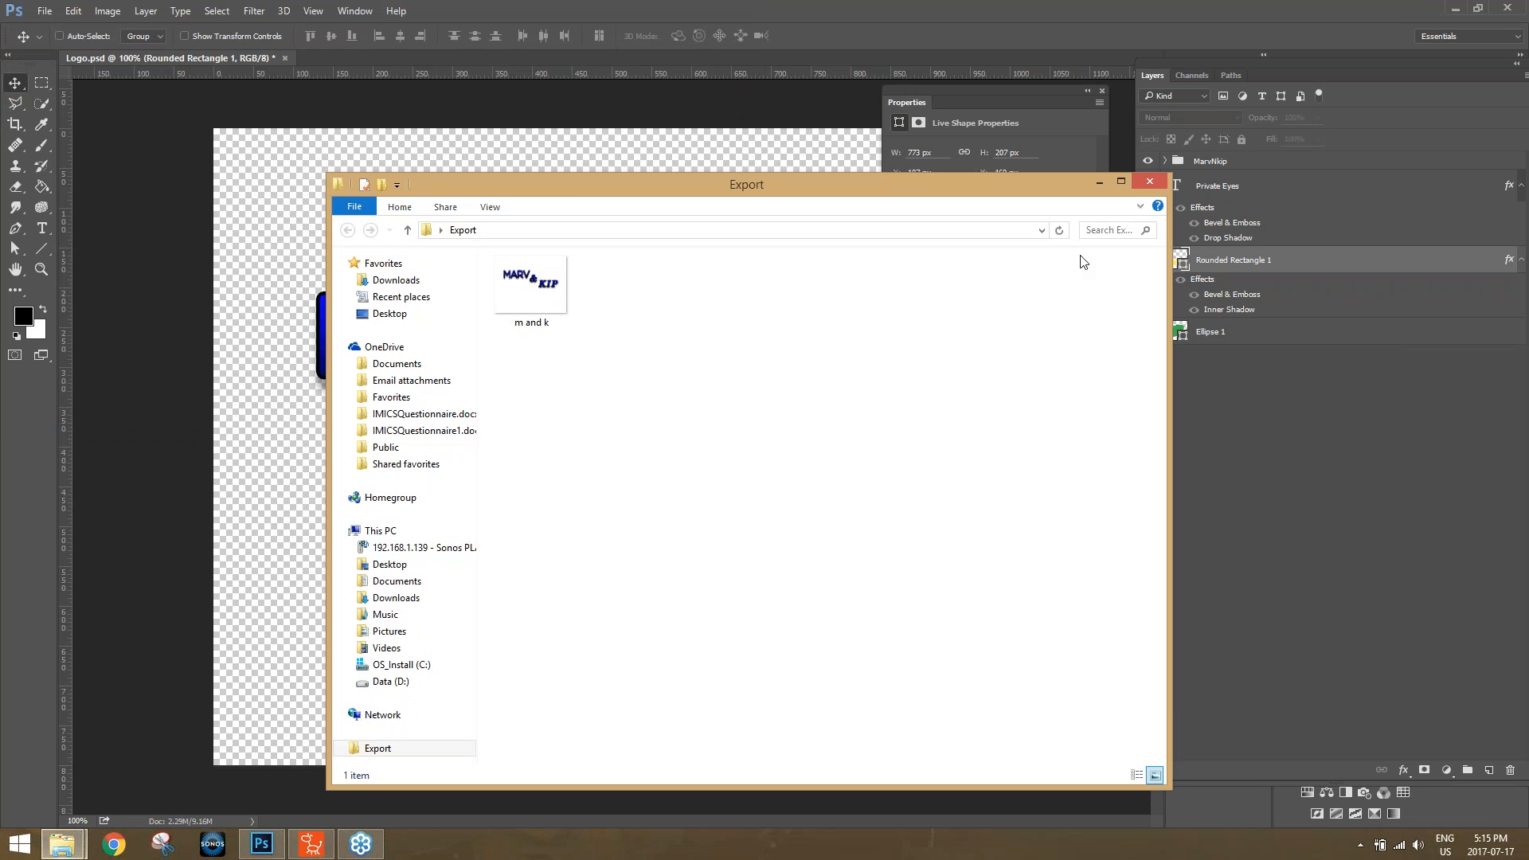
# Check the exported "m and k" image in Windows Photo Viewer, close it and return to Photoshop.
pyautogui.doubleClick(534, 288)
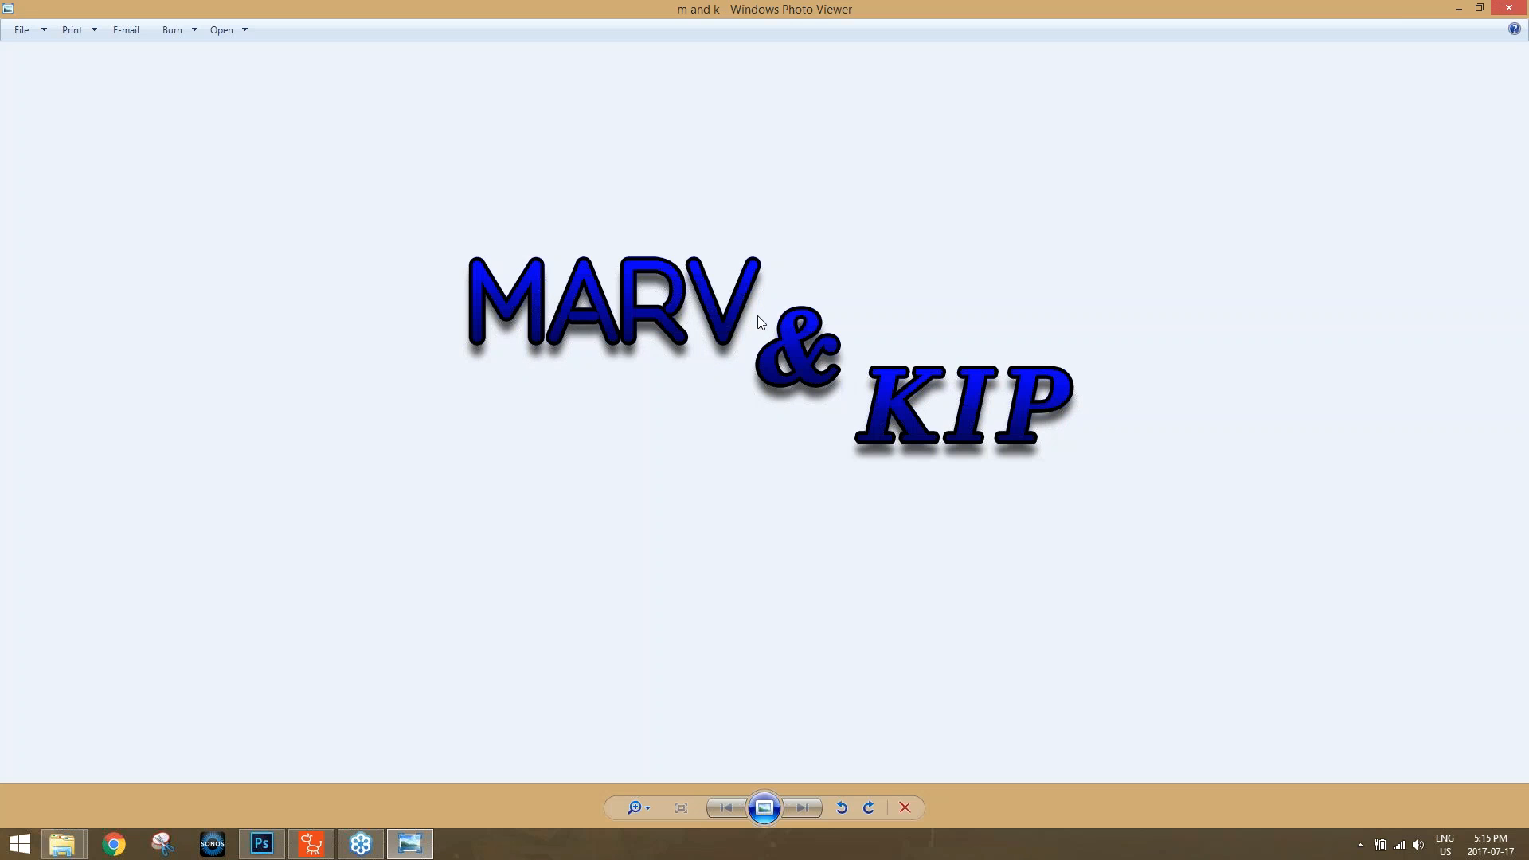
pyautogui.click(1509, 7)
pyautogui.click(1193, 19)
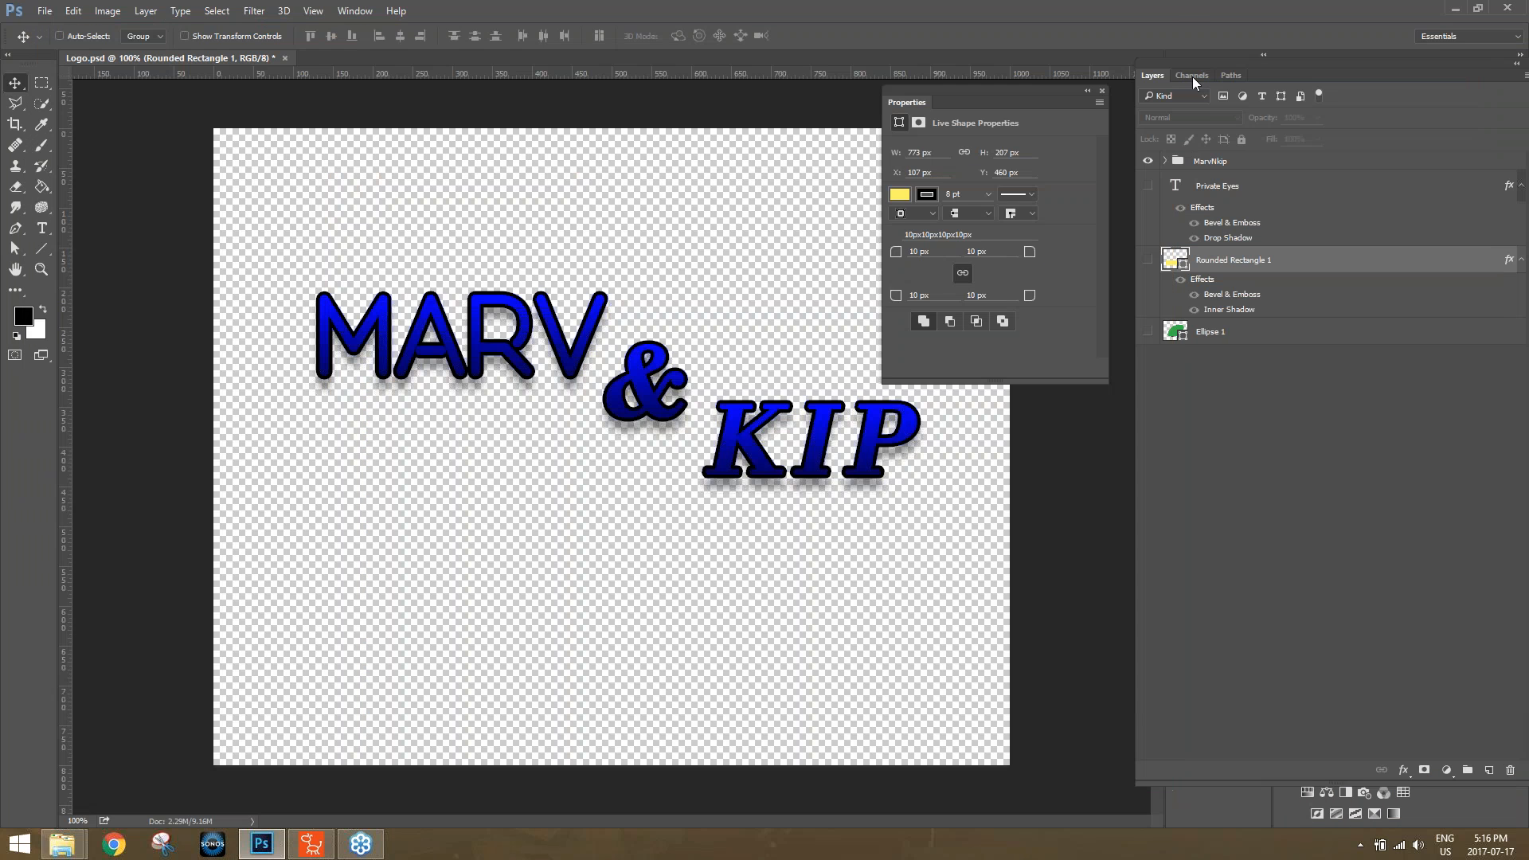
# Show only the Private Eyes text layer and quick-export it as a PNG named "private eyes" into the Export folder.
pyautogui.click(1149, 162)
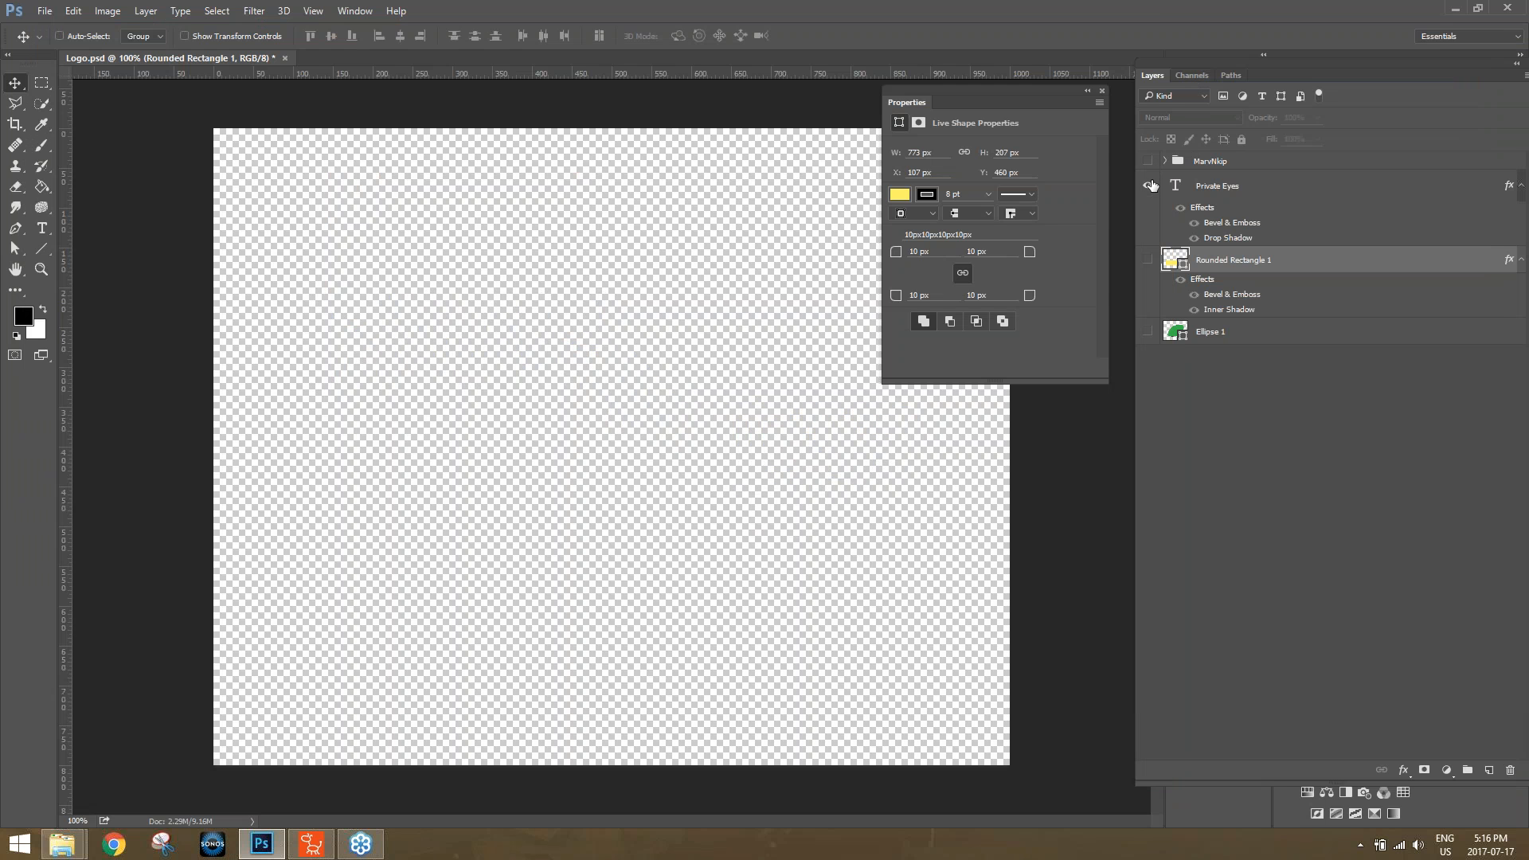
pyautogui.click(1149, 185)
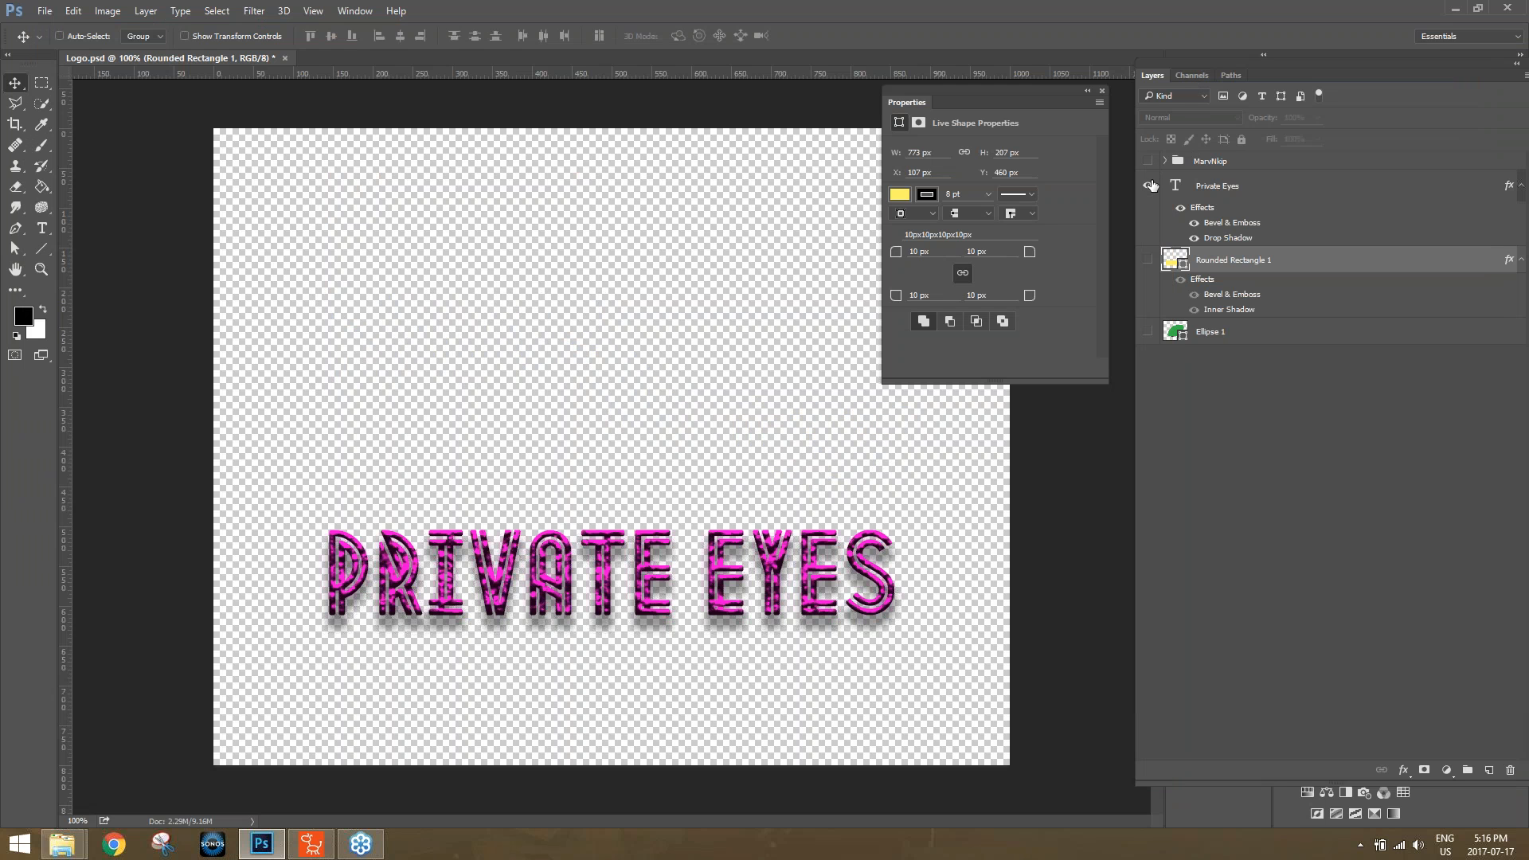
pyautogui.click(45, 11)
pyautogui.moveTo(127, 248)
pyautogui.click(348, 241)
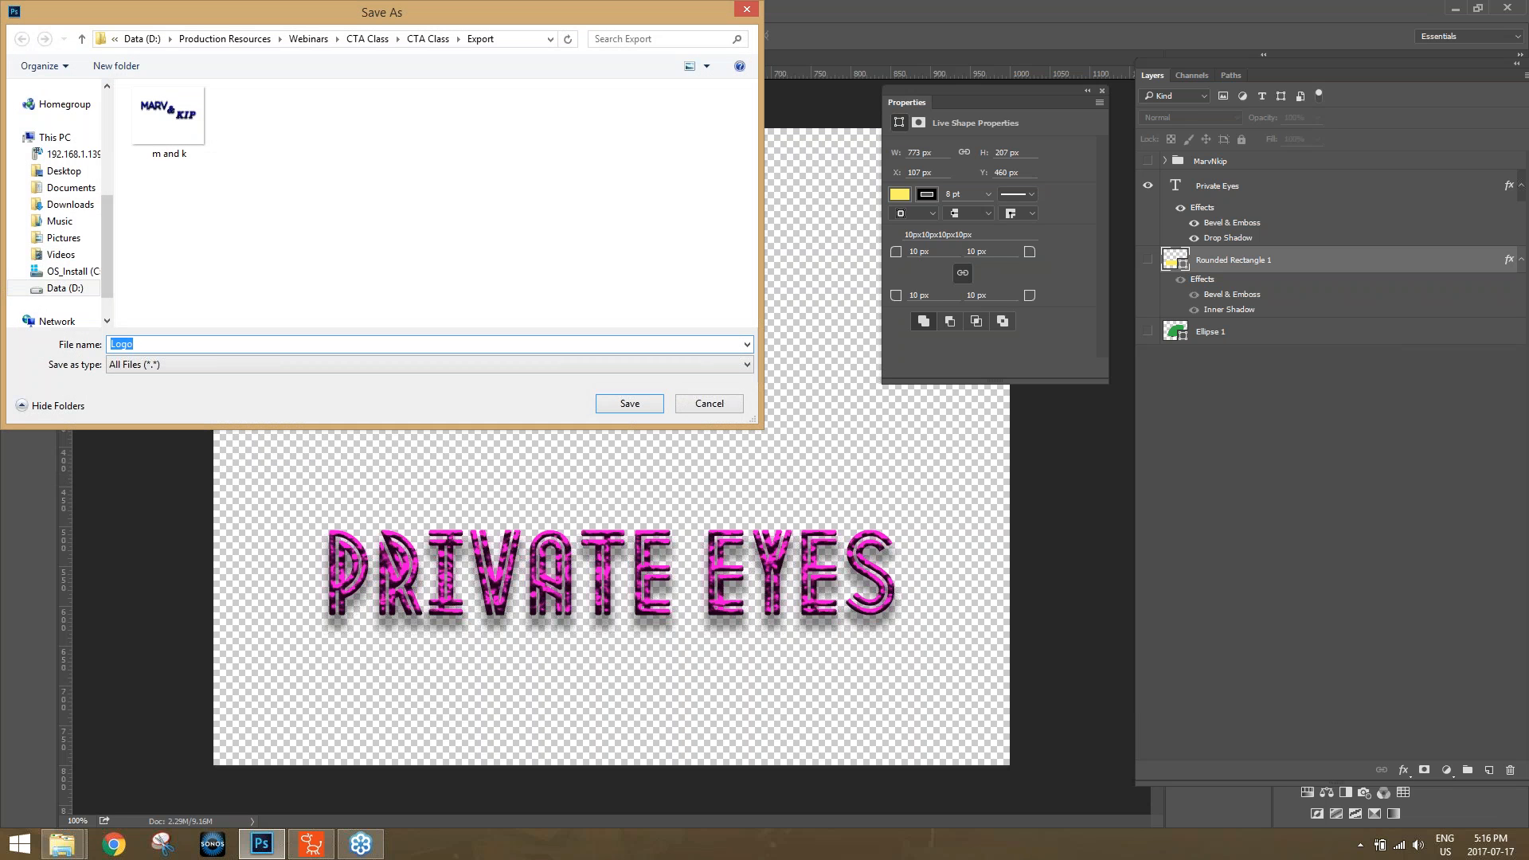
pyautogui.write('private eyes')
pyautogui.press('Return')
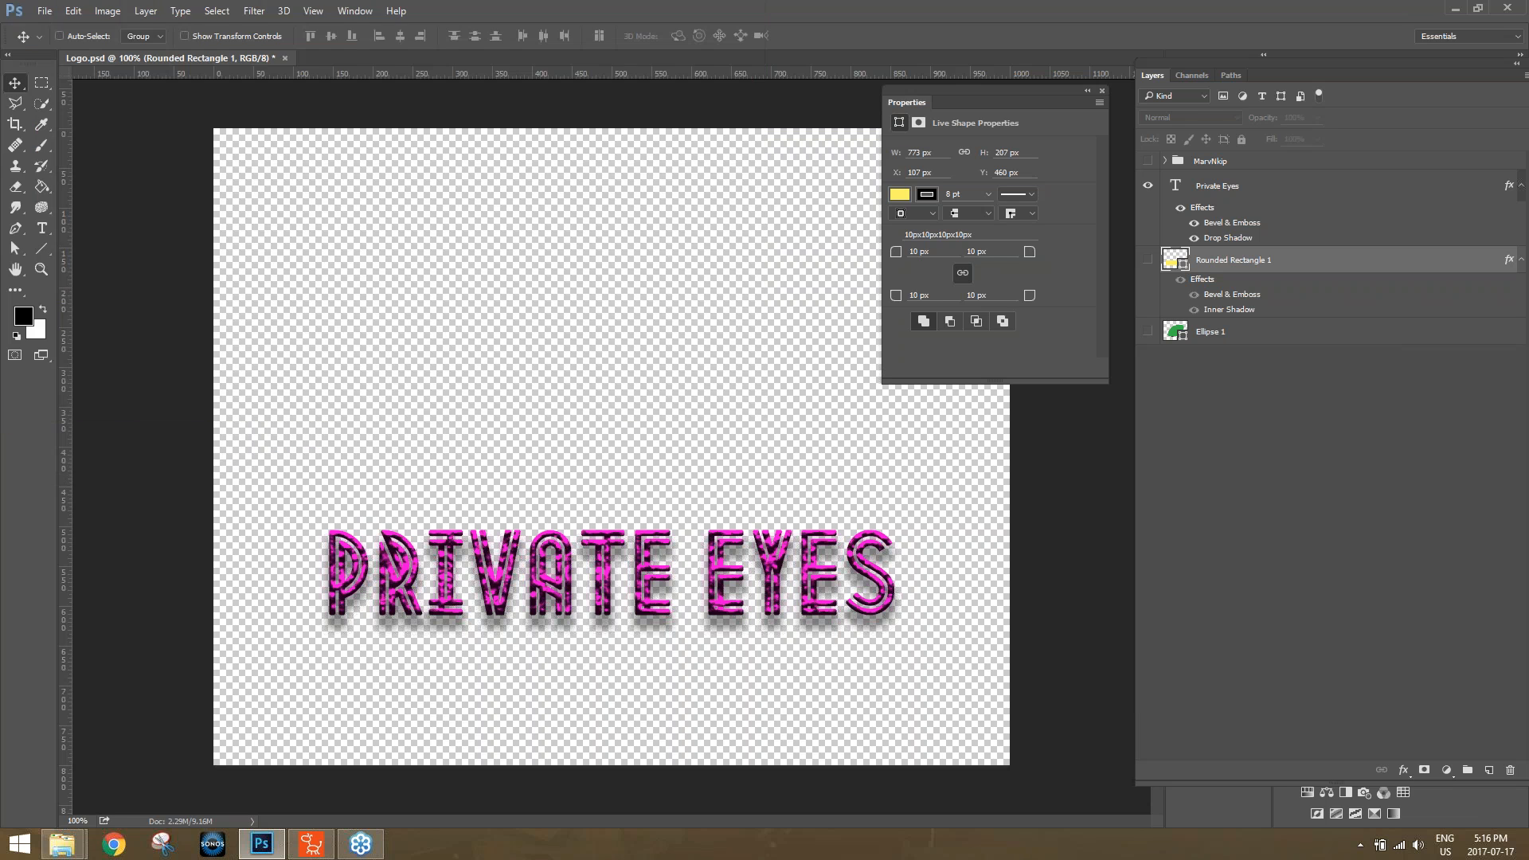
# Show only the yellow Rounded Rectangle 1 layer and export it as a separate image into the Export folder.
pyautogui.click(1148, 186)
pyautogui.click(1147, 261)
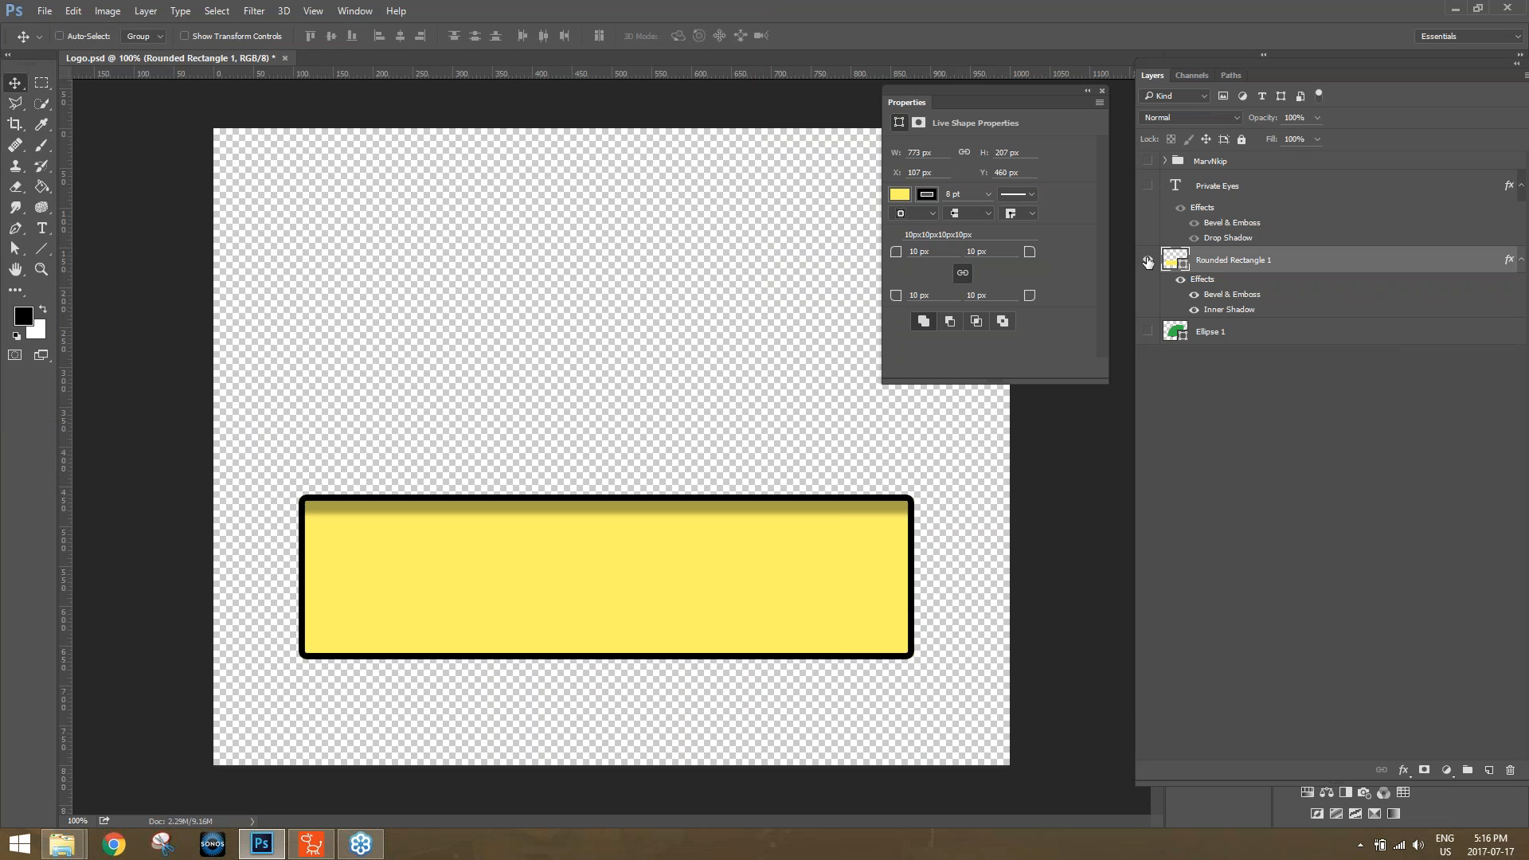
pyautogui.click(45, 11)
pyautogui.moveTo(96, 241)
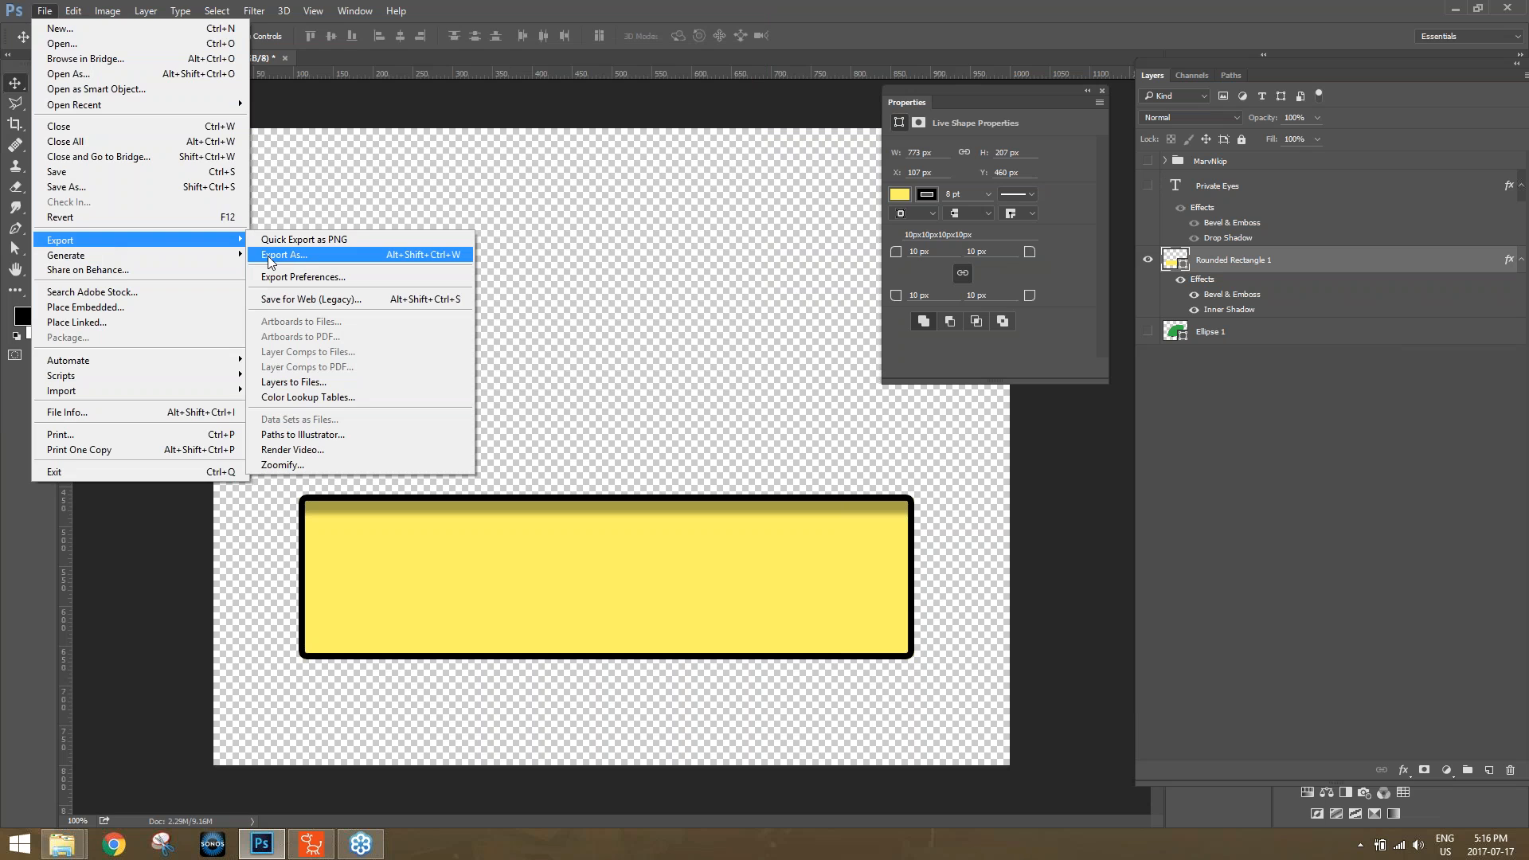
pyautogui.click(308, 255)
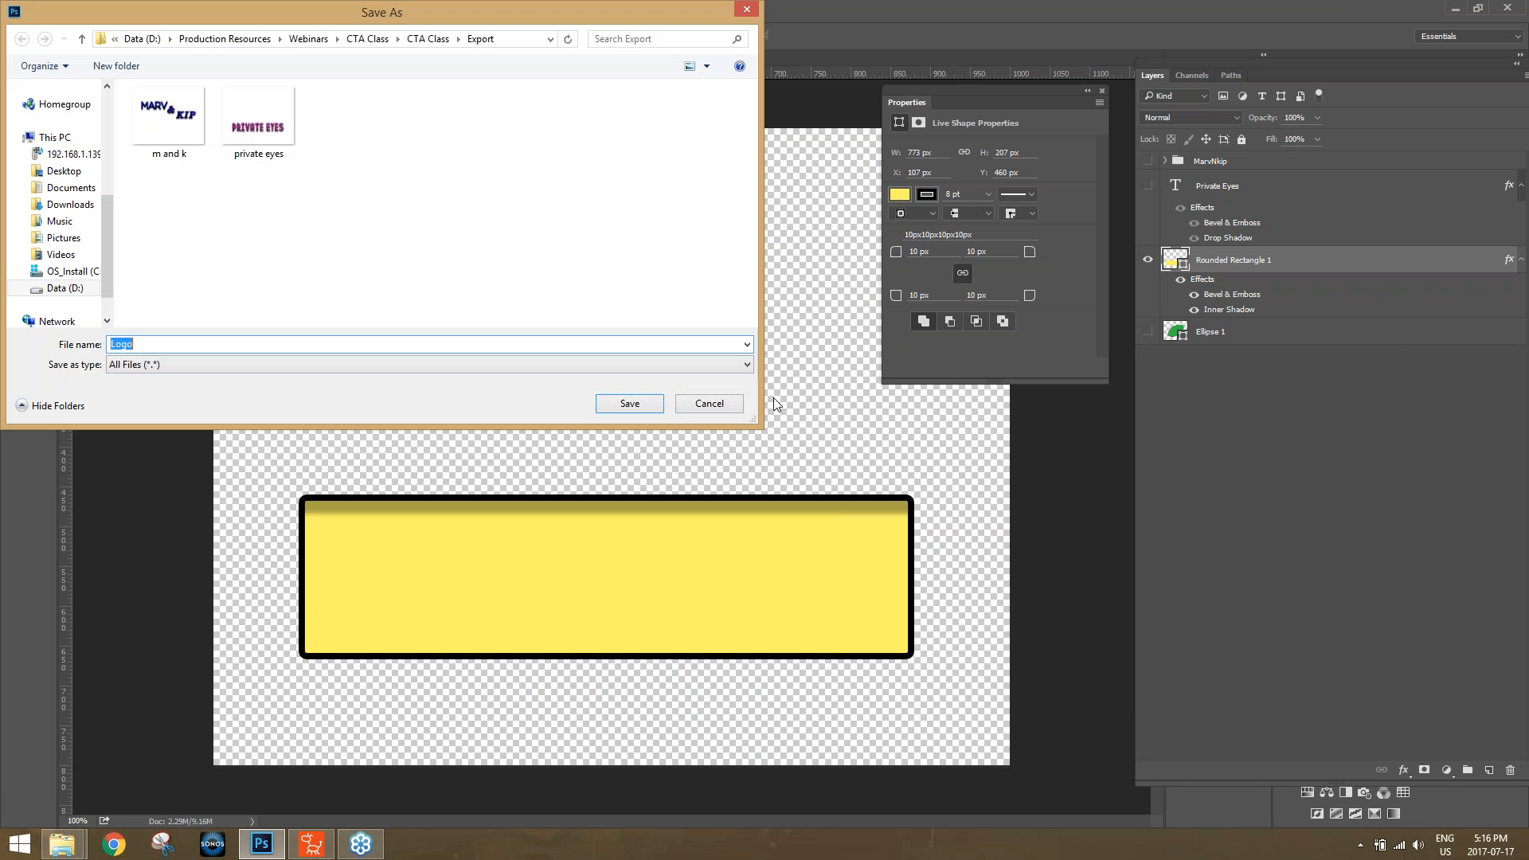
pyautogui.write('yellow b')
pyautogui.press('Return')
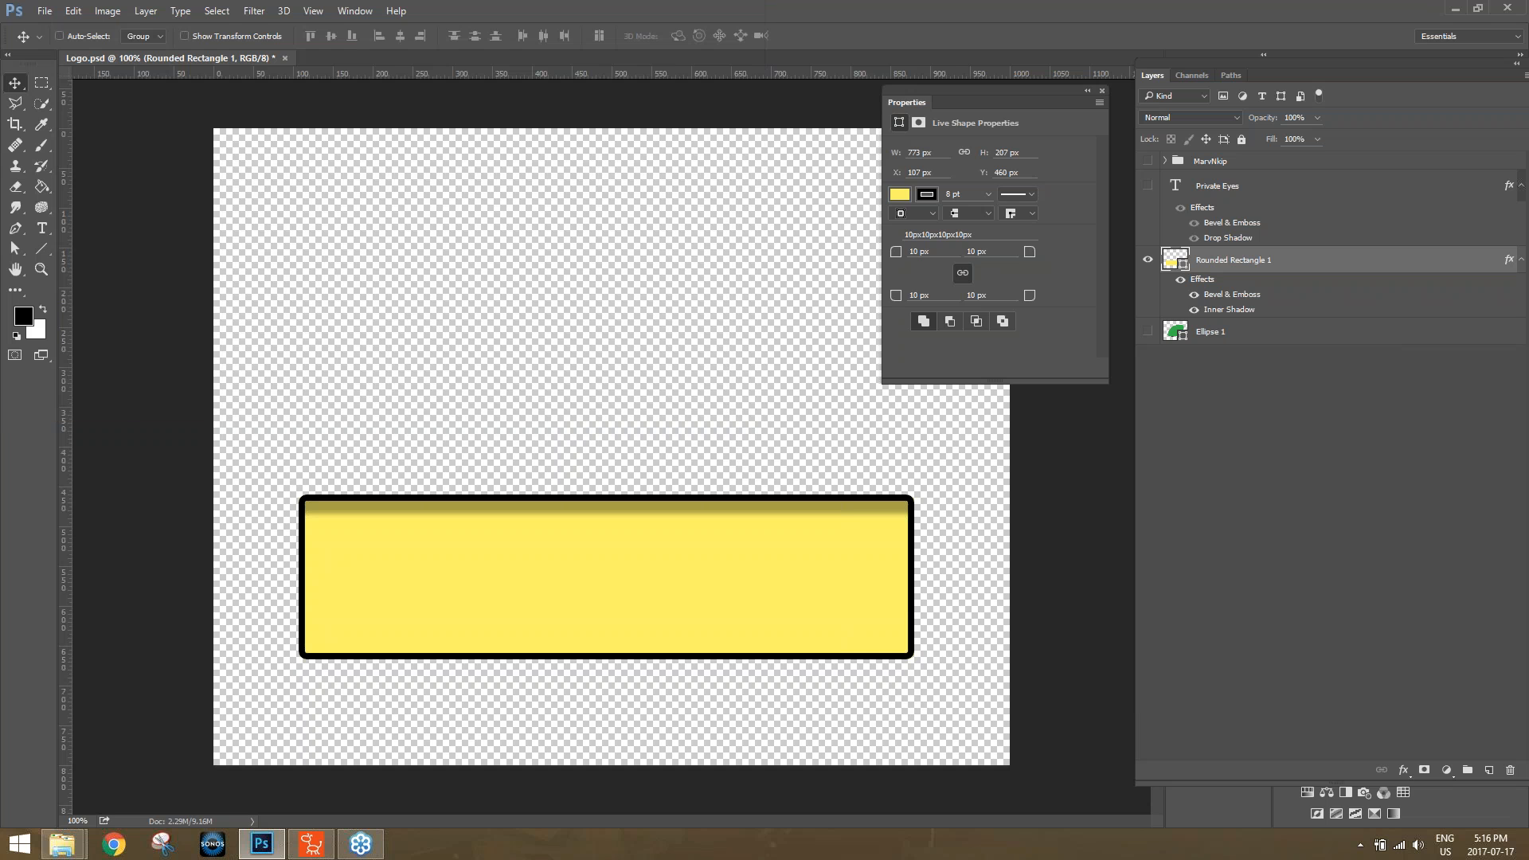
# Show only the green Ellipse 1 layer and quick-export it as a PNG named "green bg" into the Export folder.
pyautogui.click(1147, 260)
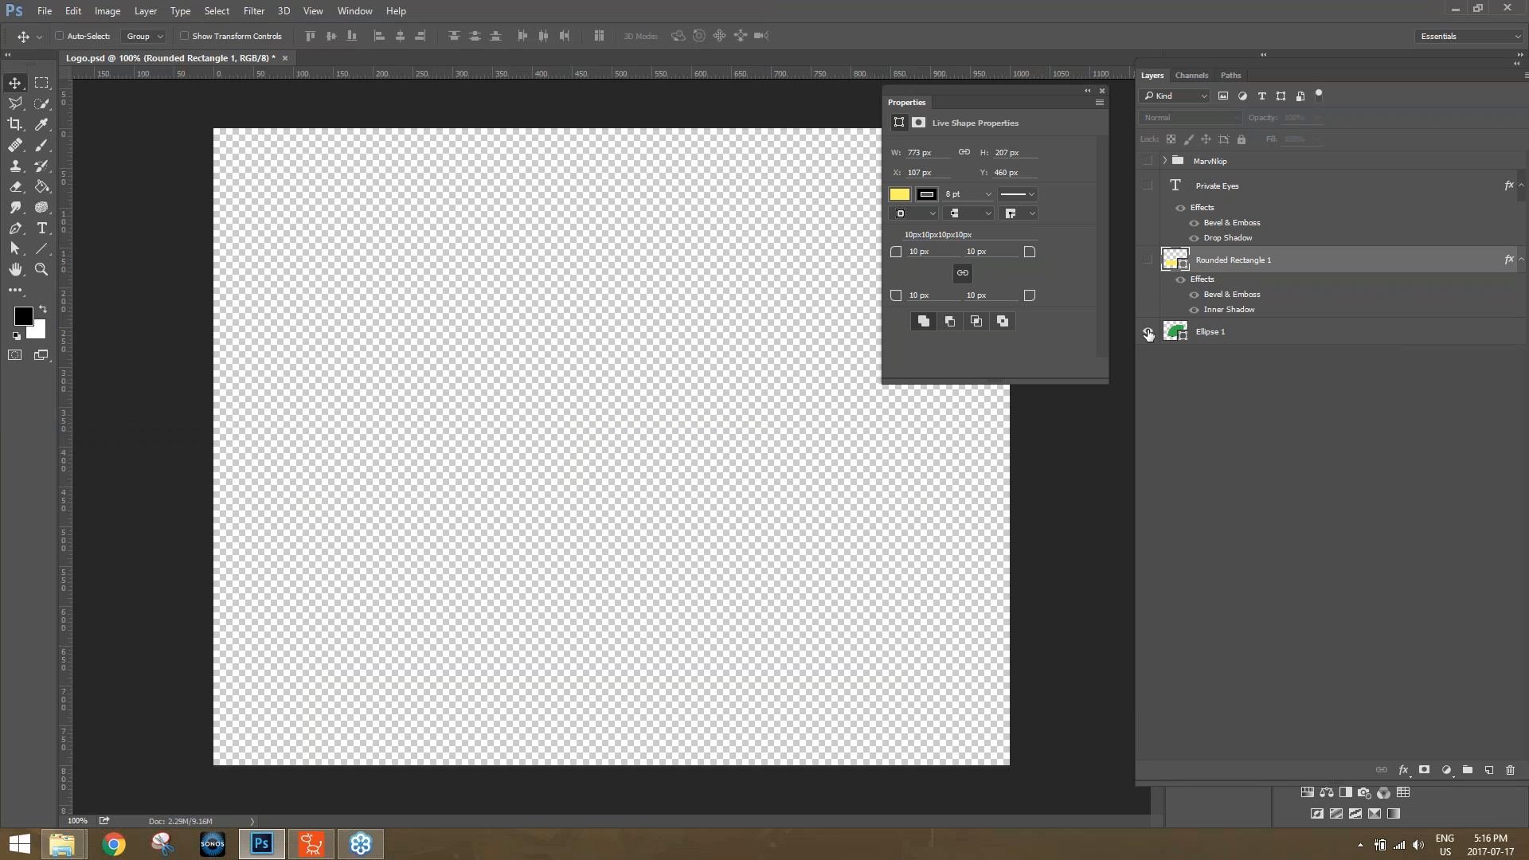
pyautogui.click(1148, 333)
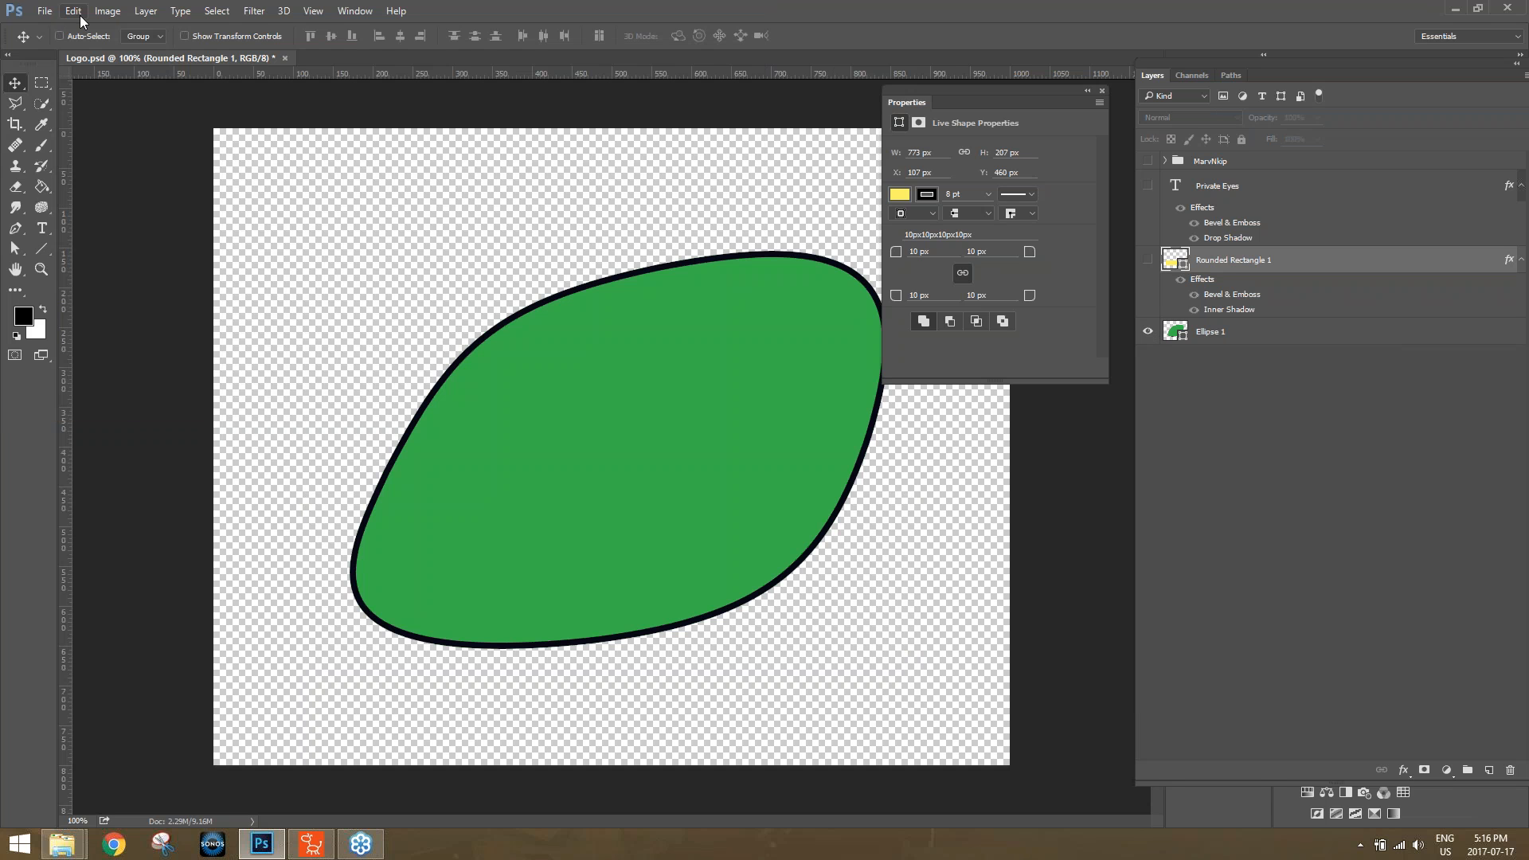
pyautogui.click(45, 11)
pyautogui.moveTo(101, 243)
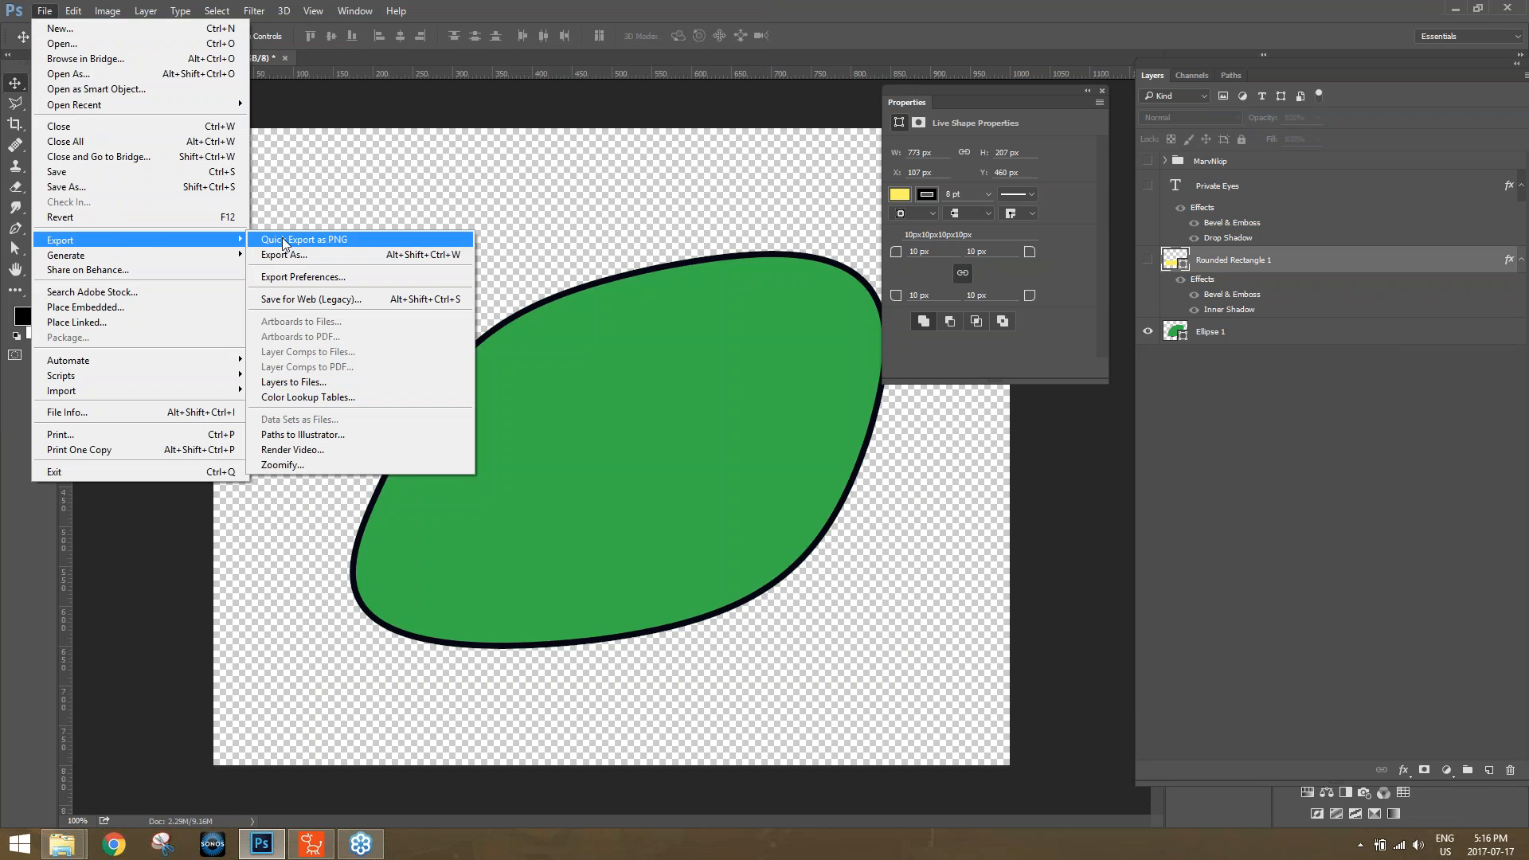
pyautogui.click(310, 240)
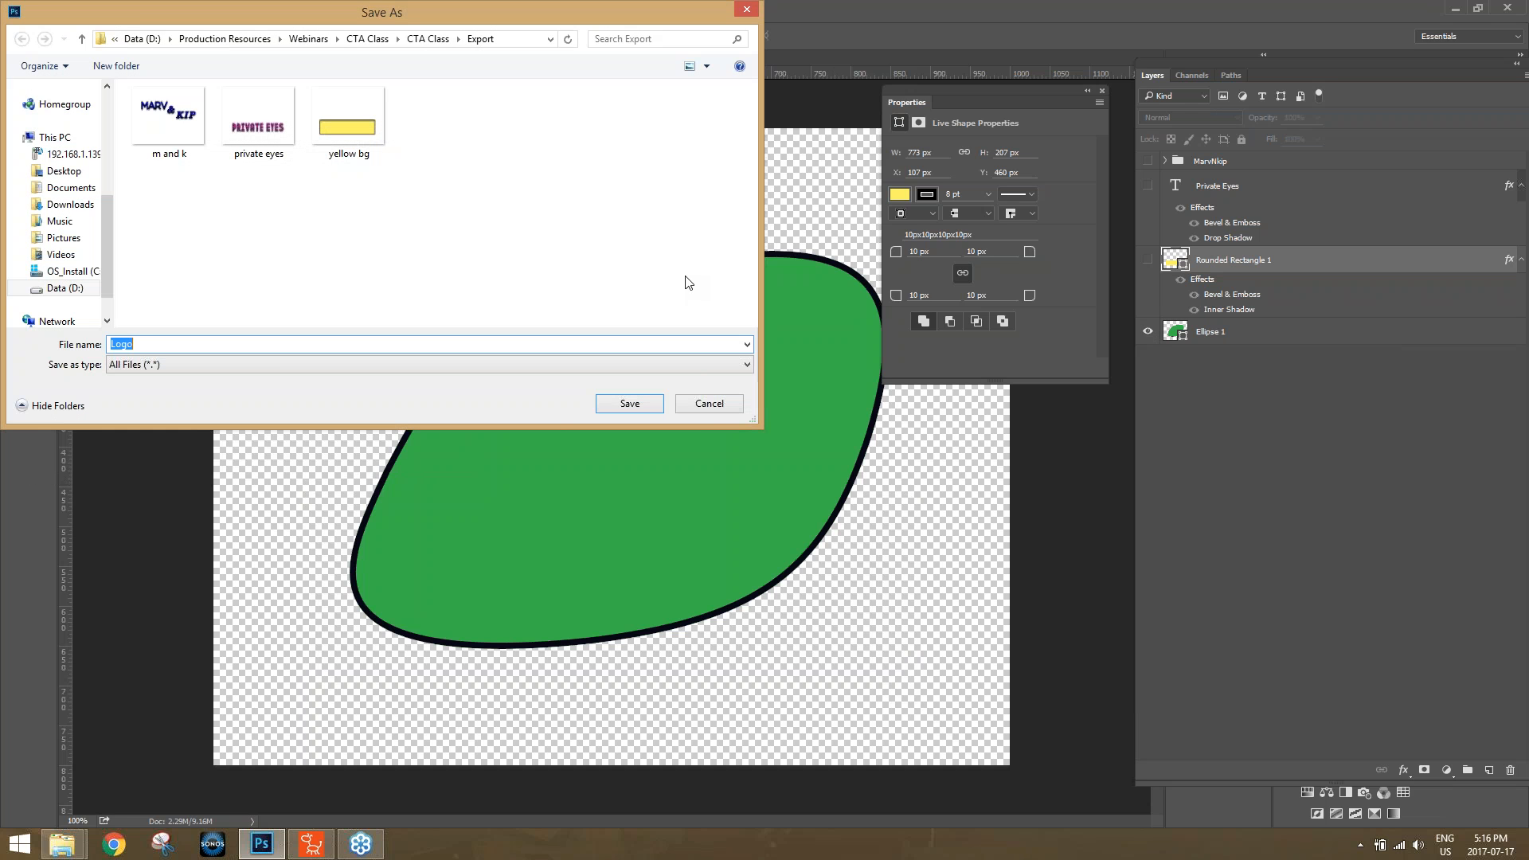
pyautogui.write('green bg')
pyautogui.click(638, 402)
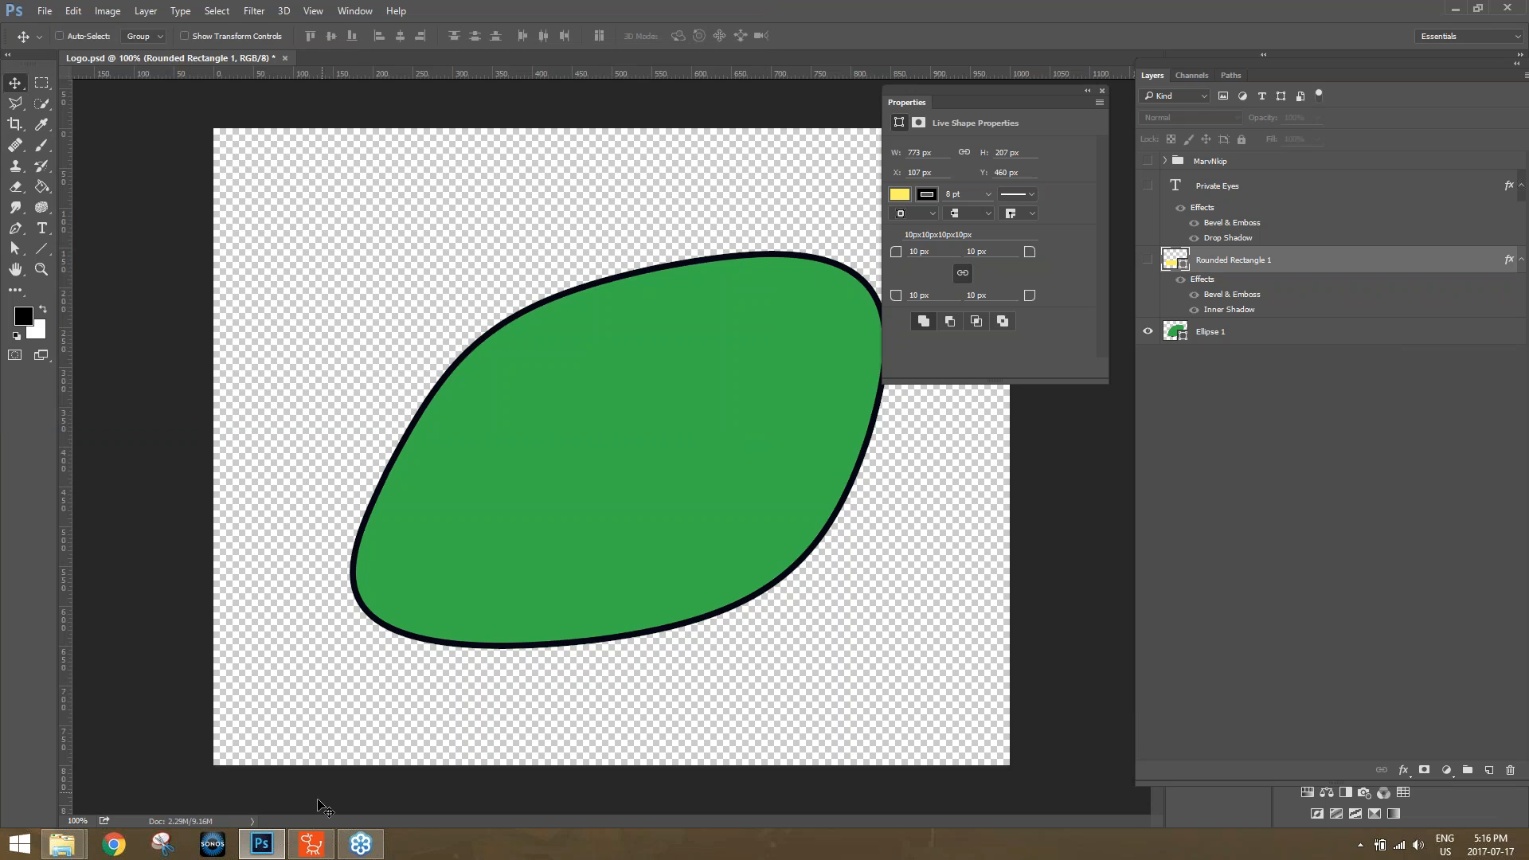
# Switch to CrazyTalk Animator 3 and open Webinars > CTA Class > CTA Class > Export in File Explorer, positioned beside the stage.
pyautogui.click(311, 843)
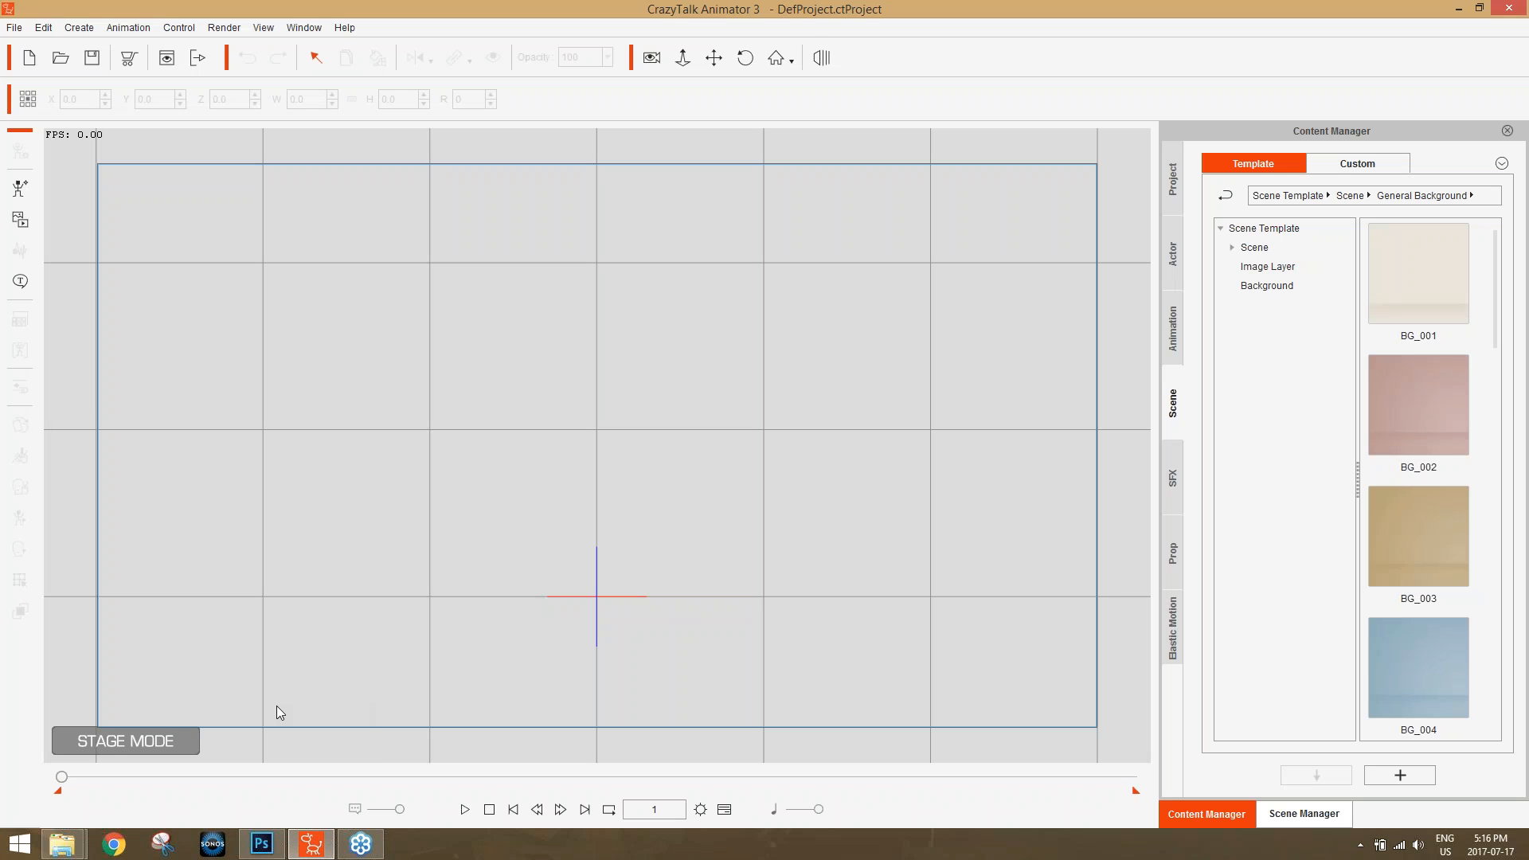
pyautogui.moveTo(63, 842)
pyautogui.click(139, 742)
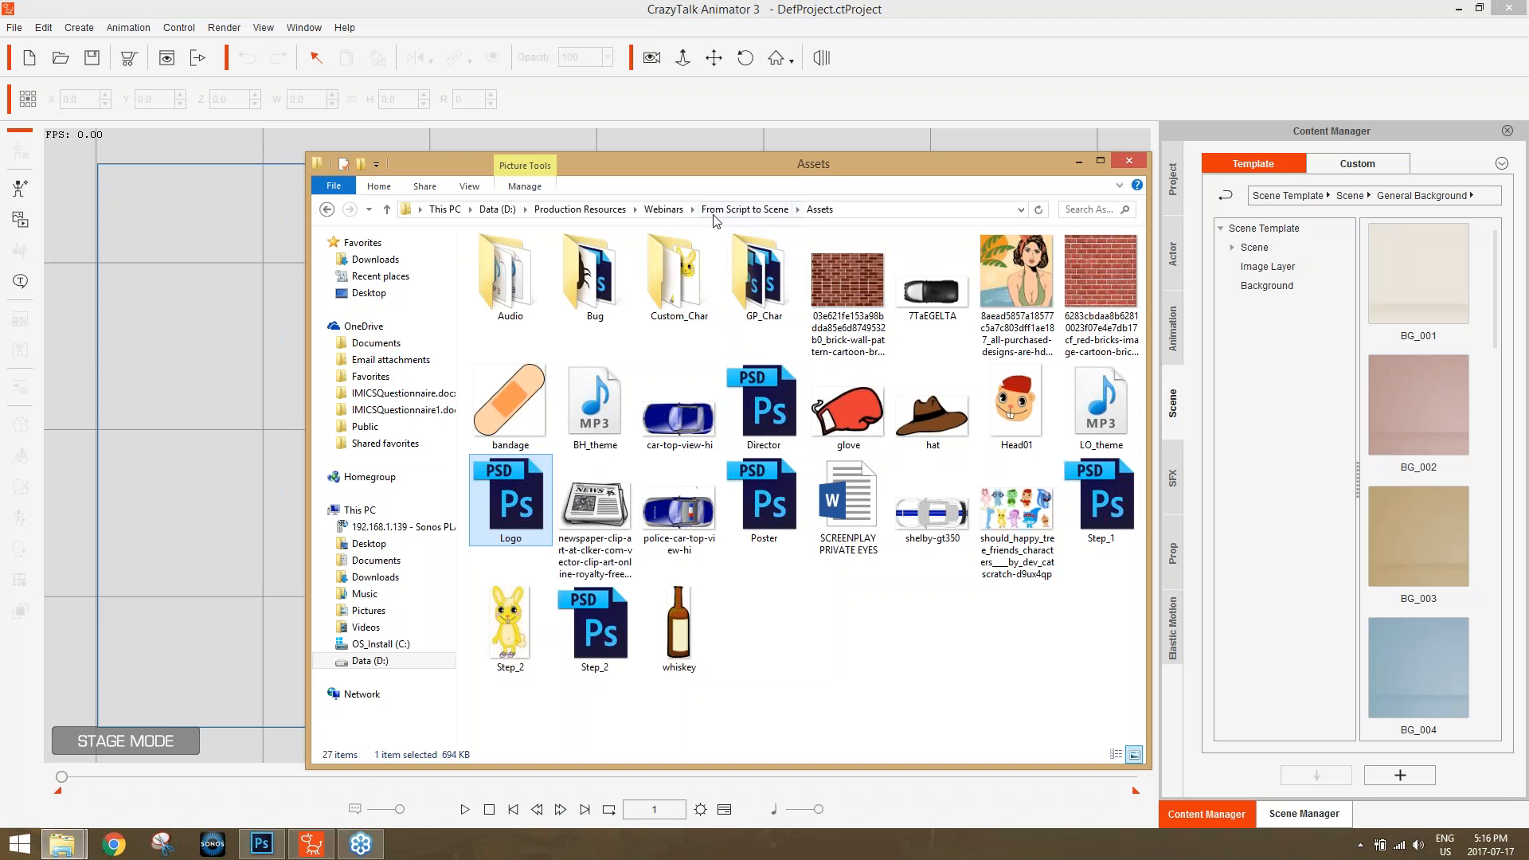
pyautogui.click(663, 209)
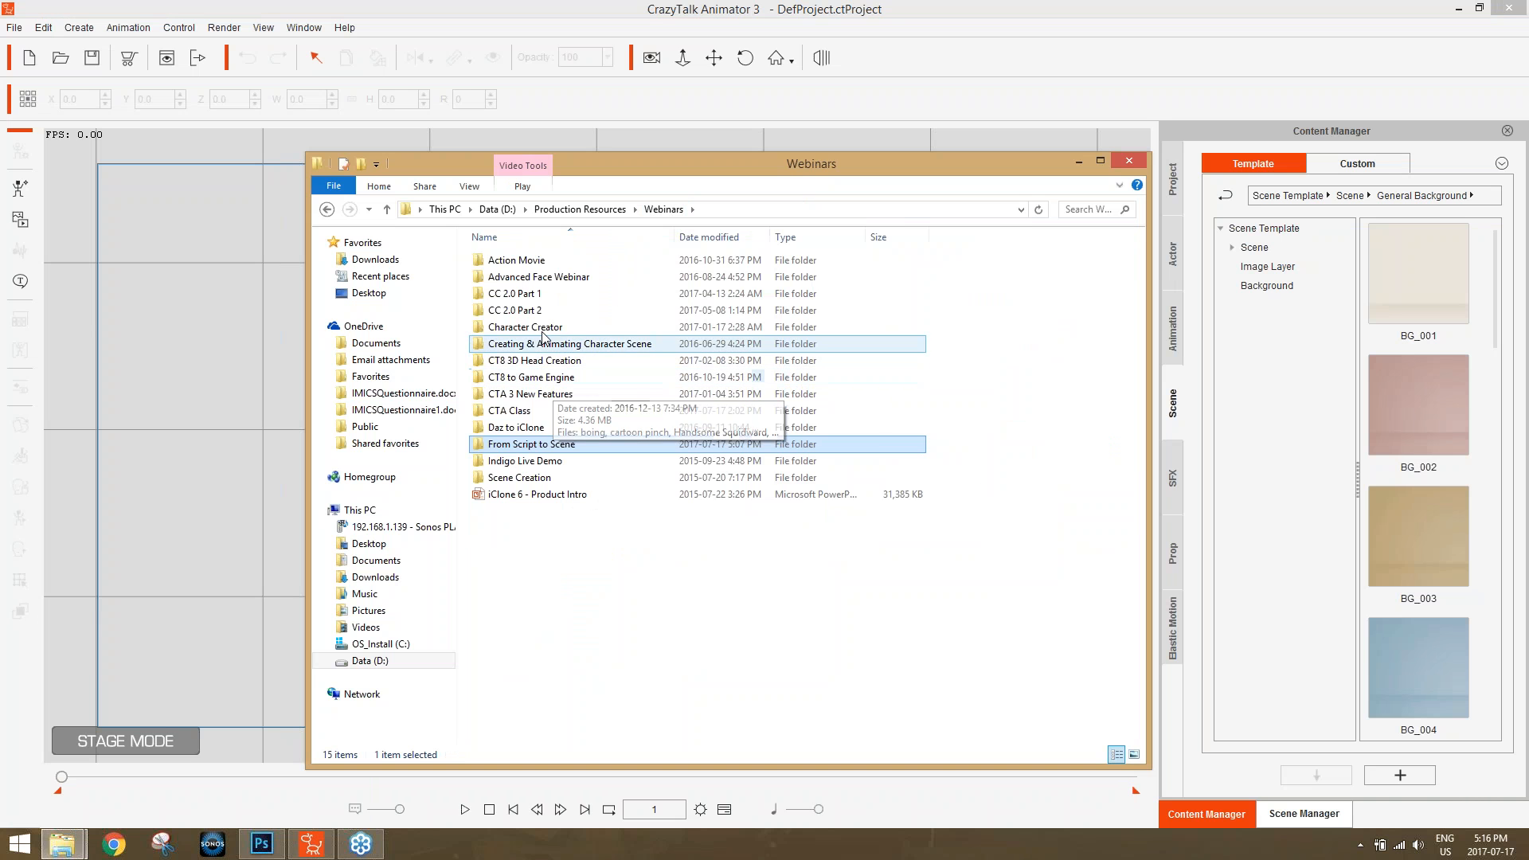
pyautogui.doubleClick(518, 410)
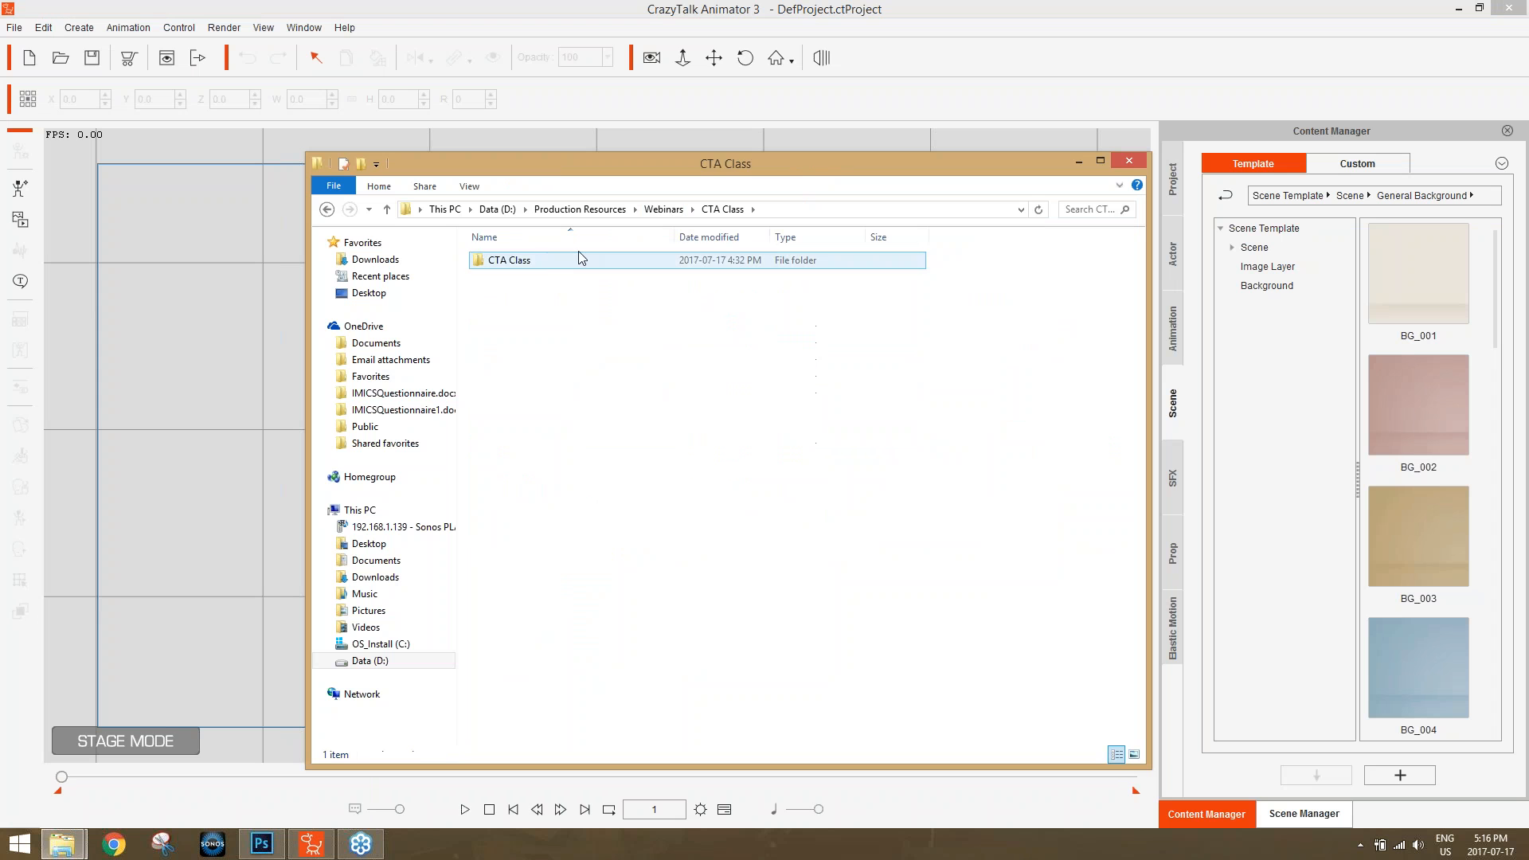
pyautogui.doubleClick(542, 260)
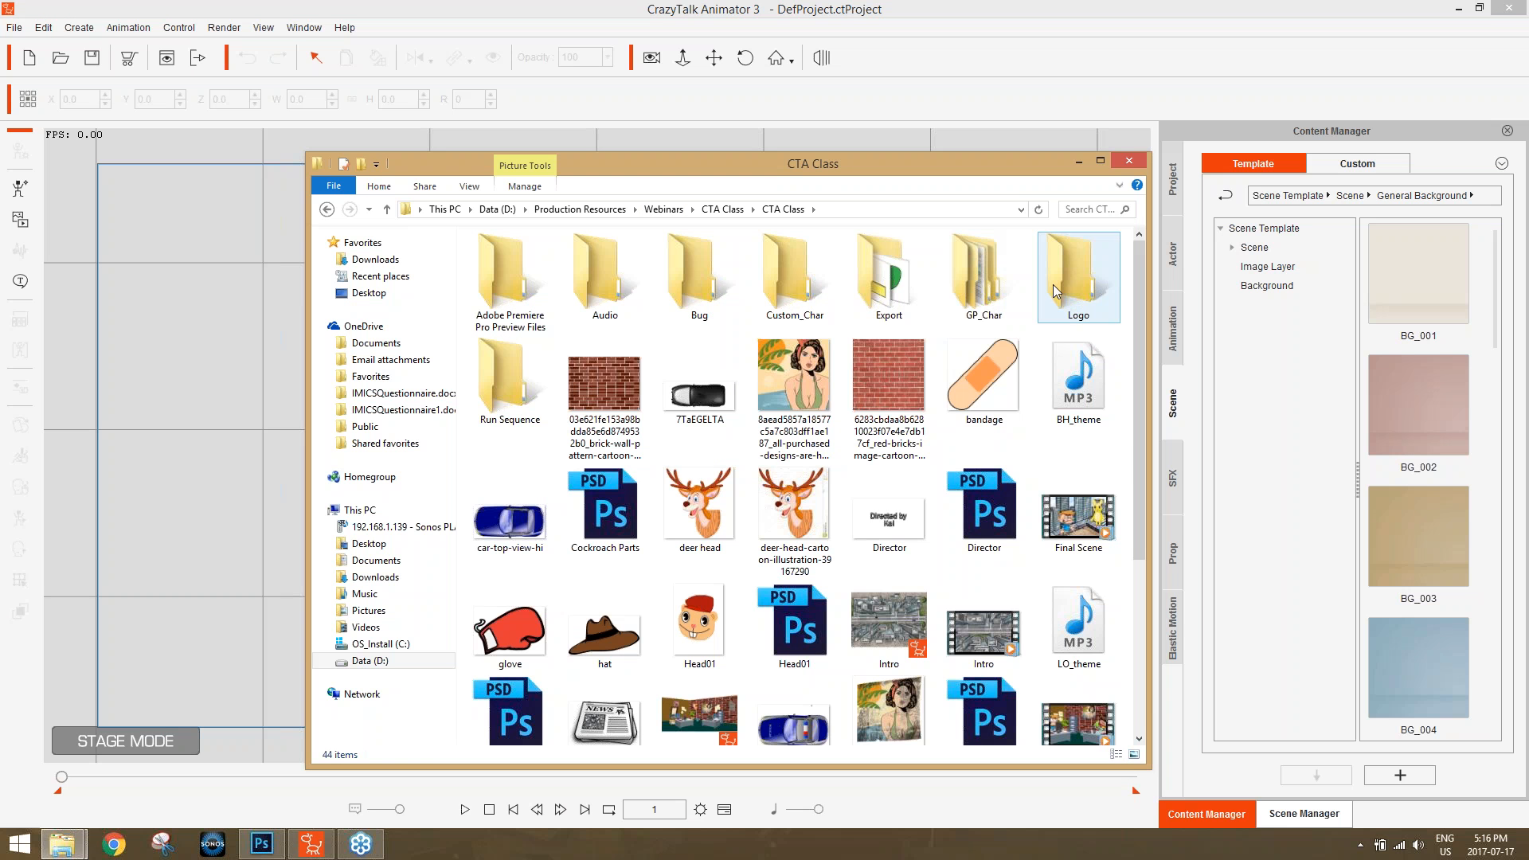
pyautogui.doubleClick(888, 275)
pyautogui.moveTo(726, 160); pyautogui.dragTo(1051, 140)
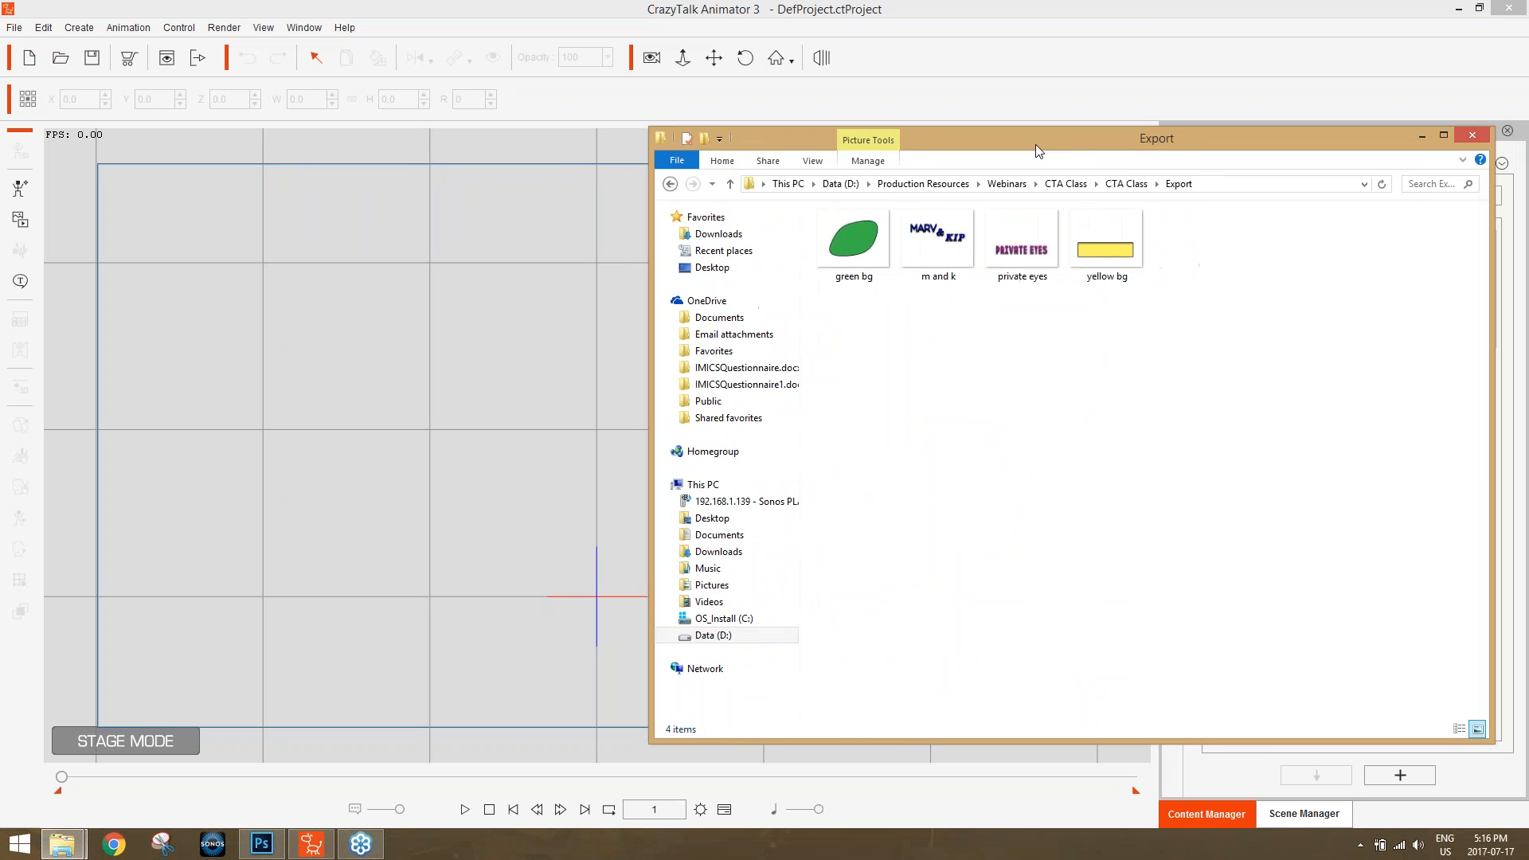
# Import the "green bg" image onto the stage as a prop and set its X and Y position to 0.
pyautogui.moveTo(860, 243); pyautogui.dragTo(591, 520)
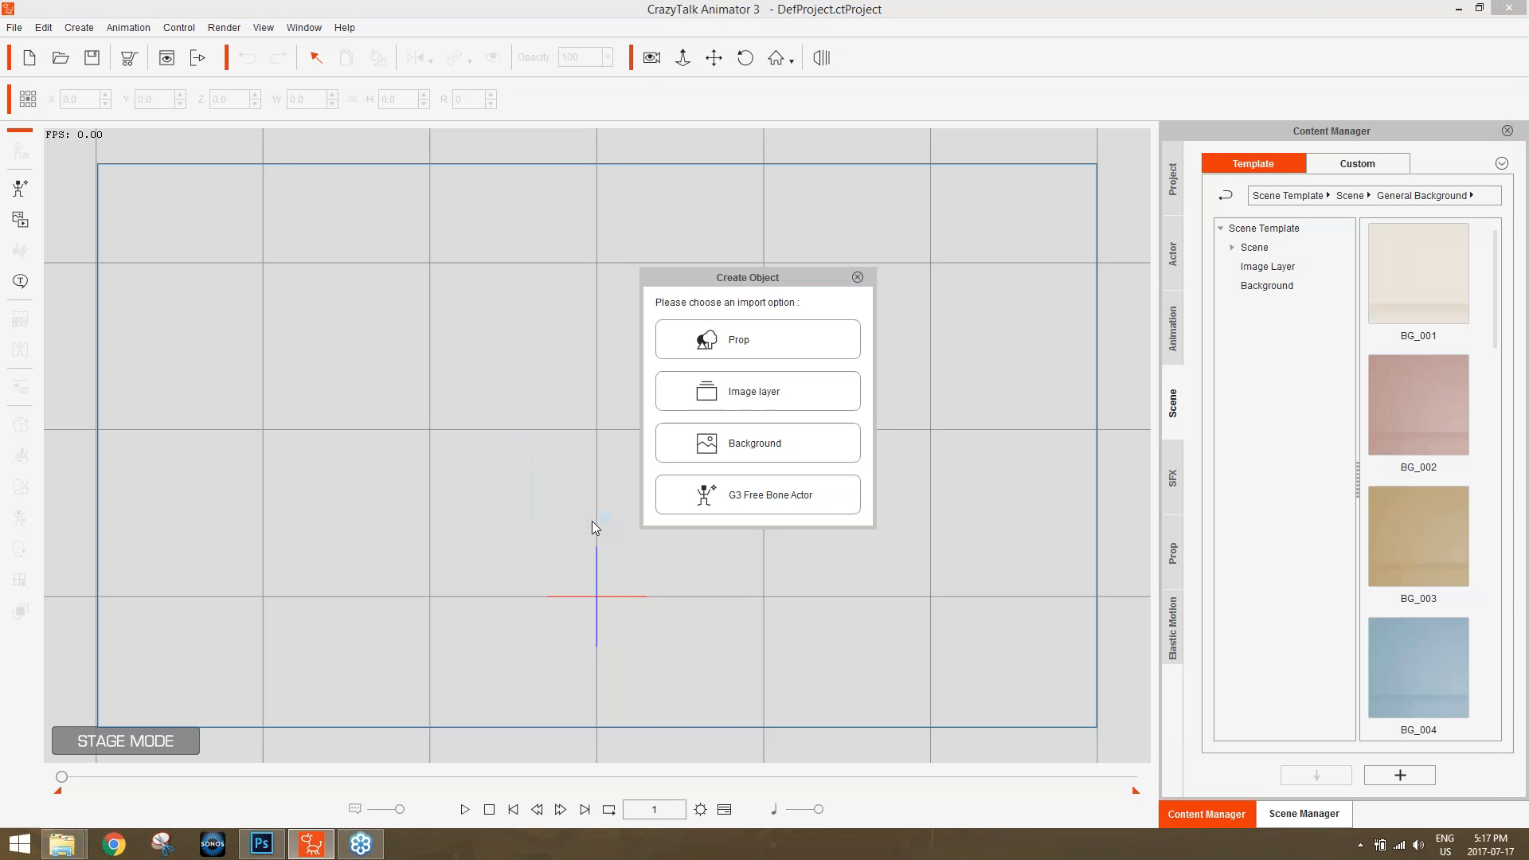
pyautogui.click(752, 341)
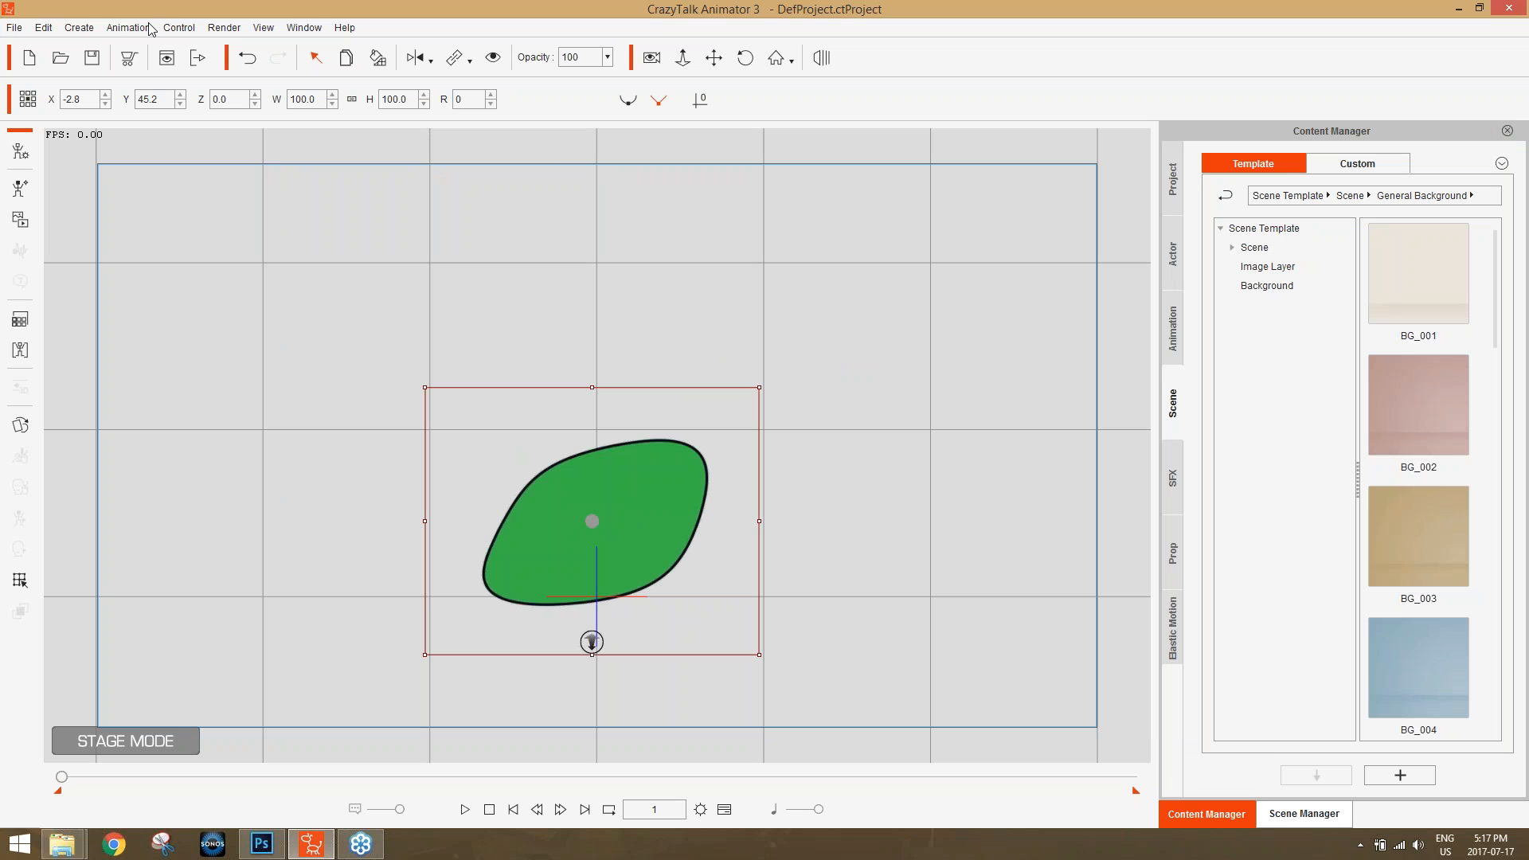
pyautogui.moveTo(92, 100); pyautogui.dragTo(64, 104)
pyautogui.write('0')
pyautogui.press('Tab')
pyautogui.write('0')
pyautogui.press('Return')
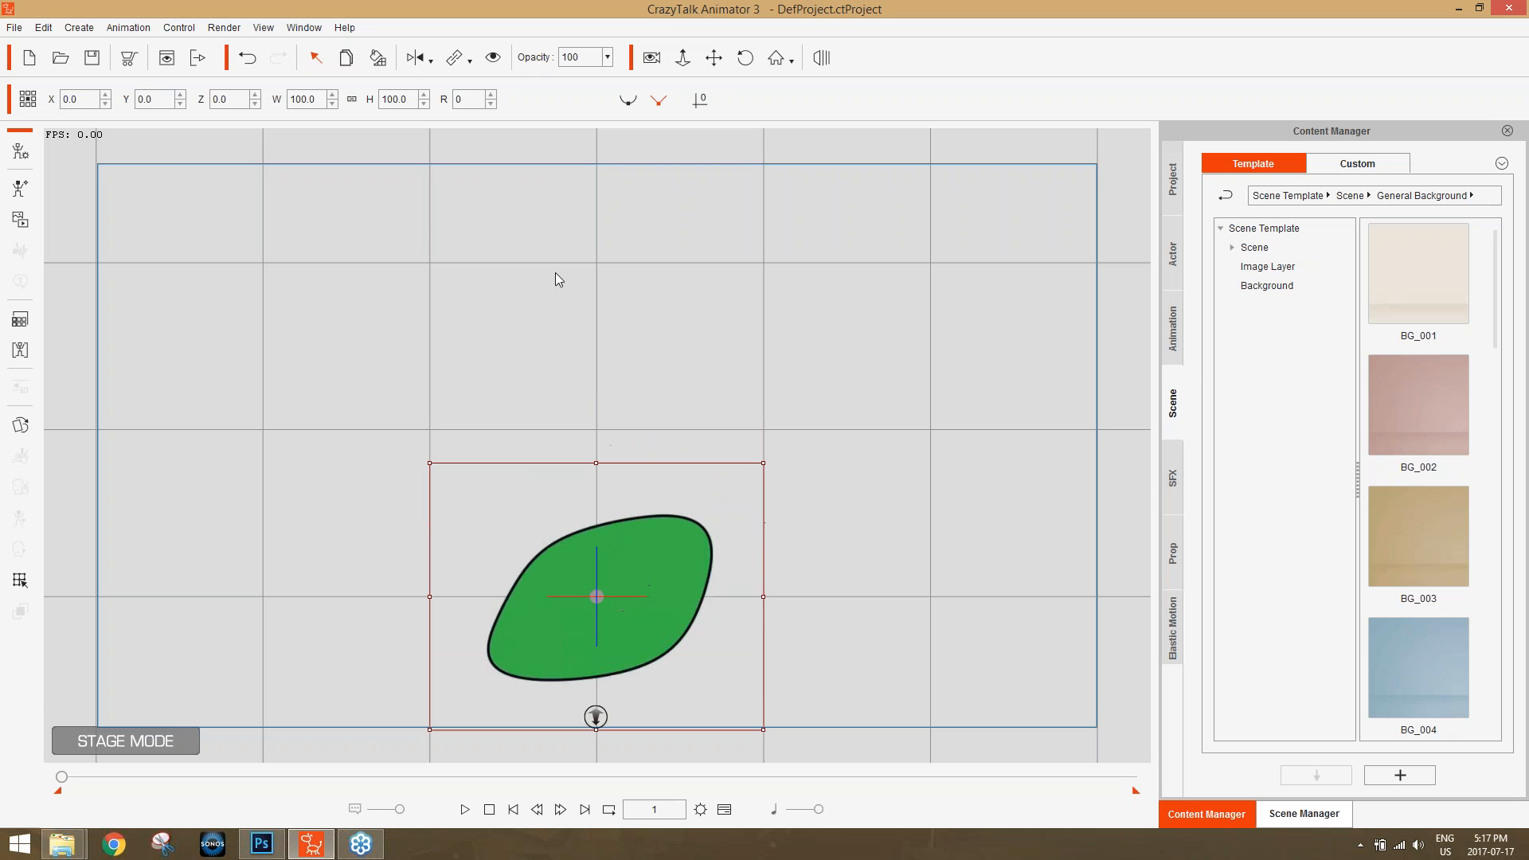
pyautogui.moveTo(881, 559); pyautogui.dragTo(877, 399)
pyautogui.scroll(1, 905, 510)
pyautogui.scroll(1, 839, 317)
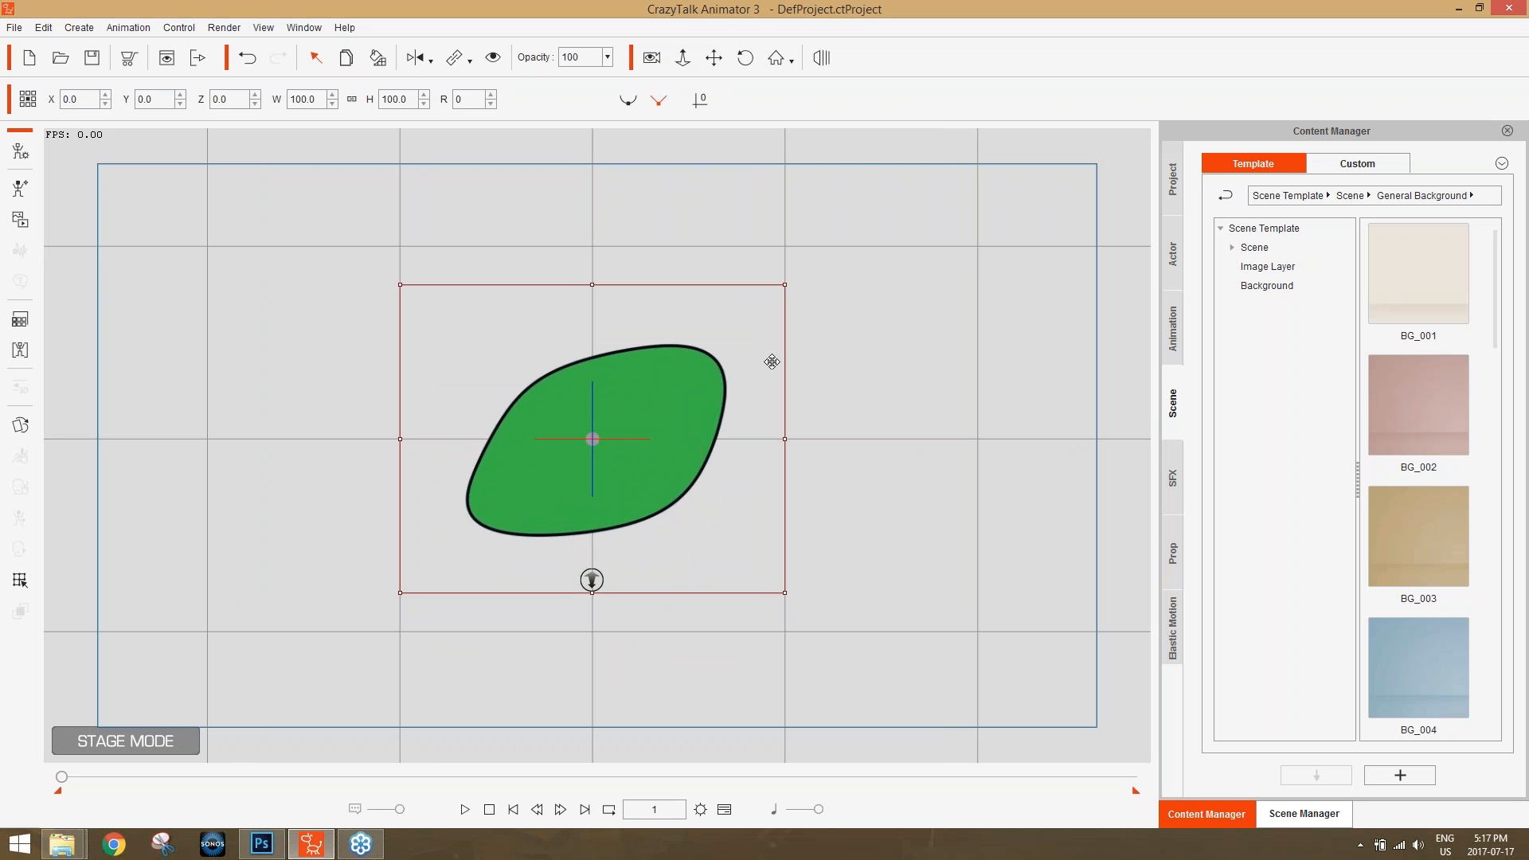
# Import the "m and k" and "private eyes" images from the Export folder onto the stage as props.
pyautogui.hotkey('alt', 'Tab')
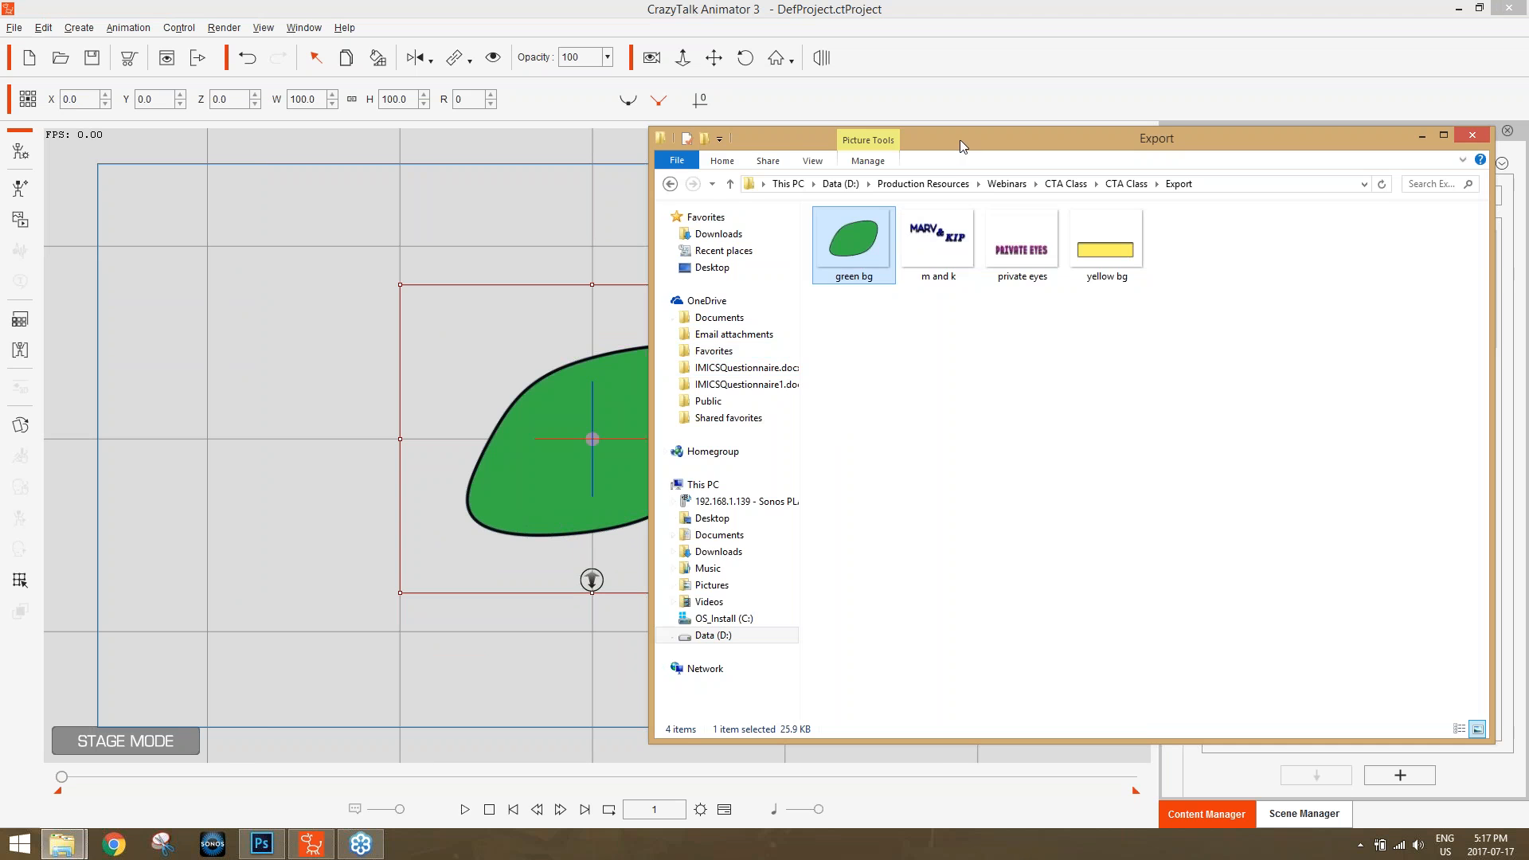
pyautogui.moveTo(958, 140); pyautogui.dragTo(1024, 151)
pyautogui.moveTo(1003, 243); pyautogui.dragTo(639, 261)
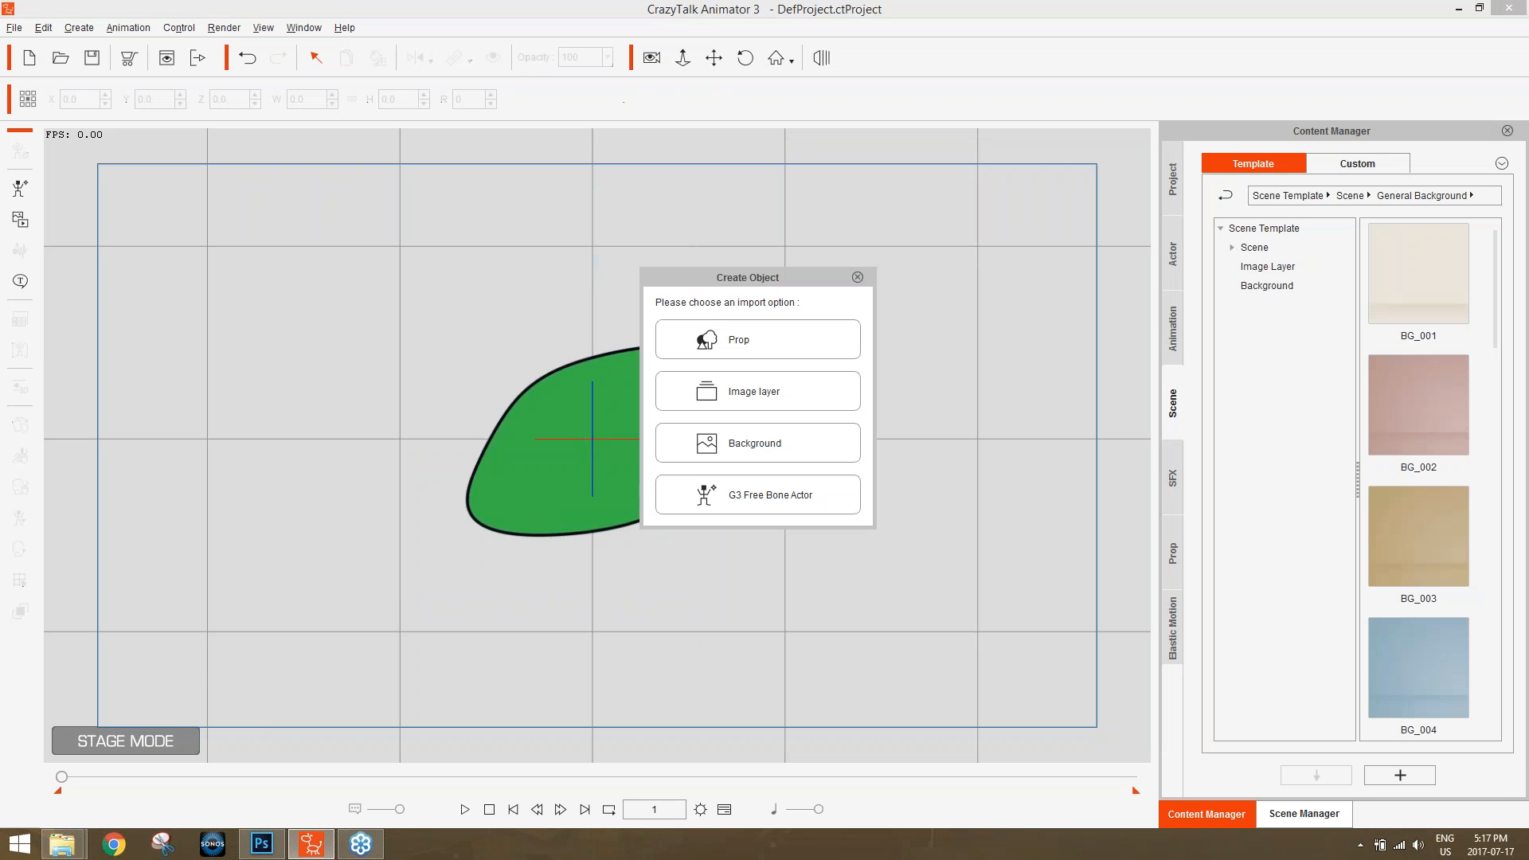
pyautogui.click(746, 355)
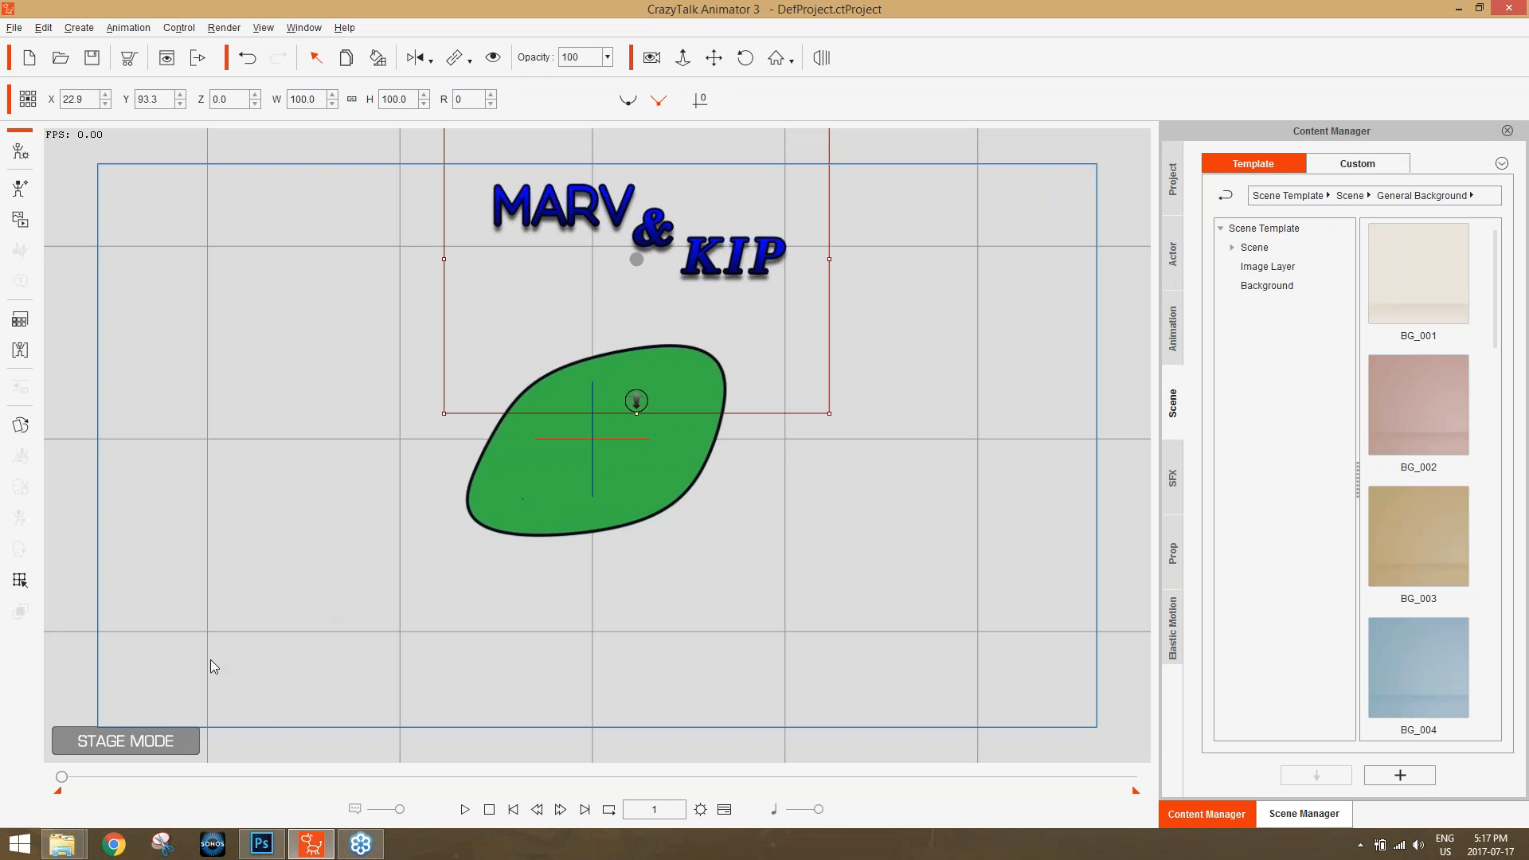
pyautogui.hotkey('alt', 'Tab')
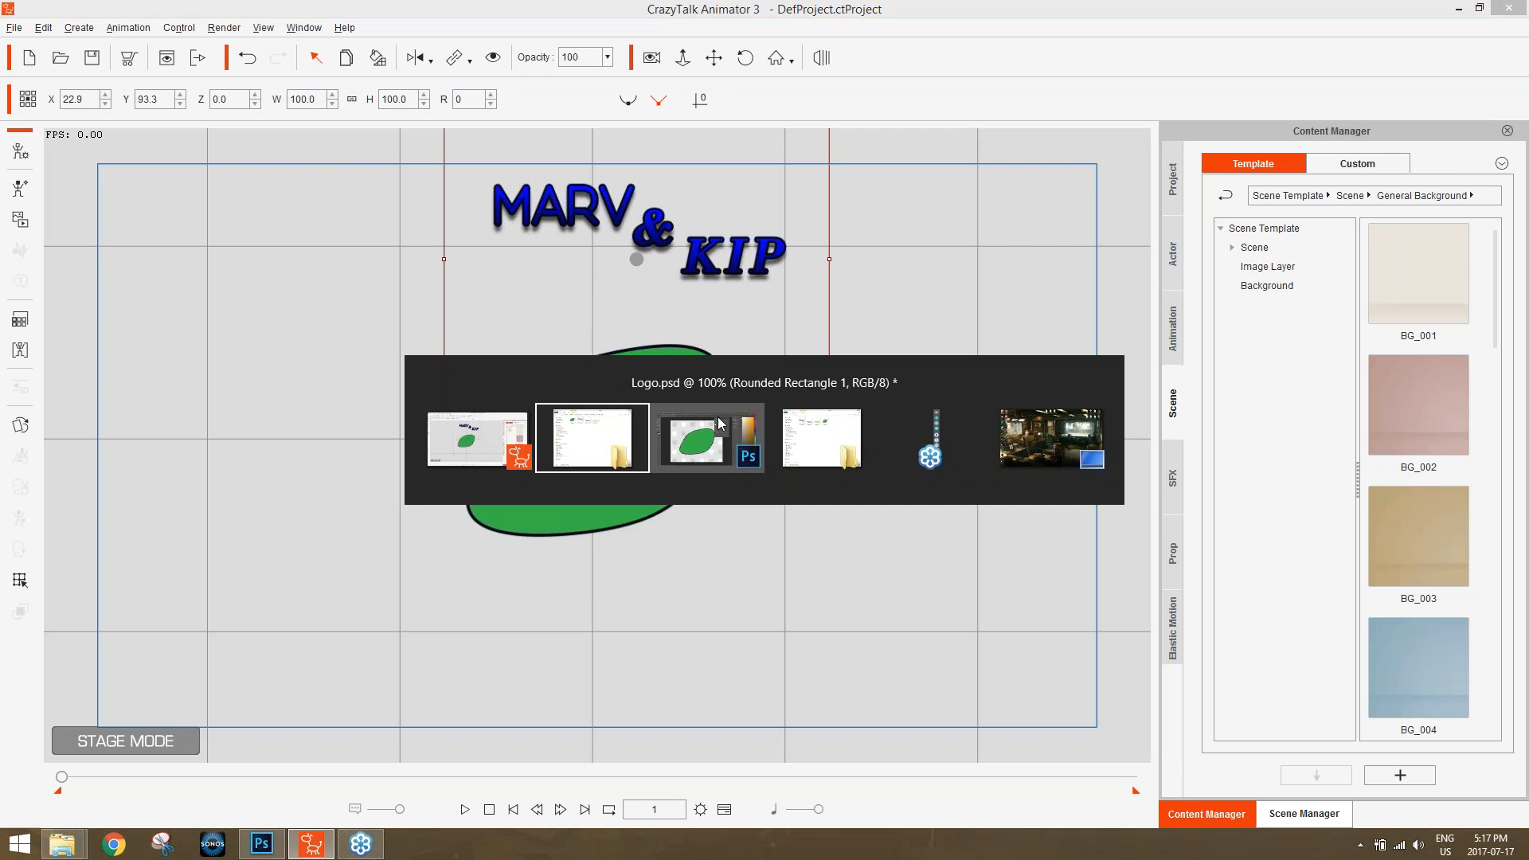
pyautogui.moveTo(1085, 255); pyautogui.dragTo(414, 398)
pyautogui.click(766, 342)
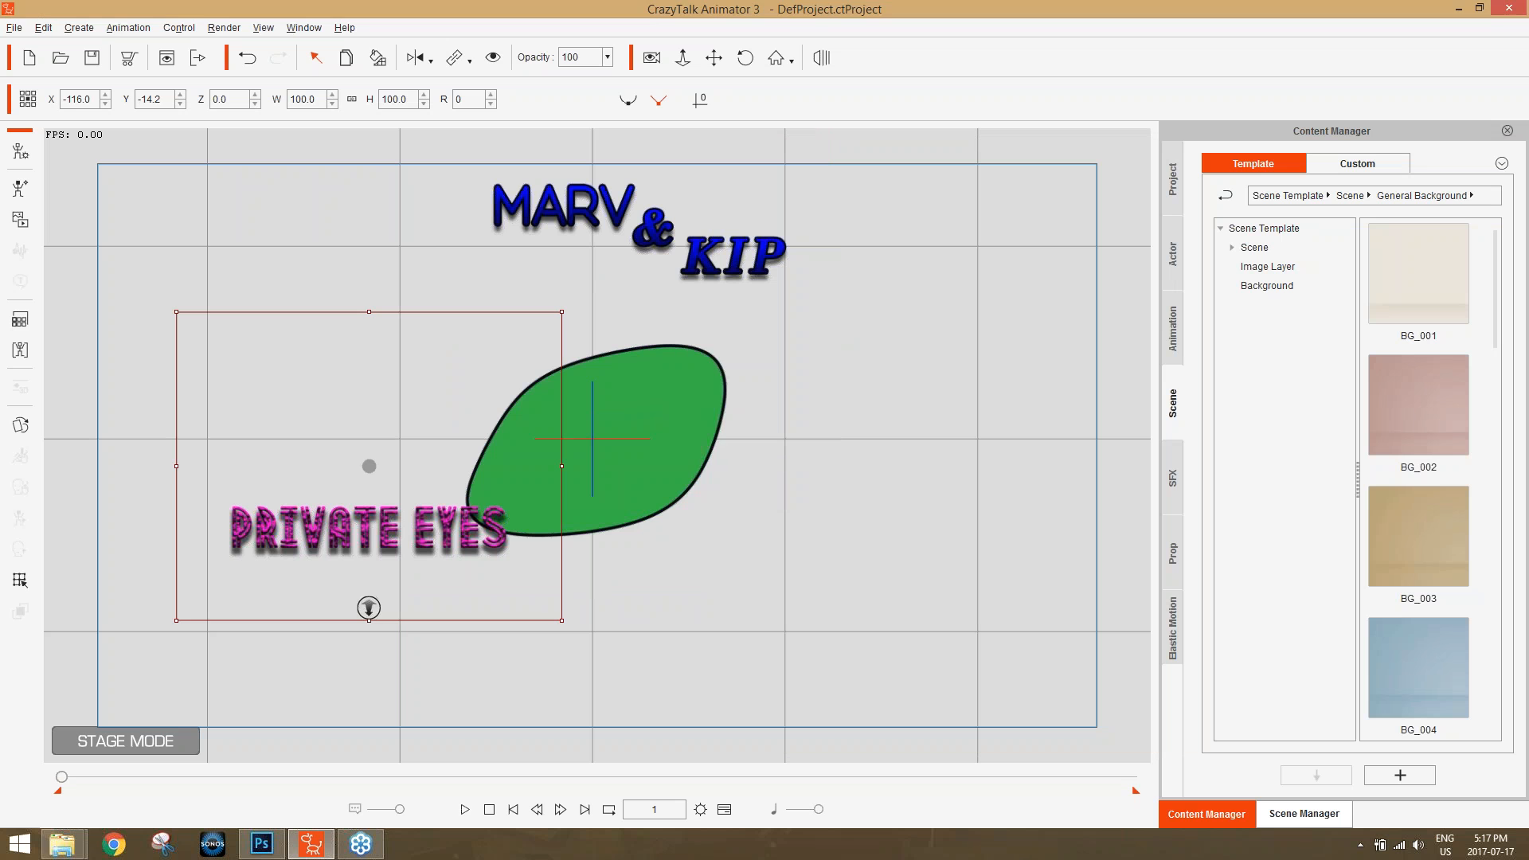
# Import the "yellow bg" image as a prop and set its X and Y position to 0.
pyautogui.hotkey('alt', 'Tab')
pyautogui.moveTo(1170, 255); pyautogui.dragTo(413, 306)
pyautogui.click(761, 348)
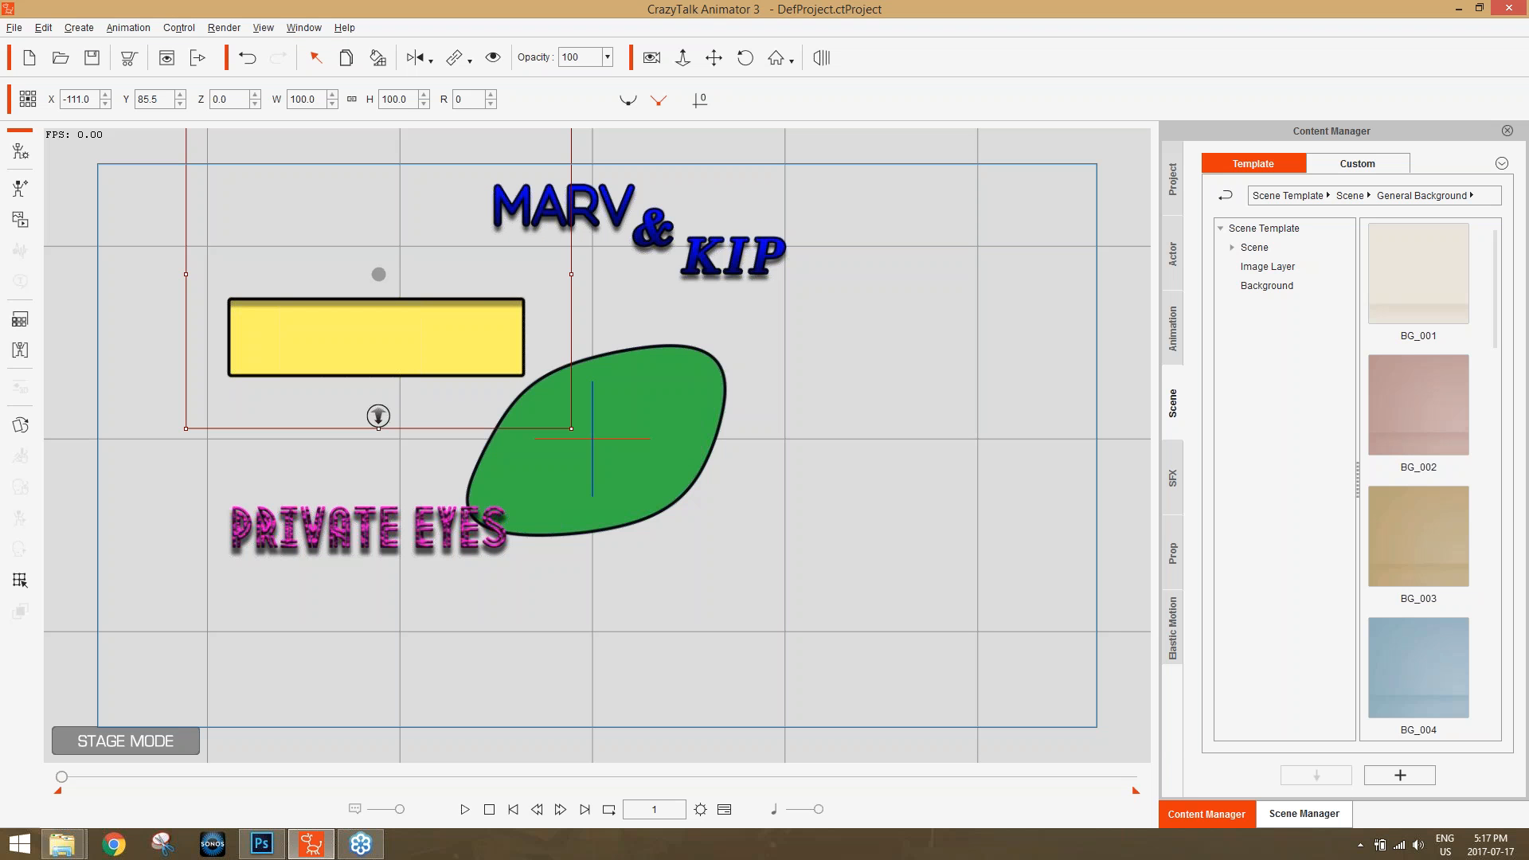
pyautogui.moveTo(92, 98); pyautogui.dragTo(50, 100)
pyautogui.write('0')
pyautogui.press('Return')
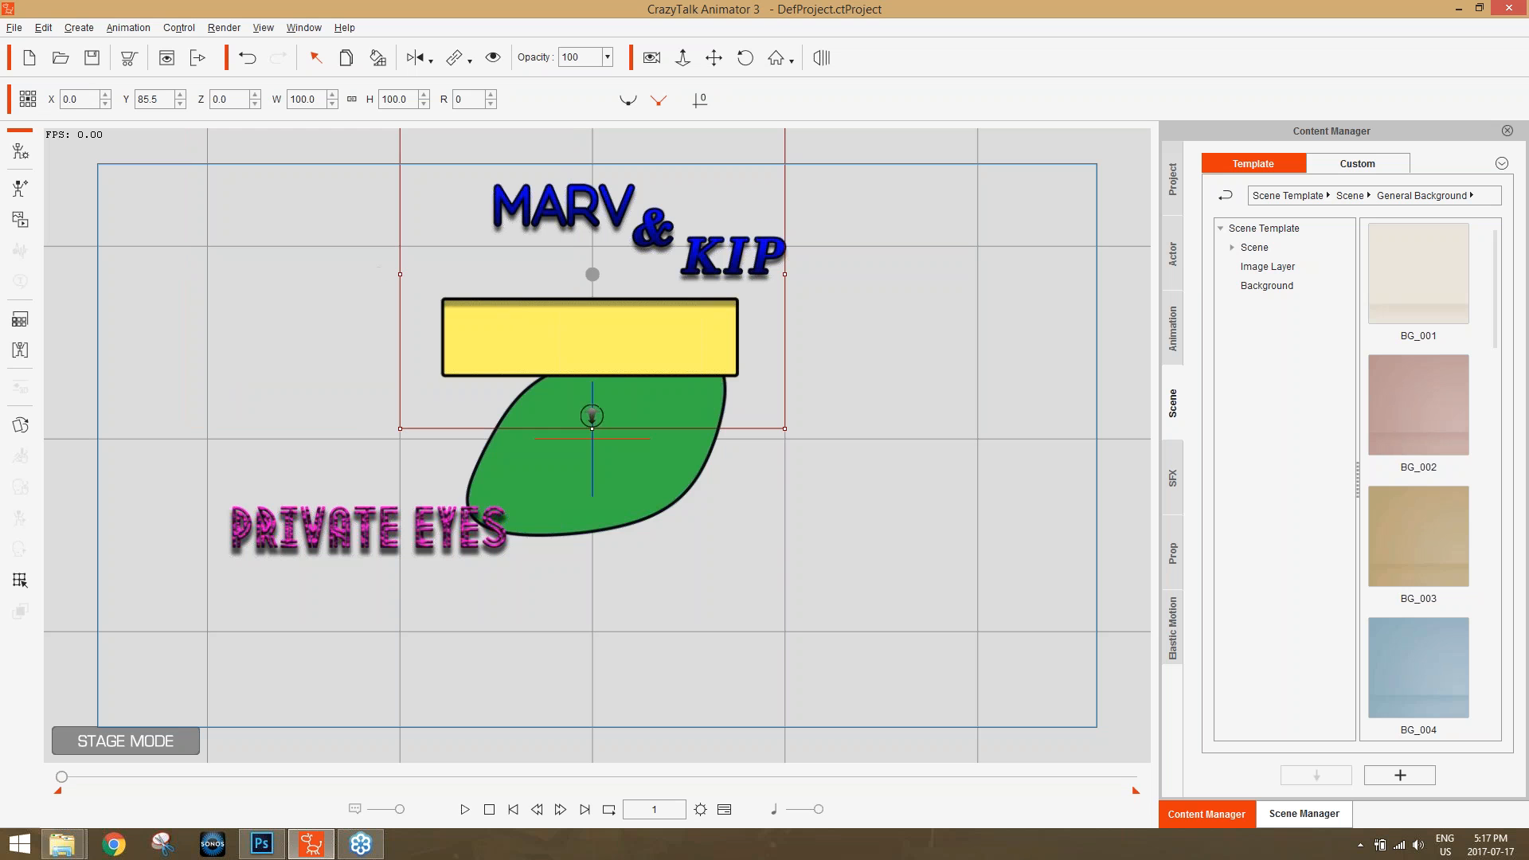
pyautogui.moveTo(159, 101); pyautogui.dragTo(134, 100)
pyautogui.write('0')
pyautogui.press('Return')
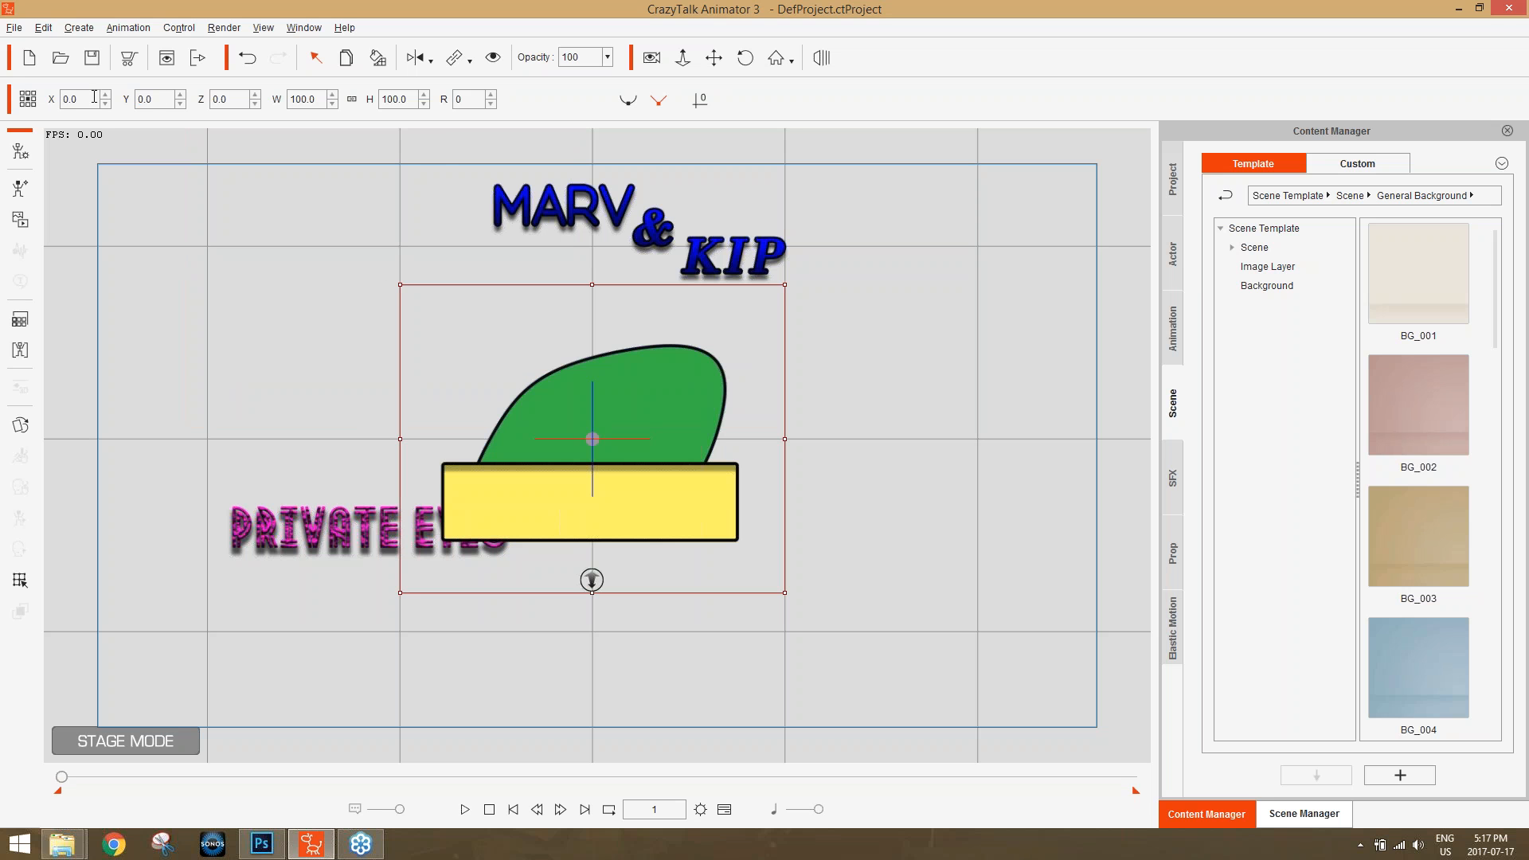
# Set the X and Y position of the Marv & Kip title prop to 0.
pyautogui.click(614, 205)
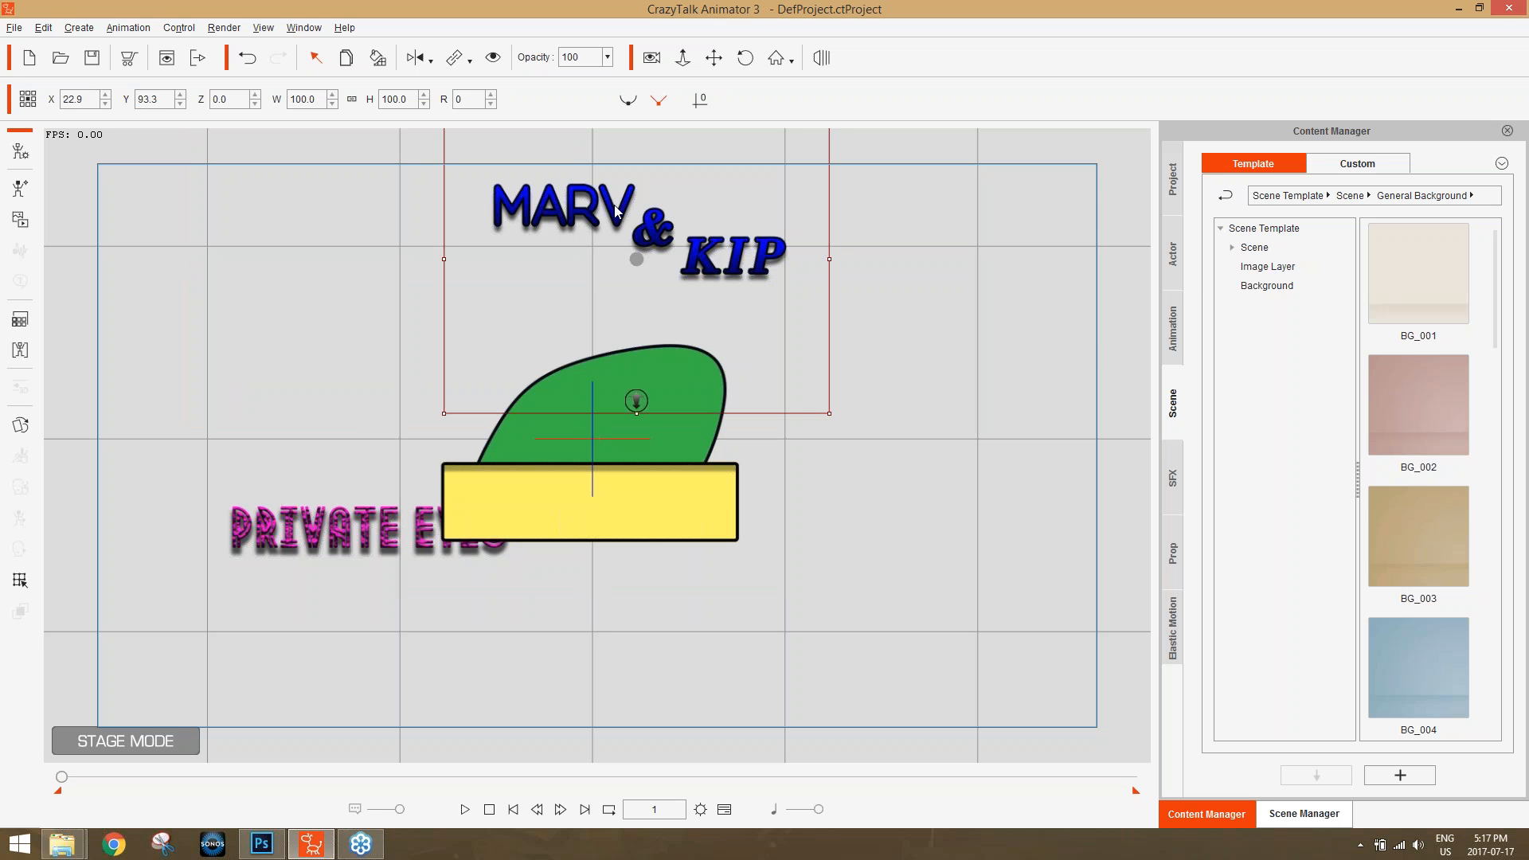
pyautogui.moveTo(93, 97); pyautogui.dragTo(64, 99)
pyautogui.write('0')
pyautogui.press('Return')
pyautogui.moveTo(167, 97); pyautogui.dragTo(137, 99)
pyautogui.write('0')
pyautogui.press('Return')
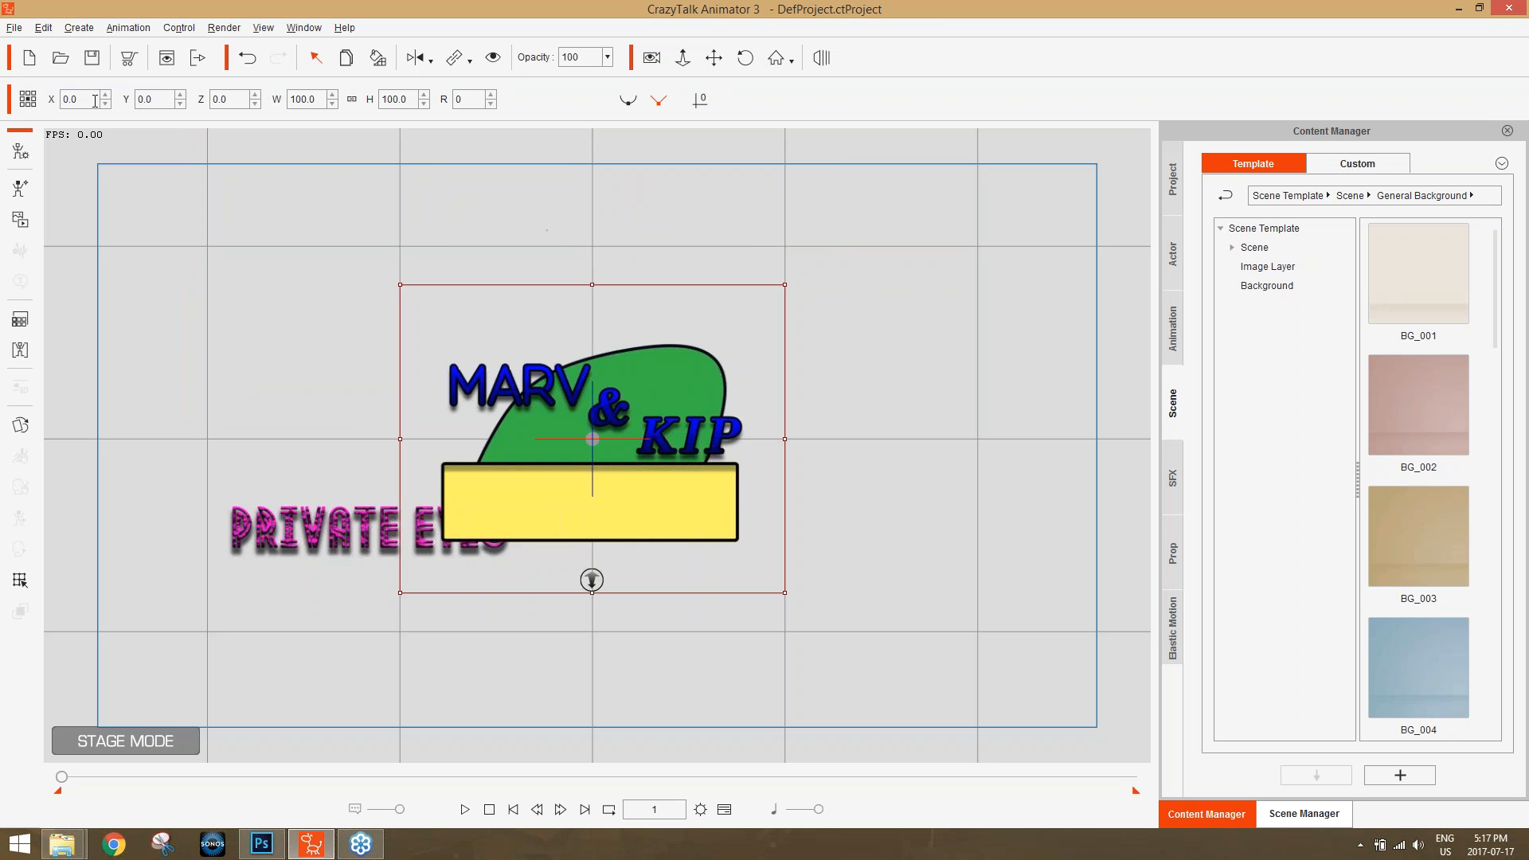
# Set the X and Y position of the Private Eyes text prop to 0.
pyautogui.click(328, 521)
pyautogui.moveTo(96, 99); pyautogui.dragTo(17, 104)
pyautogui.write('0')
pyautogui.press('Return')
pyautogui.moveTo(169, 99); pyautogui.dragTo(137, 99)
pyautogui.write('0')
pyautogui.press('Return')
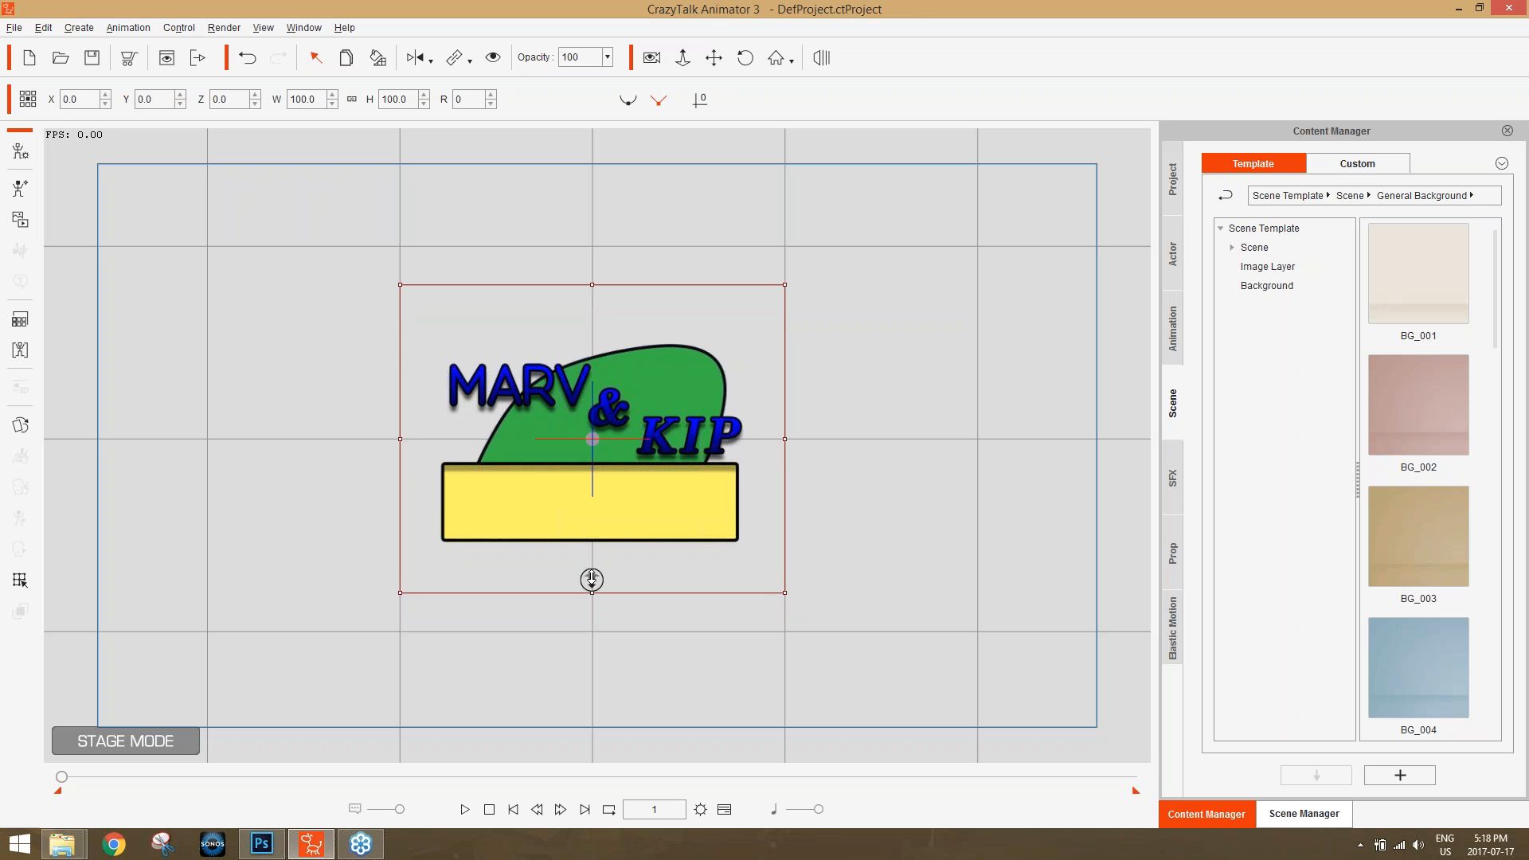
# Move the Private Eyes text prop in front of the yellow rectangle by shifting its depth to Z 12.
pyautogui.moveTo(592, 579); pyautogui.dragTo(591, 581)
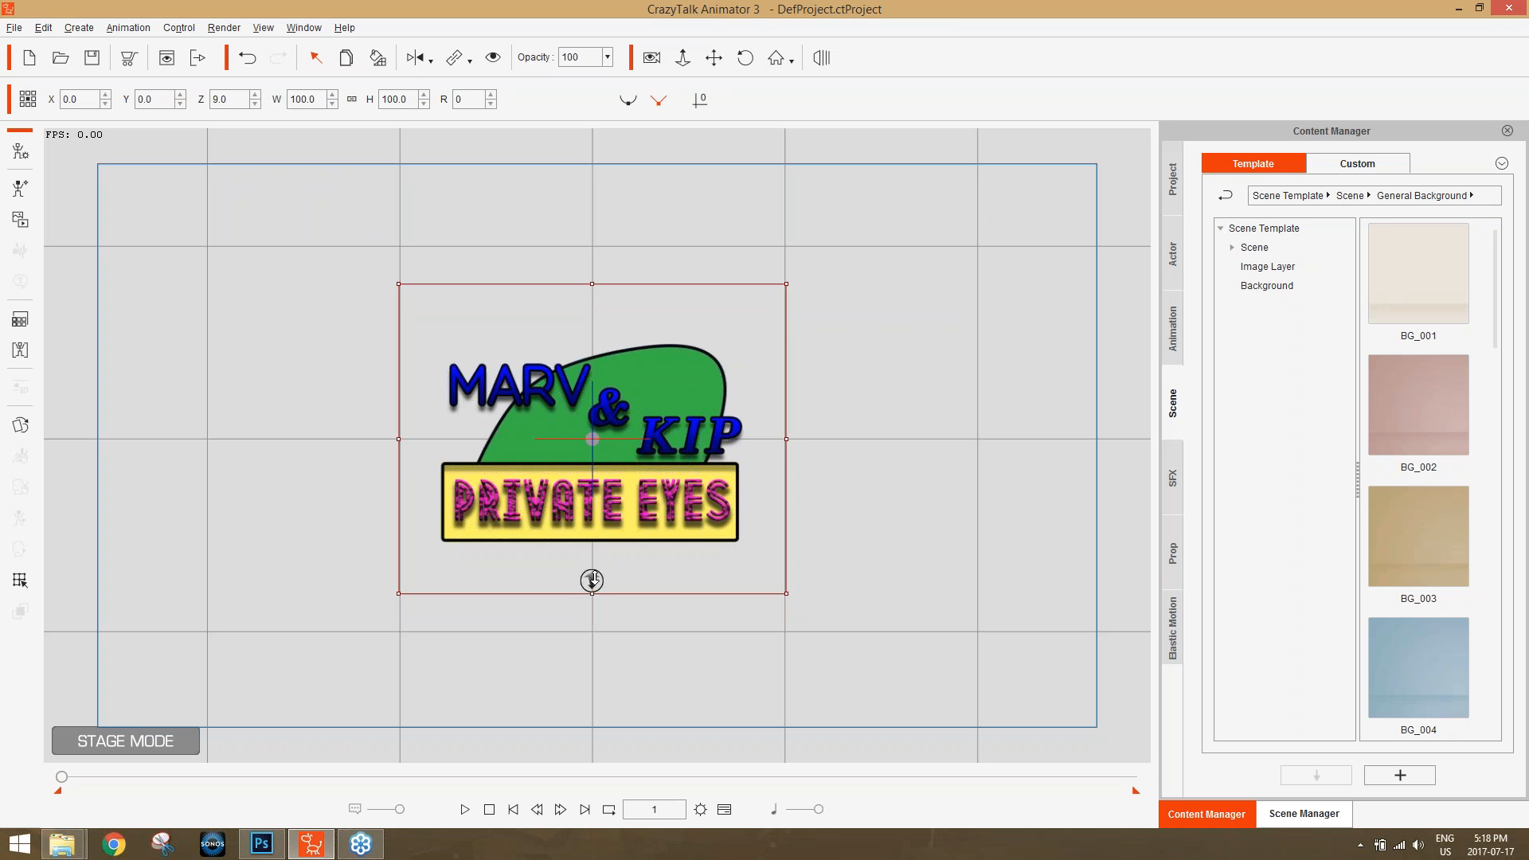
pyautogui.moveTo(592, 579)
pyautogui.mouseDown()
pyautogui.moveTo(584, 567)
pyautogui.moveTo(590, 578)
pyautogui.mouseUp()
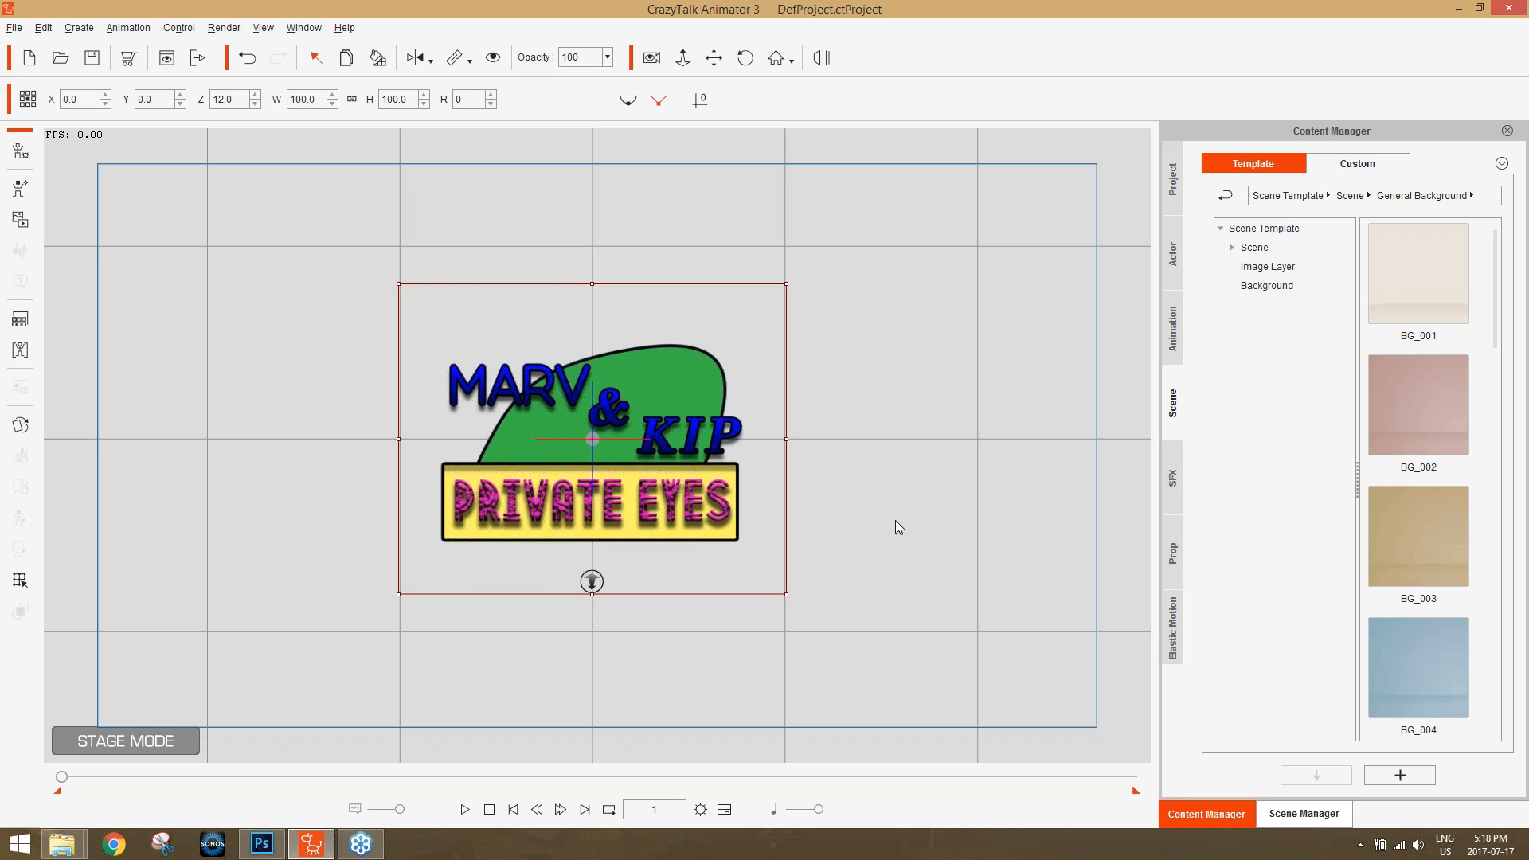
pyautogui.moveTo(903, 525); pyautogui.dragTo(838, 38)
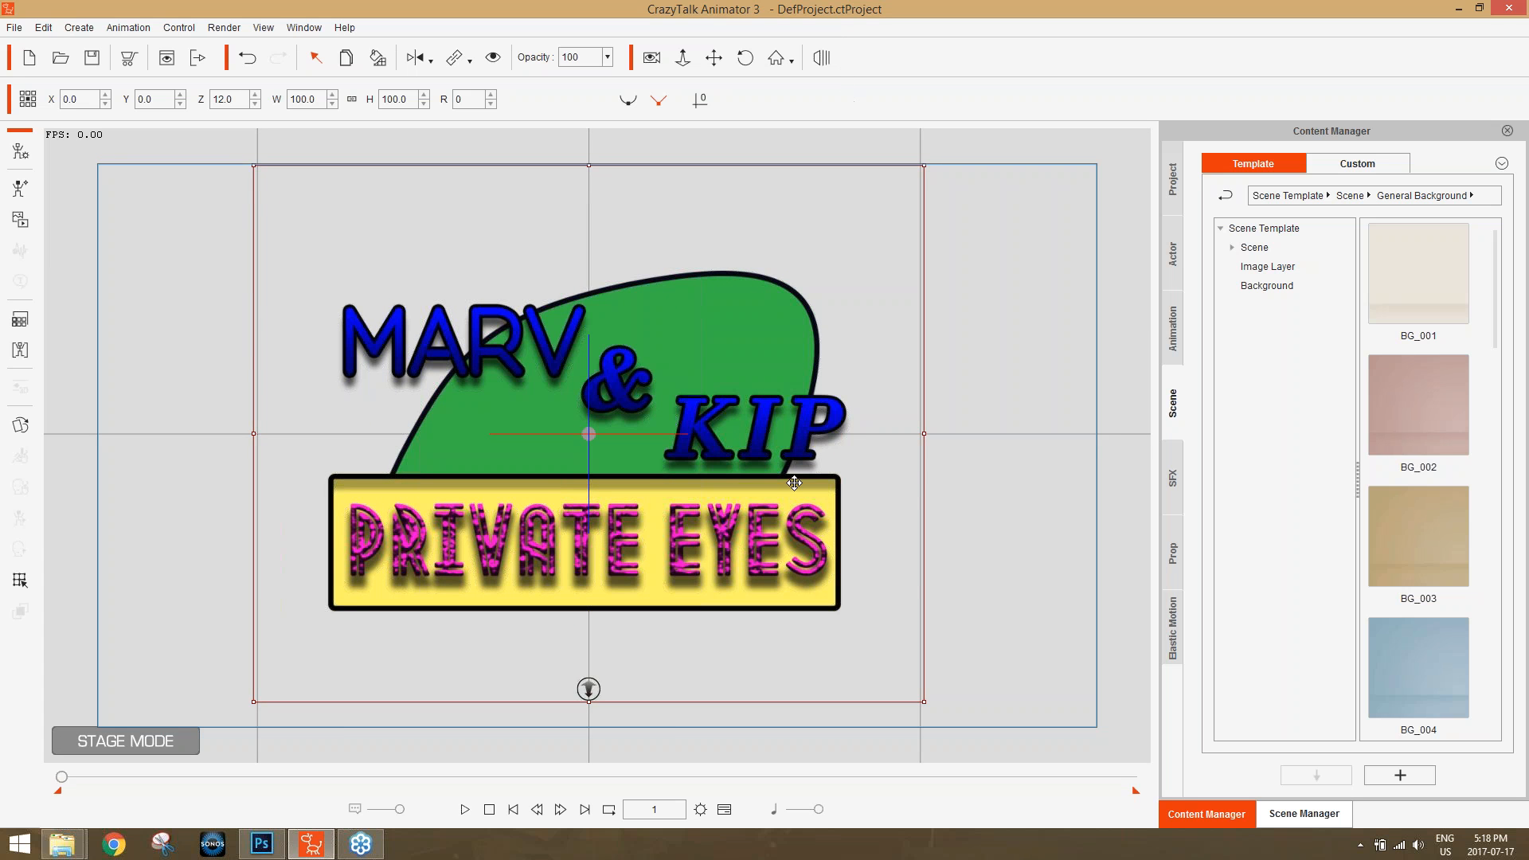
# Open the Scene Manager and select the listed props in turn to examine which logo part each entry controls.
pyautogui.click(736, 347)
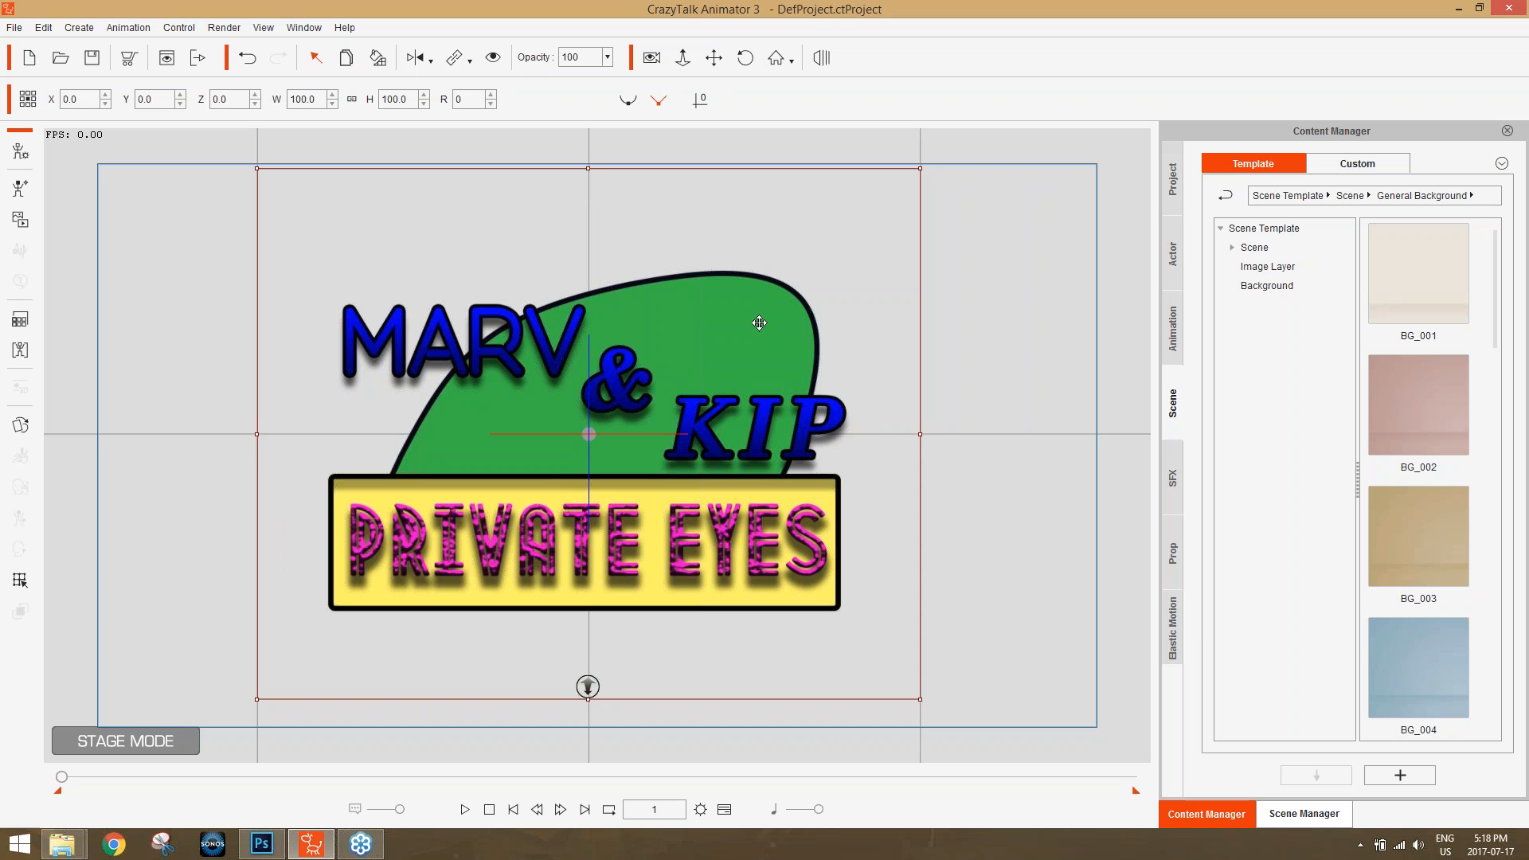
pyautogui.click(1304, 813)
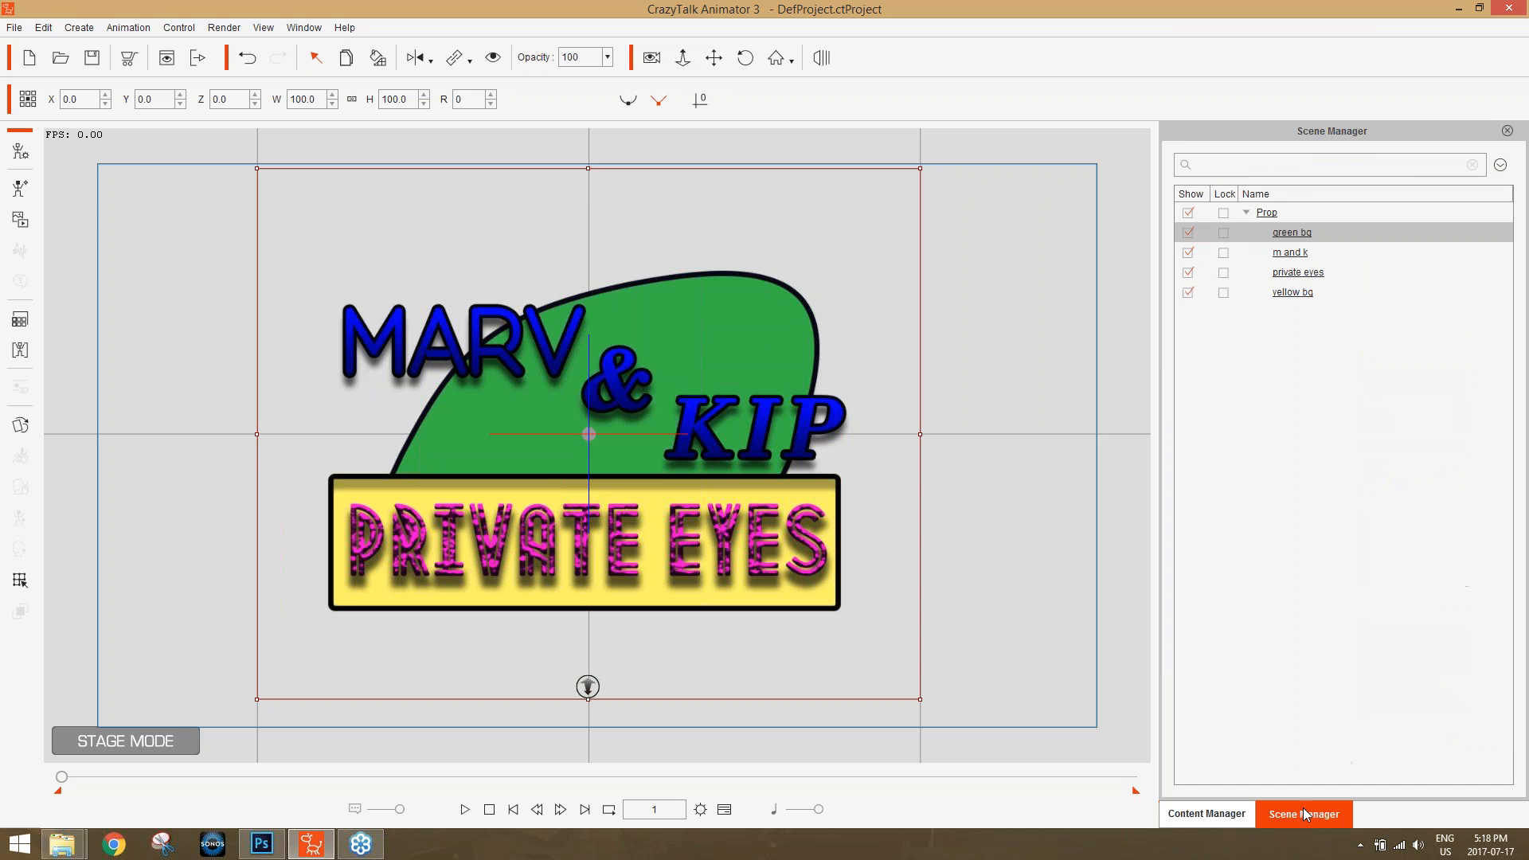
pyautogui.click(1303, 273)
pyautogui.click(1301, 293)
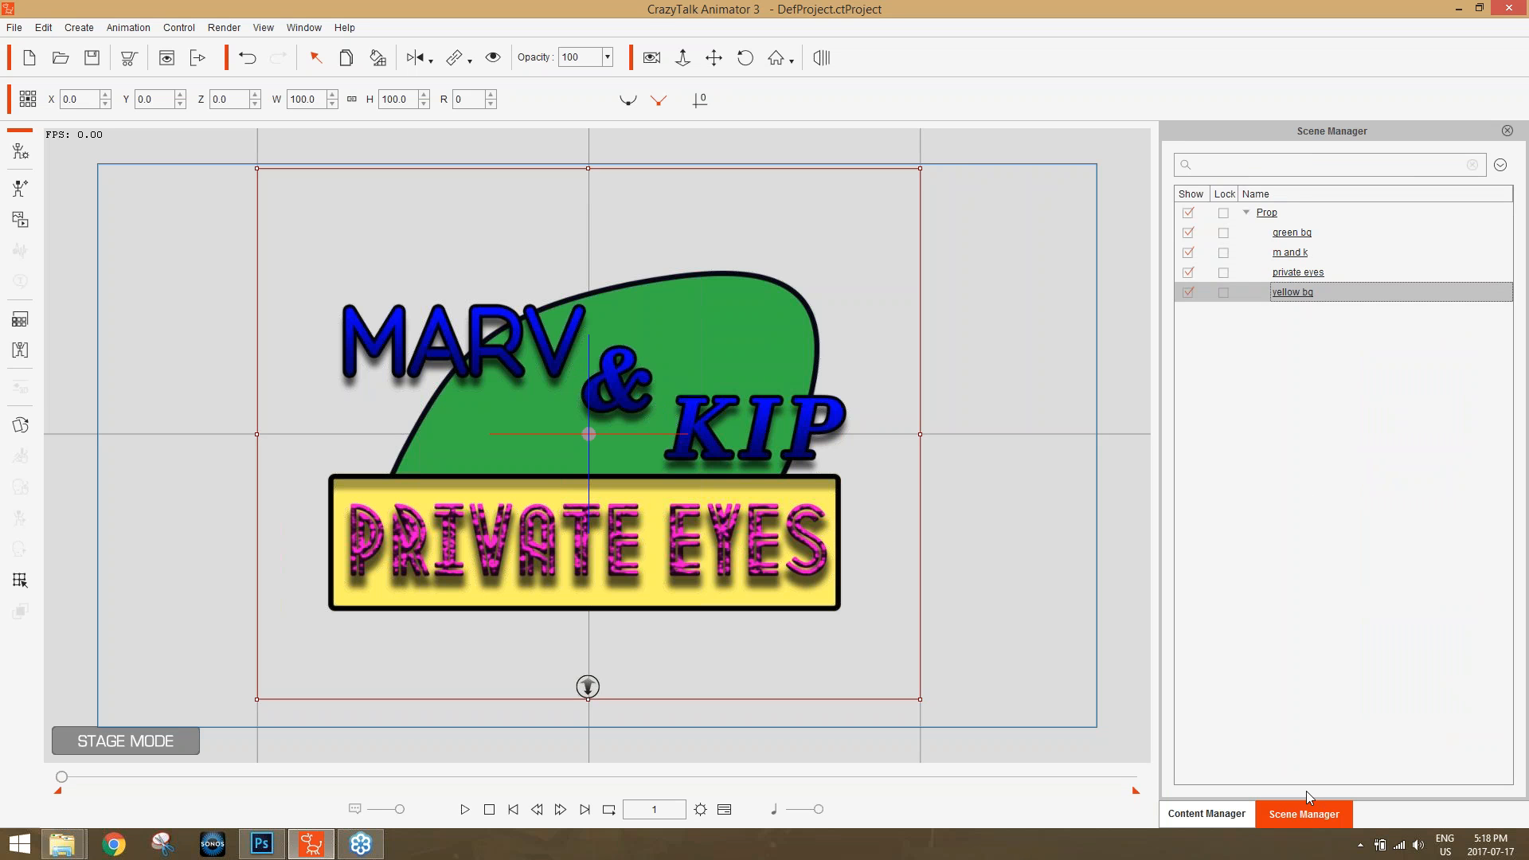
pyautogui.click(1298, 273)
pyautogui.click(1291, 252)
pyautogui.click(1293, 233)
pyautogui.click(1290, 252)
# Hide the "m and k" prop in the scene and show it again.
pyautogui.click(1188, 253)
pyautogui.click(1188, 253)
pyautogui.click(1188, 251)
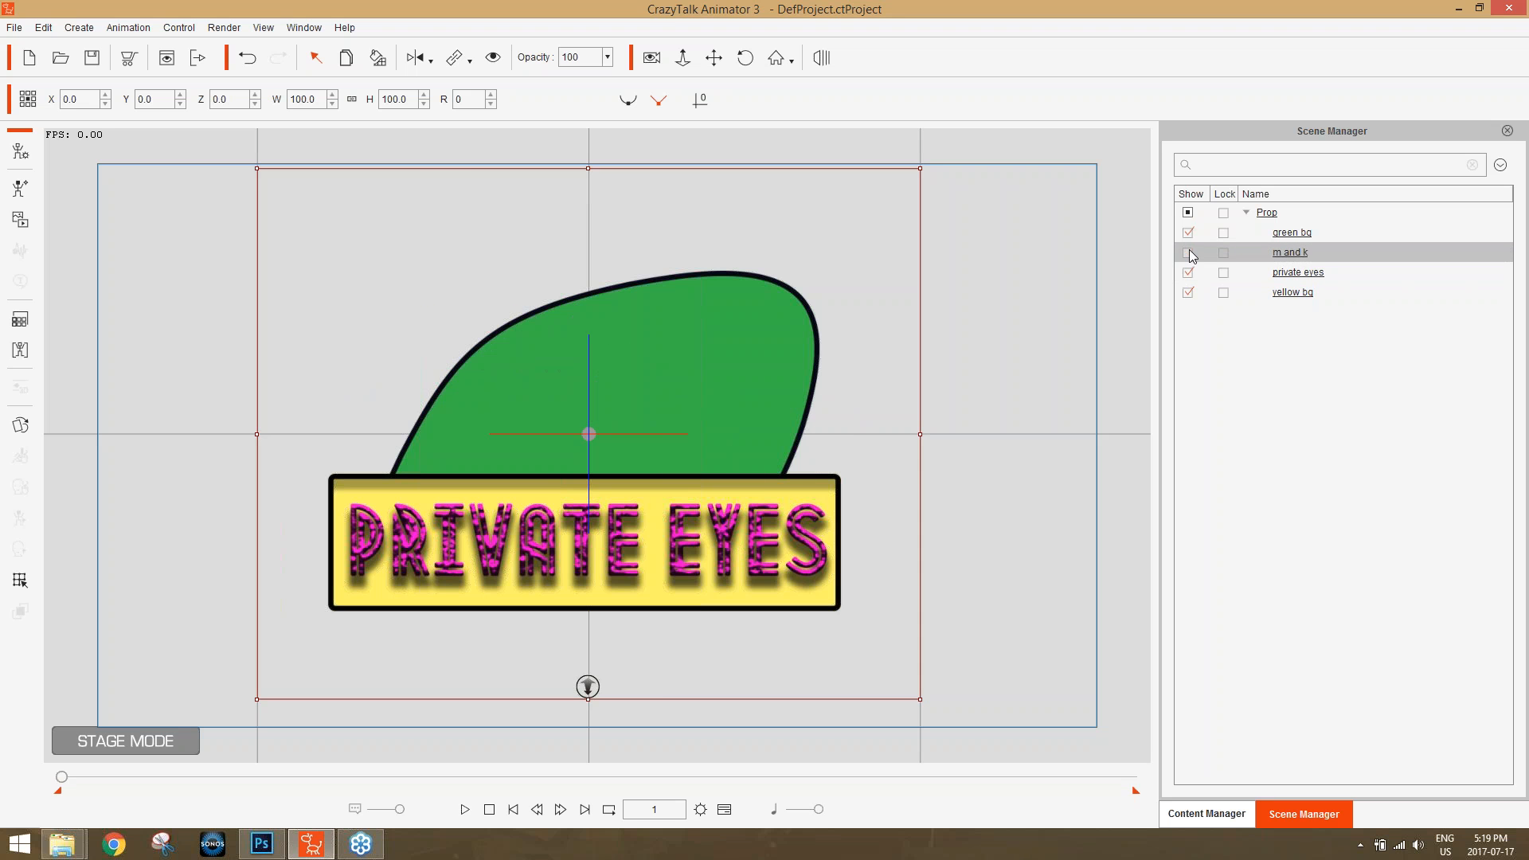
pyautogui.click(1188, 252)
# Lock the "green bg" prop and box-select the remaining logo props on the stage.
pyautogui.click(1188, 233)
pyautogui.click(1188, 233)
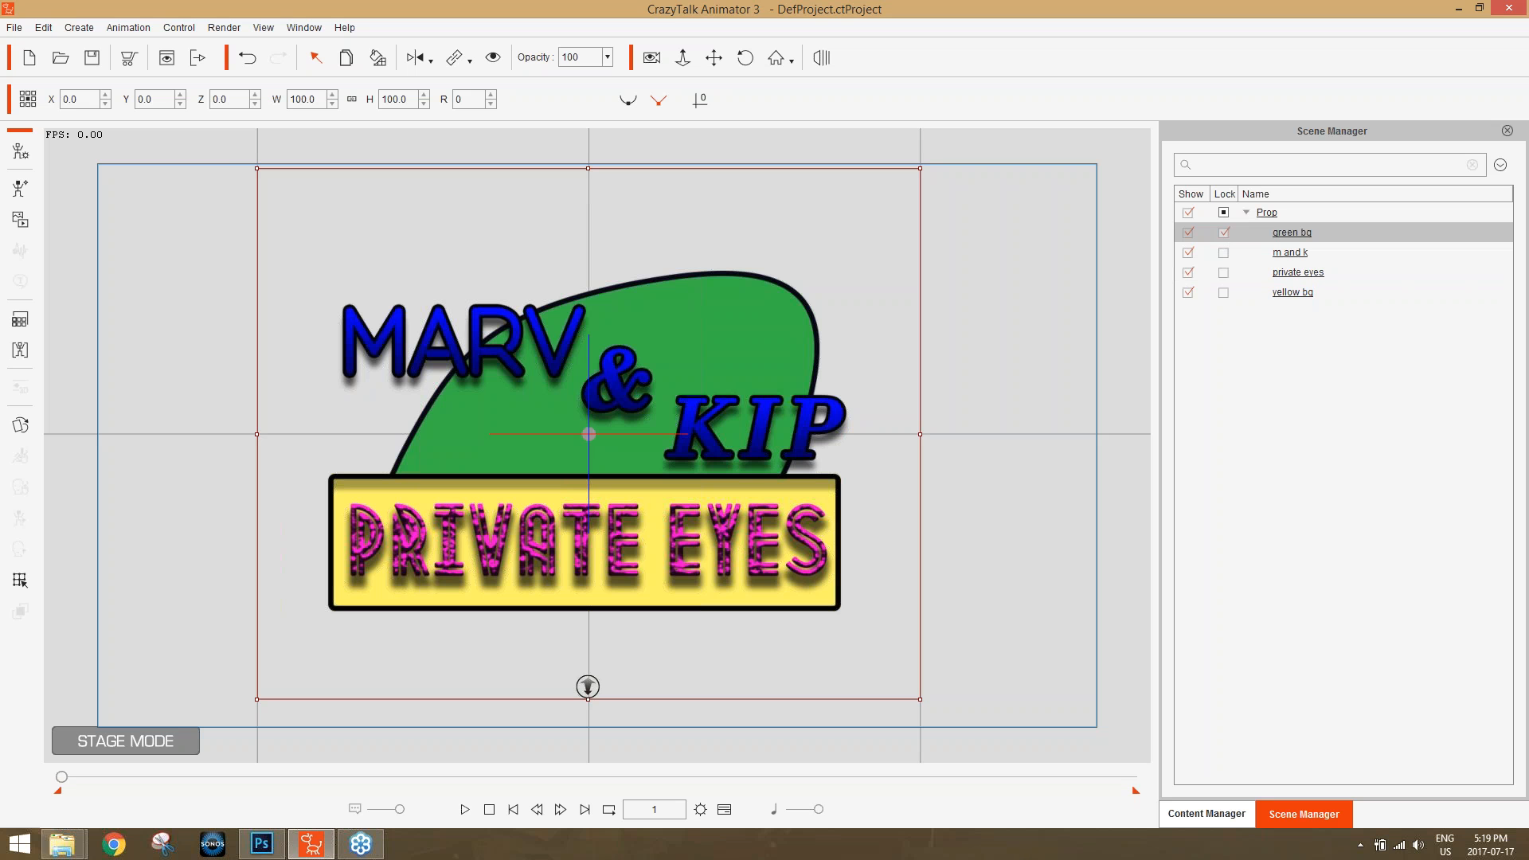
pyautogui.moveTo(188, 188); pyautogui.dragTo(1063, 709)
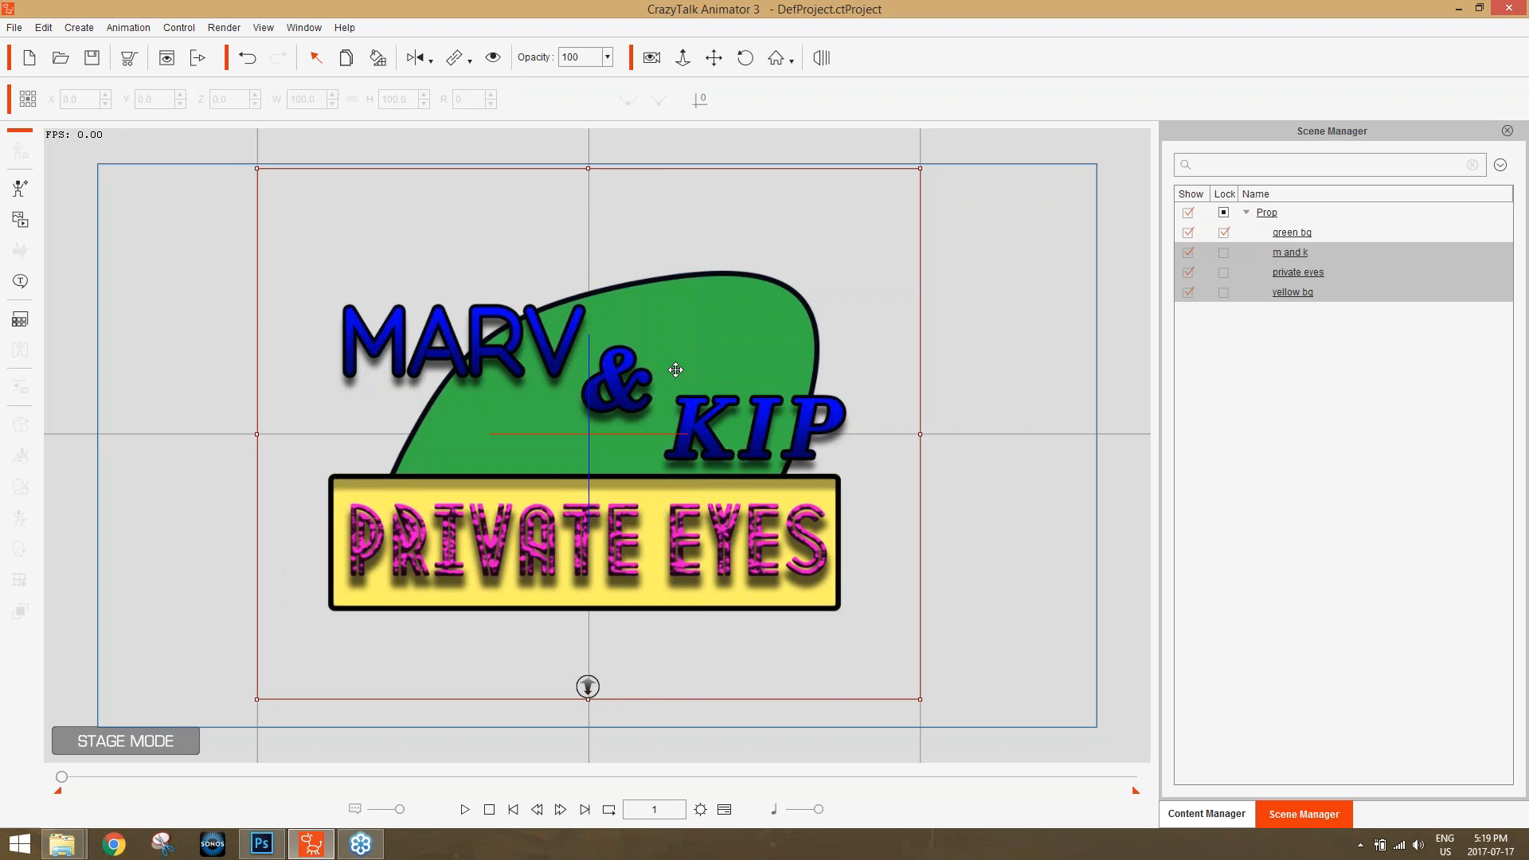
# Try moving the selected logo props together, undo the move, and unlock the "green bg" prop.
pyautogui.moveTo(675, 369); pyautogui.dragTo(708, 368)
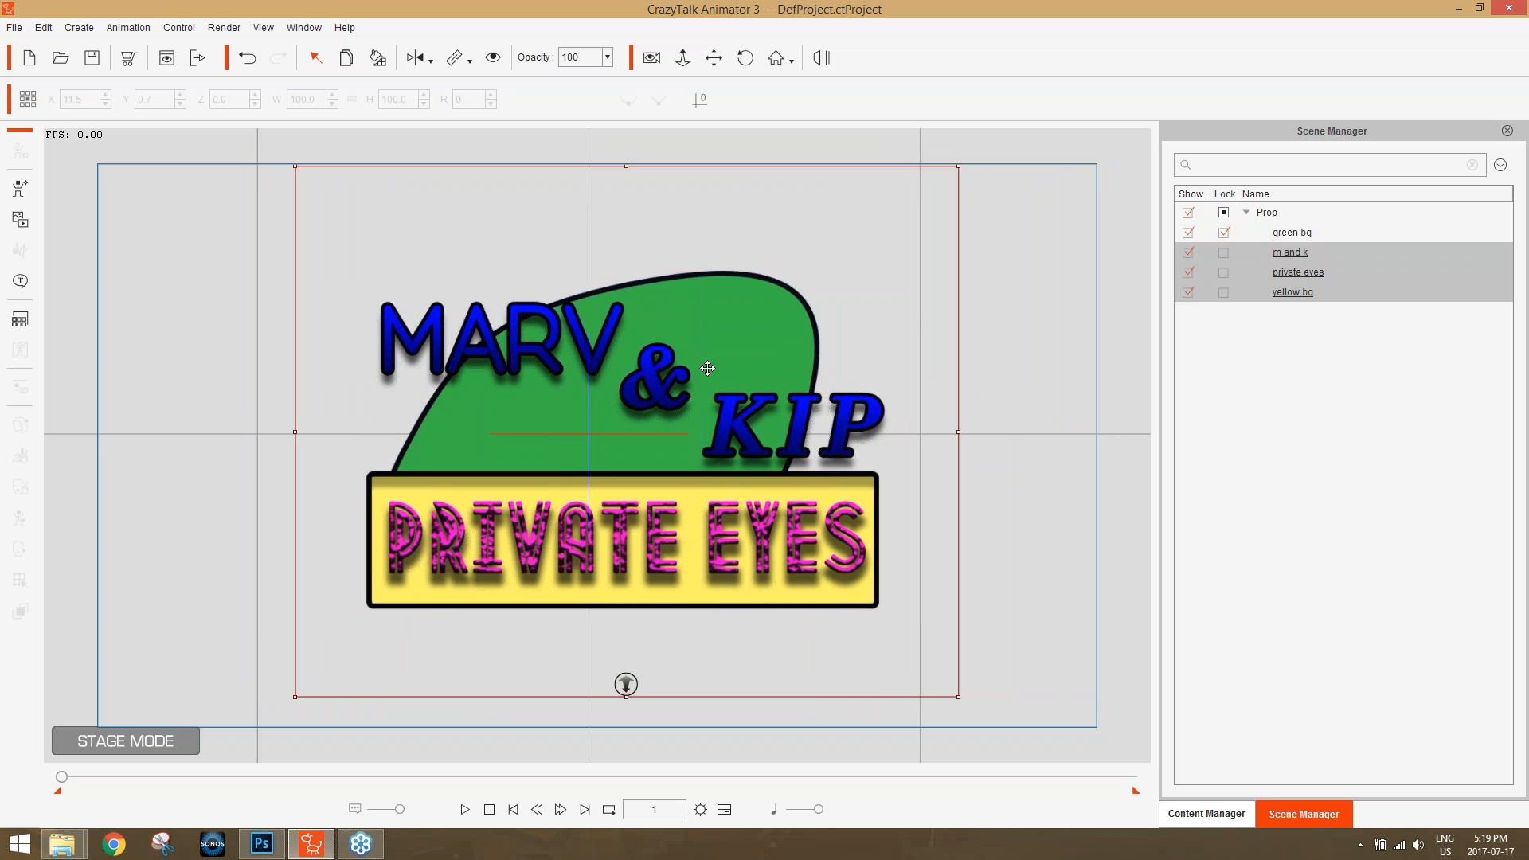
pyautogui.hotkey('ctrl', 'z')
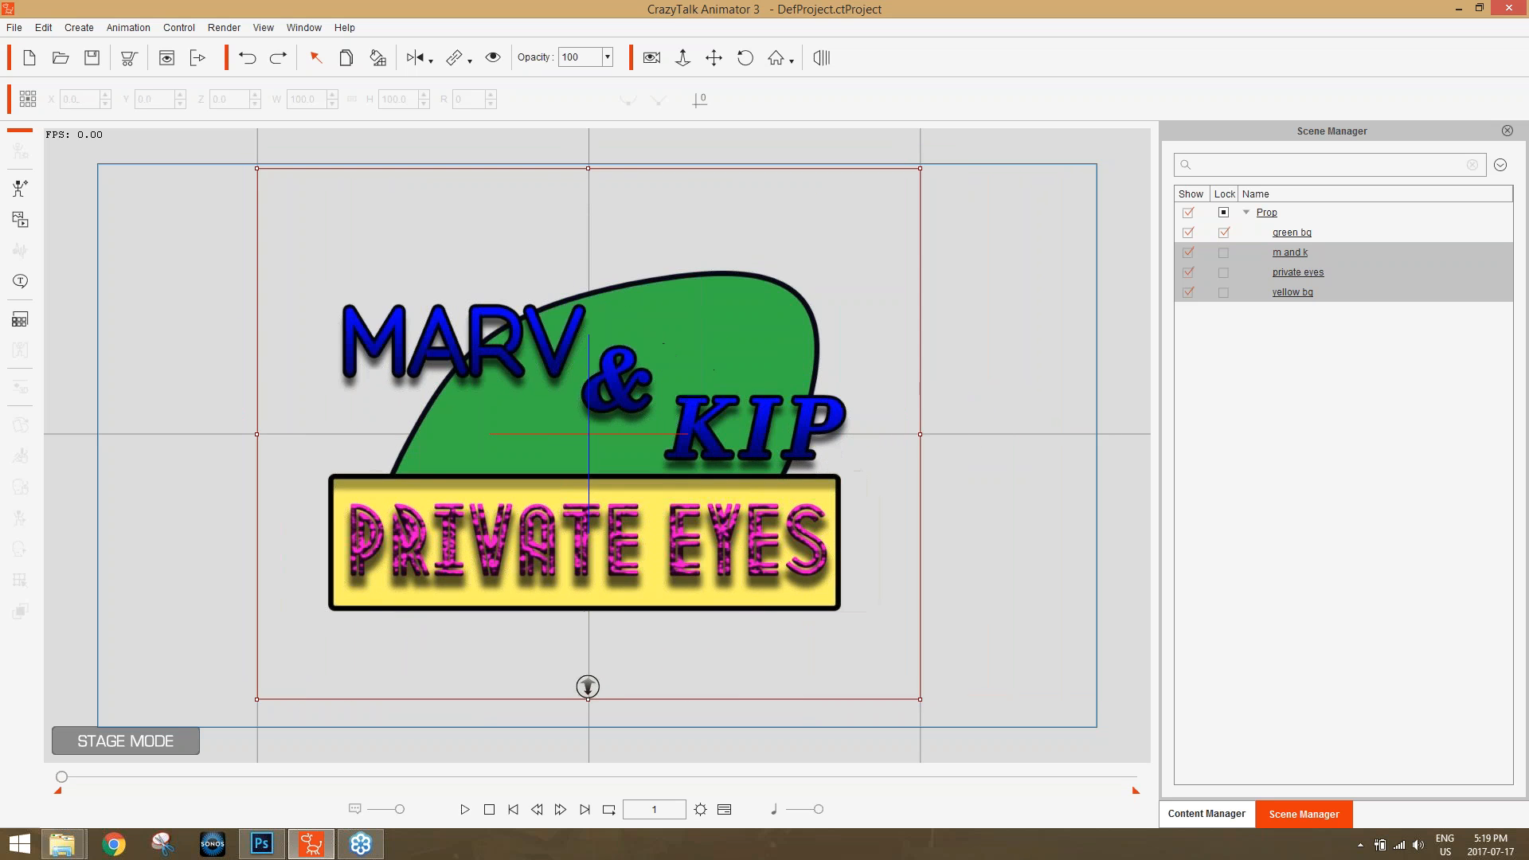
pyautogui.click(1225, 233)
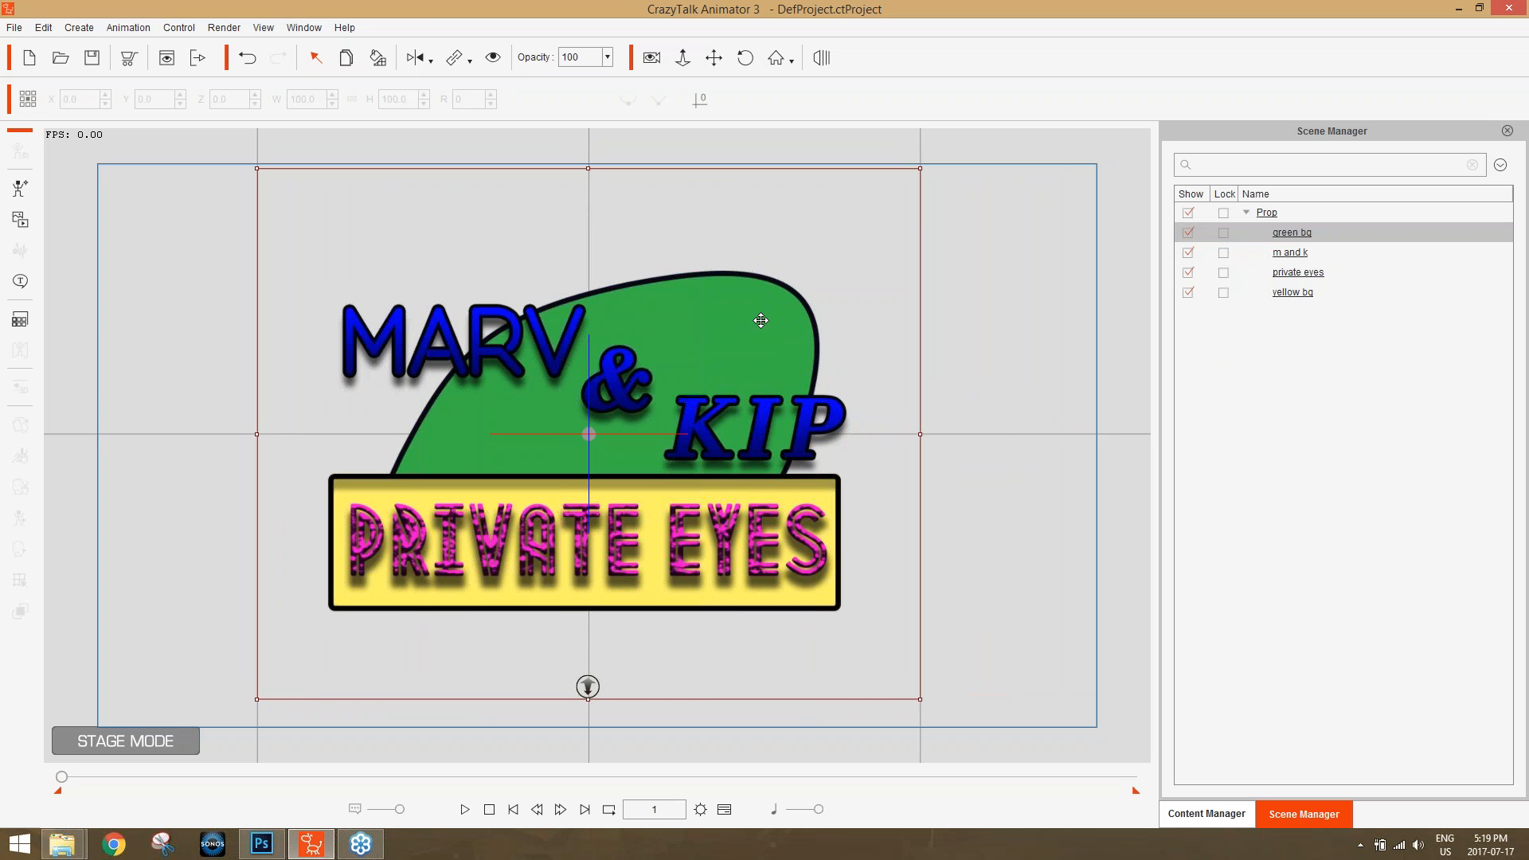
# Apply the Move_Bounce entrance template from Elastic Motion to the "green bg" prop at frame 1.
pyautogui.click(1224, 810)
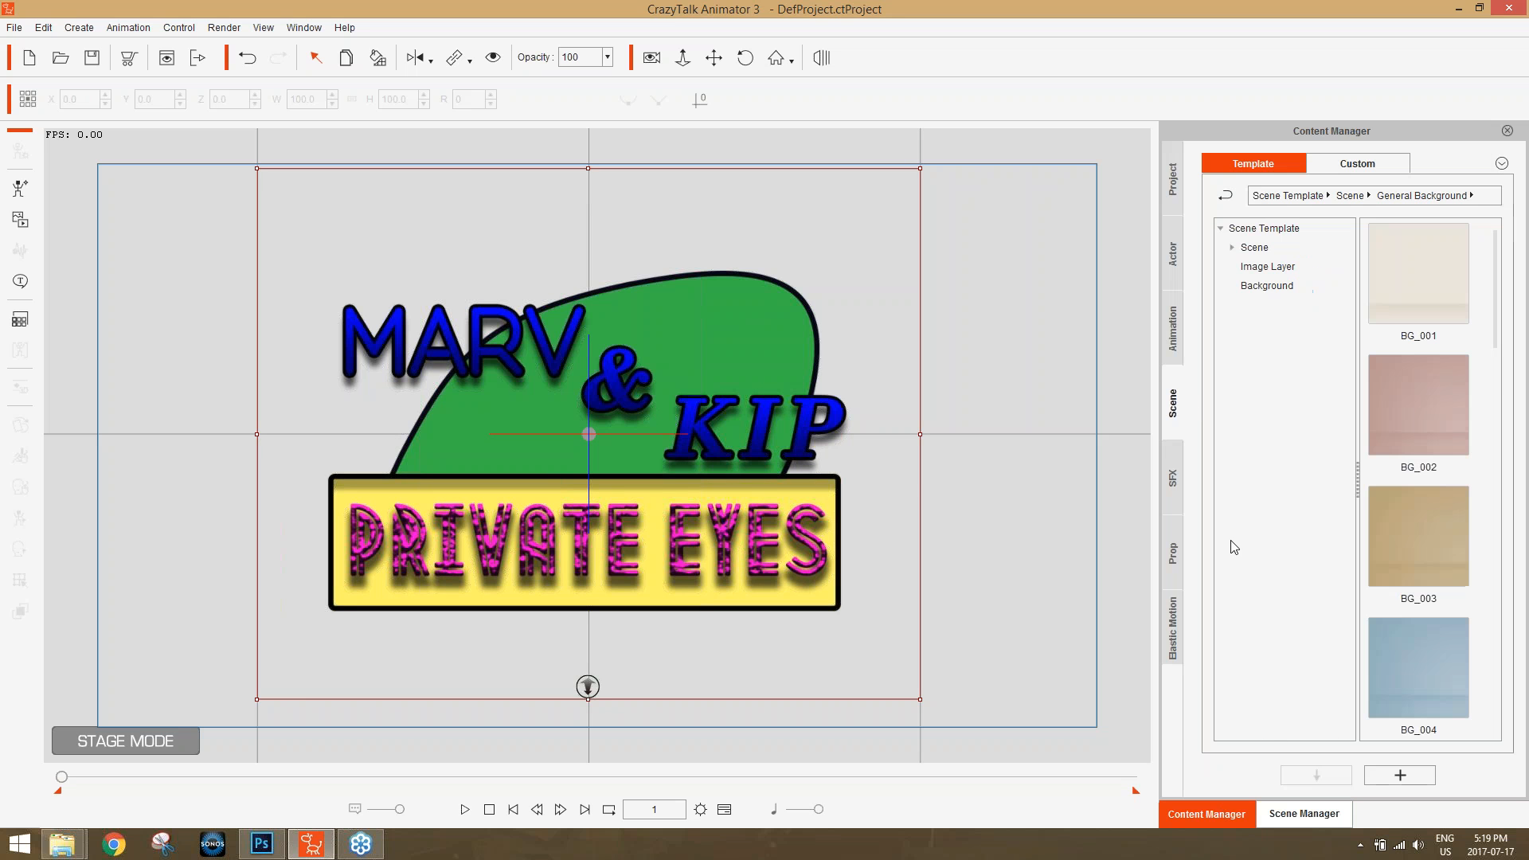
pyautogui.click(1177, 623)
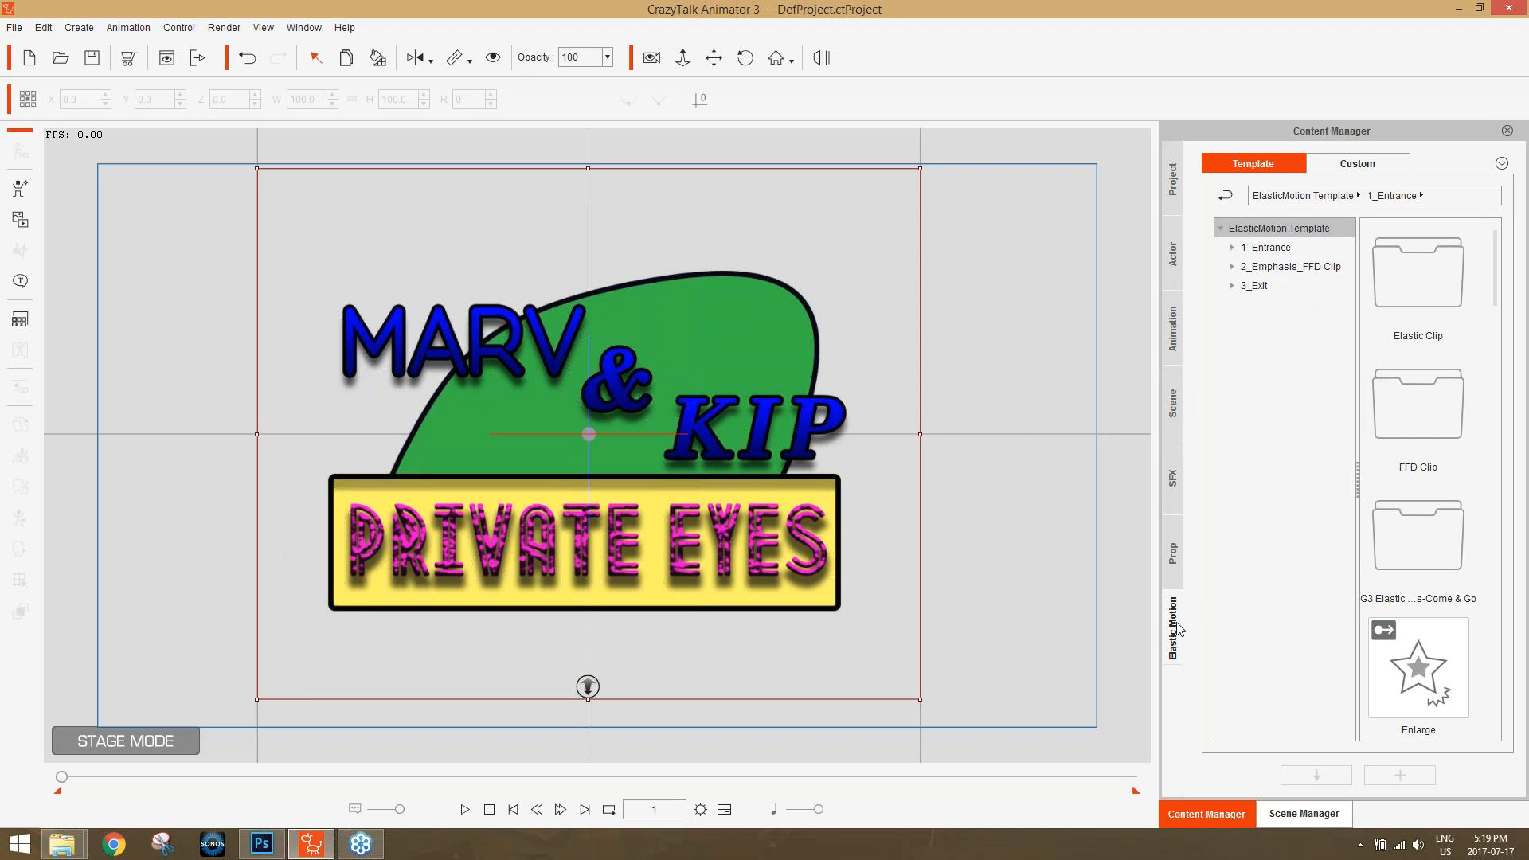
pyautogui.click(1272, 248)
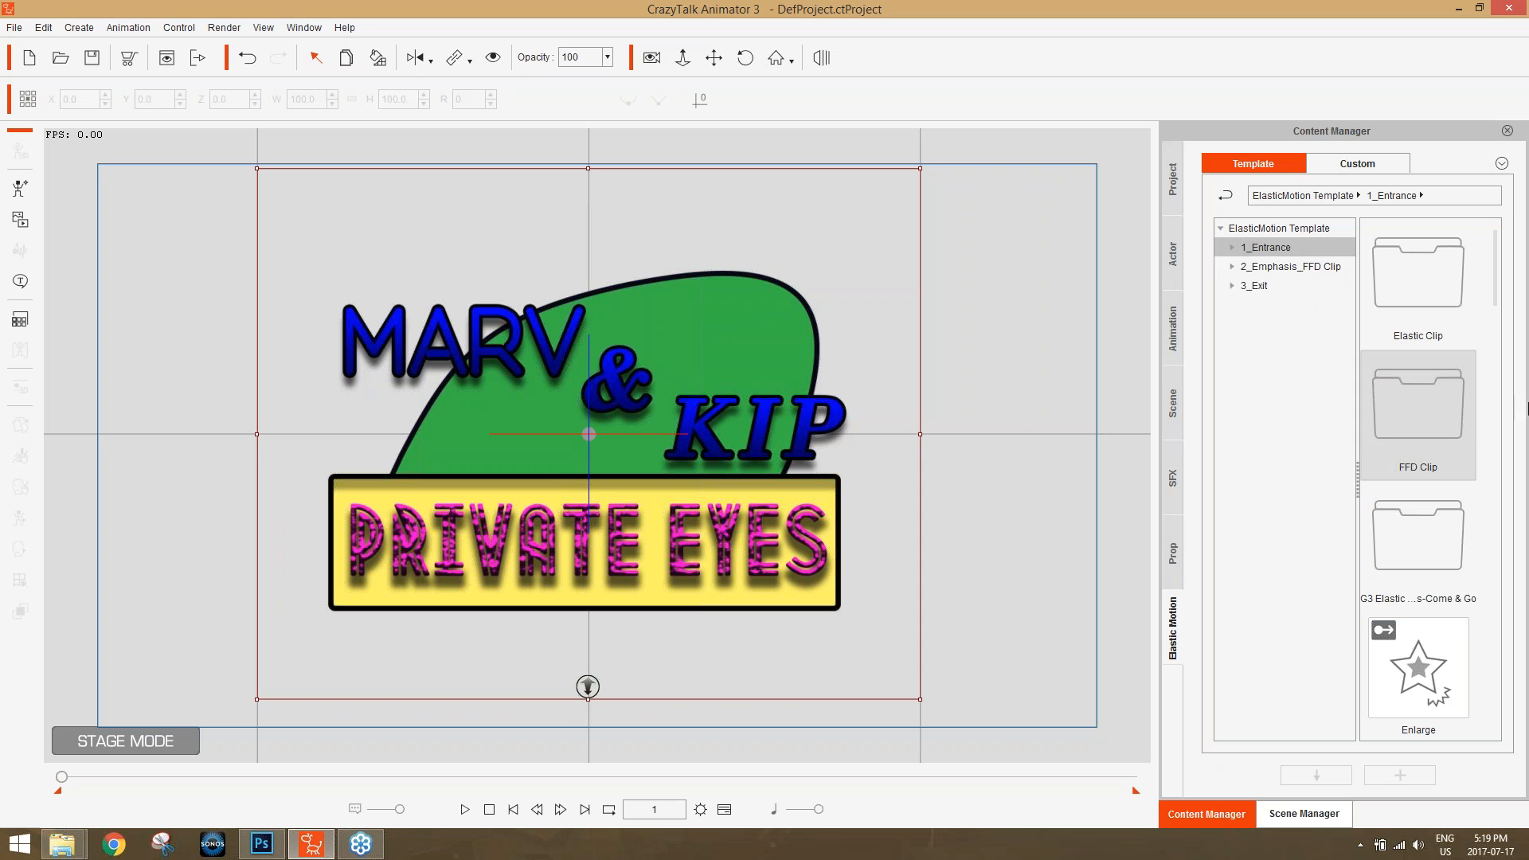
pyautogui.click(1306, 809)
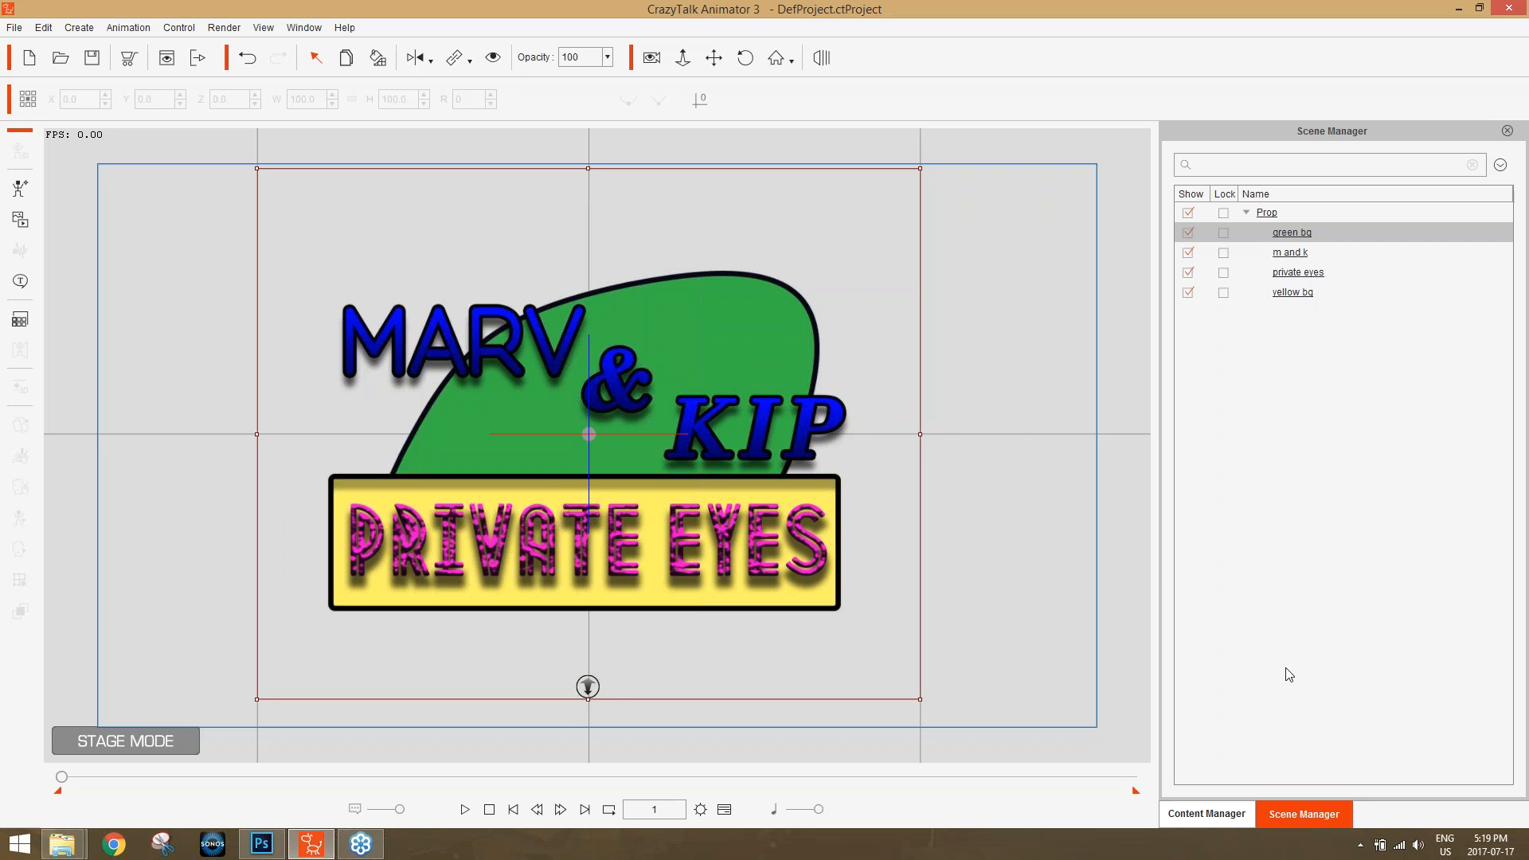
pyautogui.click(1227, 807)
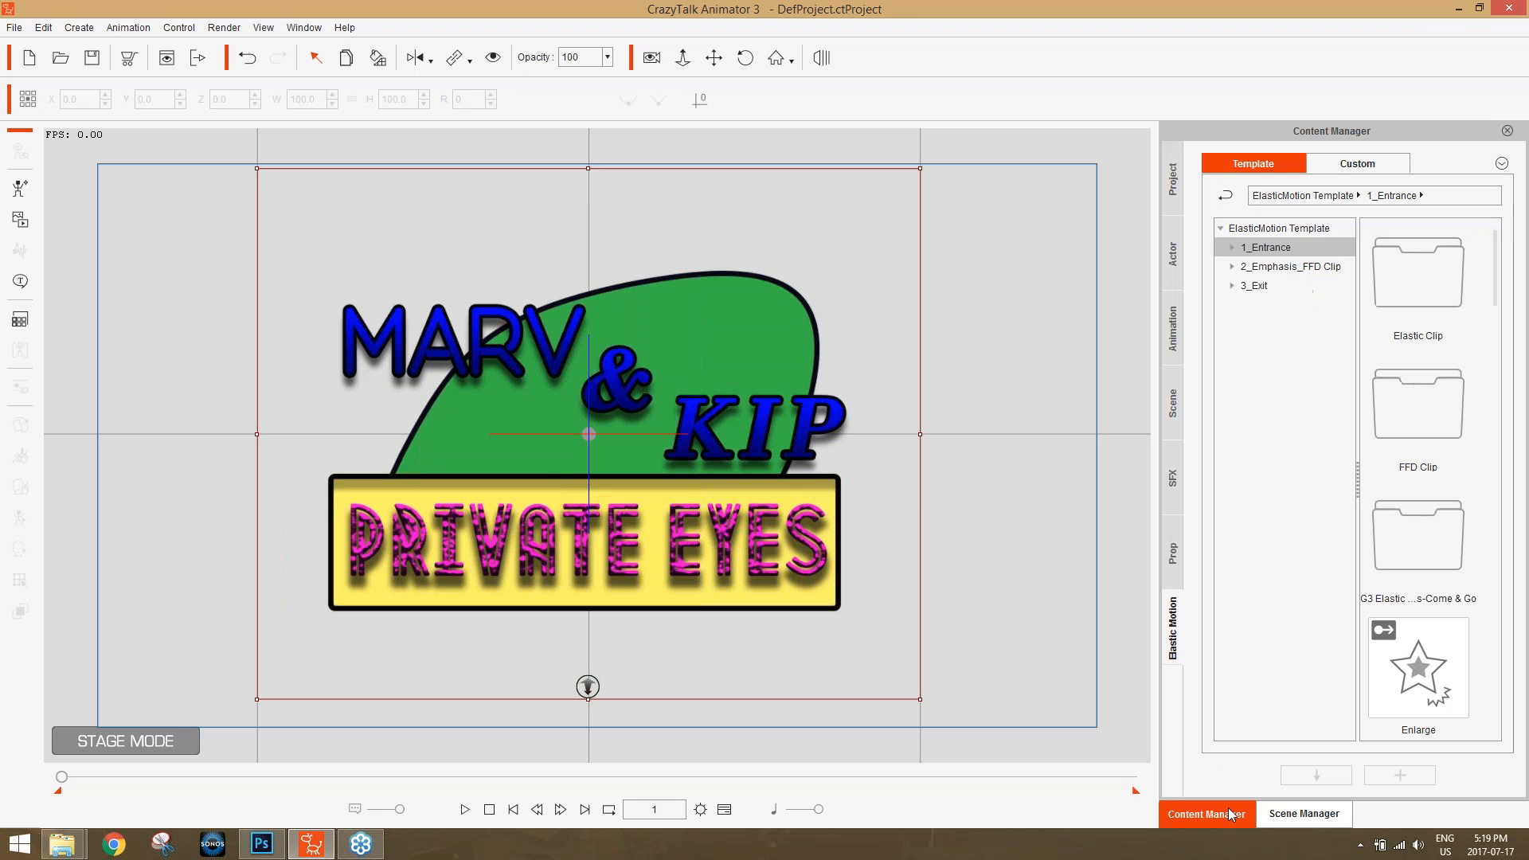
pyautogui.moveTo(1497, 287); pyautogui.dragTo(1512, 425)
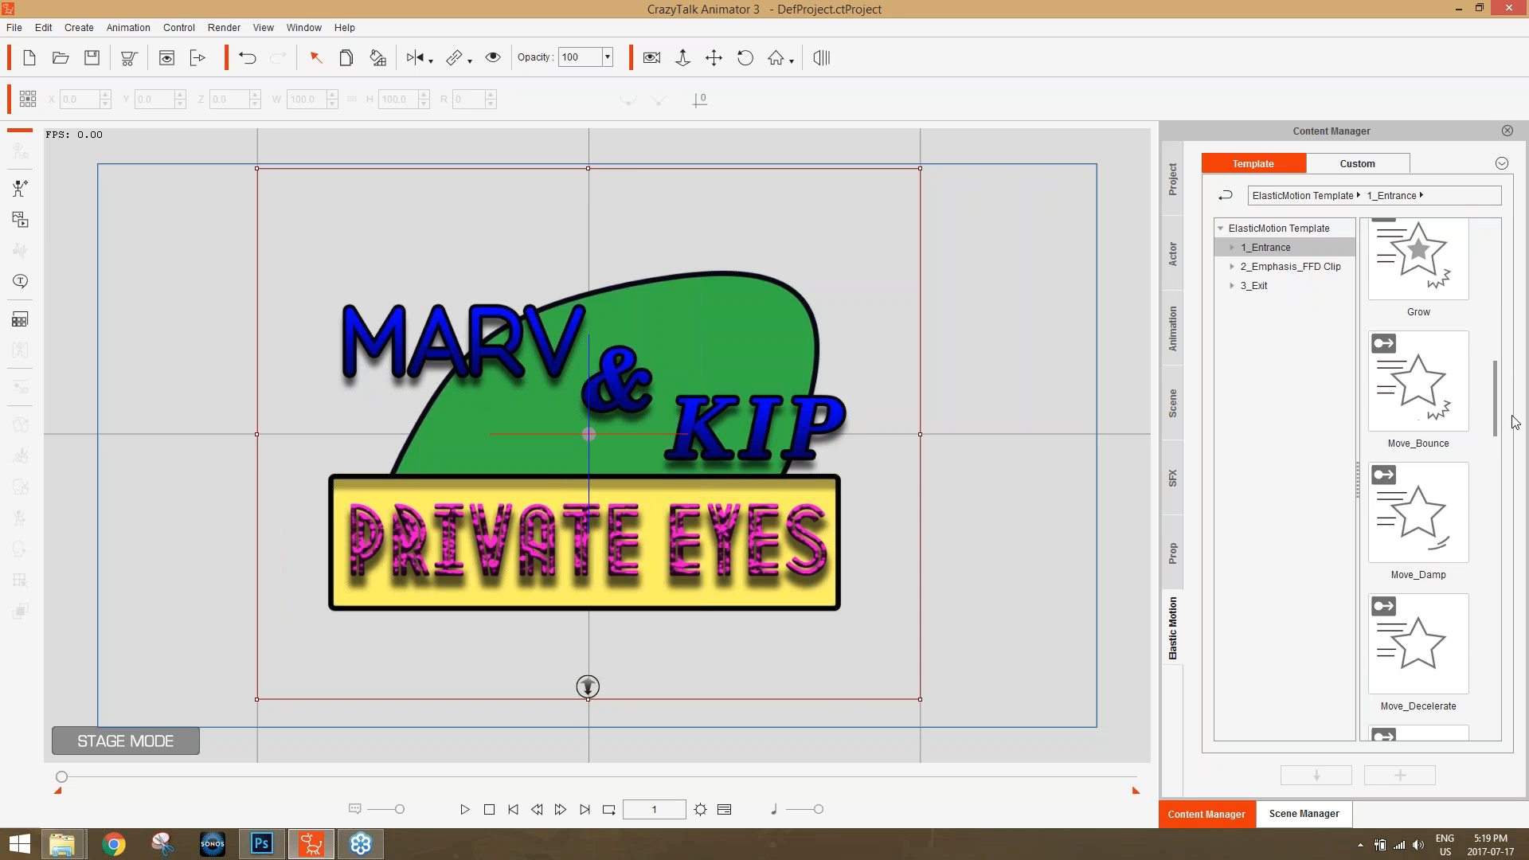
pyautogui.doubleClick(1434, 406)
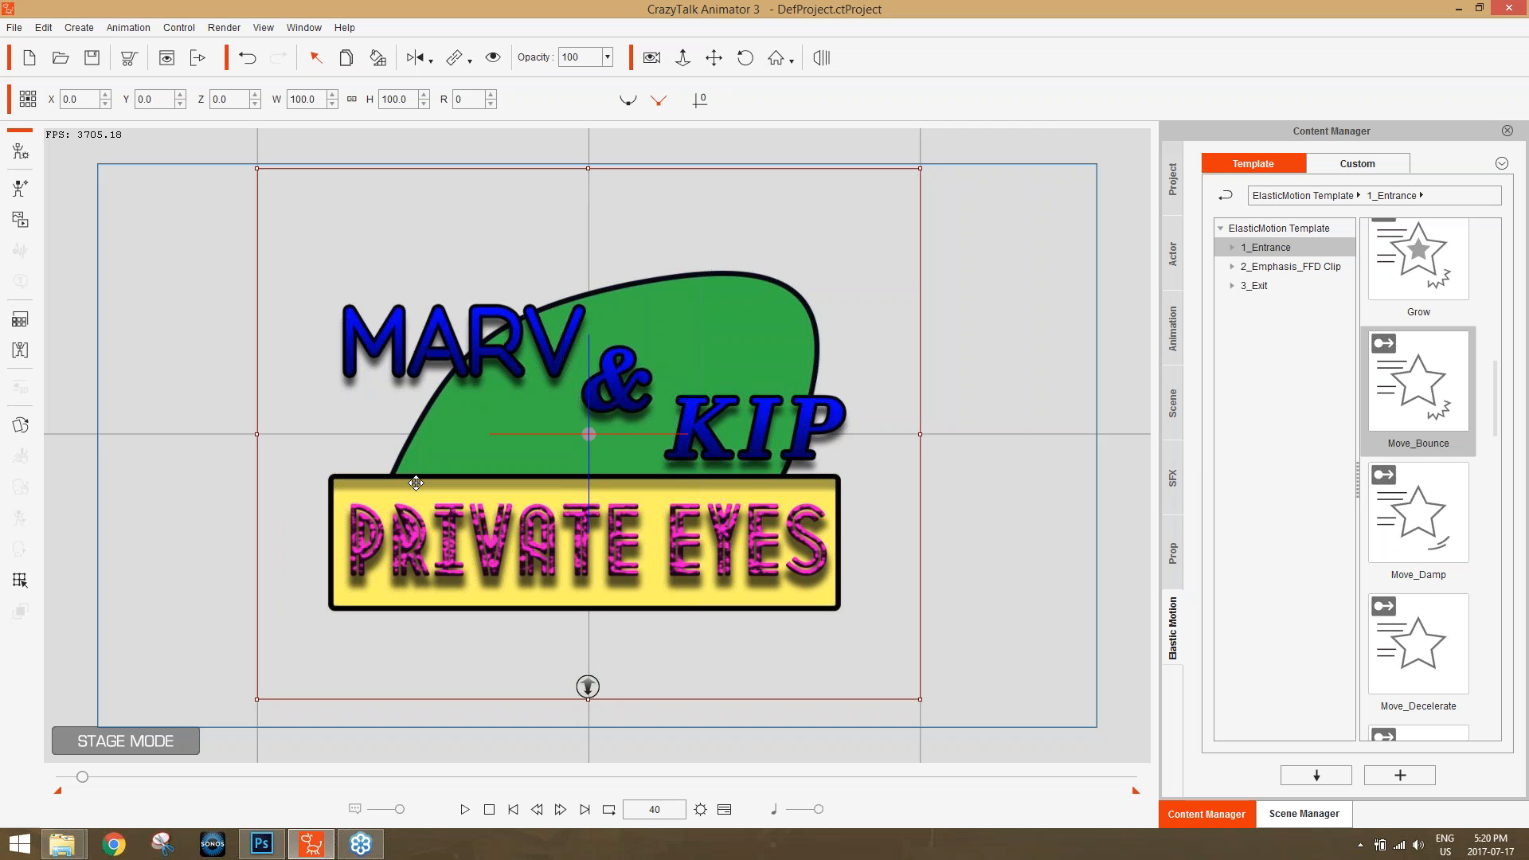
# Open the timeline, view the tracks of different logo props, and show the Motion track of "green bg".
pyautogui.press('F3')
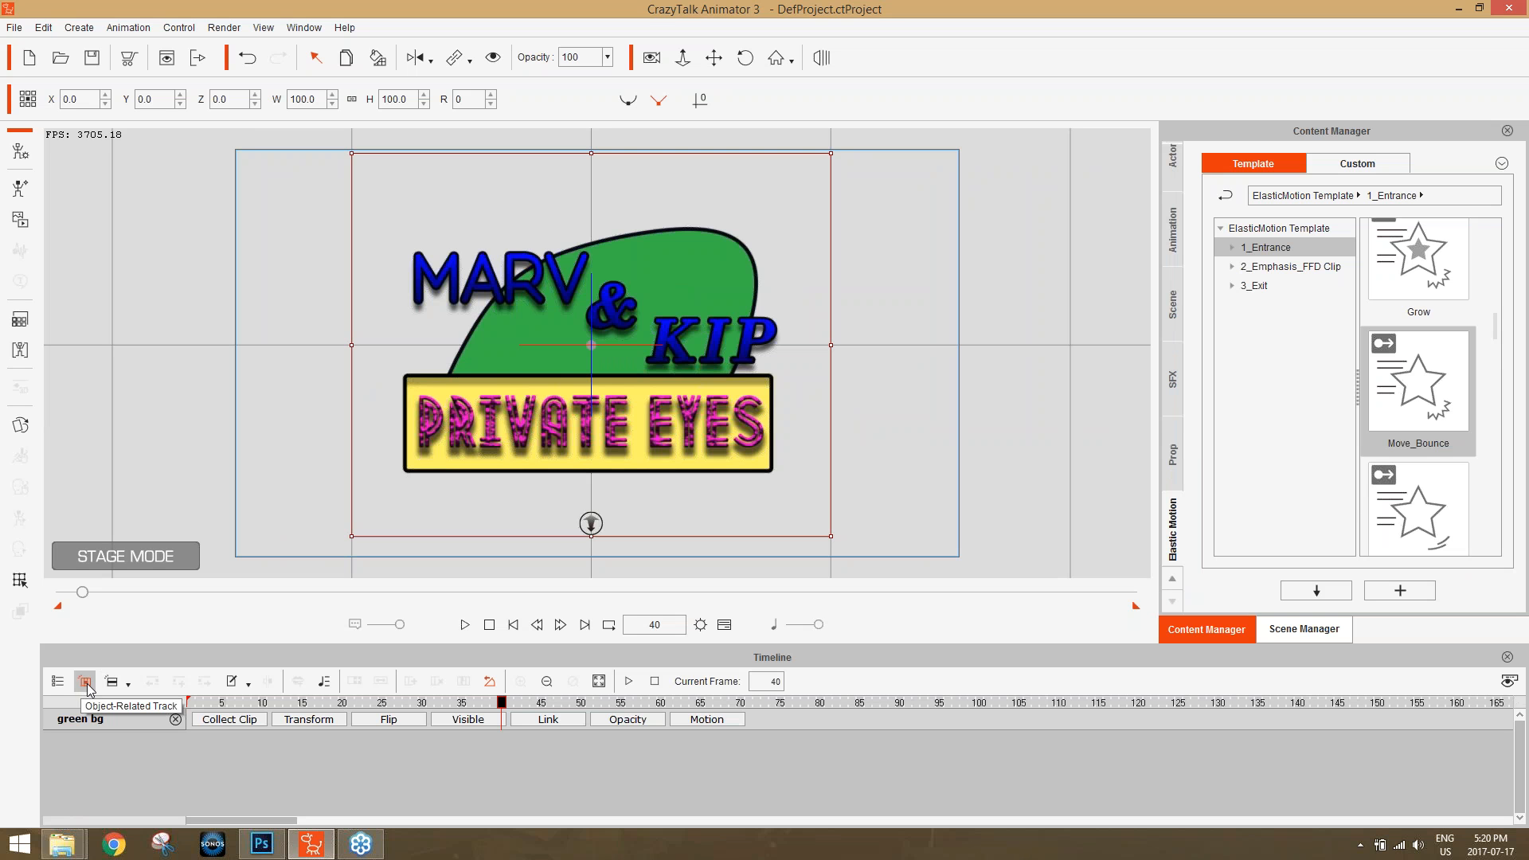
pyautogui.click(580, 415)
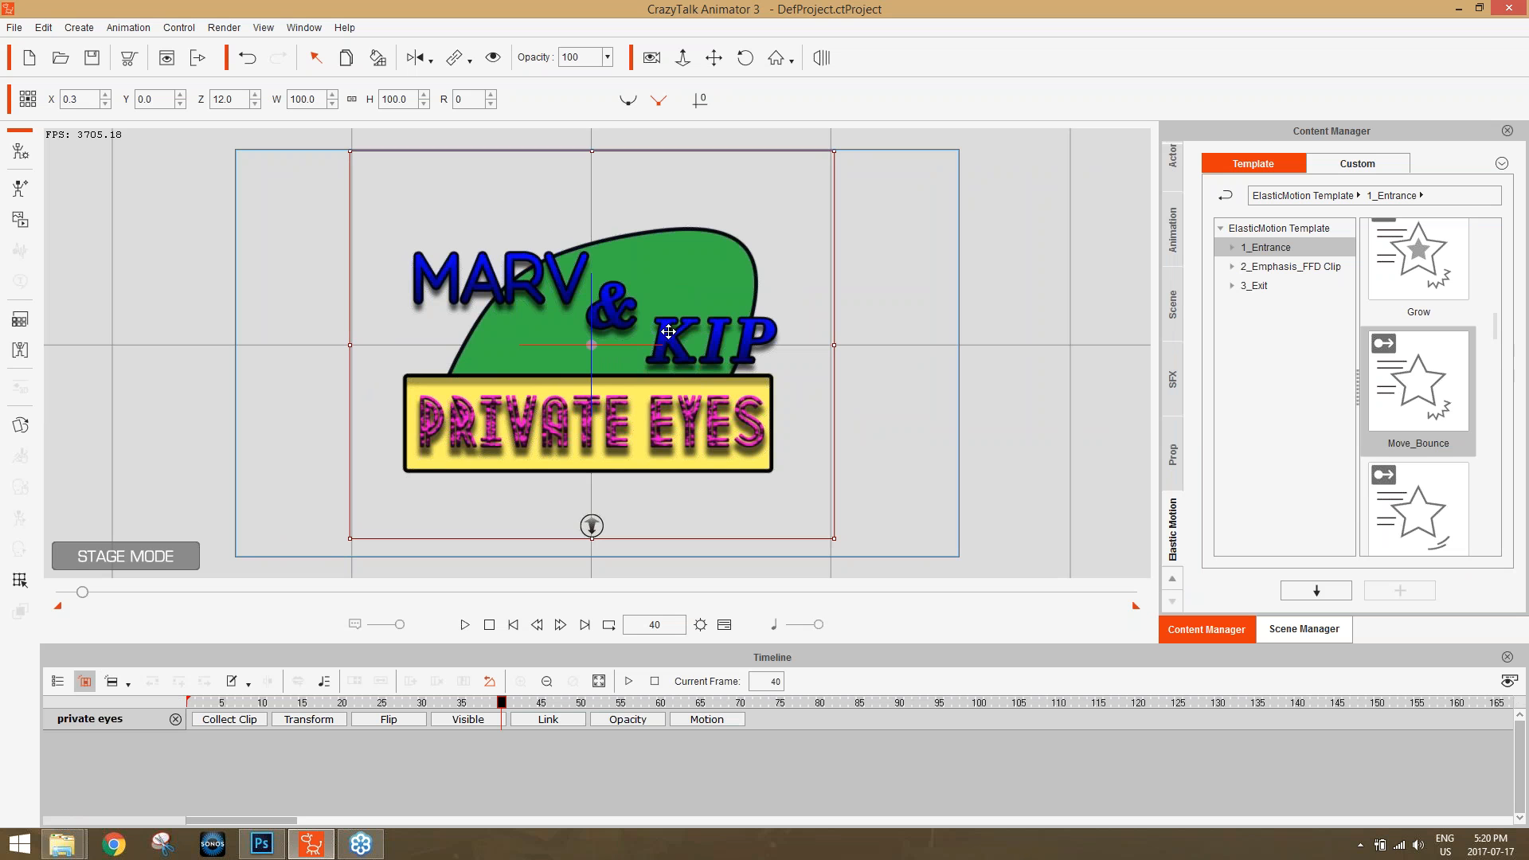
pyautogui.click(583, 290)
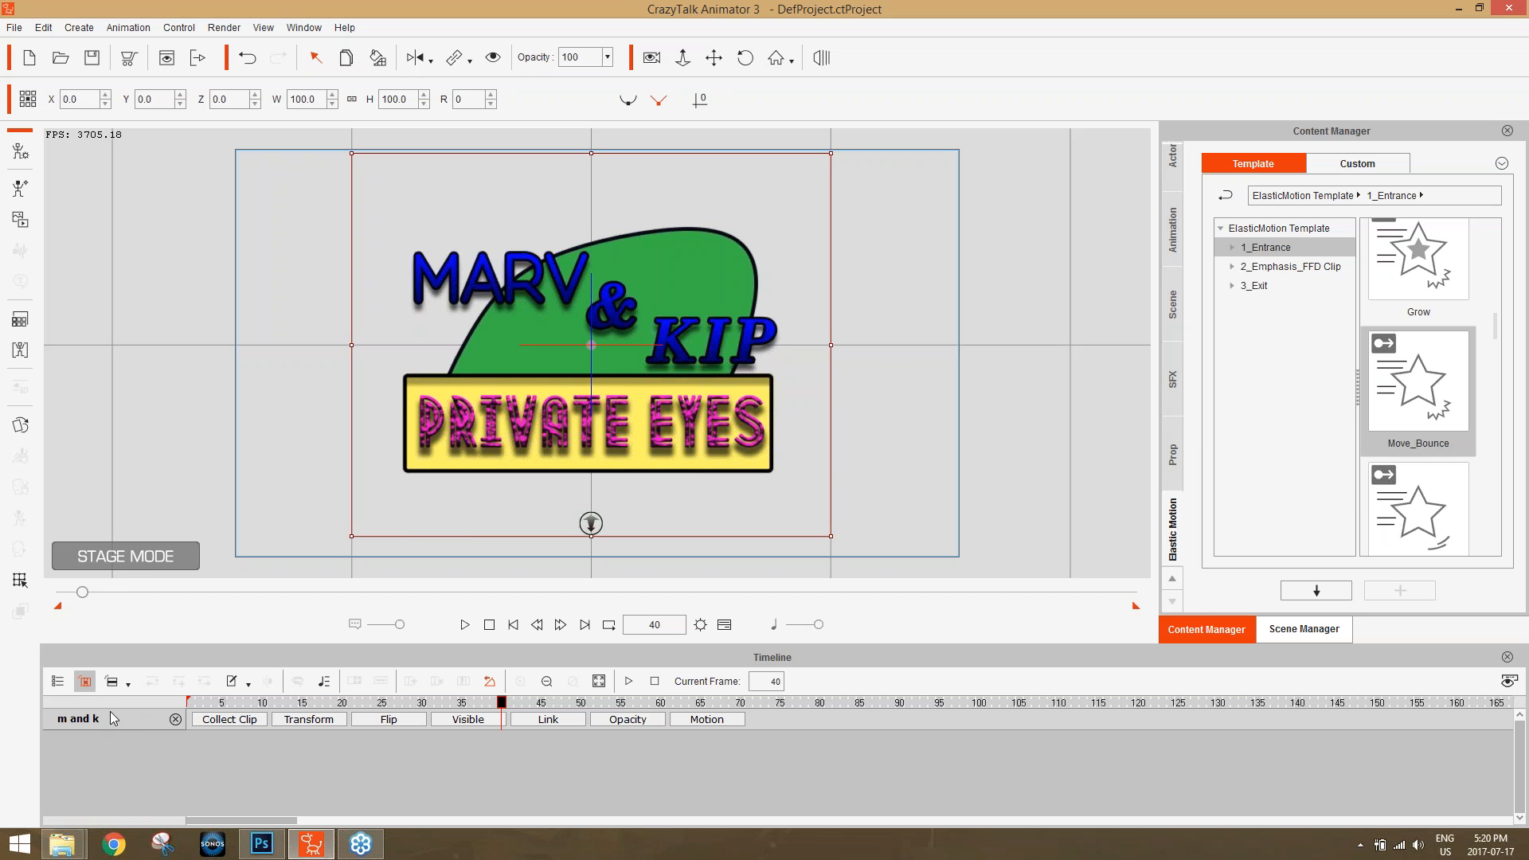
pyautogui.click(481, 437)
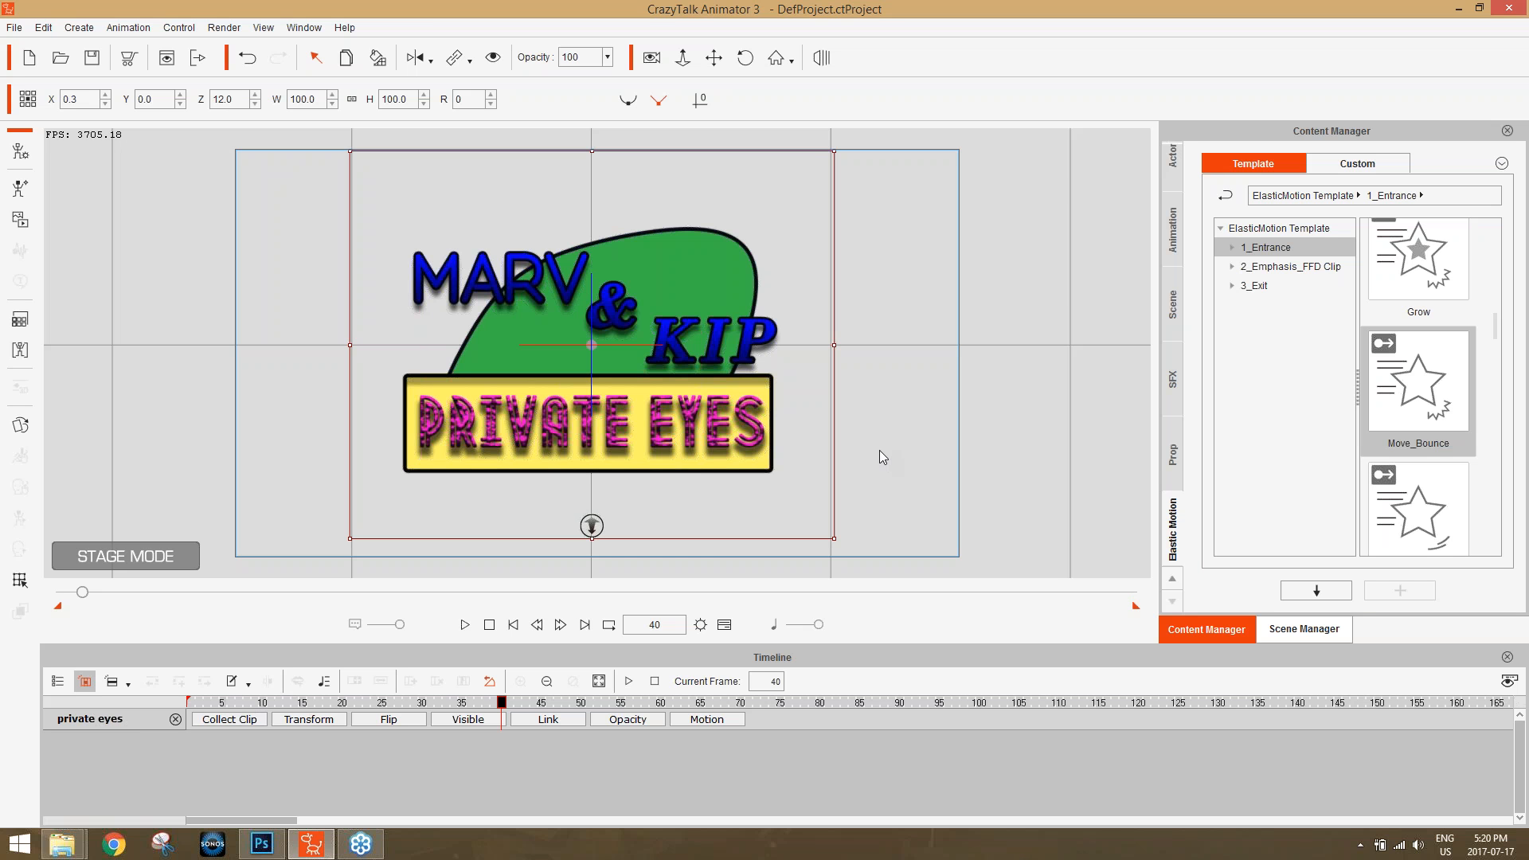
pyautogui.click(1306, 628)
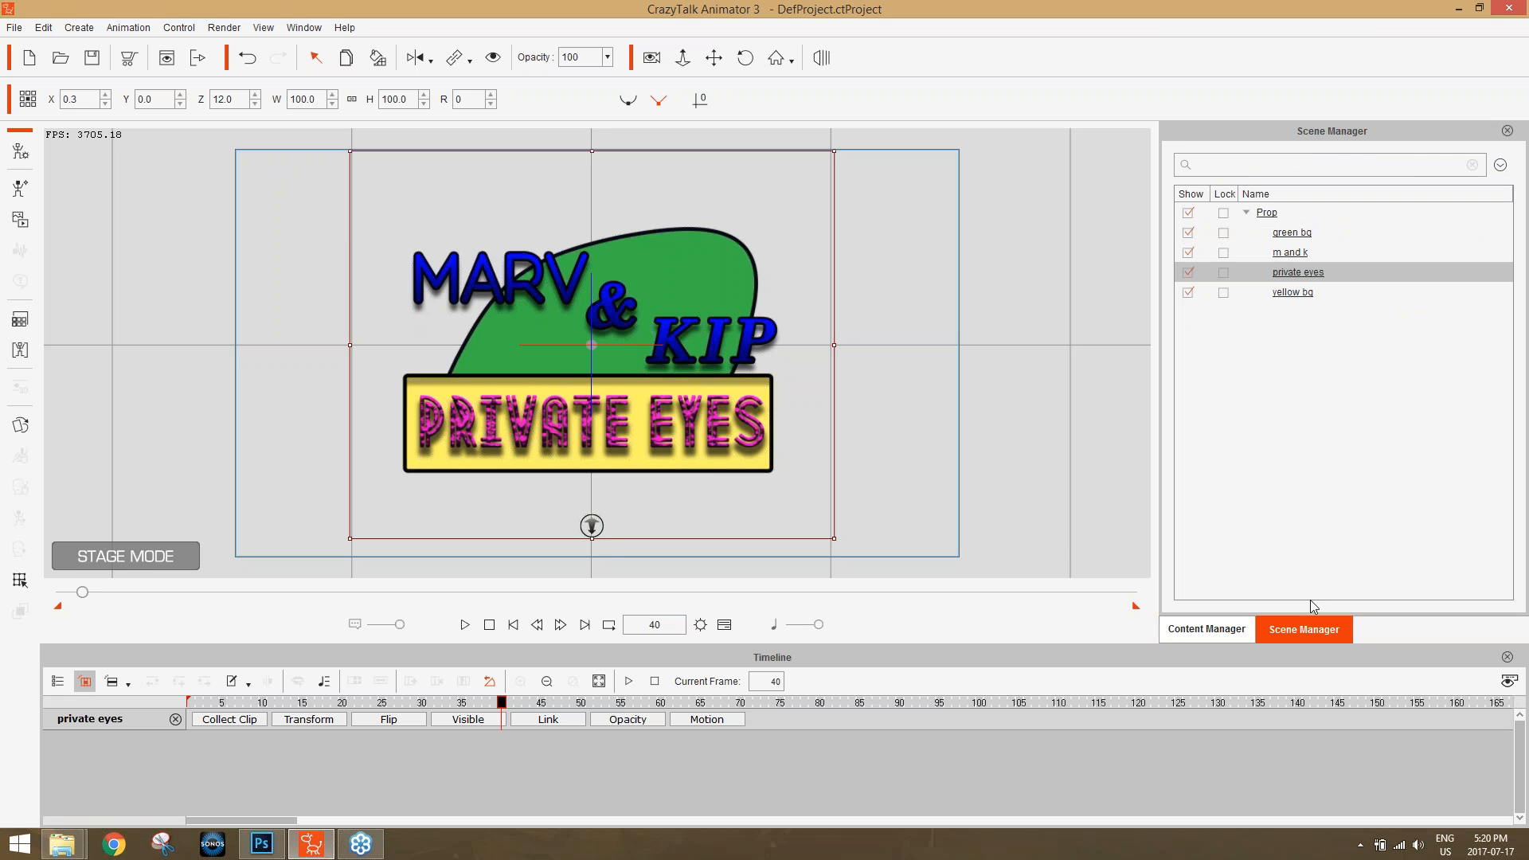
pyautogui.click(1293, 234)
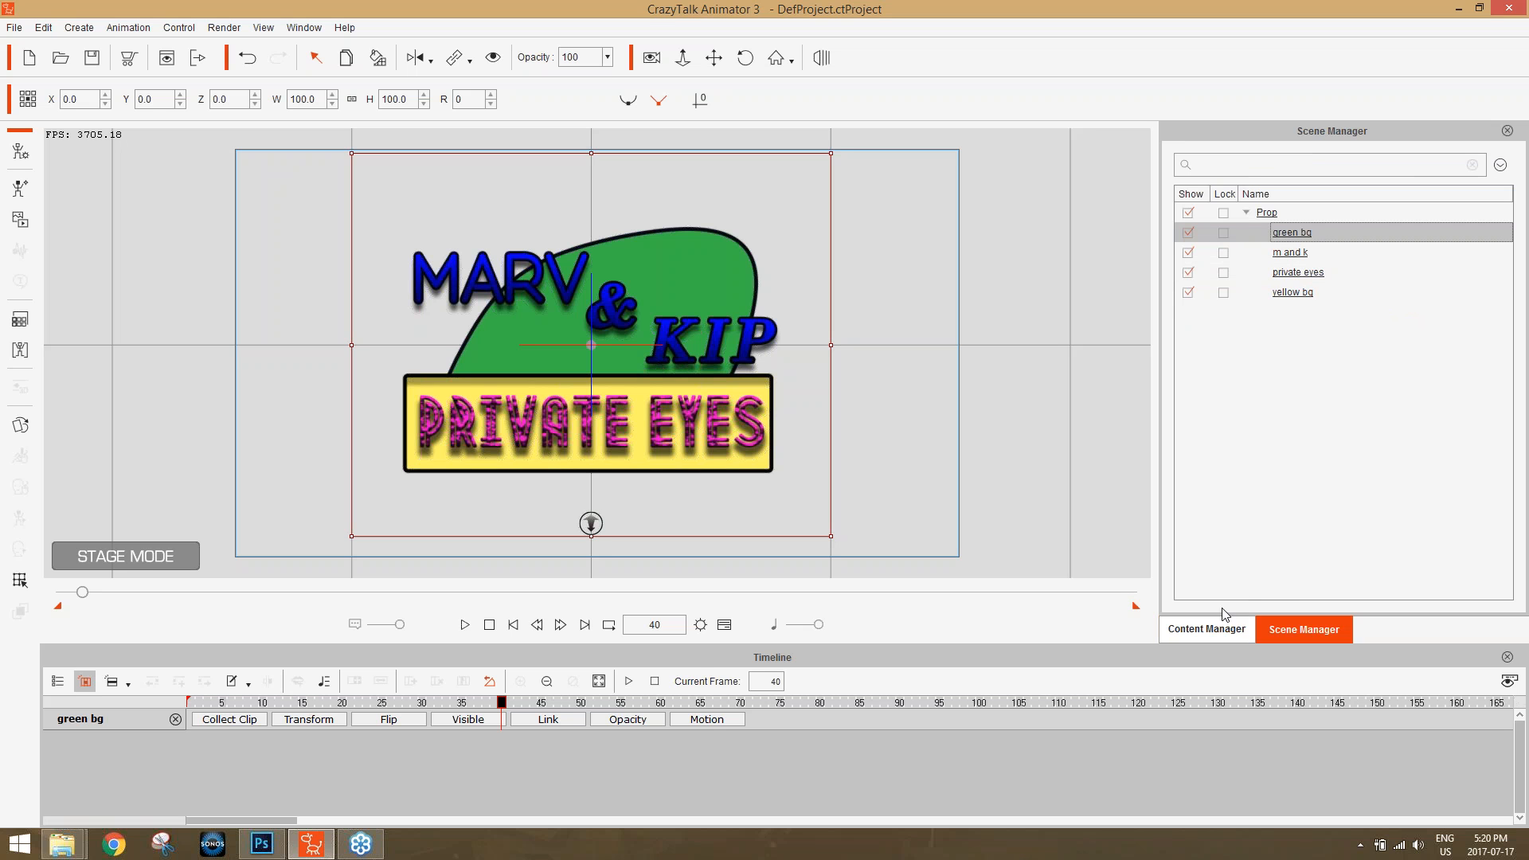
pyautogui.click(704, 719)
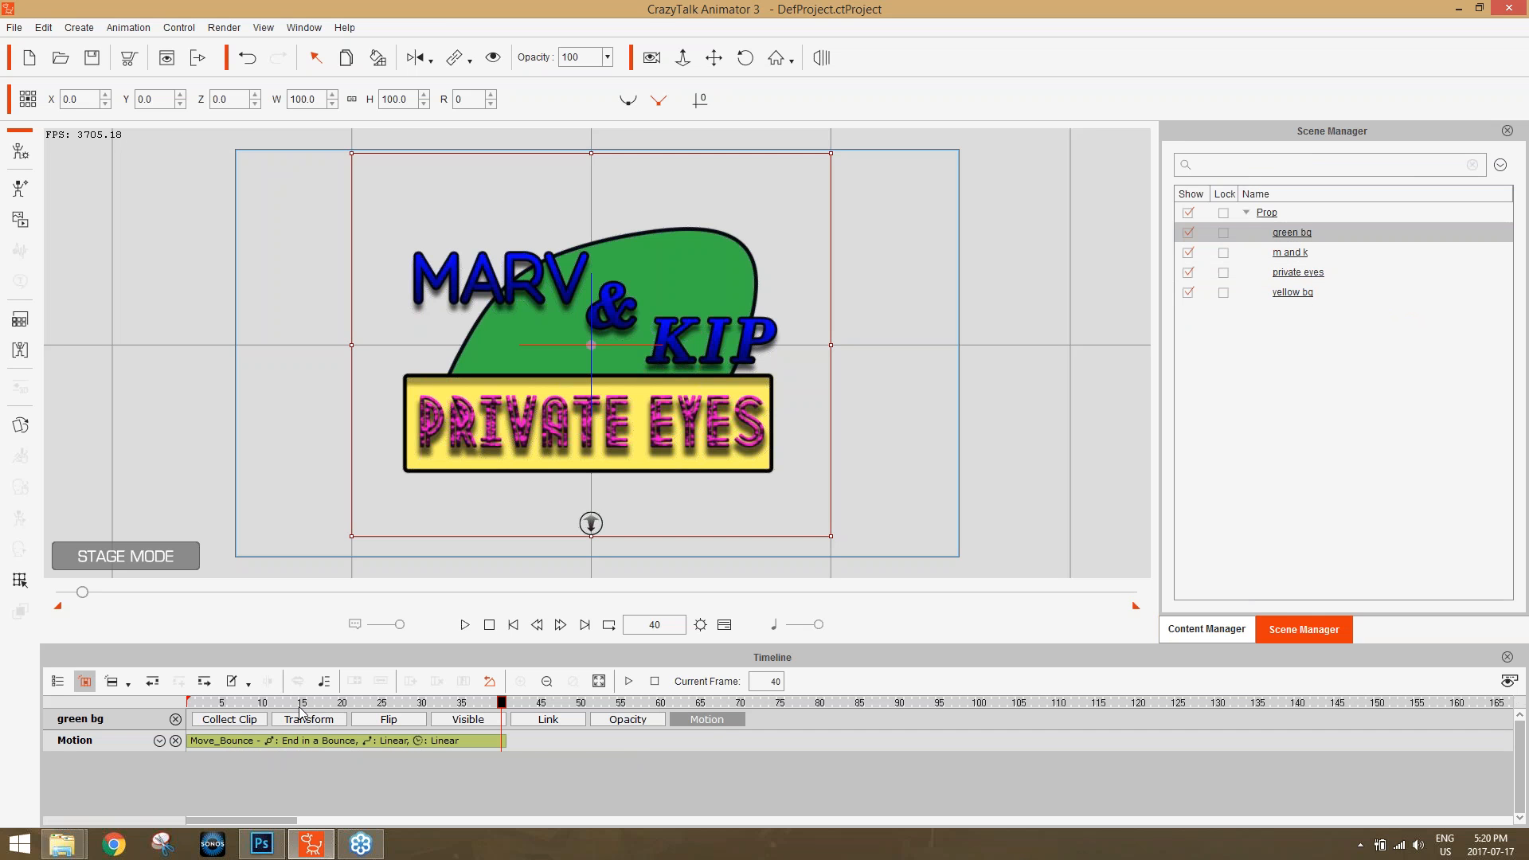
# Scrub through the Move_Bounce clip of "green bg" to review its entrance, and return to frame 1.
pyautogui.click(205, 704)
pyautogui.moveTo(206, 704); pyautogui.dragTo(336, 716)
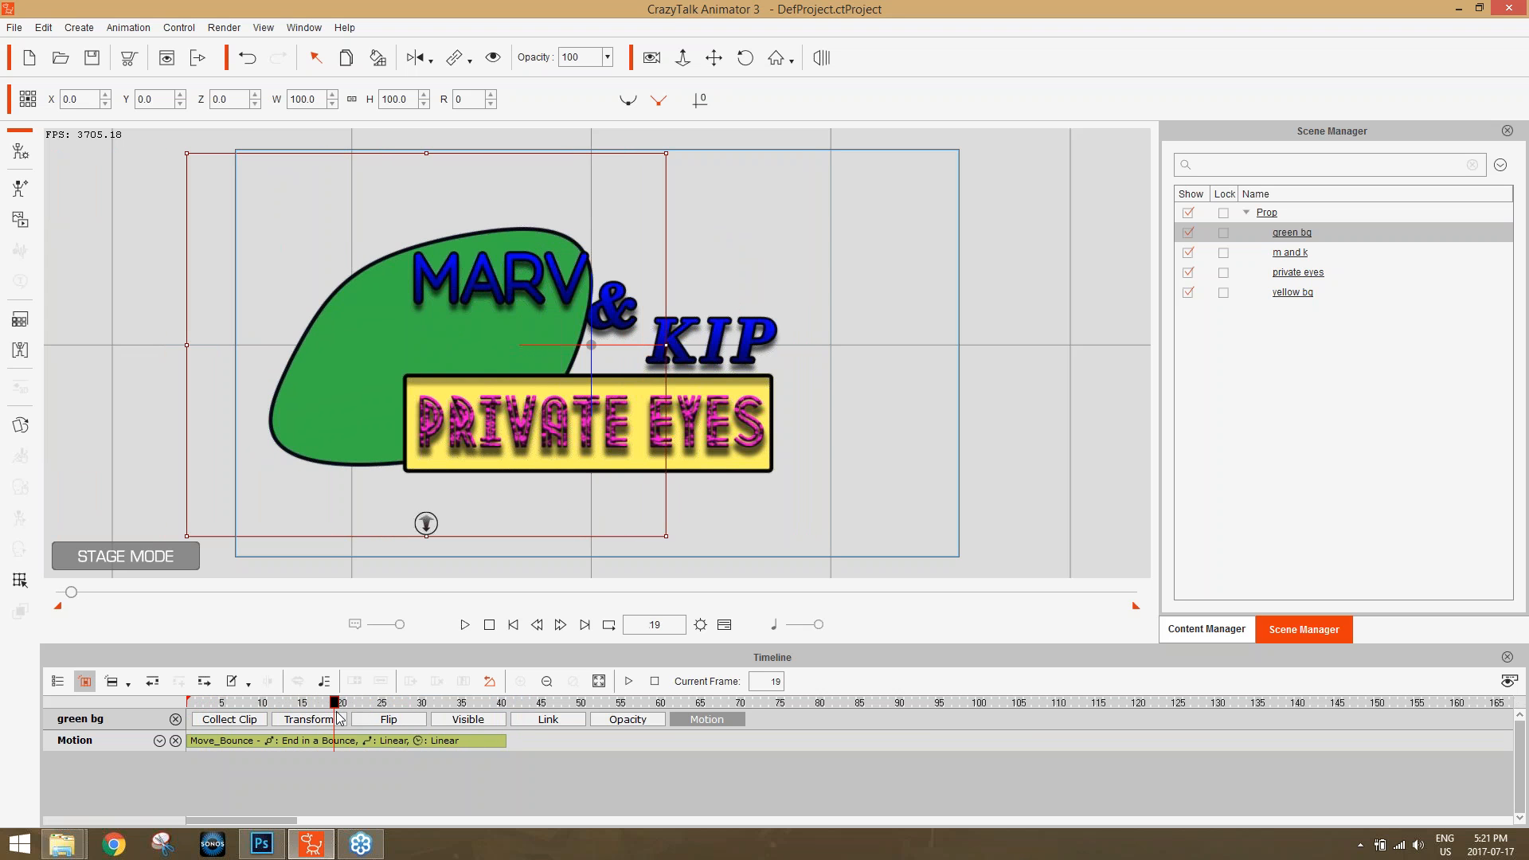
pyautogui.click(370, 744)
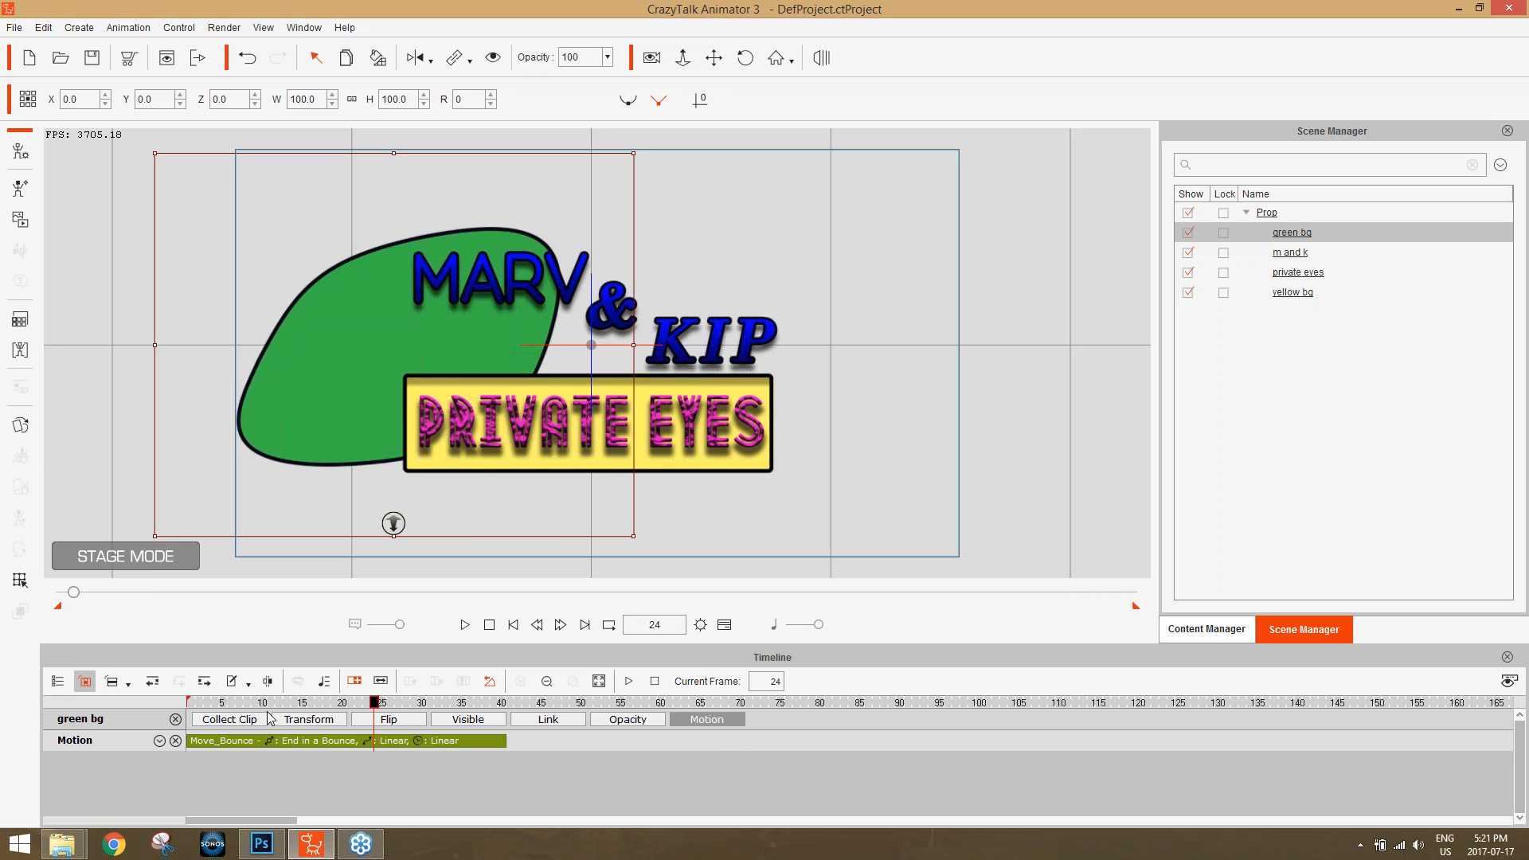
pyautogui.moveTo(271, 707); pyautogui.dragTo(188, 705)
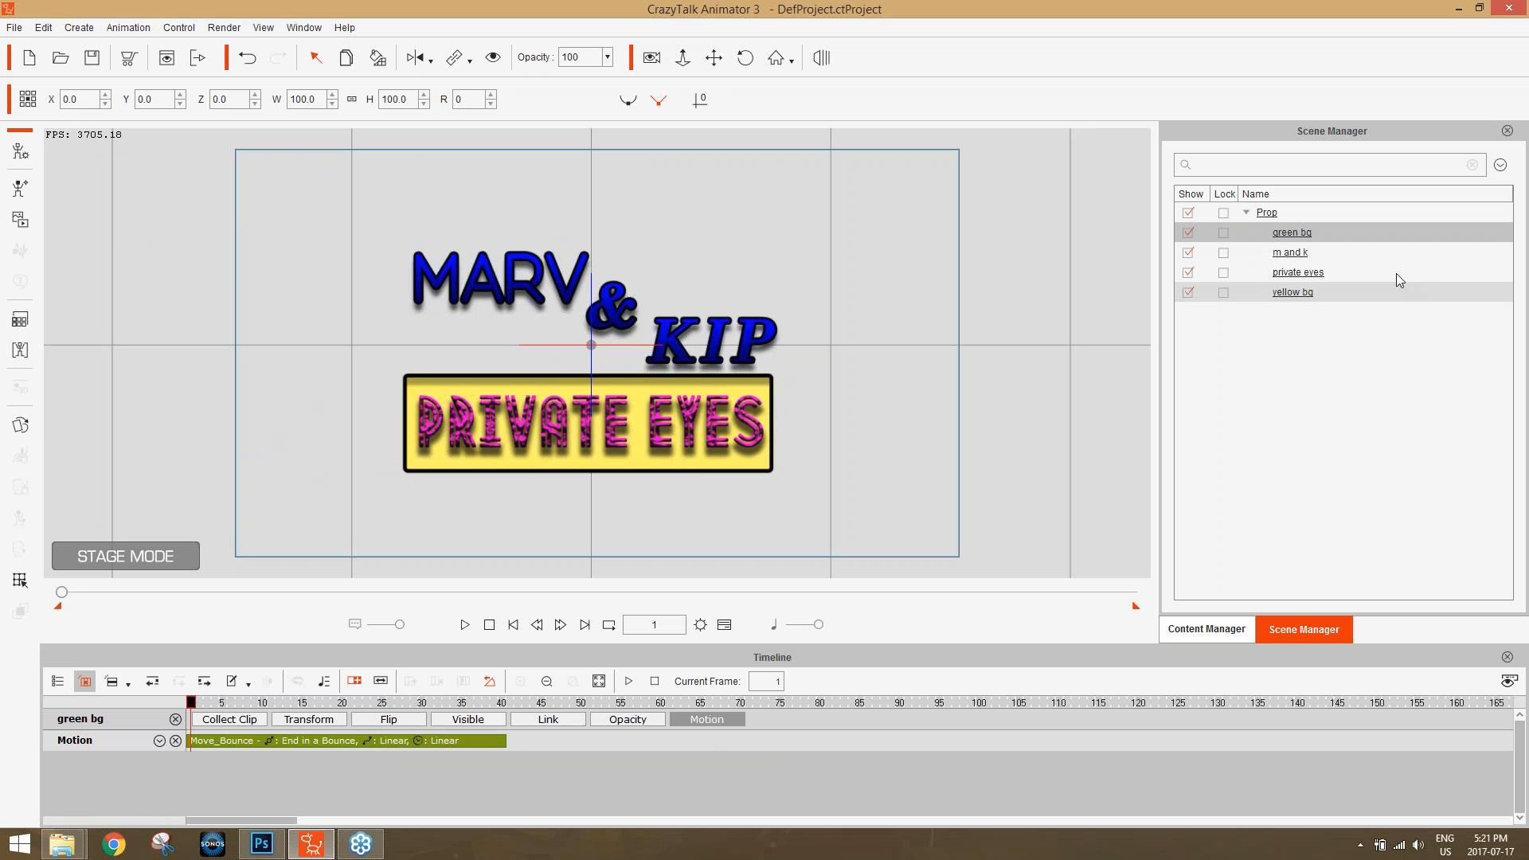
# Apply the Move_Damp entrance motion to the "yellow bg" prop at frame 8 and show its Motion track.
pyautogui.click(1300, 293)
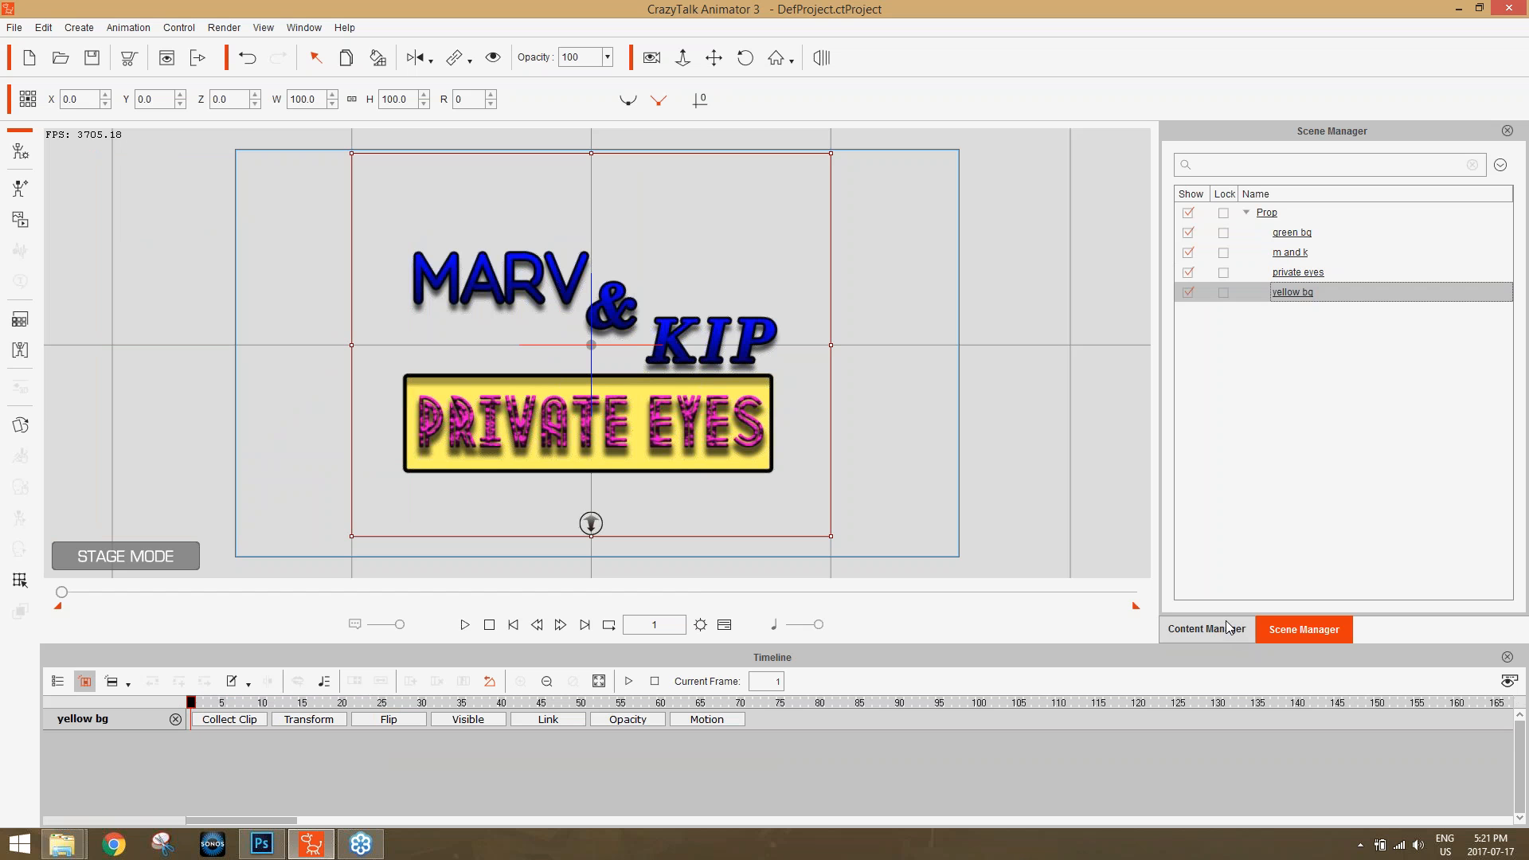
pyautogui.click(561, 625)
pyautogui.click(537, 626)
pyautogui.click(537, 626)
pyautogui.click(536, 626)
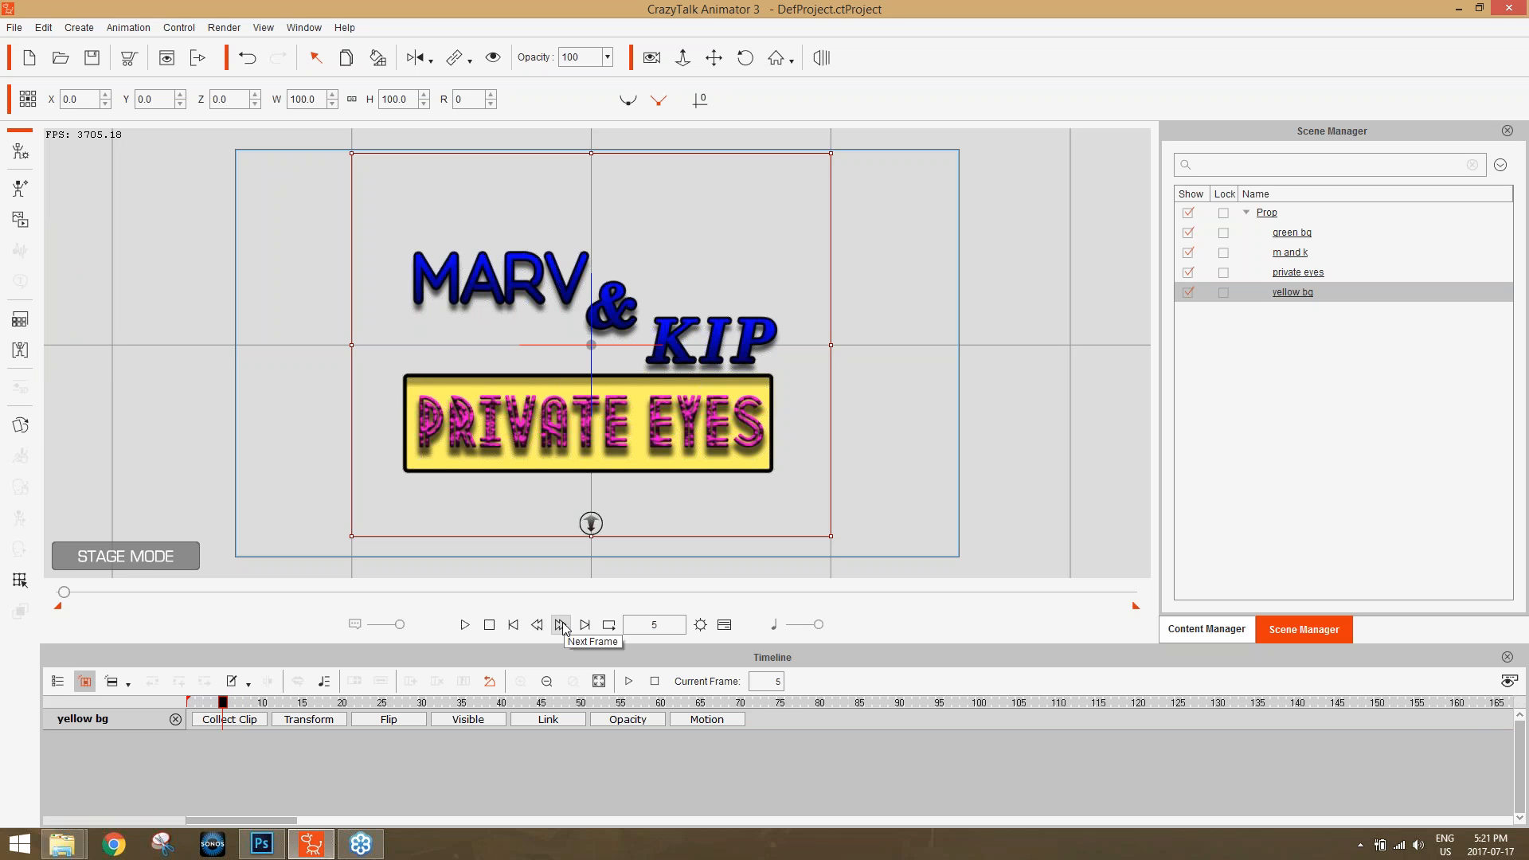
pyautogui.click(561, 626)
pyautogui.click(562, 626)
pyautogui.click(561, 626)
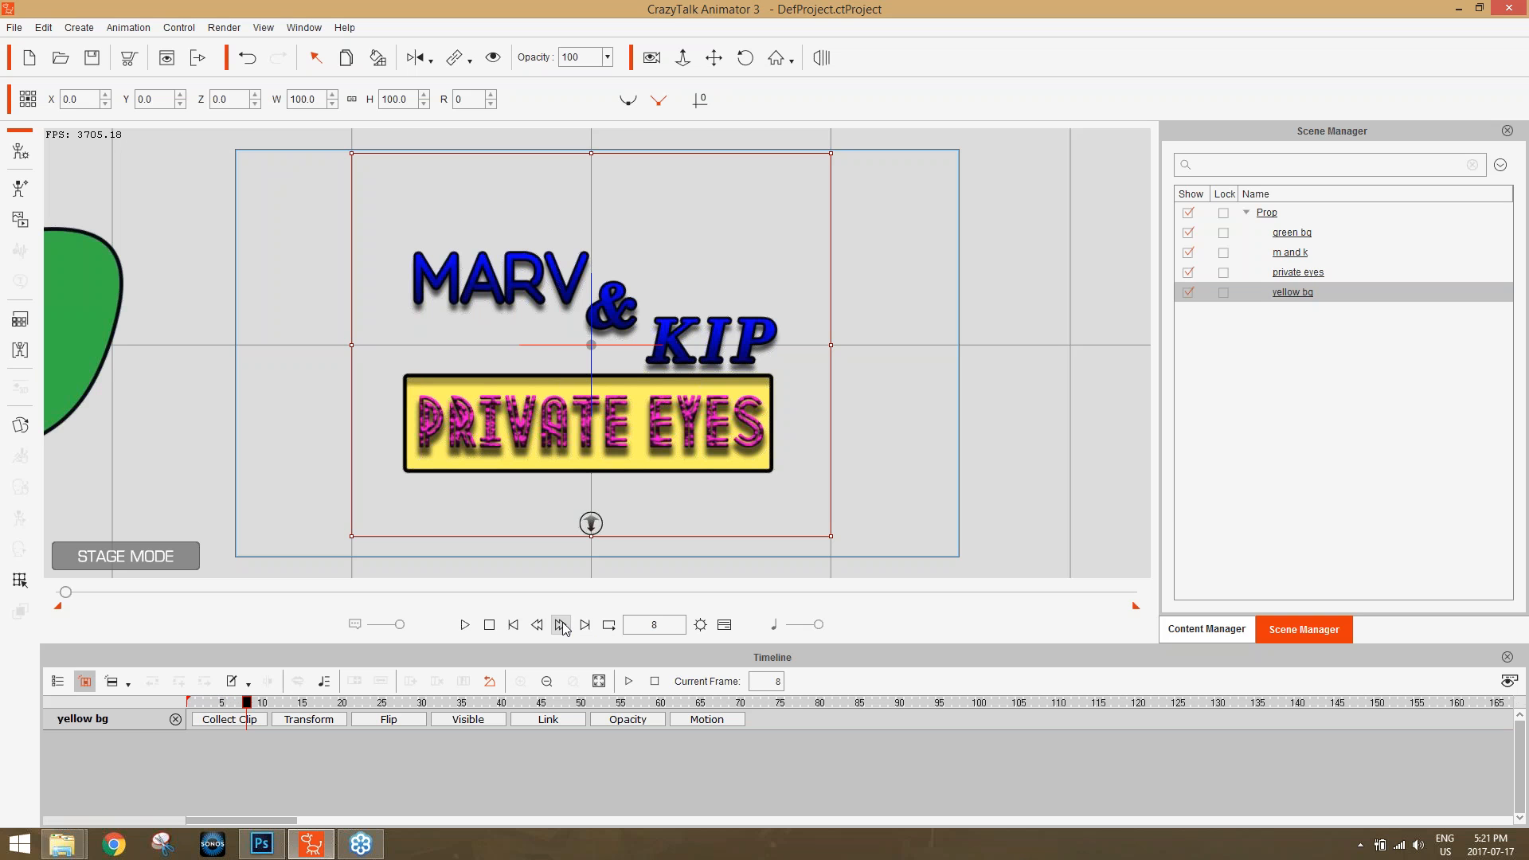
pyautogui.click(1216, 630)
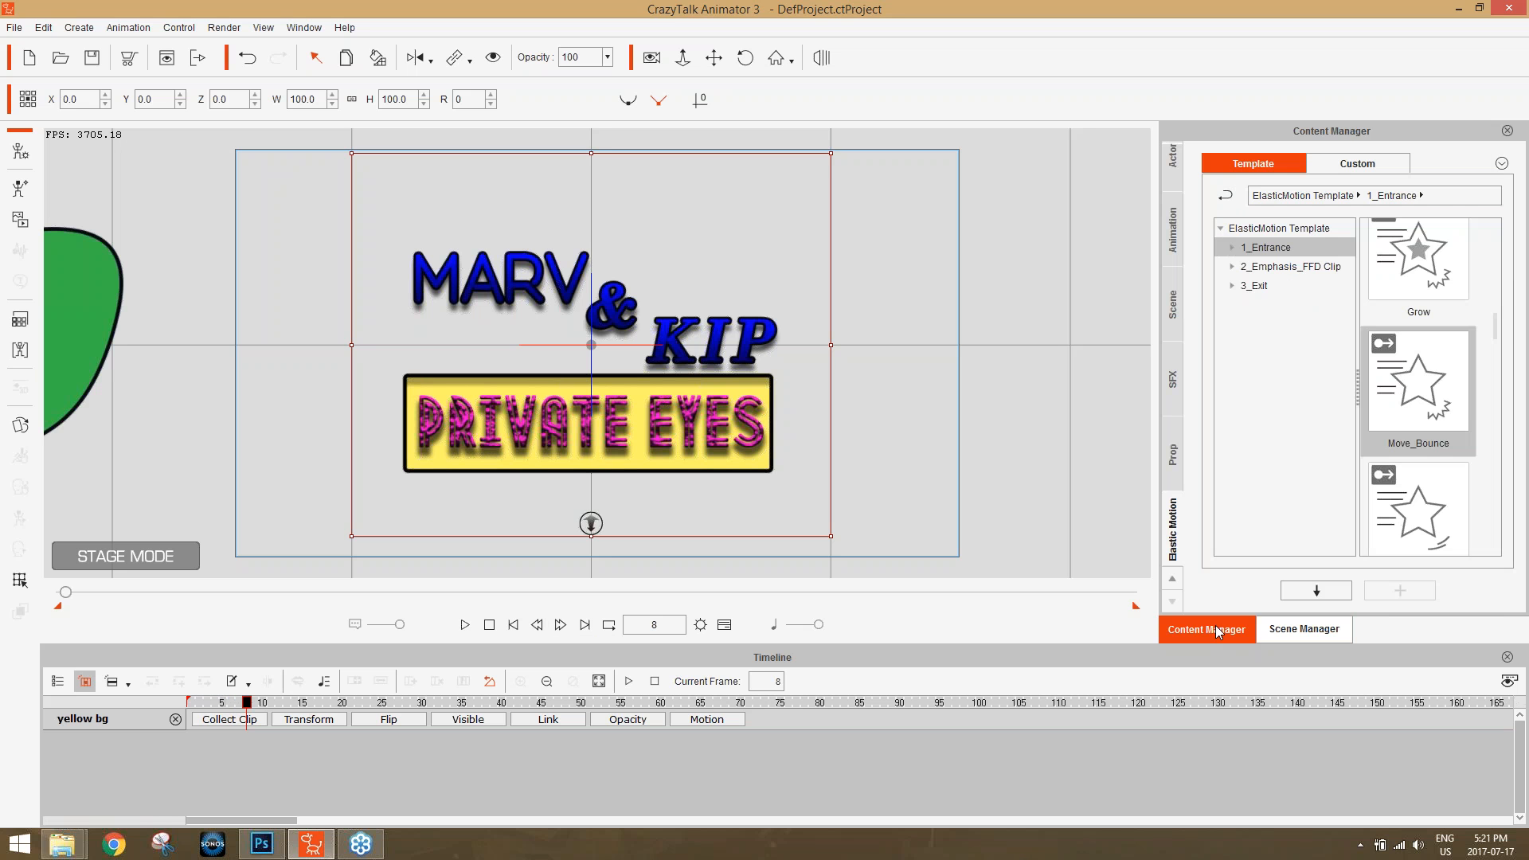
pyautogui.scroll(-1, 1497, 335)
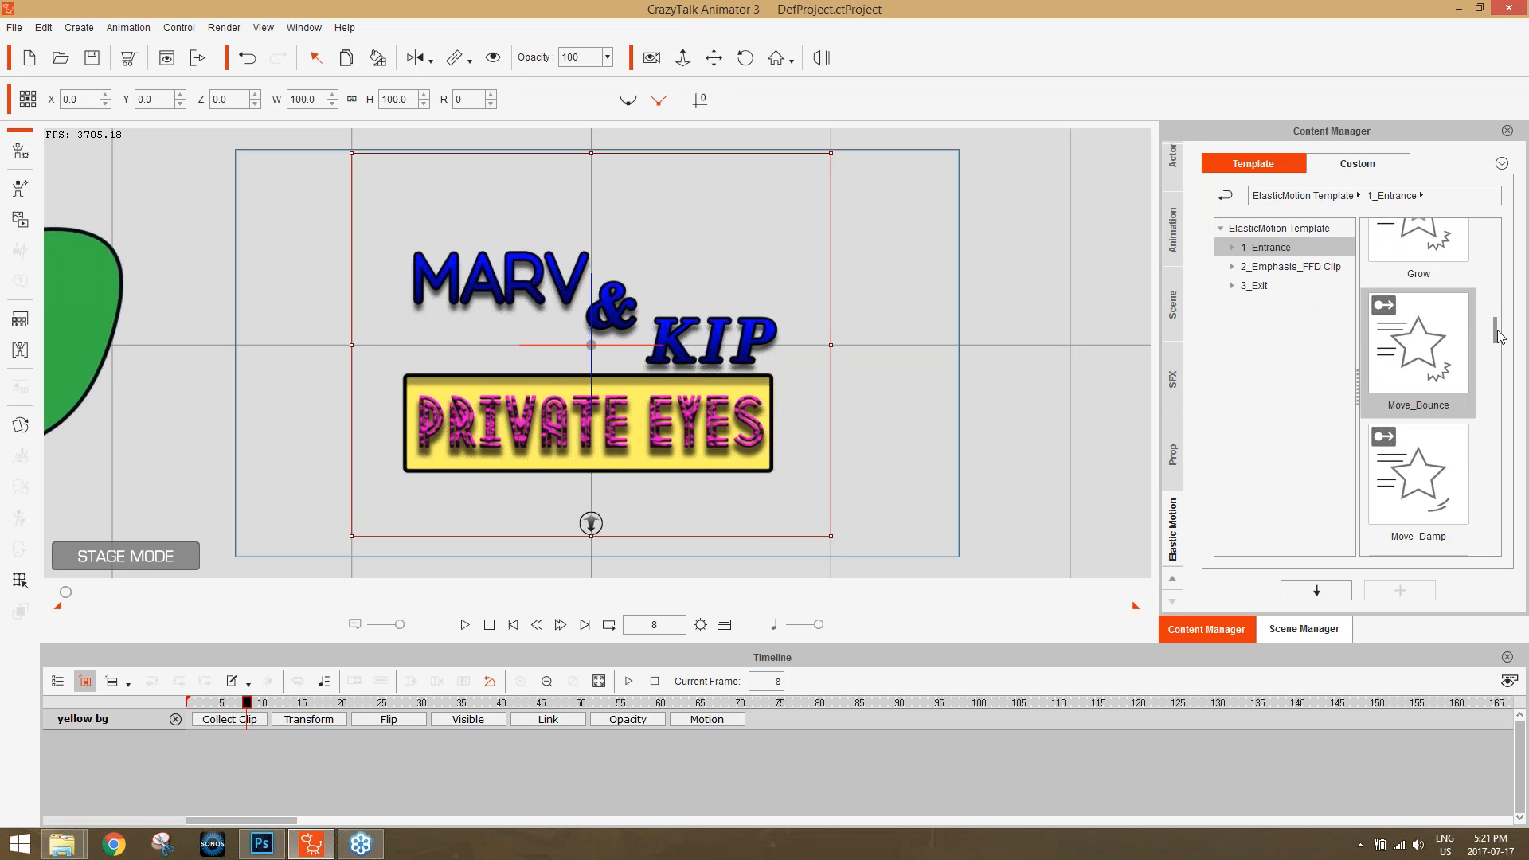
pyautogui.scroll(-4, 1497, 334)
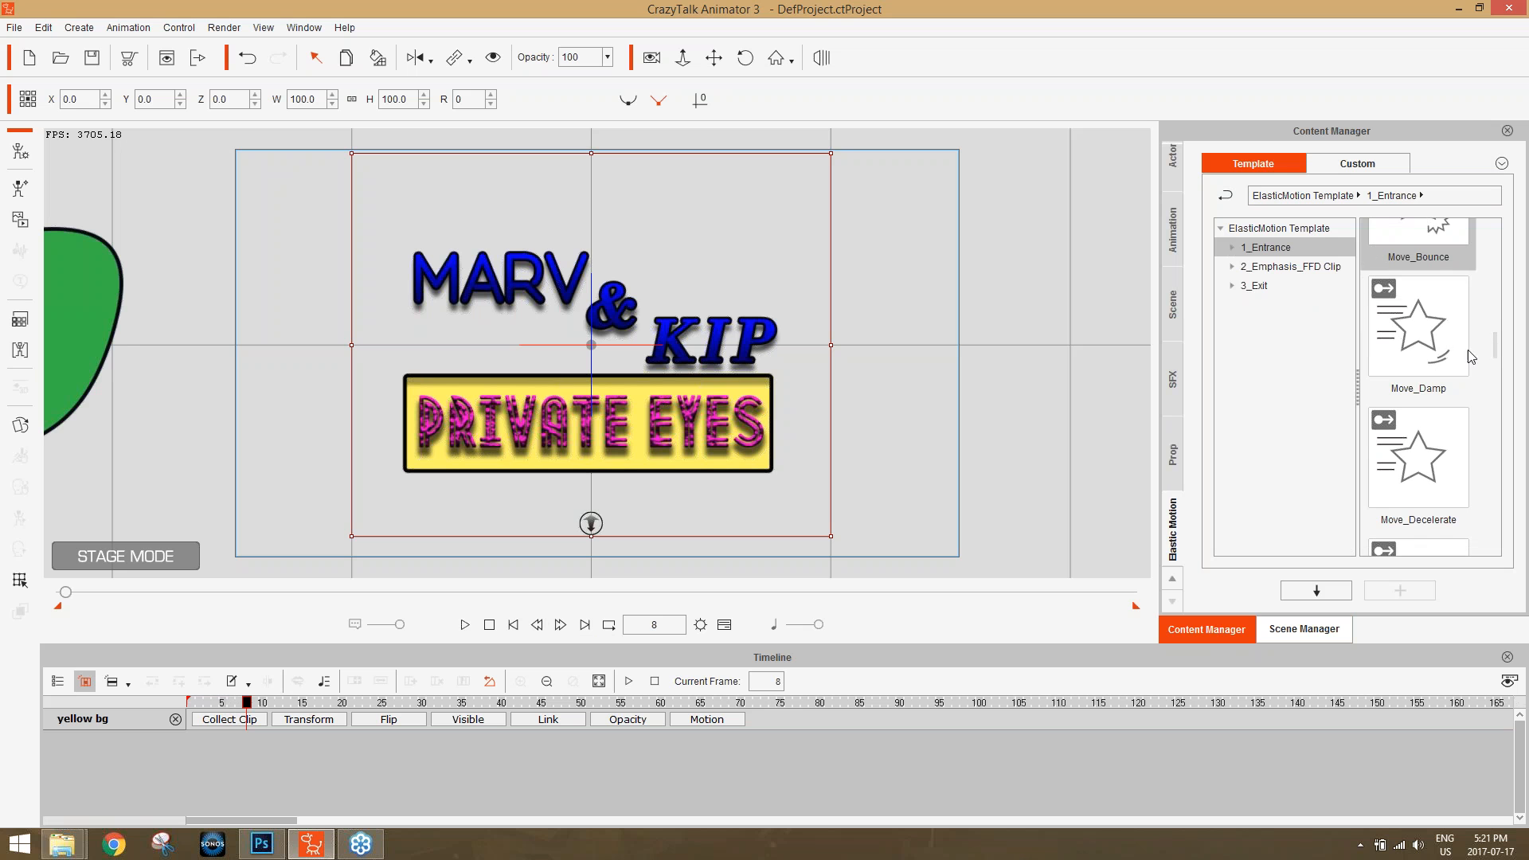
pyautogui.doubleClick(1422, 353)
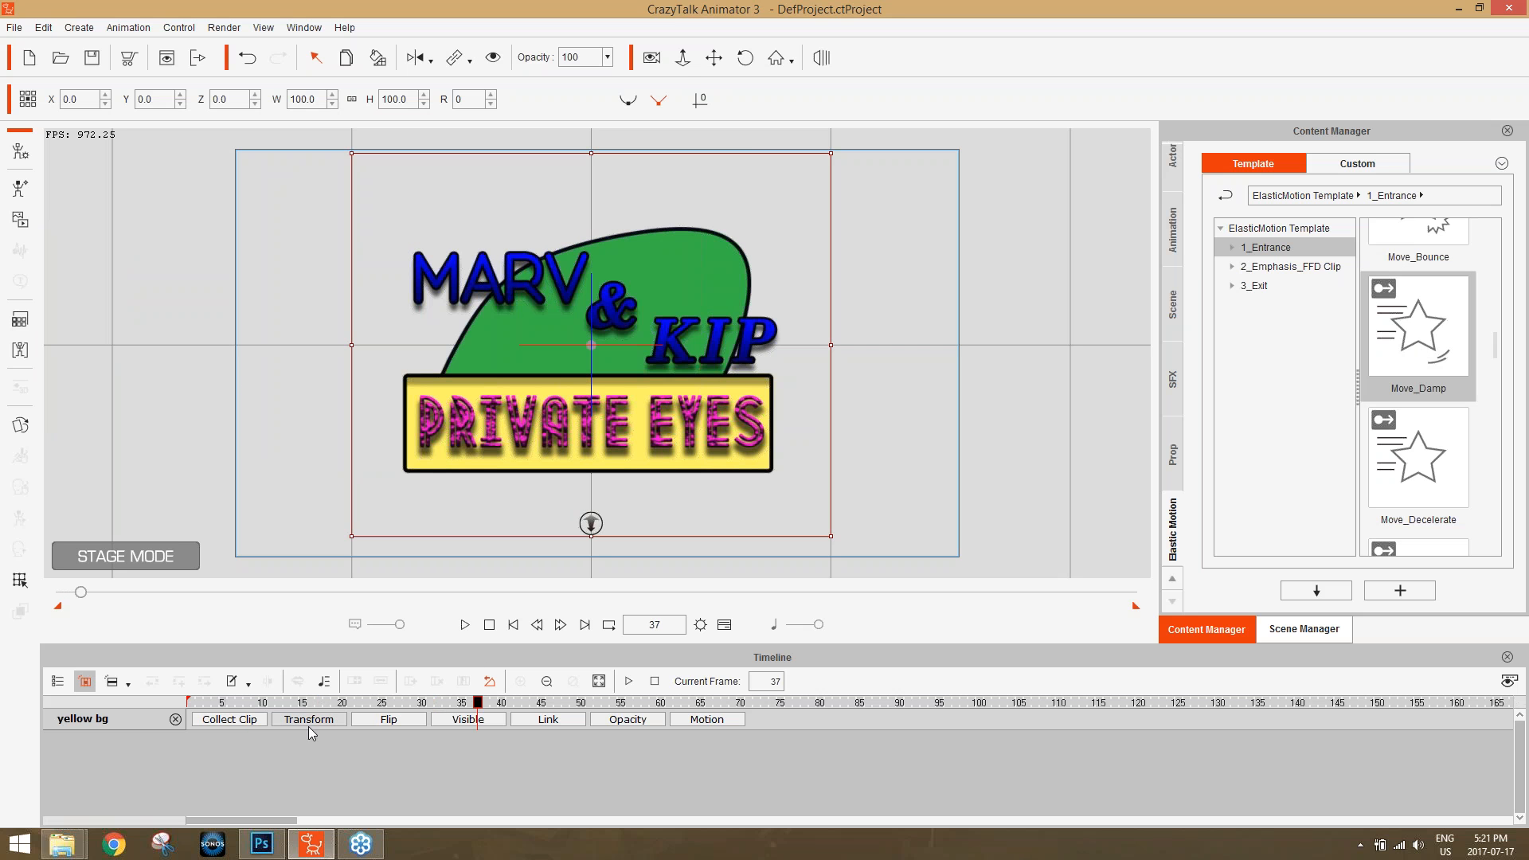
pyautogui.click(700, 719)
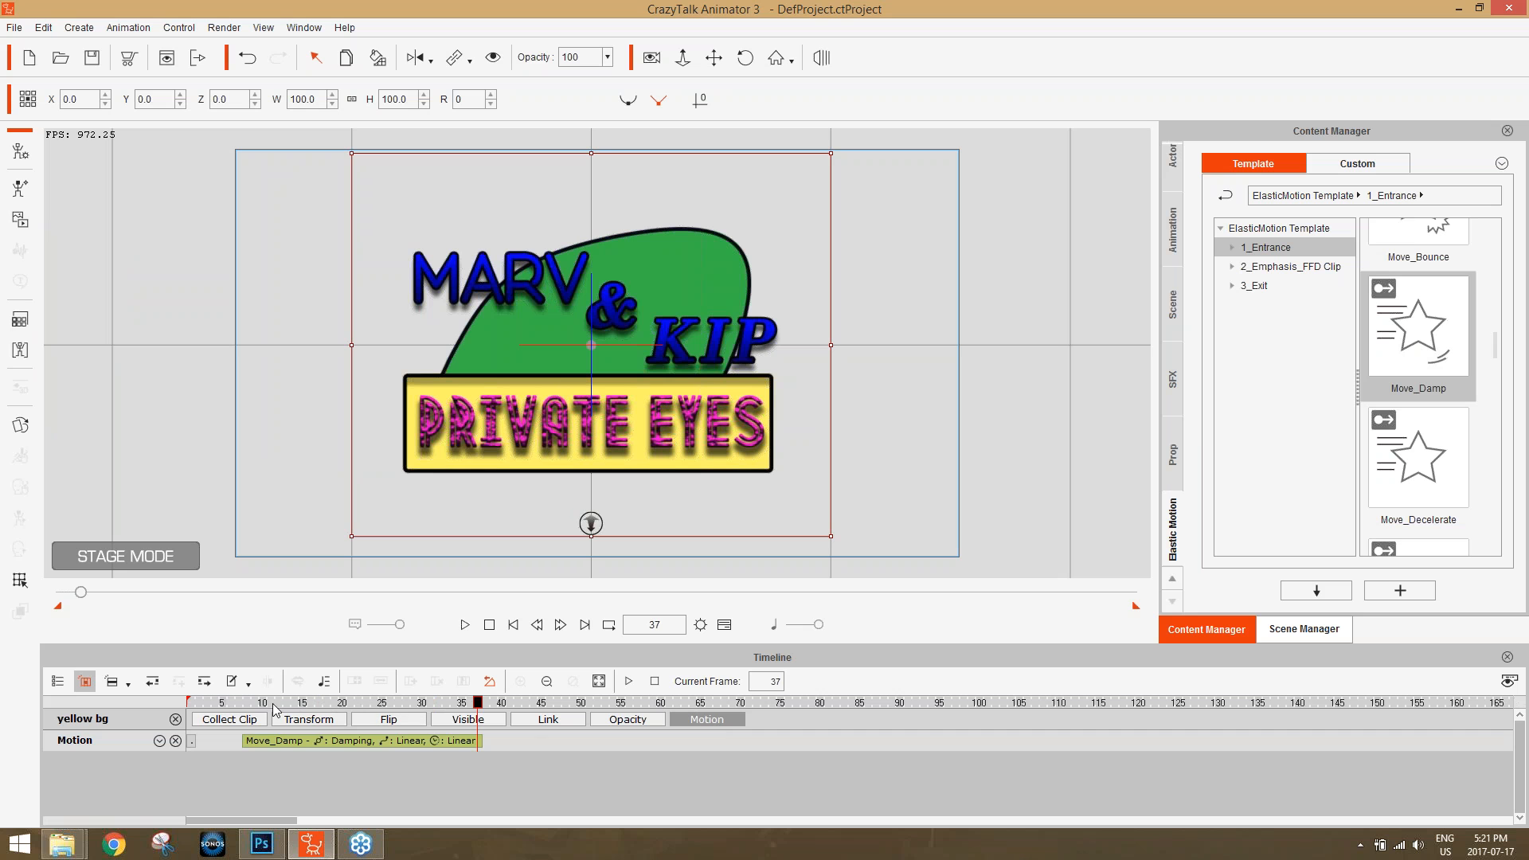
# Hide the "private eyes", "m and k" and "green bg" props in the scene.
pyautogui.click(701, 248)
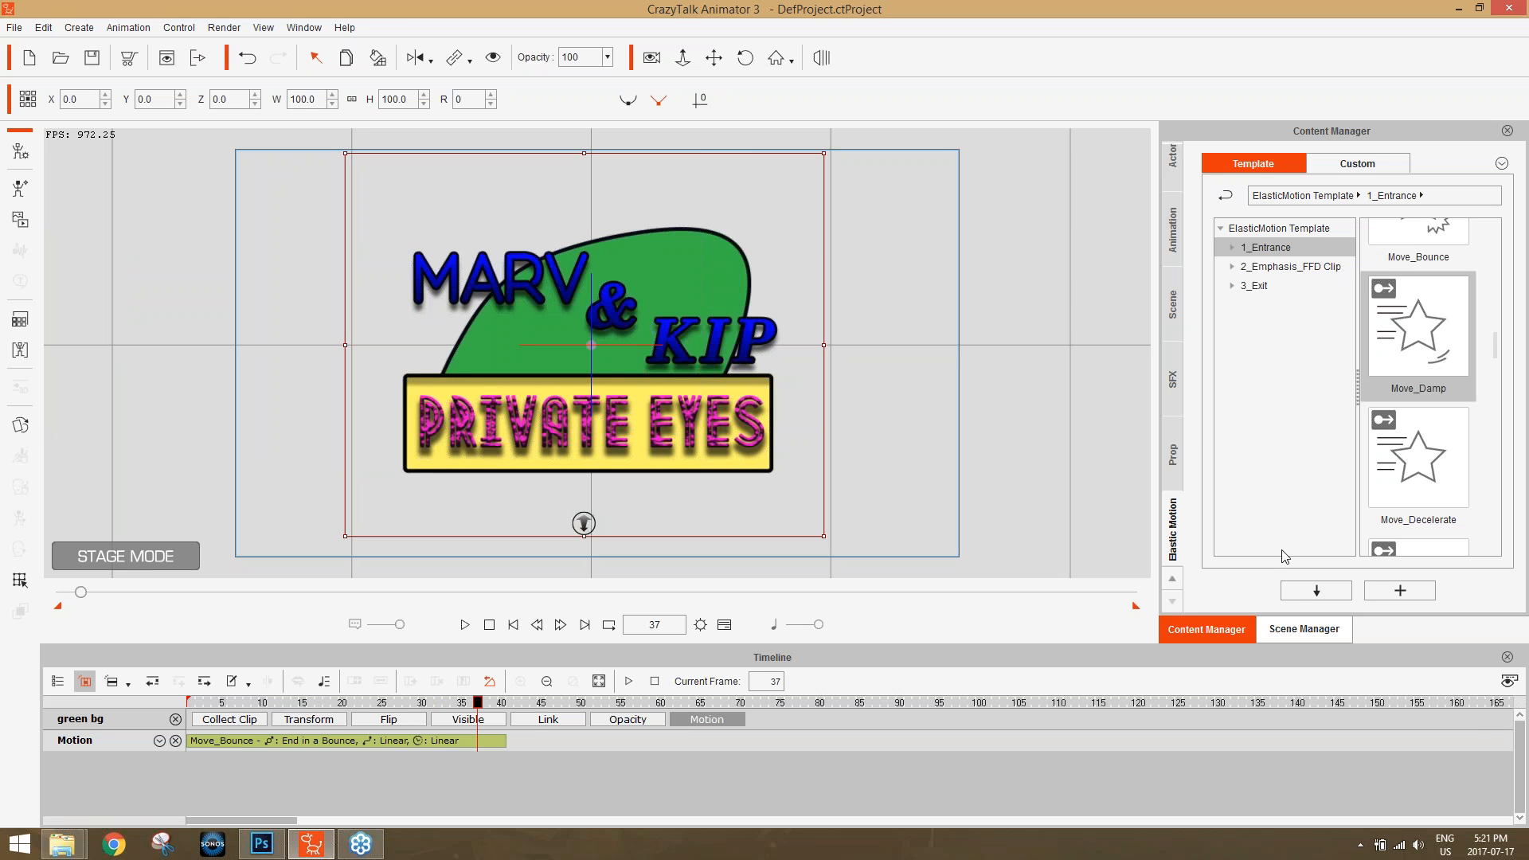
pyautogui.click(1304, 629)
pyautogui.click(1187, 272)
pyautogui.click(1188, 252)
pyautogui.click(1188, 232)
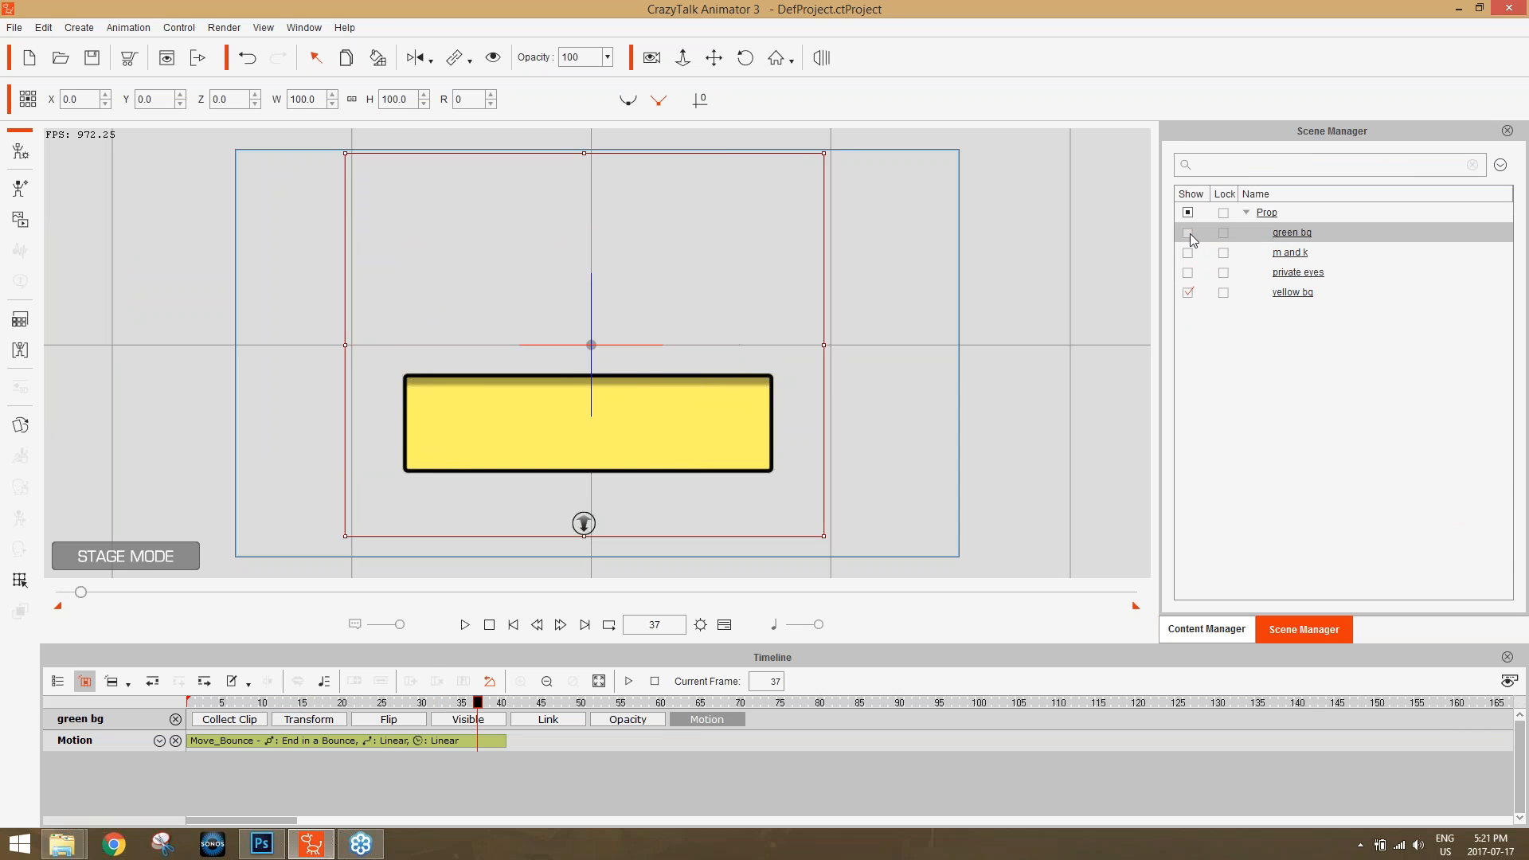
# Make the "yellow bg" prop invisible at frame 1 and show its Visible track in the timeline.
pyautogui.moveTo(386, 701); pyautogui.dragTo(240, 704)
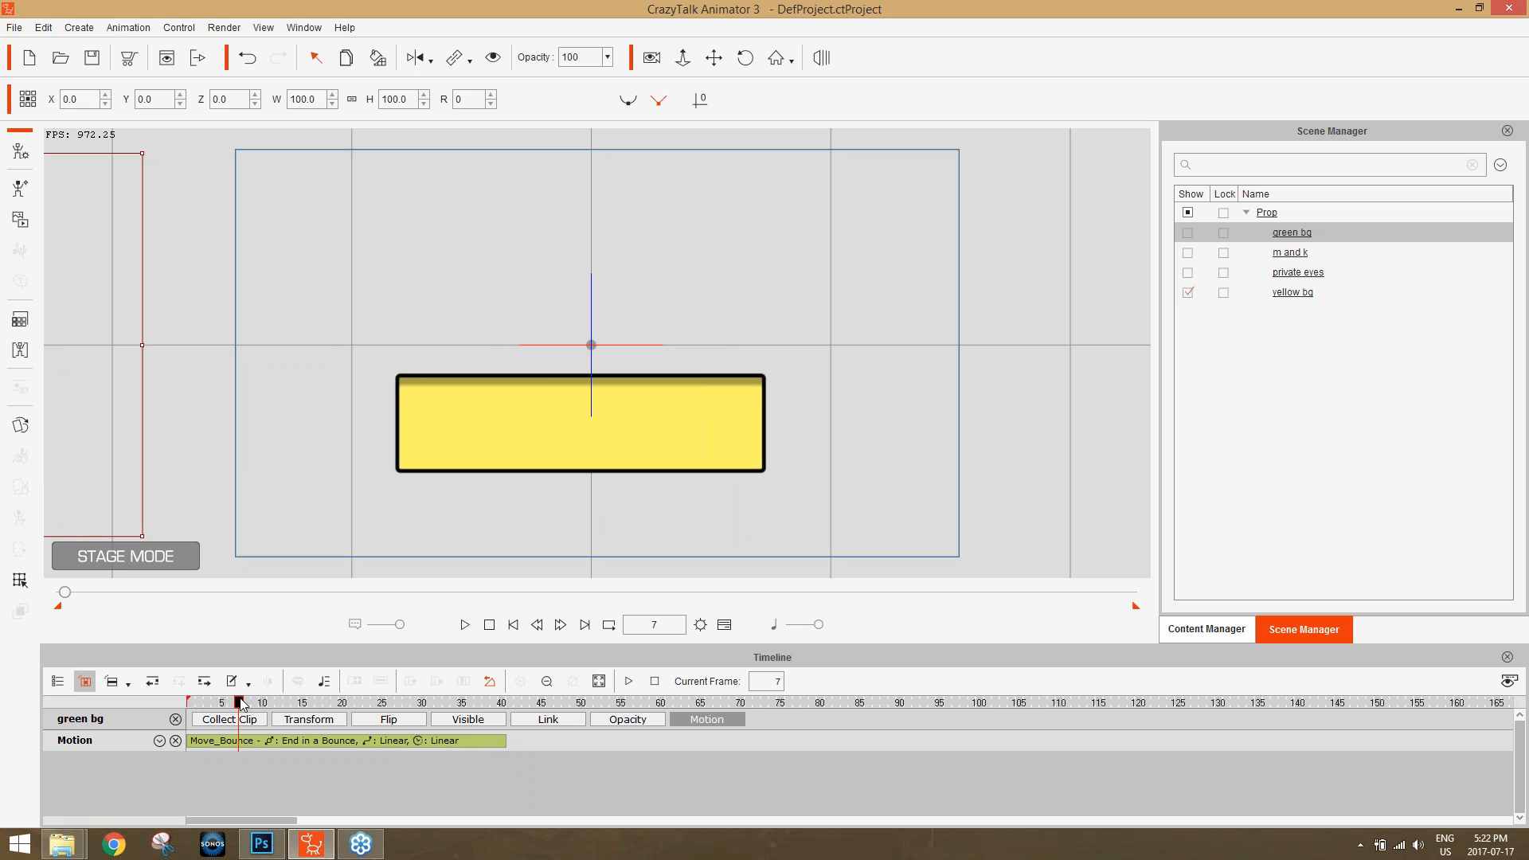
pyautogui.moveTo(242, 703); pyautogui.dragTo(191, 703)
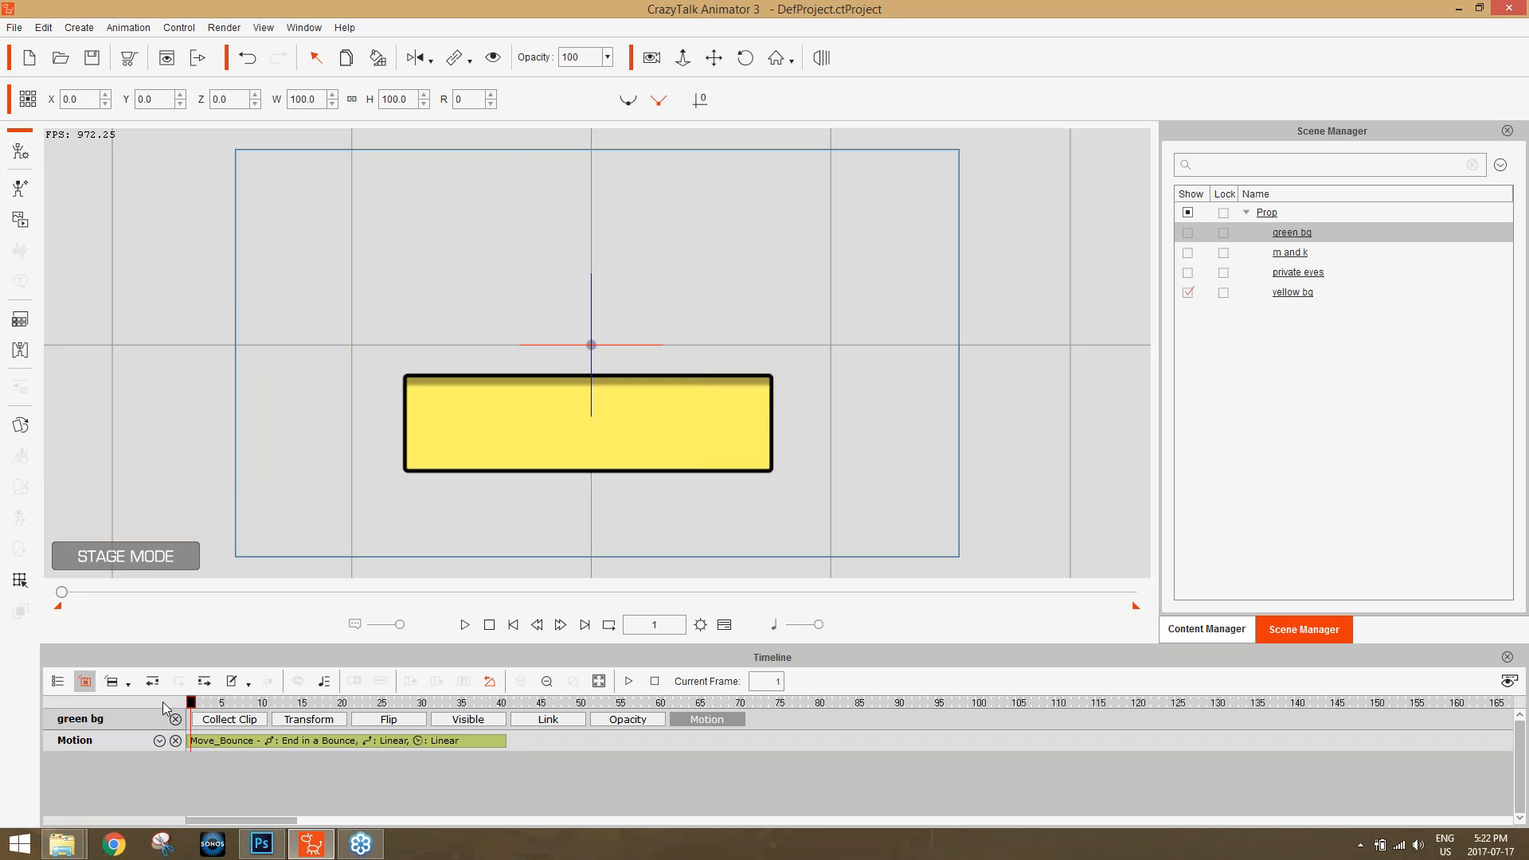
pyautogui.moveTo(180, 705)
pyautogui.mouseDown()
pyautogui.moveTo(235, 714)
pyautogui.moveTo(180, 716)
pyautogui.mouseUp()
pyautogui.click(635, 424)
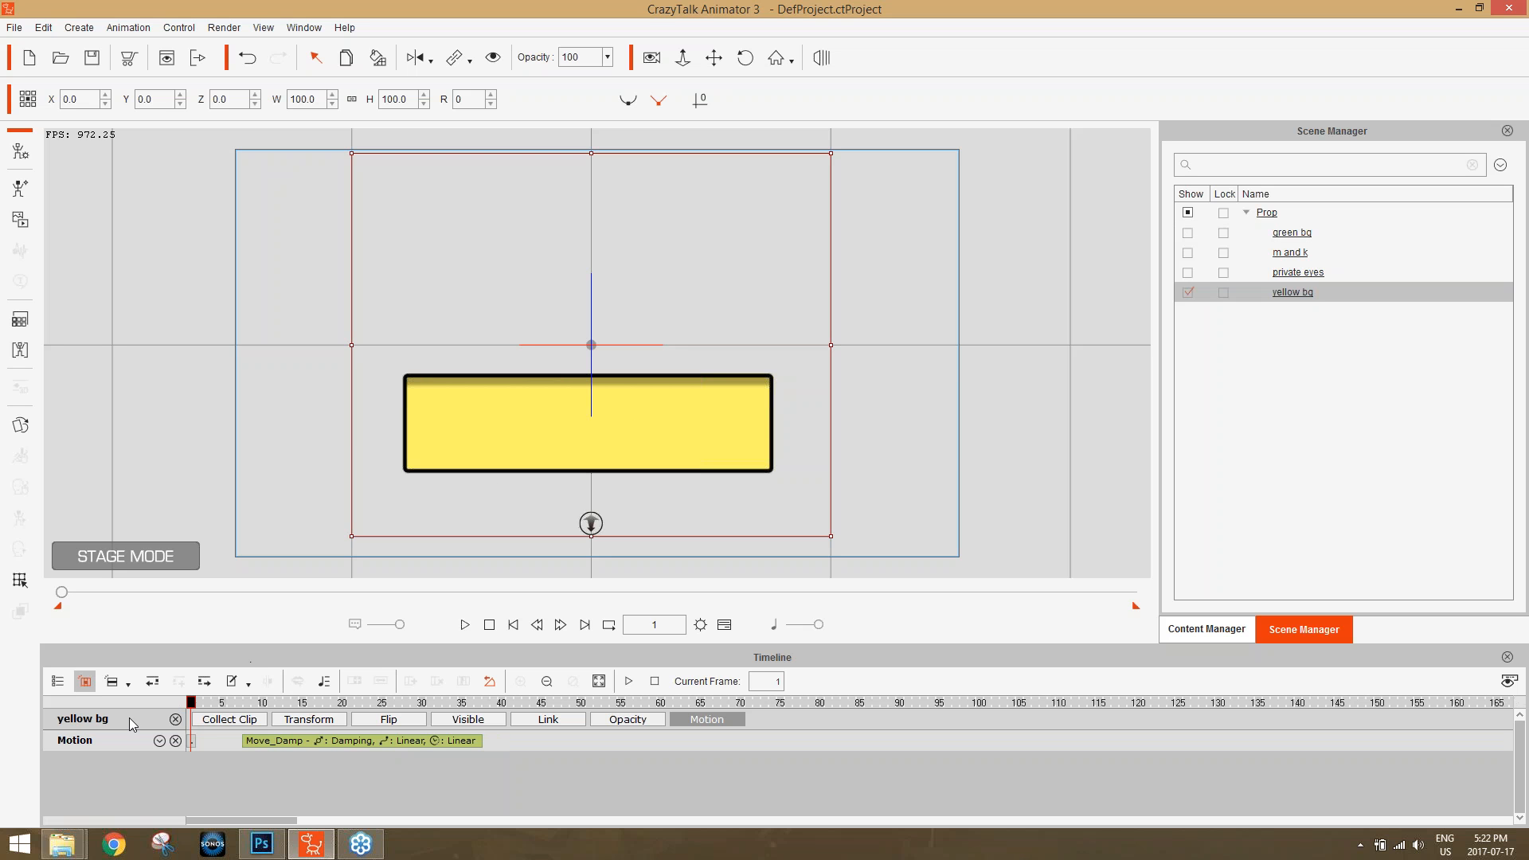
pyautogui.click(493, 62)
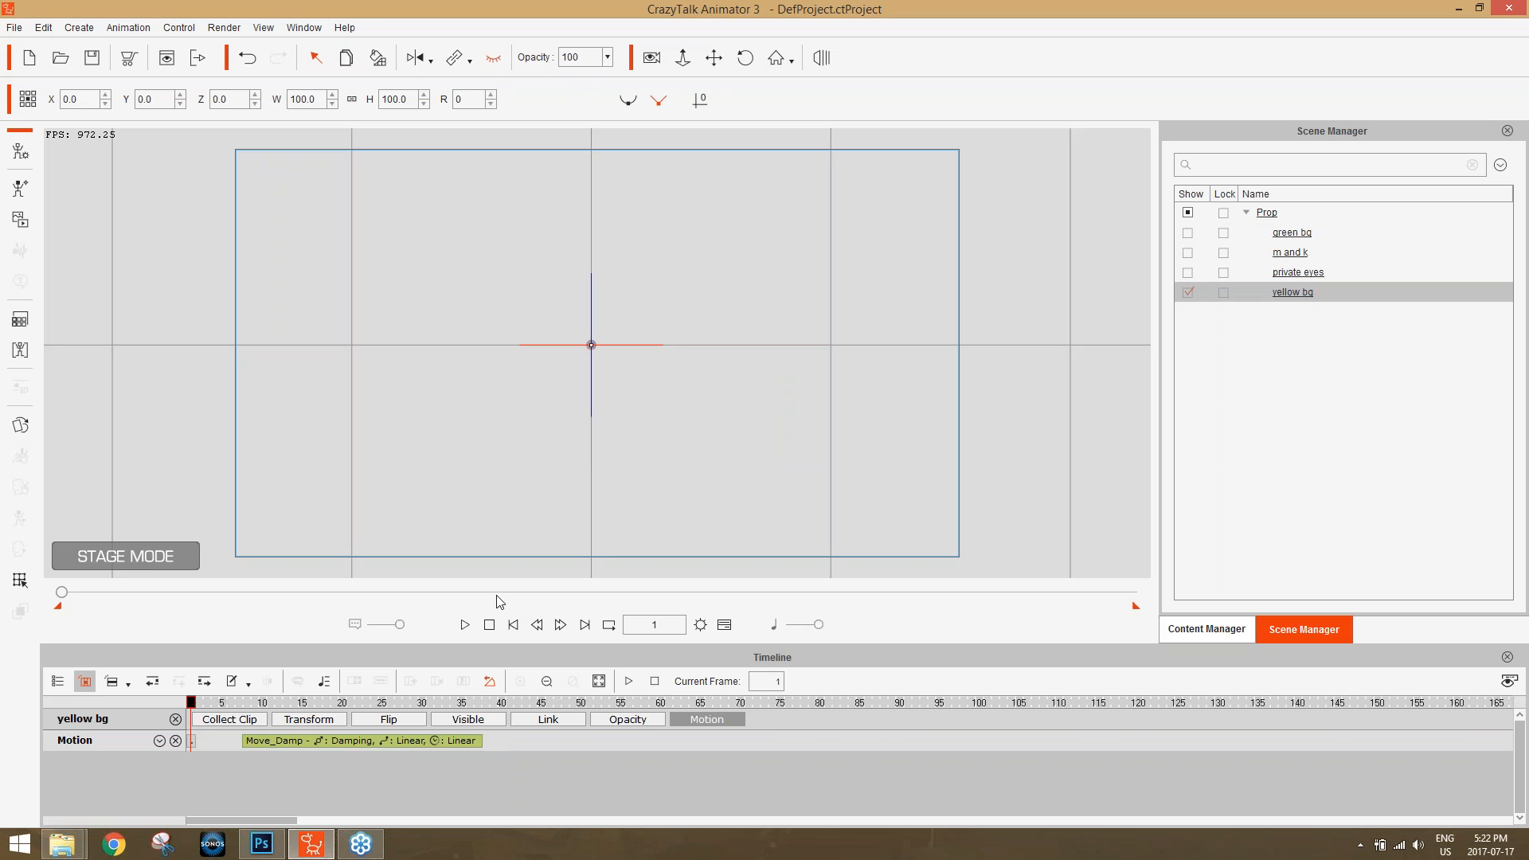
pyautogui.click(486, 720)
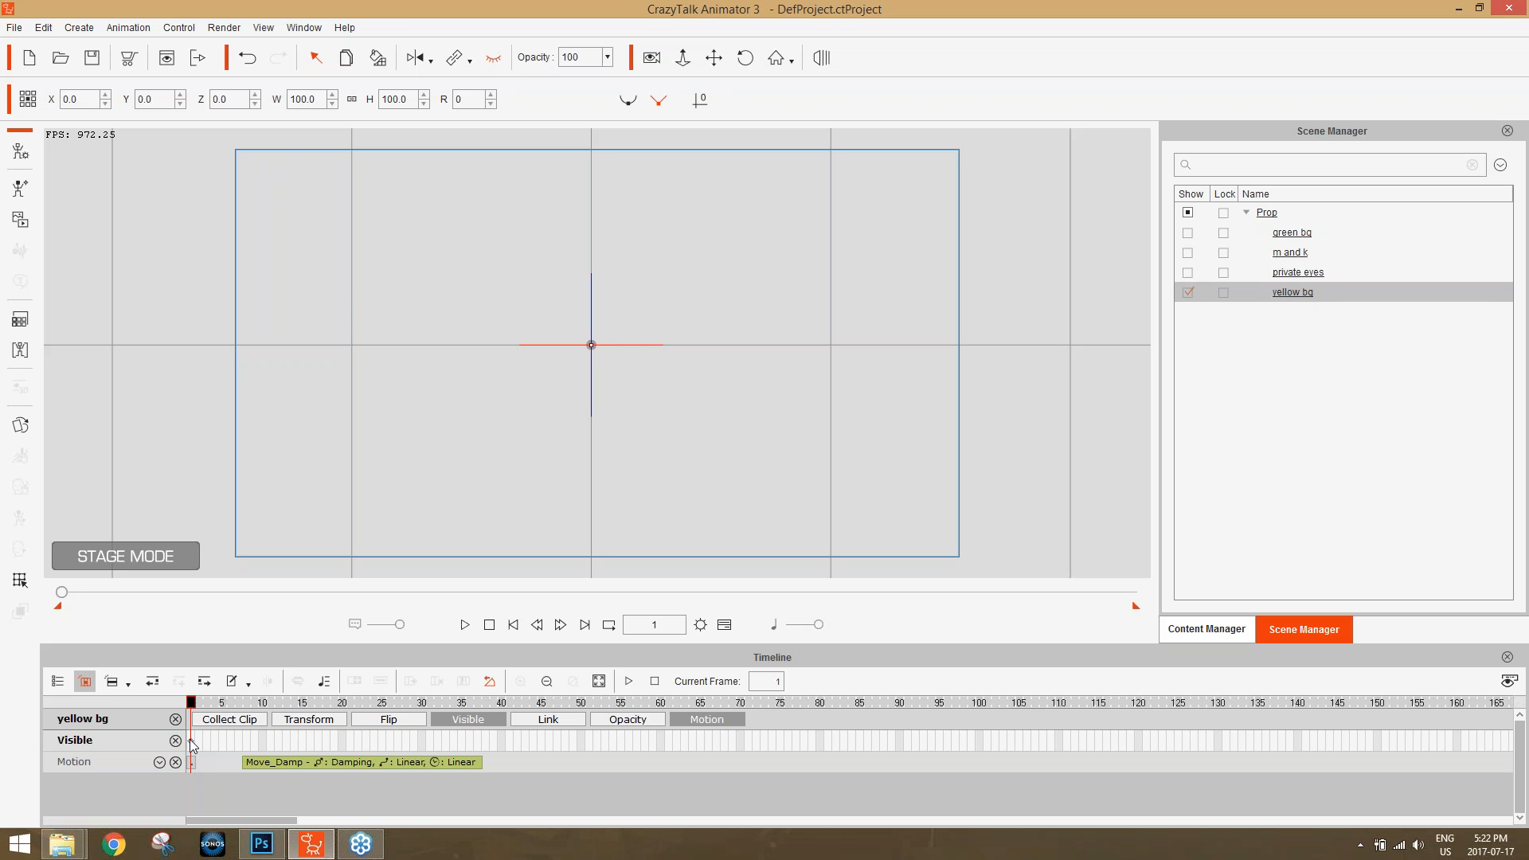
# Make the "yellow bg" prop visible at frame 8 and scrub through its entrance to frame 37.
pyautogui.moveTo(192, 702); pyautogui.dragTo(247, 707)
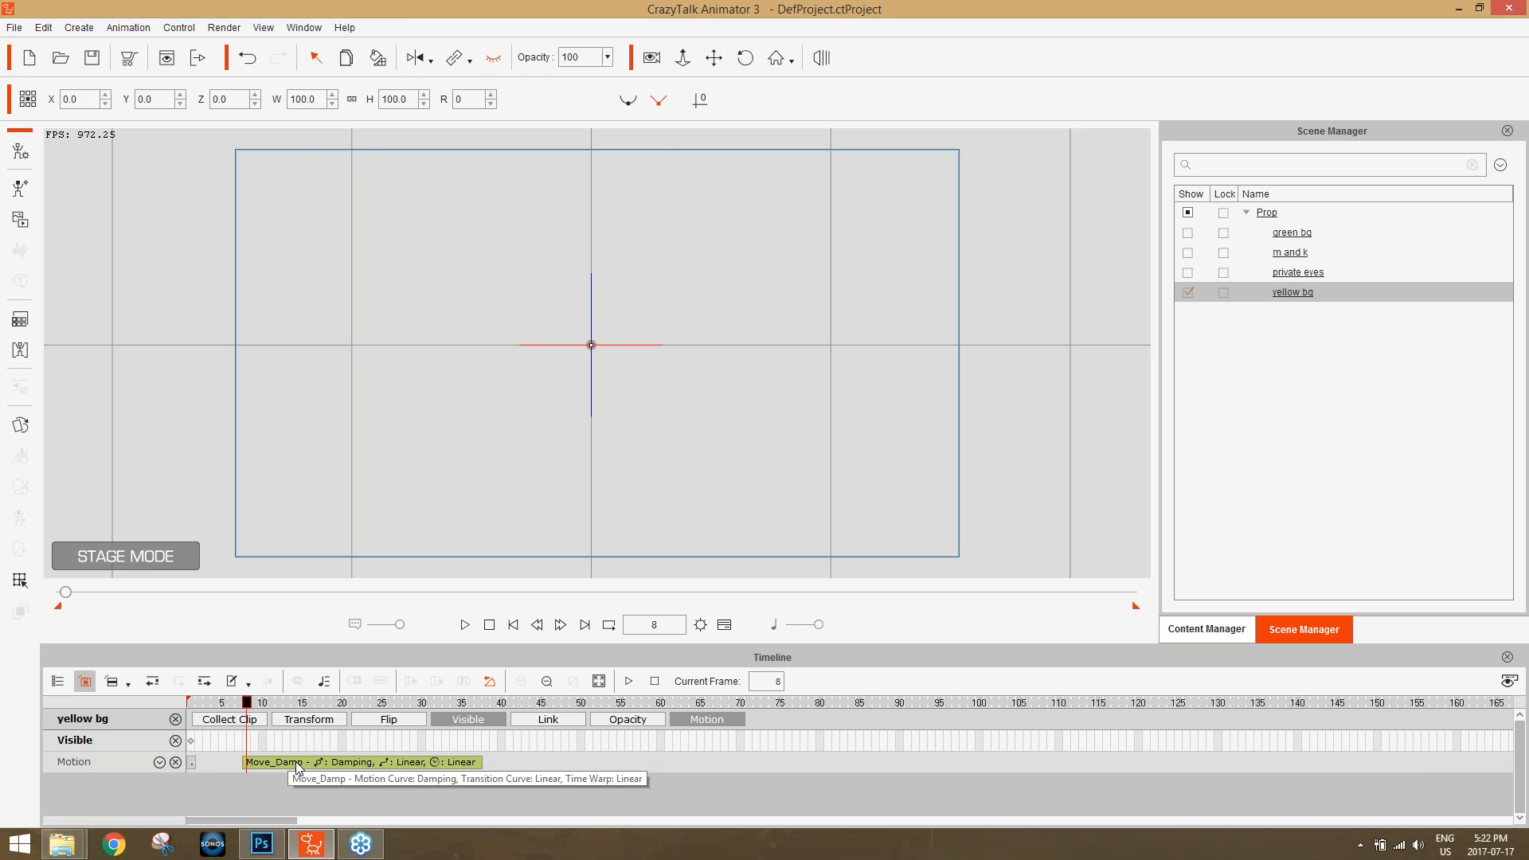
pyautogui.click(494, 61)
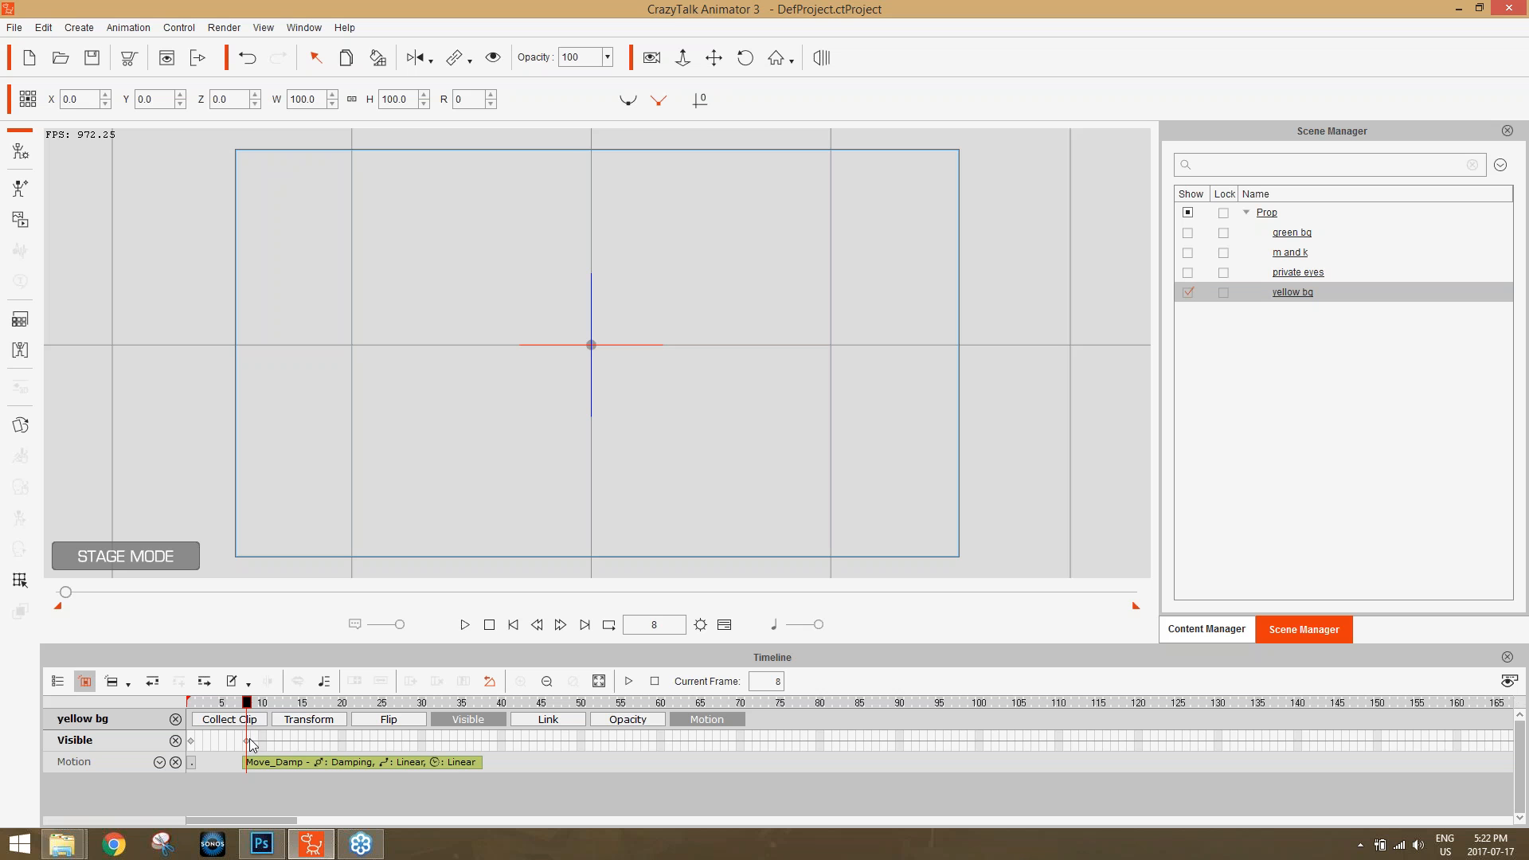
pyautogui.moveTo(246, 703); pyautogui.dragTo(479, 751)
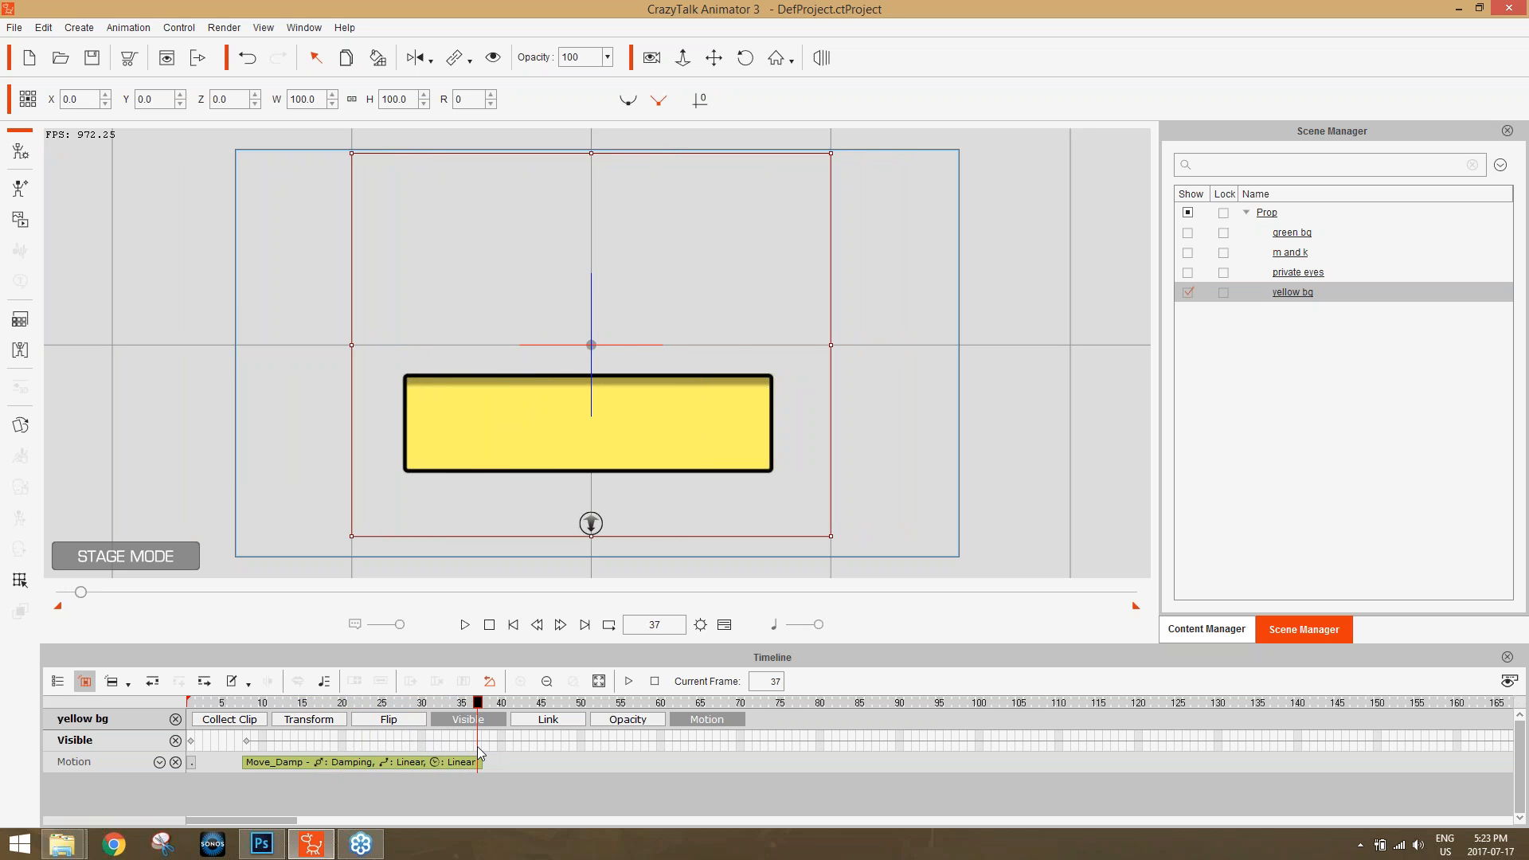
# Show the "green bg", "m and k" and "private eyes" props in the scene again, scrubbing to frame 30 to check the entrances.
pyautogui.click(1186, 233)
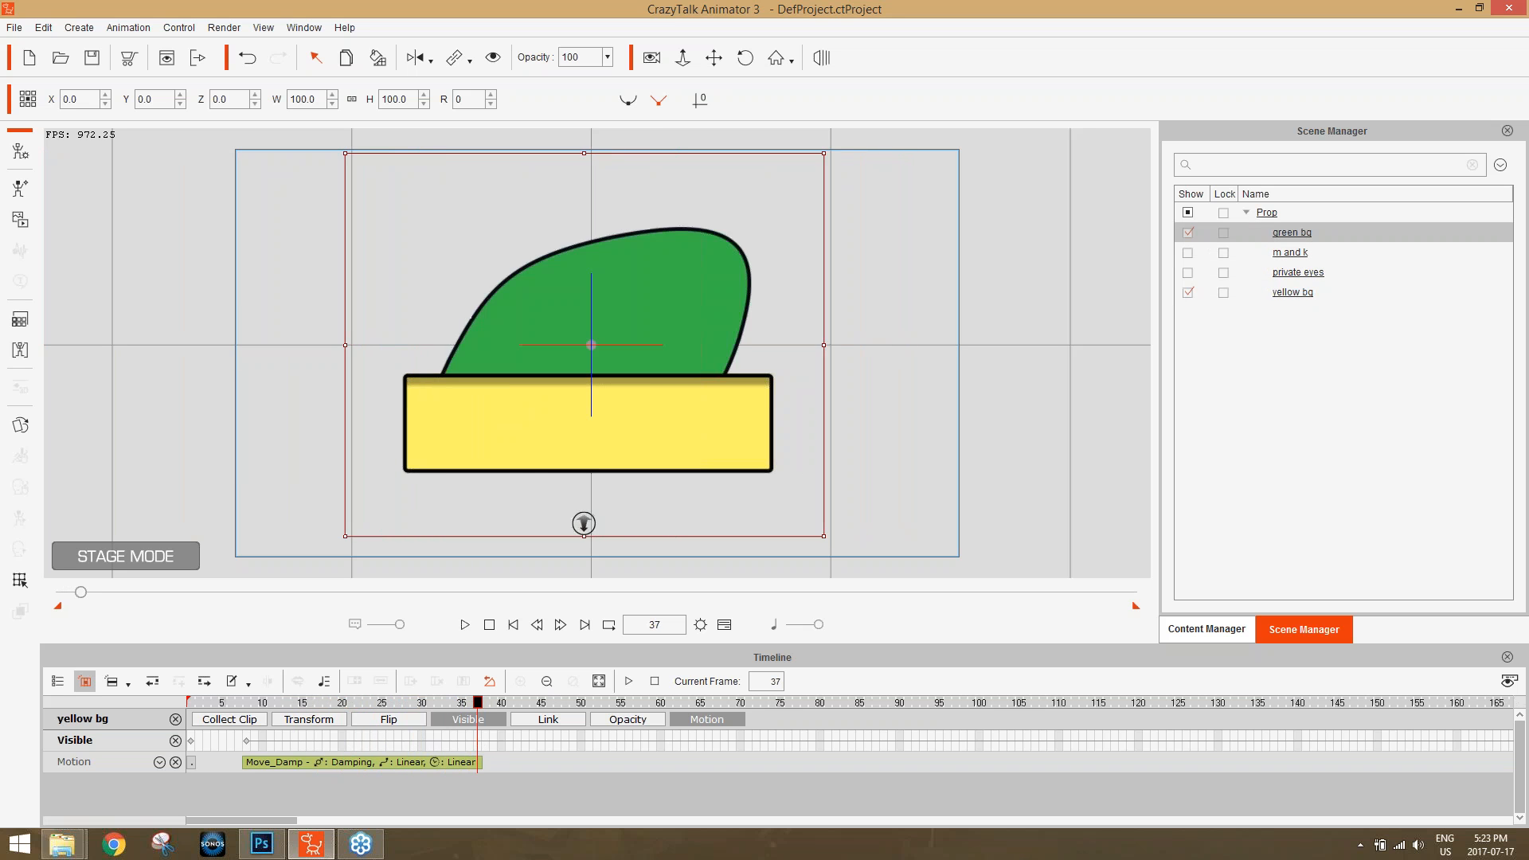
pyautogui.moveTo(222, 704); pyautogui.dragTo(423, 715)
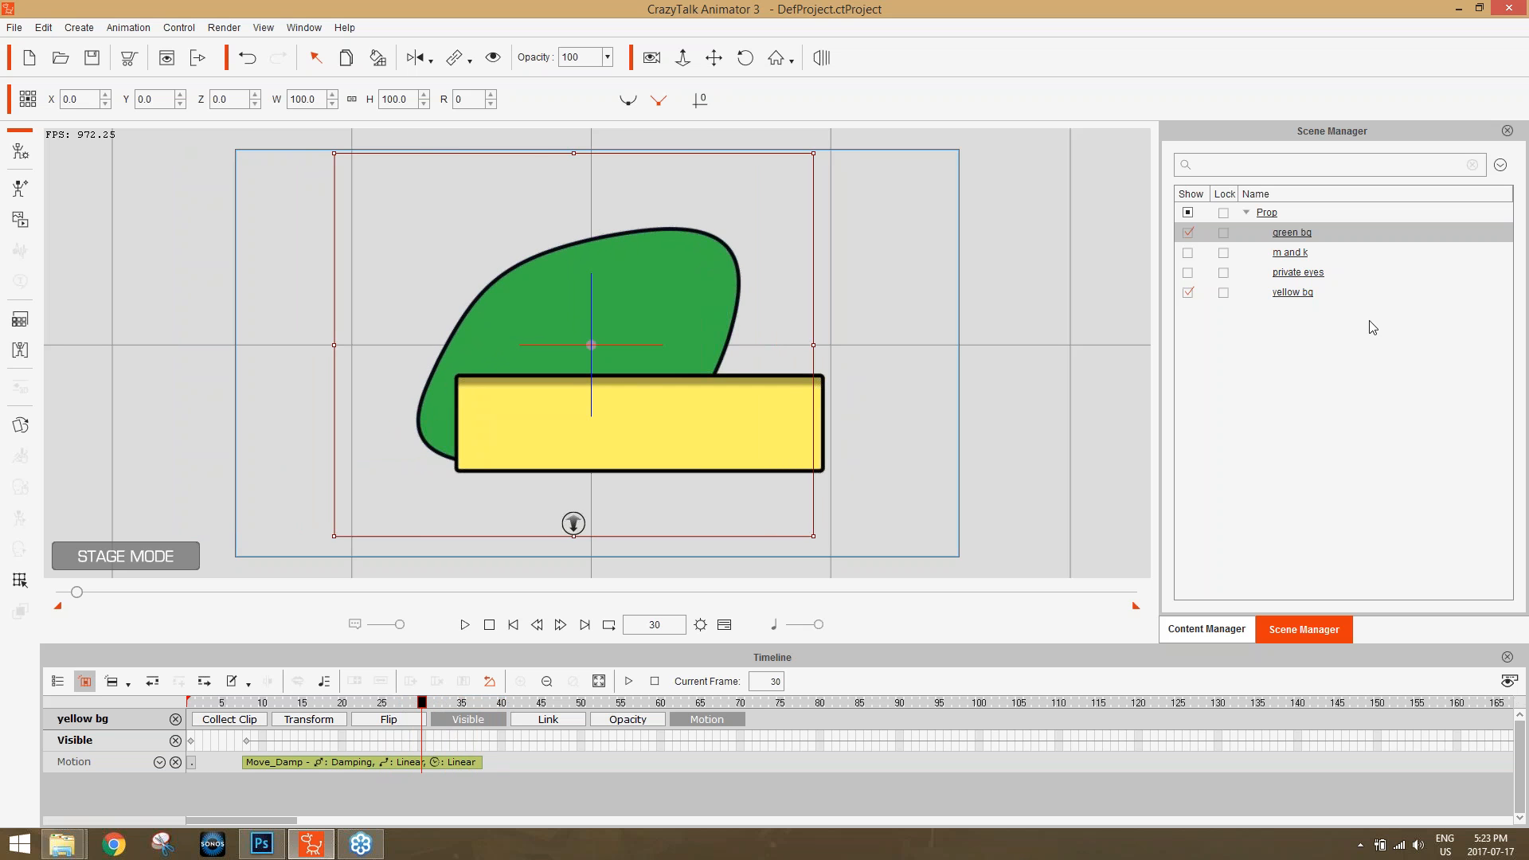
pyautogui.click(1186, 252)
pyautogui.click(1186, 274)
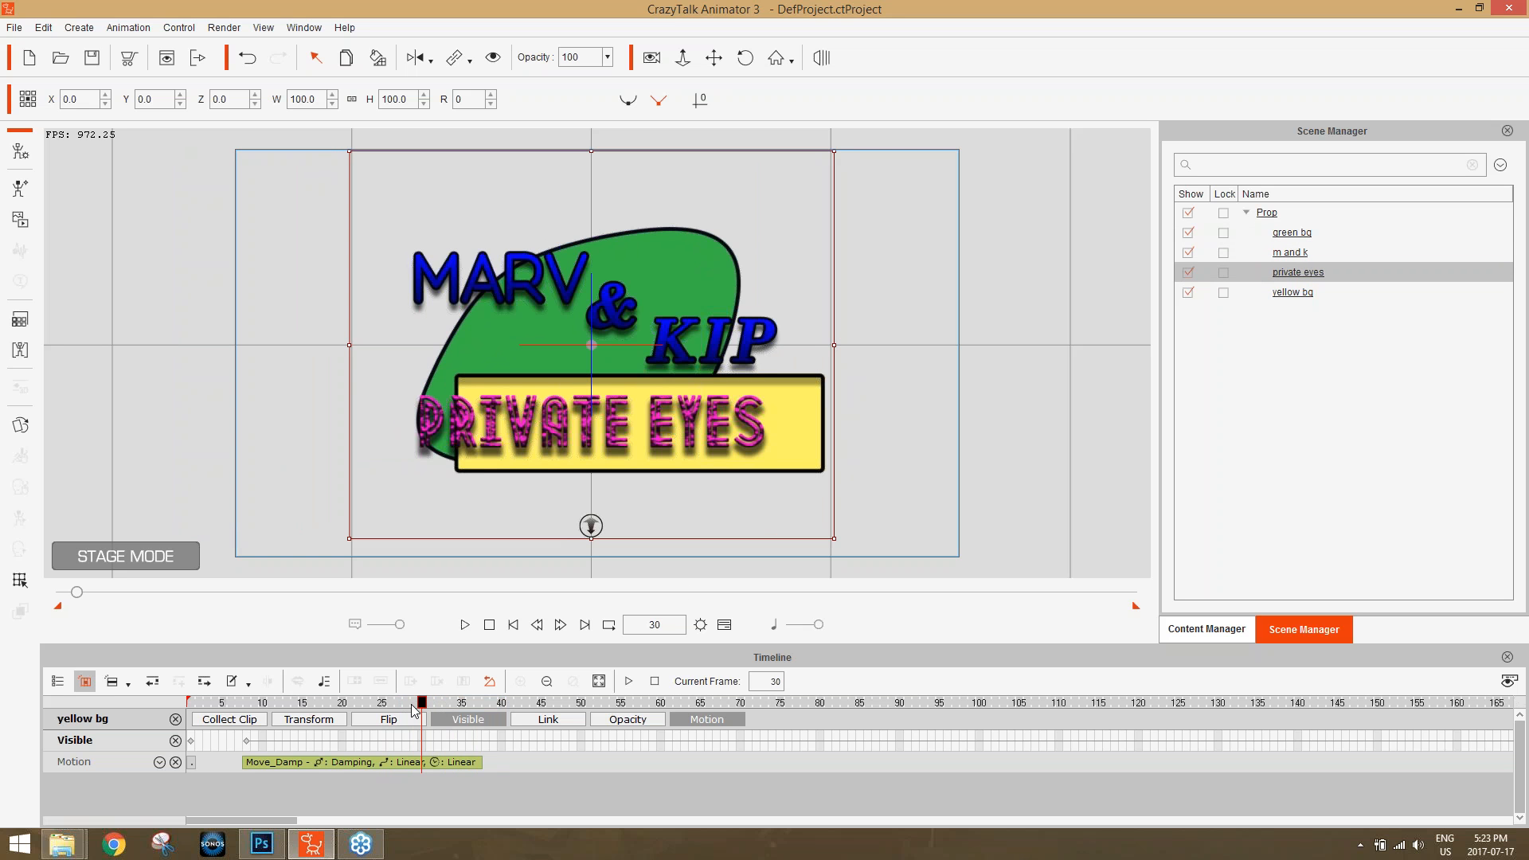
# Make the "m and k" and "private eyes" props invisible at frame 1.
pyautogui.moveTo(410, 709); pyautogui.dragTo(191, 705)
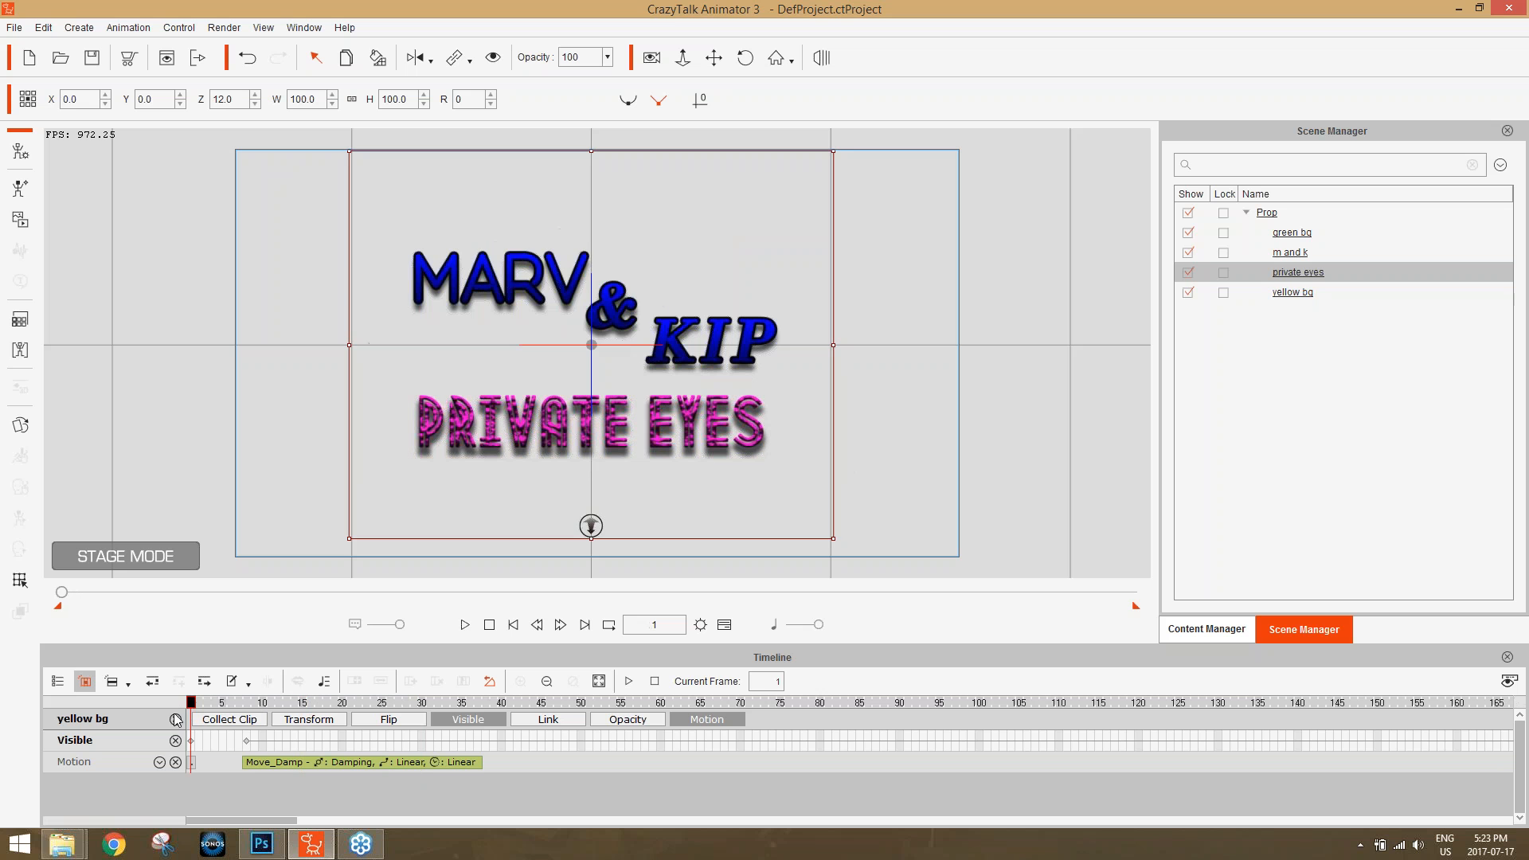
pyautogui.click(1290, 252)
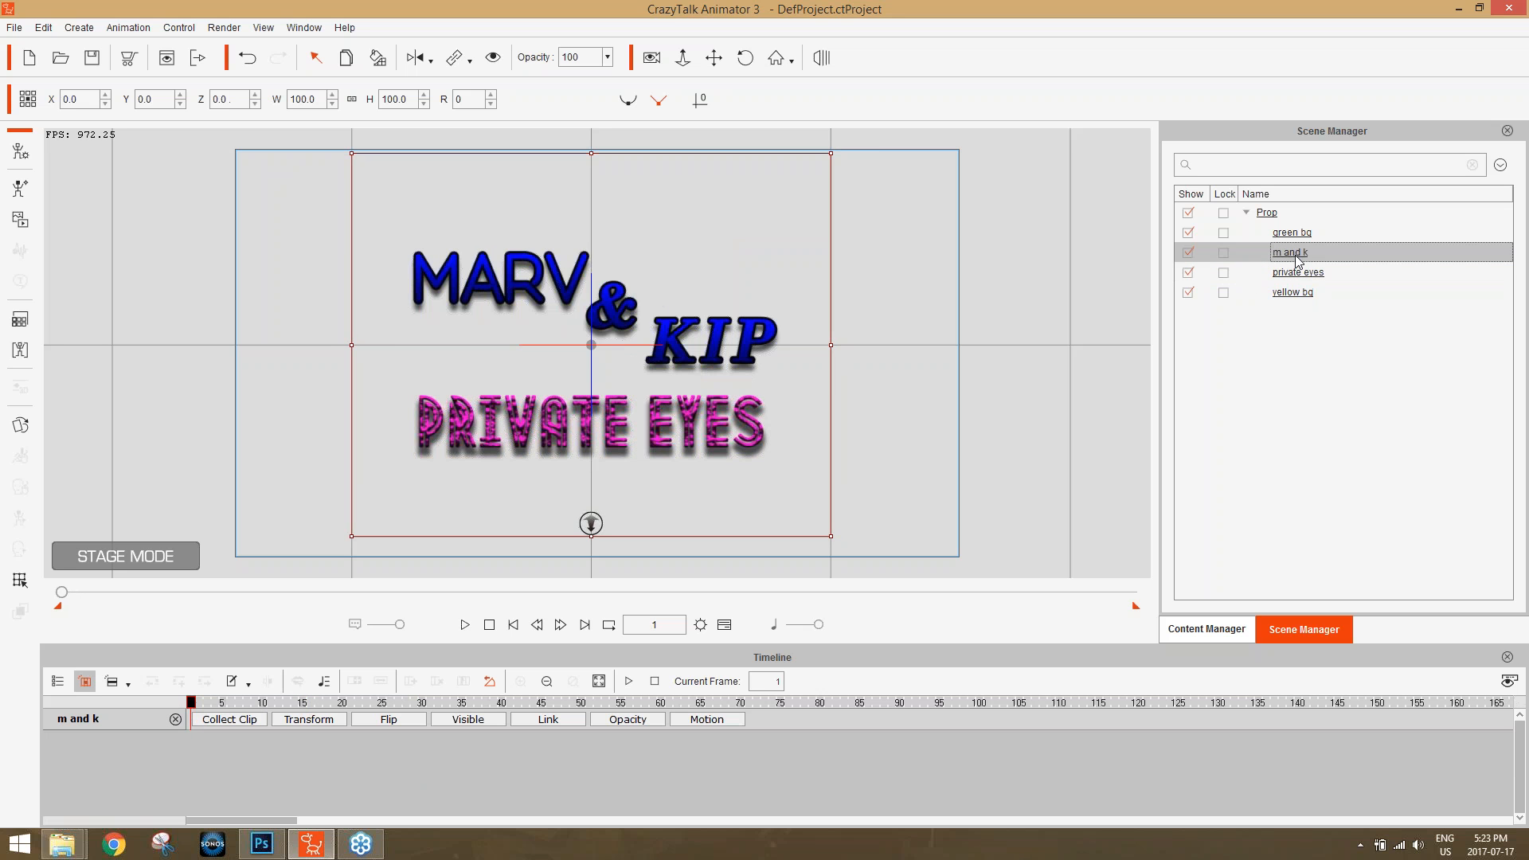
pyautogui.click(494, 58)
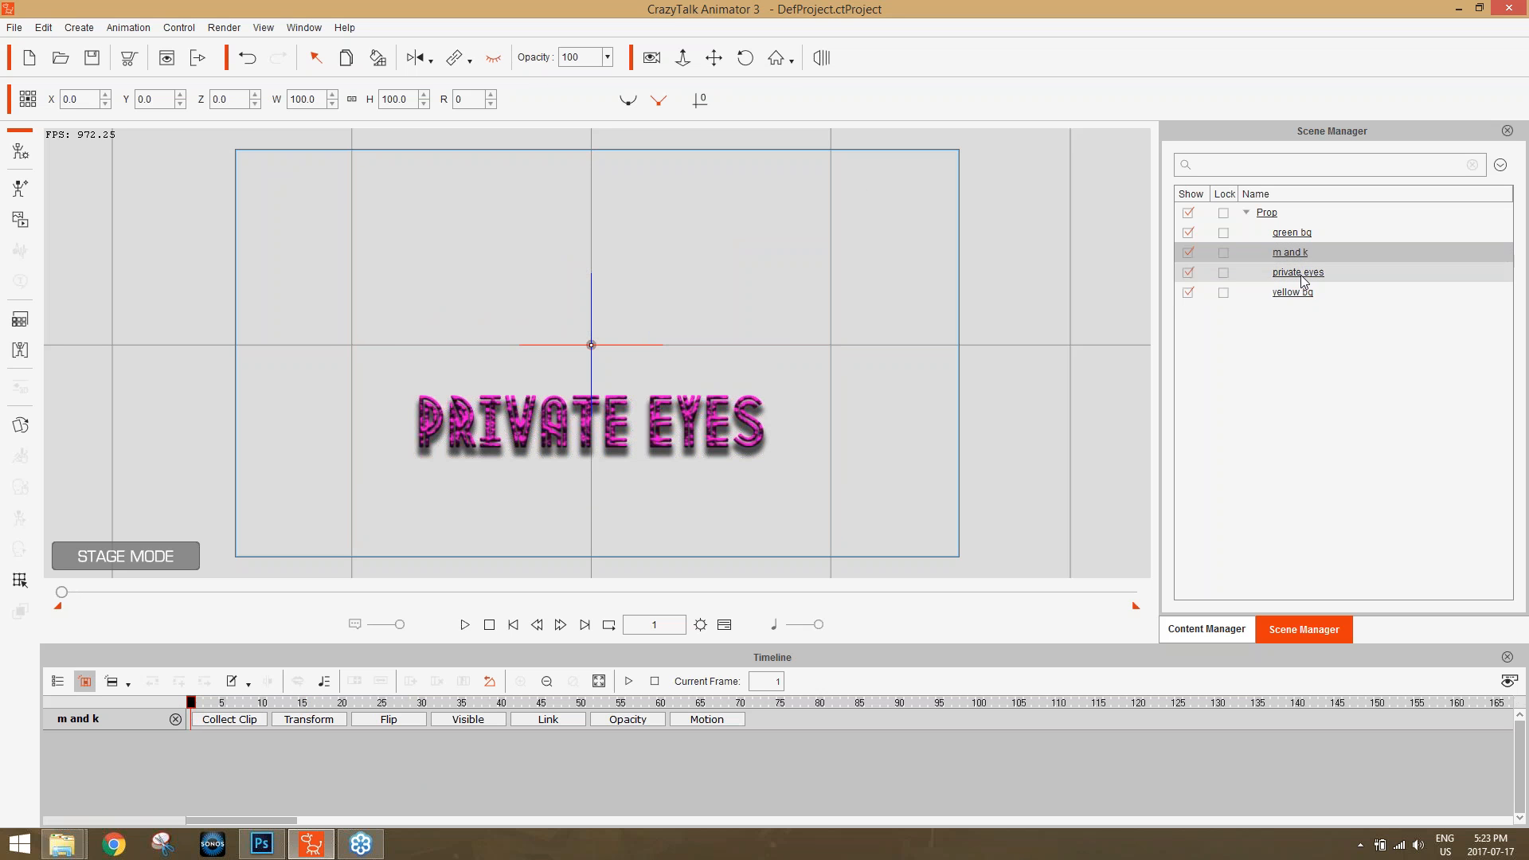
pyautogui.click(1299, 275)
pyautogui.click(493, 59)
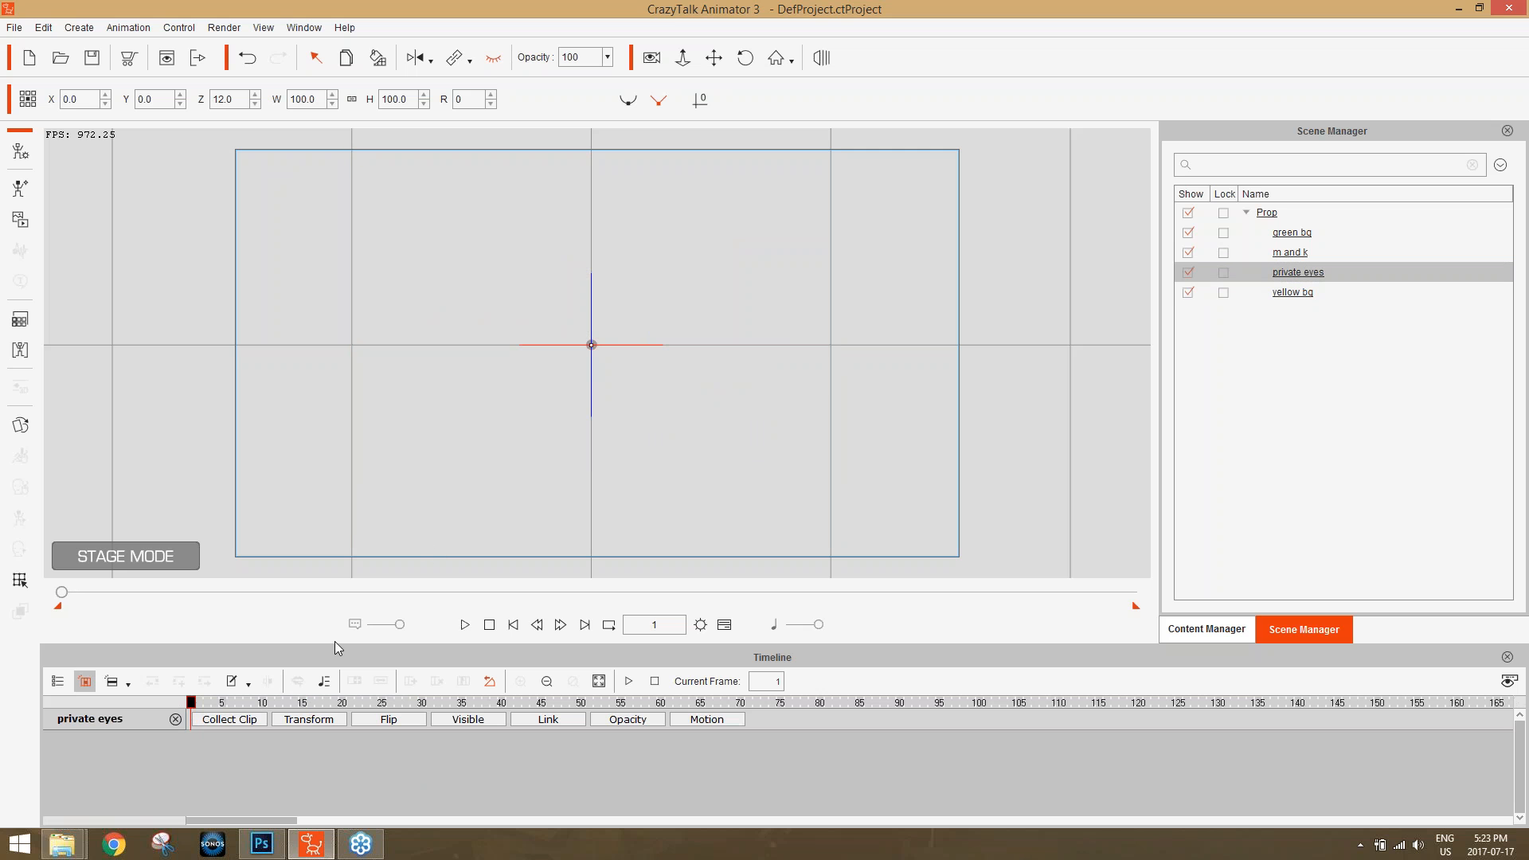
# Apply the Roll_Bounce entrance motion to the "m and k" prop at frame 40 and show its Motion track.
pyautogui.moveTo(227, 707); pyautogui.dragTo(501, 710)
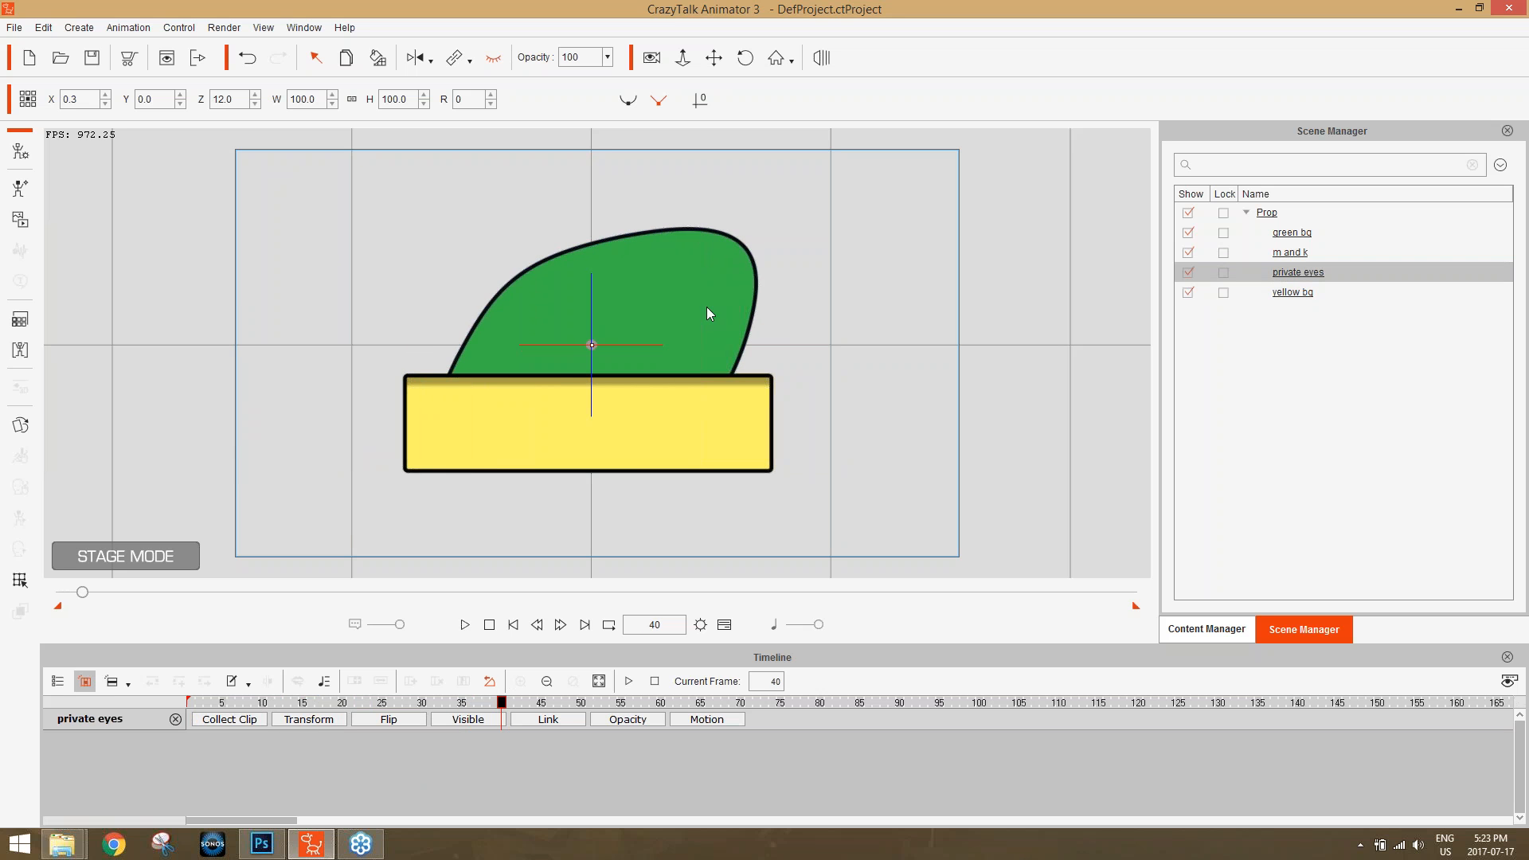
pyautogui.click(1217, 625)
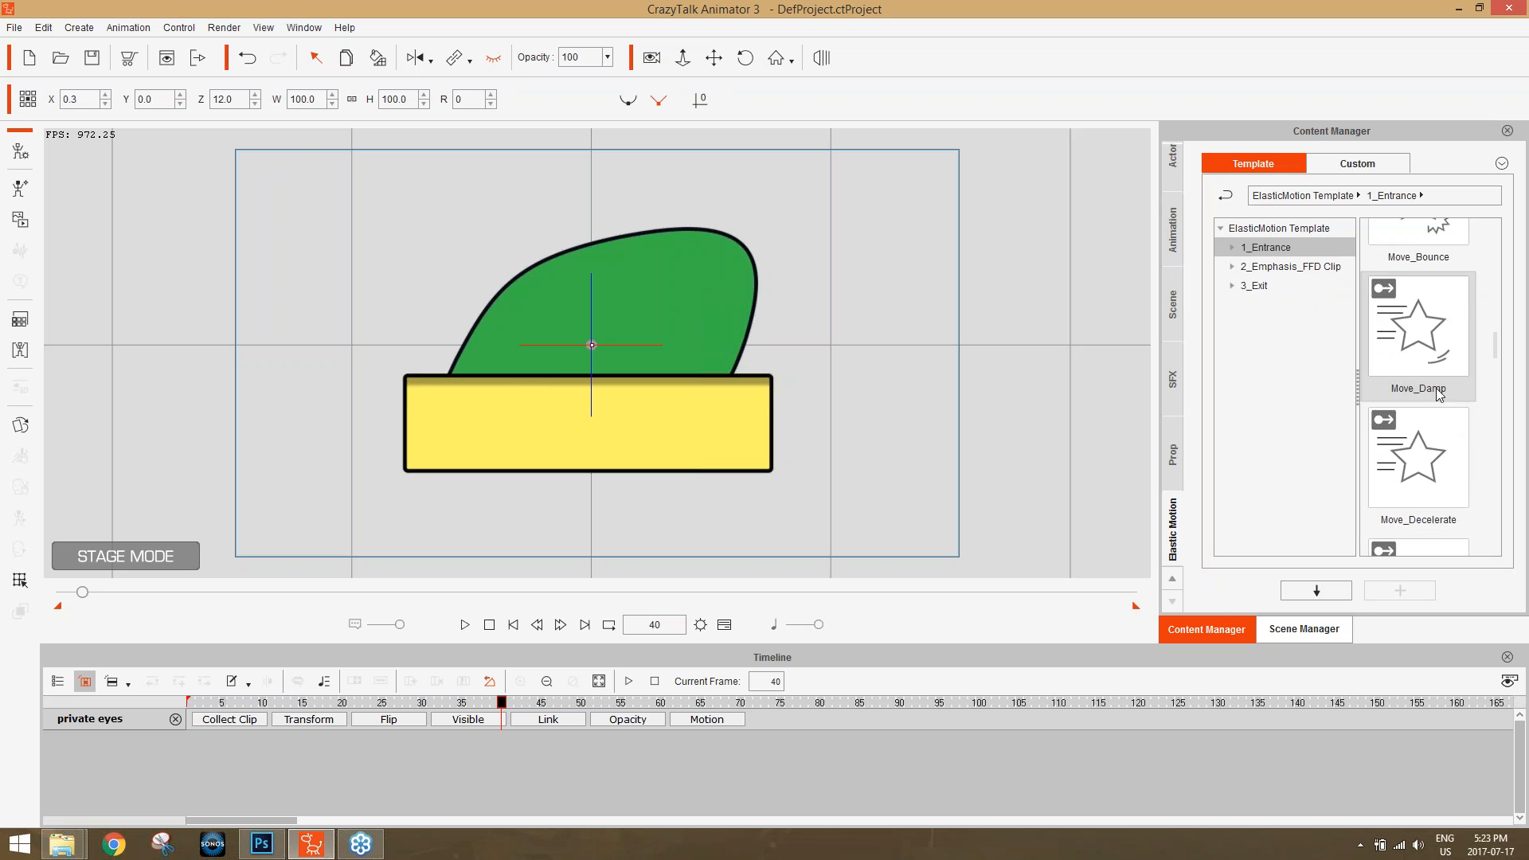
pyautogui.click(1304, 629)
pyautogui.click(1294, 254)
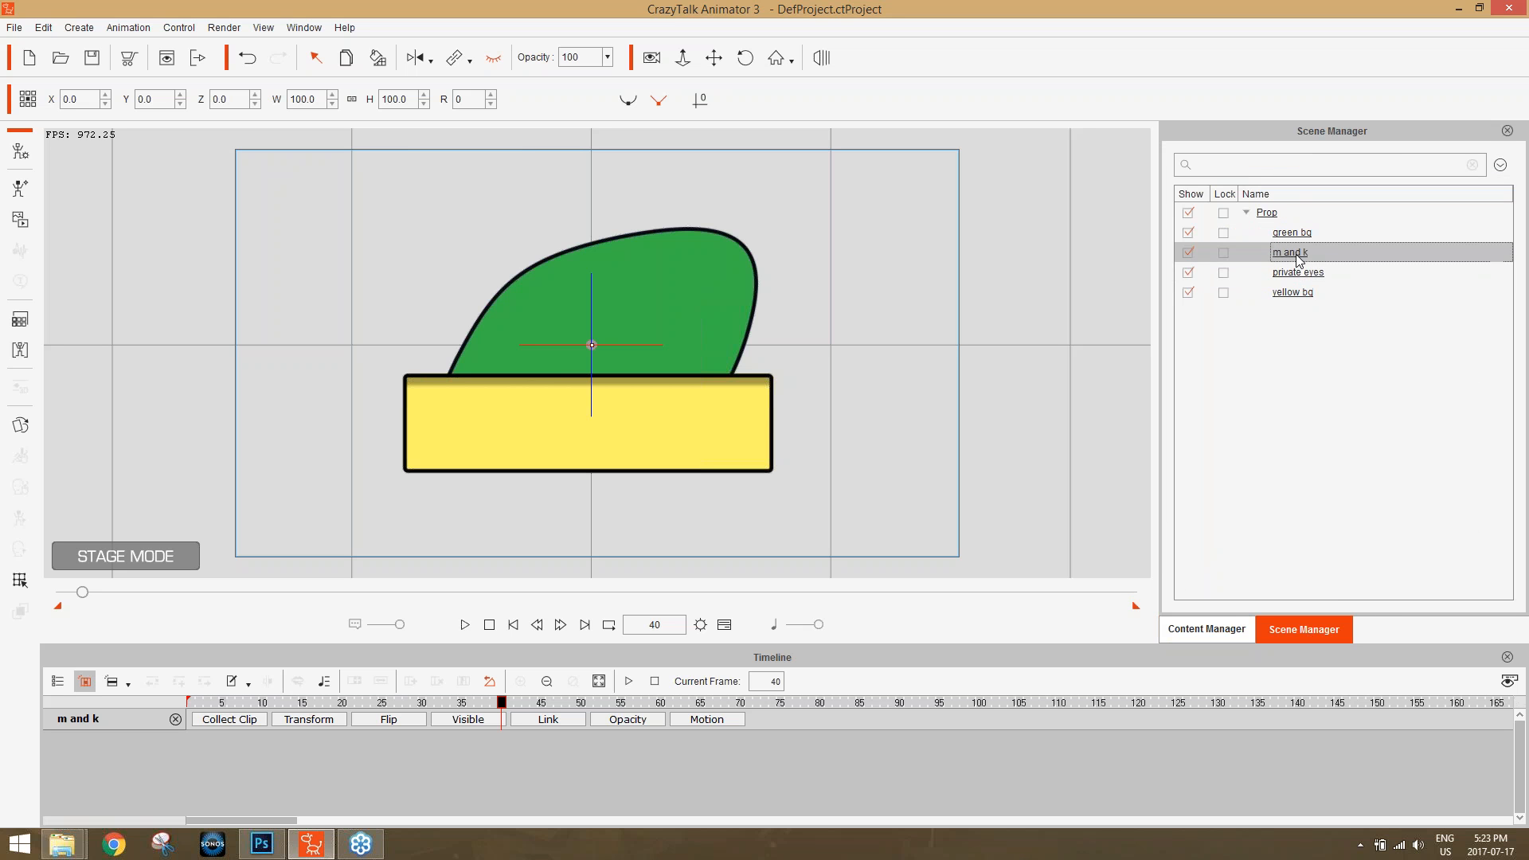
pyautogui.click(1211, 628)
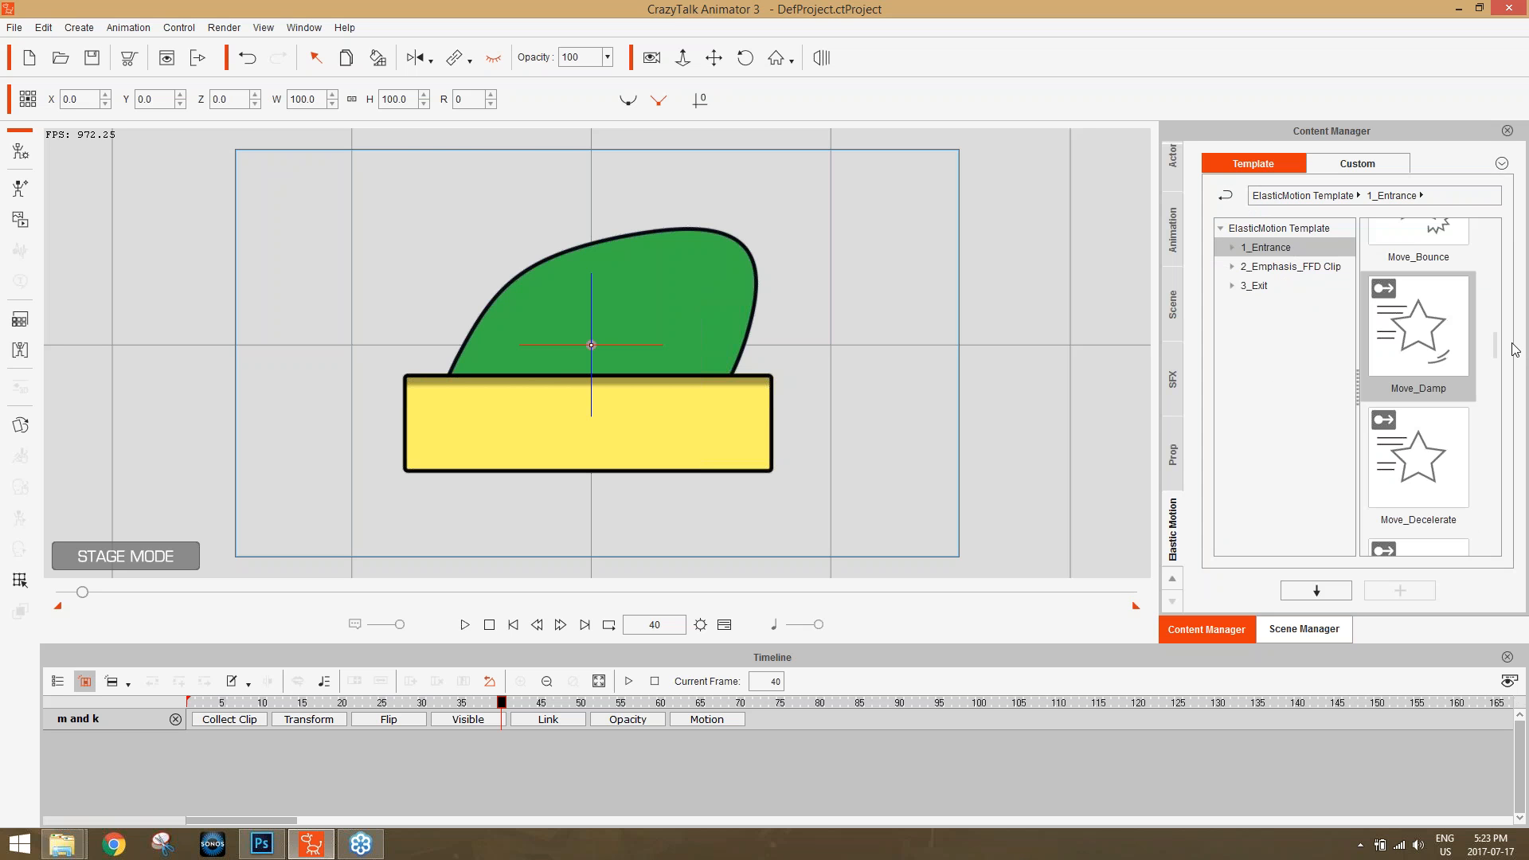
pyautogui.moveTo(1503, 344); pyautogui.dragTo(1491, 383)
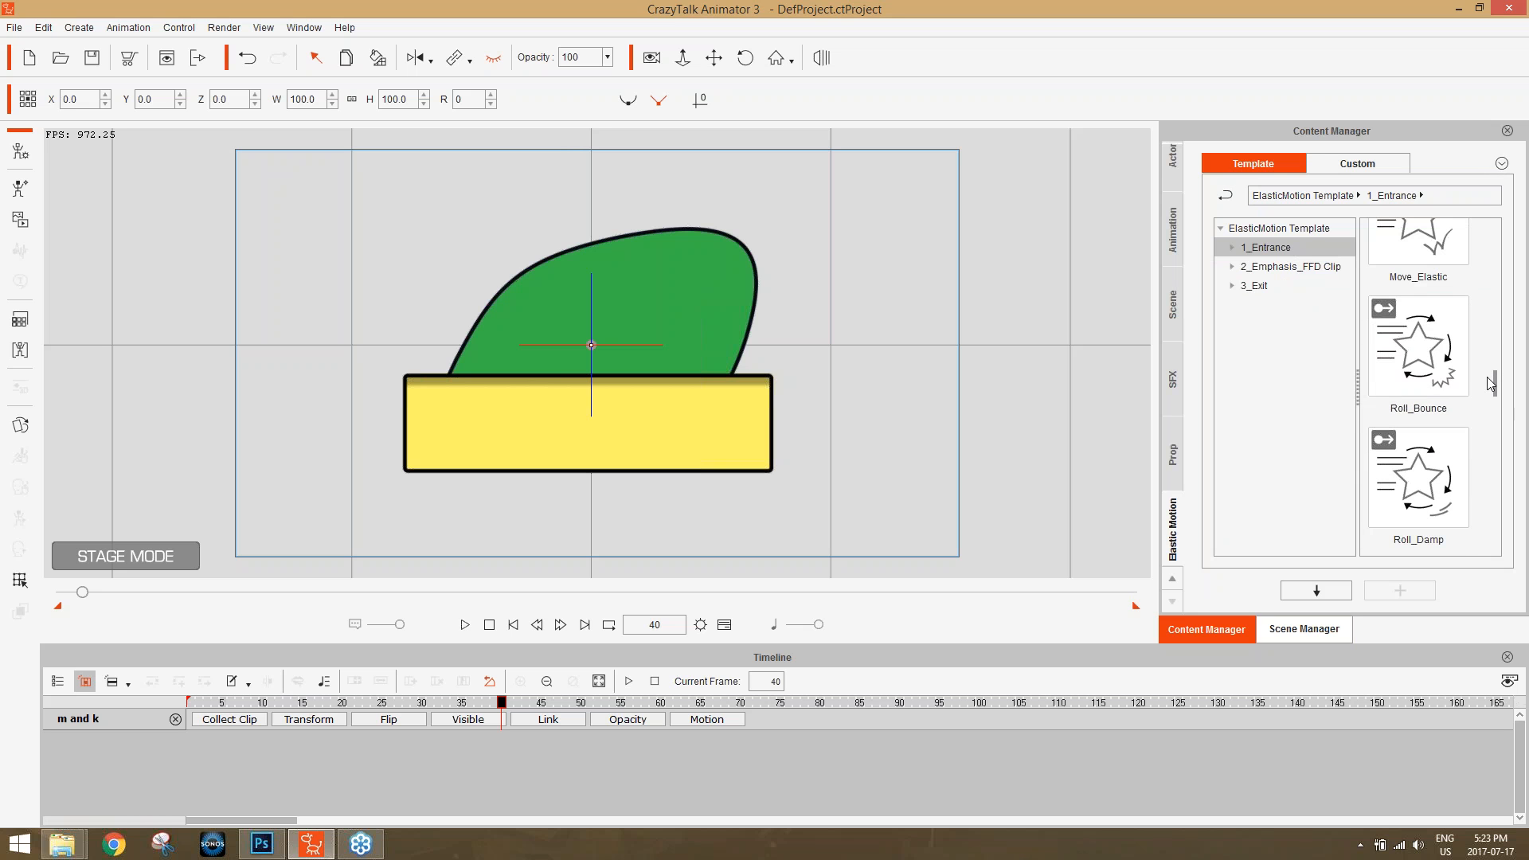
pyautogui.click(1429, 366)
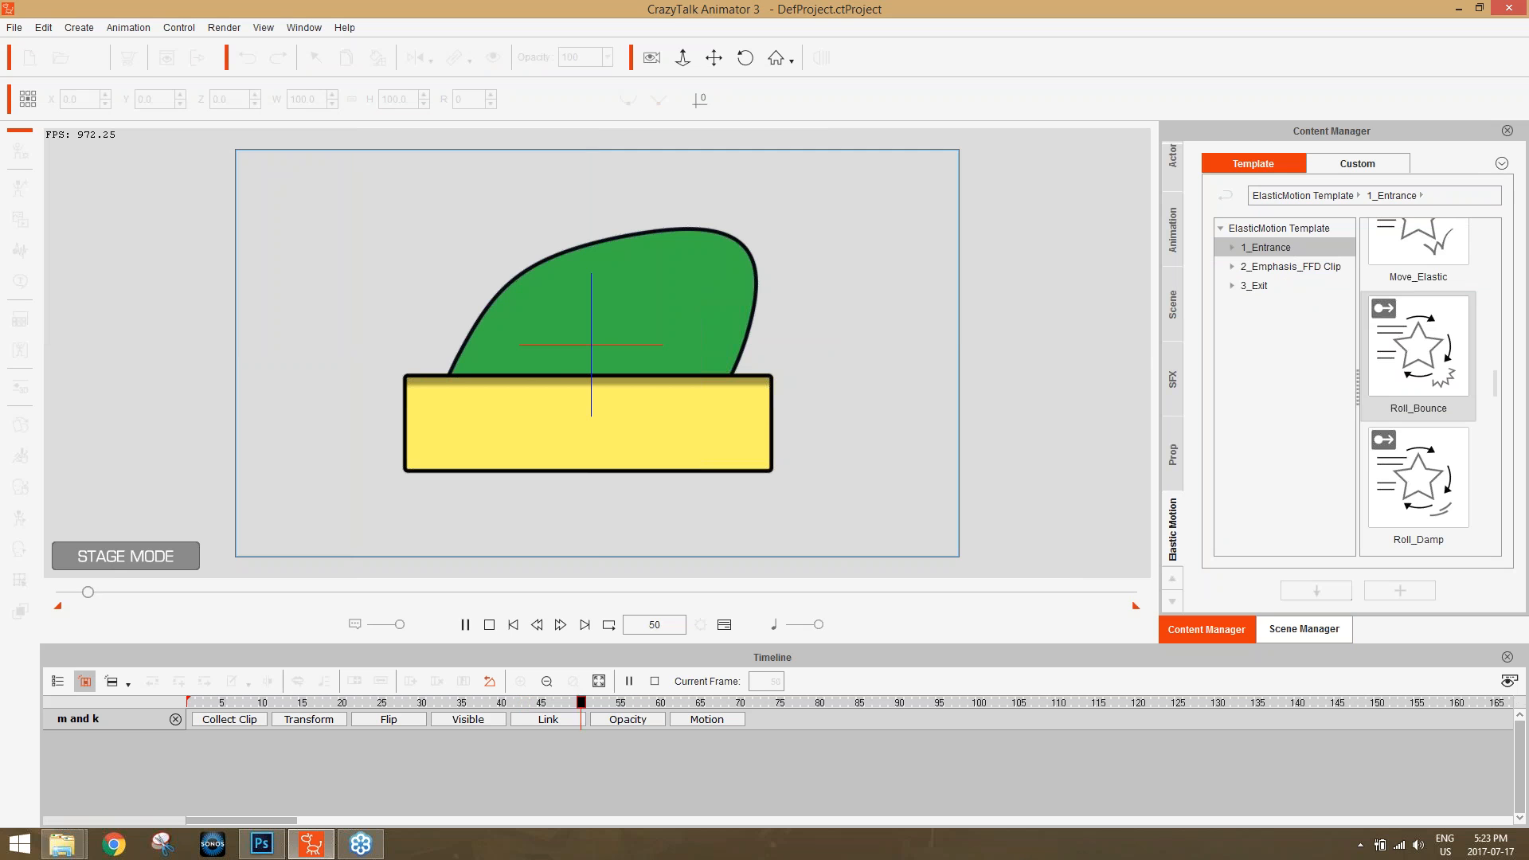
pyautogui.moveTo(1400, 382); pyautogui.dragTo(696, 723)
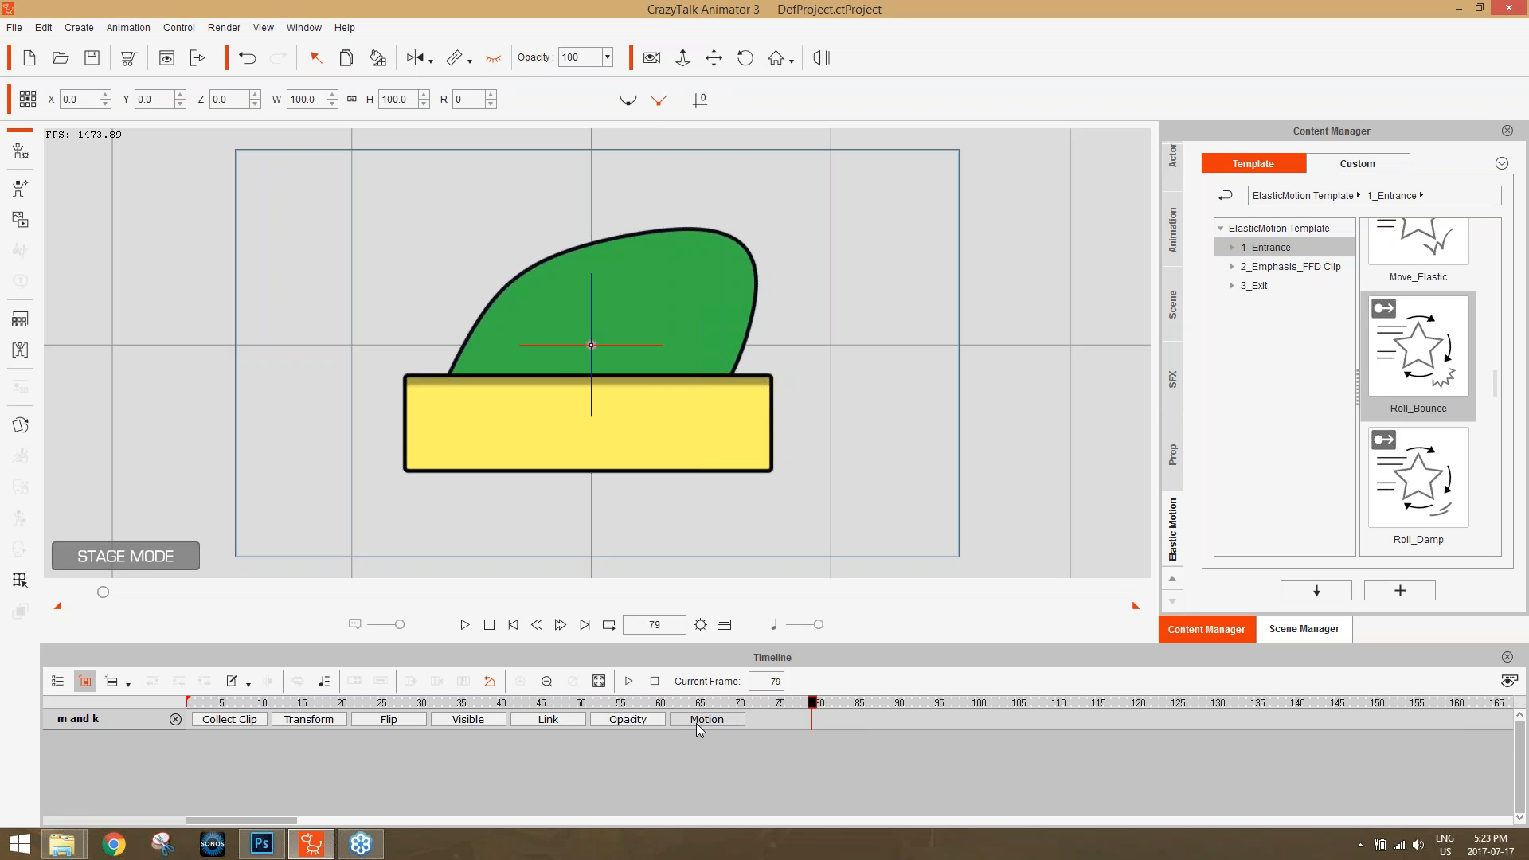
# Make the "m and k" prop visible at frame 40 and scrub through its roll to frame 56.
pyautogui.click(502, 703)
pyautogui.click(493, 58)
pyautogui.moveTo(504, 703); pyautogui.dragTo(622, 704)
# Edit the Roll_Bounce clip in the Elastic Motion Editor, moving its start position above the stage to about X -17, Y 190.
pyautogui.rightClick(627, 739)
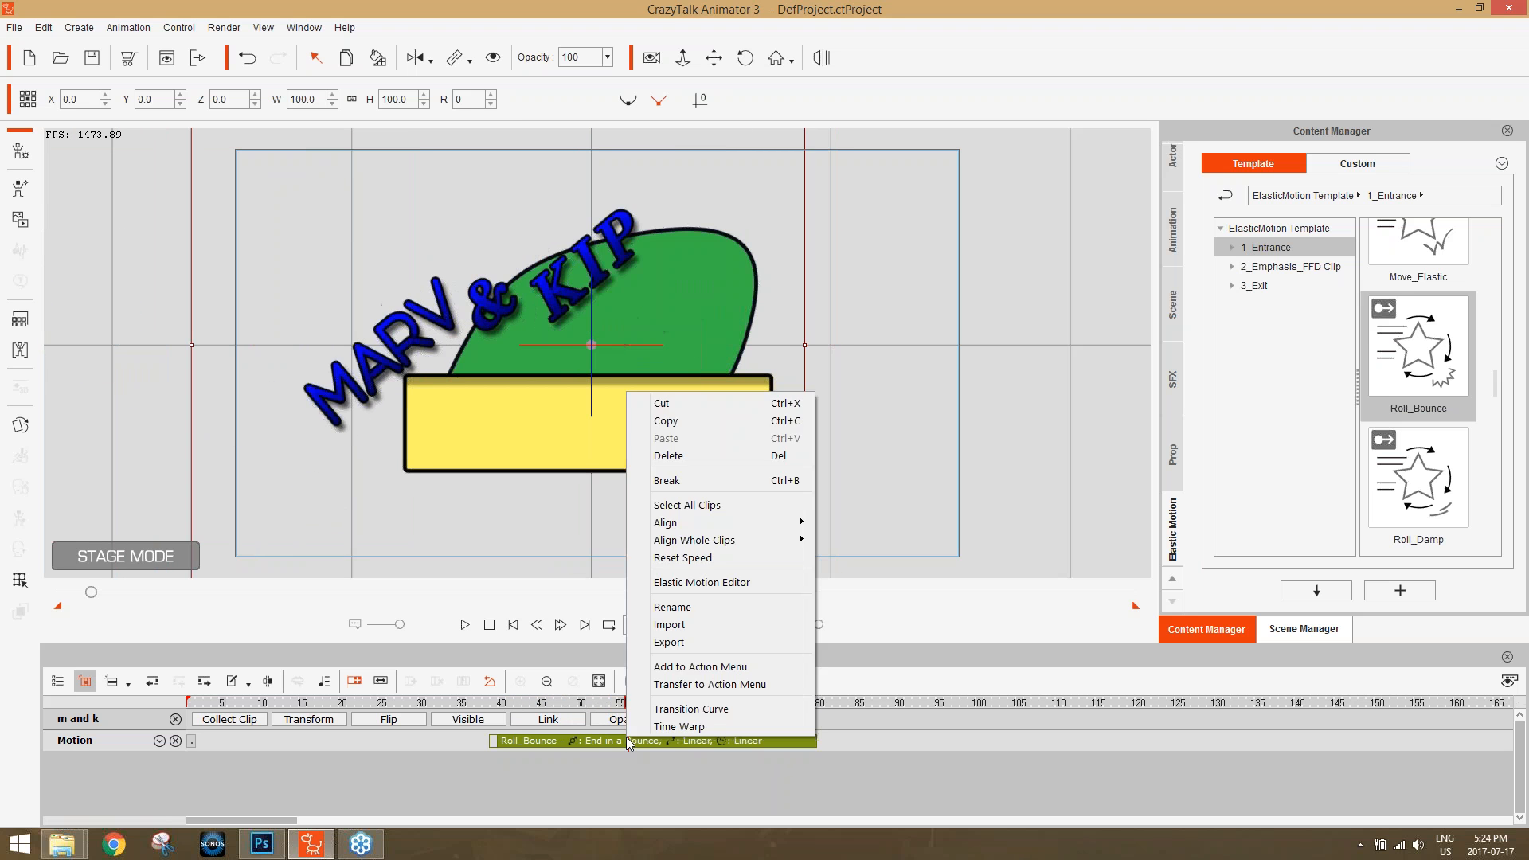
pyautogui.click(709, 587)
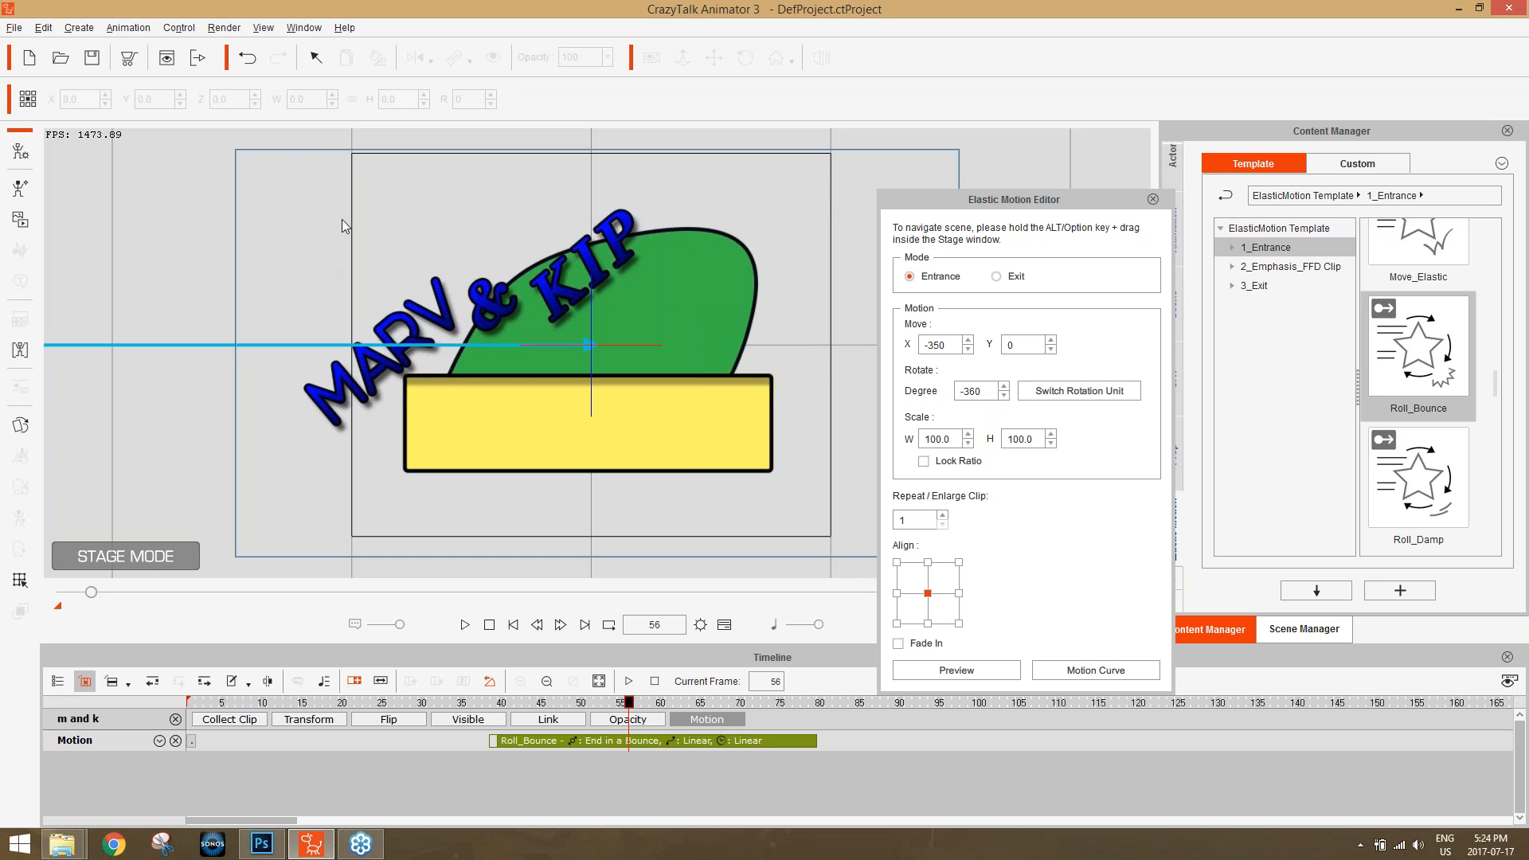
pyautogui.moveTo(342, 219); pyautogui.dragTo(373, 486)
pyautogui.moveTo(360, 213); pyautogui.dragTo(385, 361)
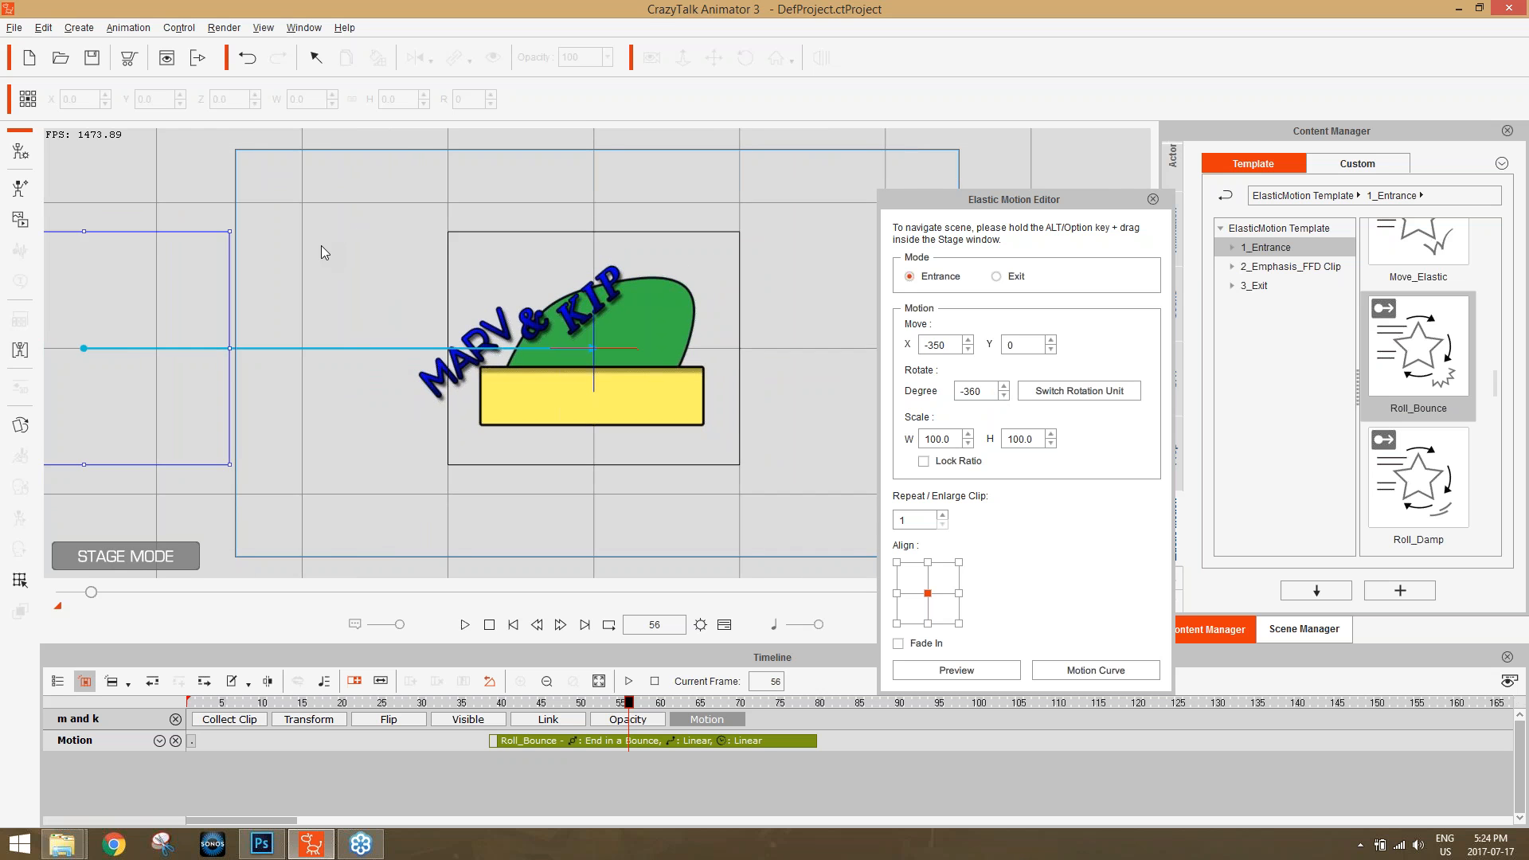
pyautogui.moveTo(320, 232); pyautogui.dragTo(364, 344)
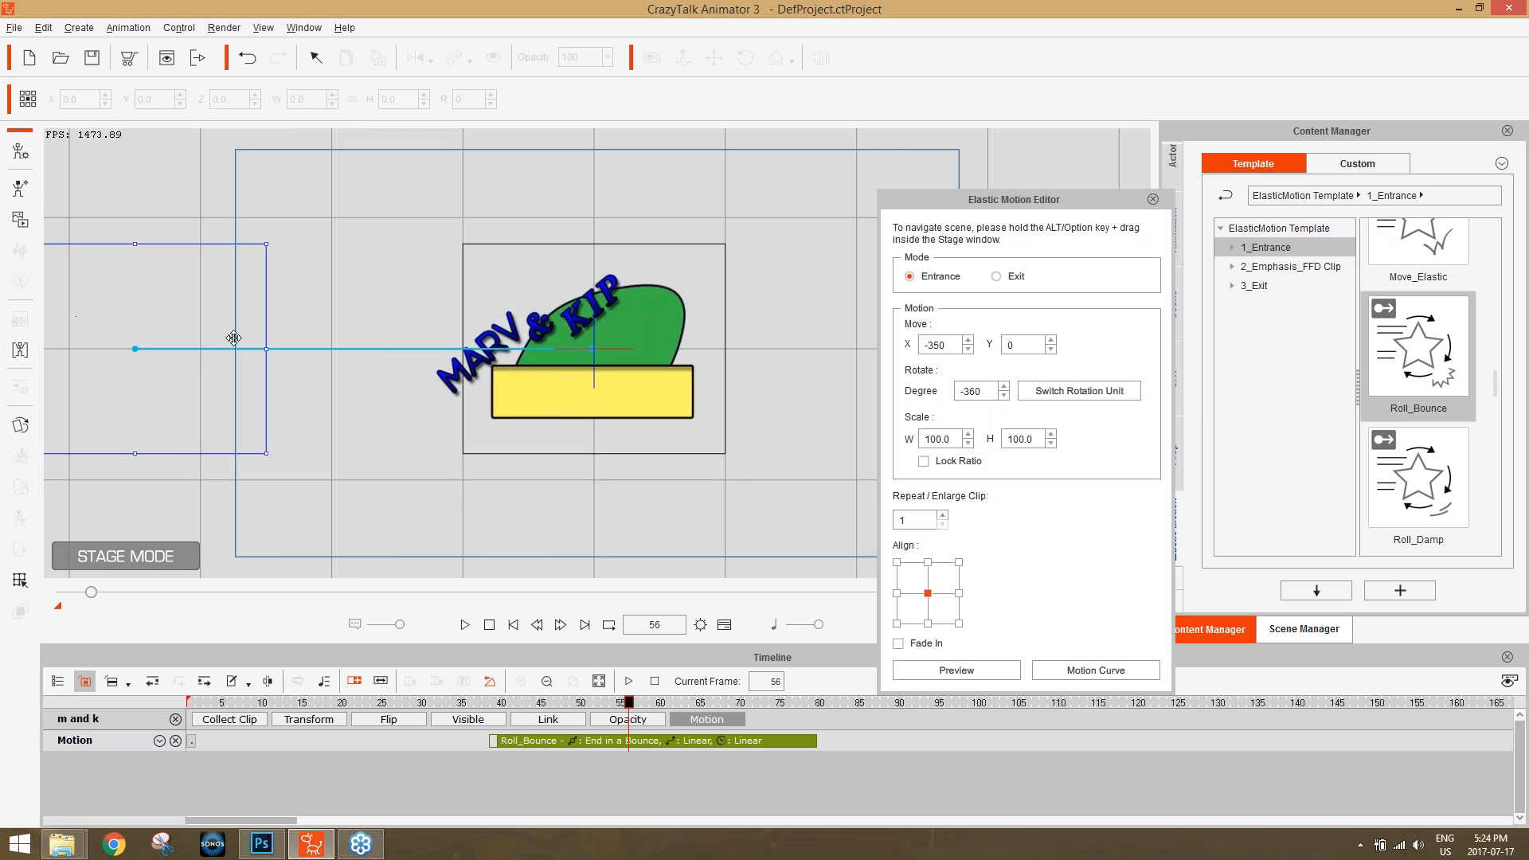
pyautogui.moveTo(318, 357); pyautogui.dragTo(433, 327)
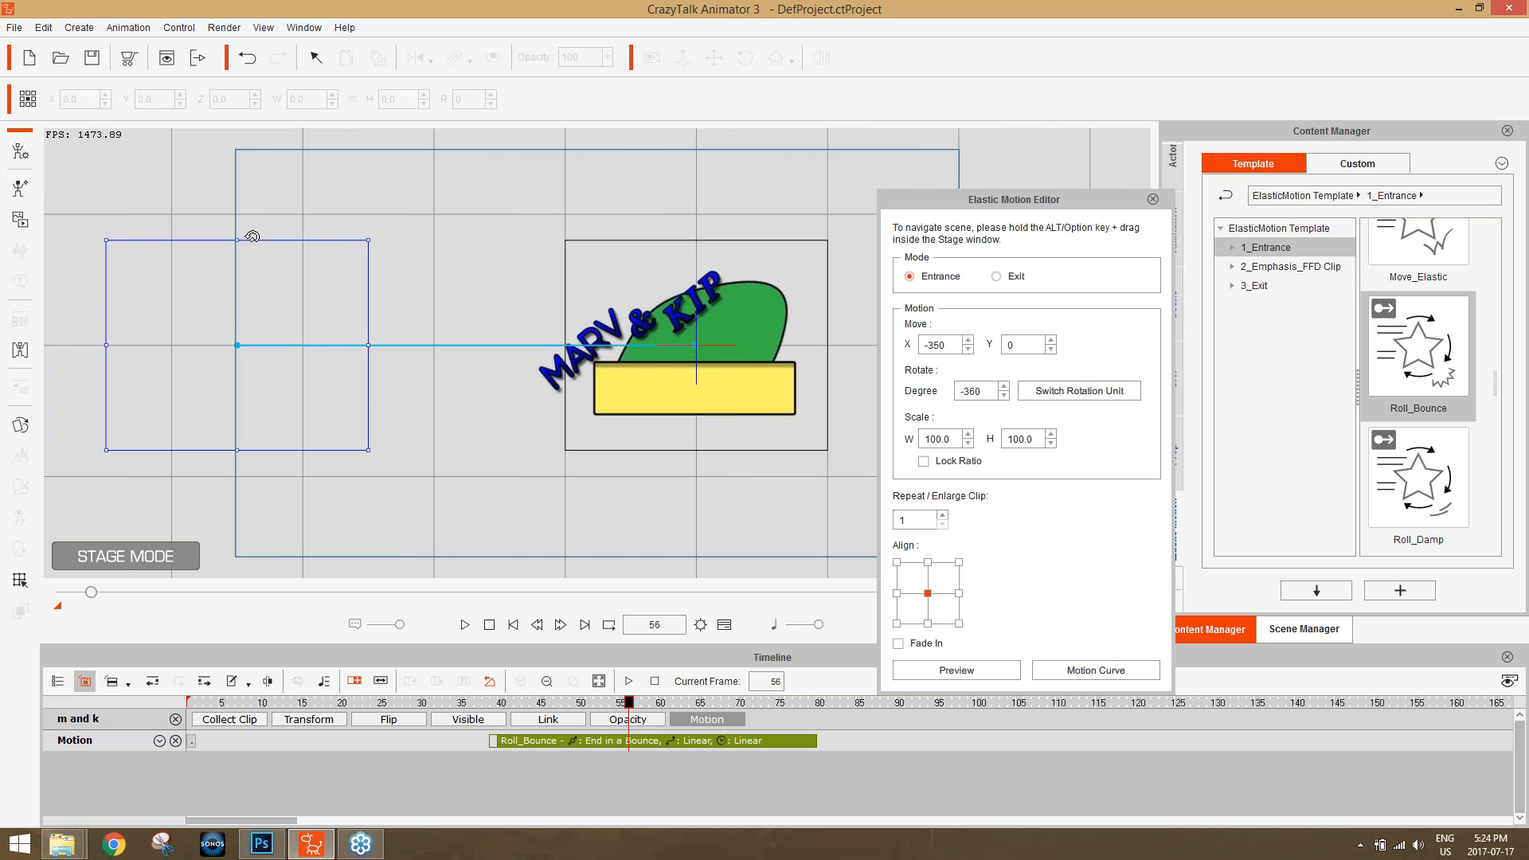
pyautogui.click(588, 703)
pyautogui.moveTo(577, 708); pyautogui.dragTo(503, 715)
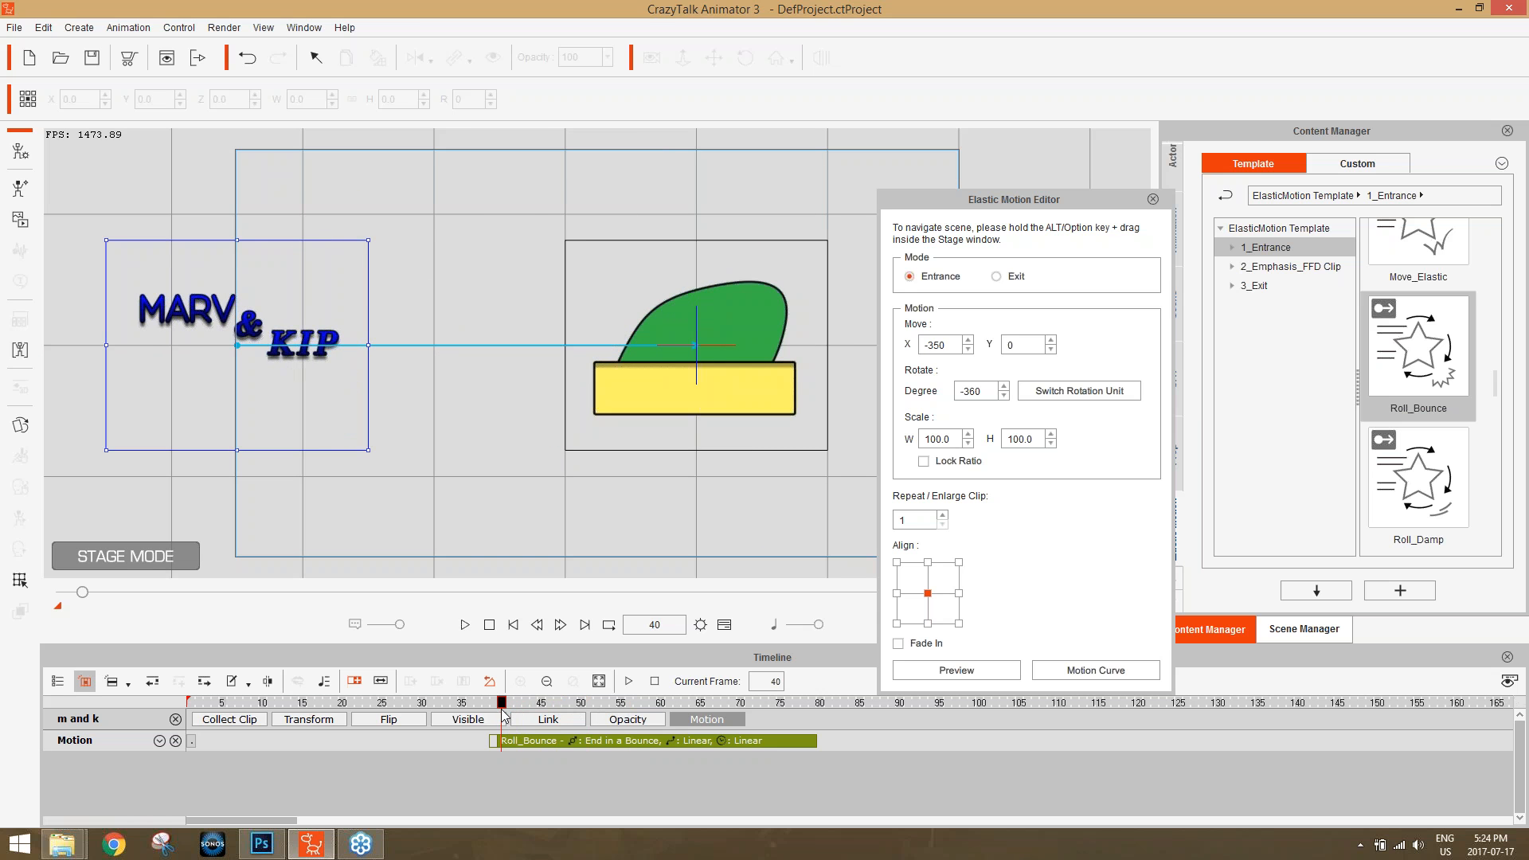
pyautogui.moveTo(253, 311); pyautogui.dragTo(696, 55)
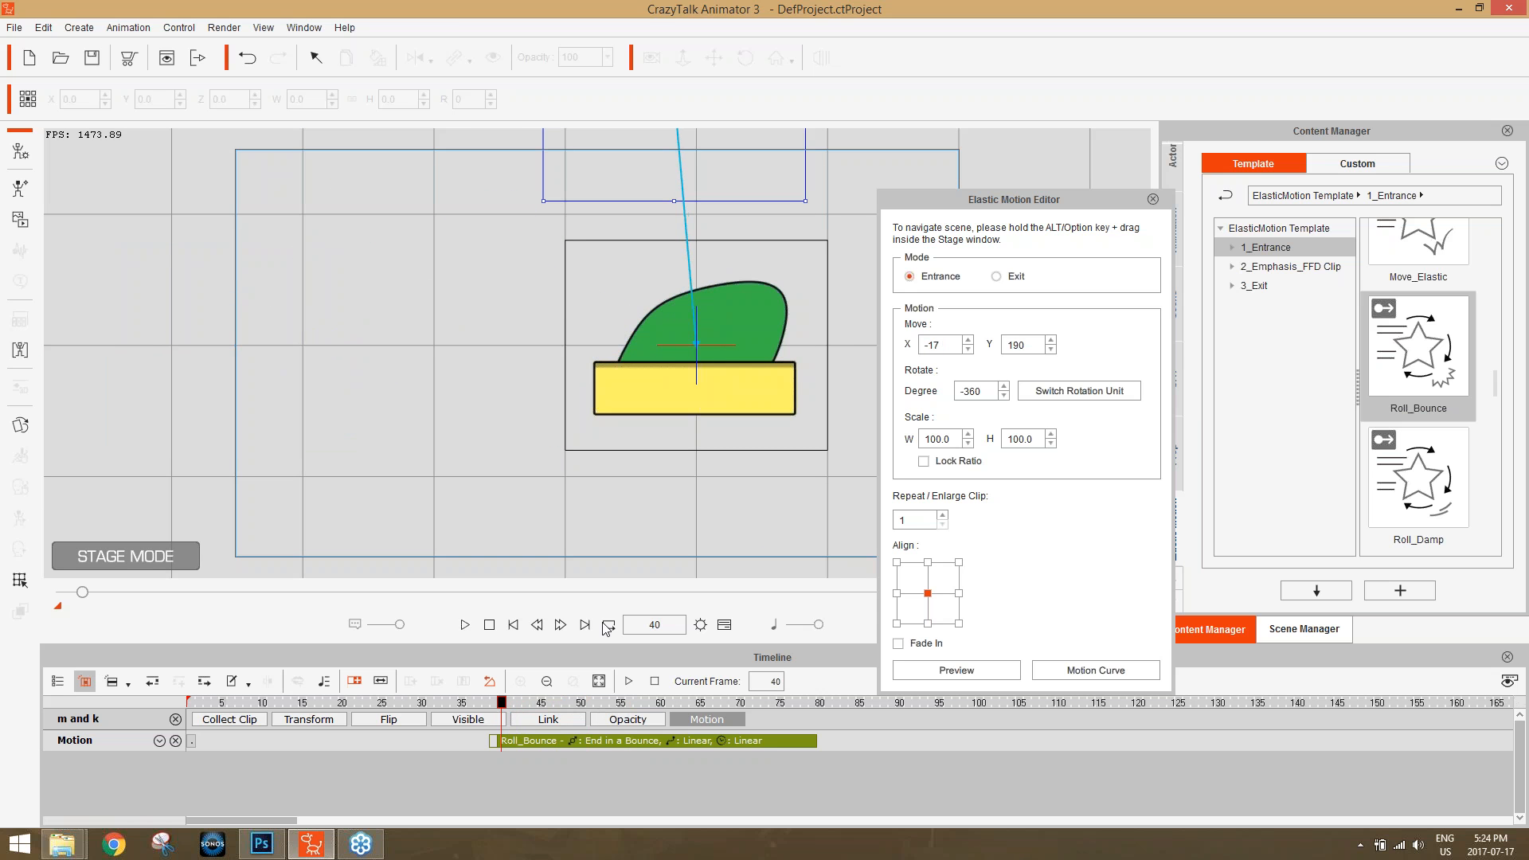
pyautogui.moveTo(508, 710); pyautogui.dragTo(478, 724)
pyautogui.moveTo(576, 203); pyautogui.dragTo(565, 260)
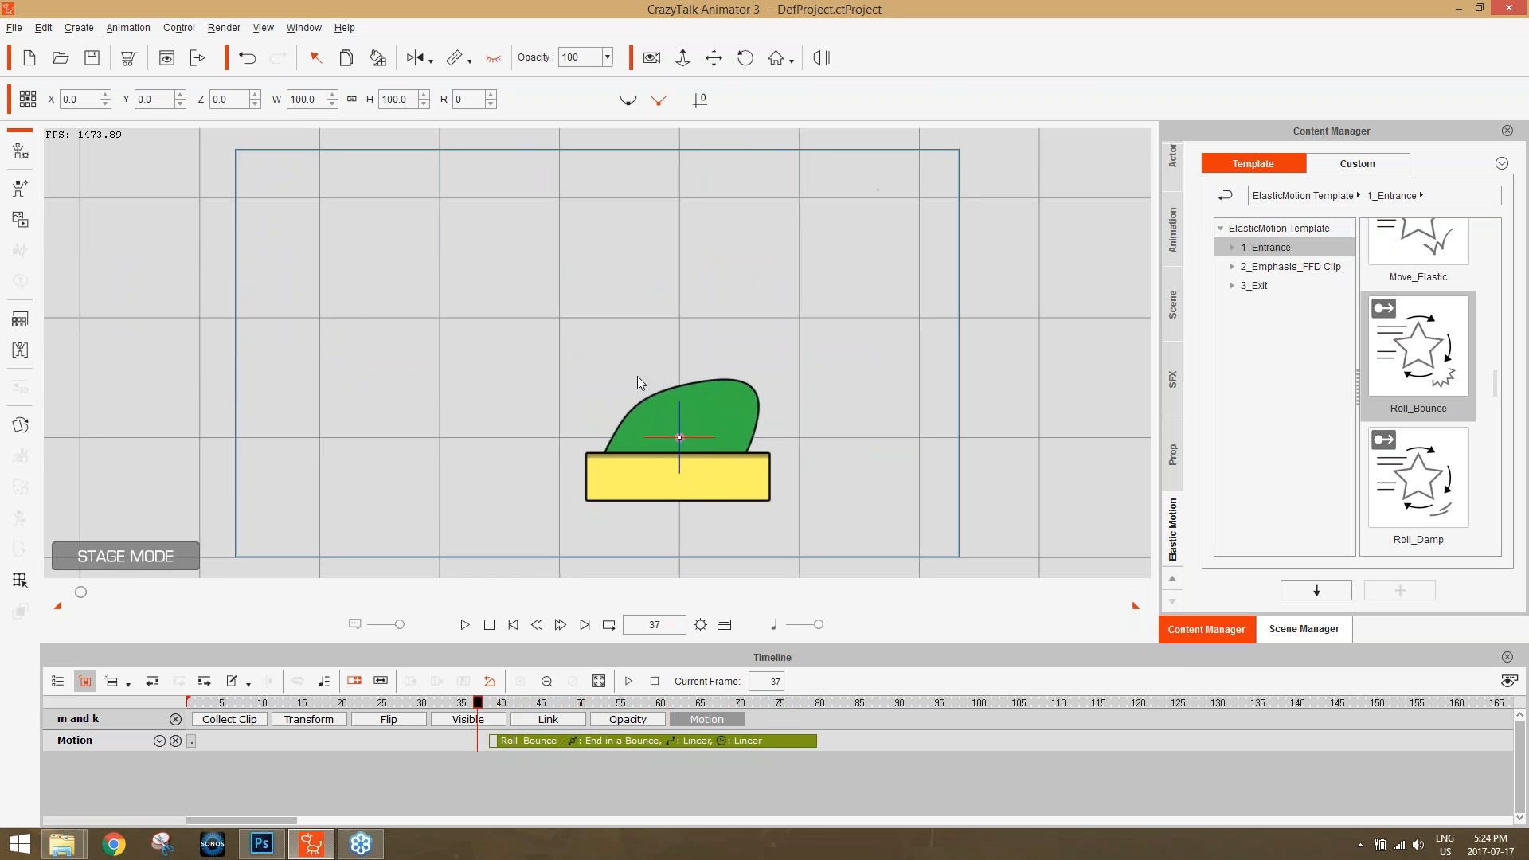
# Reopen the Roll_Bounce clip in the Elastic Motion Editor and move its start position to about X -351, Y -1.
pyautogui.click(656, 738)
pyautogui.rightClick(655, 738)
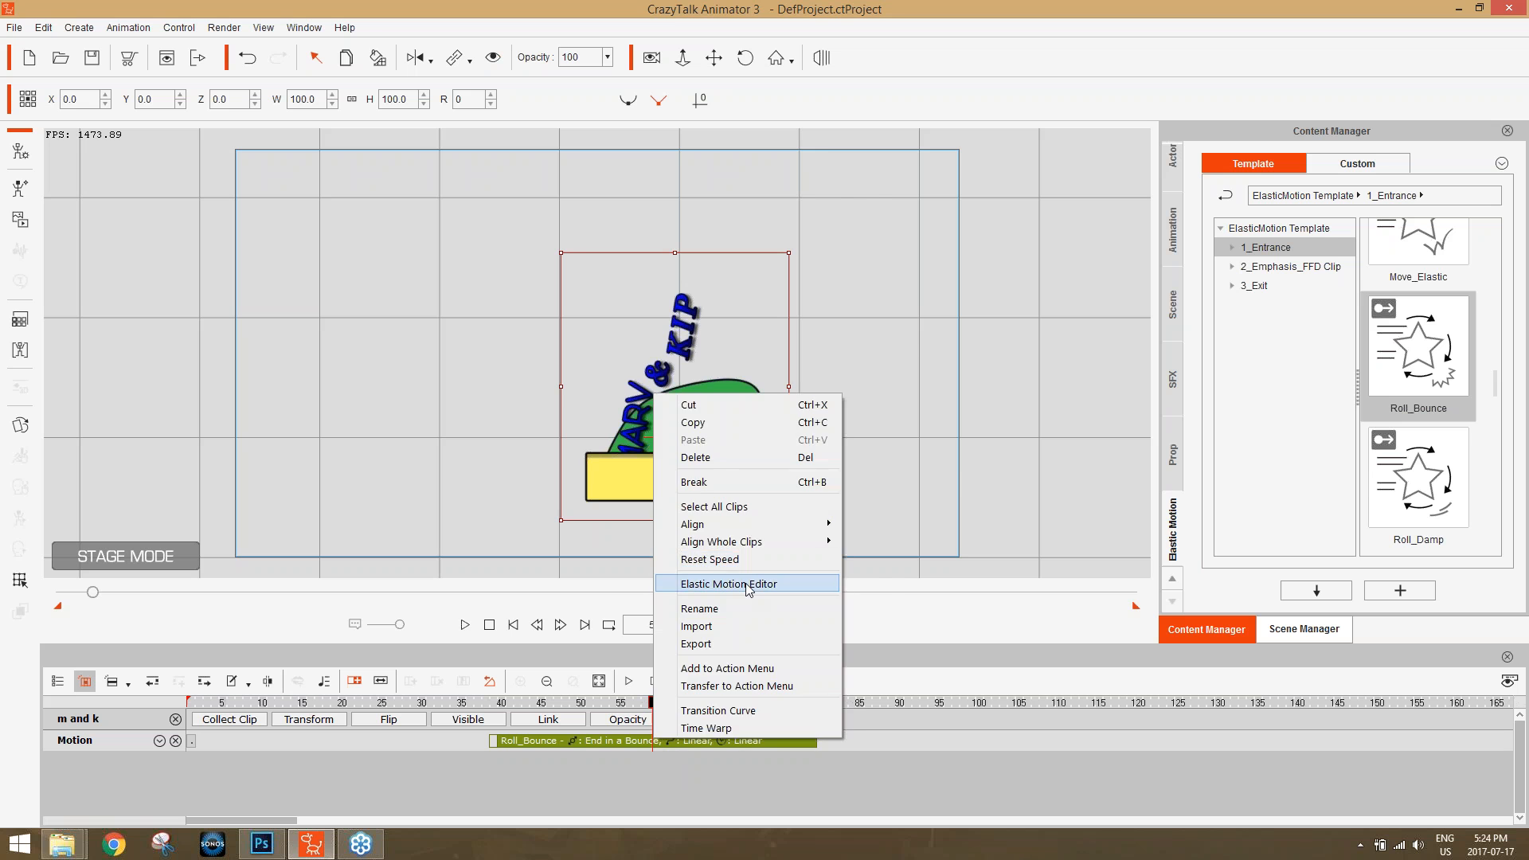
pyautogui.click(728, 584)
pyautogui.moveTo(748, 200); pyautogui.dragTo(348, 429)
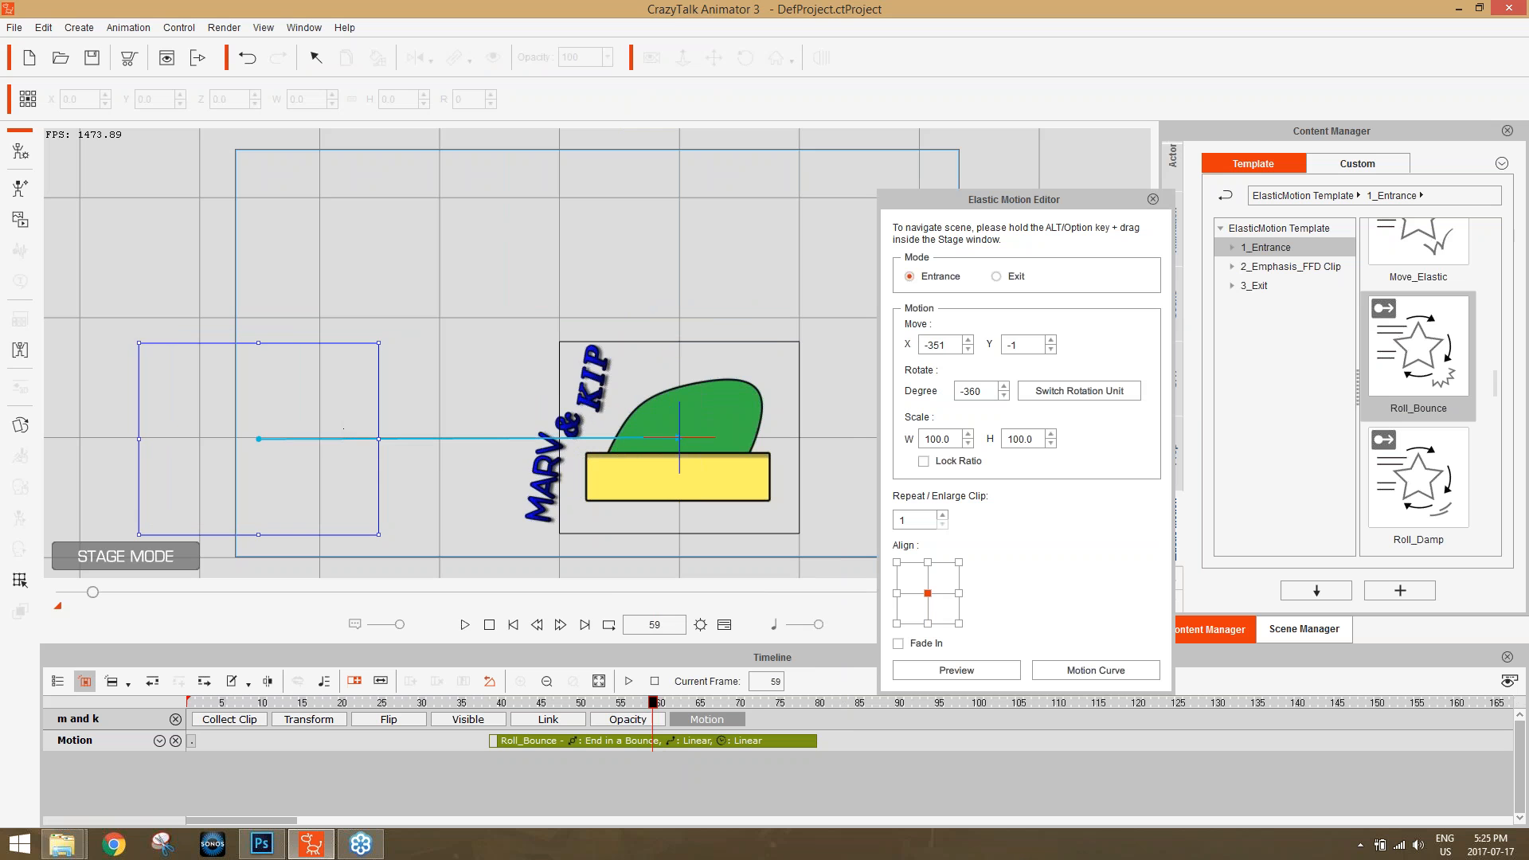
# Scrub through the "m and k" roll between frames 74 and 49 to review its rotation and bounce.
pyautogui.moveTo(654, 706); pyautogui.dragTo(773, 721)
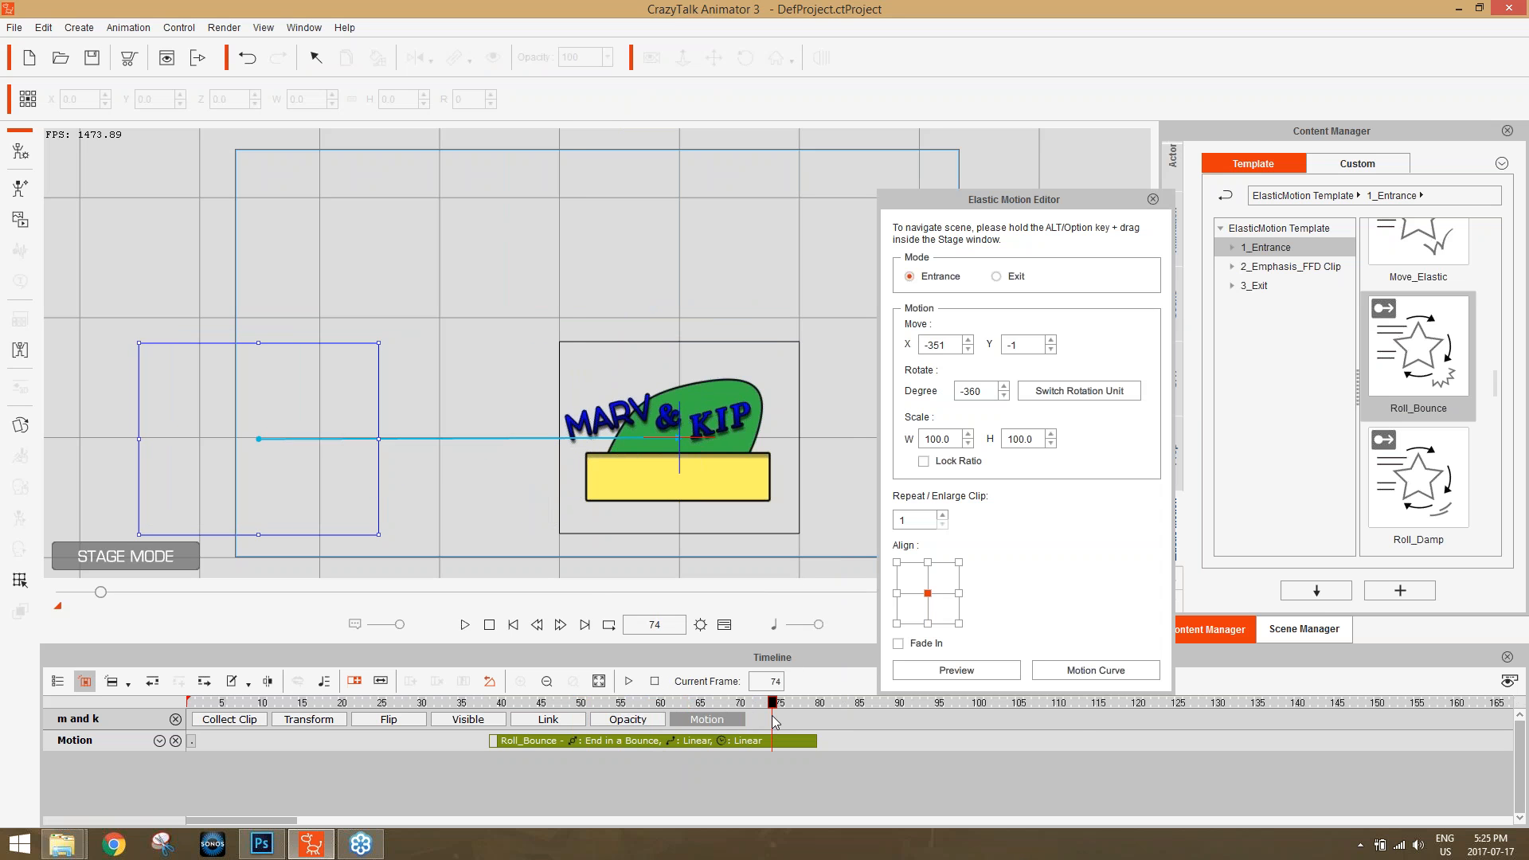
pyautogui.click(1122, 668)
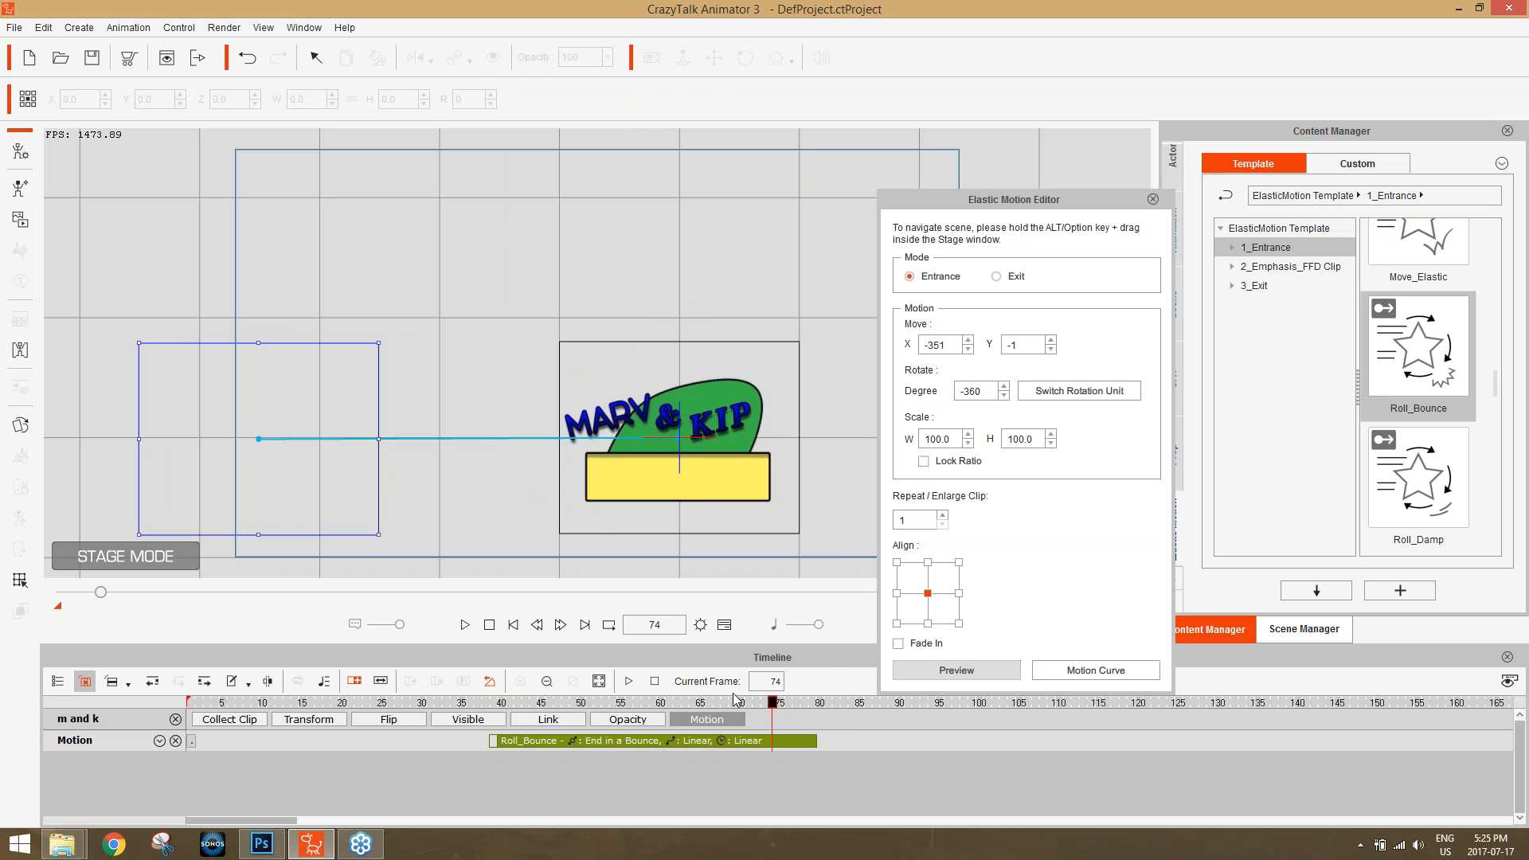
pyautogui.moveTo(726, 704); pyautogui.dragTo(576, 715)
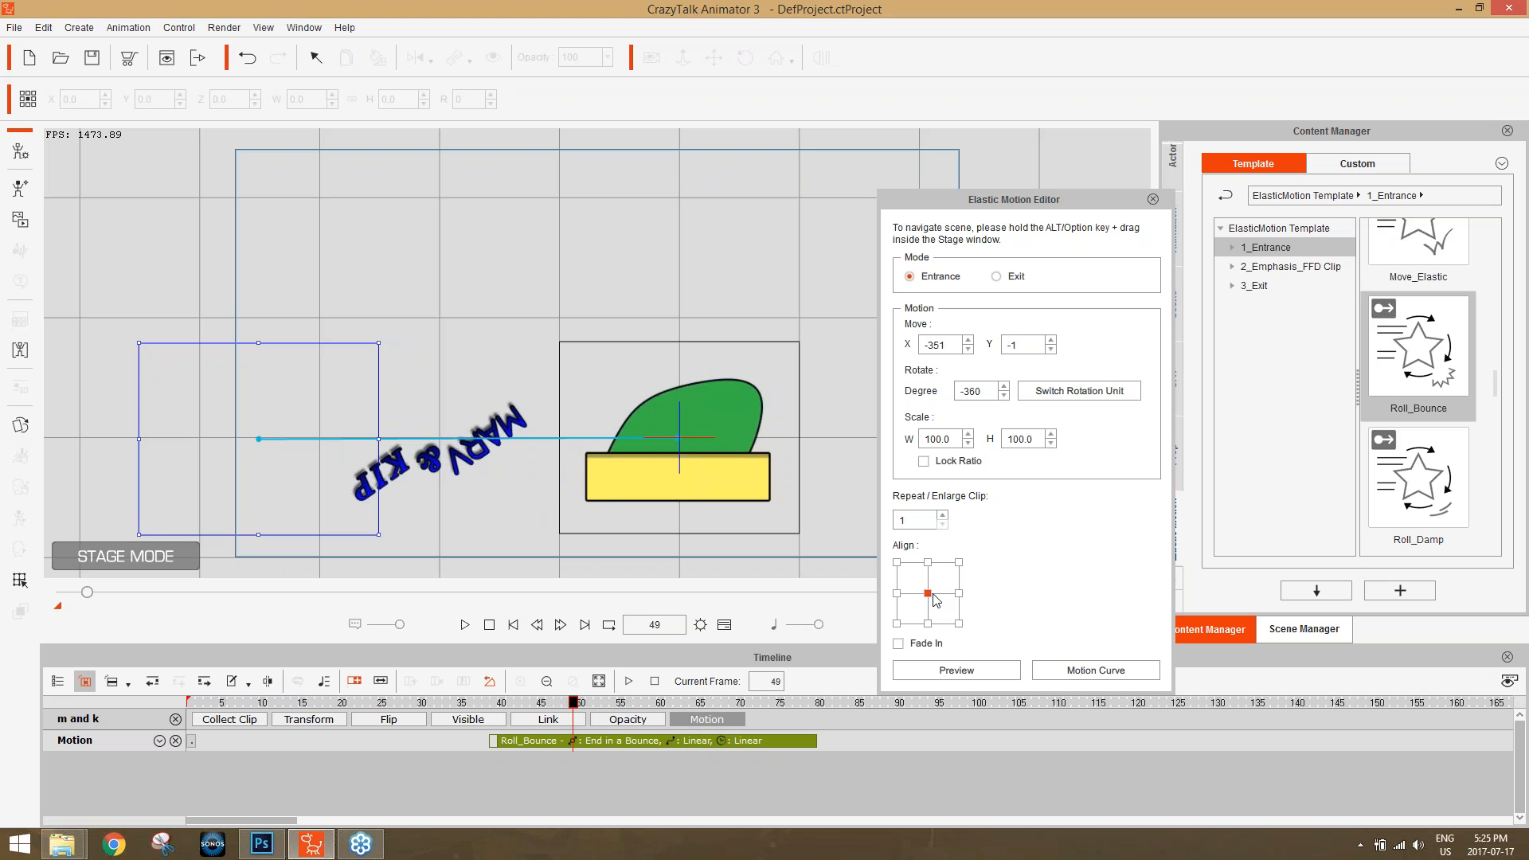
# Try the upper-right corner as the roll's alignment point, scrub back to frame 40, and restore the centre alignment.
pyautogui.click(958, 563)
pyautogui.moveTo(573, 703); pyautogui.dragTo(501, 704)
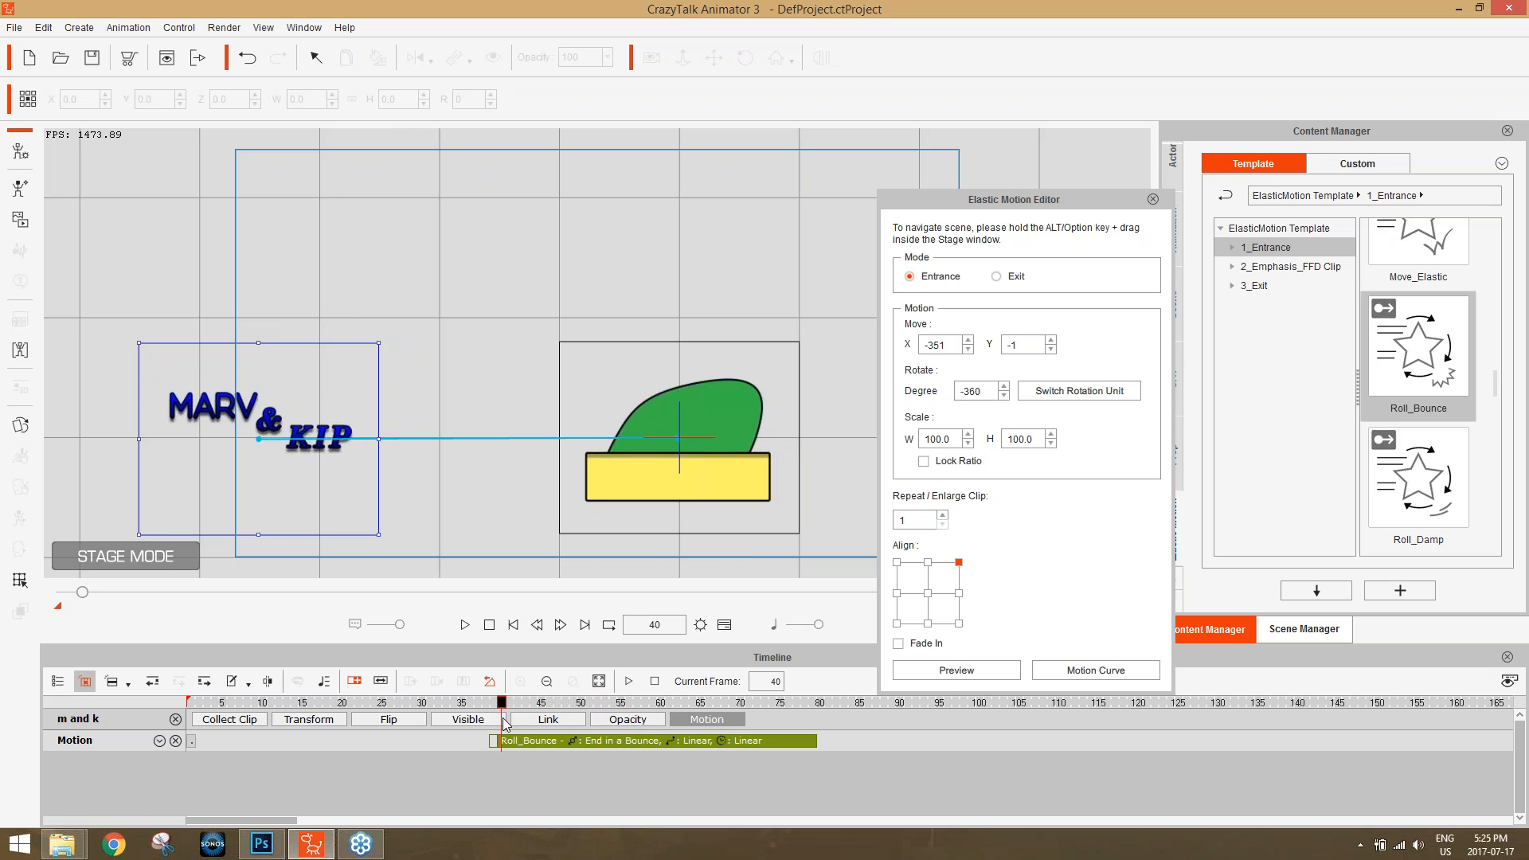
pyautogui.click(927, 593)
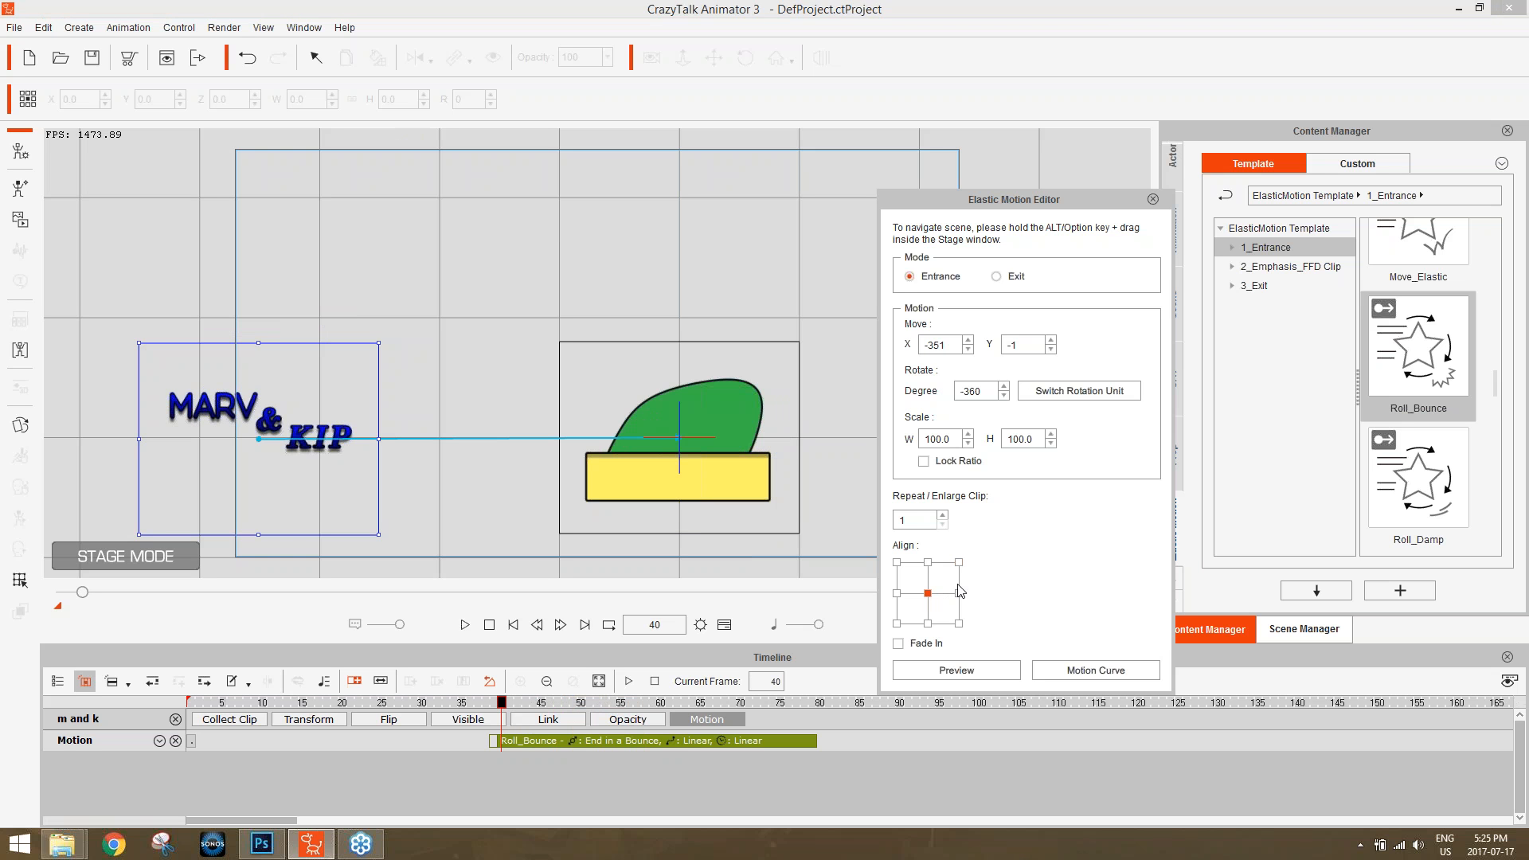
# Try a start scale of 20 with the ratio locked, scrub through the roll to review it, and restore the scale to 100.
pyautogui.click(950, 435)
pyautogui.doubleClick(932, 438)
pyautogui.click(928, 462)
pyautogui.write('20')
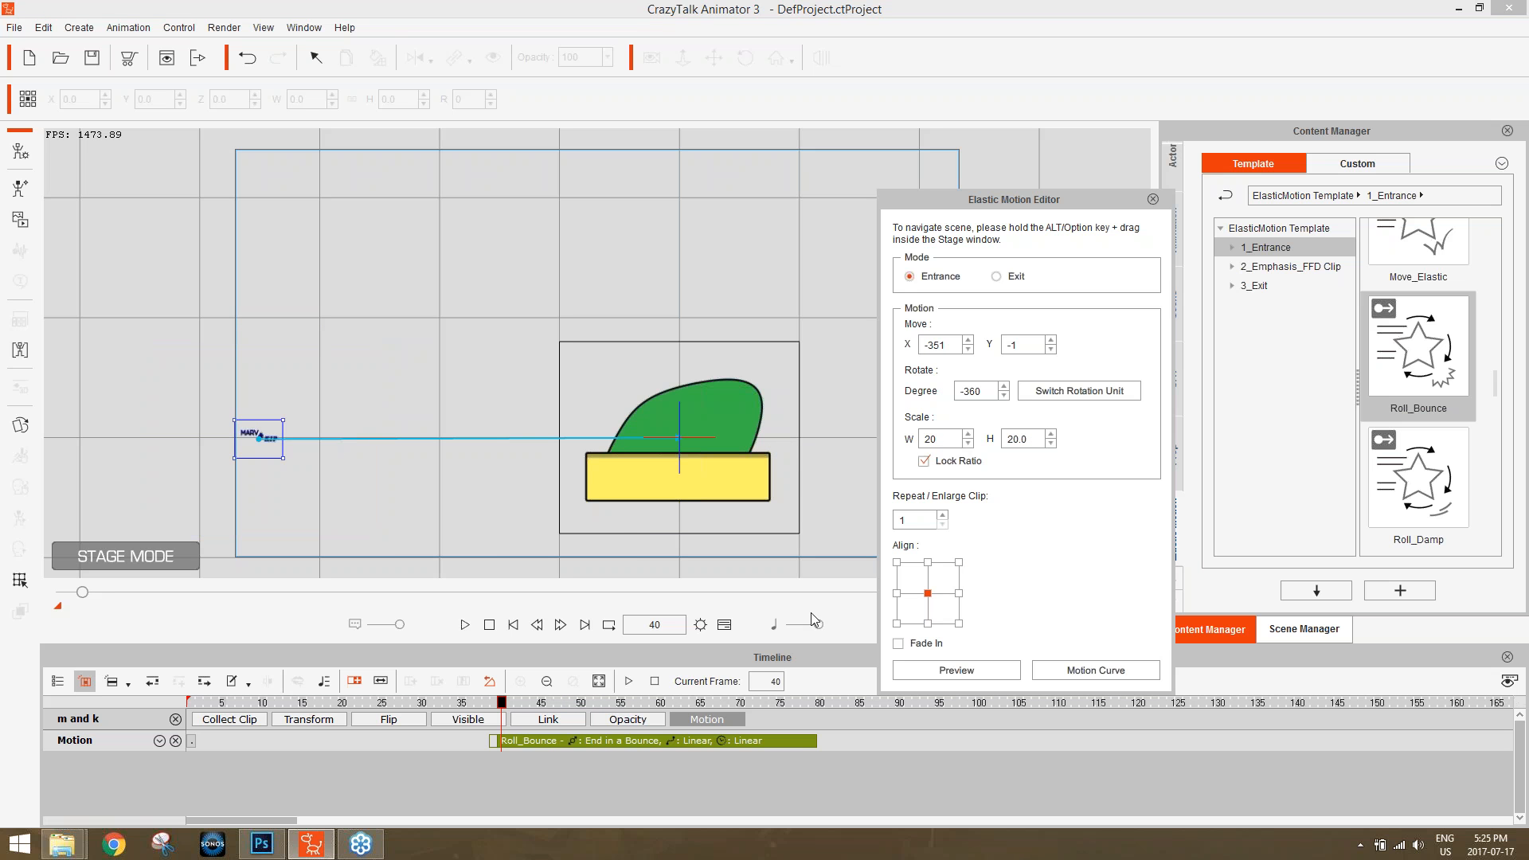
pyautogui.moveTo(501, 707); pyautogui.dragTo(612, 707)
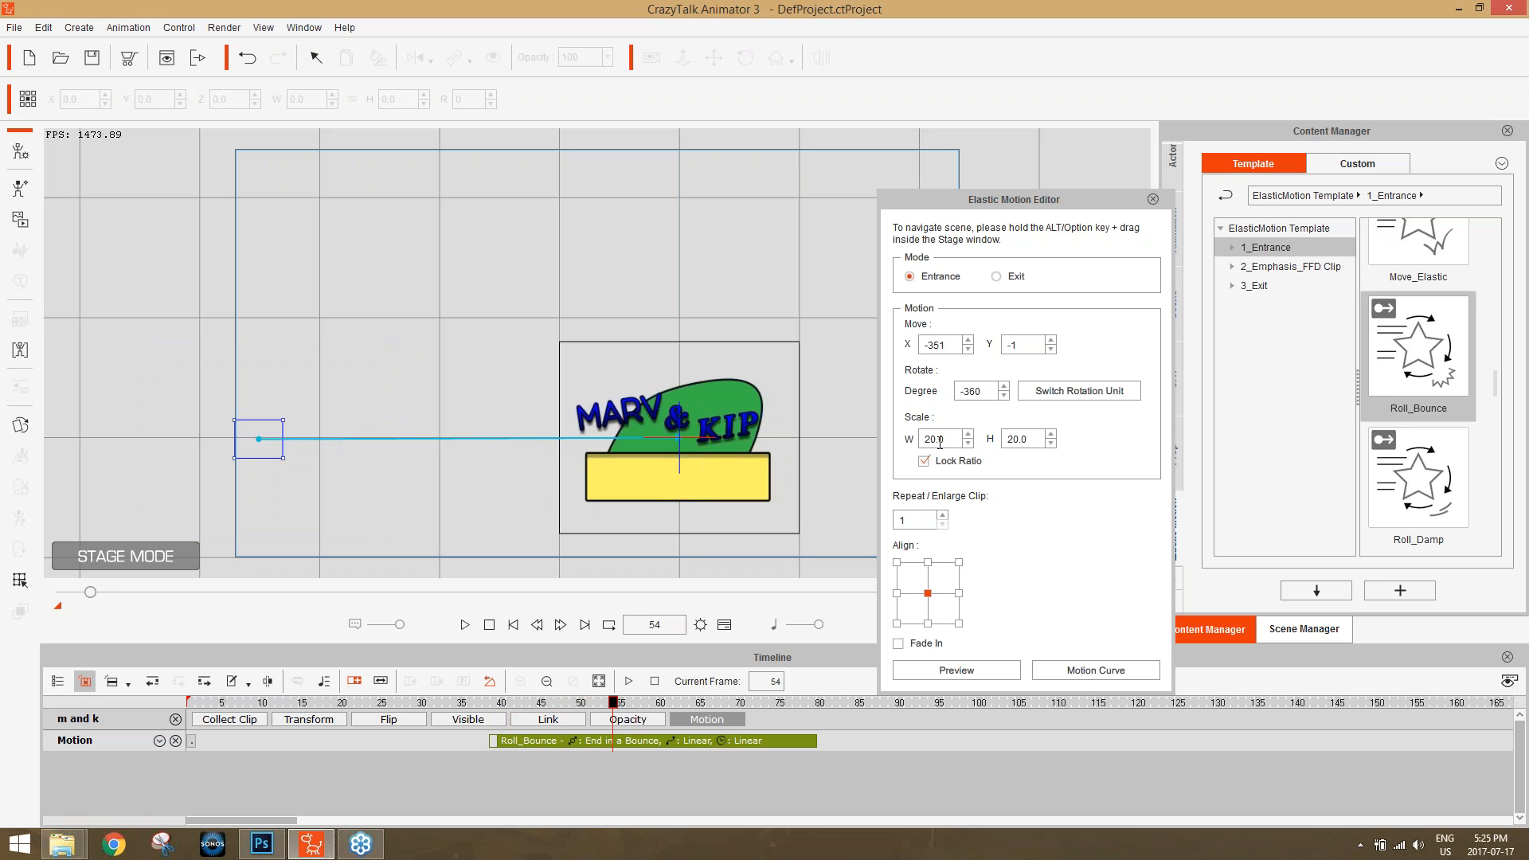
pyautogui.moveTo(708, 705); pyautogui.dragTo(734, 702)
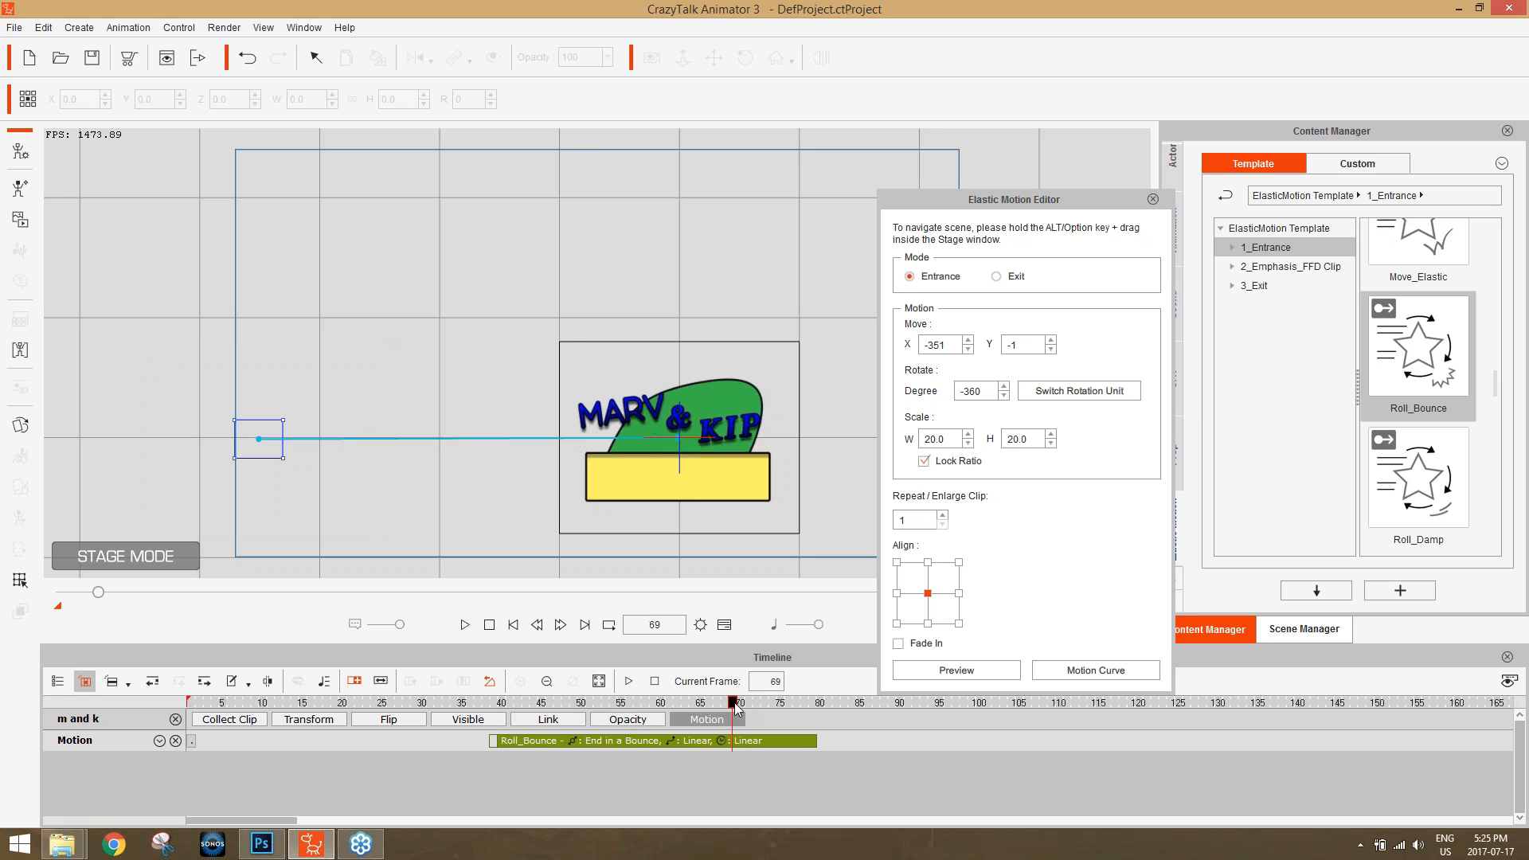
pyautogui.doubleClick(944, 438)
pyautogui.write('100')
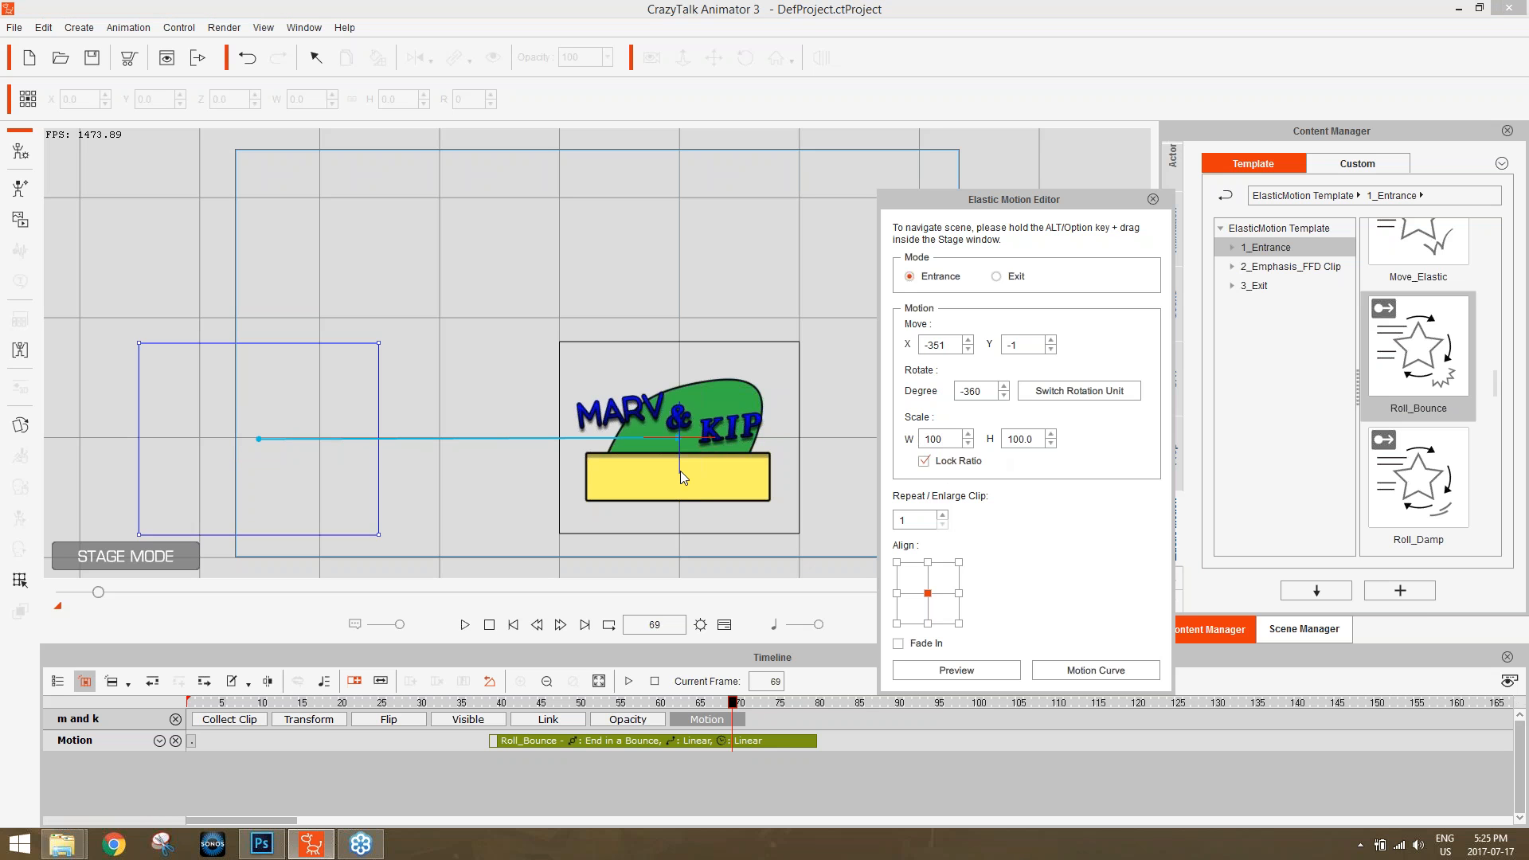
# Set the "m and k" roll's motion curve to Smooth after trying Damping and Gain momentum and Damp.
pyautogui.moveTo(518, 702); pyautogui.dragTo(815, 702)
pyautogui.click(1126, 668)
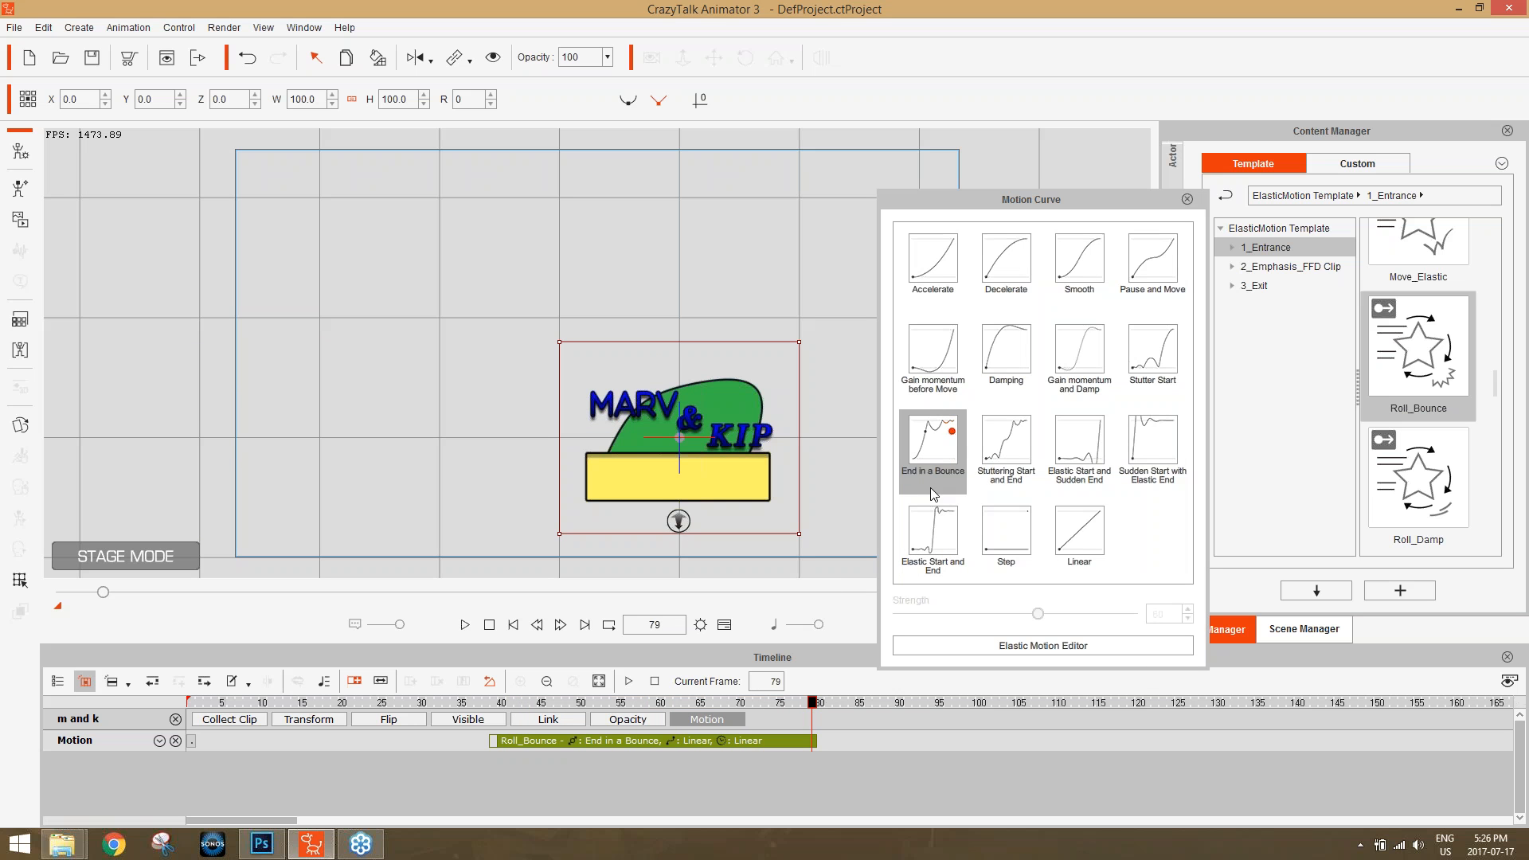
pyautogui.click(1003, 349)
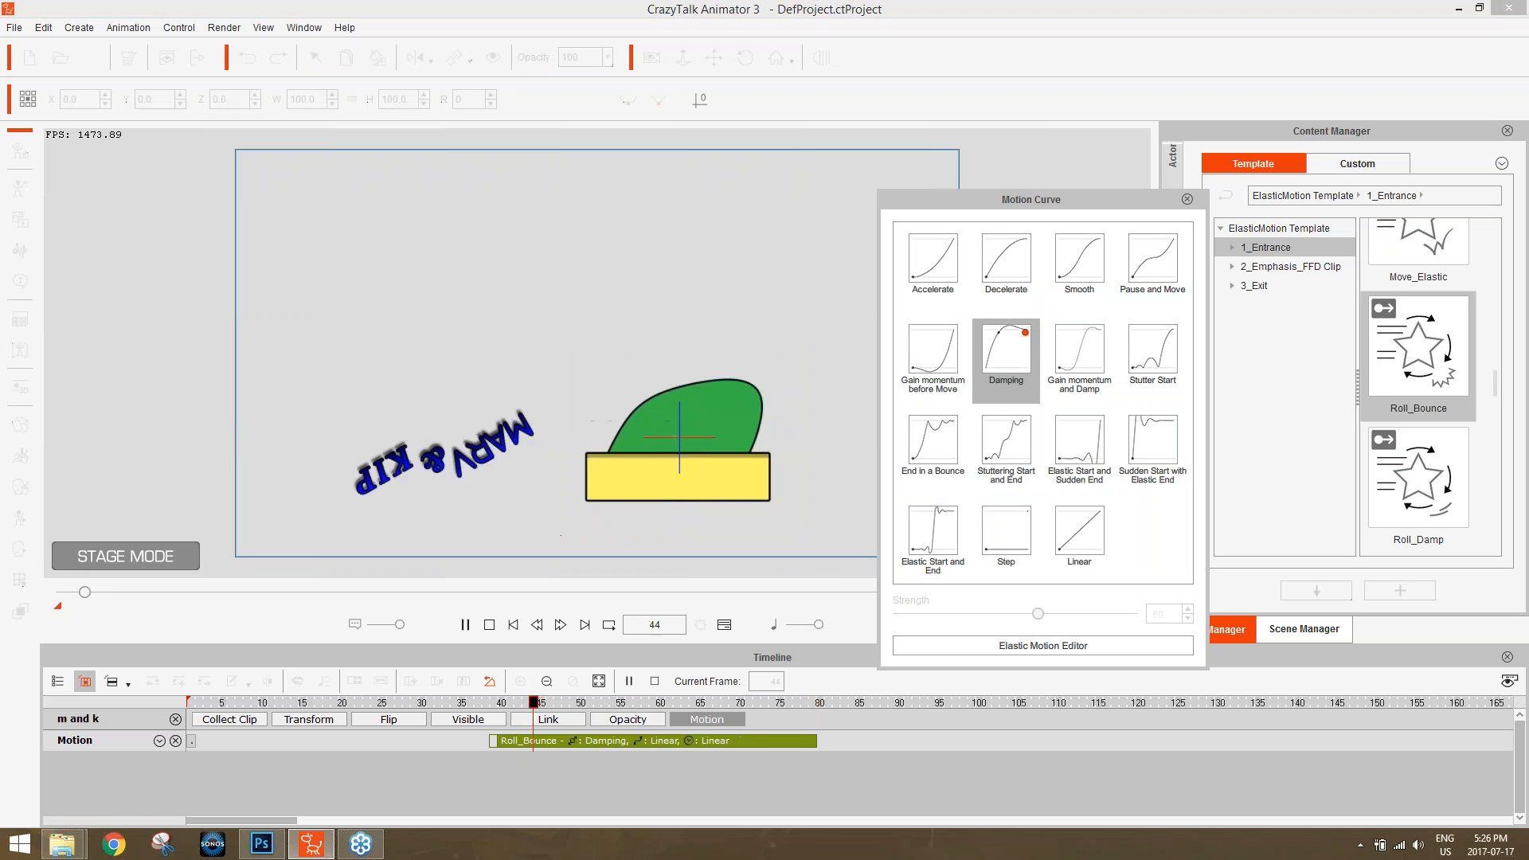
pyautogui.moveTo(510, 705); pyautogui.dragTo(790, 715)
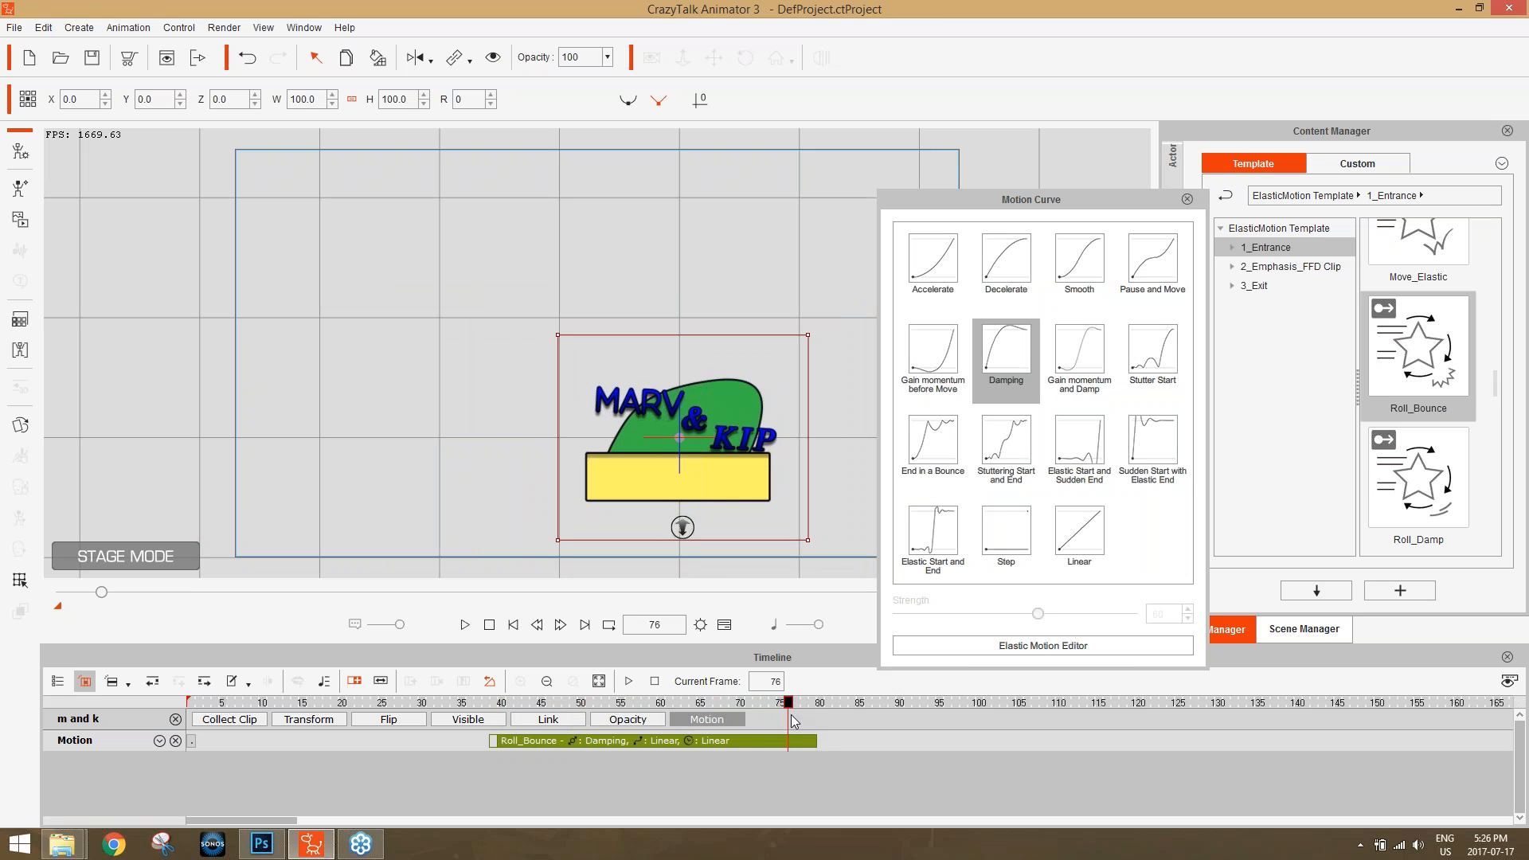
pyautogui.click(1093, 354)
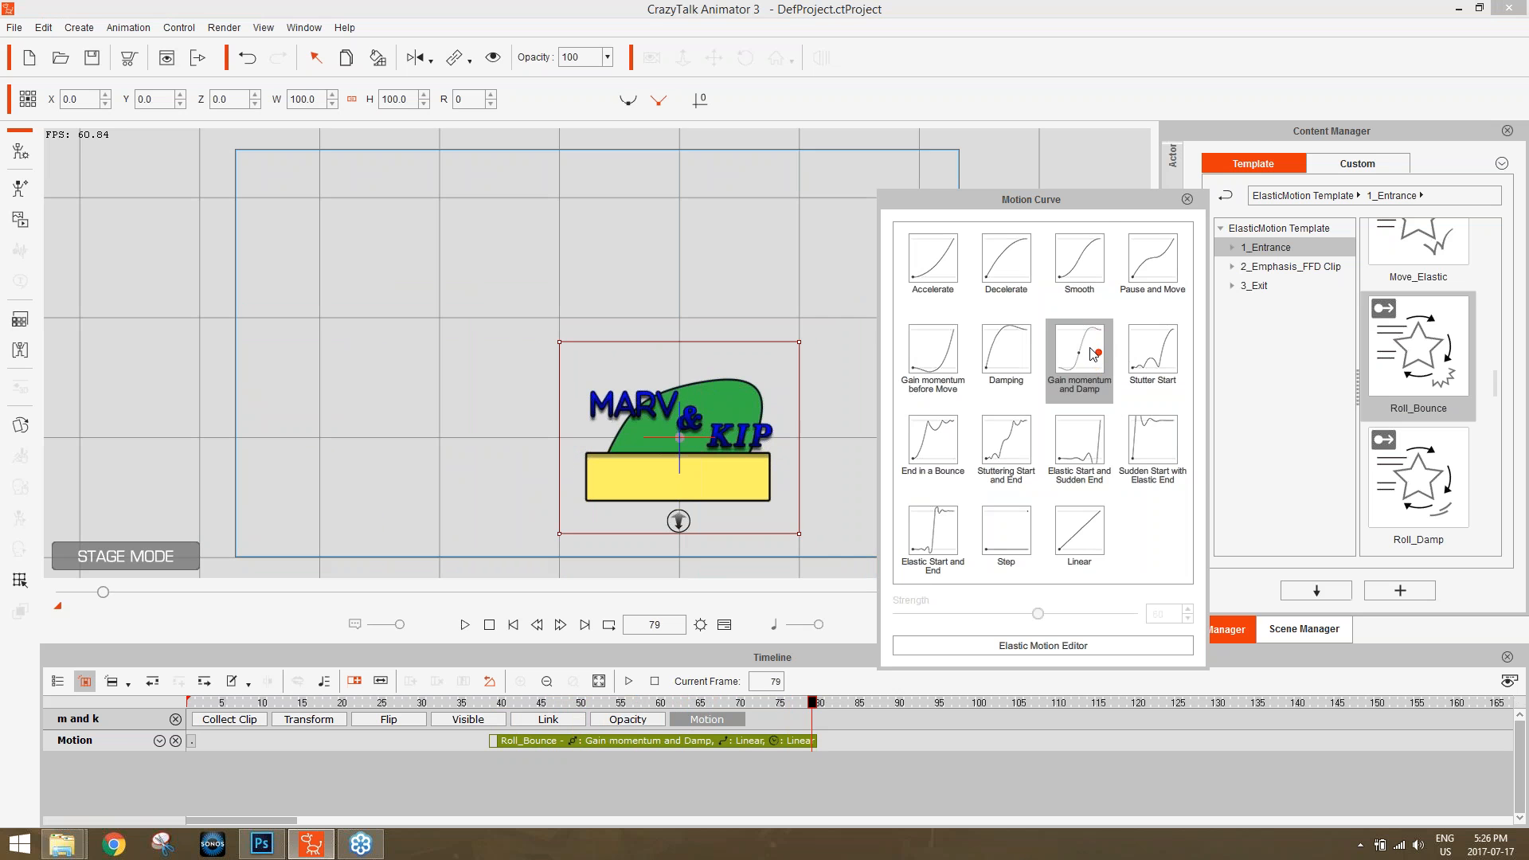
pyautogui.click(1080, 263)
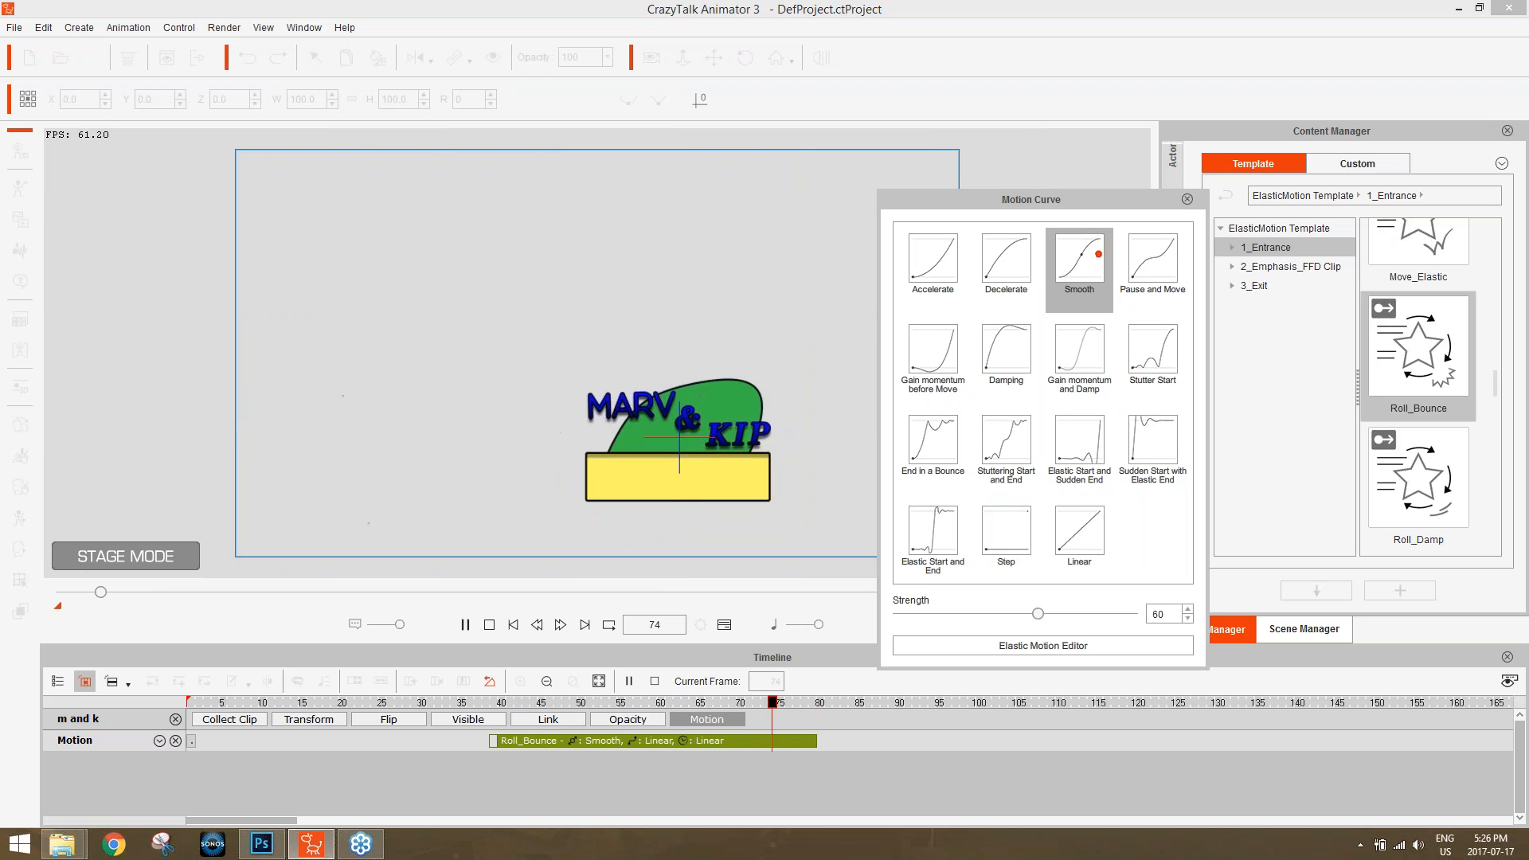
# Scrub and play through the "m and k" roll to review its motion curve, and close the curve settings.
pyautogui.moveTo(620, 708)
pyautogui.mouseDown()
pyautogui.moveTo(797, 693)
pyautogui.moveTo(629, 693)
pyautogui.mouseUp()
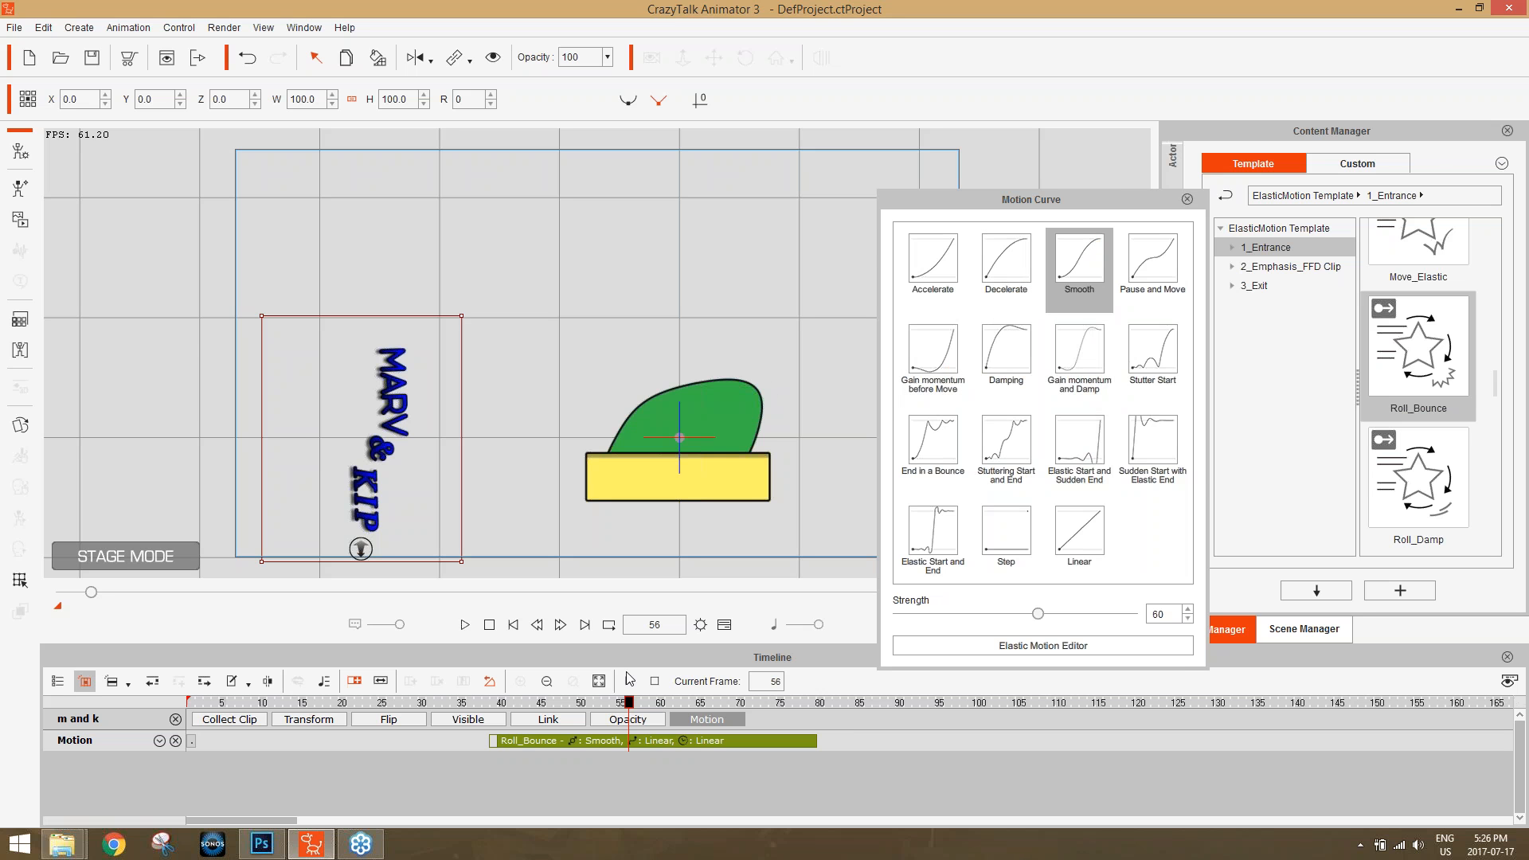
pyautogui.moveTo(553, 708); pyautogui.dragTo(451, 711)
pyautogui.press('space')
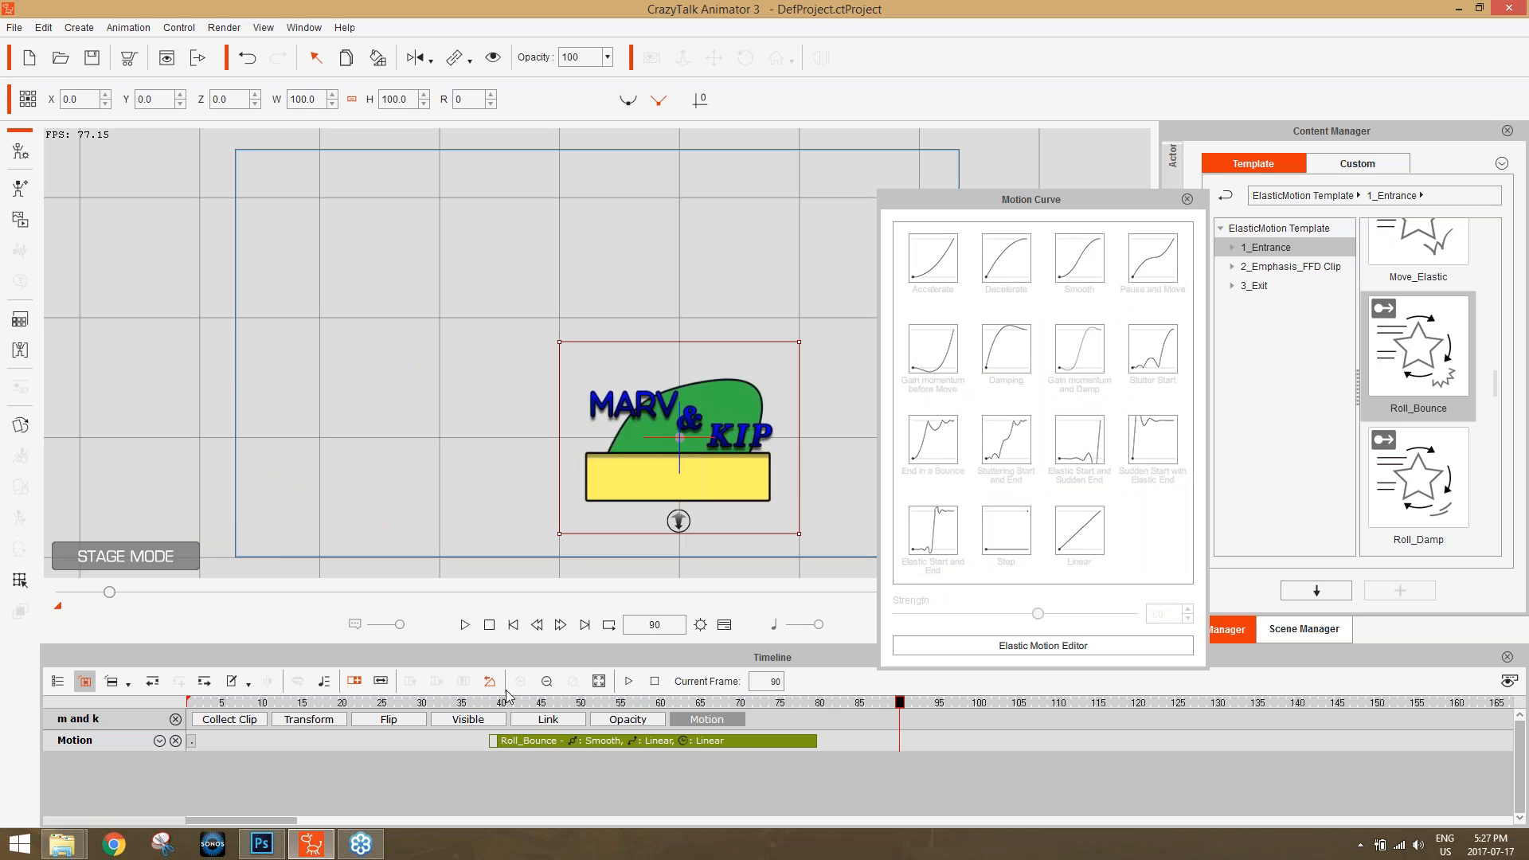
pyautogui.click(594, 700)
pyautogui.moveTo(594, 700); pyautogui.dragTo(738, 704)
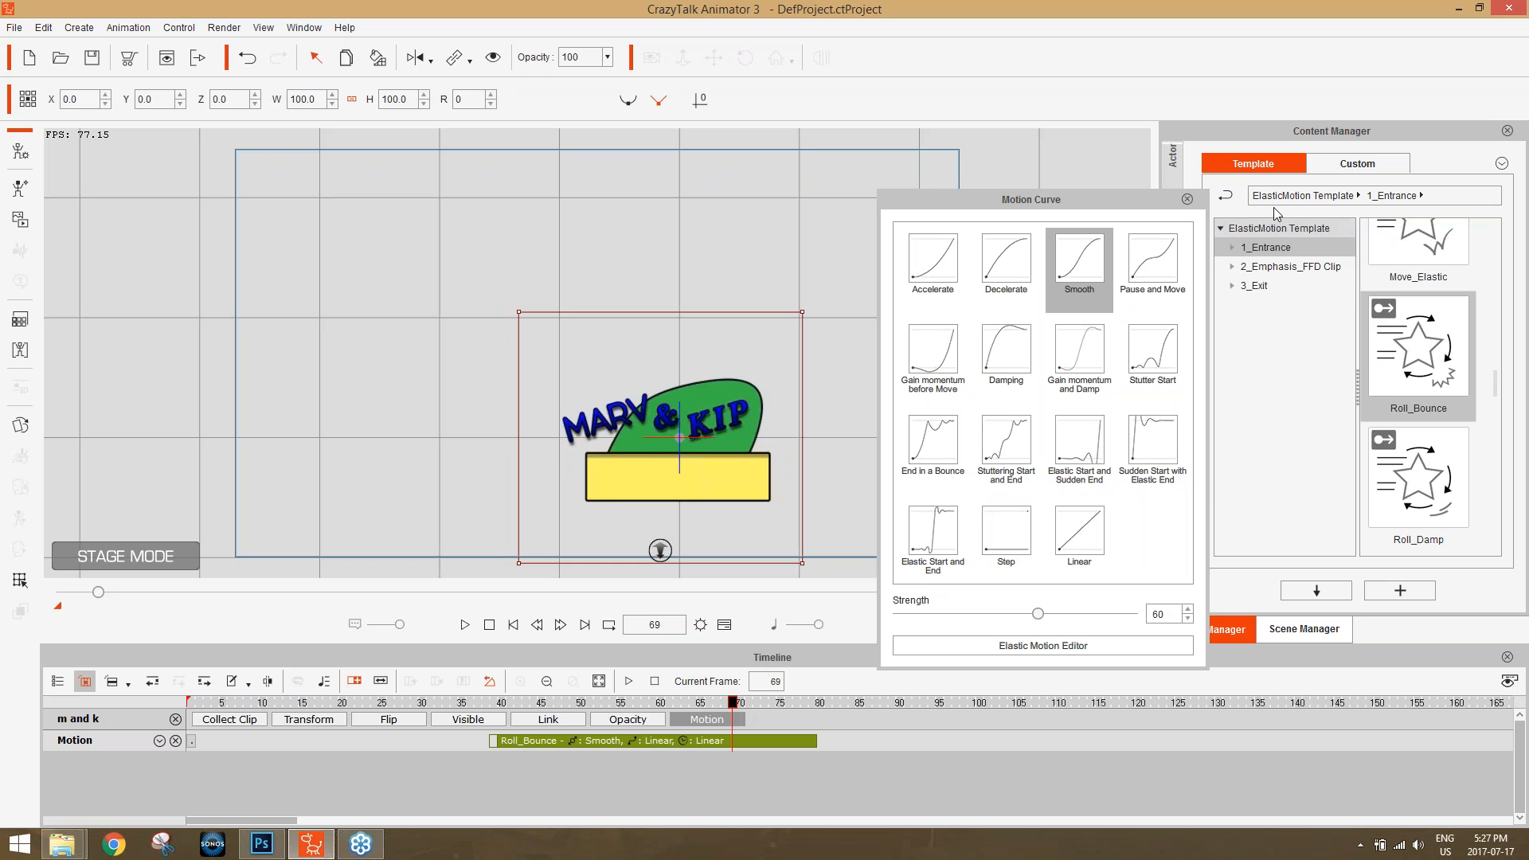
pyautogui.click(1187, 199)
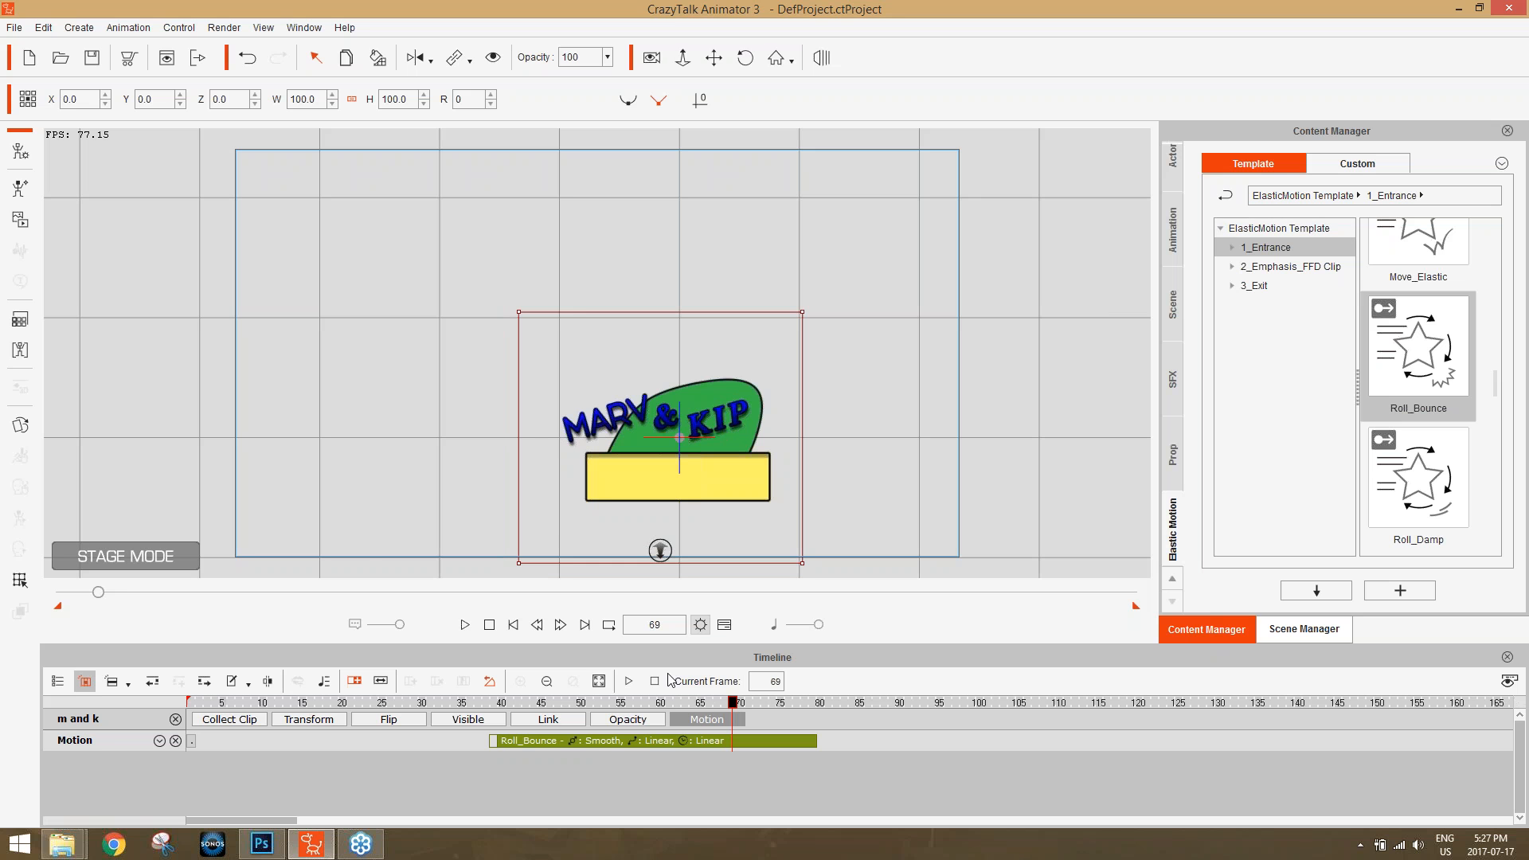
# Apply the Roll_Zoom entrance template to the "private eyes" prop at frame 60.
pyautogui.click(661, 701)
pyautogui.click(1304, 629)
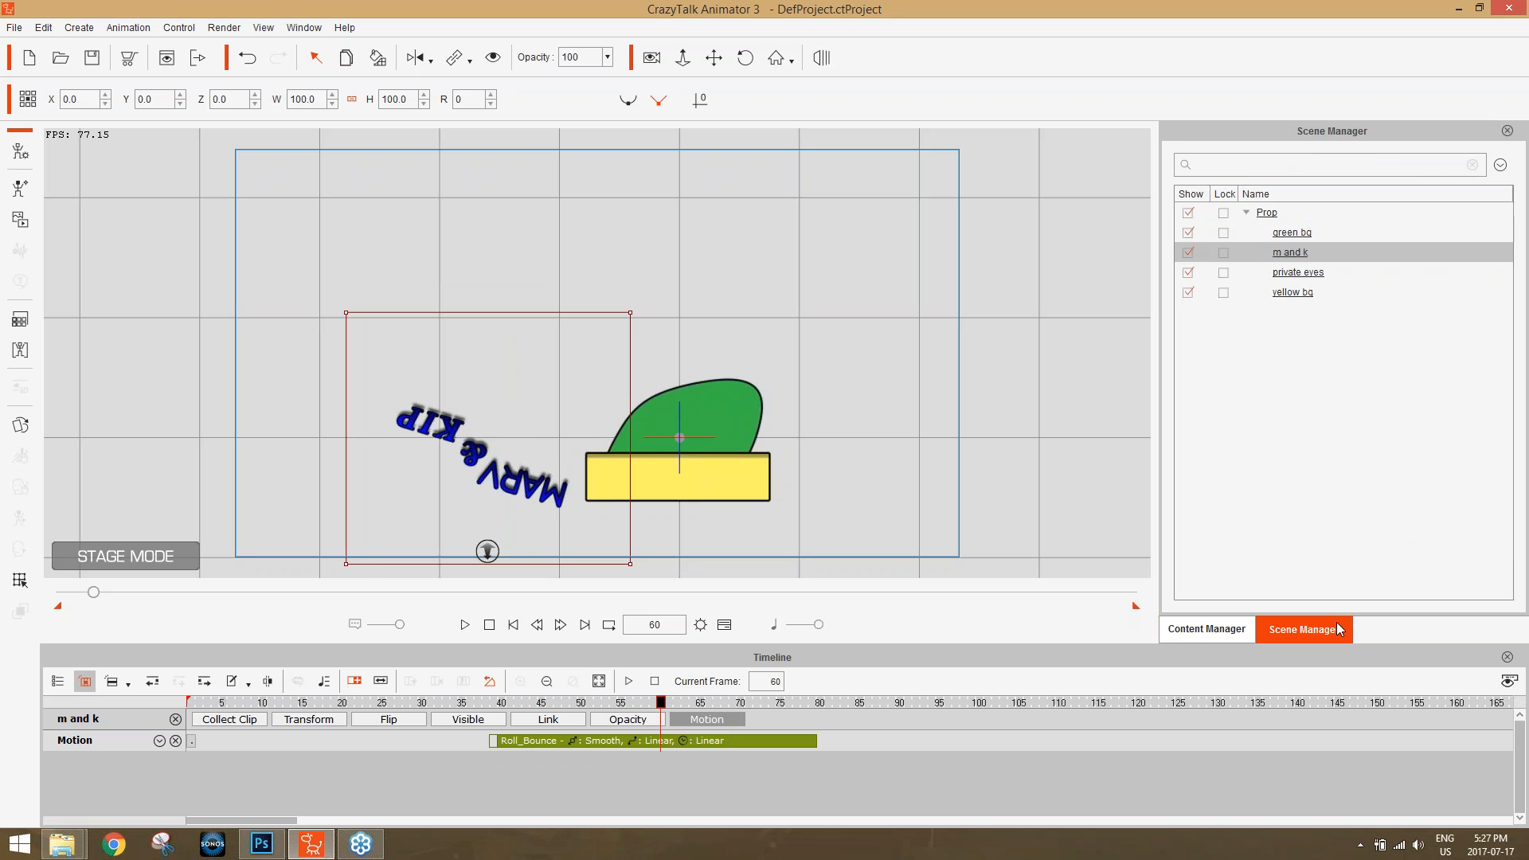
pyautogui.click(1300, 276)
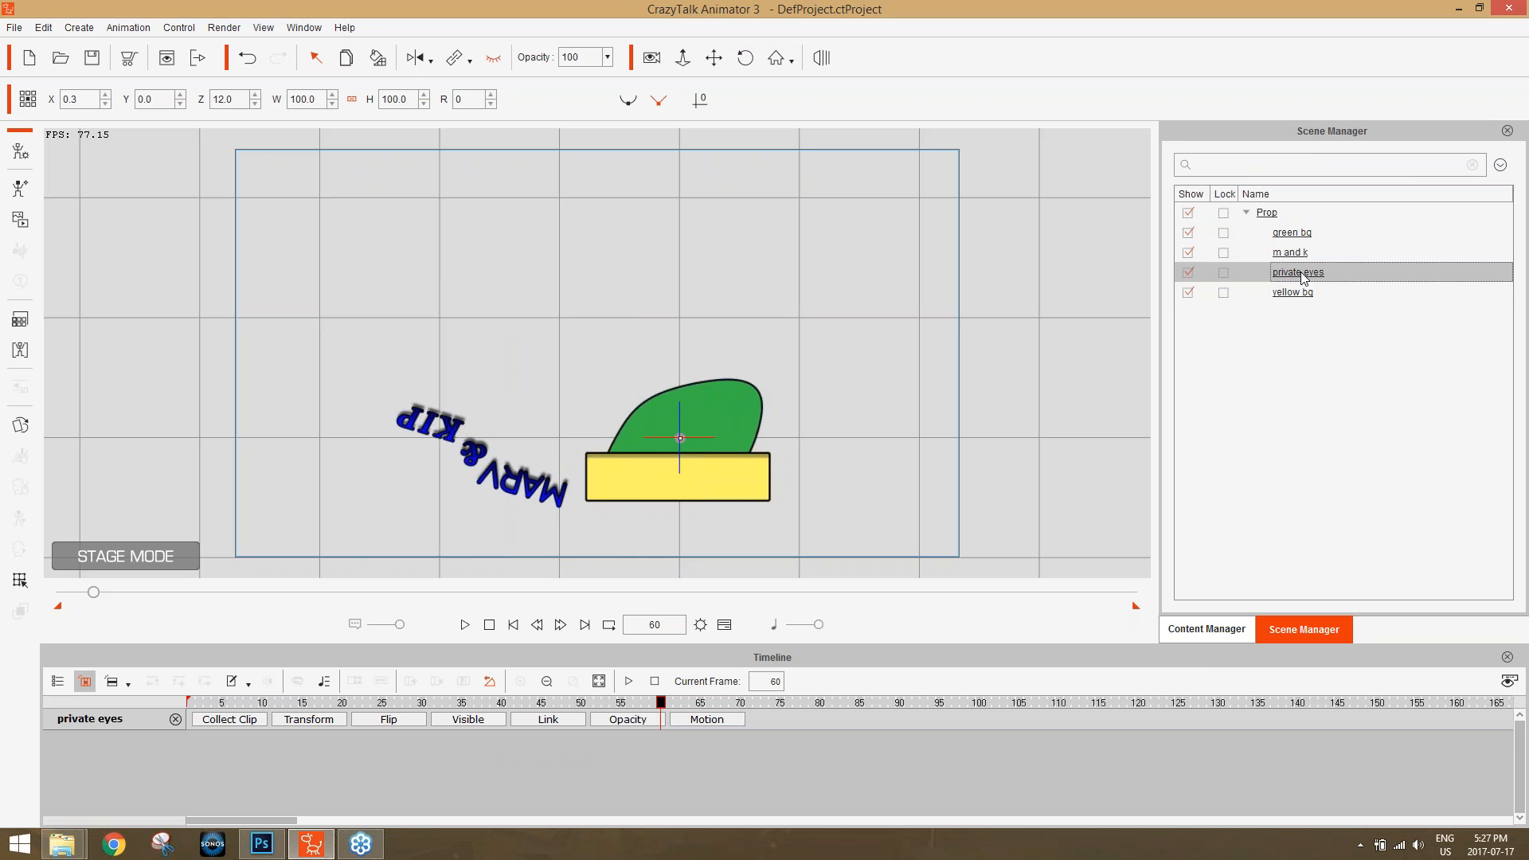
pyautogui.click(1211, 628)
pyautogui.scroll(-1, 1499, 390)
pyautogui.moveTo(1497, 383); pyautogui.dragTo(1506, 446)
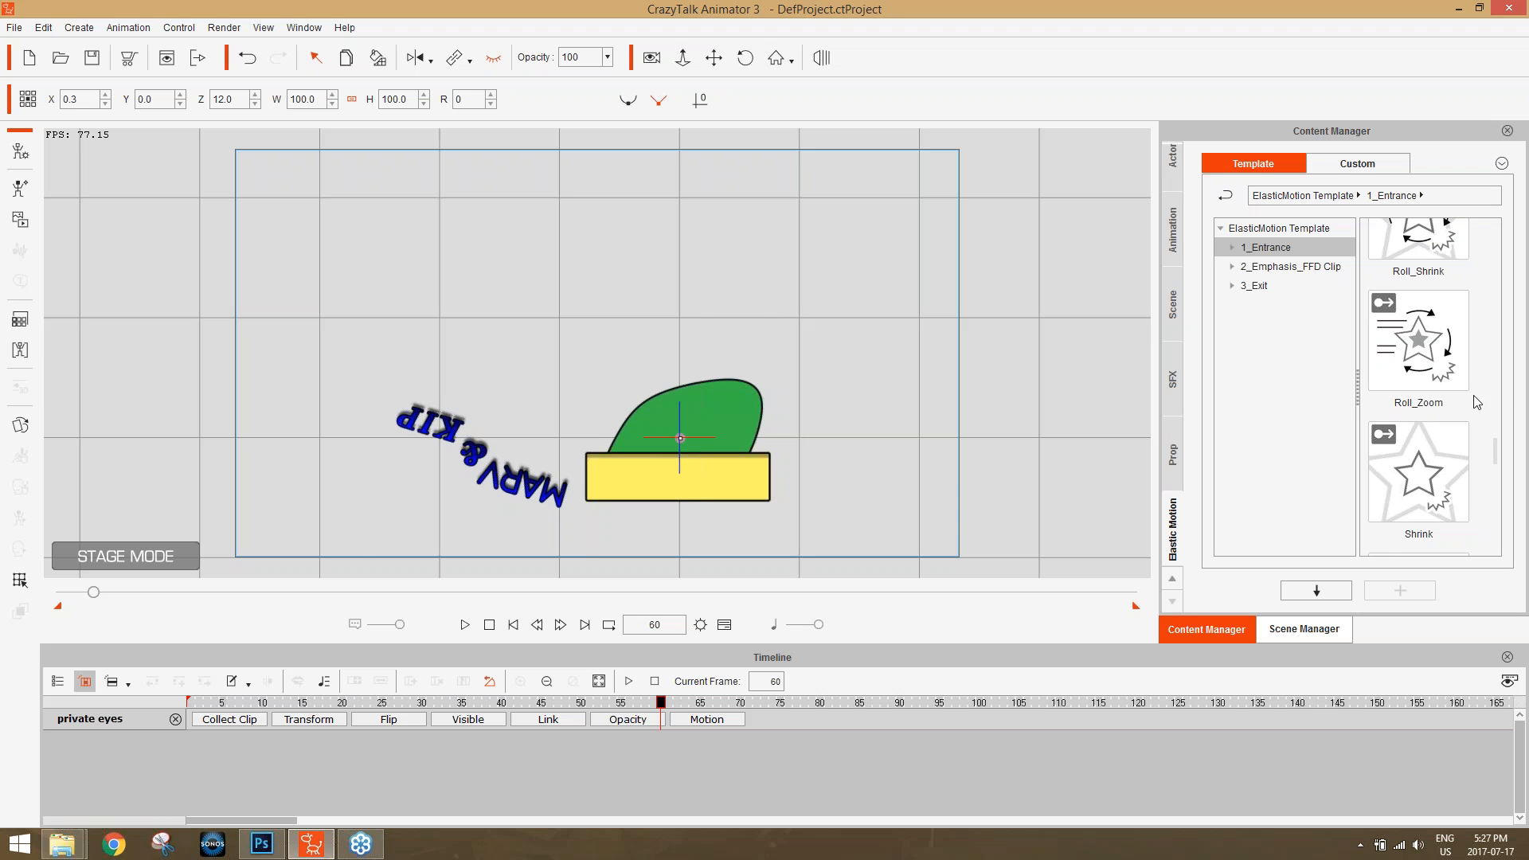
pyautogui.click(1429, 359)
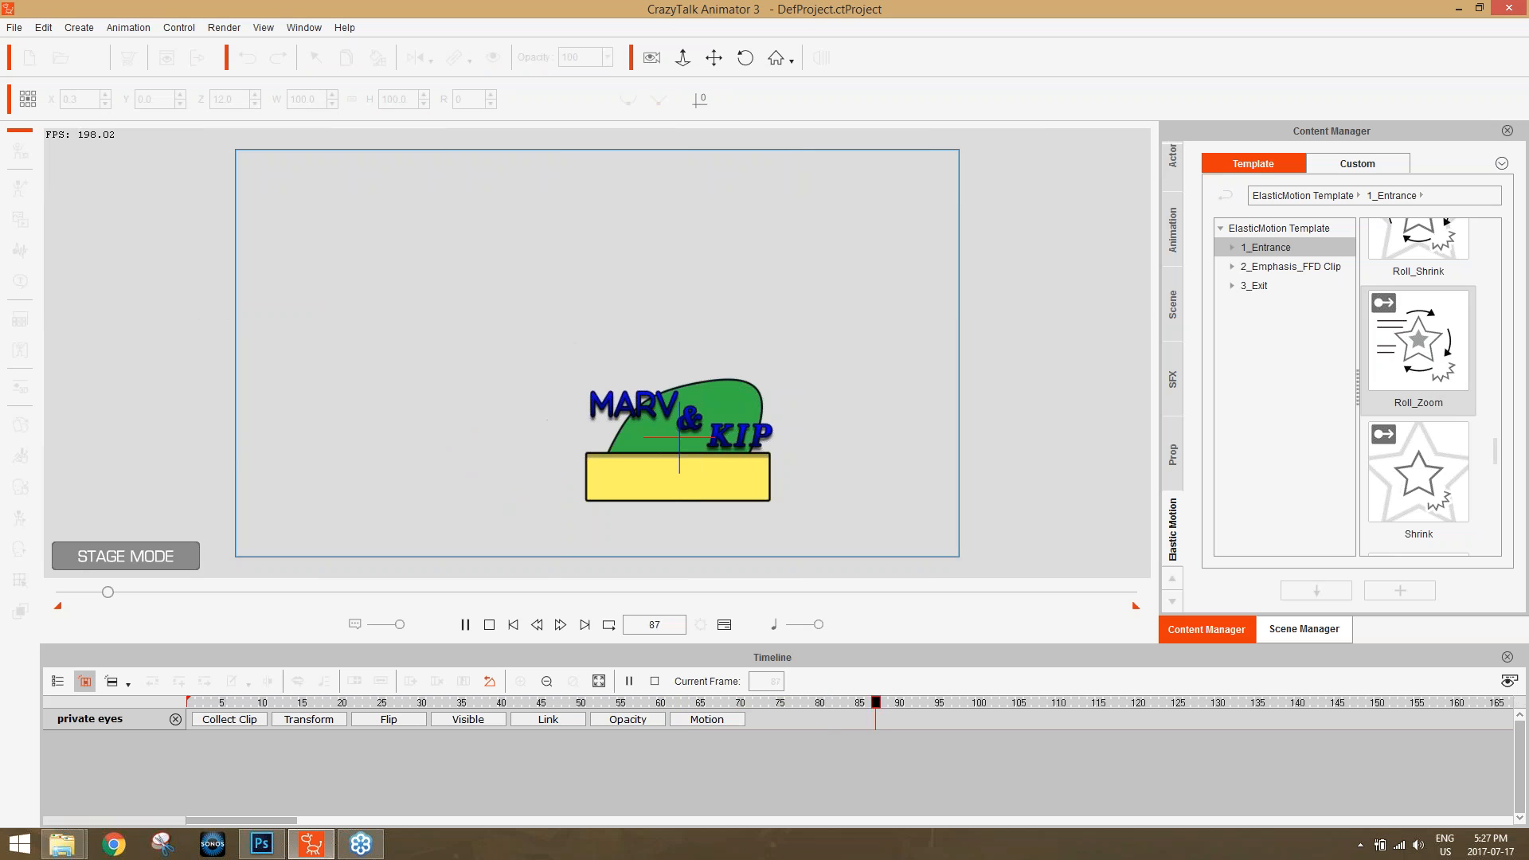
# Show the motion track of "private eyes", make the prop visible at frame 60, and scrub to frame 85 to review its entrance.
pyautogui.click(712, 720)
pyautogui.moveTo(687, 703); pyautogui.dragTo(663, 705)
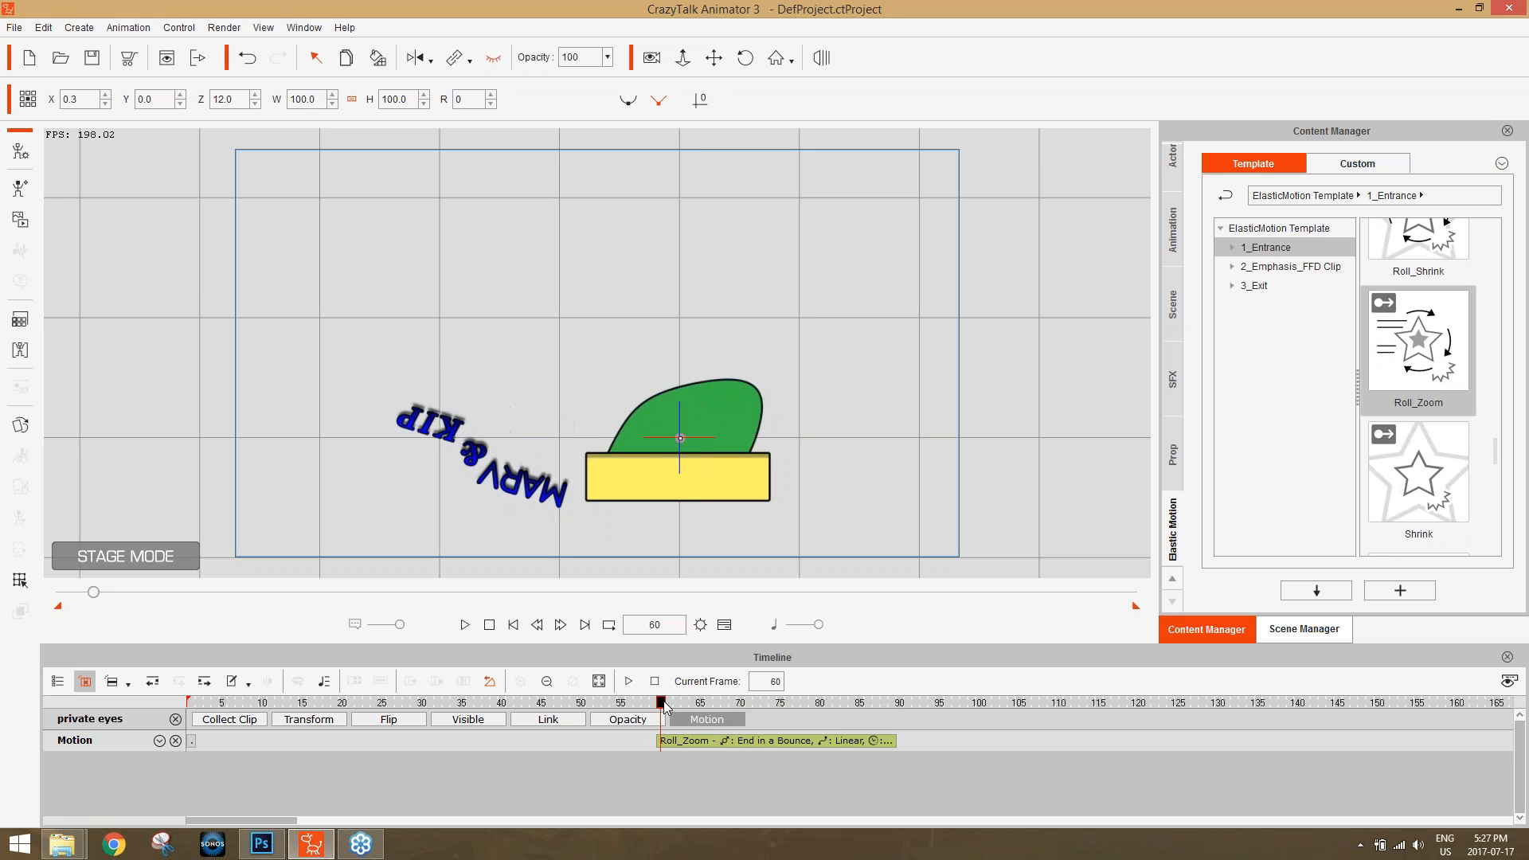
pyautogui.click(492, 58)
pyautogui.moveTo(663, 705); pyautogui.dragTo(860, 704)
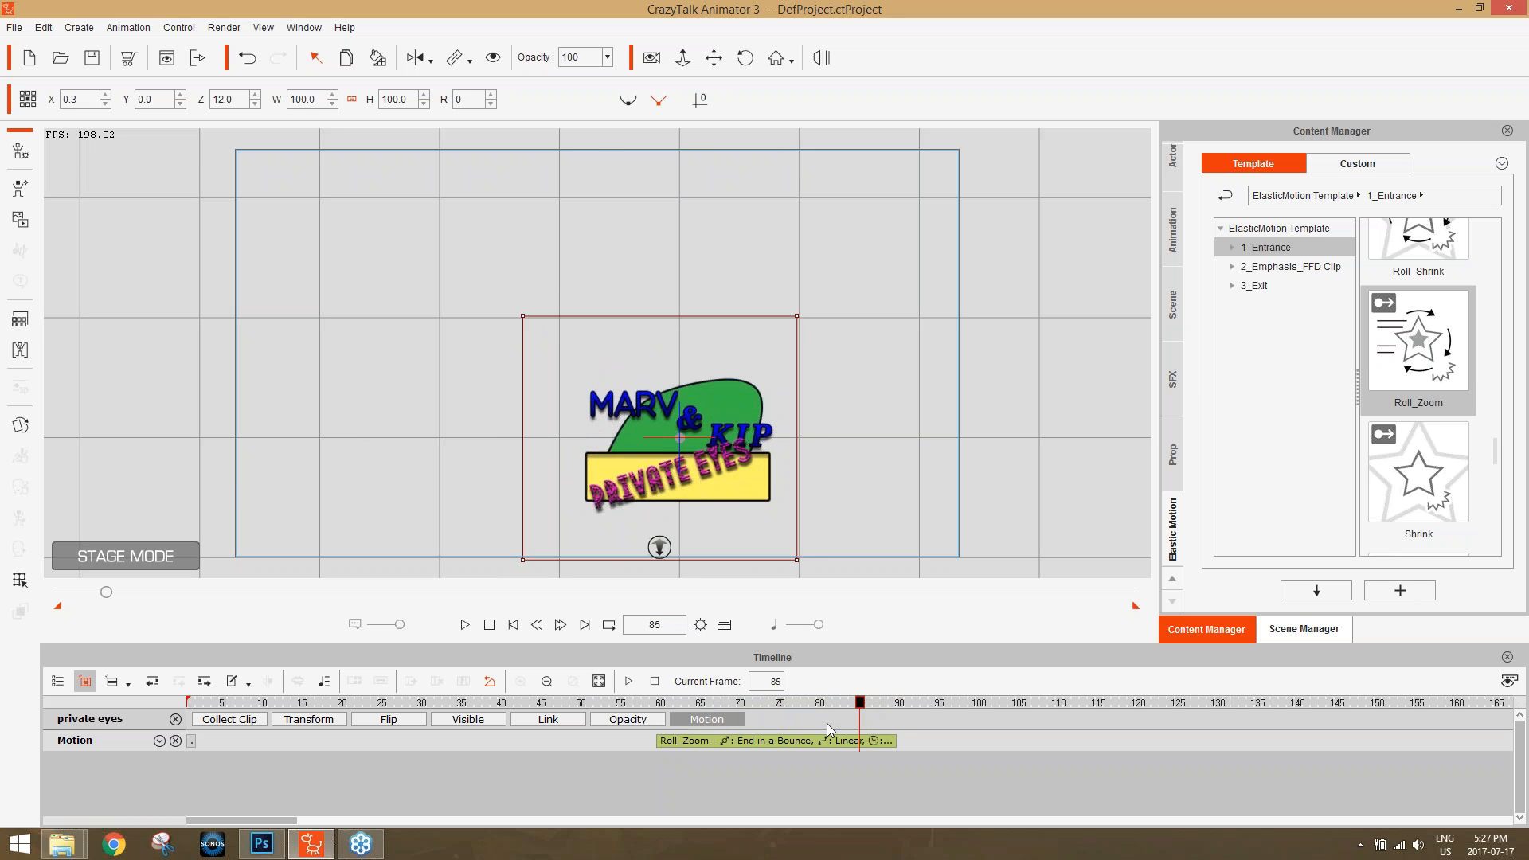
# Replace the Roll_Zoom clip on "private eyes" with the Whirl_Damp entrance at frame 60.
pyautogui.click(661, 702)
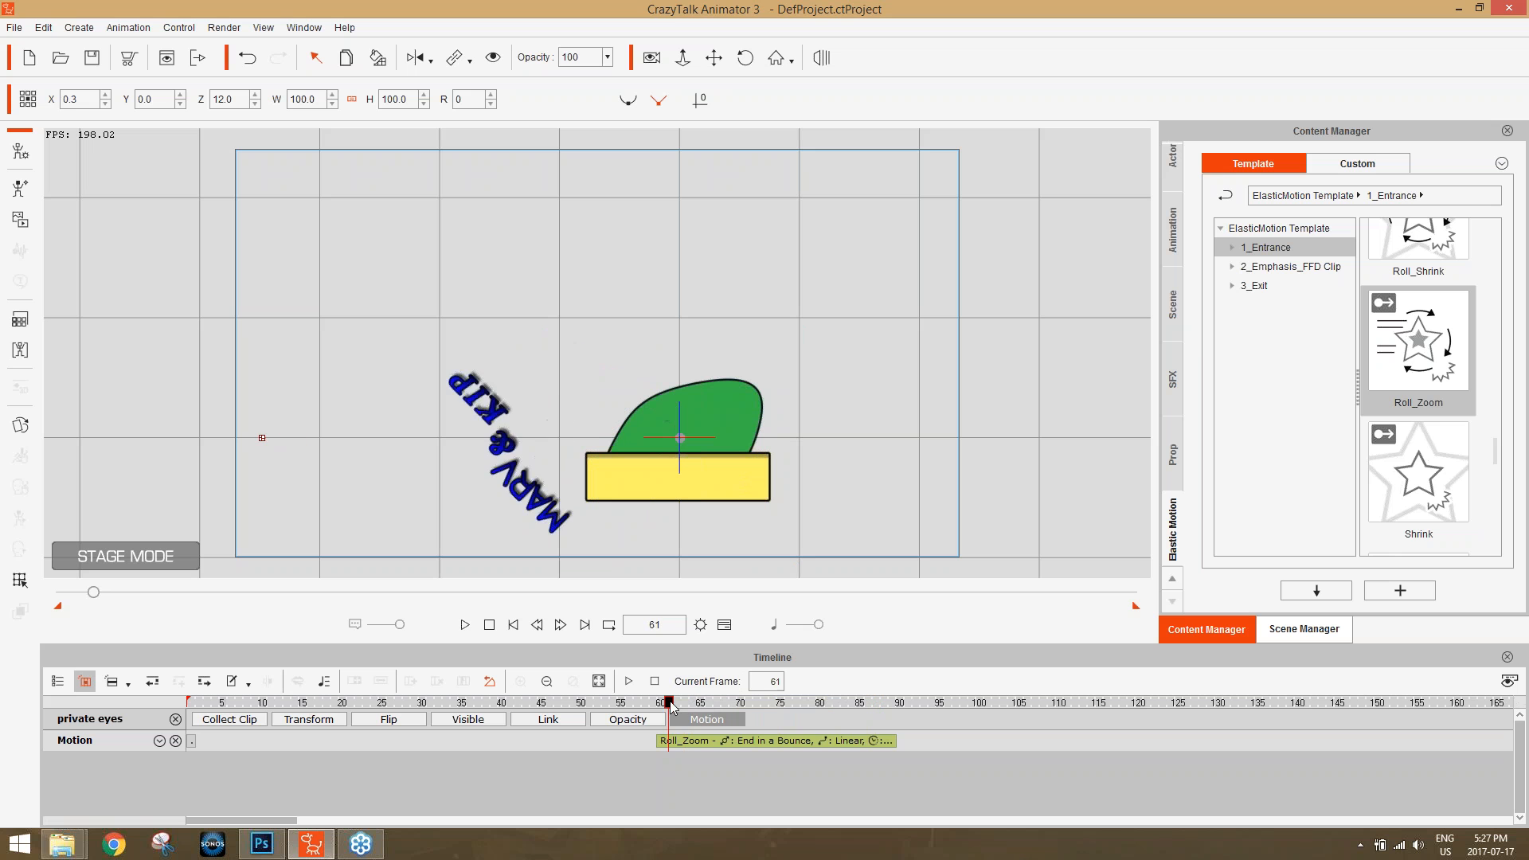
pyautogui.click(660, 743)
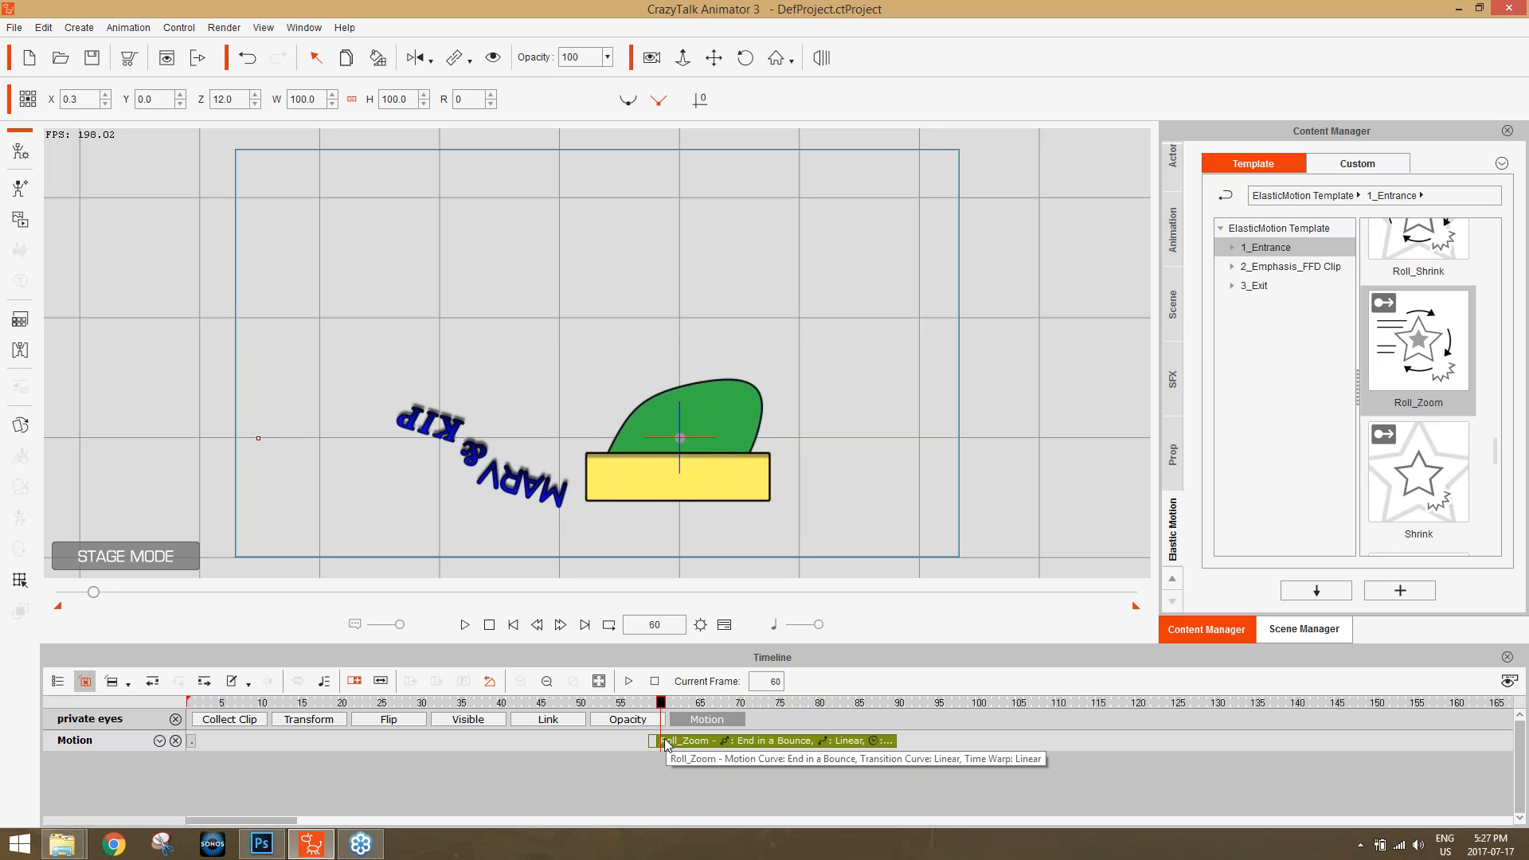
pyautogui.press('Delete')
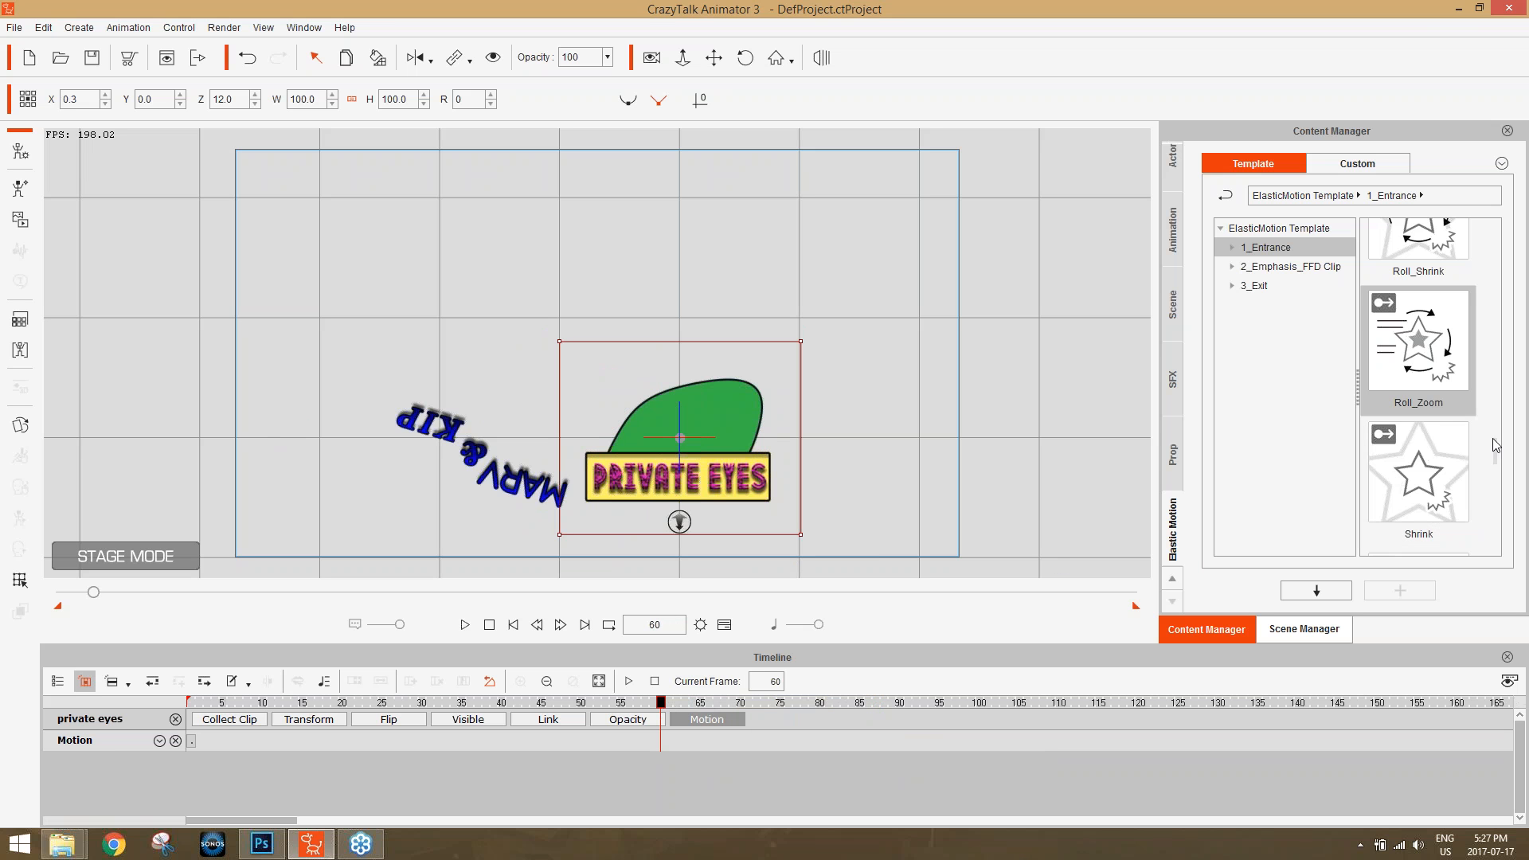
pyautogui.scroll(-5, 1497, 451)
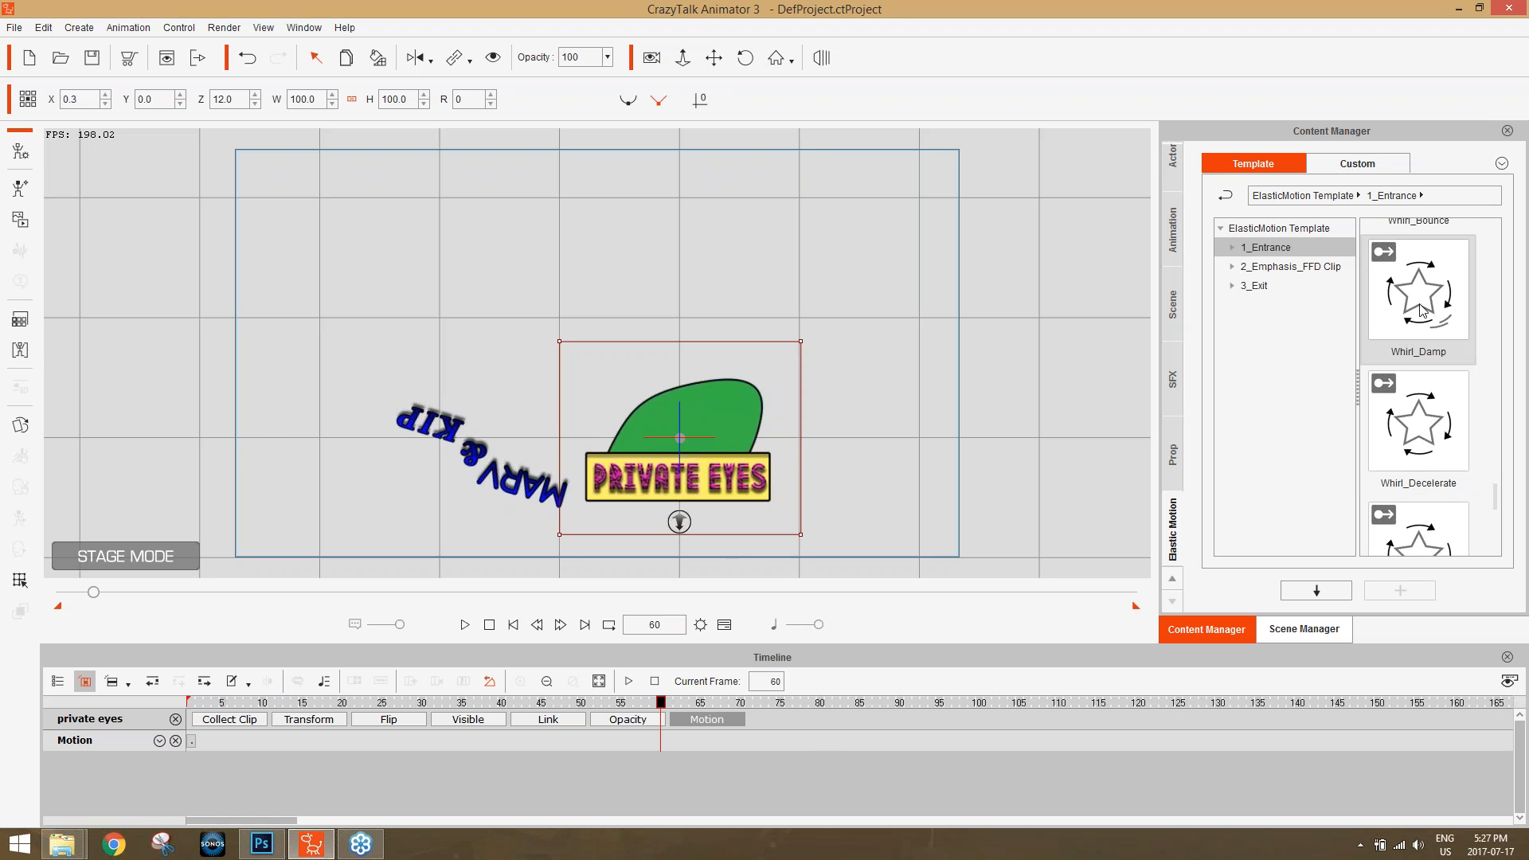
pyautogui.doubleClick(1422, 311)
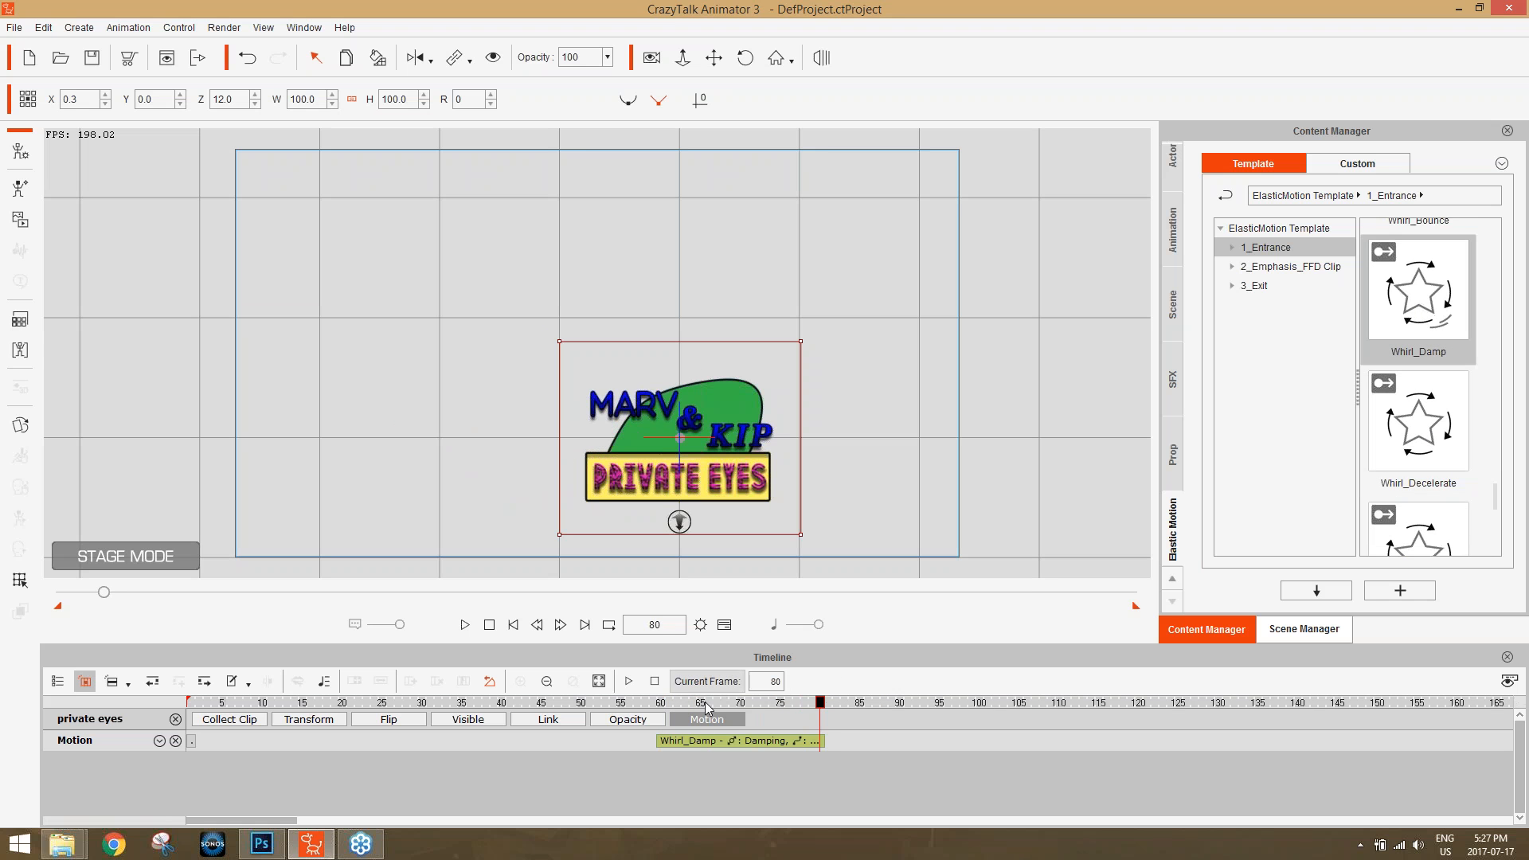
# Check the Whirl_Damp clip's settings in the Elastic Motion Editor and scrub through the entrance to frame 79.
pyautogui.moveTo(667, 704)
pyautogui.mouseDown()
pyautogui.moveTo(802, 704)
pyautogui.moveTo(692, 706)
pyautogui.mouseUp()
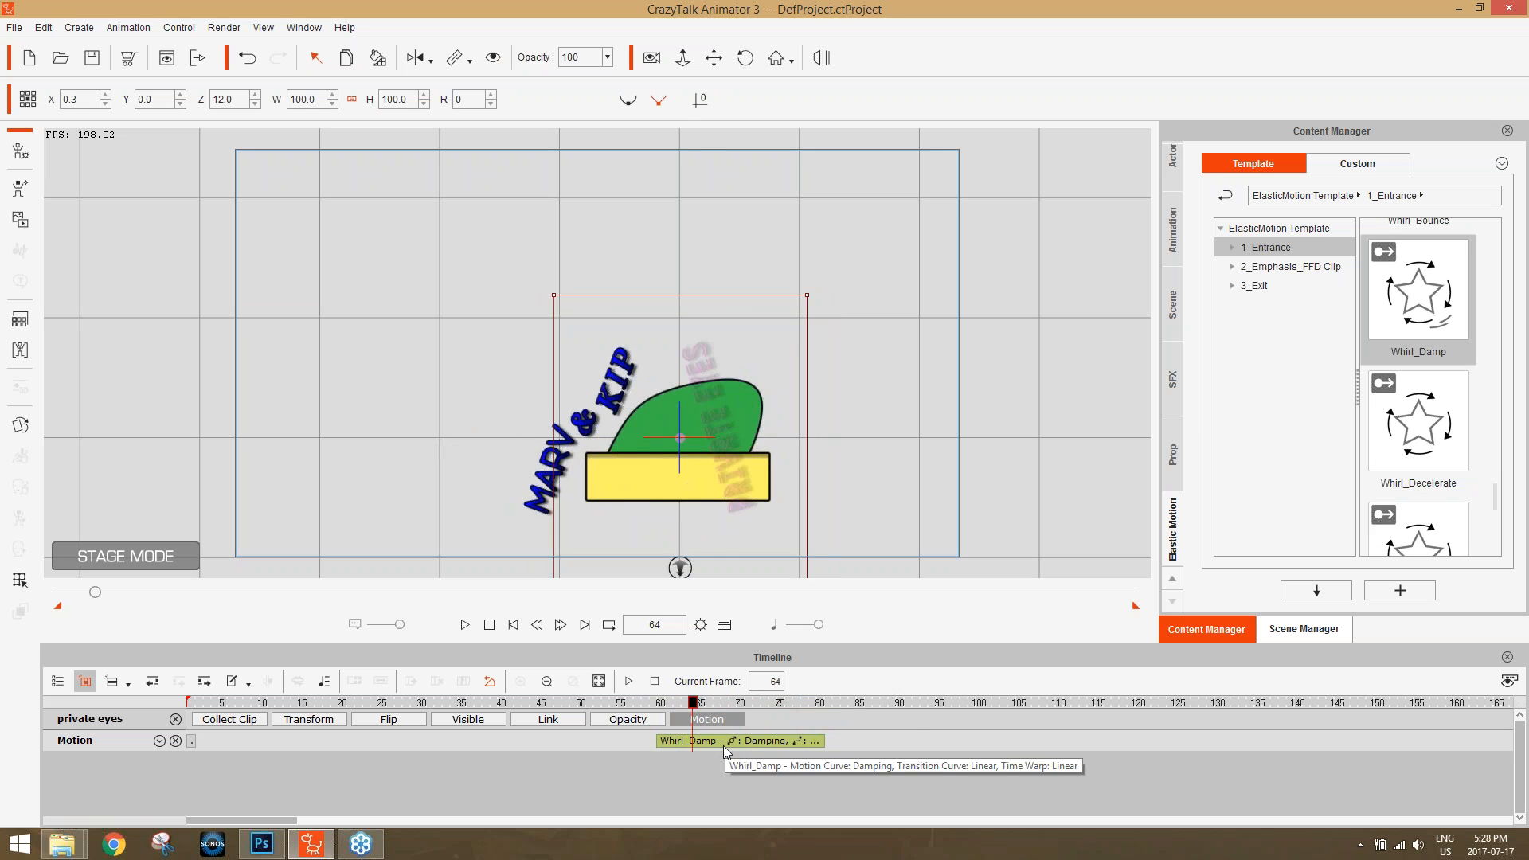
pyautogui.rightClick(726, 738)
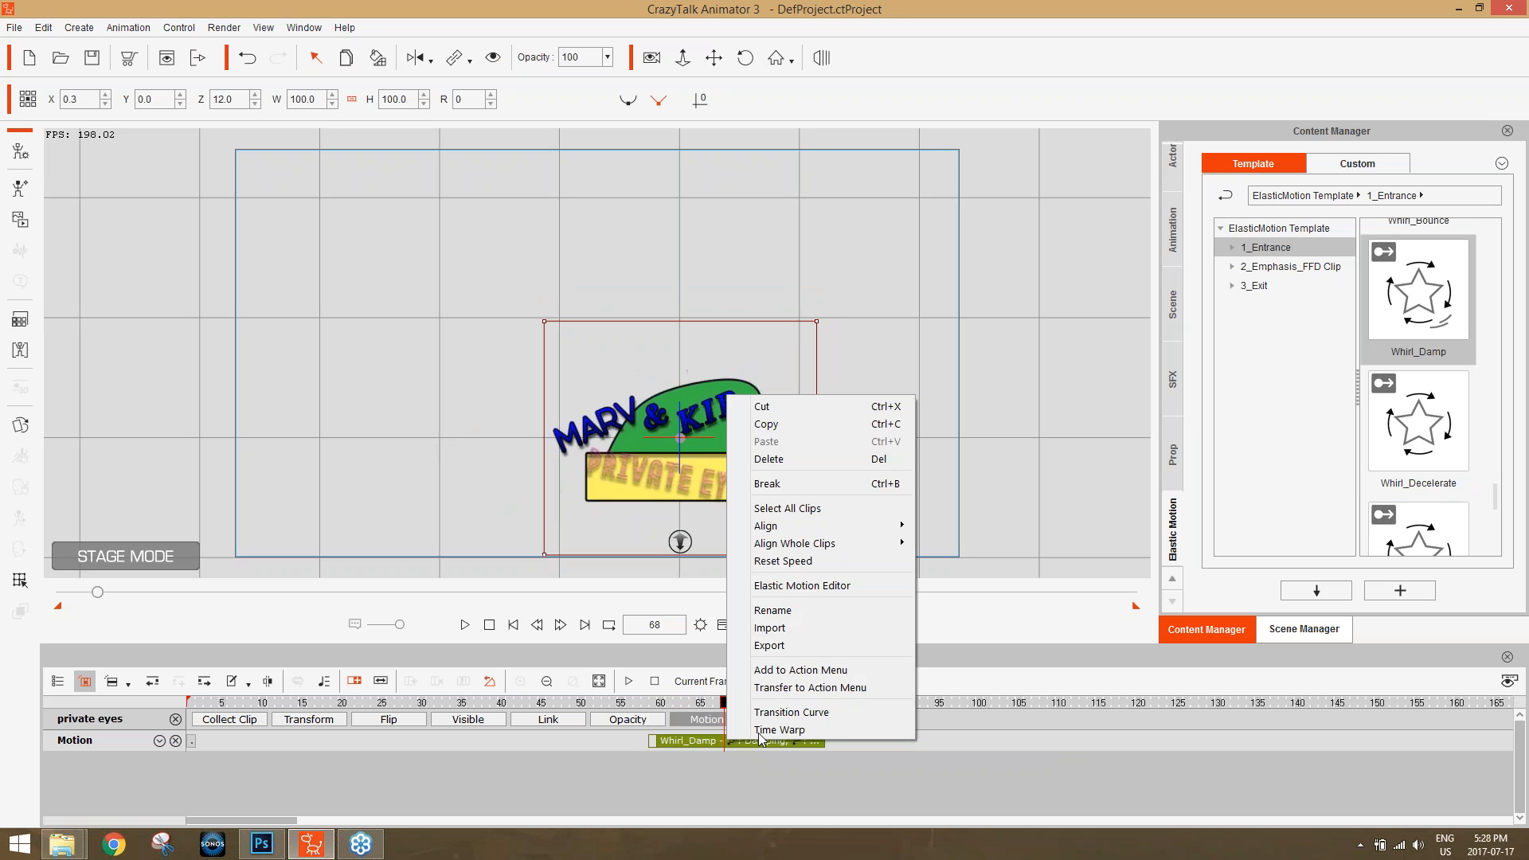
pyautogui.click(814, 592)
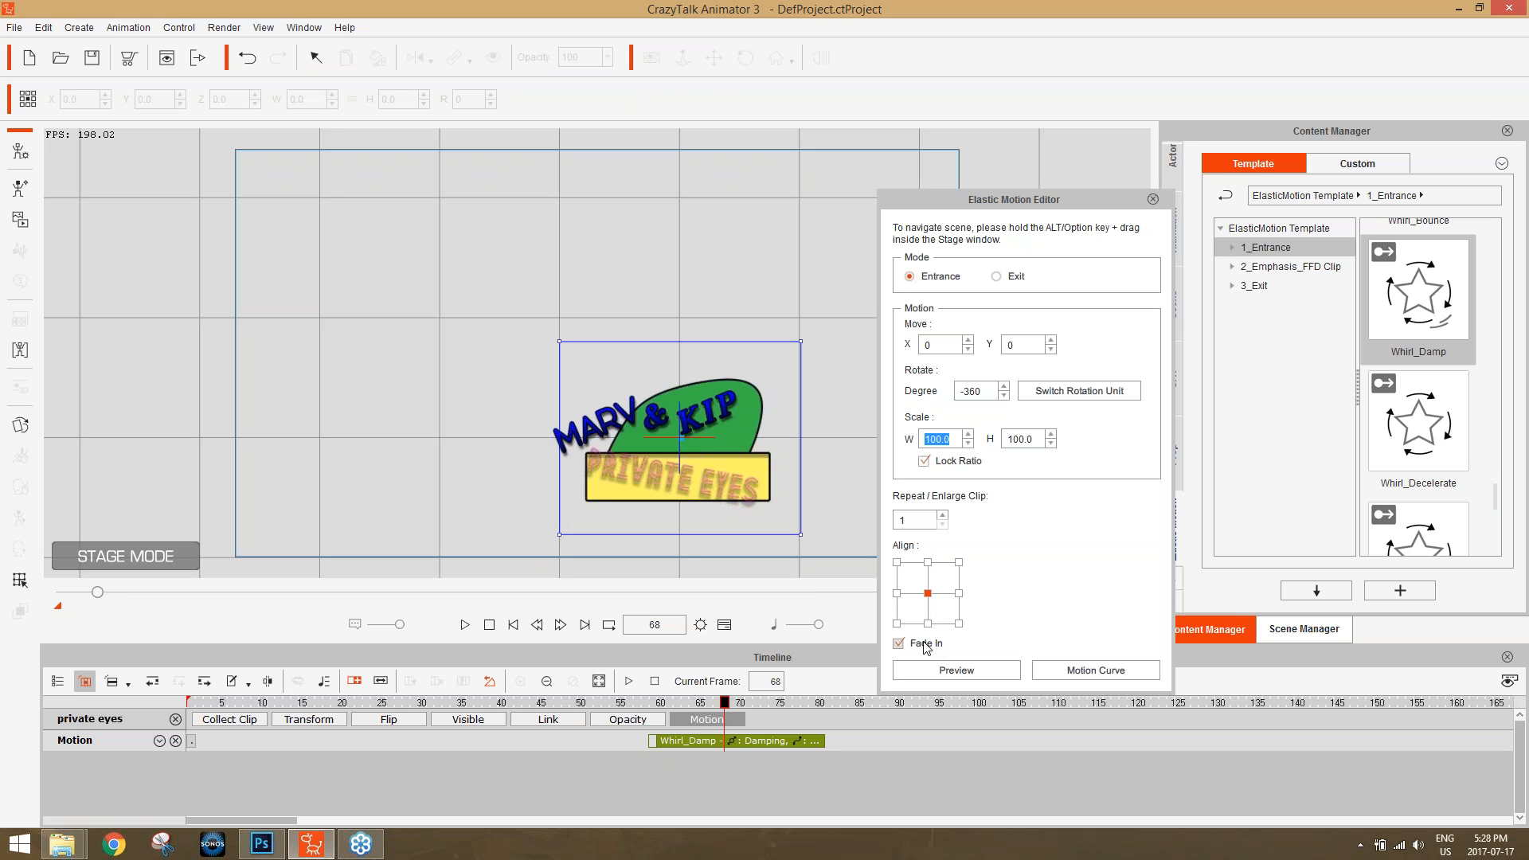
pyautogui.click(709, 703)
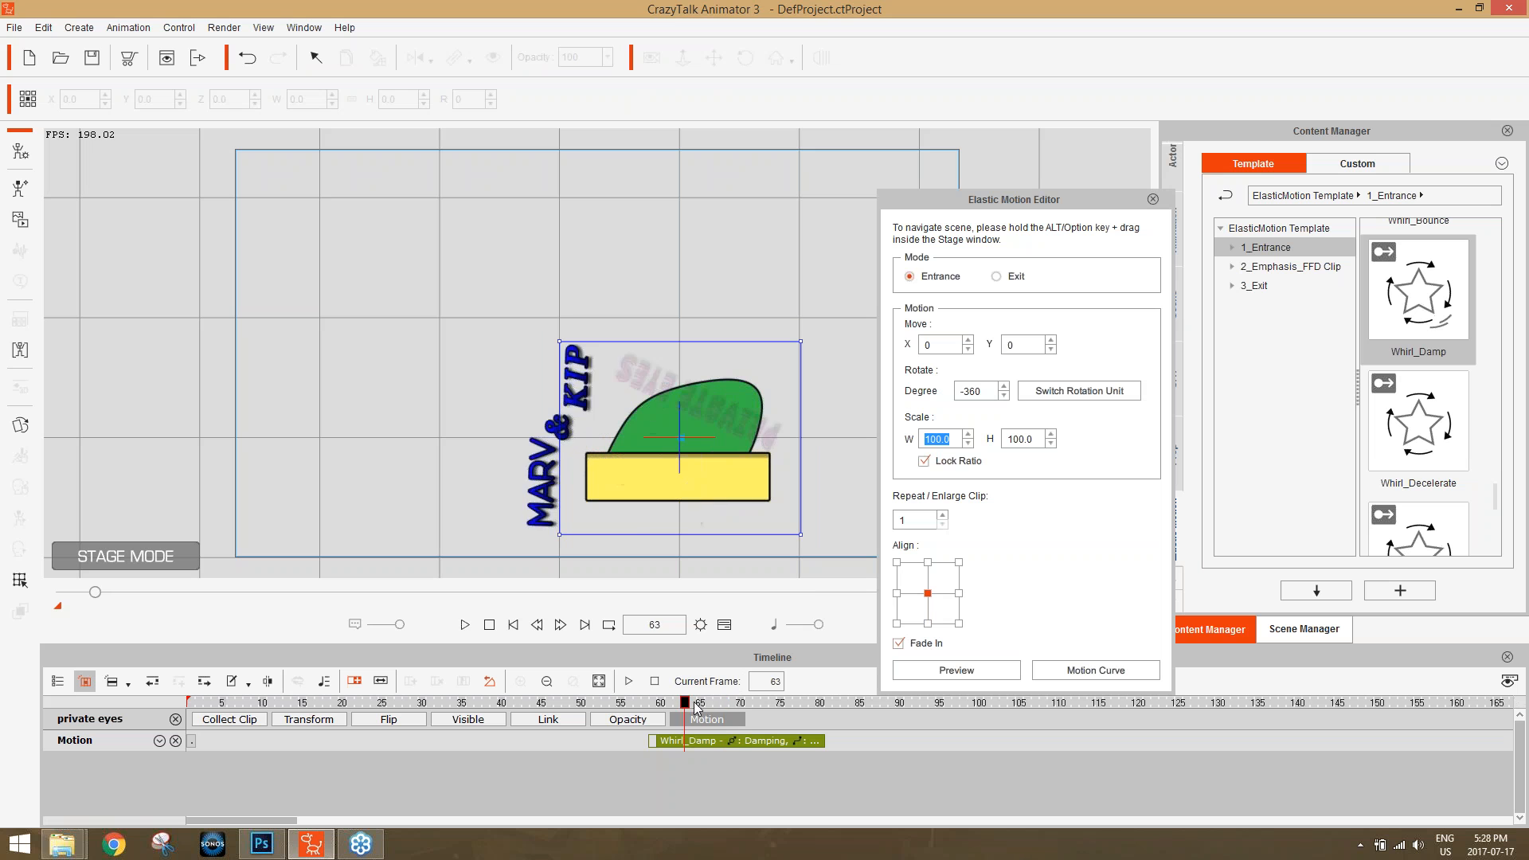
pyautogui.moveTo(714, 709); pyautogui.dragTo(816, 713)
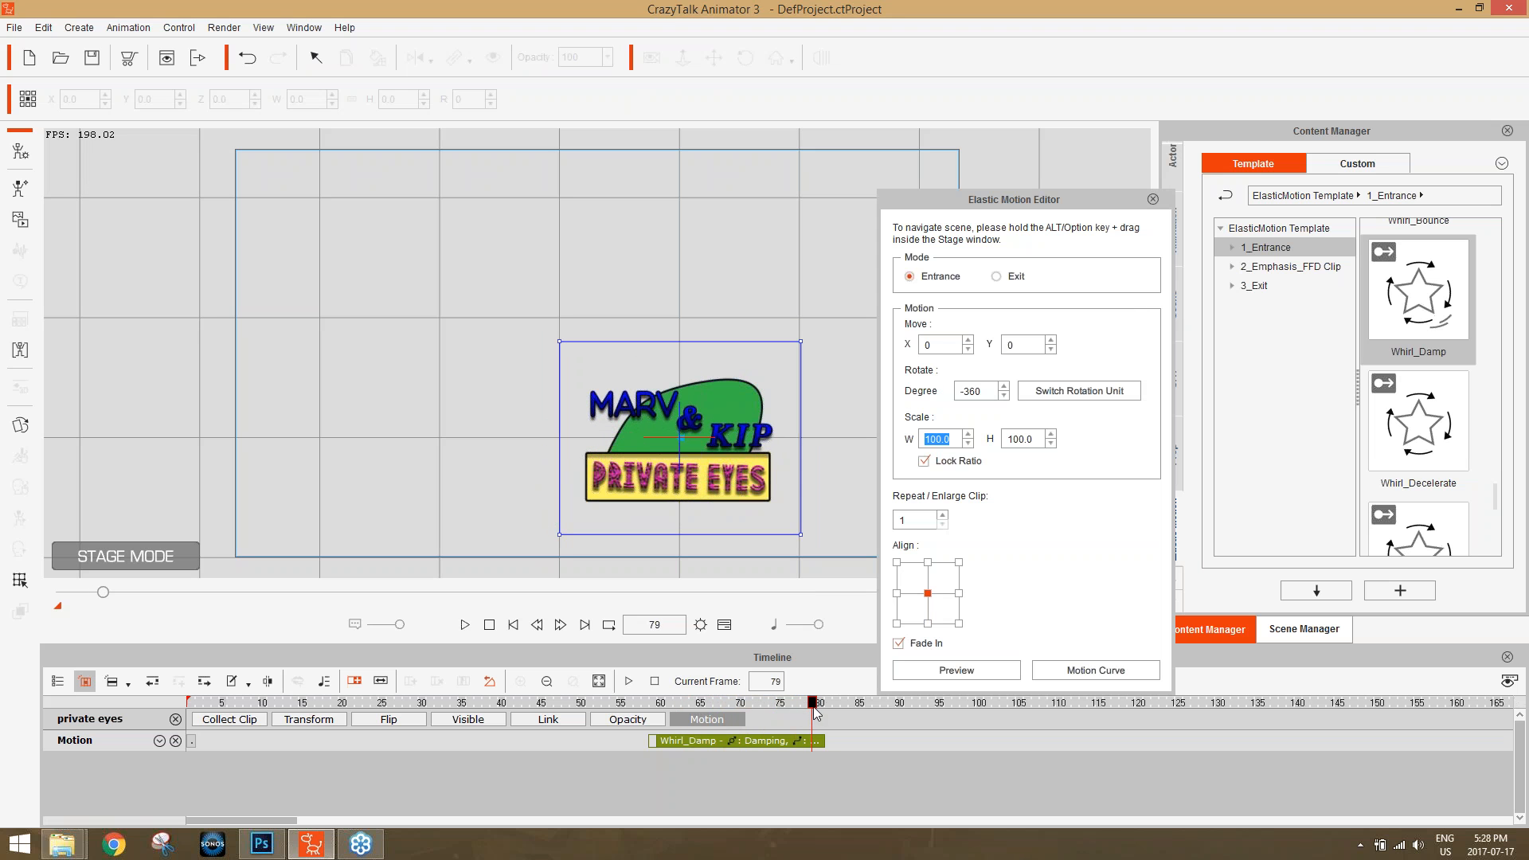
pyautogui.click(1154, 199)
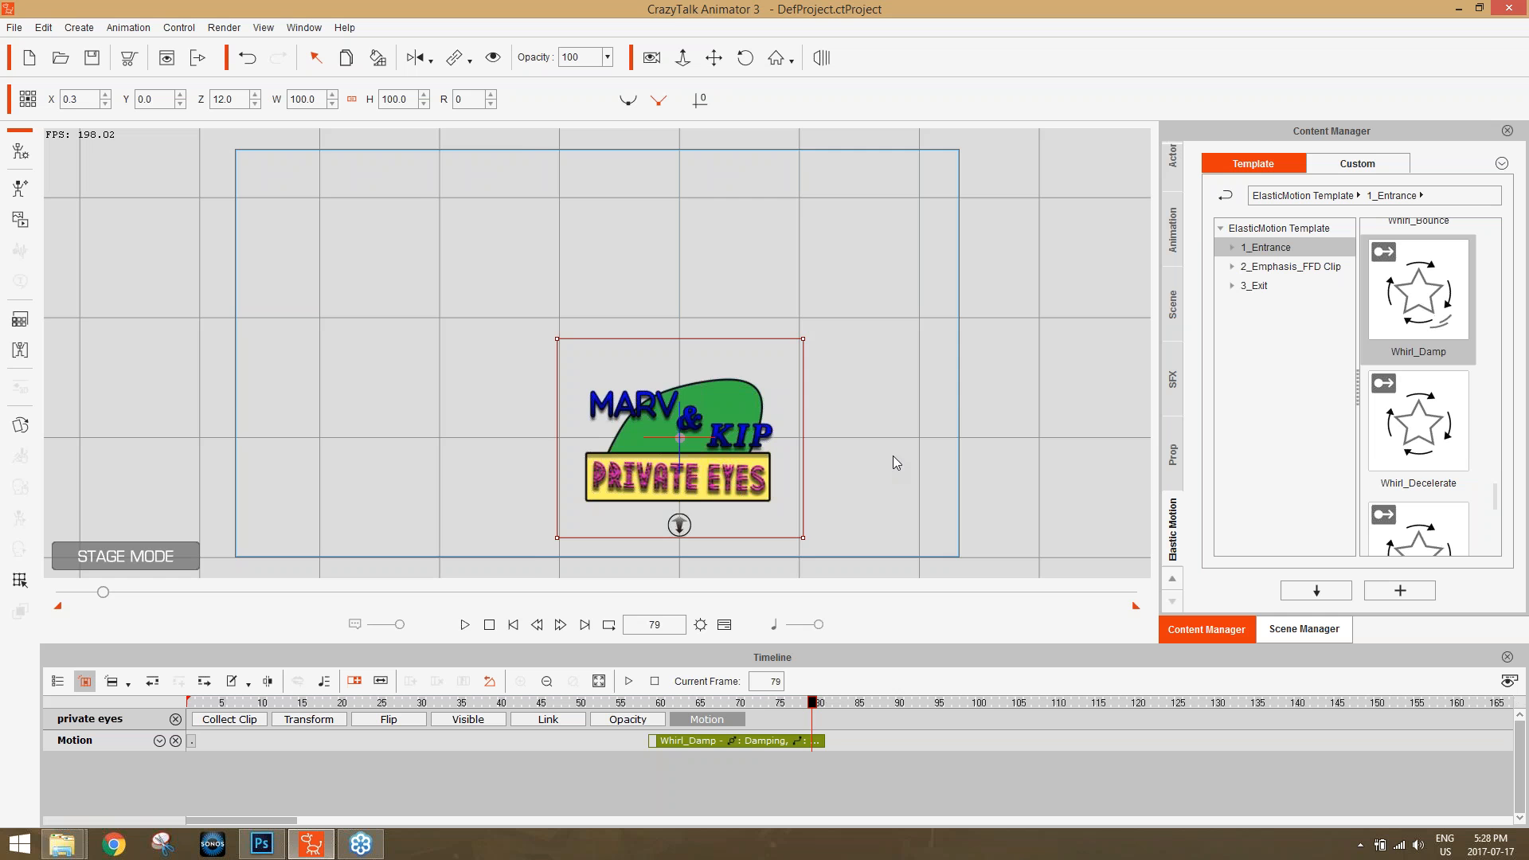
# Enlarge and centre the assembled logo in the stage view with the timeline hidden to examine it.
pyautogui.moveTo(900, 452); pyautogui.dragTo(833, 350)
pyautogui.scroll(3, 909, 383)
pyautogui.moveTo(910, 384); pyautogui.dragTo(837, 183)
pyautogui.moveTo(925, 411); pyautogui.dragTo(888, 199)
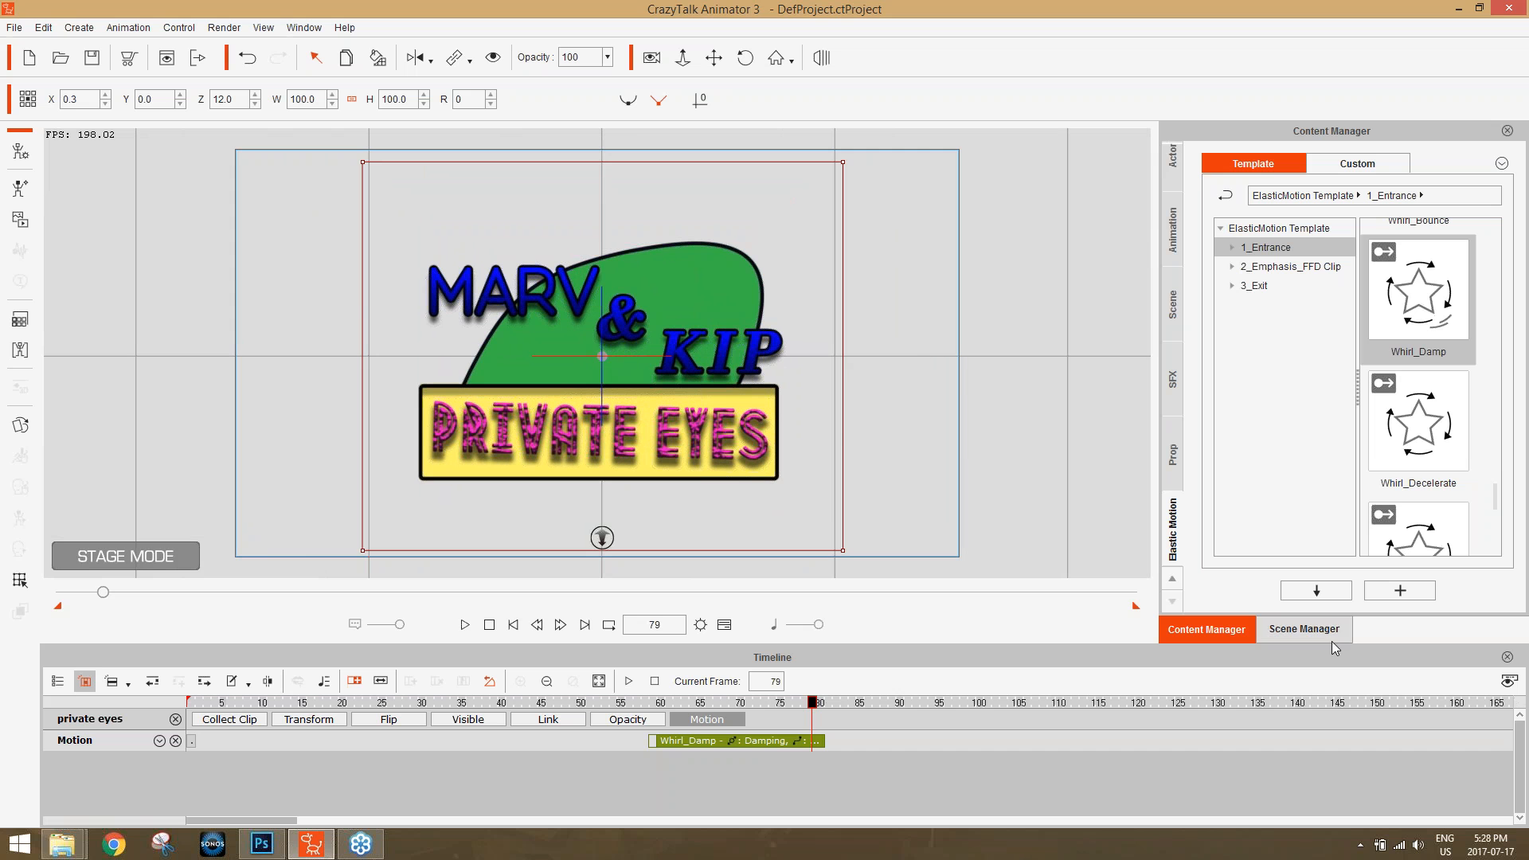
pyautogui.click(1506, 658)
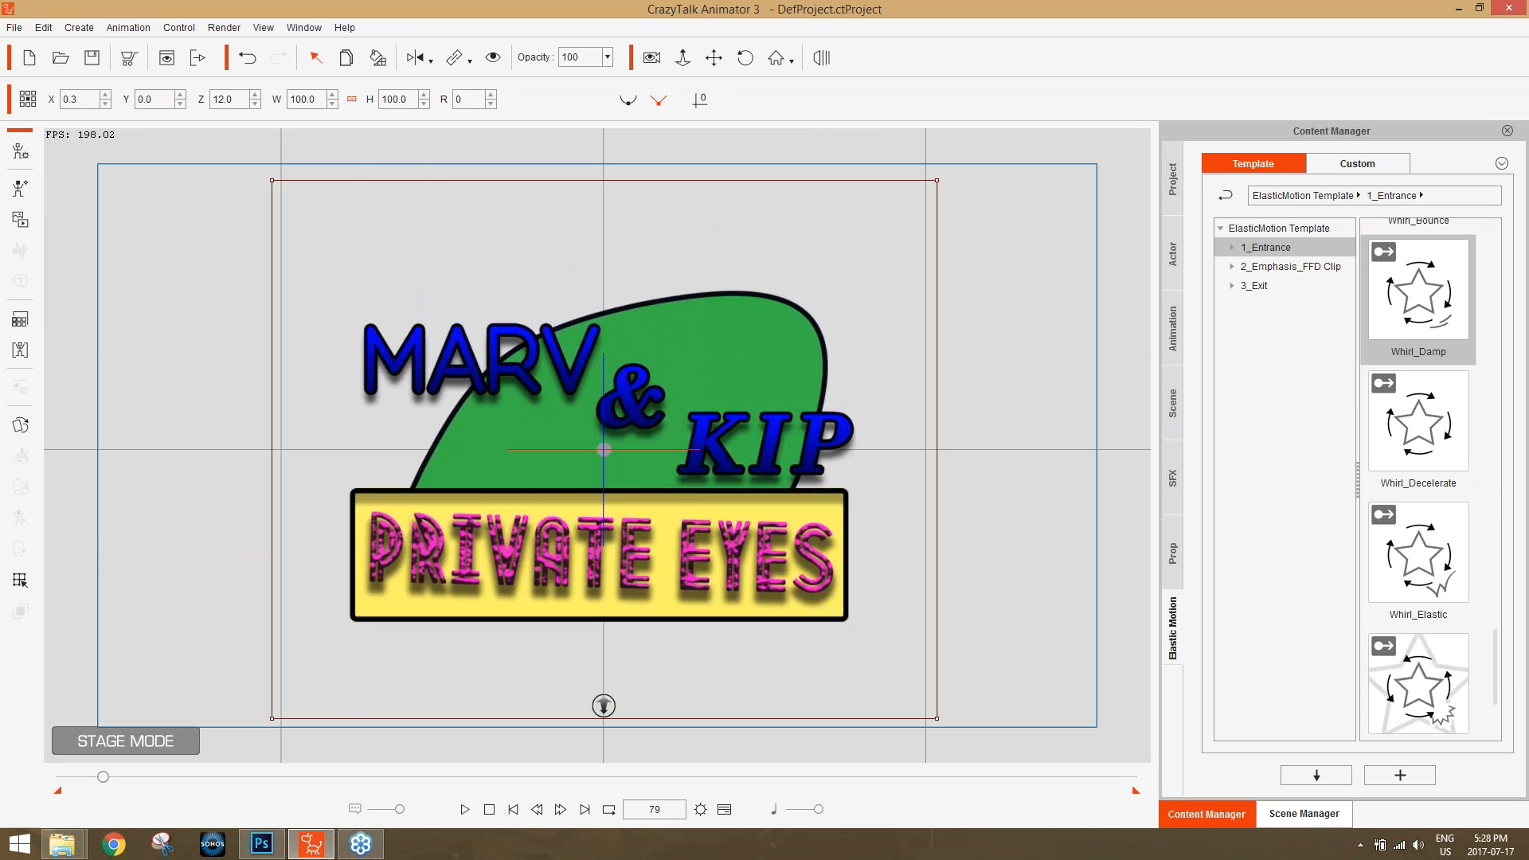
pyautogui.moveTo(1002, 456); pyautogui.dragTo(983, 432)
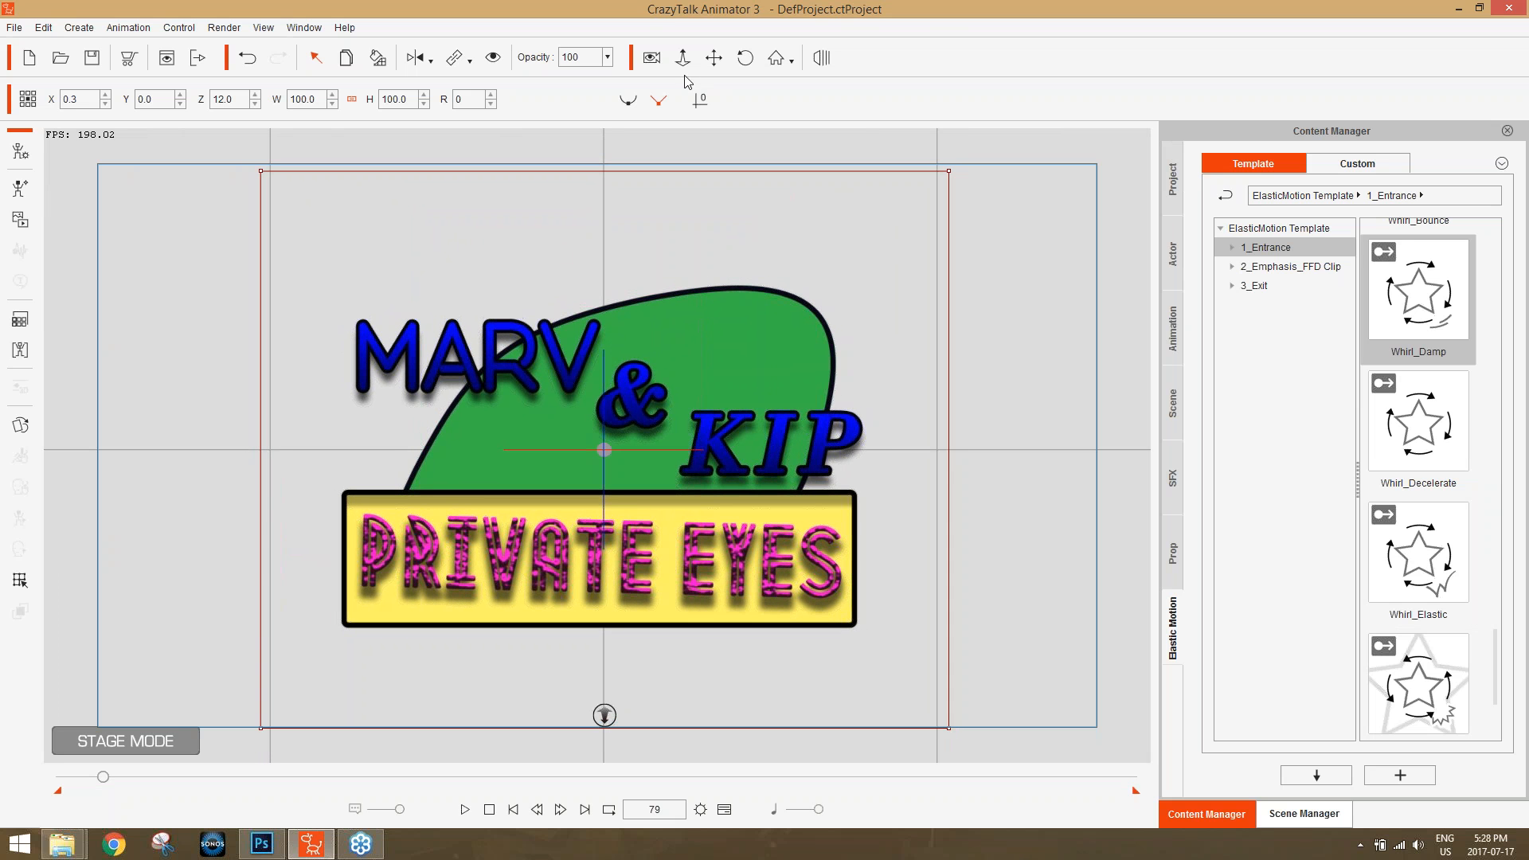
# Turn on camera recording and reposition the camera at frame 79 so the logo sits centred in the frame.
pyautogui.click(652, 59)
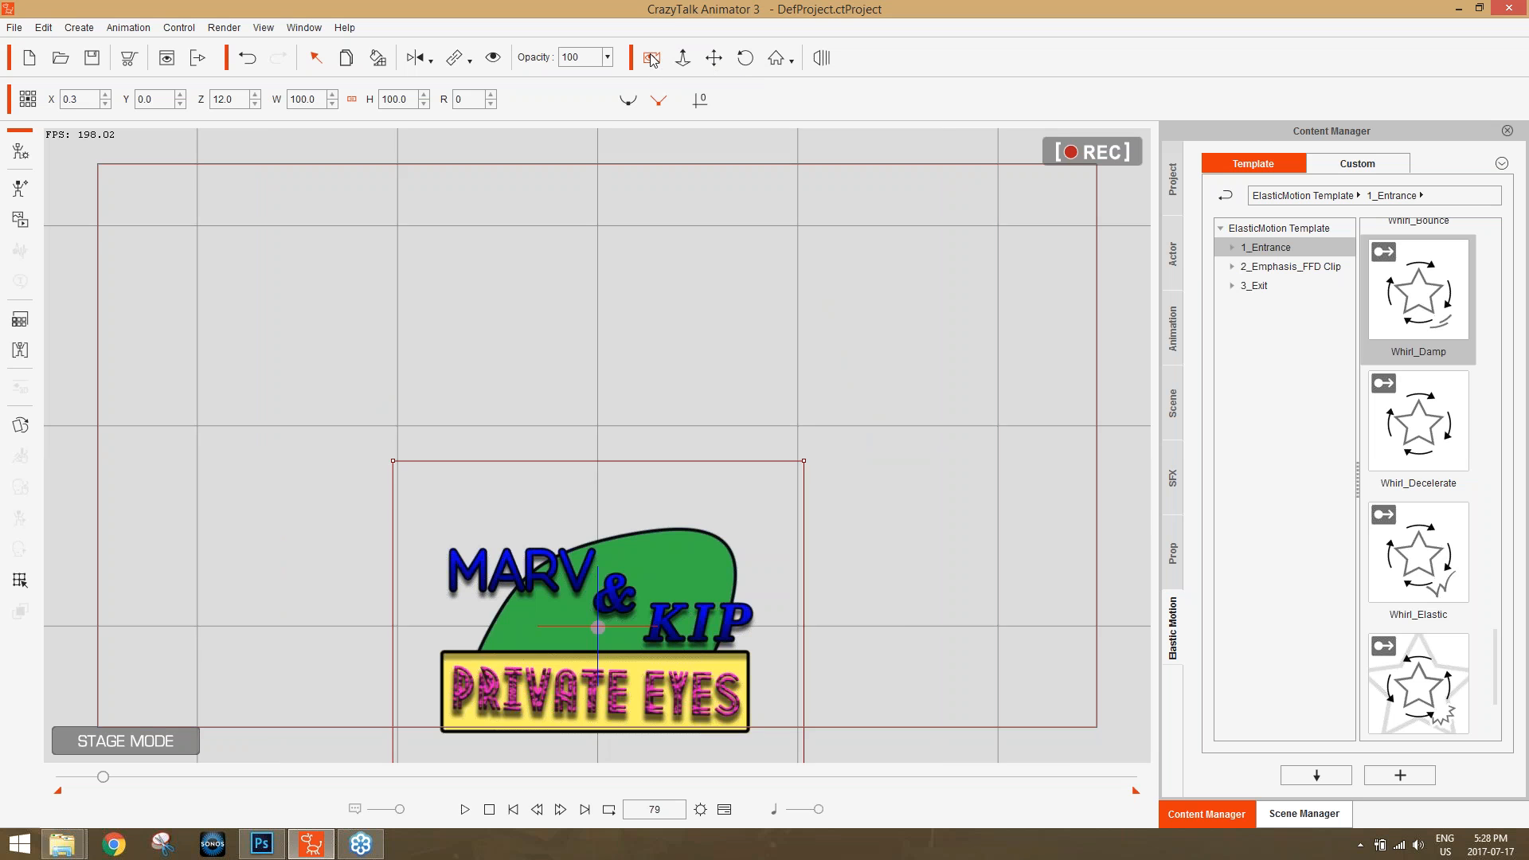
pyautogui.moveTo(896, 621); pyautogui.dragTo(902, 400)
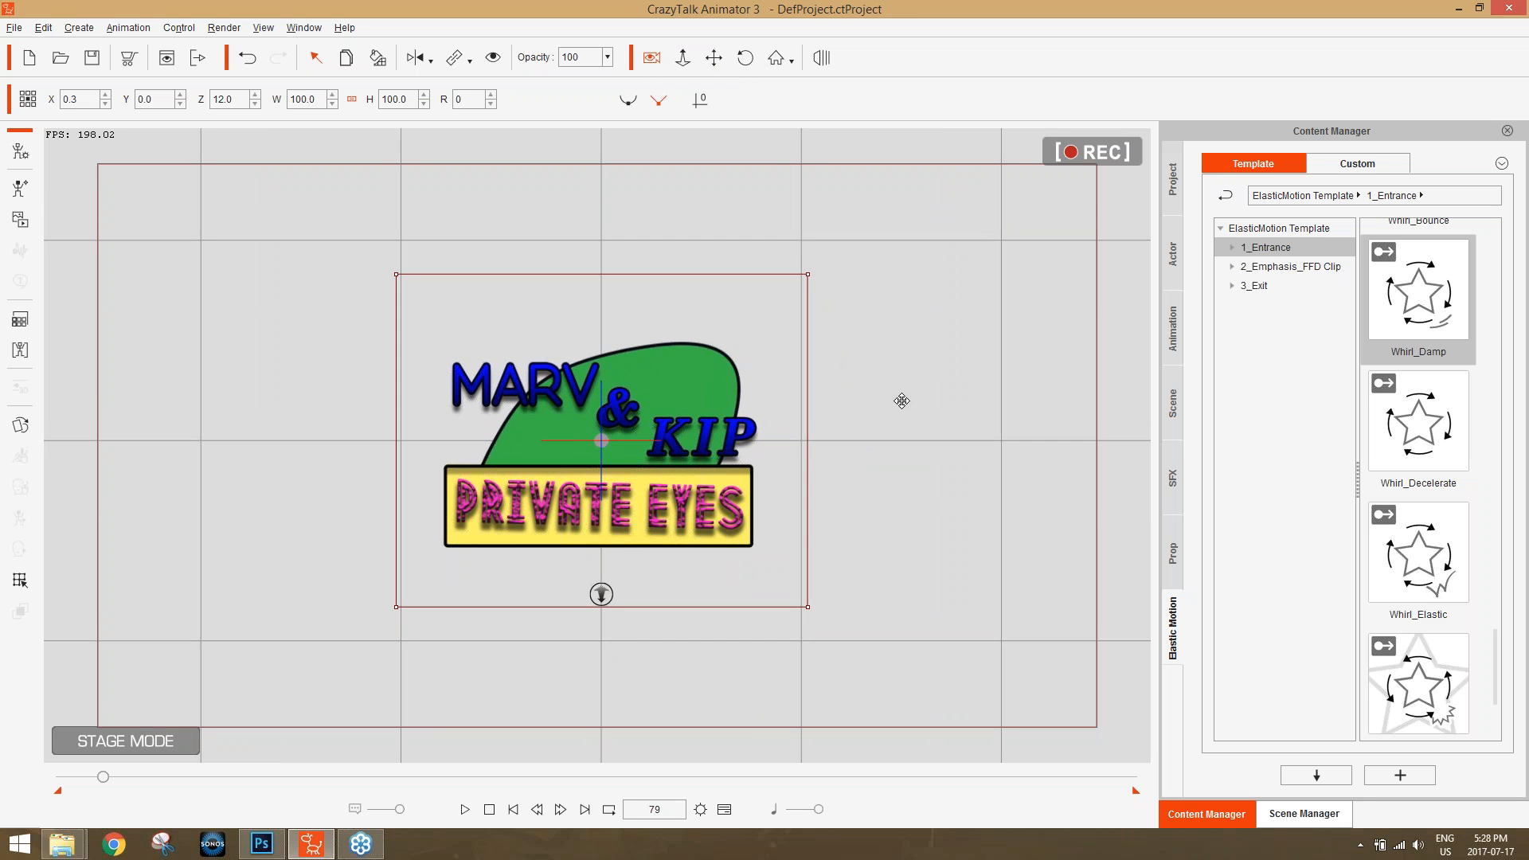
# Reopen the timeline, add the Project tracks to it, and display the Camera track.
pyautogui.press('F3')
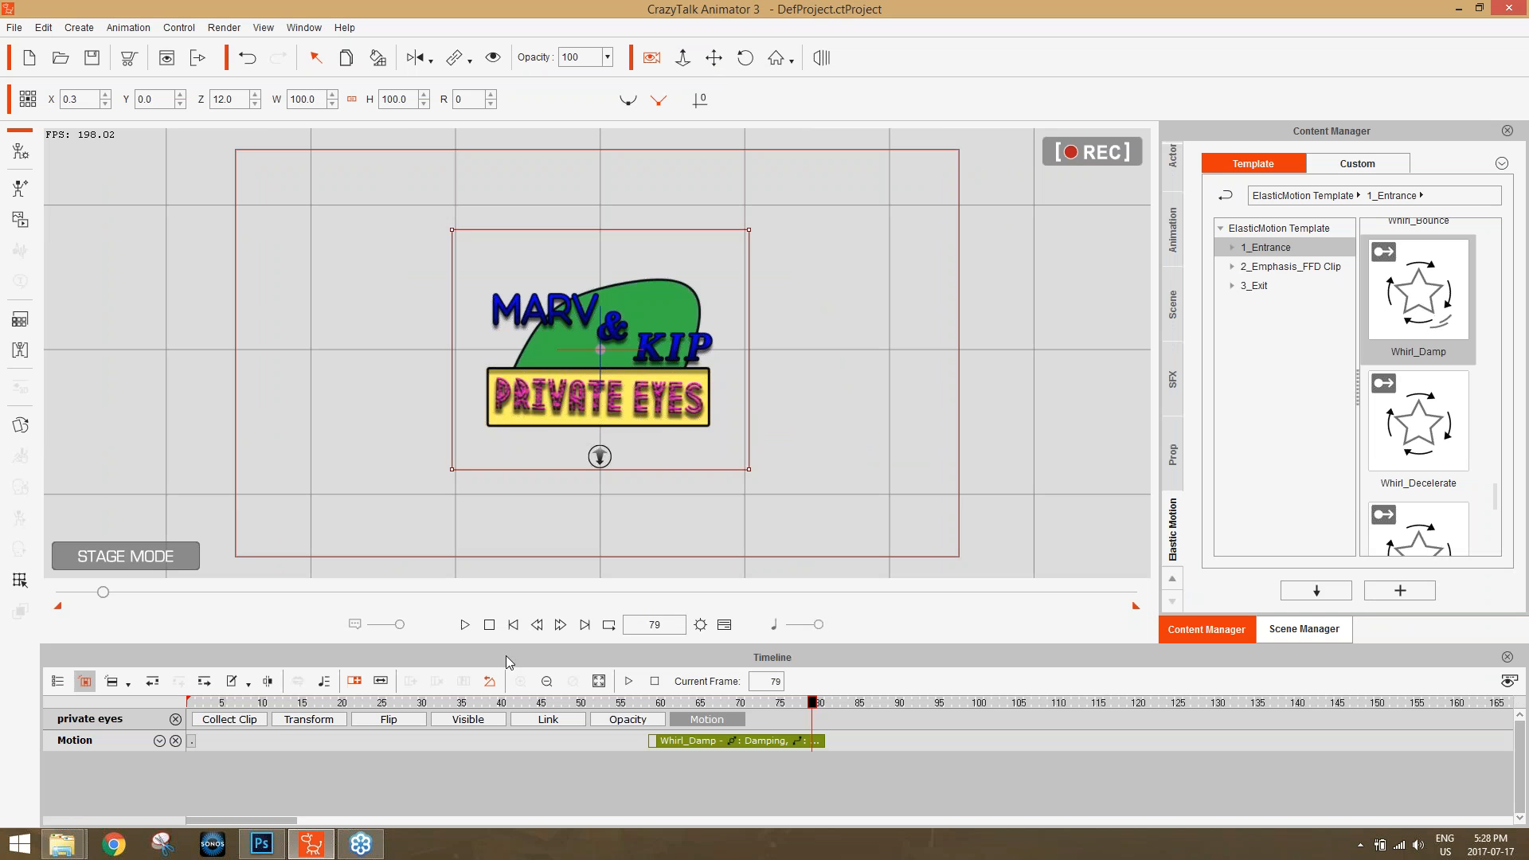
pyautogui.click(59, 682)
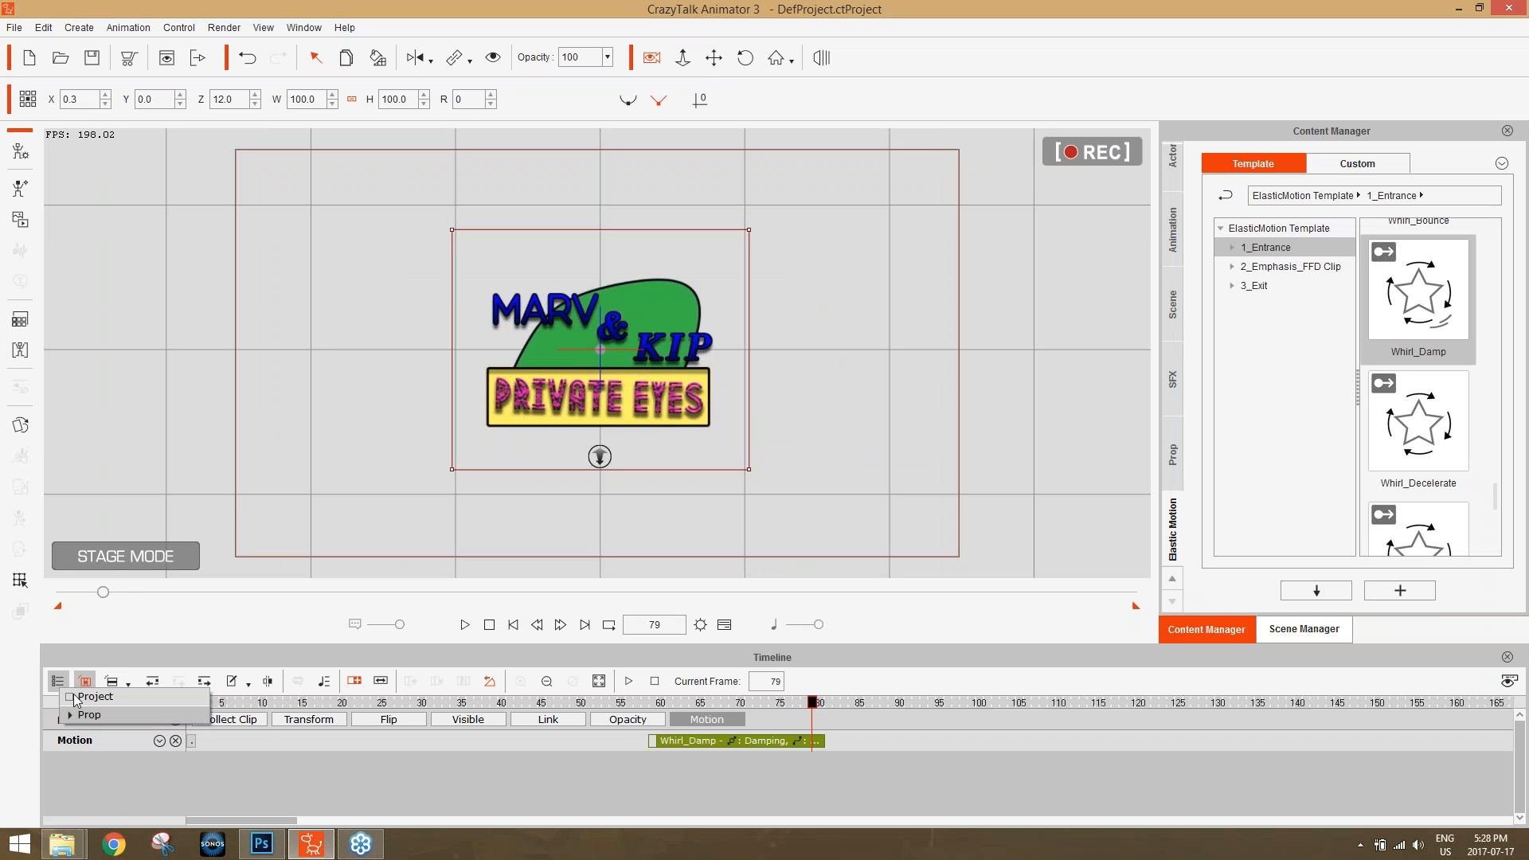
pyautogui.click(86, 696)
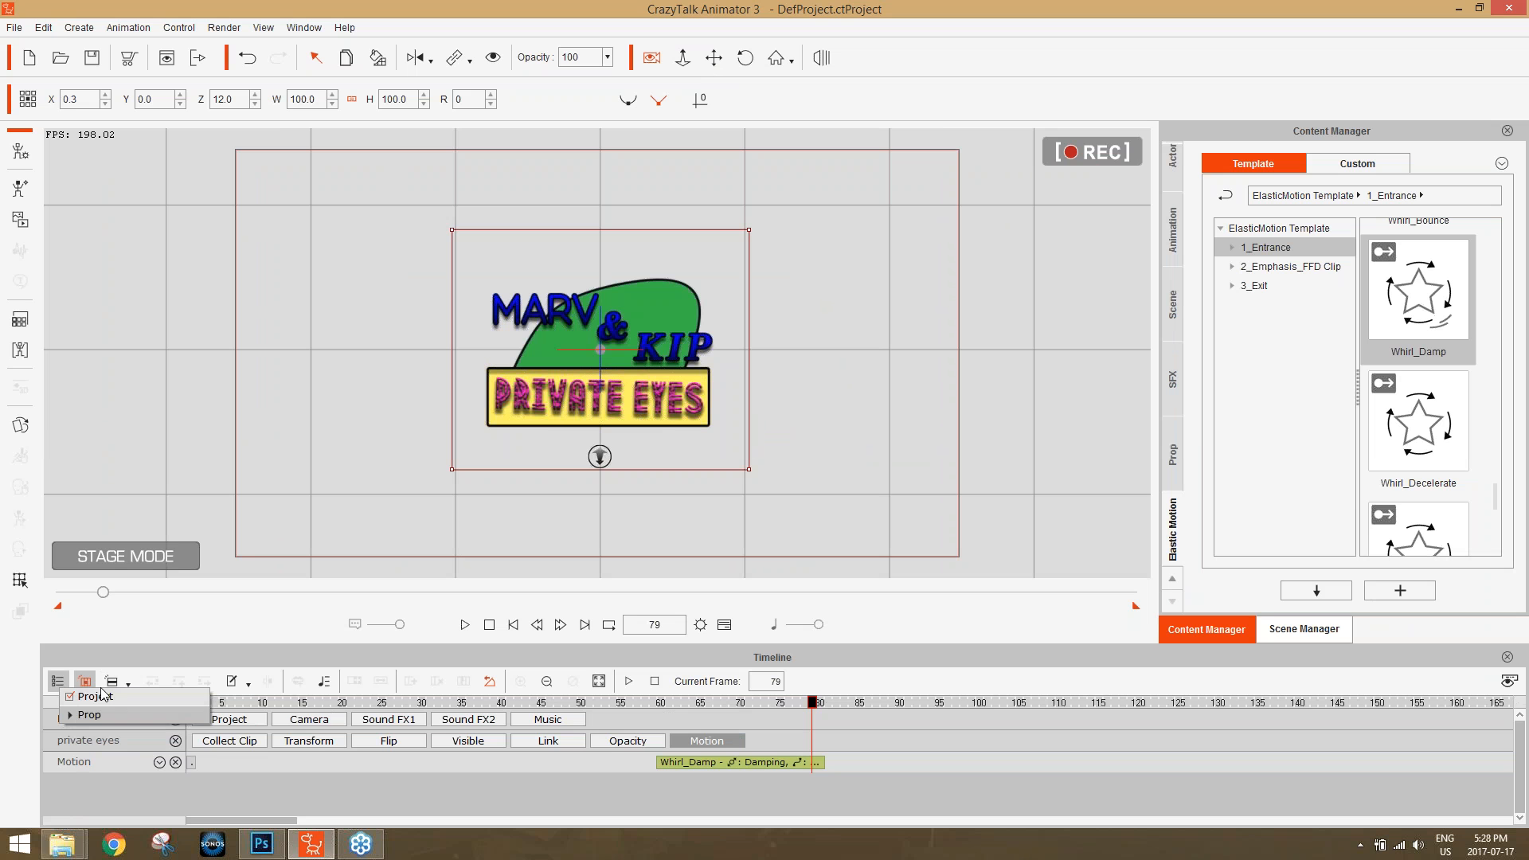
pyautogui.click(170, 658)
pyautogui.click(324, 722)
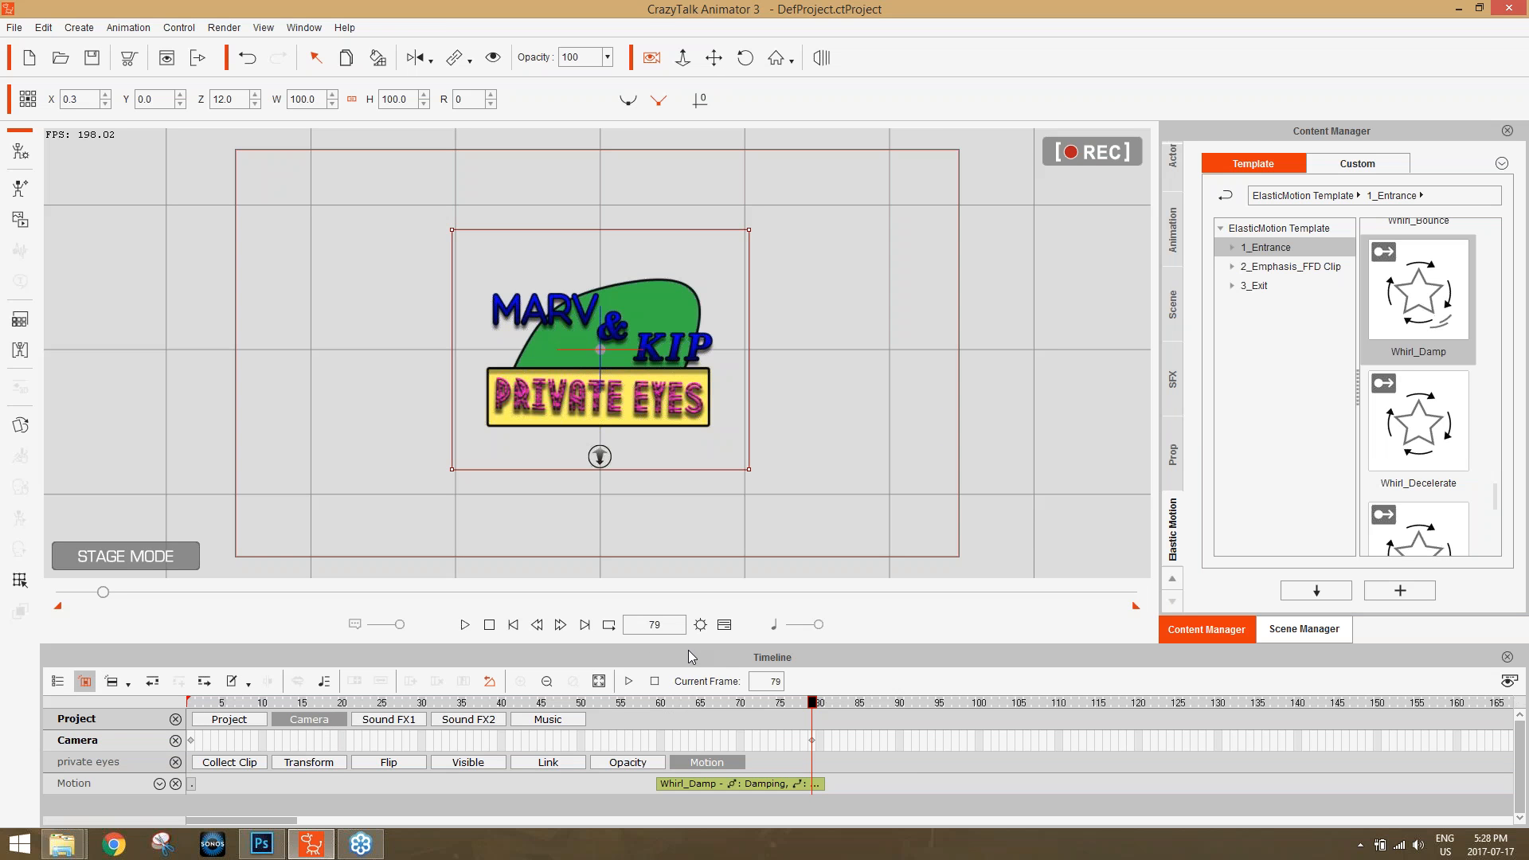
# Delete the camera key at frame 79 and reposition the camera at frame 1 so the stage origin sits centred in the frame.
pyautogui.click(811, 741)
pyautogui.press('Delete')
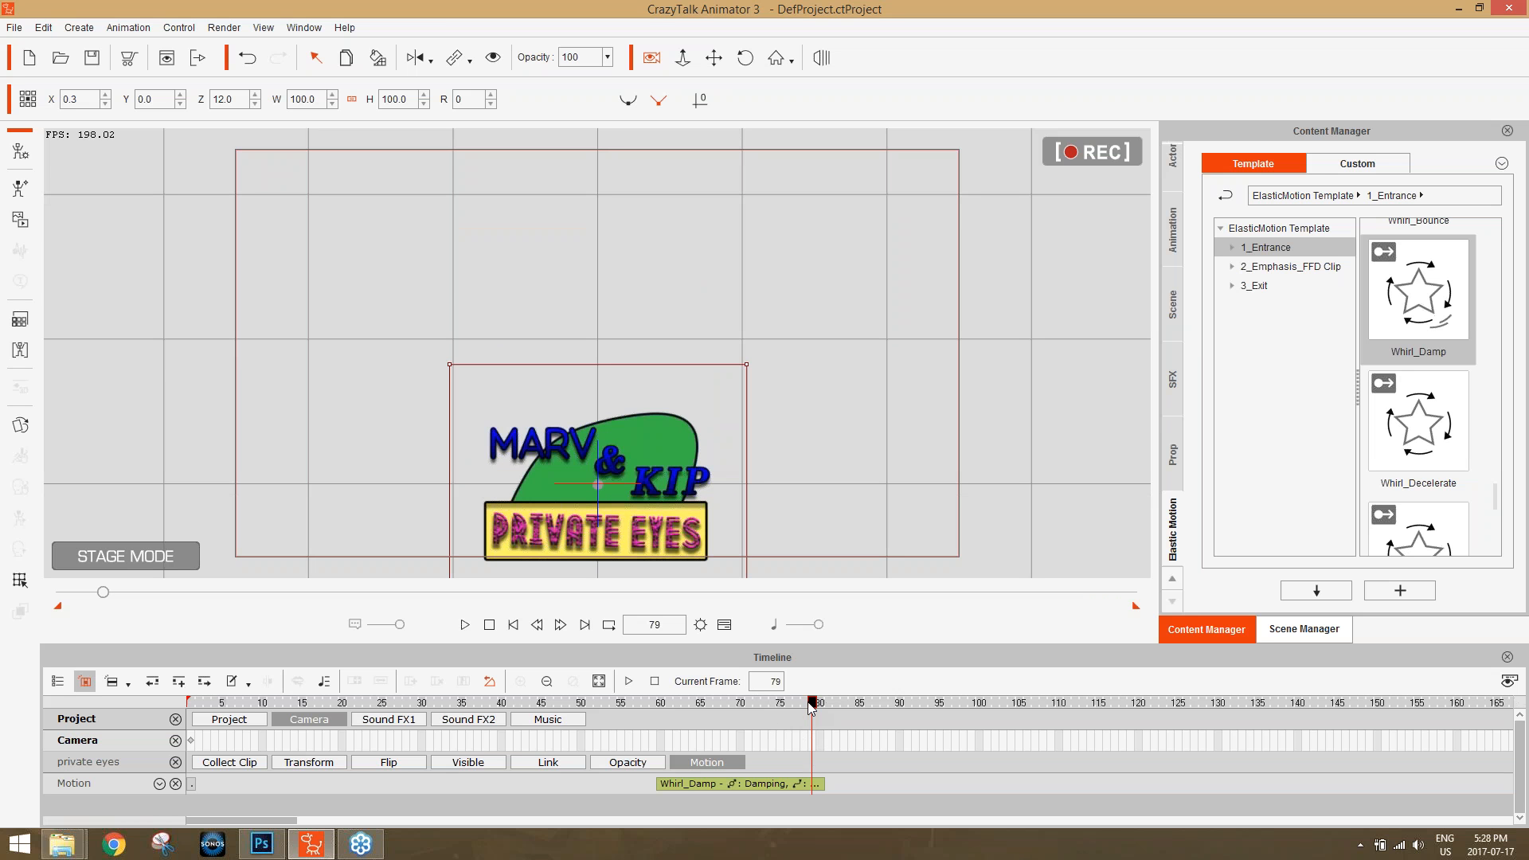
pyautogui.moveTo(811, 707); pyautogui.dragTo(146, 712)
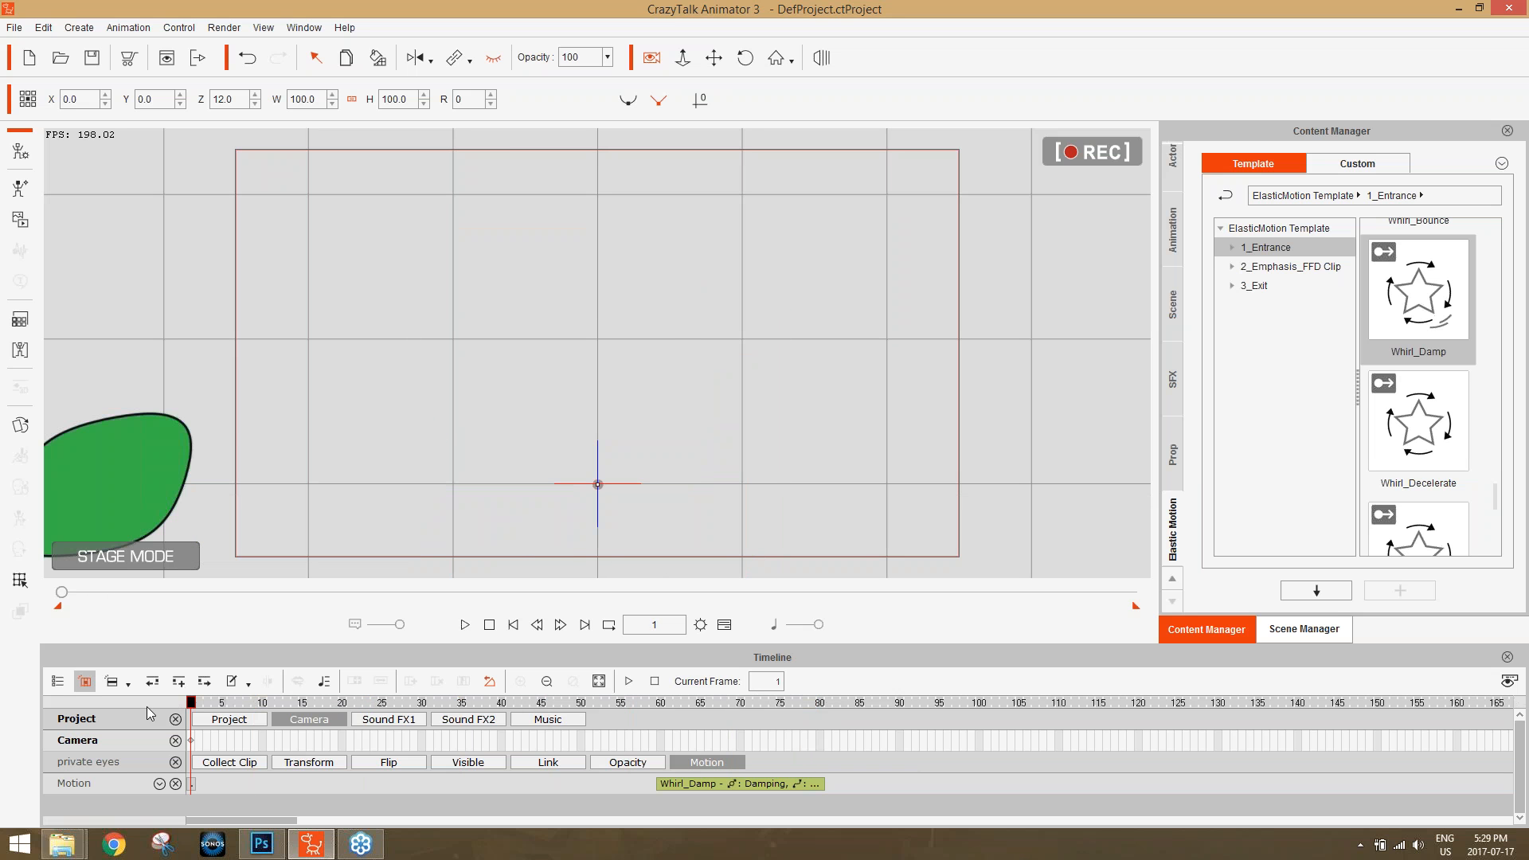
pyautogui.moveTo(646, 466); pyautogui.dragTo(632, 304)
# Key a camera zoom-in at frame 84 so the assembled logo is centred and fills most of the frame's height.
pyautogui.moveTo(594, 699); pyautogui.dragTo(852, 699)
pyautogui.scroll(3, 813, 279)
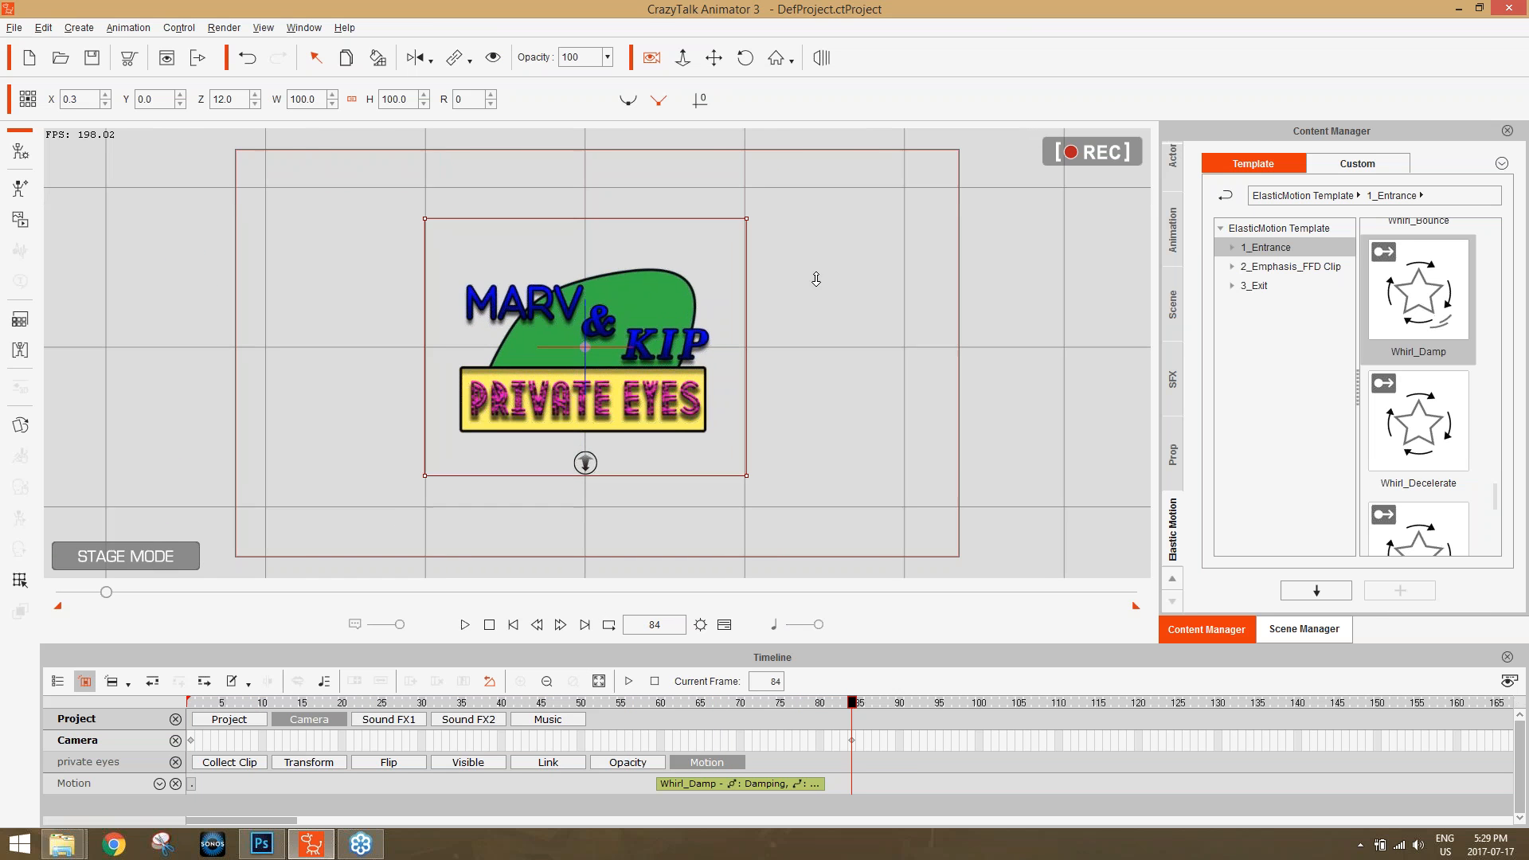
pyautogui.scroll(3, 858, 432)
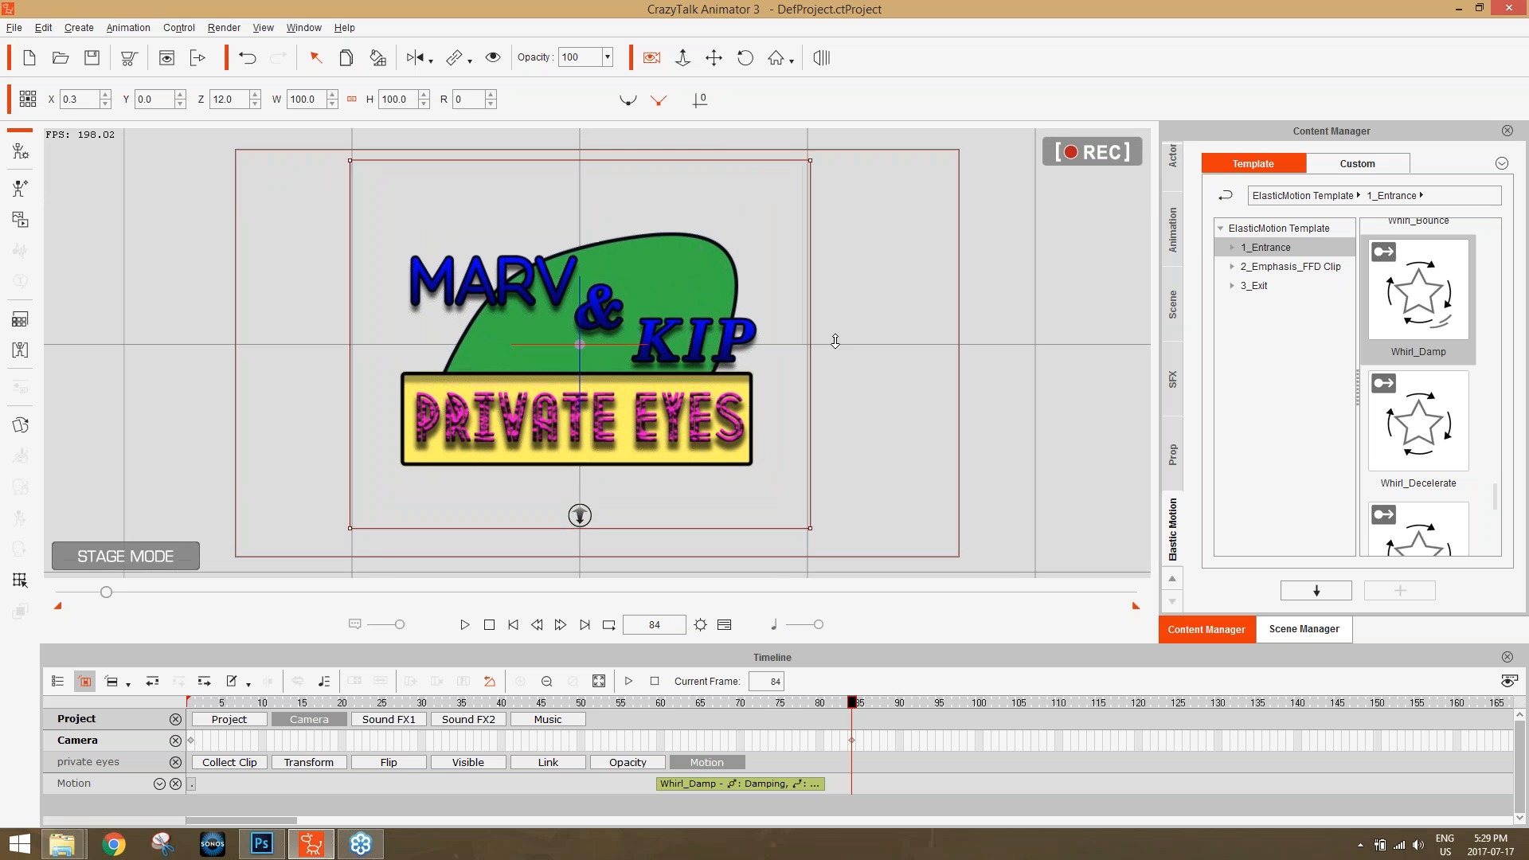
pyautogui.scroll(3, 846, 317)
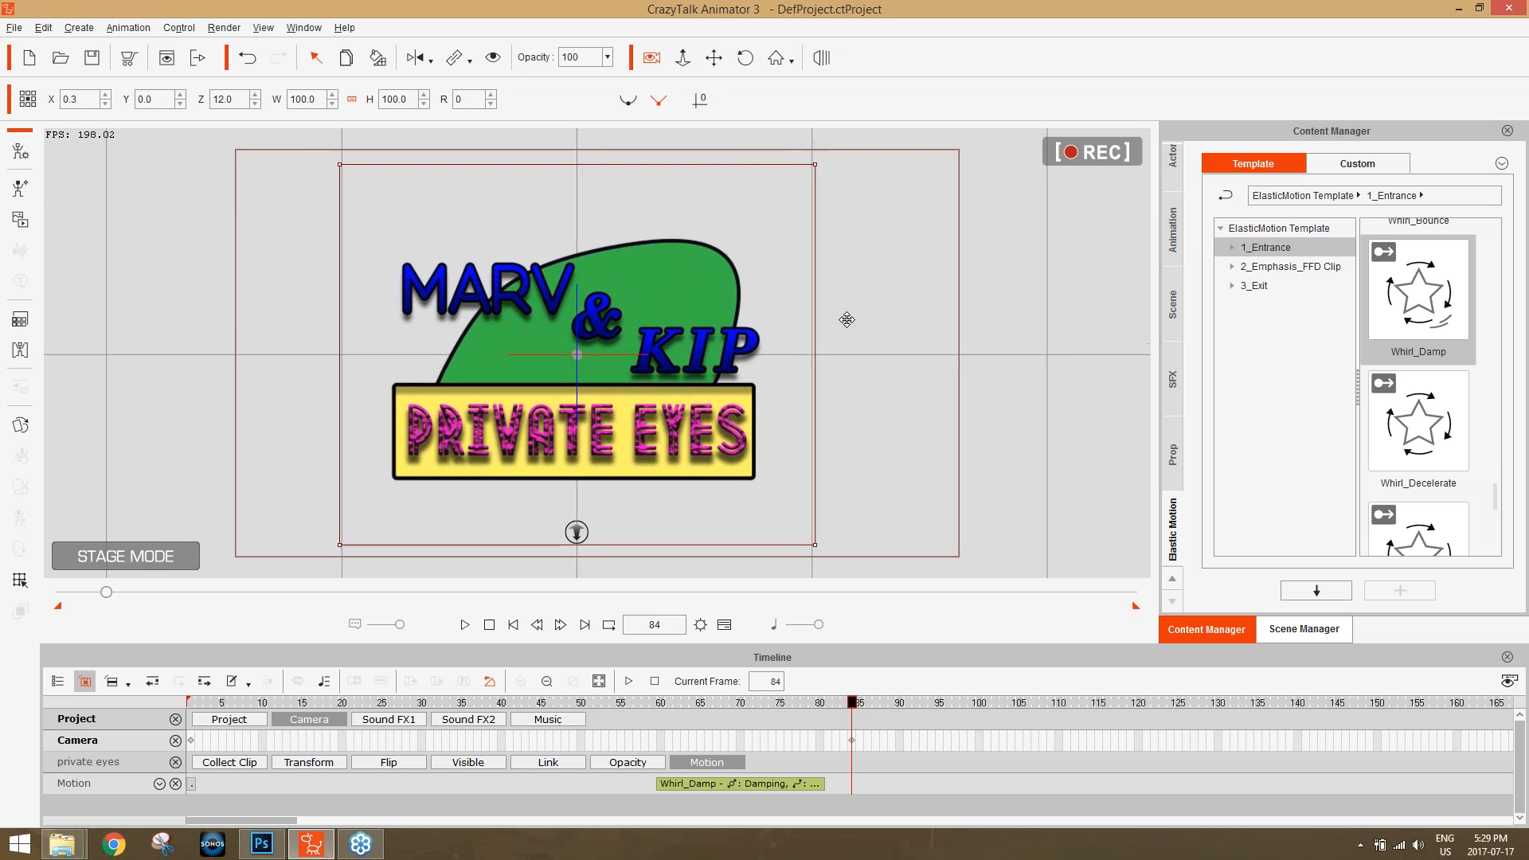
pyautogui.scroll(-1, 845, 267)
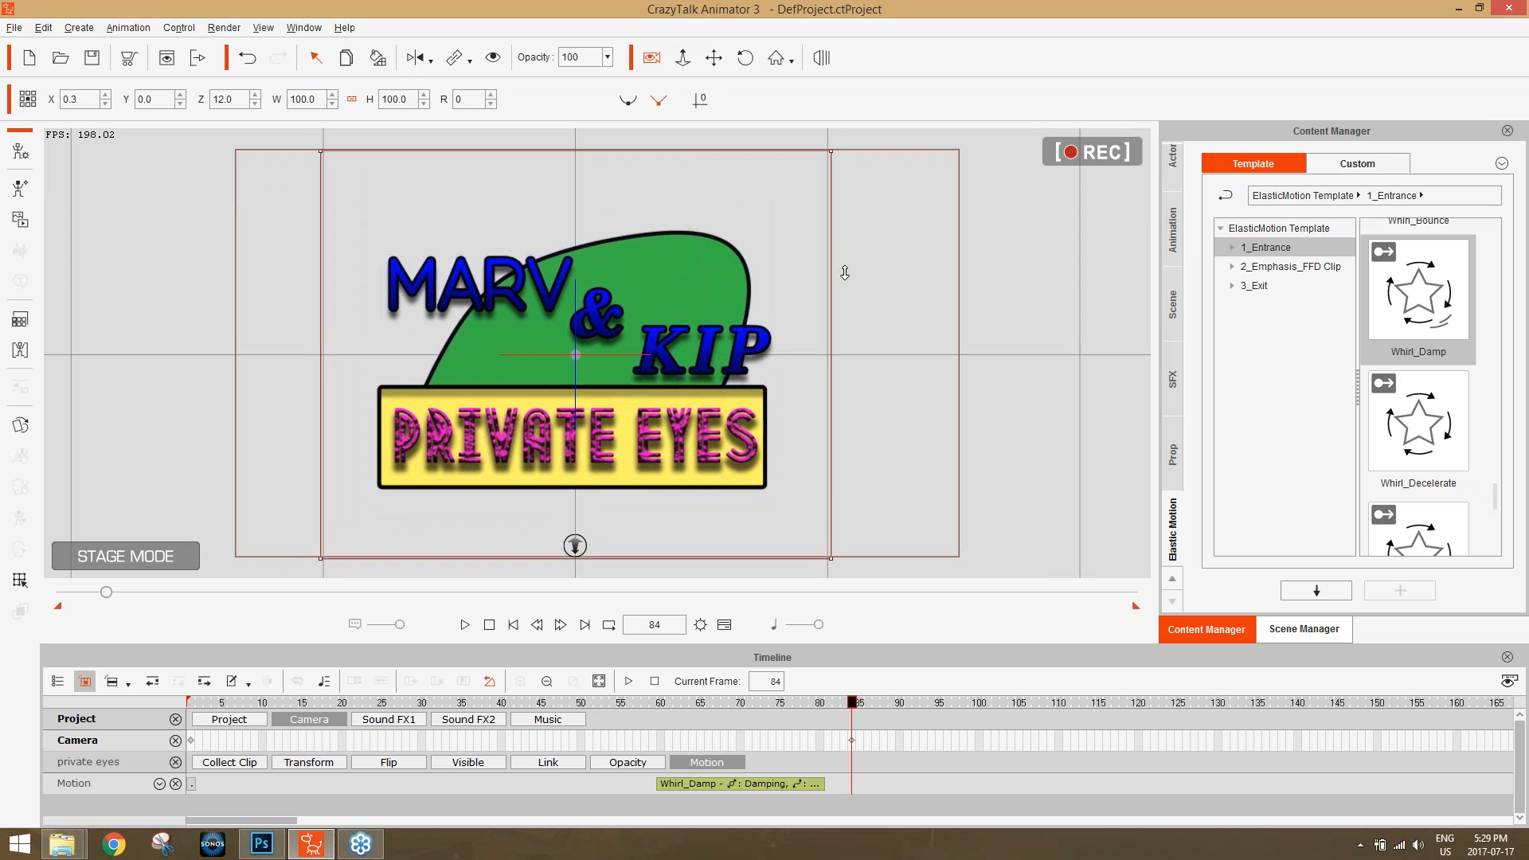
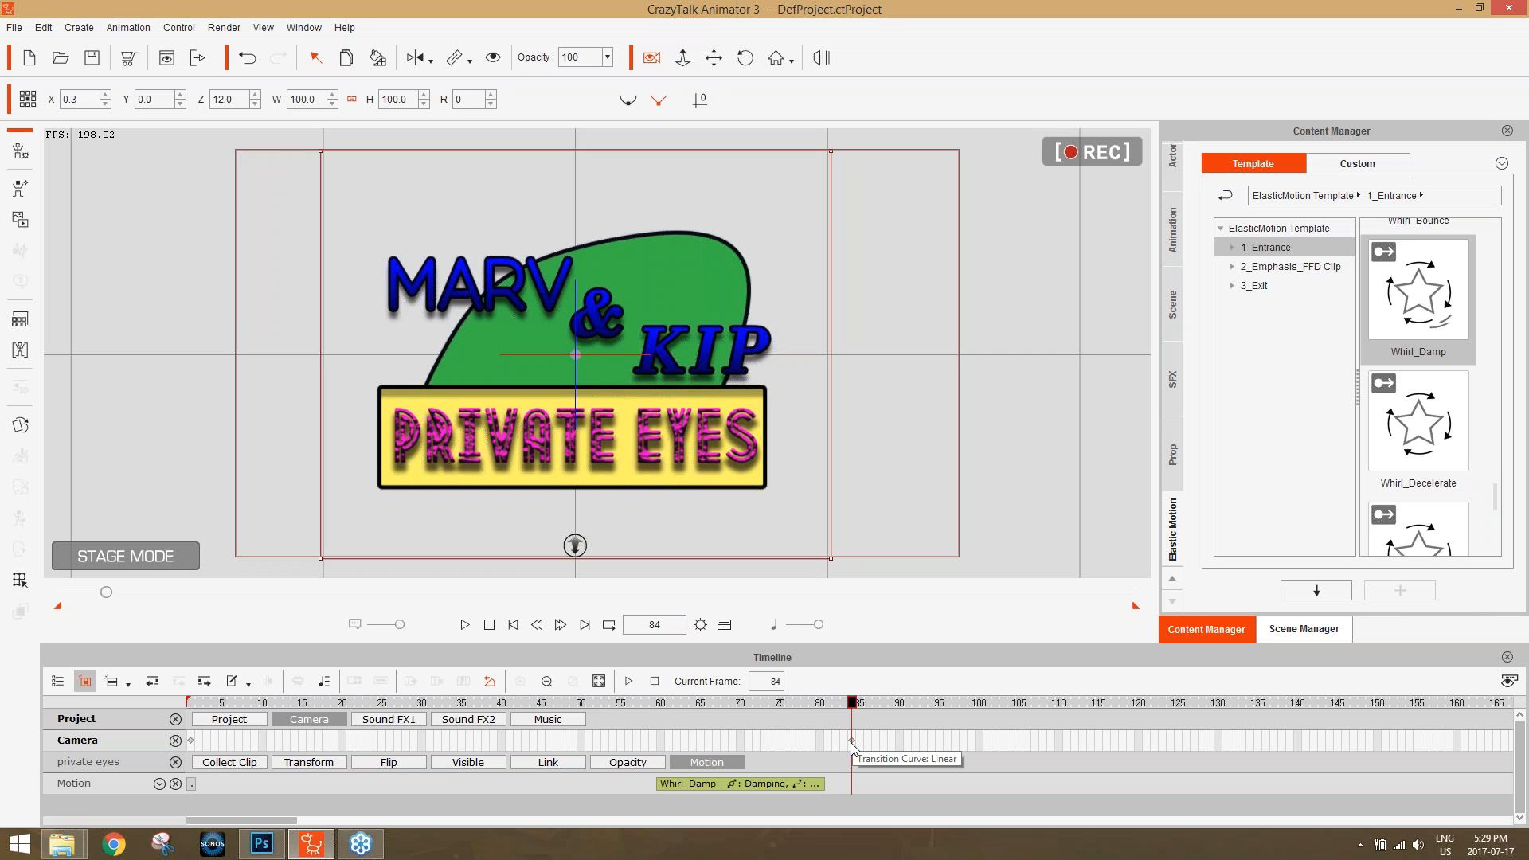
# Remove the camera key at frame 84 and close the timeline.
pyautogui.moveTo(852, 745); pyautogui.dragTo(880, 681)
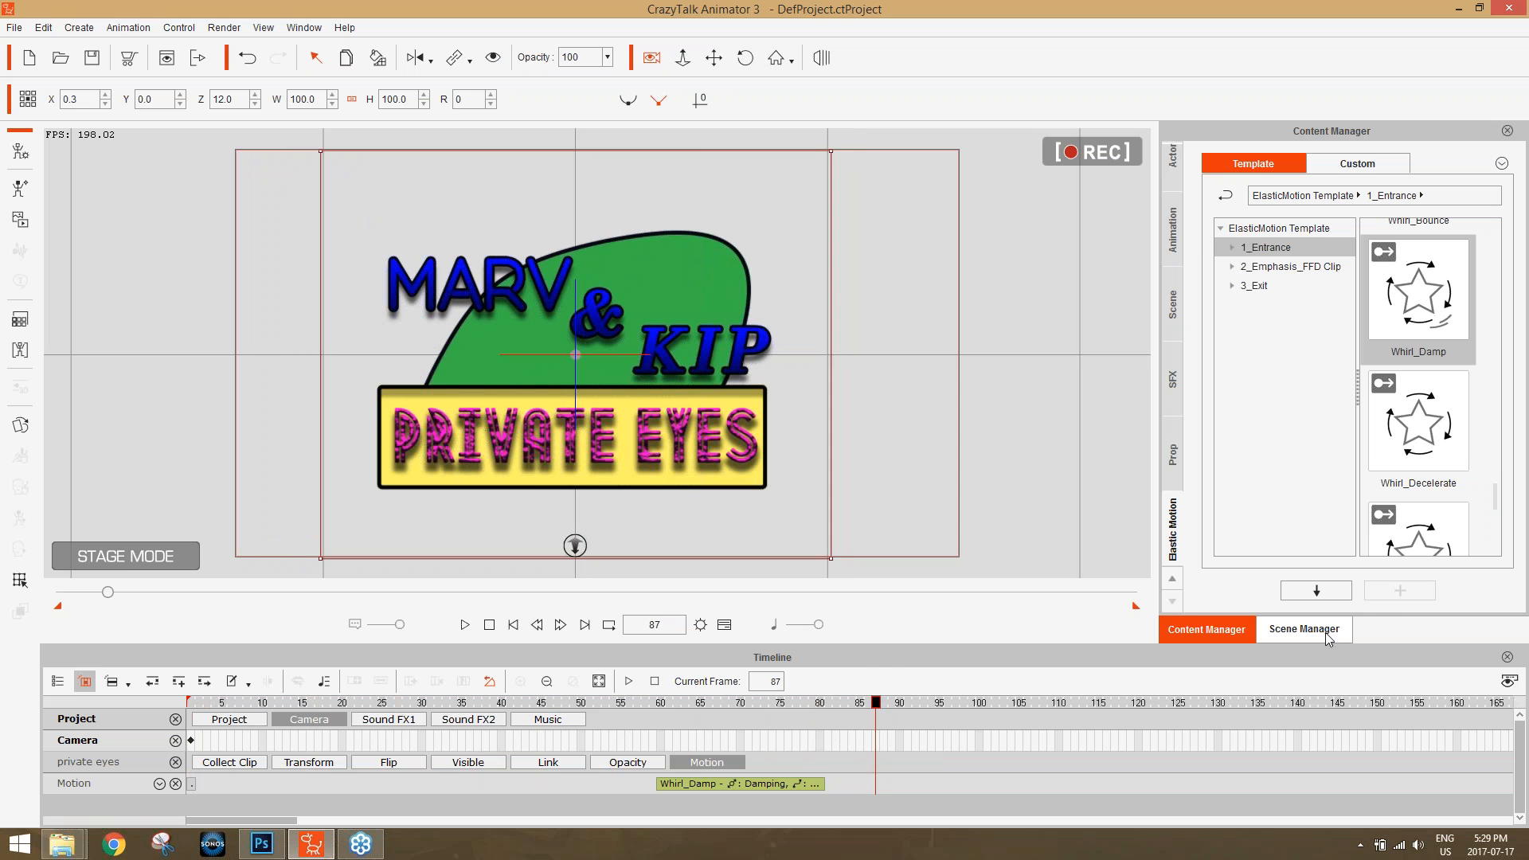
pyautogui.click(1507, 657)
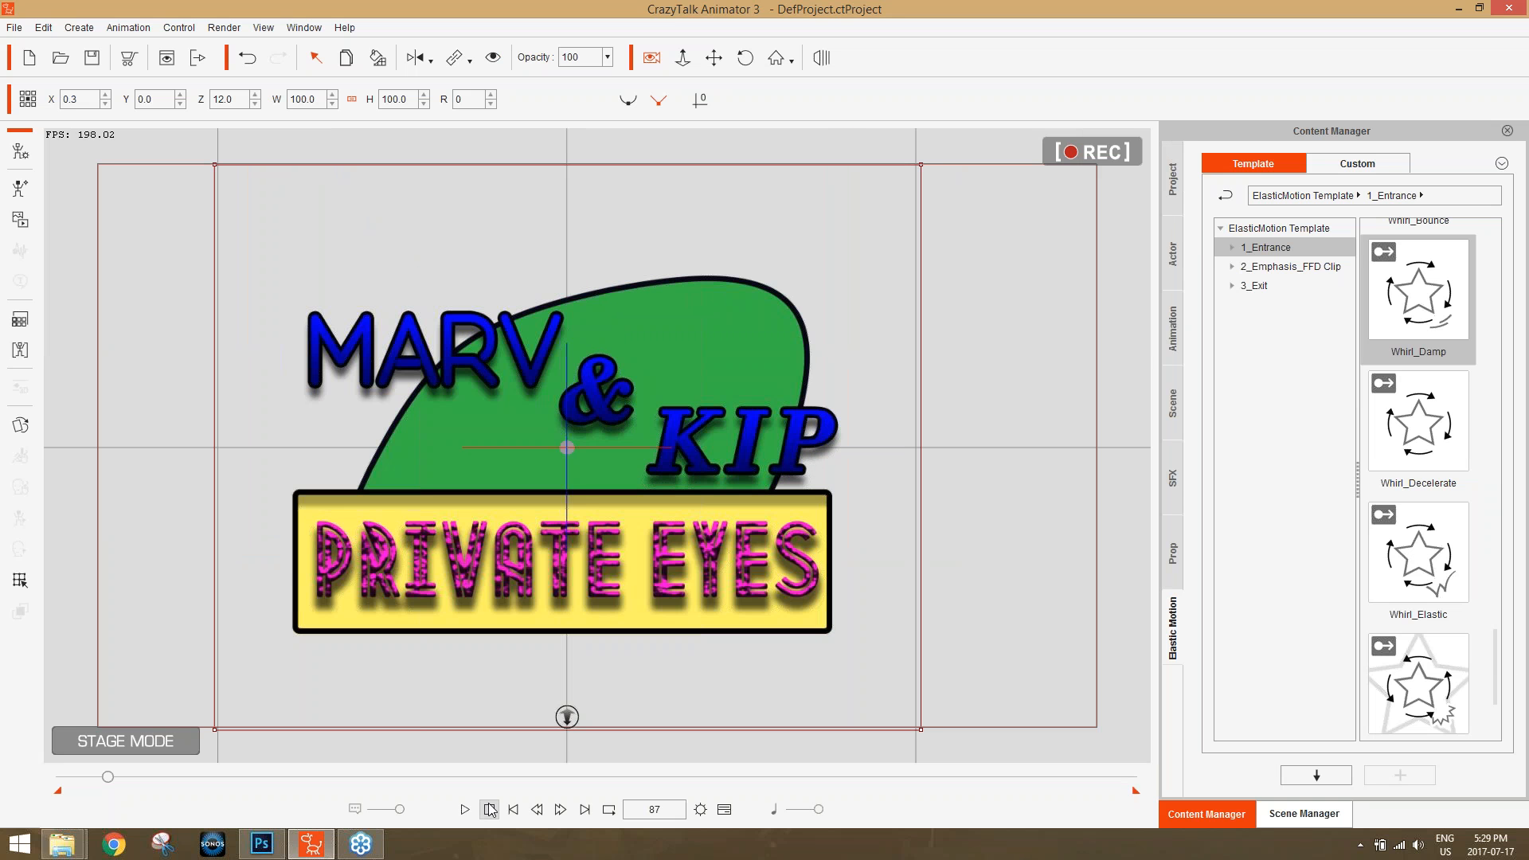
# Shorten the playback range so it ends a little past the logo animation, and move the playhead to frame 114.
pyautogui.click(488, 809)
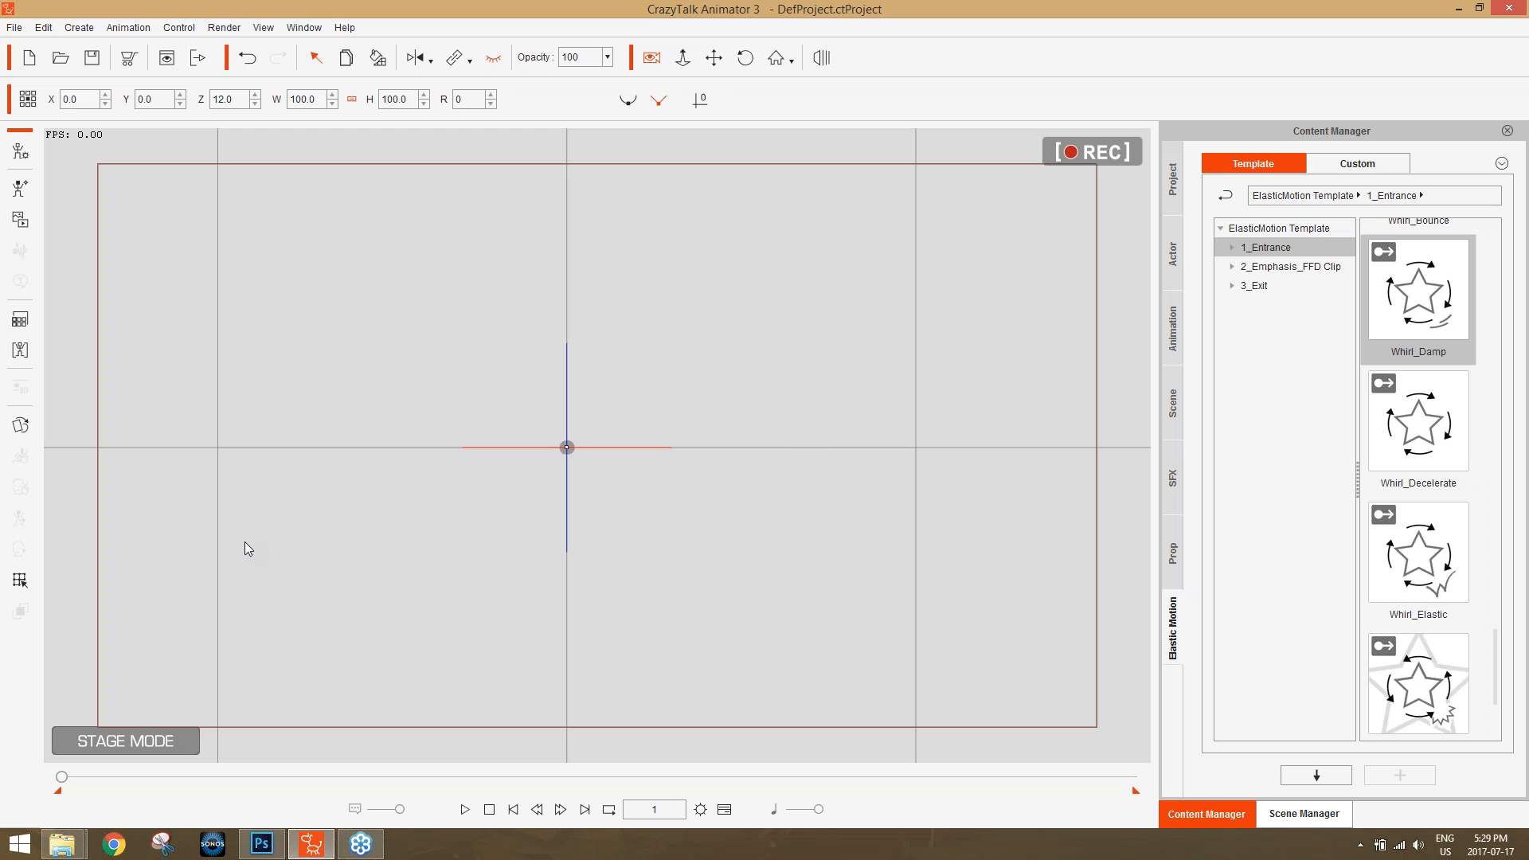
pyautogui.moveTo(63, 777); pyautogui.dragTo(128, 777)
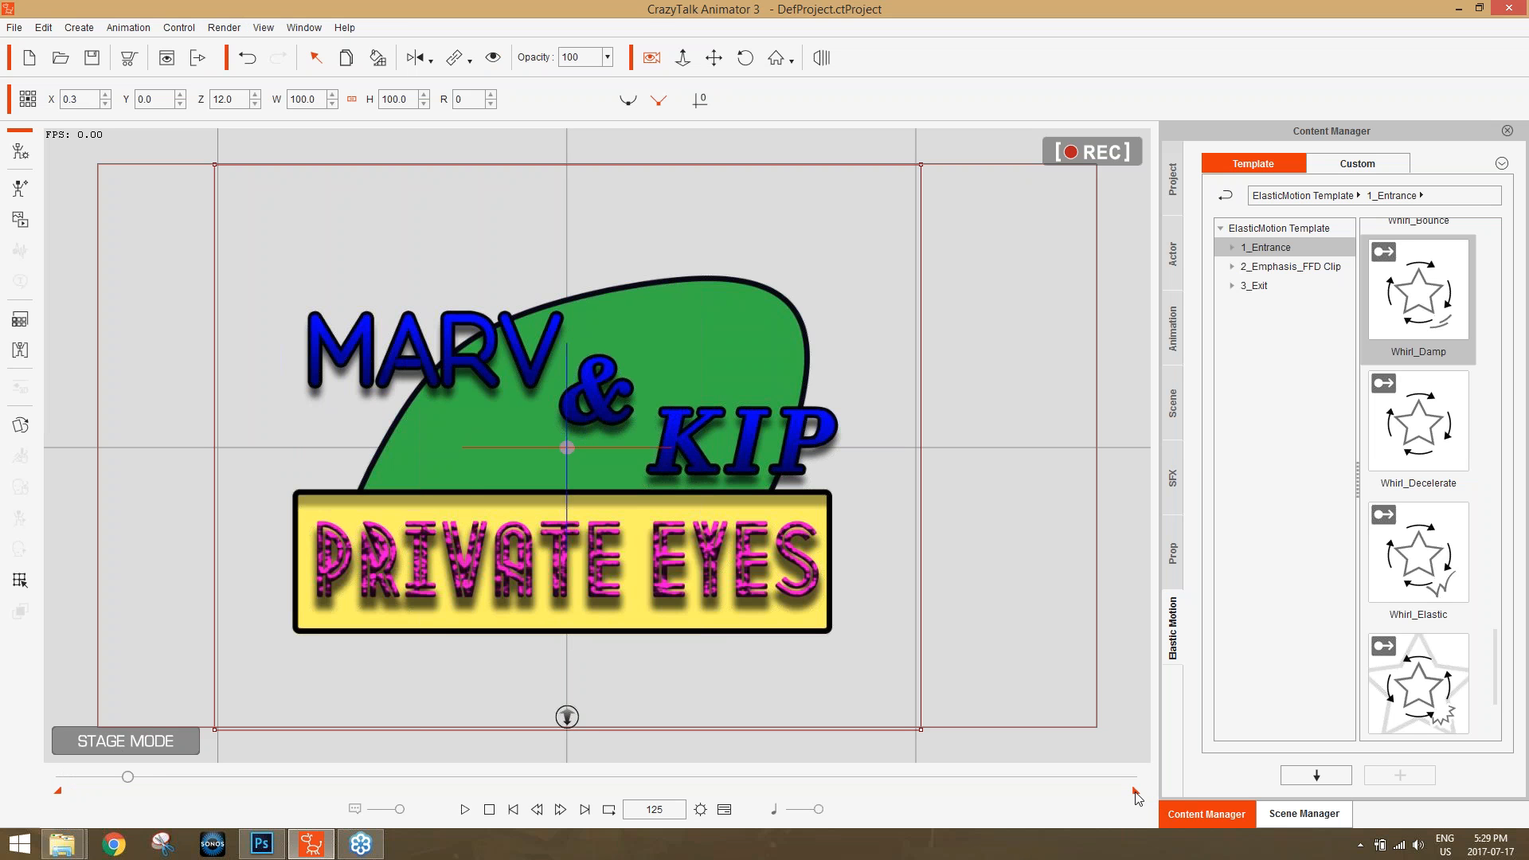
pyautogui.moveTo(1136, 793)
pyautogui.mouseDown()
pyautogui.moveTo(340, 765)
pyautogui.moveTo(154, 806)
pyautogui.moveTo(230, 799)
pyautogui.mouseUp()
pyautogui.moveTo(130, 777)
pyautogui.mouseDown()
pyautogui.moveTo(100, 777)
pyautogui.moveTo(120, 780)
pyautogui.mouseUp()
# Apply the Whirl_Enlarge exit elastic motion to the green bg prop, starting at frame 114.
pyautogui.click(747, 316)
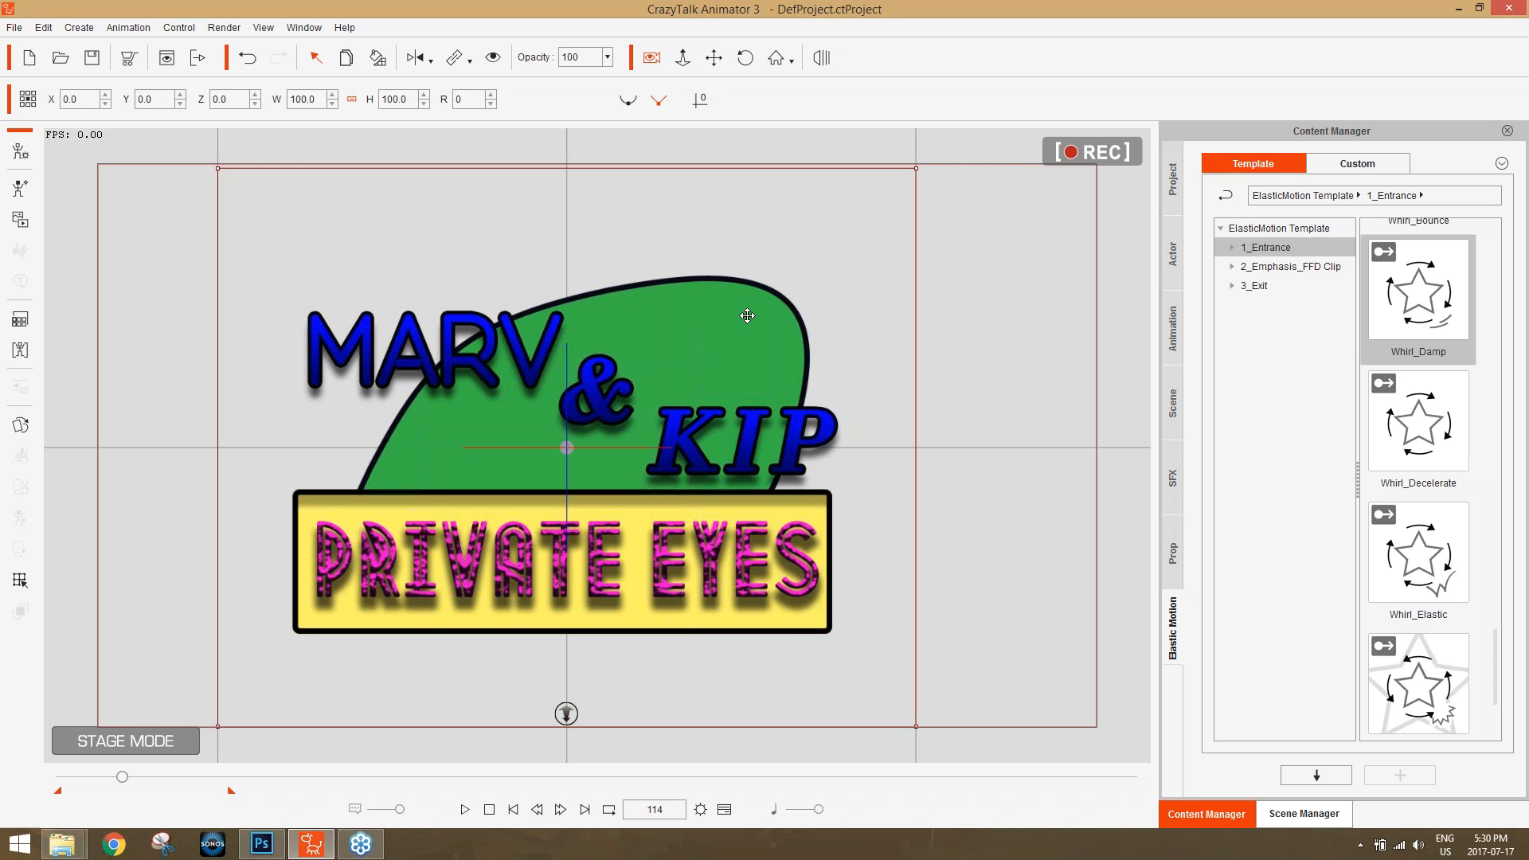
pyautogui.click(1303, 813)
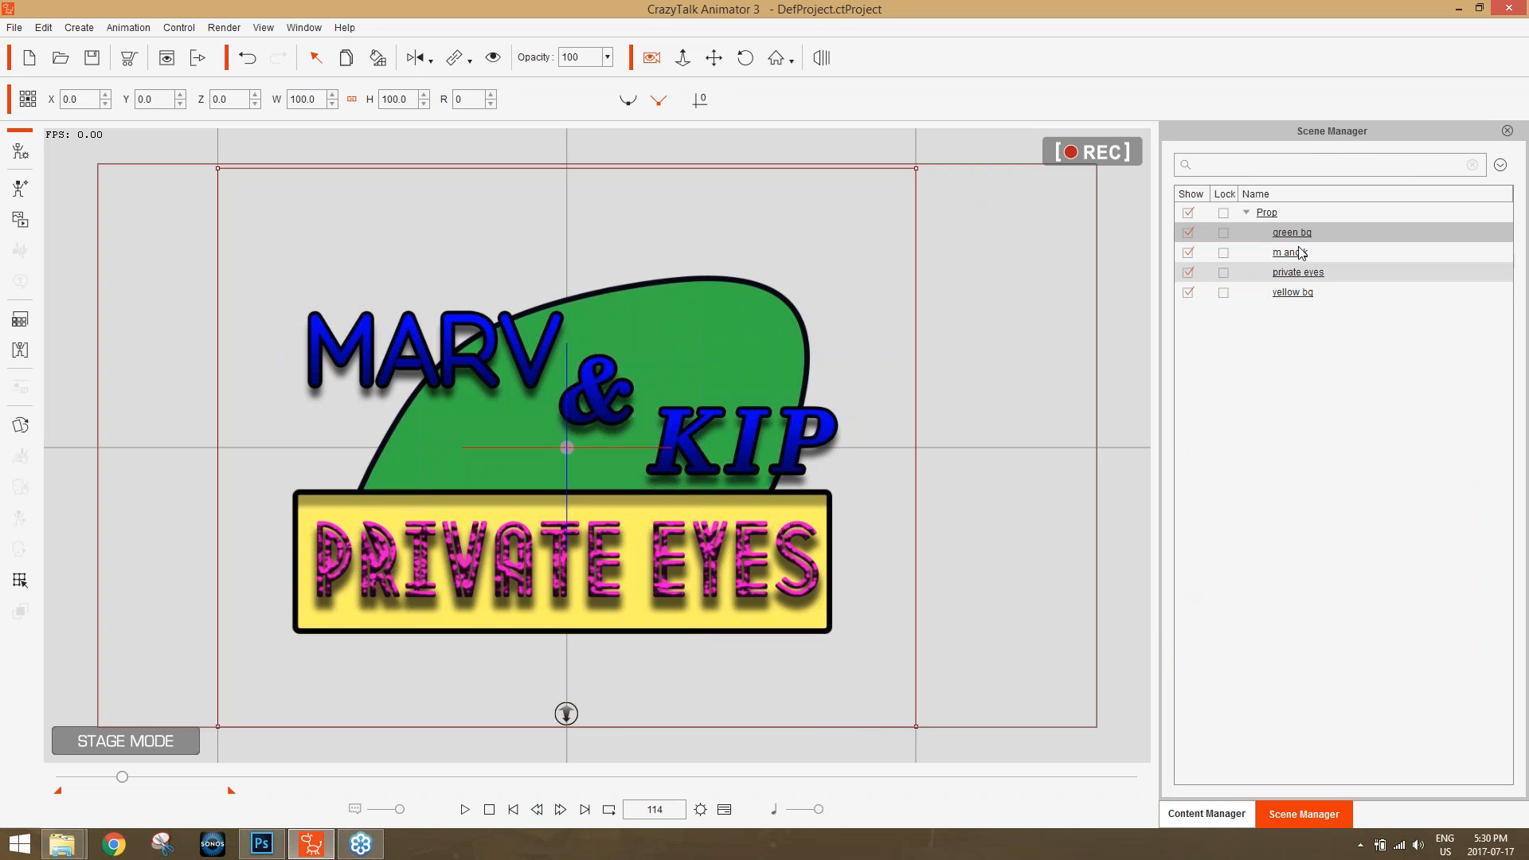
pyautogui.click(1225, 811)
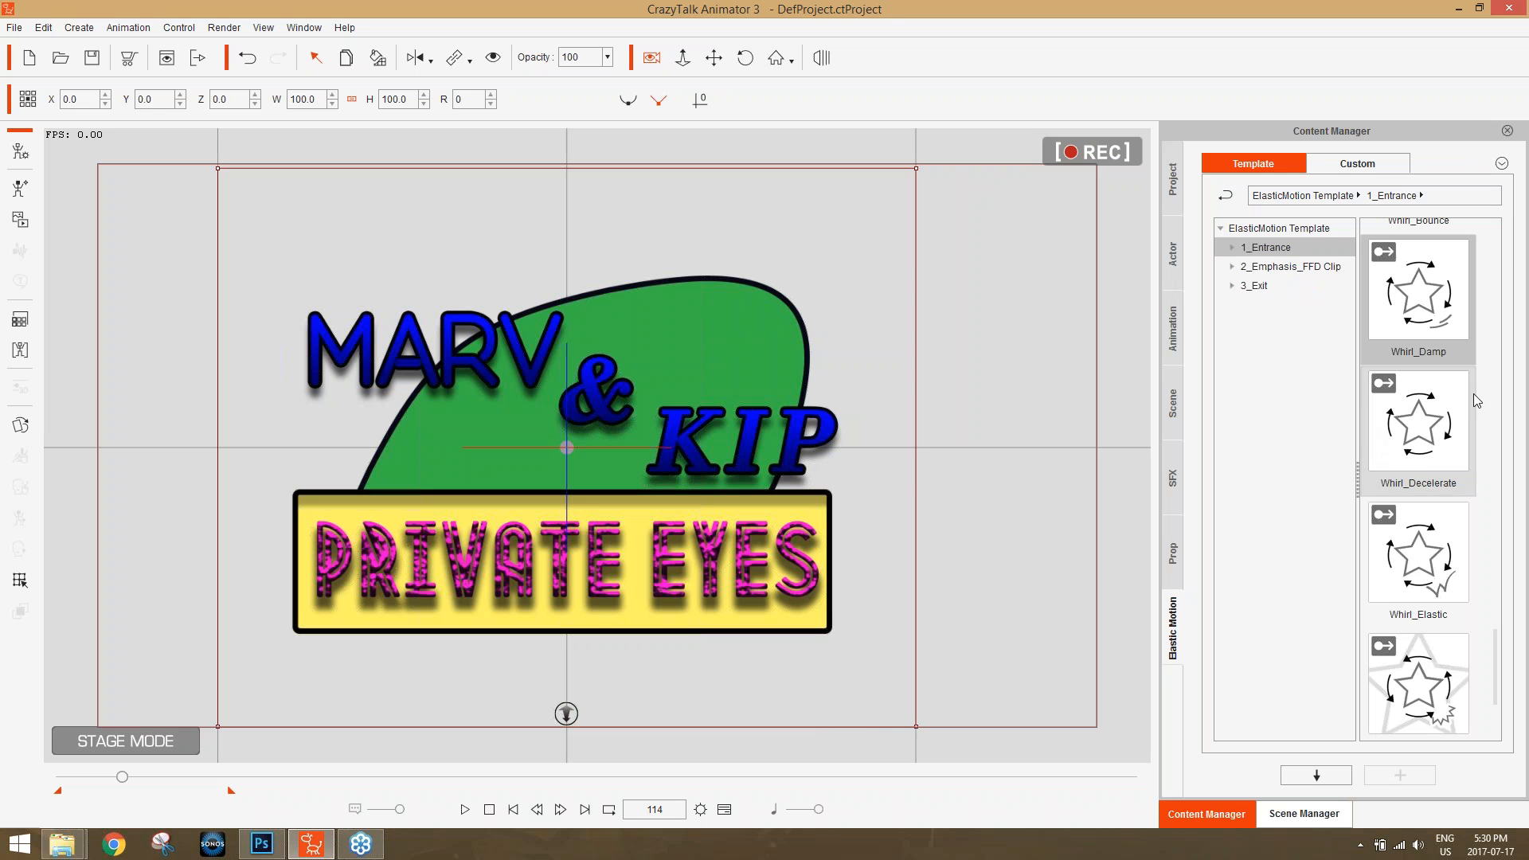
pyautogui.click(1266, 286)
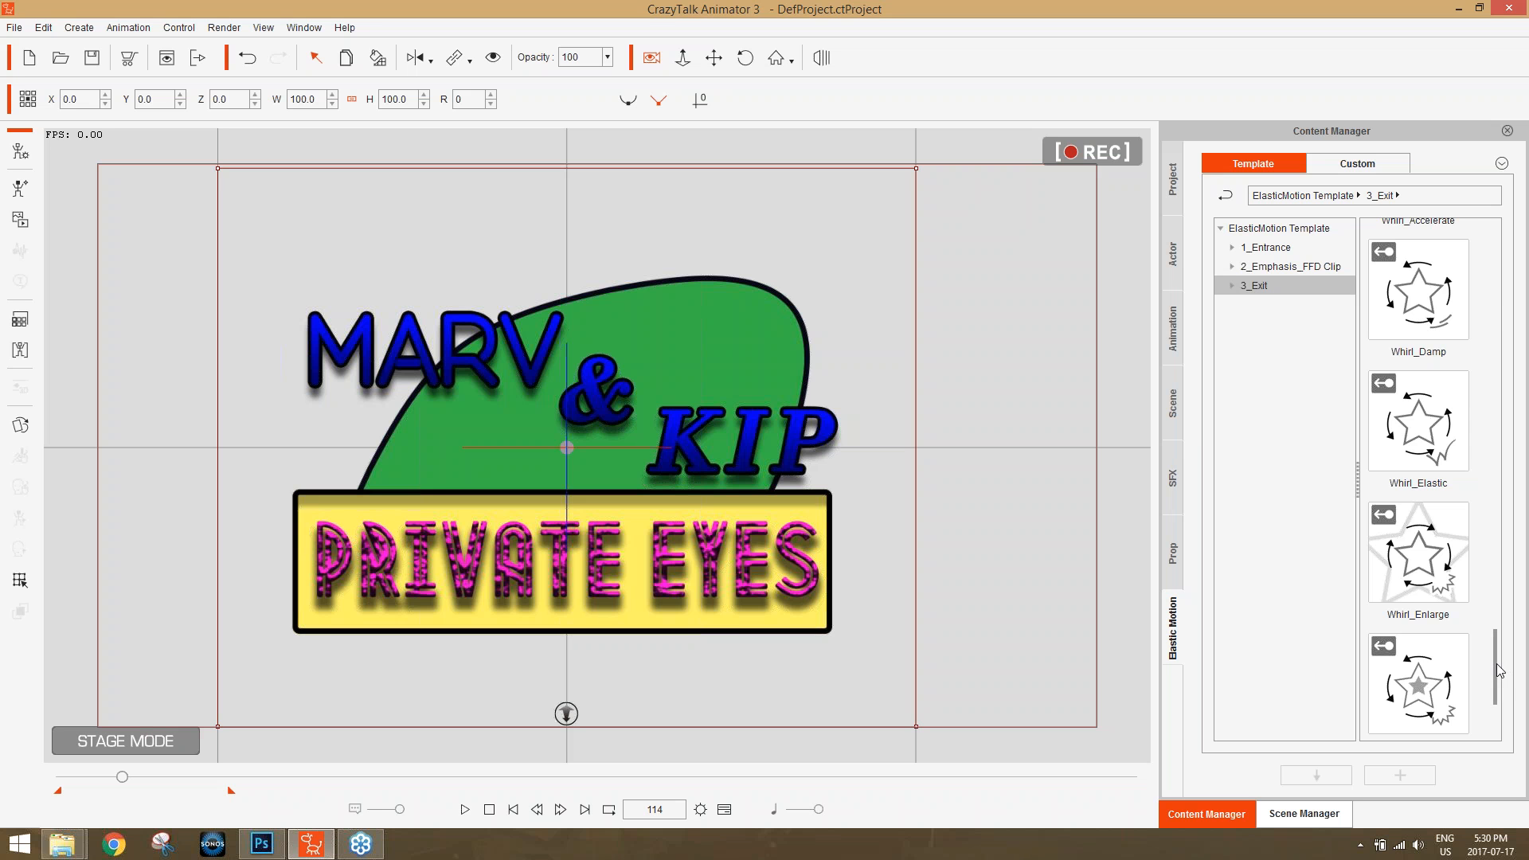
pyautogui.scroll(1, 1503, 666)
pyautogui.doubleClick(1424, 621)
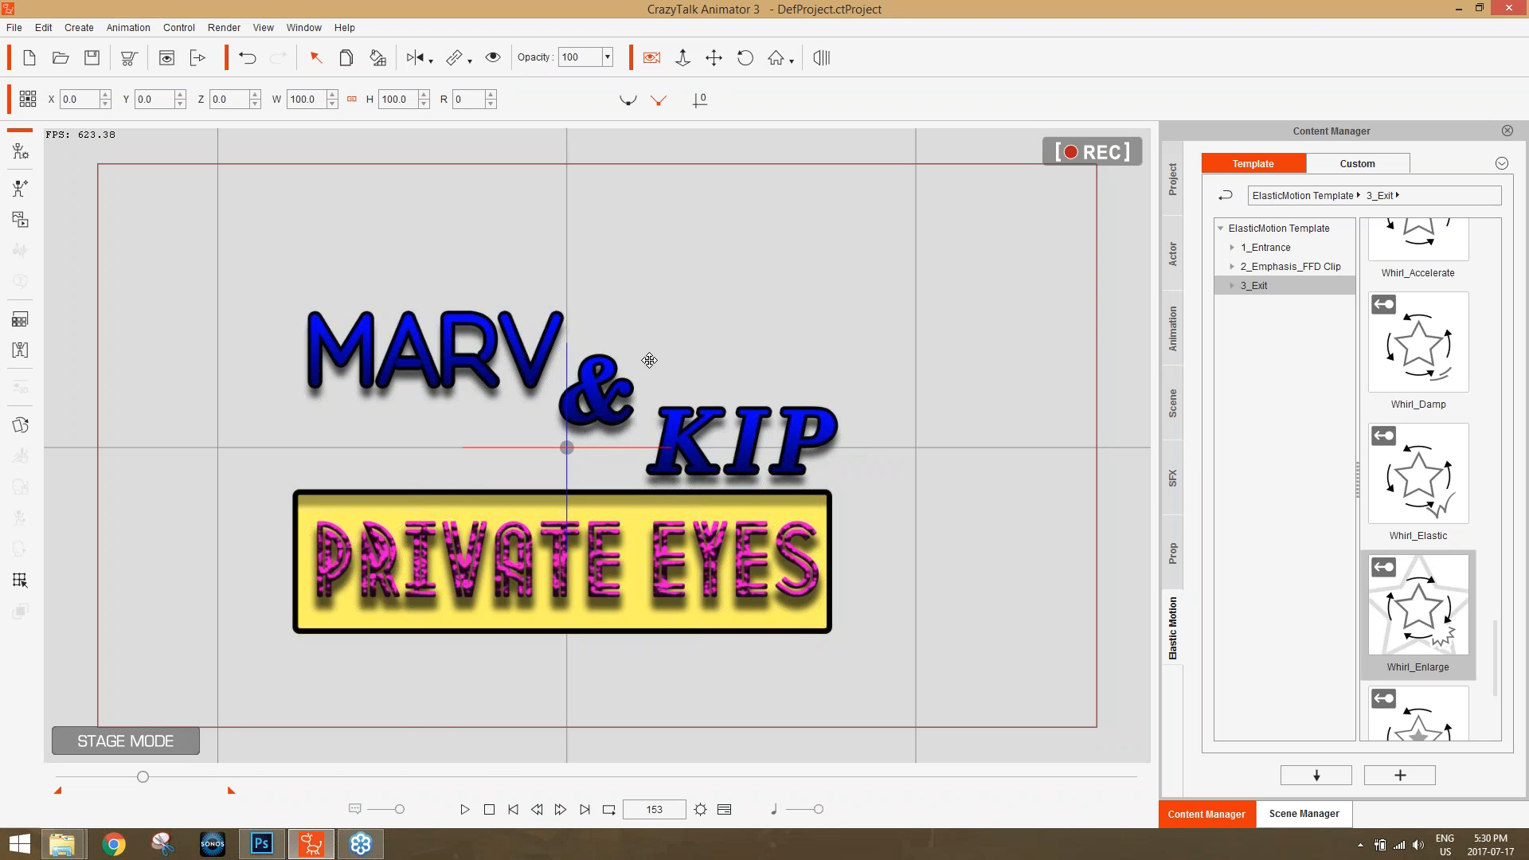
# Reopen the timeline, move to frame 113 and link the m and k prop to green bg.
pyautogui.press('F3')
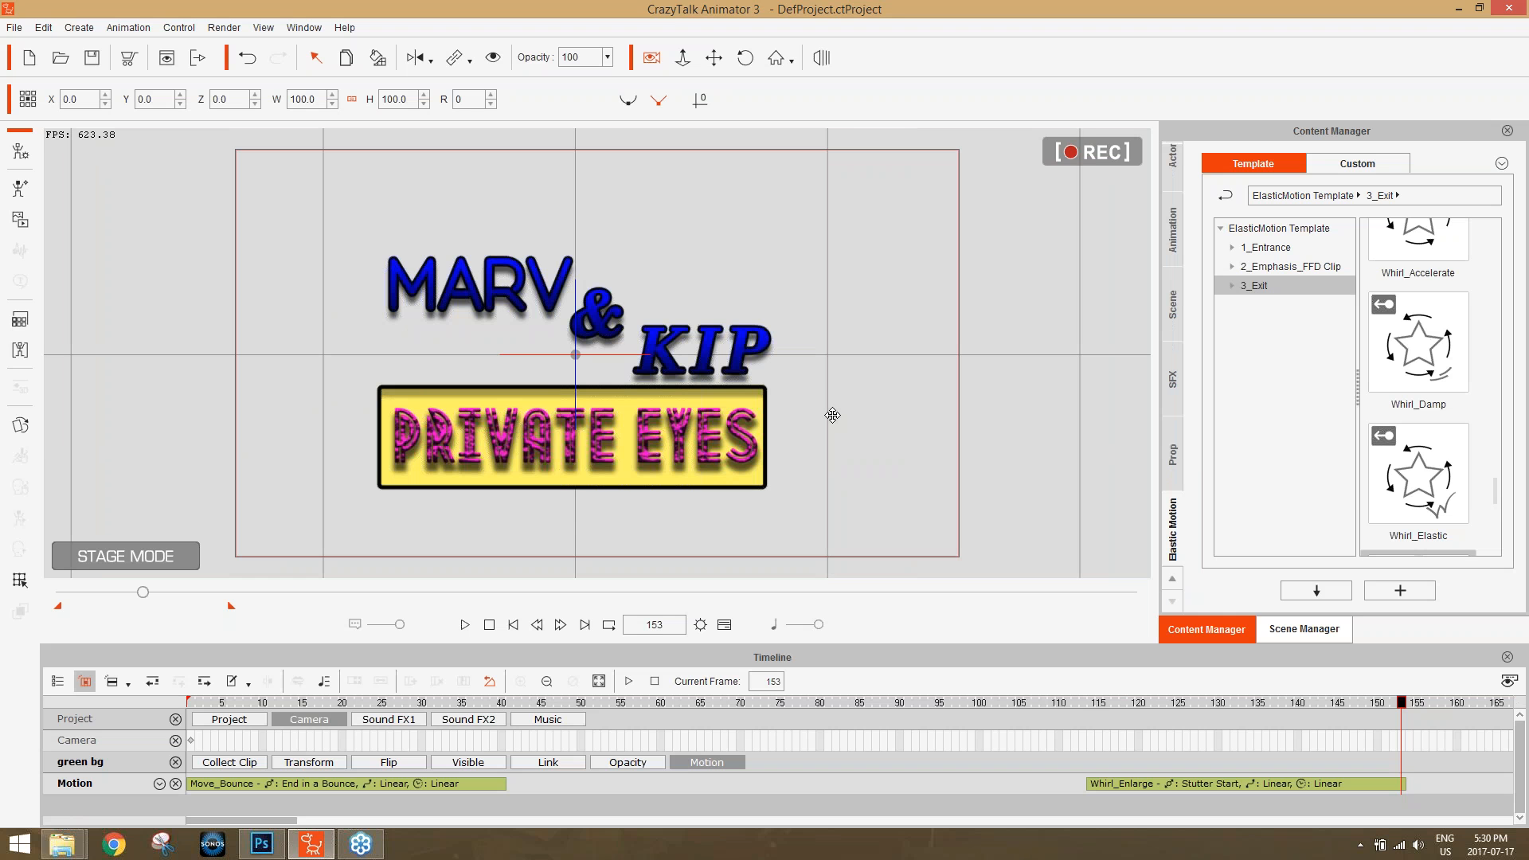
pyautogui.click(1090, 703)
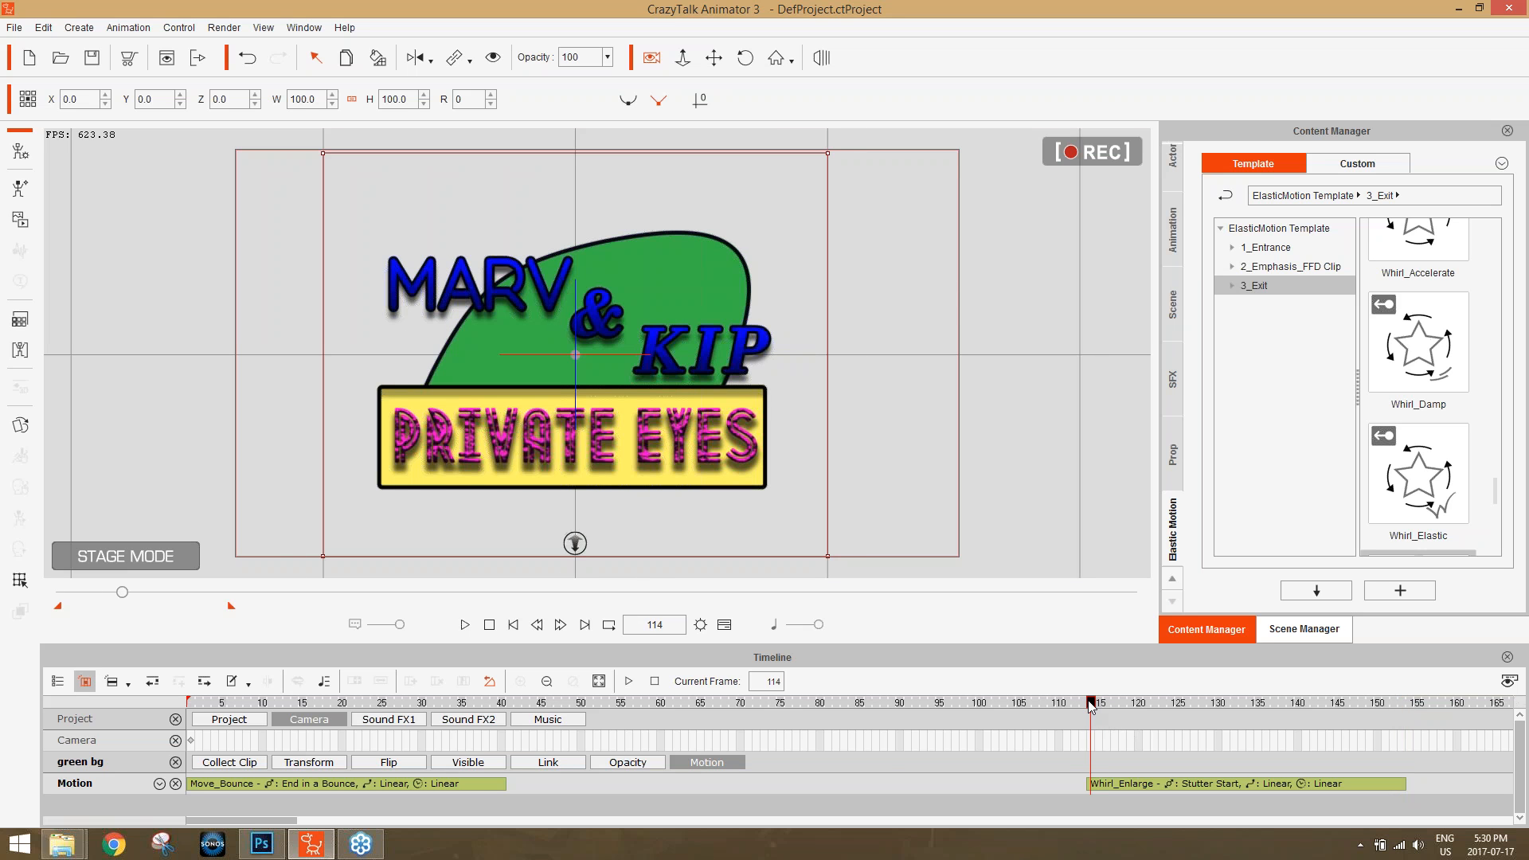
pyautogui.moveTo(1091, 707)
pyautogui.mouseDown()
pyautogui.moveTo(720, 701)
pyautogui.moveTo(1077, 708)
pyautogui.mouseUp()
pyautogui.moveTo(1075, 704); pyautogui.dragTo(1083, 703)
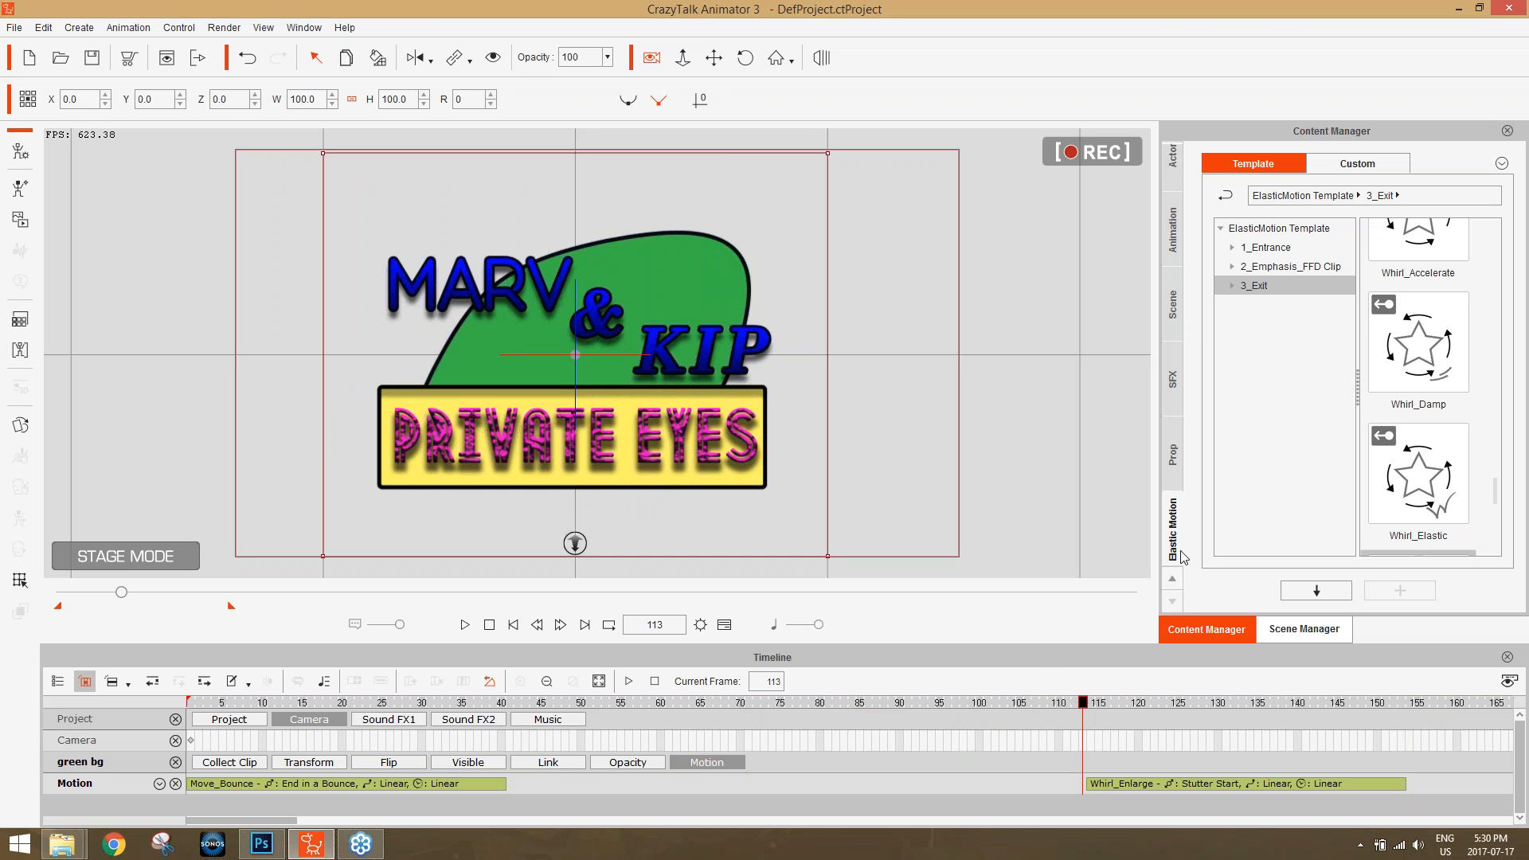
pyautogui.click(1298, 629)
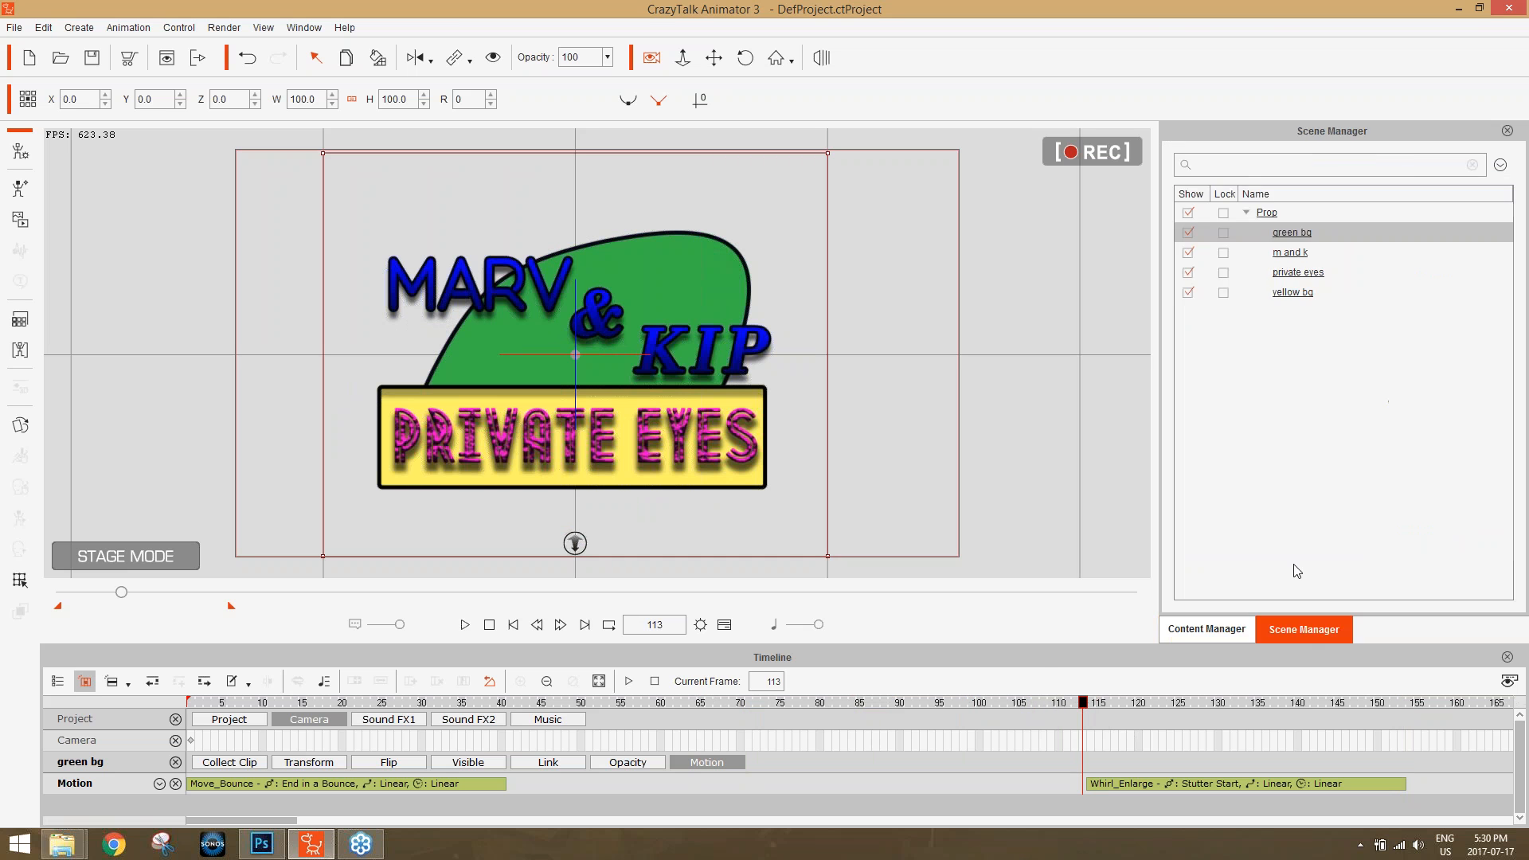
pyautogui.click(1290, 257)
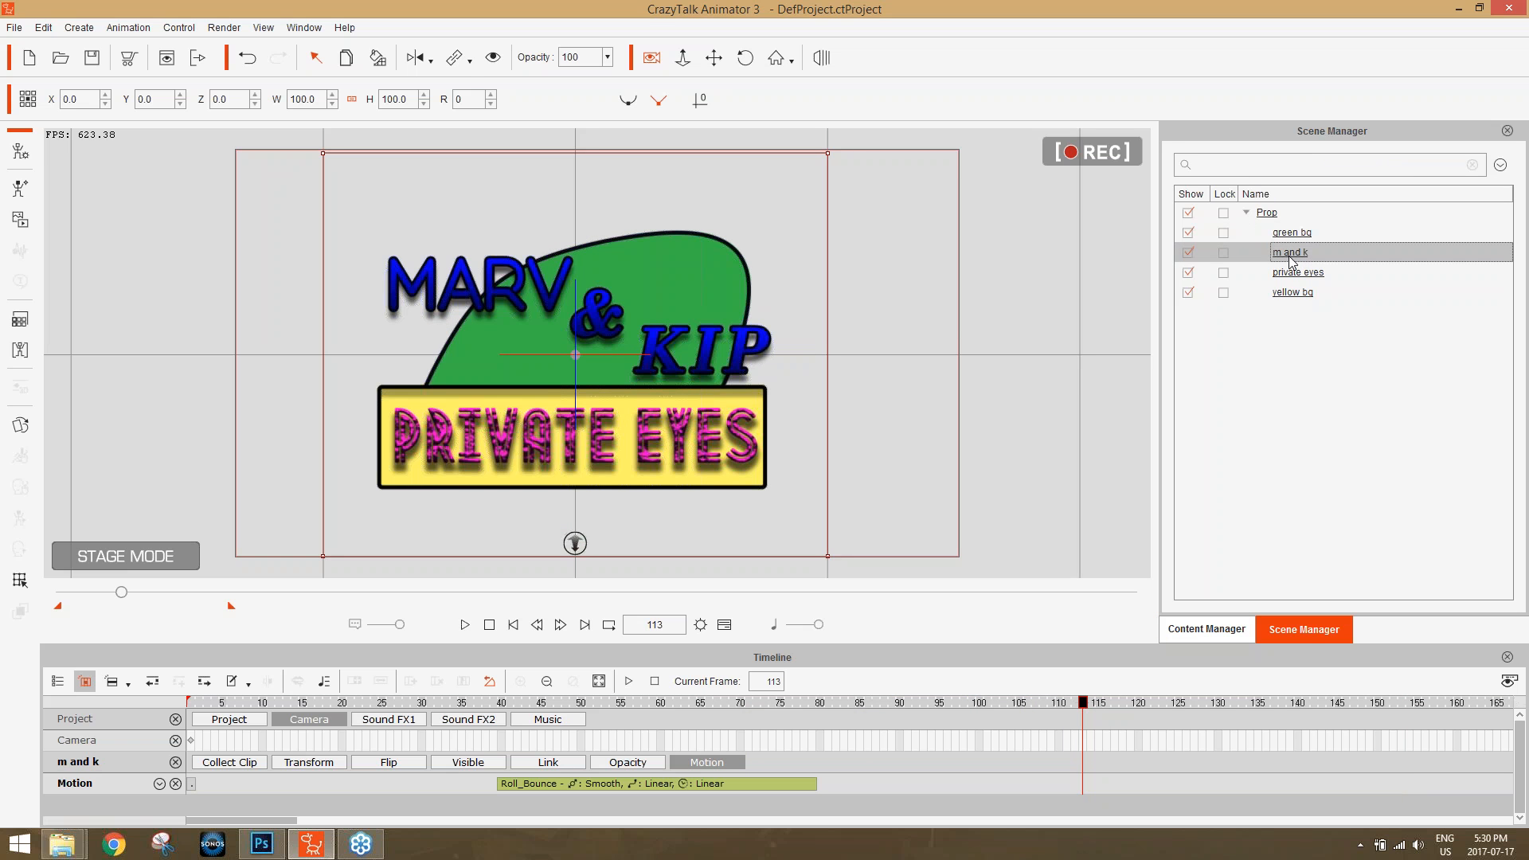
pyautogui.click(469, 66)
pyautogui.click(478, 86)
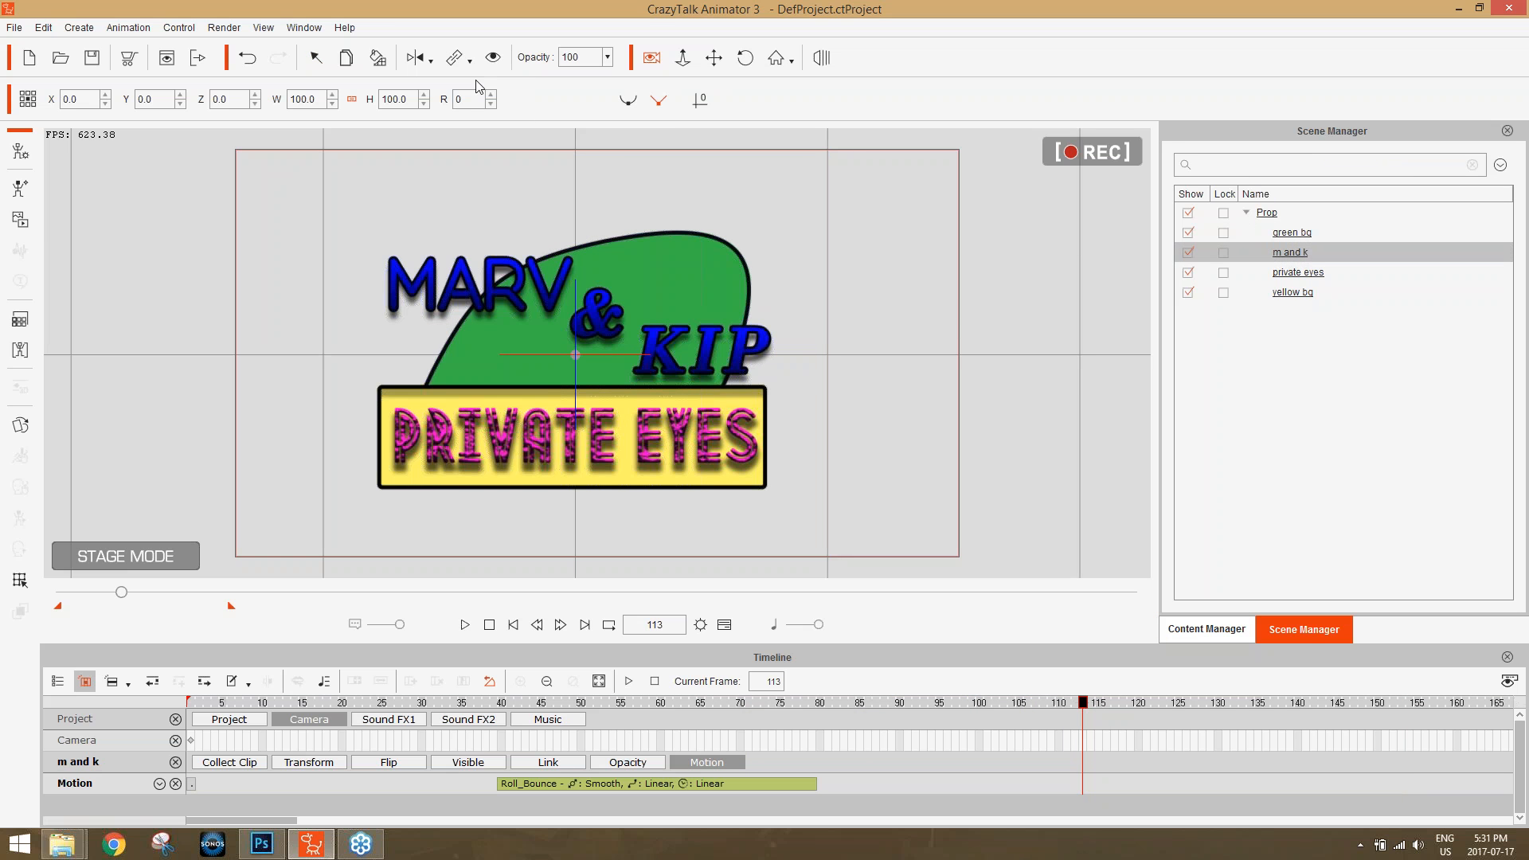
pyautogui.click(665, 283)
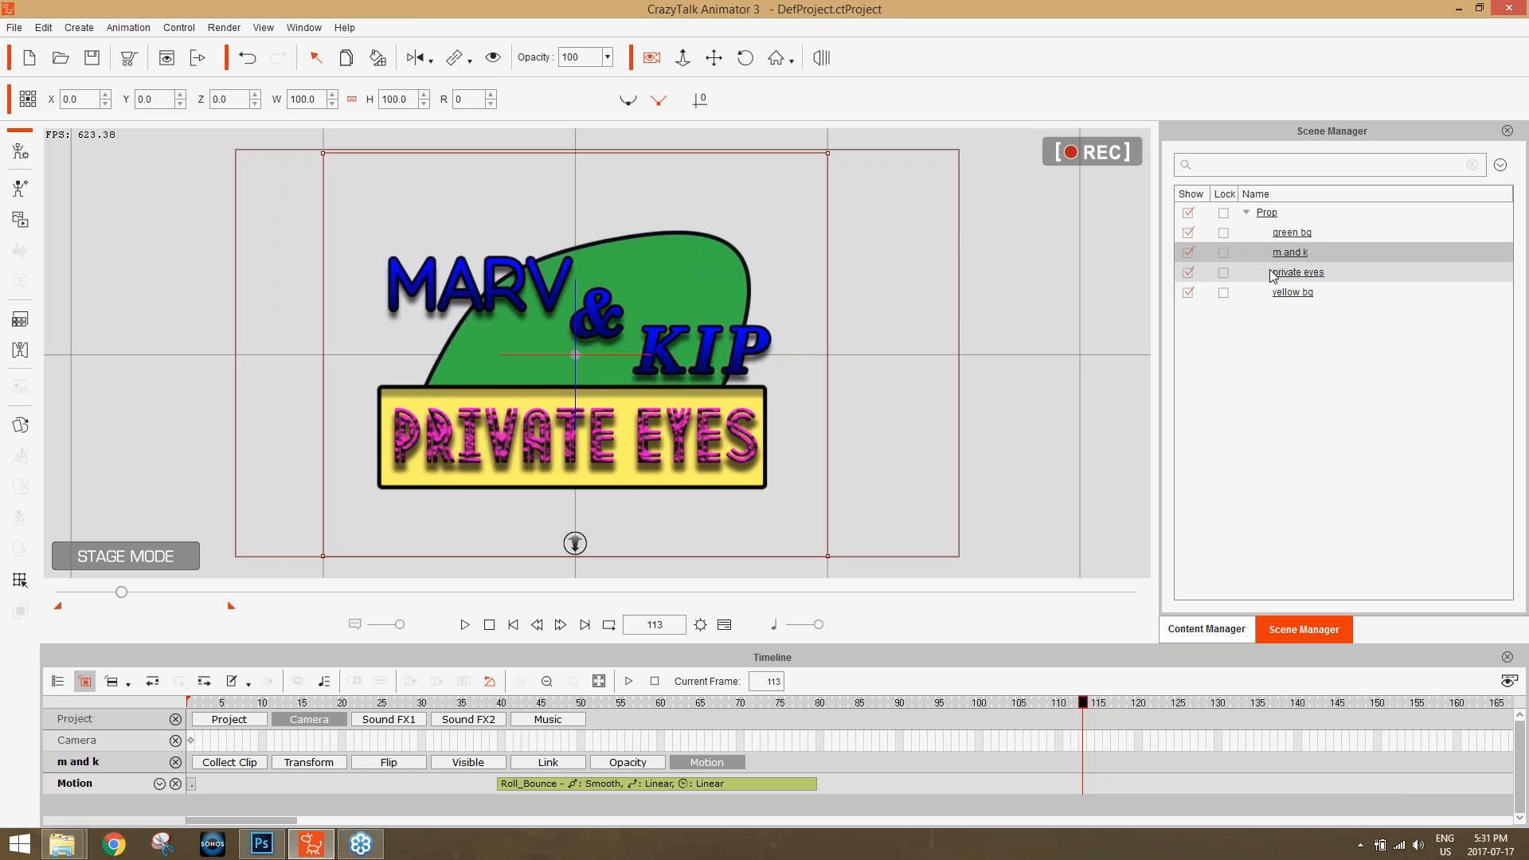
# Link the private eyes and yellow bg props to green bg at frame 113.
pyautogui.click(1290, 273)
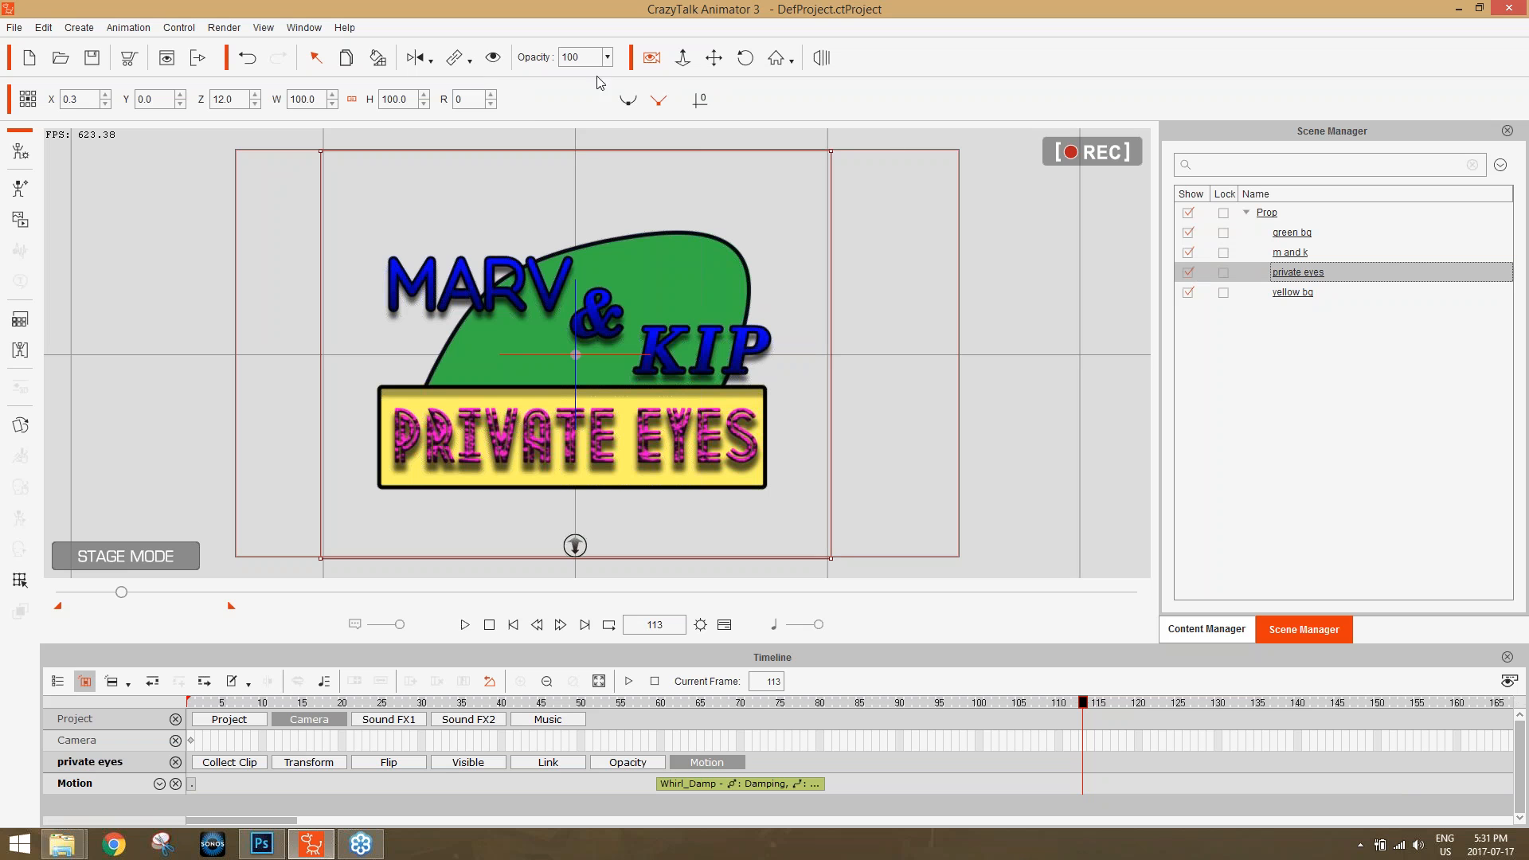
pyautogui.click(455, 58)
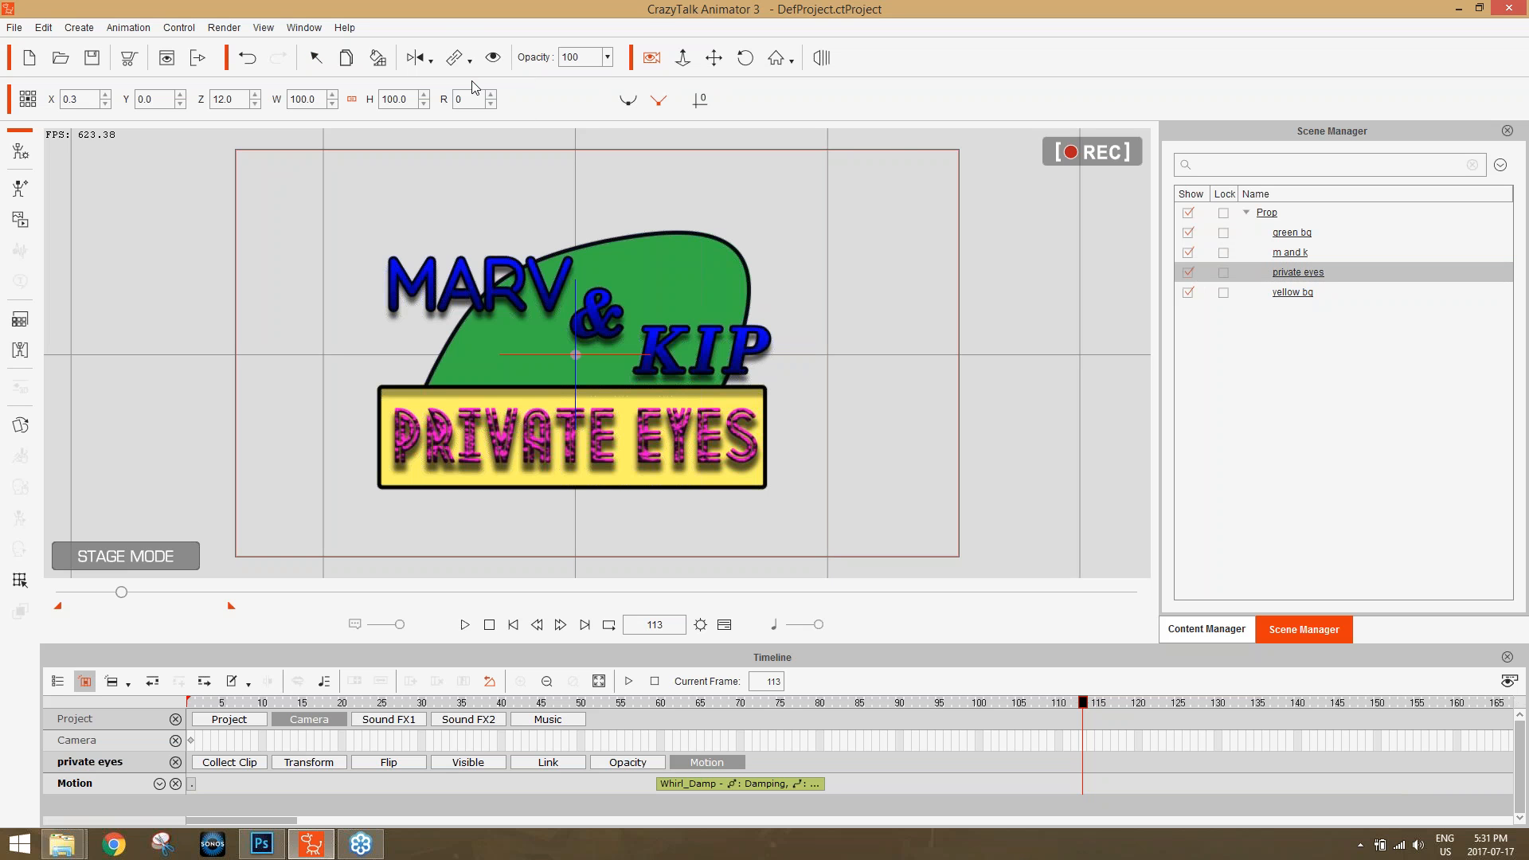
pyautogui.click(662, 261)
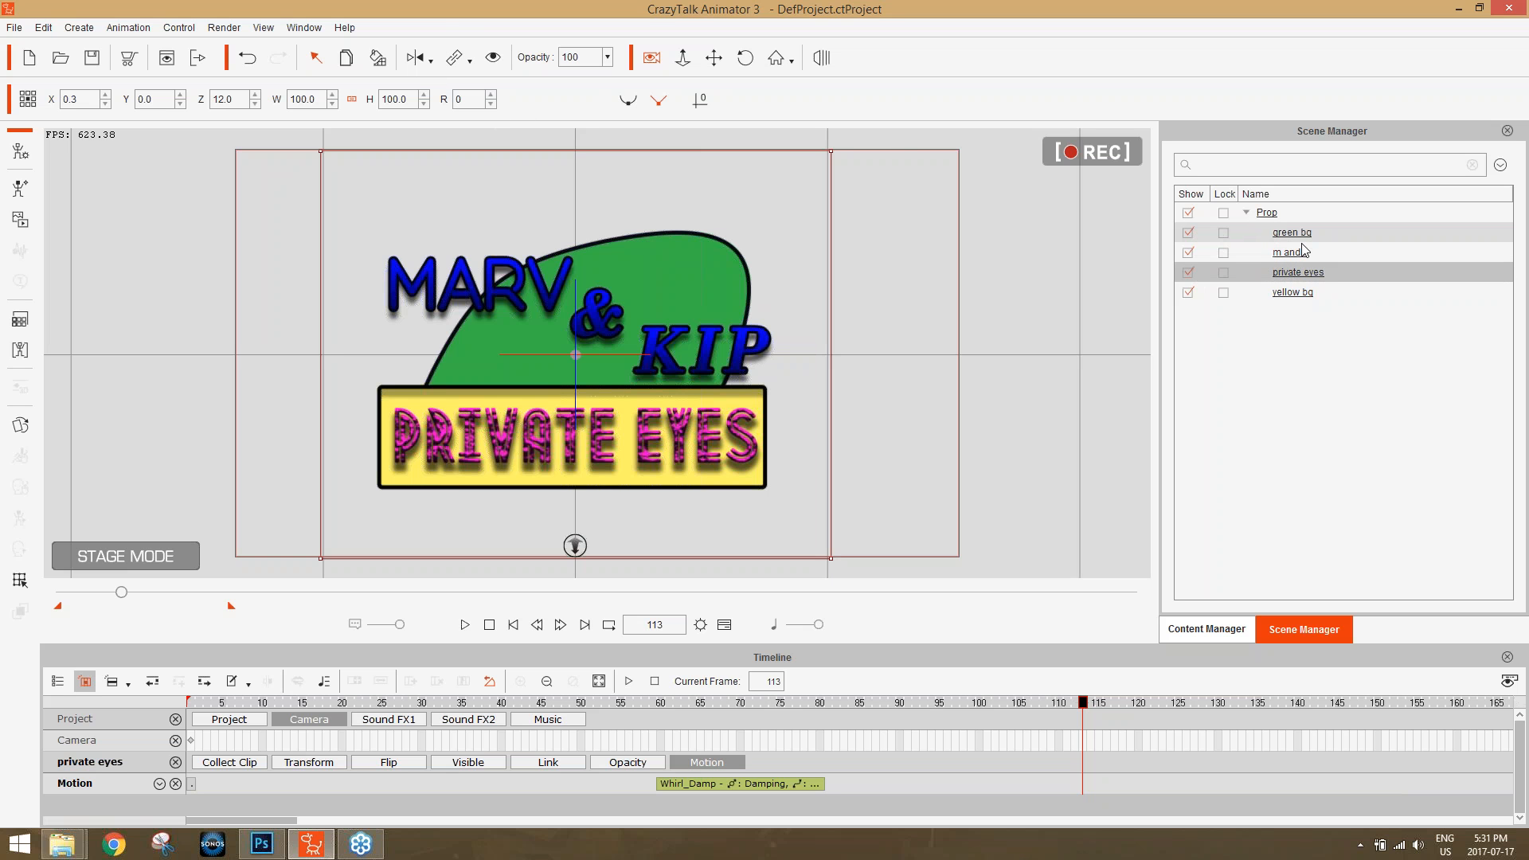
pyautogui.click(1290, 293)
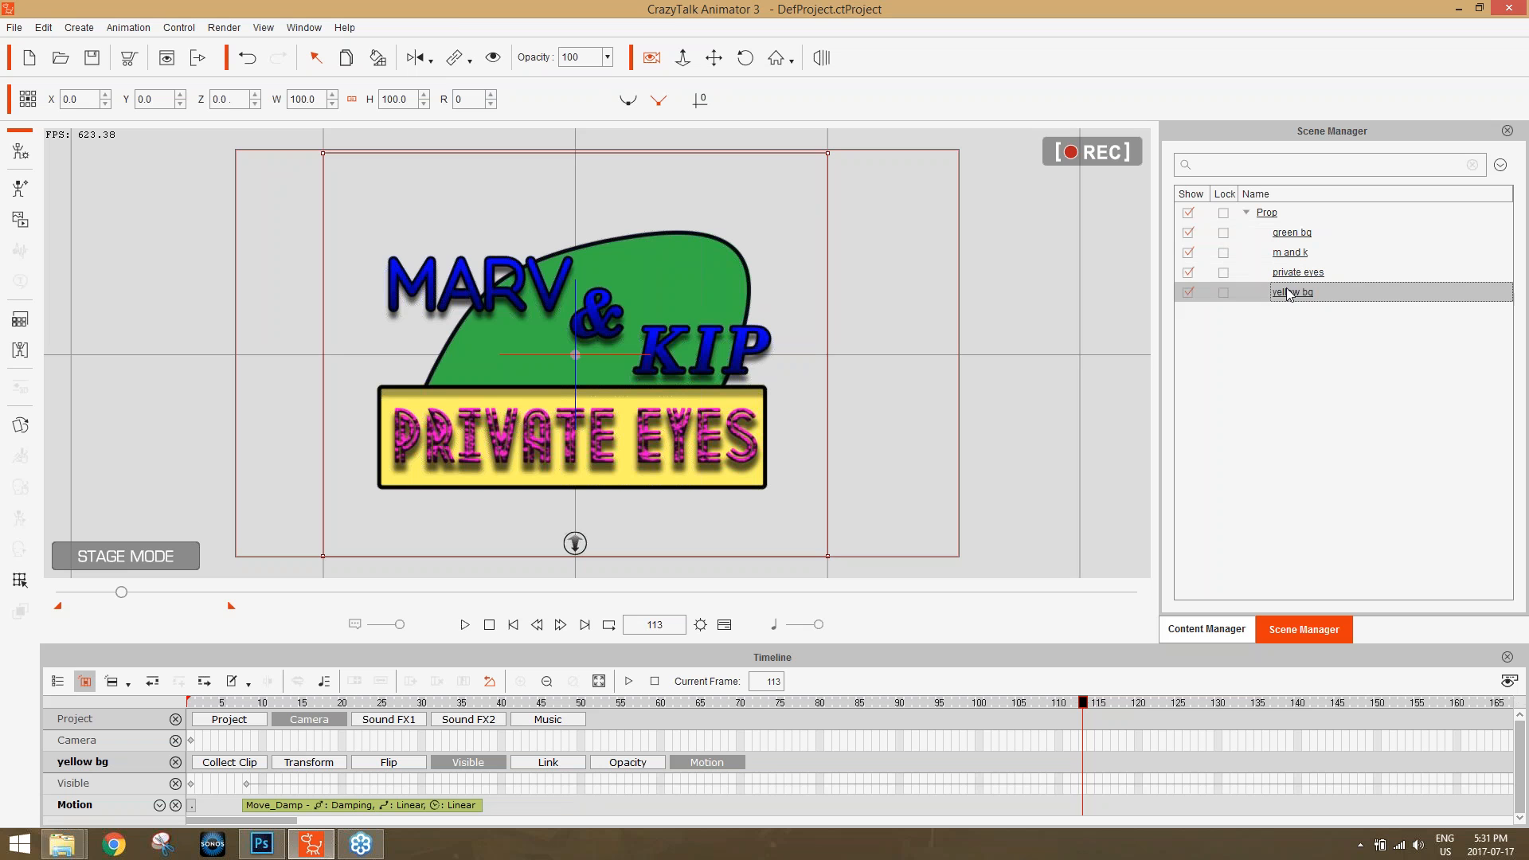
pyautogui.click(470, 60)
pyautogui.click(480, 88)
pyautogui.click(711, 263)
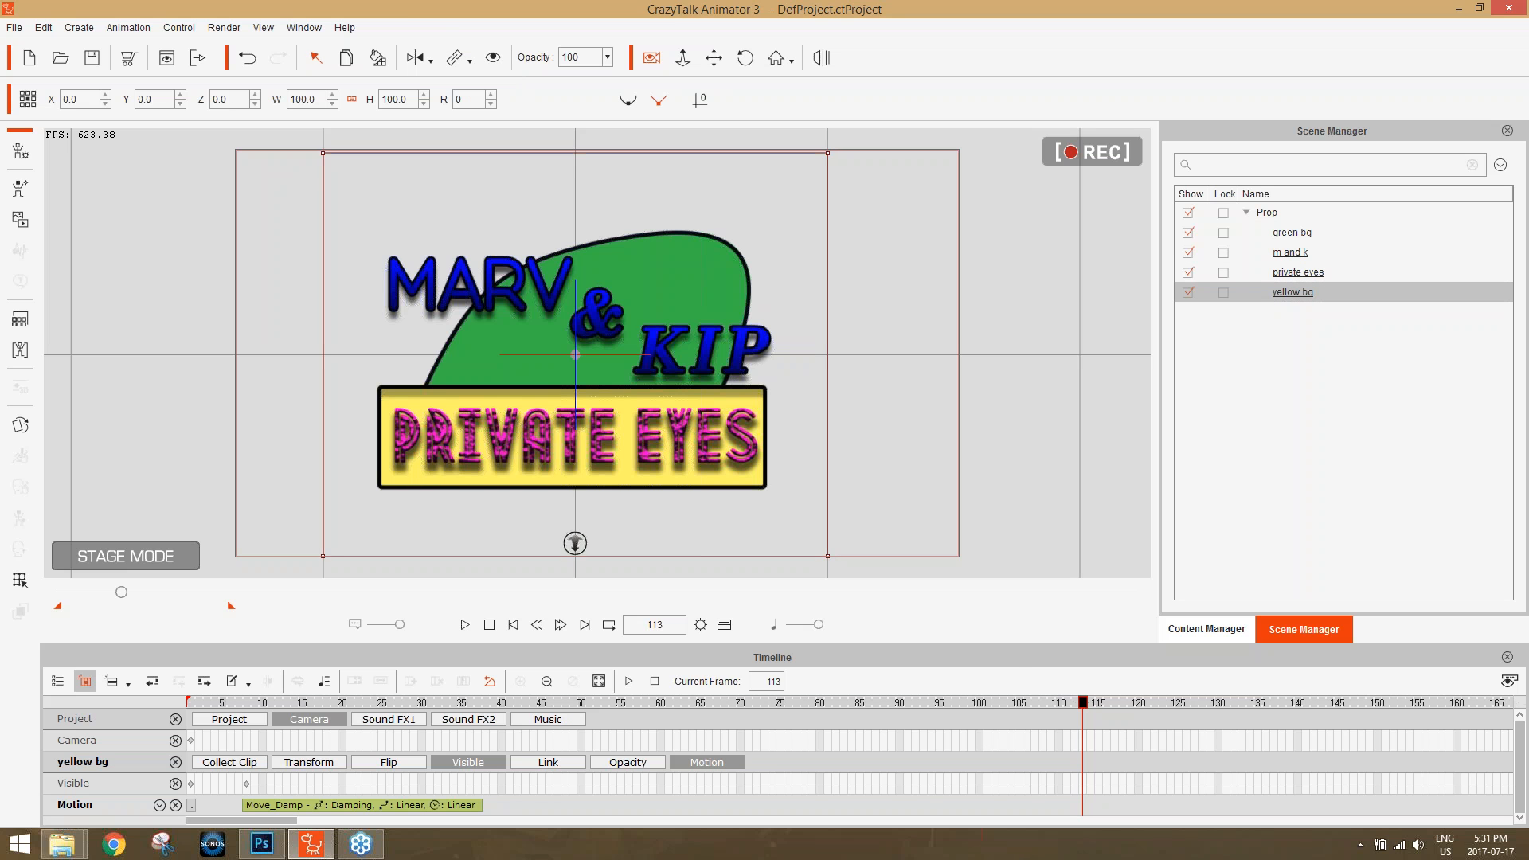
# Preview the linked exit from frame 100 and open green bg's Whirl_Enlarge clip in the Elastic Motion Editor.
pyautogui.moveTo(1036, 700); pyautogui.dragTo(980, 727)
pyautogui.press('space')
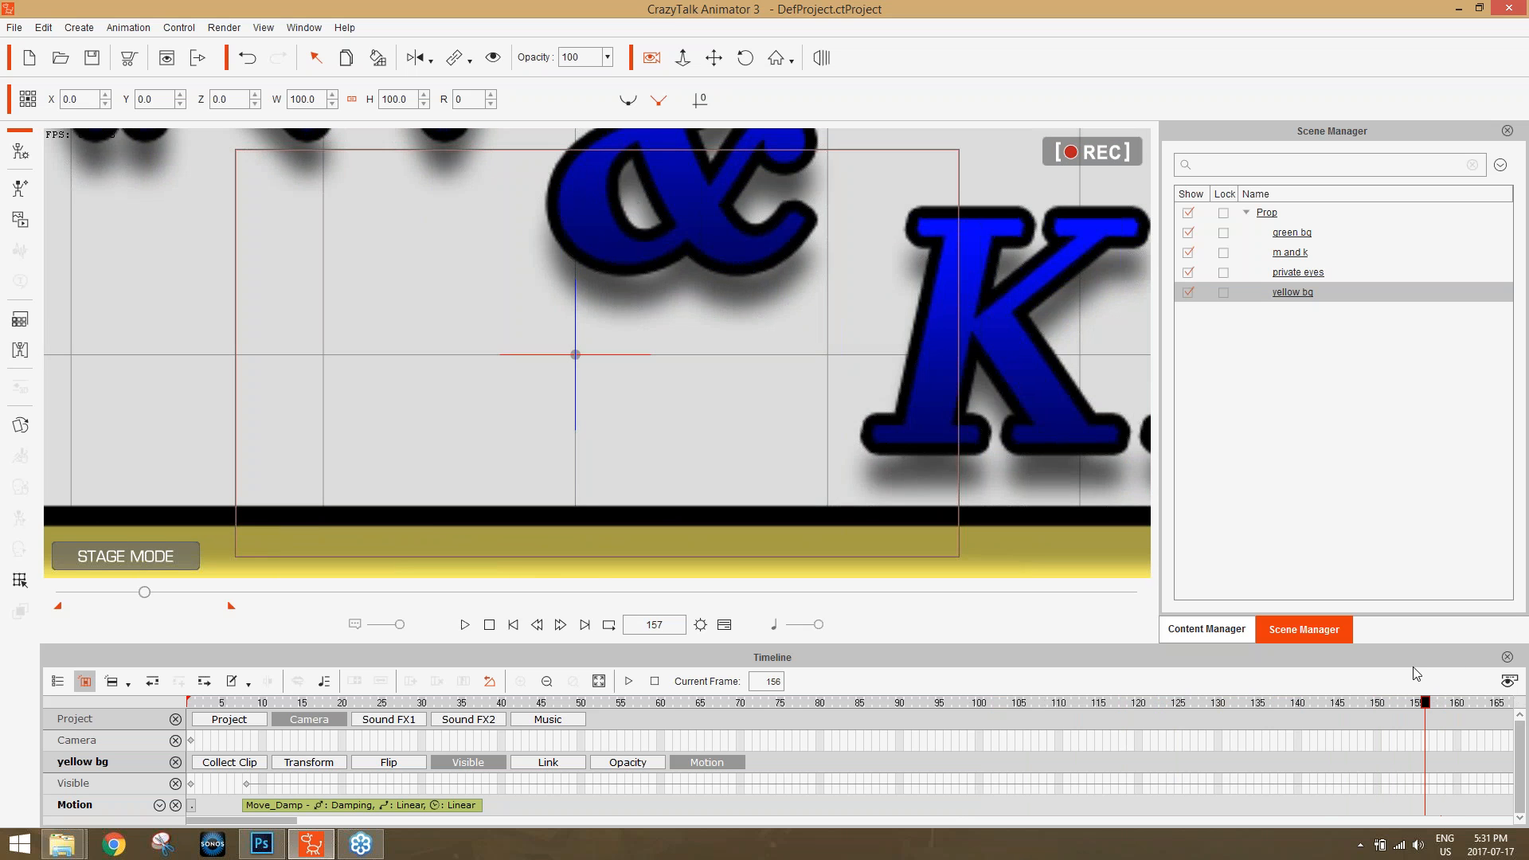
pyautogui.click(1251, 704)
pyautogui.moveTo(1276, 710); pyautogui.dragTo(1296, 675)
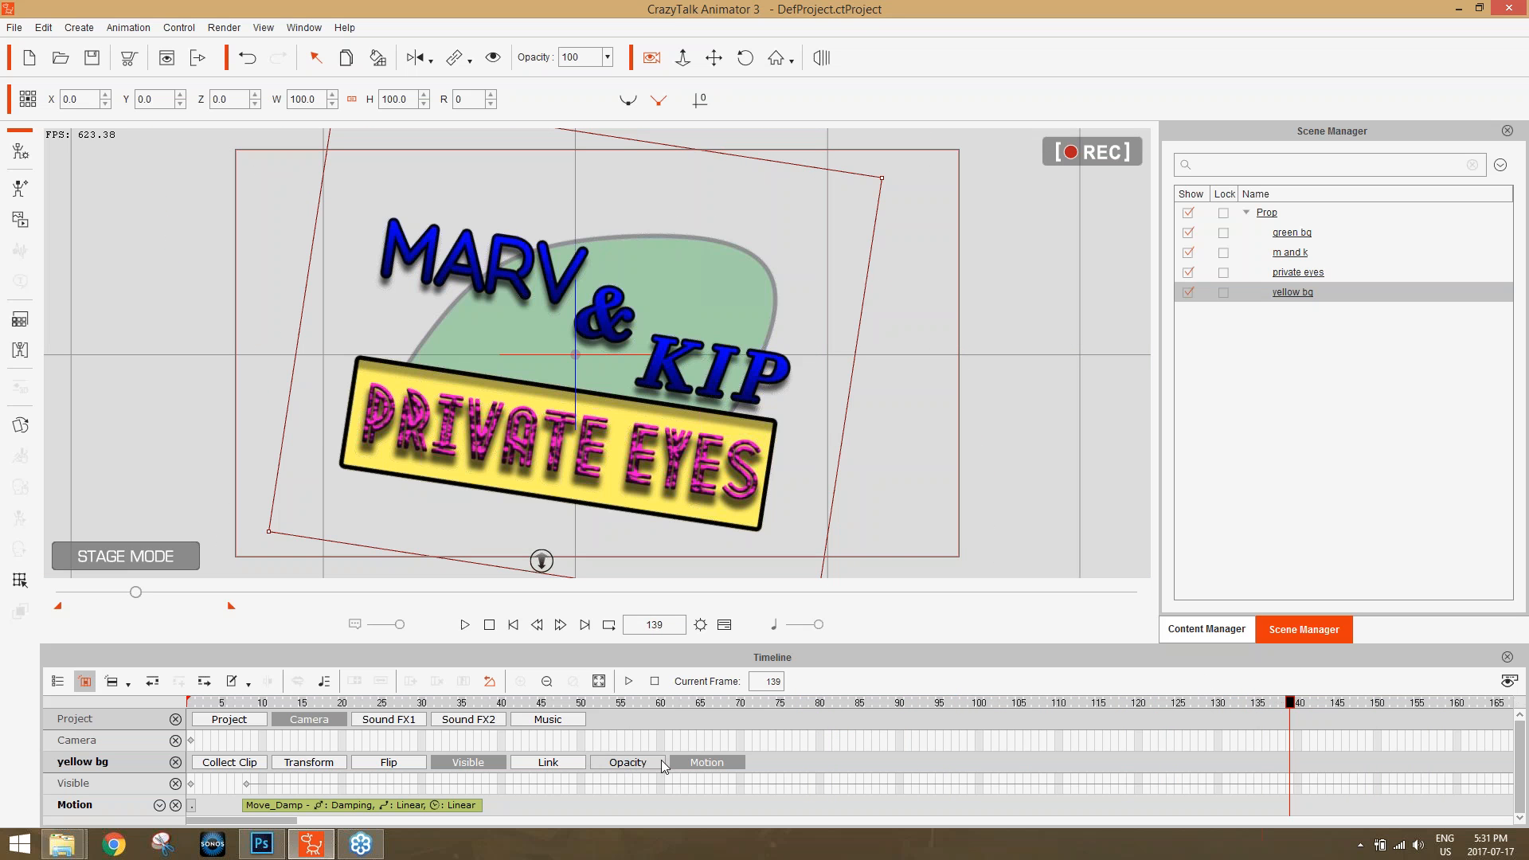
pyautogui.click(685, 260)
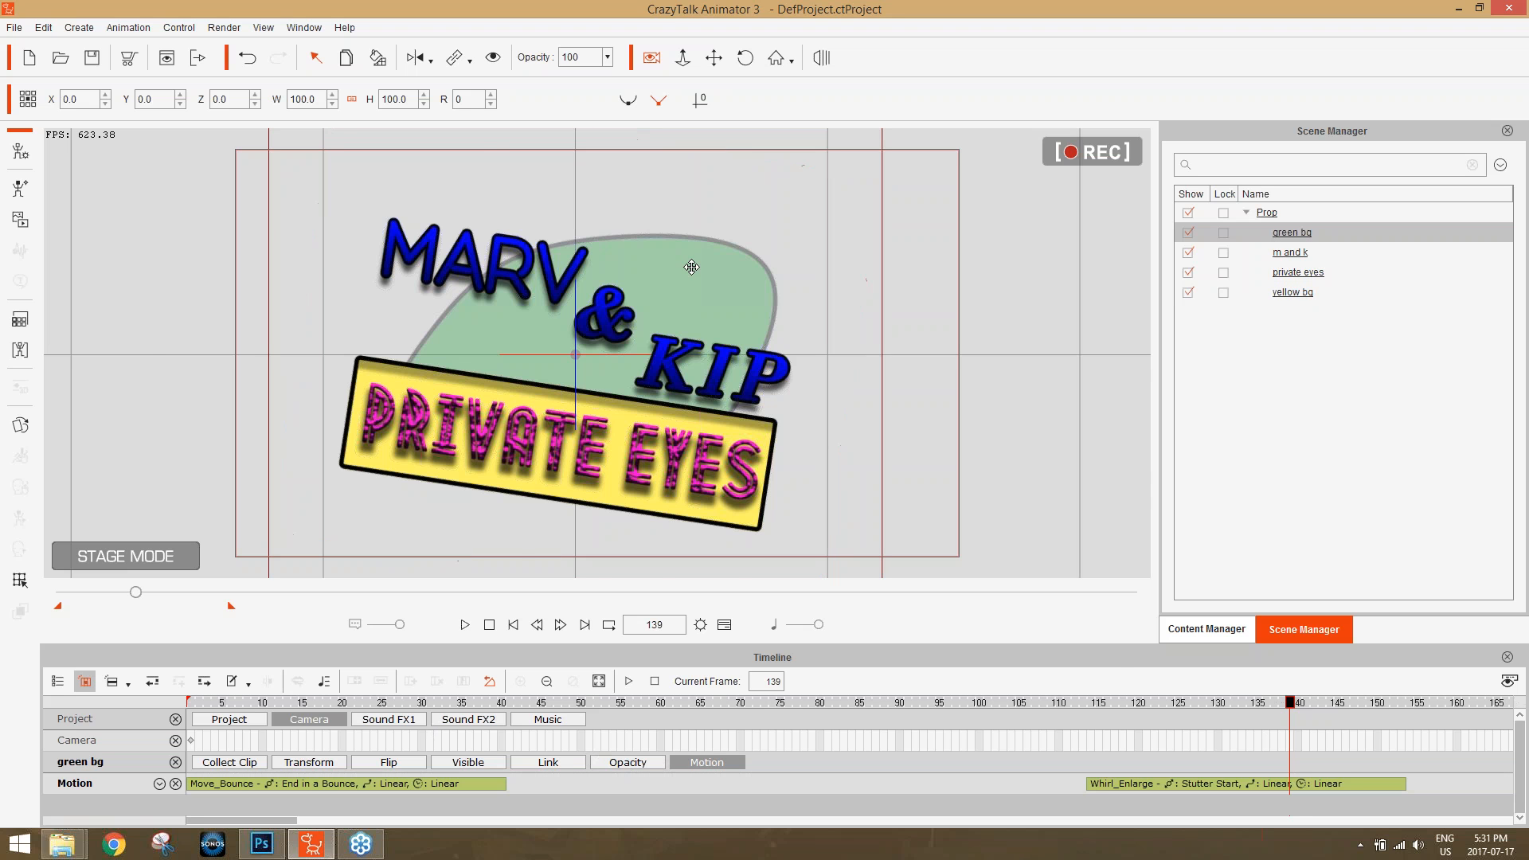
pyautogui.click(1189, 787)
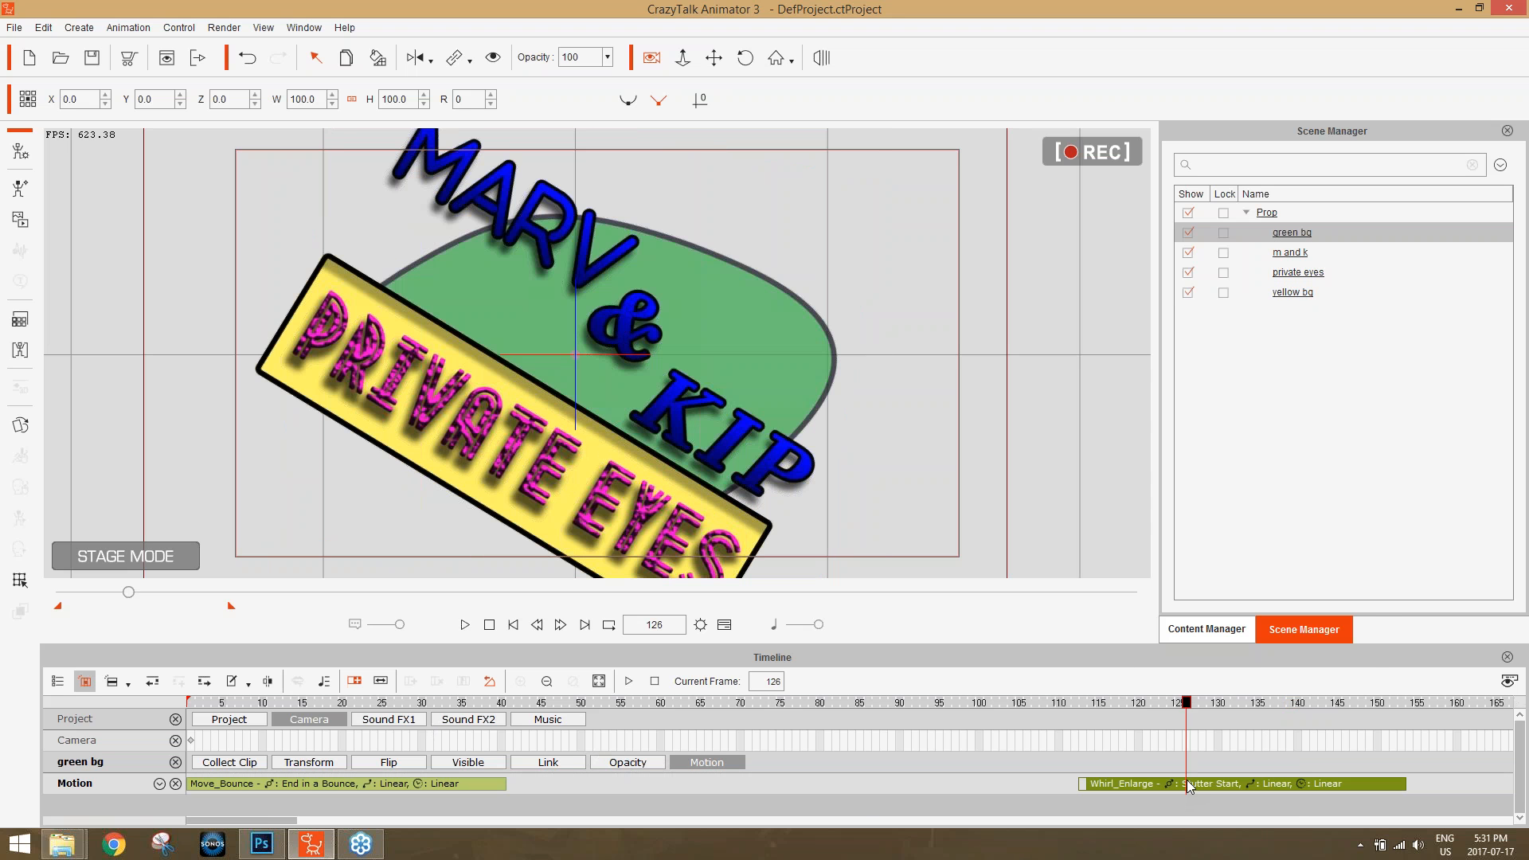
pyautogui.rightClick(1188, 786)
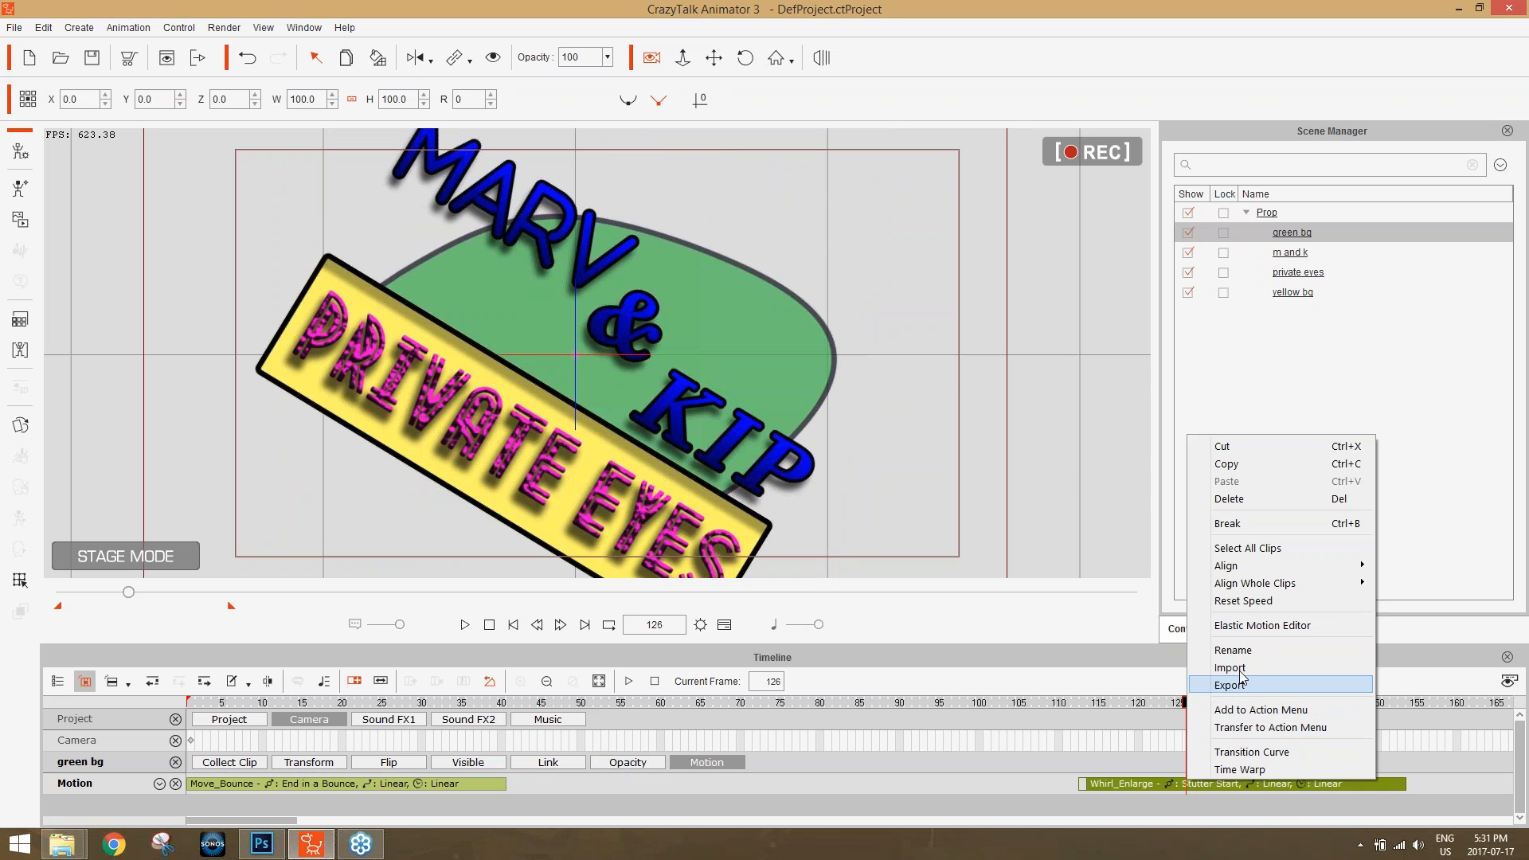
pyautogui.click(1260, 627)
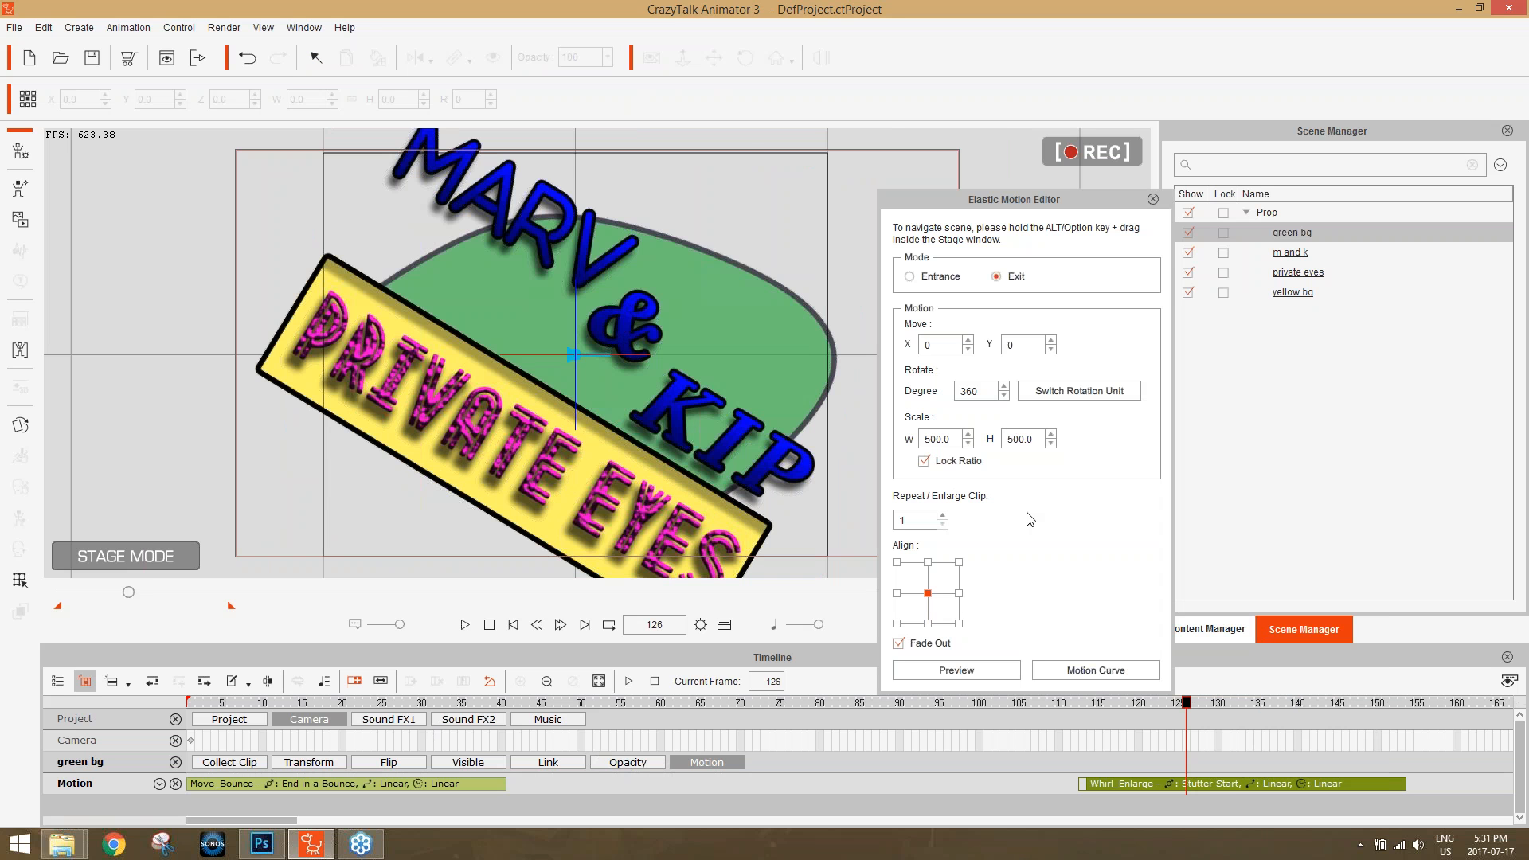
# Set the Whirl_Enlarge exit scale to 700 in width and height with the ratio locked, and close the motion editor.
pyautogui.moveTo(1234, 703); pyautogui.dragTo(1402, 702)
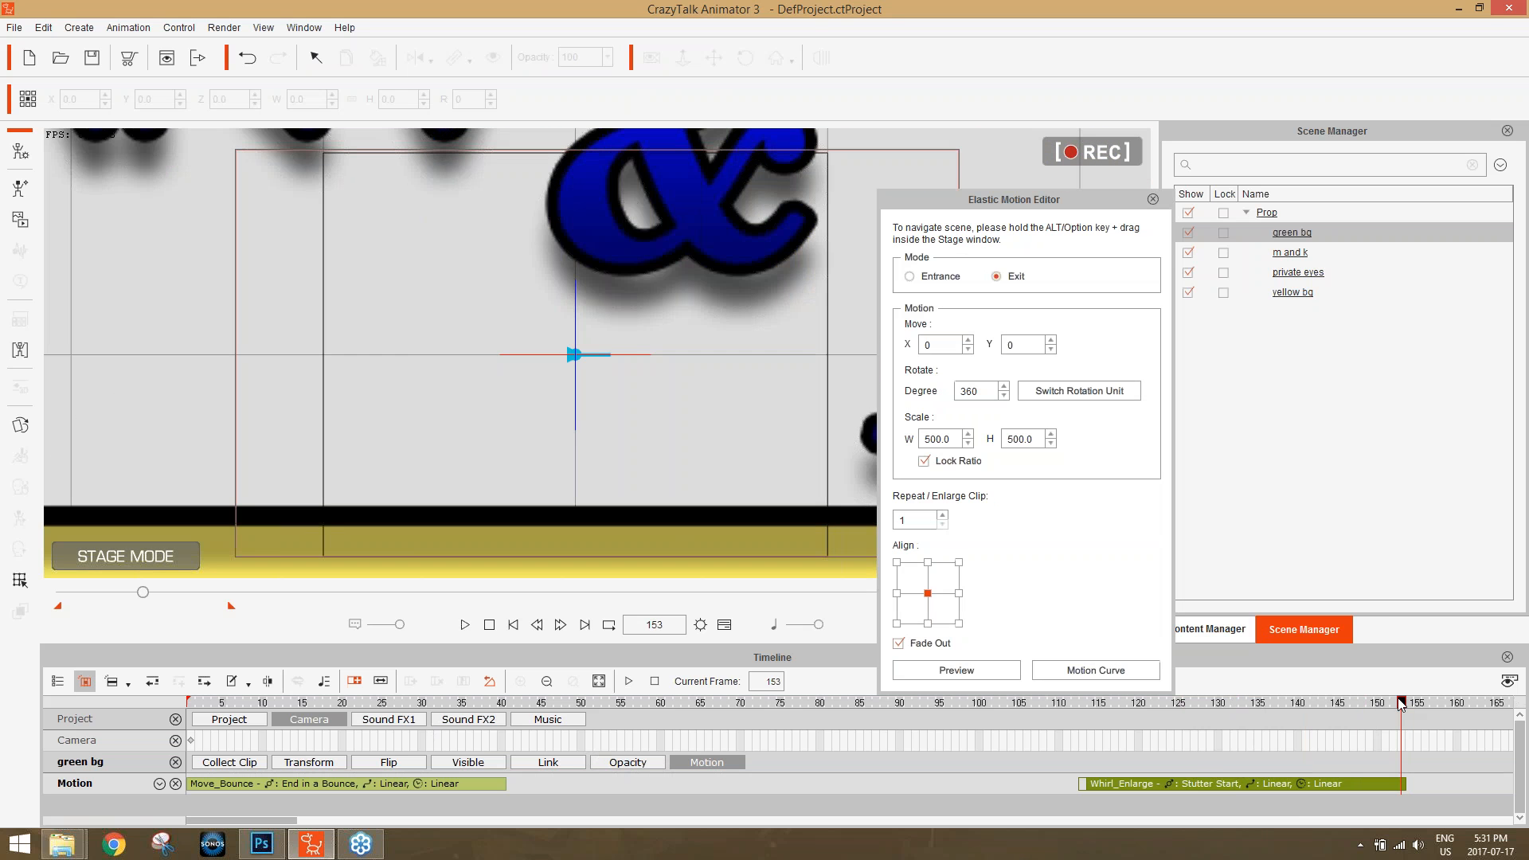
pyautogui.doubleClick(956, 440)
pyautogui.write('1000')
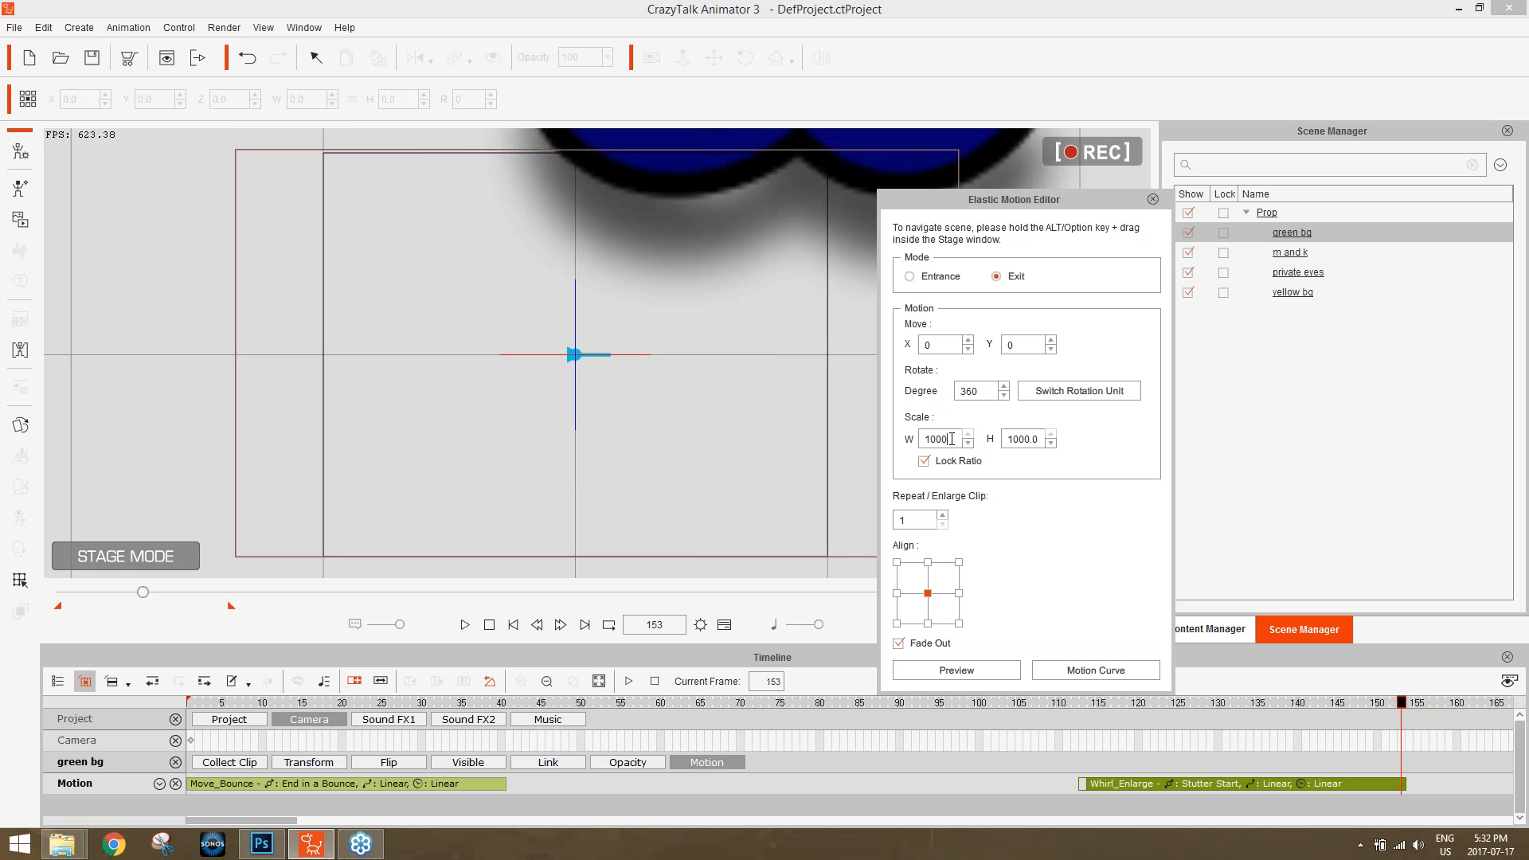
pyautogui.doubleClick(953, 439)
pyautogui.write('700')
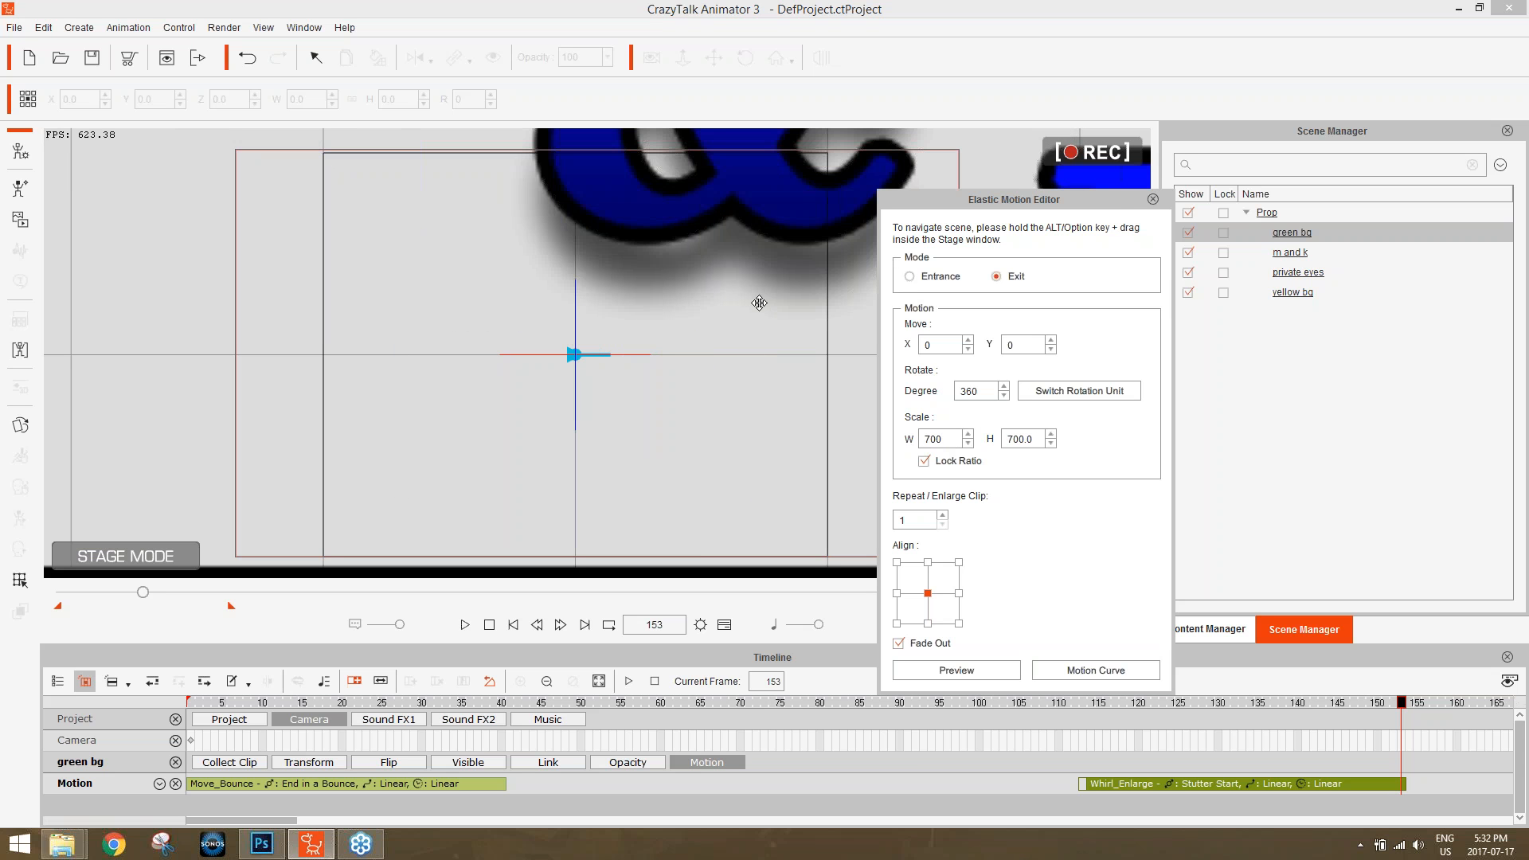
pyautogui.click(1152, 200)
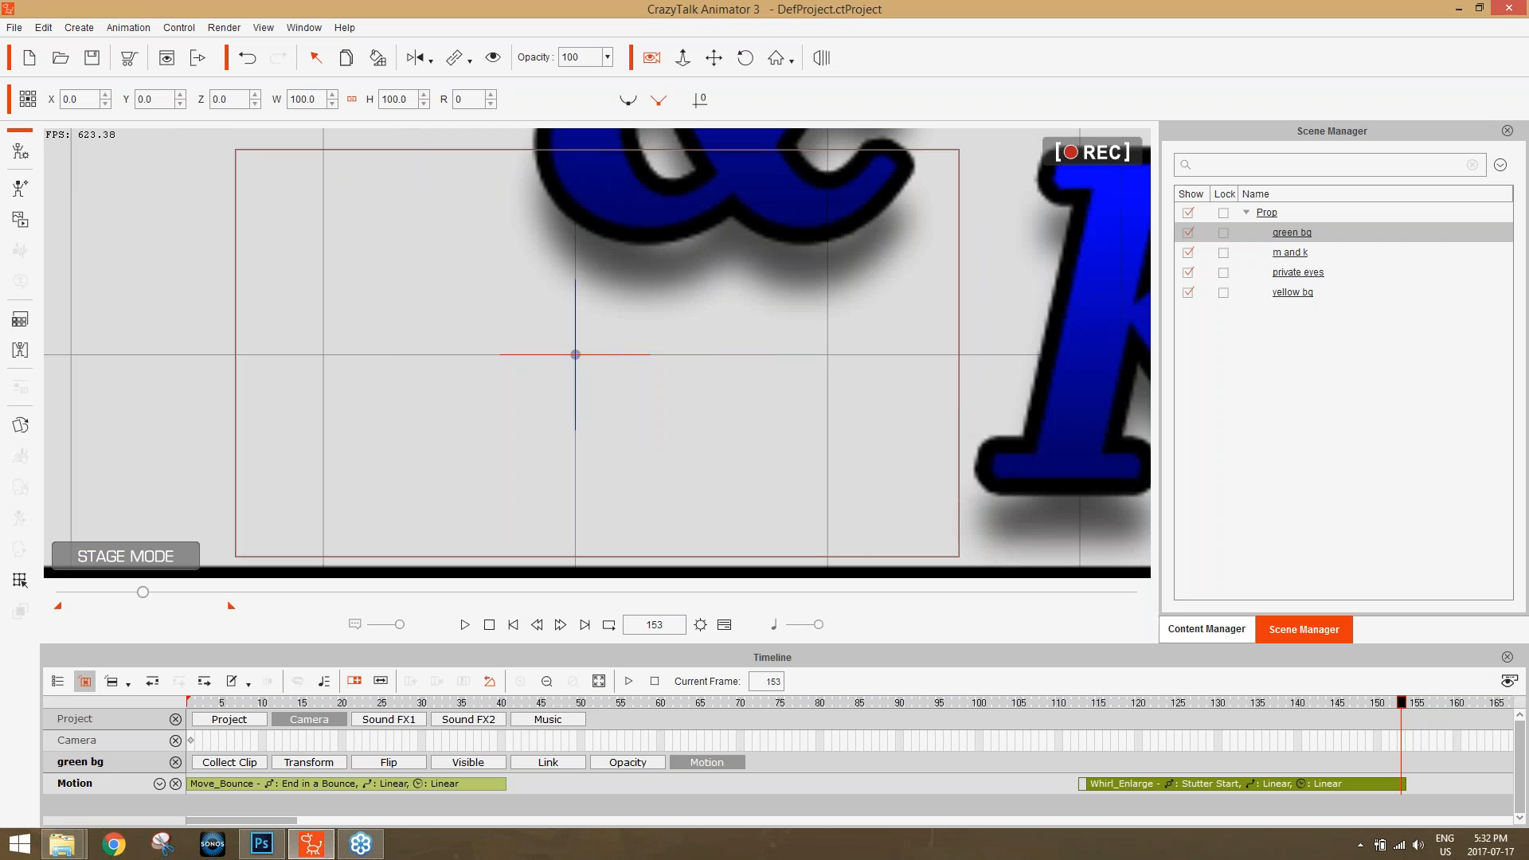
# With camera recording temporarily switched off, move green bg to about X 180.4, Y -2.6 at frame 153.
pyautogui.click(651, 60)
pyautogui.moveTo(746, 204); pyautogui.dragTo(1183, 210)
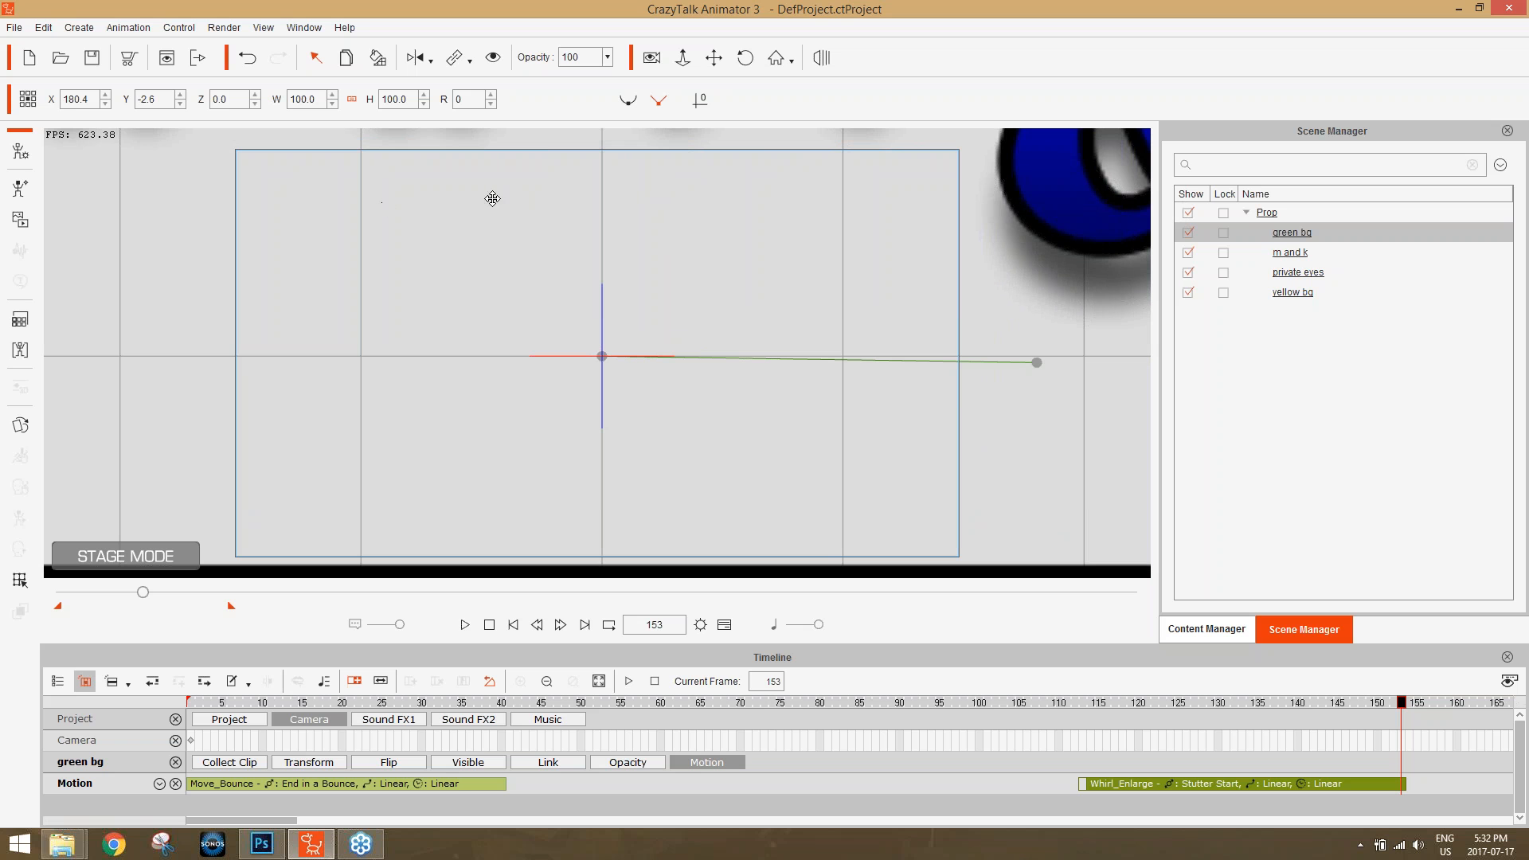
pyautogui.click(652, 59)
# Show green bg's Transform track and copy its frame 1 transform key to frame 114, just after the Whirl_Enlarge clip starts.
pyautogui.moveTo(148, 597); pyautogui.dragTo(81, 619)
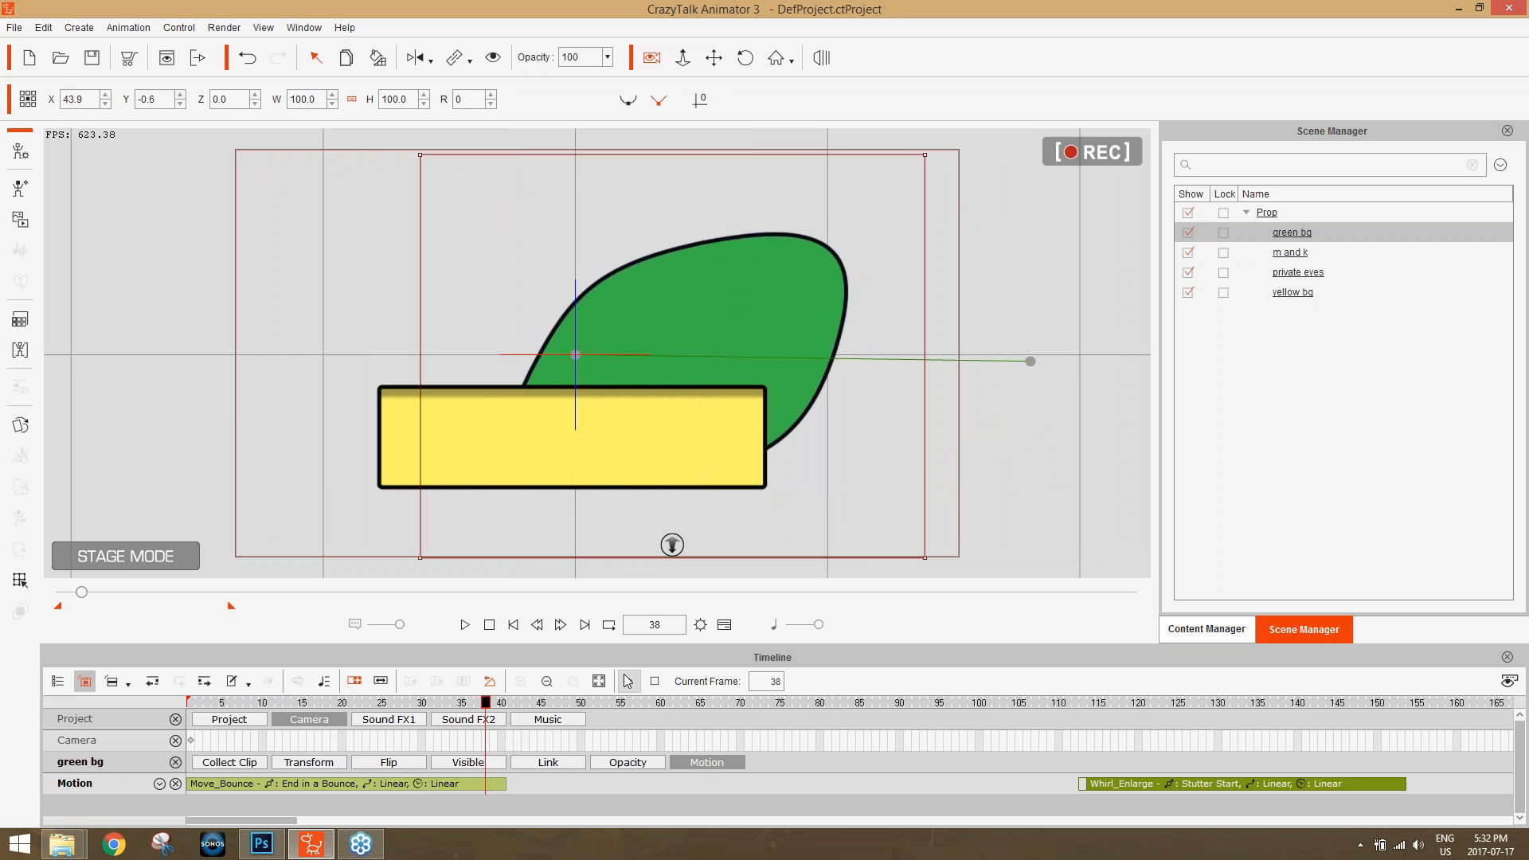
pyautogui.click(321, 764)
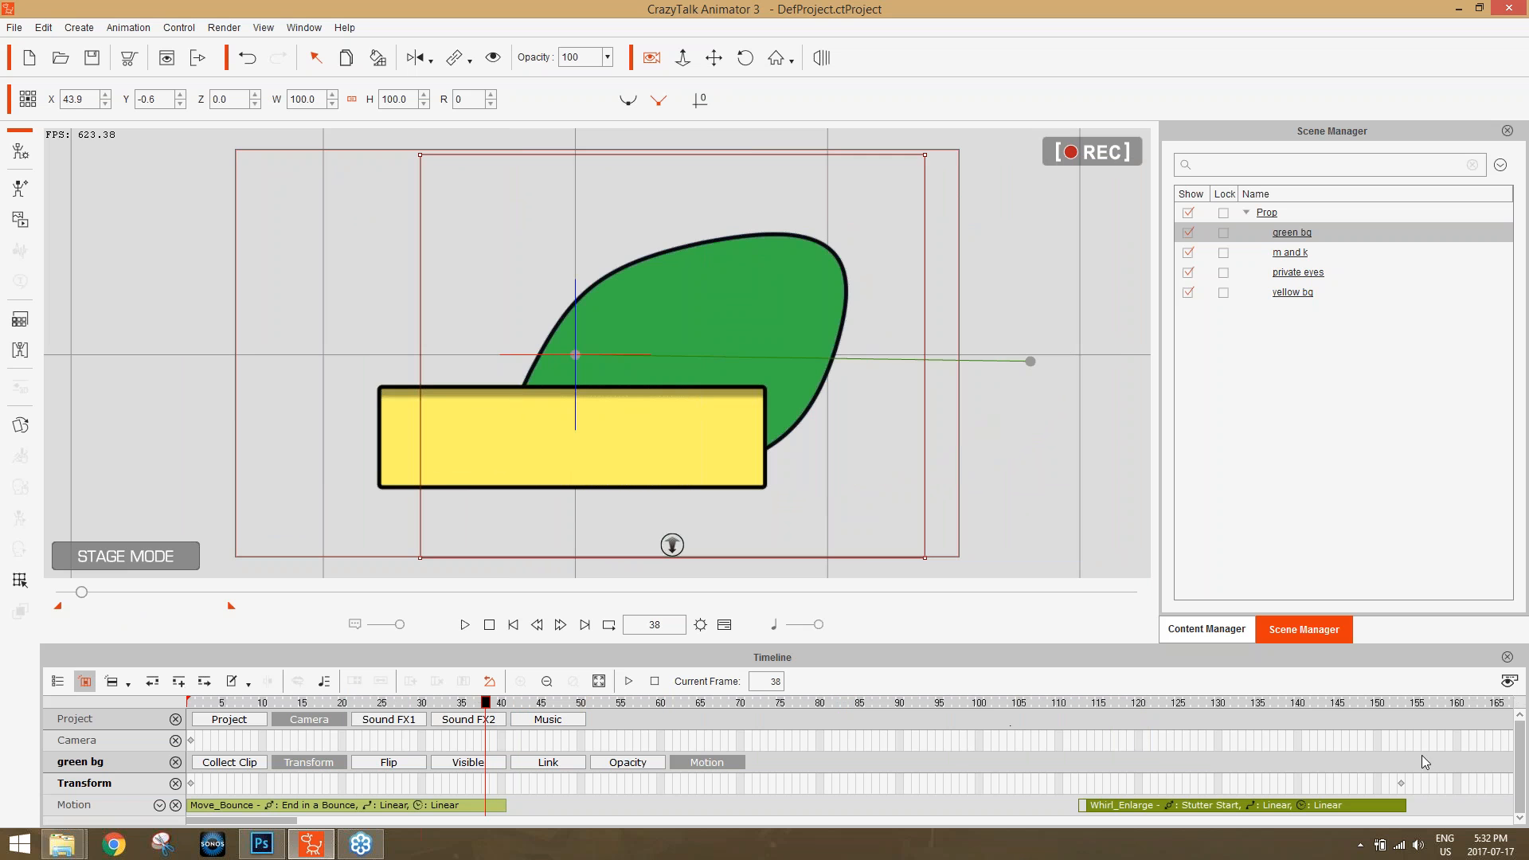
pyautogui.click(1402, 784)
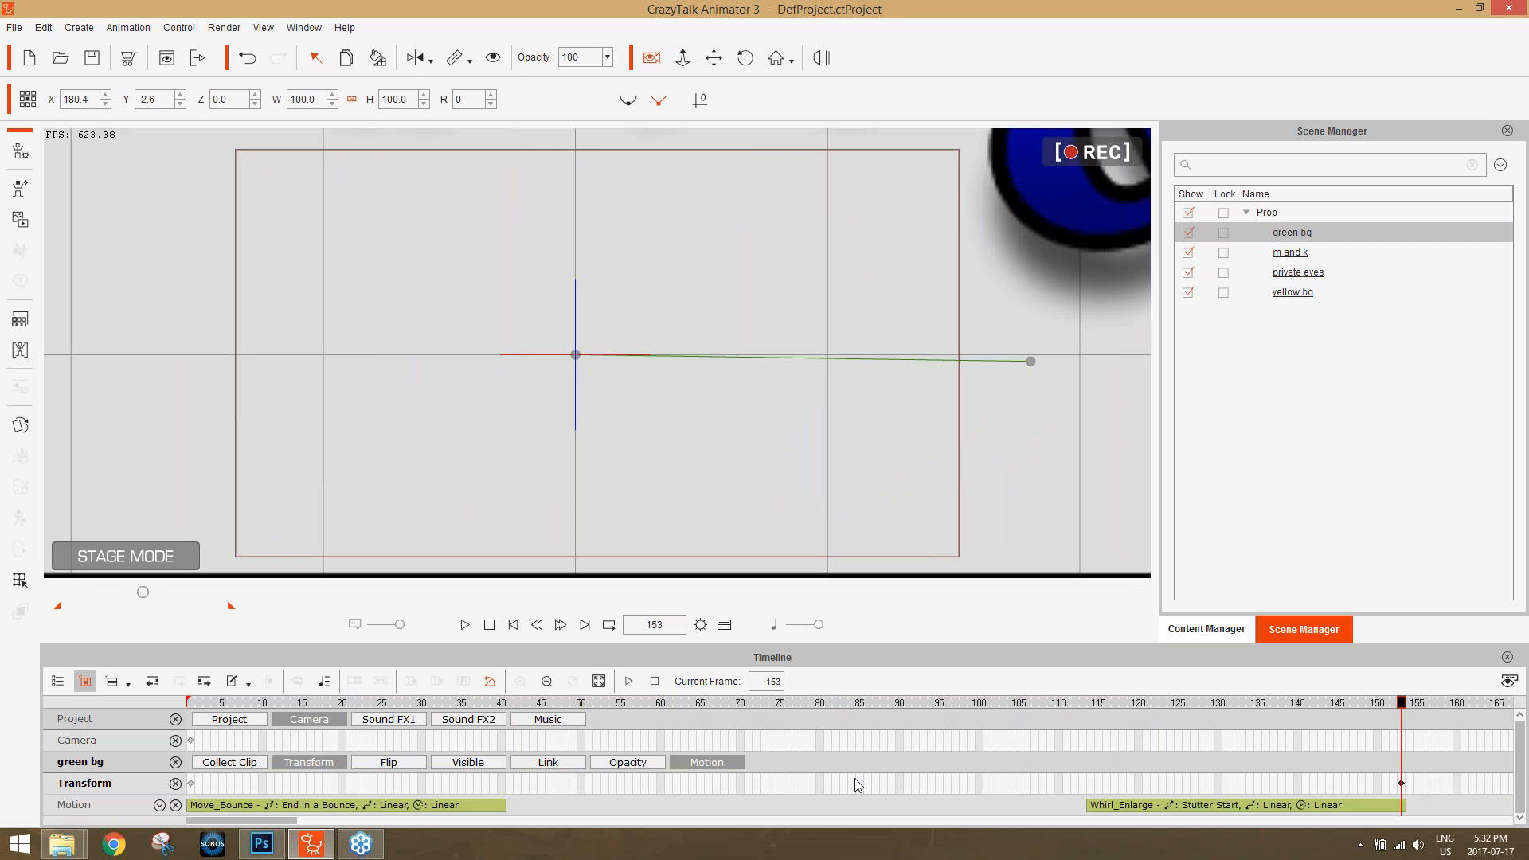
pyautogui.click(193, 785)
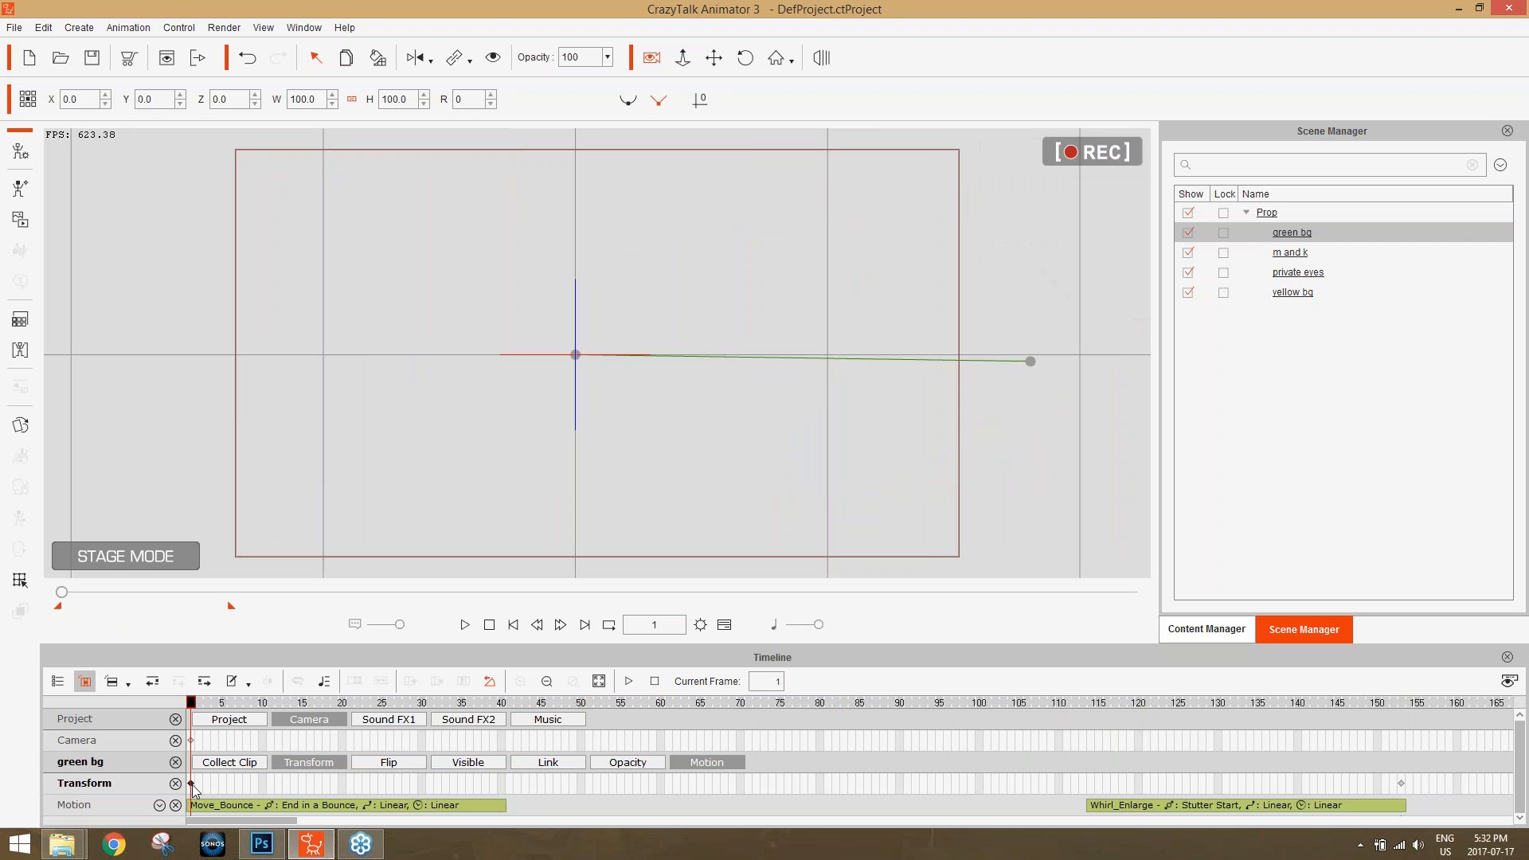
pyautogui.rightClick(192, 785)
pyautogui.click(244, 691)
pyautogui.moveTo(505, 703); pyautogui.dragTo(1092, 699)
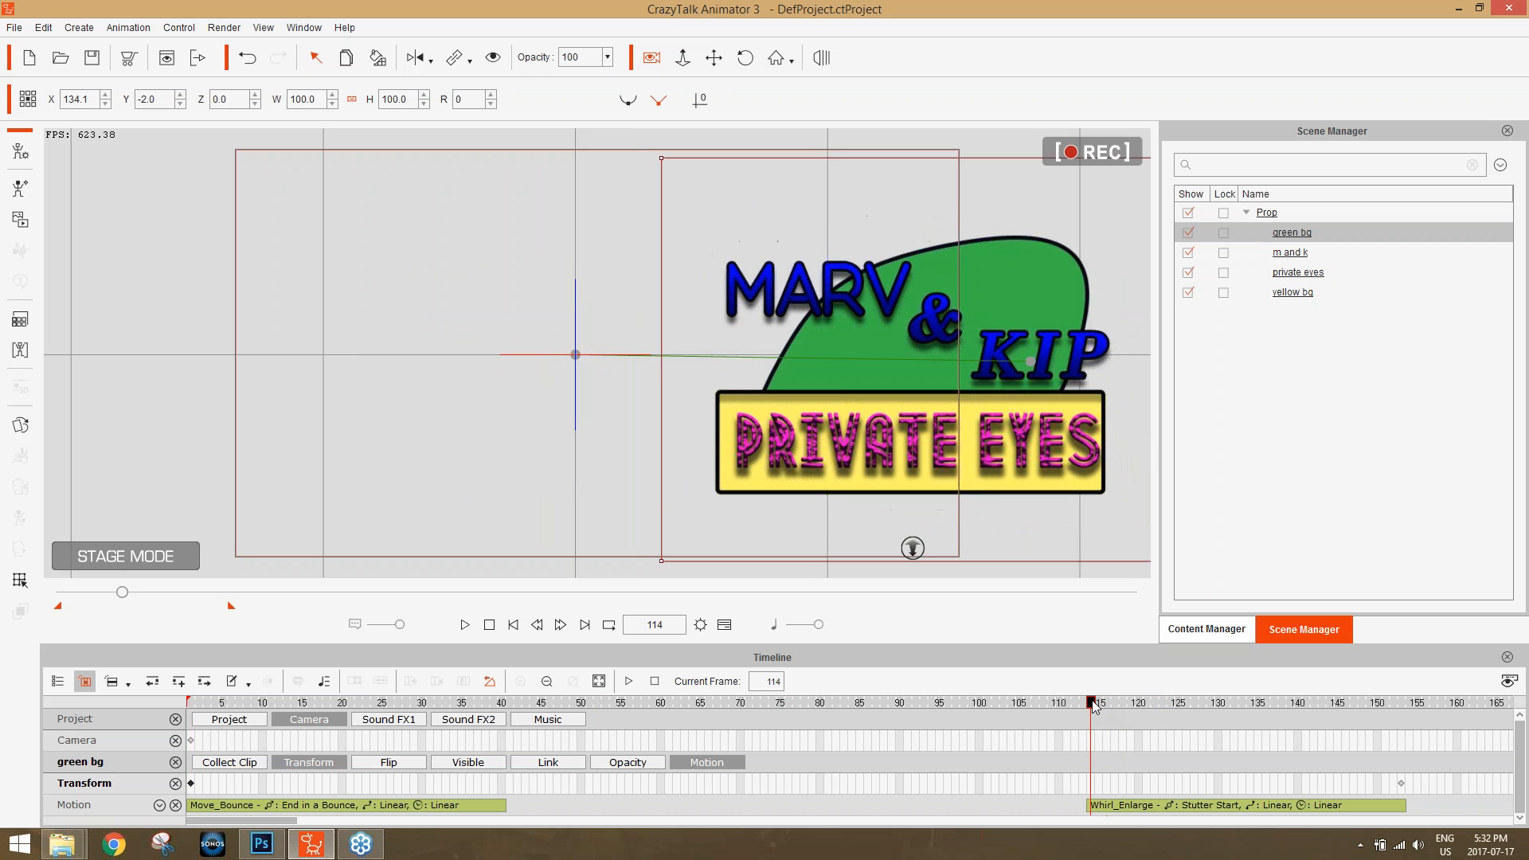
pyautogui.hotkey('ctrl', 'v')
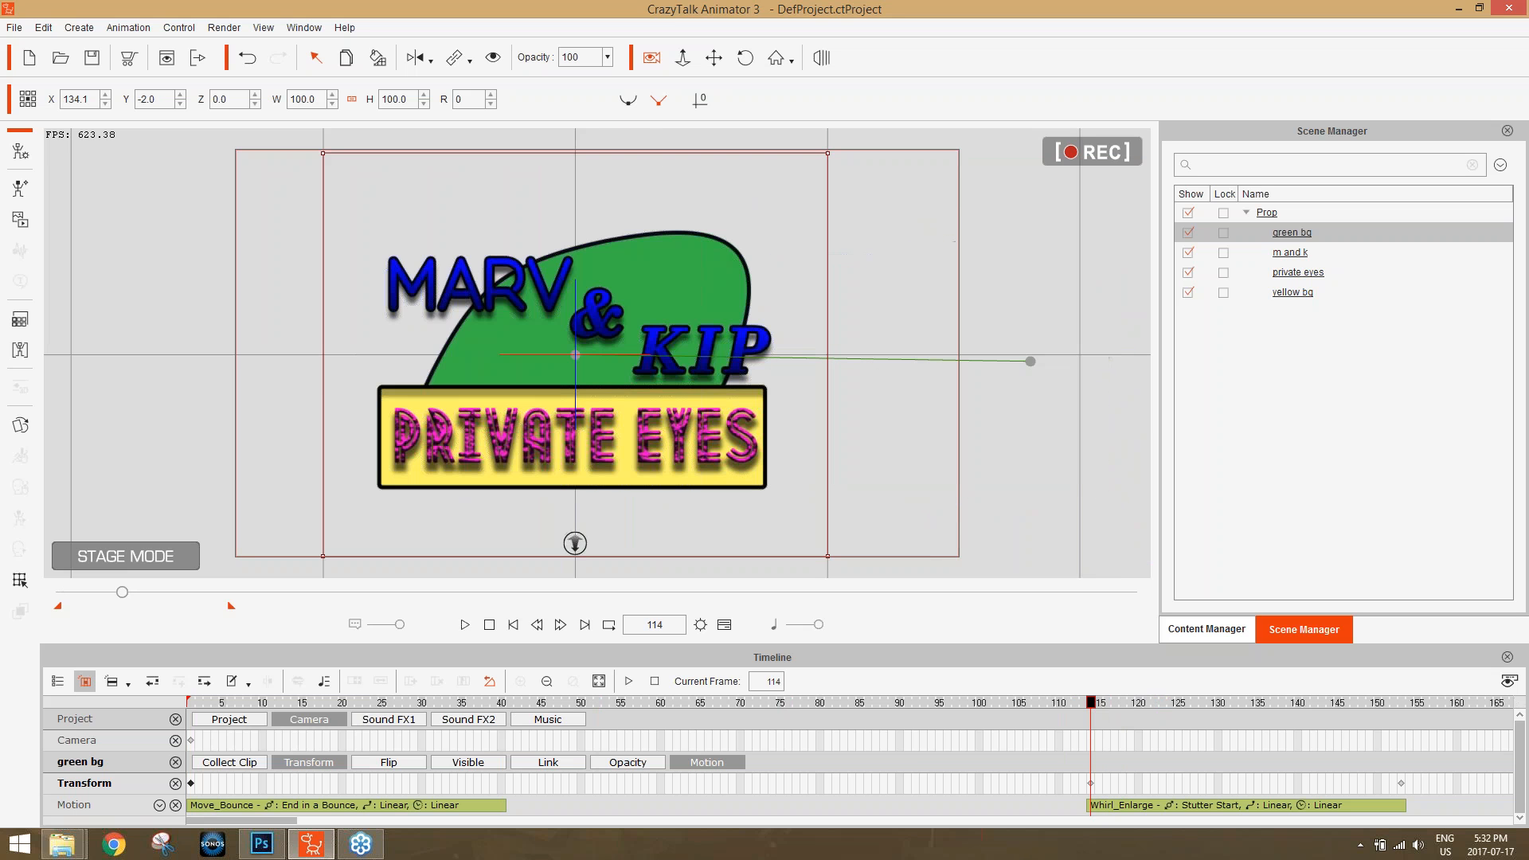
# Shorten the project's playback range to end shortly after the logo's exit and preview the opening of the animation.
pyautogui.moveTo(1091, 702); pyautogui.dragTo(1298, 642)
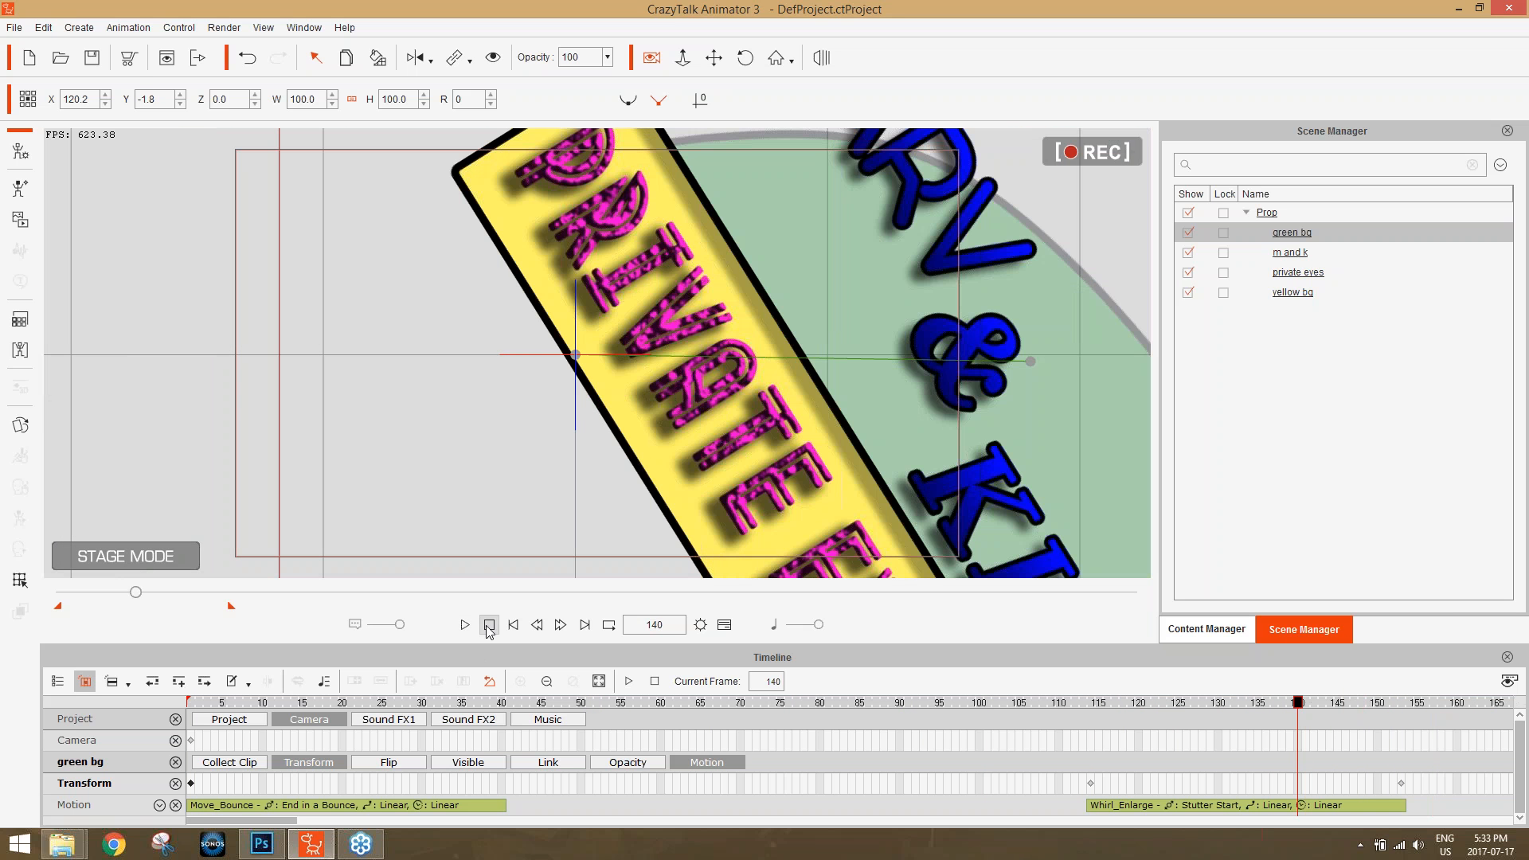
pyautogui.moveTo(138, 595)
pyautogui.mouseDown()
pyautogui.moveTo(204, 607)
pyautogui.moveTo(164, 610)
pyautogui.mouseUp()
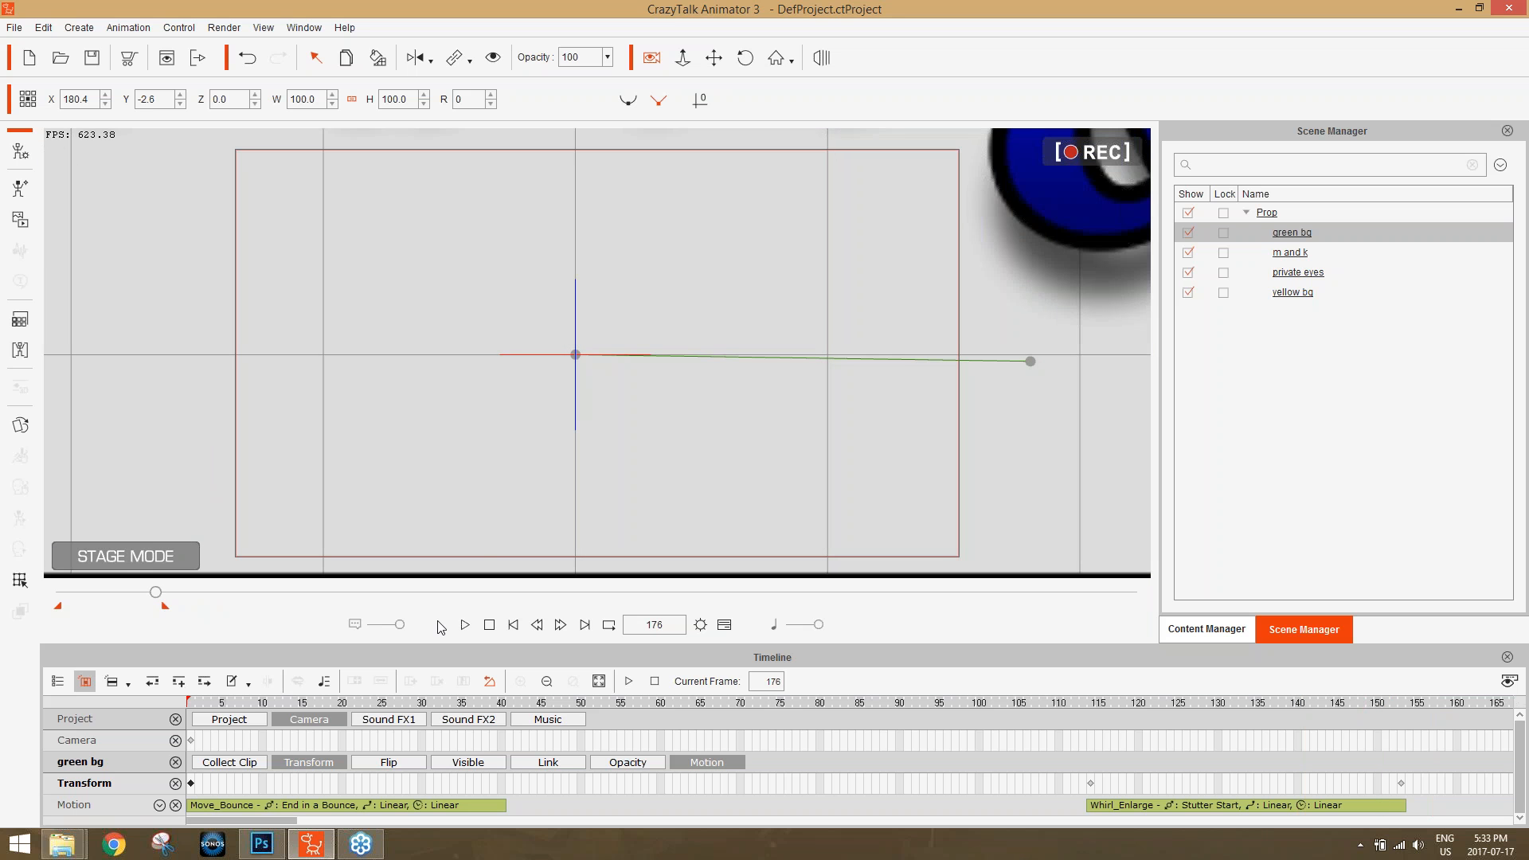
pyautogui.click(466, 625)
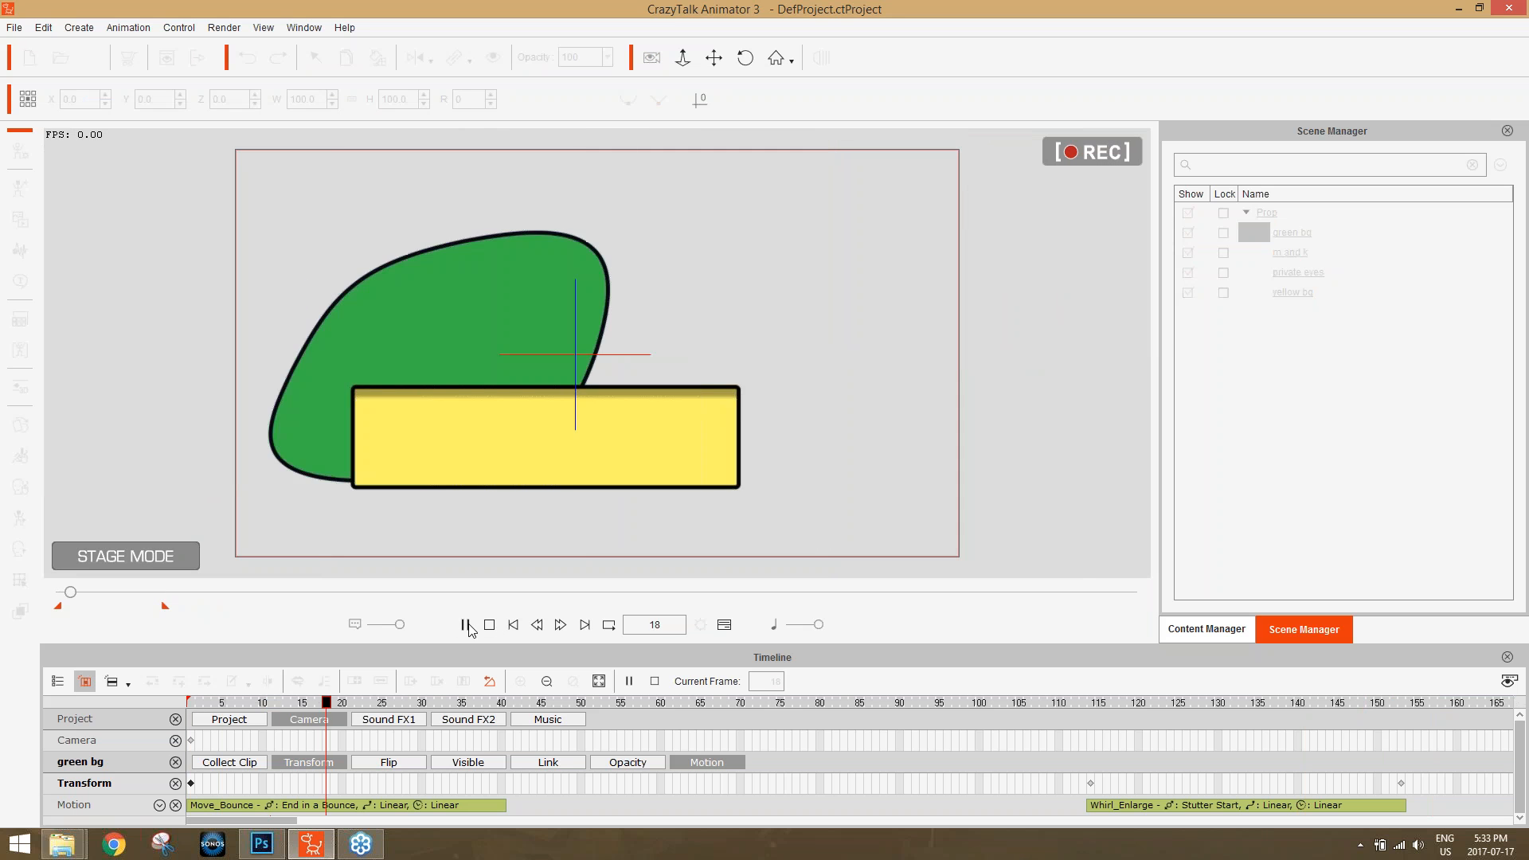
pyautogui.click(491, 626)
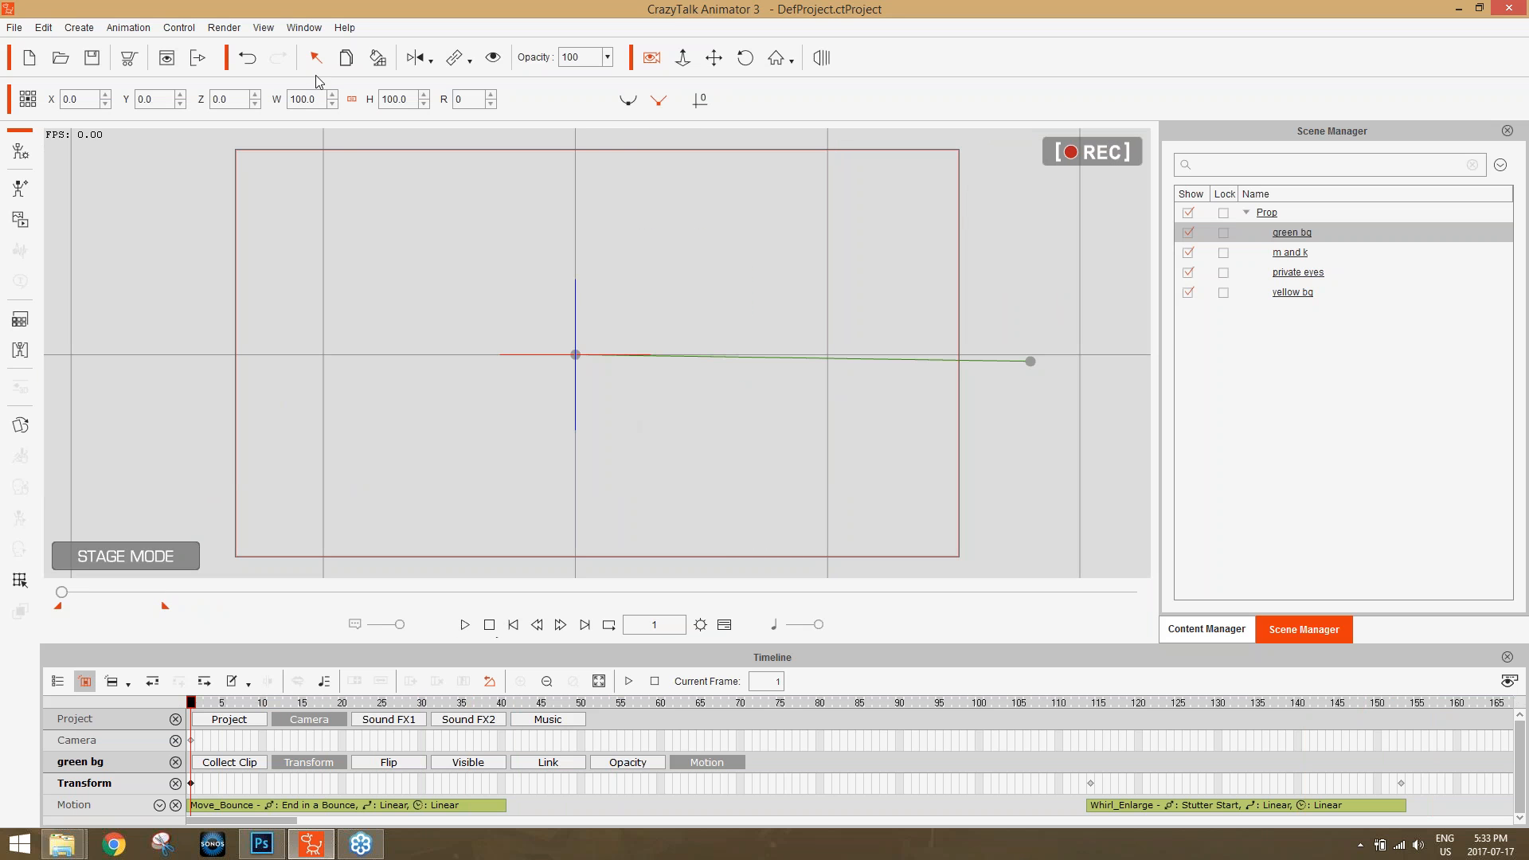
# Set the video render format to popVideo and start the export.
pyautogui.click(199, 58)
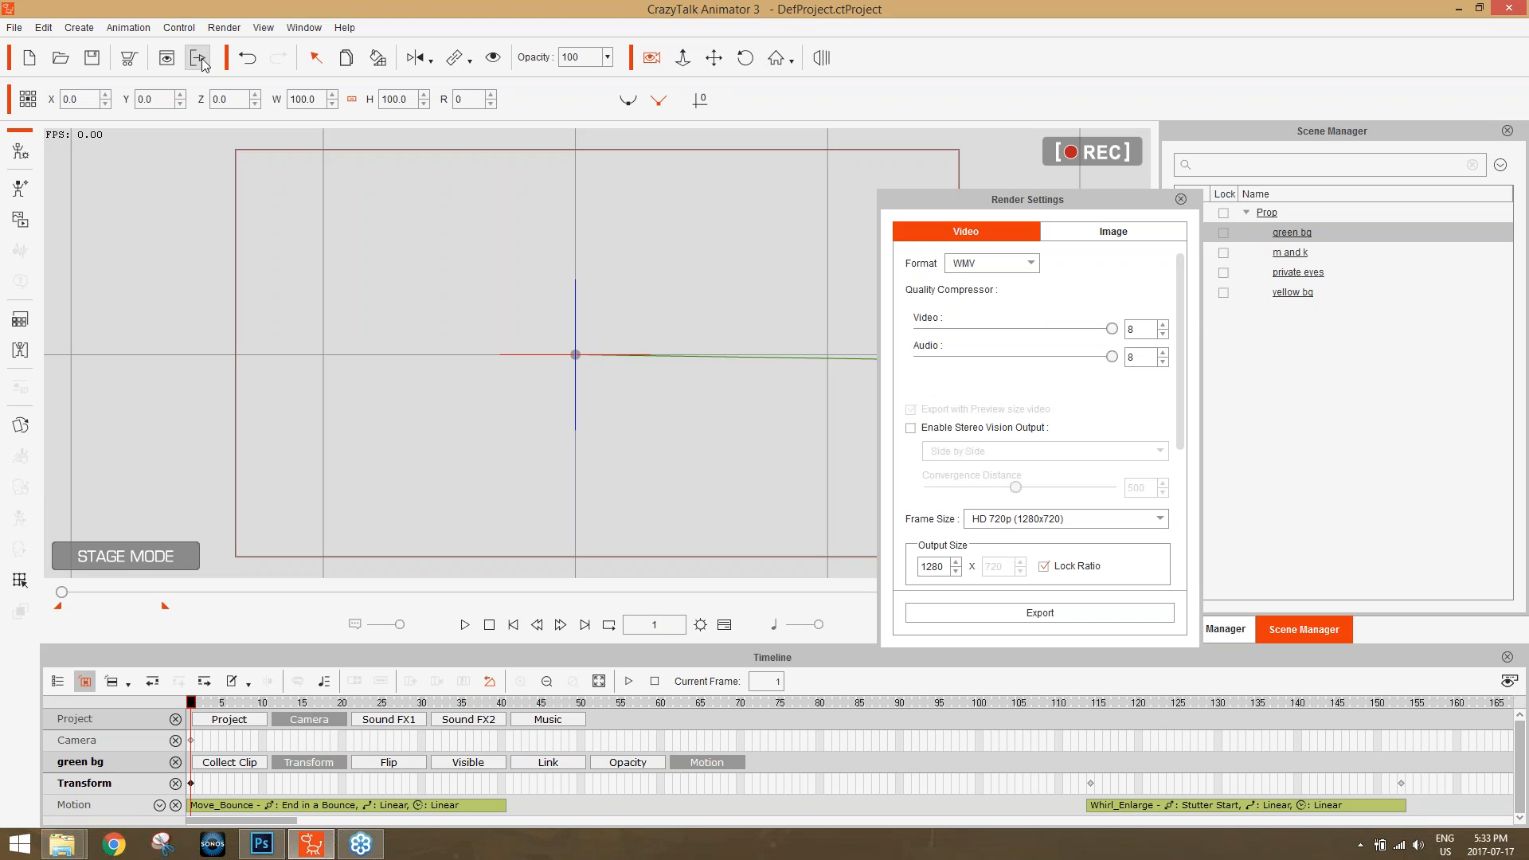
pyautogui.click(987, 262)
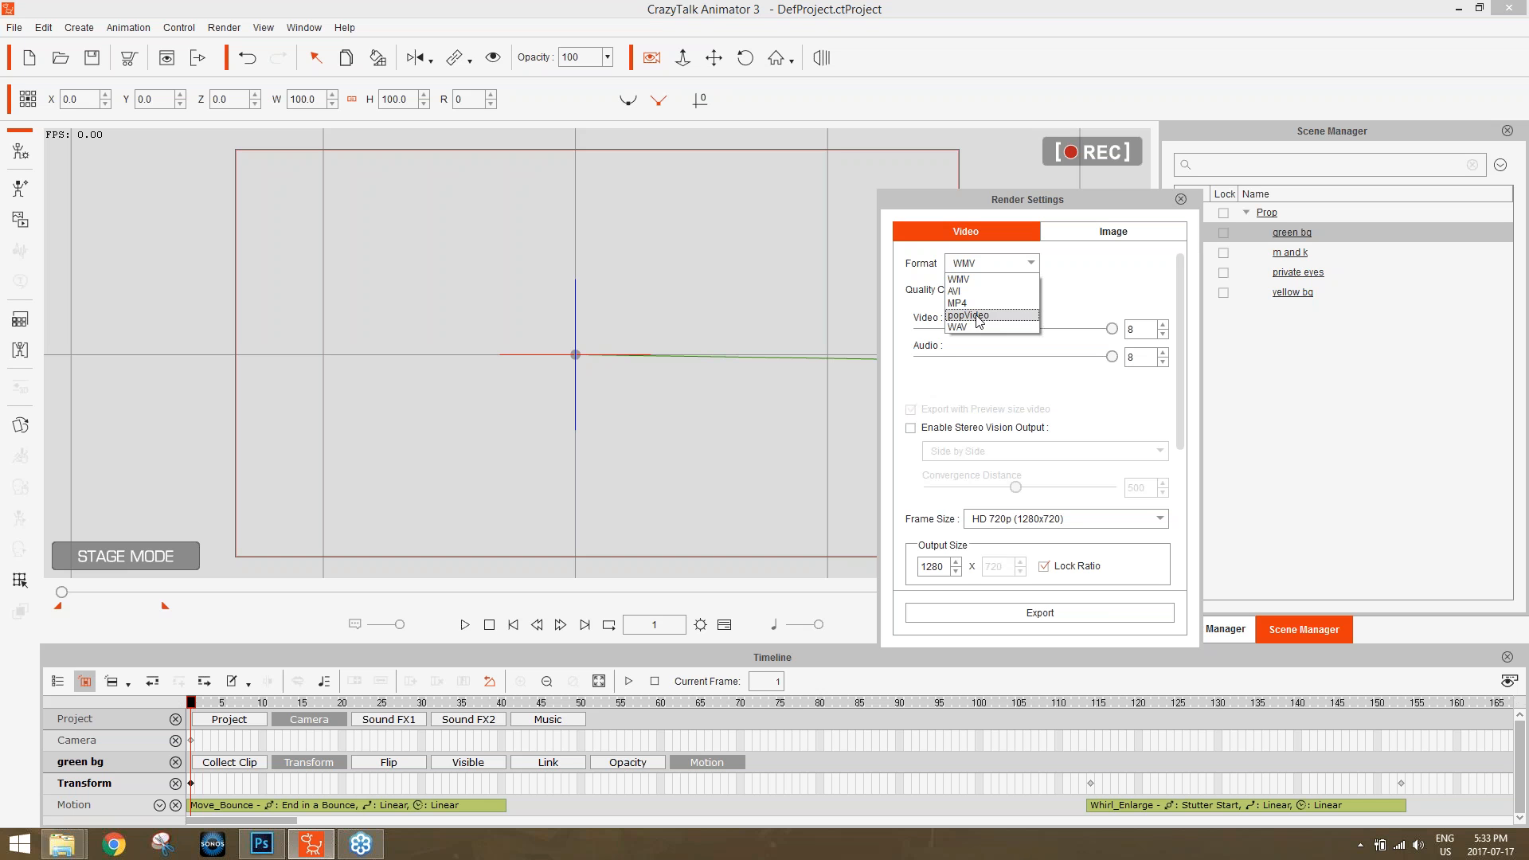
pyautogui.click(972, 315)
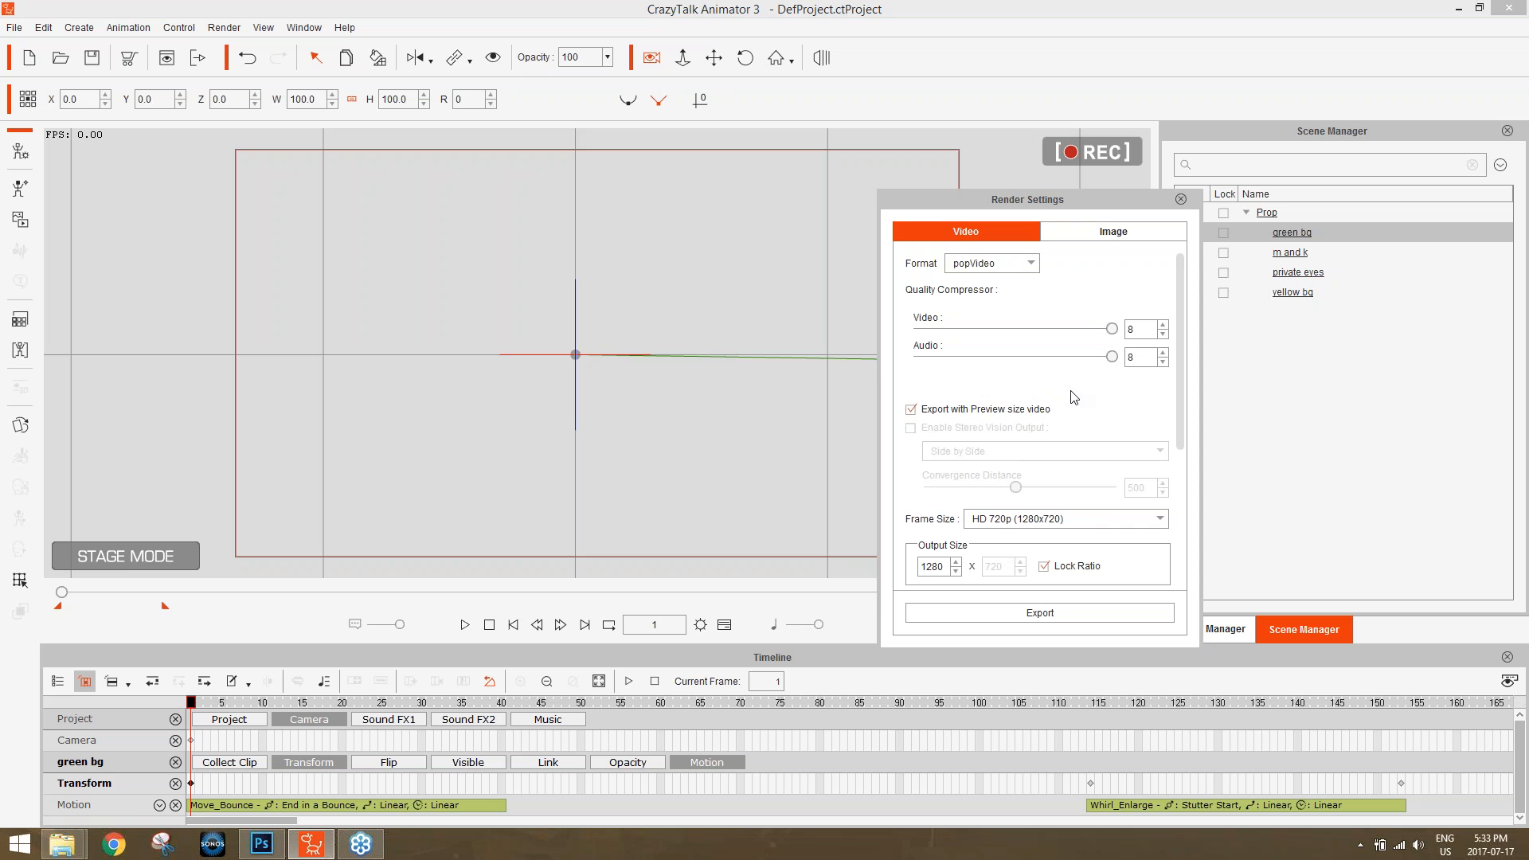
pyautogui.click(1033, 615)
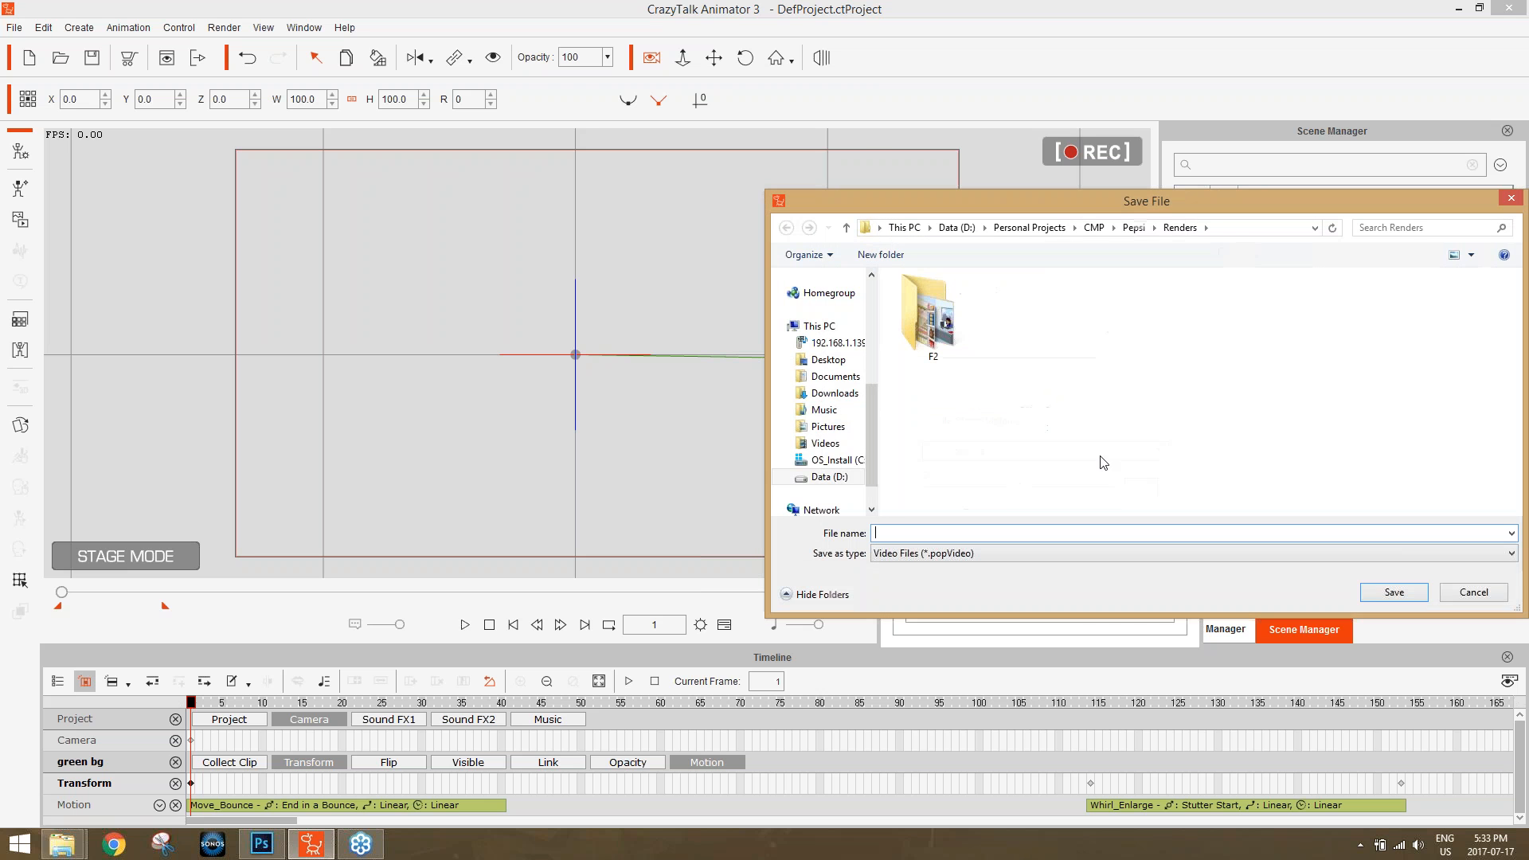
# Set the export's save location to the Export folder under Data (D:), Production Resources, Webinars, CTA Class, CTA Class.
pyautogui.click(958, 228)
pyautogui.click(947, 501)
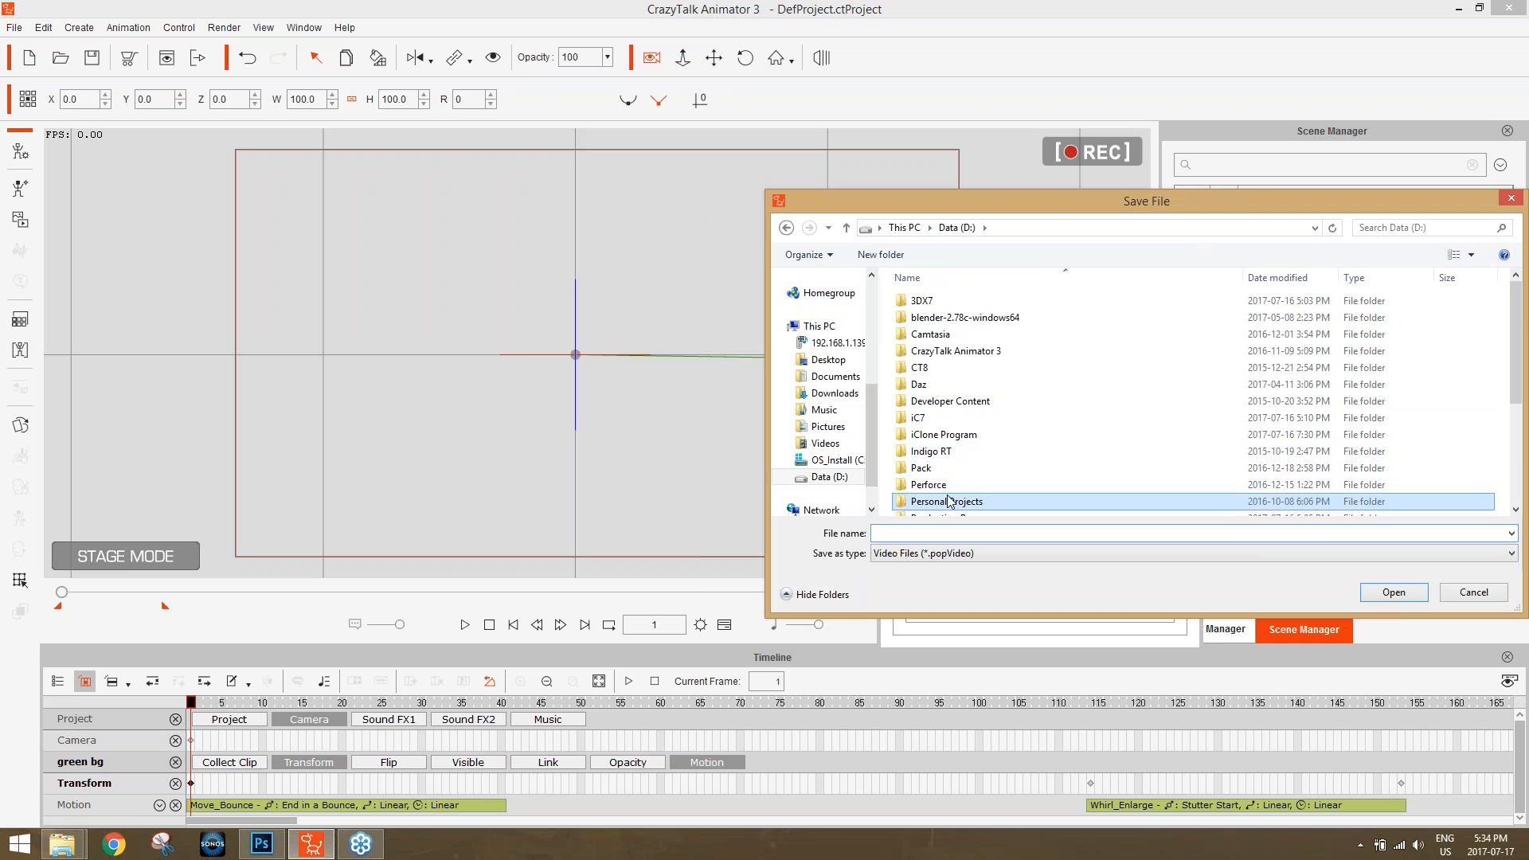
pyautogui.scroll(-2, 955, 478)
pyautogui.doubleClick(964, 425)
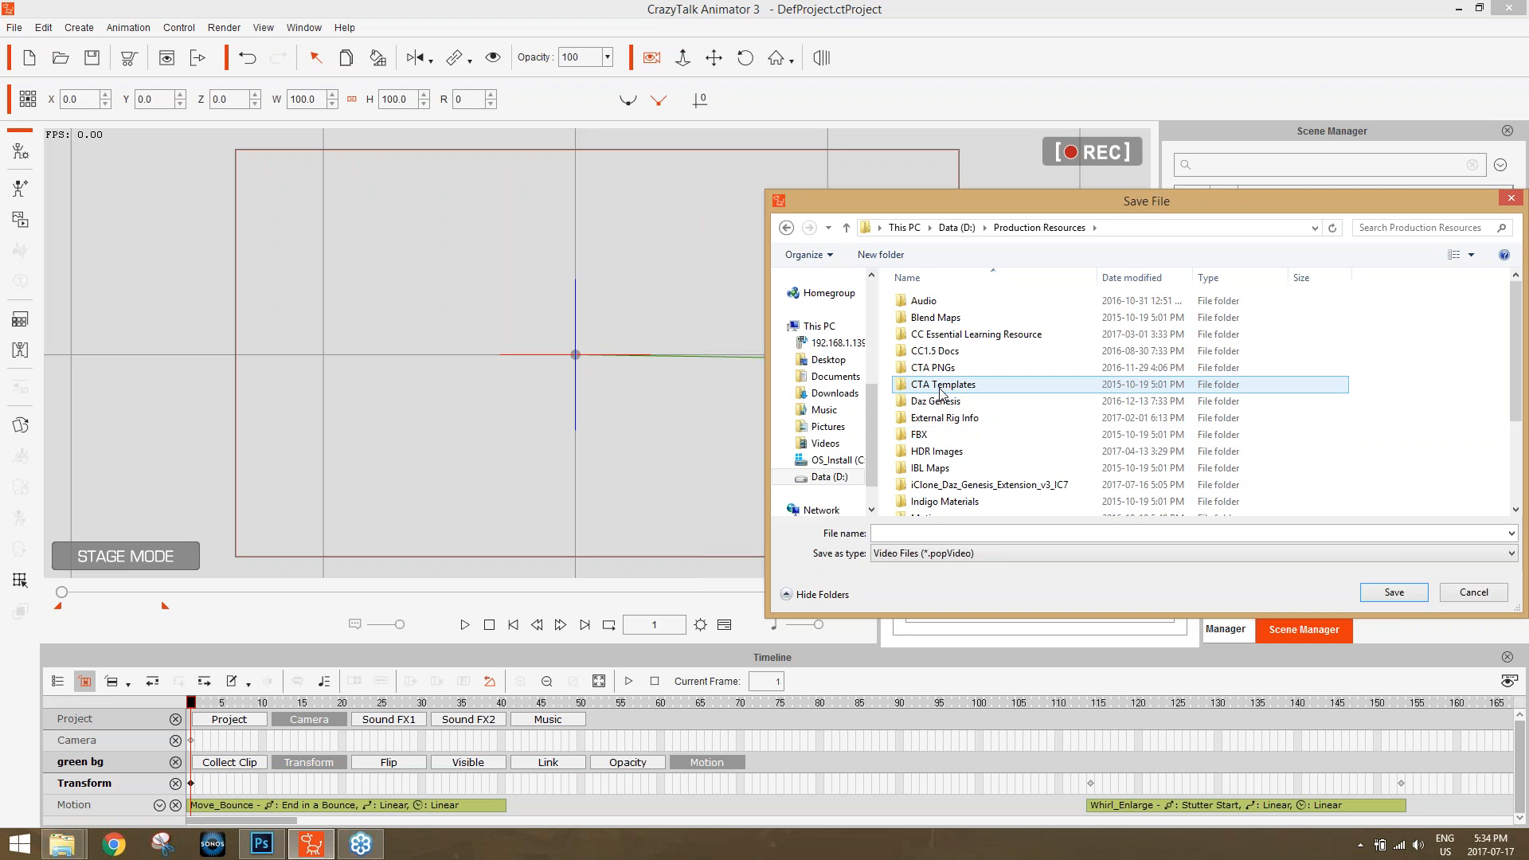
pyautogui.scroll(-3, 944, 461)
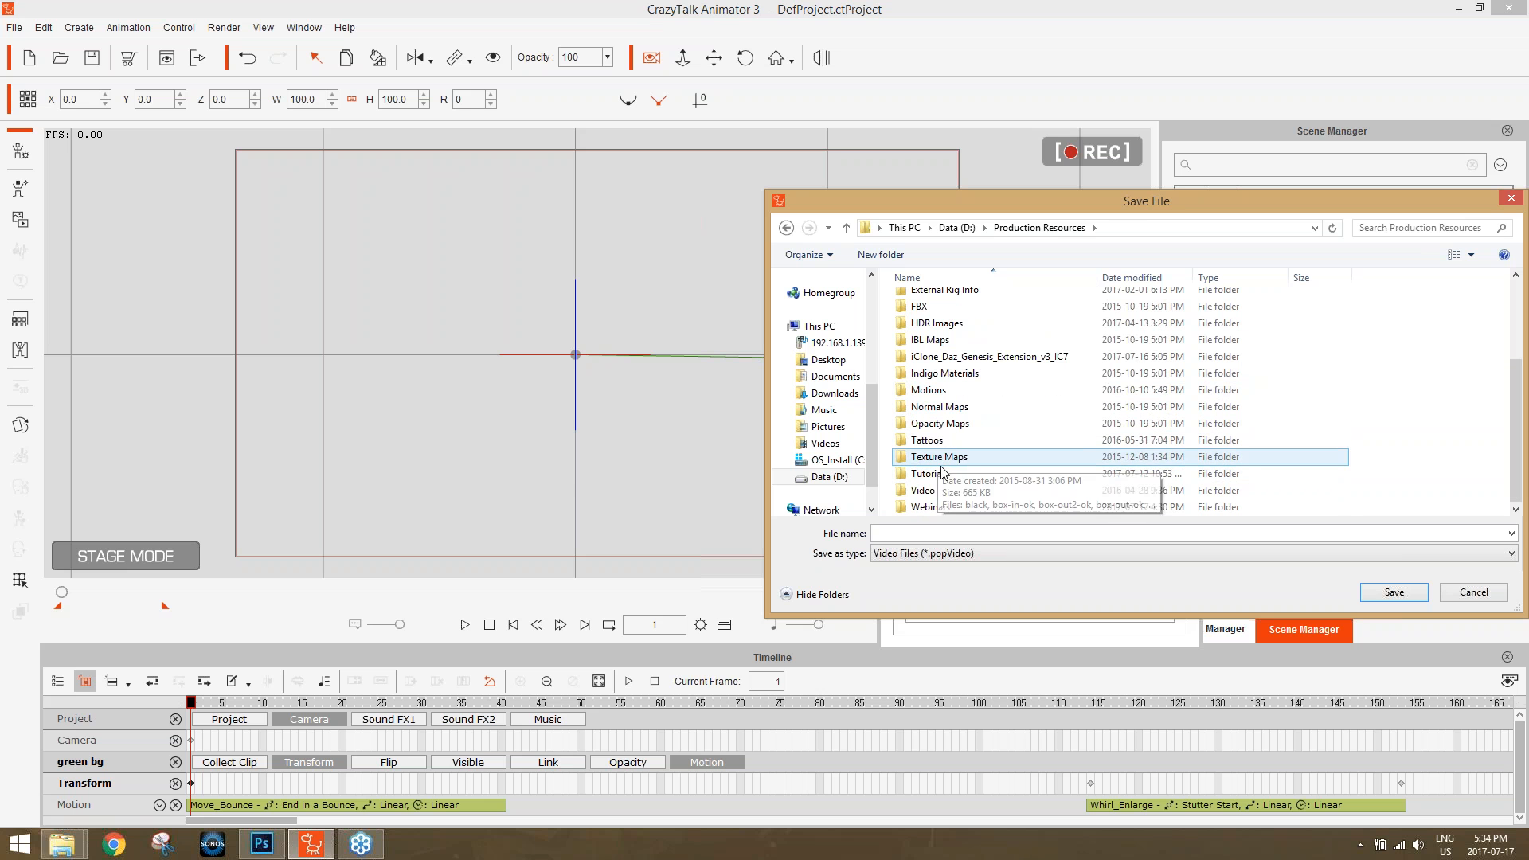
pyautogui.doubleClick(942, 506)
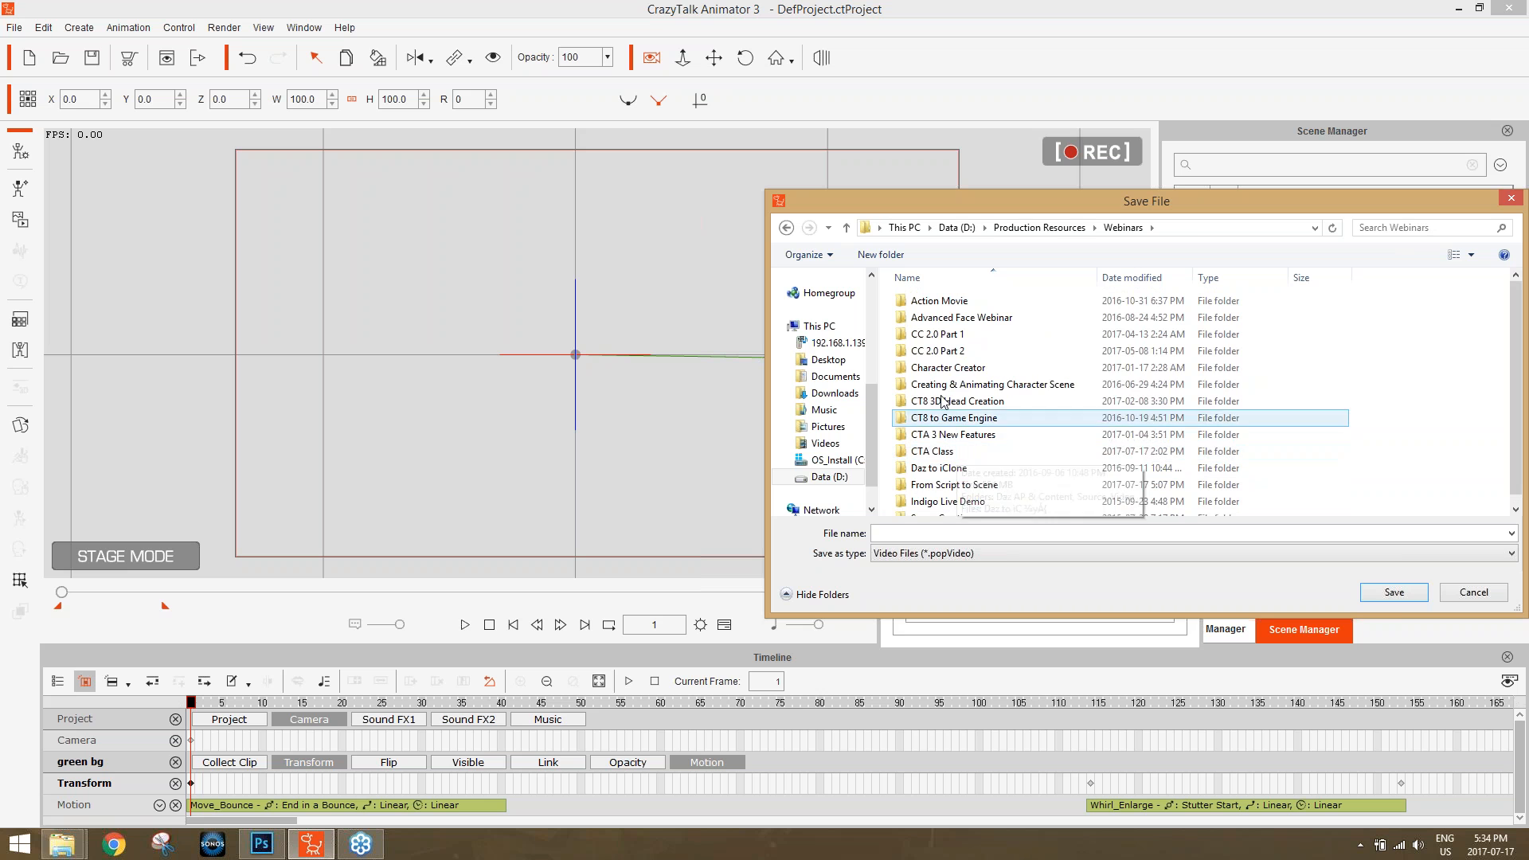
pyautogui.doubleClick(930, 451)
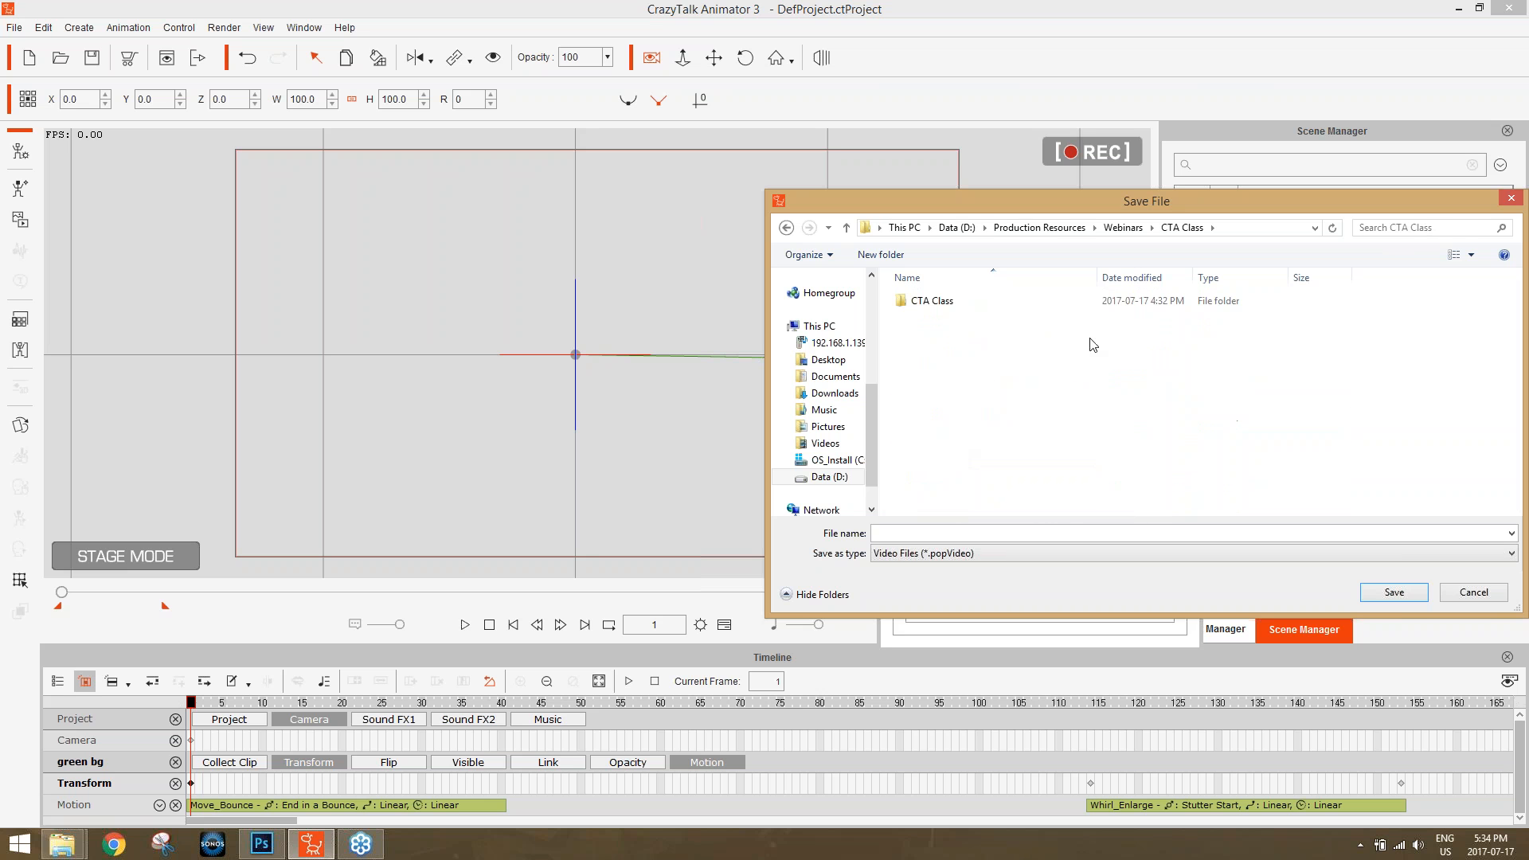
pyautogui.doubleClick(922, 302)
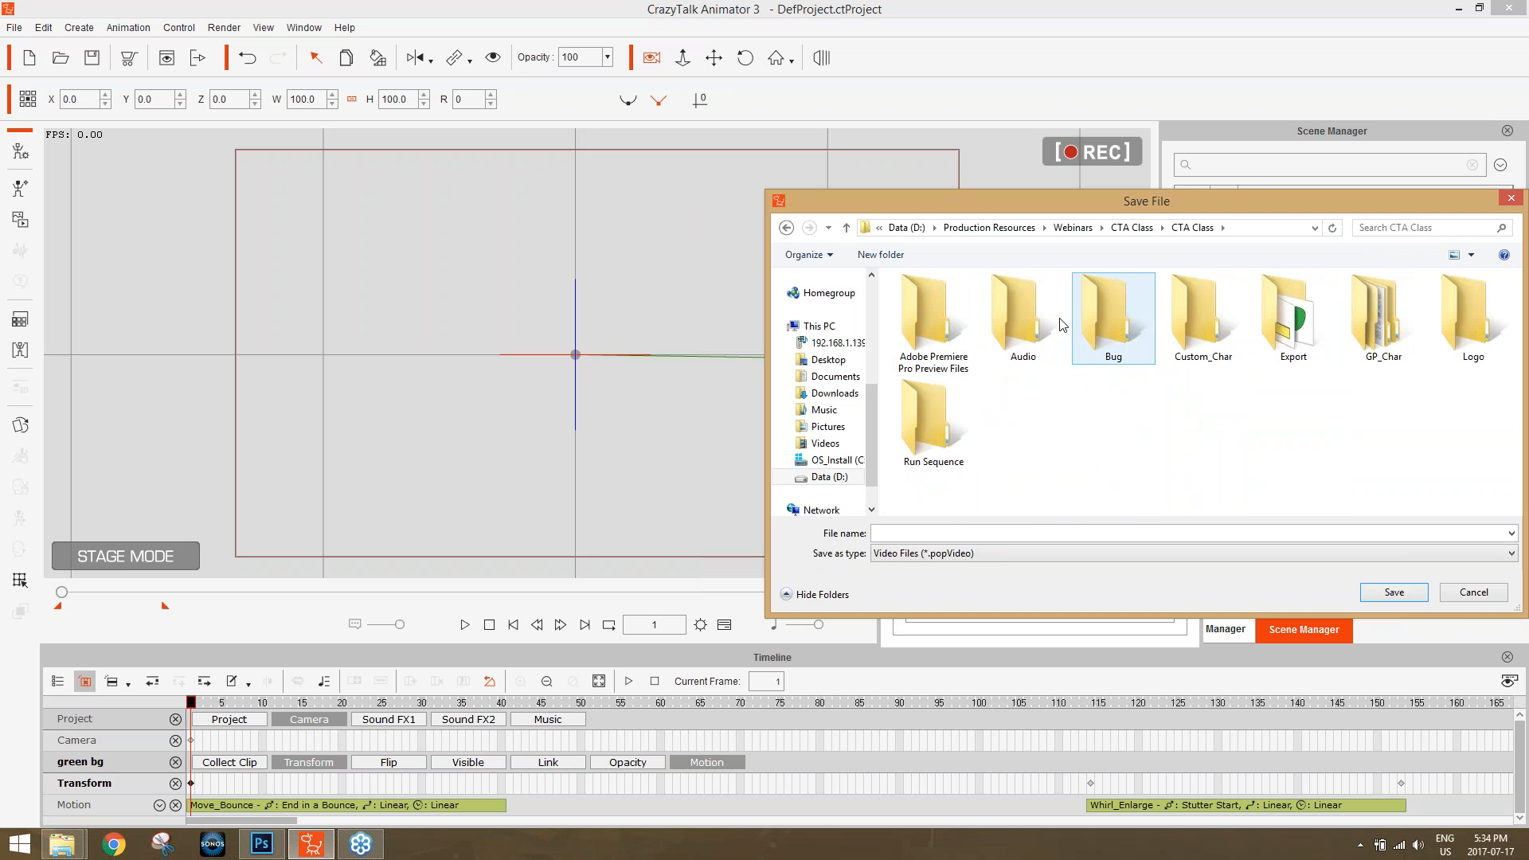
pyautogui.doubleClick(1266, 341)
# Export the video under the file name title 01 and close the render settings.
pyautogui.click(989, 533)
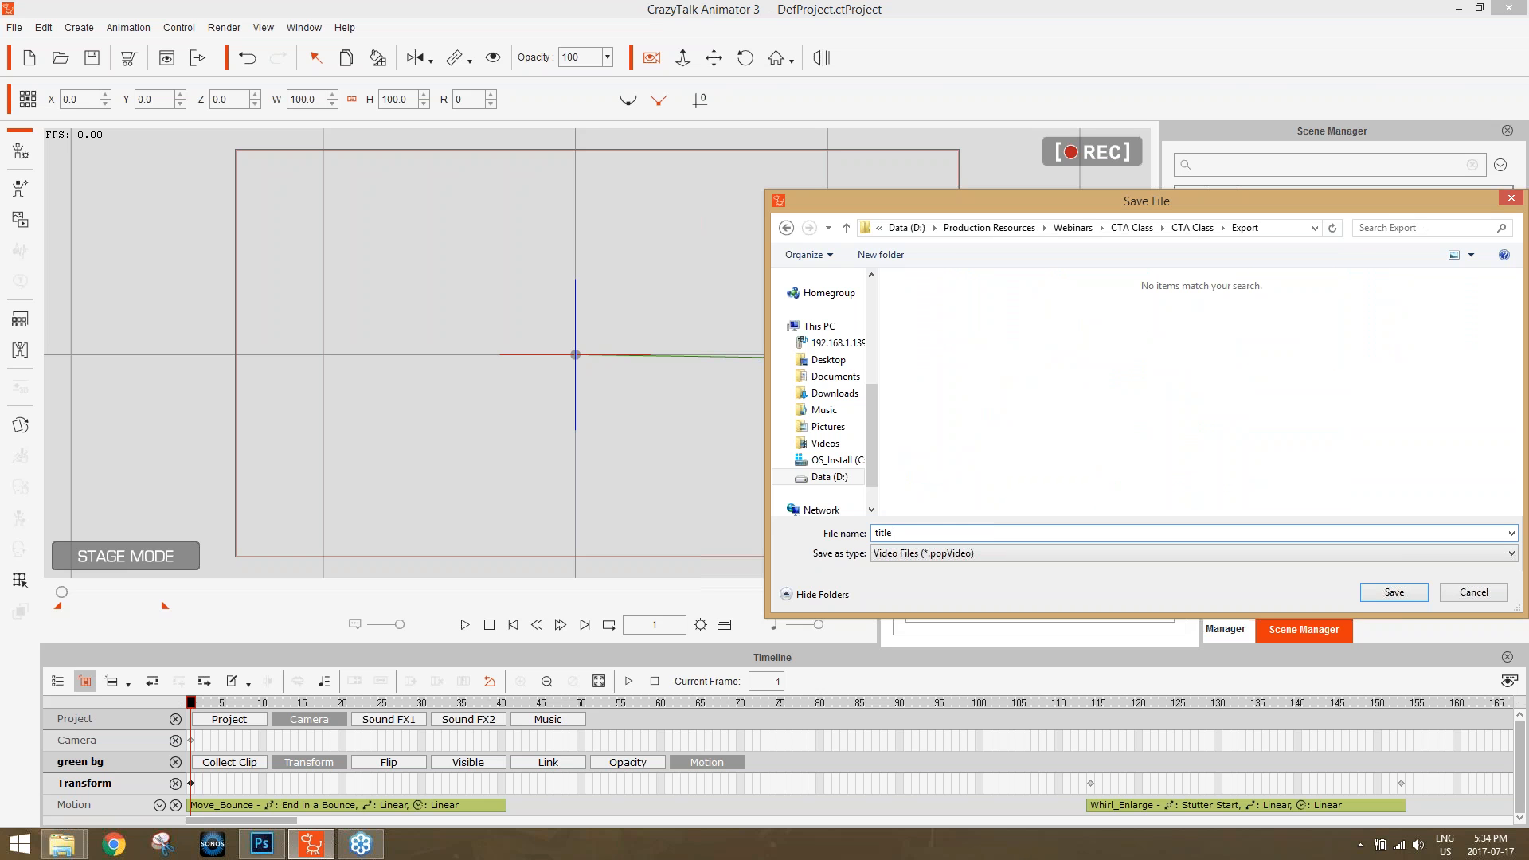
pyautogui.click(1414, 595)
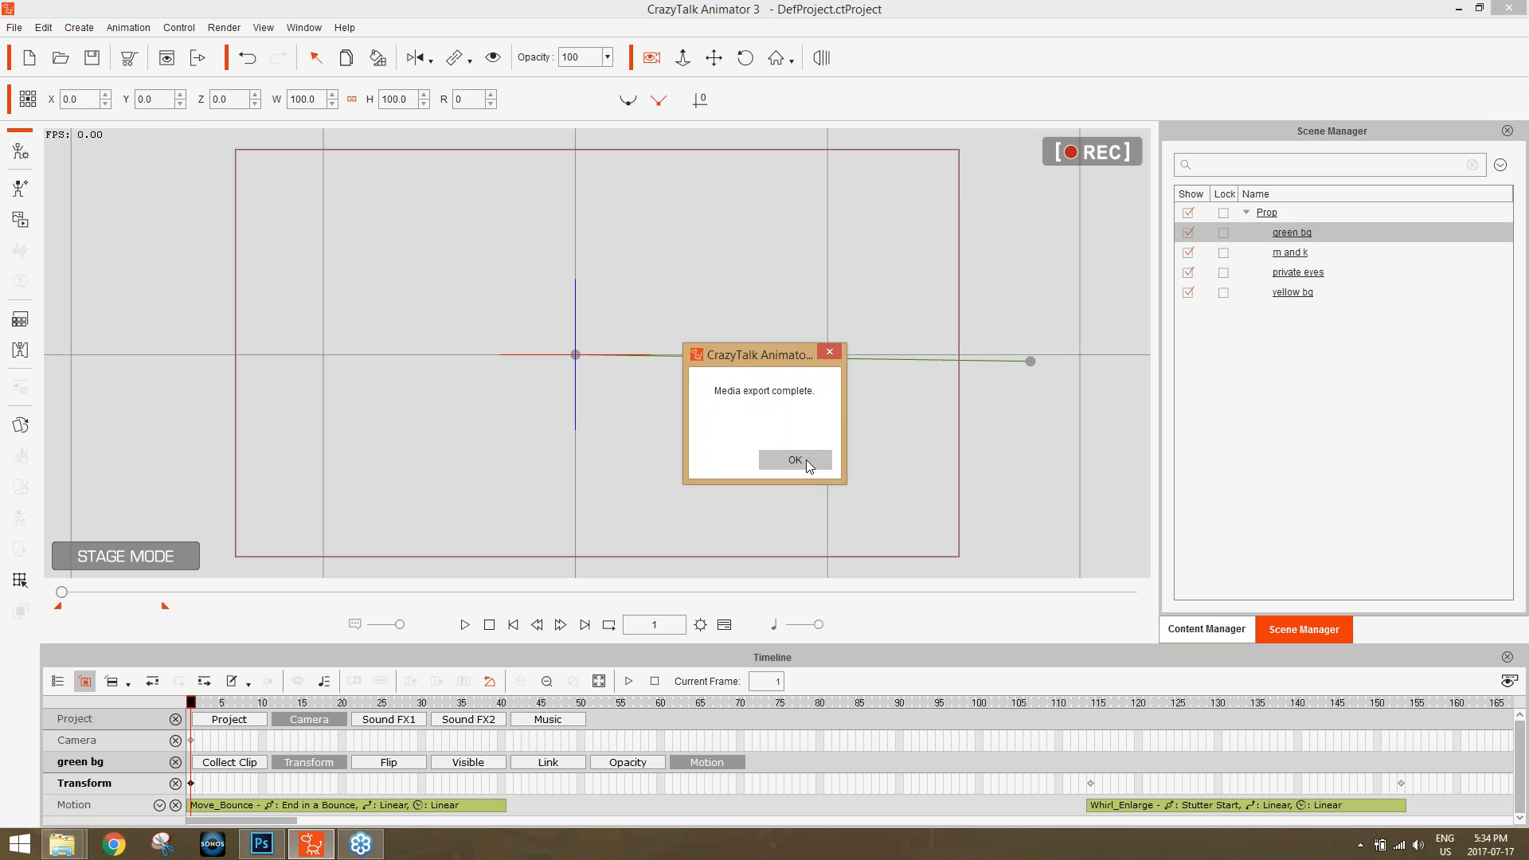
pyautogui.click(806, 461)
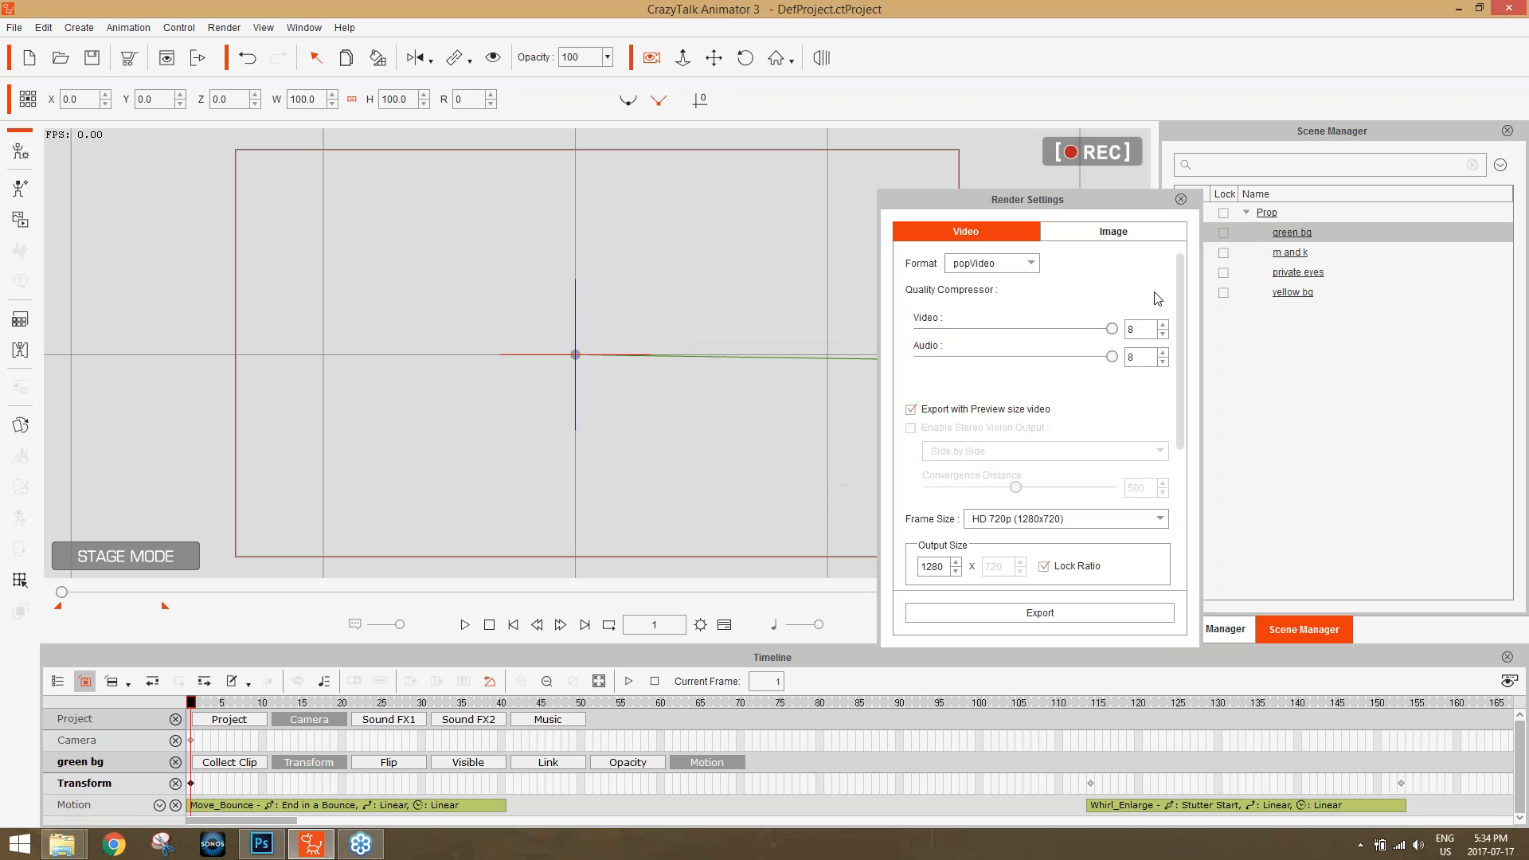
pyautogui.click(1181, 199)
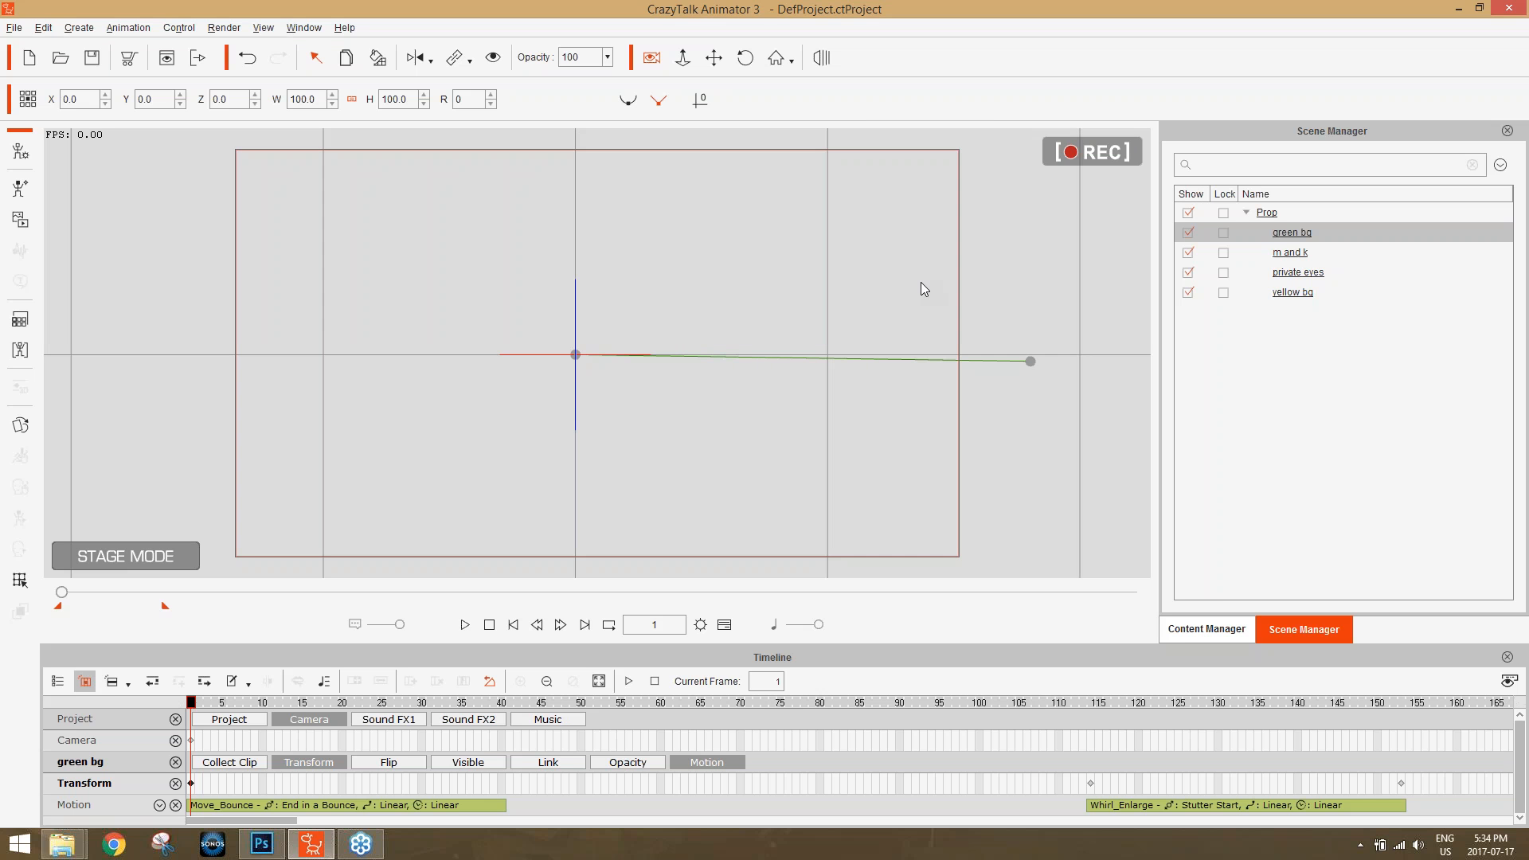
# Check the Export folder in File Explorer for the title 01.popVideo file and return to CrazyTalk Animator.
pyautogui.hotkey('alt', 'Tab')
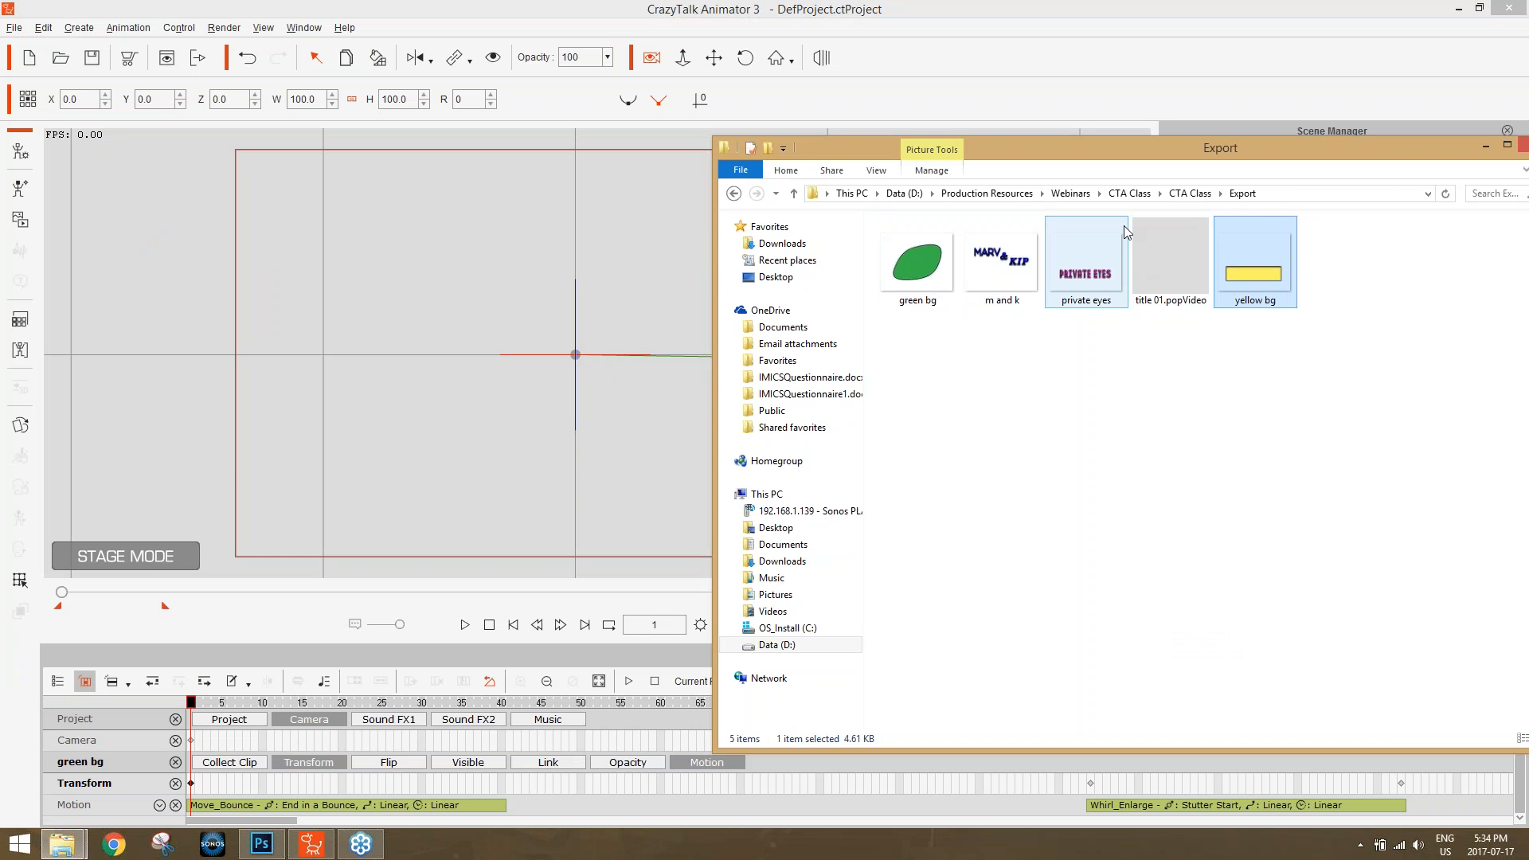
pyautogui.click(1229, 345)
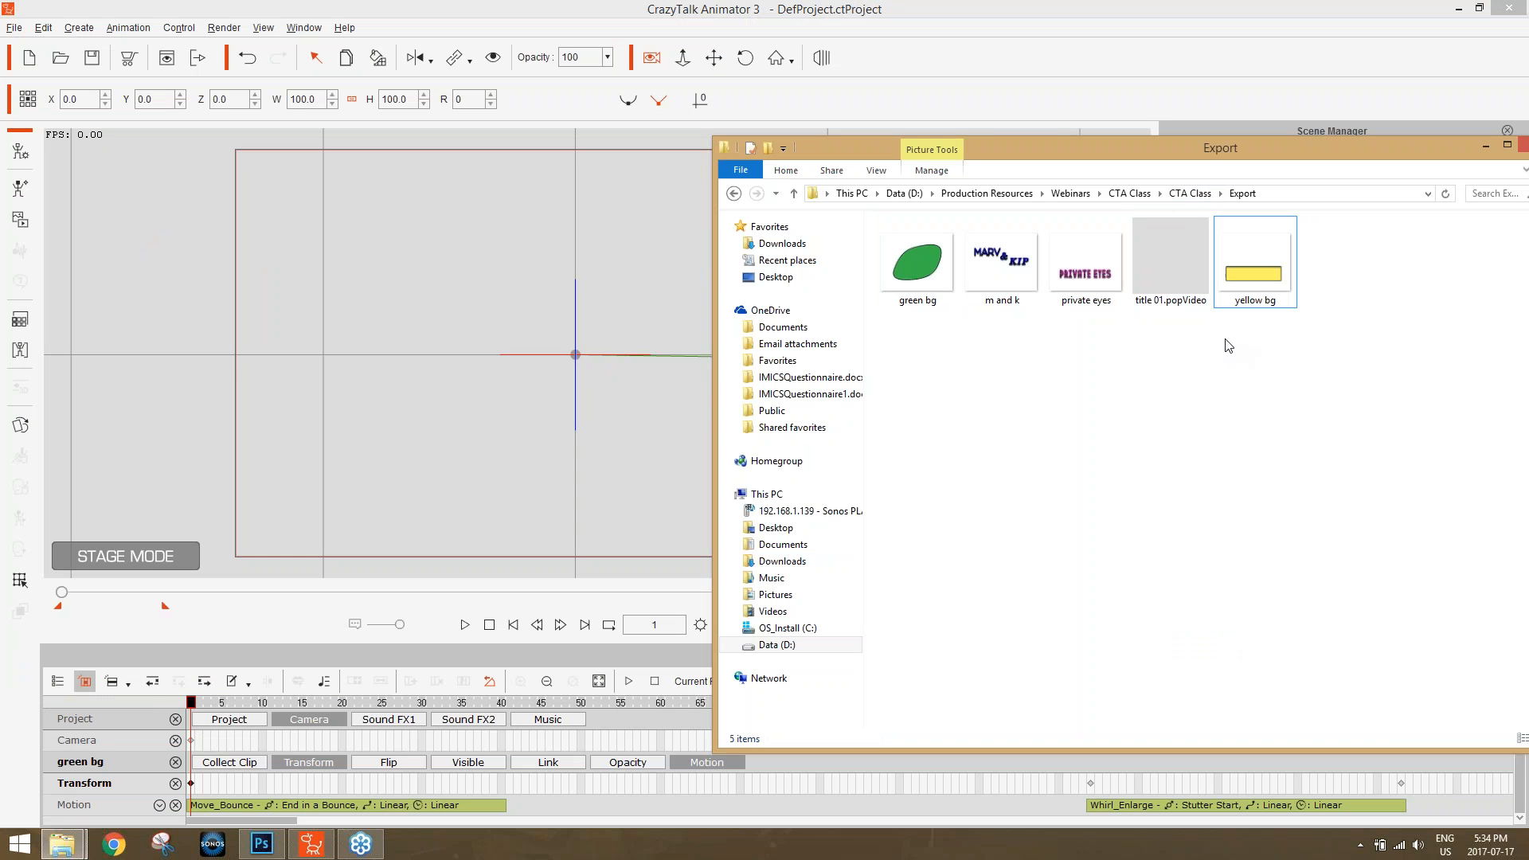
pyautogui.click(1183, 274)
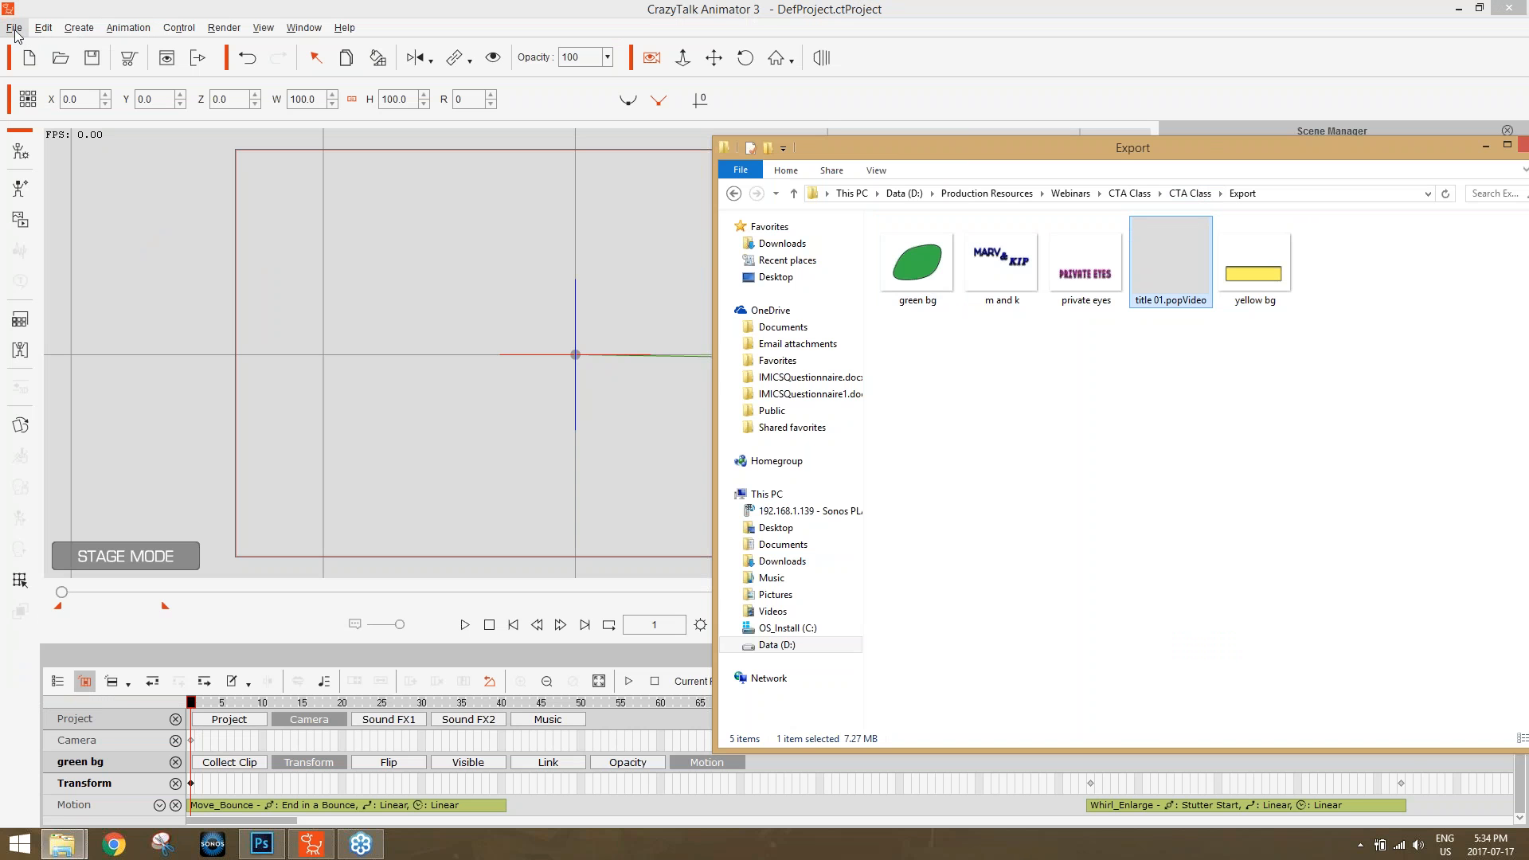
pyautogui.click(156, 12)
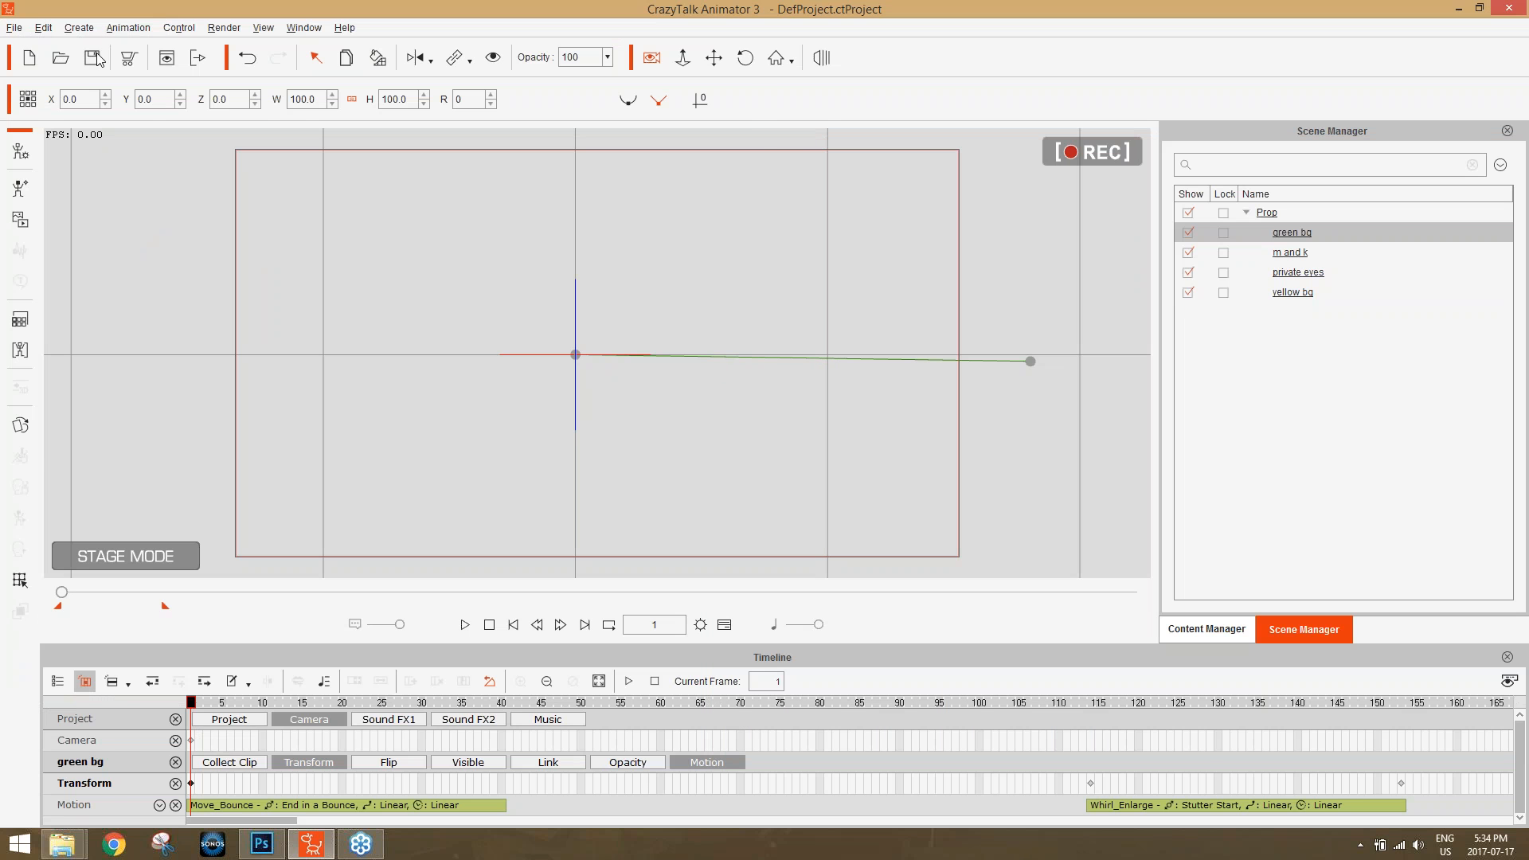
# Save the project as cta title in the Temp folder on Data (D:).
pyautogui.click(91, 58)
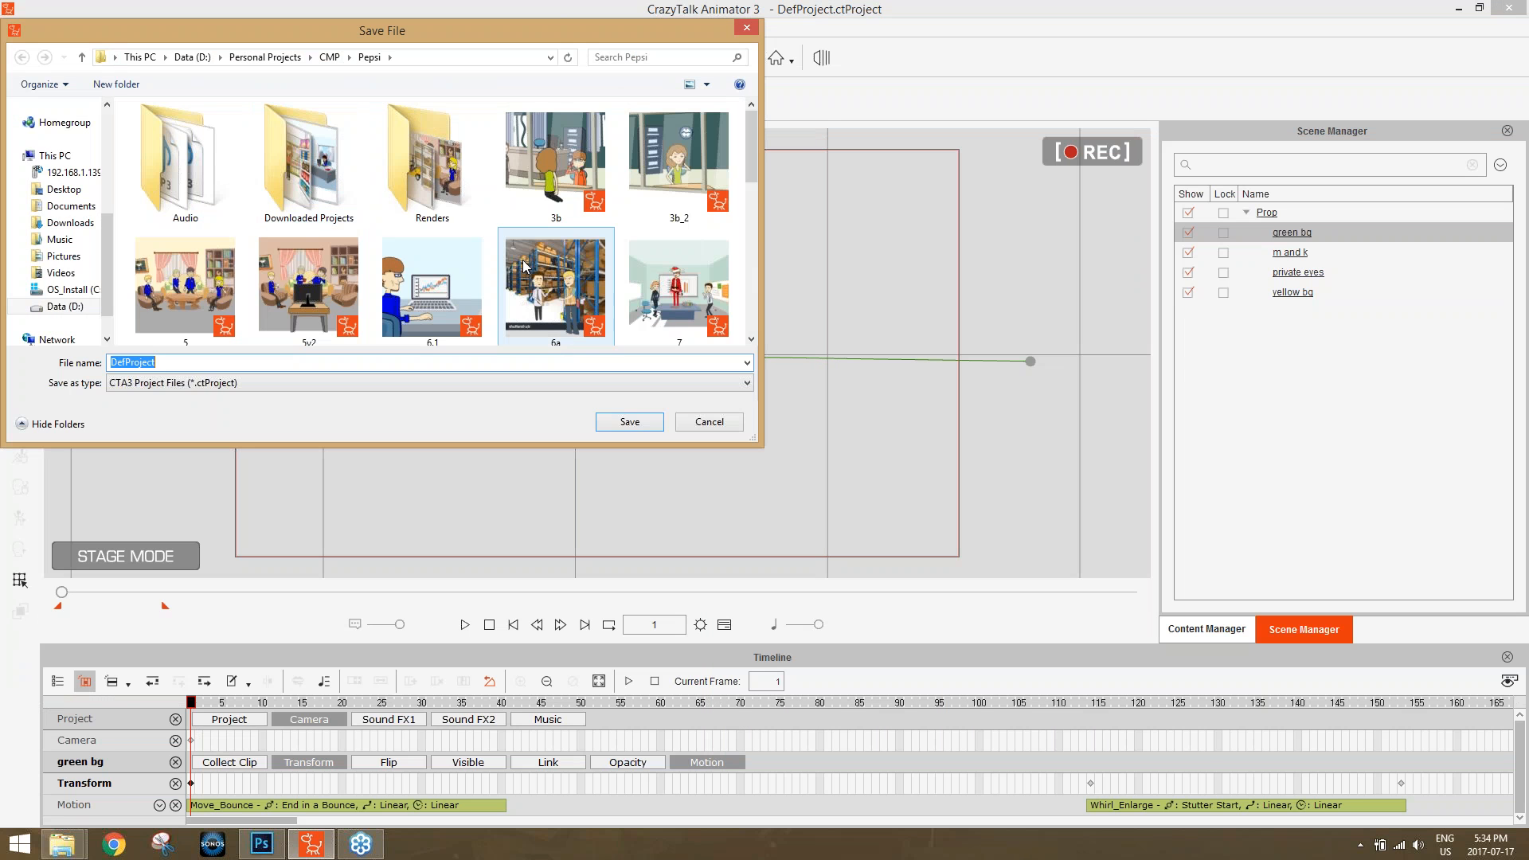
pyautogui.click(195, 57)
pyautogui.click(226, 289)
pyautogui.scroll(-4, 215, 299)
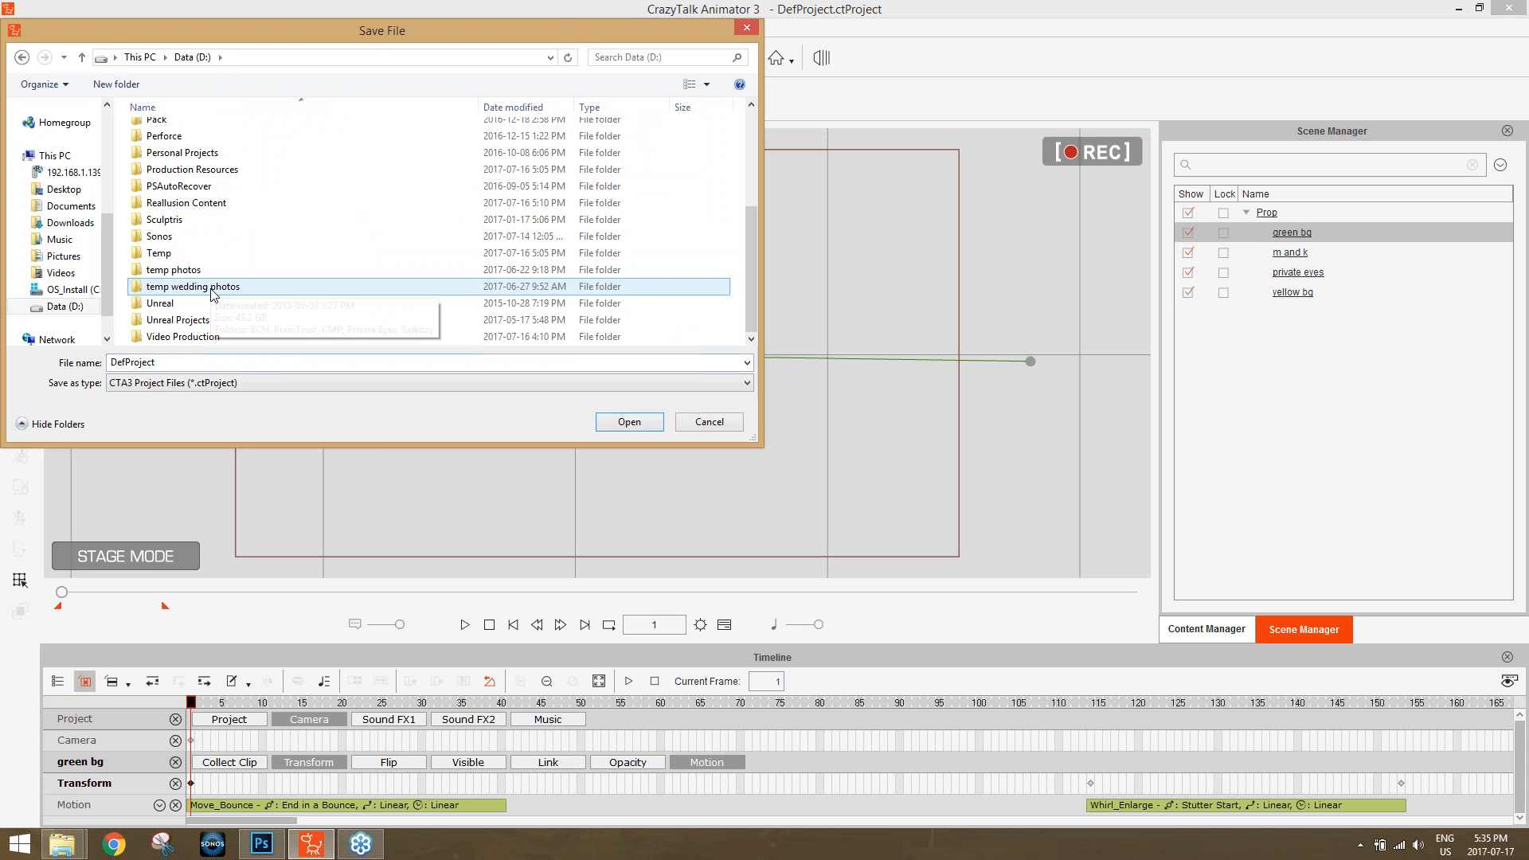
pyautogui.click(167, 257)
pyautogui.doubleClick(167, 258)
pyautogui.click(317, 364)
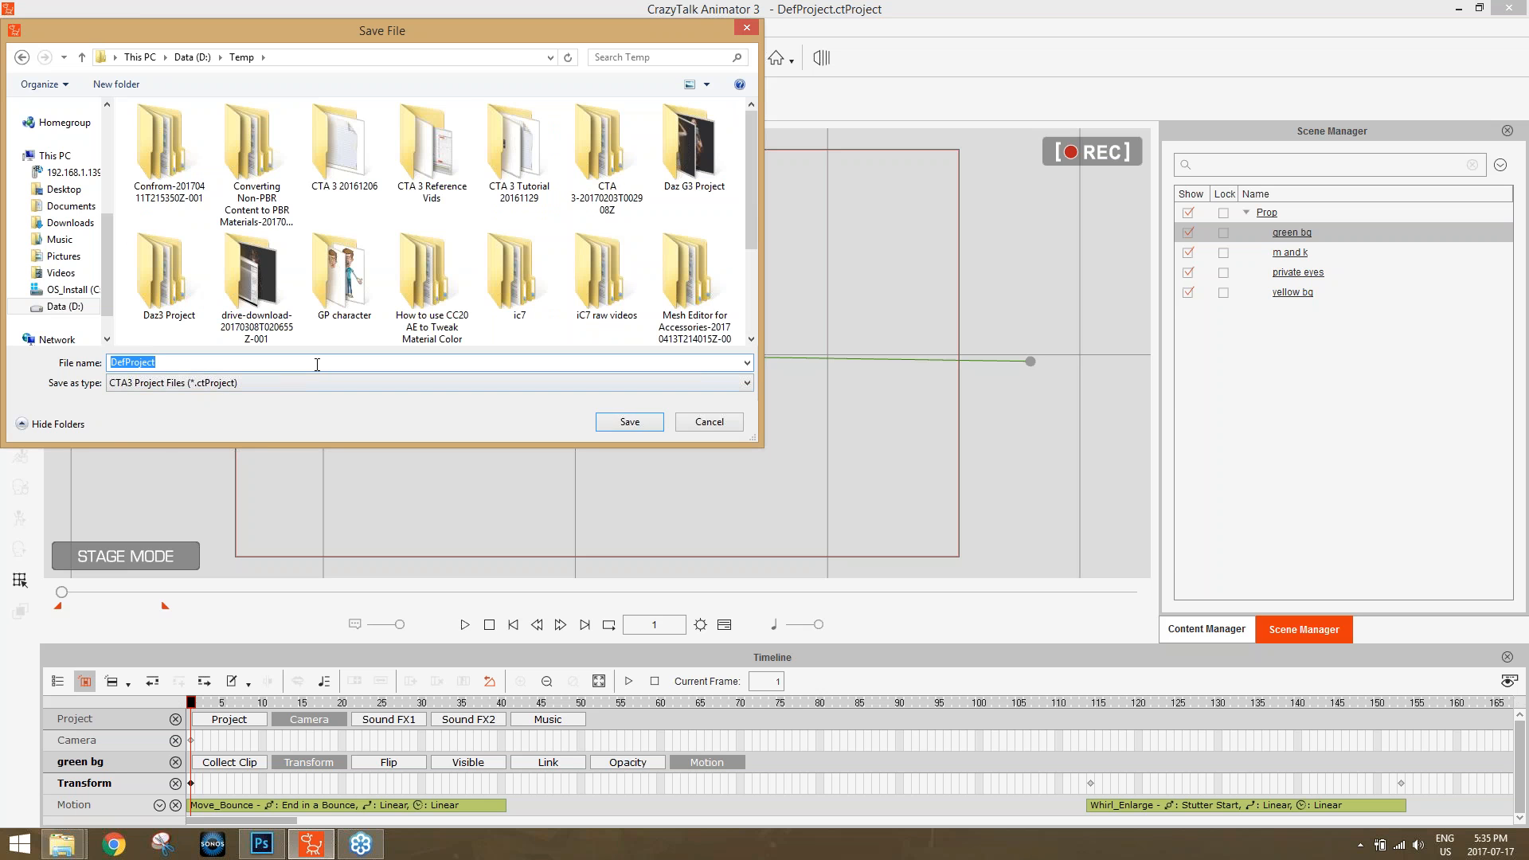
pyautogui.write('cta title')
pyautogui.click(629, 422)
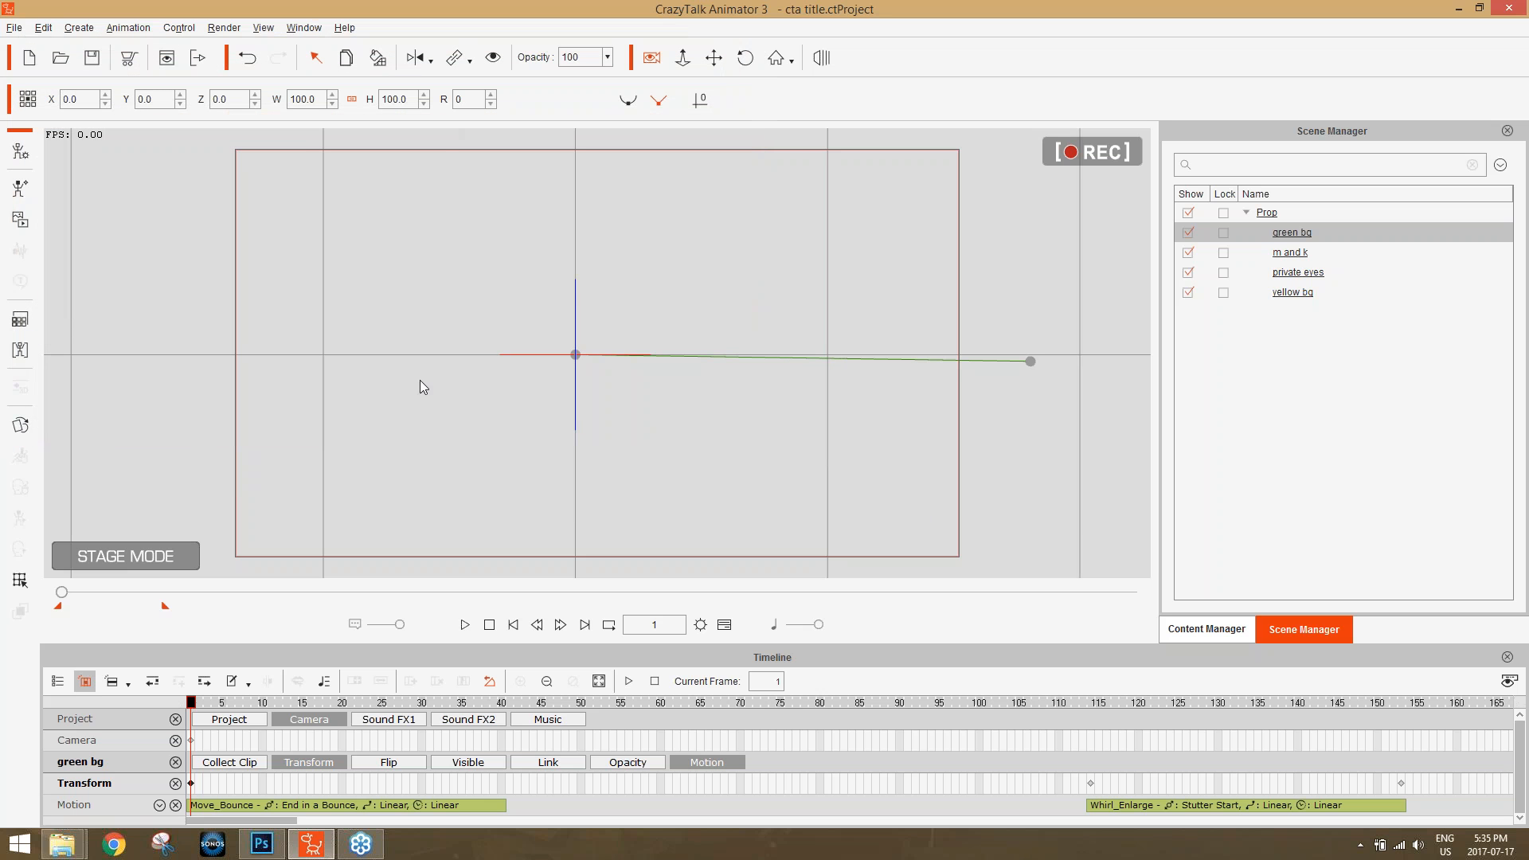
# Locate title 01.popVideo in the Export folder again and start a new empty project in CrazyTalk Animator.
pyautogui.hotkey('alt', 'Tab')
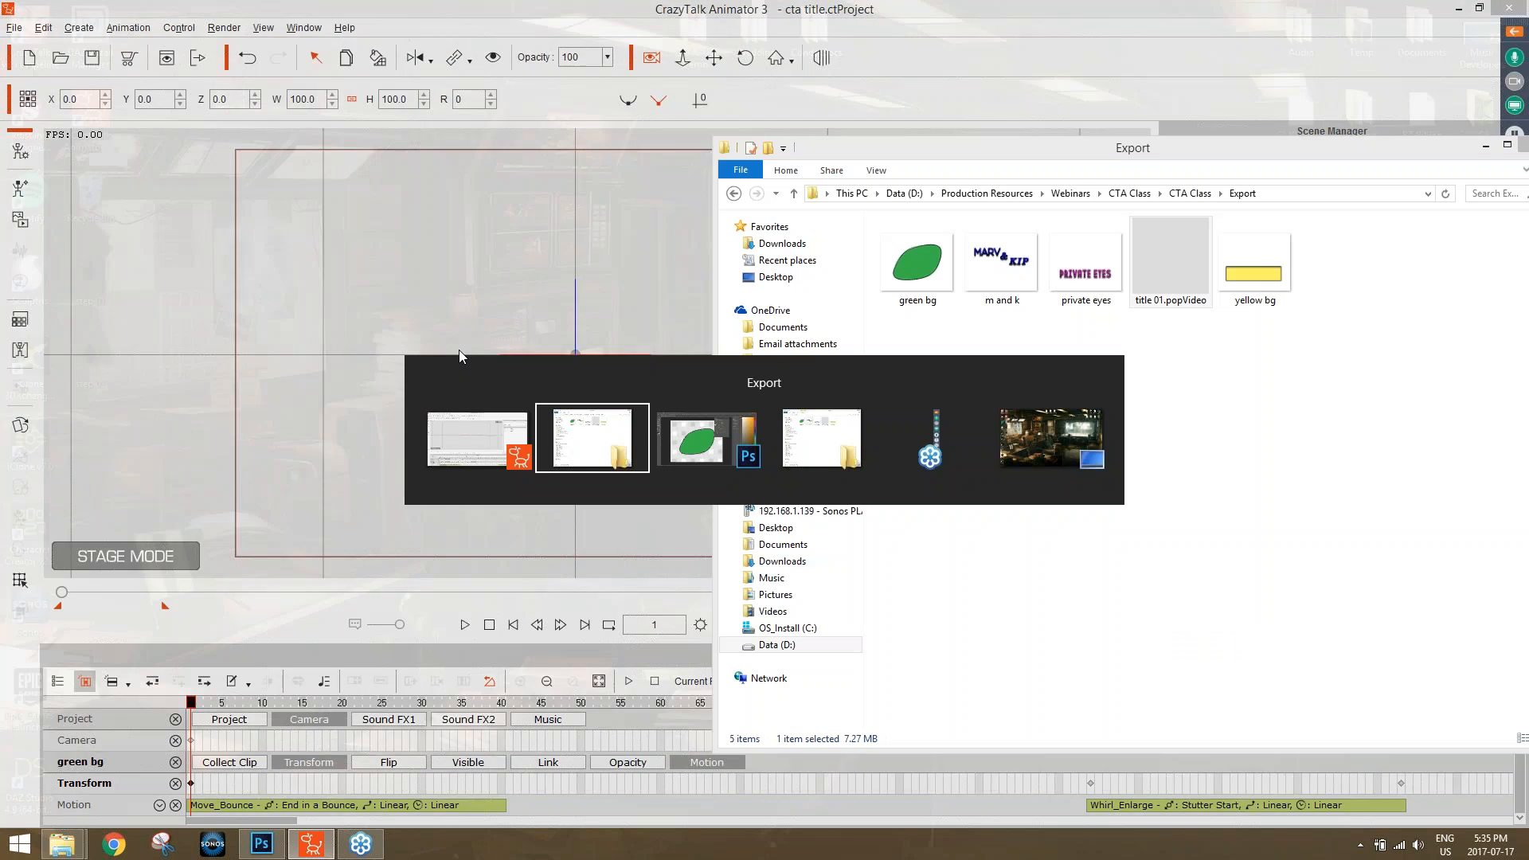
pyautogui.hotkey('alt', 'Tab')
pyautogui.hotkey('alt', 'Tab')
pyautogui.hotkey('alt', 'Tab')
pyautogui.hotkey('alt', 'Tab')
pyautogui.hotkey('alt', 'Tab')
pyautogui.hotkey('alt', 'Tab')
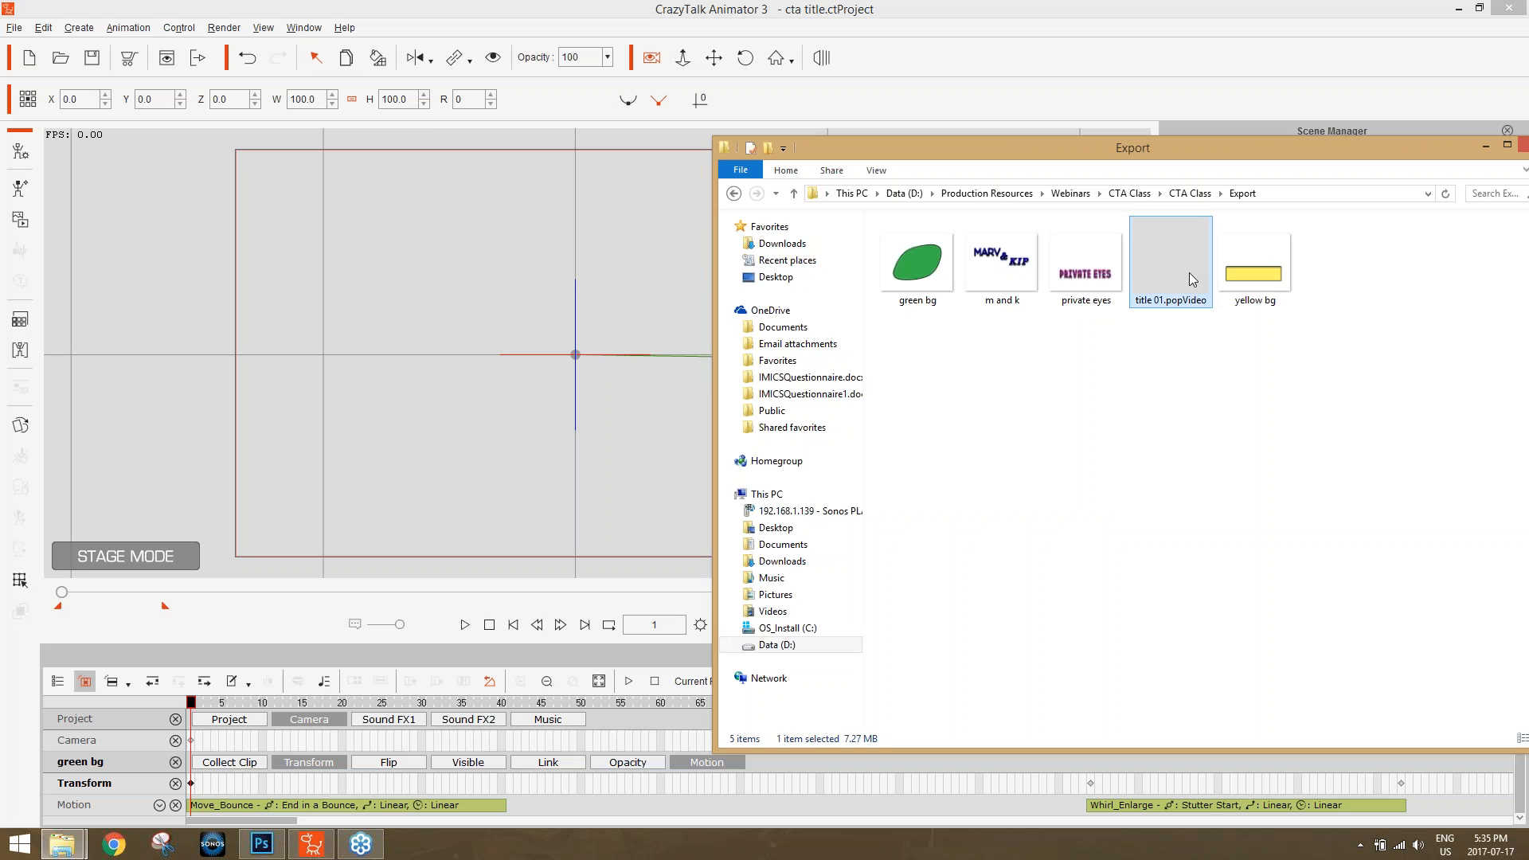
pyautogui.click(28, 57)
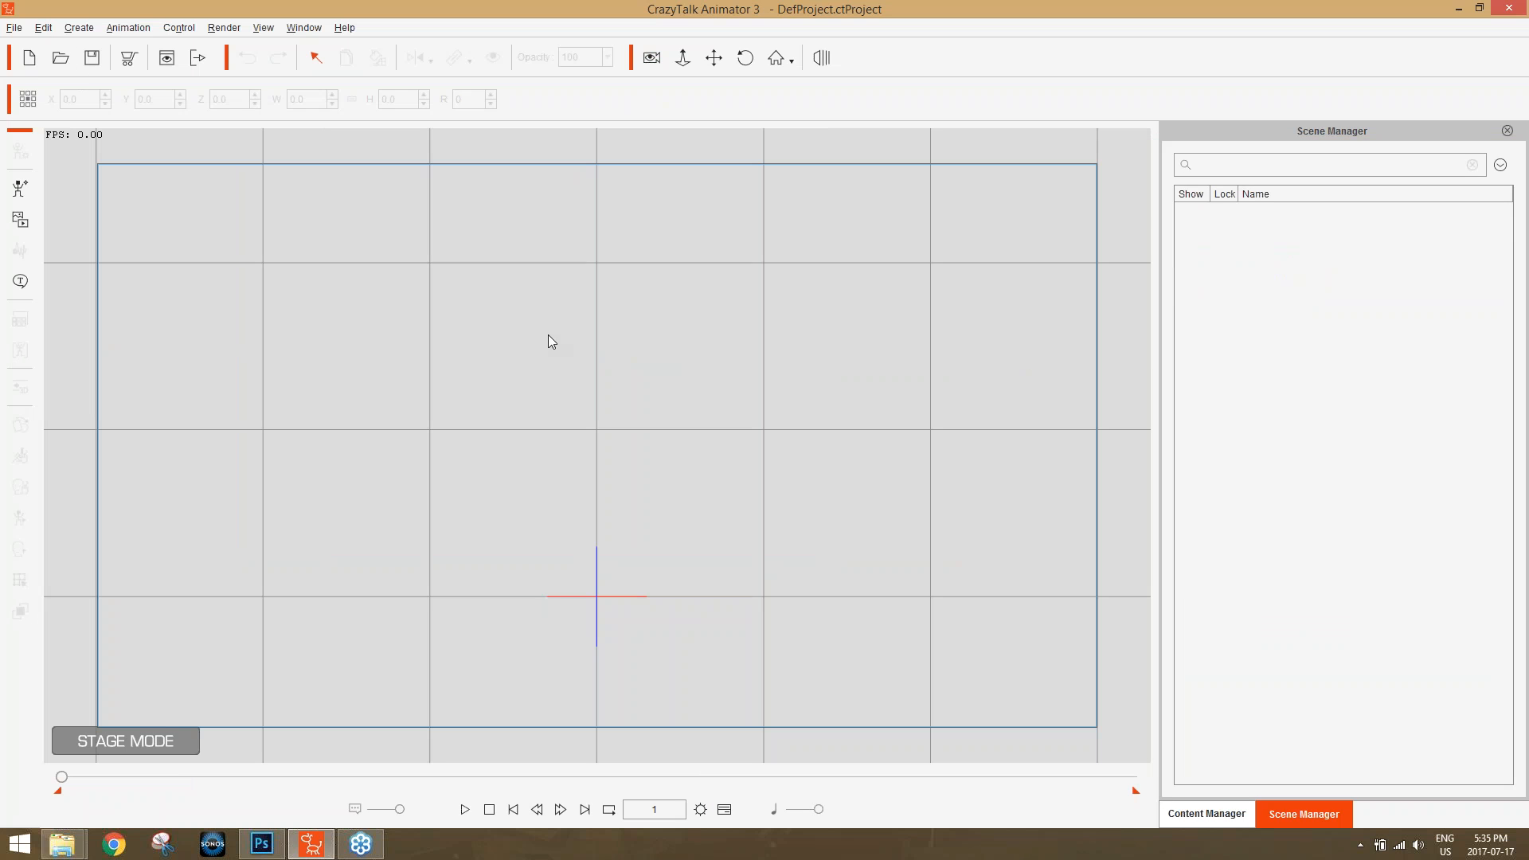
# Import title 01.popVideo from the Export folder onto the empty stage as a prop and preview its playback.
pyautogui.hotkey('alt', 'Tab')
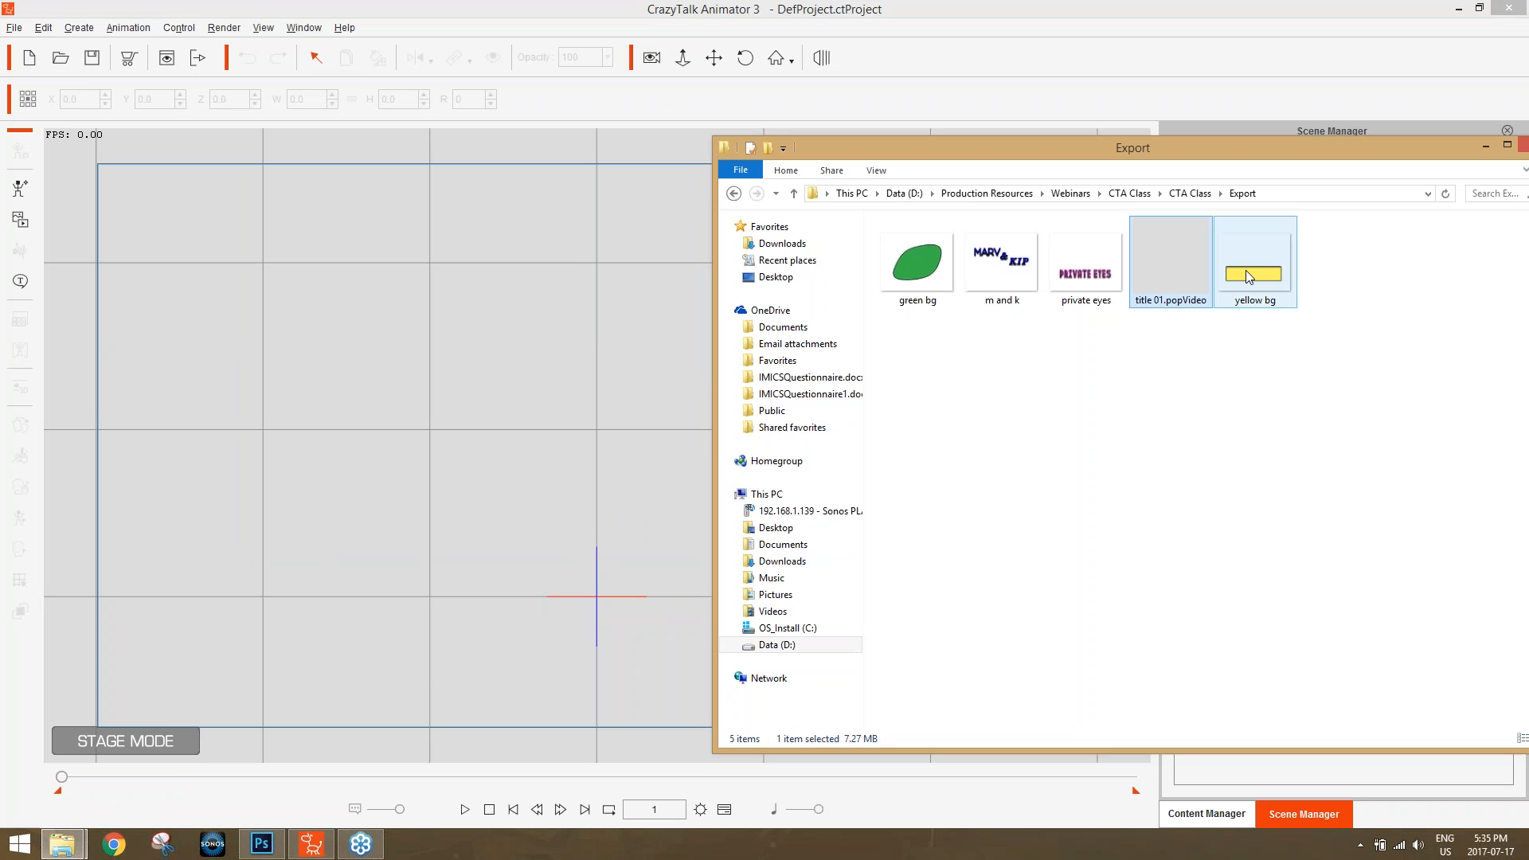
pyautogui.moveTo(1193, 267); pyautogui.dragTo(576, 570)
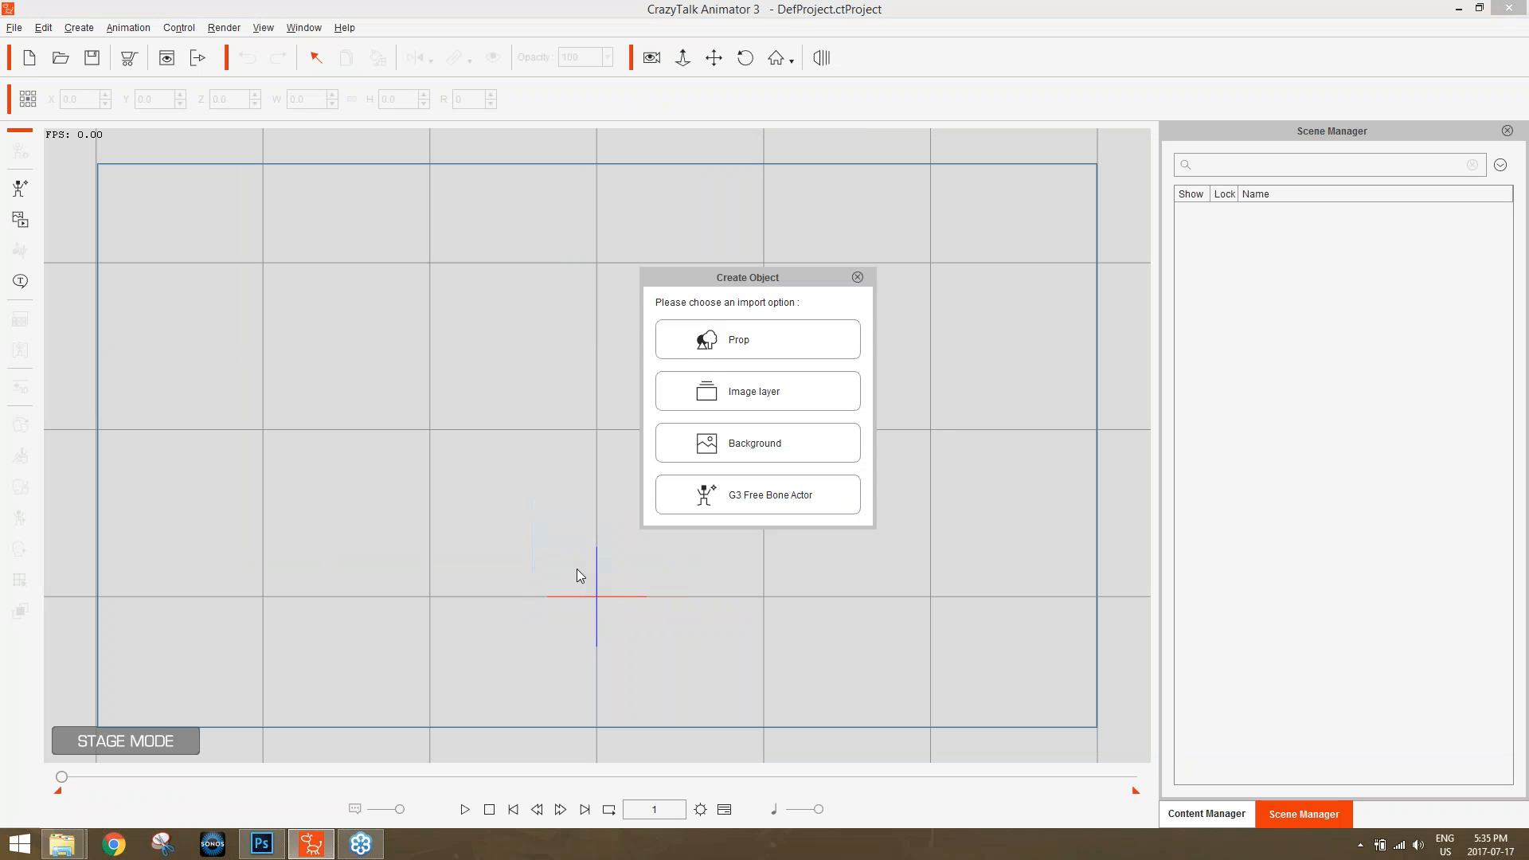
pyautogui.click(753, 337)
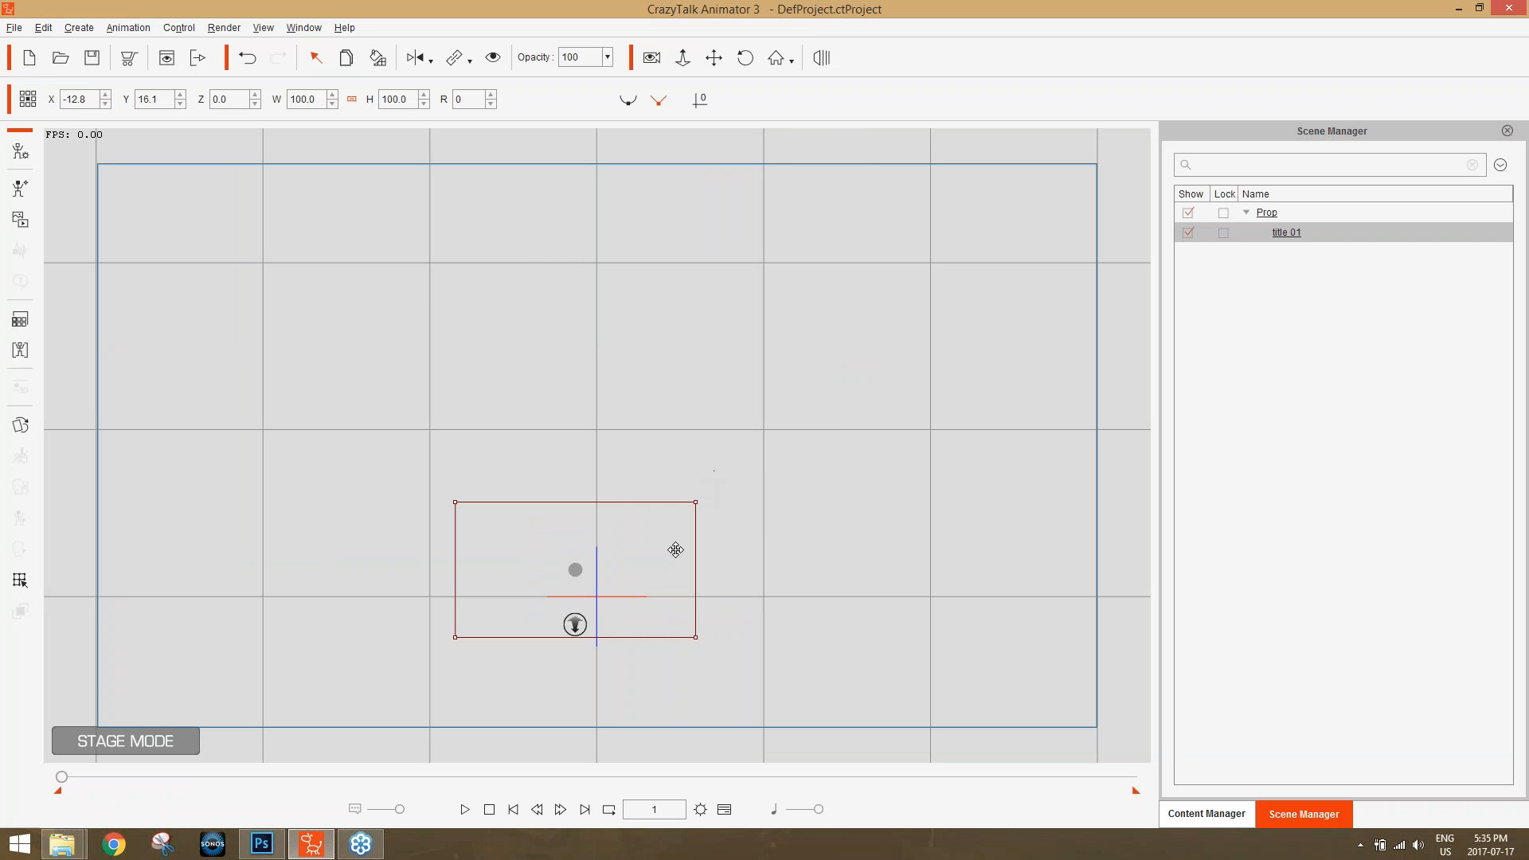
pyautogui.scroll(5, 809, 634)
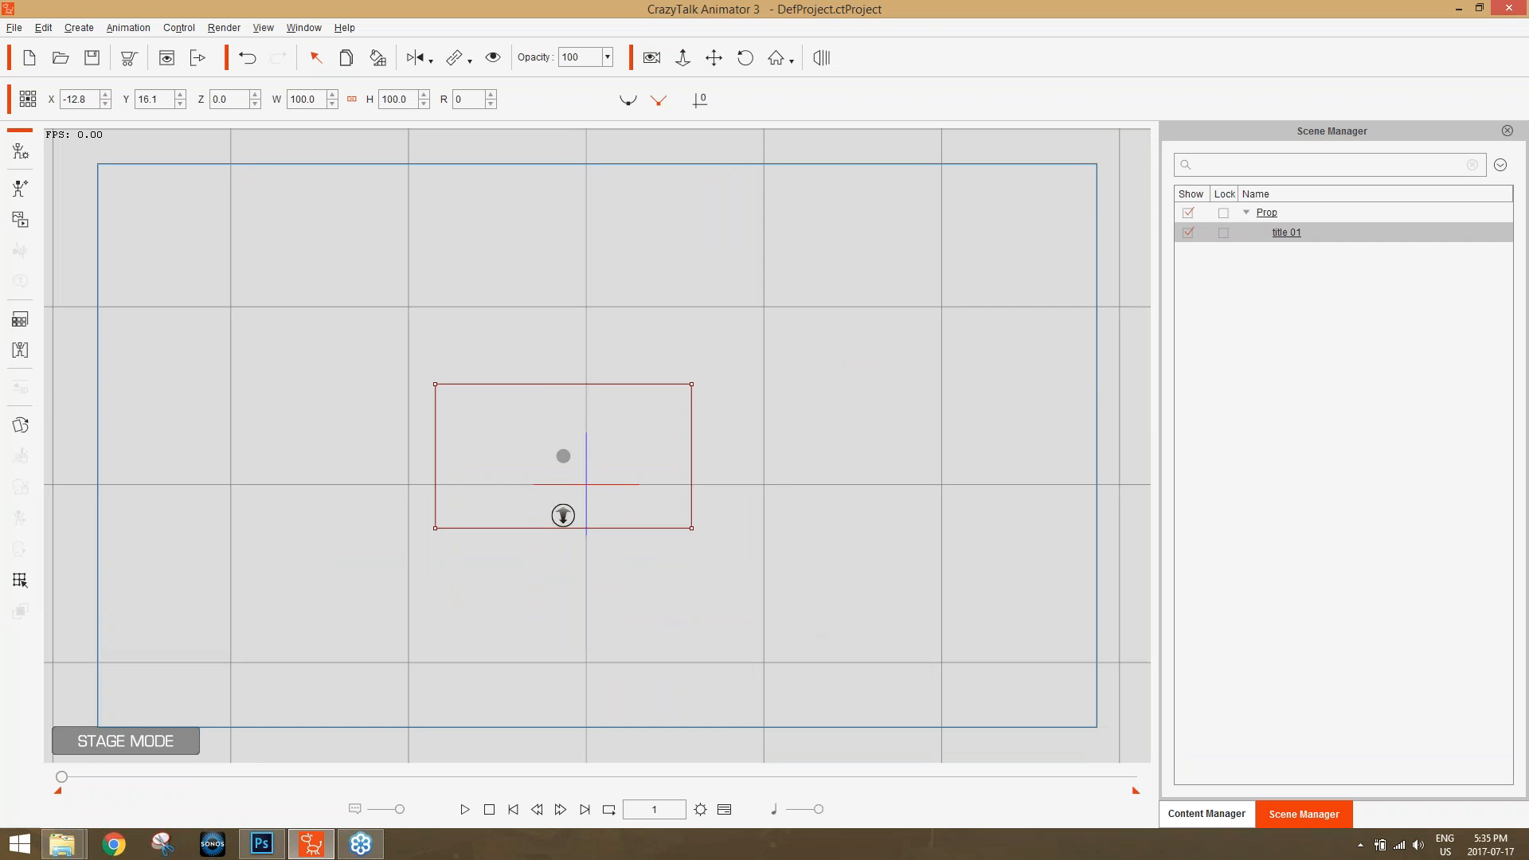
pyautogui.click(467, 808)
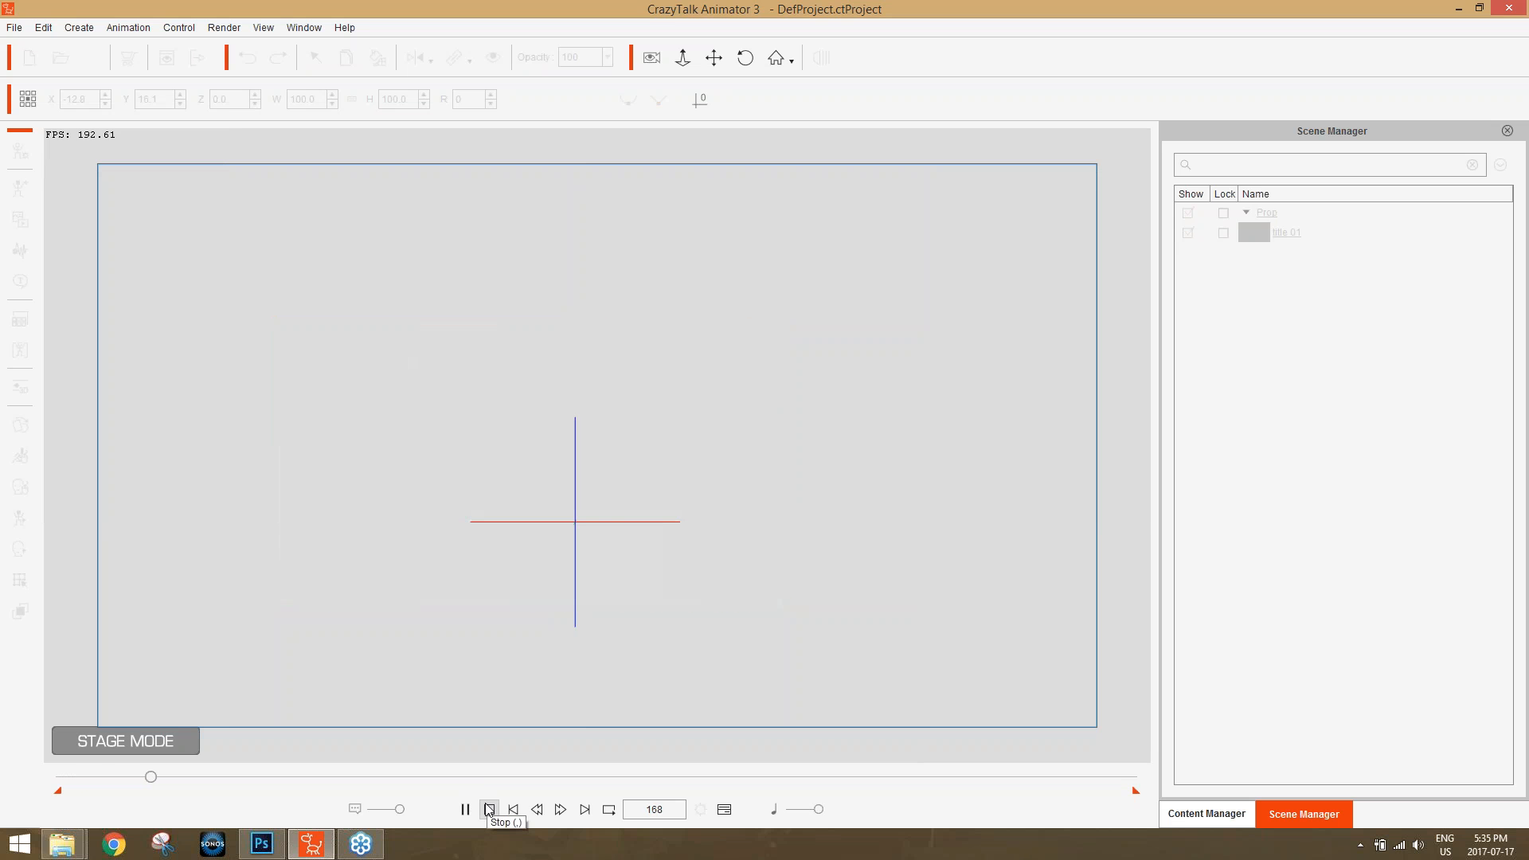
pyautogui.click(489, 809)
# Enlarge the title 01 prop to about 213.8 percent, move it to about X 9.7, Y 21.8, and preview the animation.
pyautogui.moveTo(852, 279); pyautogui.dragTo(1062, 161)
pyautogui.moveTo(630, 461); pyautogui.dragTo(709, 442)
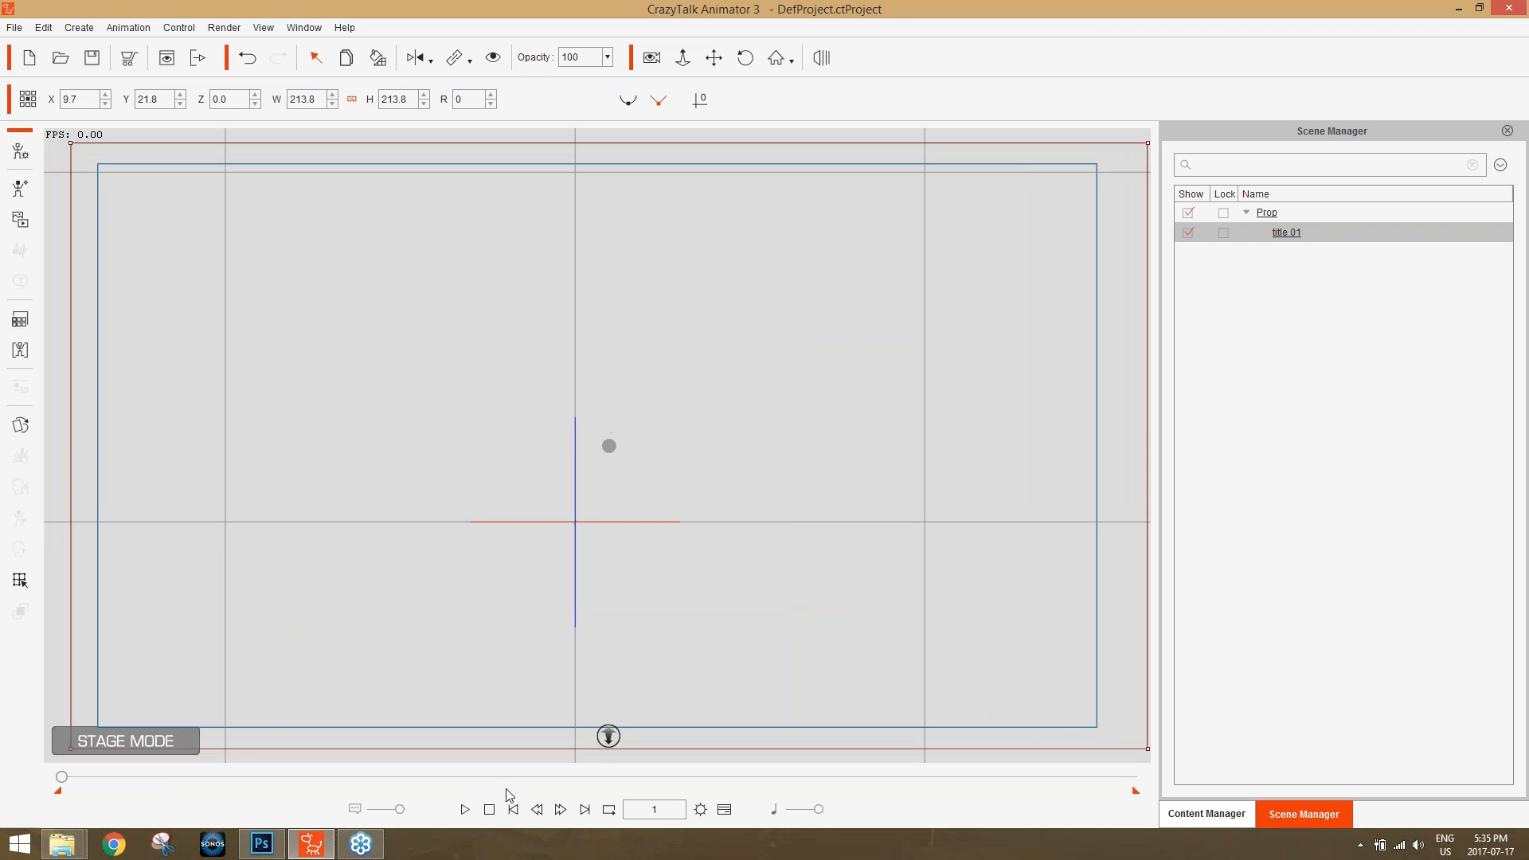
pyautogui.click(467, 809)
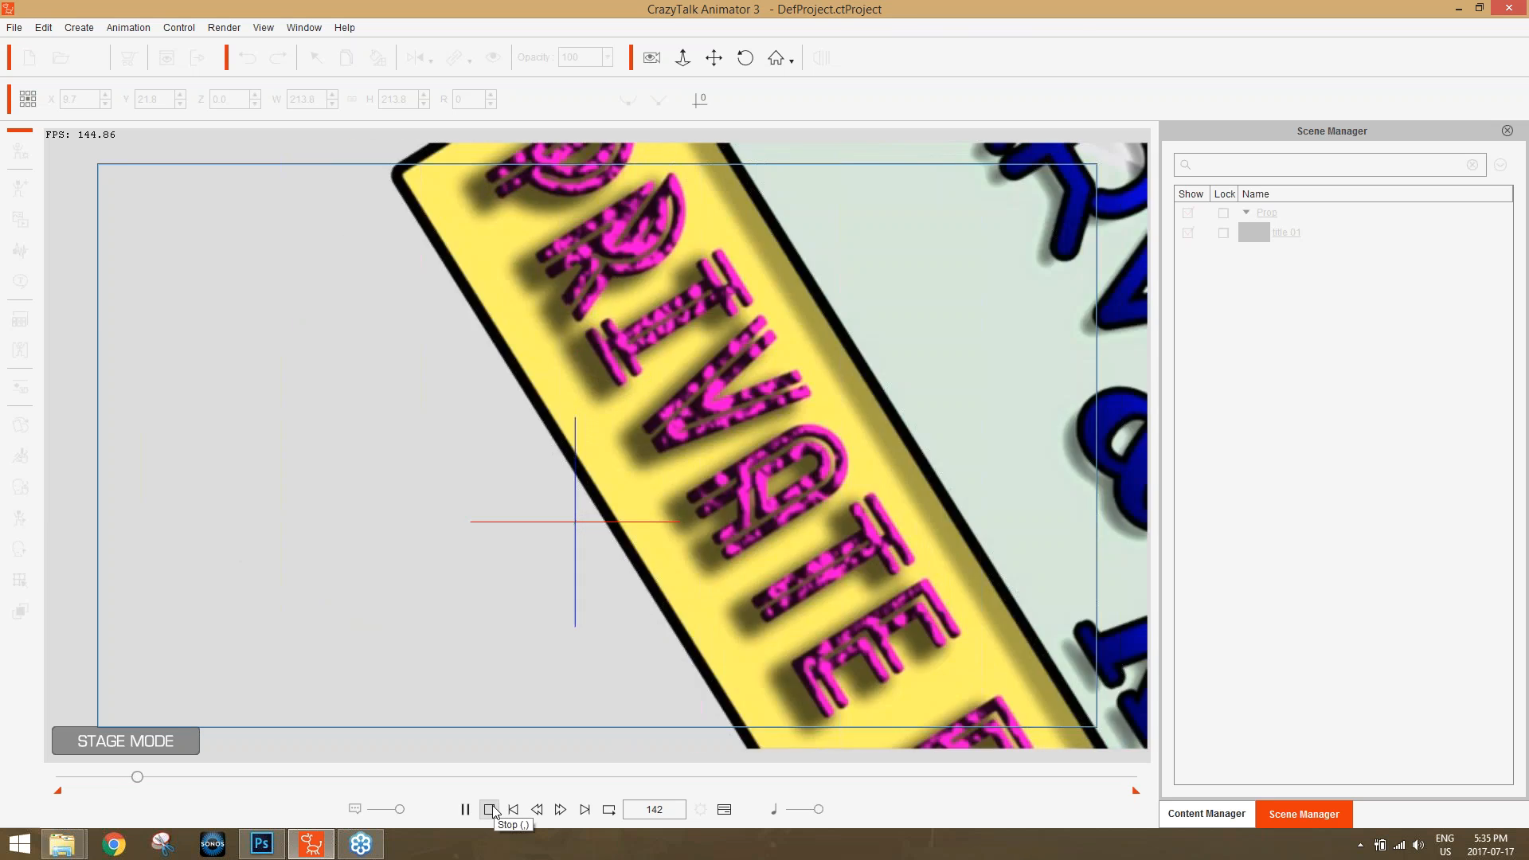
pyautogui.click(489, 809)
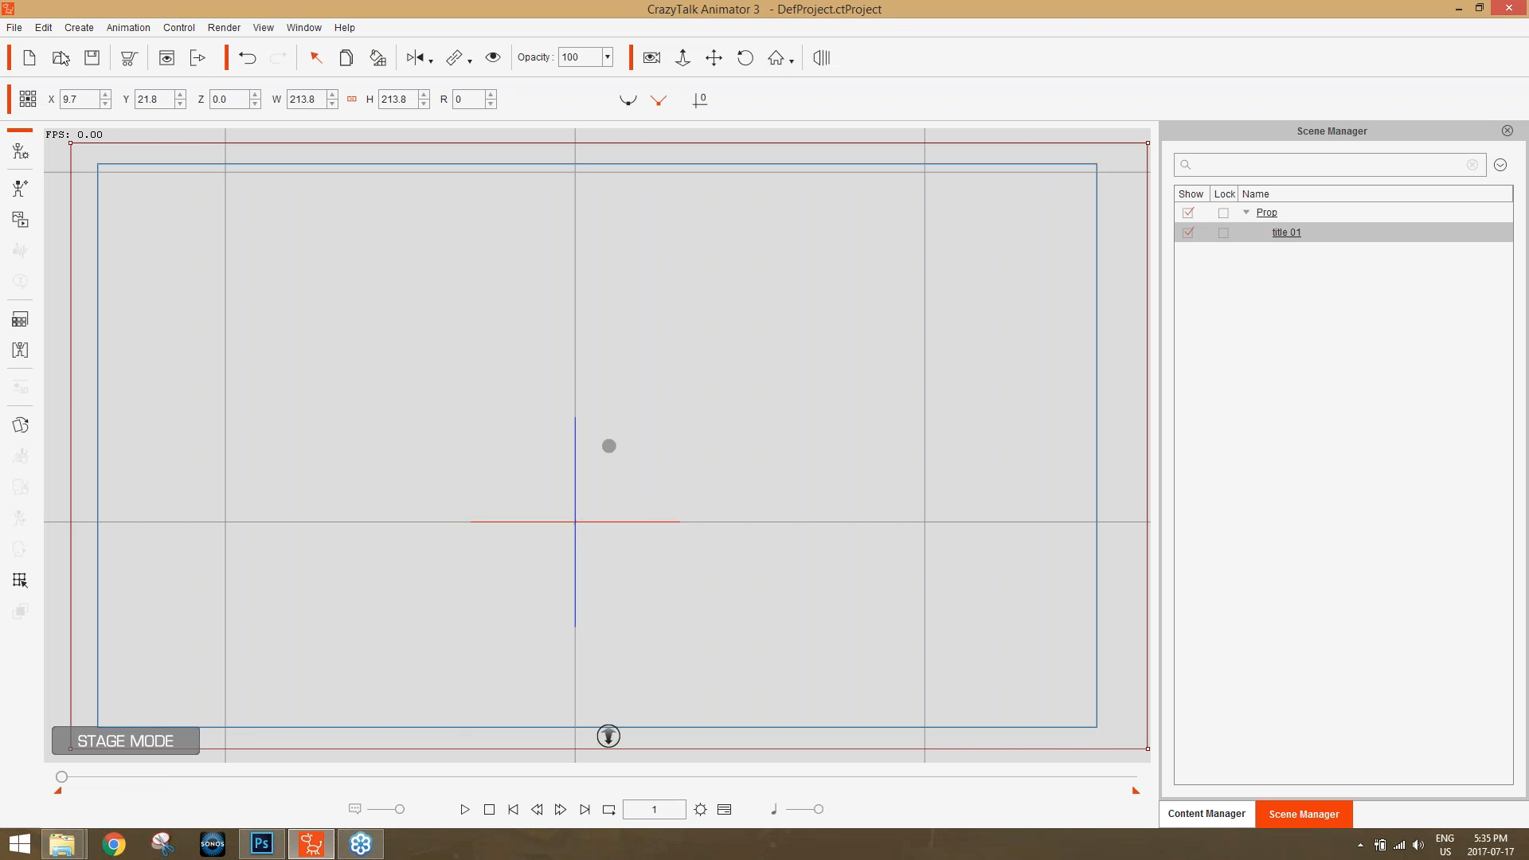
# Discard the current project unsaved, open the Intro project from Data (D:) > Production Resources > Webinars > CTA Class > CTA Class, and dismiss the missing-file notice.
pyautogui.click(14, 28)
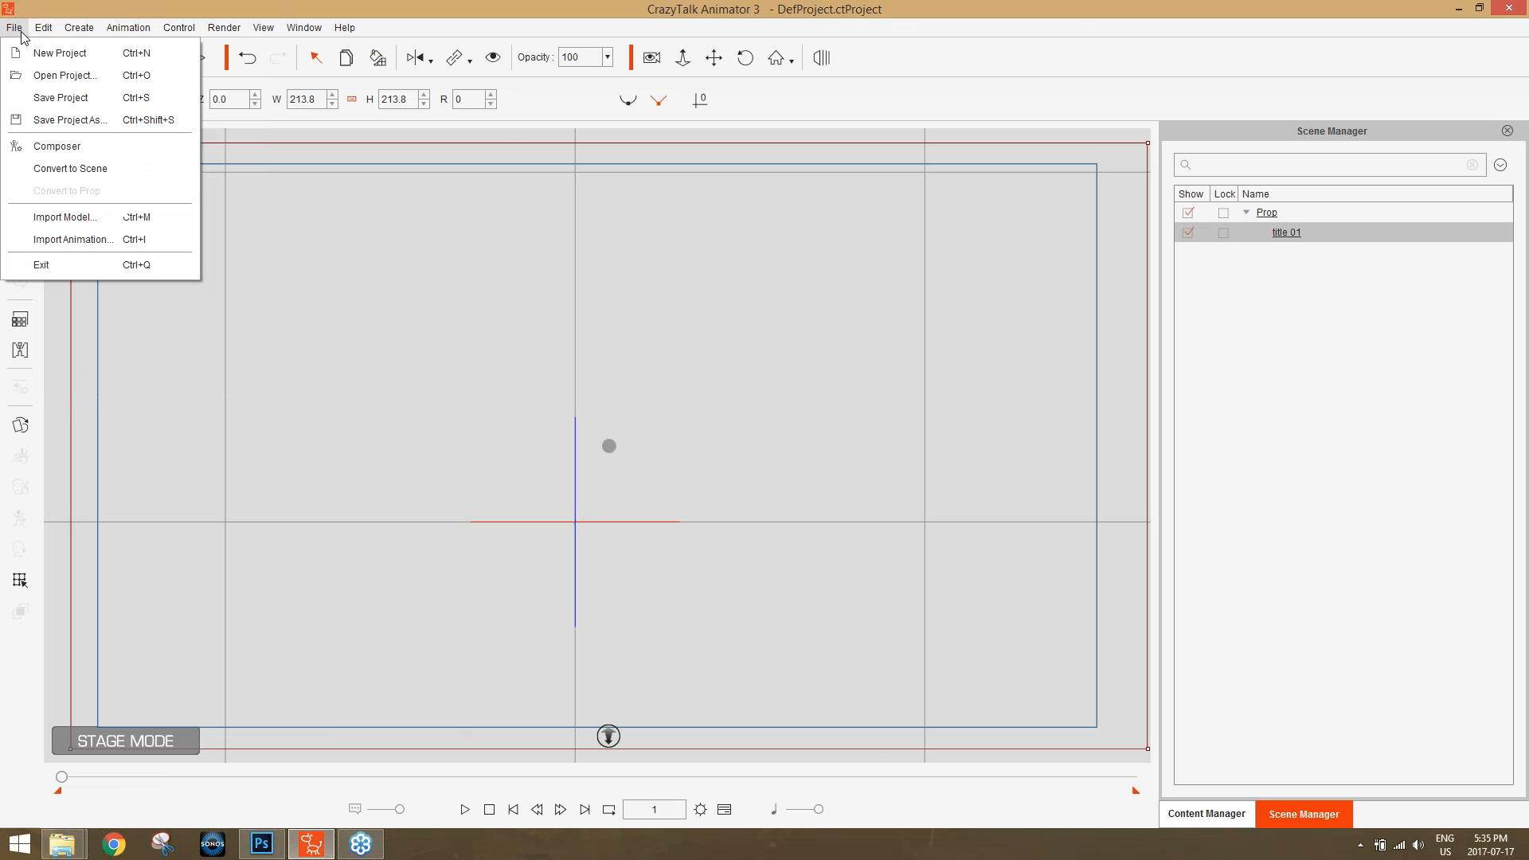
pyautogui.click(63, 75)
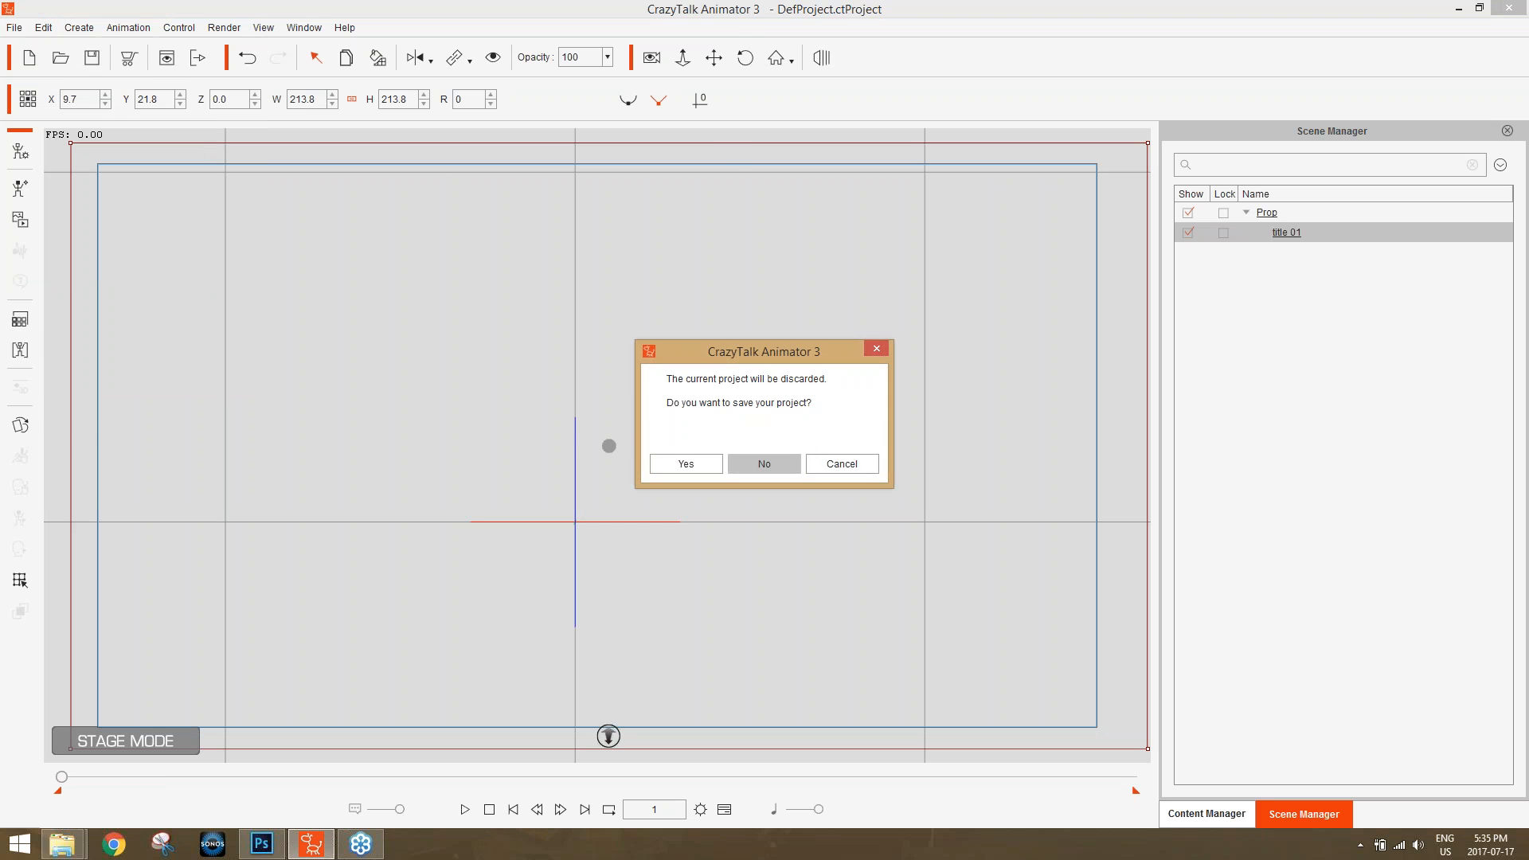
pyautogui.click(764, 463)
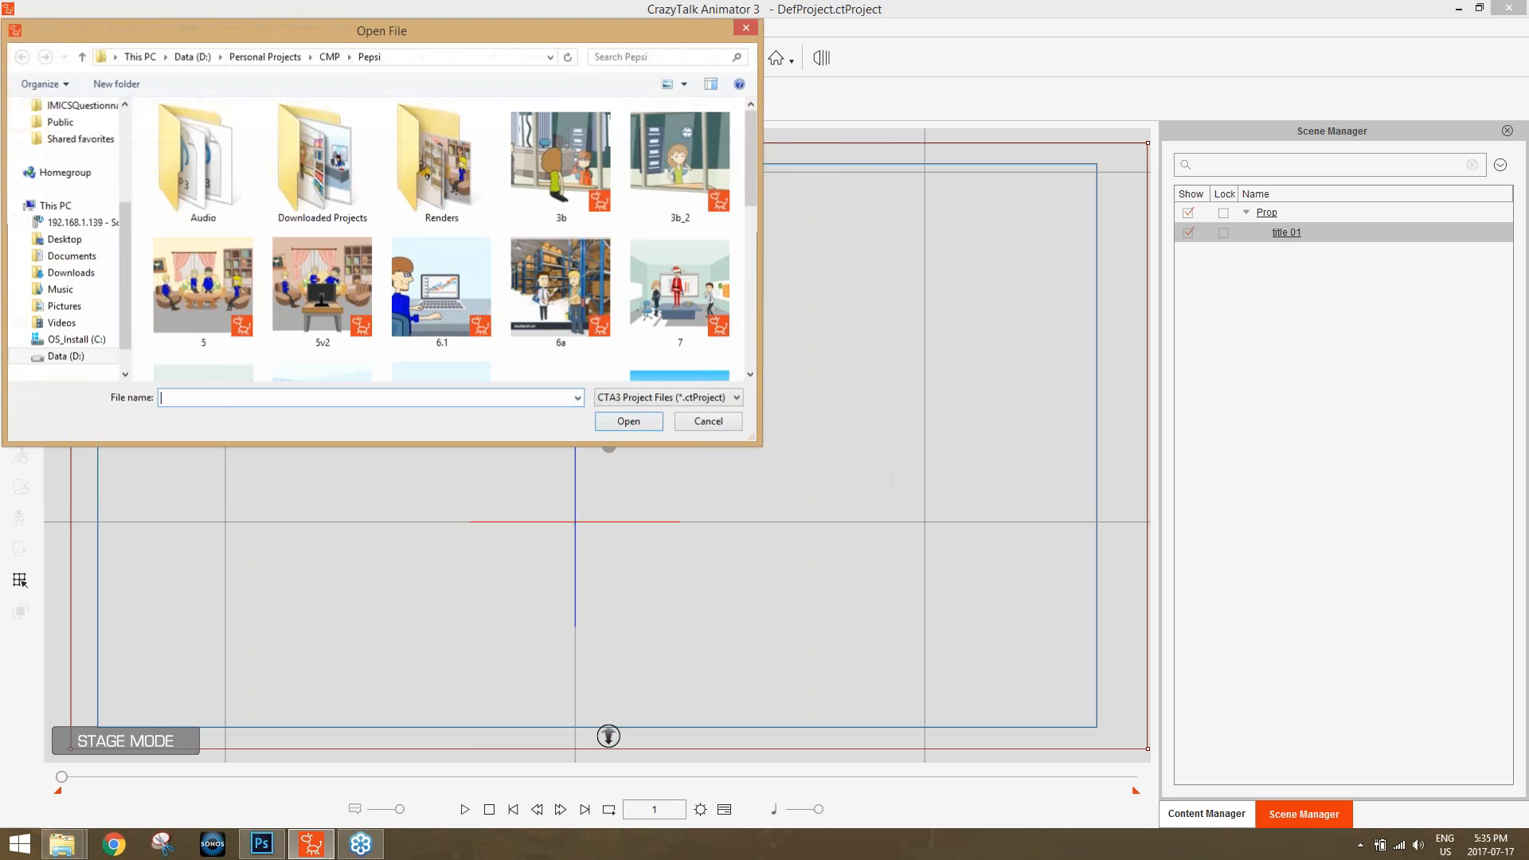
pyautogui.click(191, 56)
pyautogui.click(188, 314)
pyautogui.scroll(-3, 211, 331)
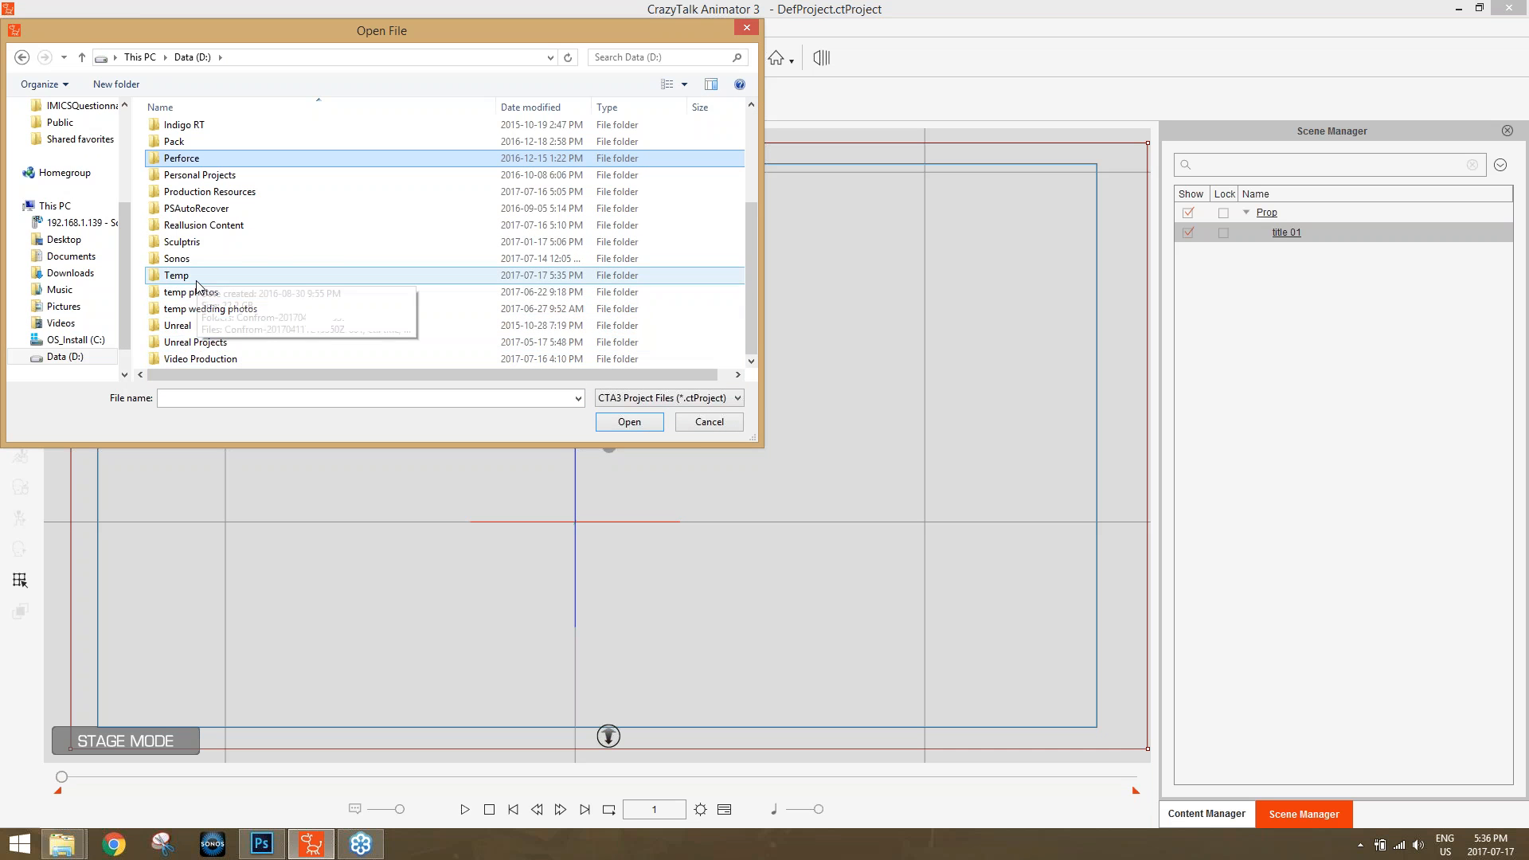
pyautogui.doubleClick(199, 192)
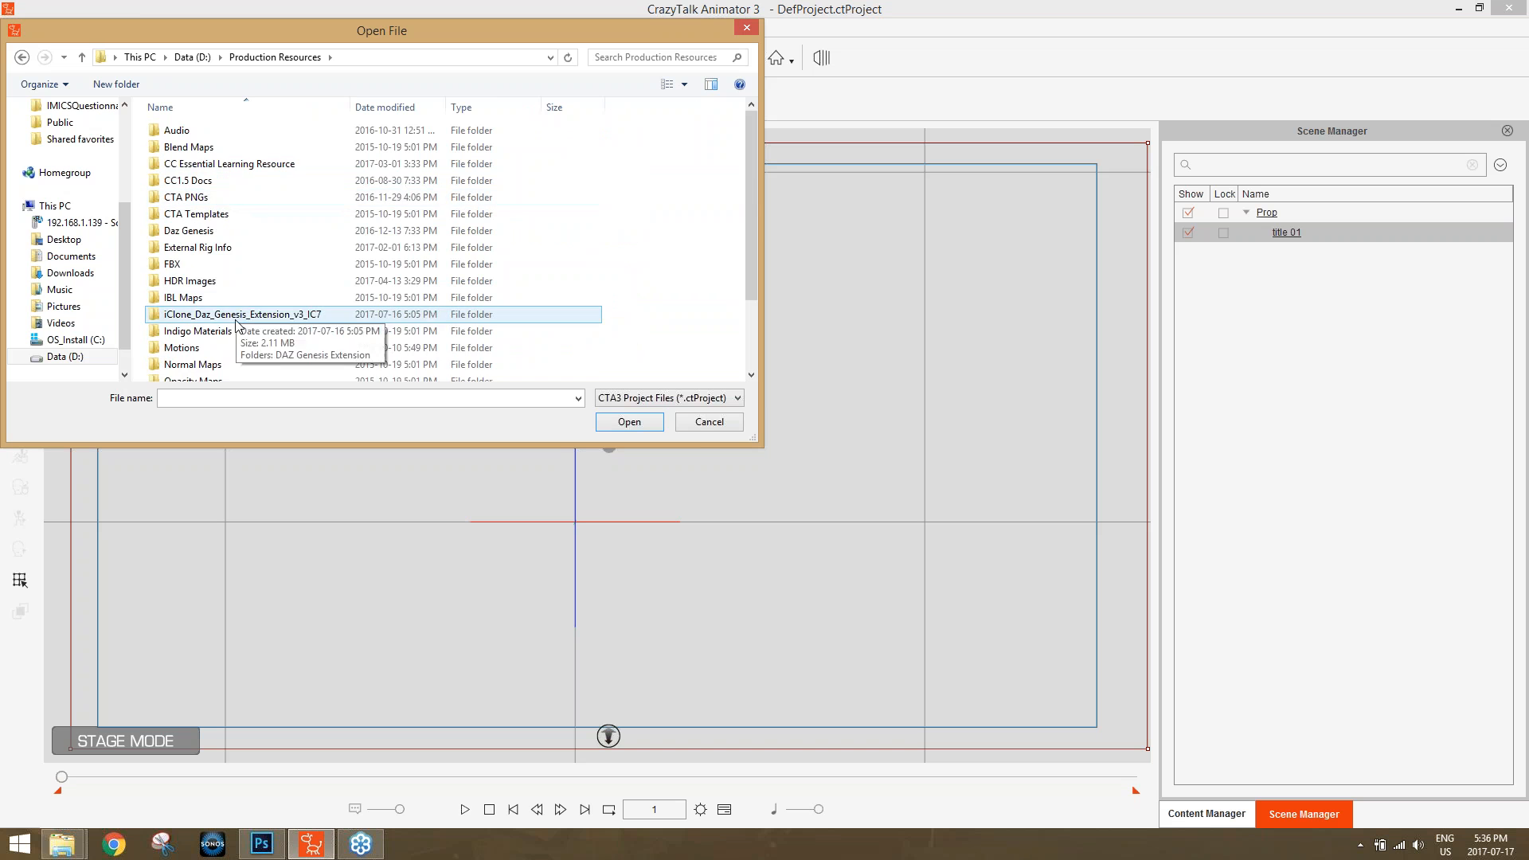
pyautogui.scroll(-2, 236, 323)
pyautogui.doubleClick(212, 378)
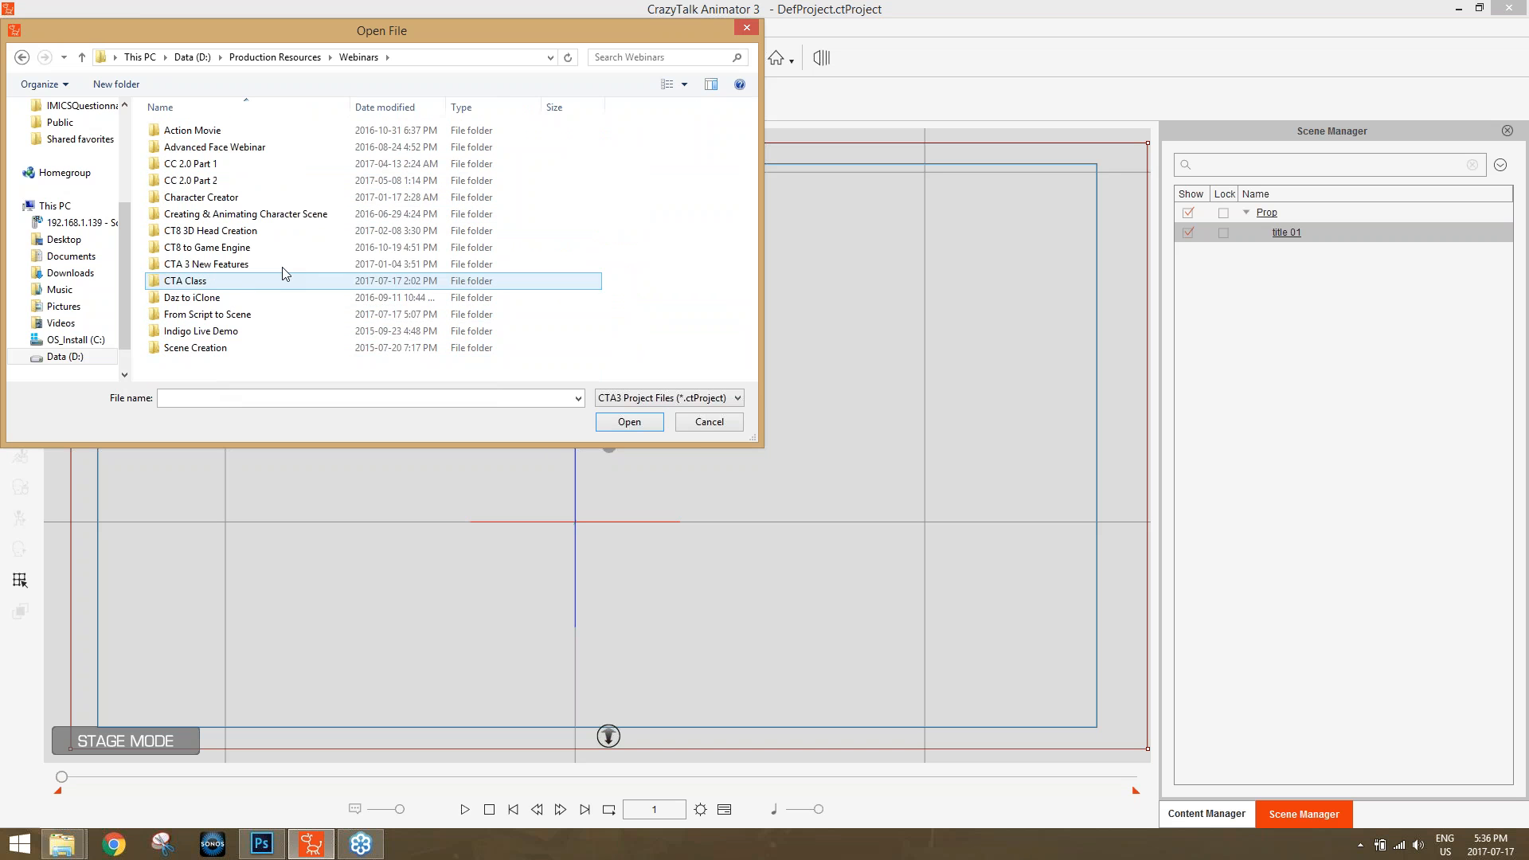
pyautogui.doubleClick(214, 282)
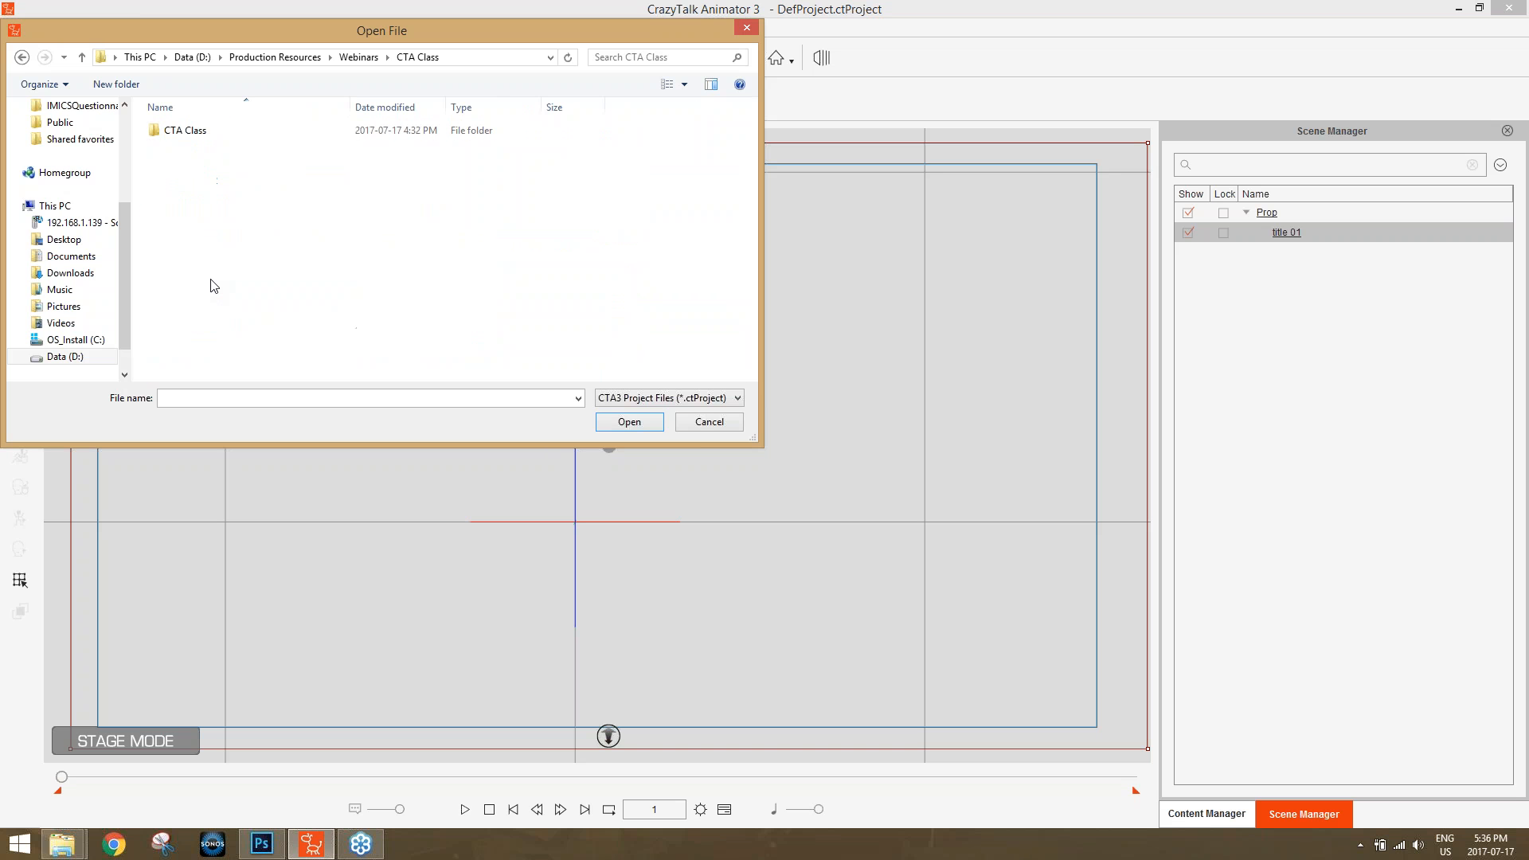
pyautogui.doubleClick(208, 132)
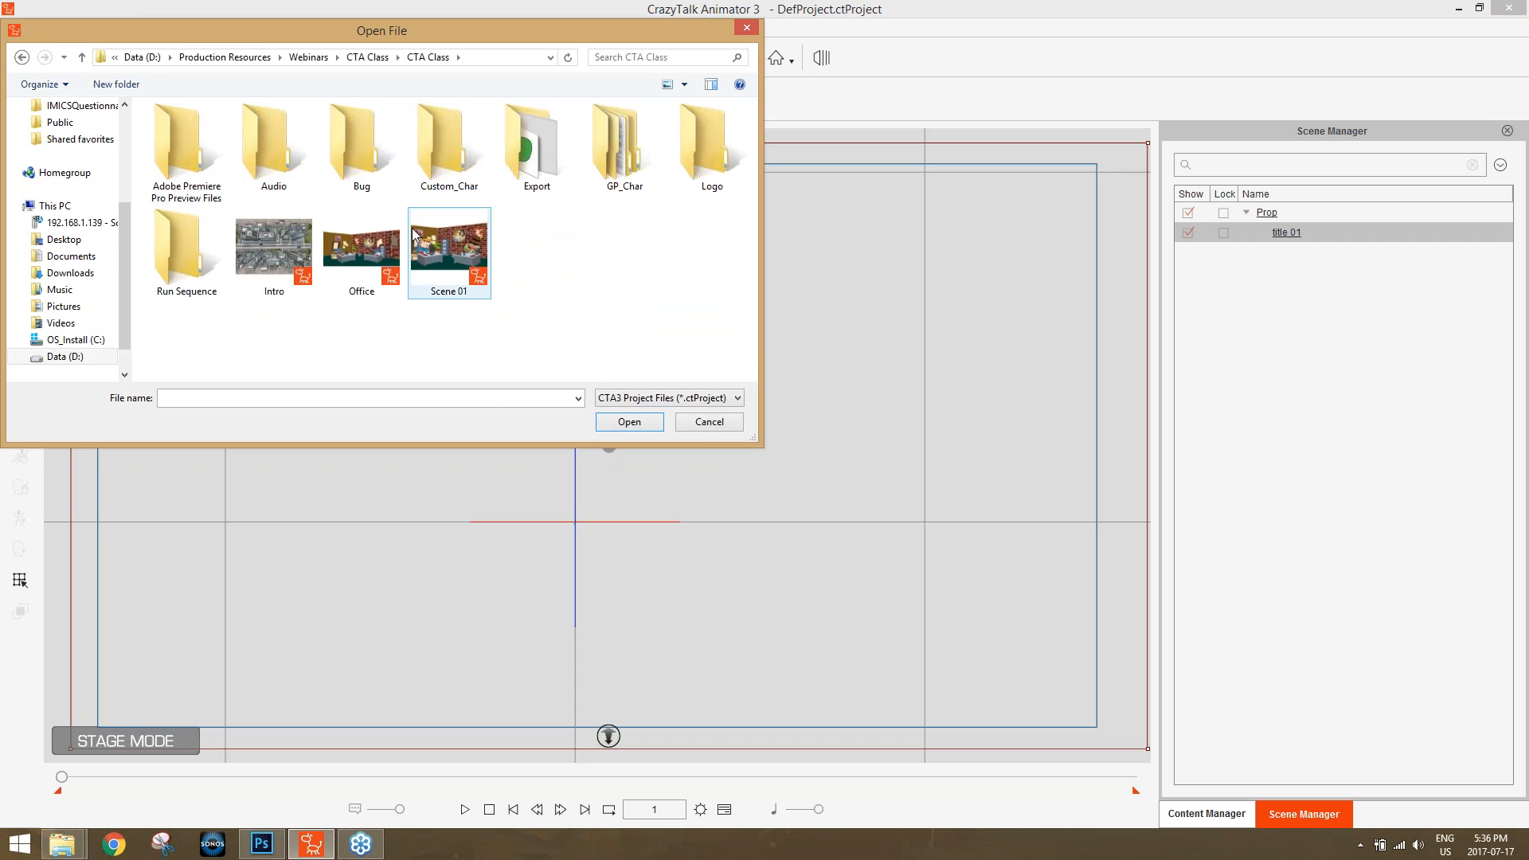
pyautogui.doubleClick(280, 245)
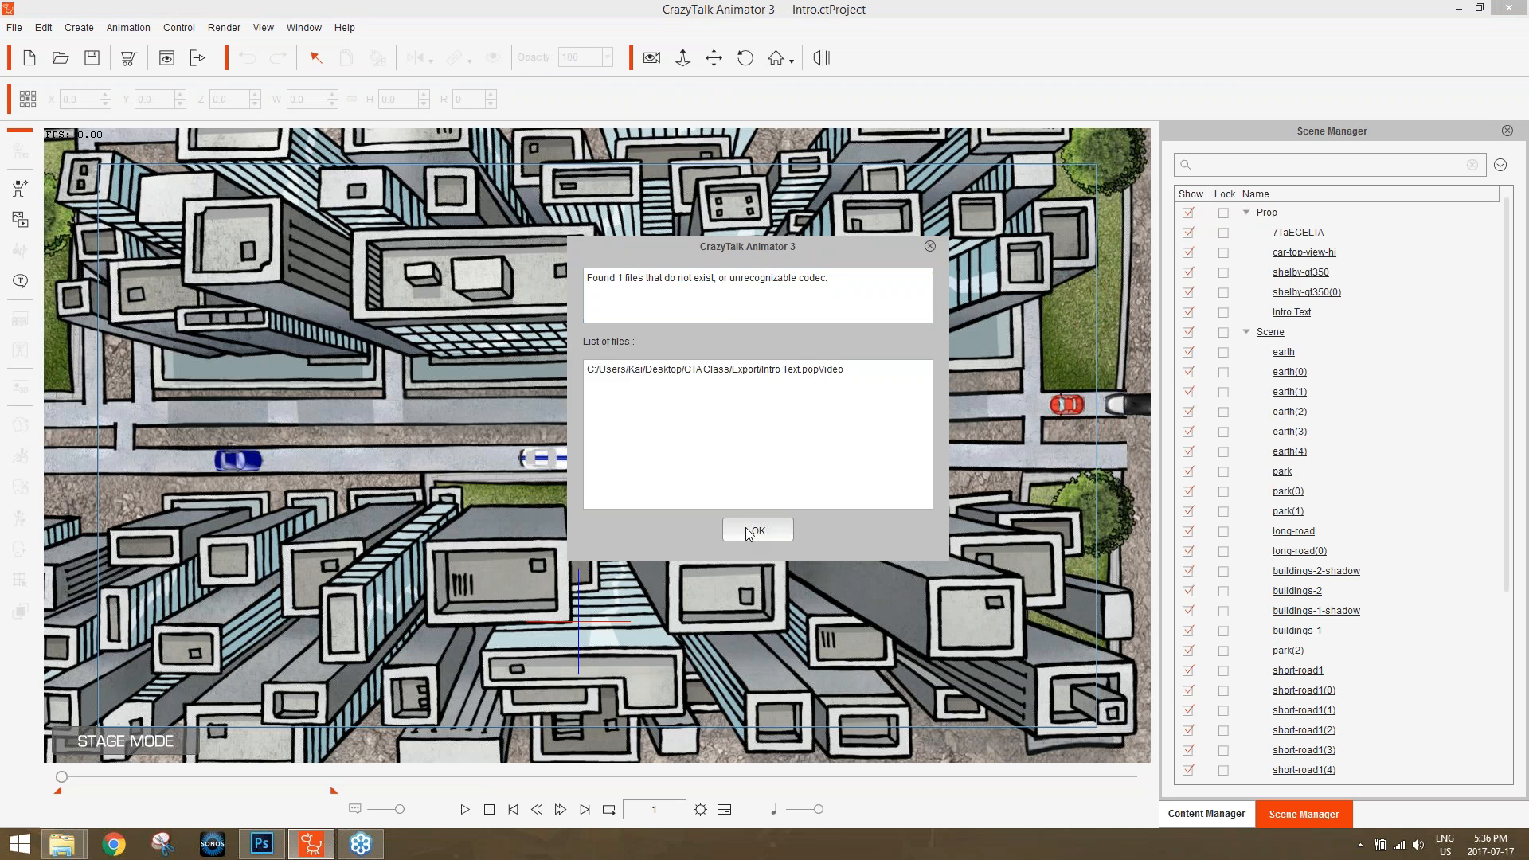
pyautogui.click(744, 528)
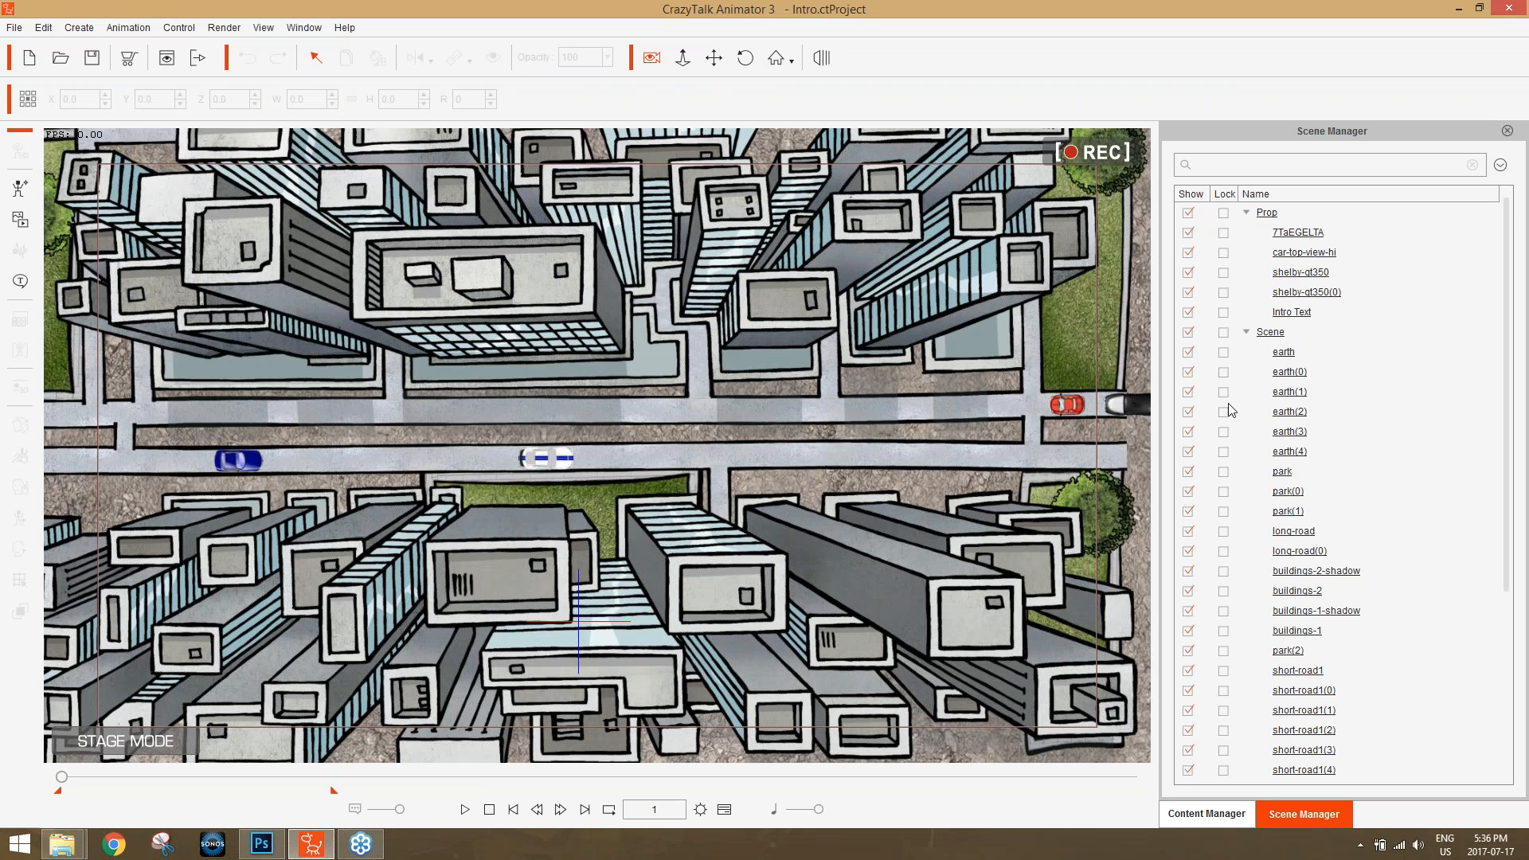
# Check the Intro Text prop at frame 72, delete it from the scene, and return to frame 1.
pyautogui.click(1302, 313)
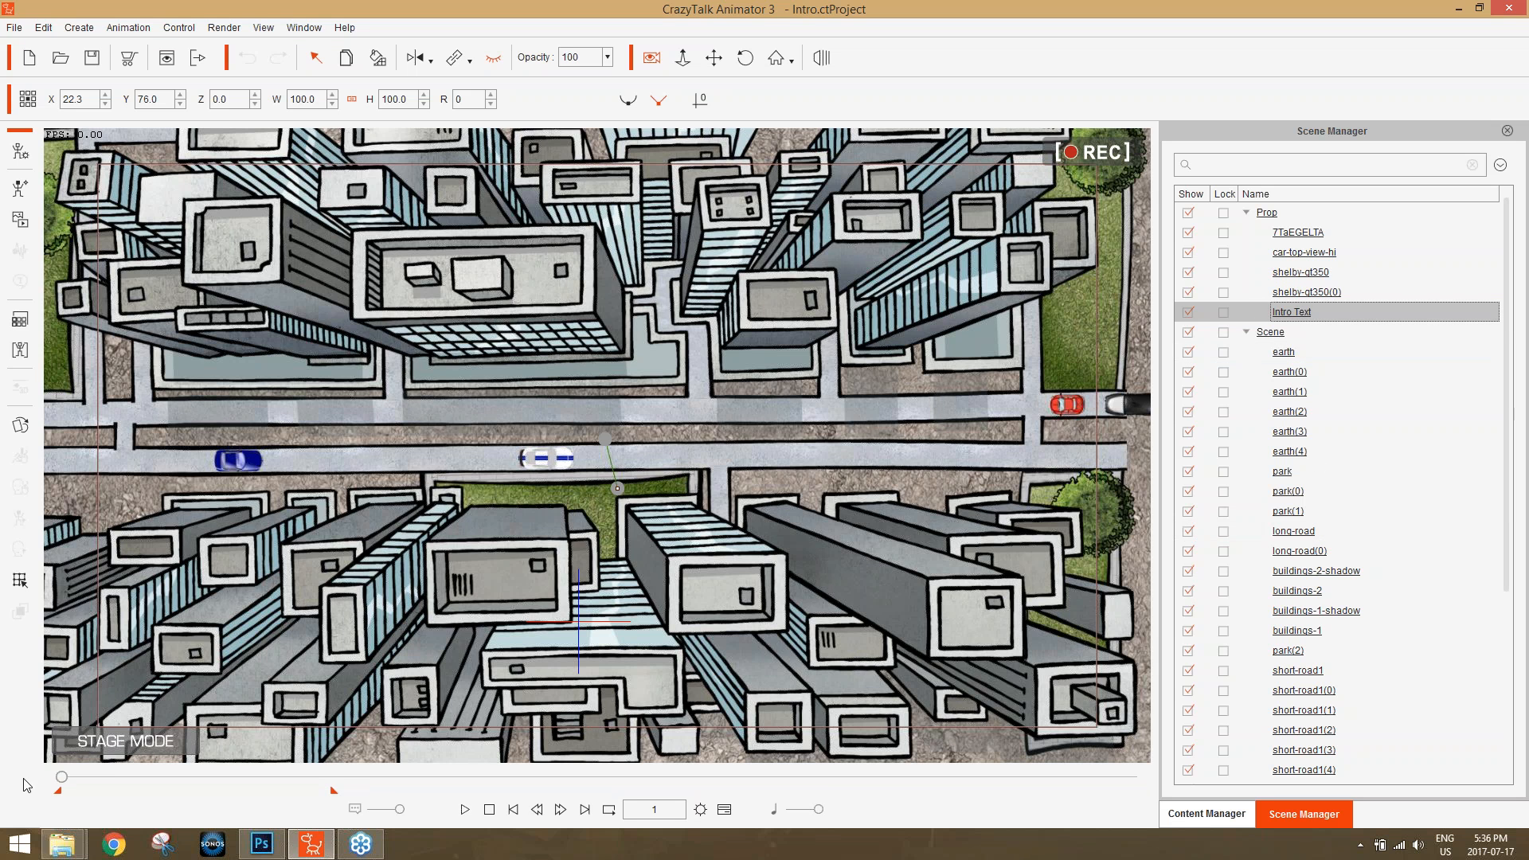
pyautogui.moveTo(57, 779); pyautogui.dragTo(93, 776)
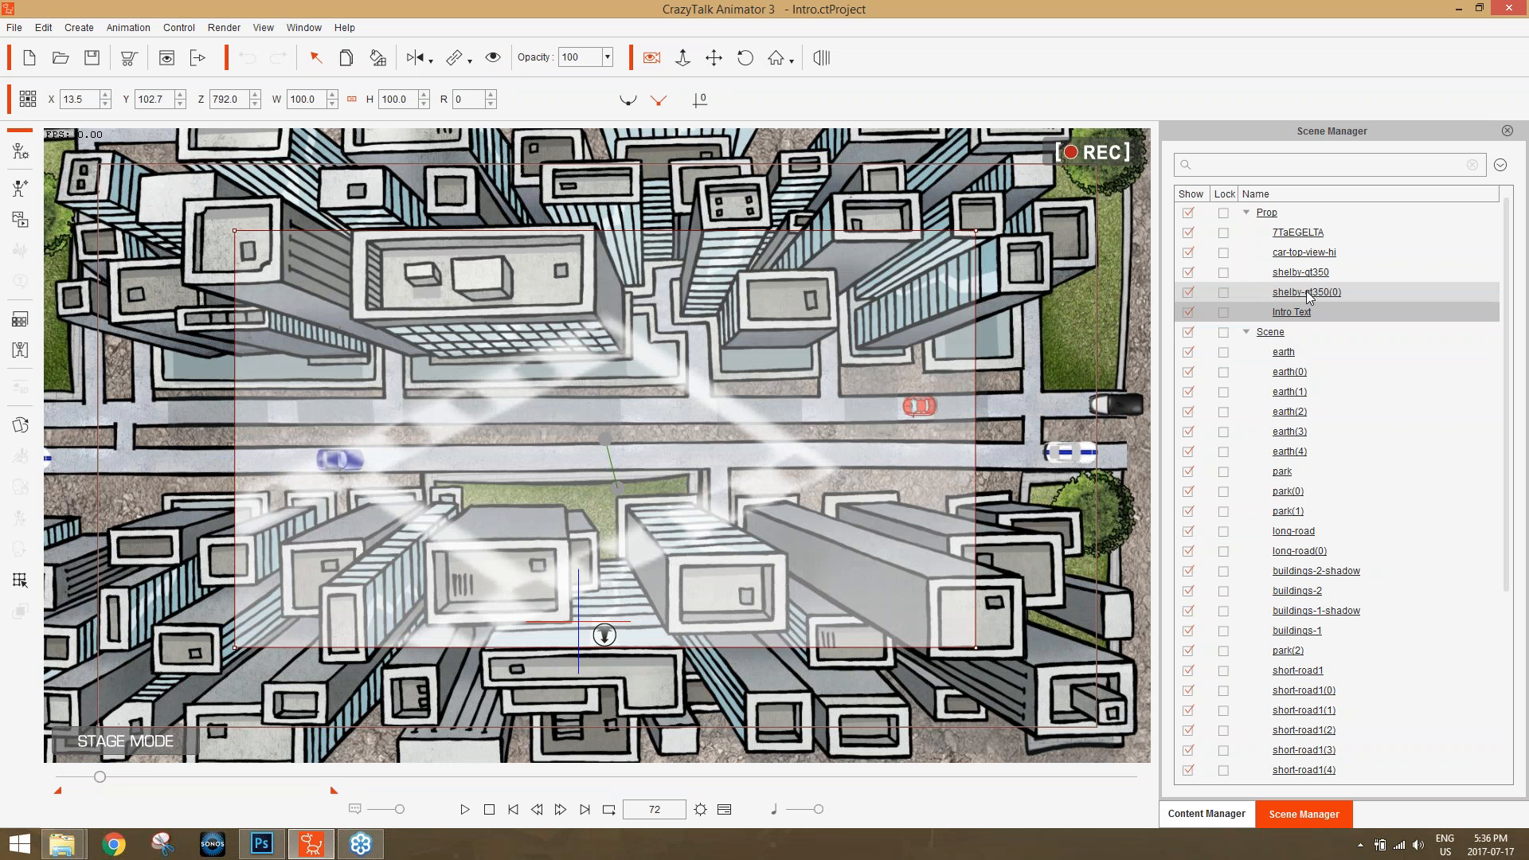
pyautogui.press('Delete')
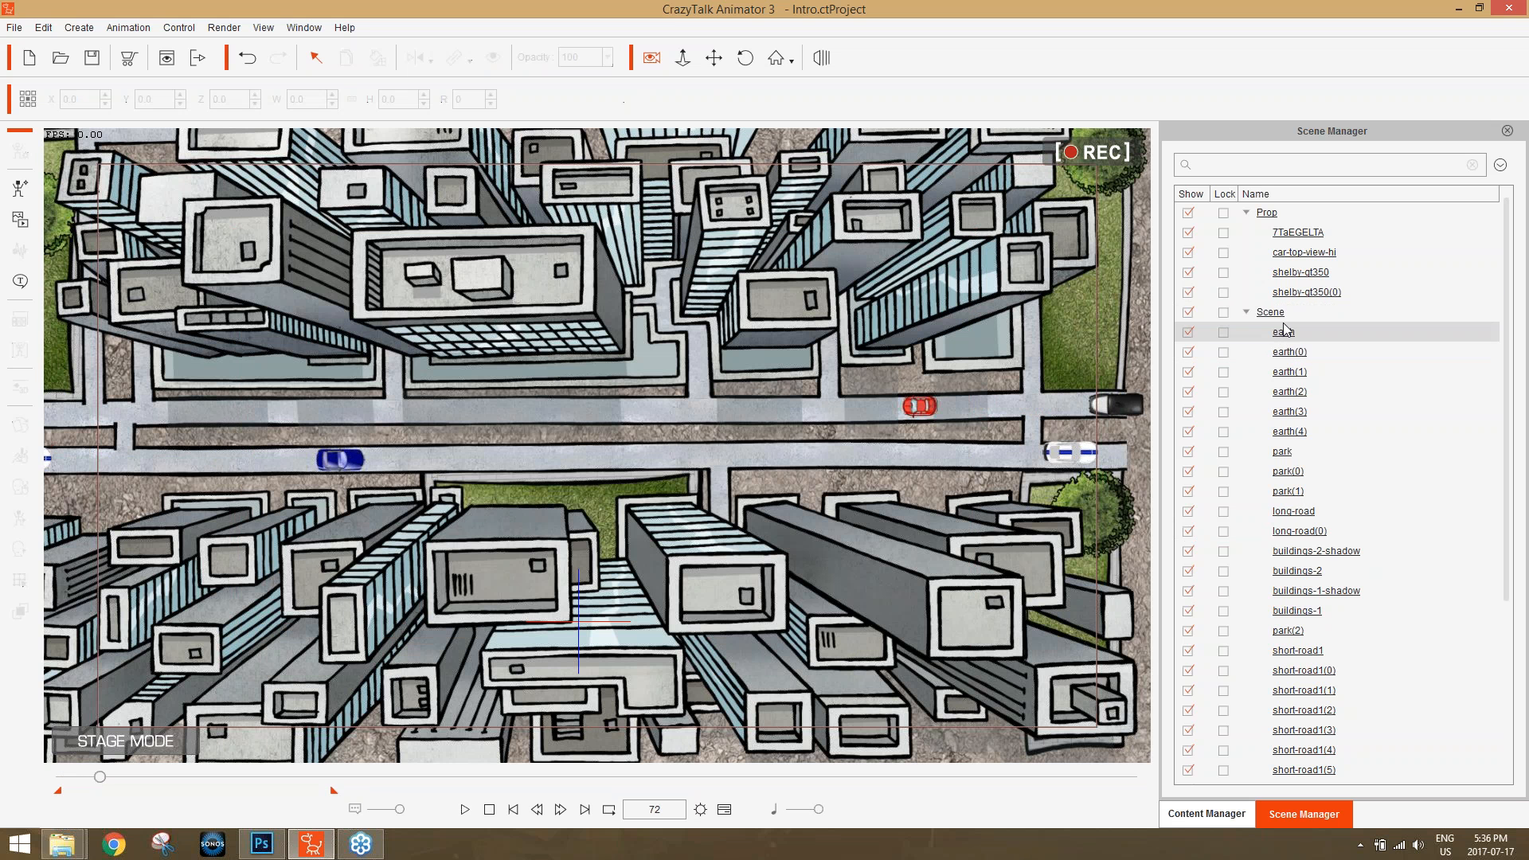
pyautogui.moveTo(92, 766); pyautogui.dragTo(46, 781)
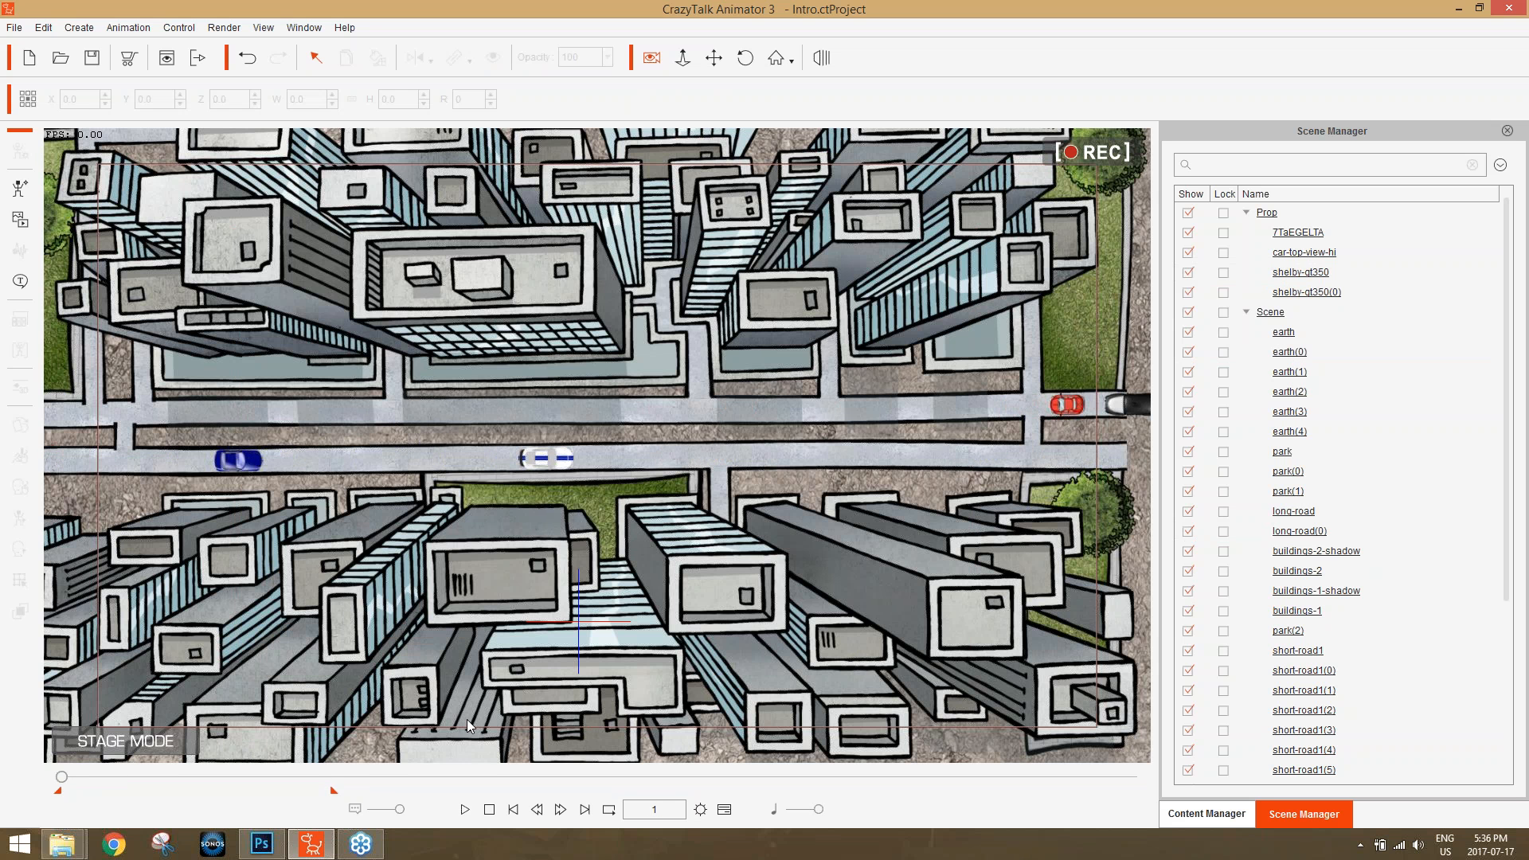
# Locate title 01.popVideo in the Export folder inside CTA Class and import it into the Intro scene as a prop.
pyautogui.hotkey('alt', 'Tab')
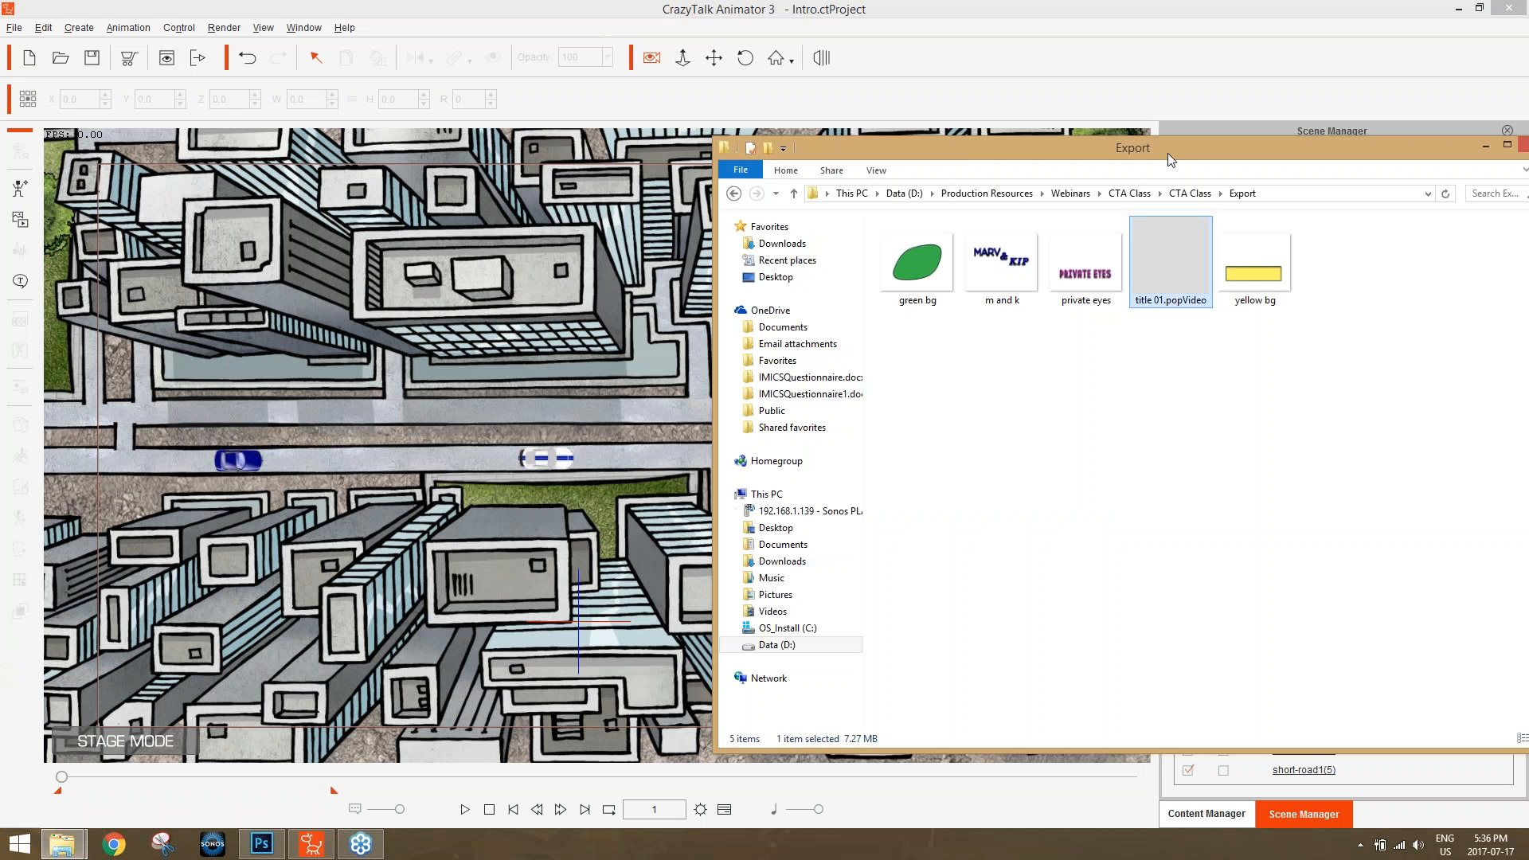
pyautogui.click(1135, 193)
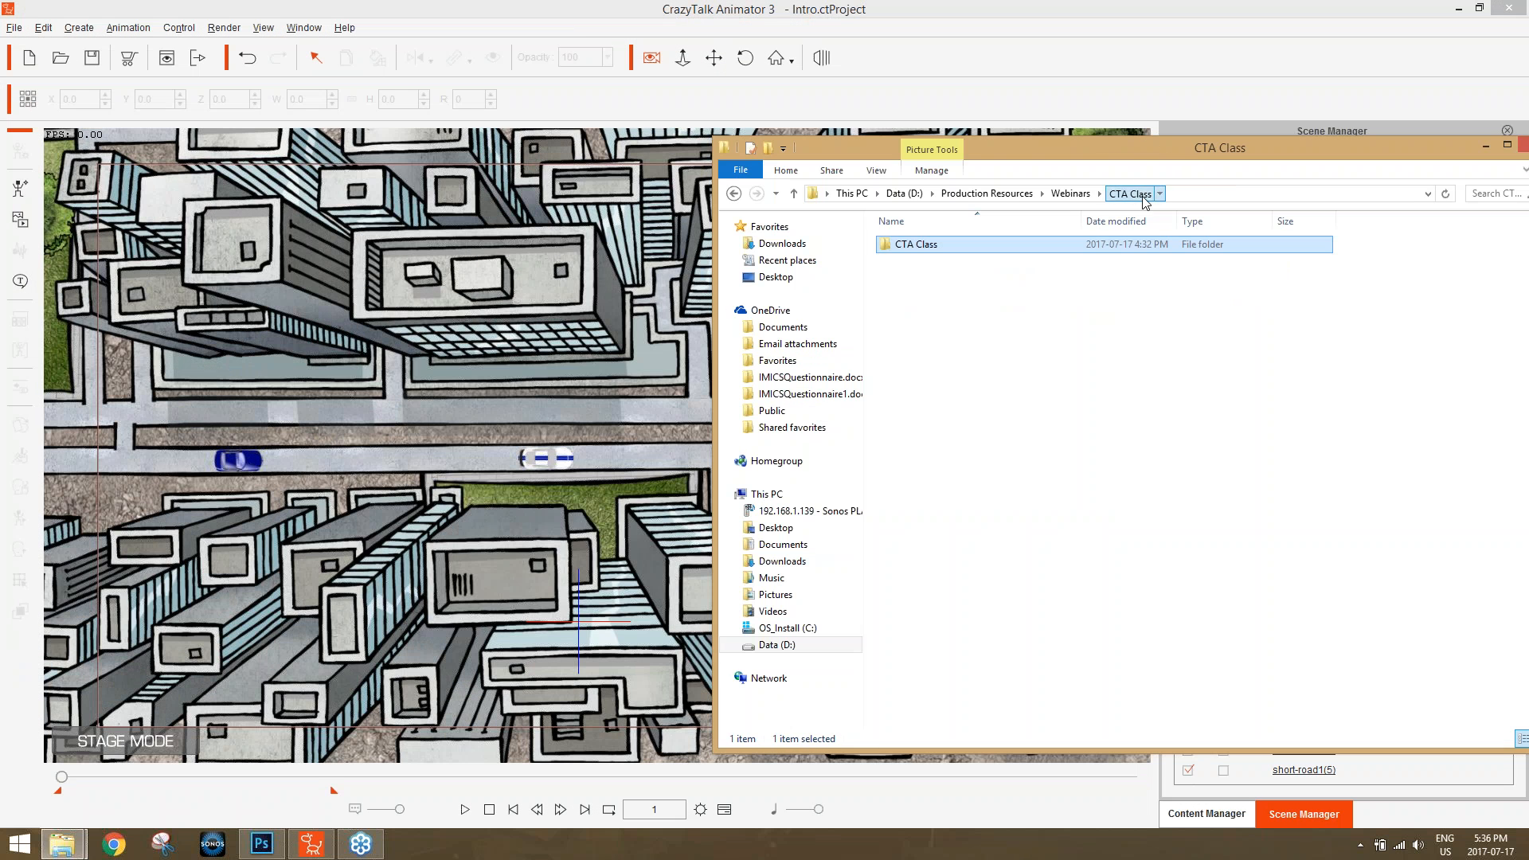
pyautogui.doubleClick(1011, 243)
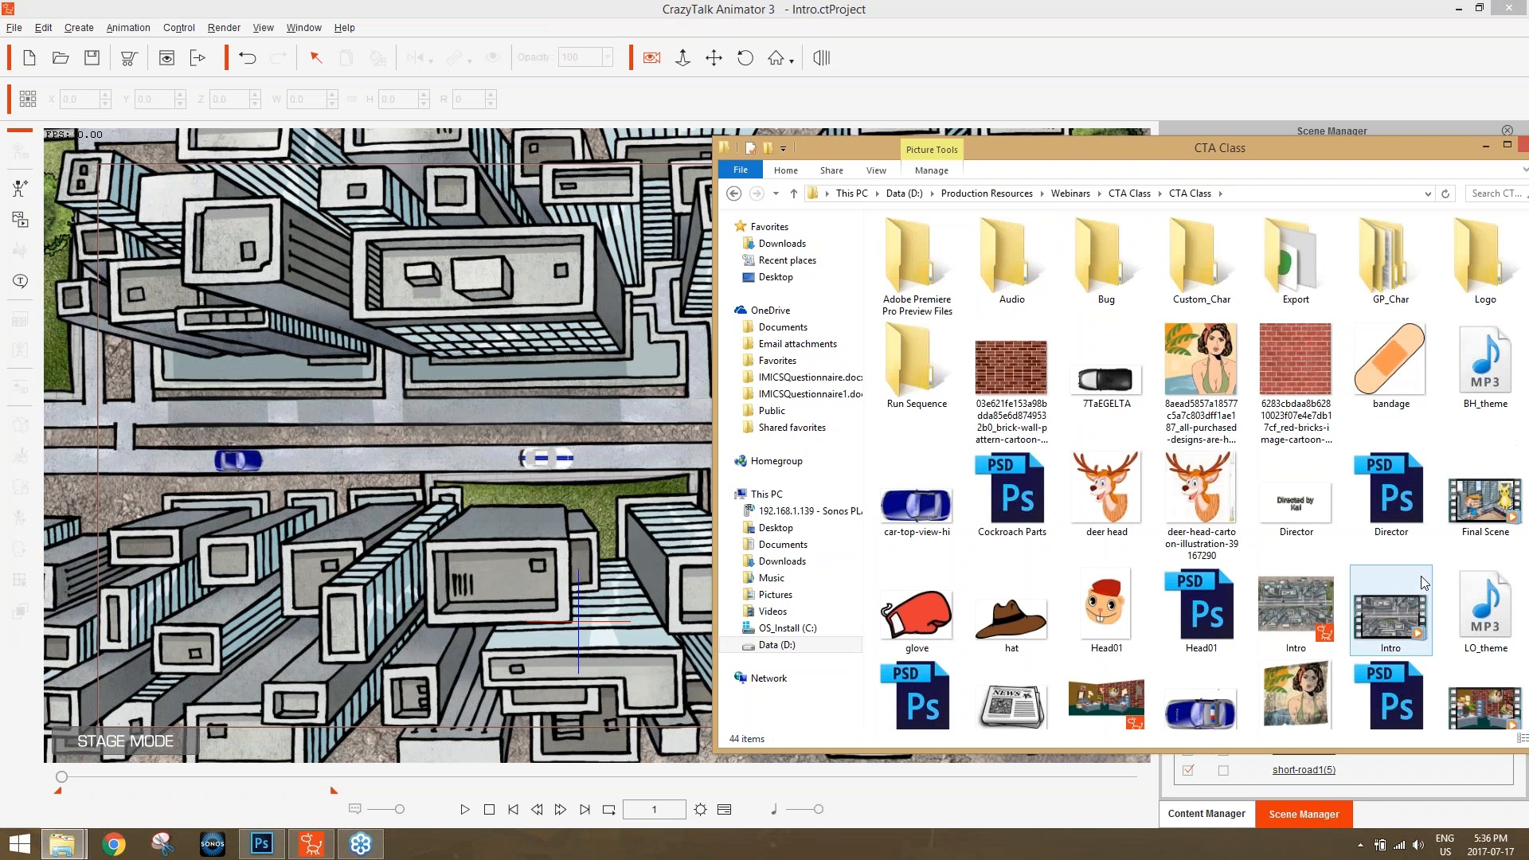
pyautogui.moveTo(1248, 159); pyautogui.dragTo(1179, 98)
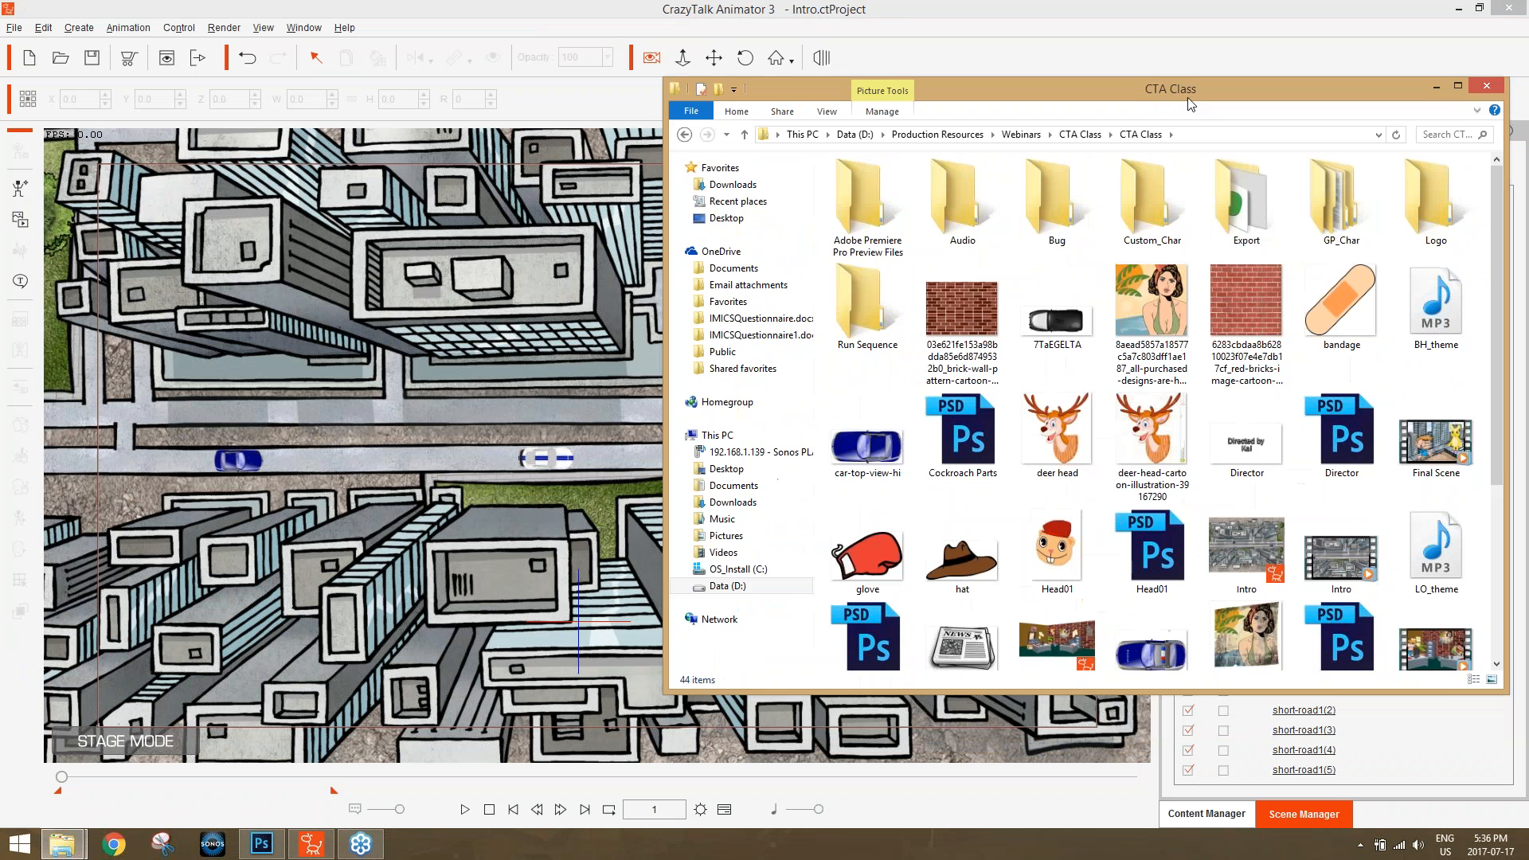
pyautogui.moveTo(1474, 408); pyautogui.dragTo(1503, 589)
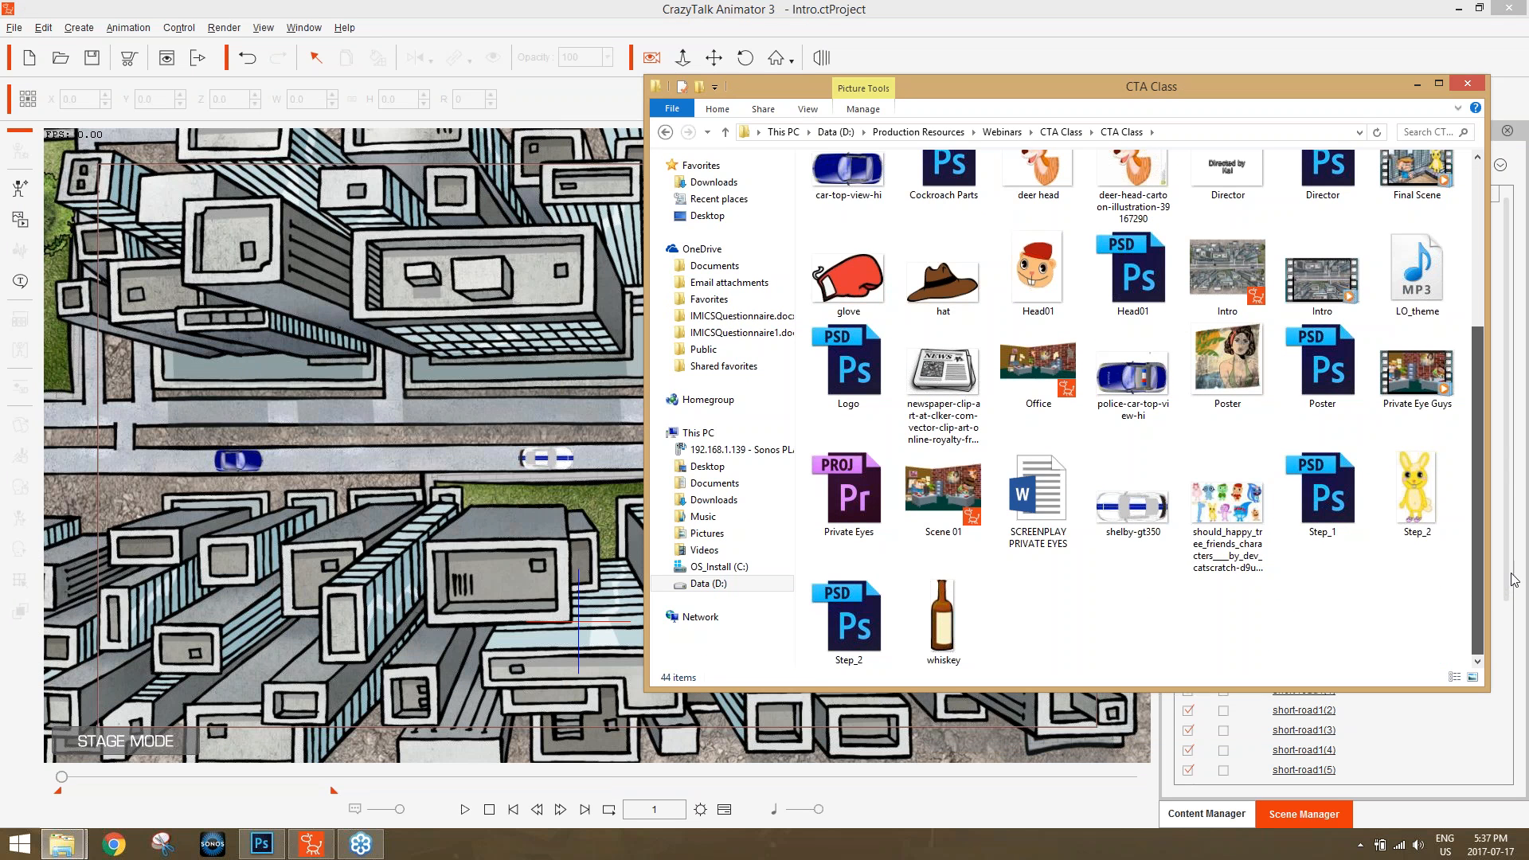
pyautogui.moveTo(1512, 575); pyautogui.dragTo(1501, 358)
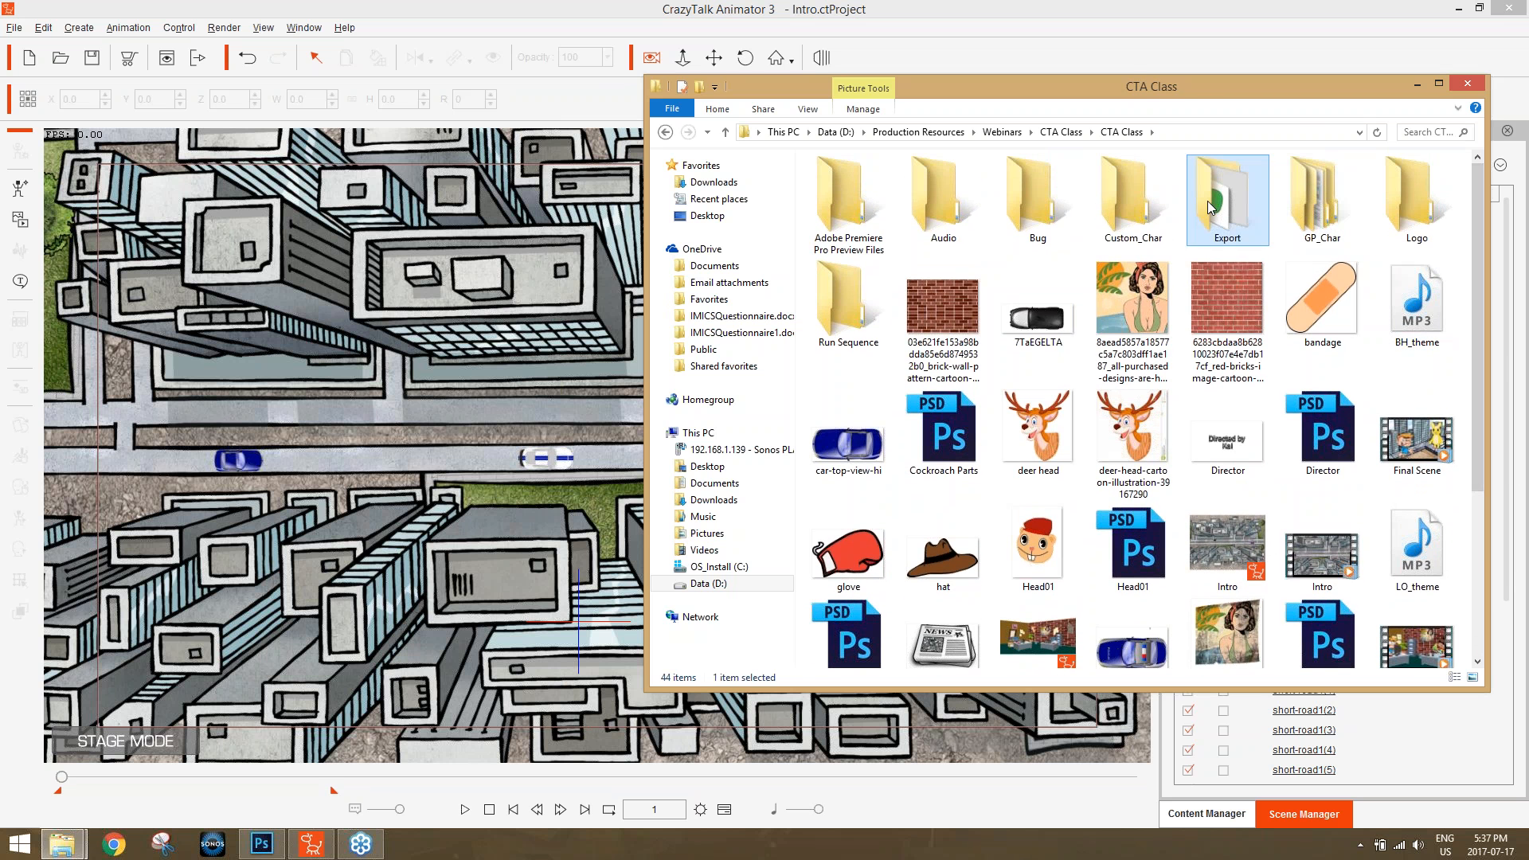
pyautogui.doubleClick(1209, 206)
pyautogui.moveTo(1121, 188); pyautogui.dragTo(537, 475)
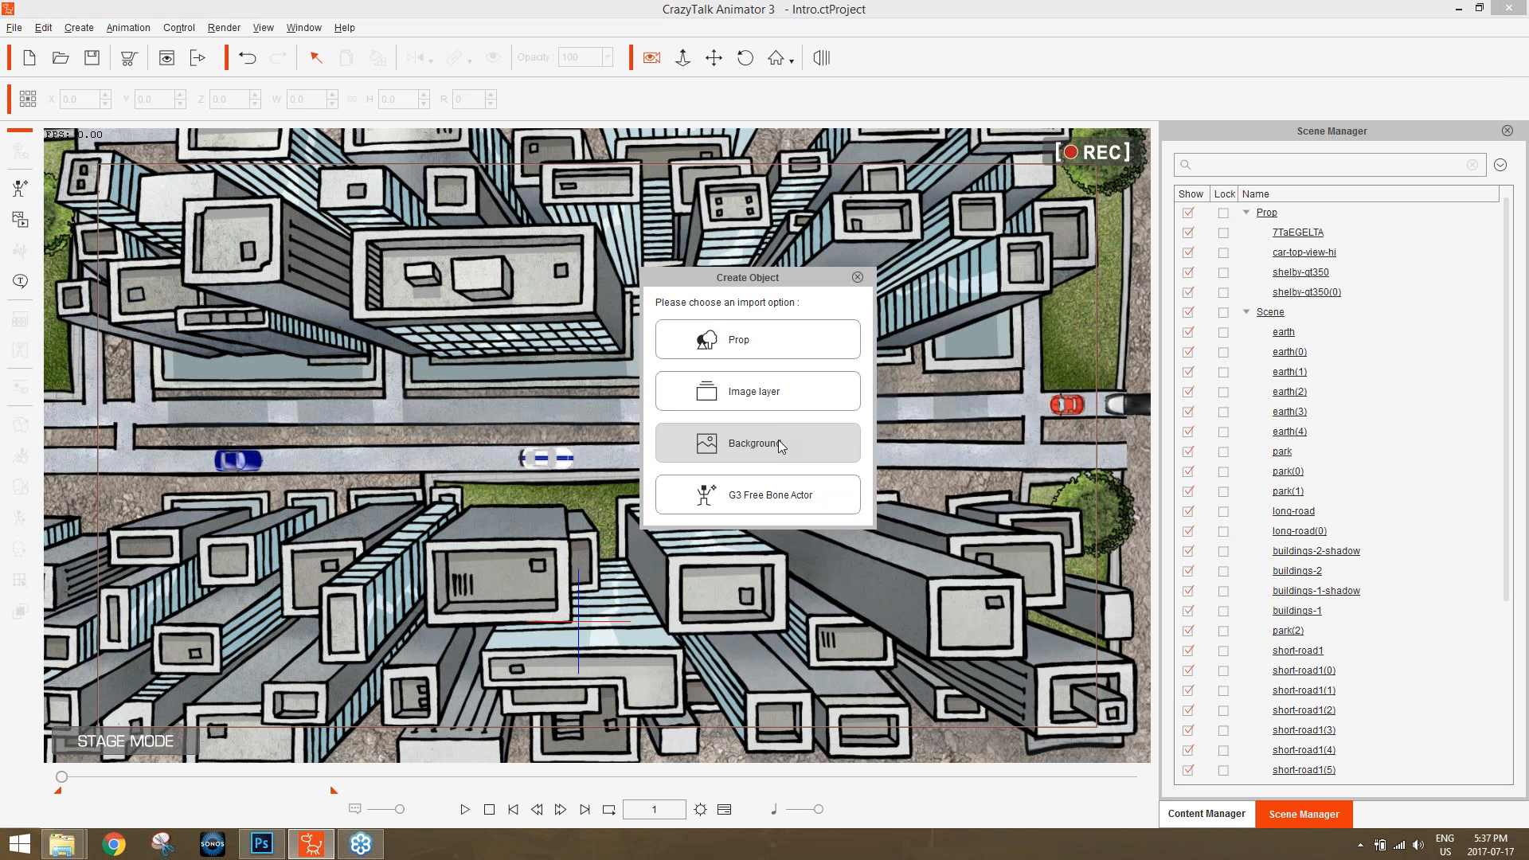
pyautogui.click(762, 338)
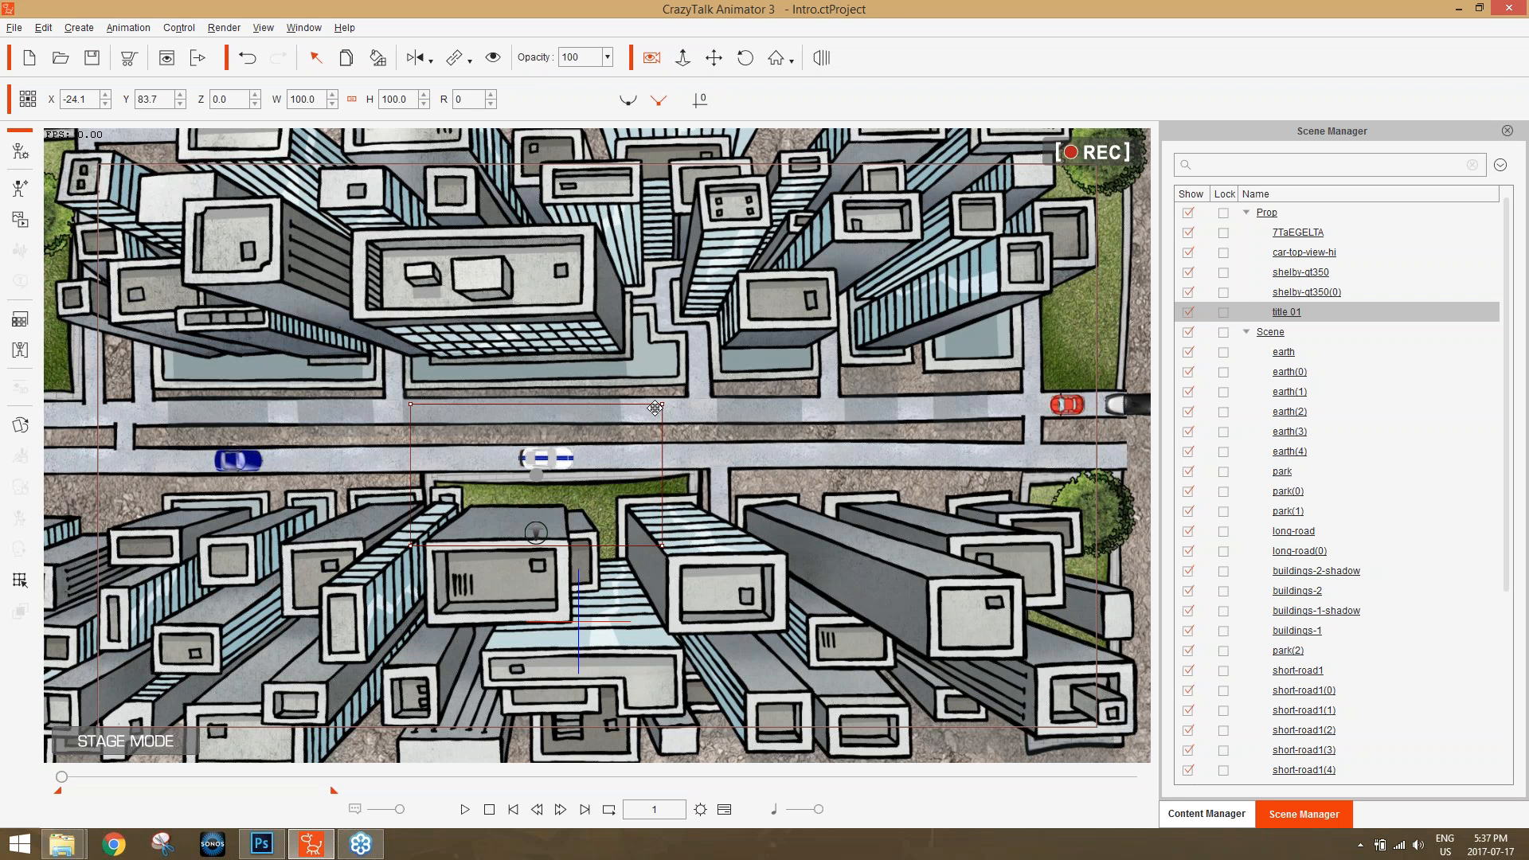
# Enlarge the title 01 prop to about 445.5 percent and center it over the camera frame at about X 5.9, Y 101.4.
pyautogui.moveTo(698, 363); pyautogui.dragTo(1050, 122)
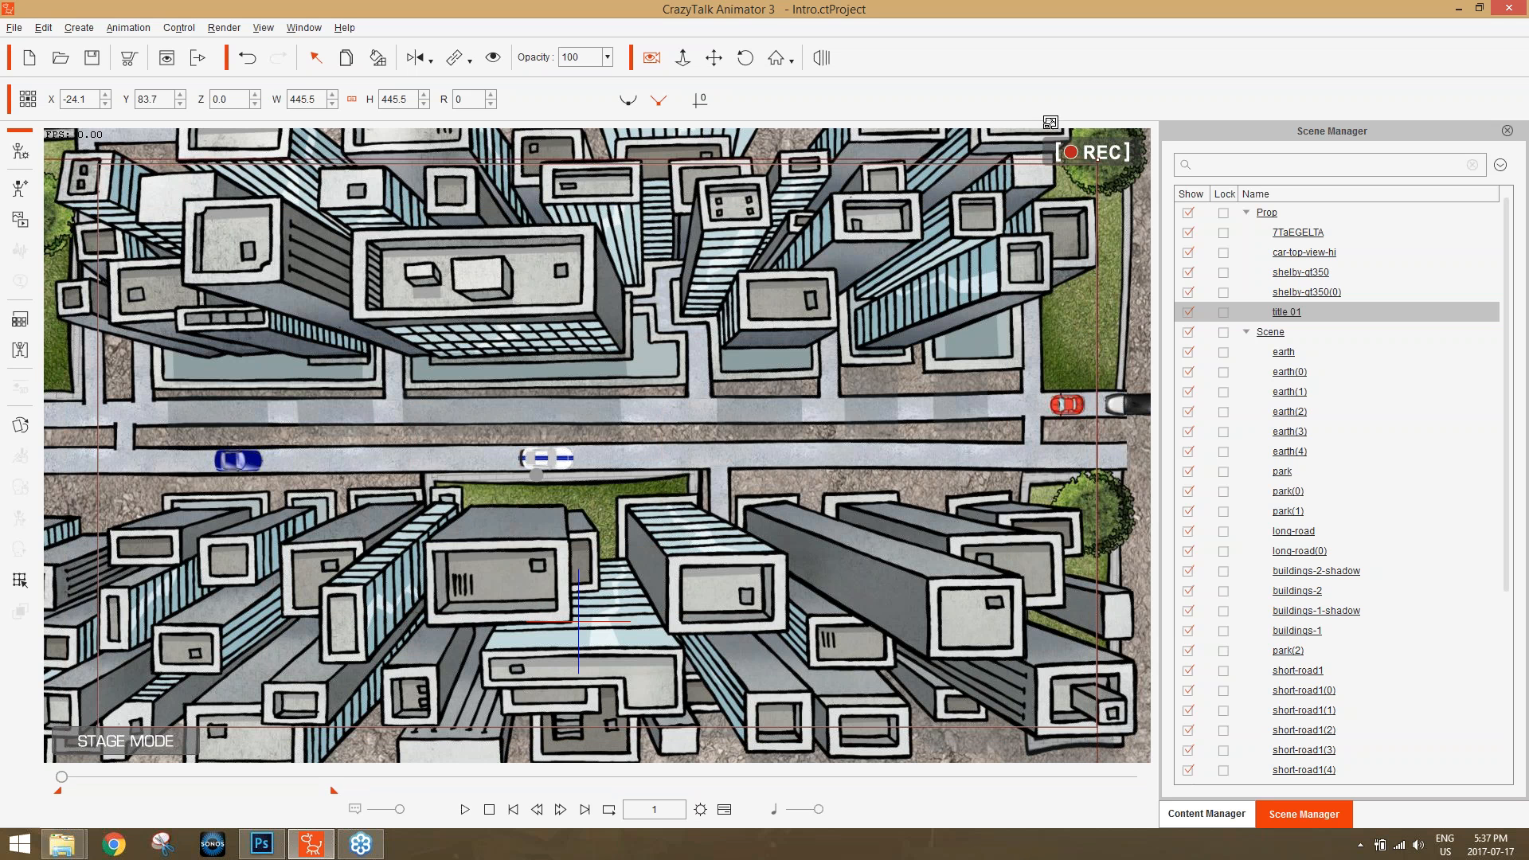
pyautogui.moveTo(900, 308); pyautogui.dragTo(943, 285)
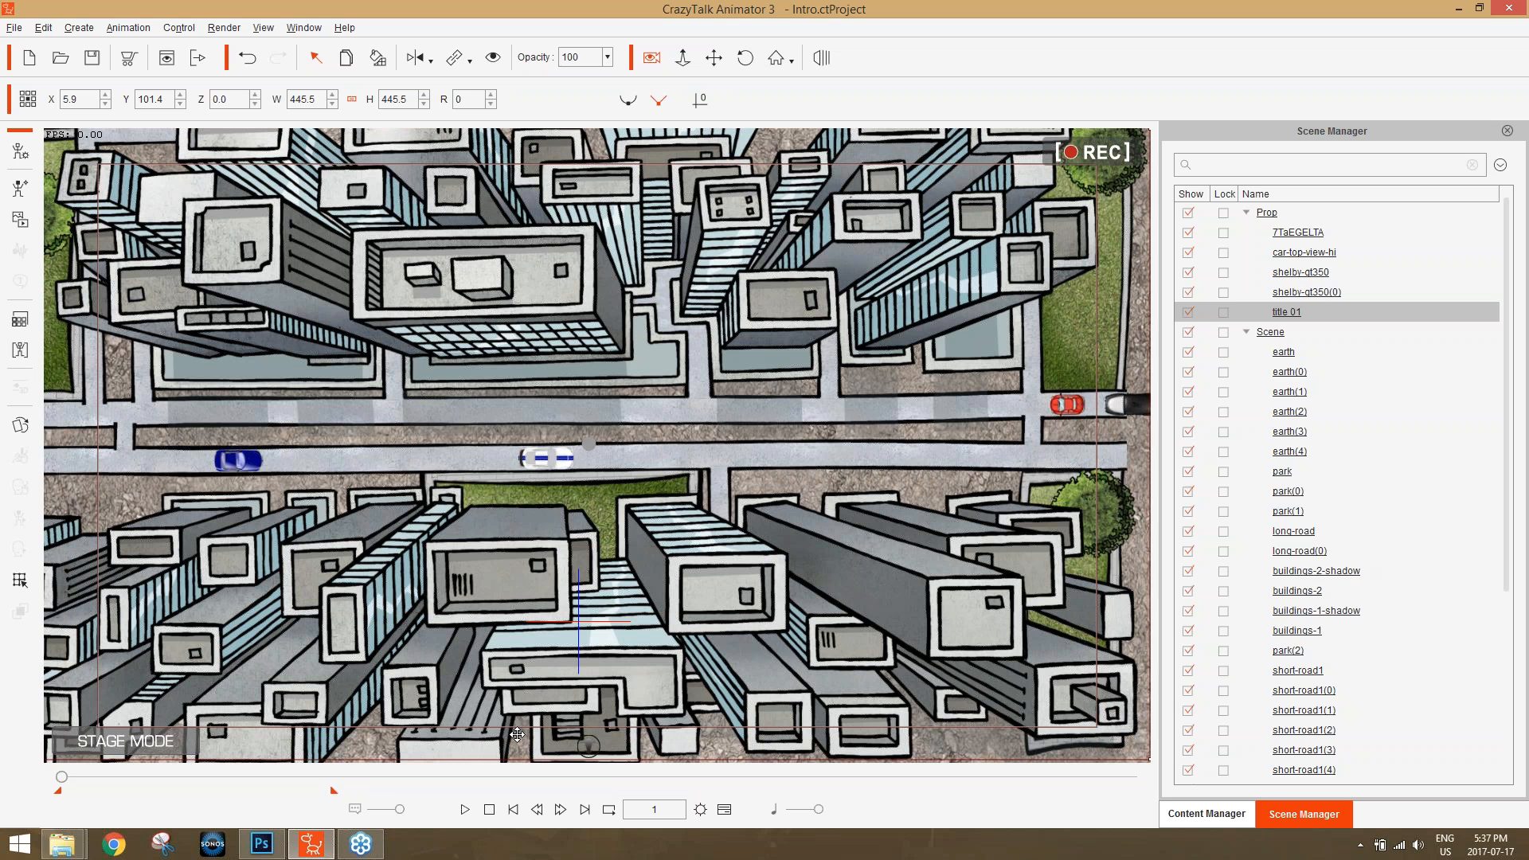
# Preview the scene briefly and move the title 01 prop along its depth axis to Z 105.0, keeping it selected.
pyautogui.click(465, 809)
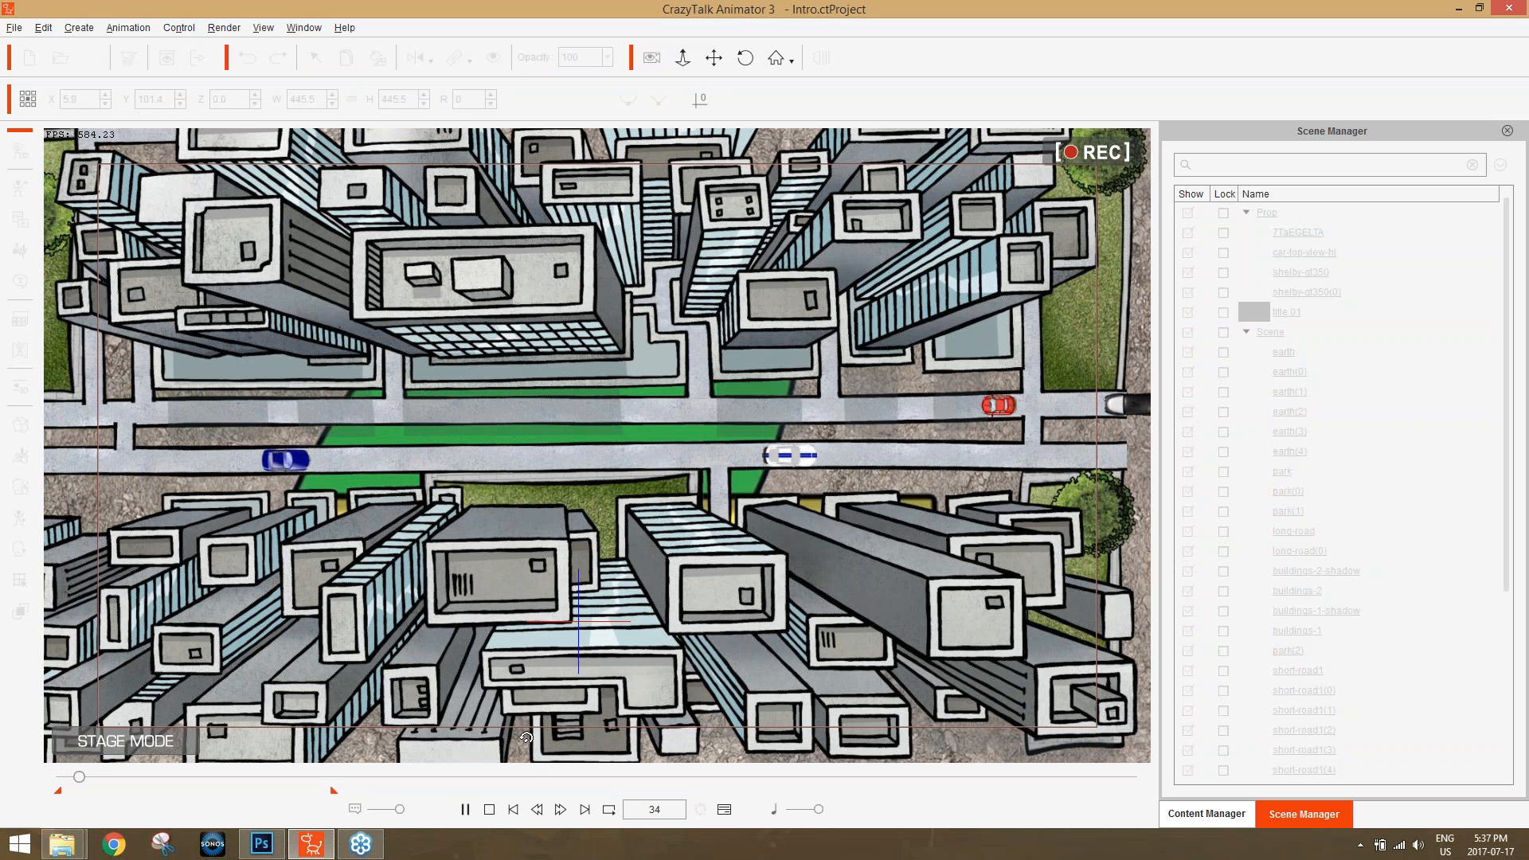
pyautogui.click(489, 809)
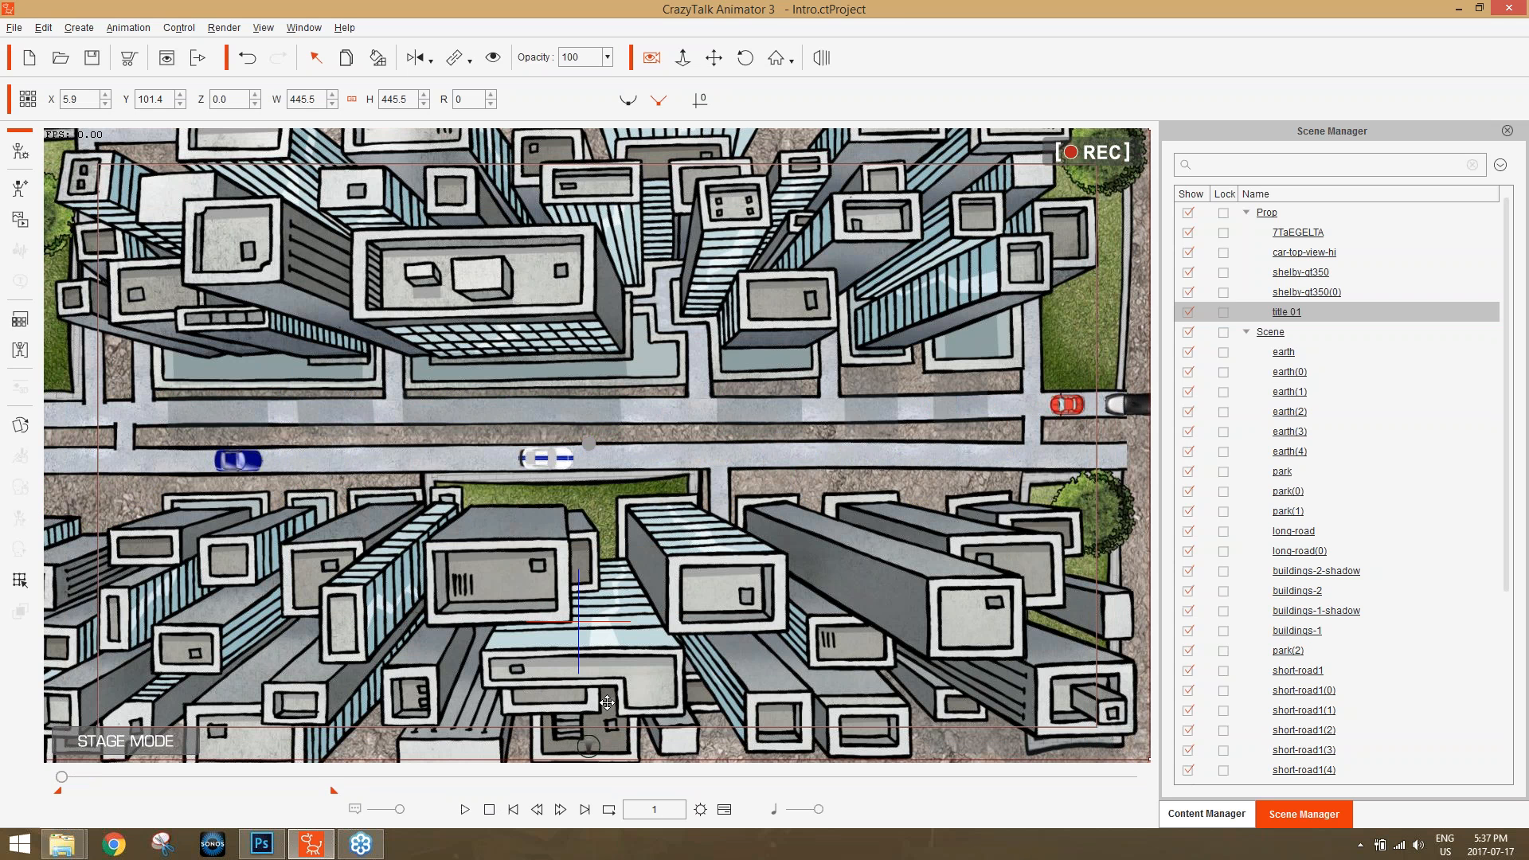
pyautogui.moveTo(590, 747); pyautogui.dragTo(588, 766)
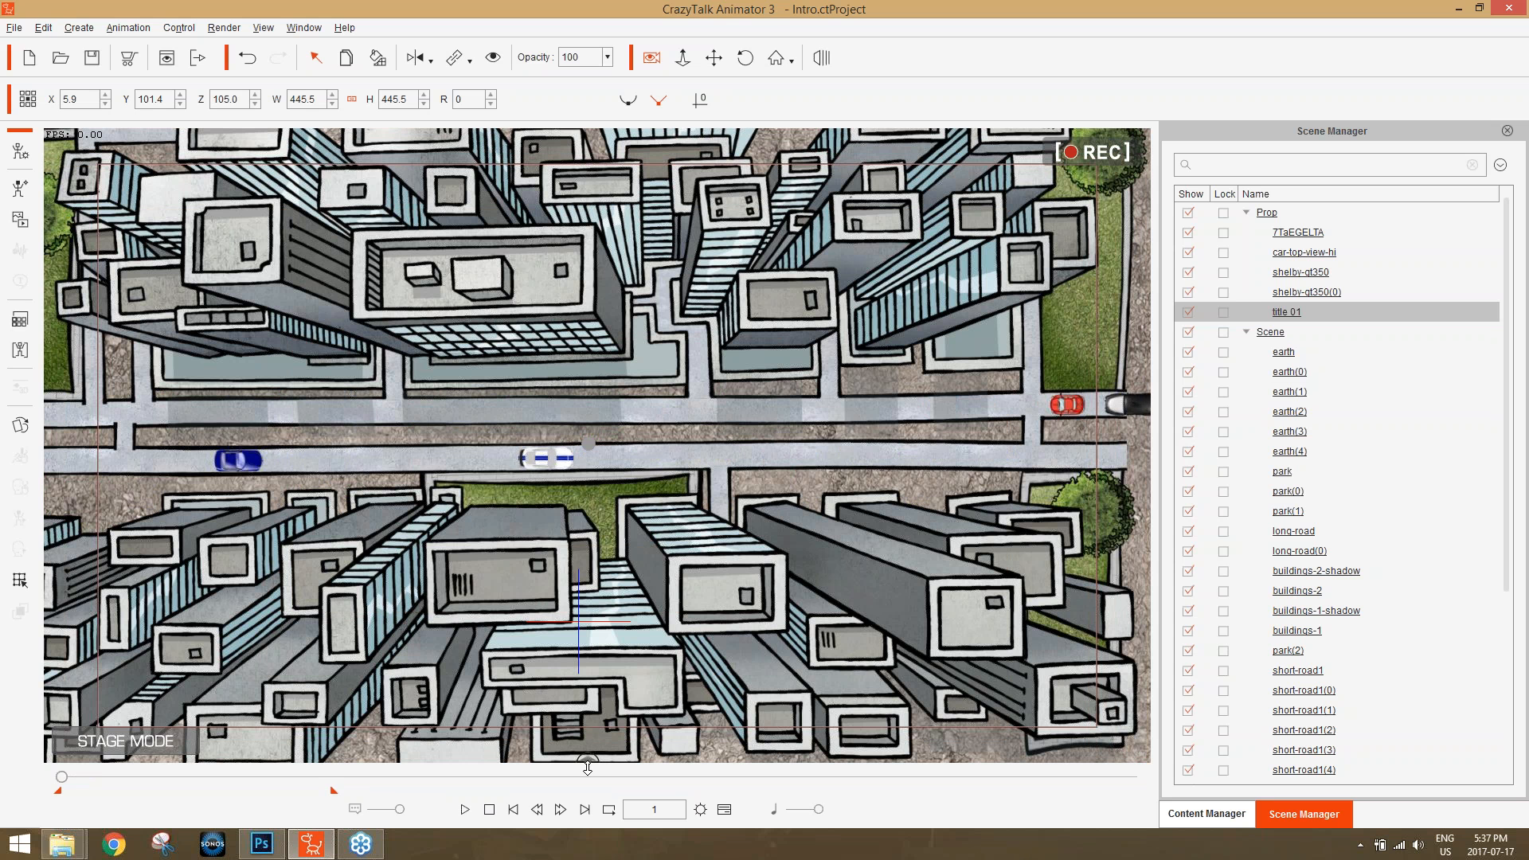
pyautogui.moveTo(63, 777); pyautogui.dragTo(28, 793)
pyautogui.click(1299, 293)
pyautogui.click(1296, 307)
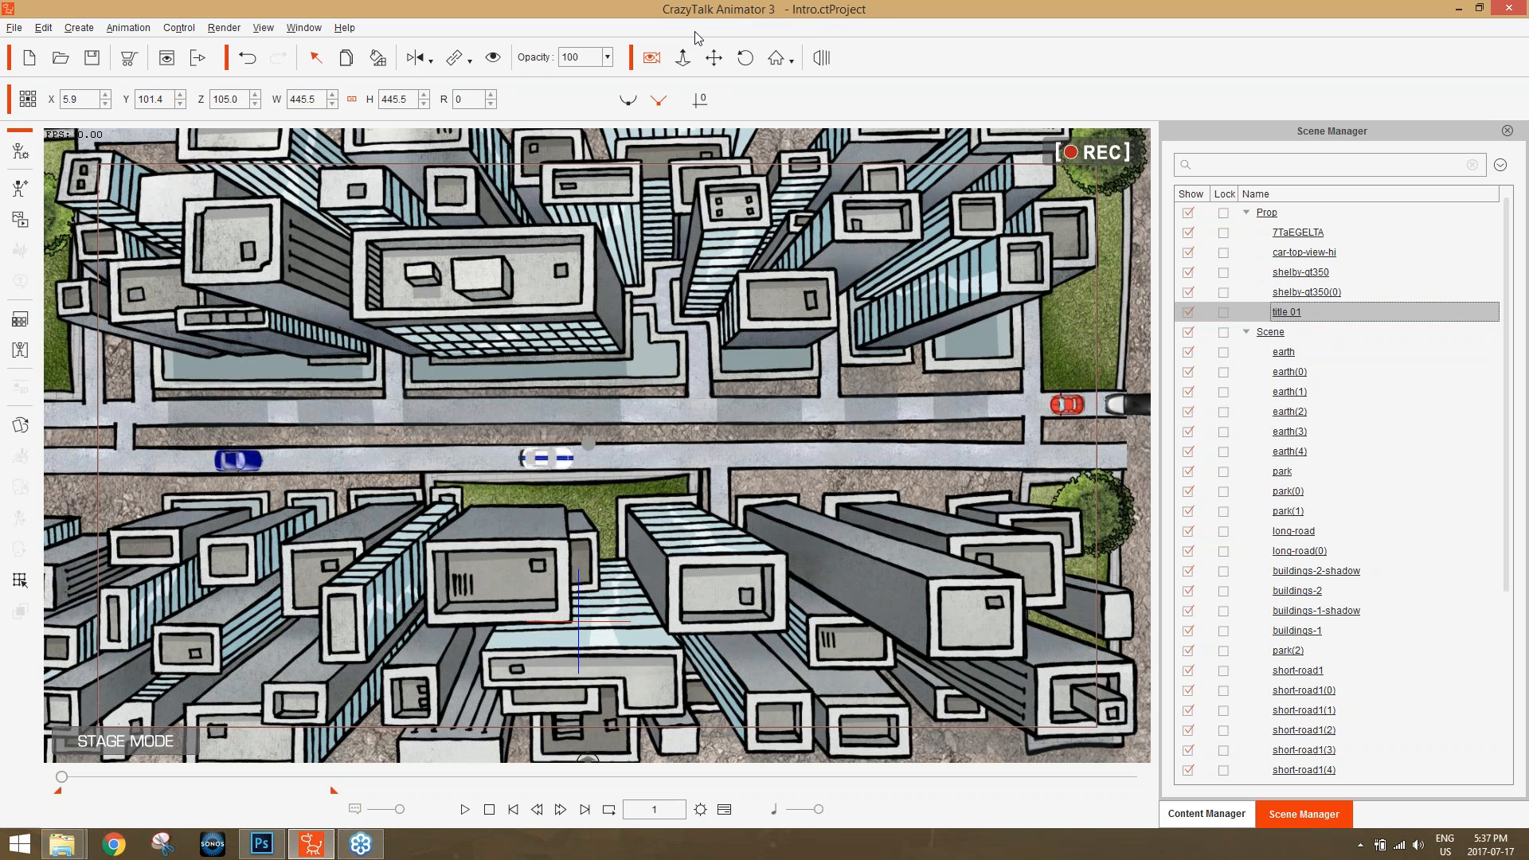
# Adjust the title 01 prop's depth to Z 61.7 in 3D View, return to the camera view and play the animation.
pyautogui.click(822, 58)
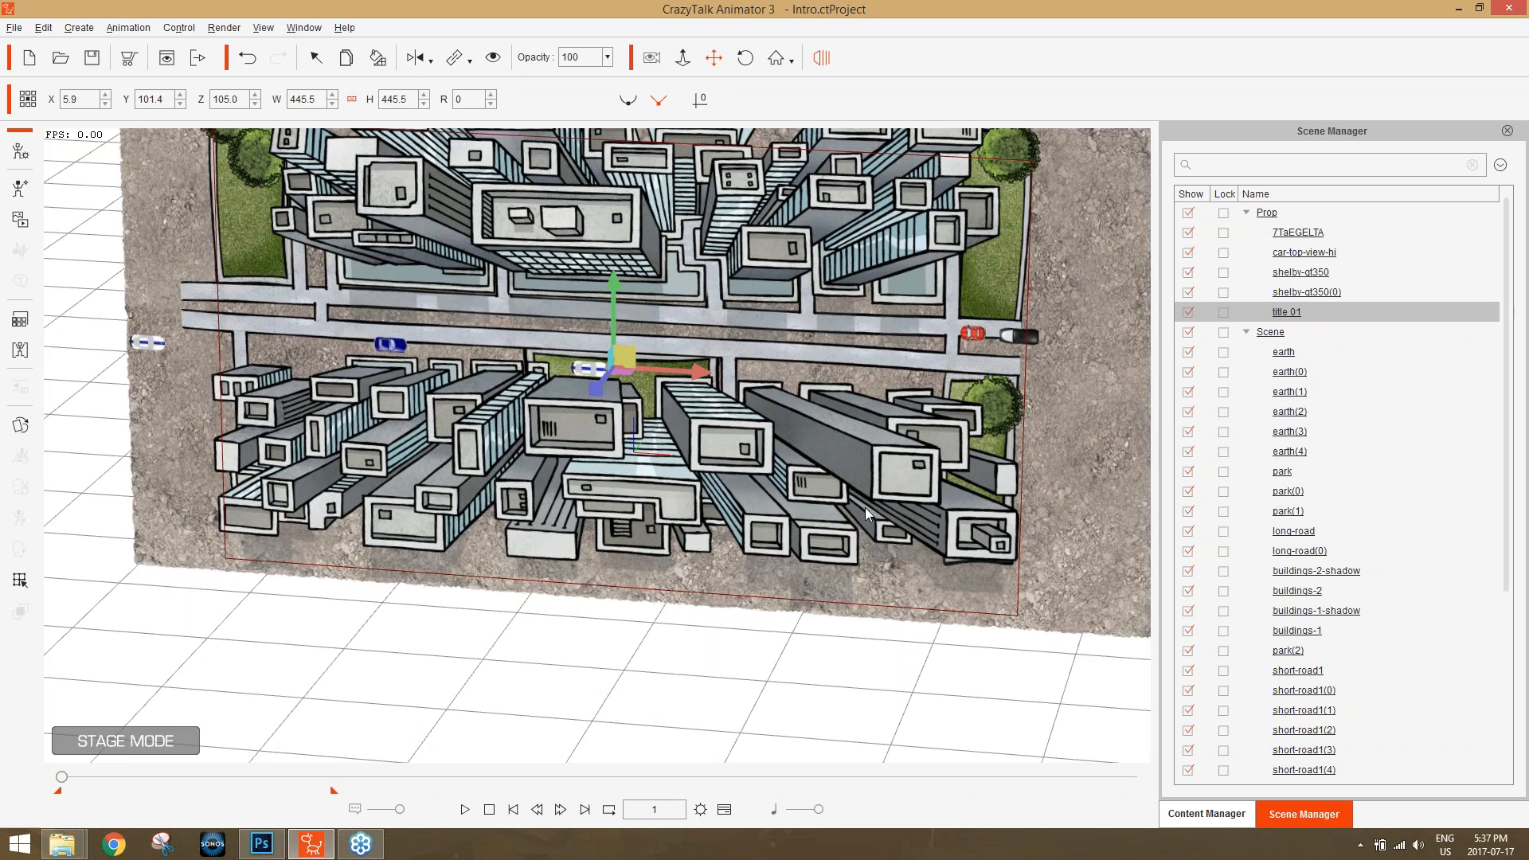
pyautogui.moveTo(883, 537); pyautogui.dragTo(592, 440)
pyautogui.moveTo(545, 368); pyautogui.dragTo(577, 385)
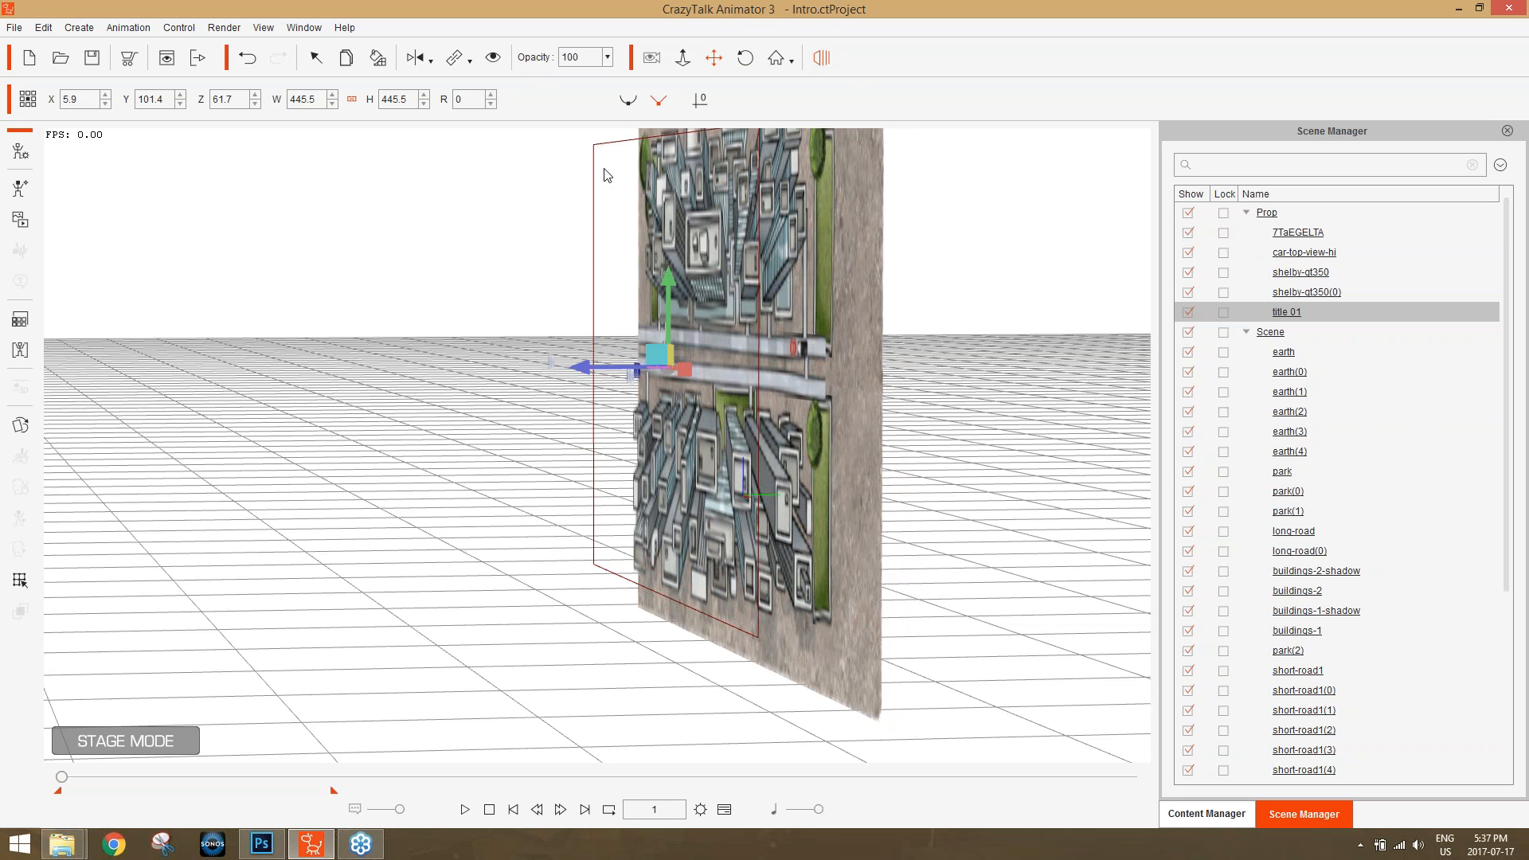
pyautogui.click(825, 61)
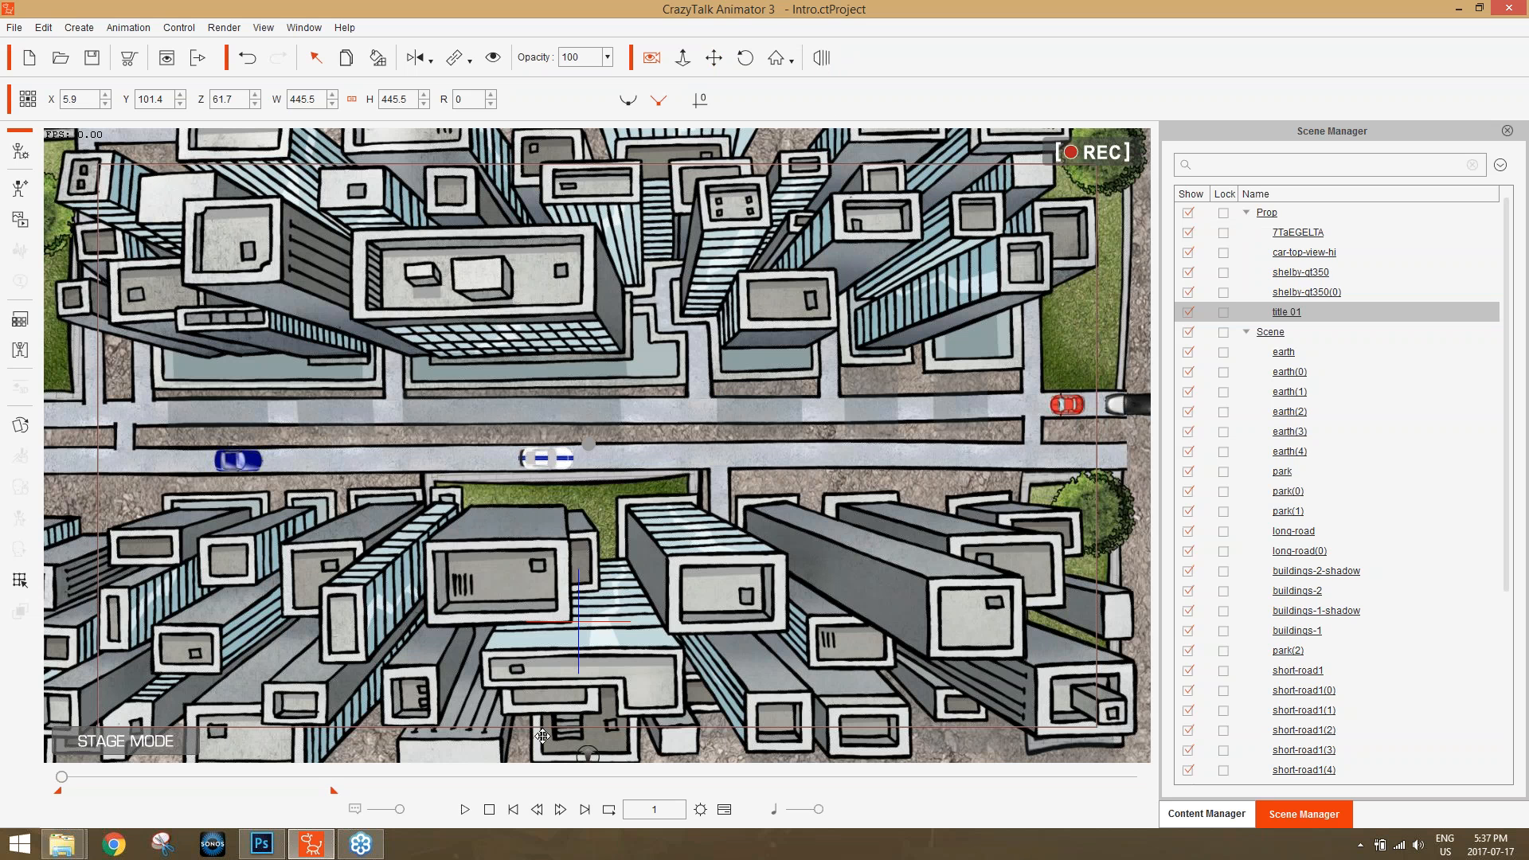
pyautogui.click(465, 809)
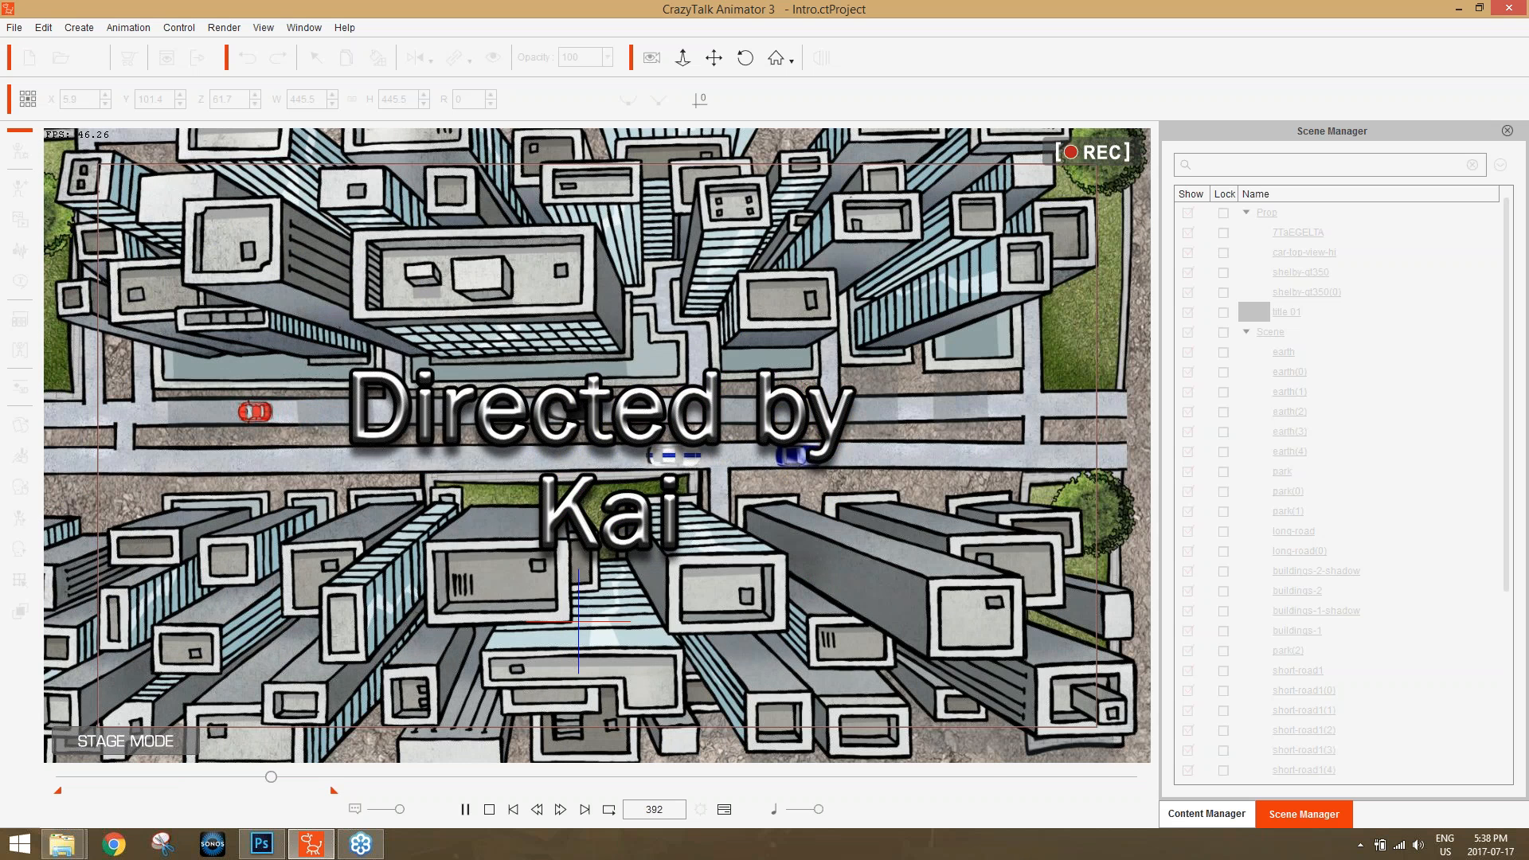
pyautogui.click(489, 809)
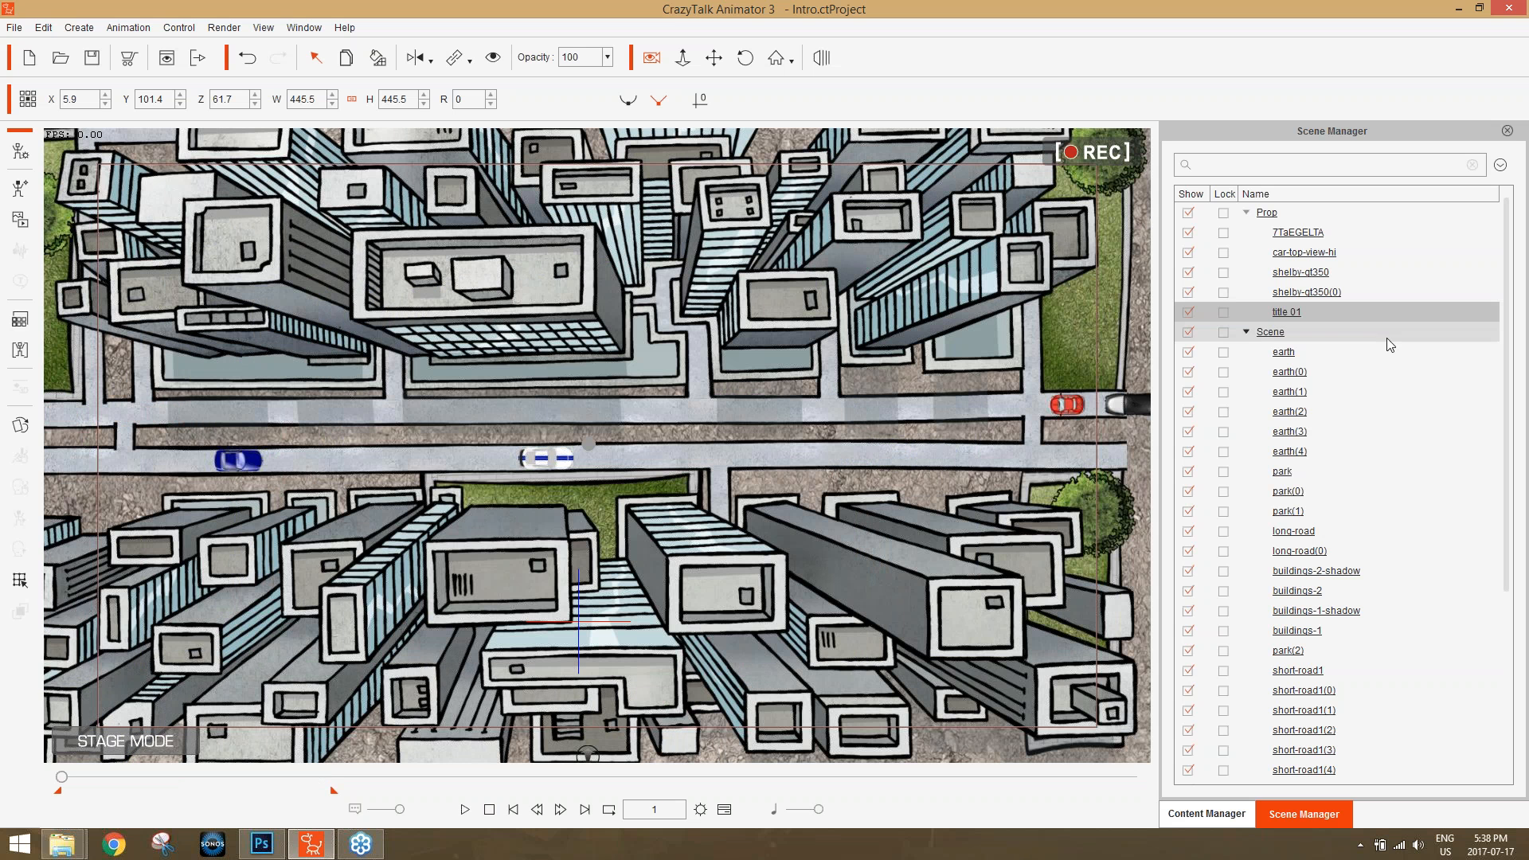
# Open the timeline for the title 01 prop, inspect its Motion track and display its Opacity track instead.
pyautogui.press('F3')
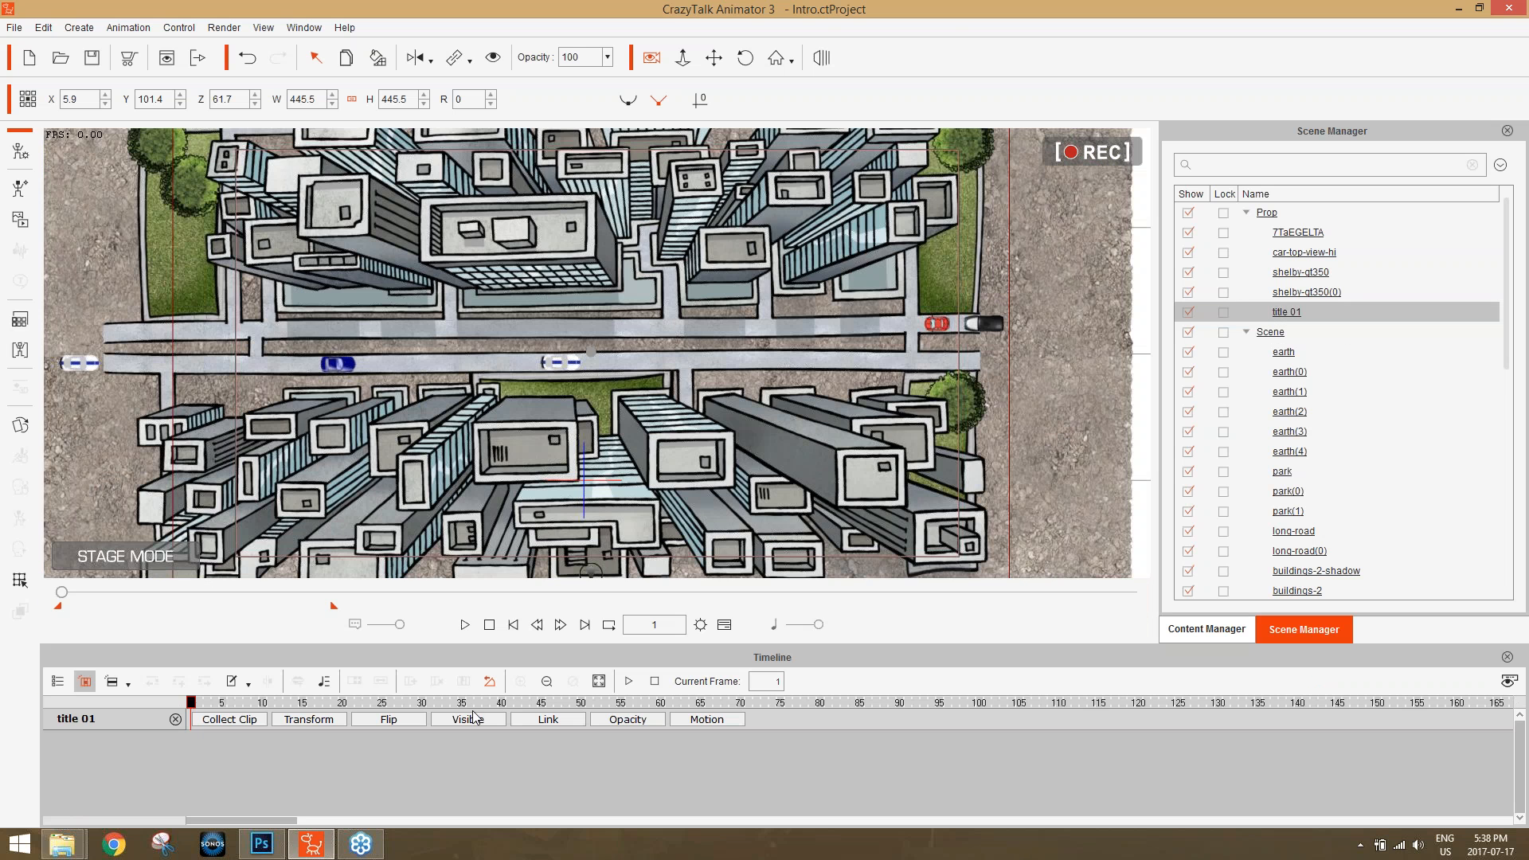
pyautogui.click(703, 721)
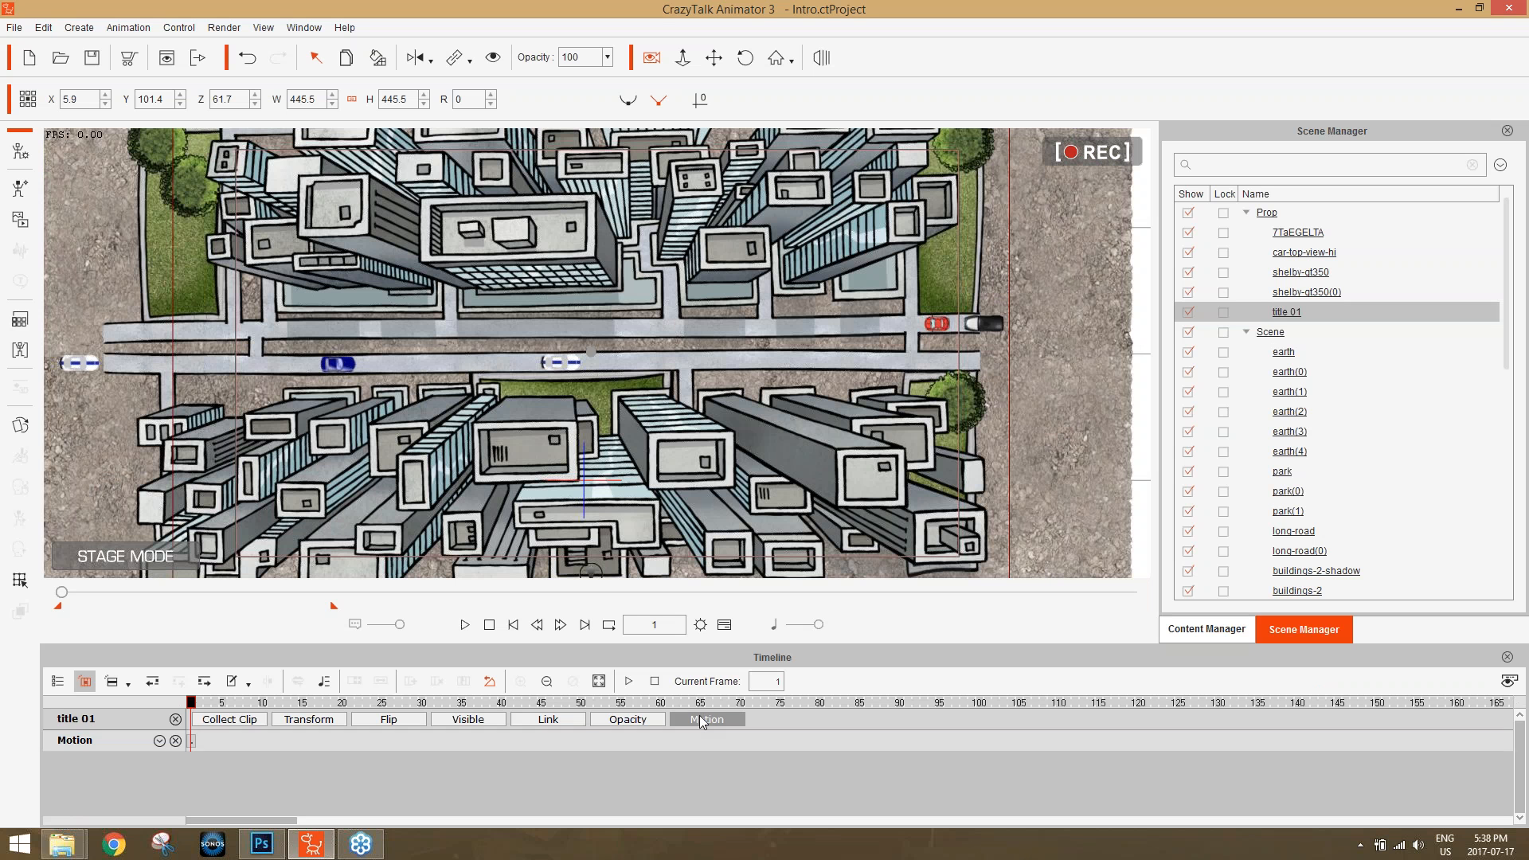
pyautogui.click(703, 721)
pyautogui.click(633, 721)
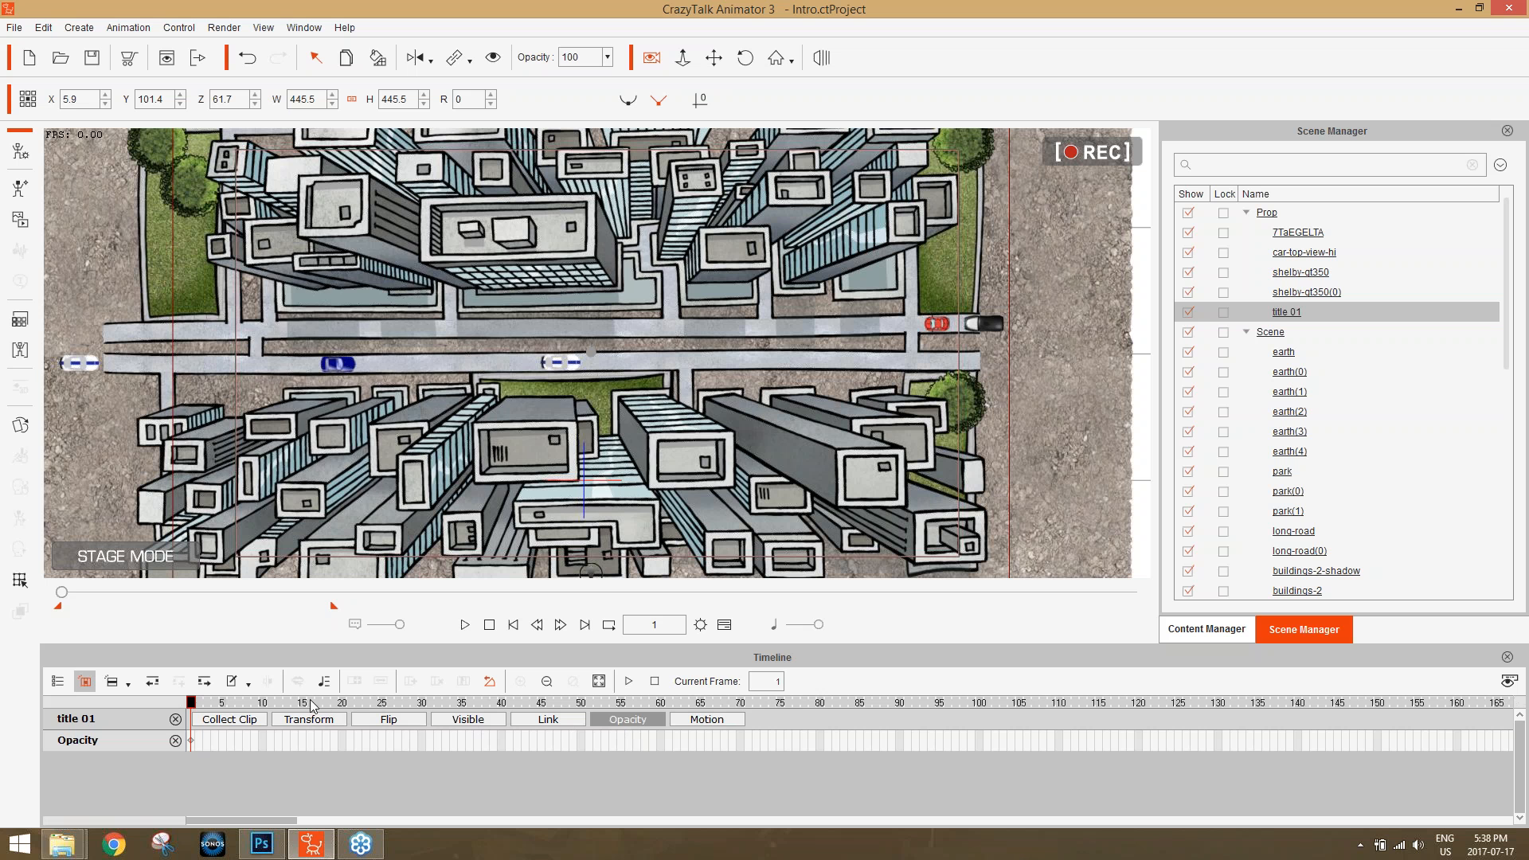
# Advance the scene to frame 165 and hide the title 01 prop at that frame.
pyautogui.moveTo(301, 705); pyautogui.dragTo(403, 710)
pyautogui.moveTo(407, 708); pyautogui.dragTo(661, 677)
pyautogui.click(656, 681)
pyautogui.click(466, 625)
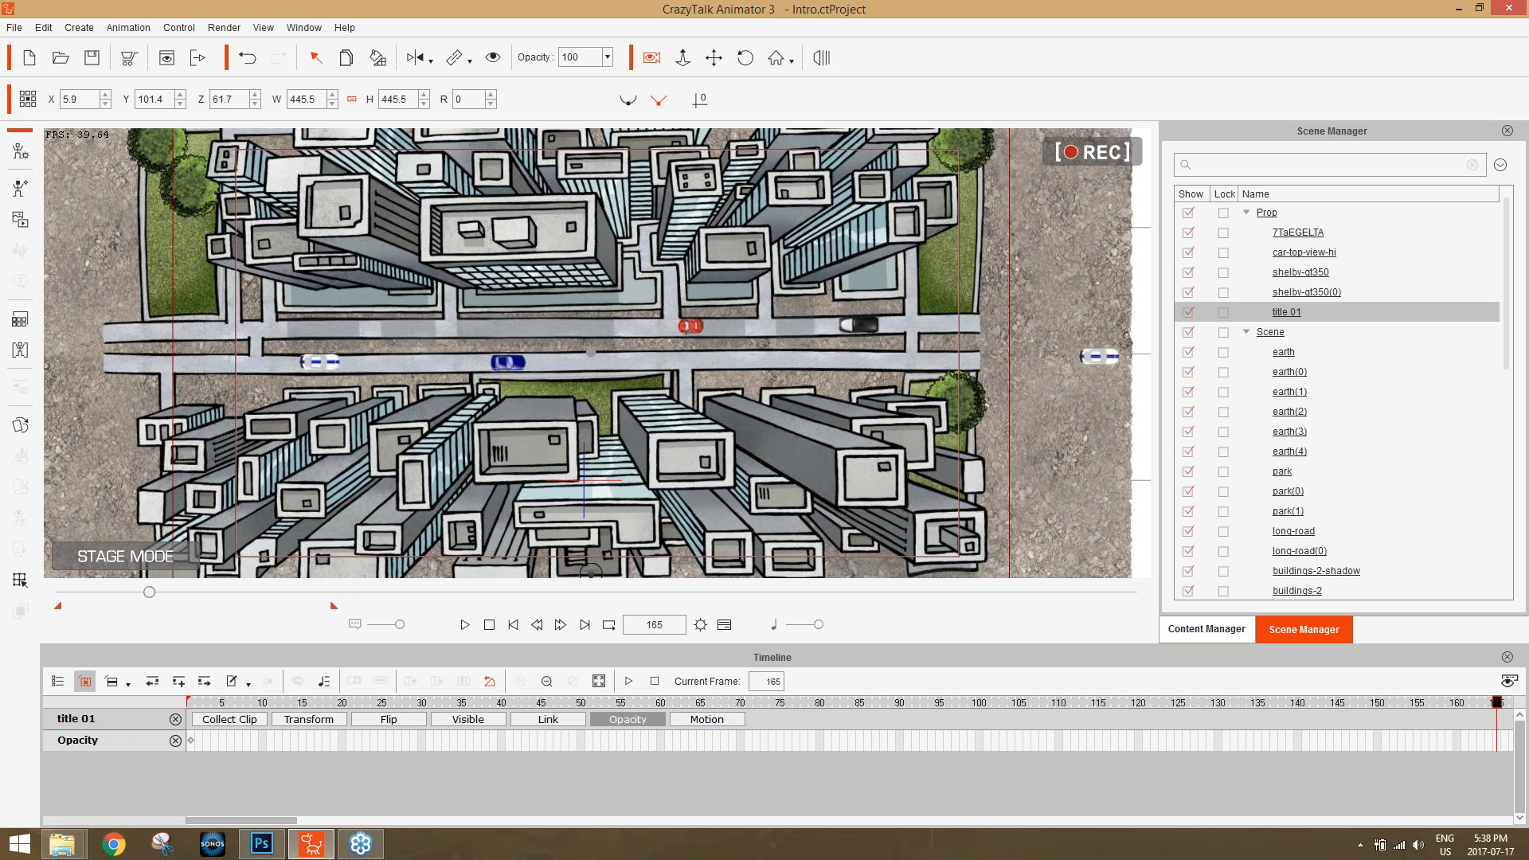
pyautogui.click(493, 57)
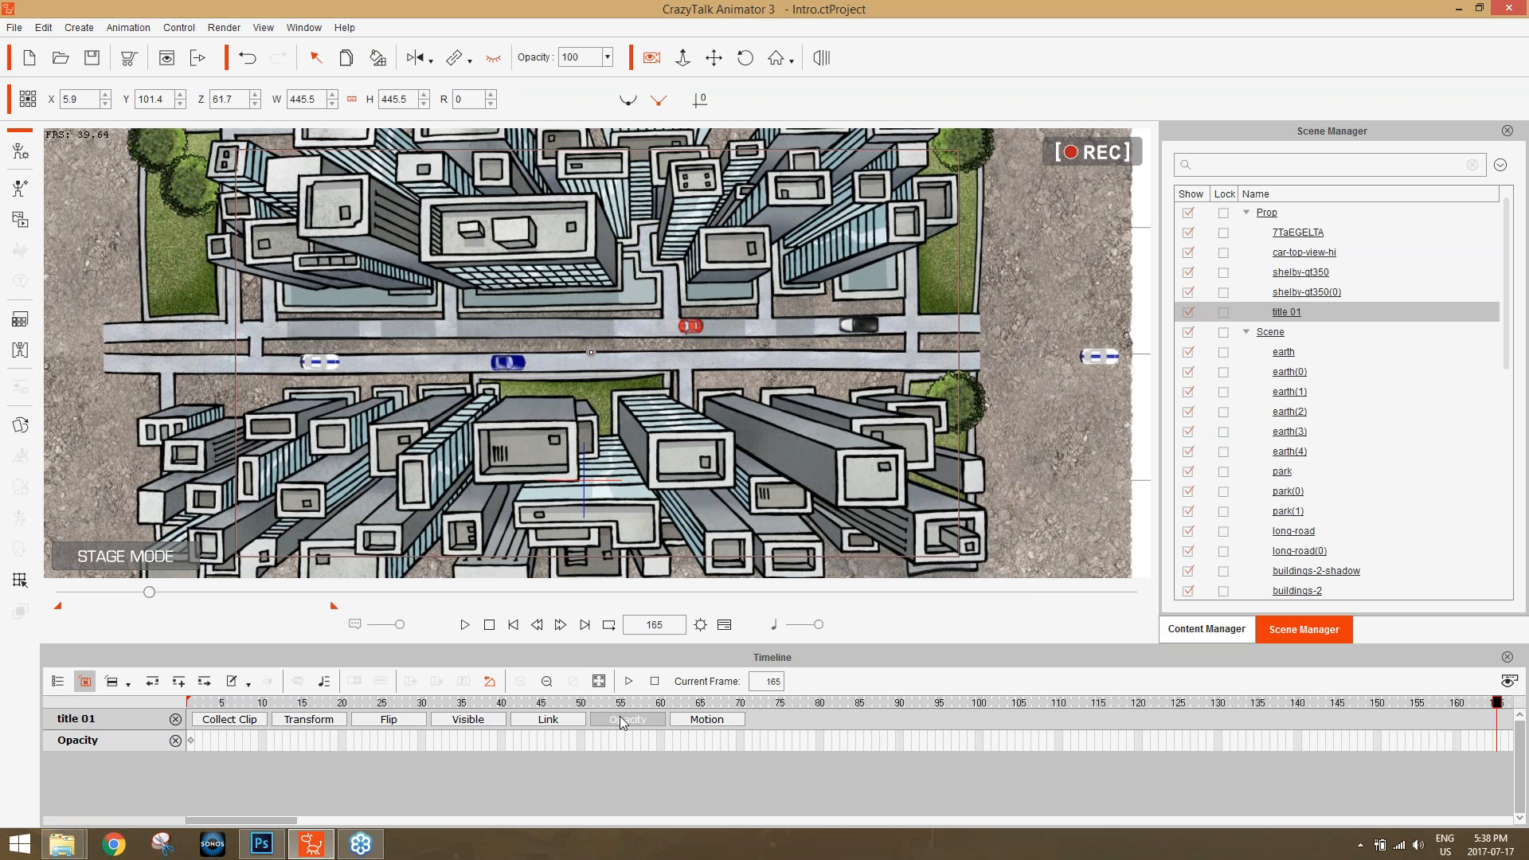
# Collapse the title 01 Opacity track, return to frame 1 and close the timeline.
pyautogui.click(623, 721)
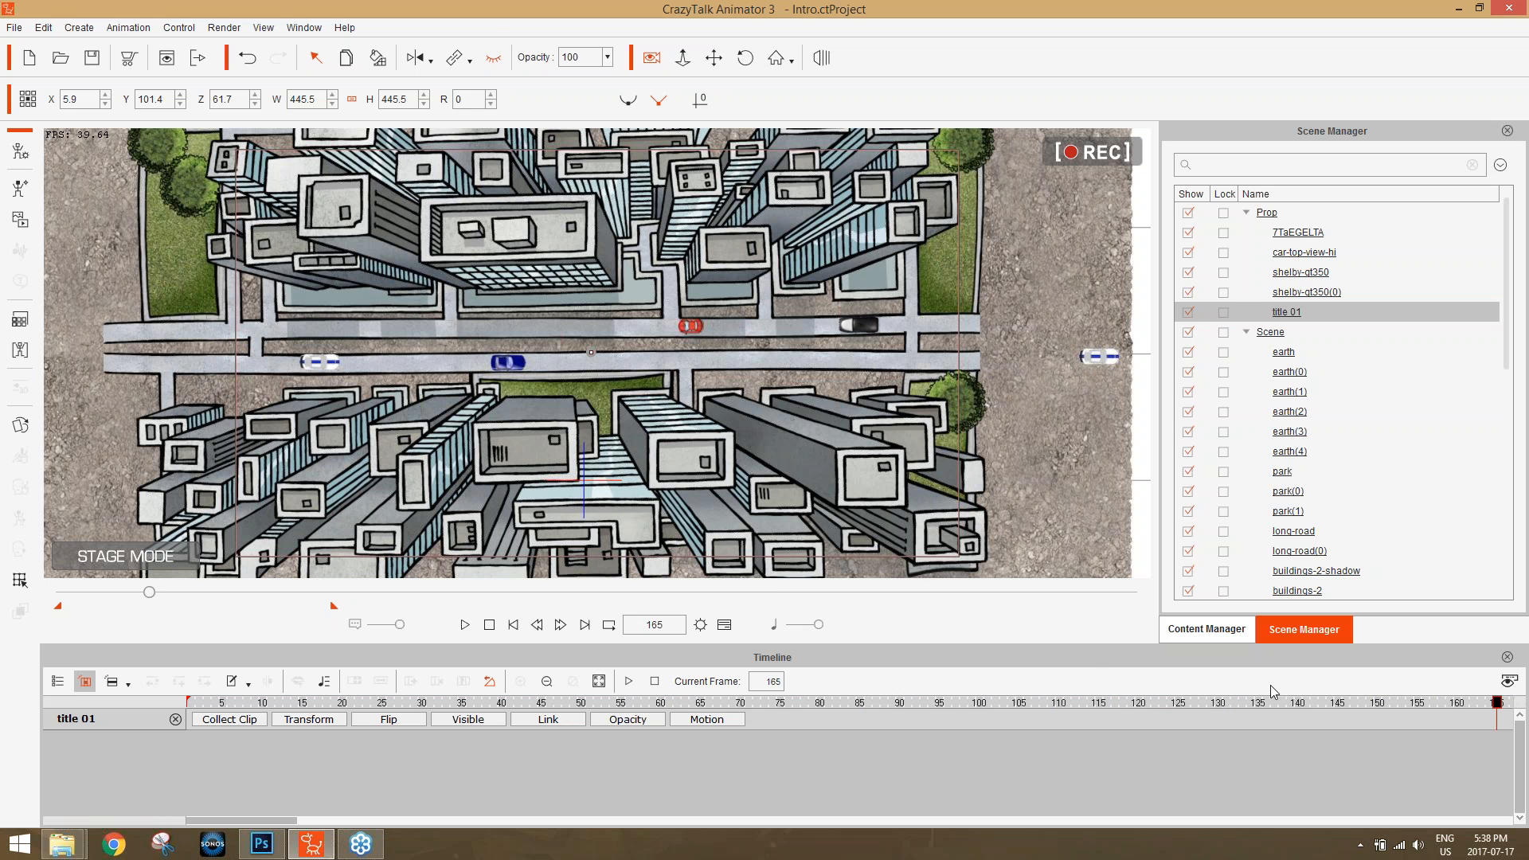
pyautogui.moveTo(1201, 709); pyautogui.dragTo(190, 715)
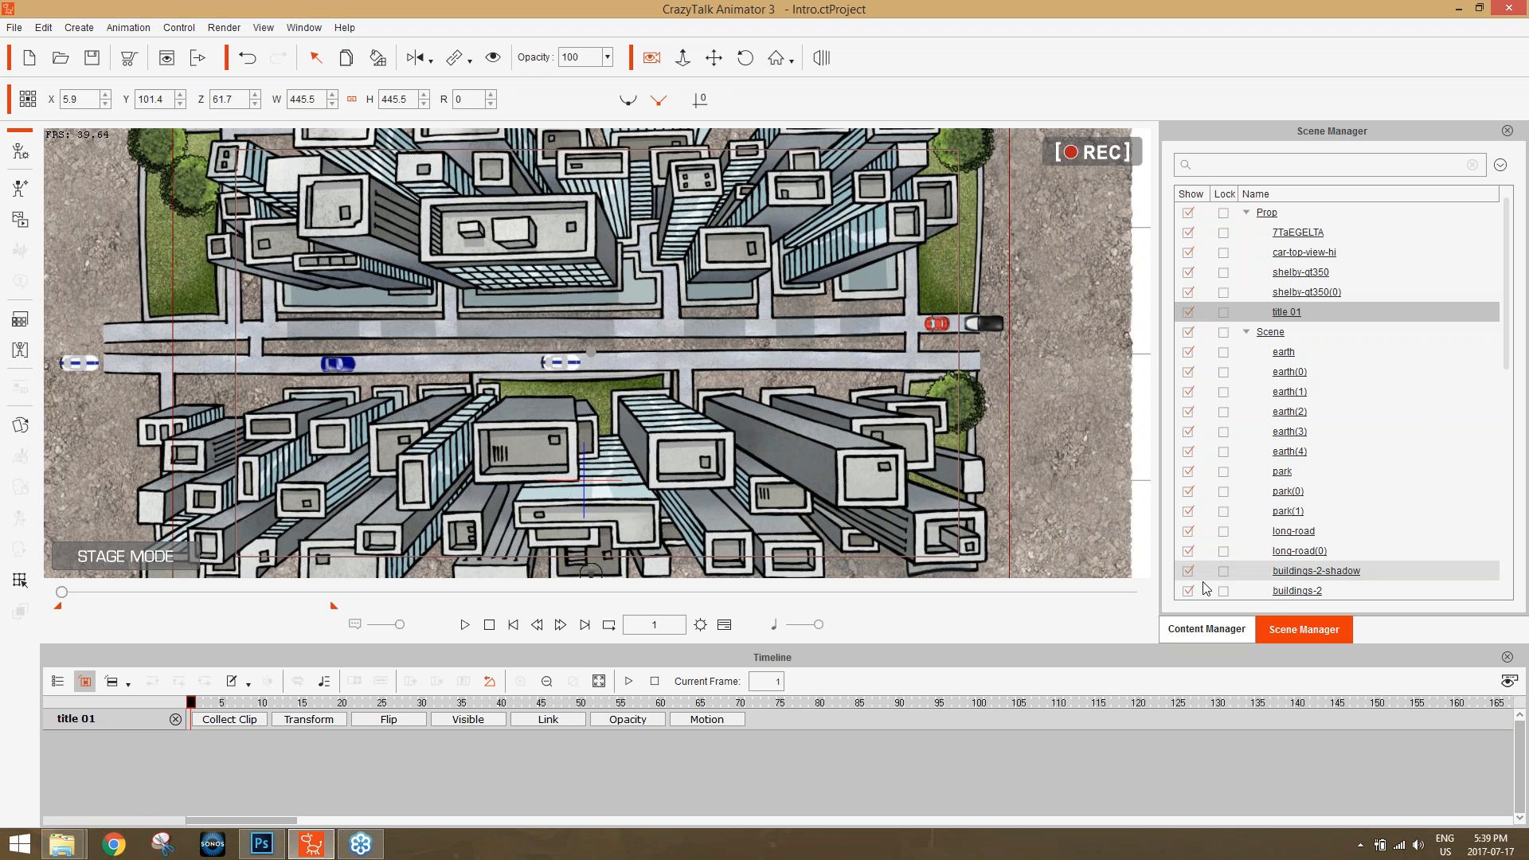
pyautogui.click(1508, 654)
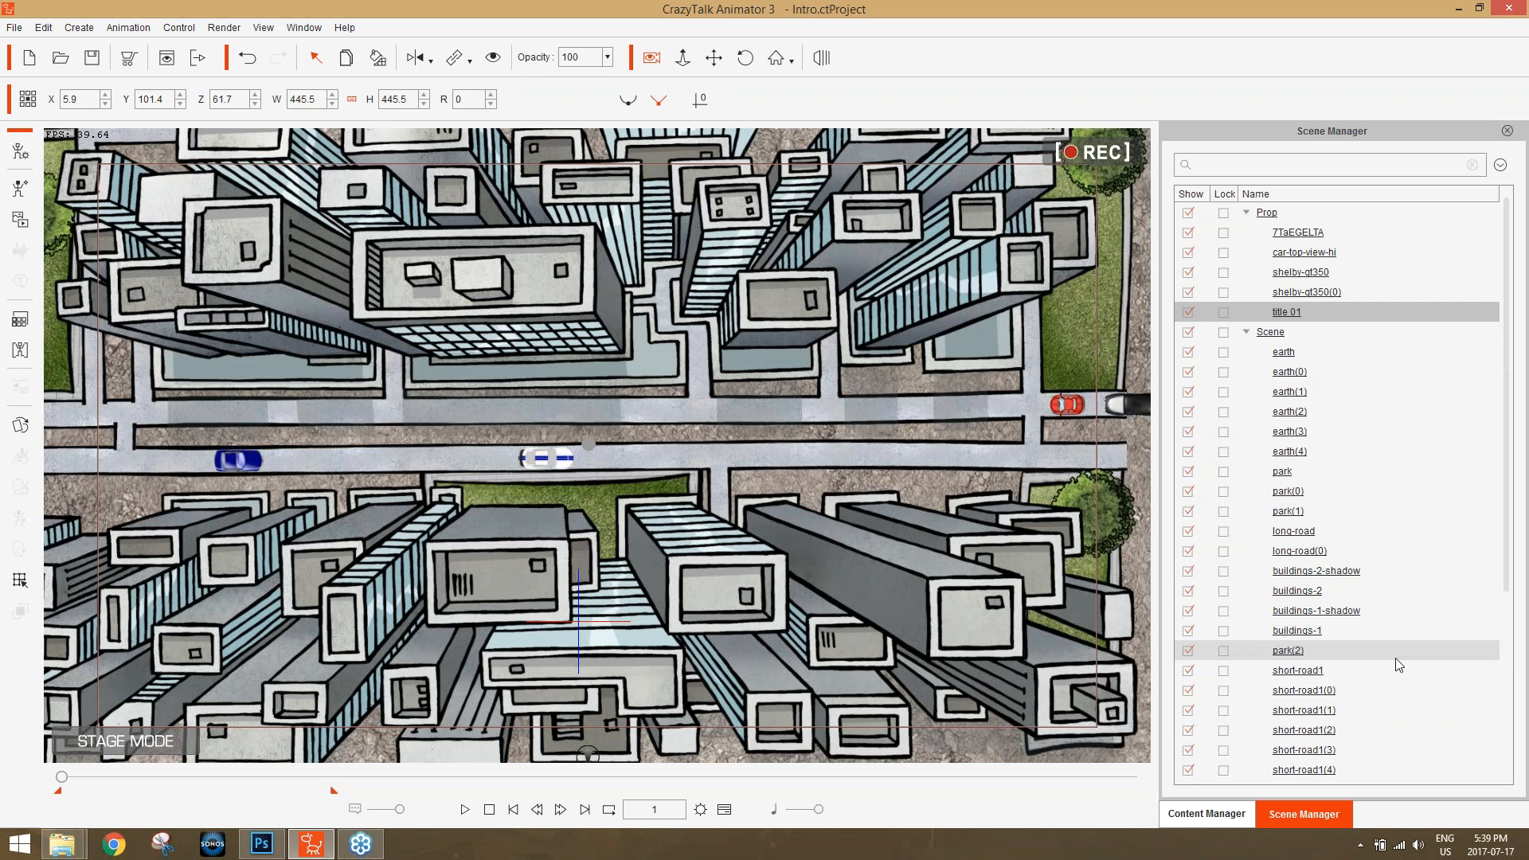
# Browse the scene templates, including the RooftopView and TheCityBelow folders under Cityscape.
pyautogui.click(1225, 812)
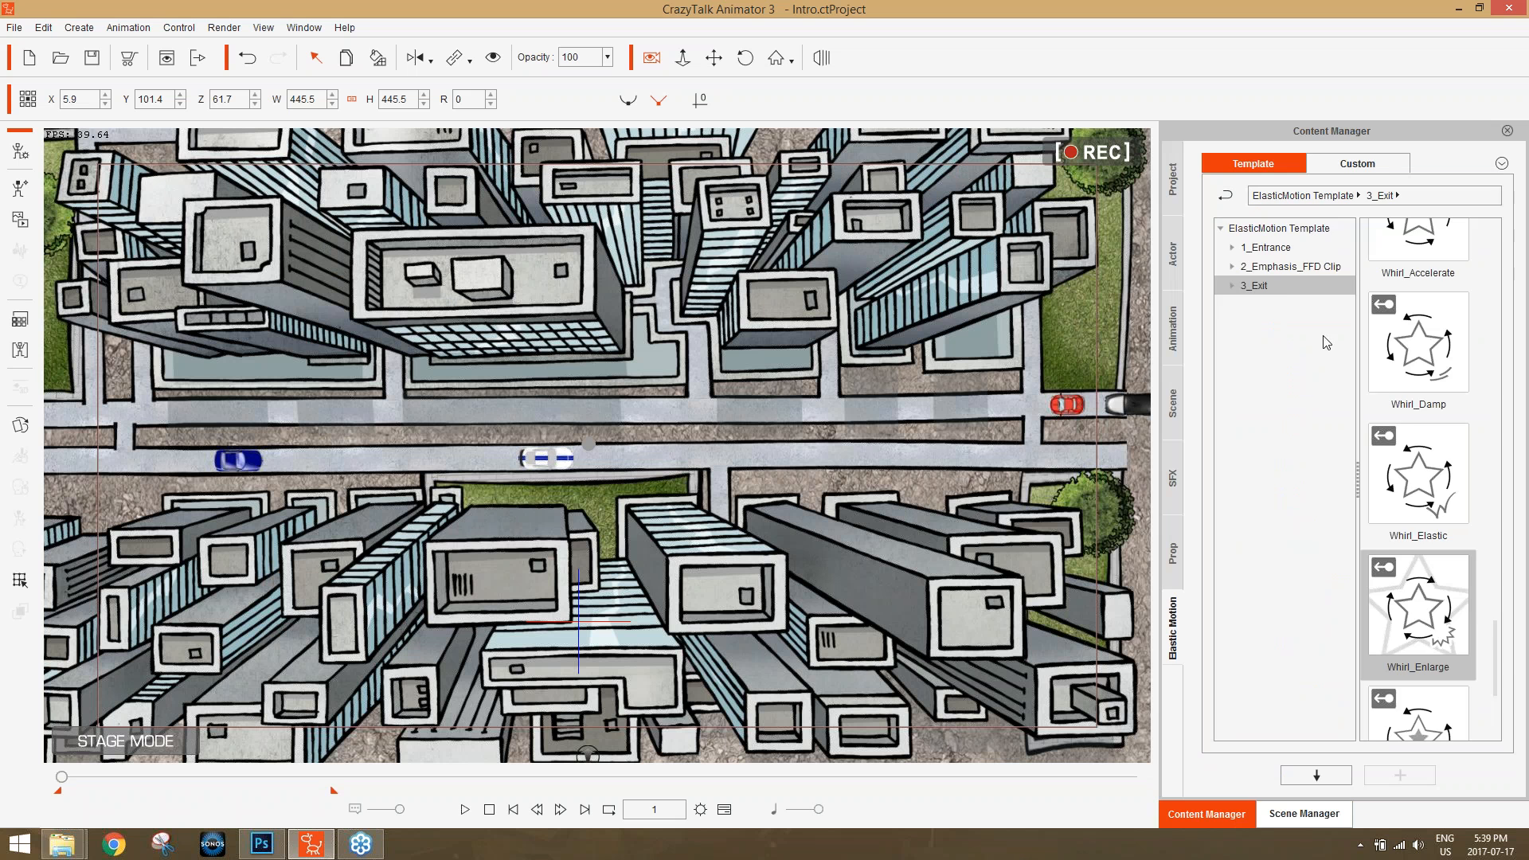
pyautogui.click(1167, 409)
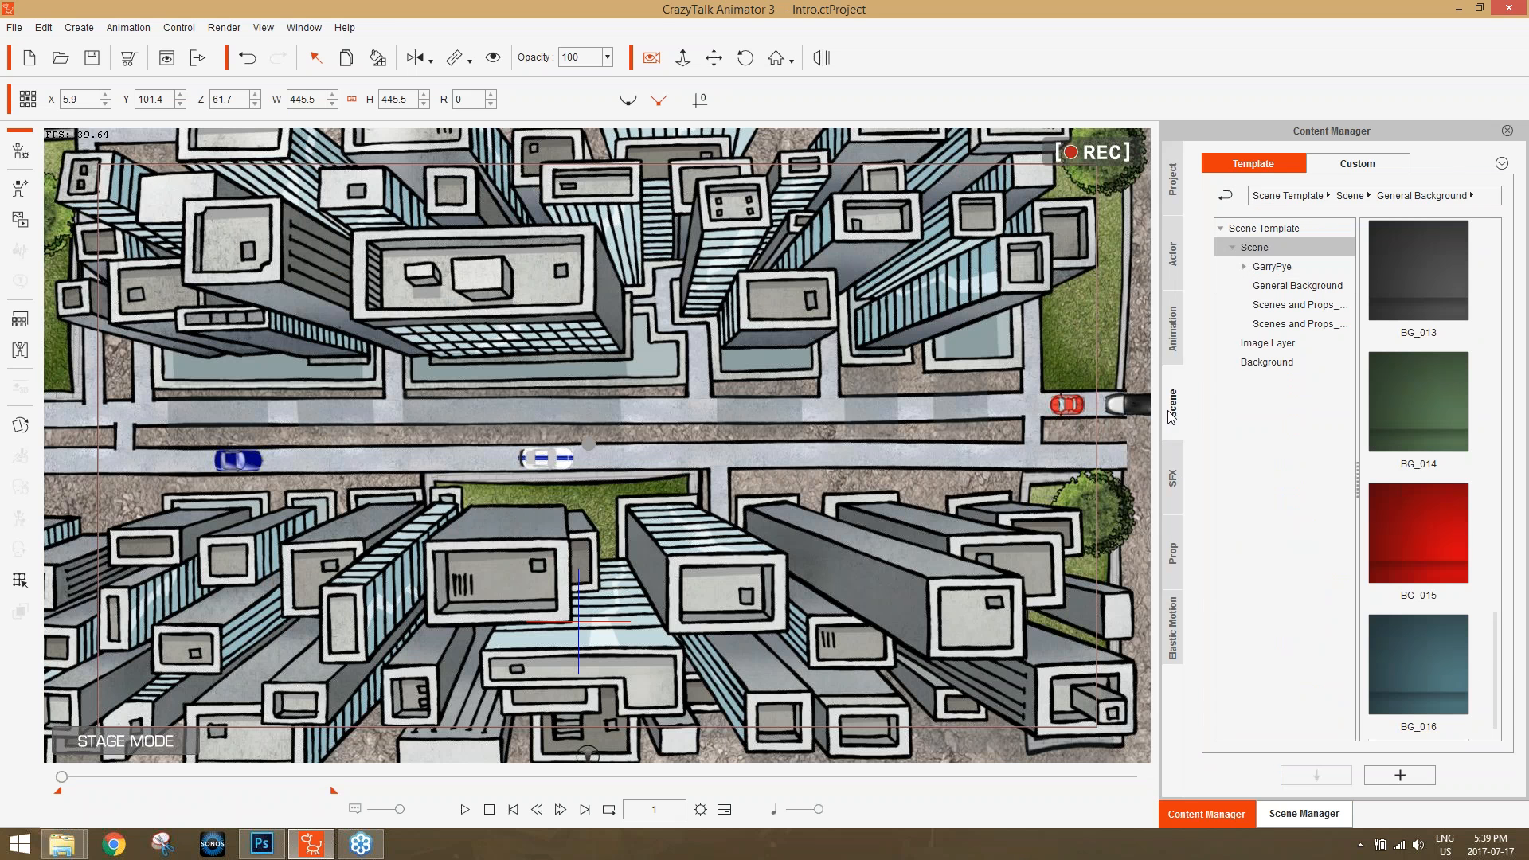
pyautogui.click(1276, 266)
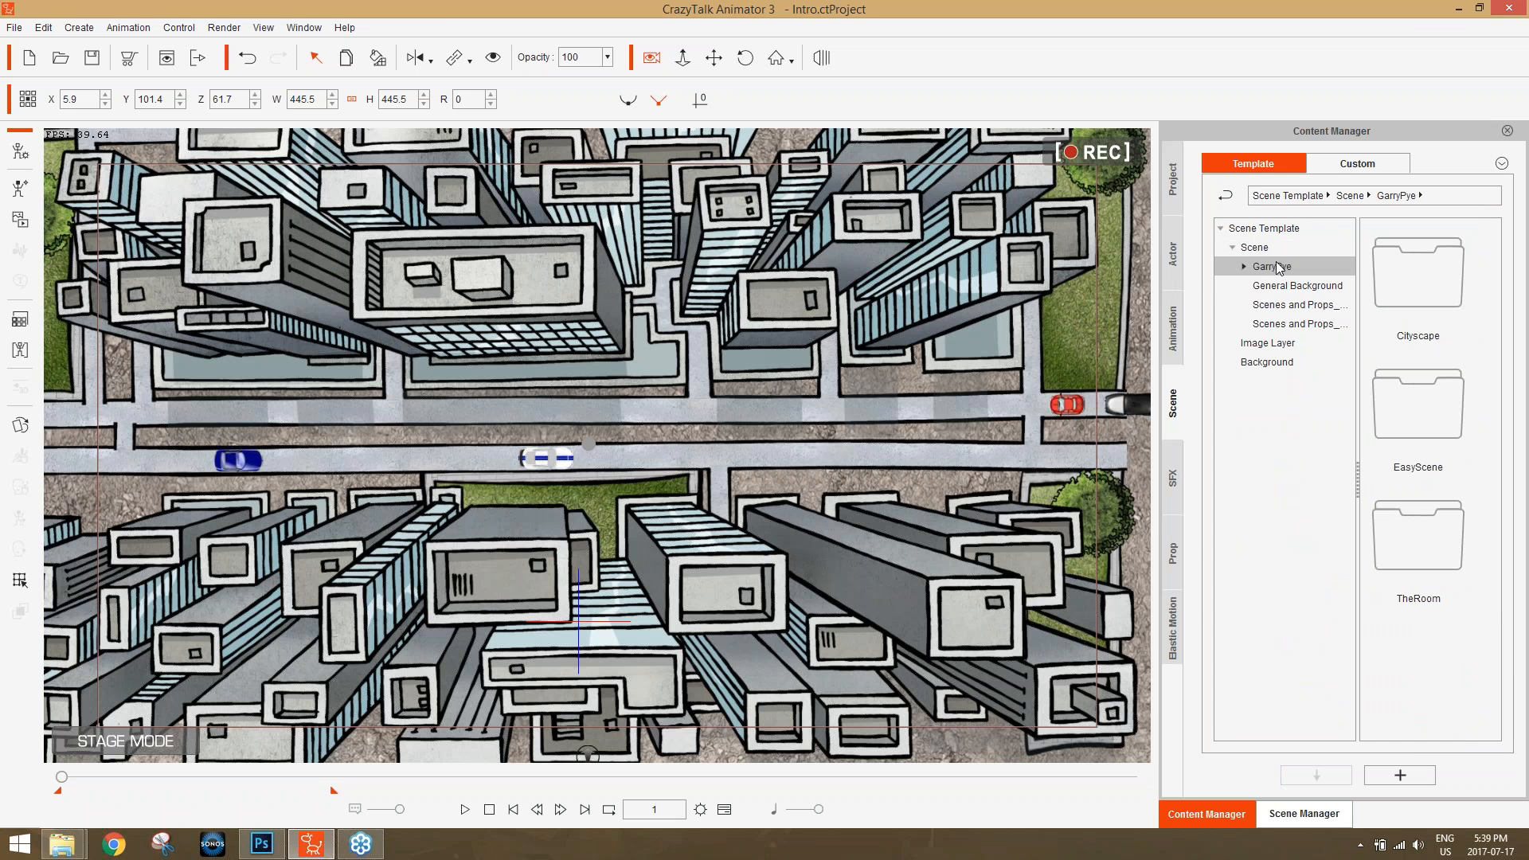
pyautogui.click(1292, 284)
pyautogui.click(1290, 305)
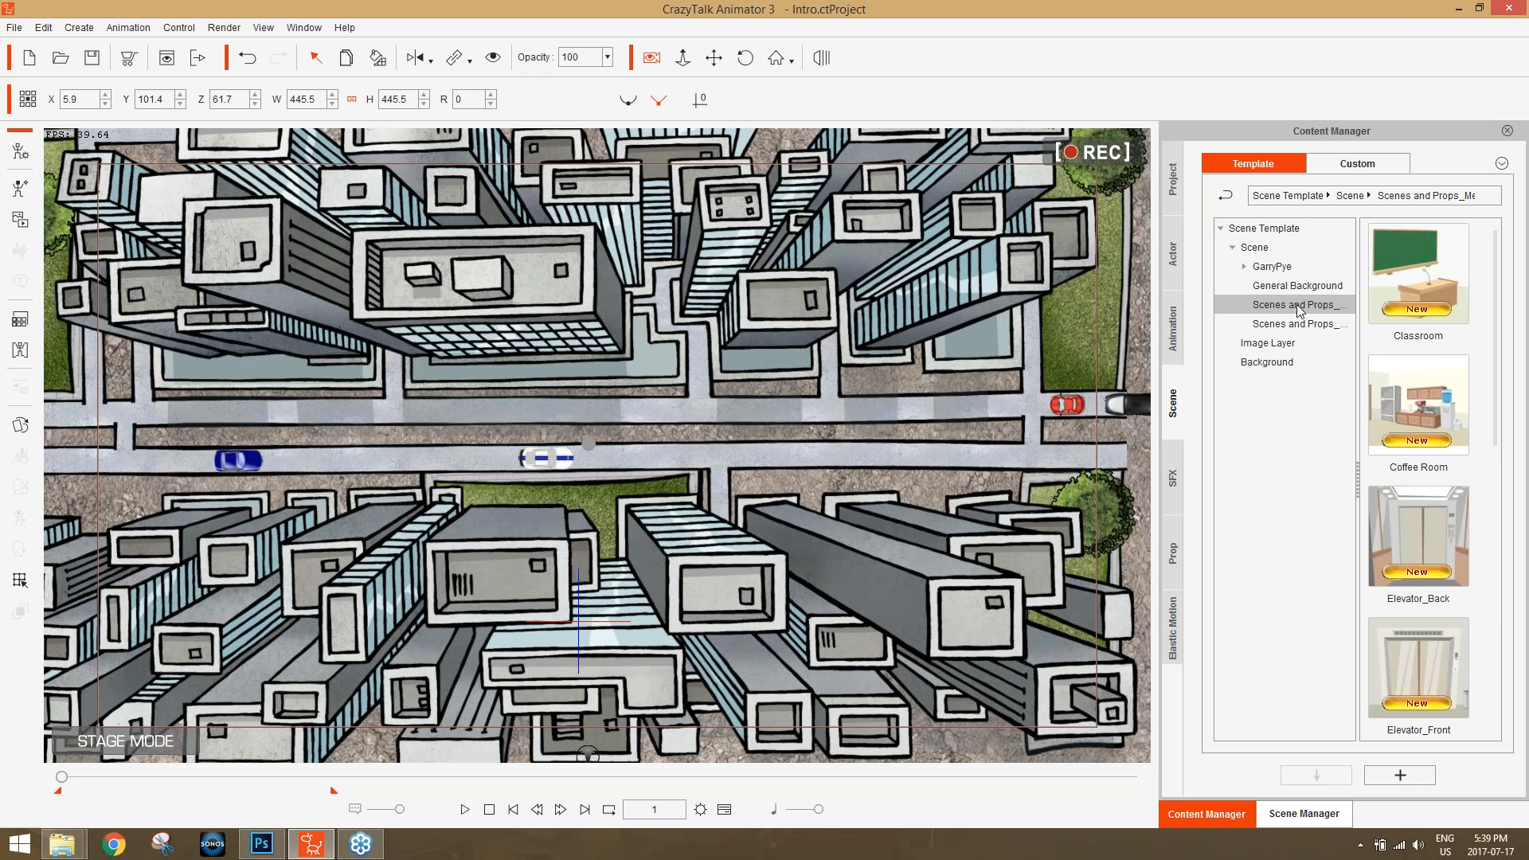
pyautogui.click(1290, 269)
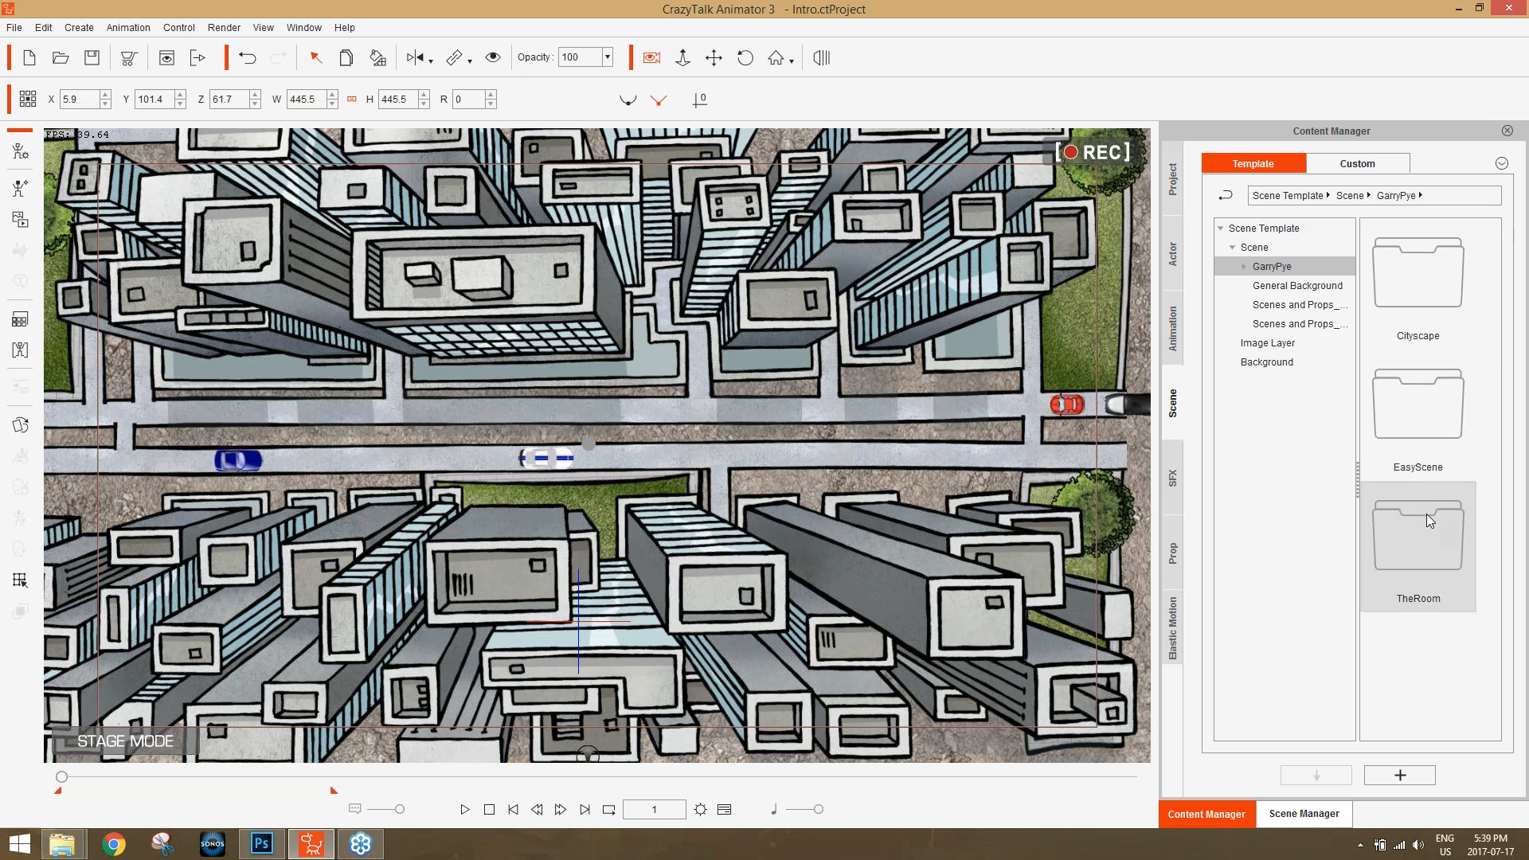
pyautogui.doubleClick(1424, 416)
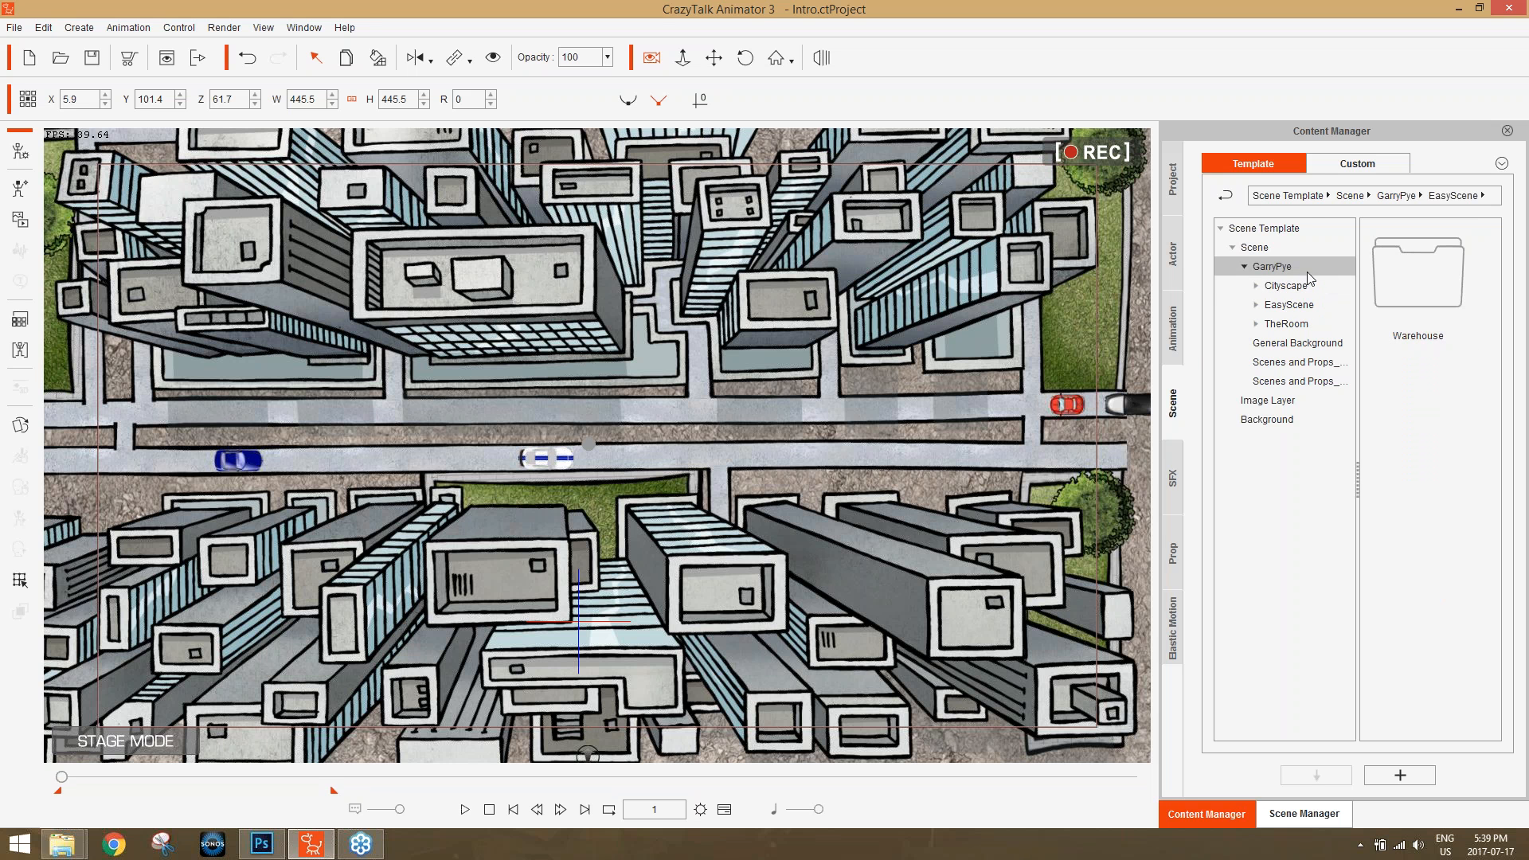
pyautogui.click(1257, 286)
pyautogui.click(1305, 305)
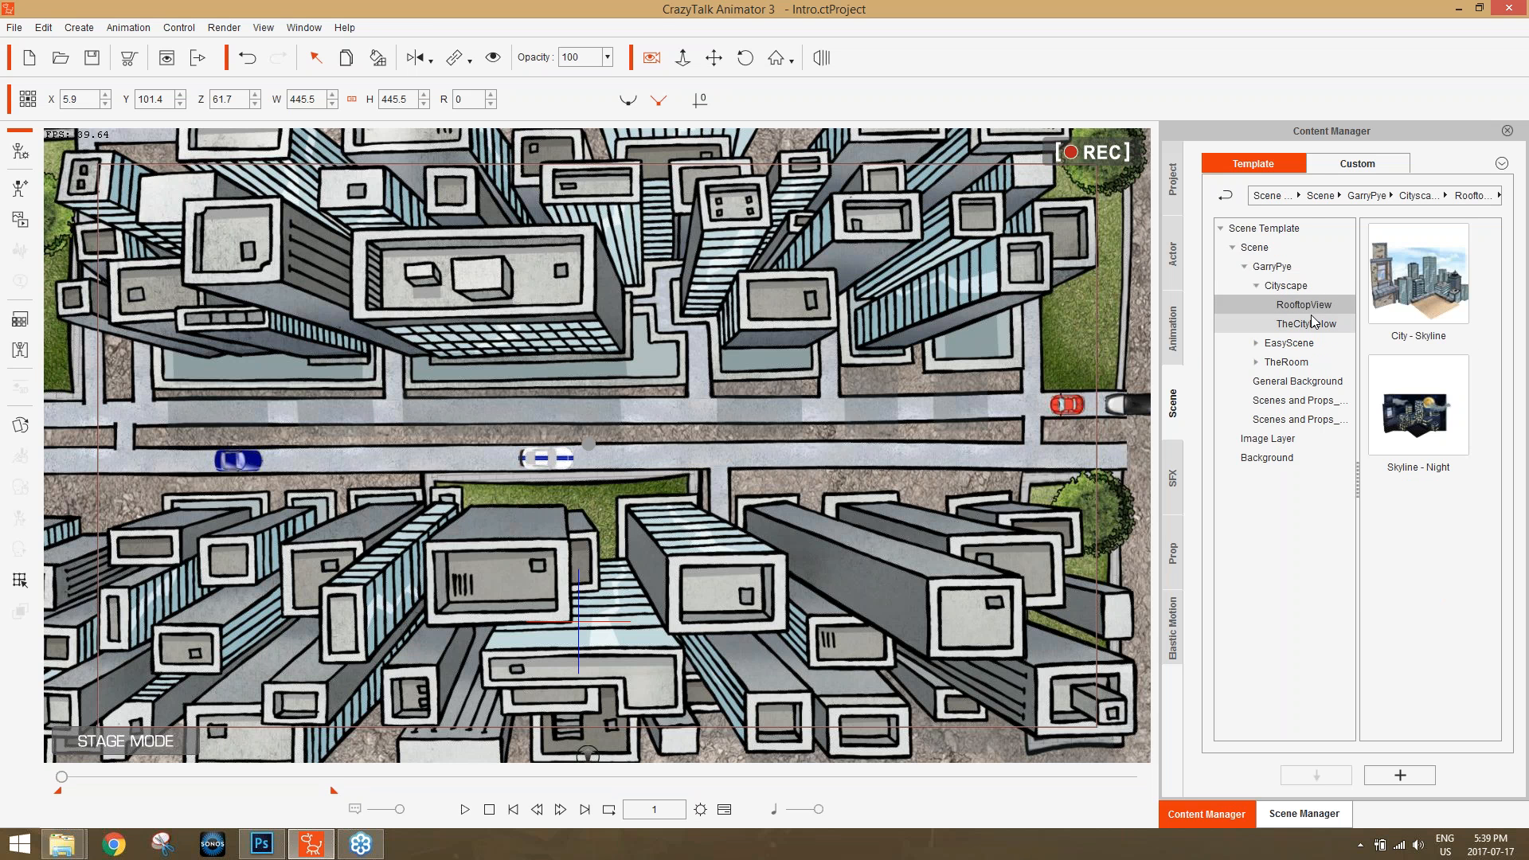
pyautogui.click(1312, 324)
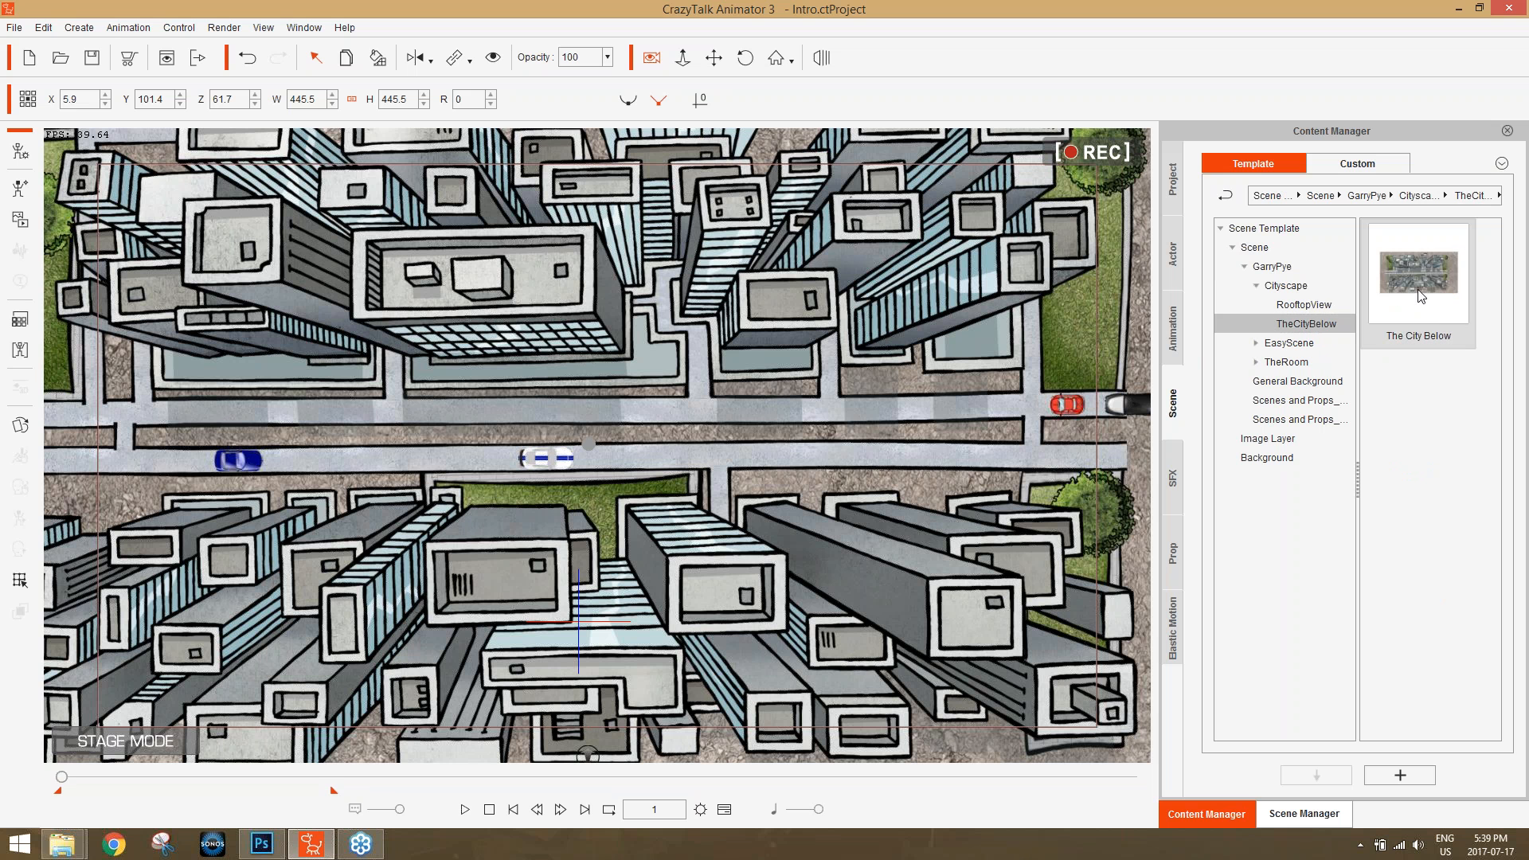
pyautogui.click(1310, 306)
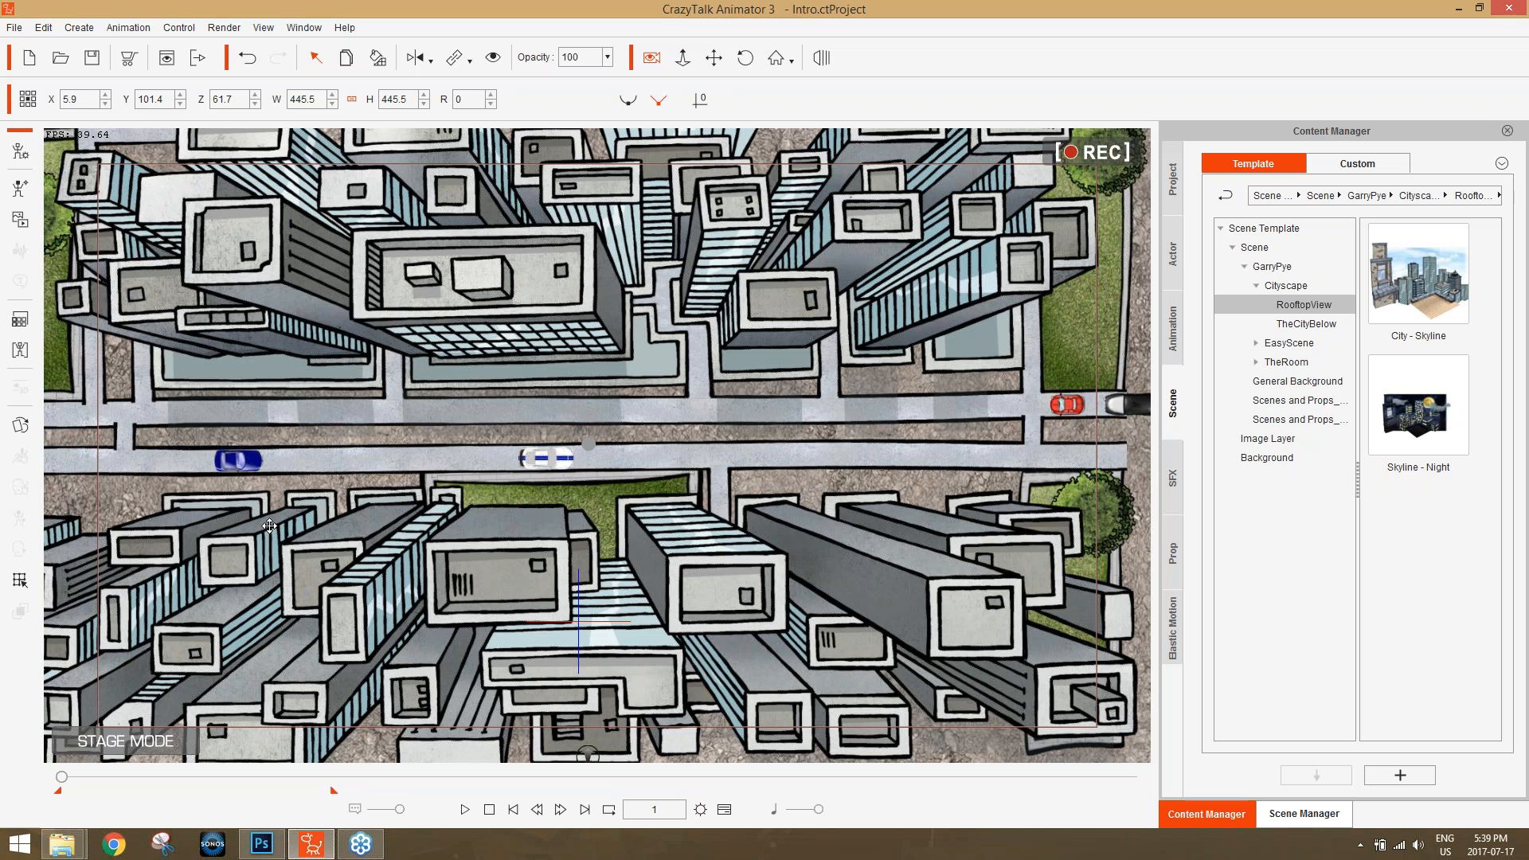
# Switch to Chrome and search Google Images for "cartoon cars overhead".
pyautogui.click(114, 844)
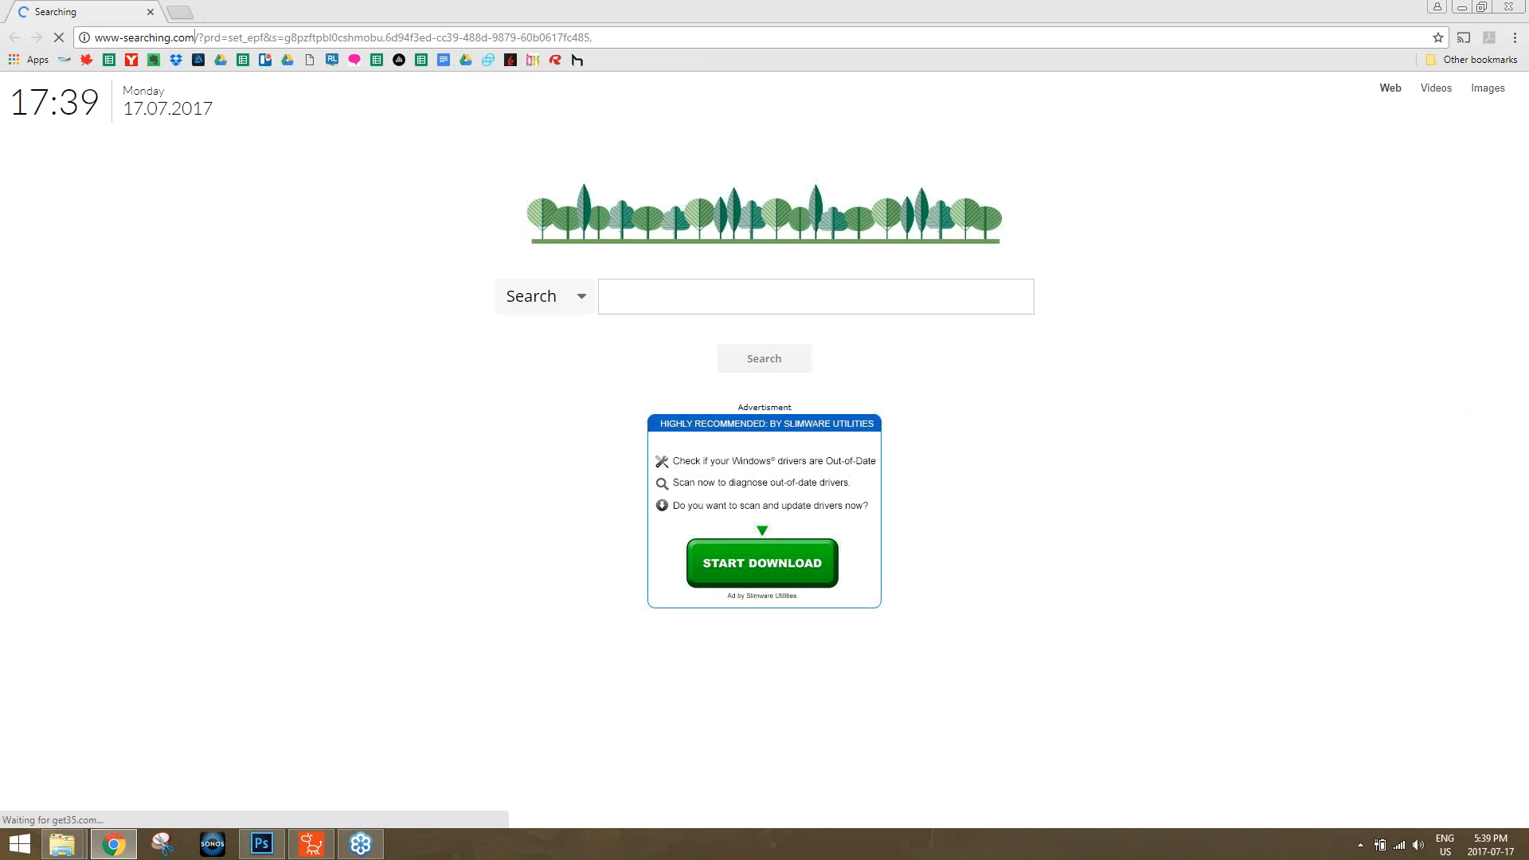
pyautogui.doubleClick(213, 38)
pyautogui.click(212, 38)
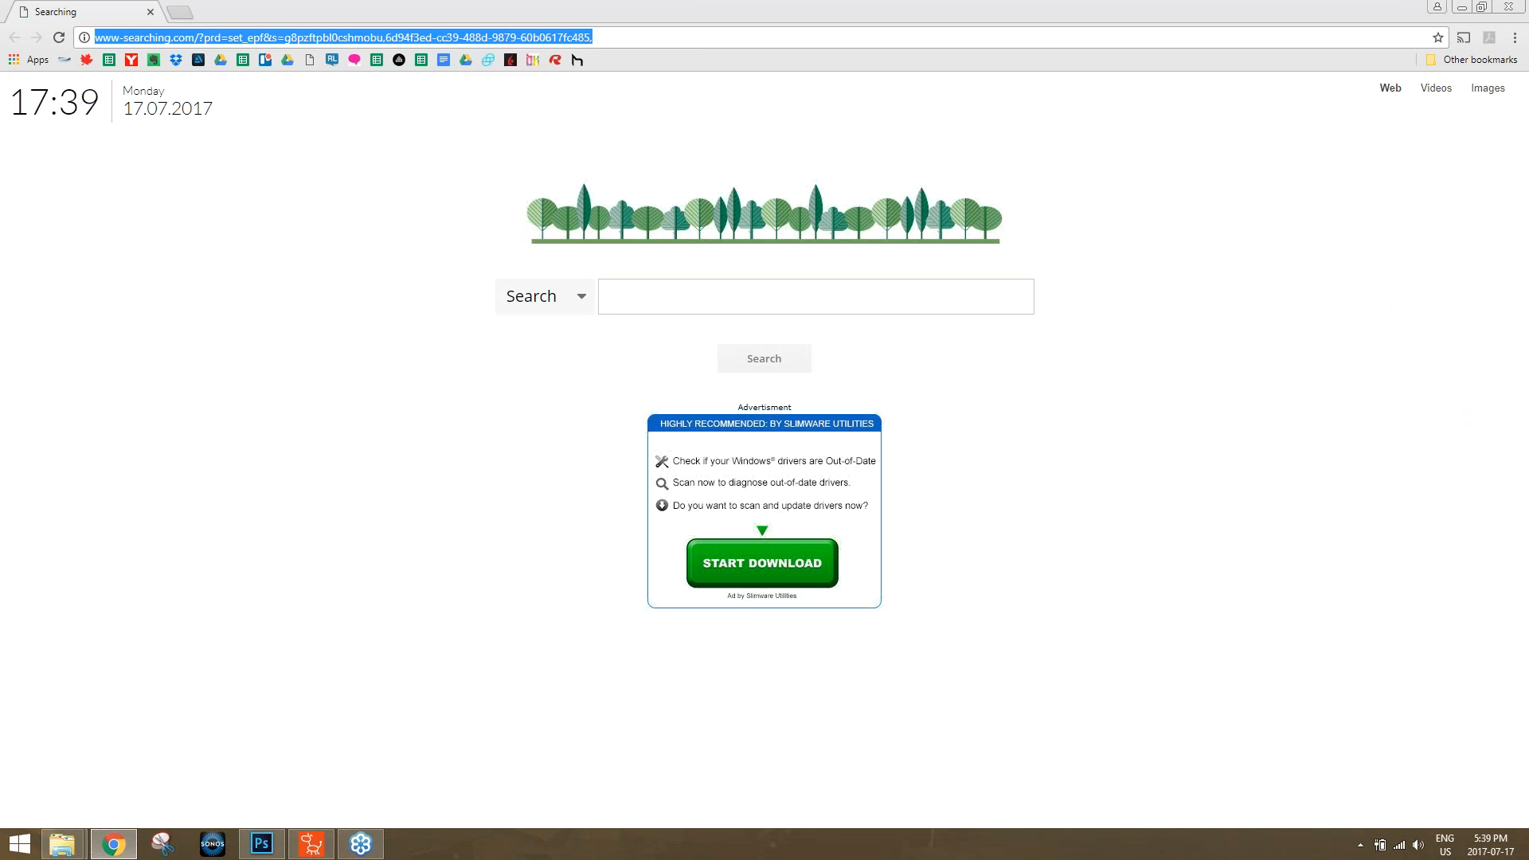
pyautogui.write('cartoon cars overhead')
pyautogui.press('Return')
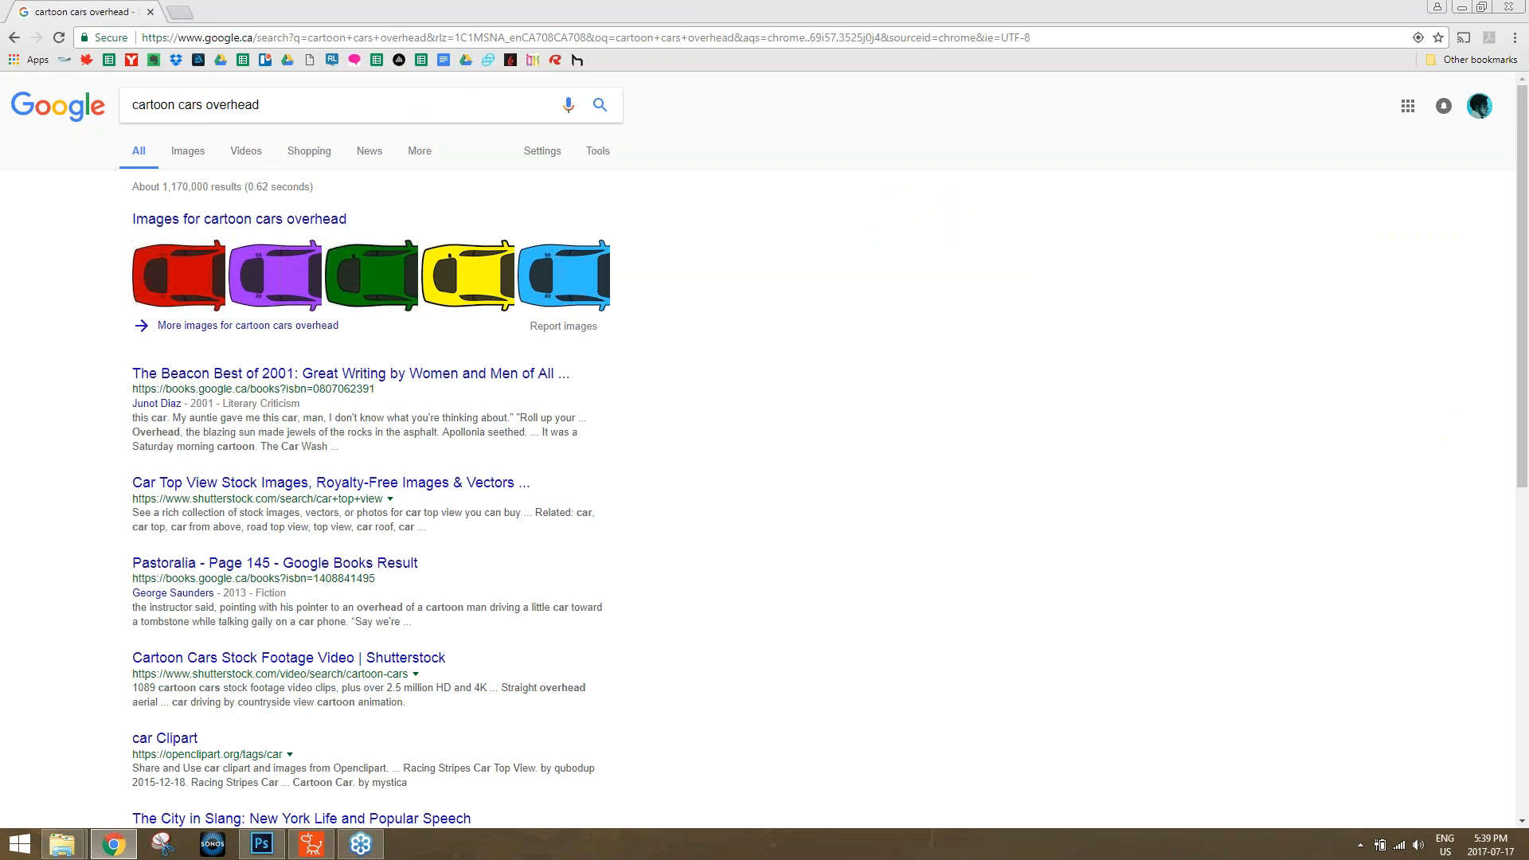
pyautogui.click(191, 153)
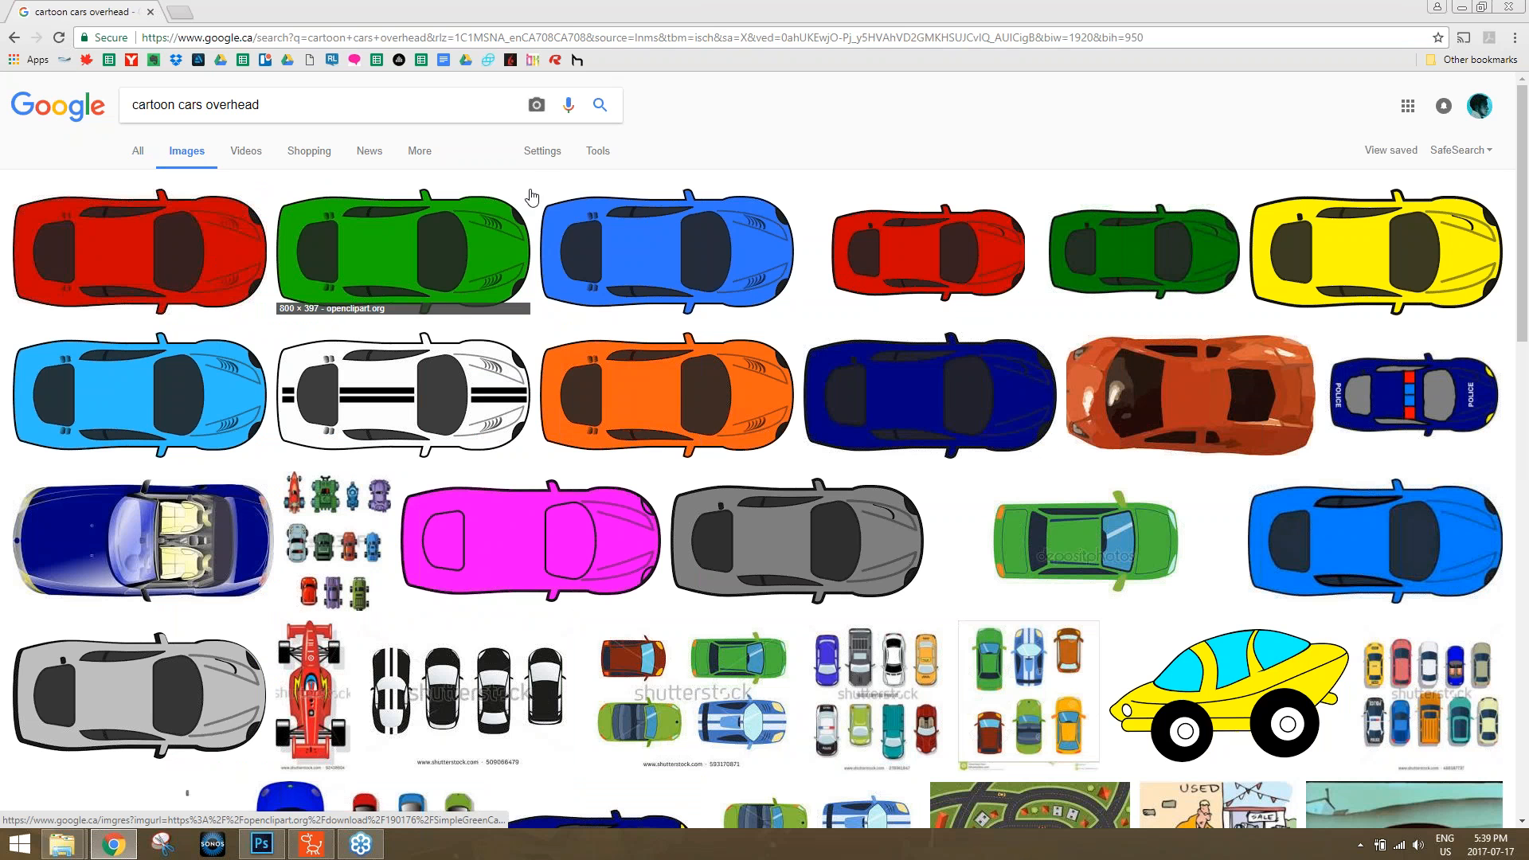
# Open the advanced image search for these car images and restrict the file type to PNG files.
pyautogui.click(533, 154)
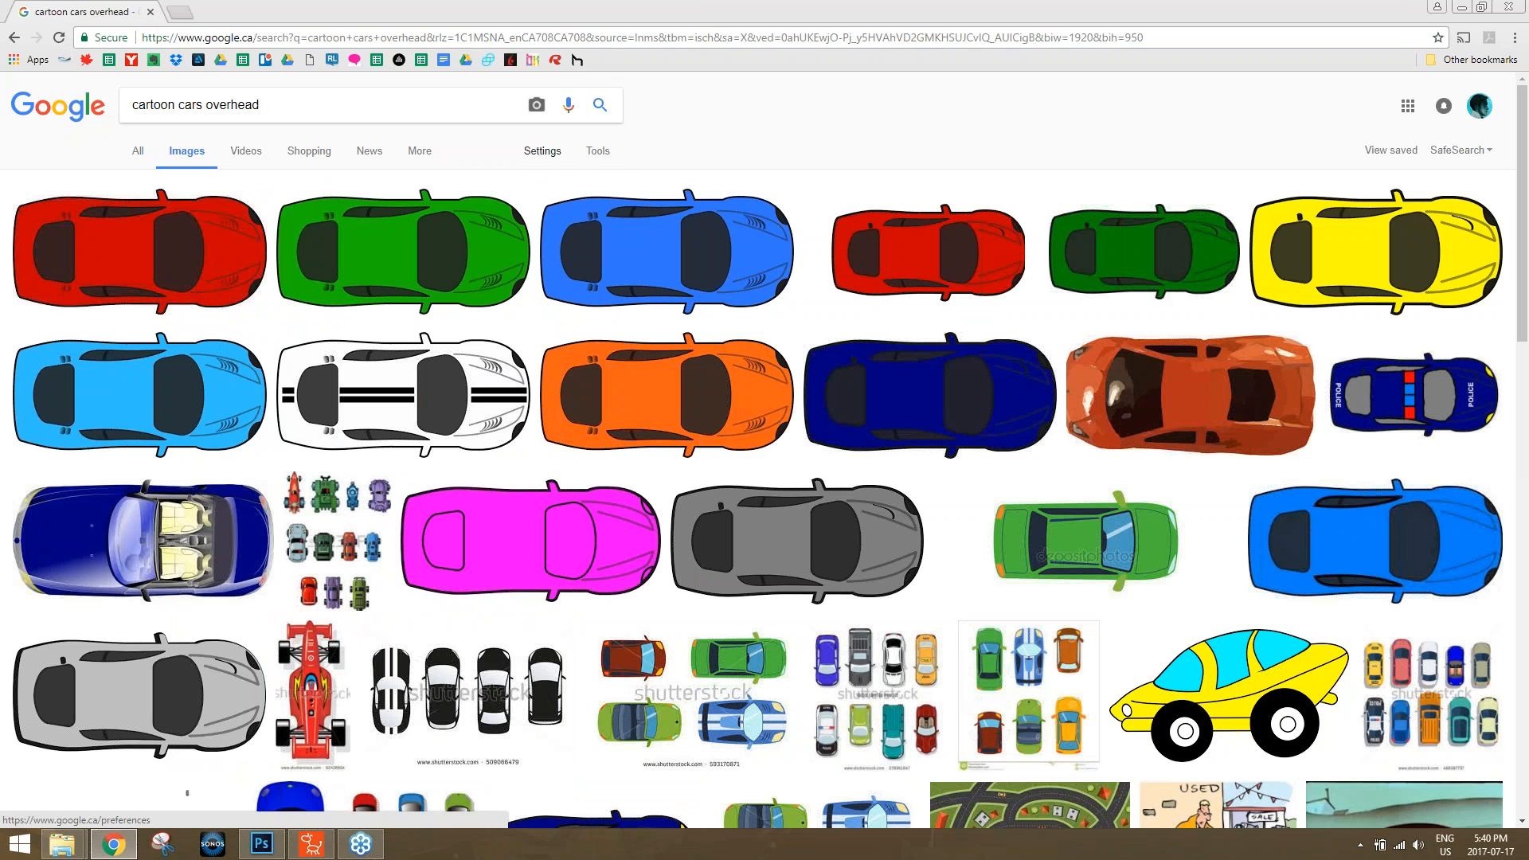
pyautogui.click(542, 151)
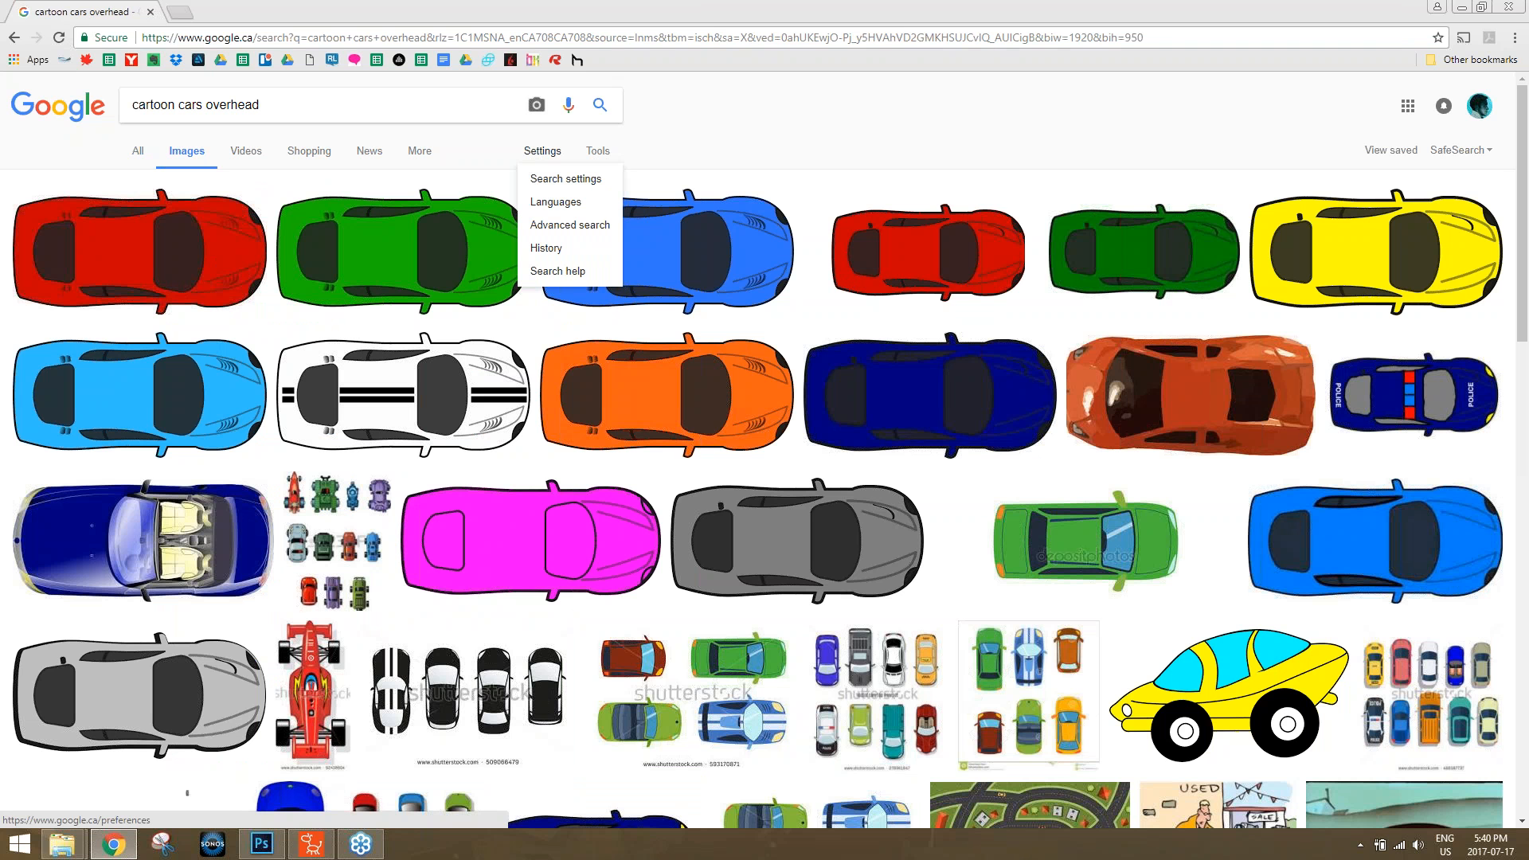
pyautogui.click(549, 226)
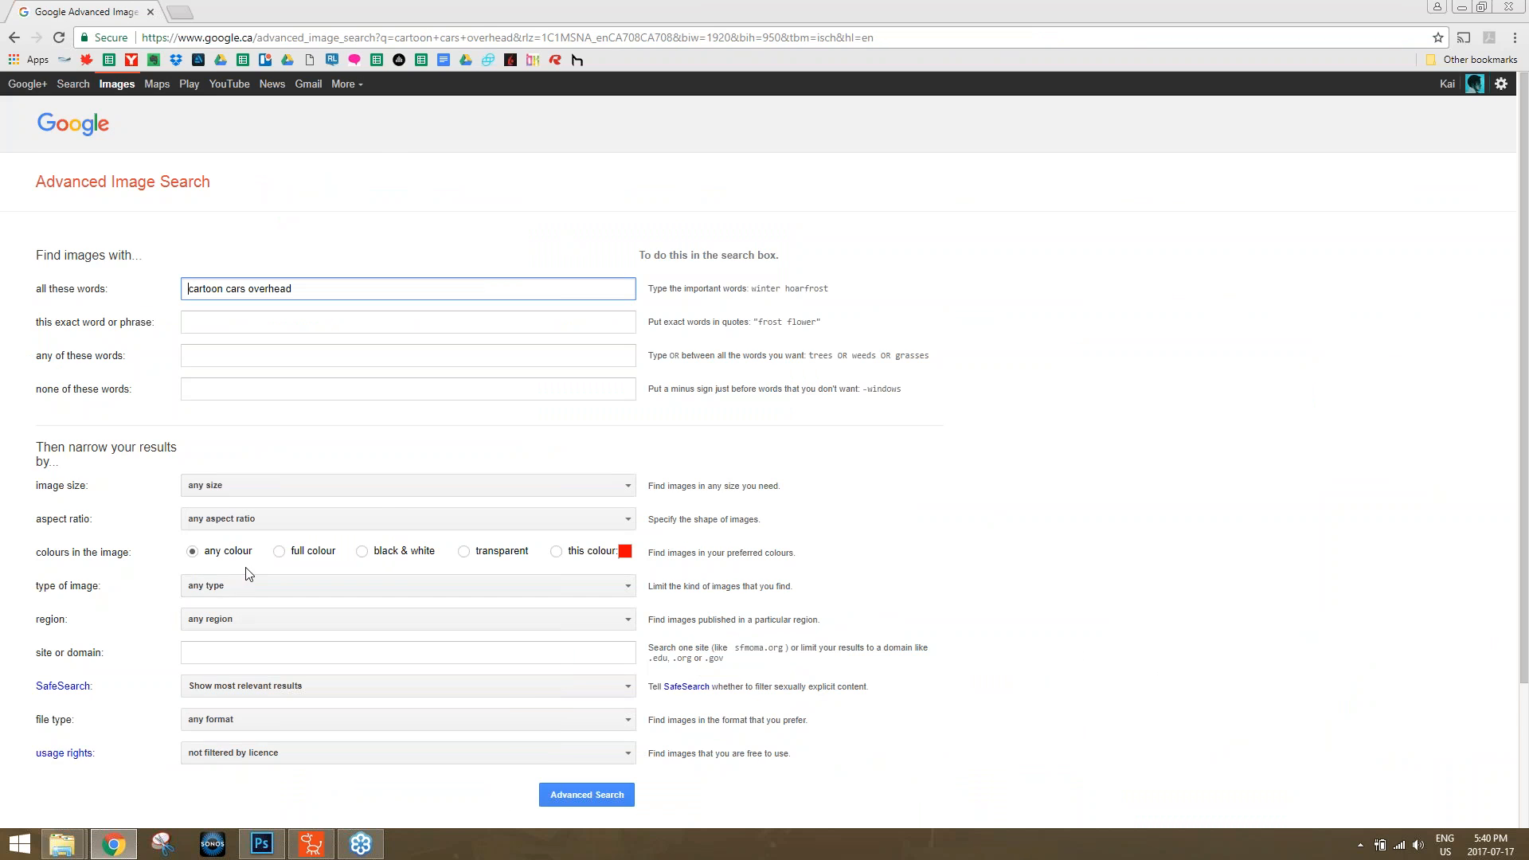
pyautogui.scroll(-1, 235, 579)
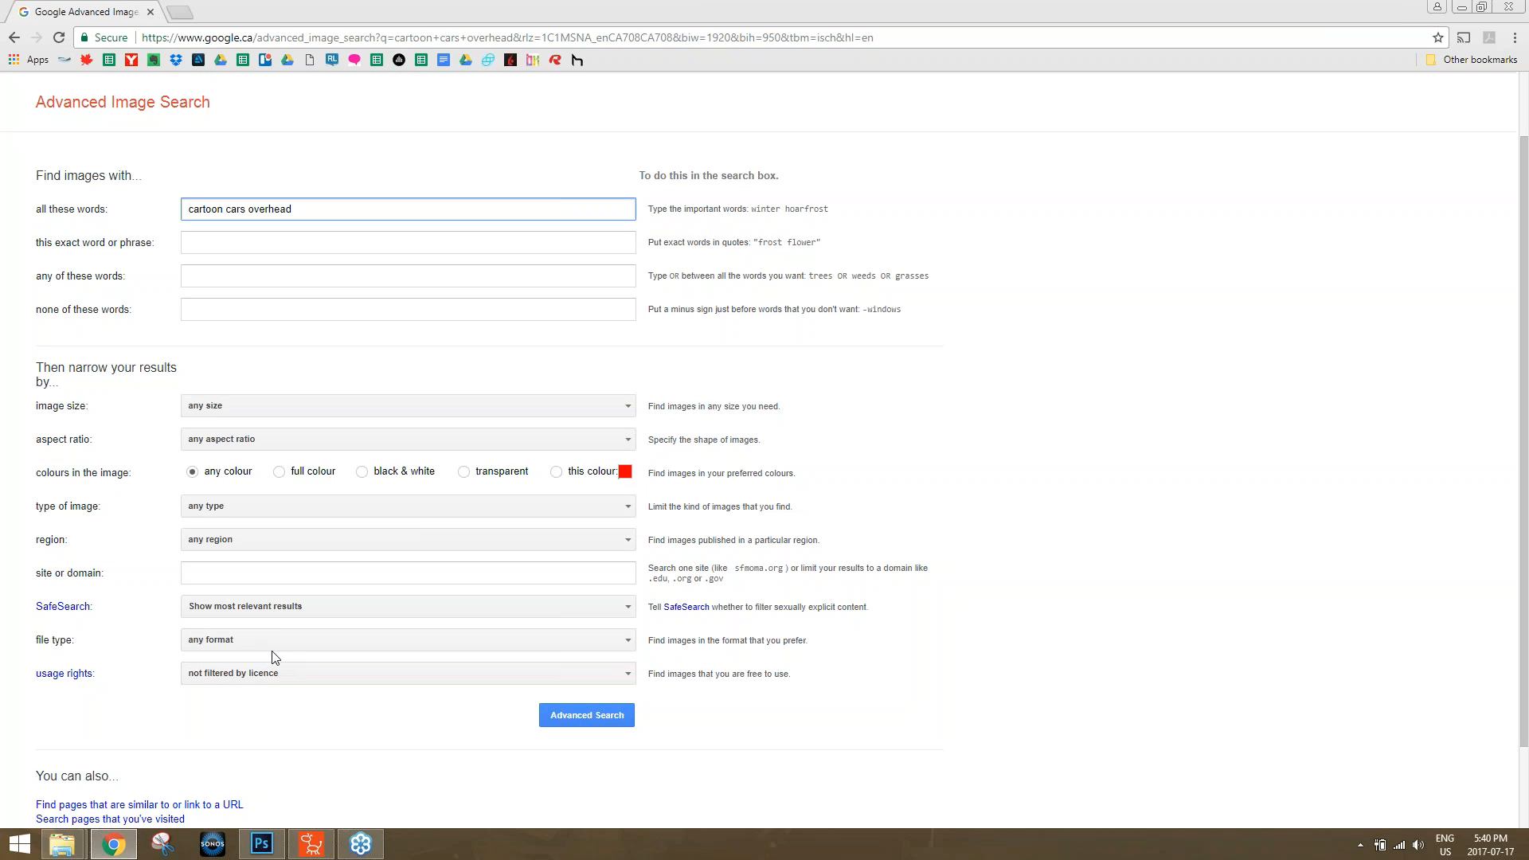
pyautogui.click(271, 642)
pyautogui.click(271, 731)
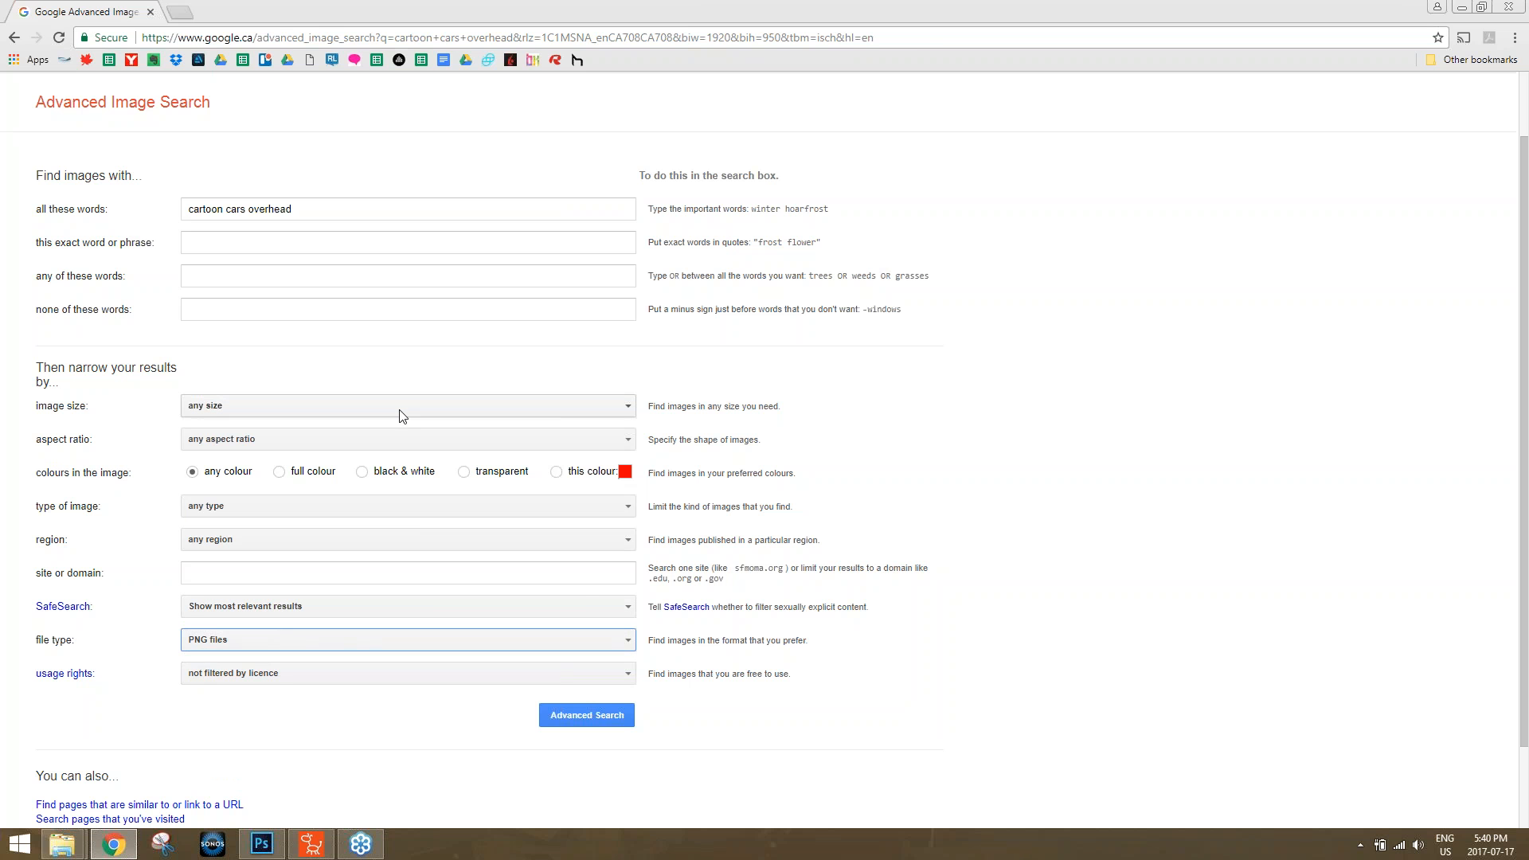
# Run the PNG image search and save the top-view police car image to the Desktop as police-car-top-view-hi.
pyautogui.click(621, 711)
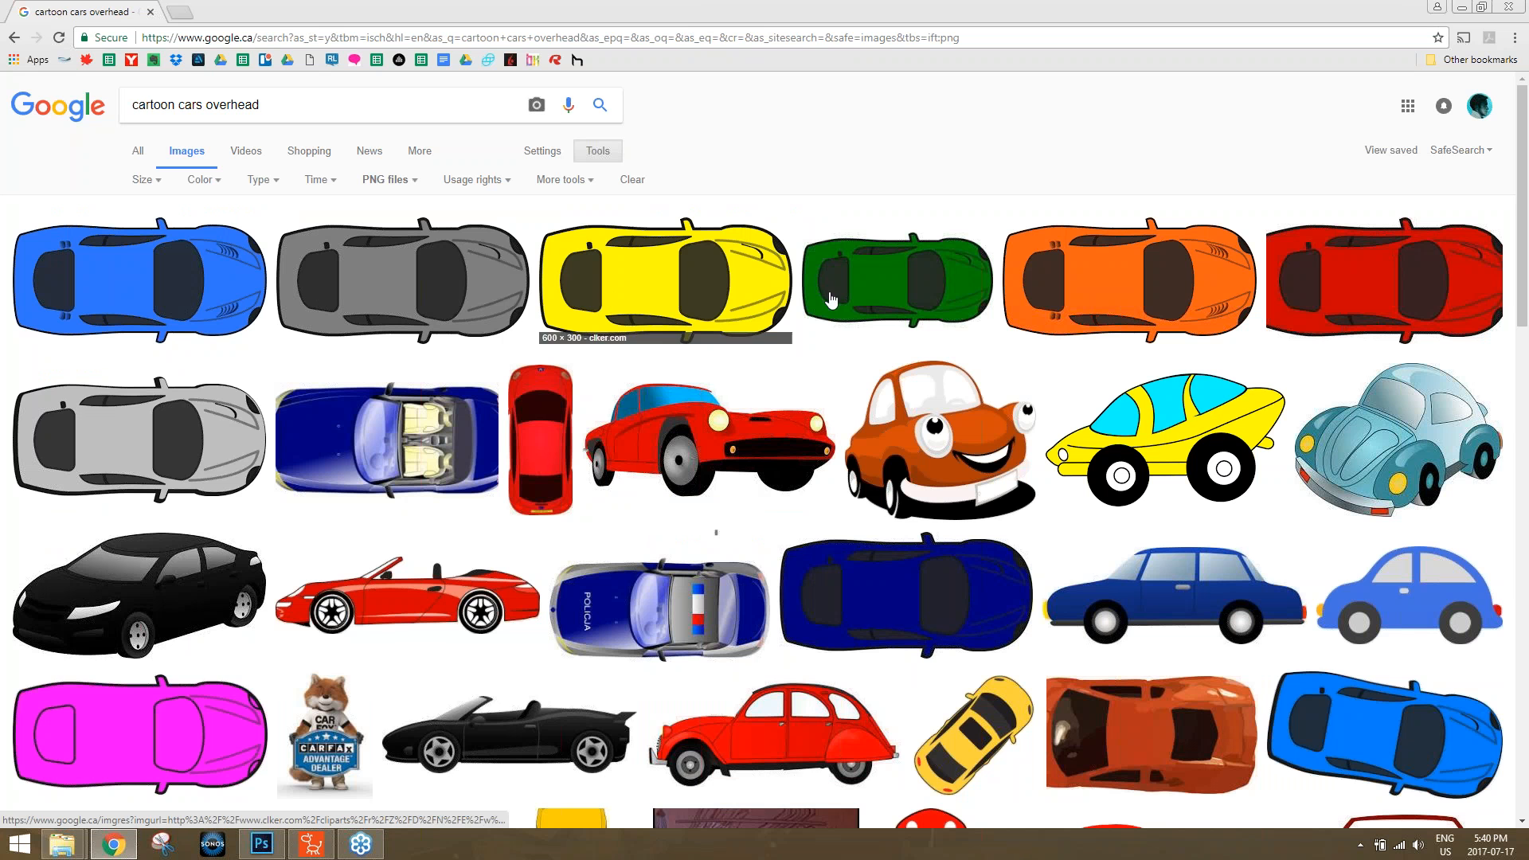
pyautogui.scroll(-2, 780, 381)
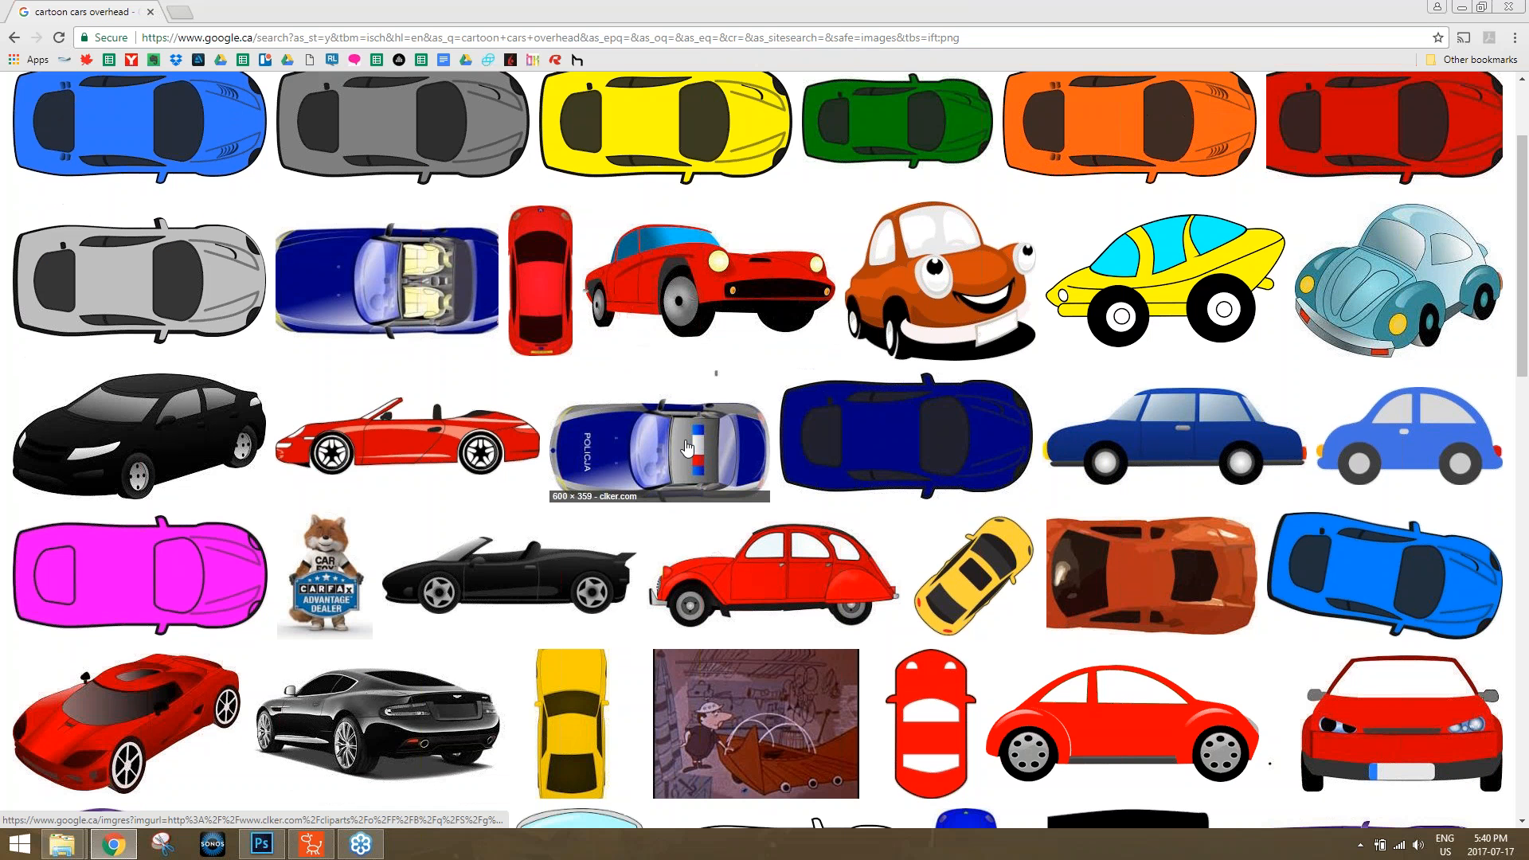
pyautogui.click(681, 449)
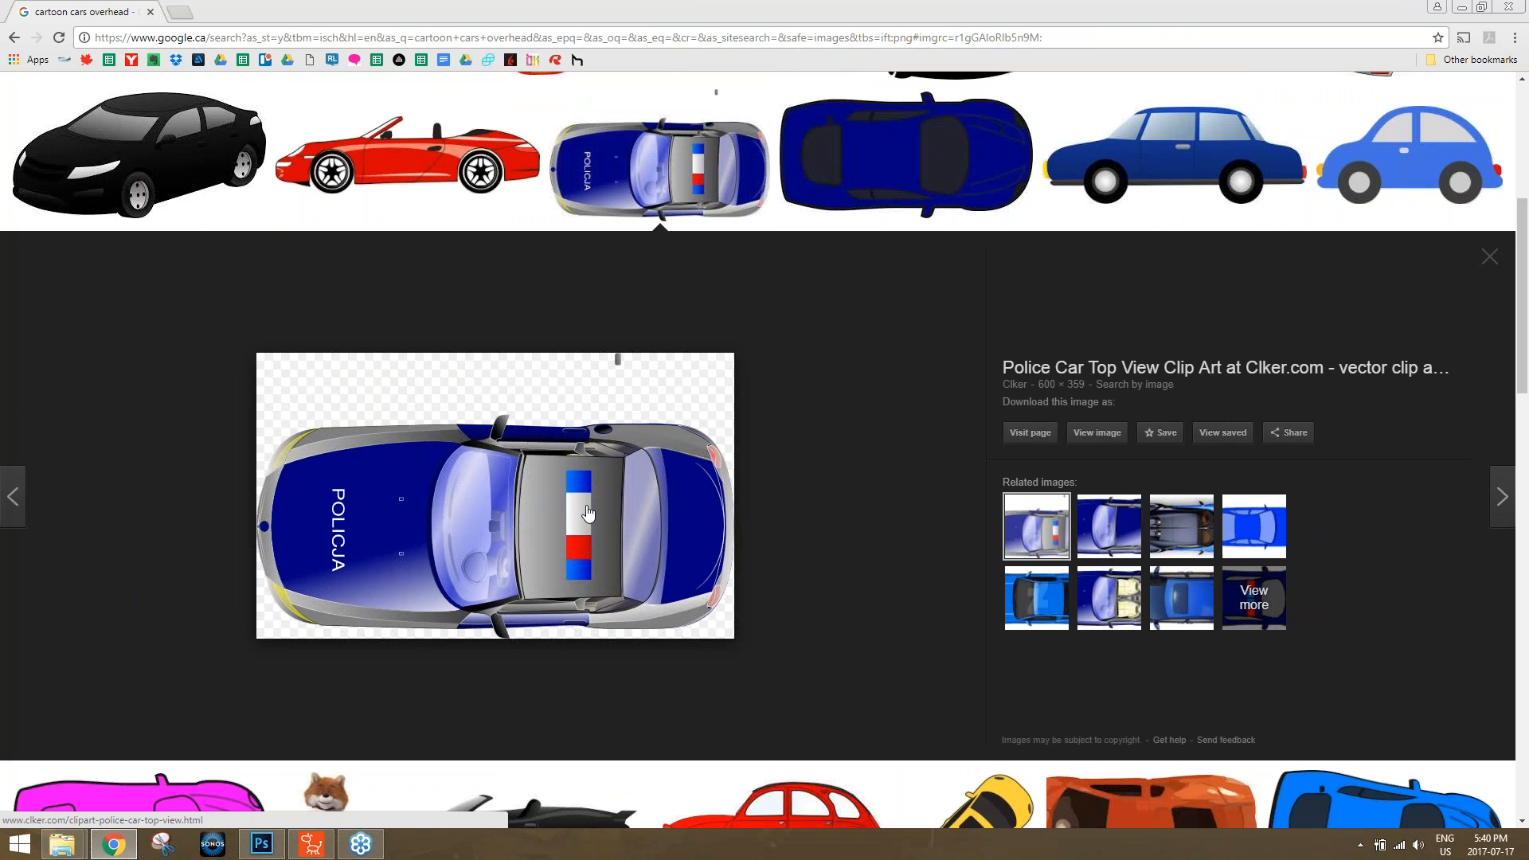
pyautogui.rightClick(586, 507)
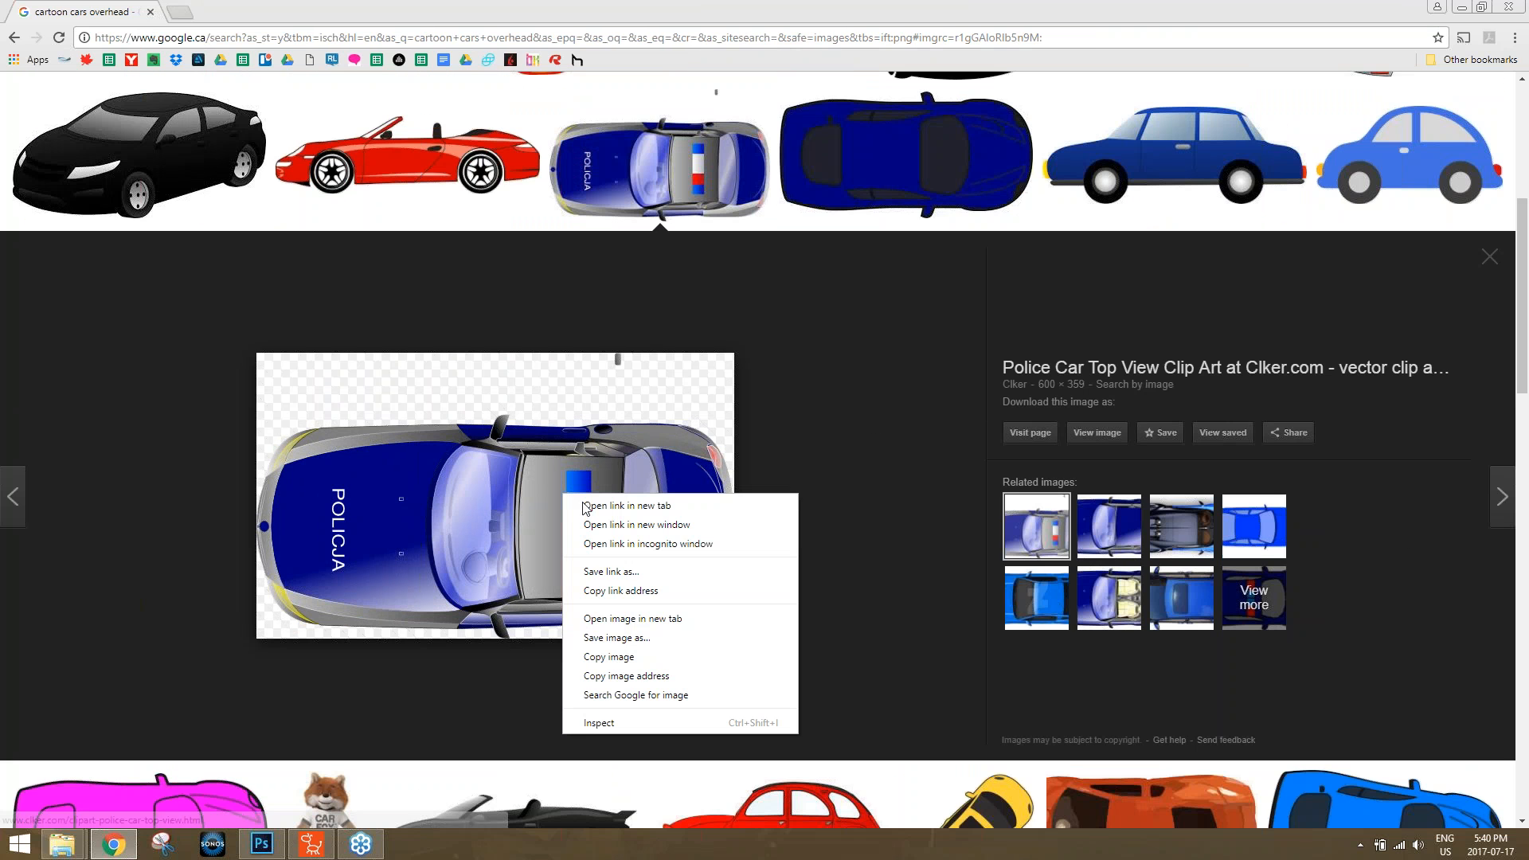
pyautogui.click(617, 637)
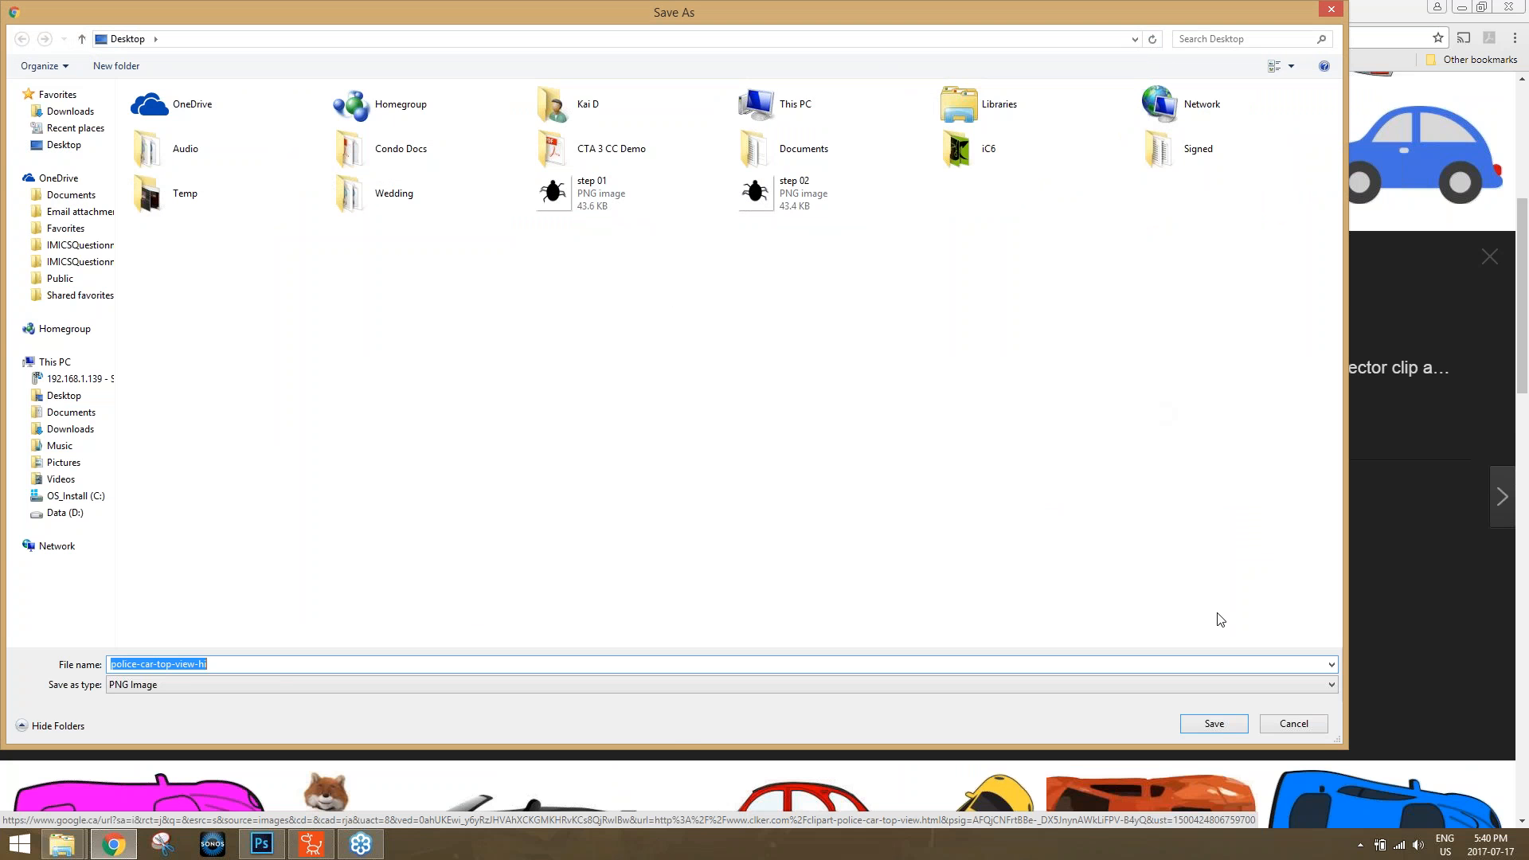
pyautogui.click(1214, 723)
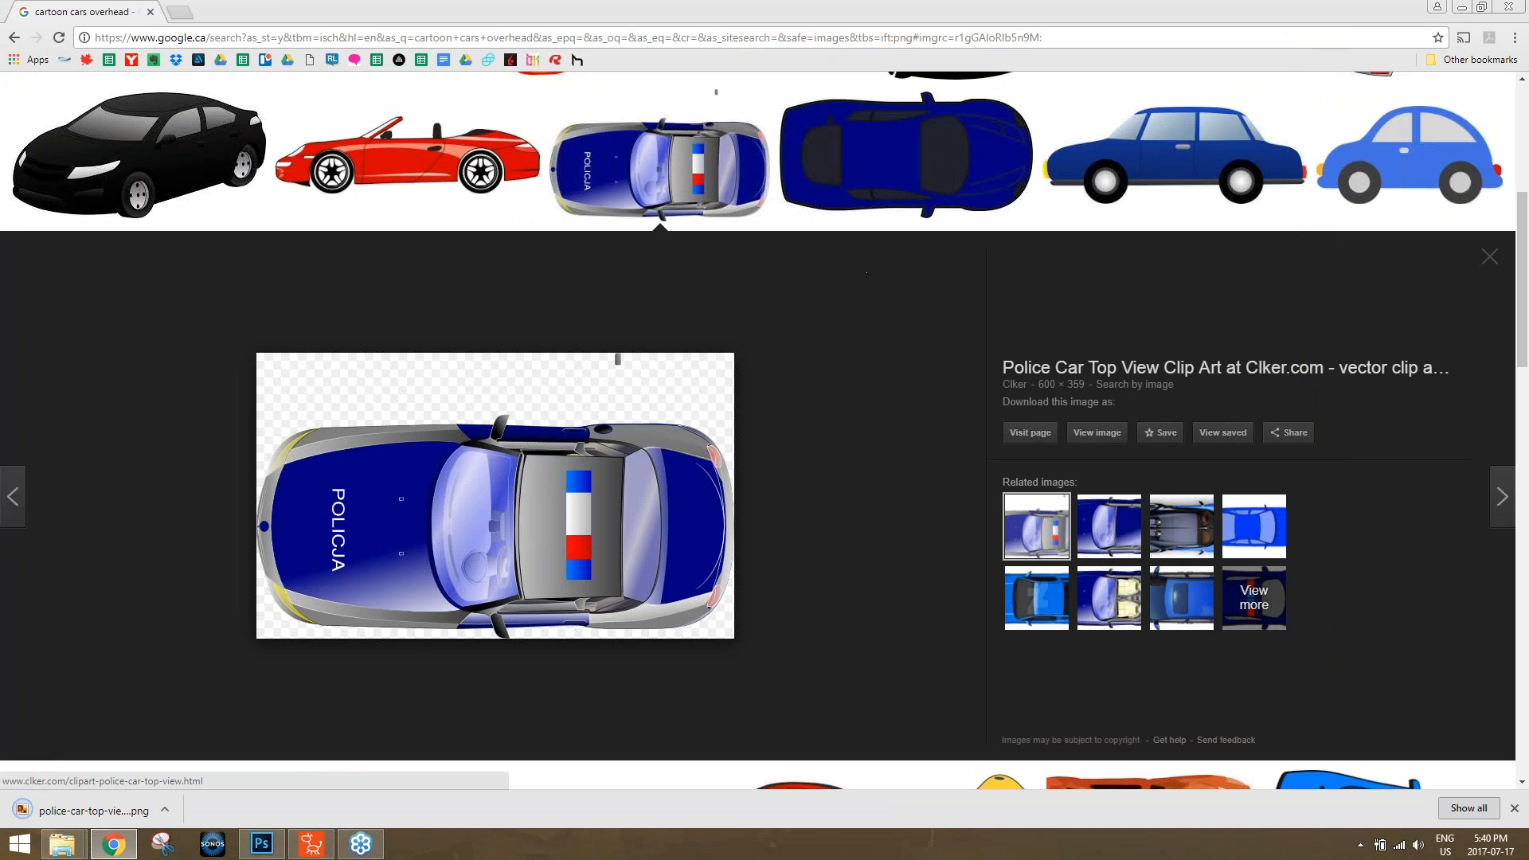
# Switch to CrazyTalk Animator, preview the scene briefly and hide the title 01 prop.
pyautogui.click(312, 844)
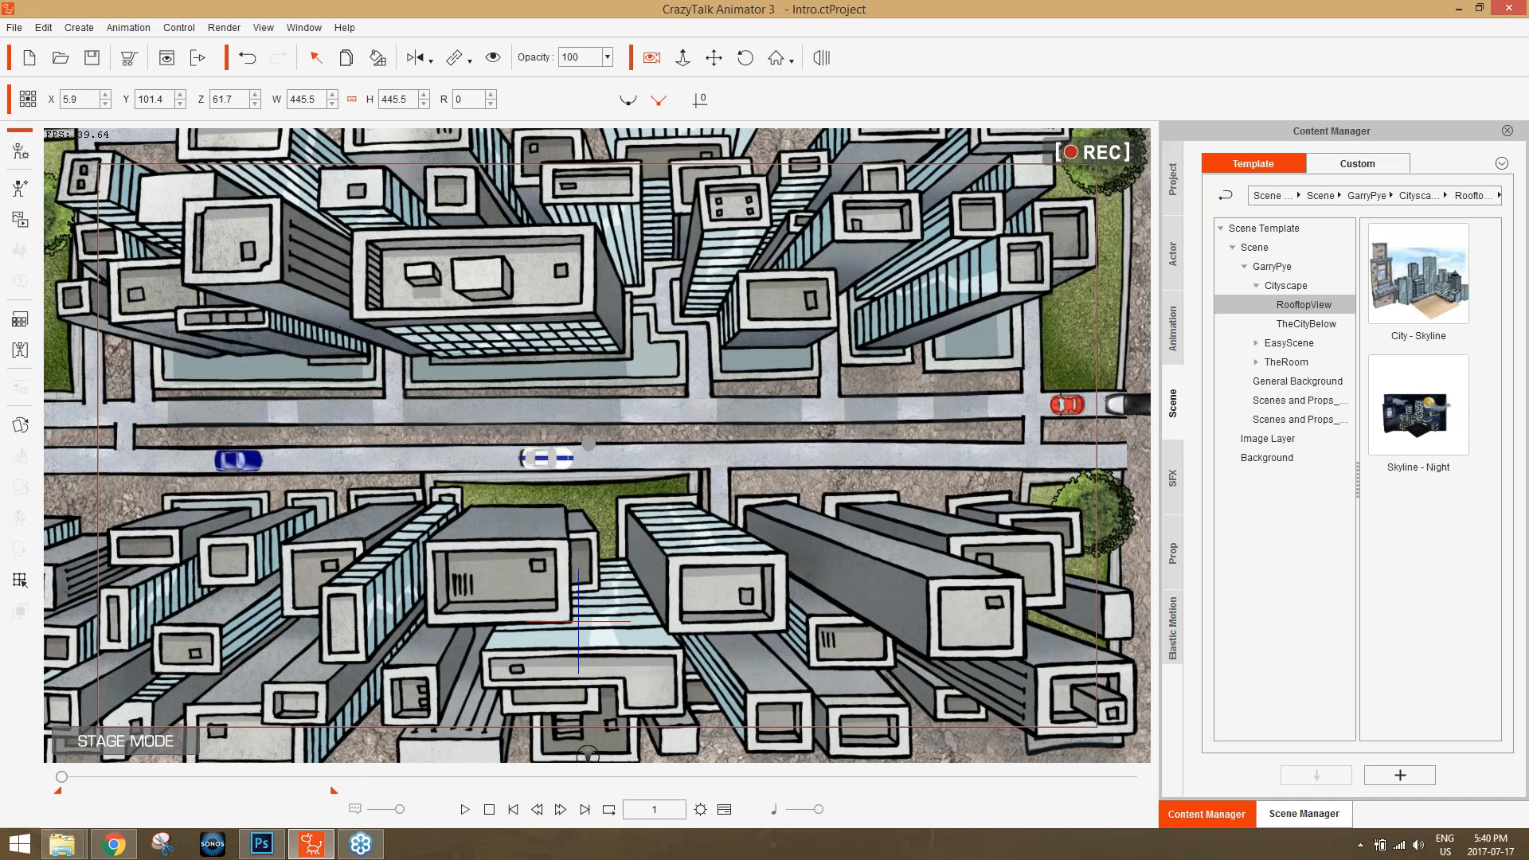
pyautogui.click(468, 811)
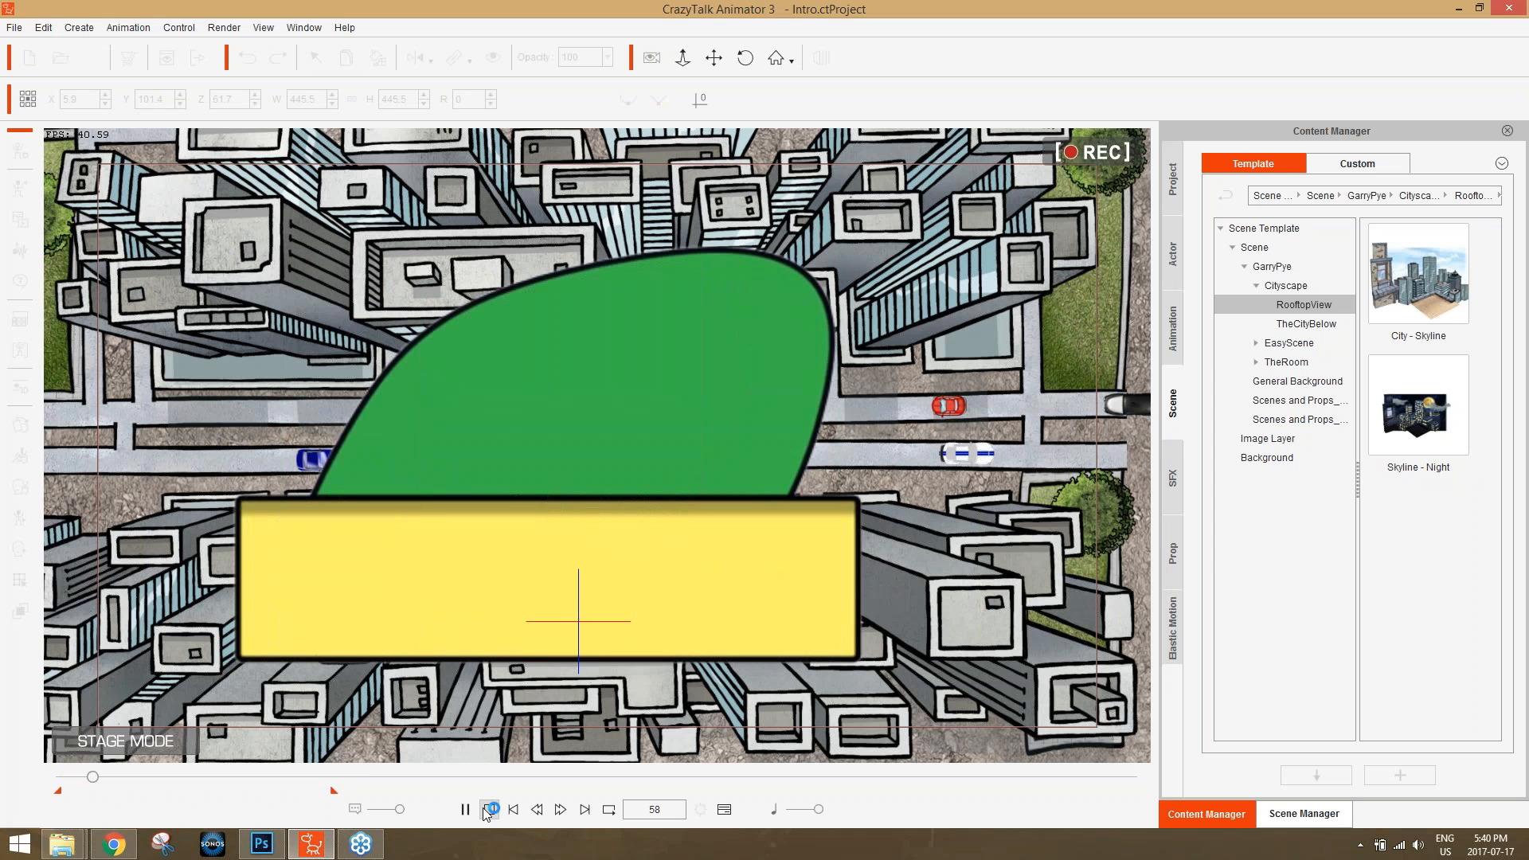
pyautogui.click(489, 809)
pyautogui.click(1303, 813)
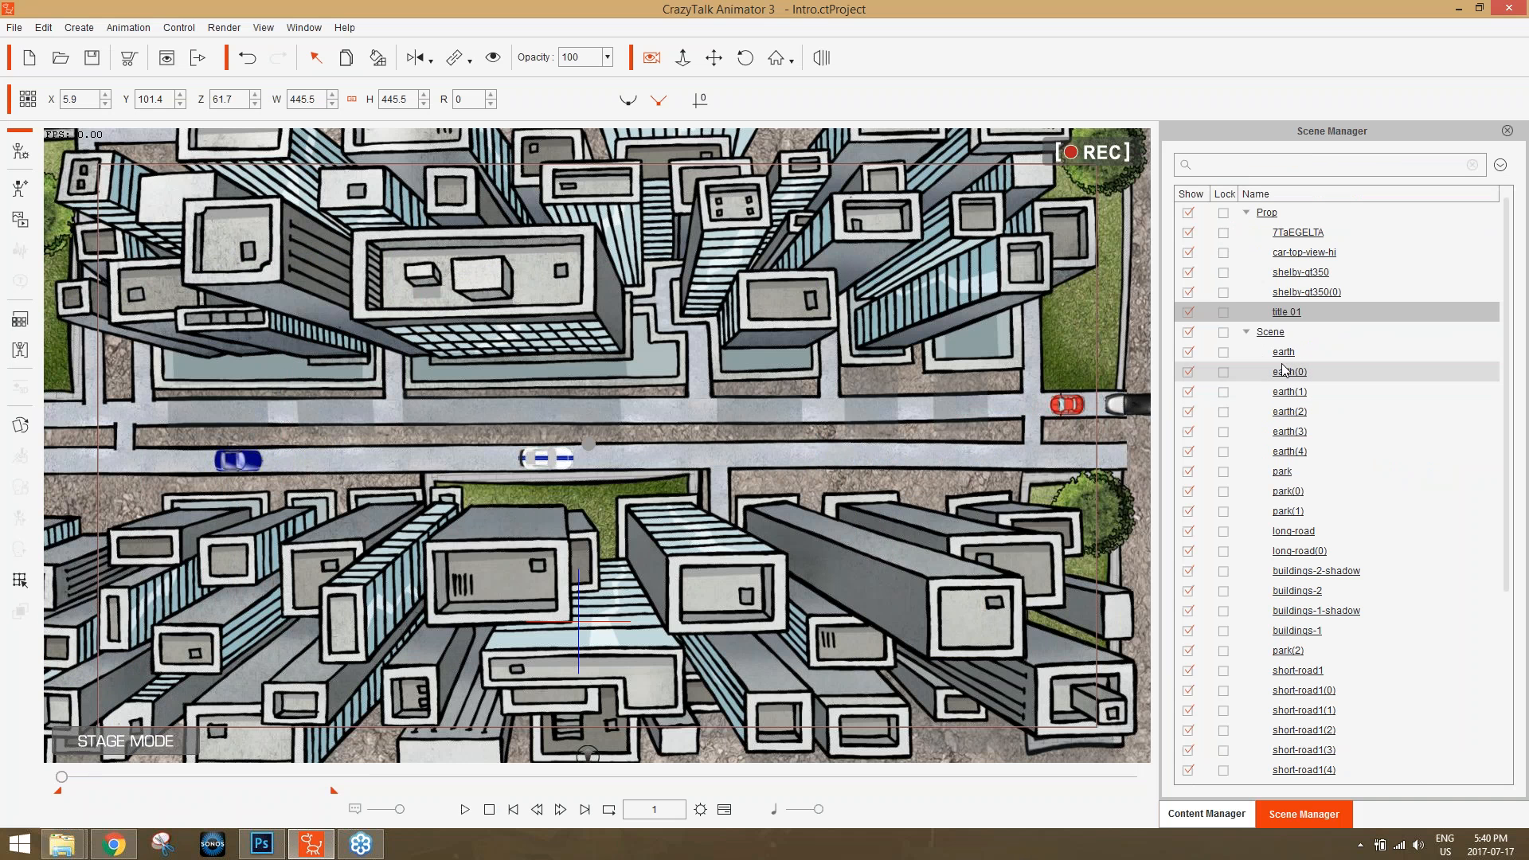
pyautogui.click(1188, 312)
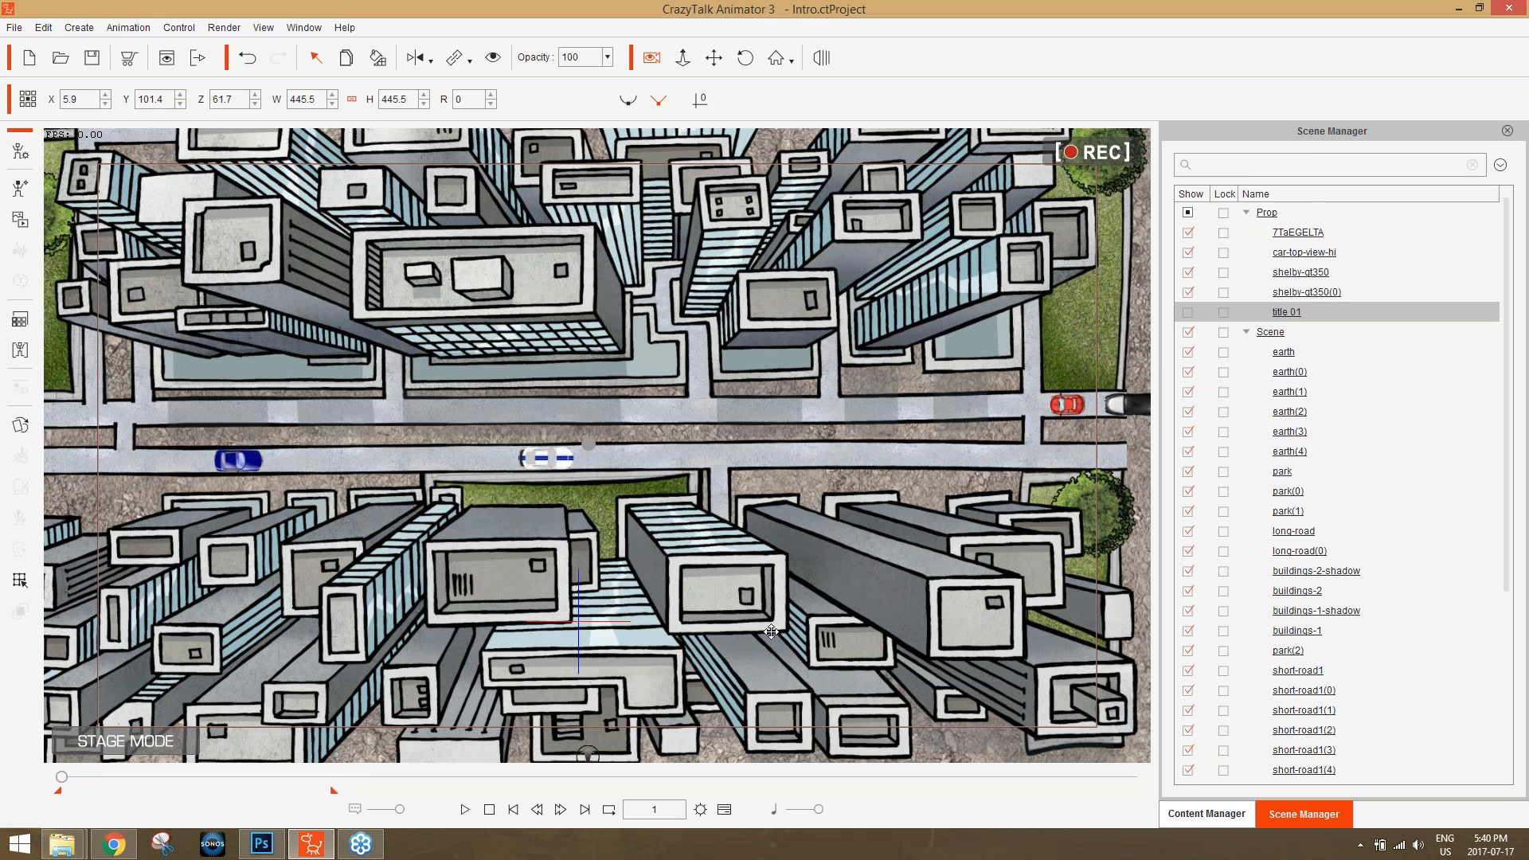
# Play the scene with the title 01 prop hidden to watch the moving cars and the director credit.
pyautogui.click(464, 810)
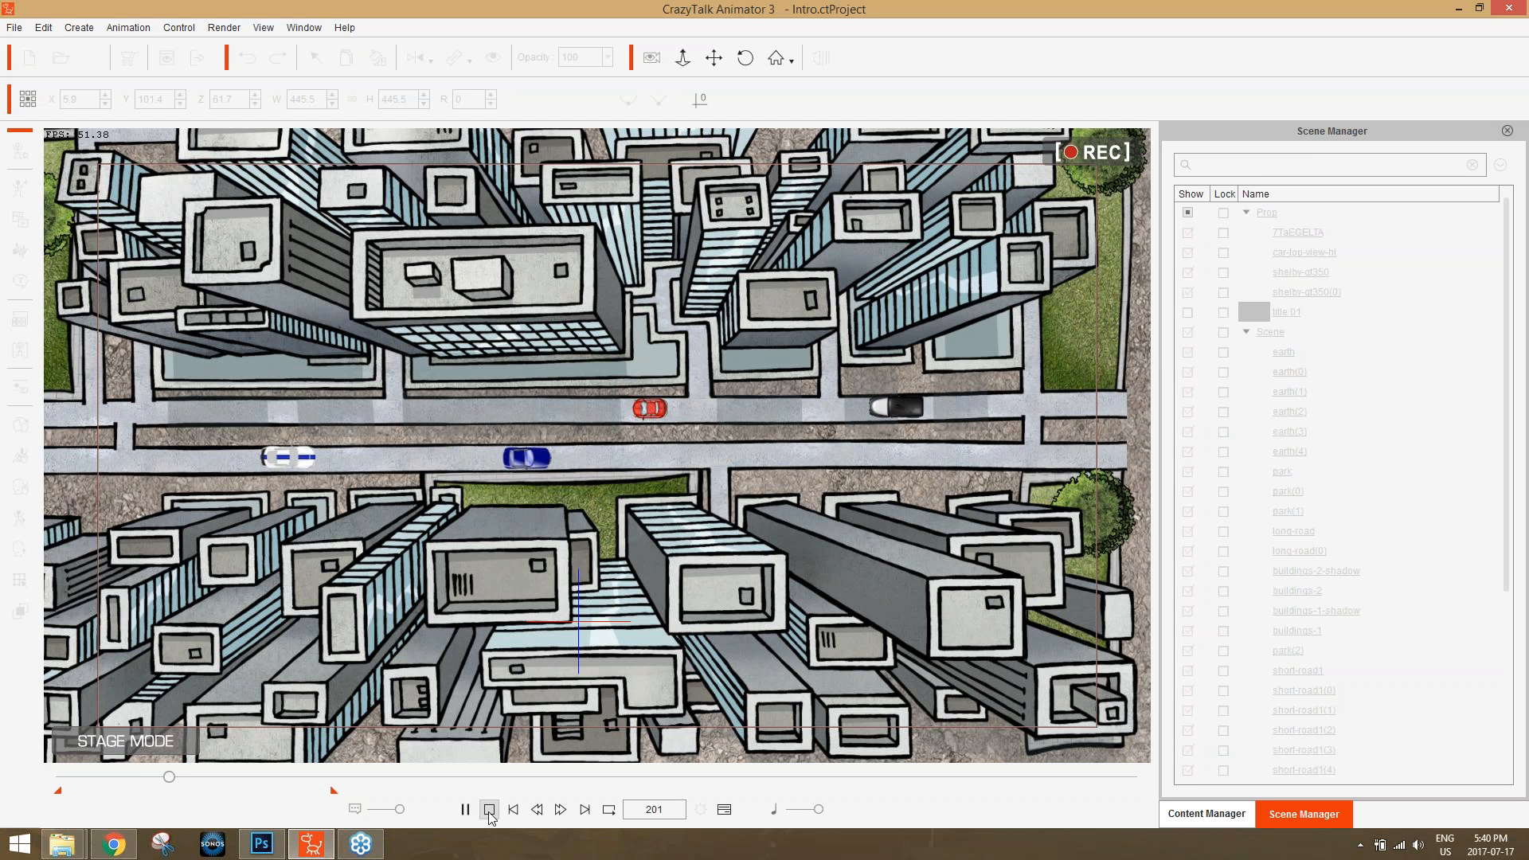
pyautogui.click(466, 810)
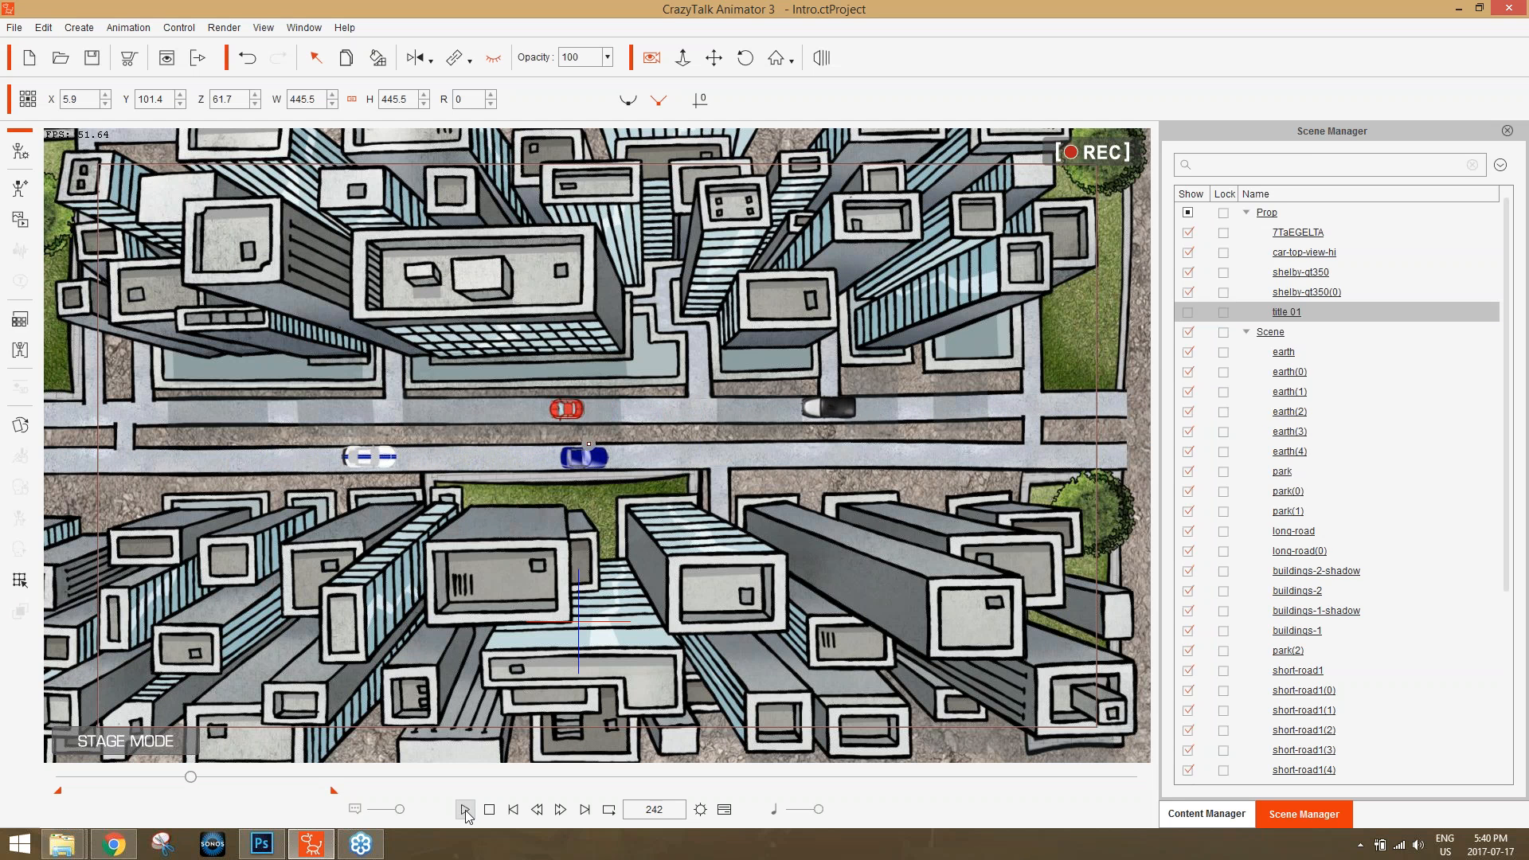
pyautogui.click(466, 810)
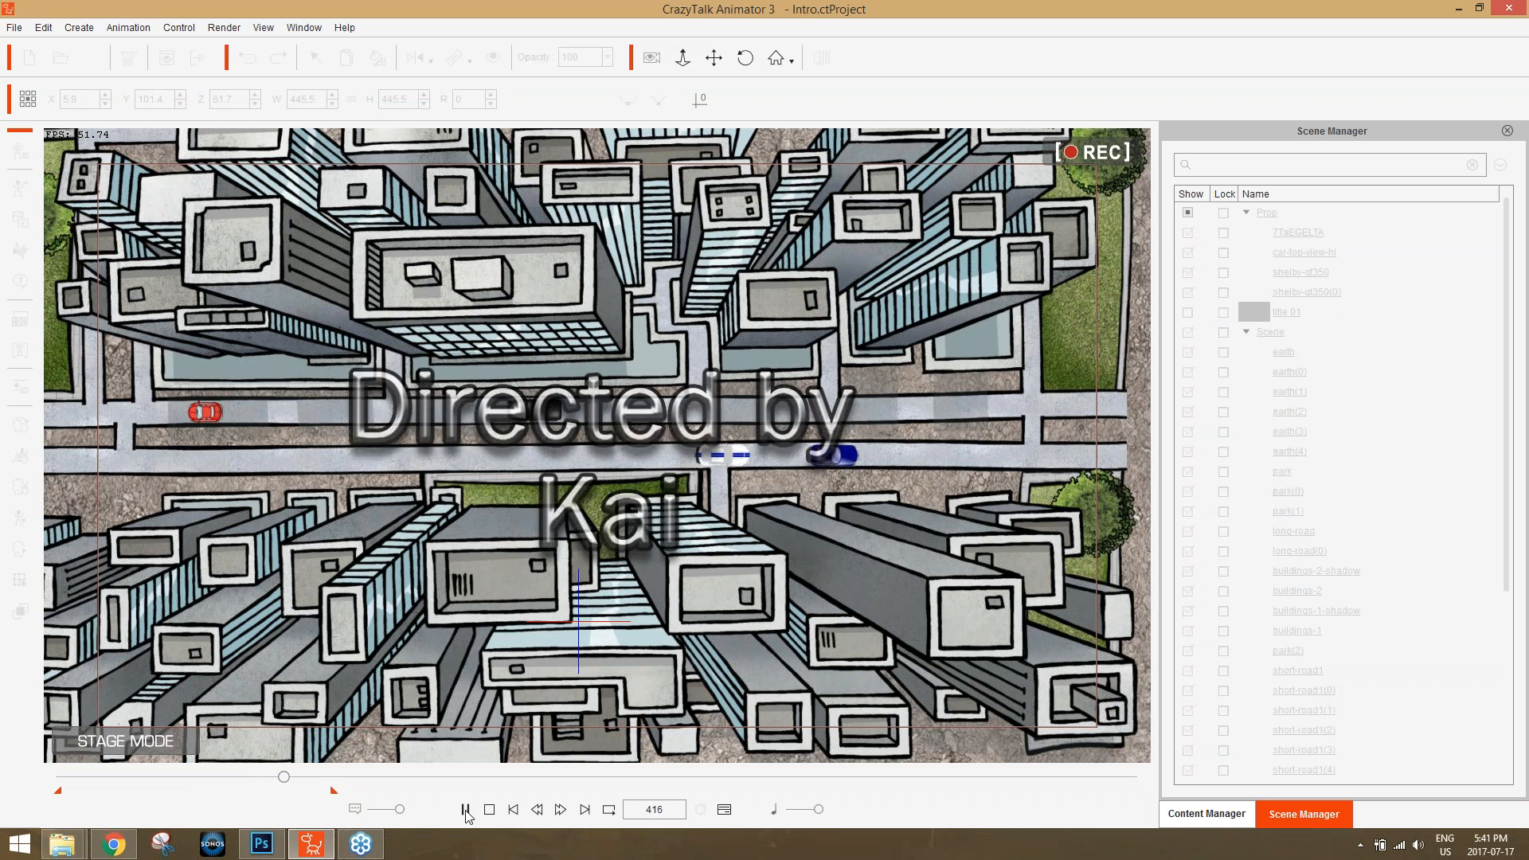
pyautogui.click(466, 809)
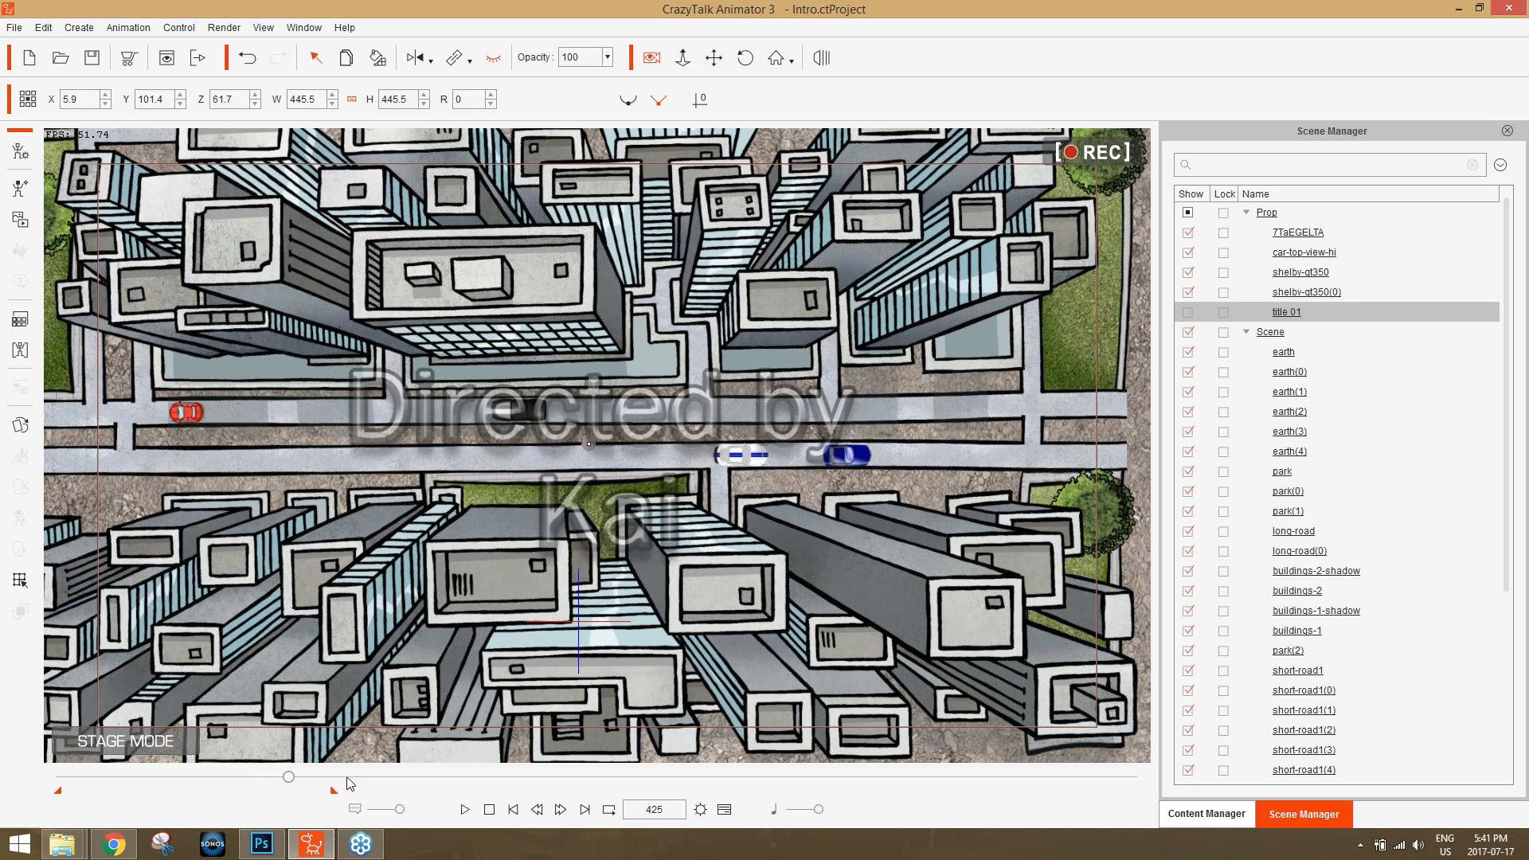
# At frame 208, bring the saved police car image from the desktop onto the stage as a prop.
pyautogui.moveTo(290, 777); pyautogui.dragTo(177, 765)
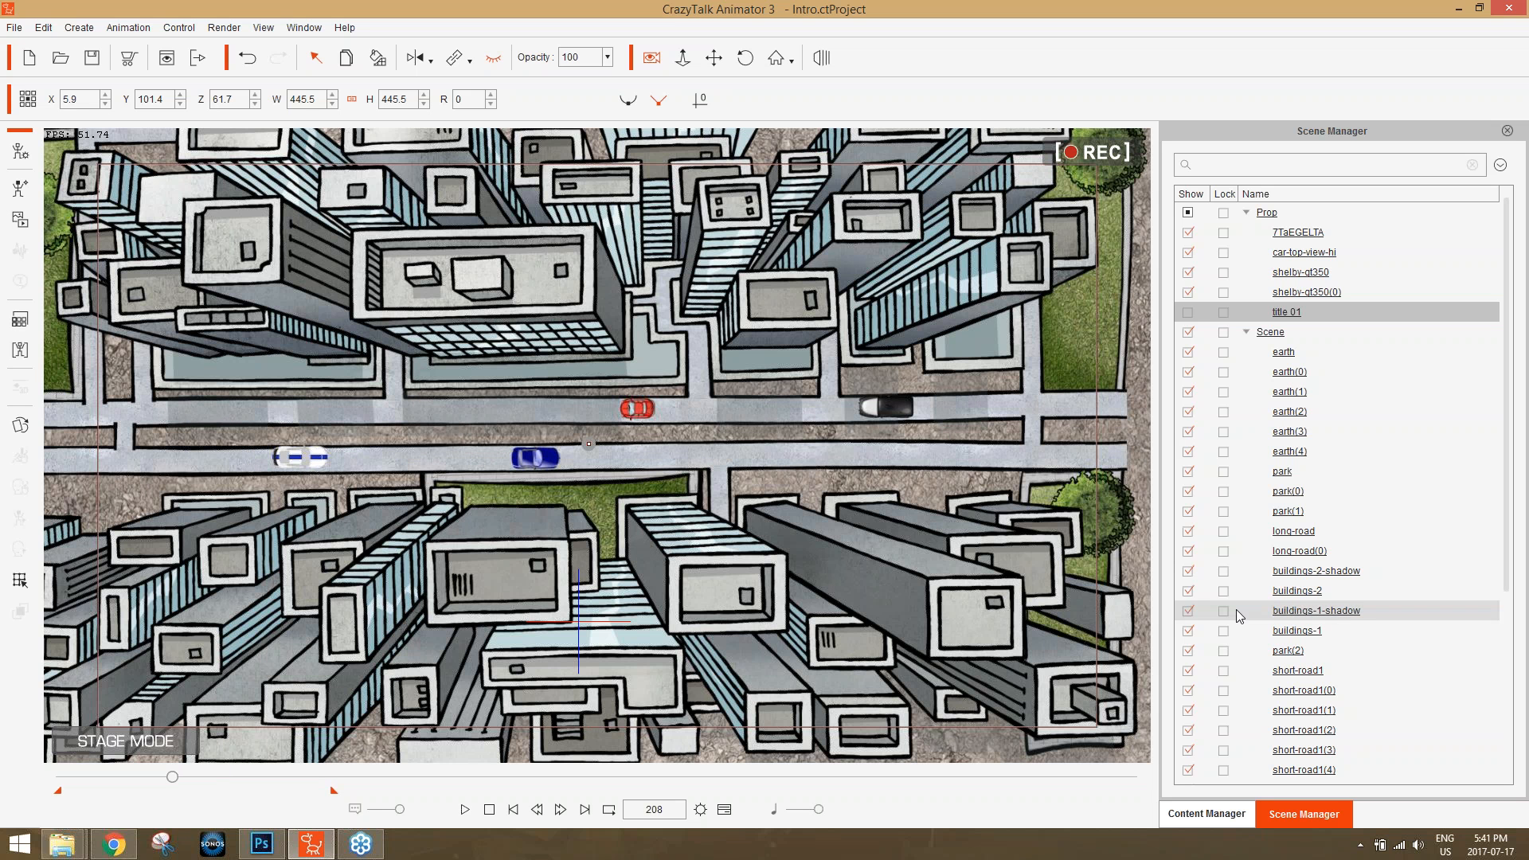
pyautogui.press('super+d')
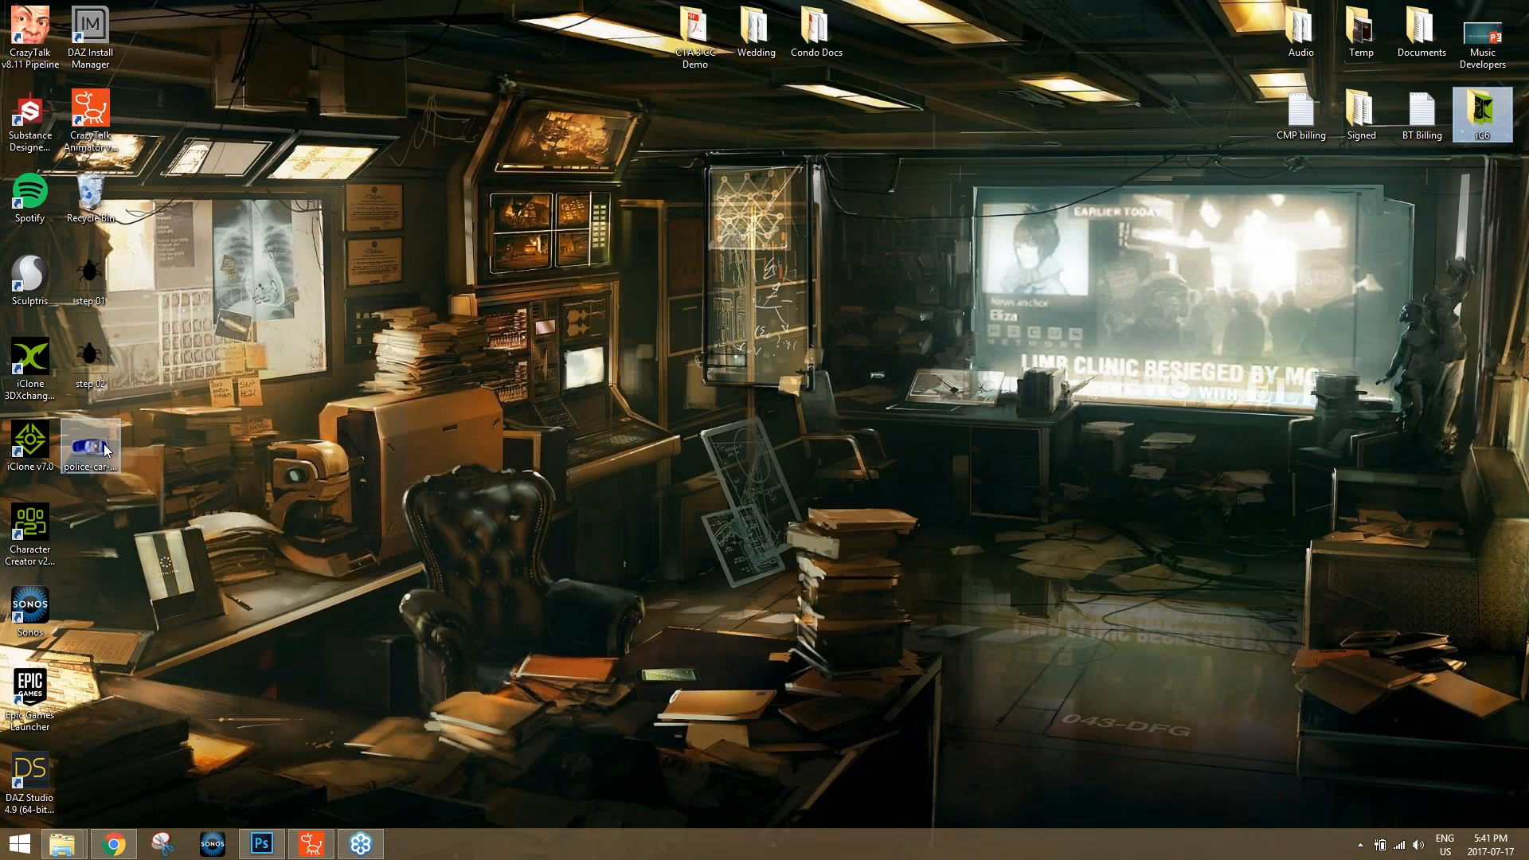
pyautogui.moveTo(103, 450); pyautogui.dragTo(479, 443)
pyautogui.hotkey('alt', 'Tab')
pyautogui.hotkey('alt', 'Tab')
pyautogui.hotkey('alt', 'Tab')
pyautogui.hotkey('alt', 'Tab')
pyautogui.hotkey('alt', 'Tab')
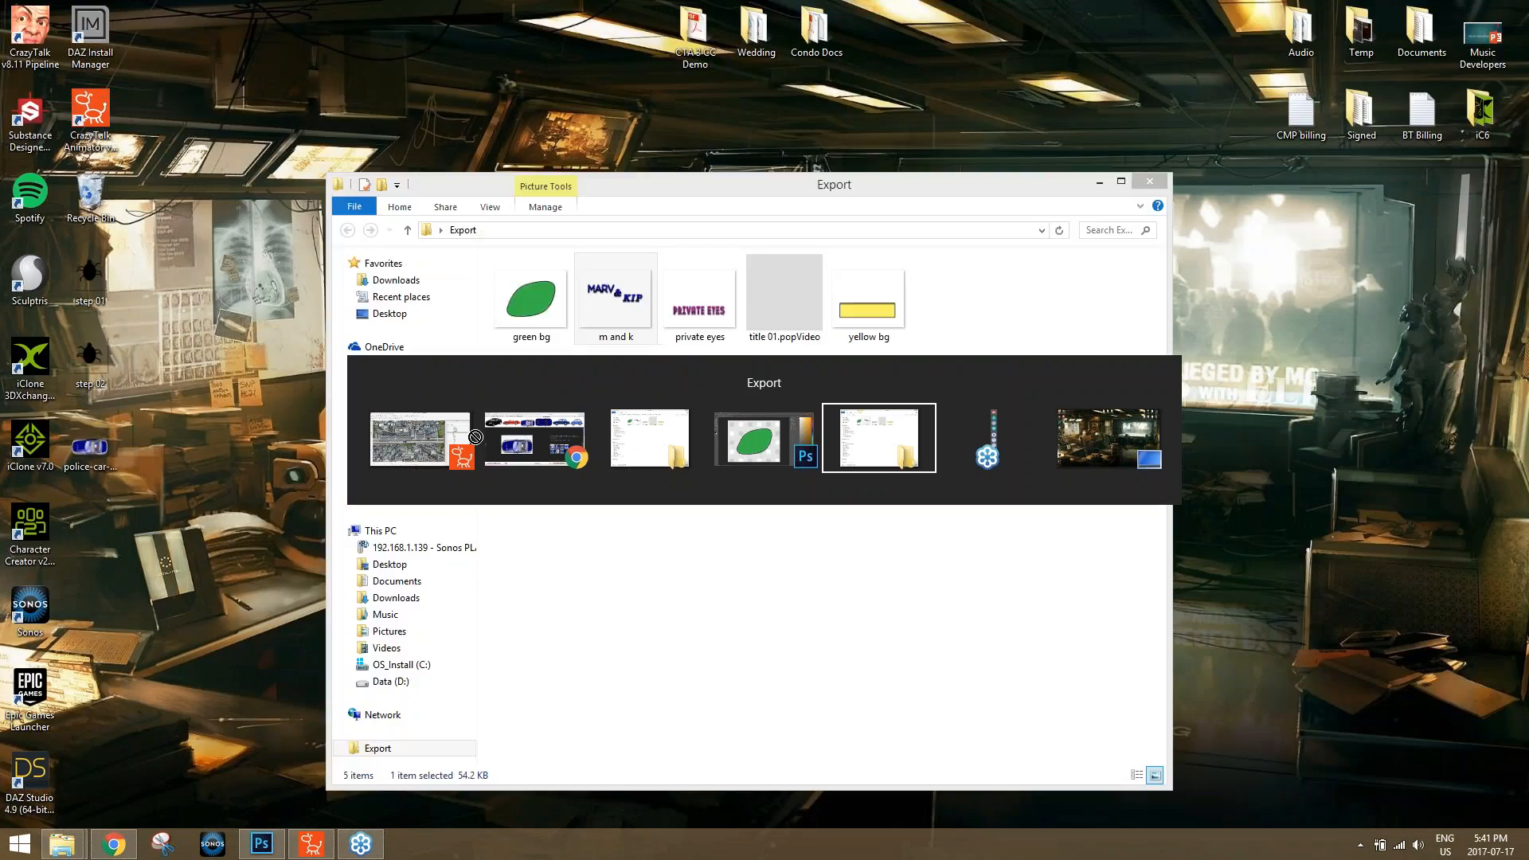
pyautogui.hotkey('alt', 'Tab')
pyautogui.hotkey('alt', 'Tab')
pyautogui.moveTo(488, 416); pyautogui.dragTo(430, 403)
pyautogui.click(717, 343)
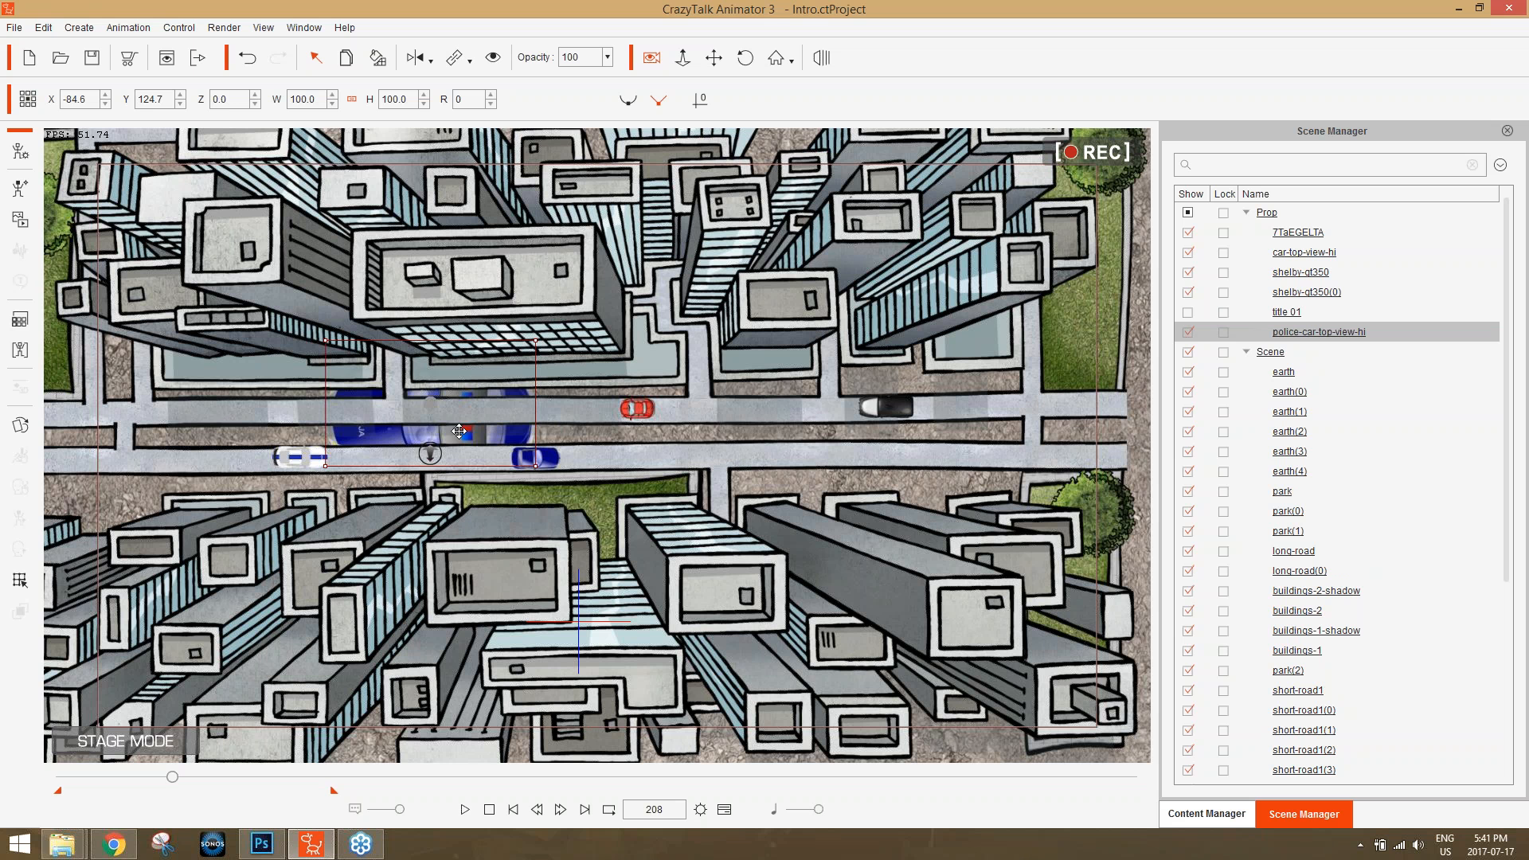
# Scale the police car to about 30.2 and place it near the lower road's left end, at about X -235.6, Y 98.4.
pyautogui.moveTo(430, 453); pyautogui.dragTo(835, 470)
pyautogui.moveTo(703, 464); pyautogui.dragTo(746, 475)
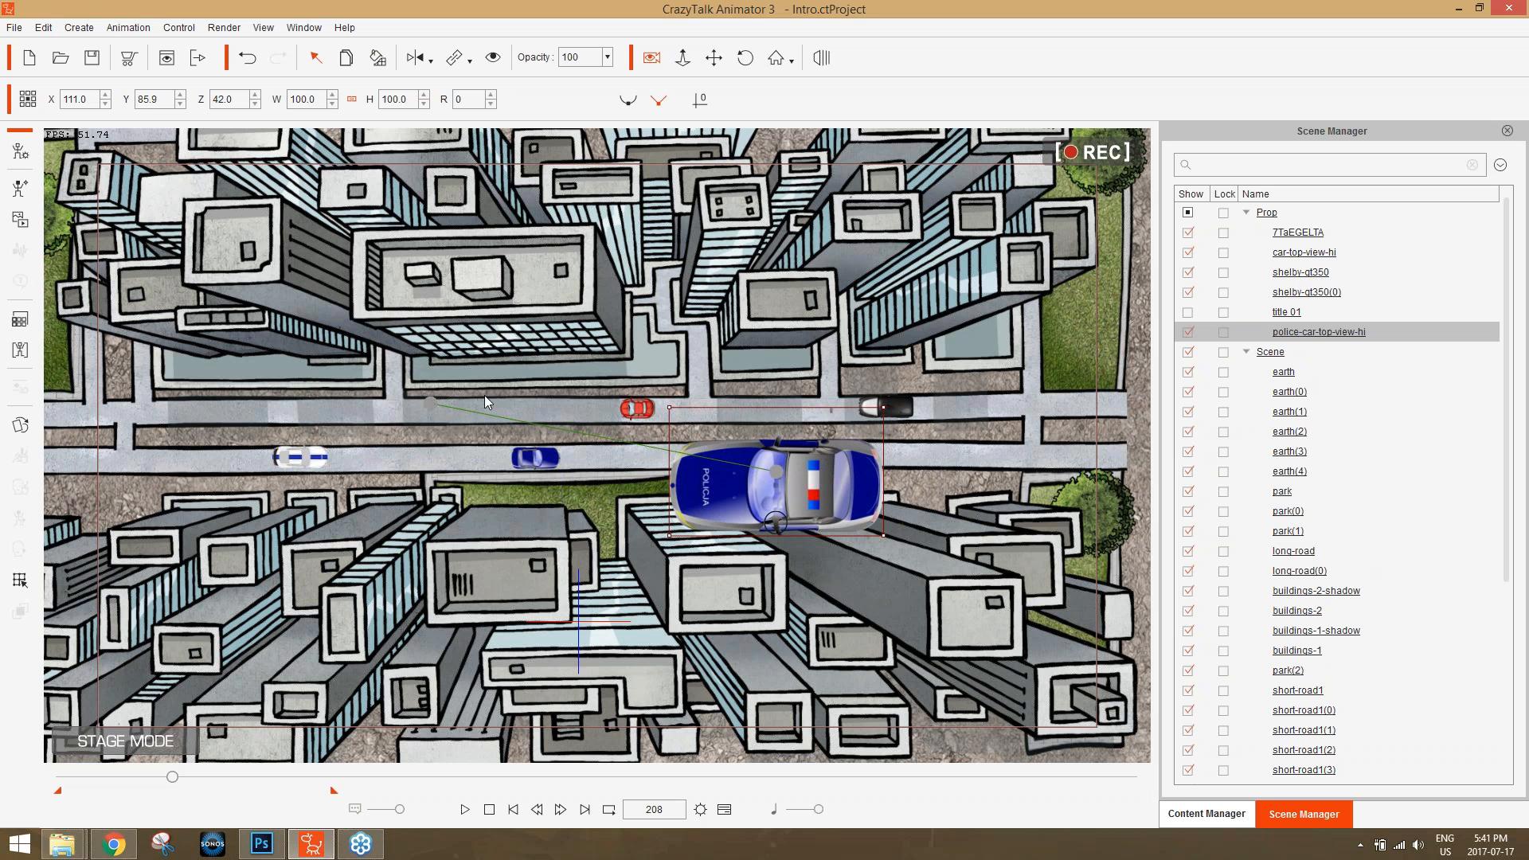
pyautogui.moveTo(871, 472); pyautogui.dragTo(879, 432)
pyautogui.moveTo(886, 377); pyautogui.dragTo(820, 416)
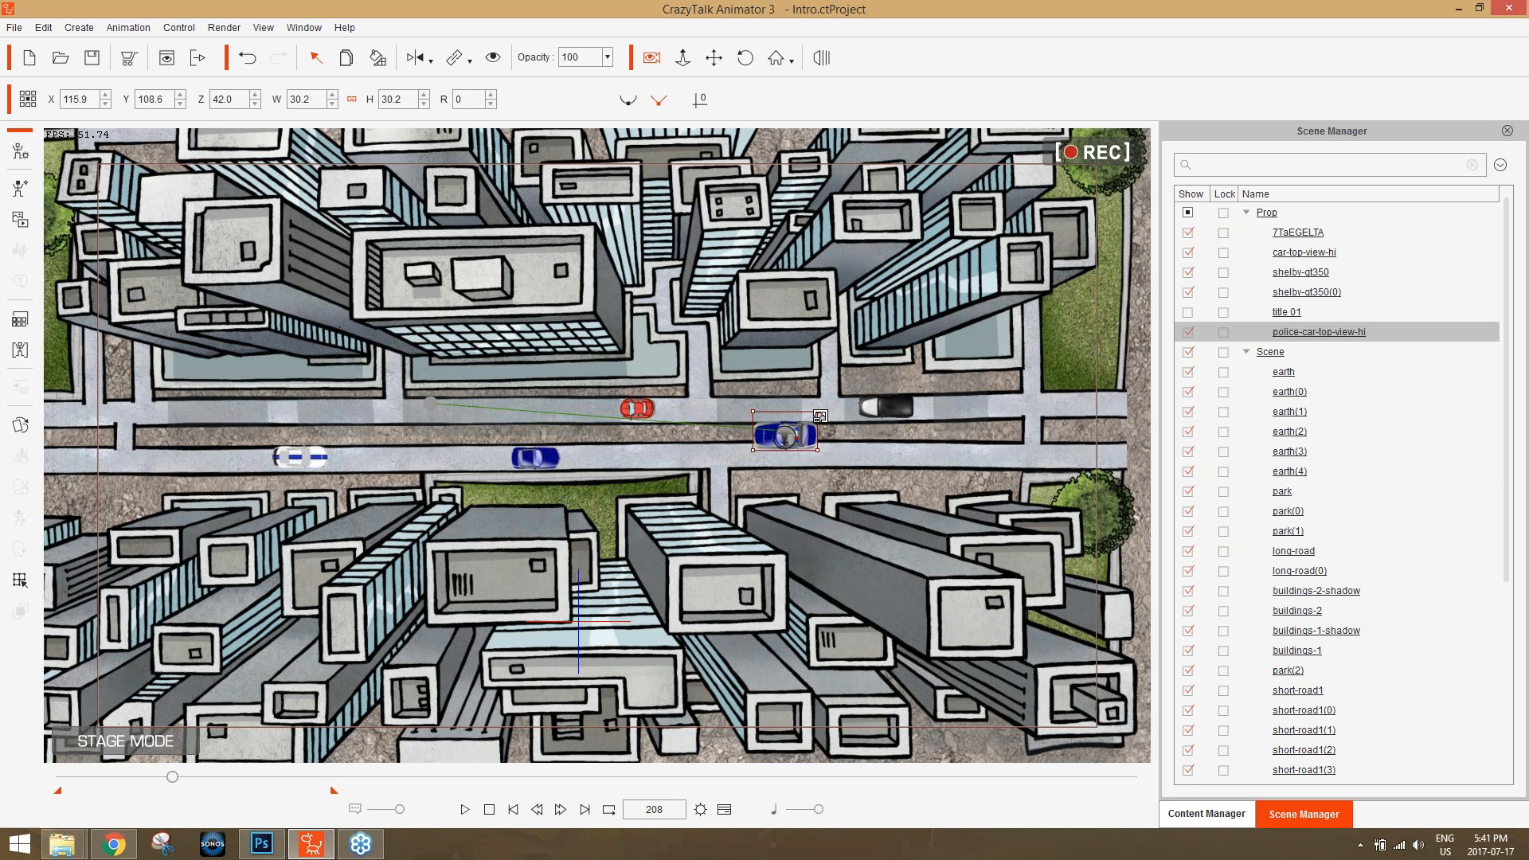
pyautogui.moveTo(804, 431); pyautogui.dragTo(176, 450)
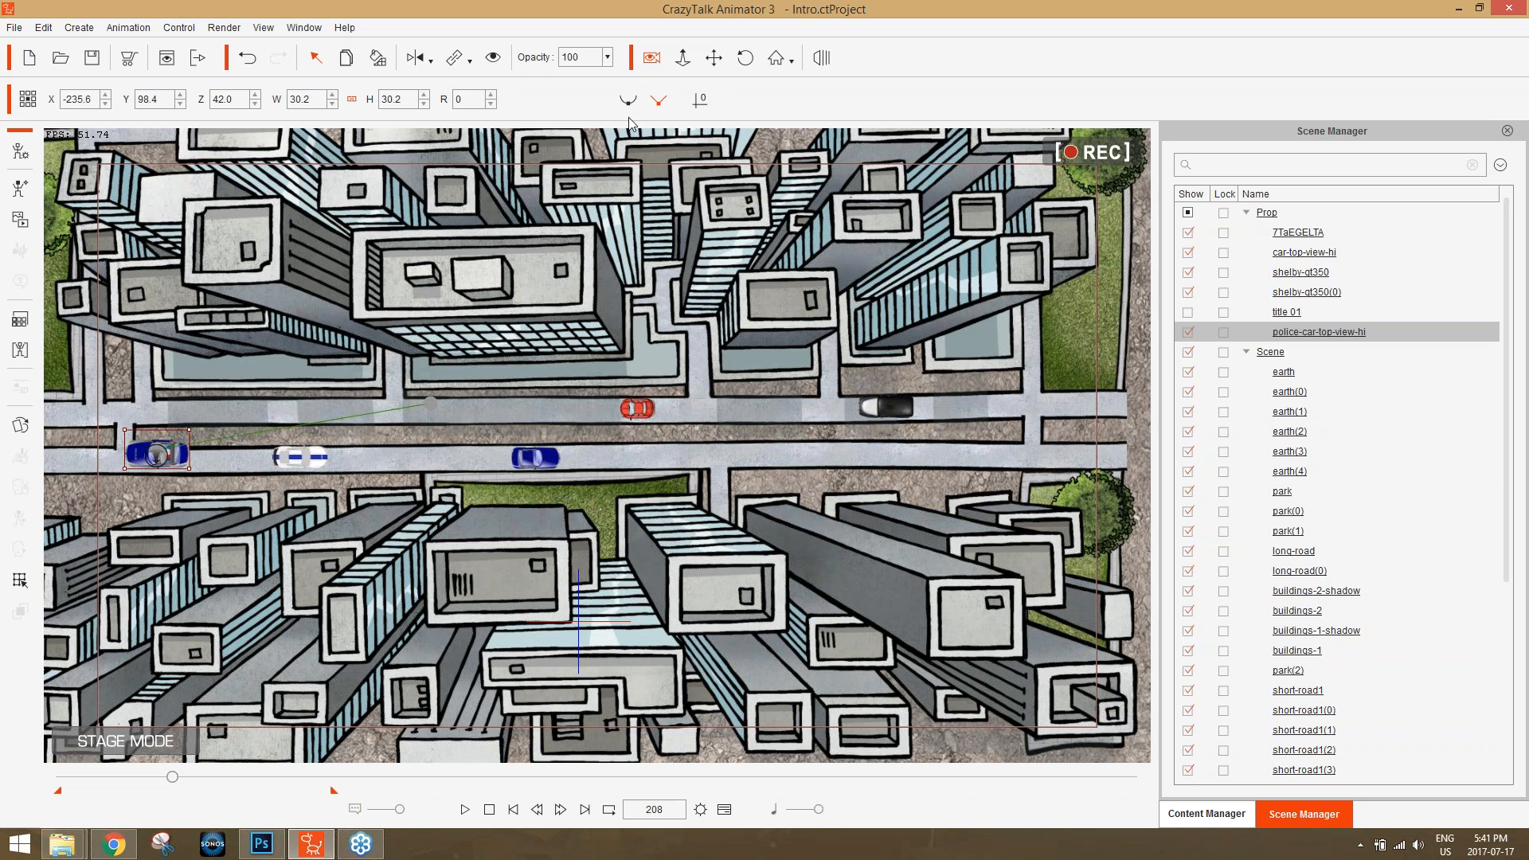
# Flip the police car horizontally, move it to the road's left edge at about X -291.3, Y 96.1, and remove its object animation.
pyautogui.click(415, 62)
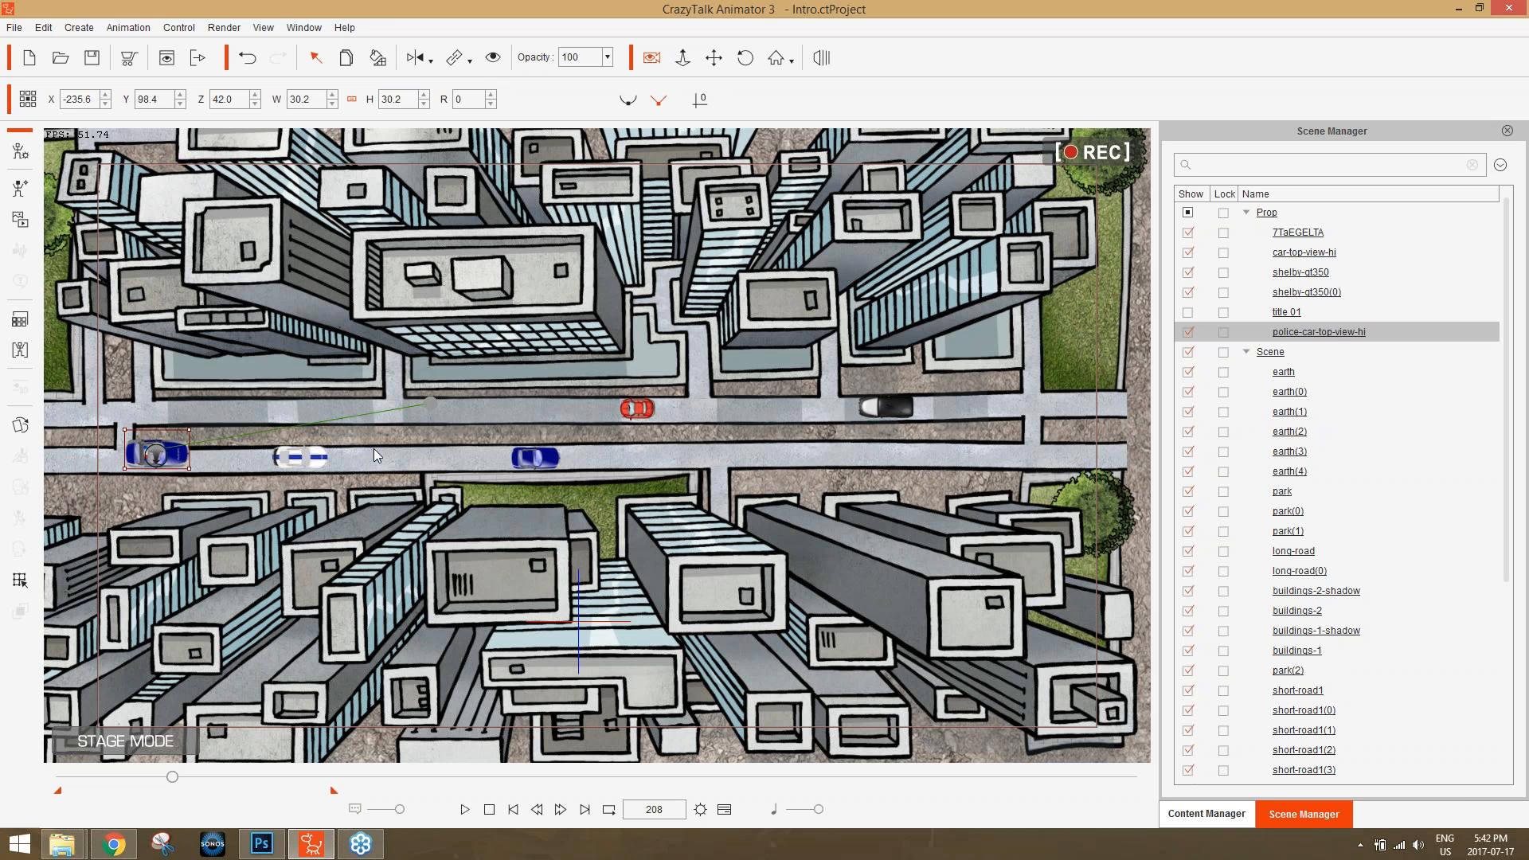
pyautogui.moveTo(178, 453); pyautogui.dragTo(78, 457)
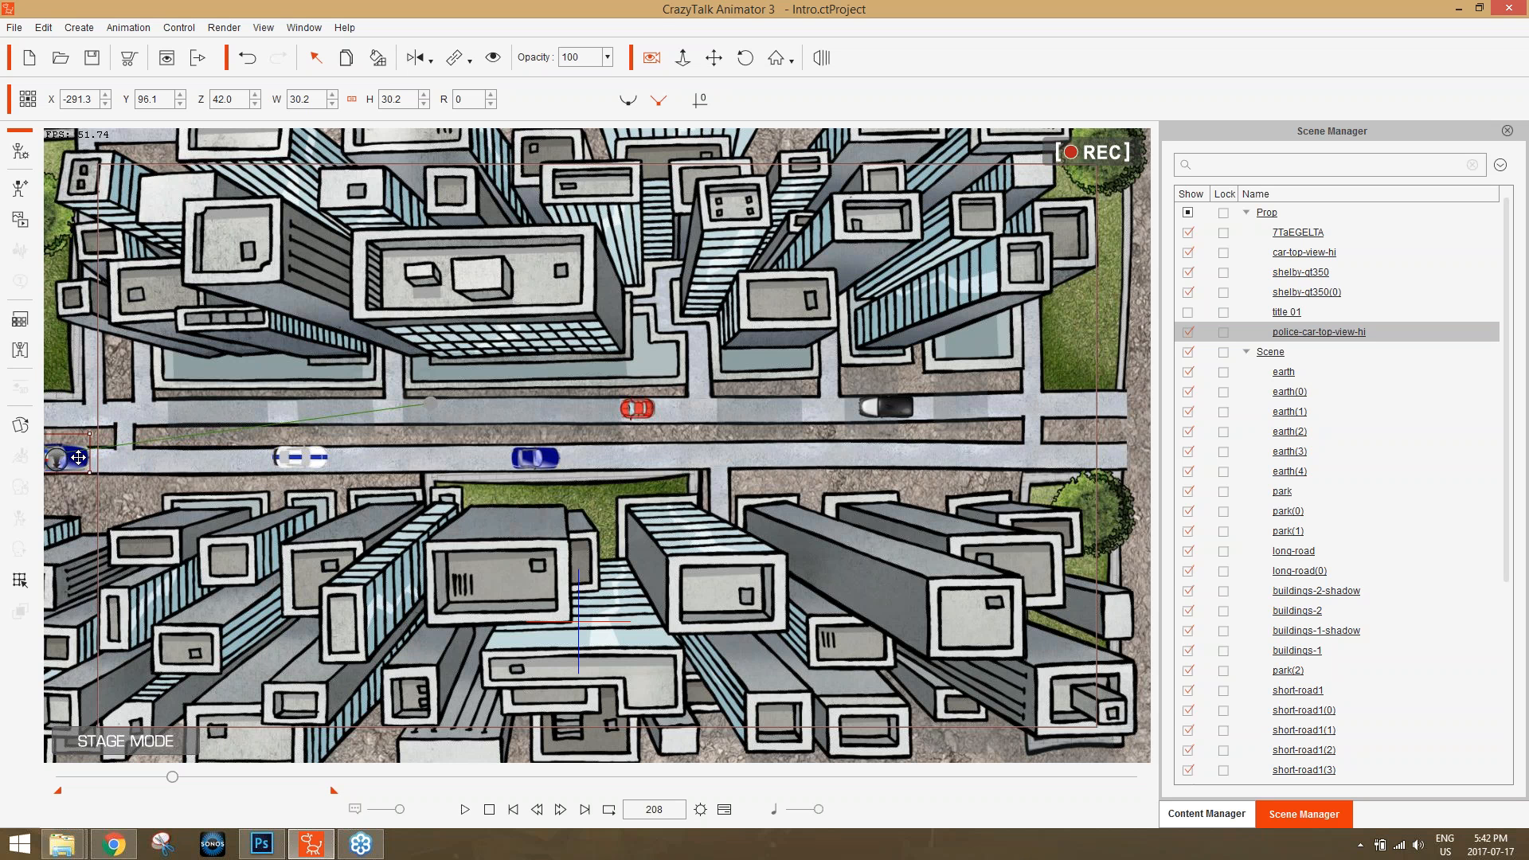
pyautogui.rightClick(78, 458)
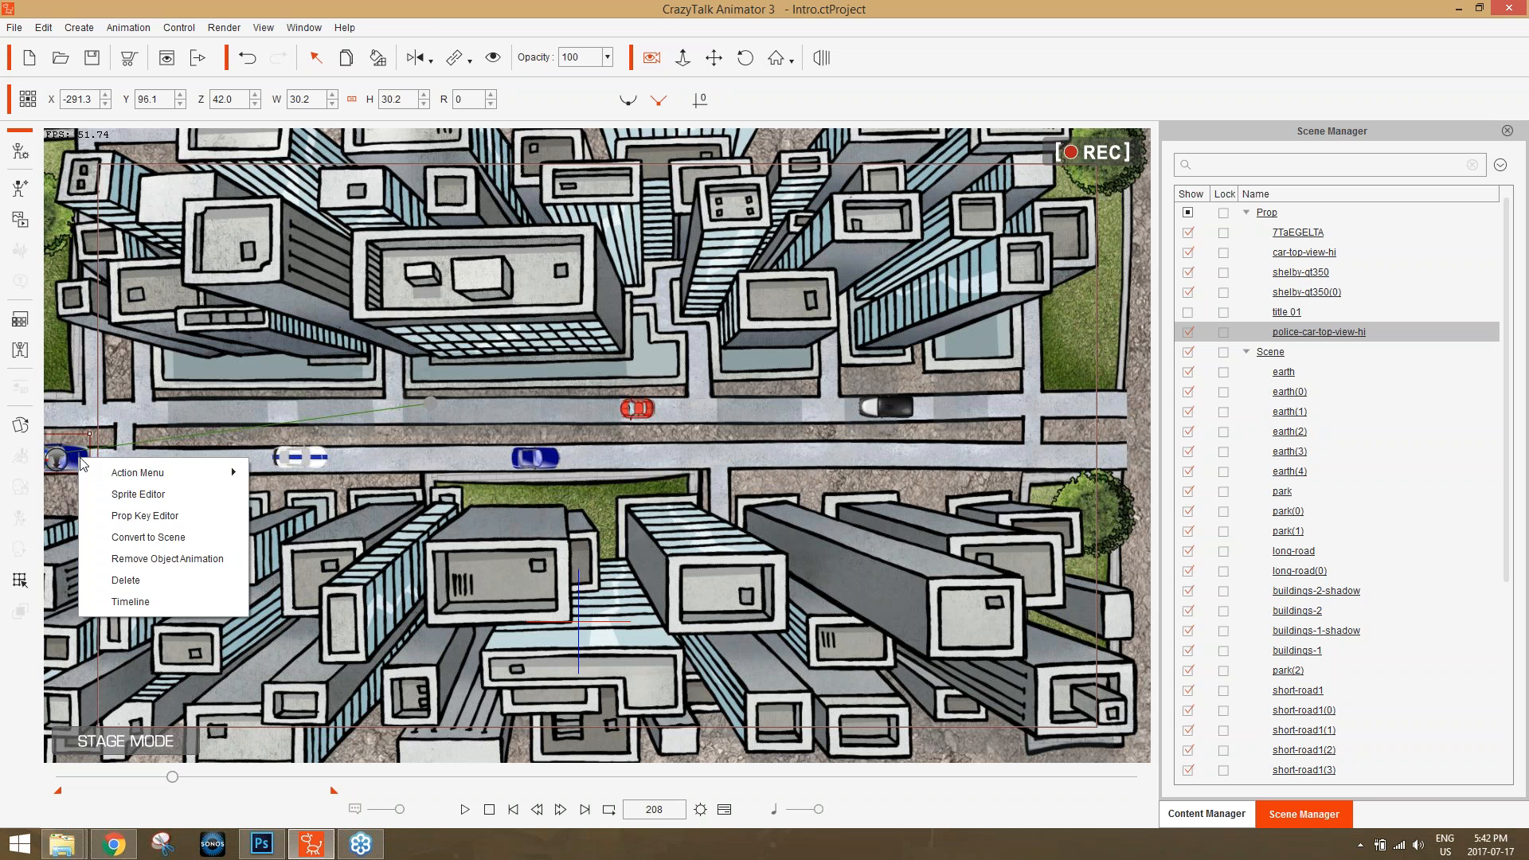
pyautogui.click(167, 558)
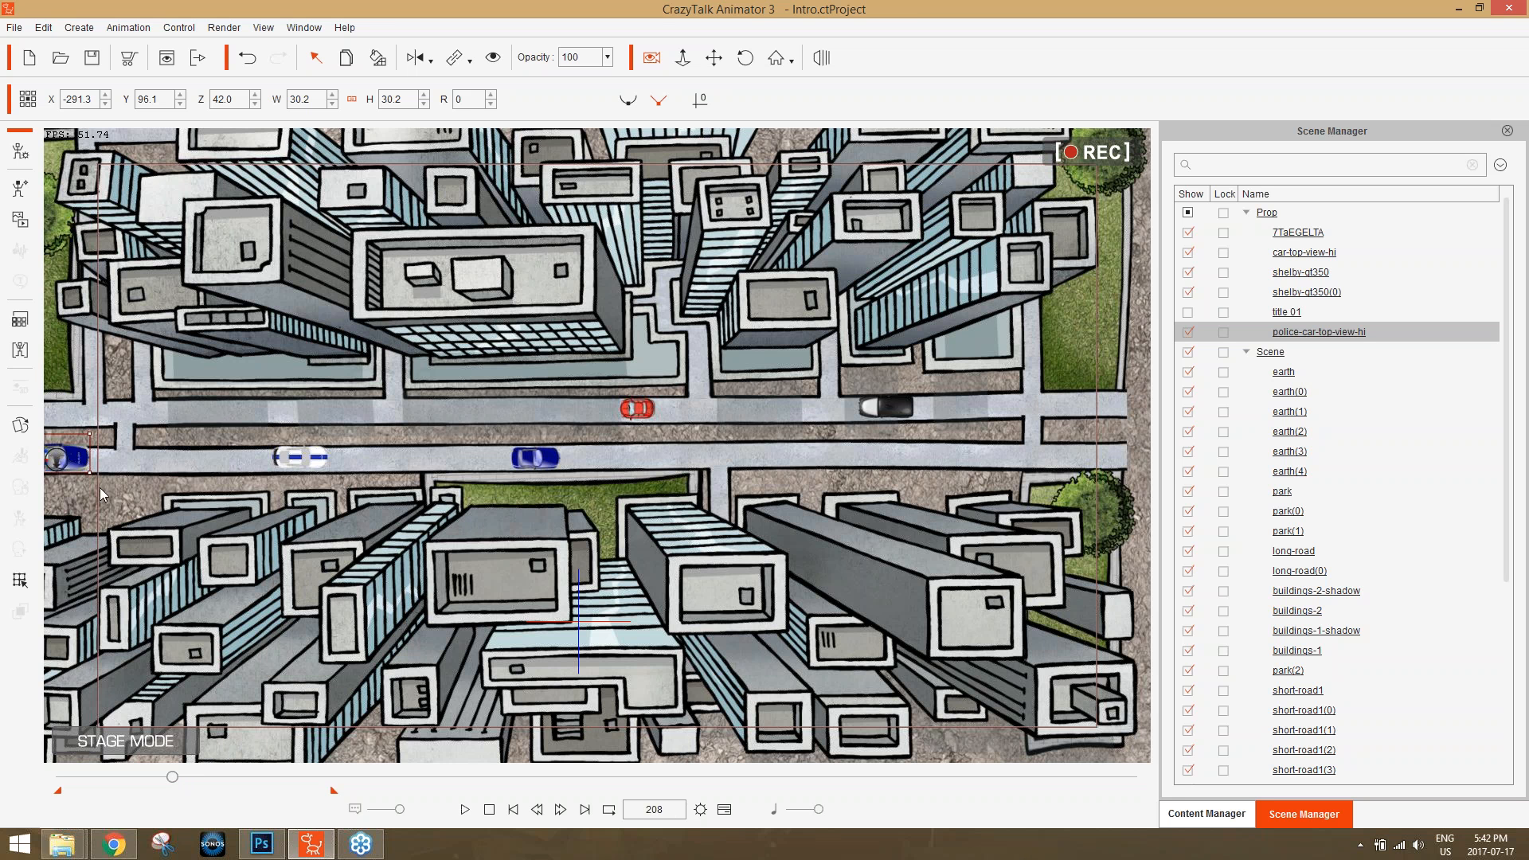
# Scale the police car down to about 26.8 and remove its object animation again.
pyautogui.moveTo(89, 434); pyautogui.dragTo(76, 459)
pyautogui.rightClick(76, 459)
pyautogui.click(156, 558)
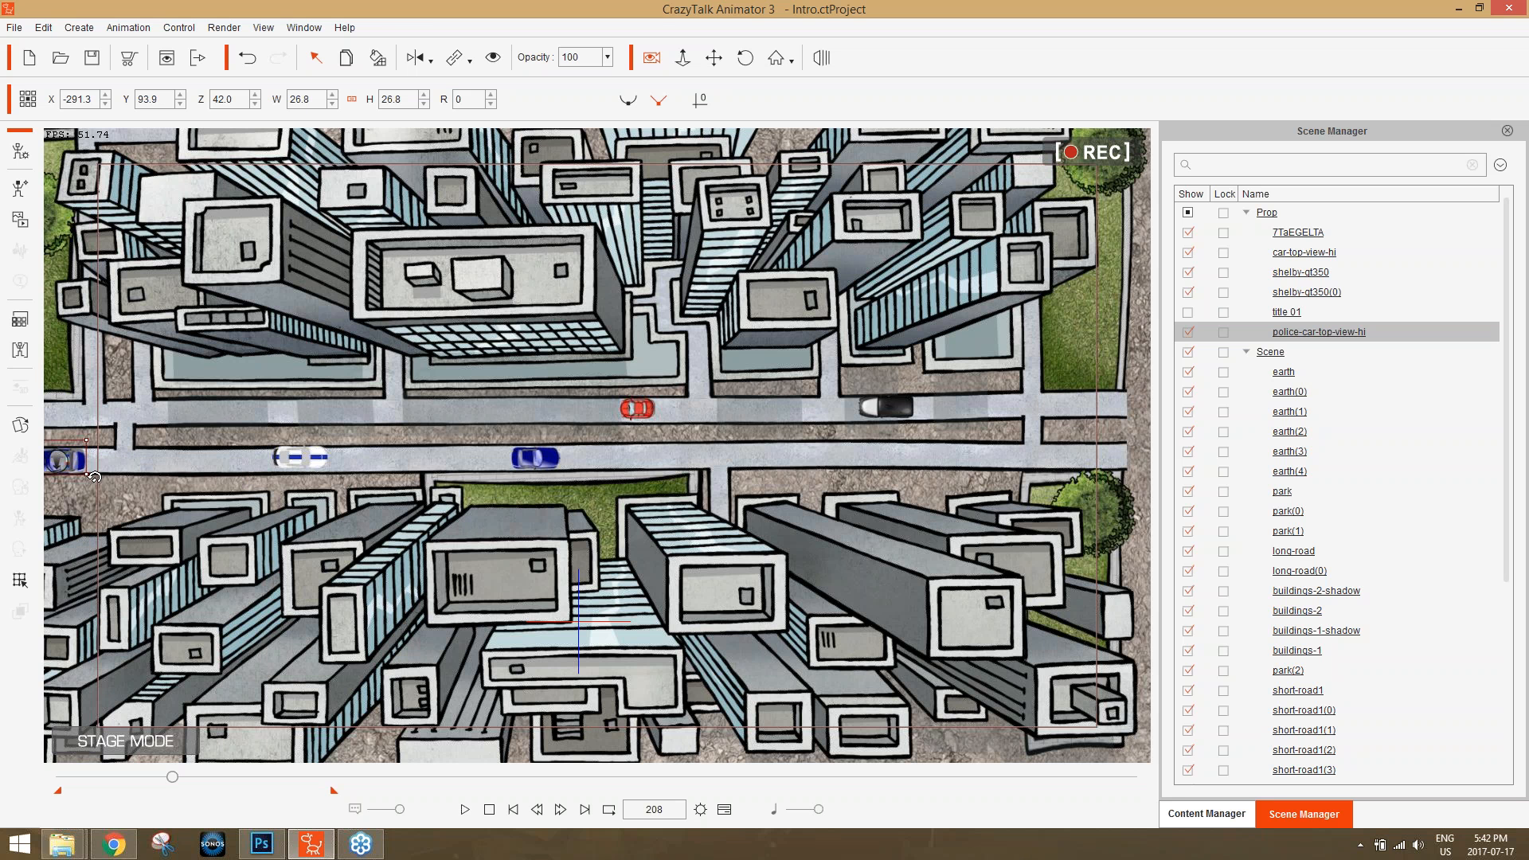
# Flip the police car horizontally and, at frame 503, move it along the lower road to about X 119.9, Y 97.0.
pyautogui.click(417, 58)
pyautogui.moveTo(175, 776); pyautogui.dragTo(329, 778)
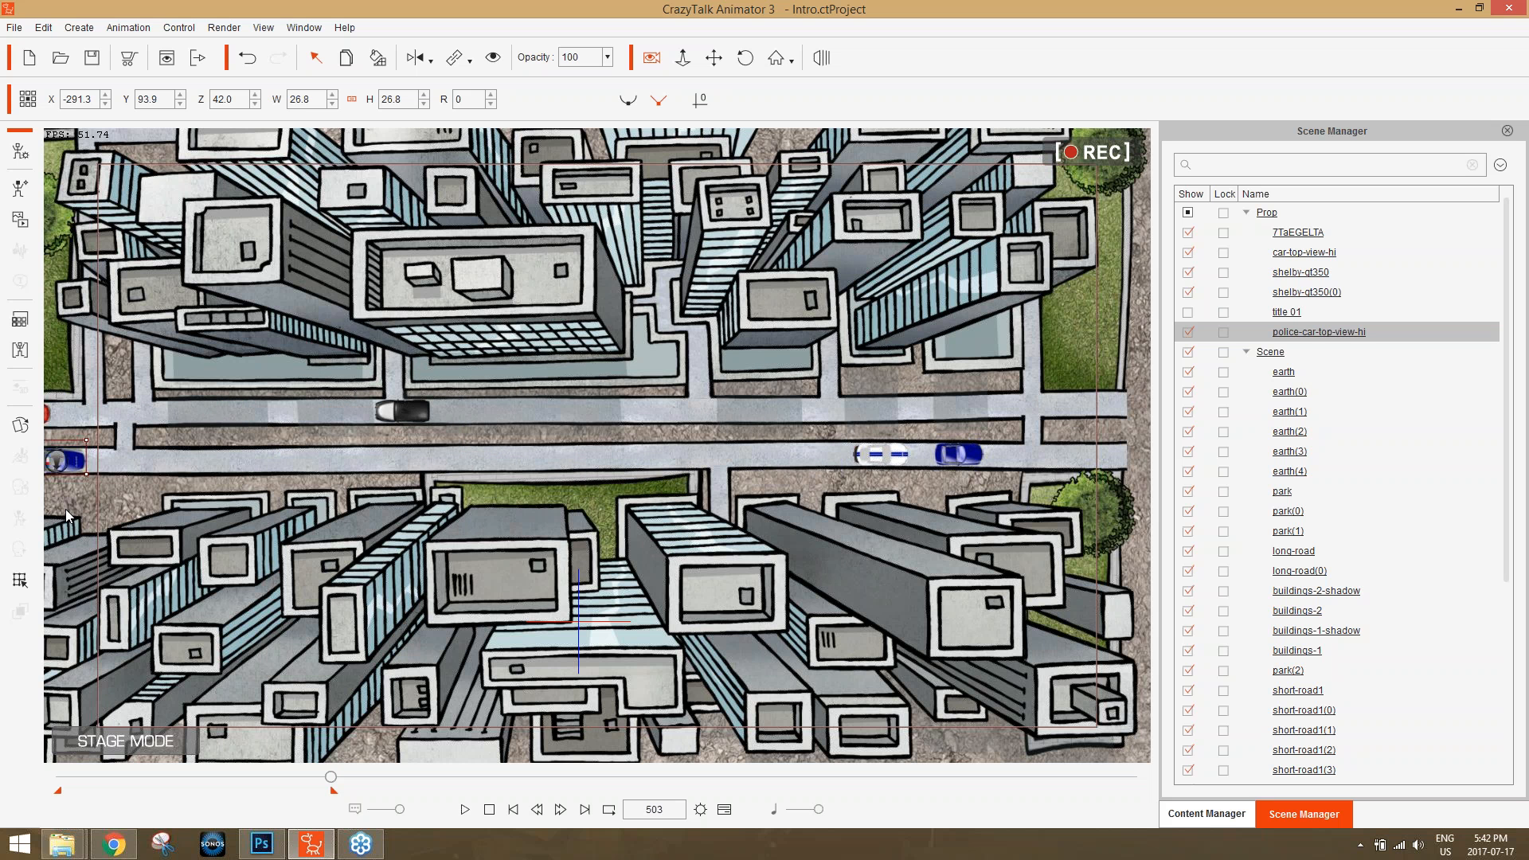
pyautogui.moveTo(70, 460); pyautogui.dragTo(806, 455)
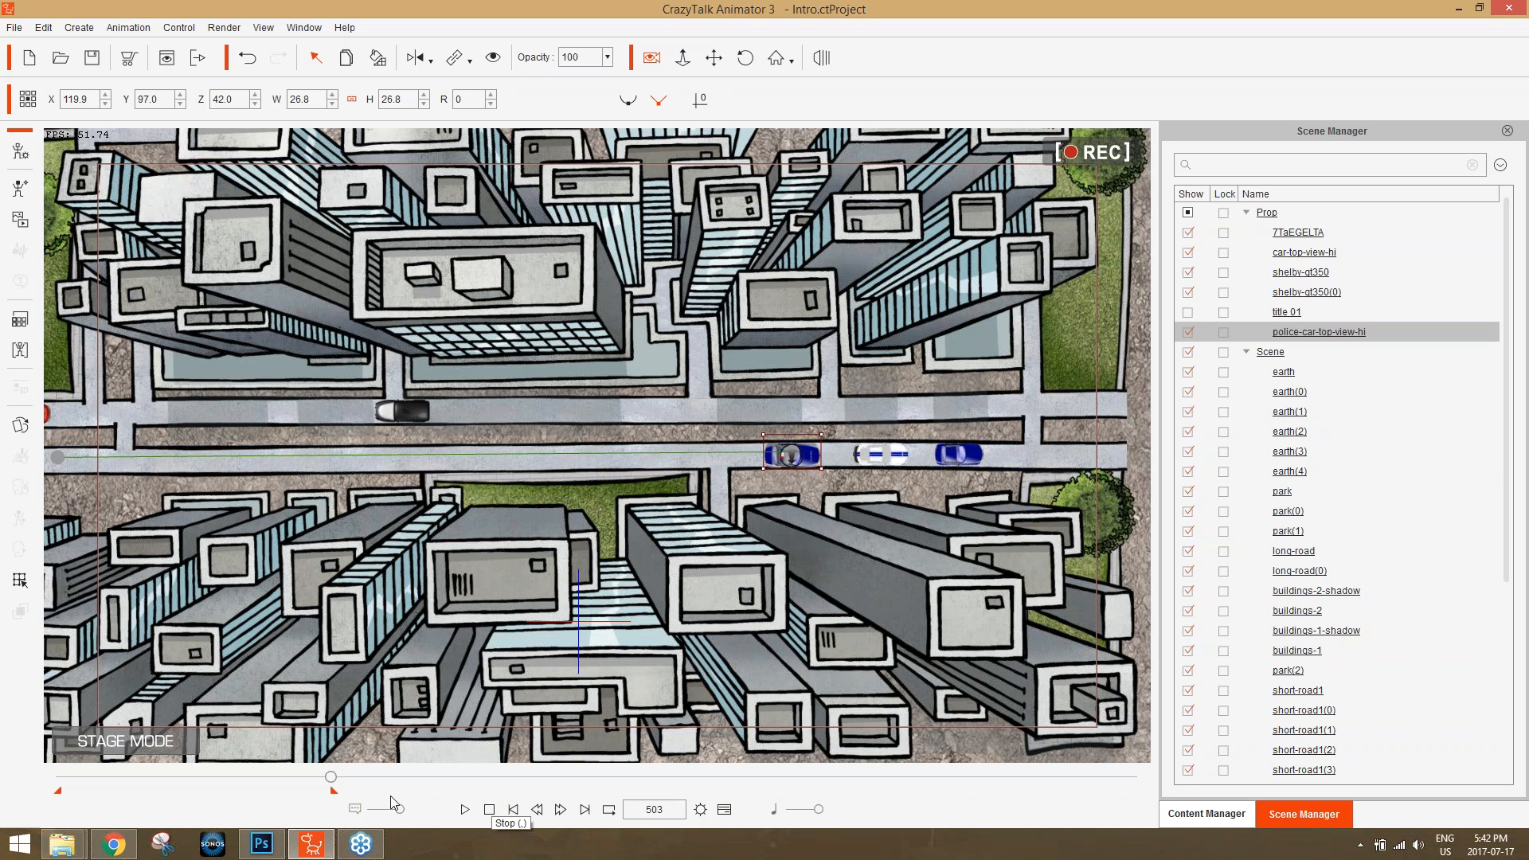
# Go back to frame 177 and delete the white shelby-gt350(0) car behind the police car.
pyautogui.moveTo(331, 777); pyautogui.dragTo(155, 779)
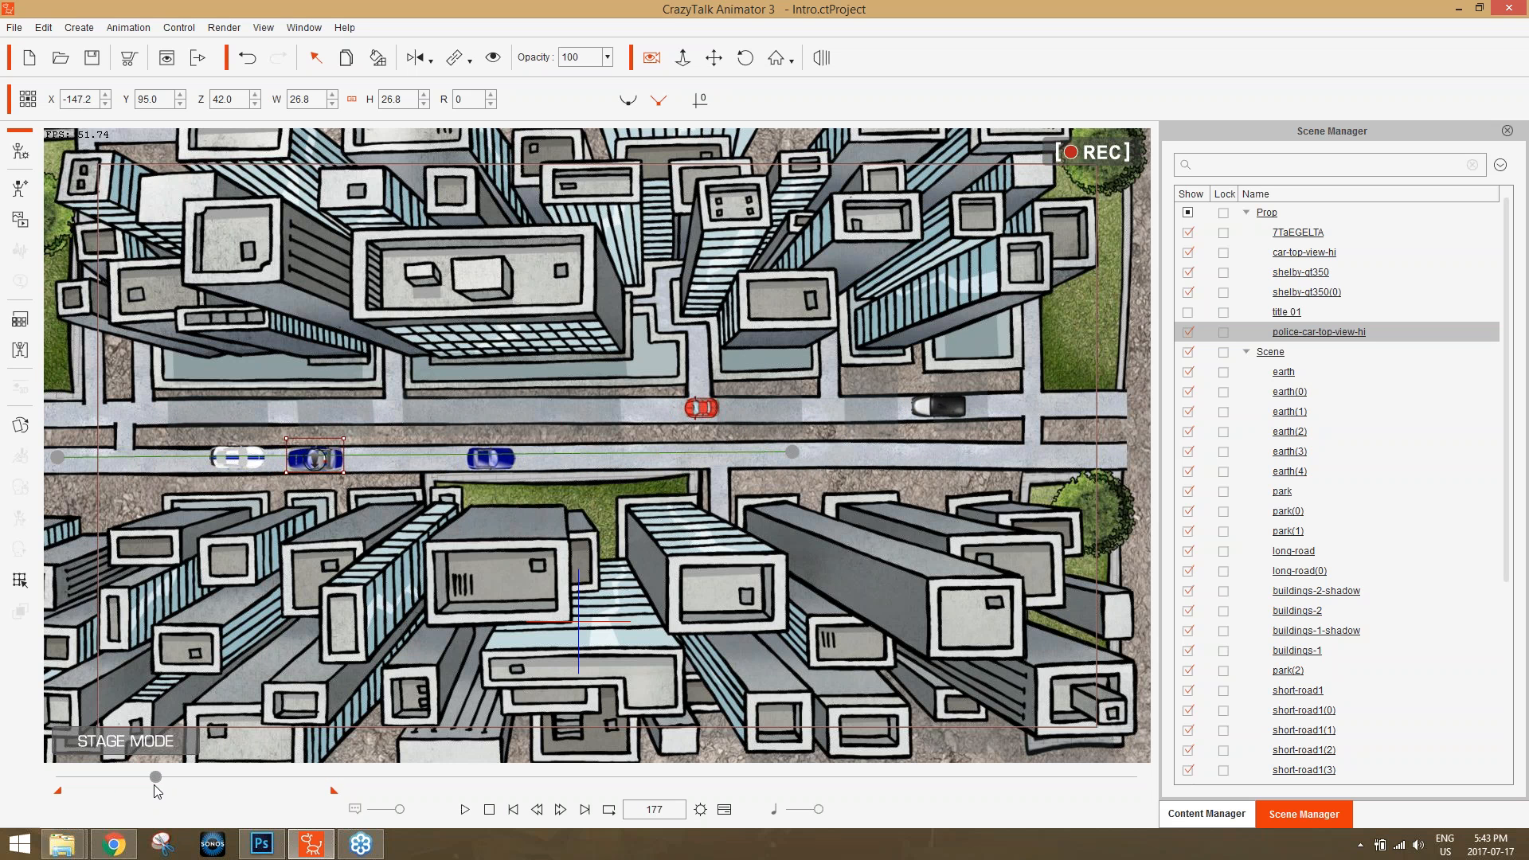
pyautogui.click(243, 459)
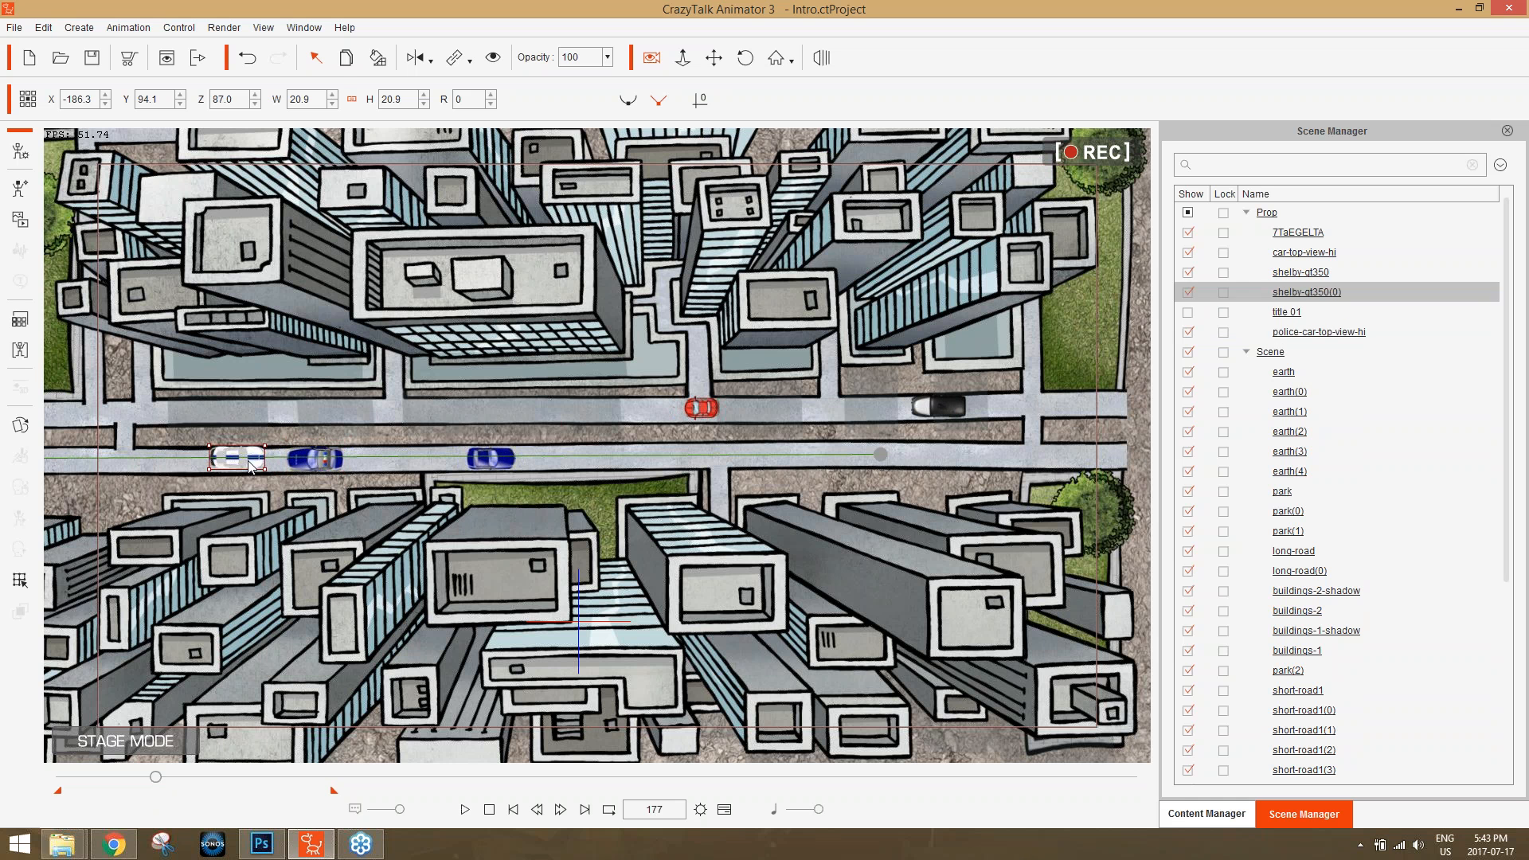
pyautogui.press('Delete')
# Show the police car's Transform track in the timeline and select its key at frame 503.
pyautogui.moveTo(158, 777); pyautogui.dragTo(301, 746)
pyautogui.click(703, 453)
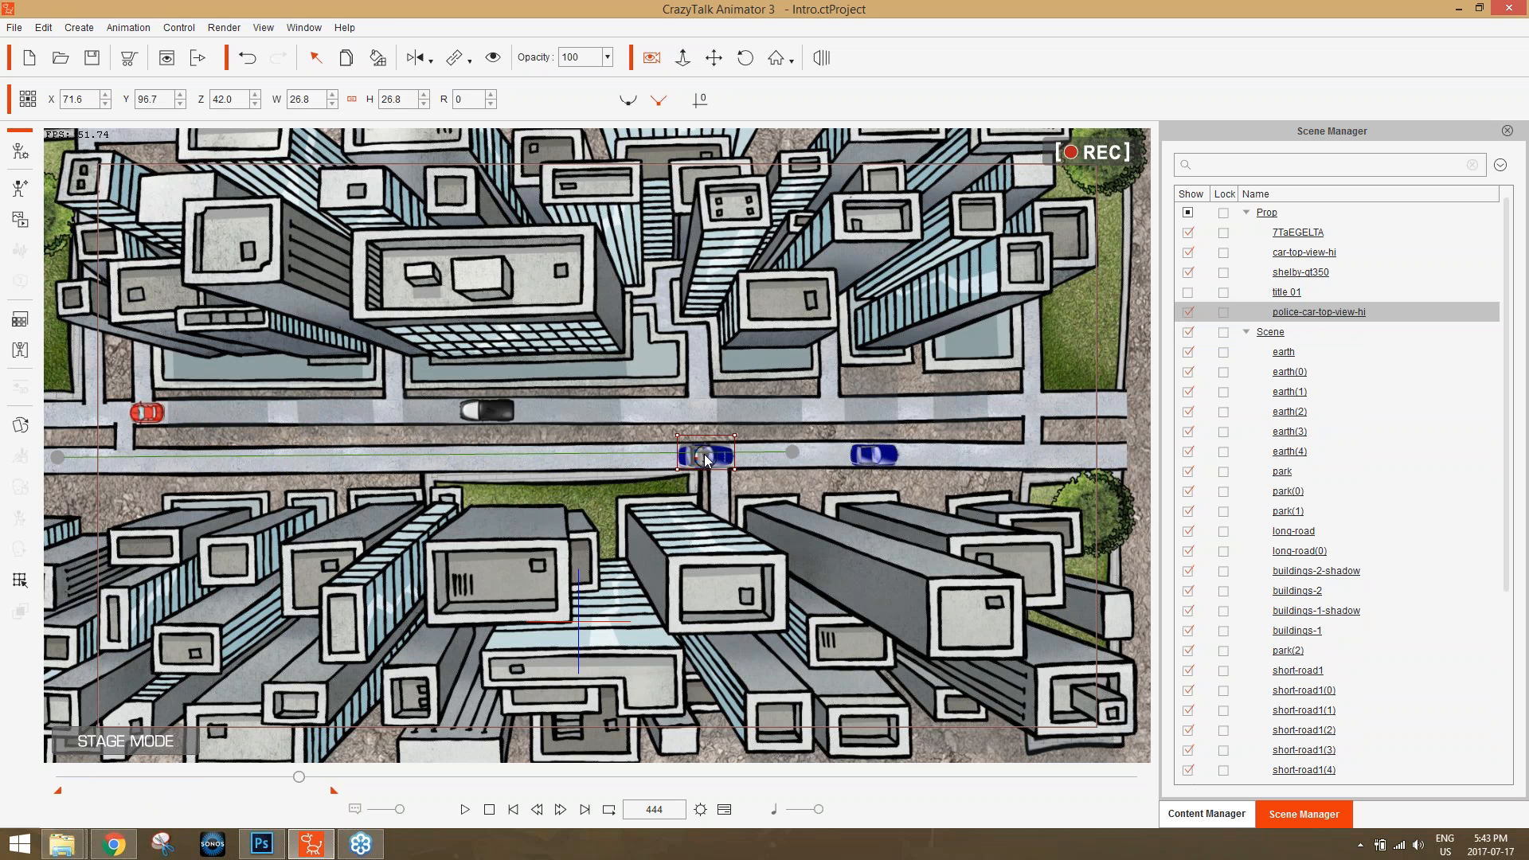
pyautogui.press('F3')
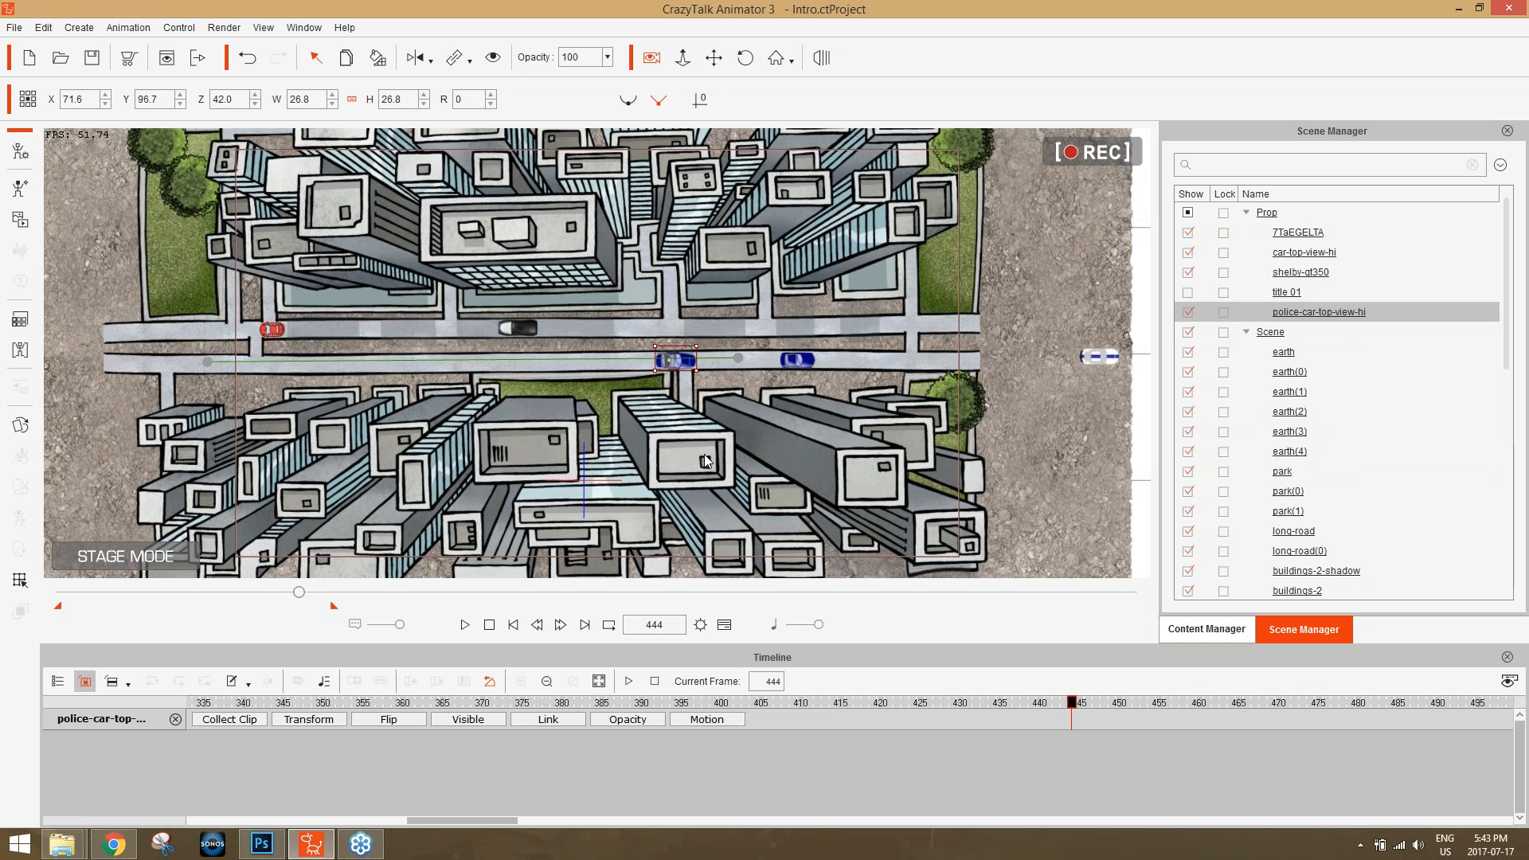
pyautogui.click(313, 720)
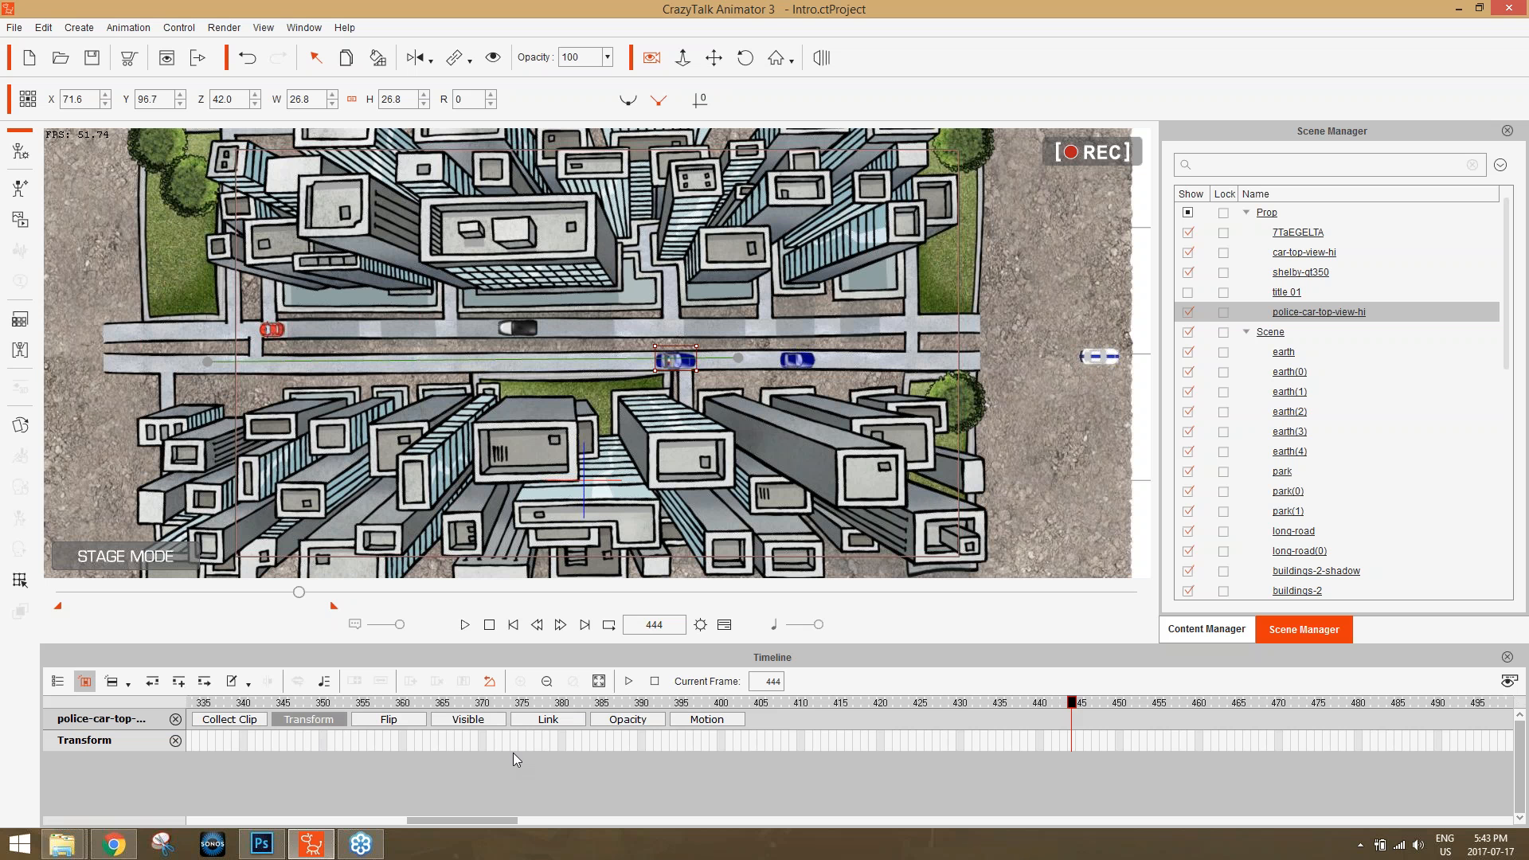
pyautogui.scroll(-5, 513, 738)
pyautogui.click(586, 739)
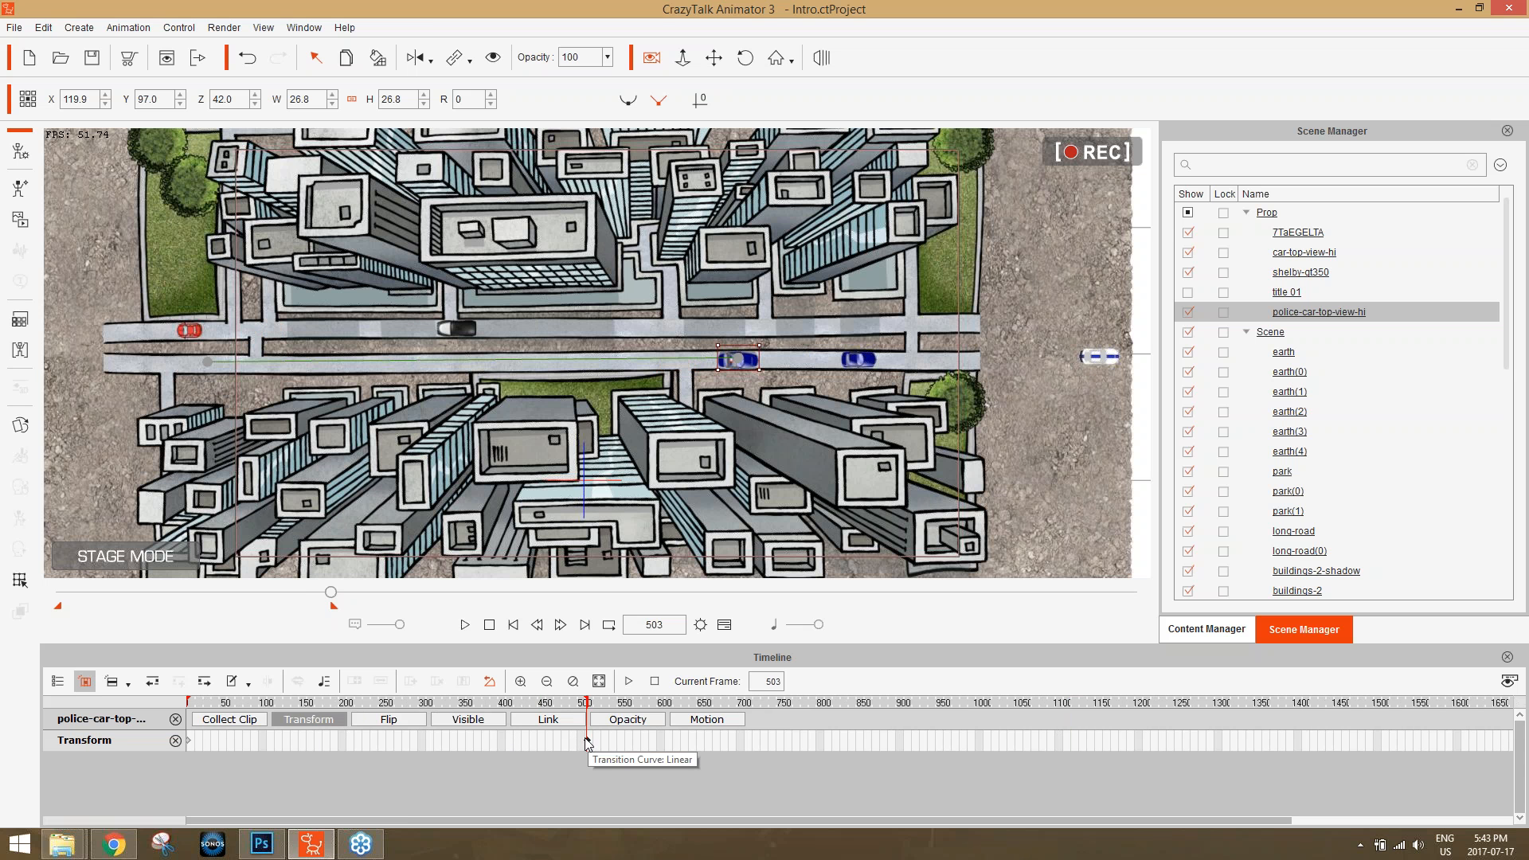
pyautogui.moveTo(209, 701); pyautogui.dragTo(587, 713)
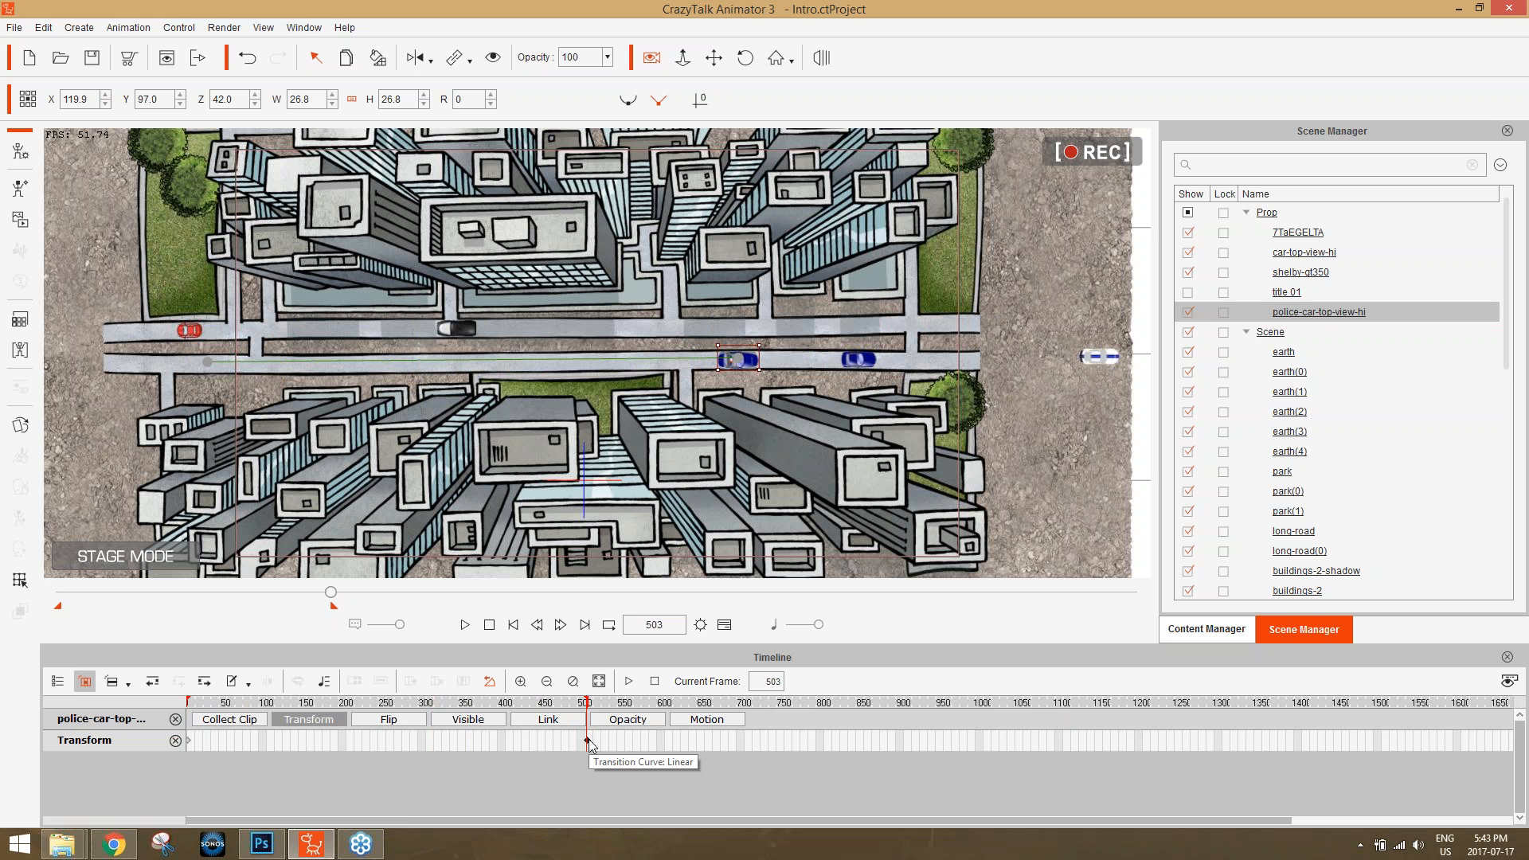
# Compare the police car's position at the start of the animation with its position at the frame 503 key.
pyautogui.press('space')
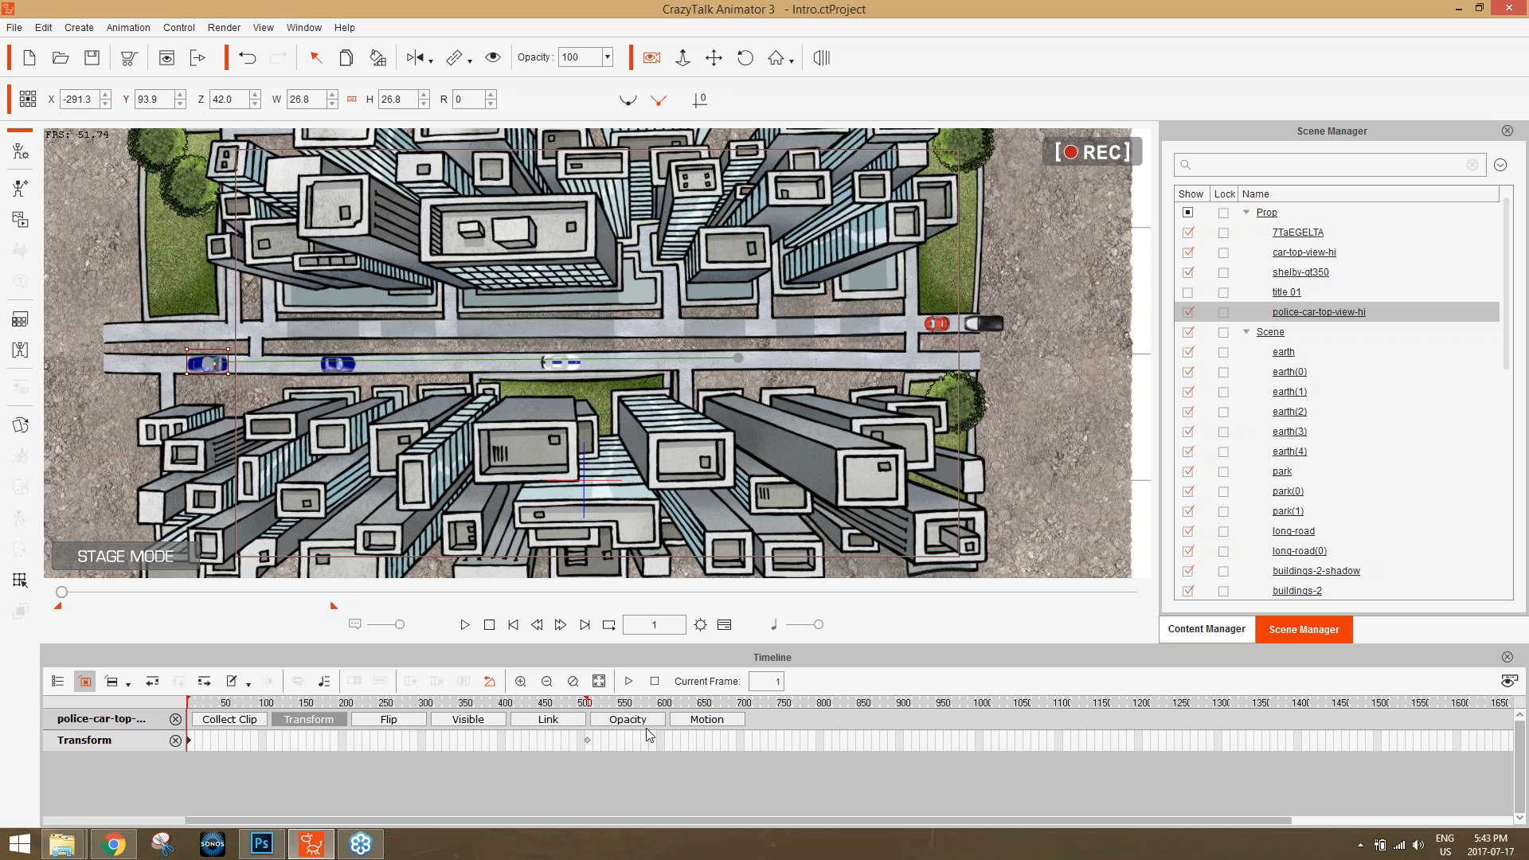
pyautogui.click(587, 741)
pyautogui.press('space')
pyautogui.press('End')
pyautogui.press('Home')
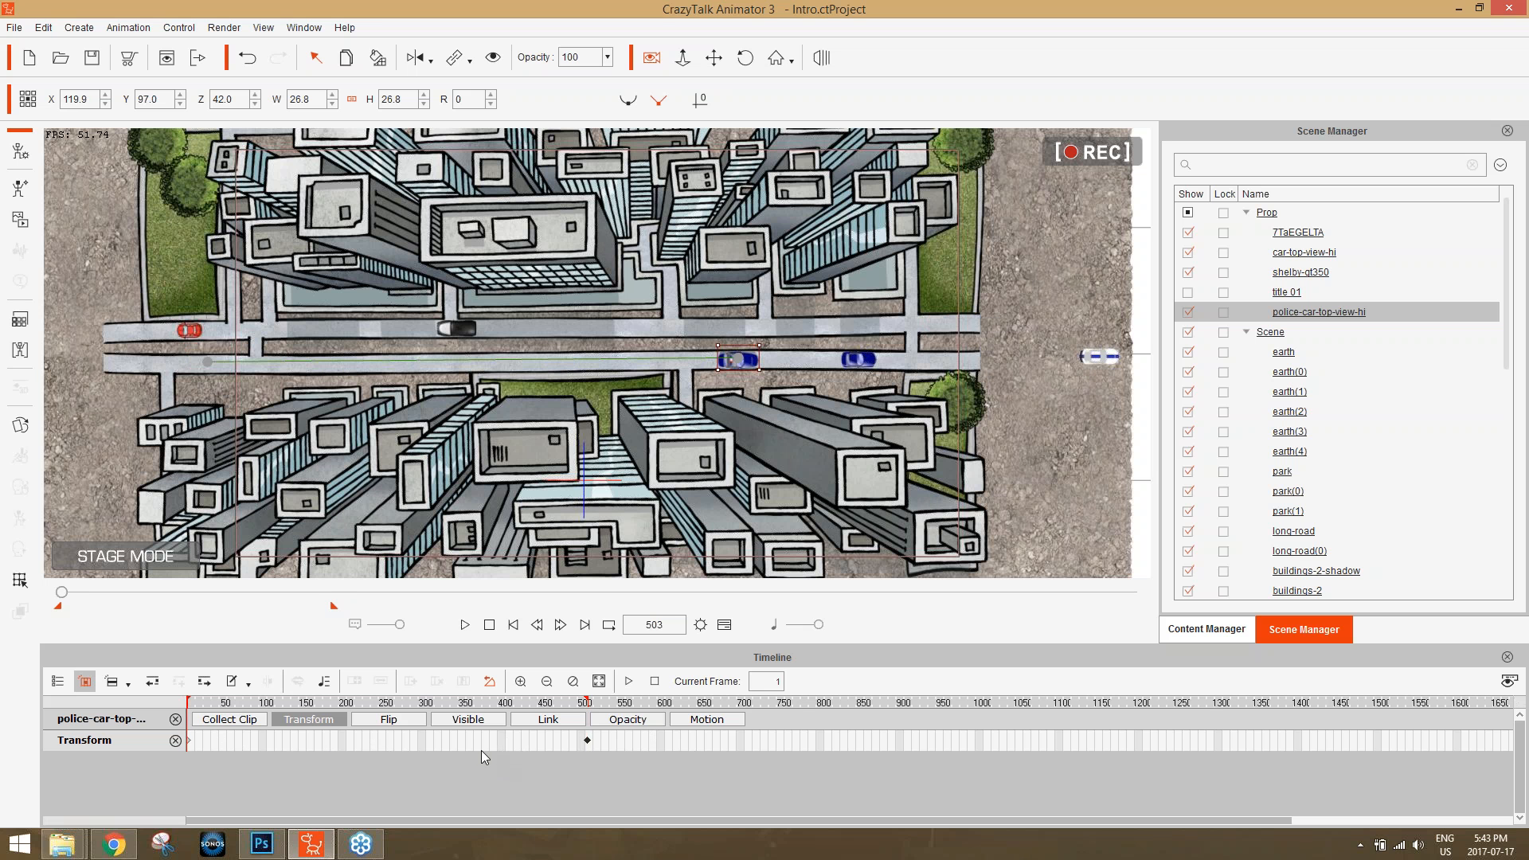
pyautogui.press('End')
pyautogui.press('Home')
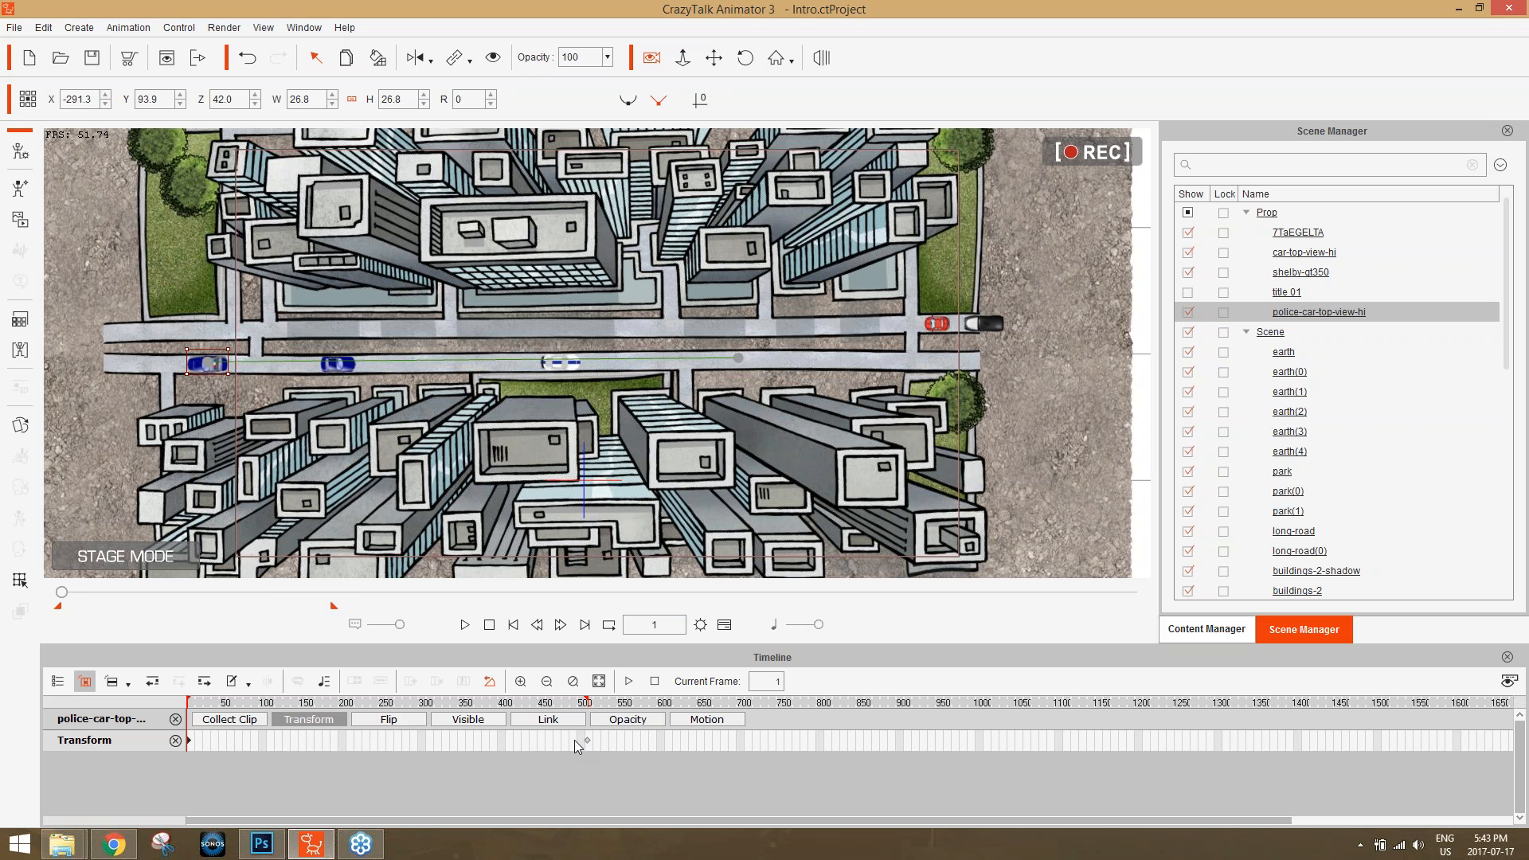
pyautogui.press('End')
pyautogui.press('Home')
pyautogui.press('End')
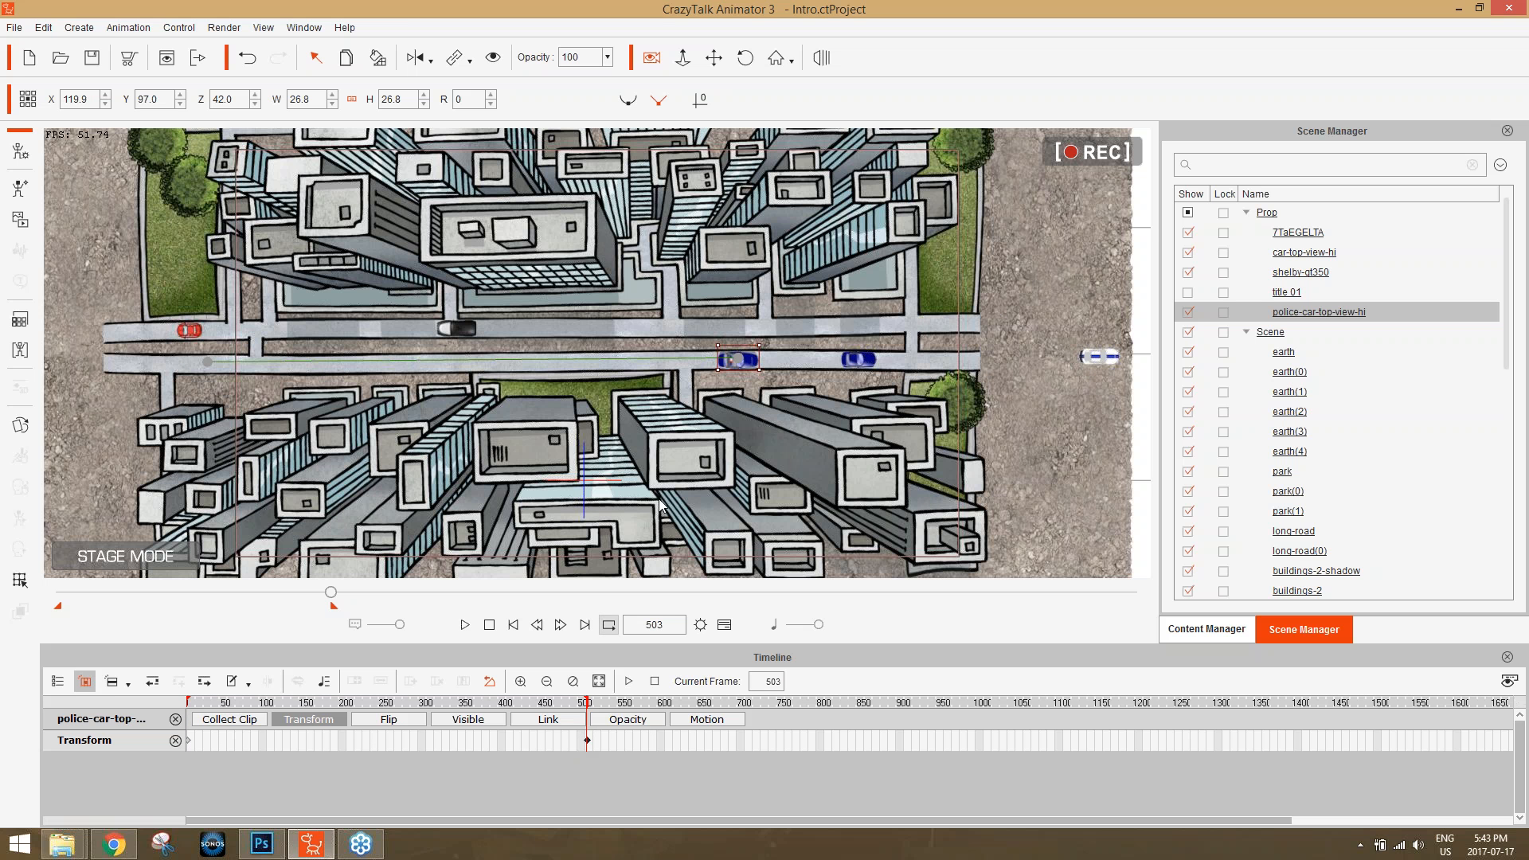
# At frame 503, move the police car back along the lower road to about X -38.7, Y 94.6, and preview the slower drive.
pyautogui.moveTo(745, 358); pyautogui.dragTo(541, 363)
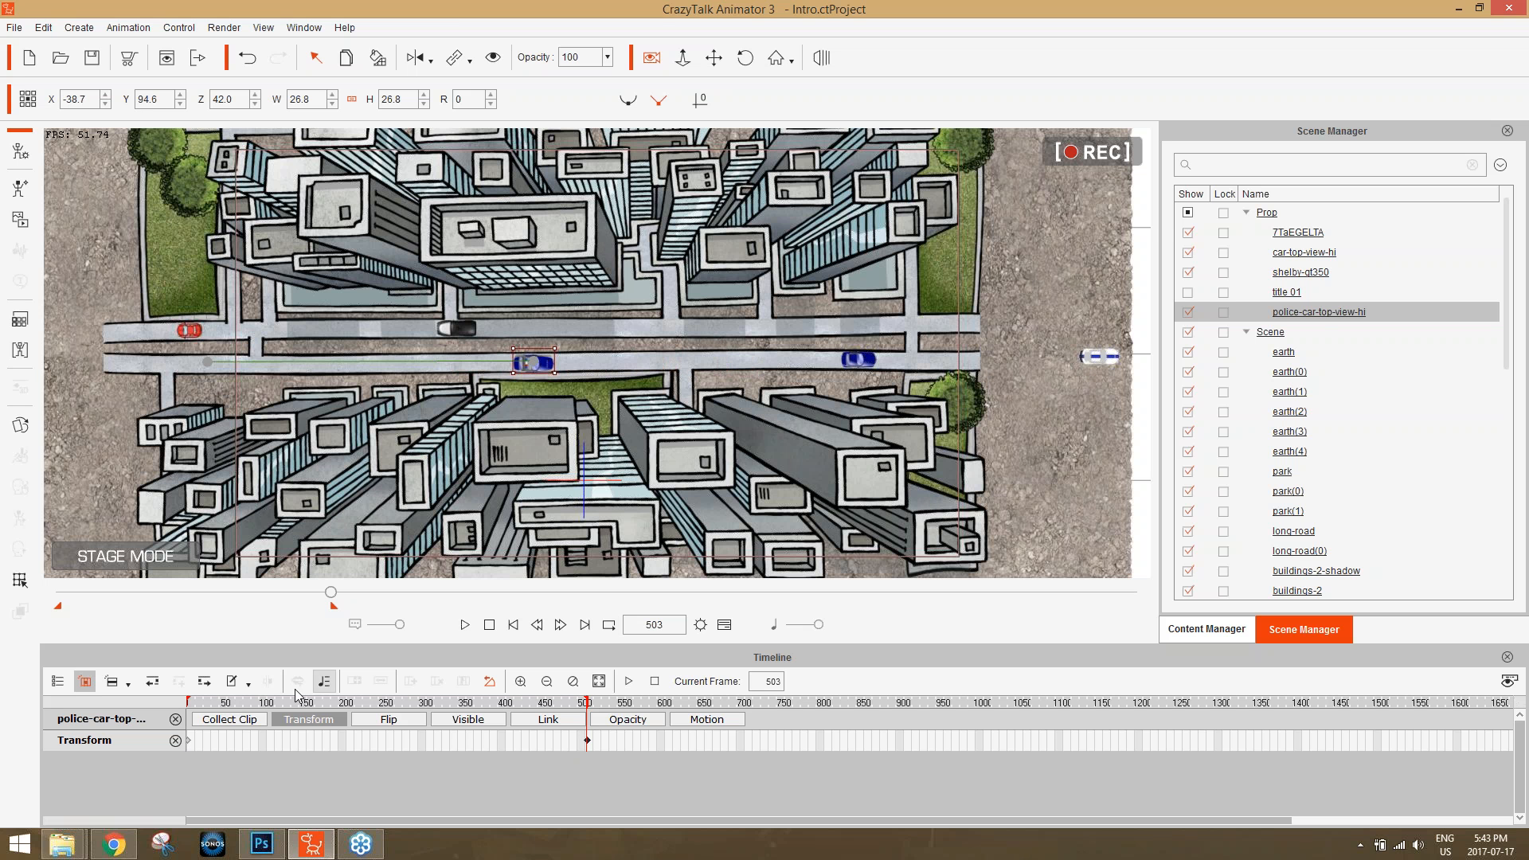
pyautogui.press('space')
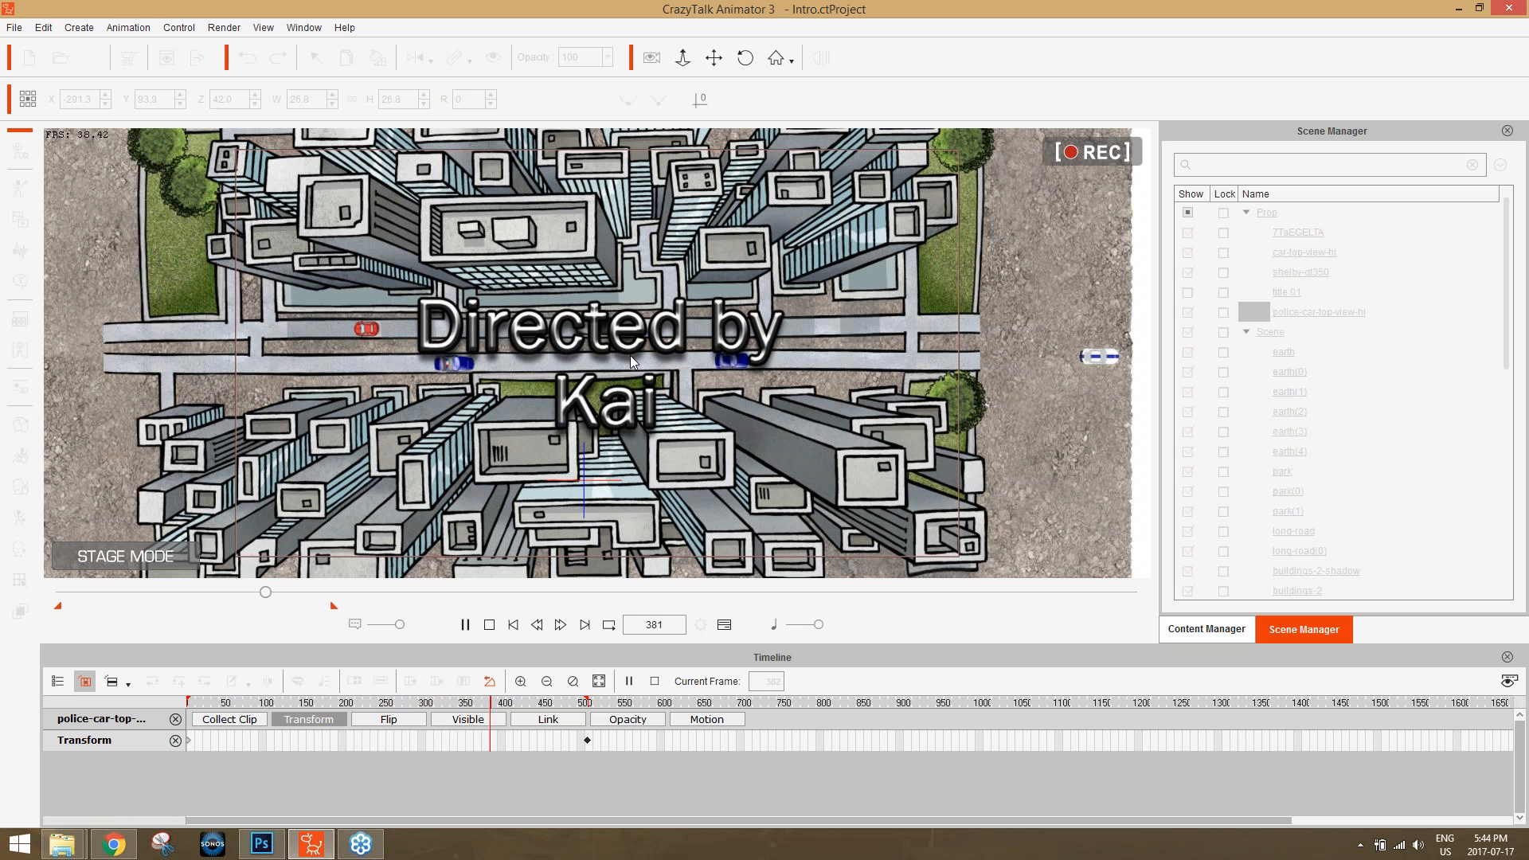
pyautogui.press('space')
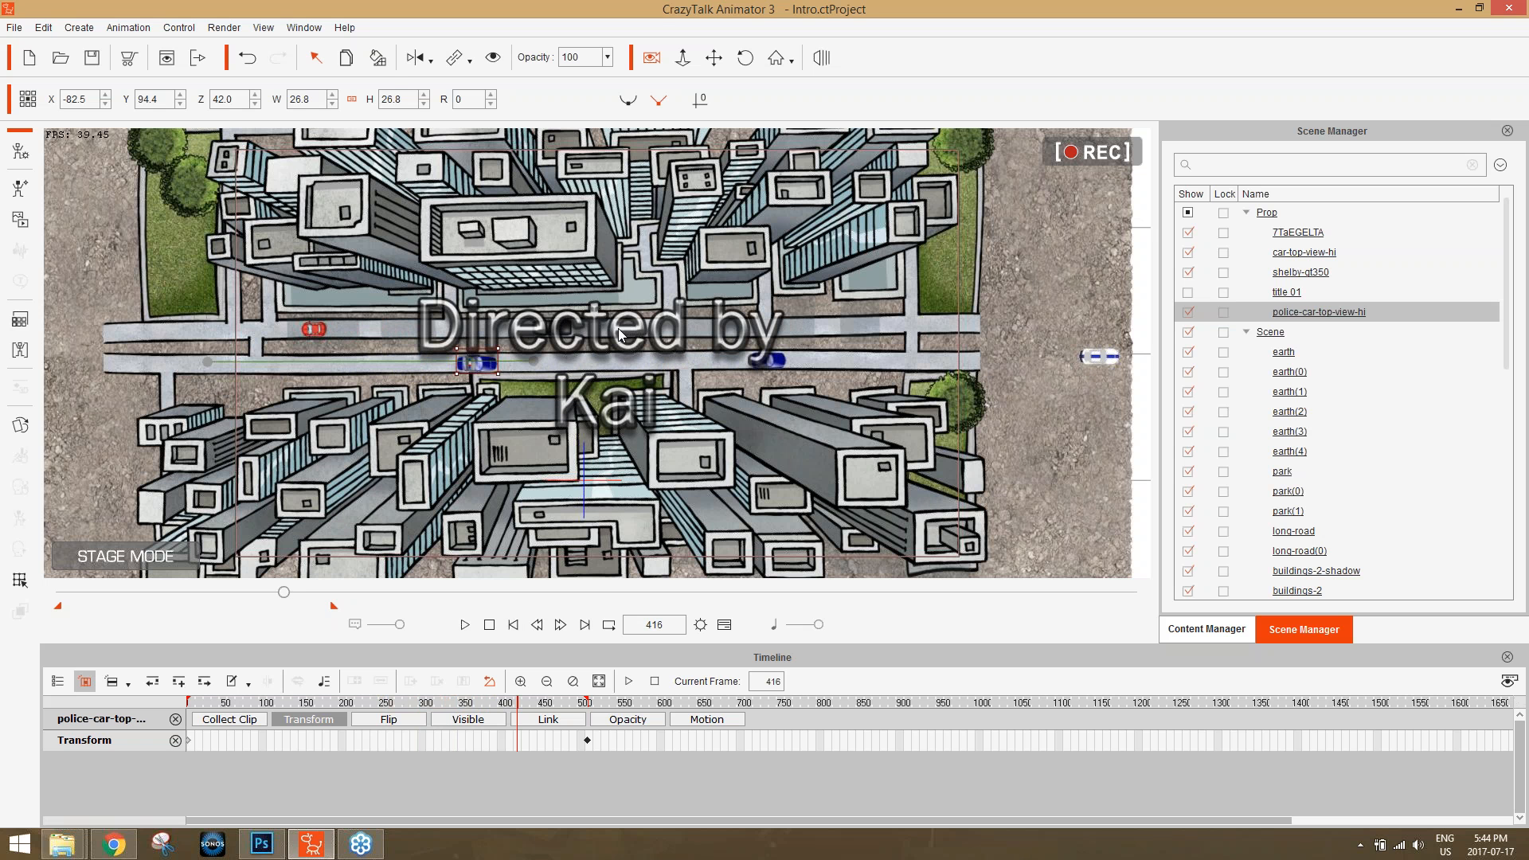
# Find the object that holds the "Directed by" title among the scene's objects and select the ImageLayer.
pyautogui.click(619, 330)
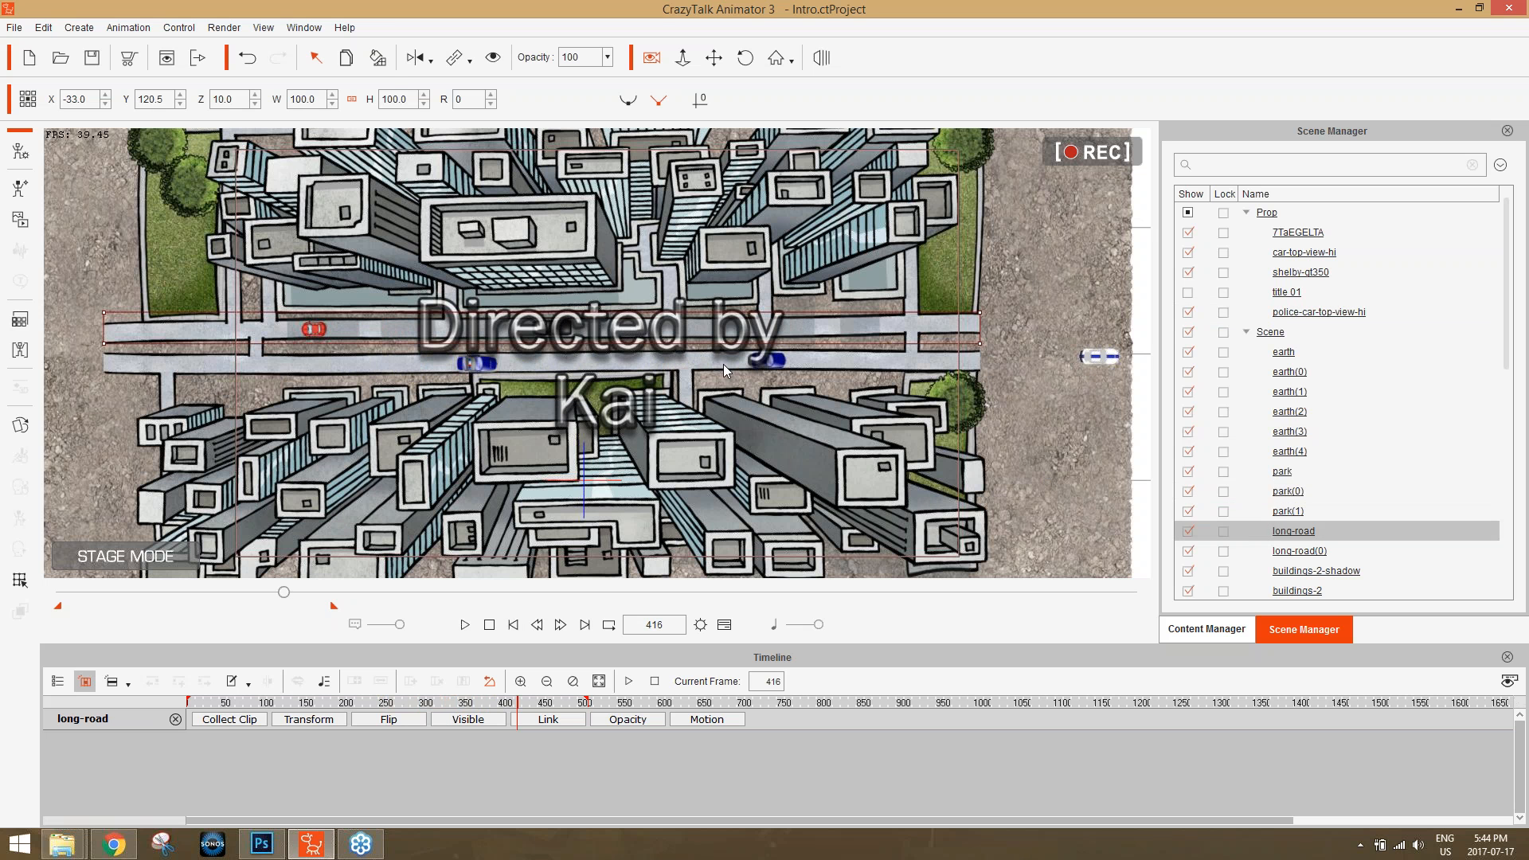
pyautogui.click(624, 398)
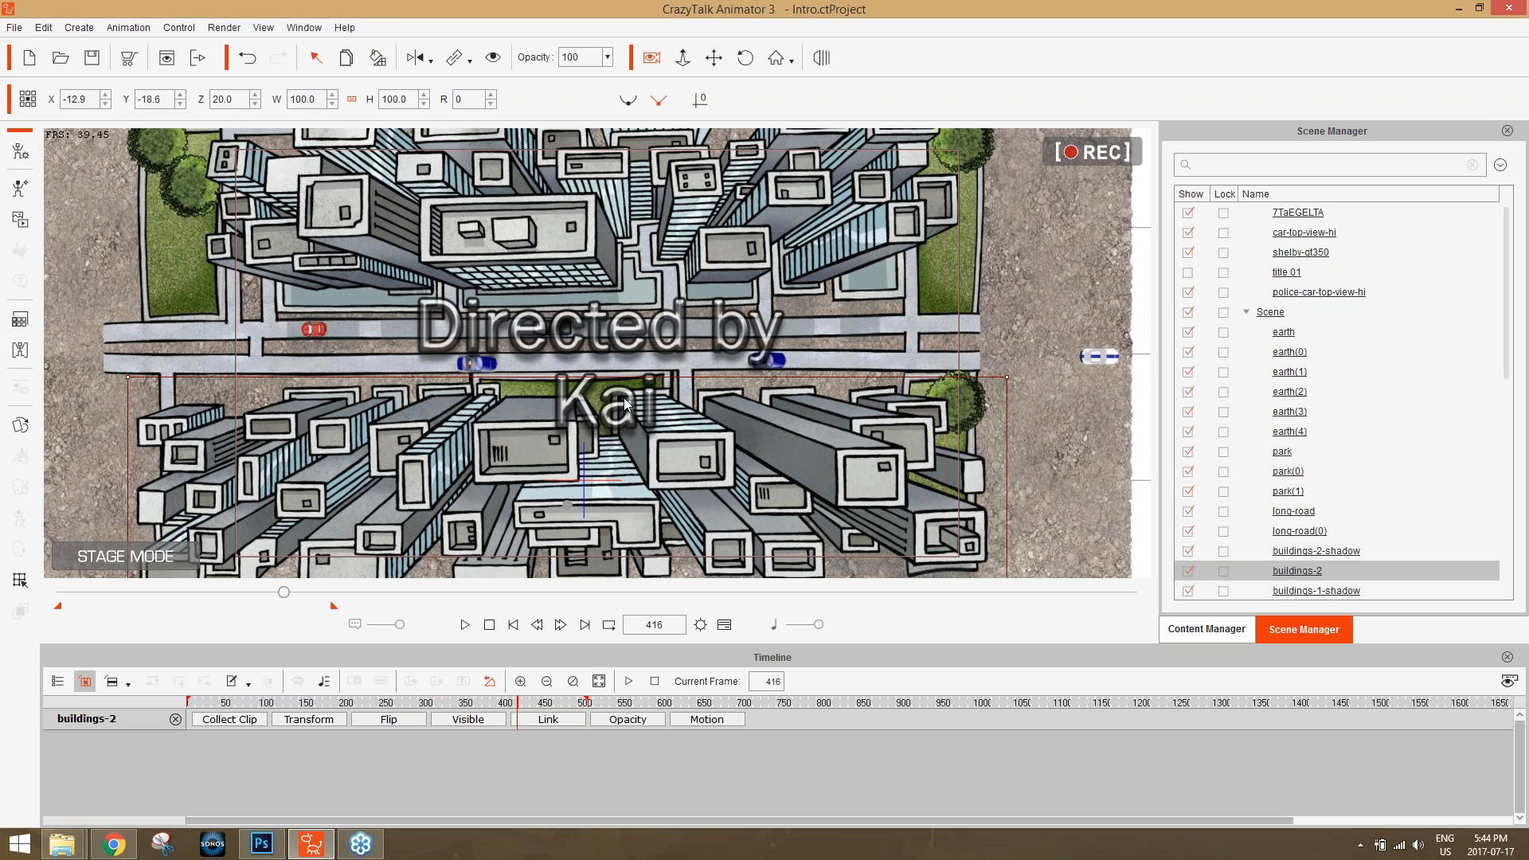
pyautogui.click(1288, 271)
pyautogui.click(1298, 212)
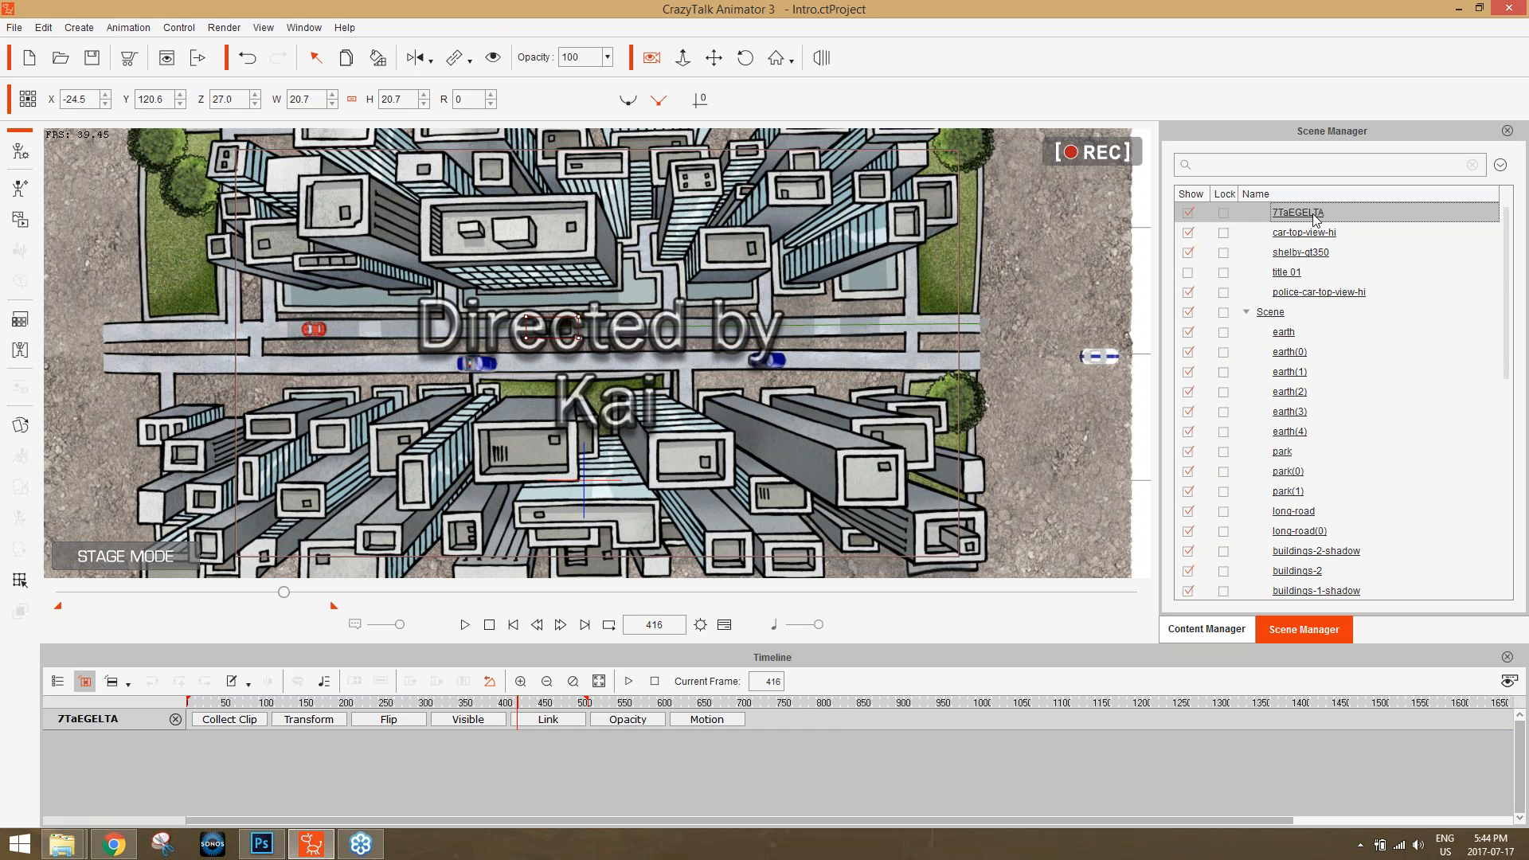
pyautogui.scroll(1, 1334, 338)
pyautogui.scroll(-10, 1337, 361)
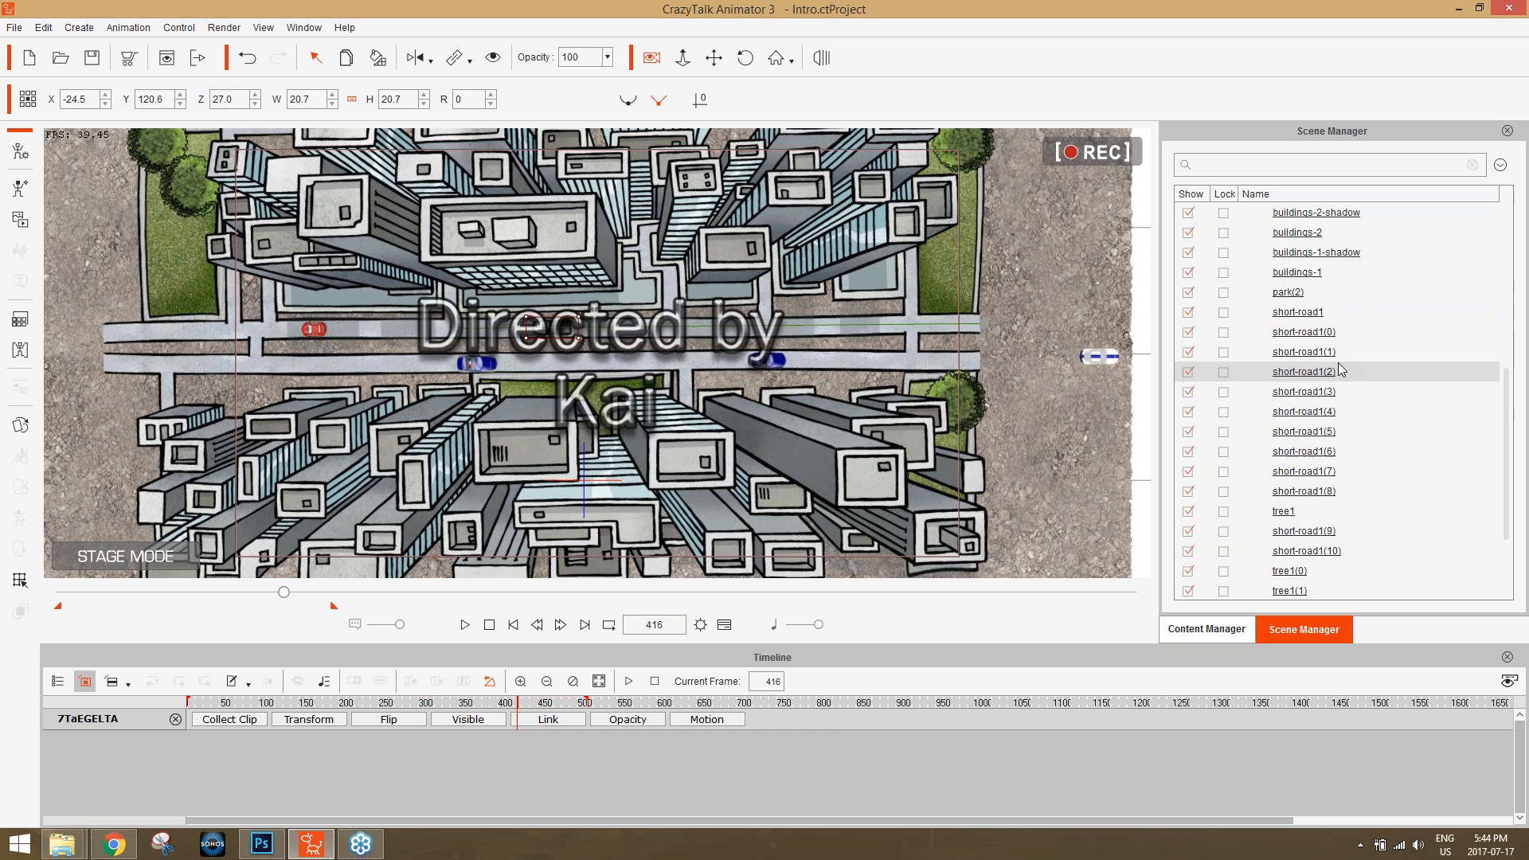
pyautogui.click(1306, 570)
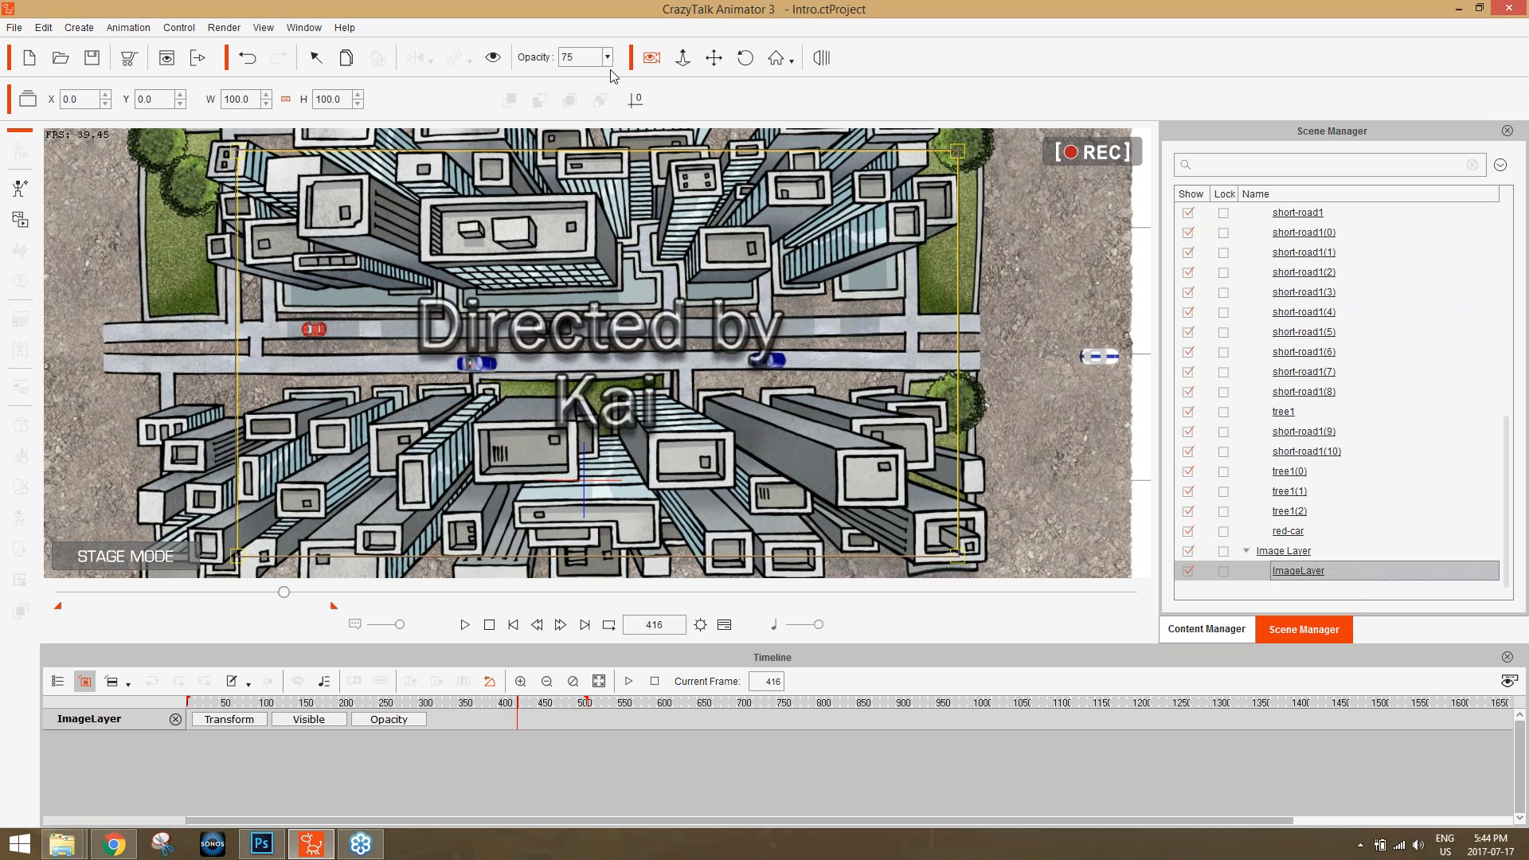
# Show the ImageLayer's Opacity track, scrub through its fade keys and move the last key to about frame 483.
pyautogui.click(394, 718)
pyautogui.click(446, 702)
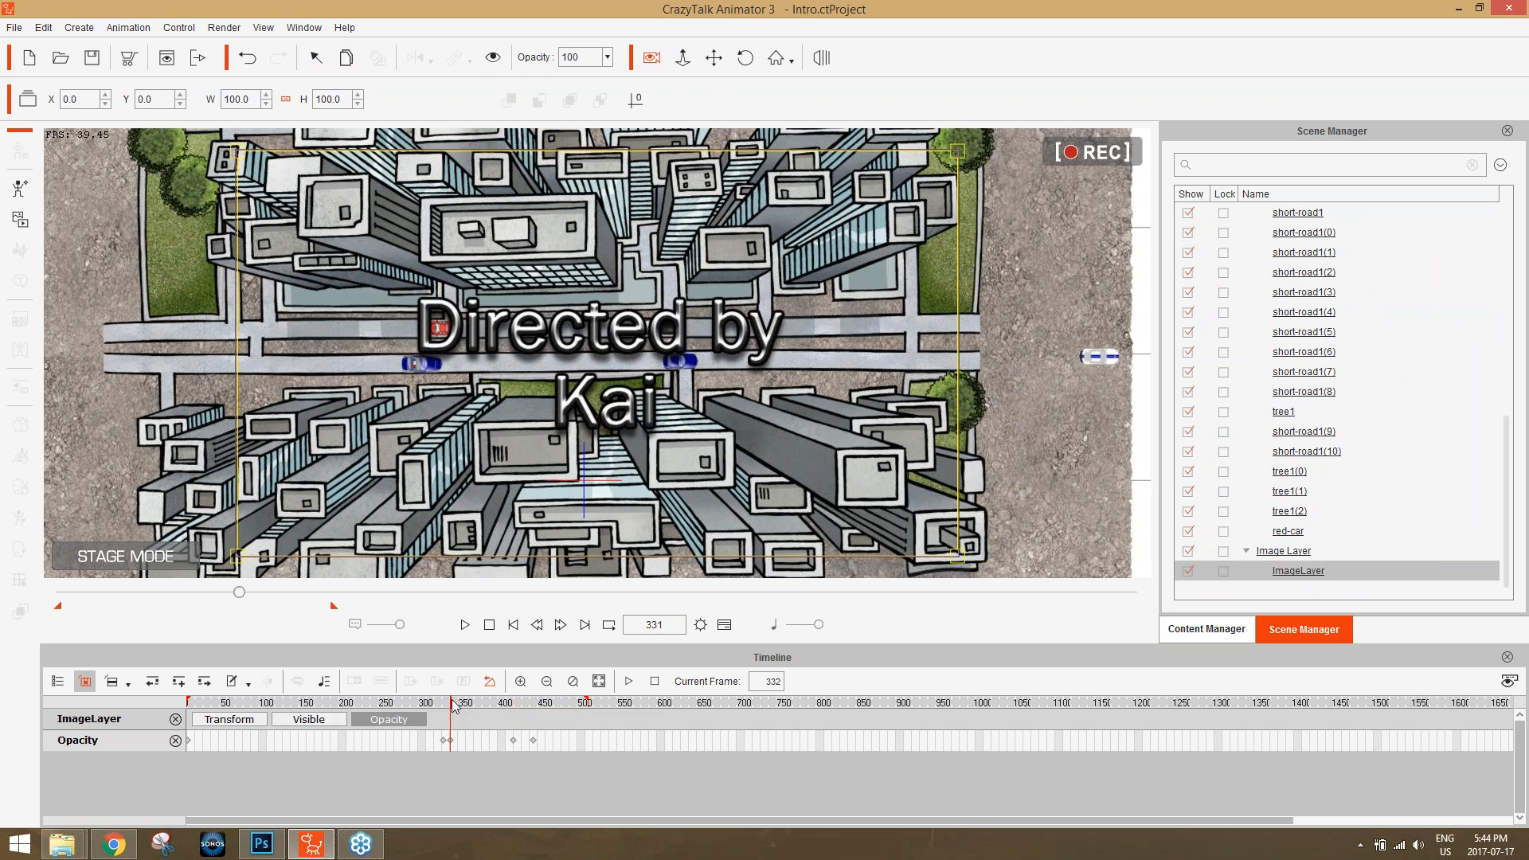
pyautogui.moveTo(445, 705); pyautogui.dragTo(445, 707)
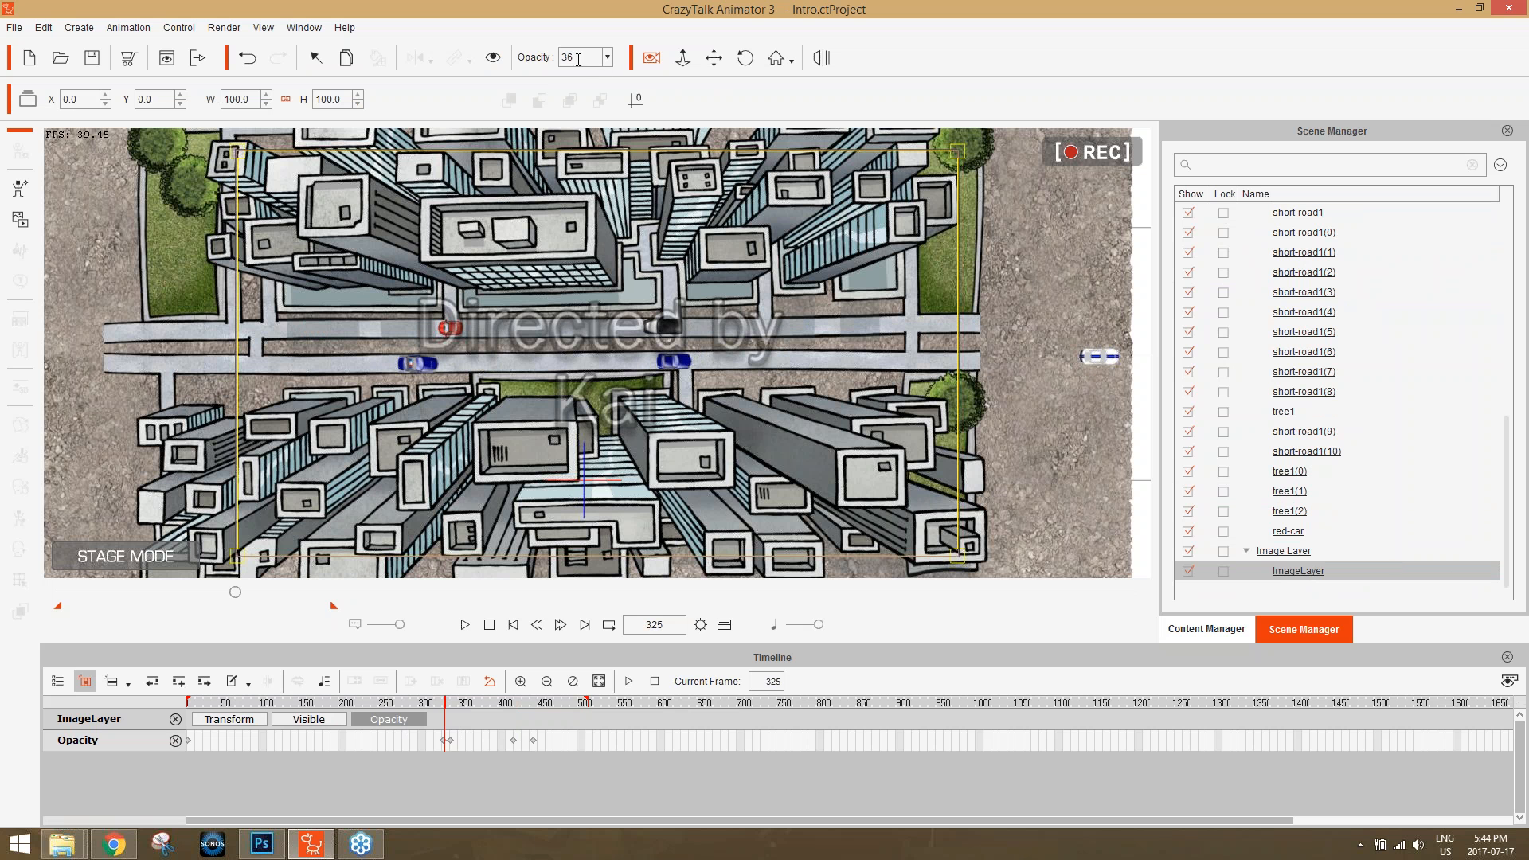
pyautogui.click(449, 703)
pyautogui.moveTo(448, 705); pyautogui.dragTo(566, 722)
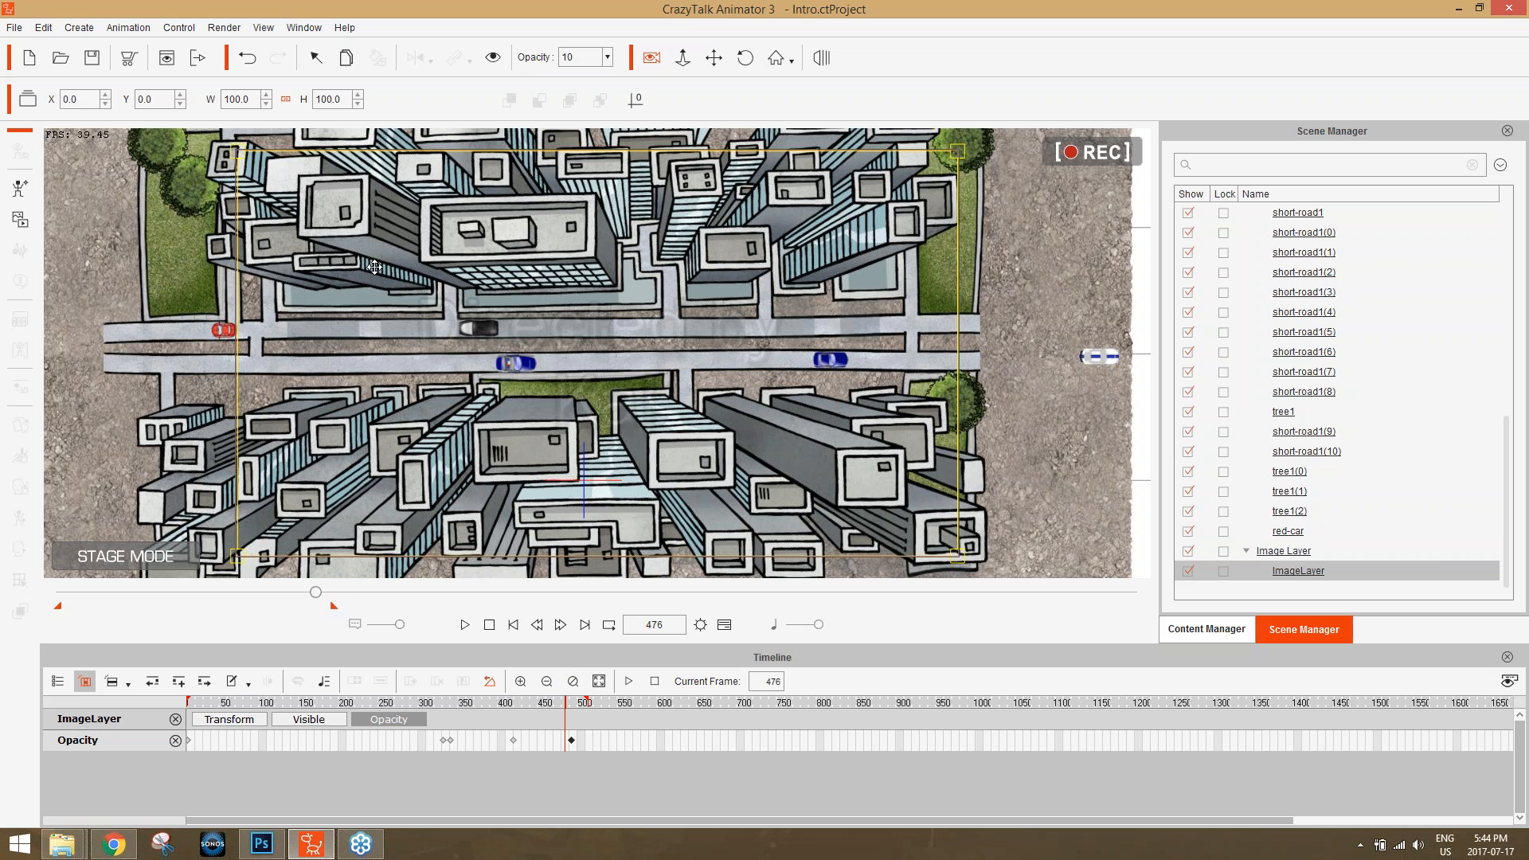
# Open the Scene 01 project, discarding the unsaved changes to the Intro project.
pyautogui.click(15, 30)
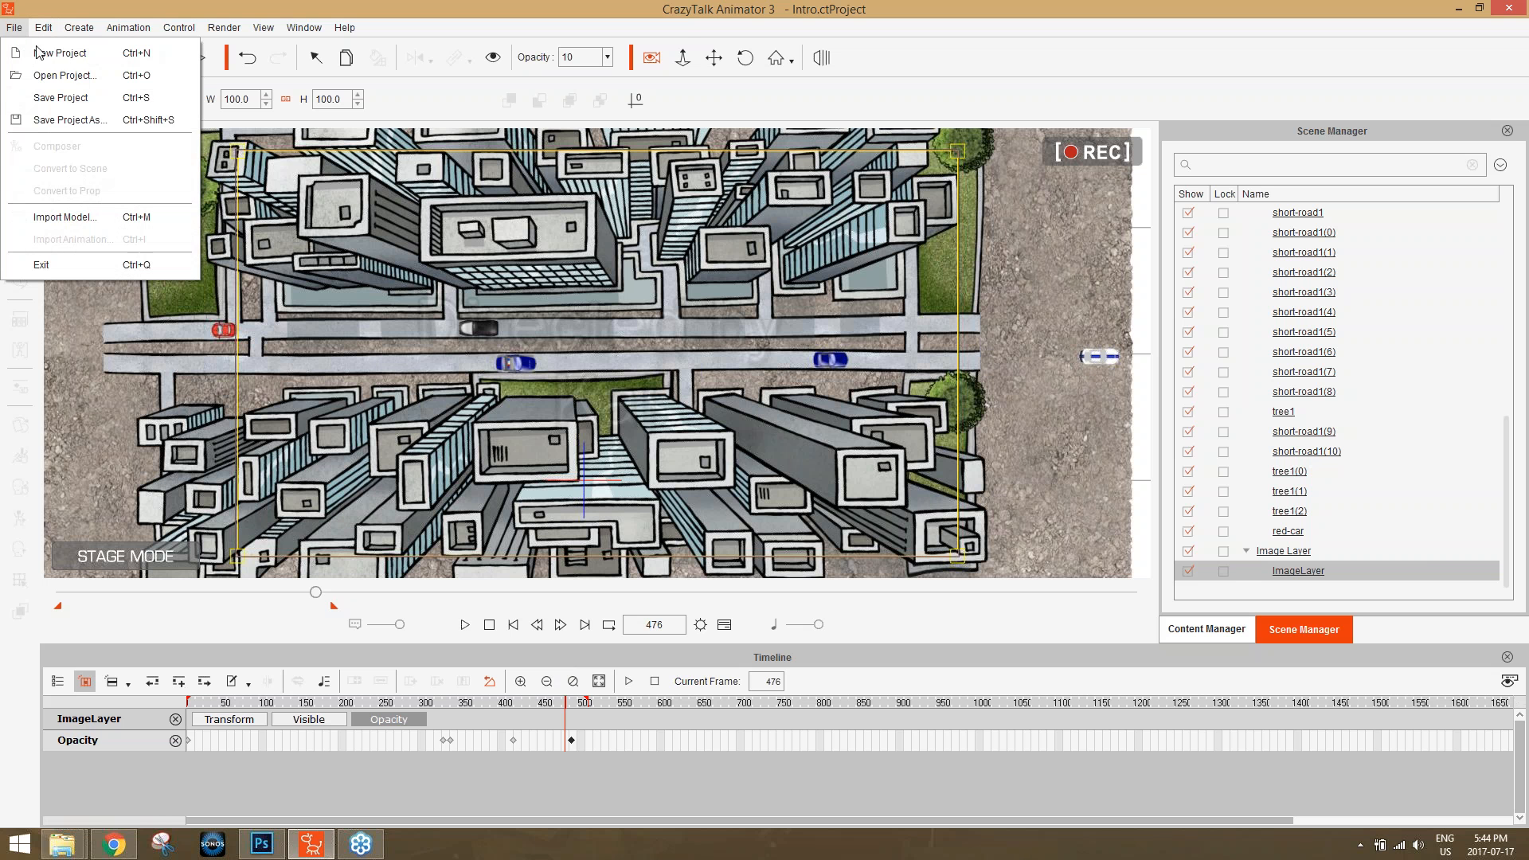
pyautogui.click(67, 74)
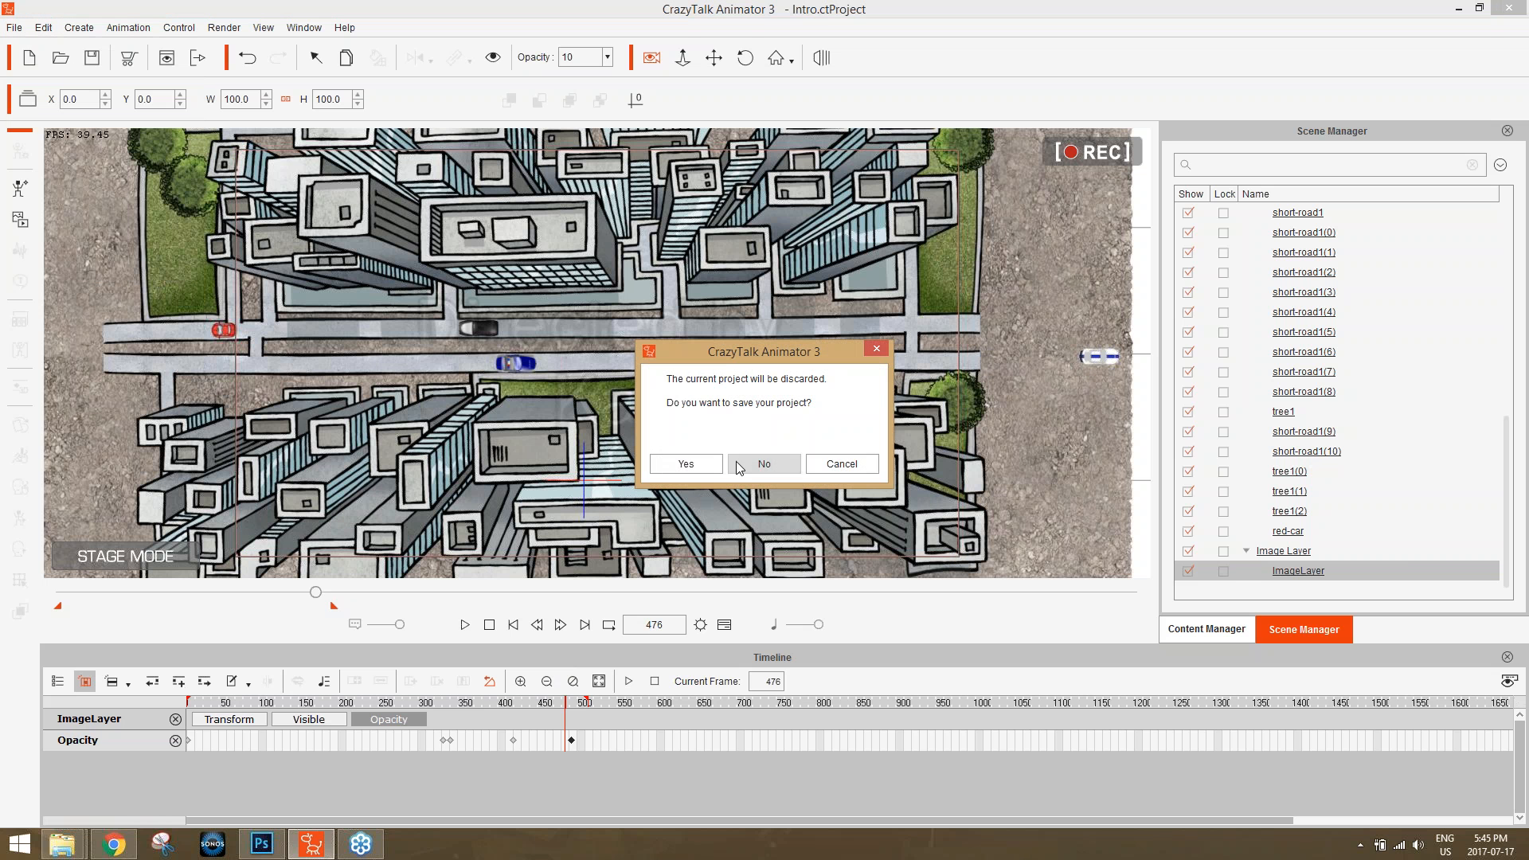
pyautogui.click(734, 465)
pyautogui.click(458, 275)
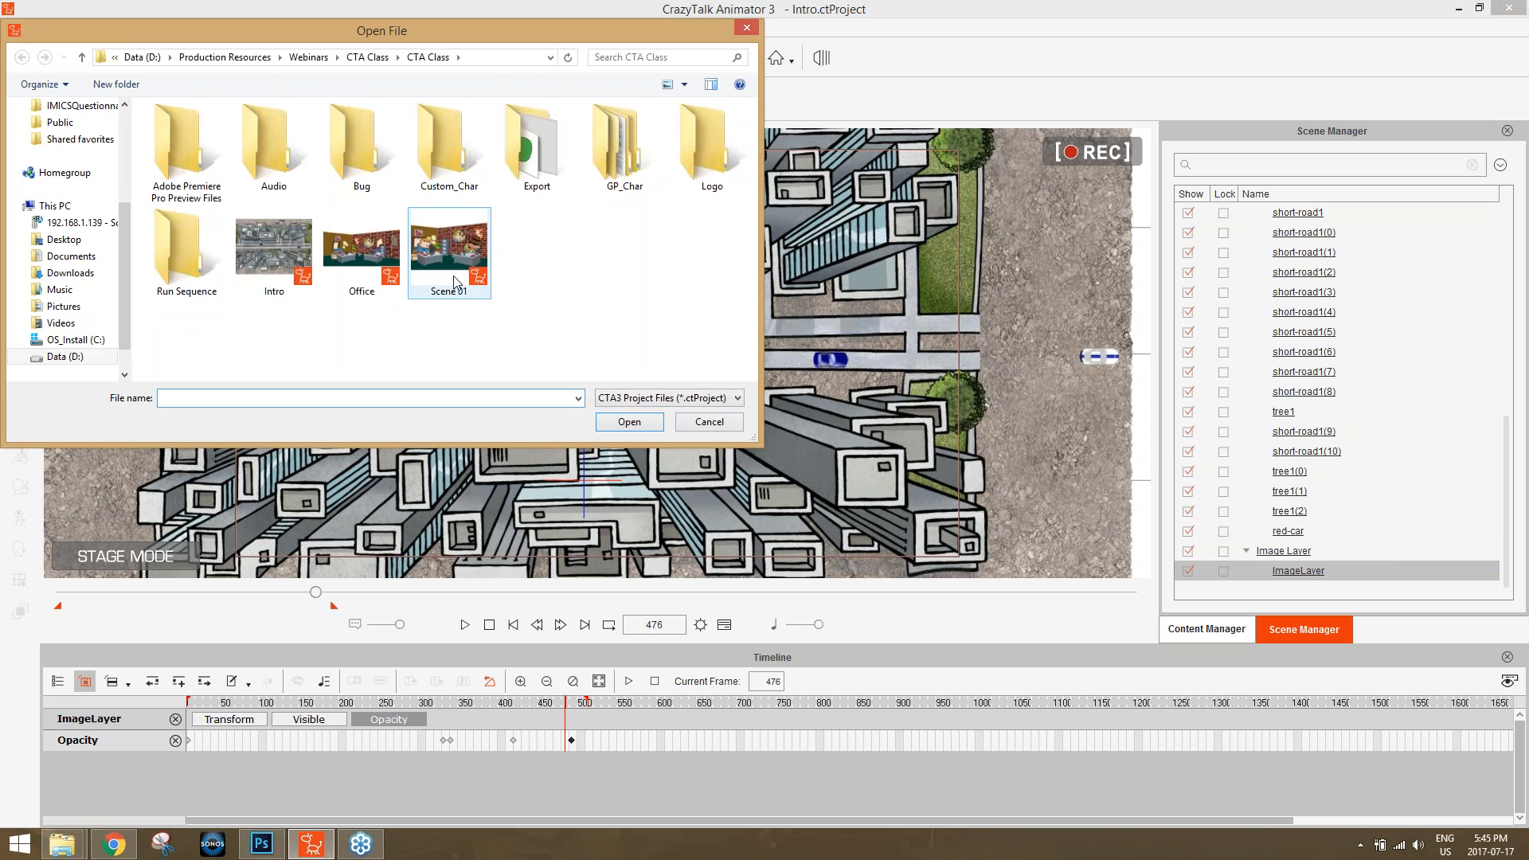
pyautogui.doubleClick(448, 260)
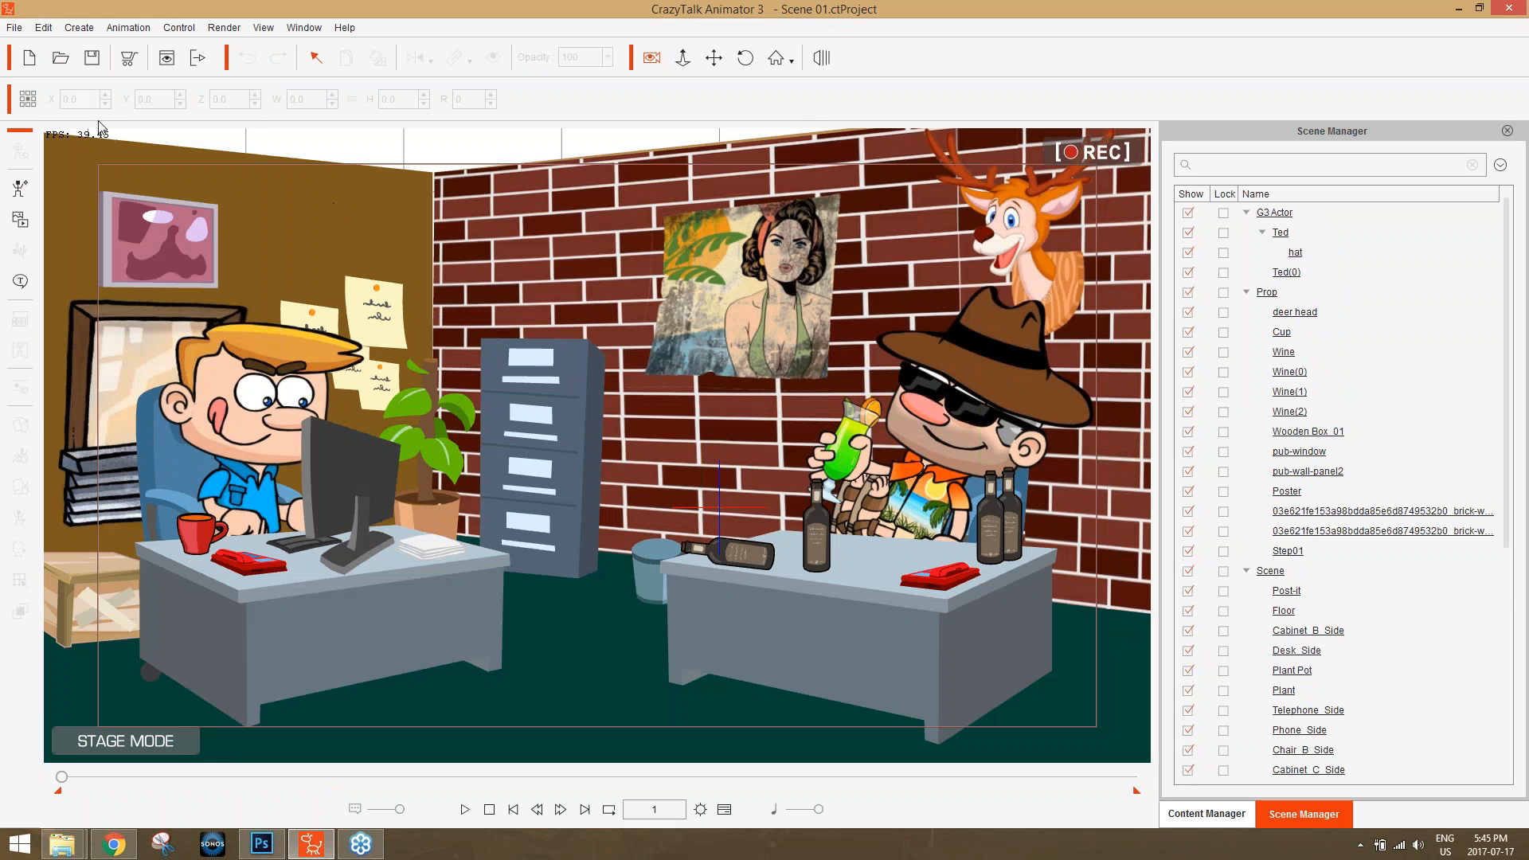
# Open the Office project from the CTA Class folder.
pyautogui.click(14, 27)
pyautogui.click(66, 76)
pyautogui.click(365, 252)
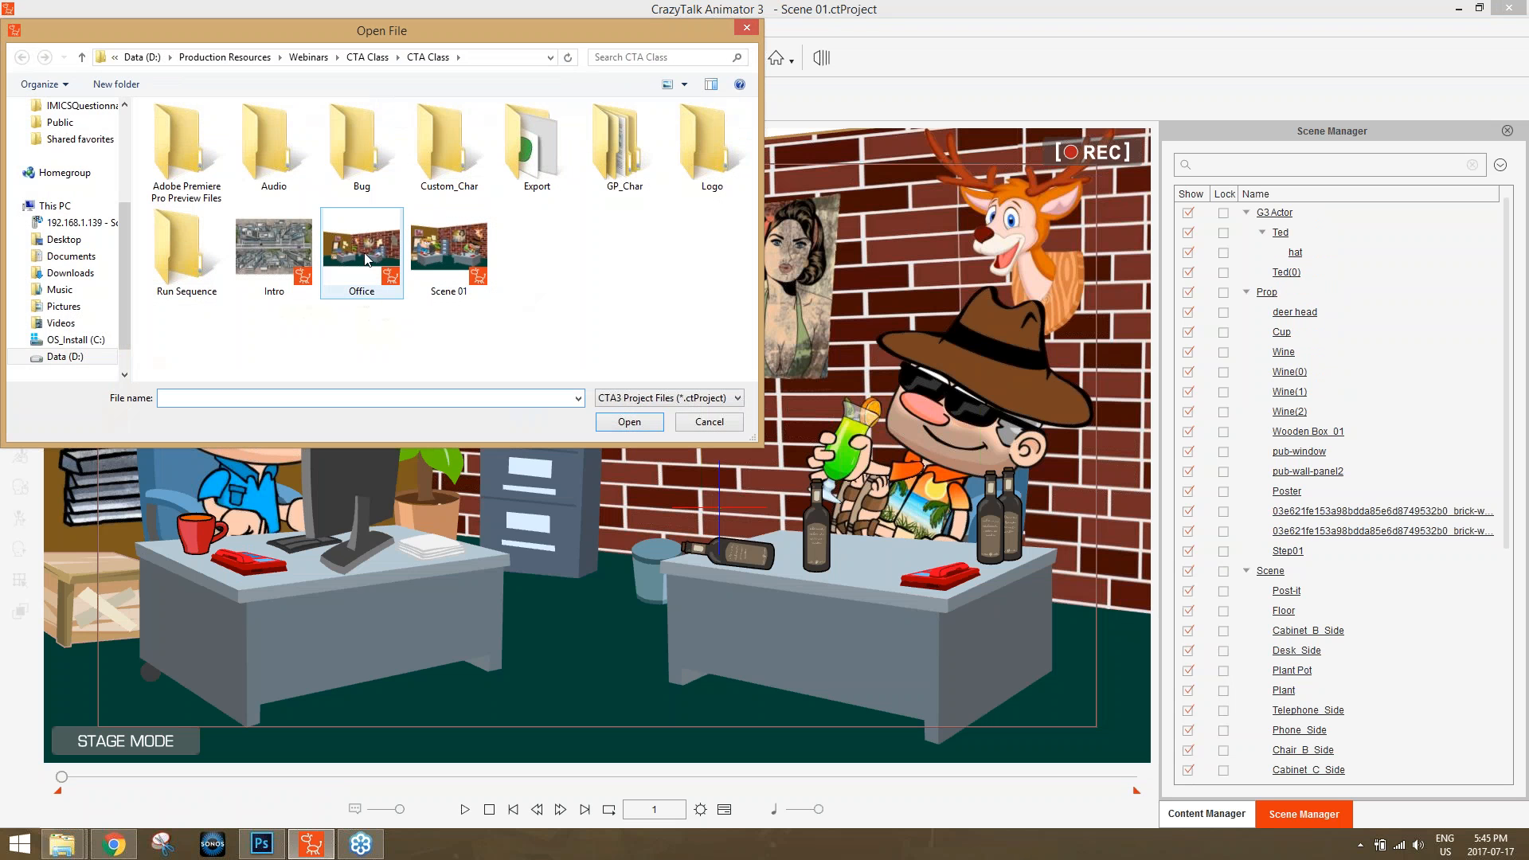
pyautogui.doubleClick(365, 252)
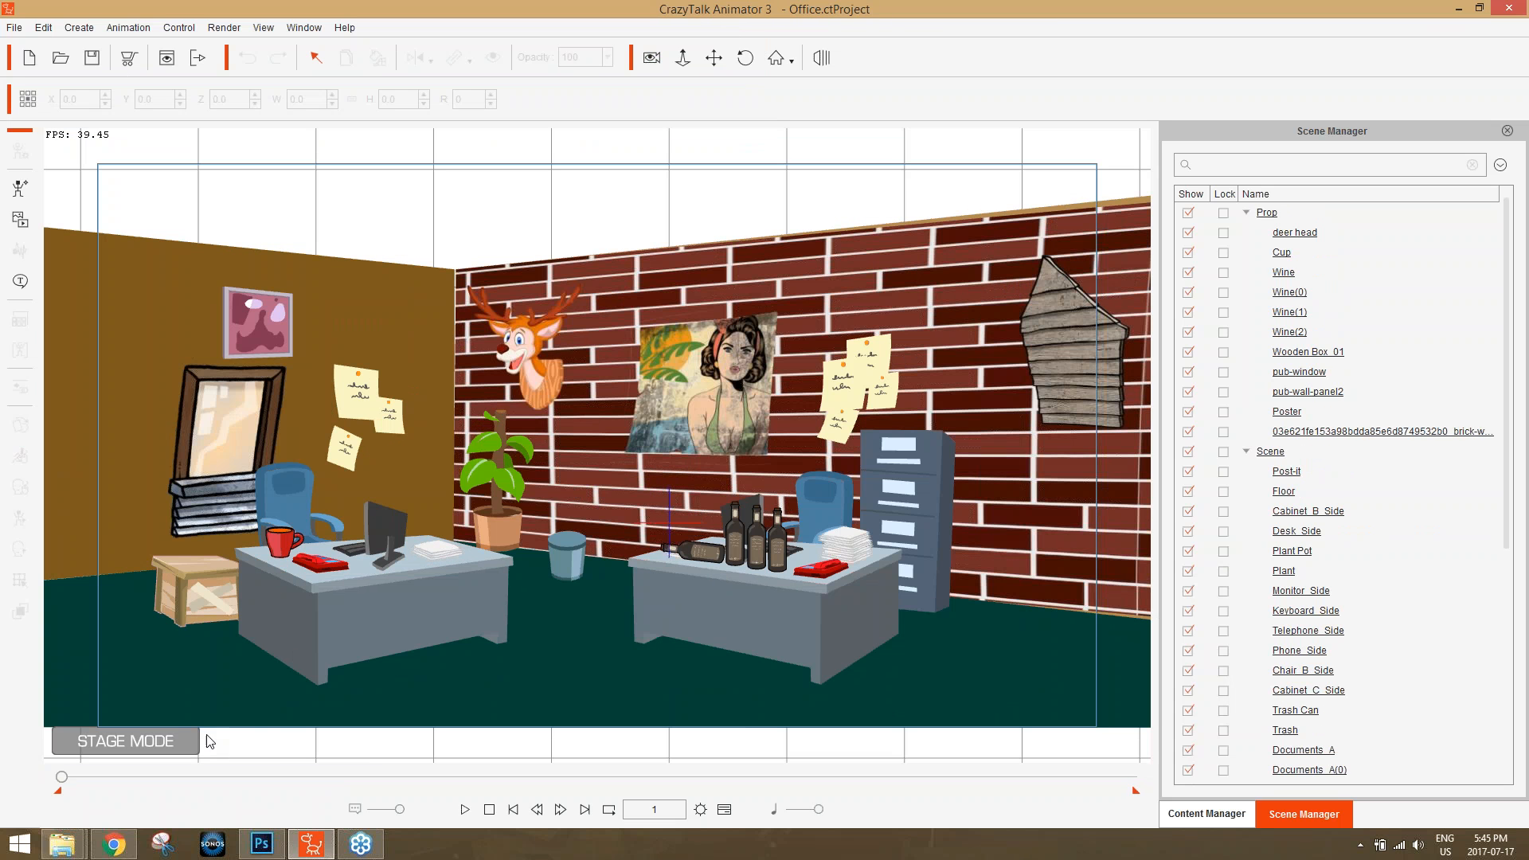
# Move the brick wall image up and away from the office wall to about X 122.4, Y 331.5.
pyautogui.click(943, 281)
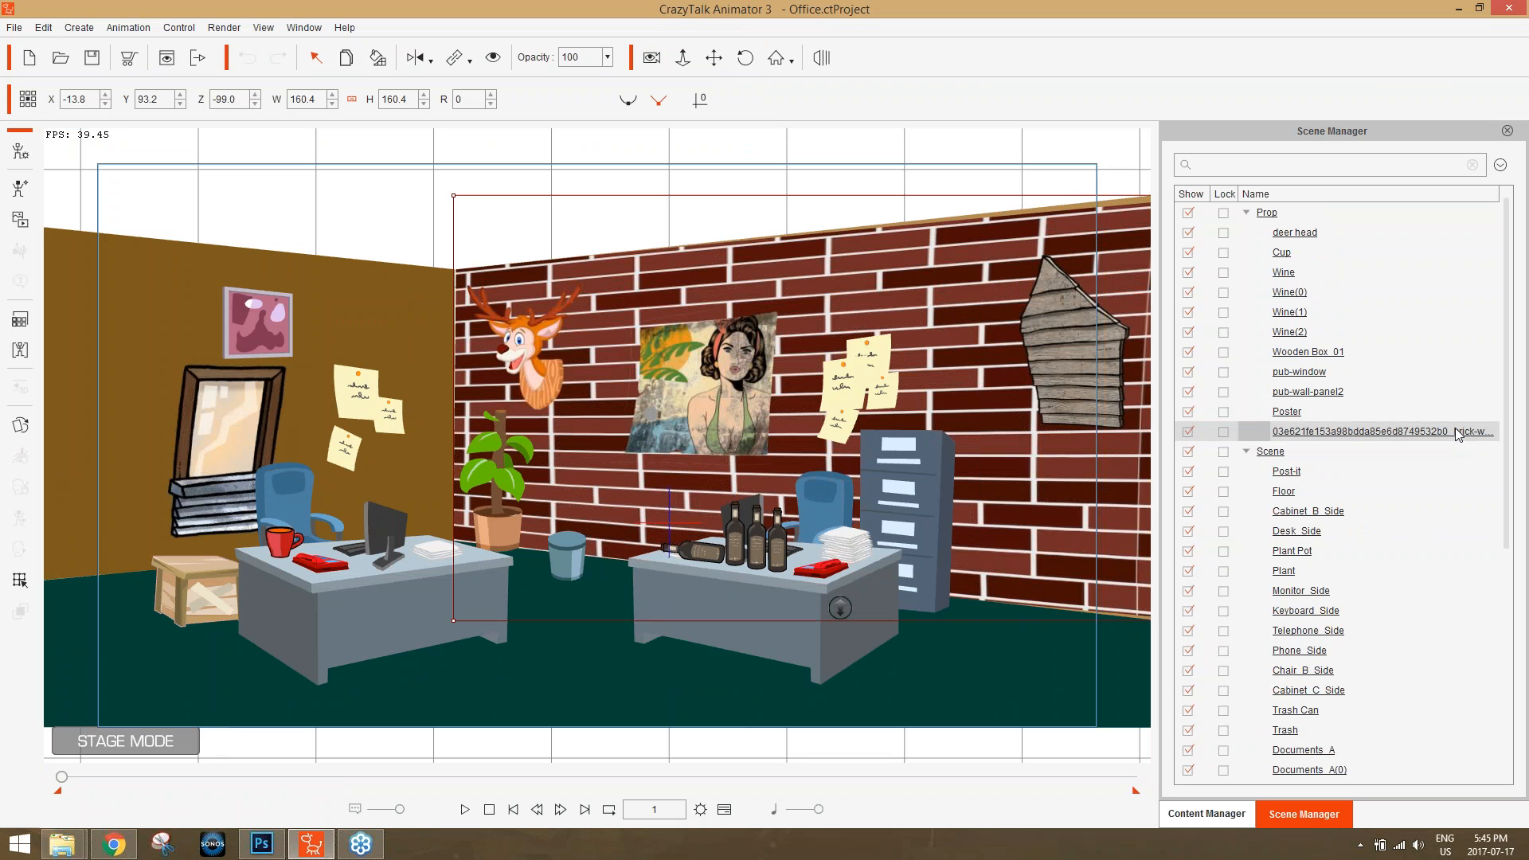
pyautogui.moveTo(949, 327); pyautogui.dragTo(1123, 13)
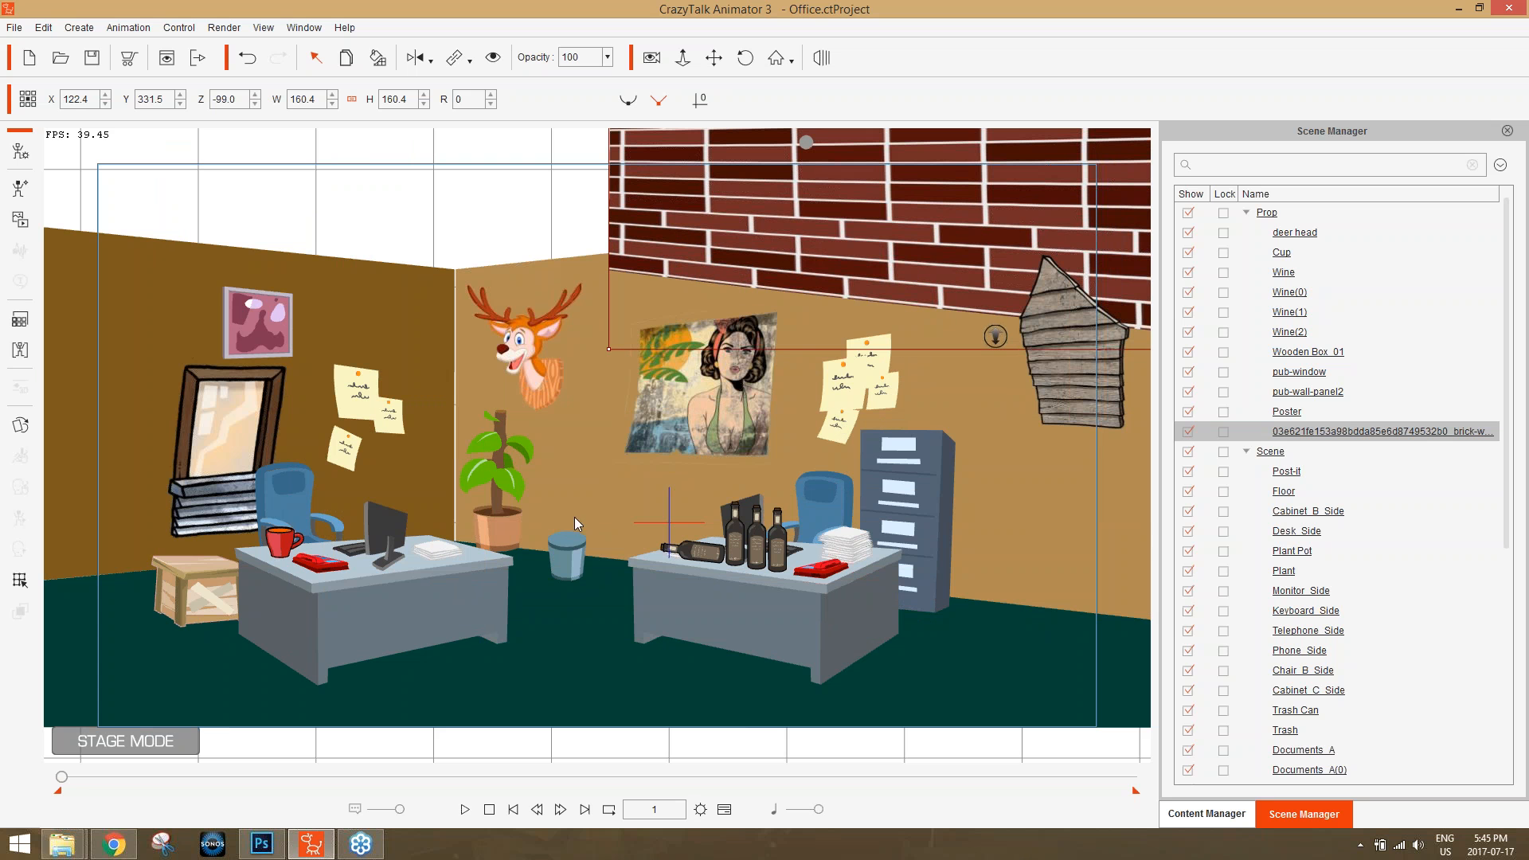
# Browse the ready-made Scene templates in the content library down to the Office scene.
pyautogui.click(1230, 813)
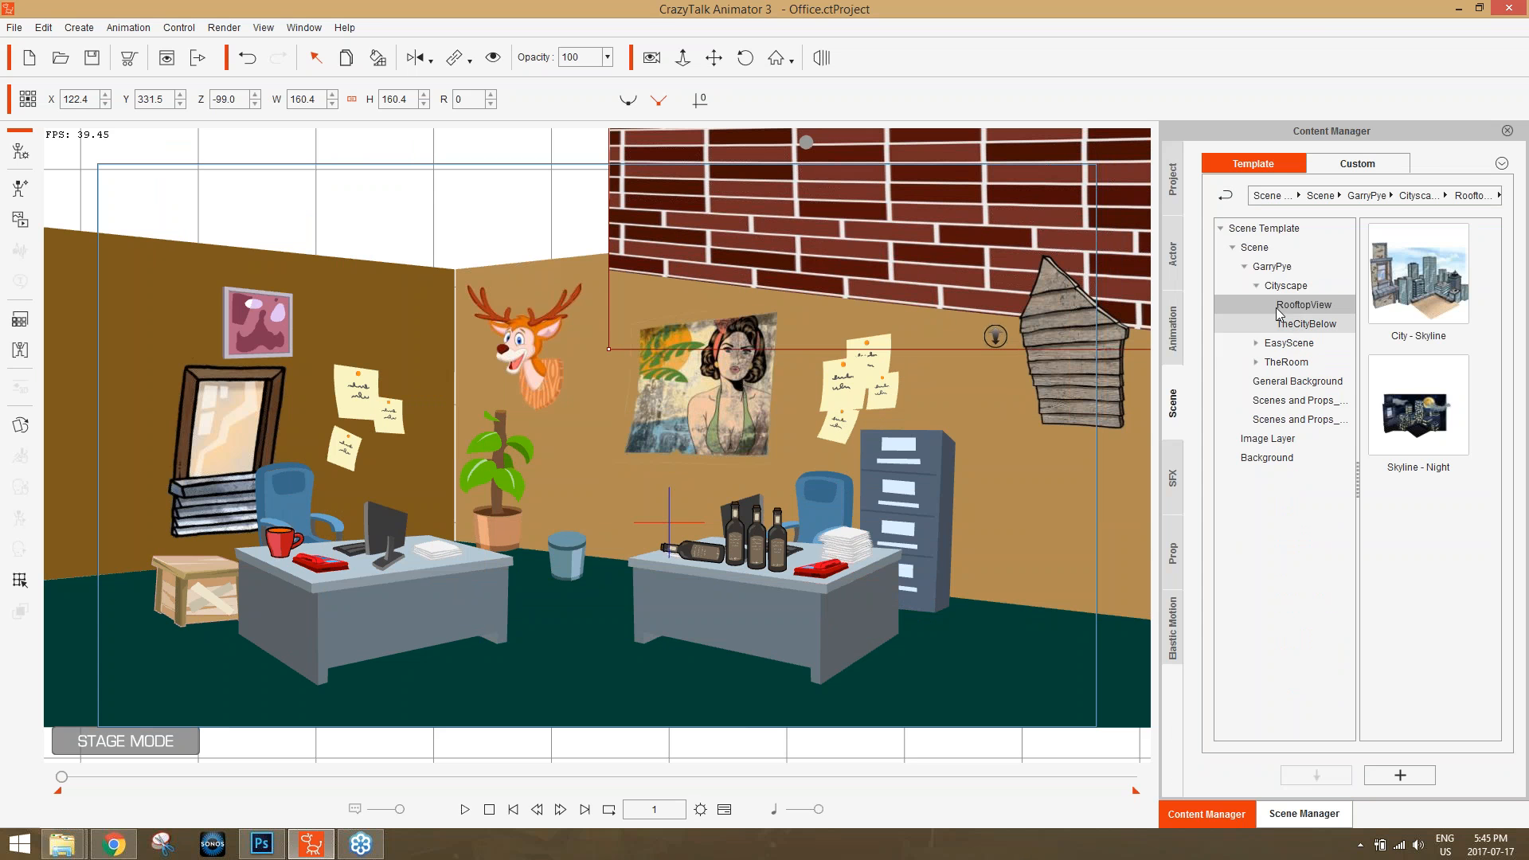
pyautogui.click(1257, 248)
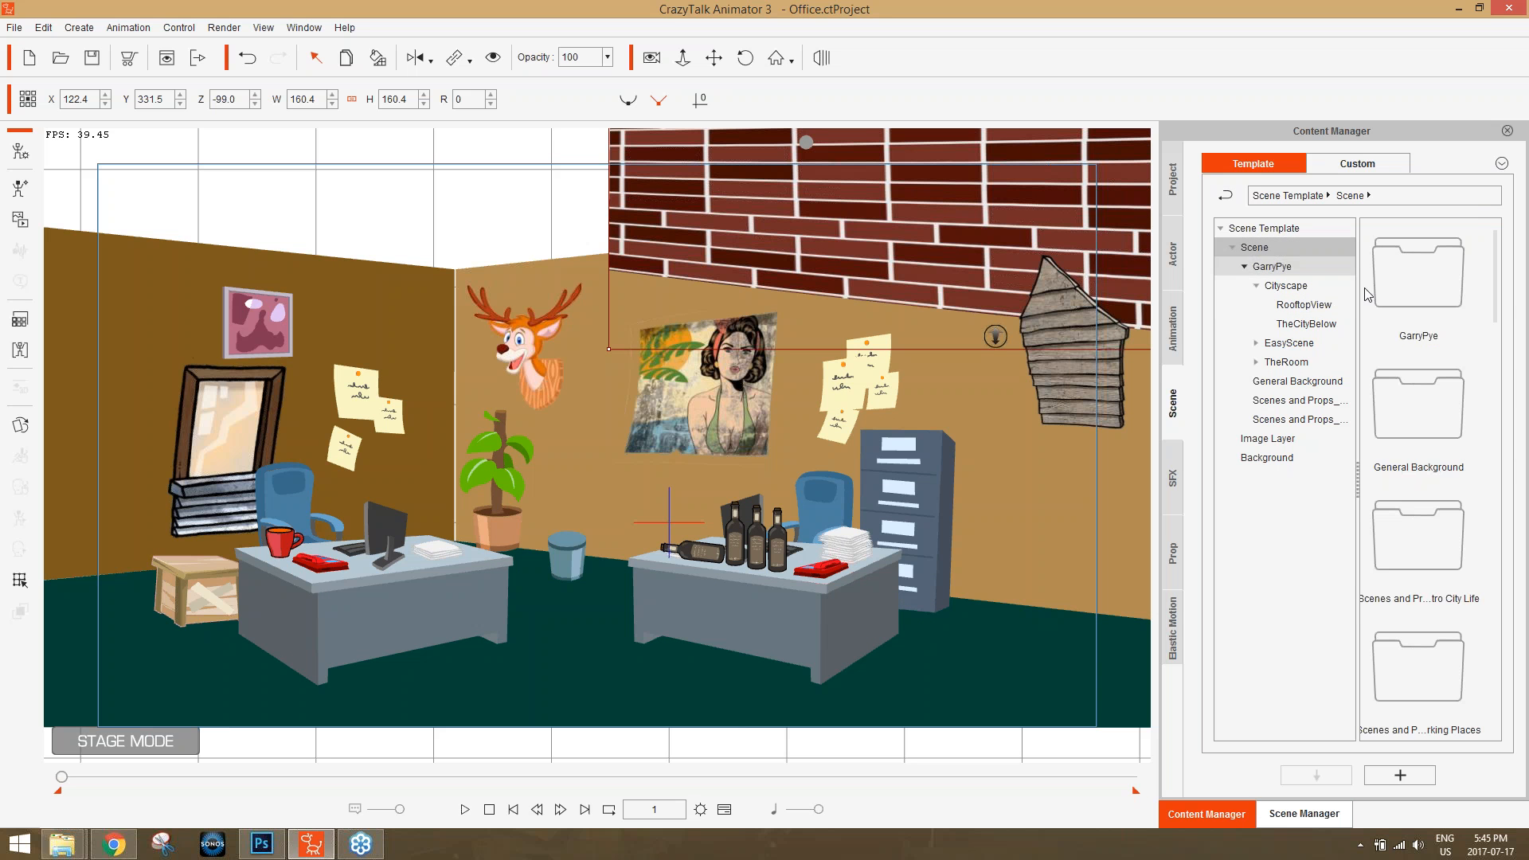
pyautogui.scroll(-5, 1509, 378)
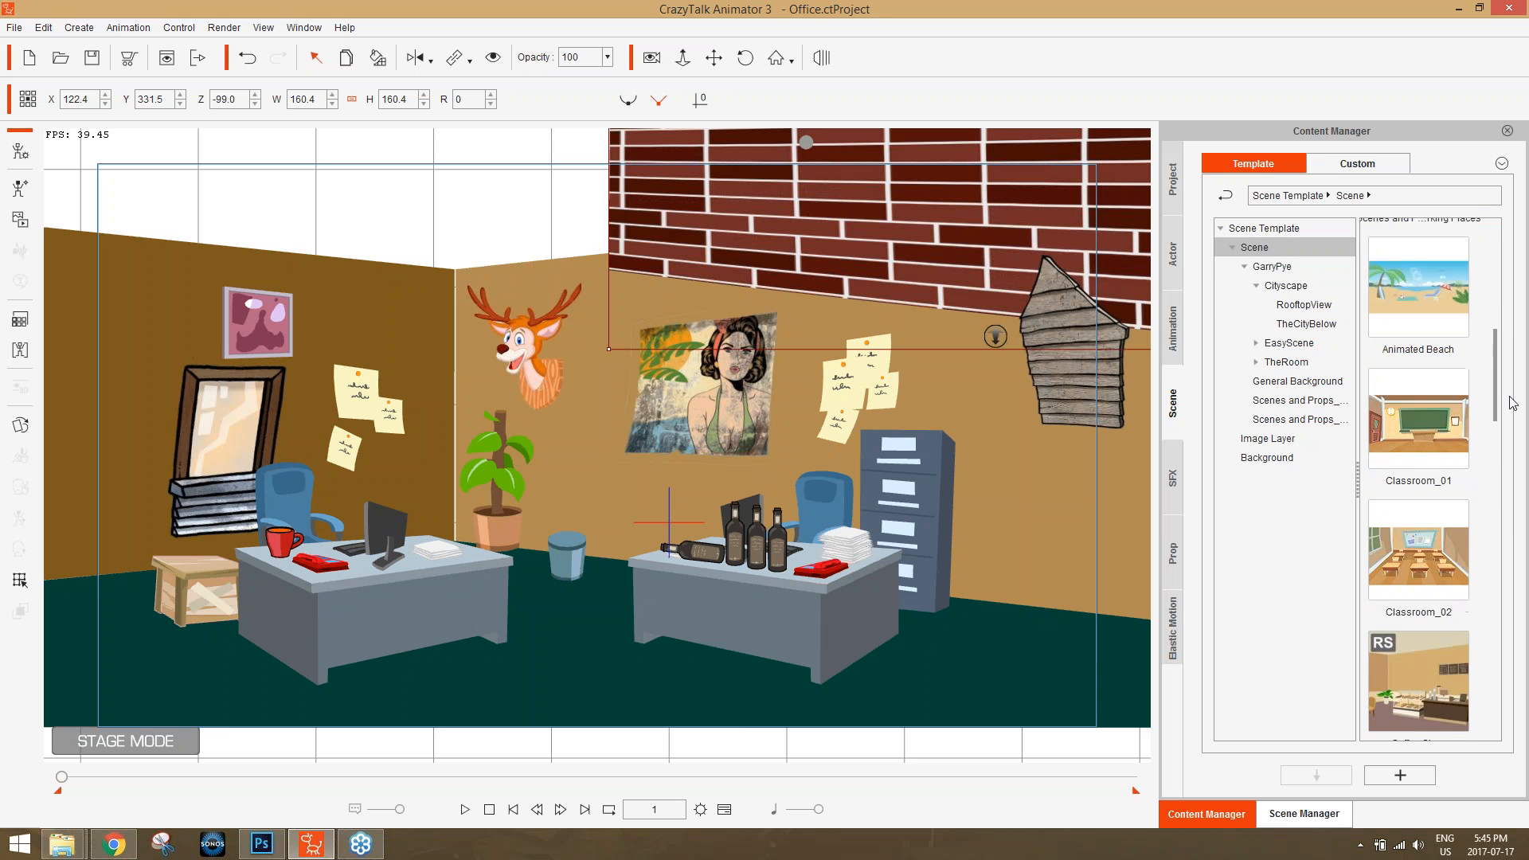
pyautogui.scroll(-4, 1522, 422)
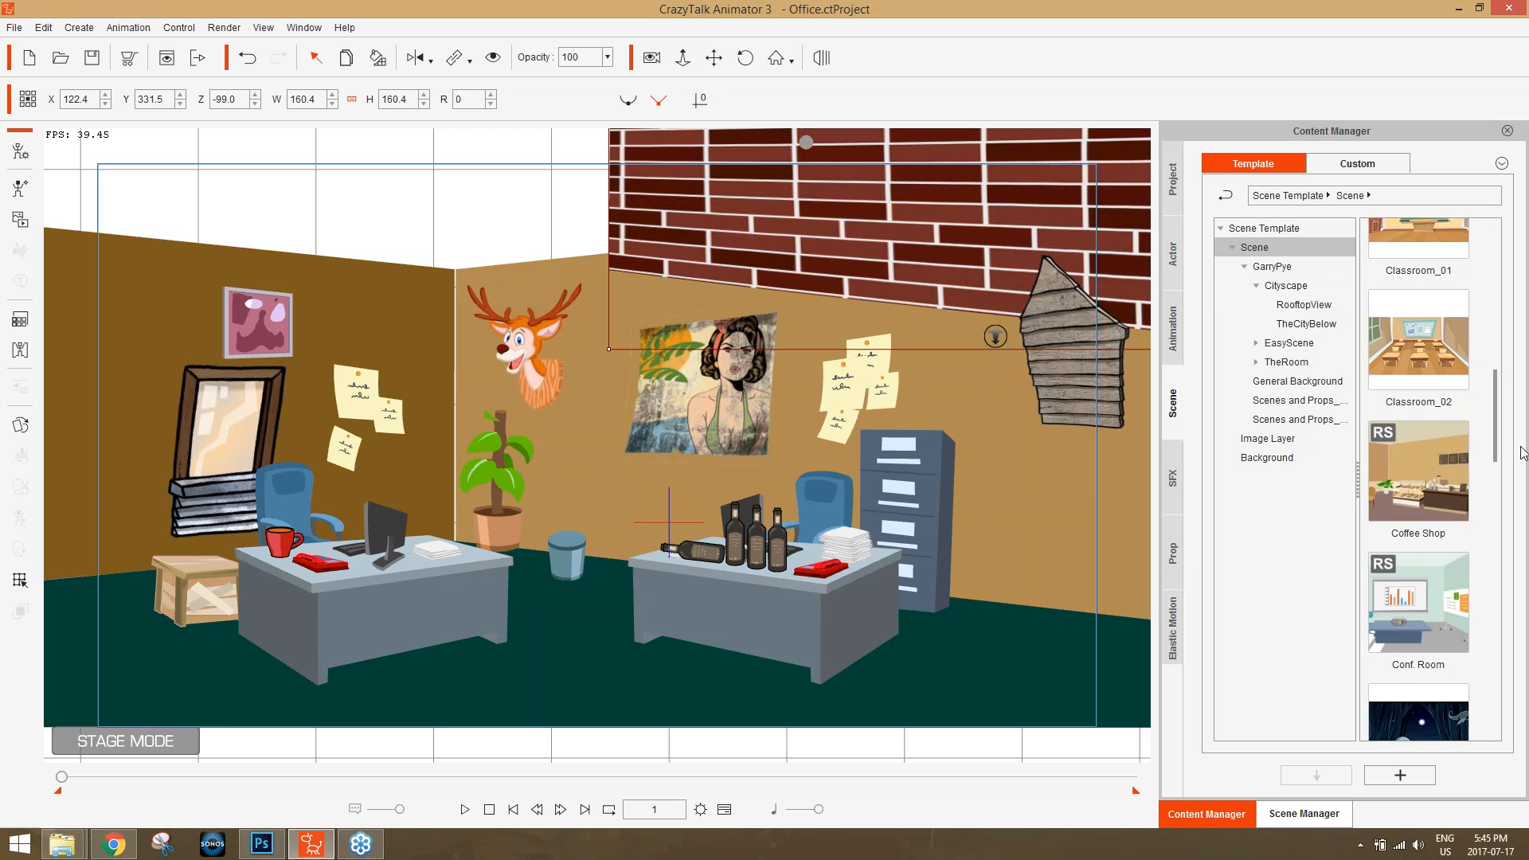
pyautogui.scroll(-5, 1522, 458)
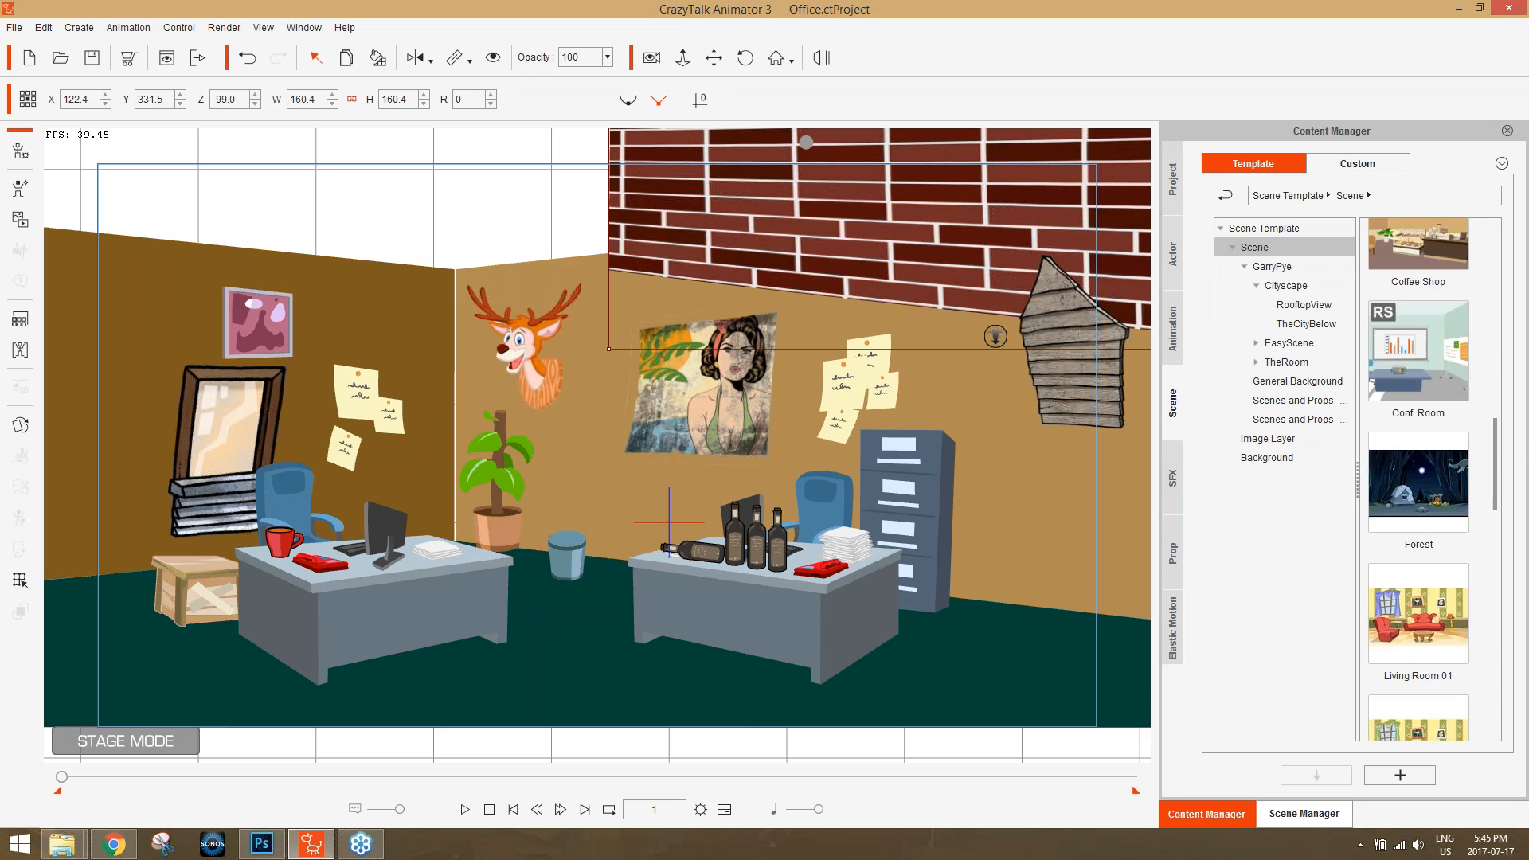
pyautogui.scroll(-5, 1526, 539)
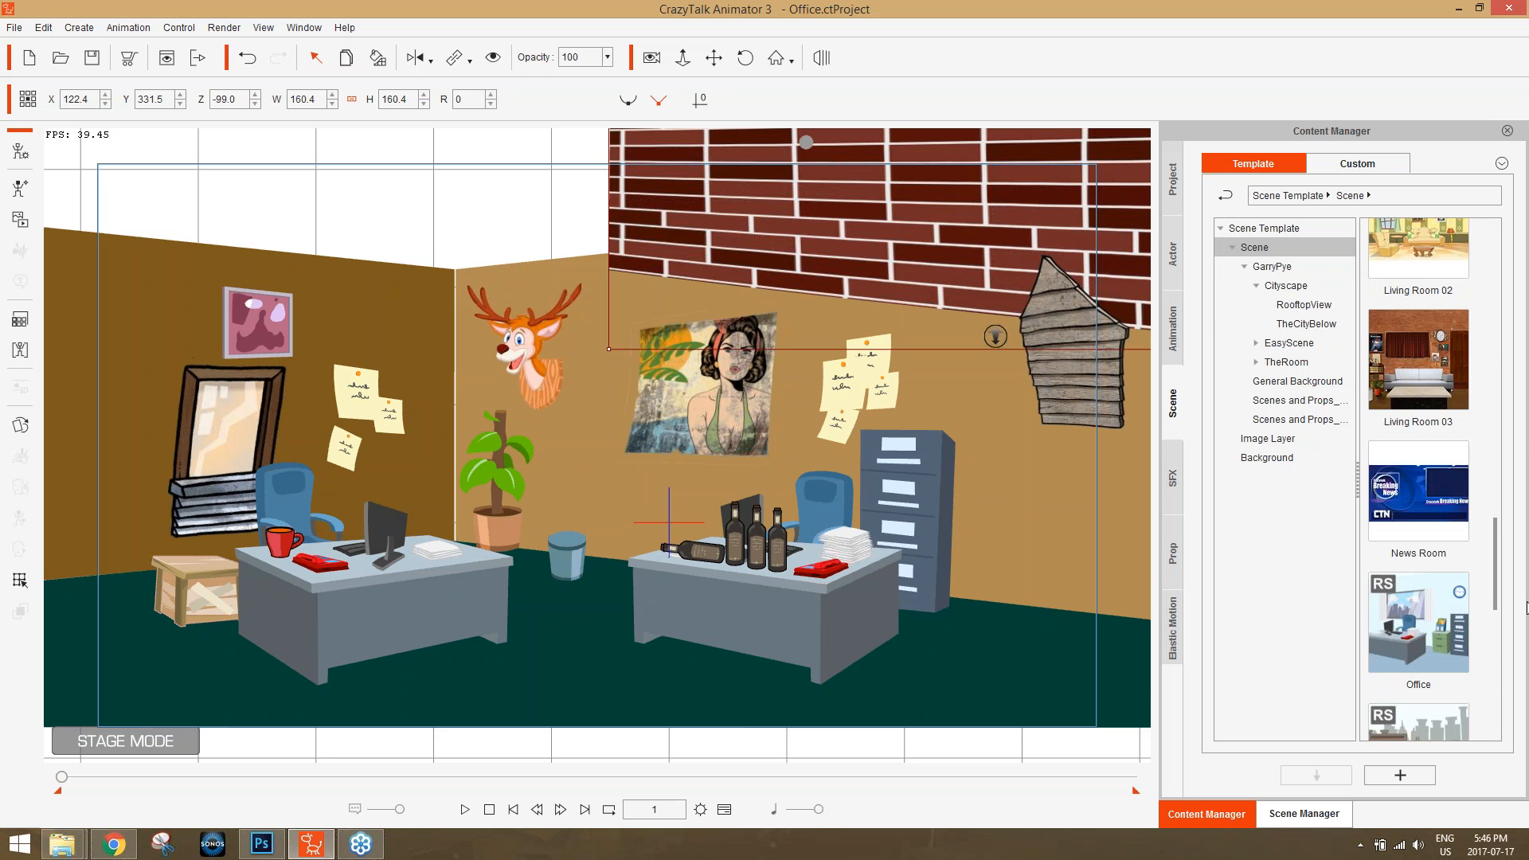
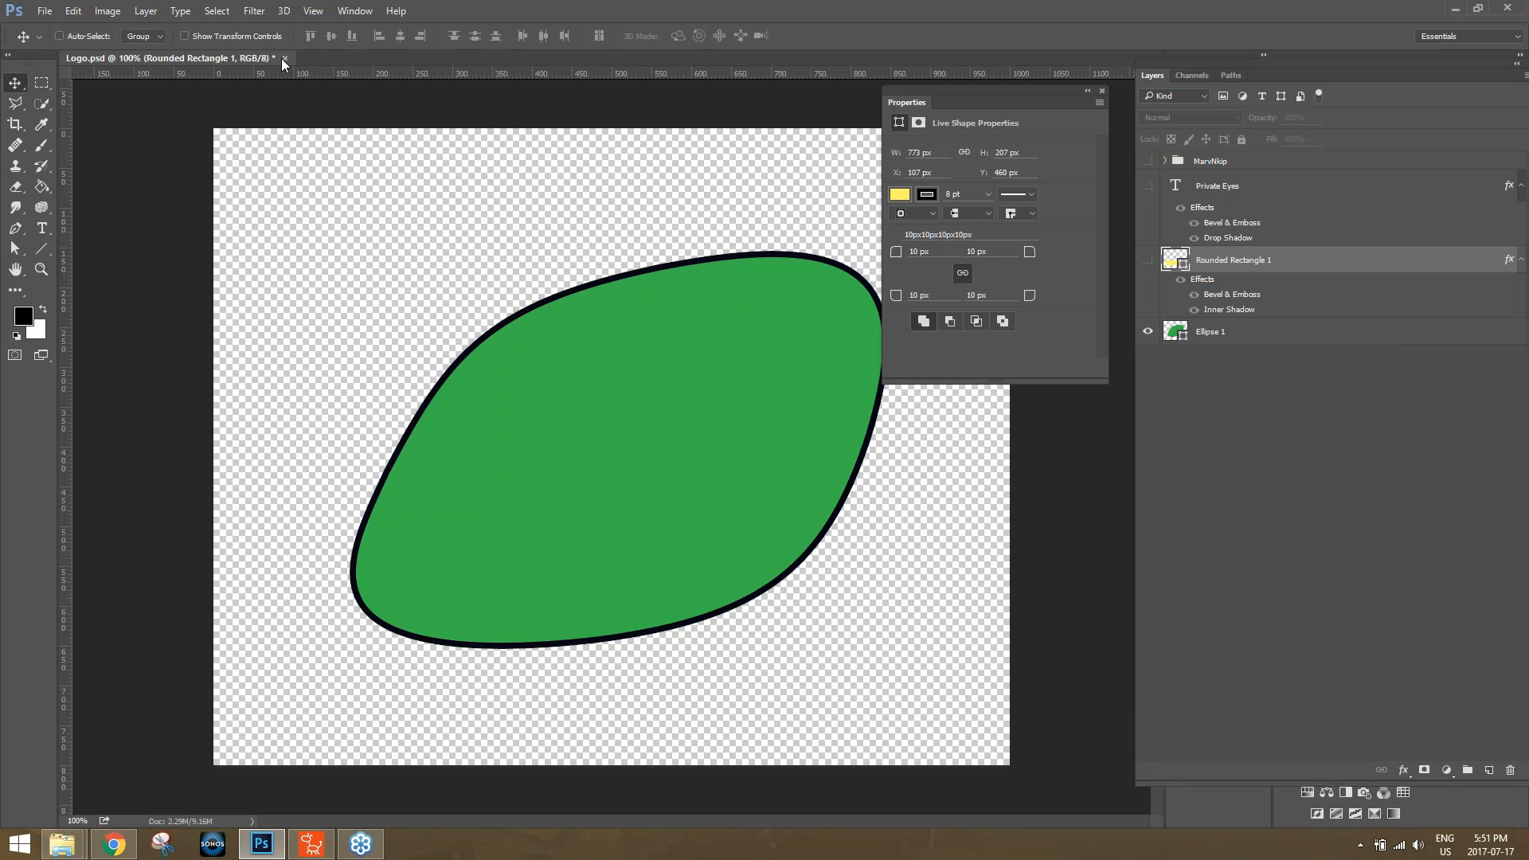
# Create a new 800 × 800 px document with a transparent background and close Logo.psd without saving its changes.
pyautogui.click(54, 16)
pyautogui.click(54, 16)
pyautogui.click(44, 11)
pyautogui.click(60, 28)
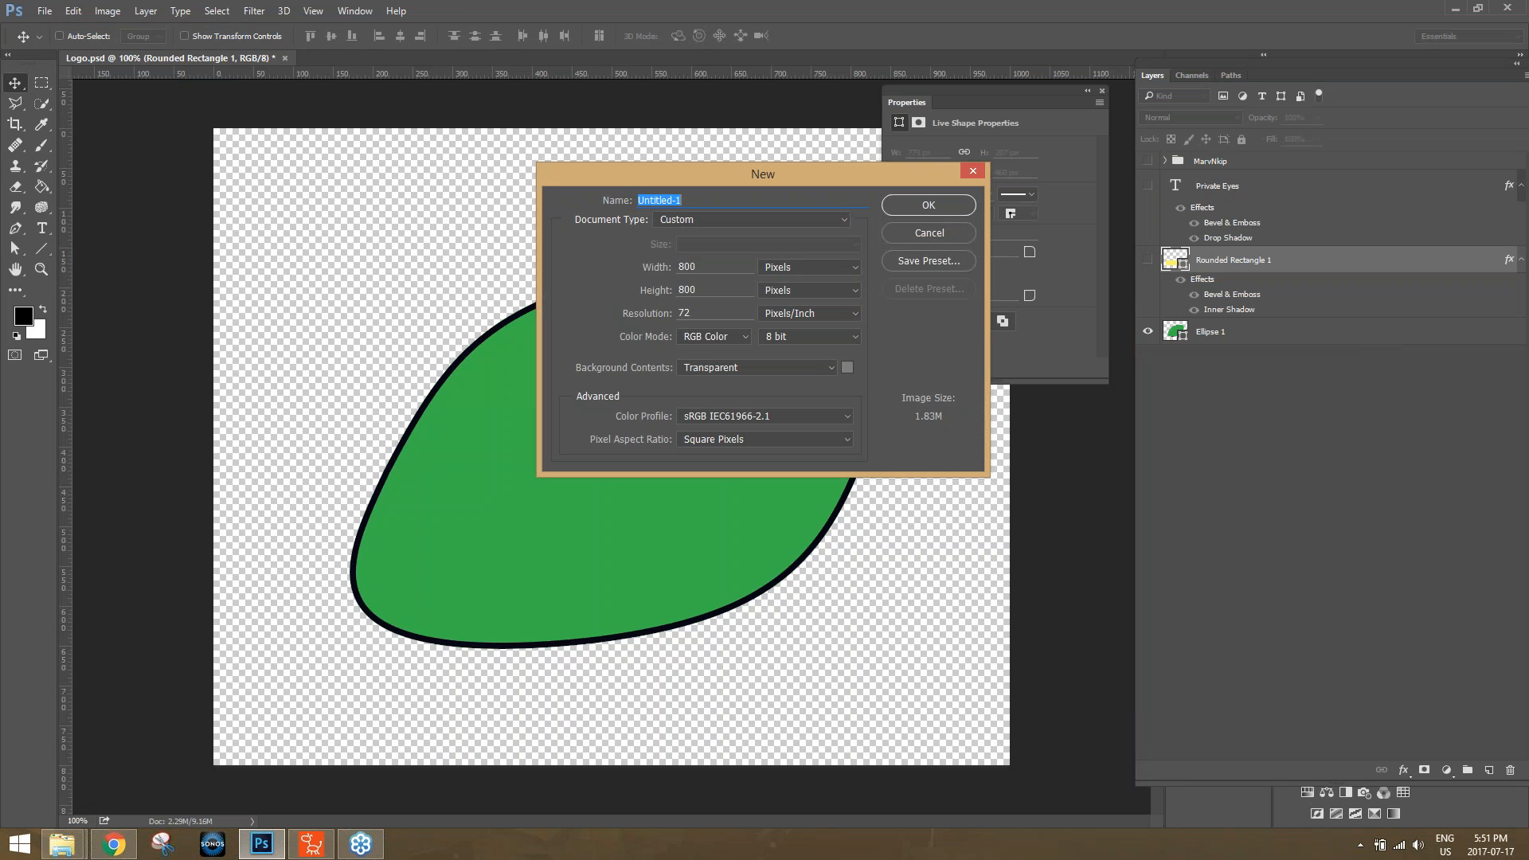
pyautogui.click(917, 207)
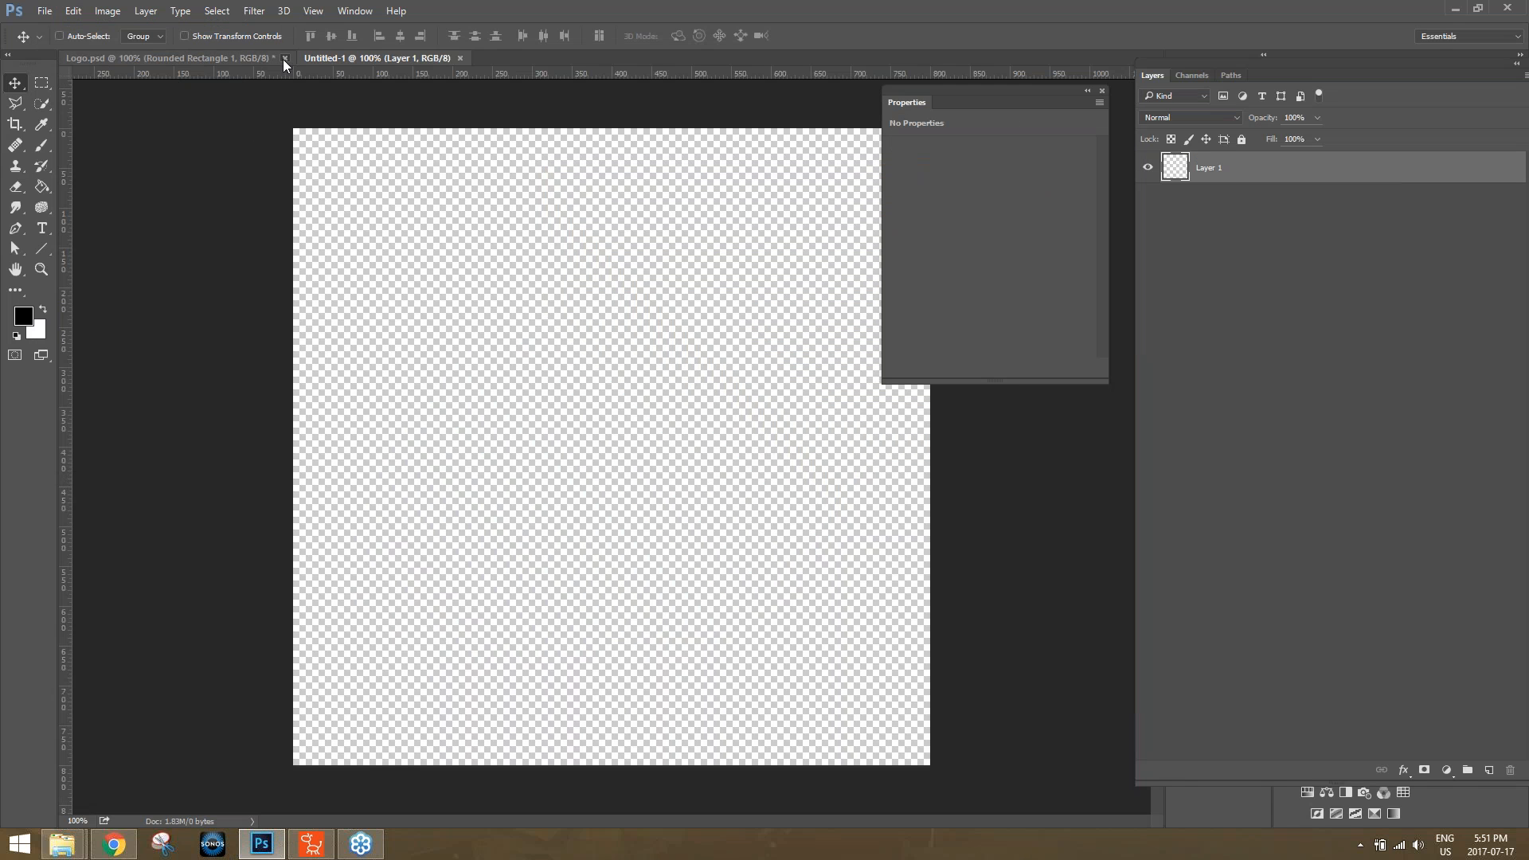
pyautogui.click(284, 58)
pyautogui.click(771, 324)
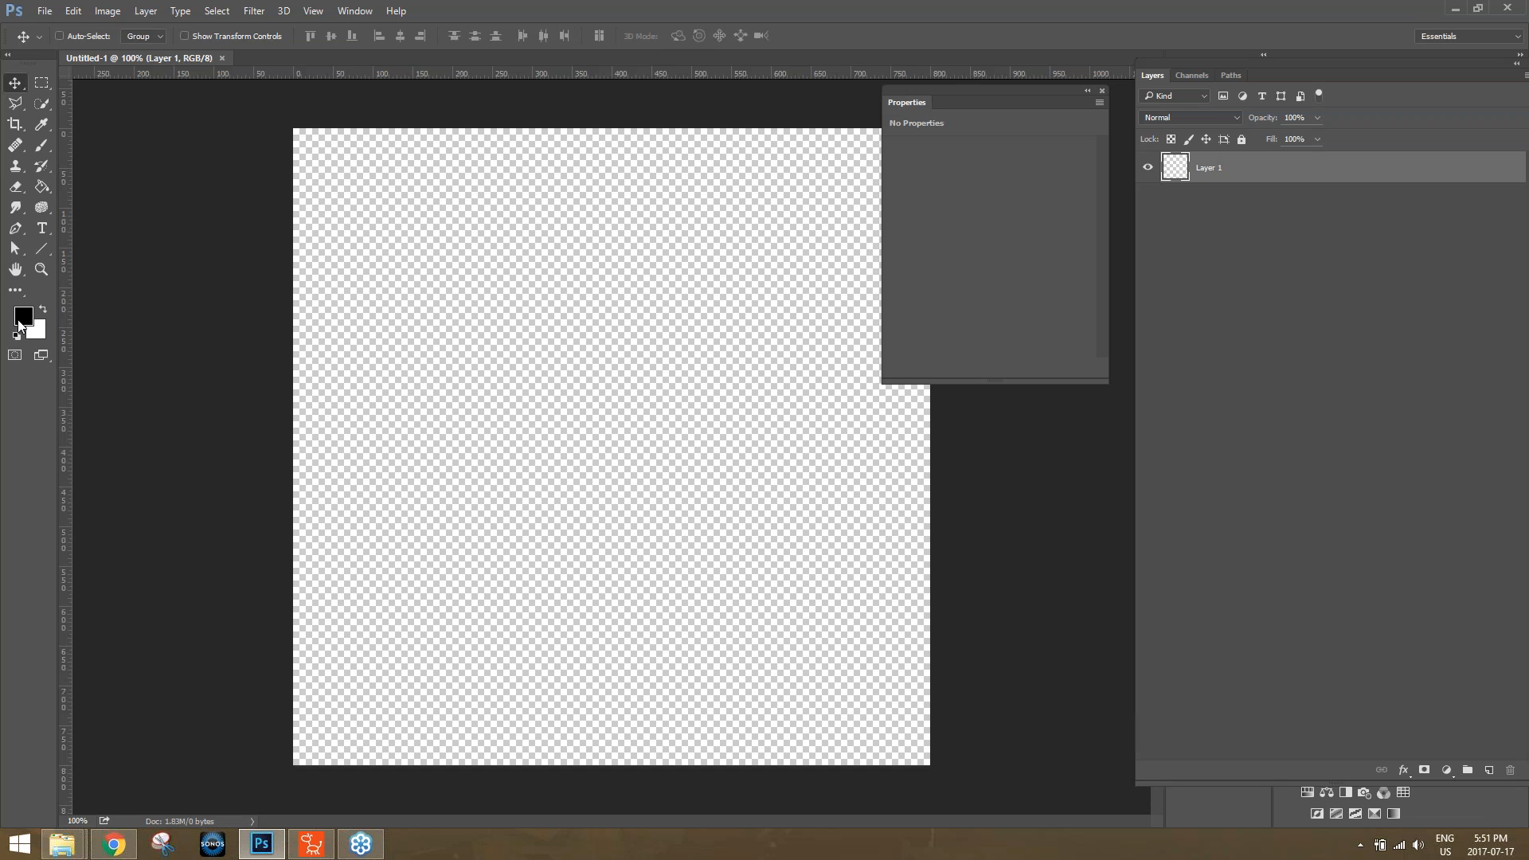
# Draw a black upright ellipse about 350 × 439 px with the Ellipse tool as the bug's body.
pyautogui.click(42, 208)
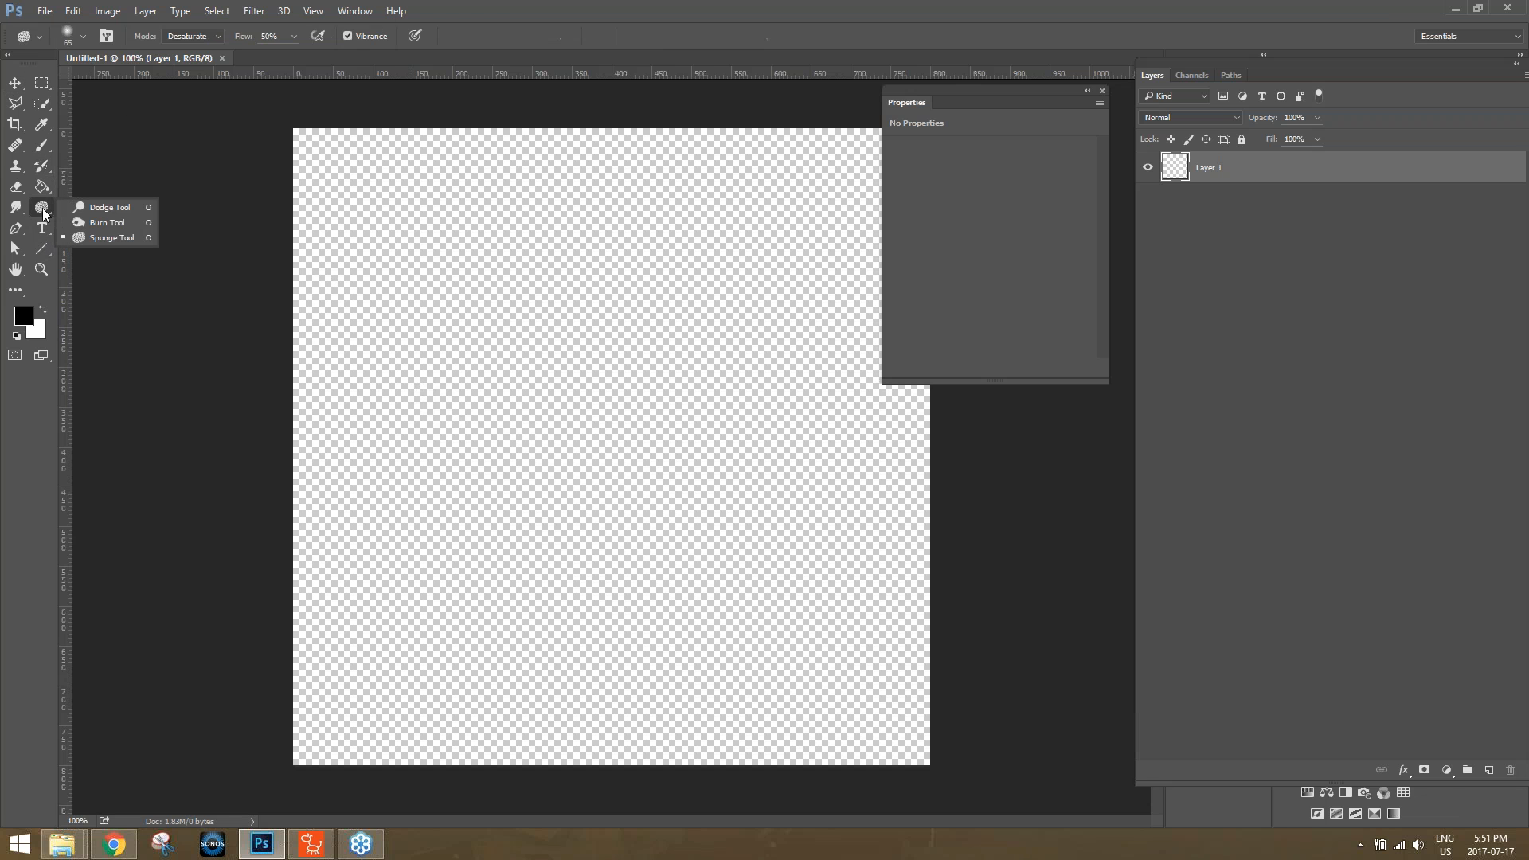
pyautogui.click(41, 248)
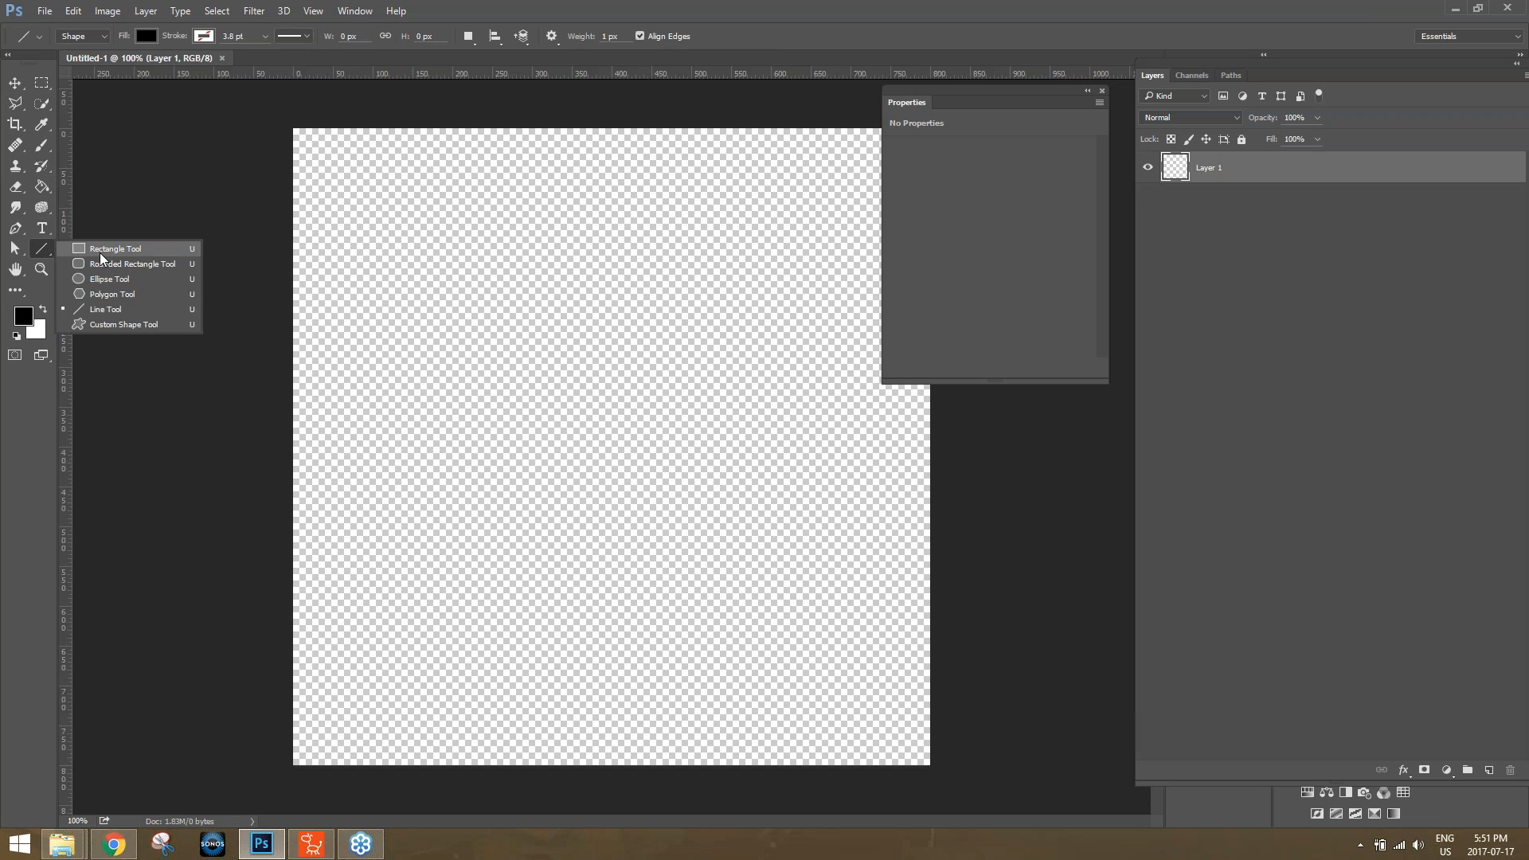
pyautogui.click(120, 279)
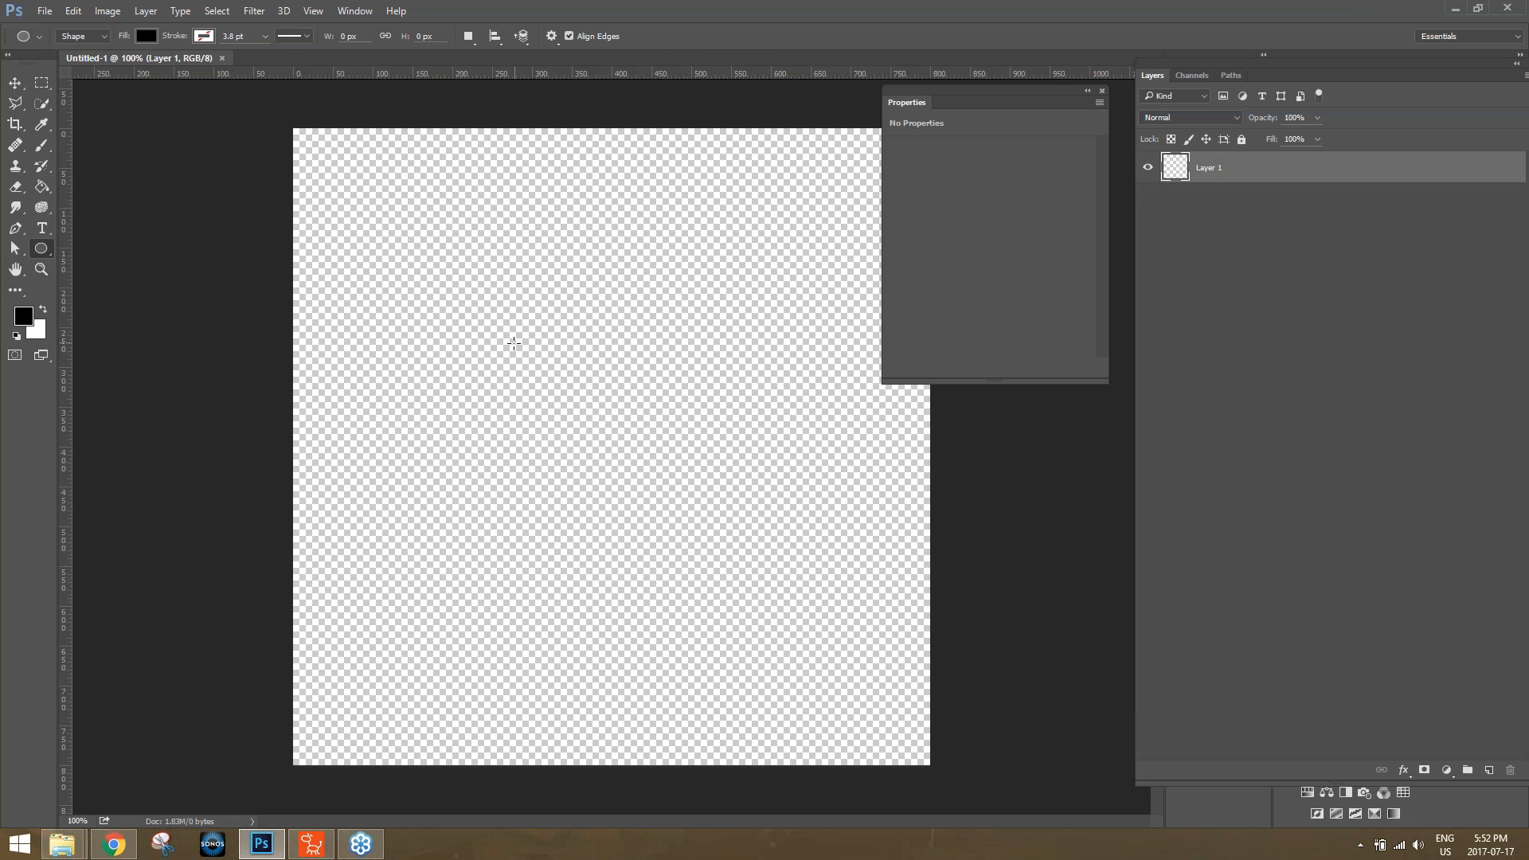
pyautogui.moveTo(509, 310); pyautogui.dragTo(788, 654)
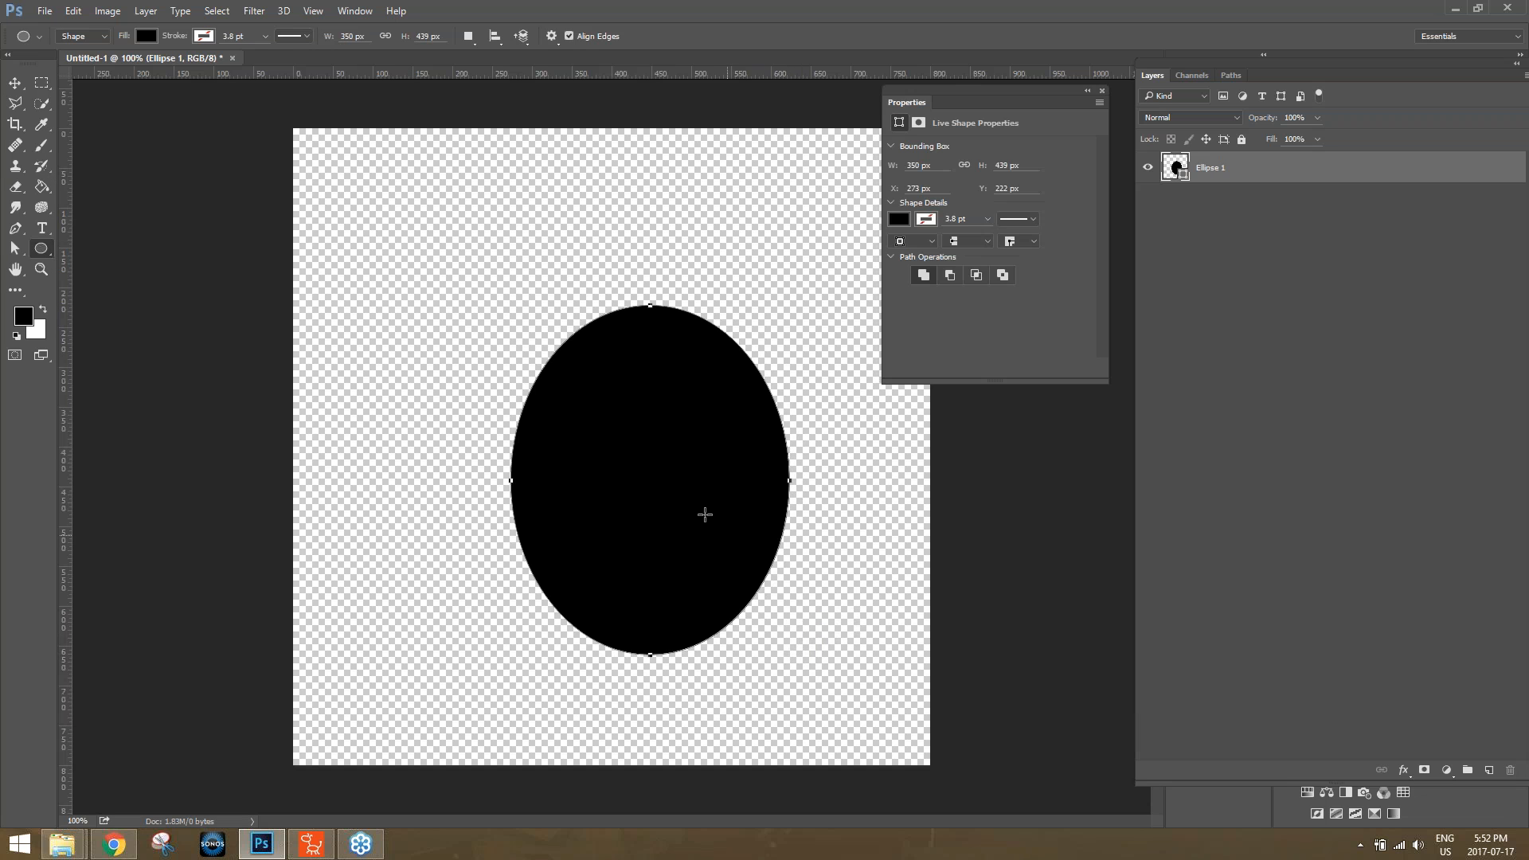
# Move the body ellipse to about X 225, Y 180 and draw a head circle about 131 × 129 px overlapping its upper end.
pyautogui.press('v')
pyautogui.moveTo(649, 494); pyautogui.dragTo(643, 432)
pyautogui.click(40, 252)
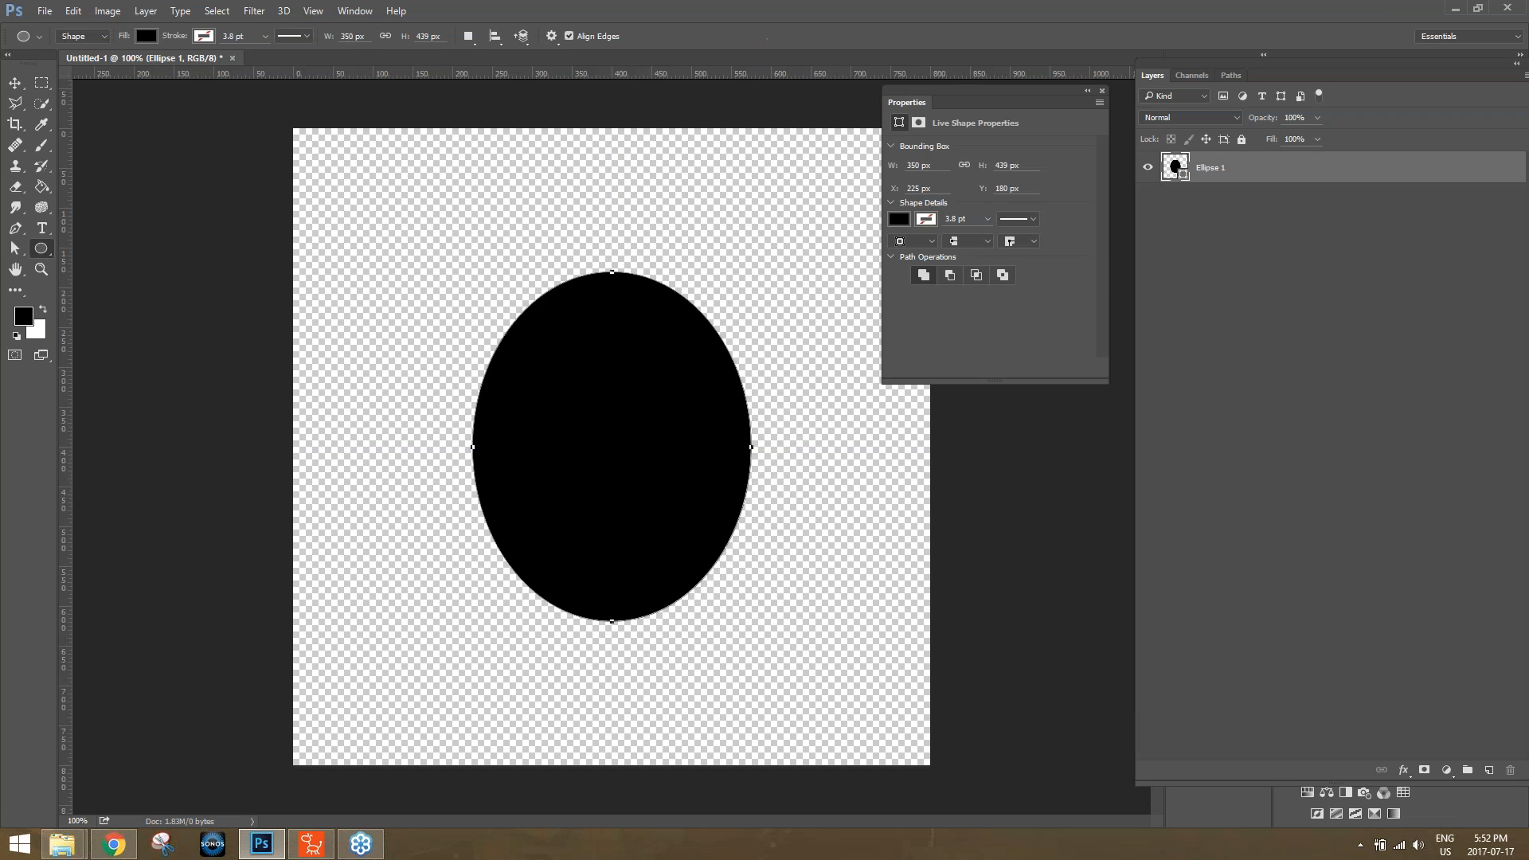
pyautogui.moveTo(559, 209); pyautogui.dragTo(664, 312)
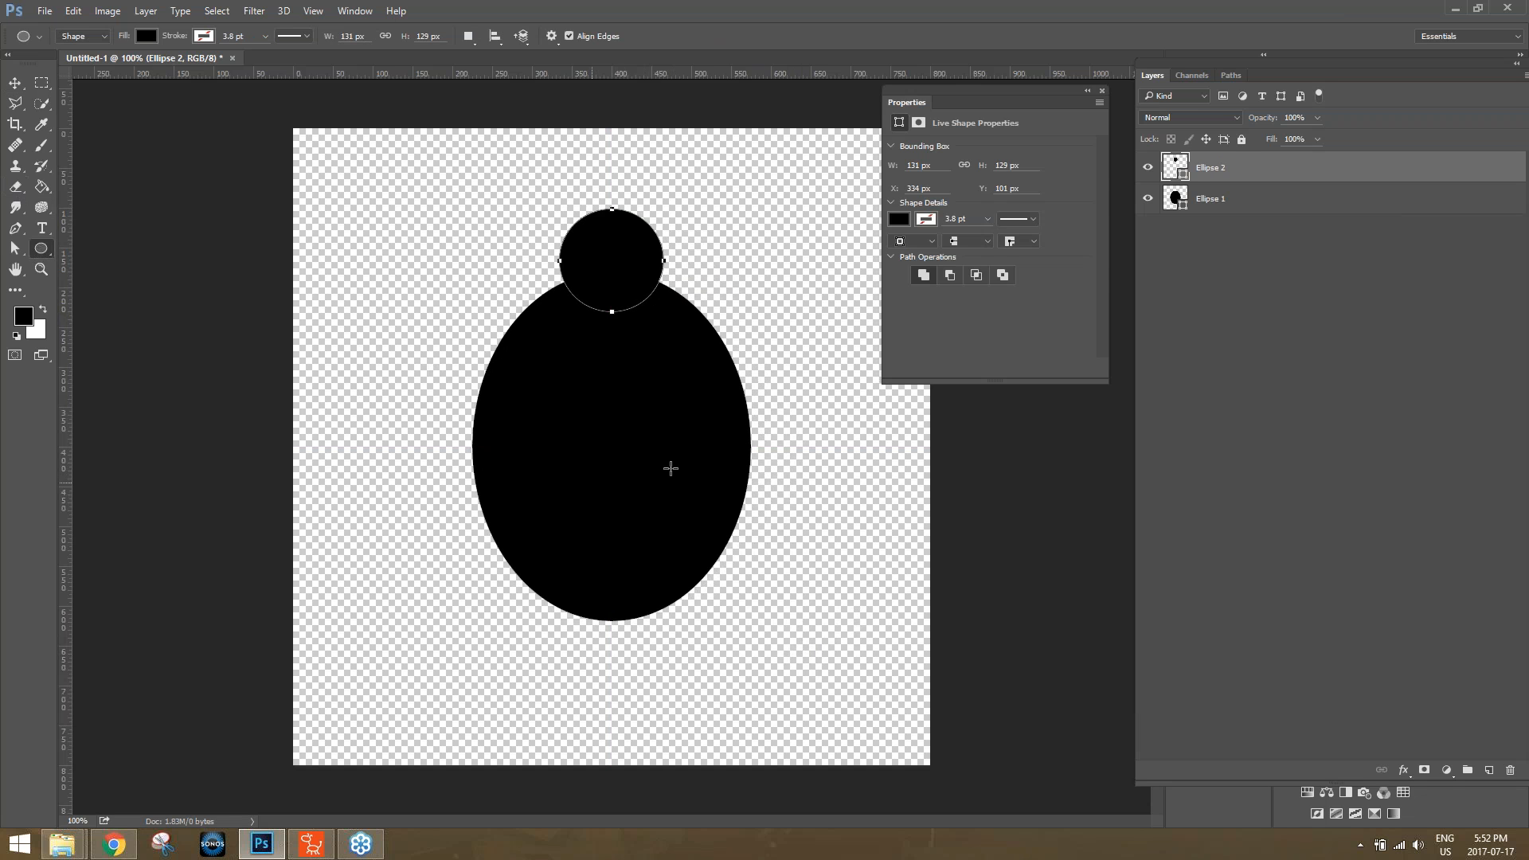
# Add a new layer and brush a straight-sided, L-shaped black leg beside the bug's head.
pyautogui.click(39, 152)
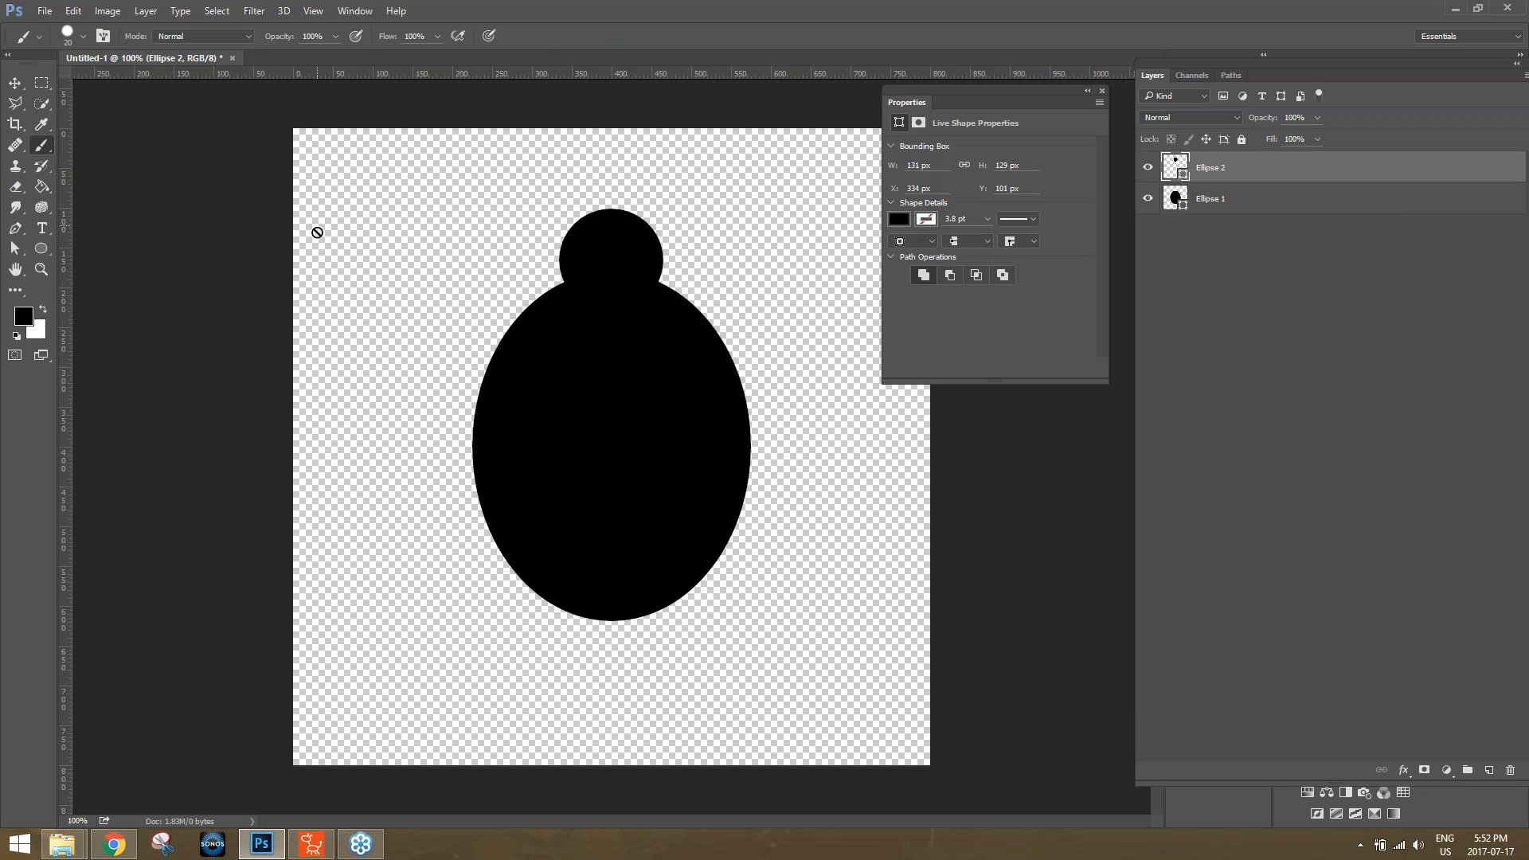
pyautogui.click(1488, 770)
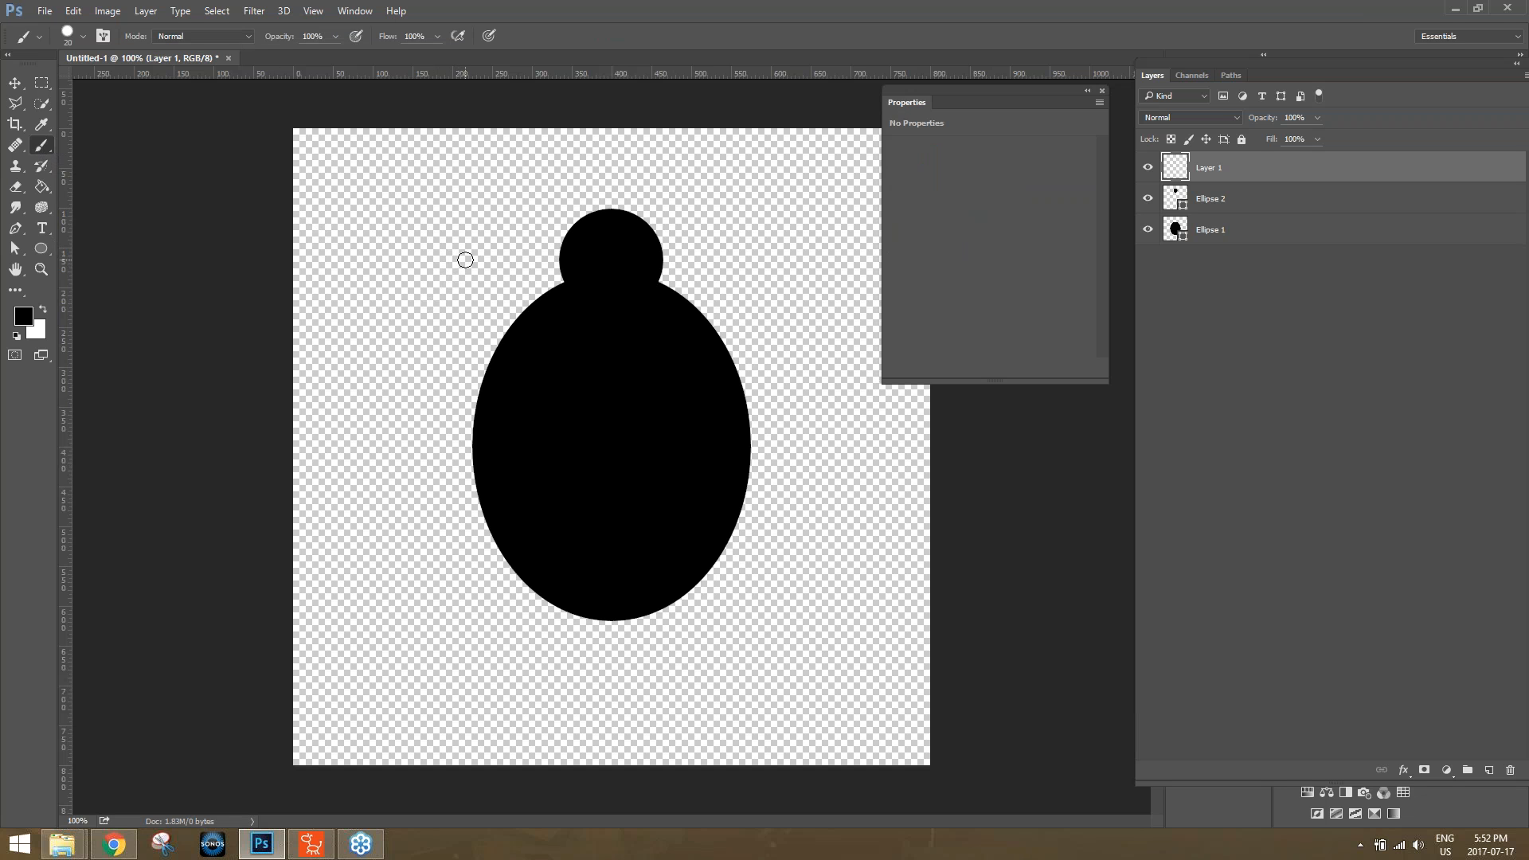
pyautogui.moveTo(465, 260); pyautogui.dragTo(370, 259)
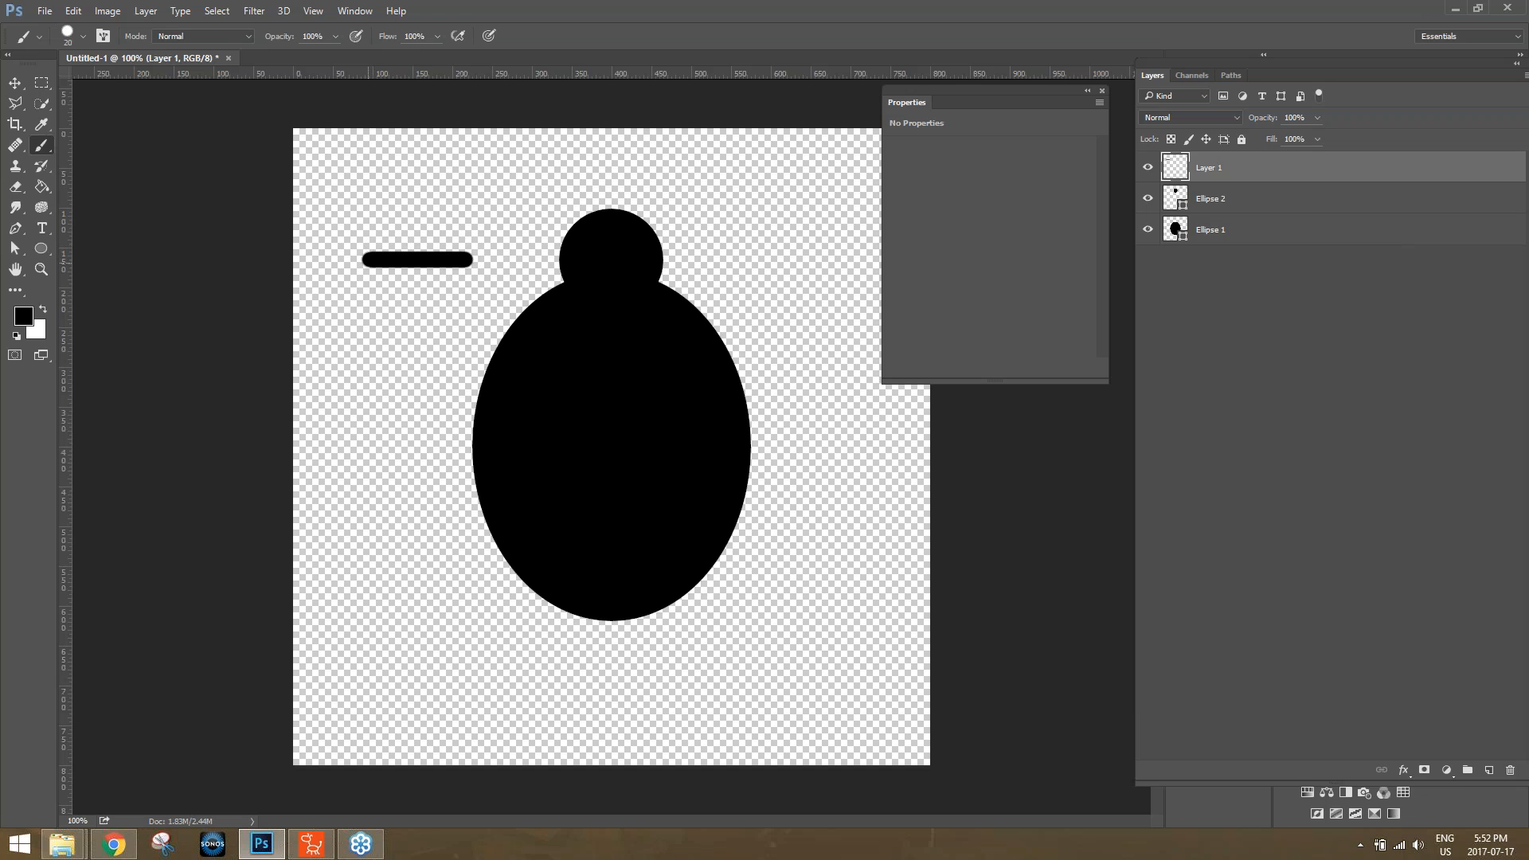
pyautogui.moveTo(370, 259); pyautogui.dragTo(365, 335)
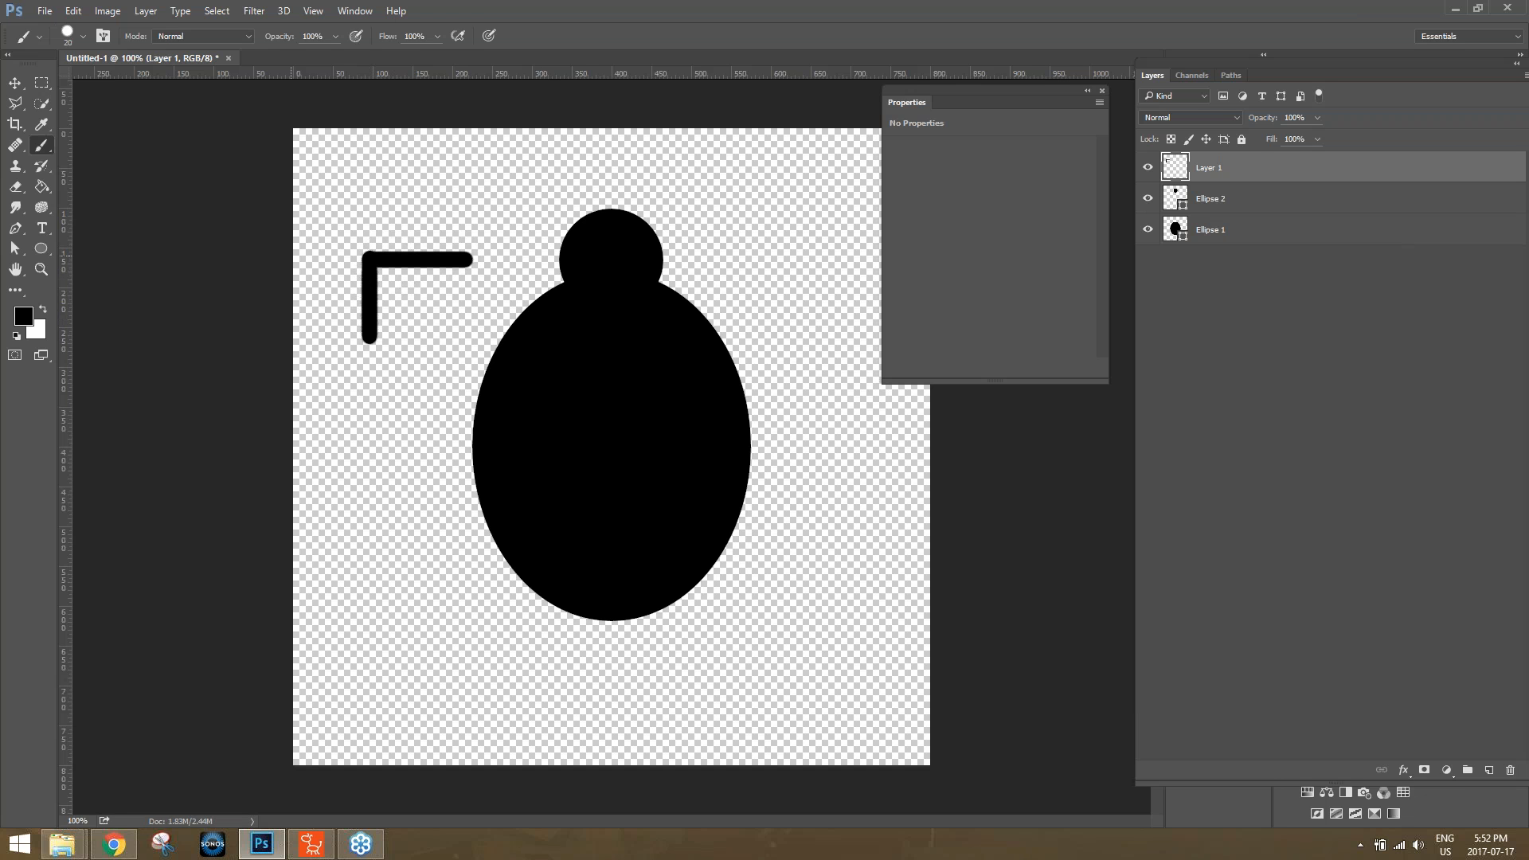
# Taper the leg's lower end to a point by deleting a Polygonal Lasso selection across it.
pyautogui.click(22, 105)
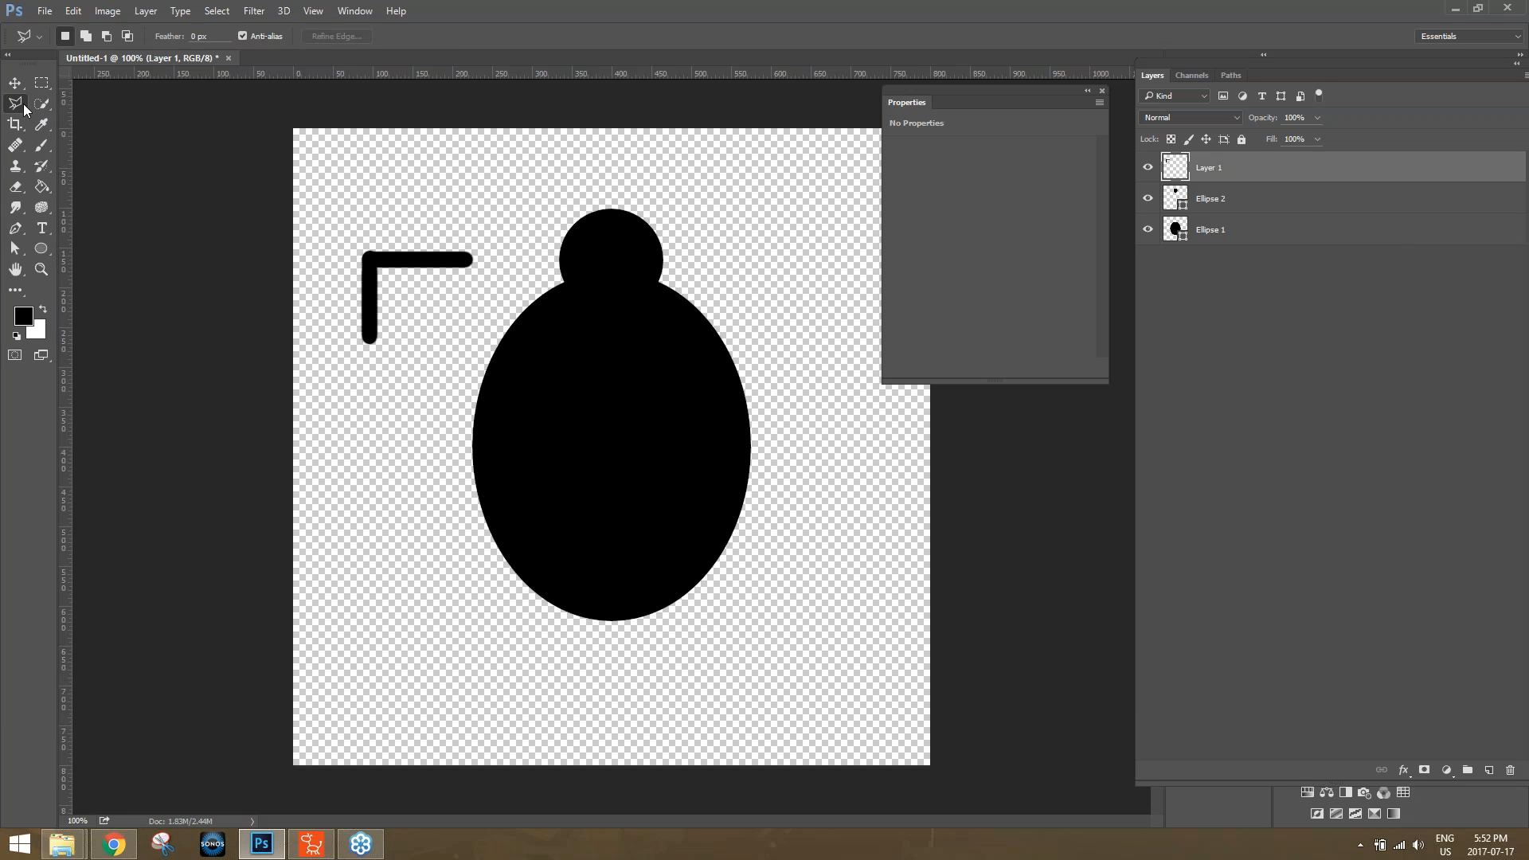
pyautogui.rightClick(20, 106)
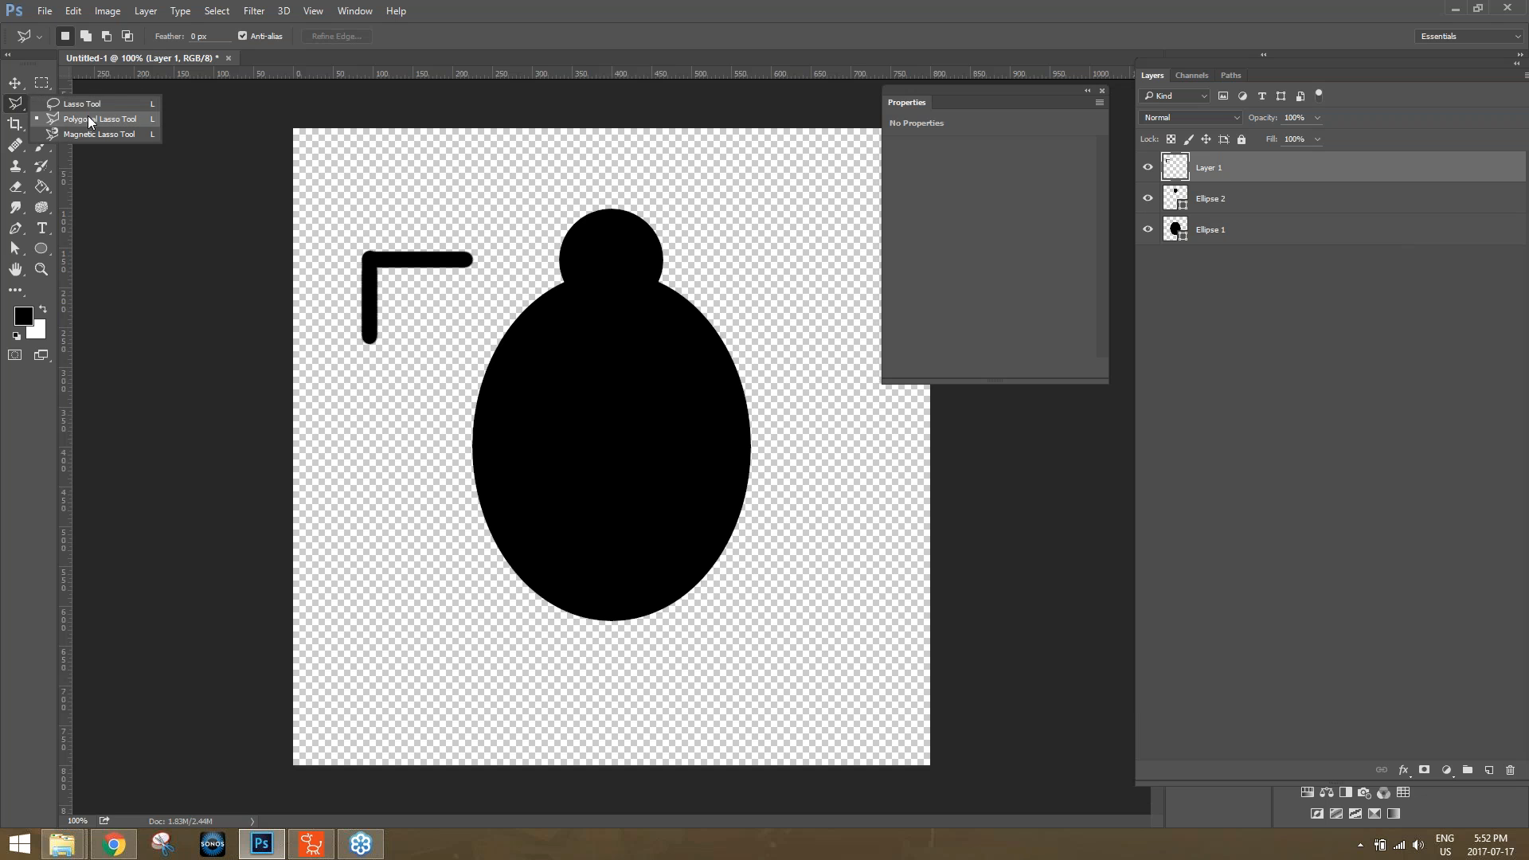
pyautogui.click(89, 120)
pyautogui.click(379, 301)
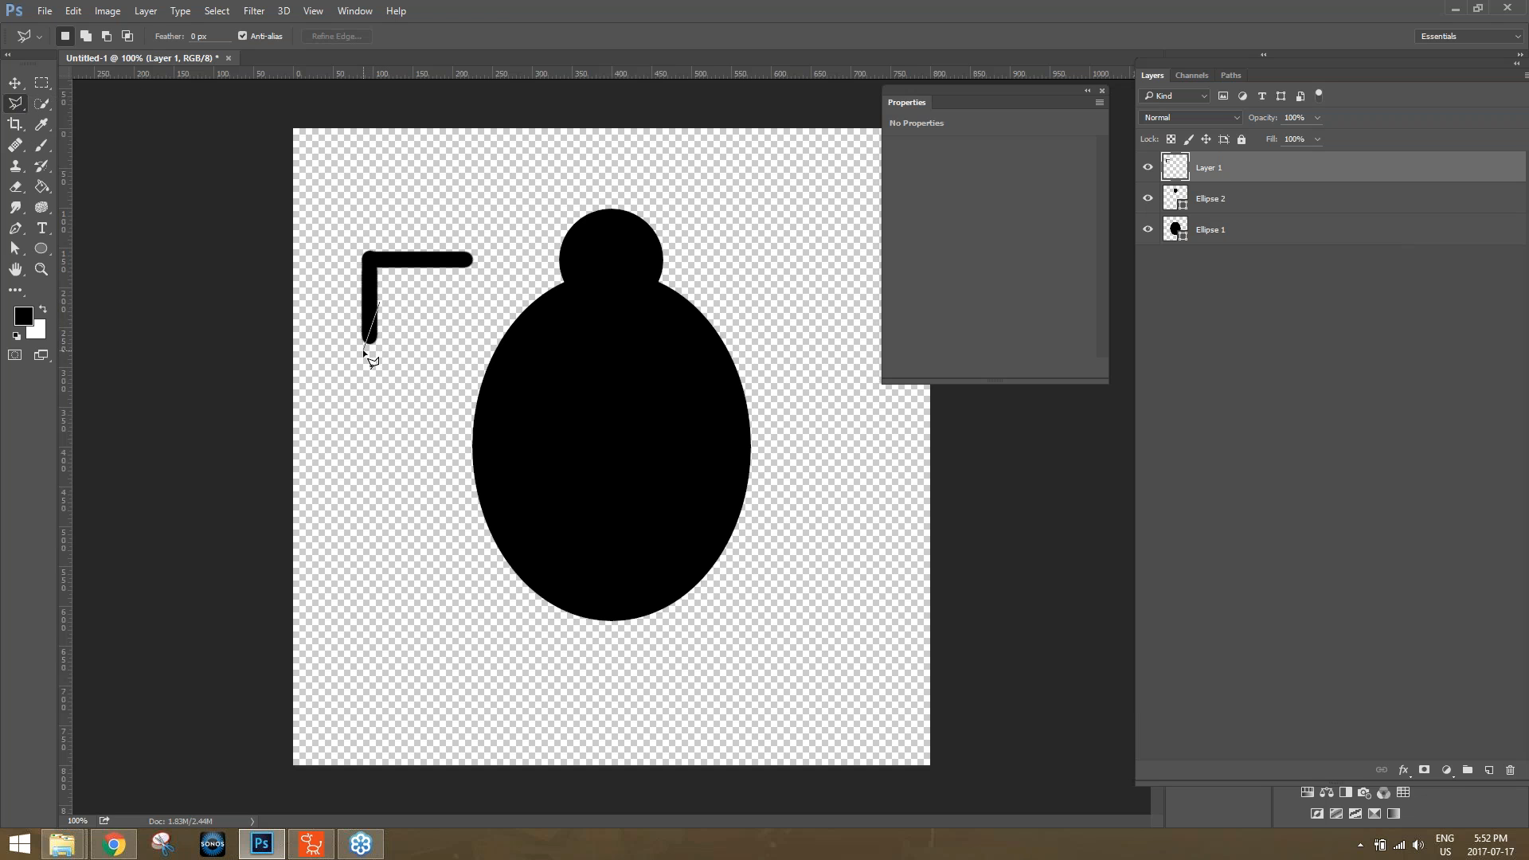
pyautogui.click(387, 358)
pyautogui.click(379, 302)
pyautogui.press('Delete')
# Trim the leg's outer corner with another lasso selection and deselect.
pyautogui.click(393, 245)
pyautogui.doubleClick(391, 245)
pyautogui.press('Return')
pyautogui.hotkey('ctrl', 'd')
# Rotate the leg about 32° and attach it to the upper part of the body's left side.
pyautogui.click(1233, 201)
pyautogui.click(1225, 179)
pyautogui.hotkey('ctrl', 't')
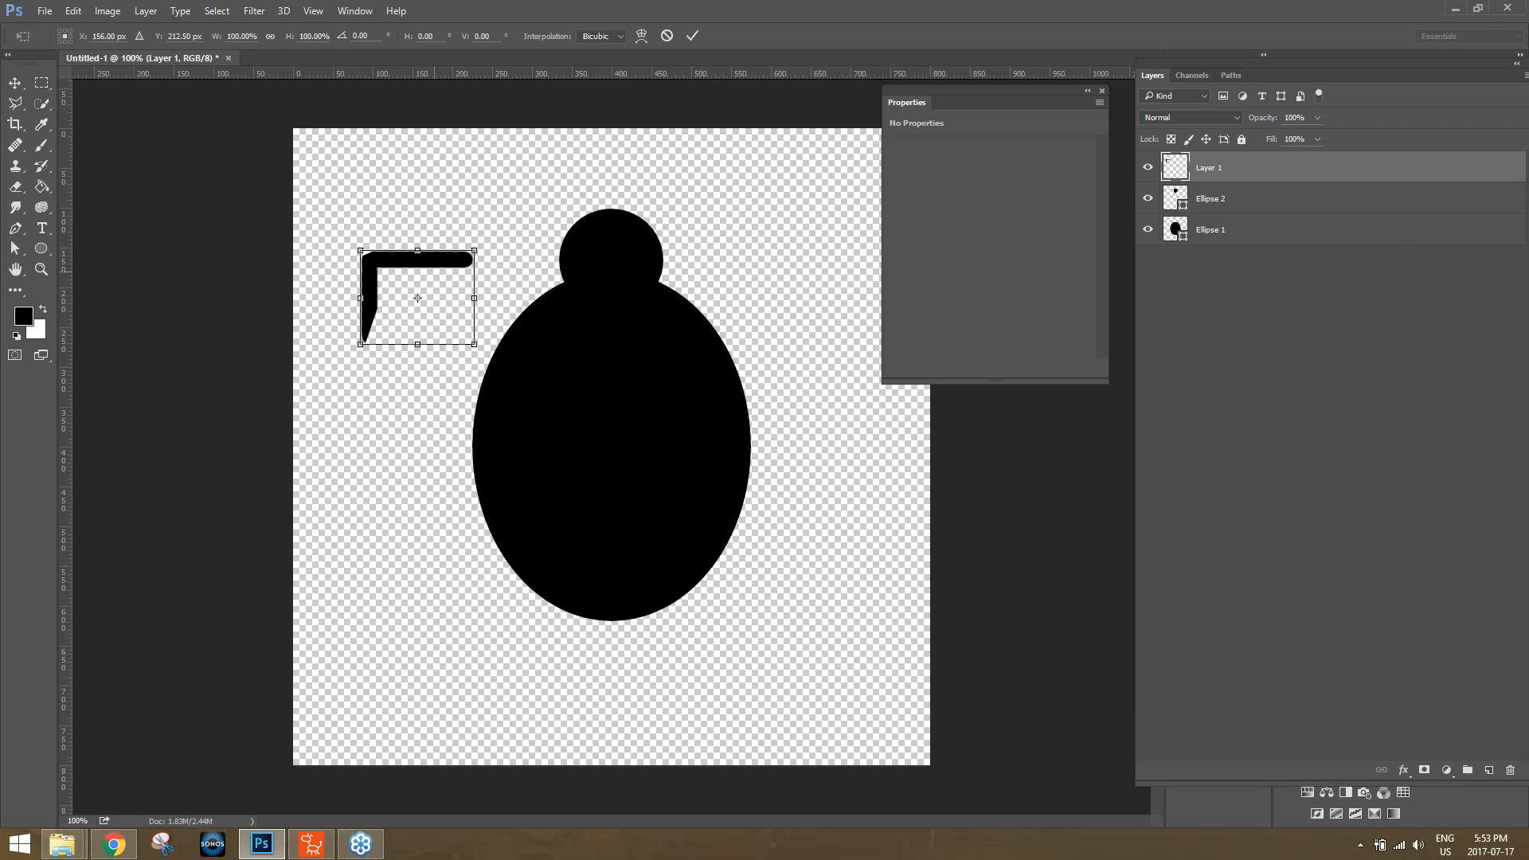
pyautogui.moveTo(443, 265); pyautogui.dragTo(531, 443)
pyautogui.moveTo(480, 380); pyautogui.dragTo(475, 358)
pyautogui.moveTo(549, 396); pyautogui.dragTo(558, 379)
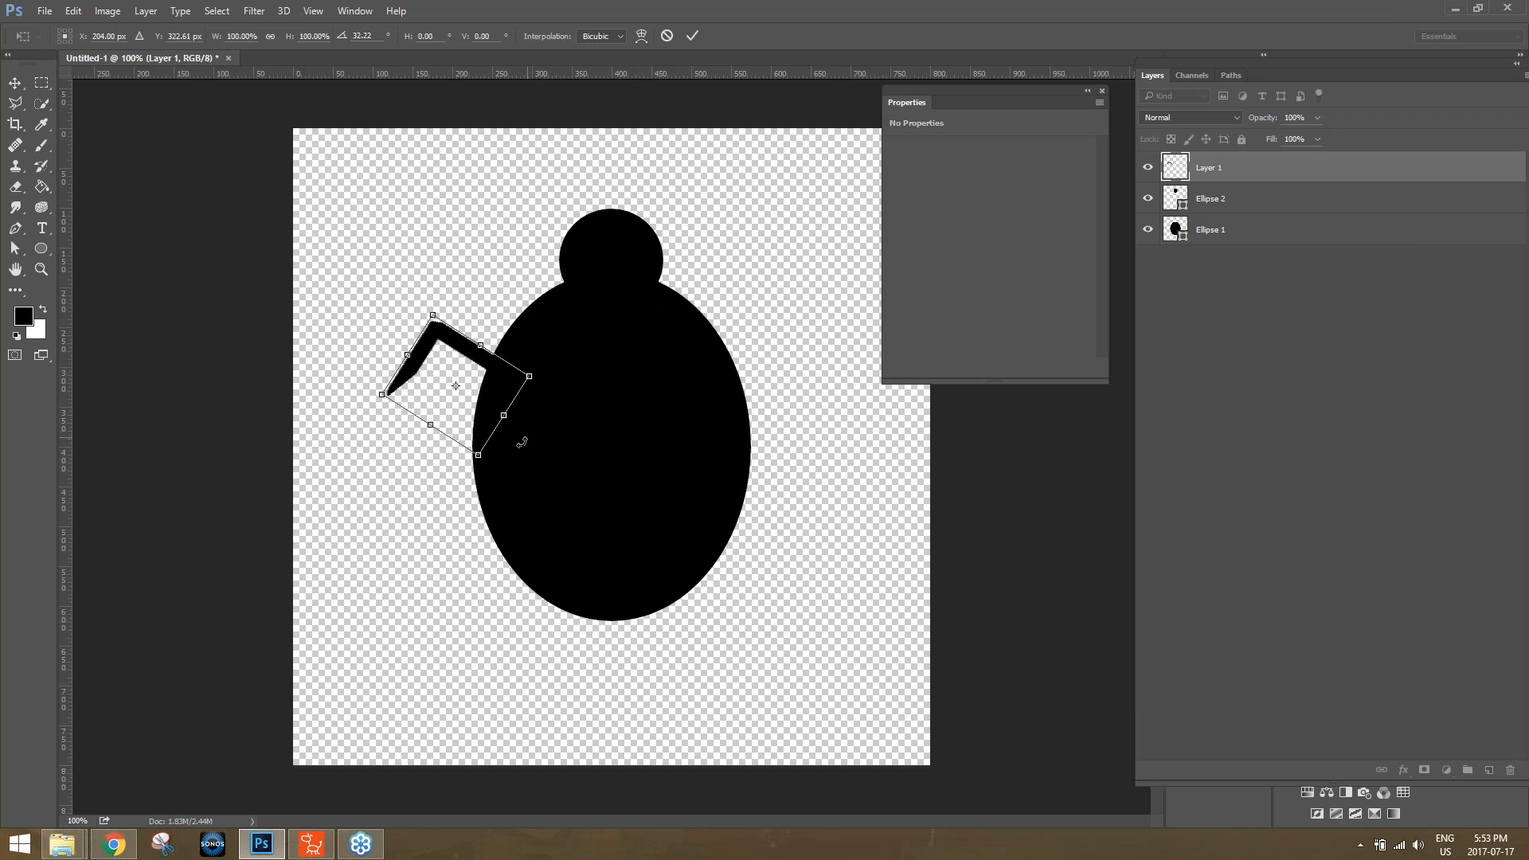
pyautogui.press('Return')
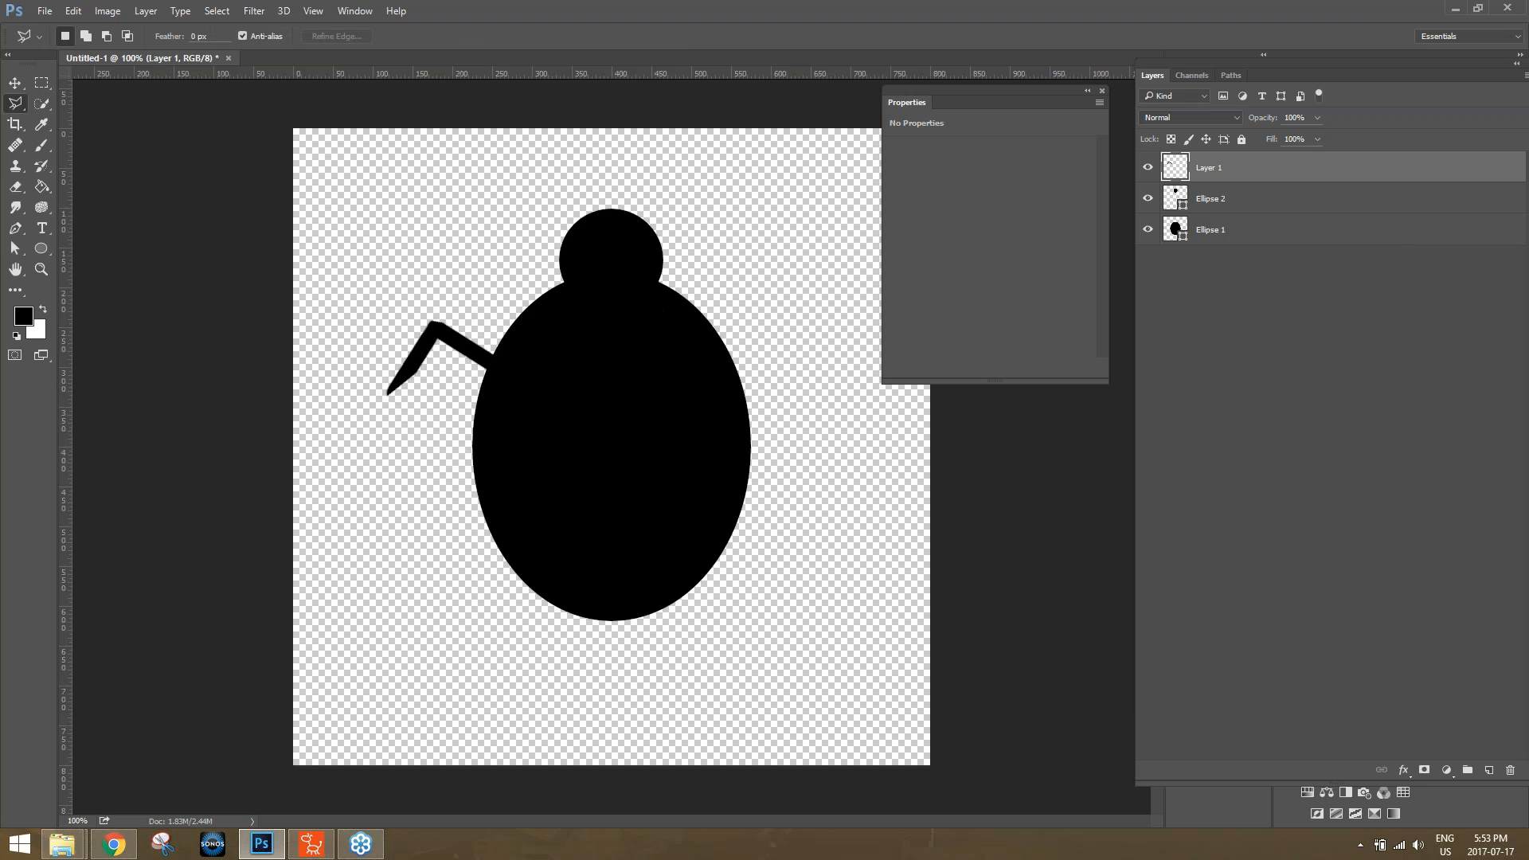
# Duplicate the leg layer and move the copy straight down to form the middle left leg.
pyautogui.rightClick(1237, 172)
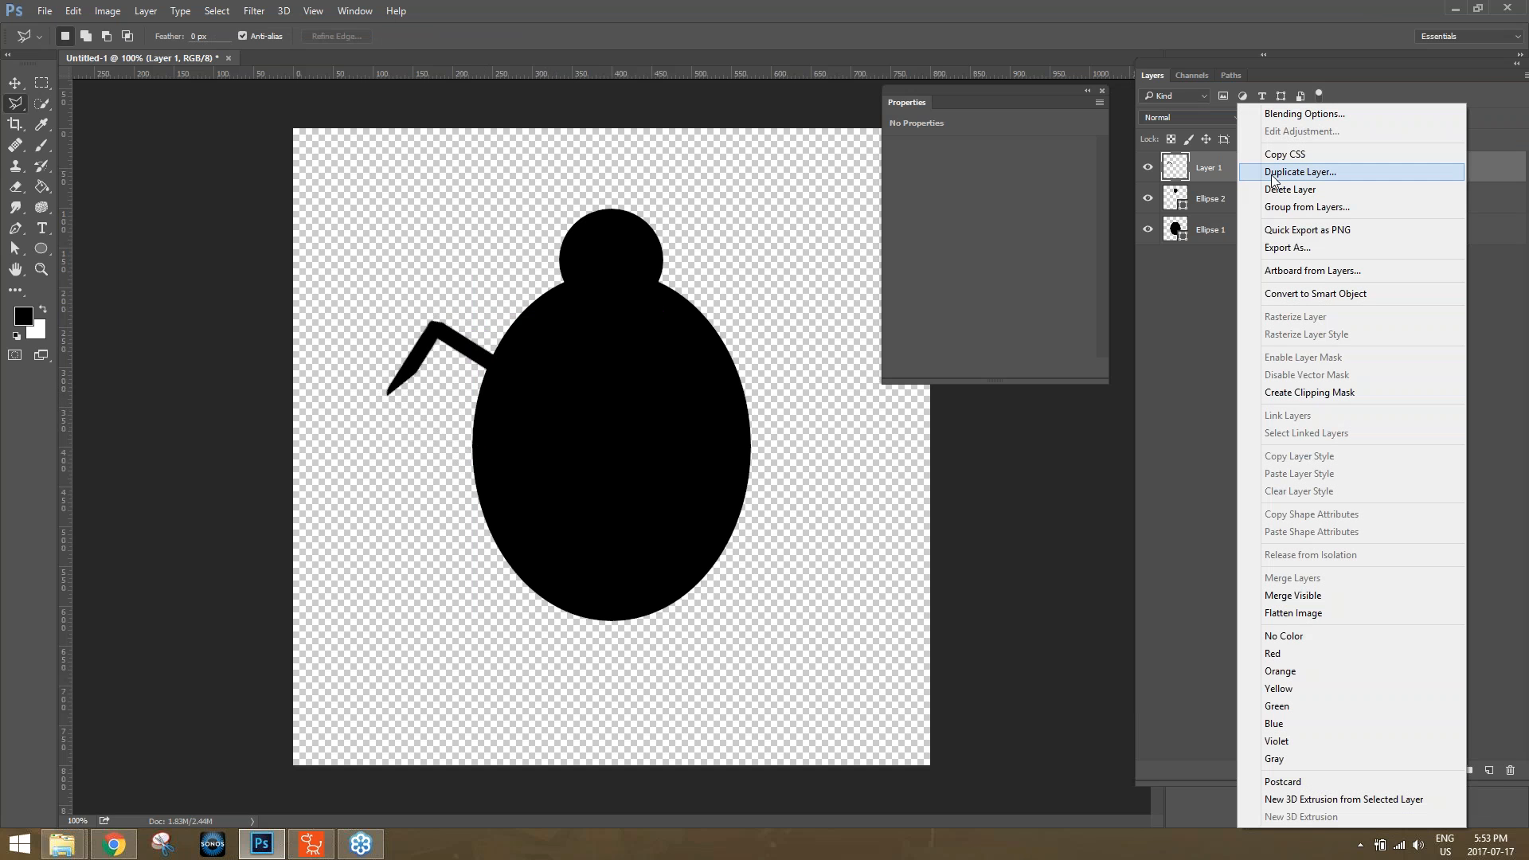
pyautogui.click(1284, 173)
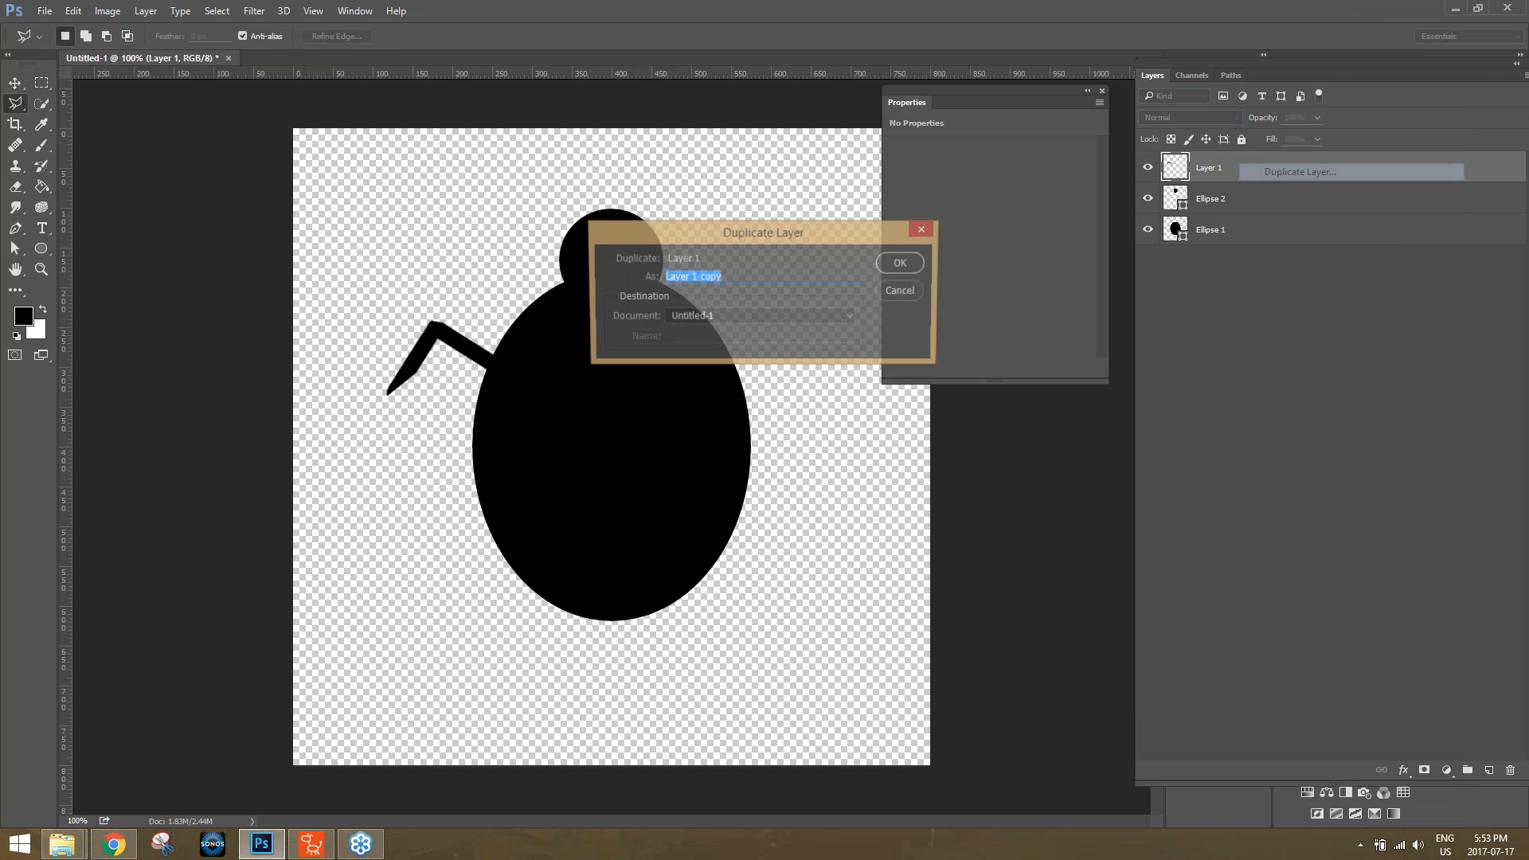
pyautogui.click(895, 265)
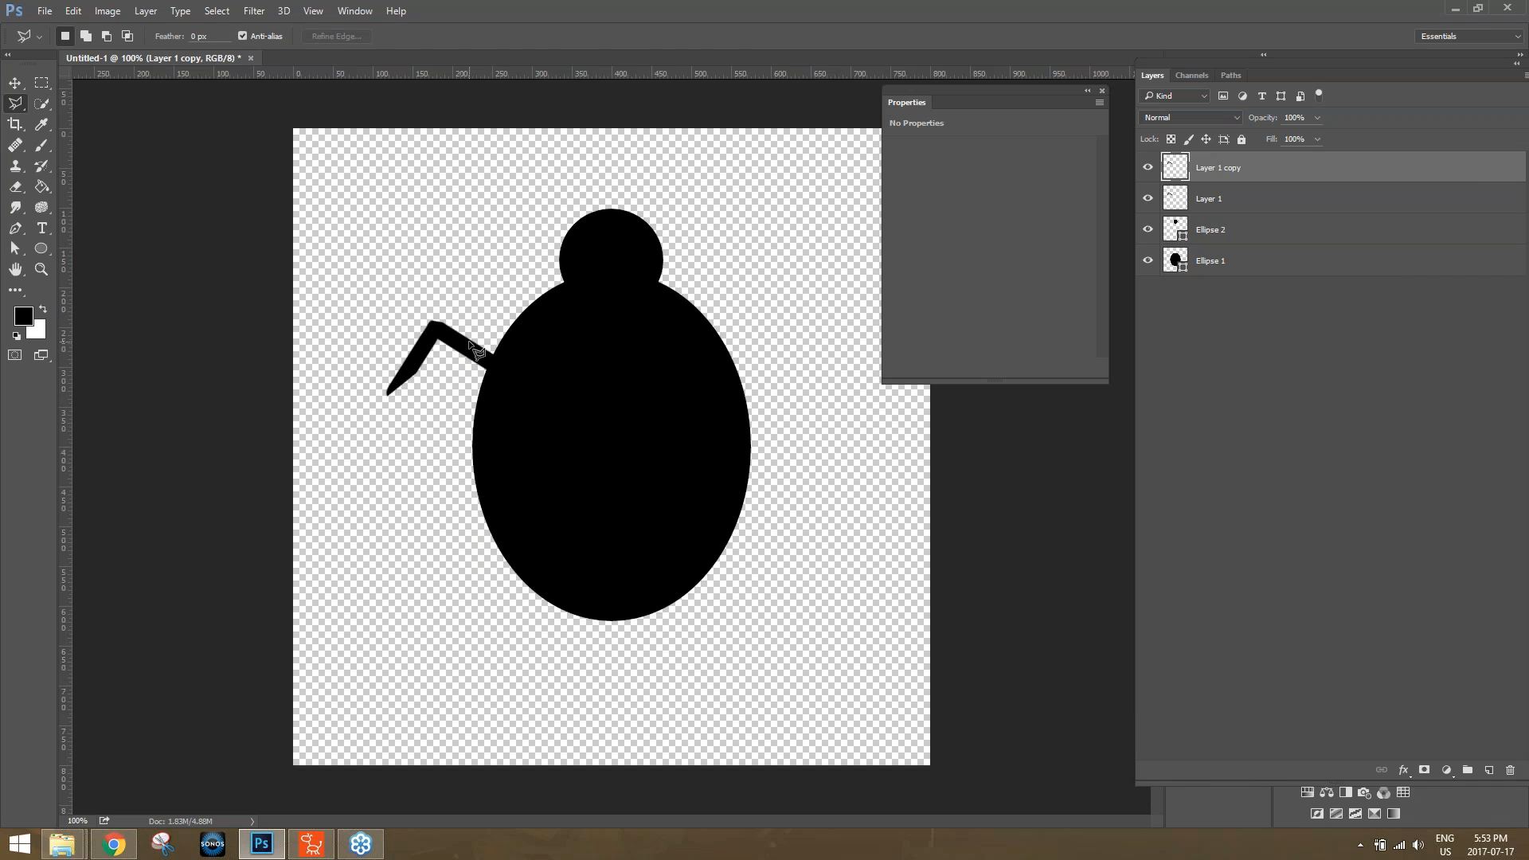
pyautogui.press('v')
pyautogui.moveTo(476, 350); pyautogui.dragTo(473, 410)
# Duplicate the middle leg's layer and move the copy down about 97 px as the lowest left leg.
pyautogui.rightClick(1230, 170)
pyautogui.click(1266, 171)
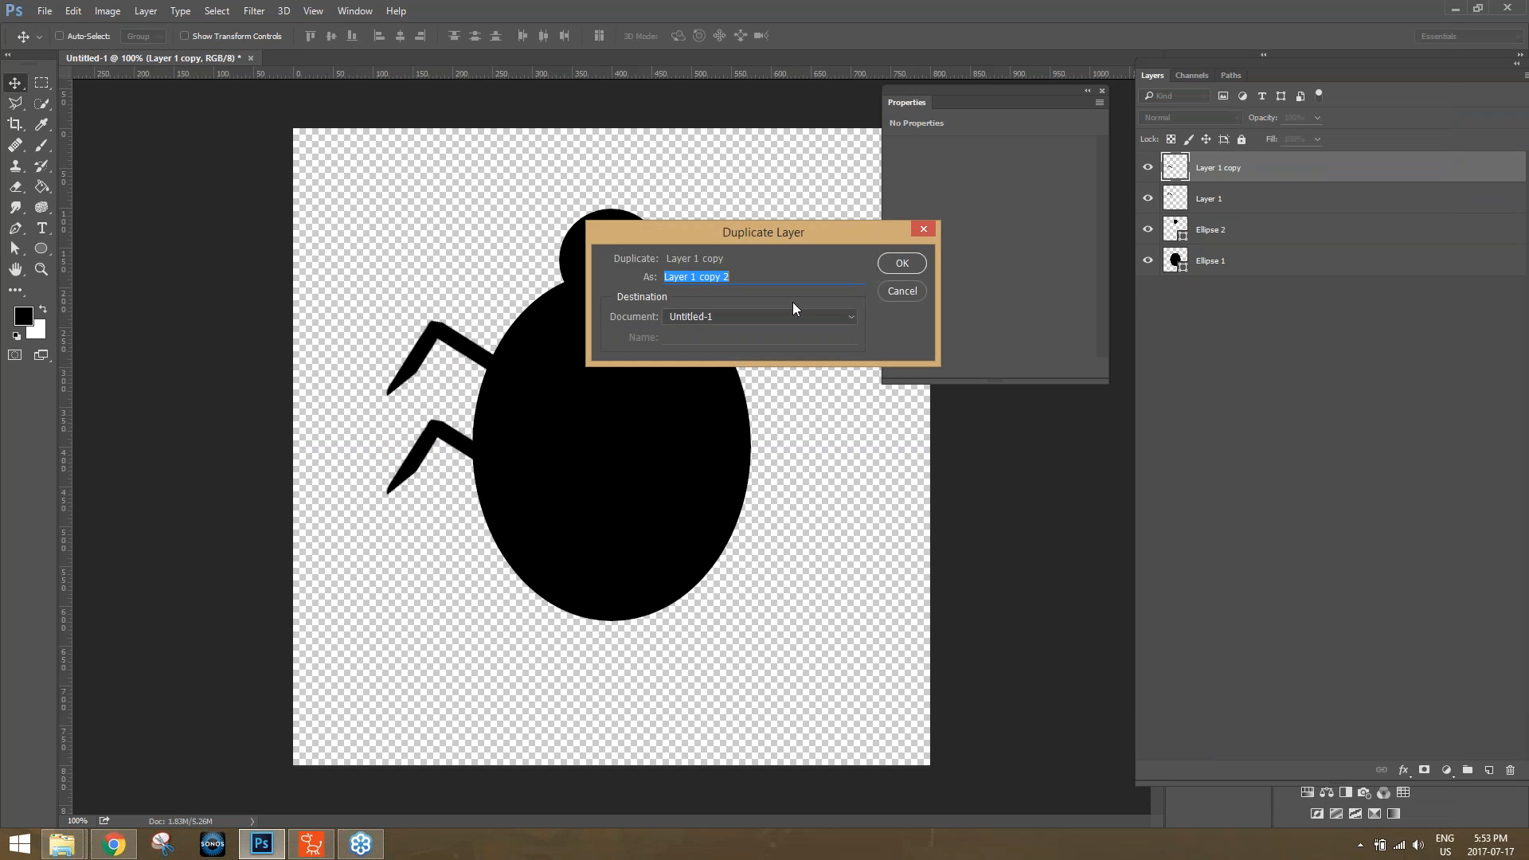
pyautogui.click(893, 263)
pyautogui.moveTo(471, 454); pyautogui.dragTo(465, 526)
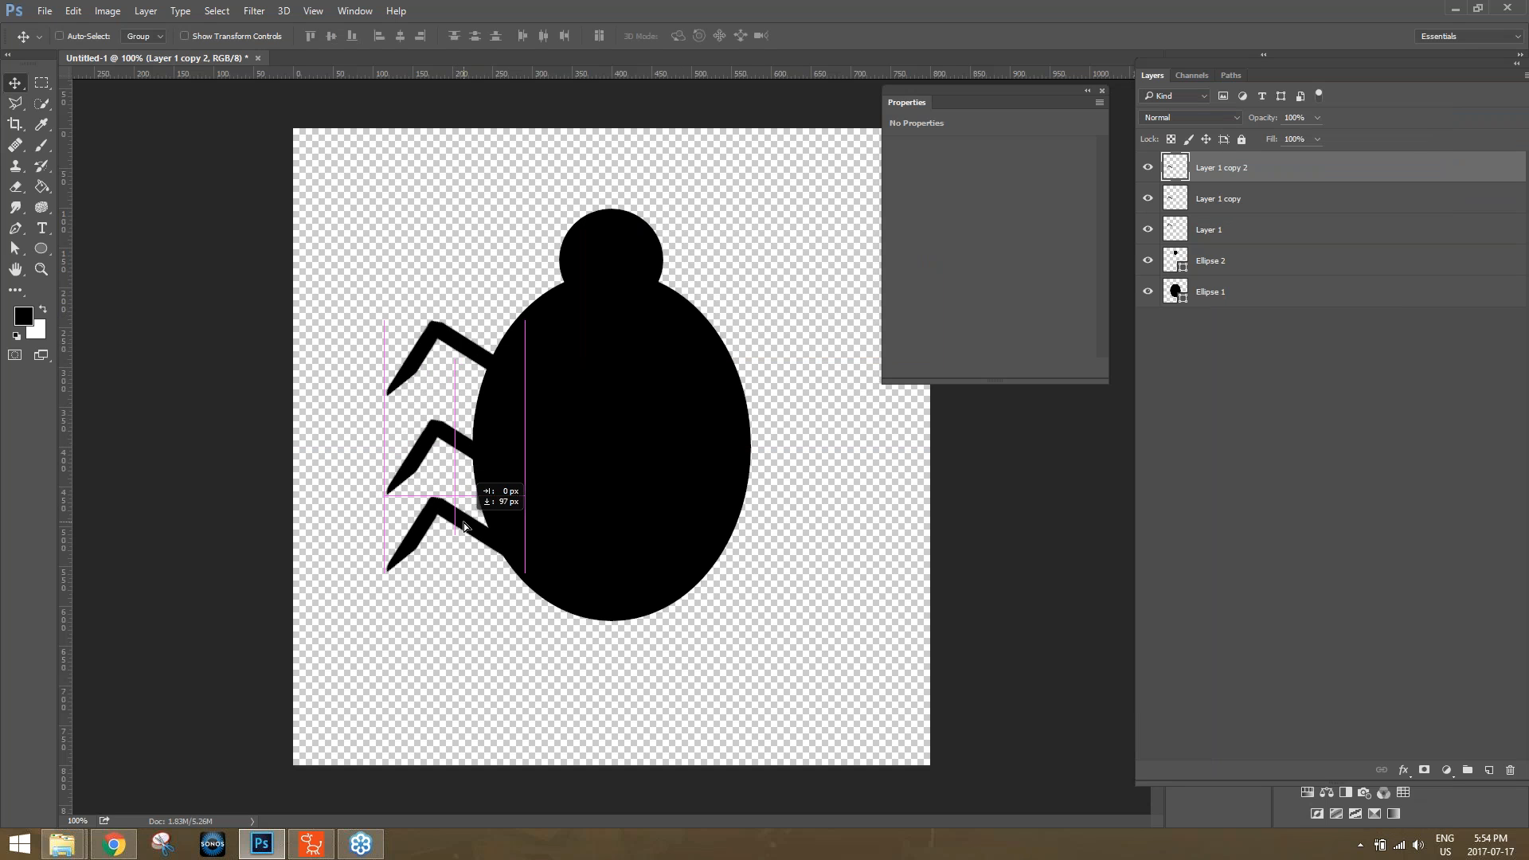
# Rotate the lowest left leg about -21° so its tip points downward.
pyautogui.hotkey('ctrl', 't')
pyautogui.moveTo(538, 514); pyautogui.dragTo(530, 480)
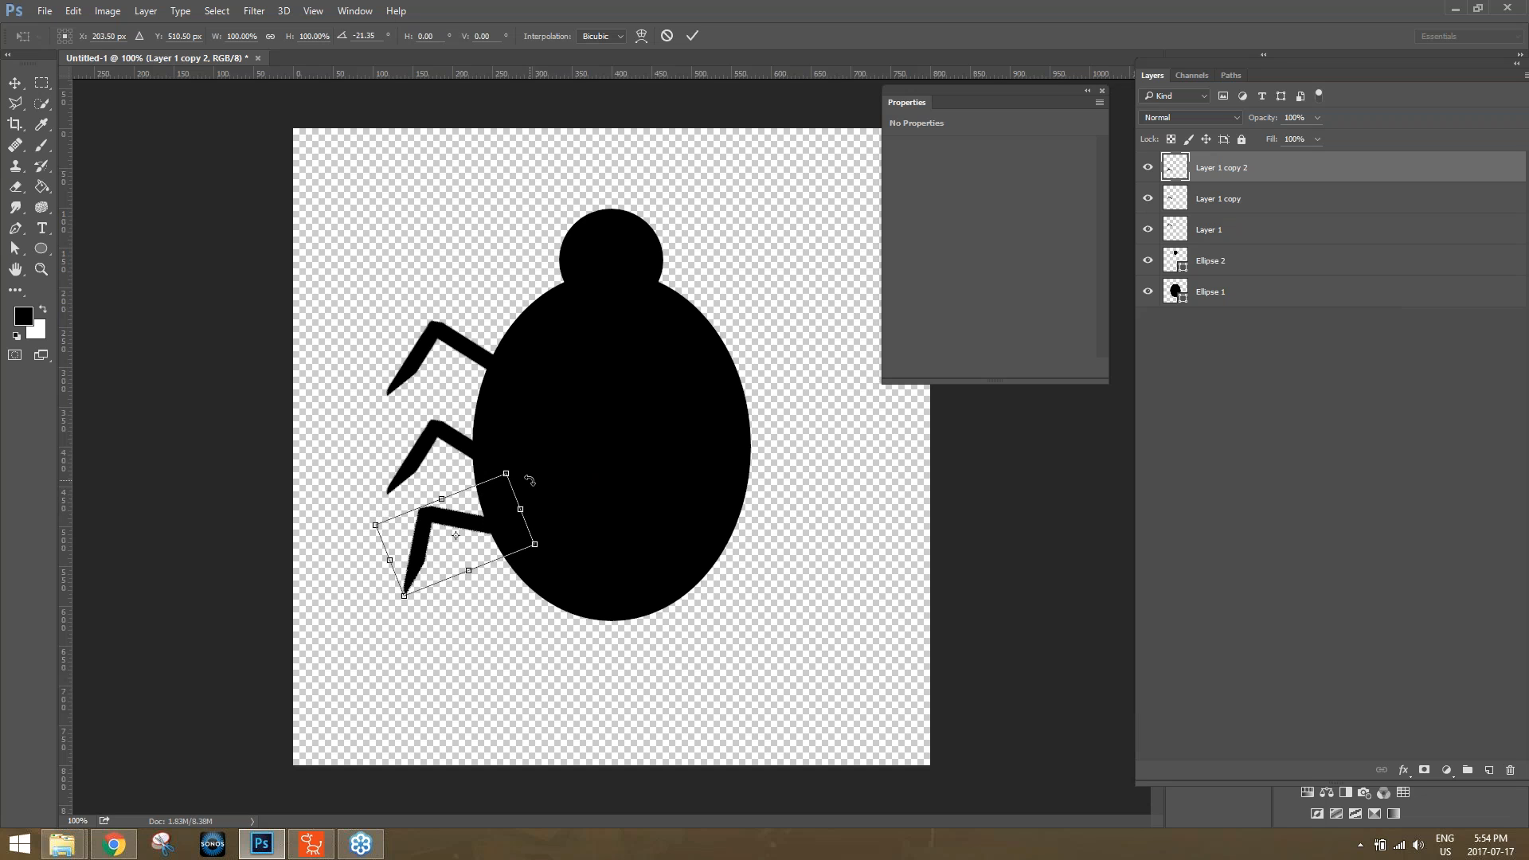
pyautogui.press('Return')
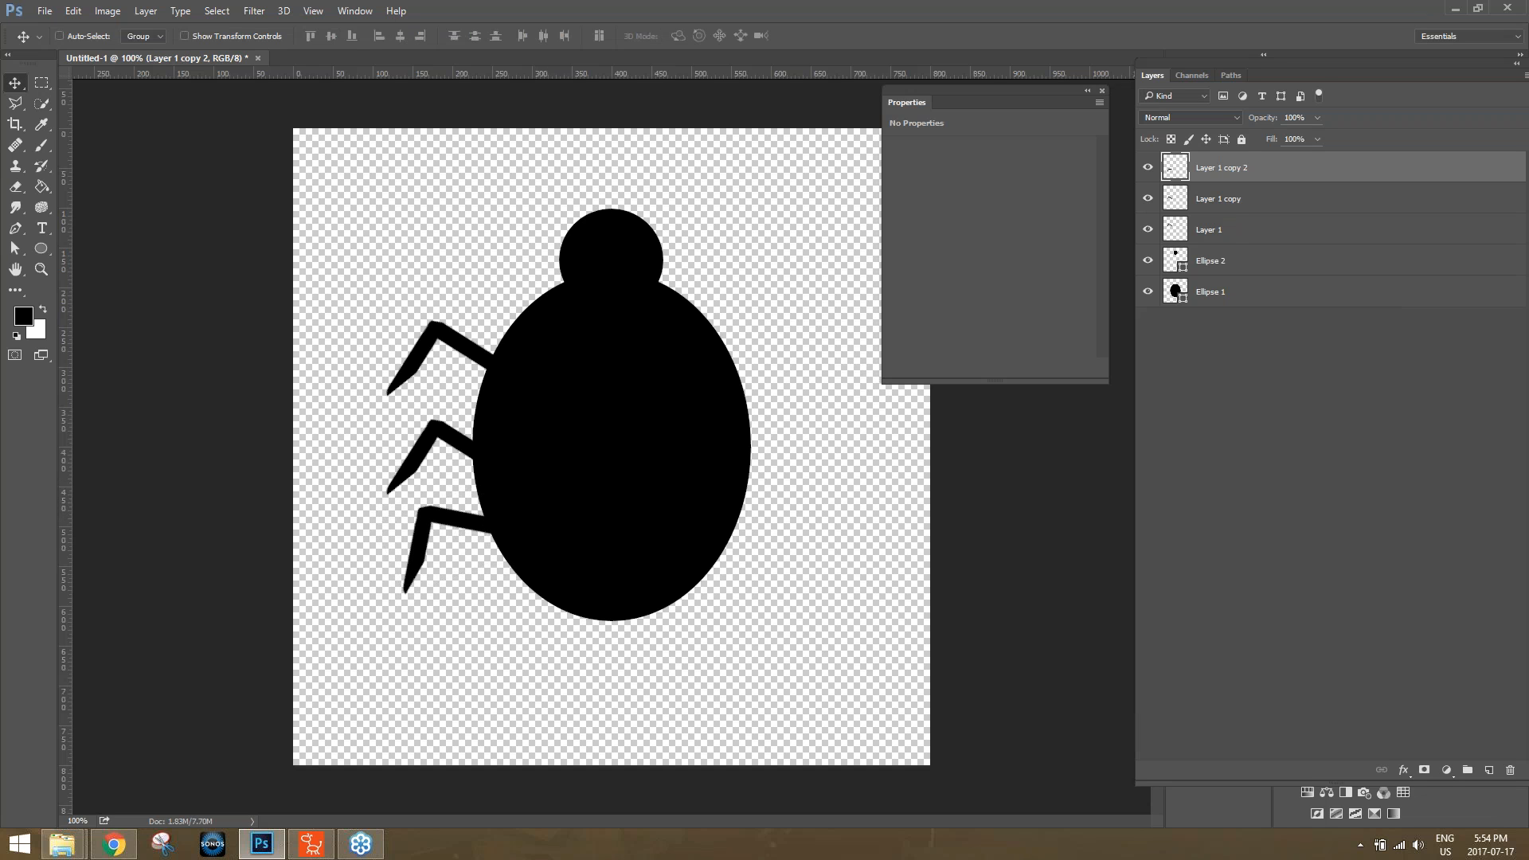
# Select all three leg layers and duplicate them within the same document.
pyautogui.keyDown('shift'); pyautogui.click(1229, 230); pyautogui.keyUp('shift')
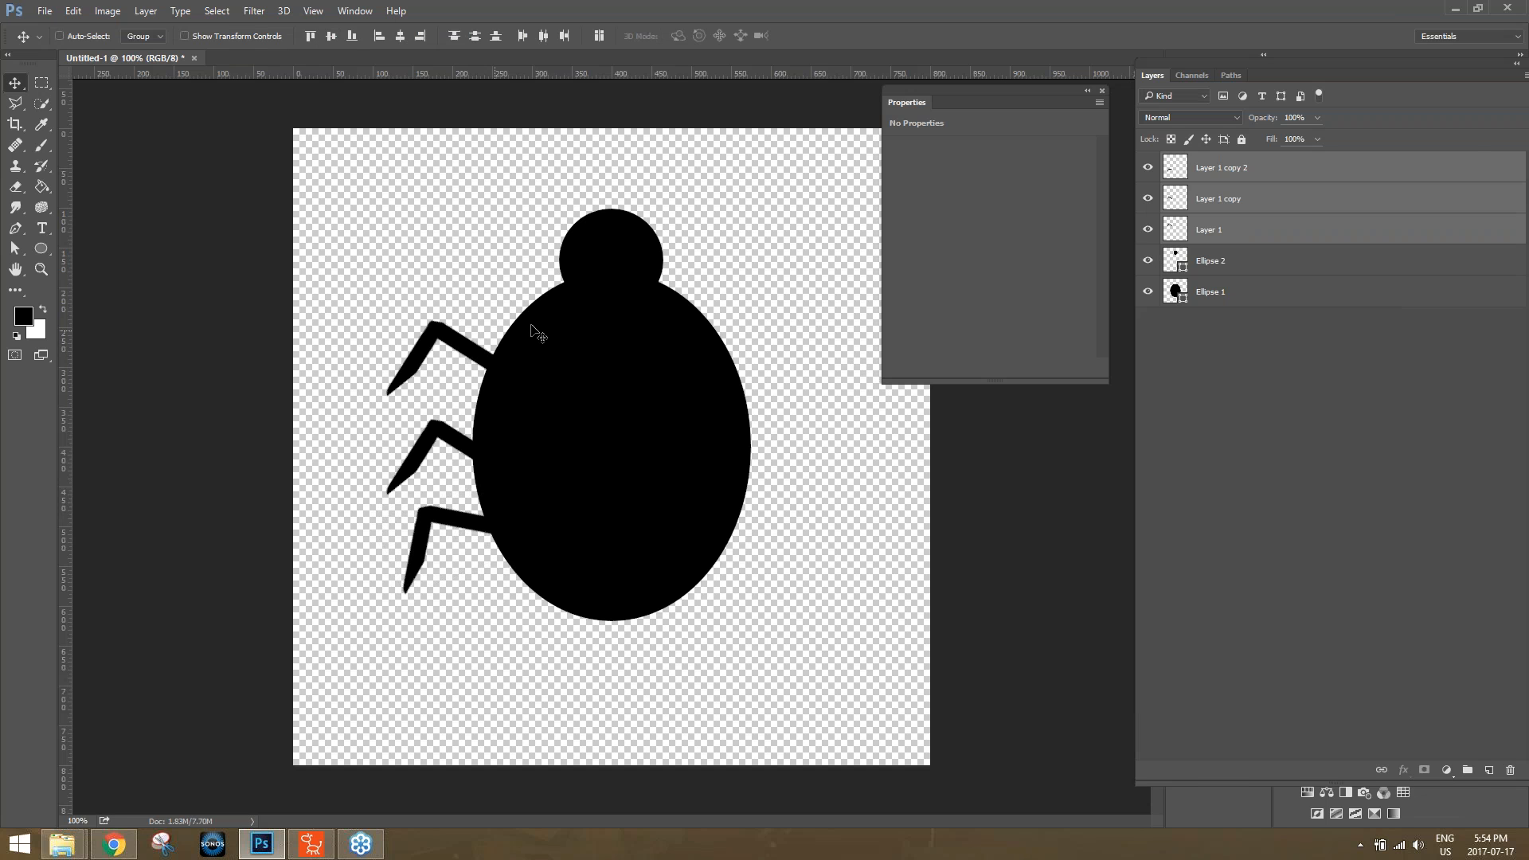
pyautogui.rightClick(1236, 174)
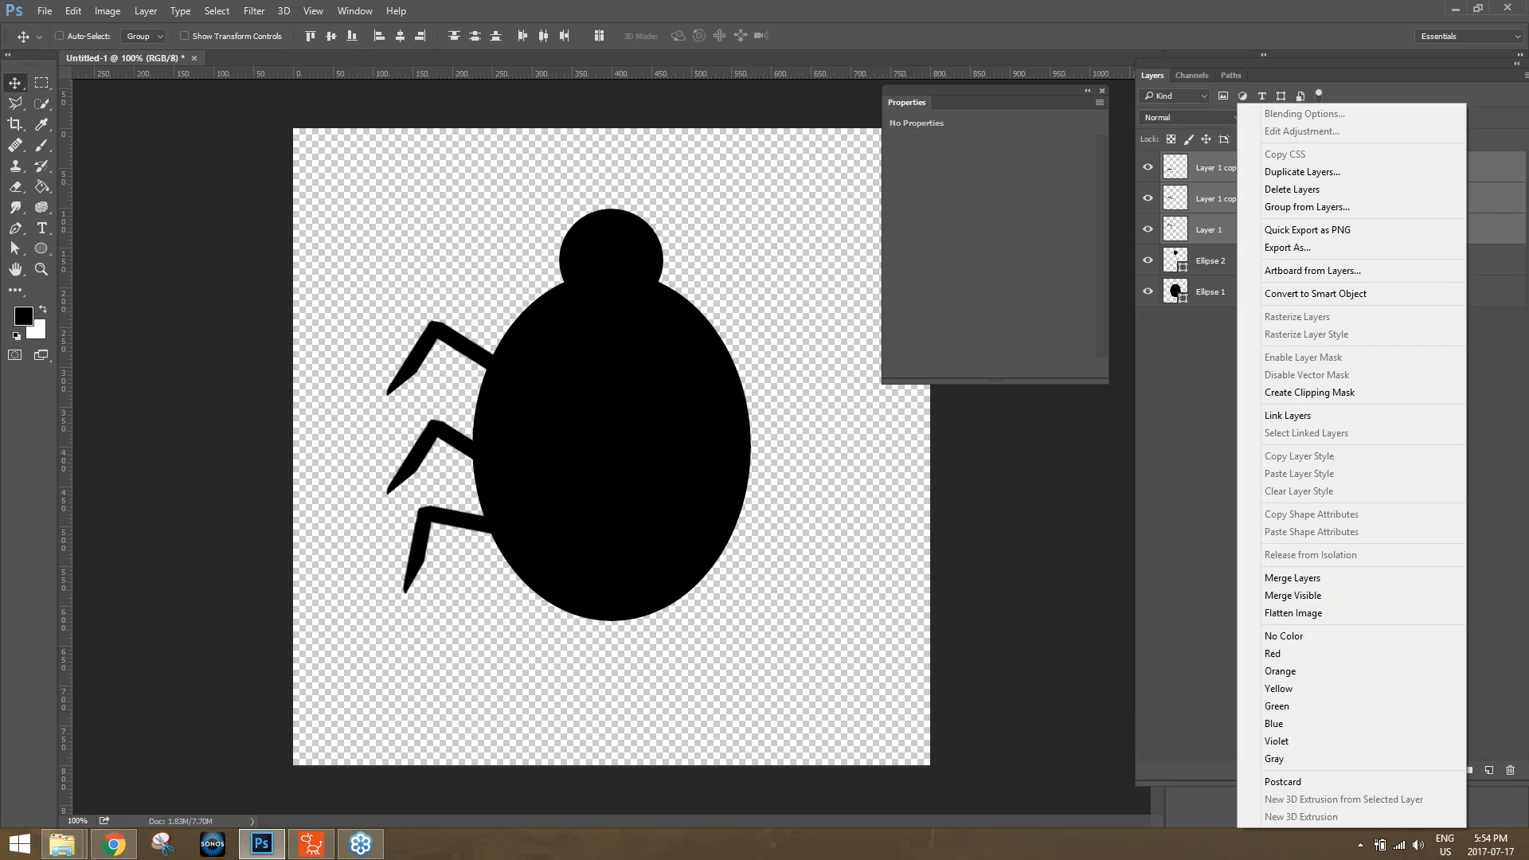
pyautogui.click(1293, 173)
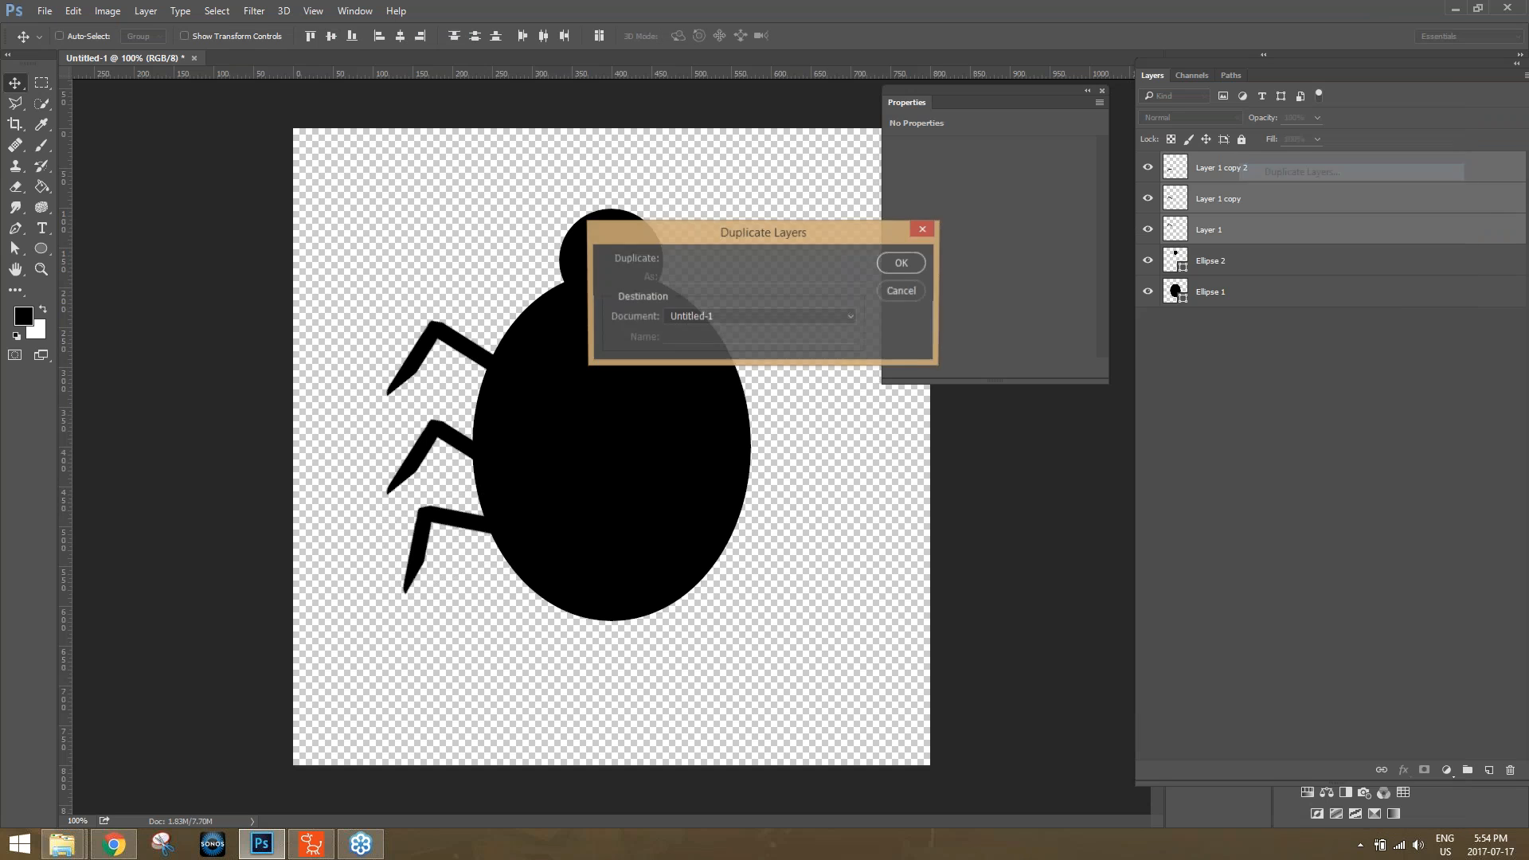
pyautogui.click(902, 265)
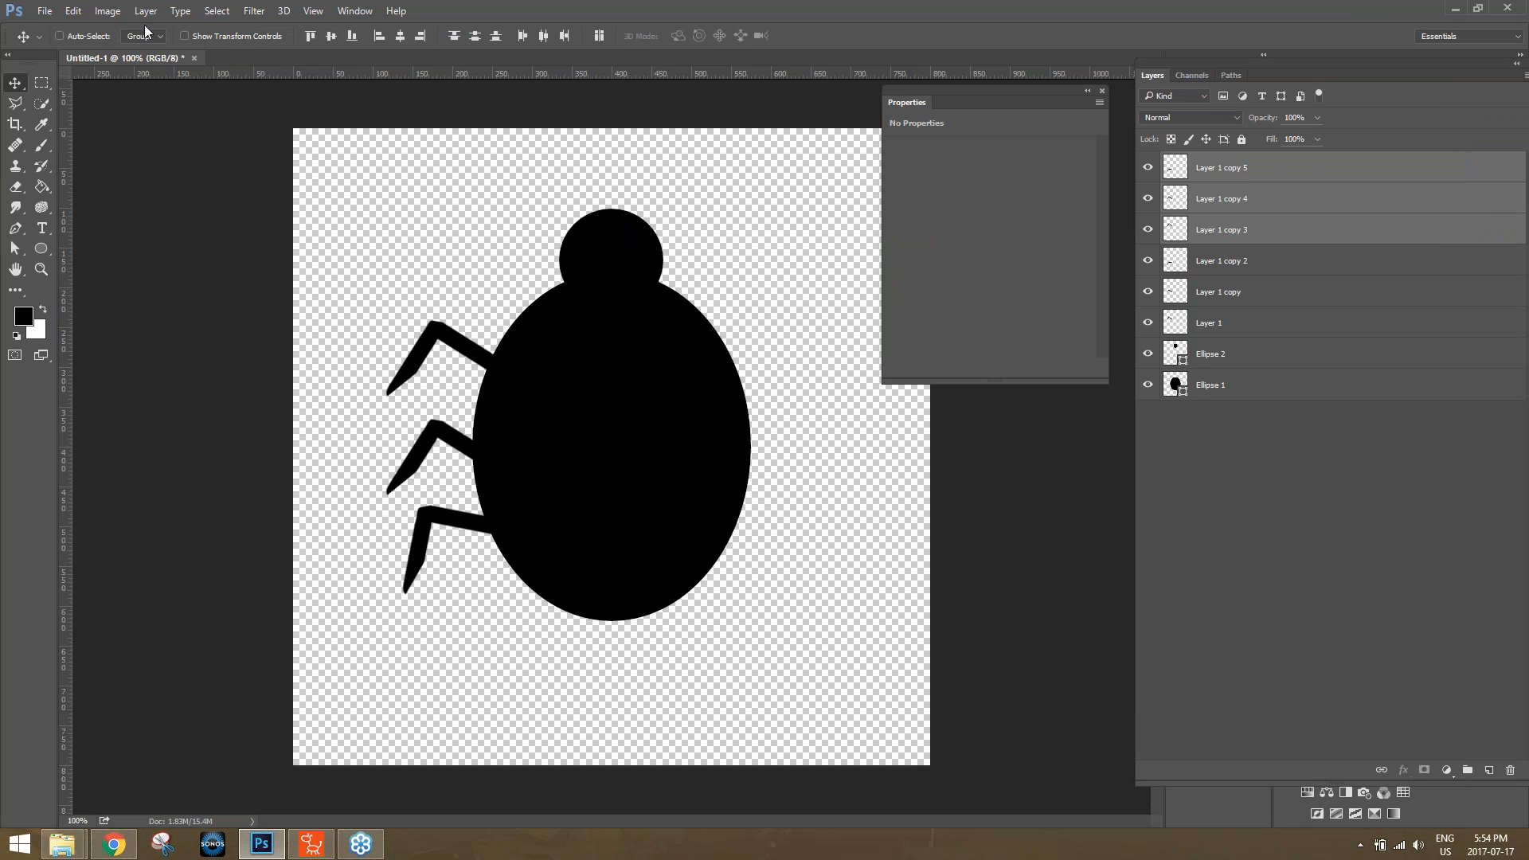
# Flip the three duplicated legs horizontally and move them to the body's right side.
pyautogui.click(79, 9)
pyautogui.moveTo(159, 337)
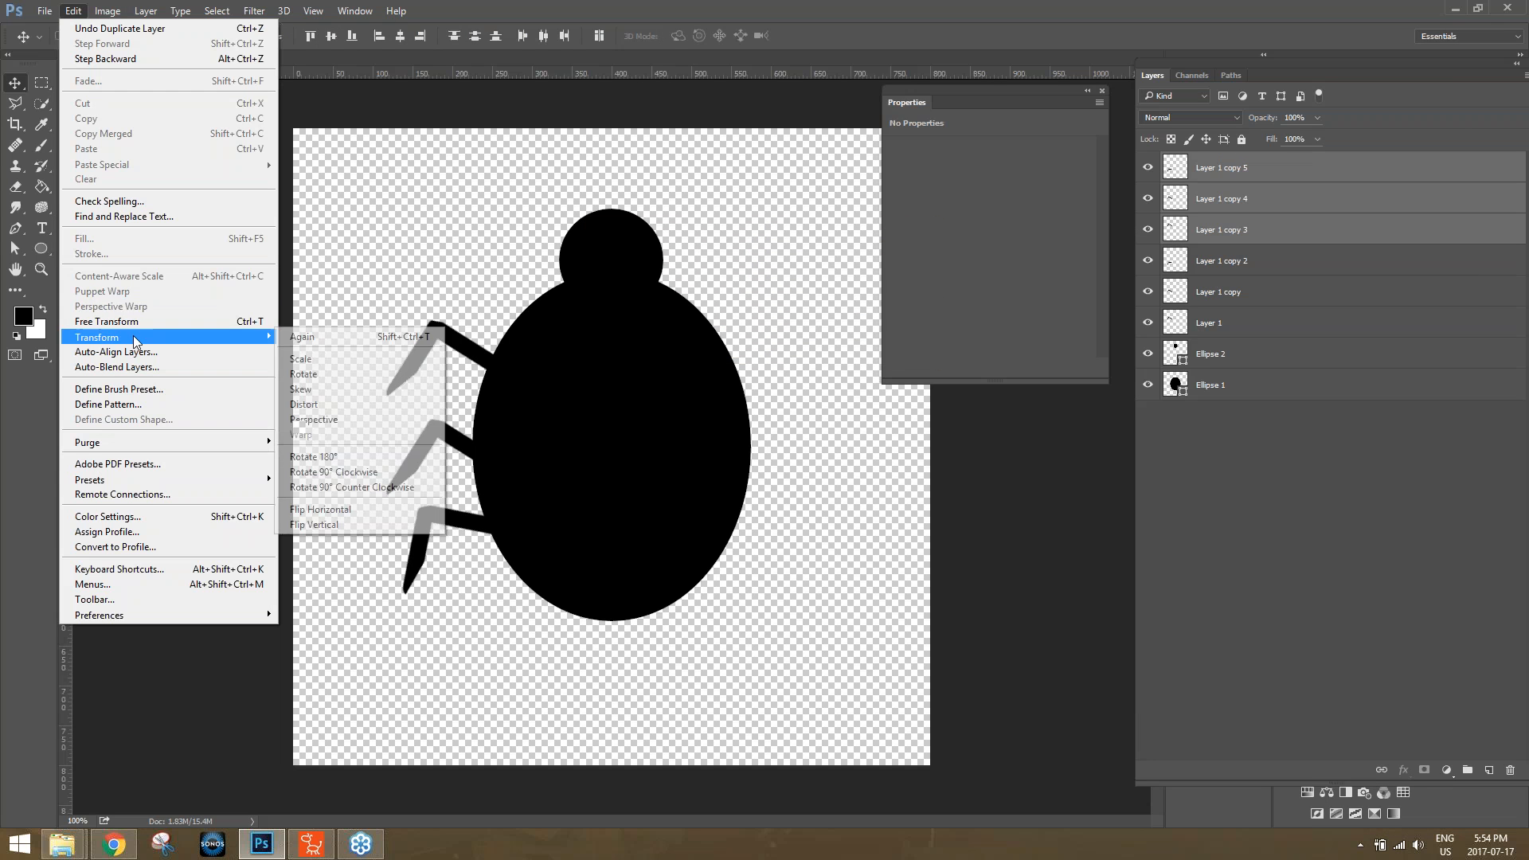
pyautogui.click(345, 510)
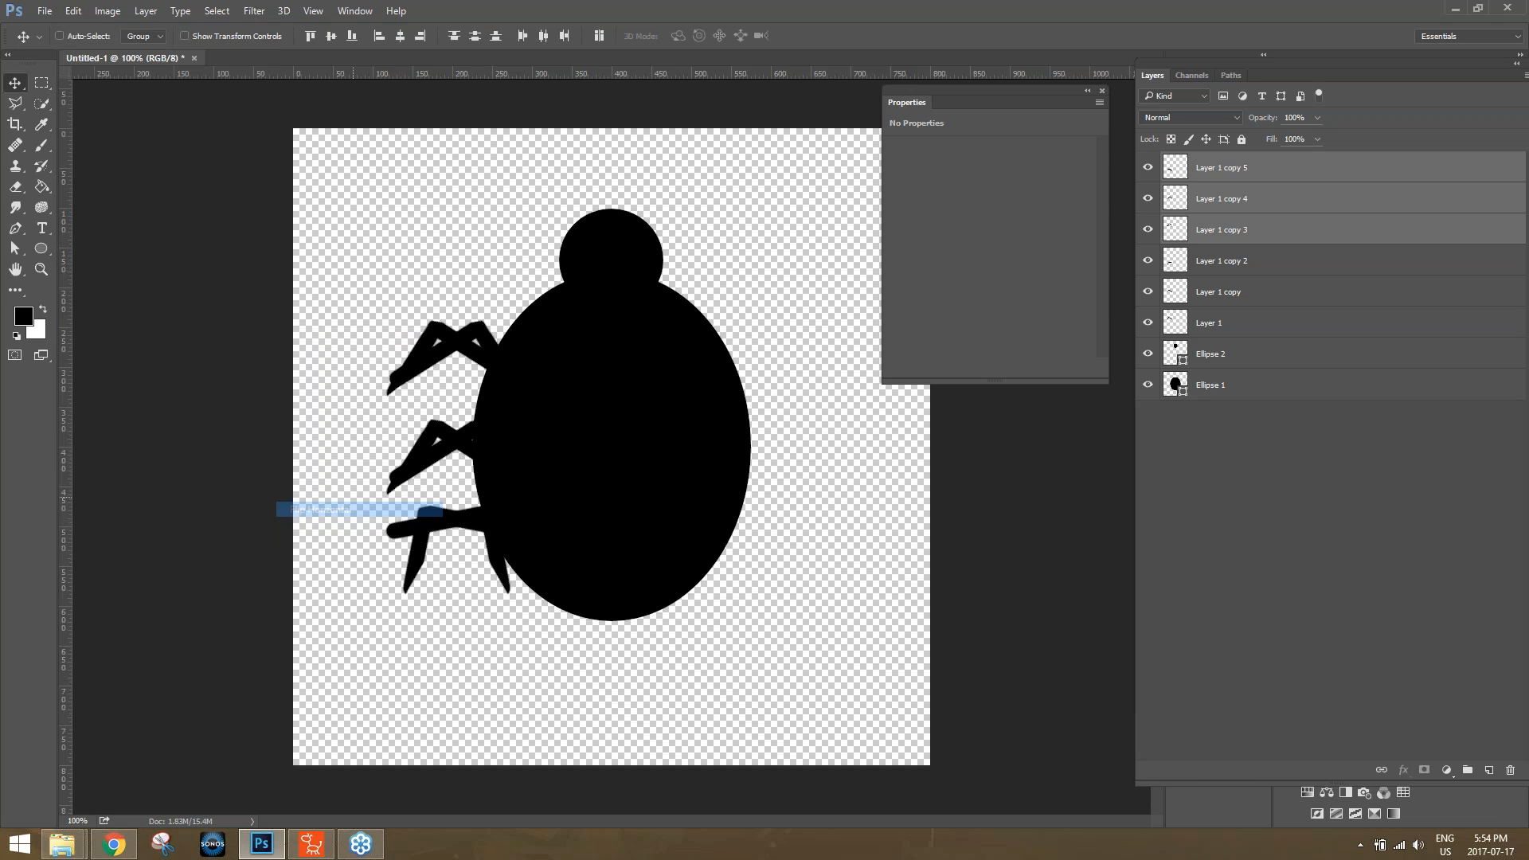
pyautogui.moveTo(487, 406); pyautogui.dragTo(767, 403)
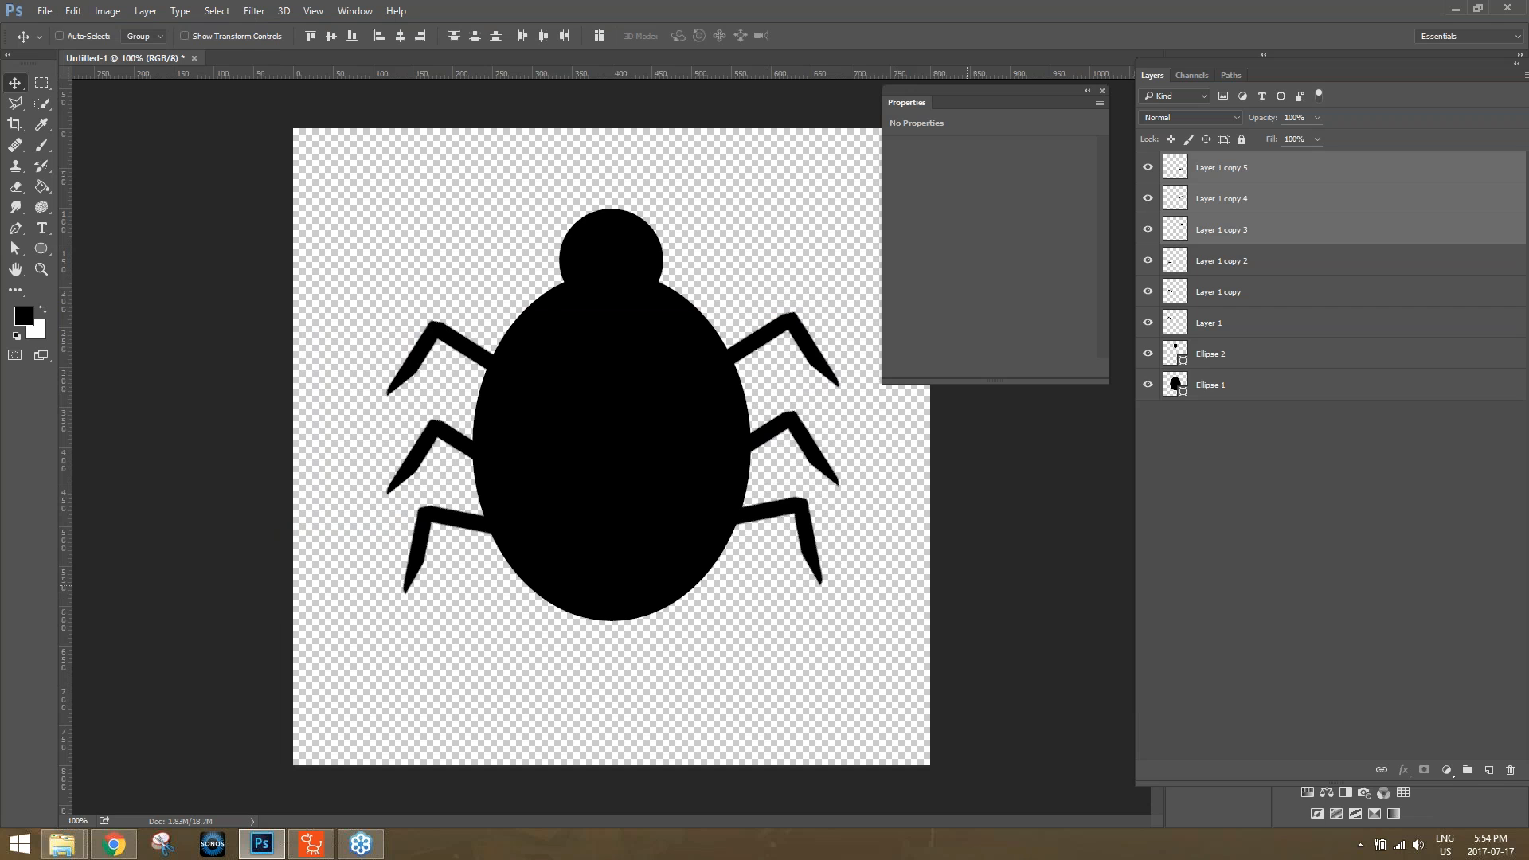
# Rotate the lowest left leg about -24° around a pivot moved to where it joins the body.
pyautogui.click(1224, 265)
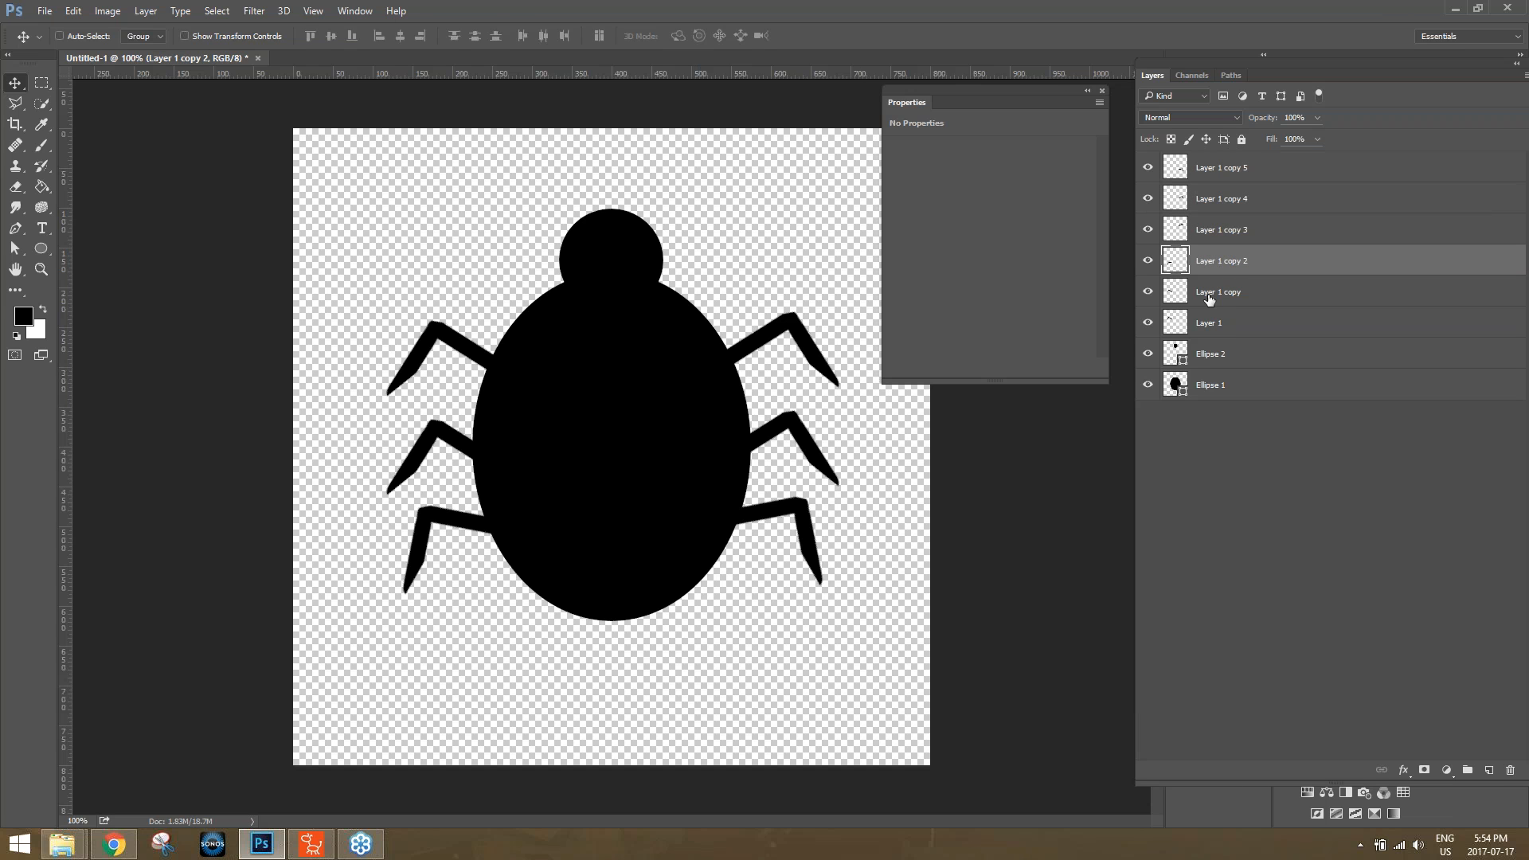
pyautogui.hotkey('ctrl', 't')
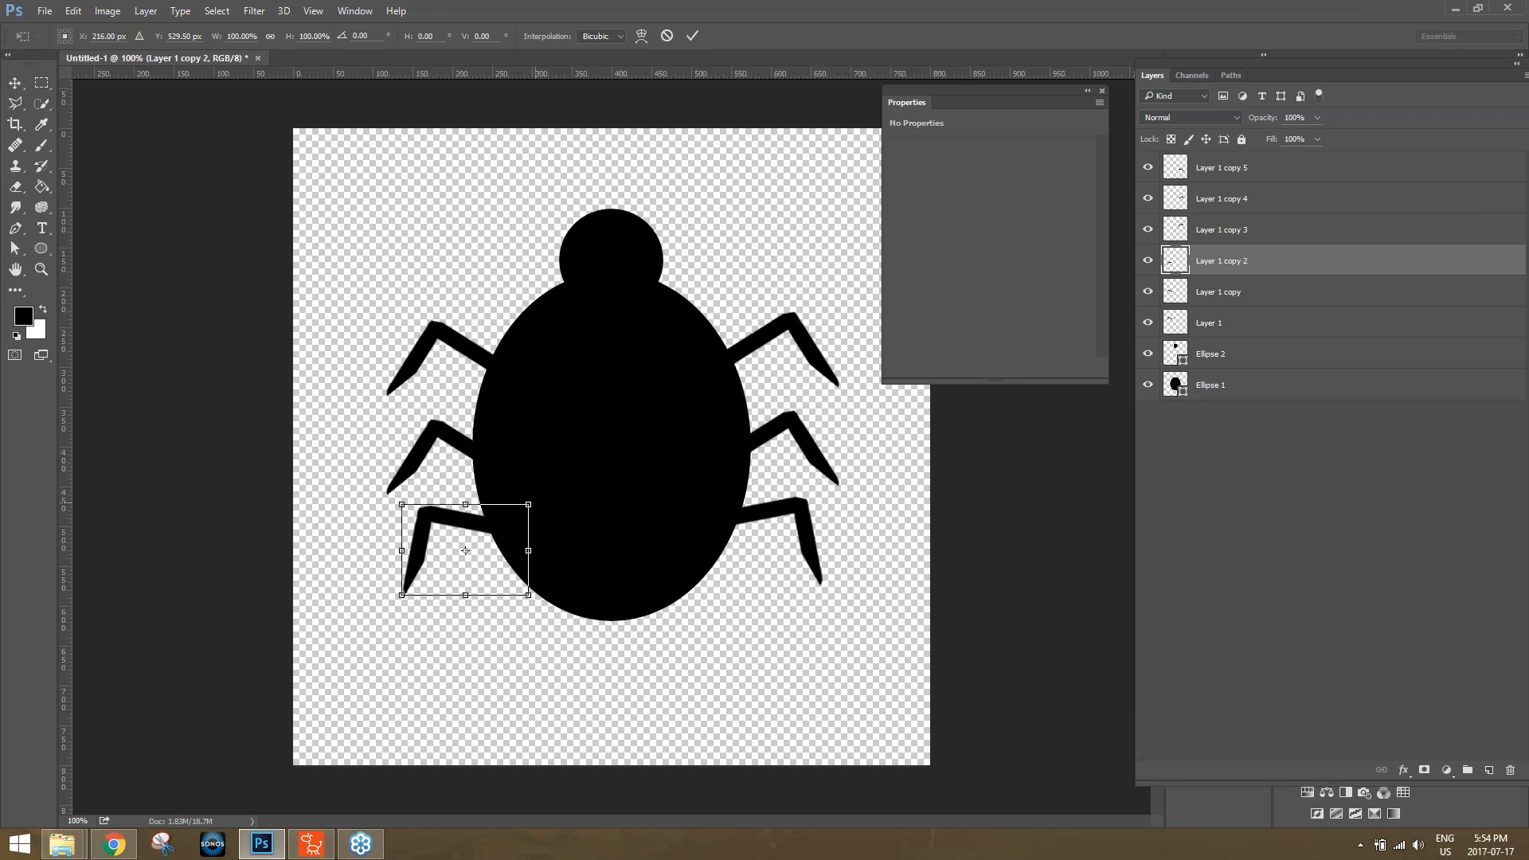
pyautogui.moveTo(468, 552); pyautogui.dragTo(553, 498)
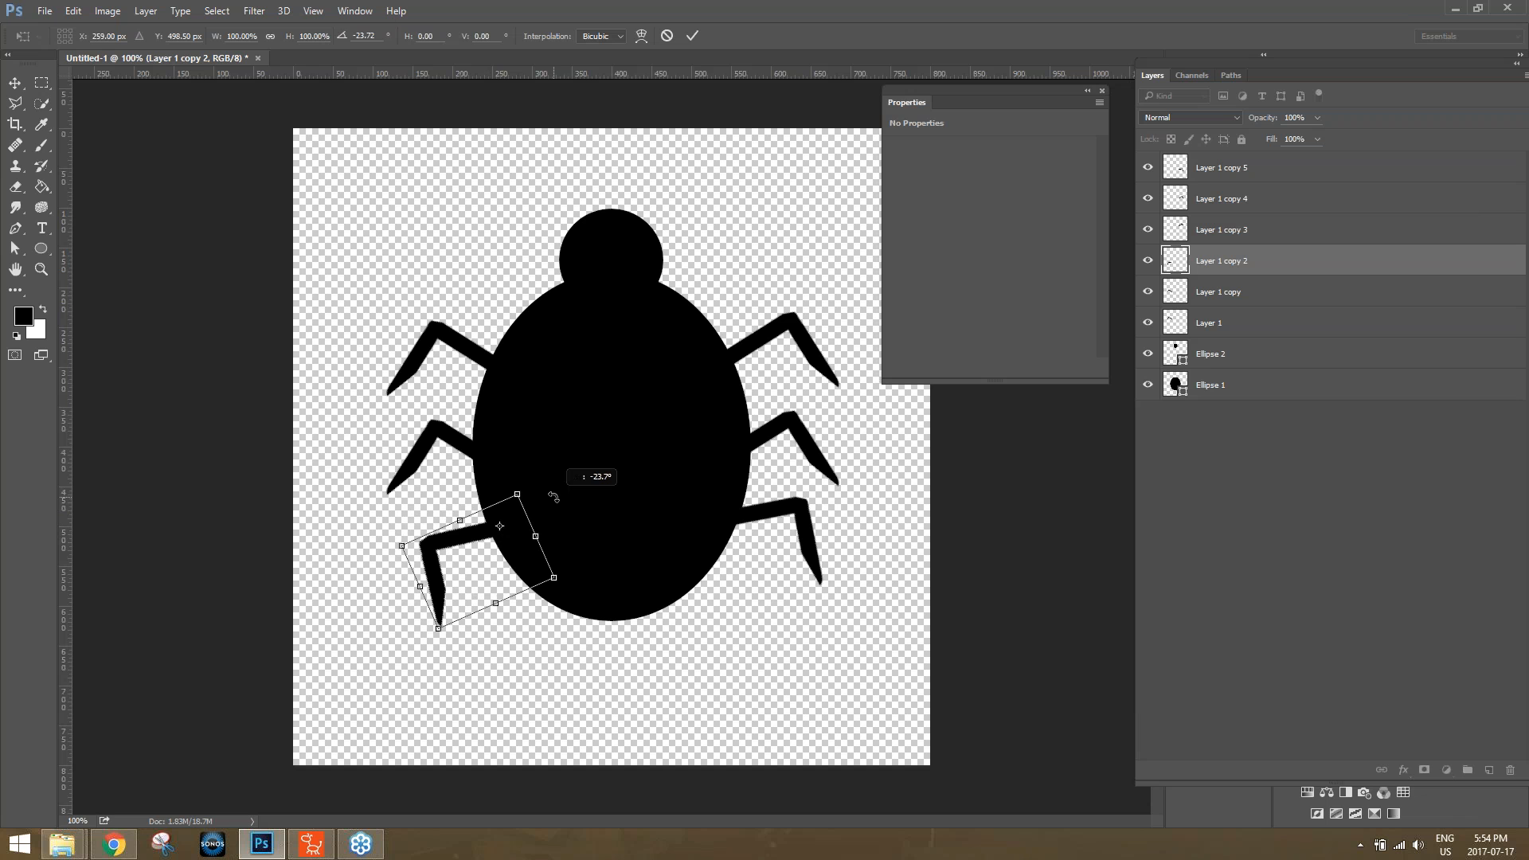
pyautogui.moveTo(553, 497); pyautogui.dragTo(551, 498)
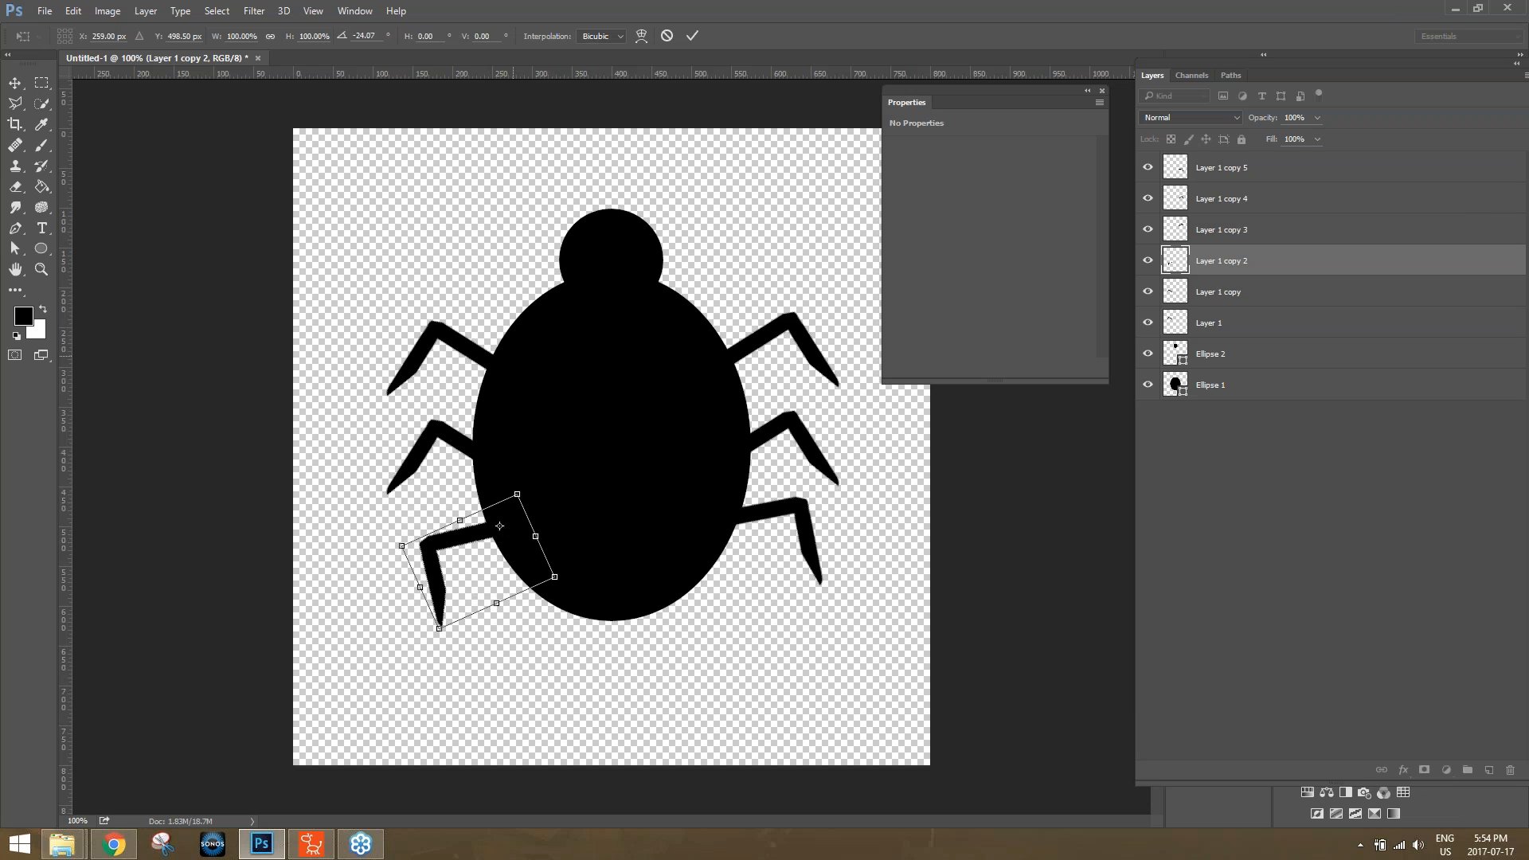
pyautogui.press('Return')
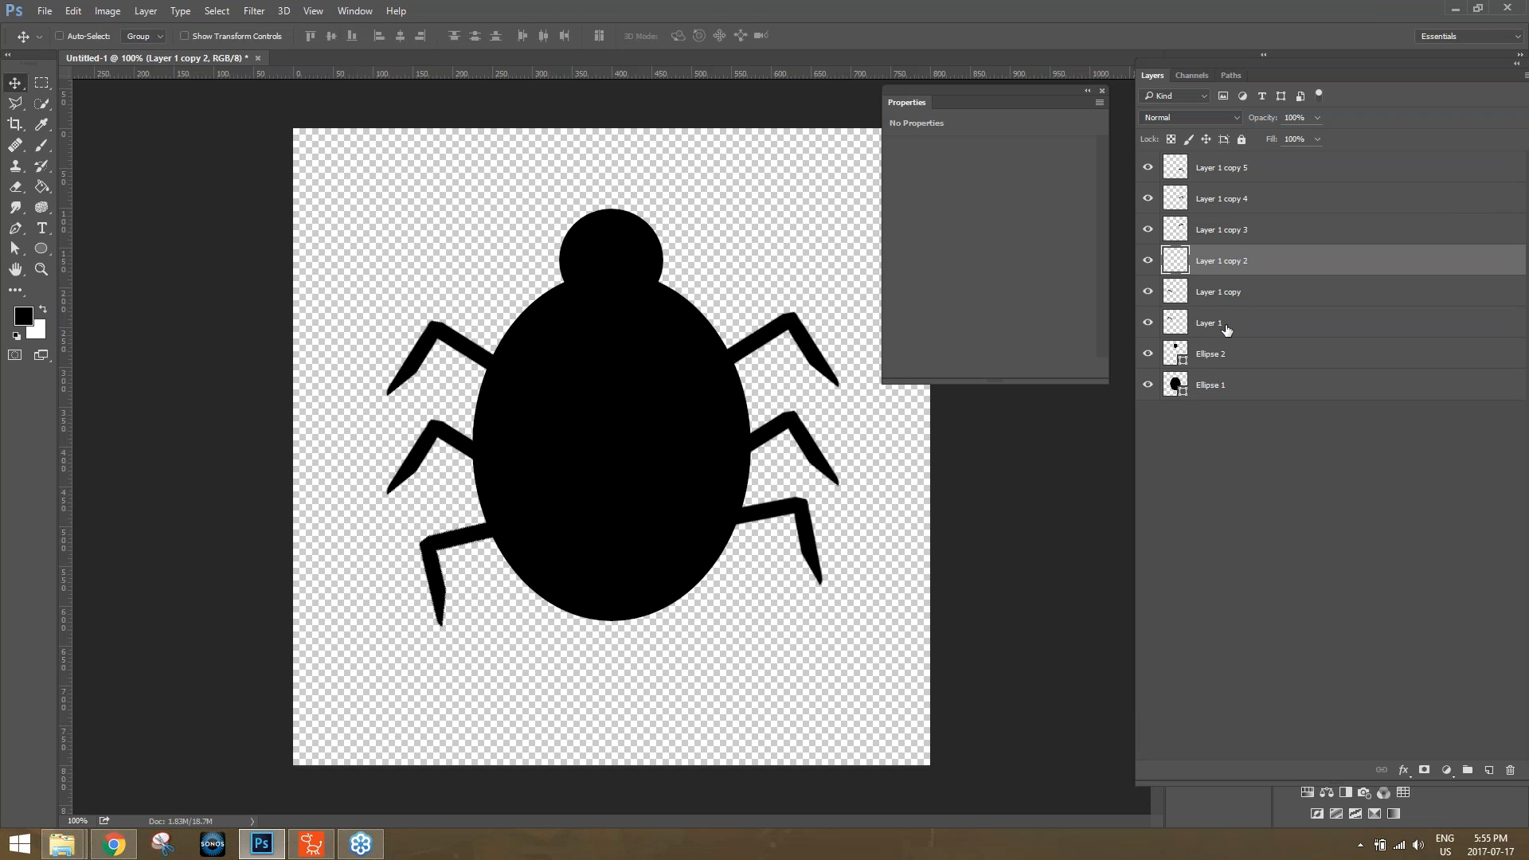
# Rotate the upper left leg about -19° around a pivot moved to its joint with the body.
pyautogui.click(1223, 326)
pyautogui.hotkey('ctrl', 't')
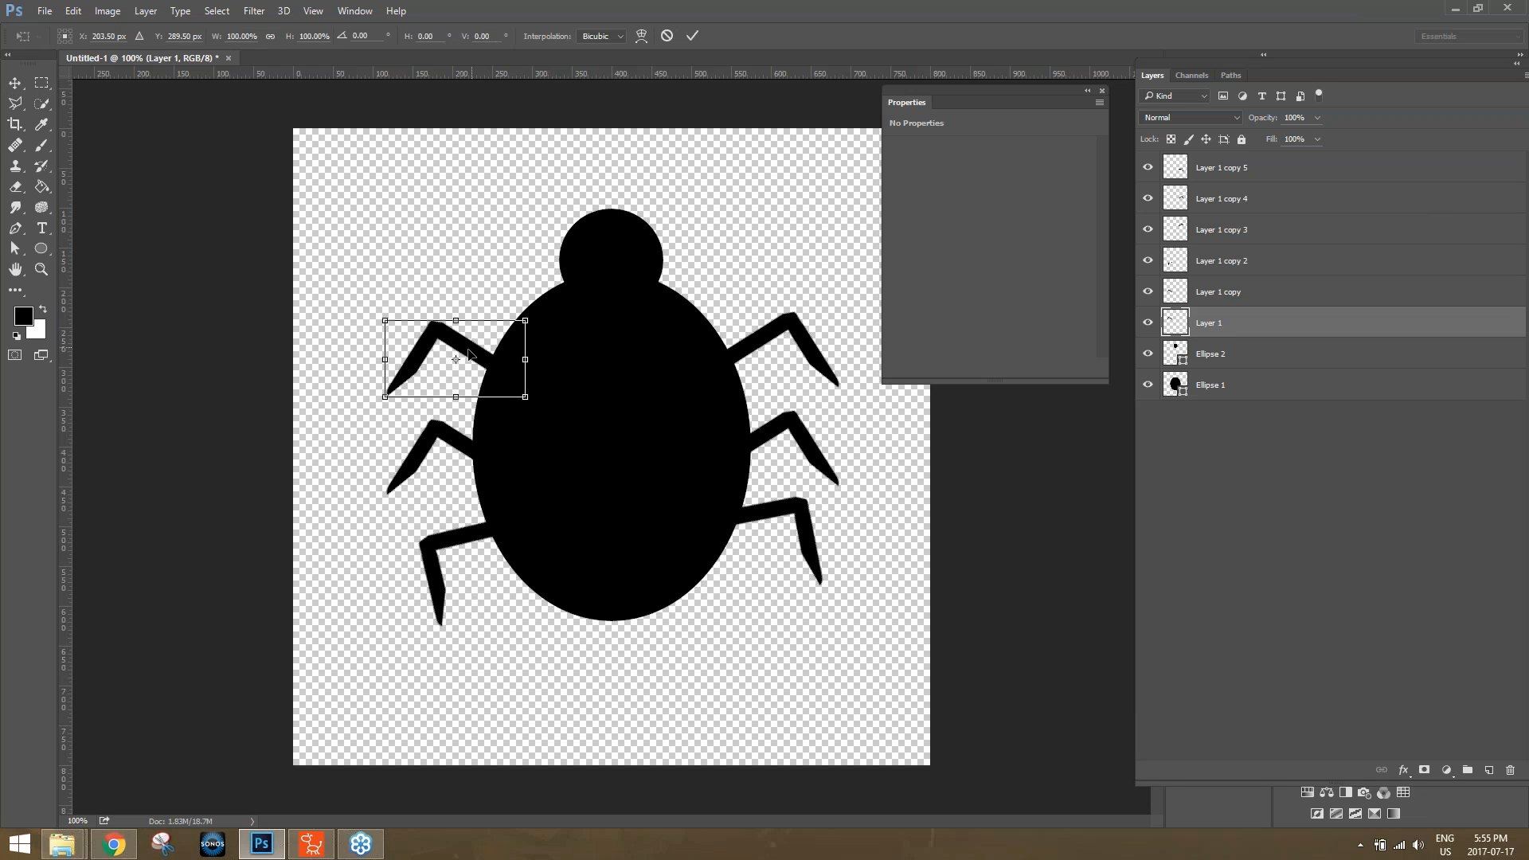
pyautogui.moveTo(455, 359); pyautogui.dragTo(559, 325)
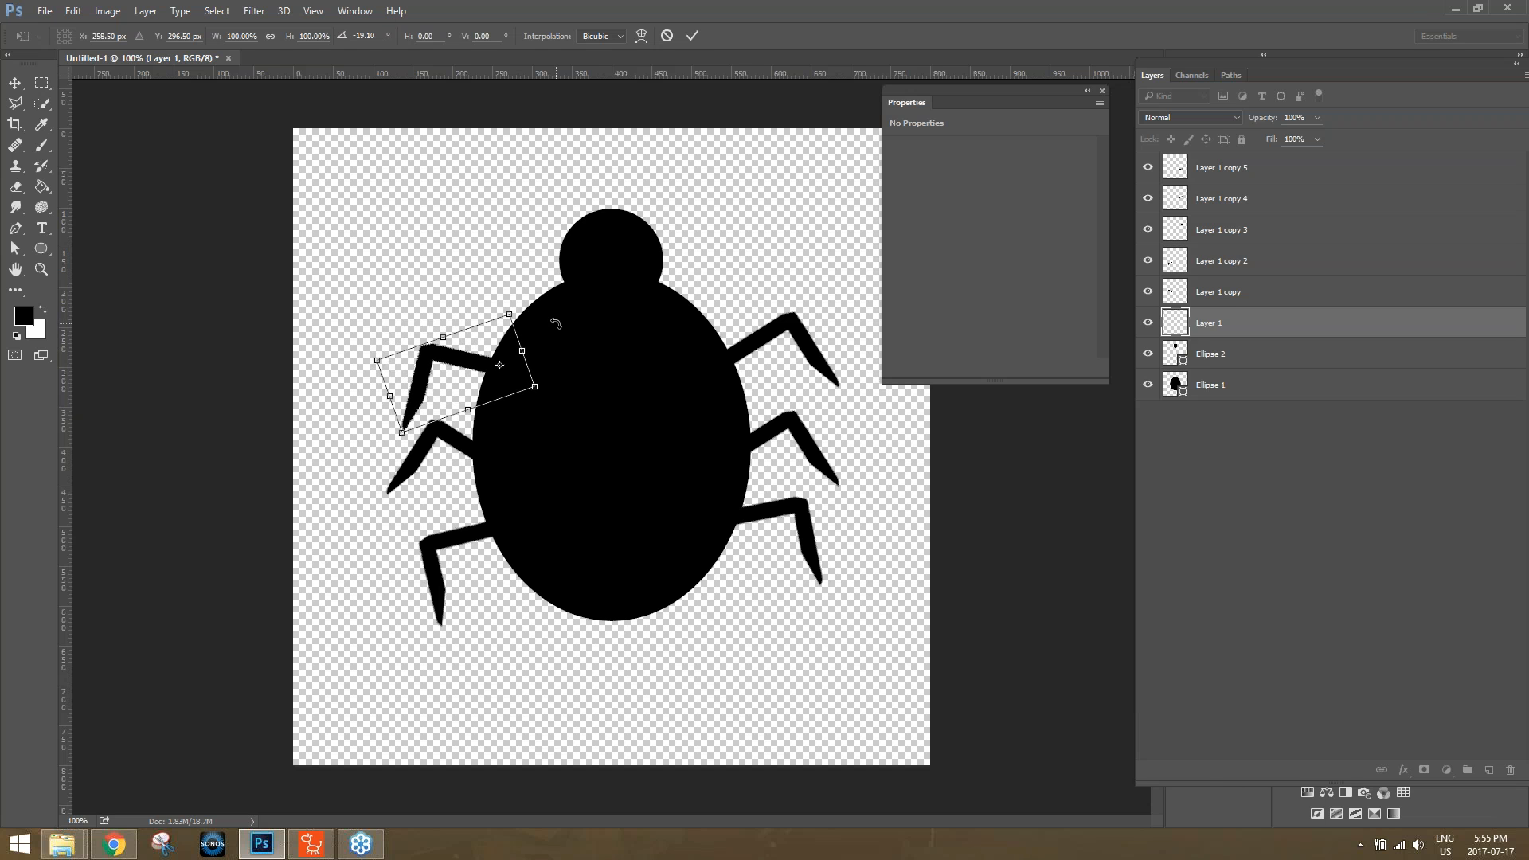
pyautogui.press('Return')
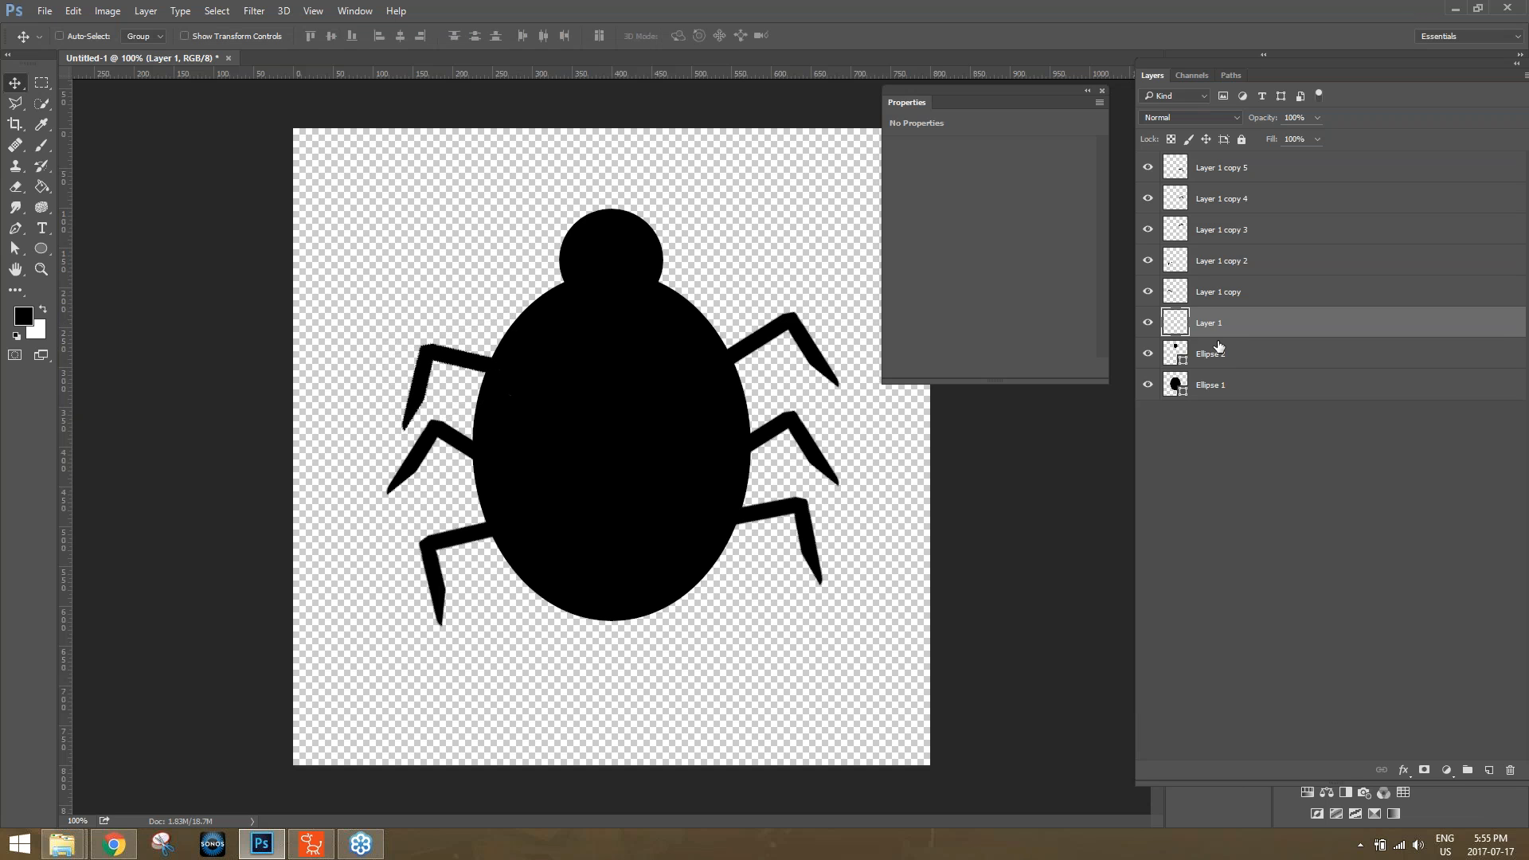
# Rotate the middle left leg about 16° around a pivot at the body's edge so its tip rises.
pyautogui.click(1232, 292)
pyautogui.hotkey('ctrl', 't')
pyautogui.moveTo(457, 463); pyautogui.dragTo(489, 455)
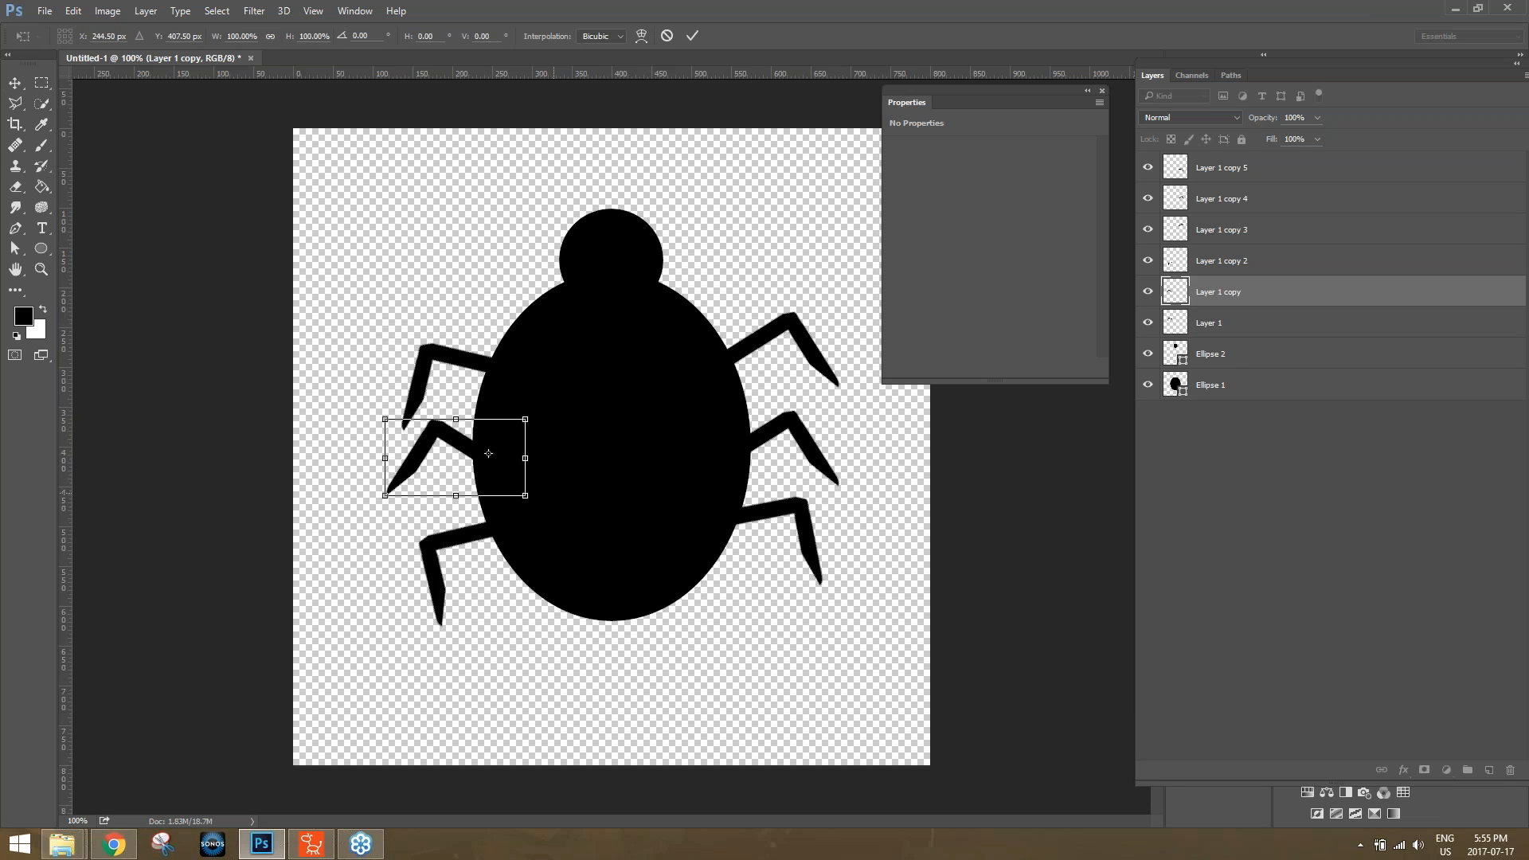
pyautogui.moveTo(547, 500); pyautogui.dragTo(530, 509)
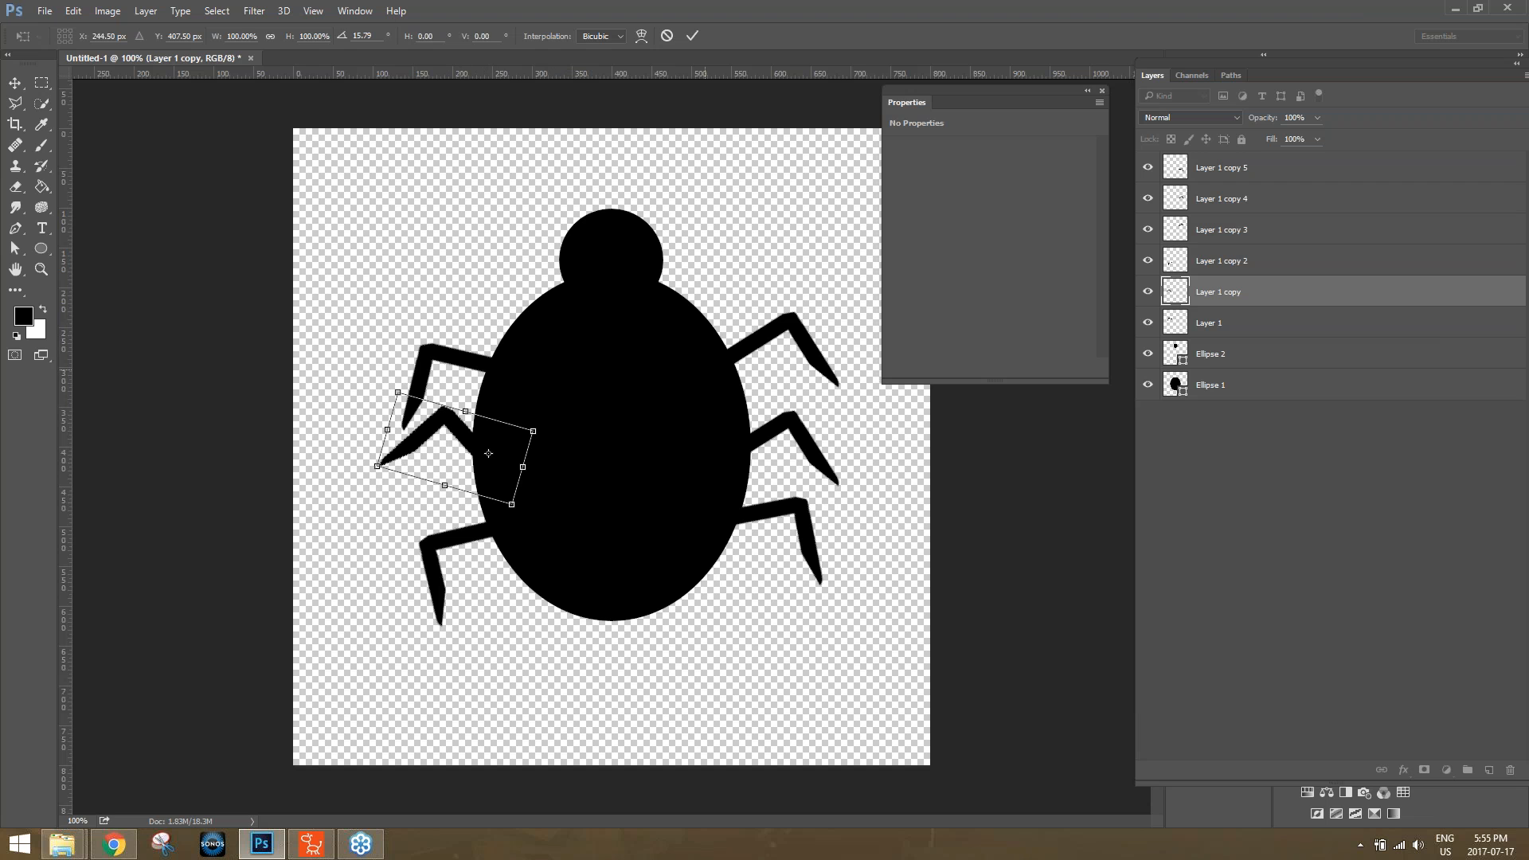
pyautogui.press('Return')
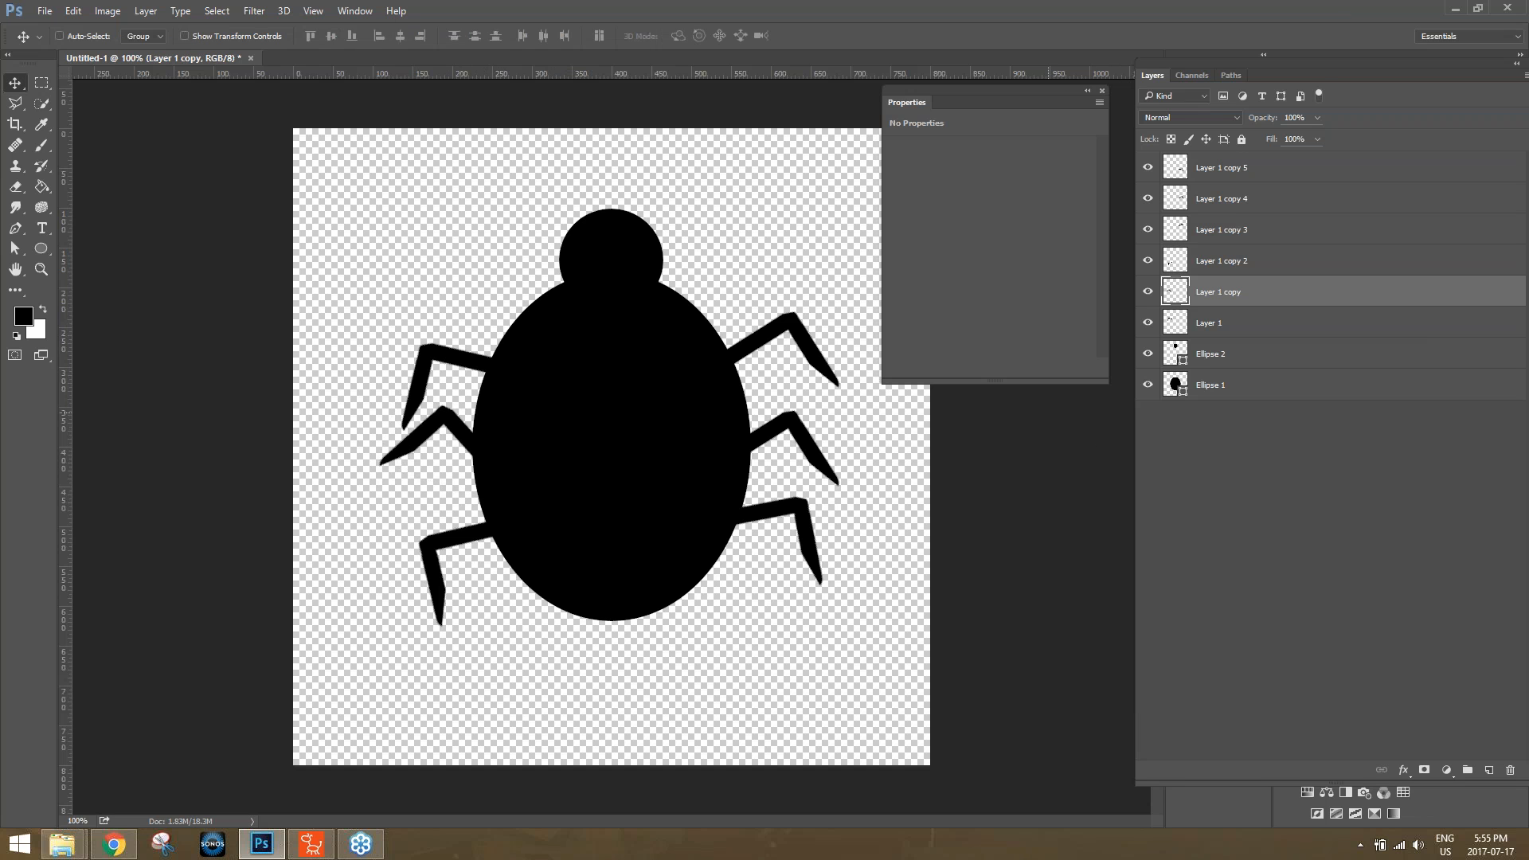
# Rotate the upper right leg counterclockwise around its joint with the body so its tip rises.
pyautogui.click(1242, 230)
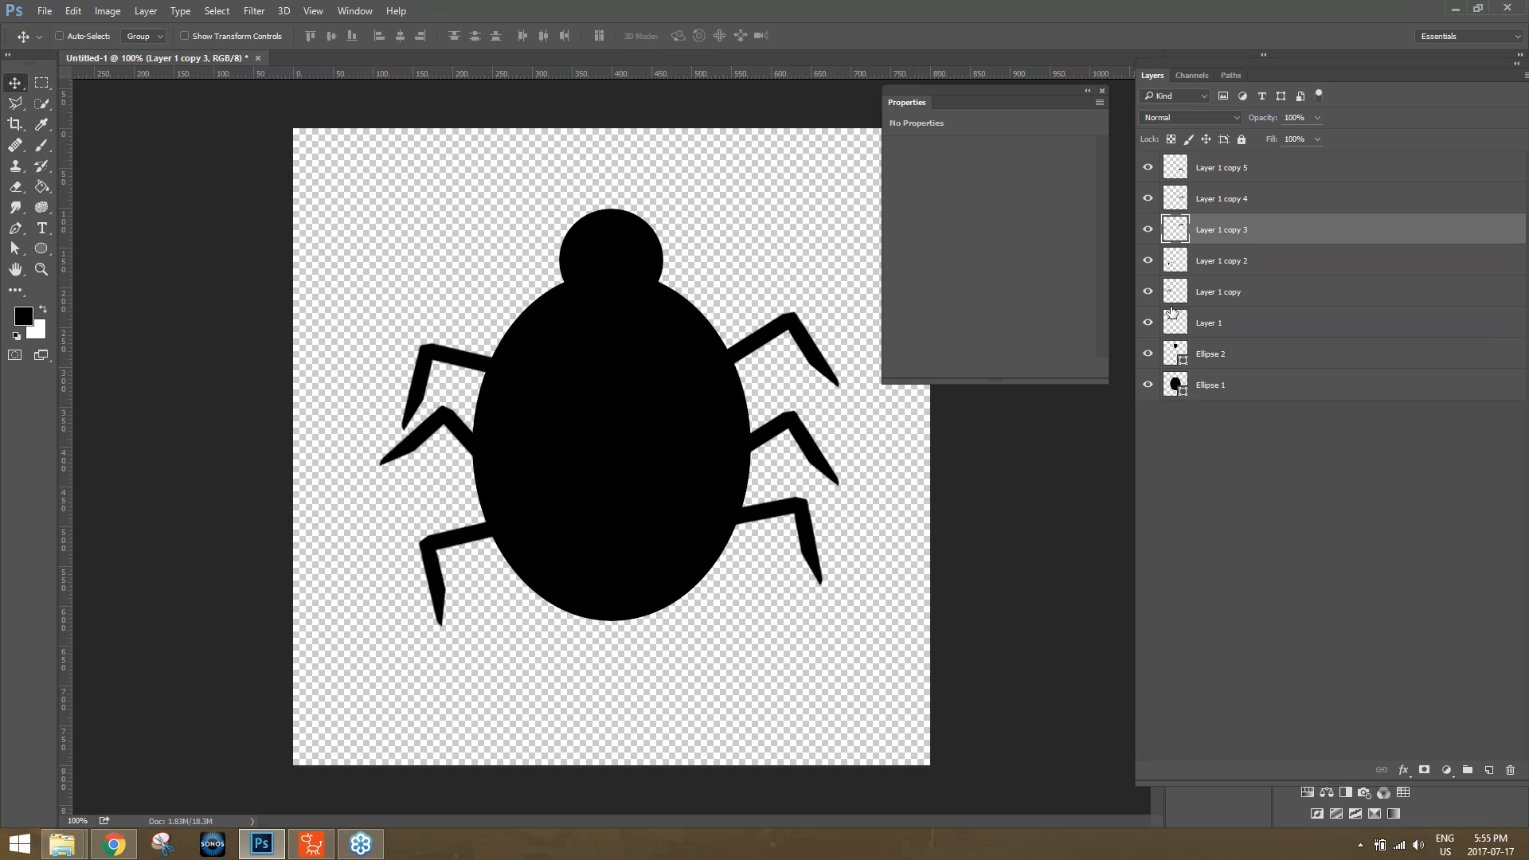
pyautogui.hotkey('ctrl', 't')
pyautogui.moveTo(771, 350); pyautogui.dragTo(717, 363)
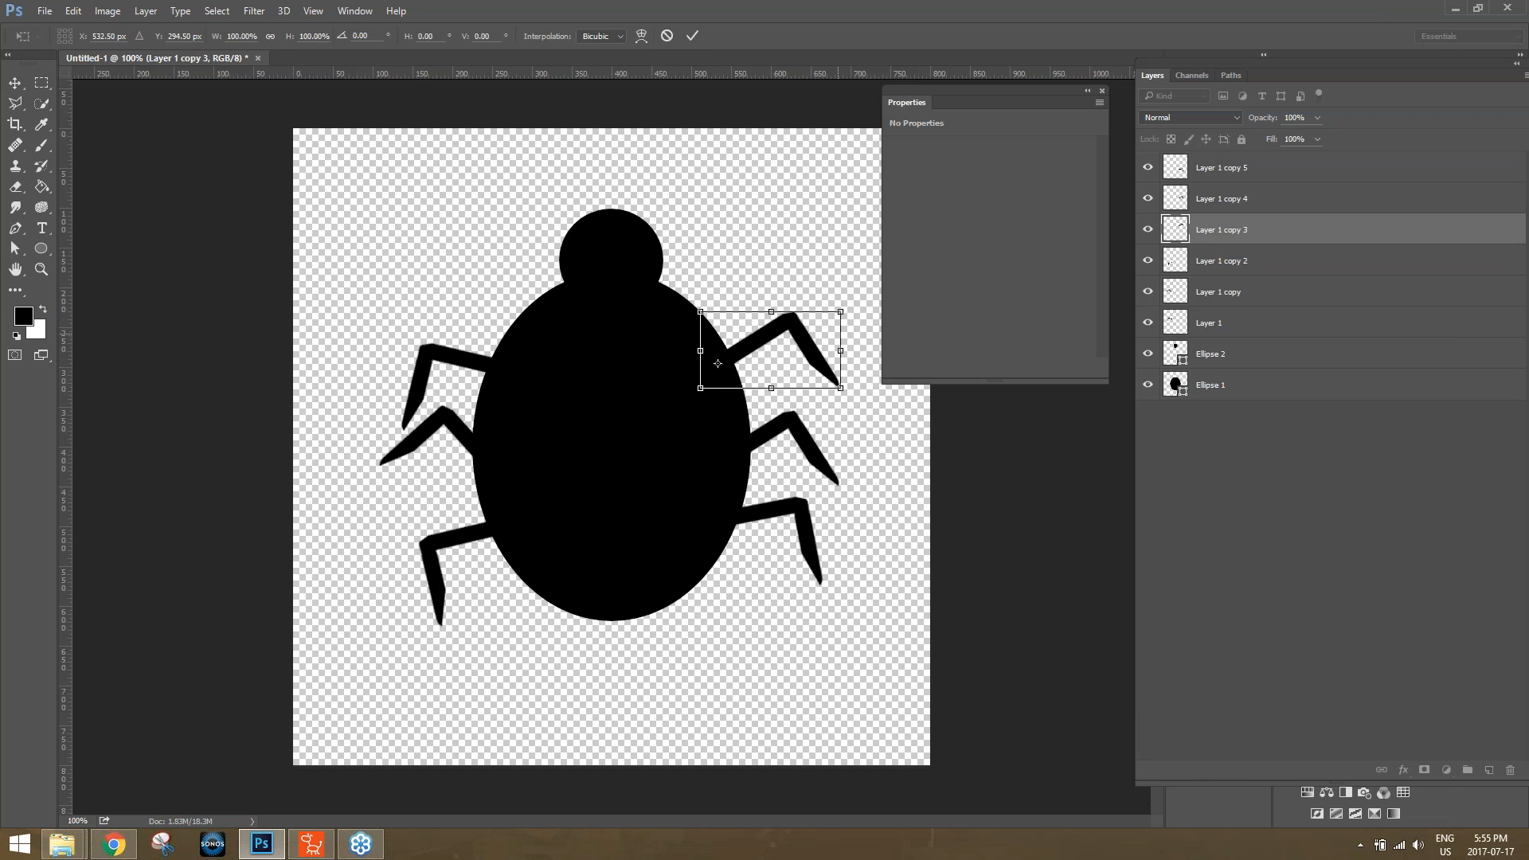
pyautogui.moveTo(867, 319); pyautogui.dragTo(848, 271)
pyautogui.press('Return')
# Rotate the lowest right leg about -25° around a pivot moved to its joint with the body.
pyautogui.click(1245, 173)
pyautogui.hotkey('ctrl', 't')
pyautogui.moveTo(761, 540); pyautogui.dragTo(726, 520)
pyautogui.moveTo(837, 531); pyautogui.dragTo(841, 480)
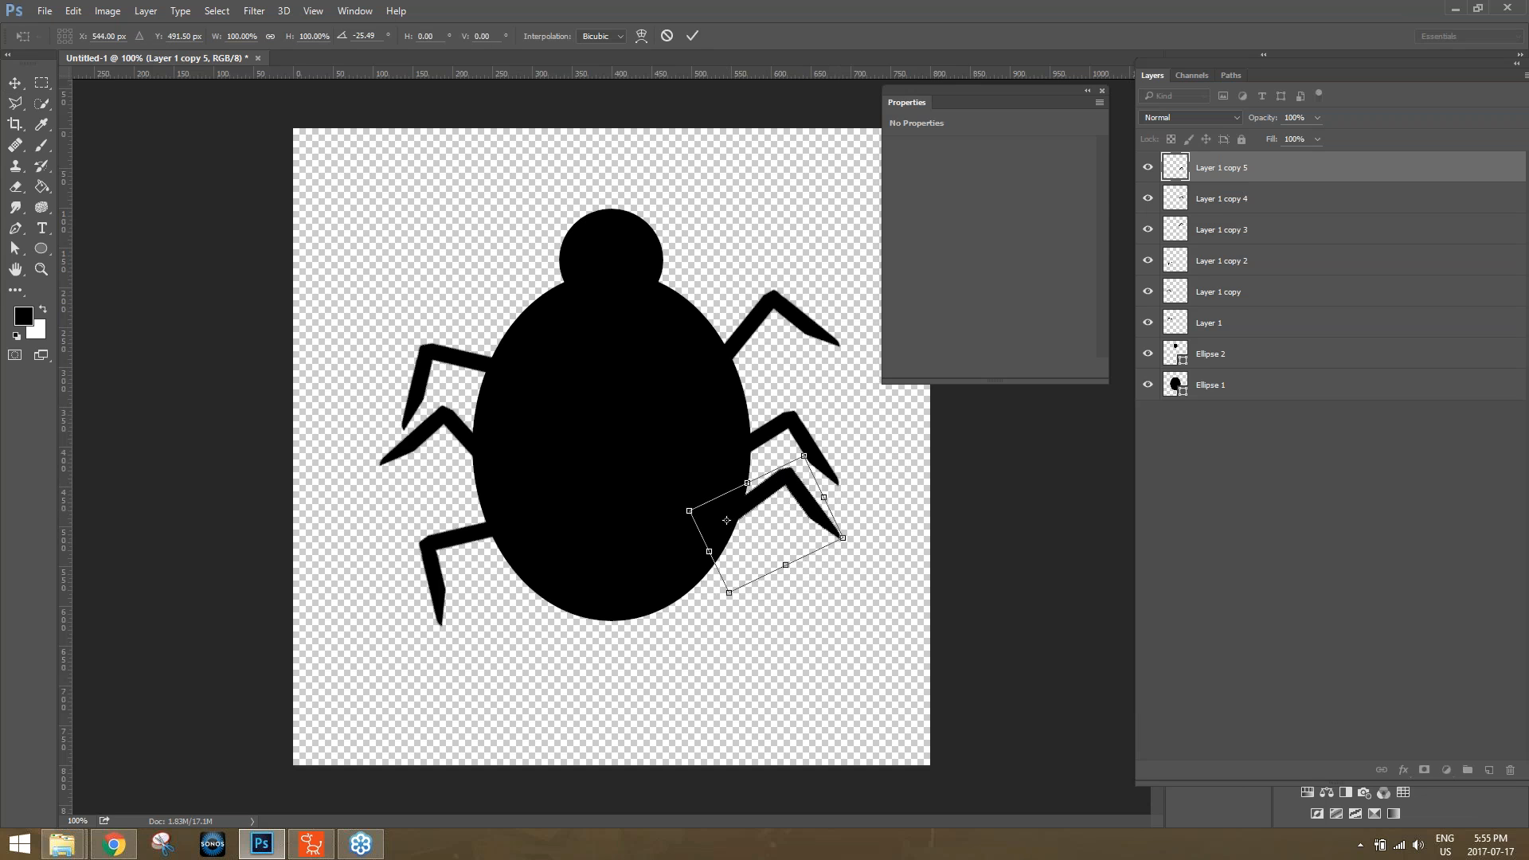
pyautogui.press('Return')
# Rotate the middle right leg about 10° around a pivot at the body's edge so its tip lowers.
pyautogui.click(1224, 199)
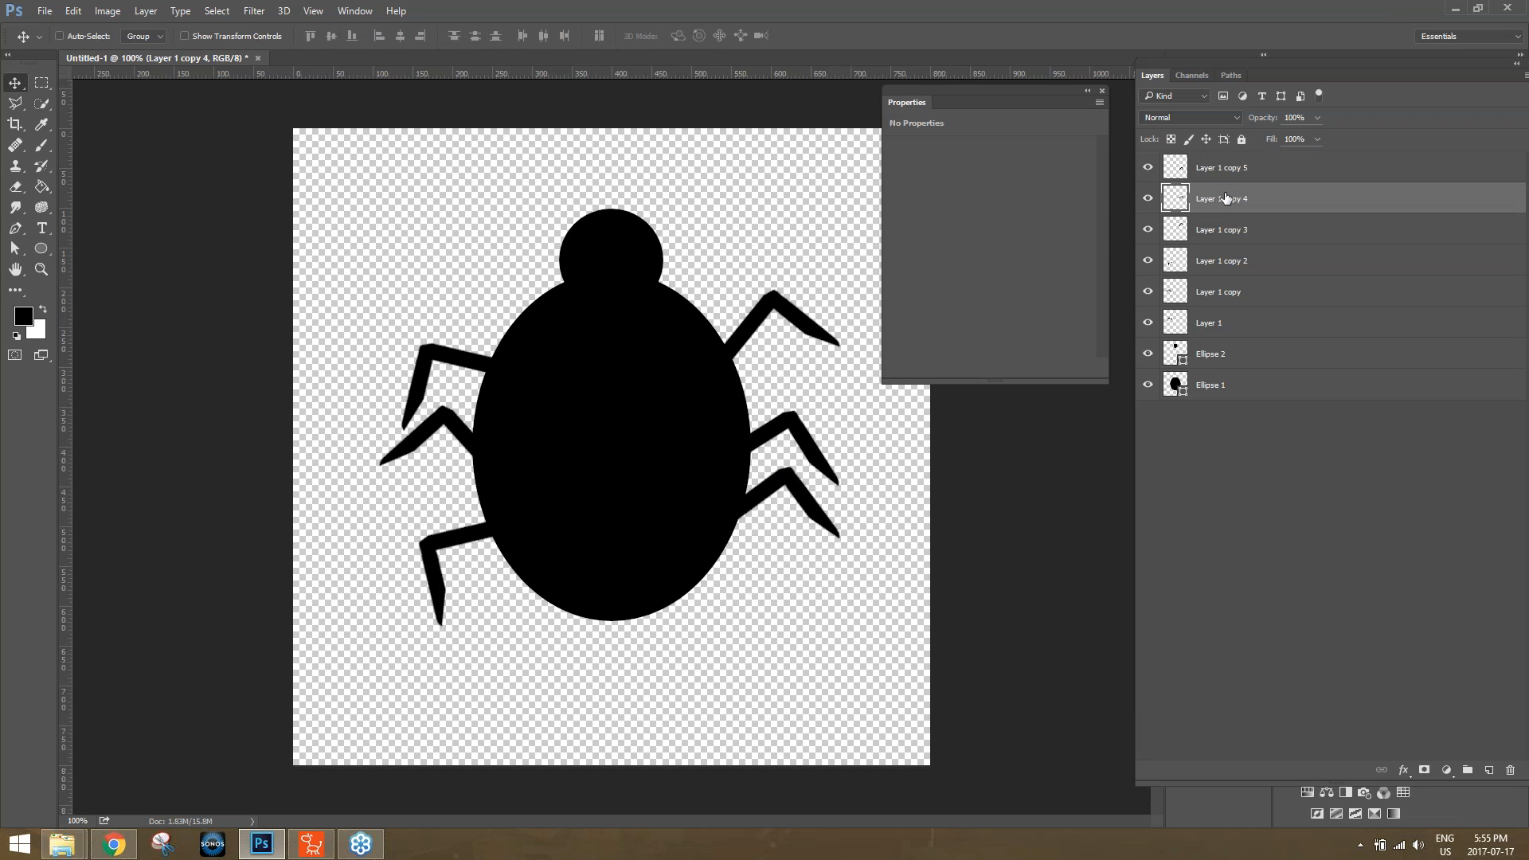
pyautogui.hotkey('ctrl', 't')
pyautogui.moveTo(854, 452); pyautogui.dragTo(862, 465)
pyautogui.hotkey('ctrl', 'z')
pyautogui.moveTo(770, 449); pyautogui.dragTo(739, 447)
pyautogui.moveTo(852, 453); pyautogui.dragTo(858, 476)
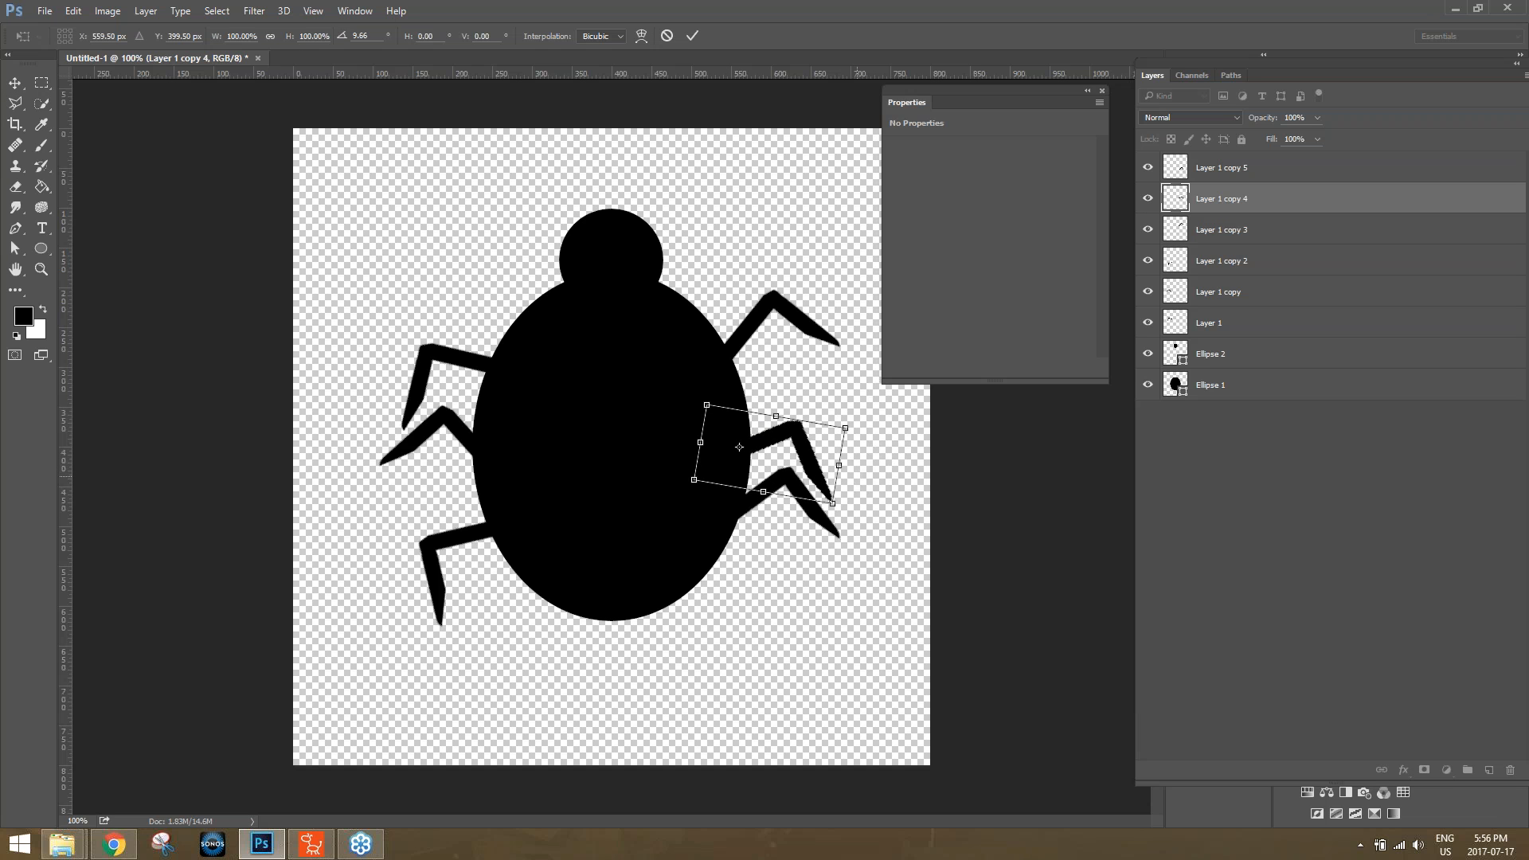
pyautogui.press('Return')
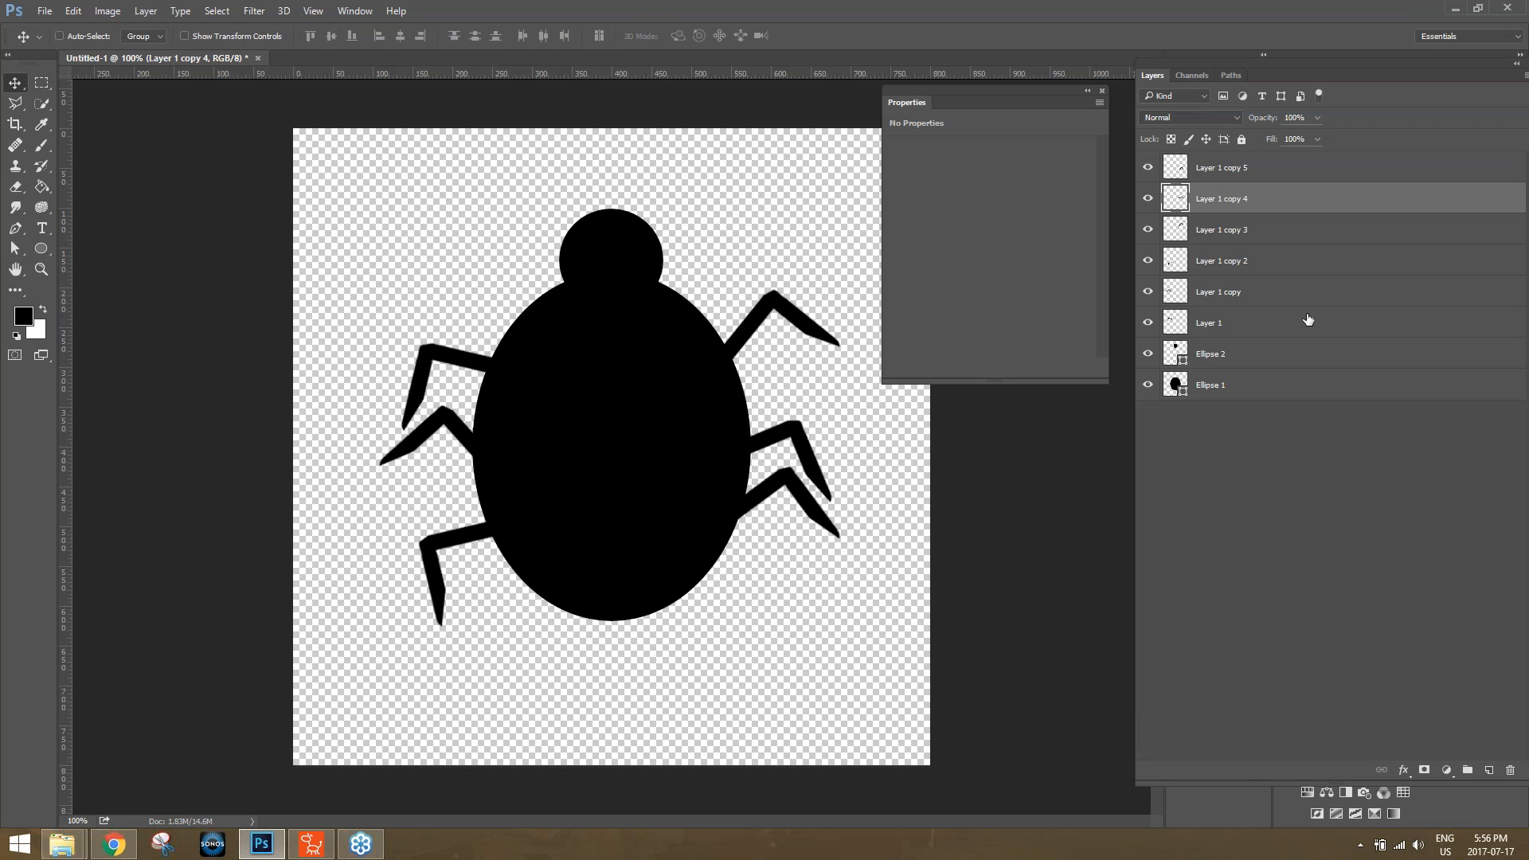
# Start saving a copy in PNG format to list the desktop's PNG files, and preview the existing step 01 image.
pyautogui.click(44, 10)
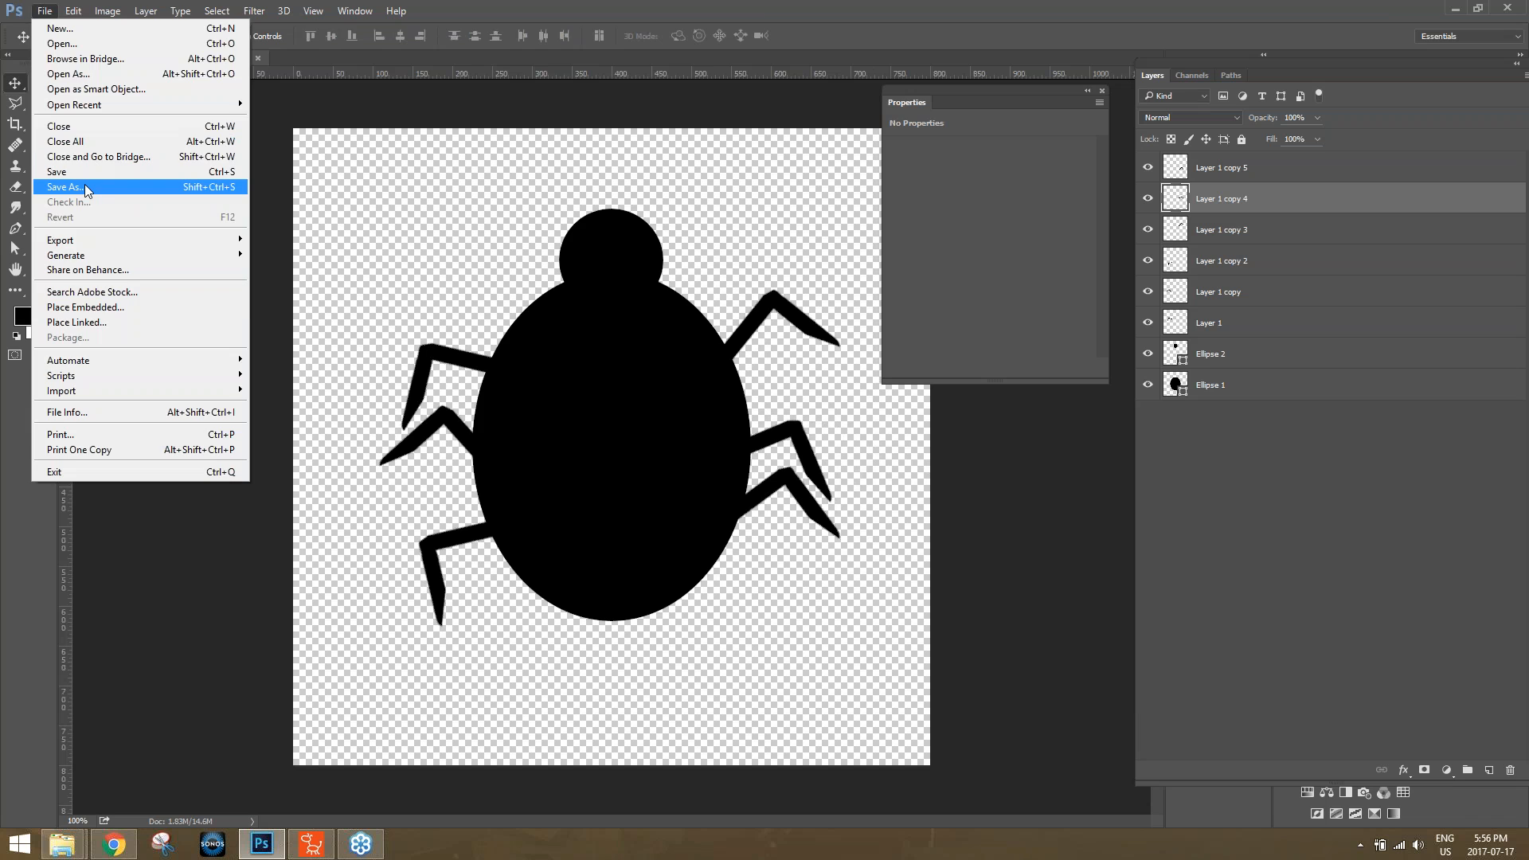
pyautogui.click(83, 185)
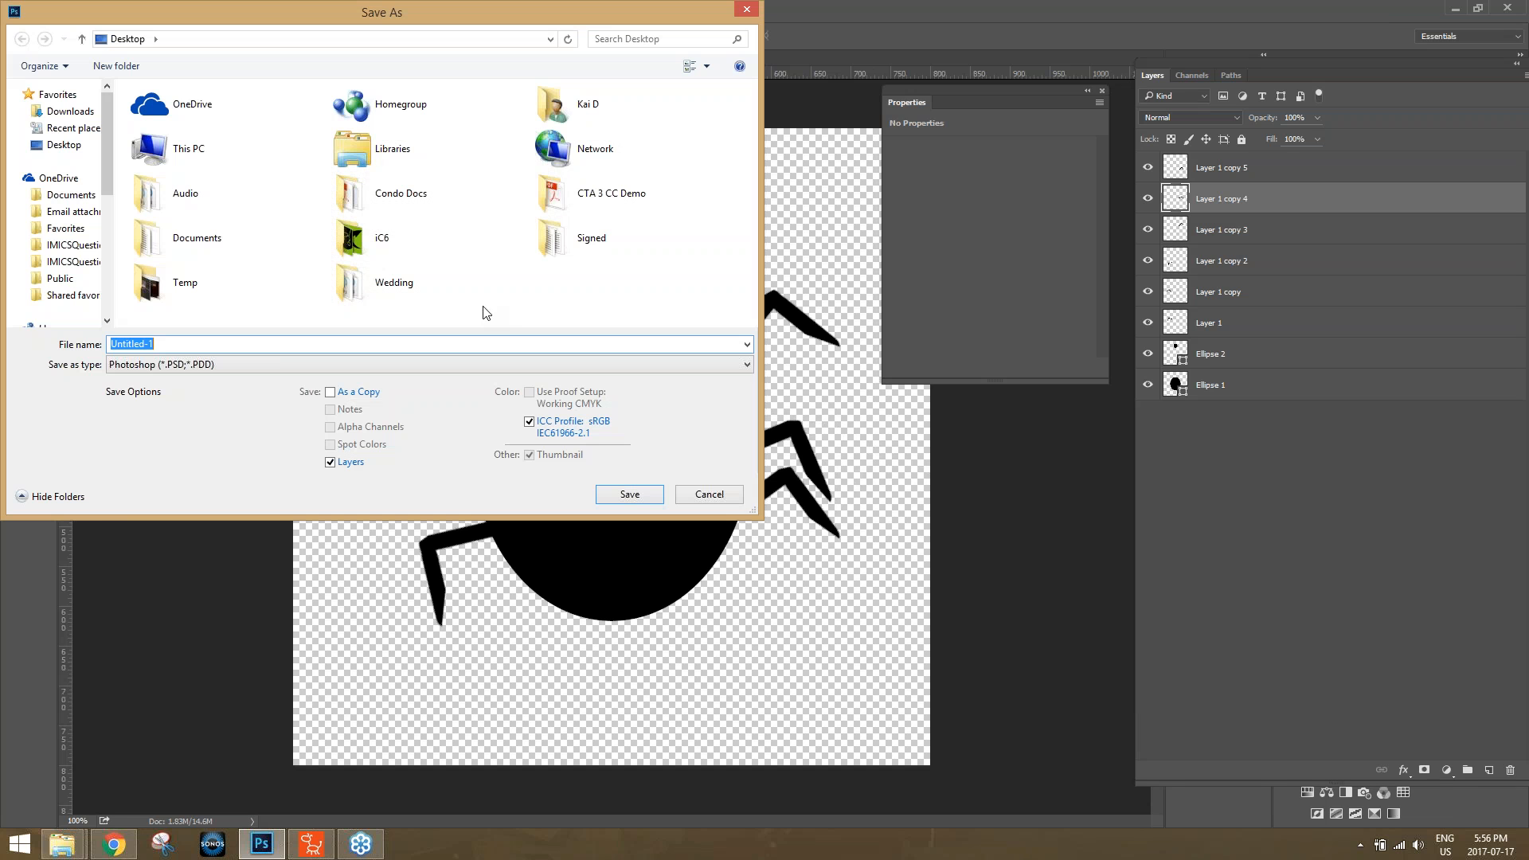
pyautogui.click(271, 364)
pyautogui.click(263, 582)
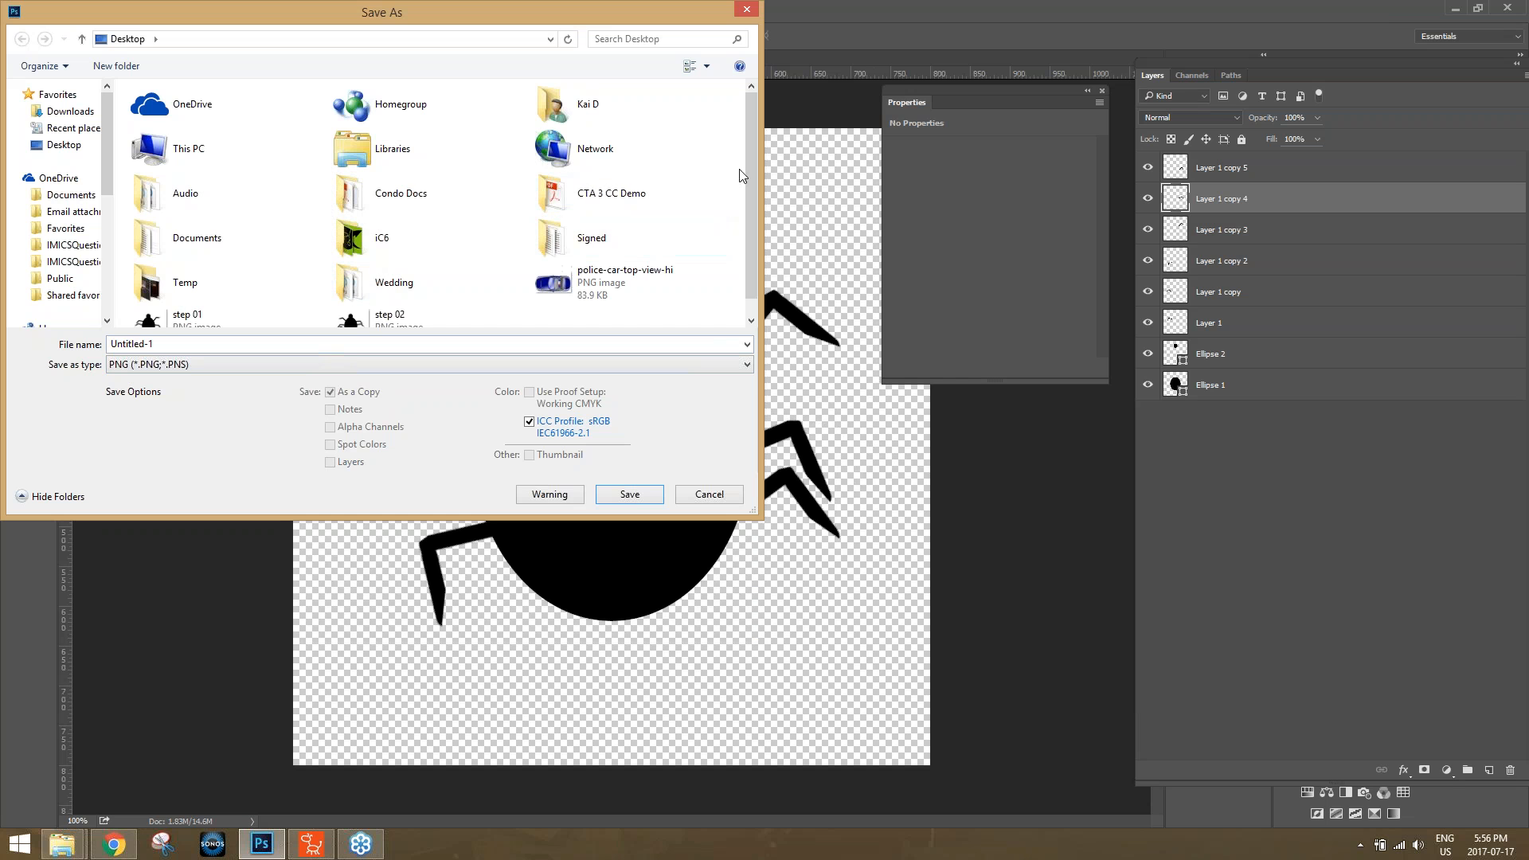
pyautogui.scroll(-1, 751, 222)
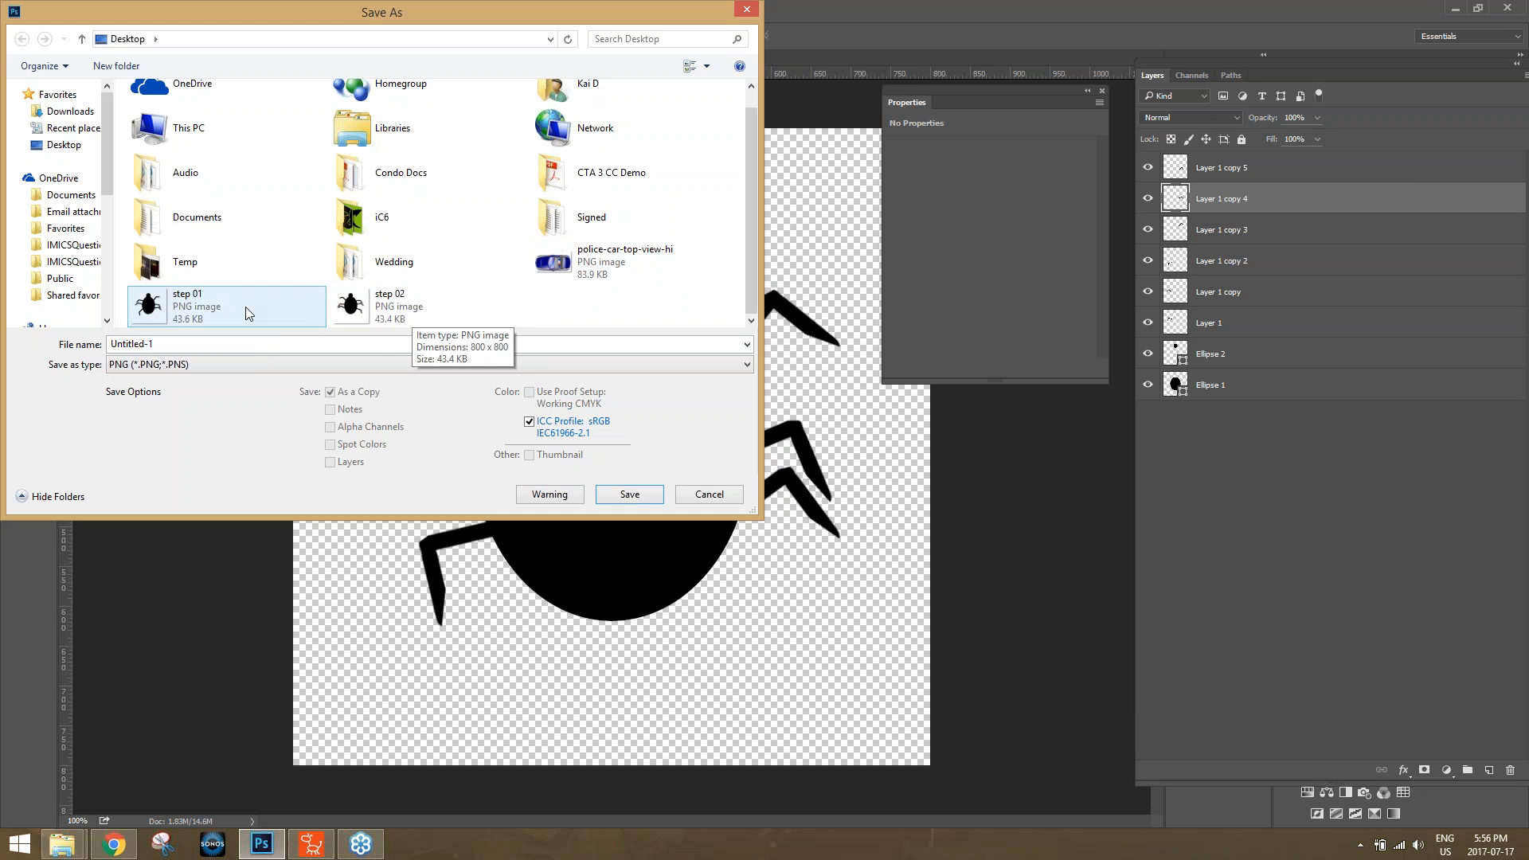
pyautogui.click(180, 306)
pyautogui.rightClick(178, 306)
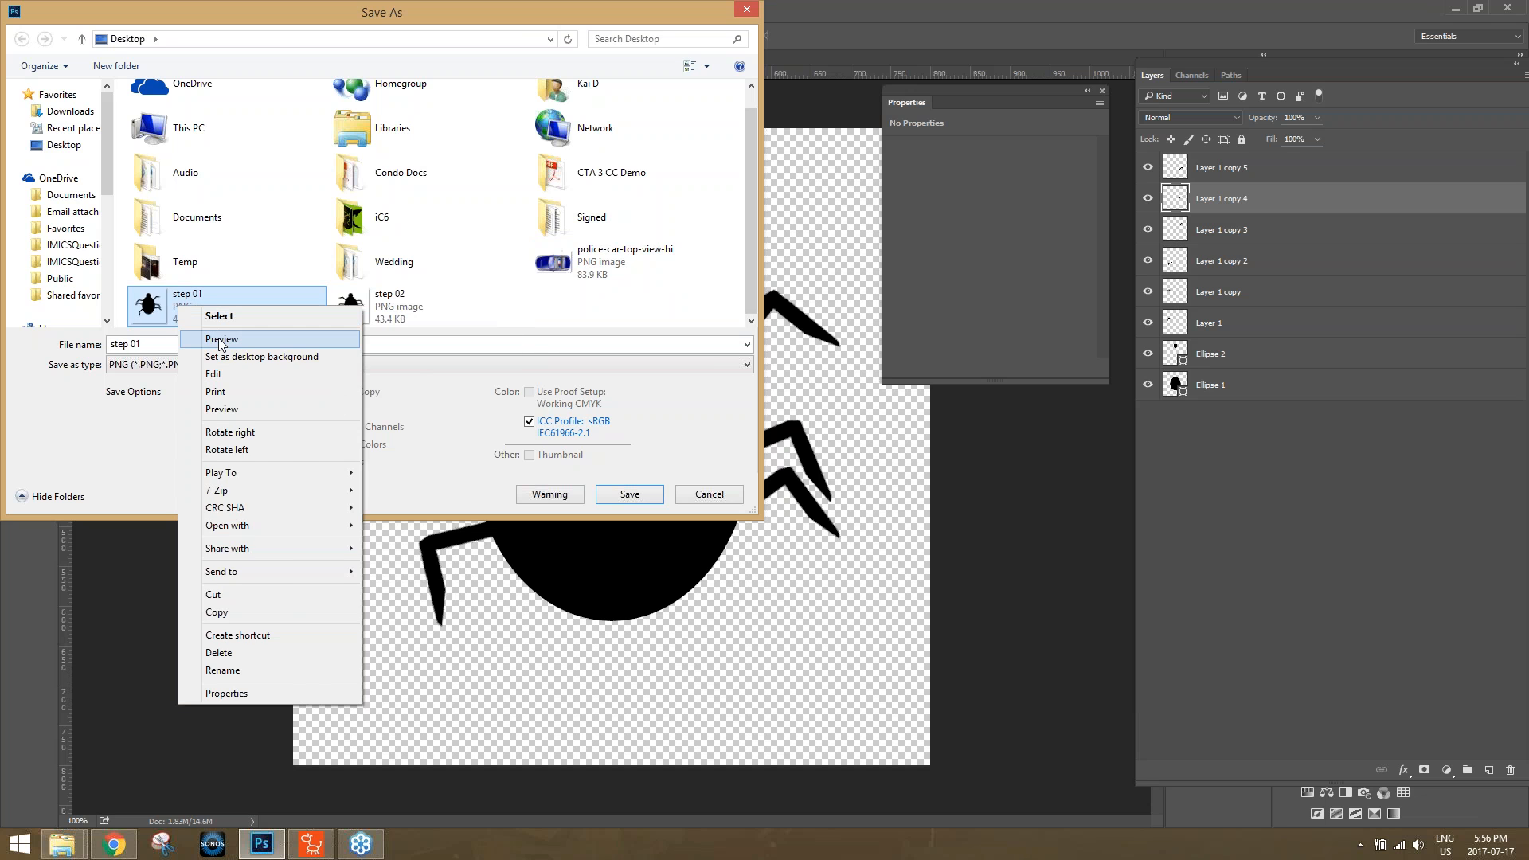
pyautogui.click(217, 338)
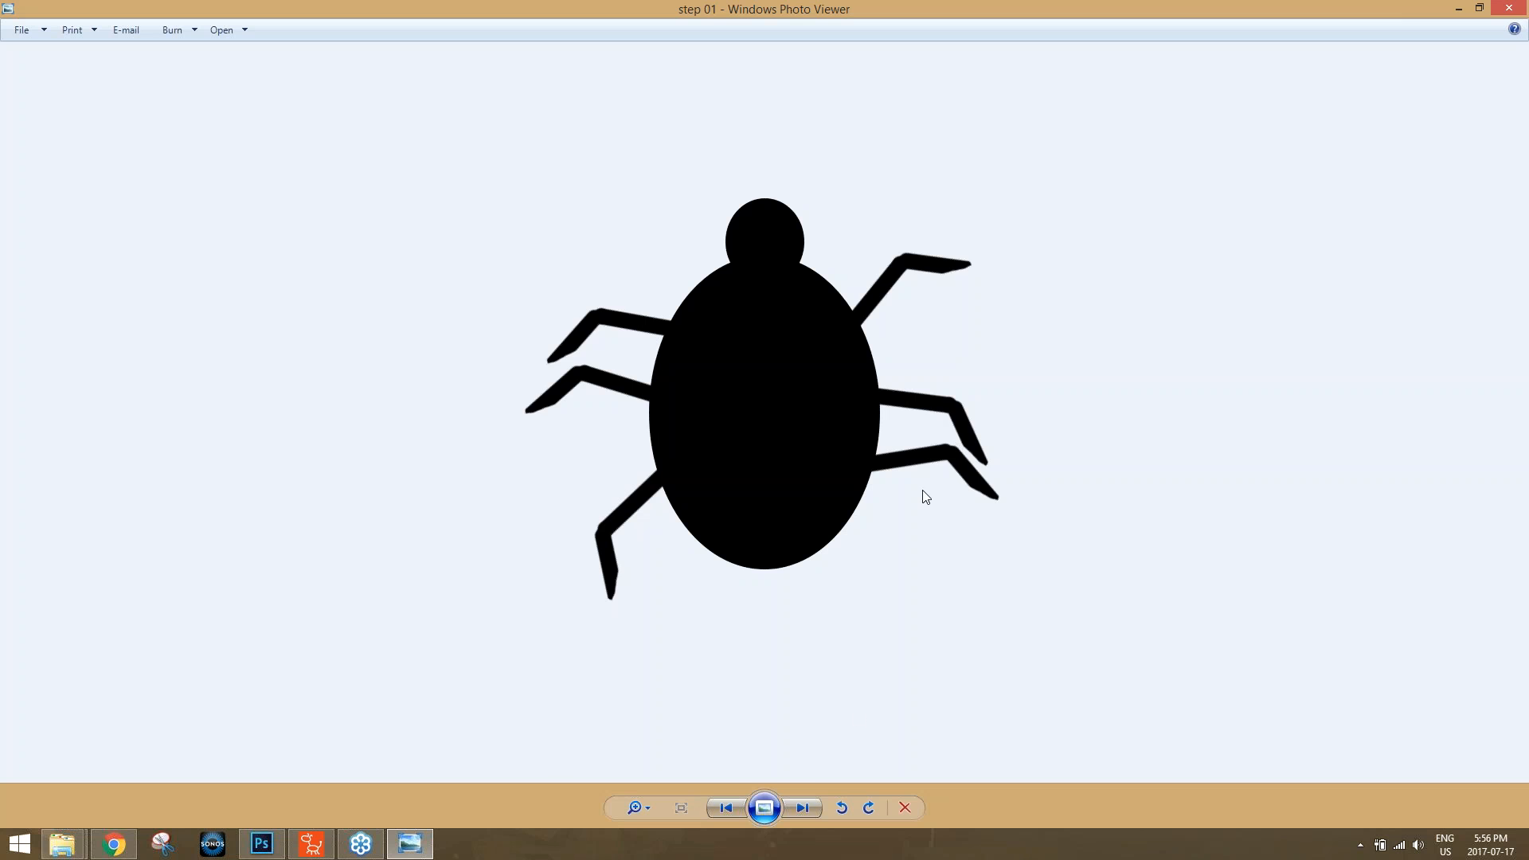
# Alternate repeatedly between the step 01 and step 02 images to compare the bug's leg poses, and close the preview.
pyautogui.click(803, 808)
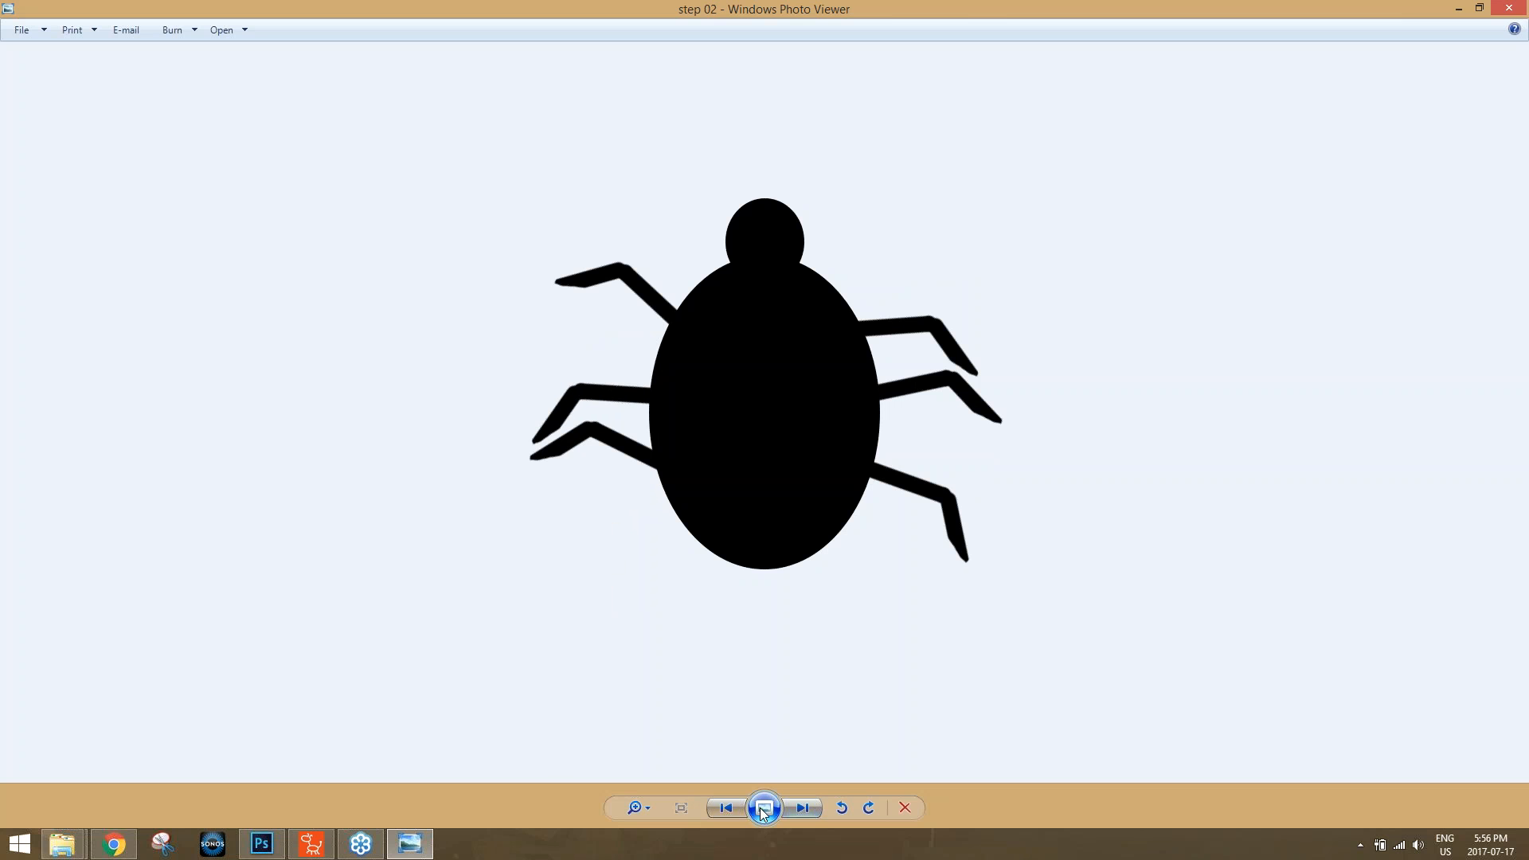
pyautogui.click(725, 806)
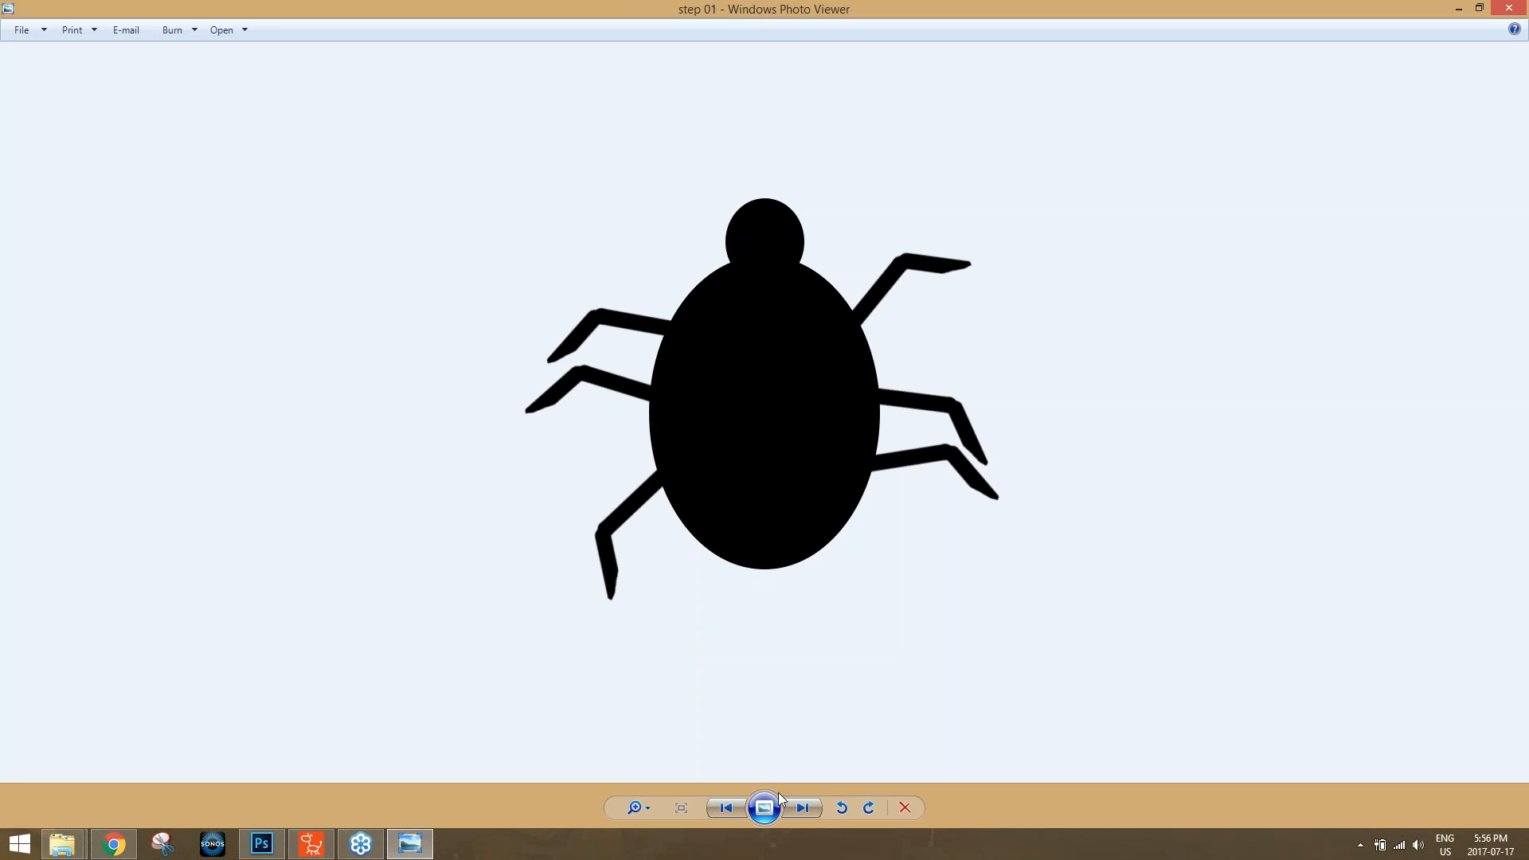
pyautogui.click(801, 808)
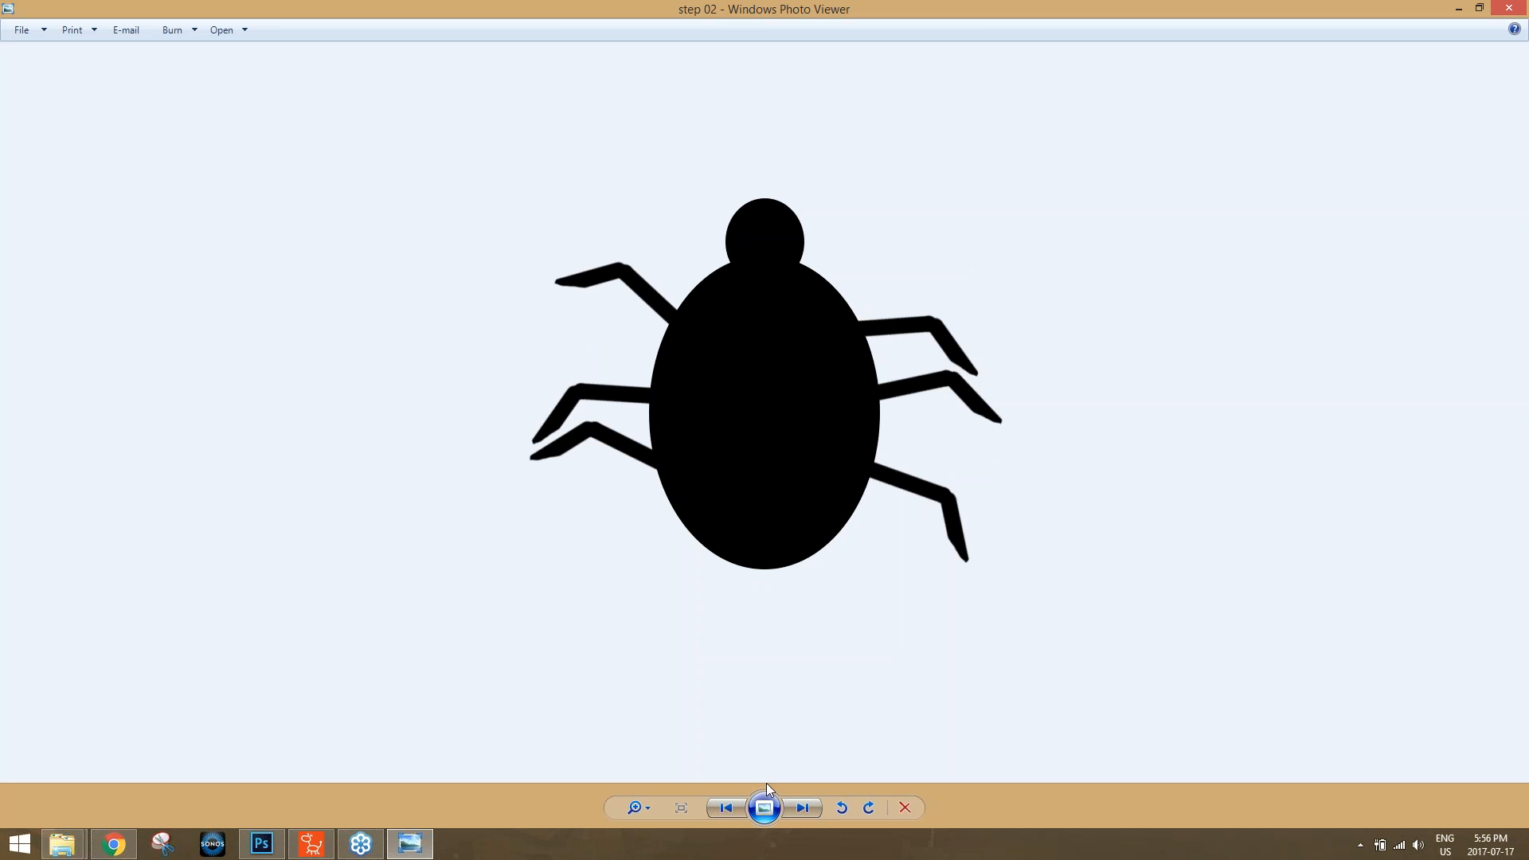
pyautogui.click(729, 808)
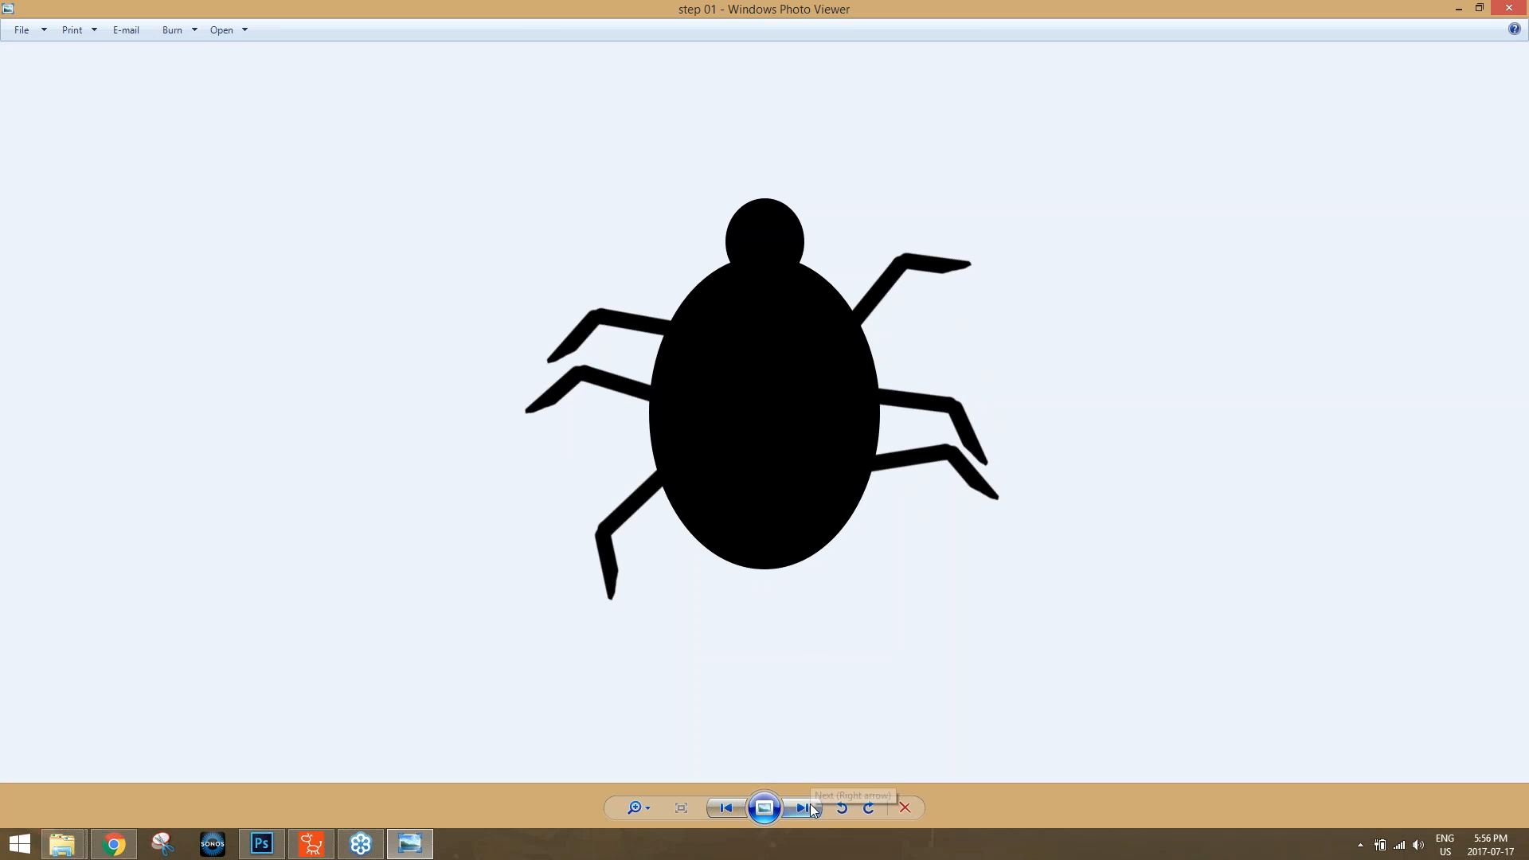
pyautogui.click(806, 807)
pyautogui.click(728, 807)
pyautogui.click(802, 808)
pyautogui.click(726, 807)
pyautogui.click(814, 806)
pyautogui.click(729, 806)
pyautogui.click(802, 807)
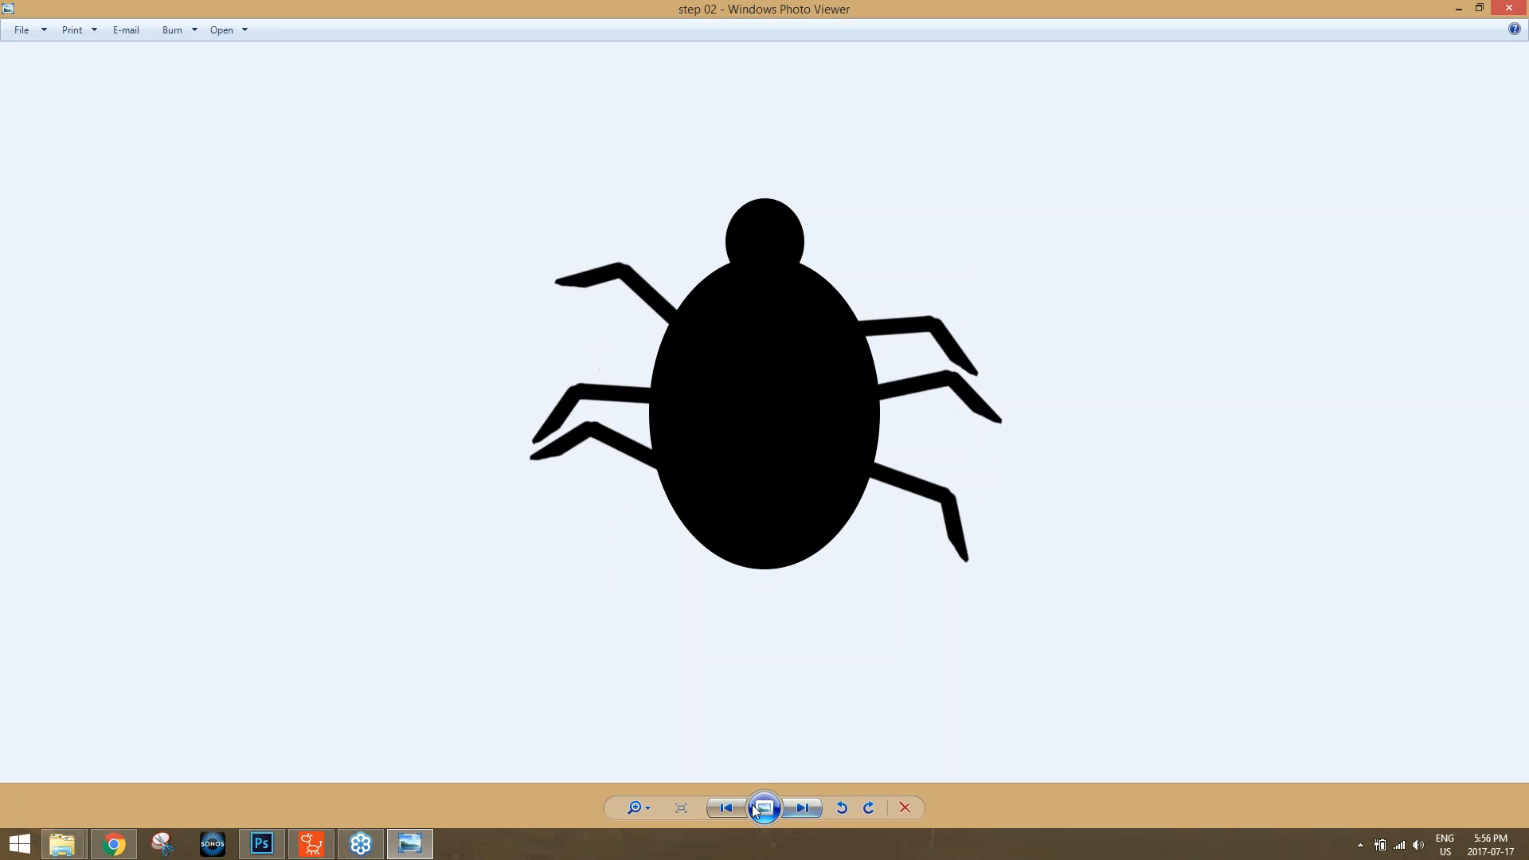
pyautogui.click(728, 807)
pyautogui.click(802, 807)
pyautogui.click(729, 808)
pyautogui.click(802, 808)
pyautogui.click(742, 806)
pyautogui.click(742, 806)
pyautogui.click(802, 807)
pyautogui.click(804, 807)
pyautogui.click(1509, 8)
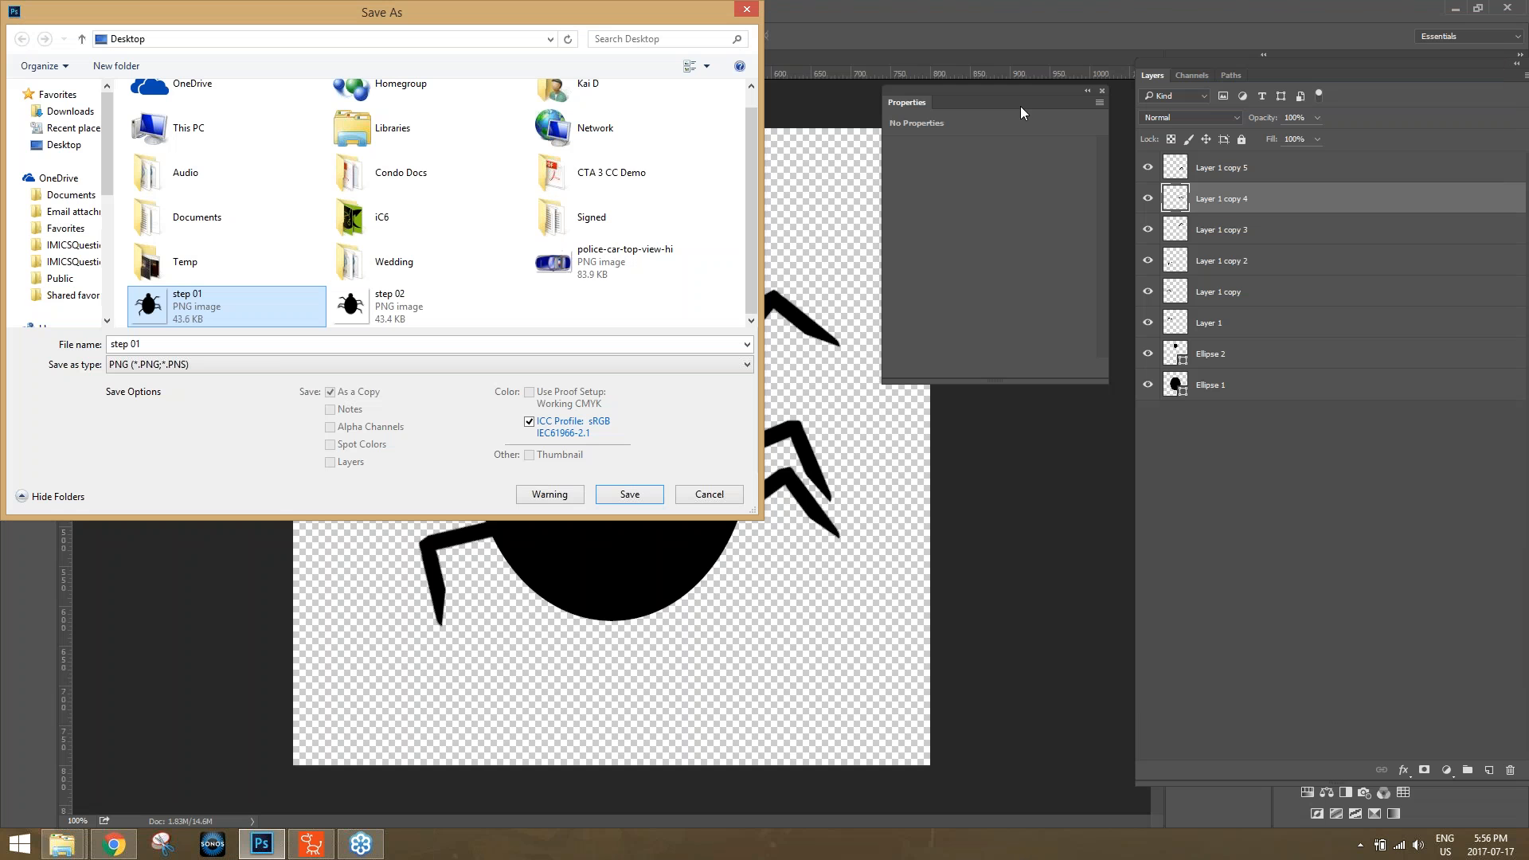
# Cancel saving the bug image and switch to the Office project in CrazyTalk Animator 3.
pyautogui.click(711, 497)
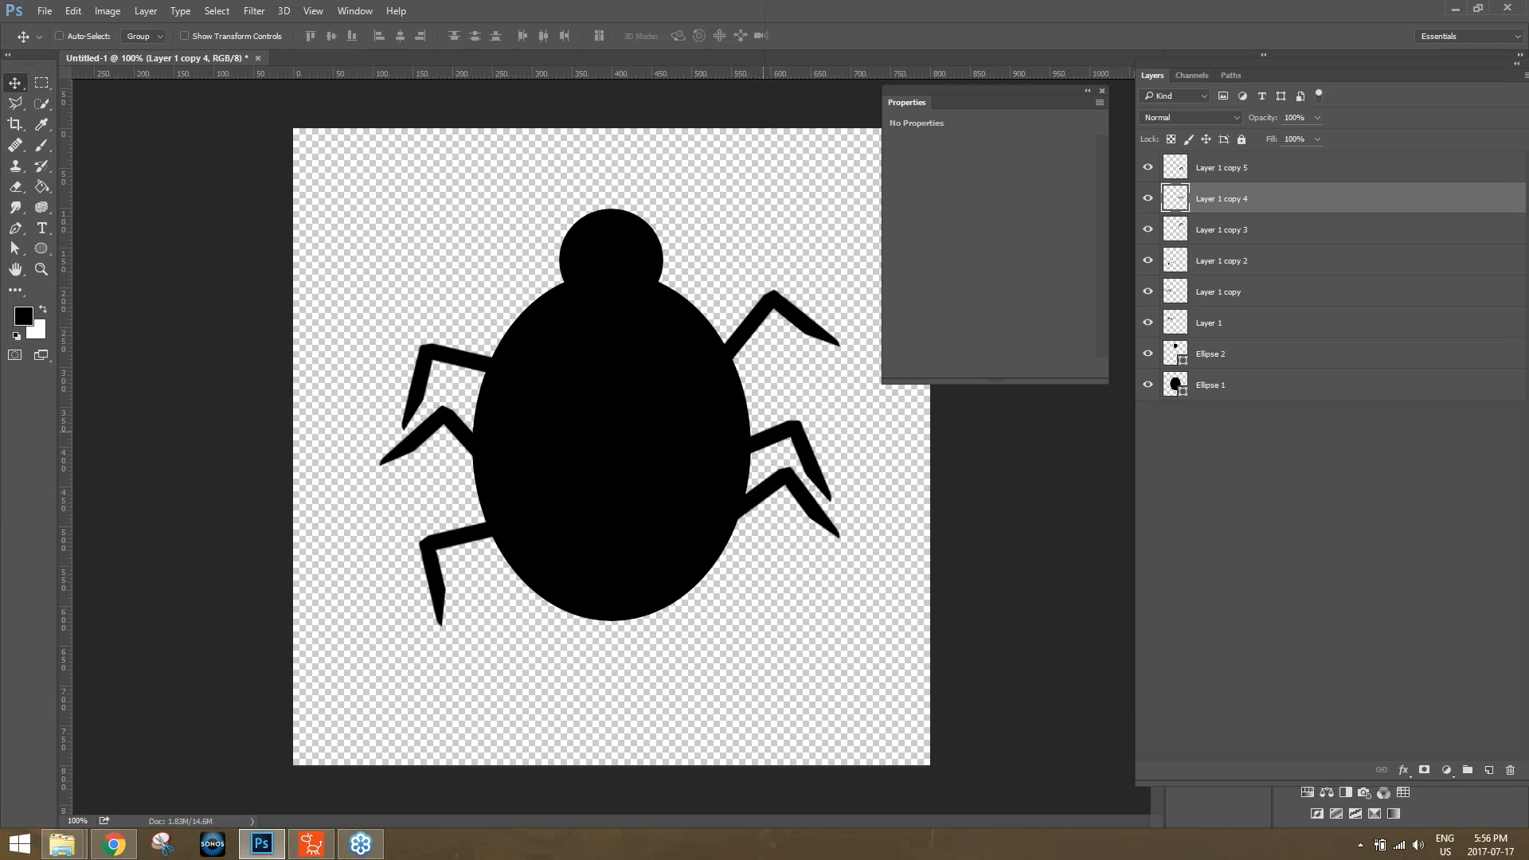
pyautogui.click(1518, 7)
pyautogui.click(775, 320)
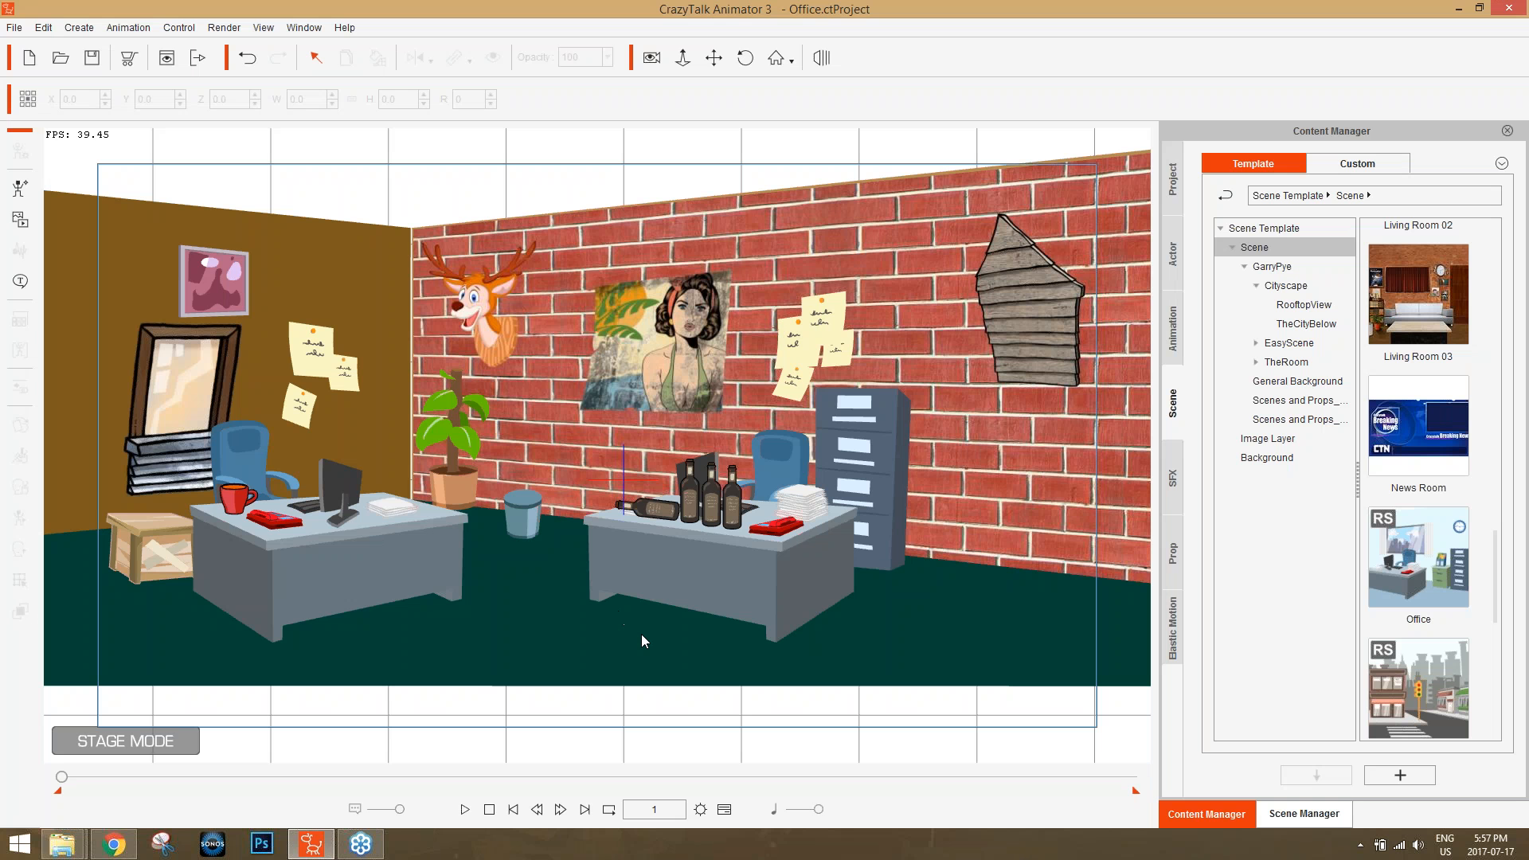
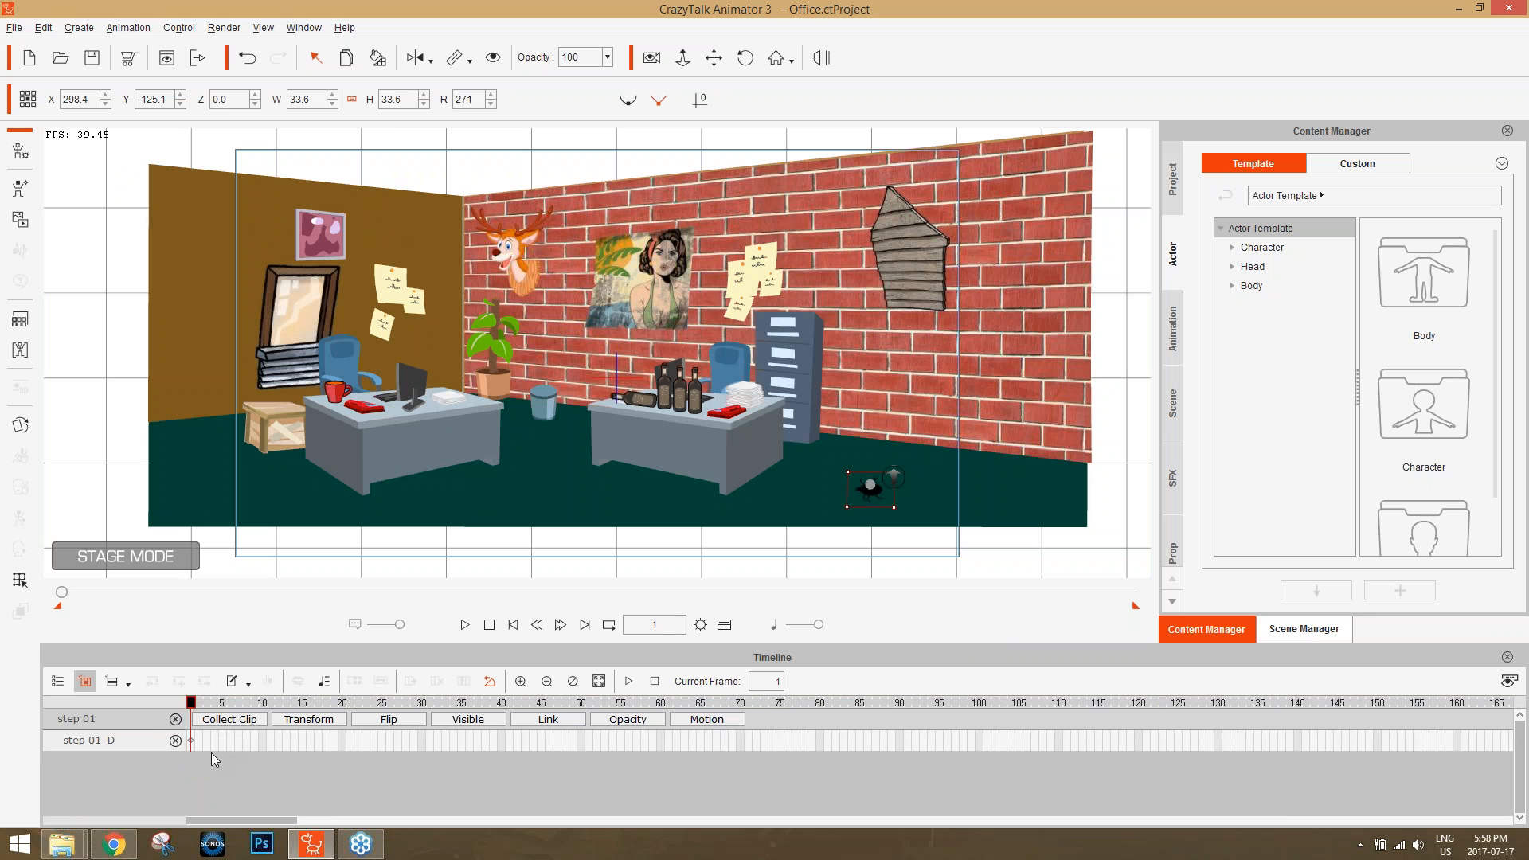
# Key the bug's step 02 sprite at frame 3 and its step 01 sprite at frame 5.
pyautogui.scroll(5, 211, 748)
pyautogui.moveTo(202, 708); pyautogui.dragTo(207, 711)
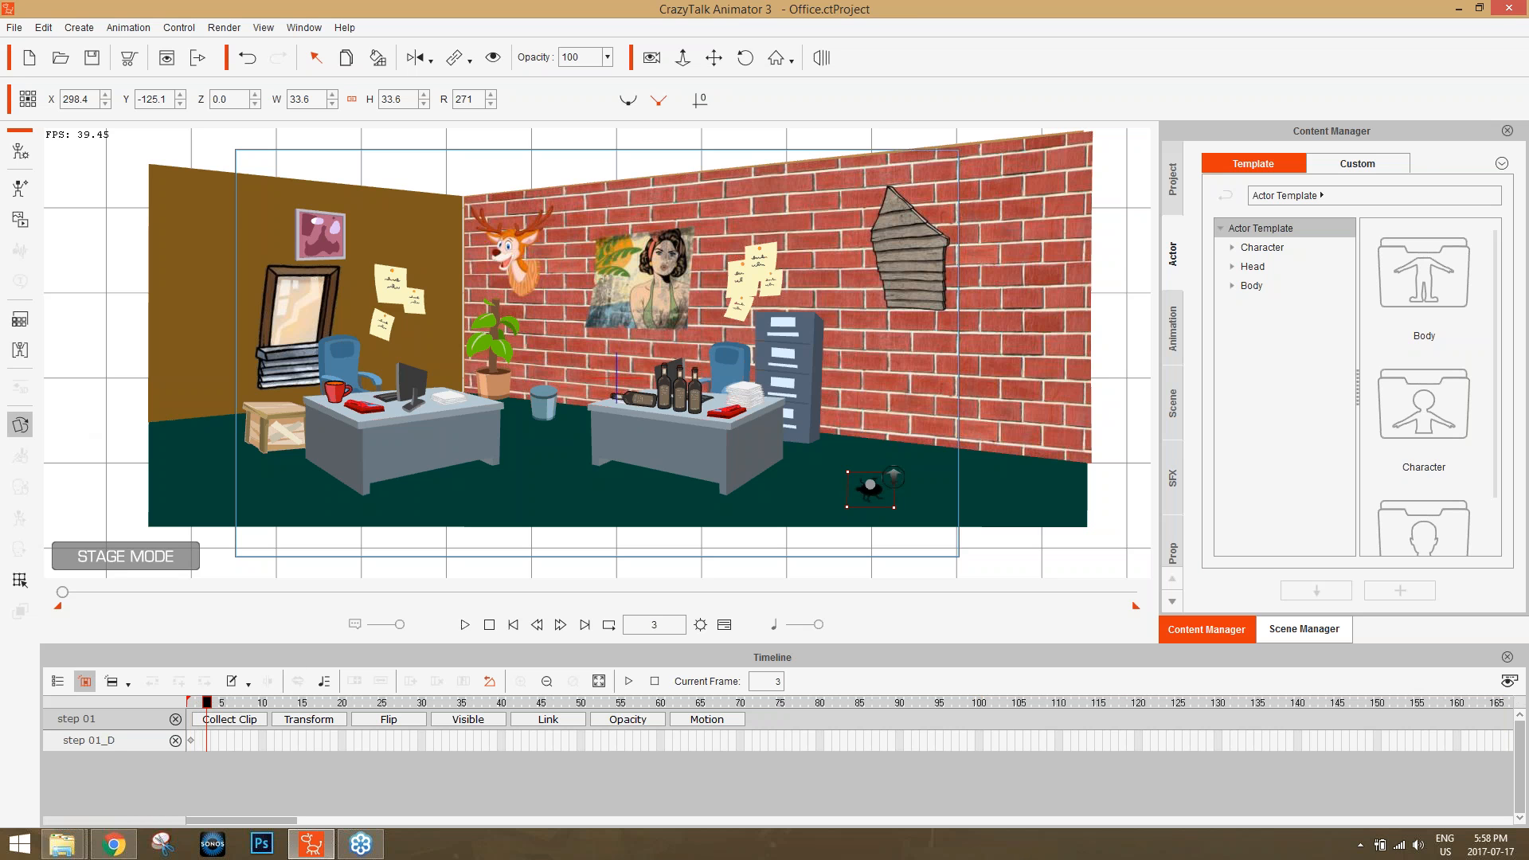
pyautogui.click(24, 428)
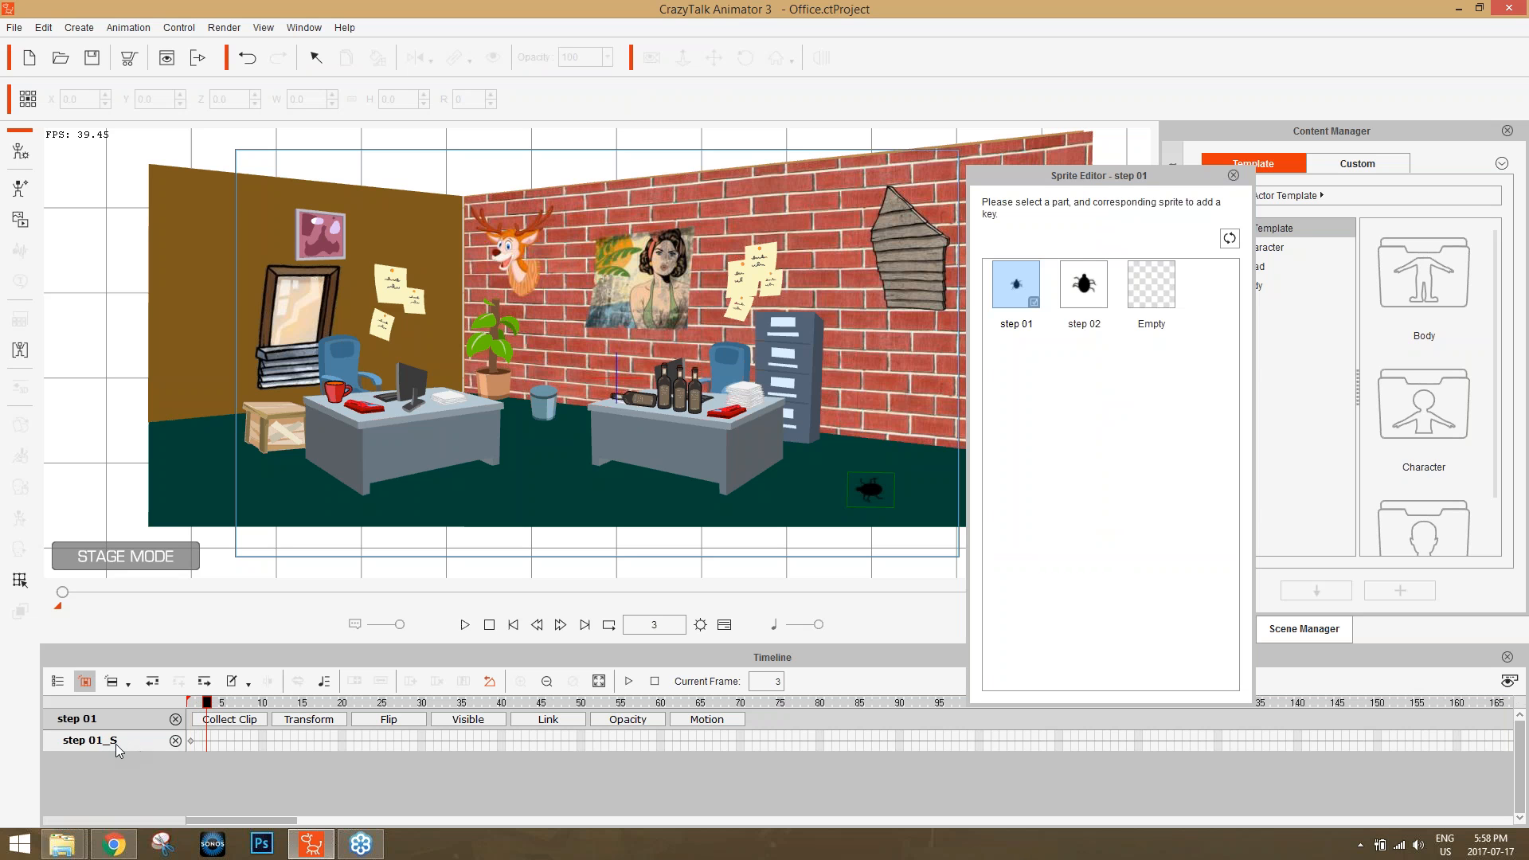
pyautogui.click(1086, 289)
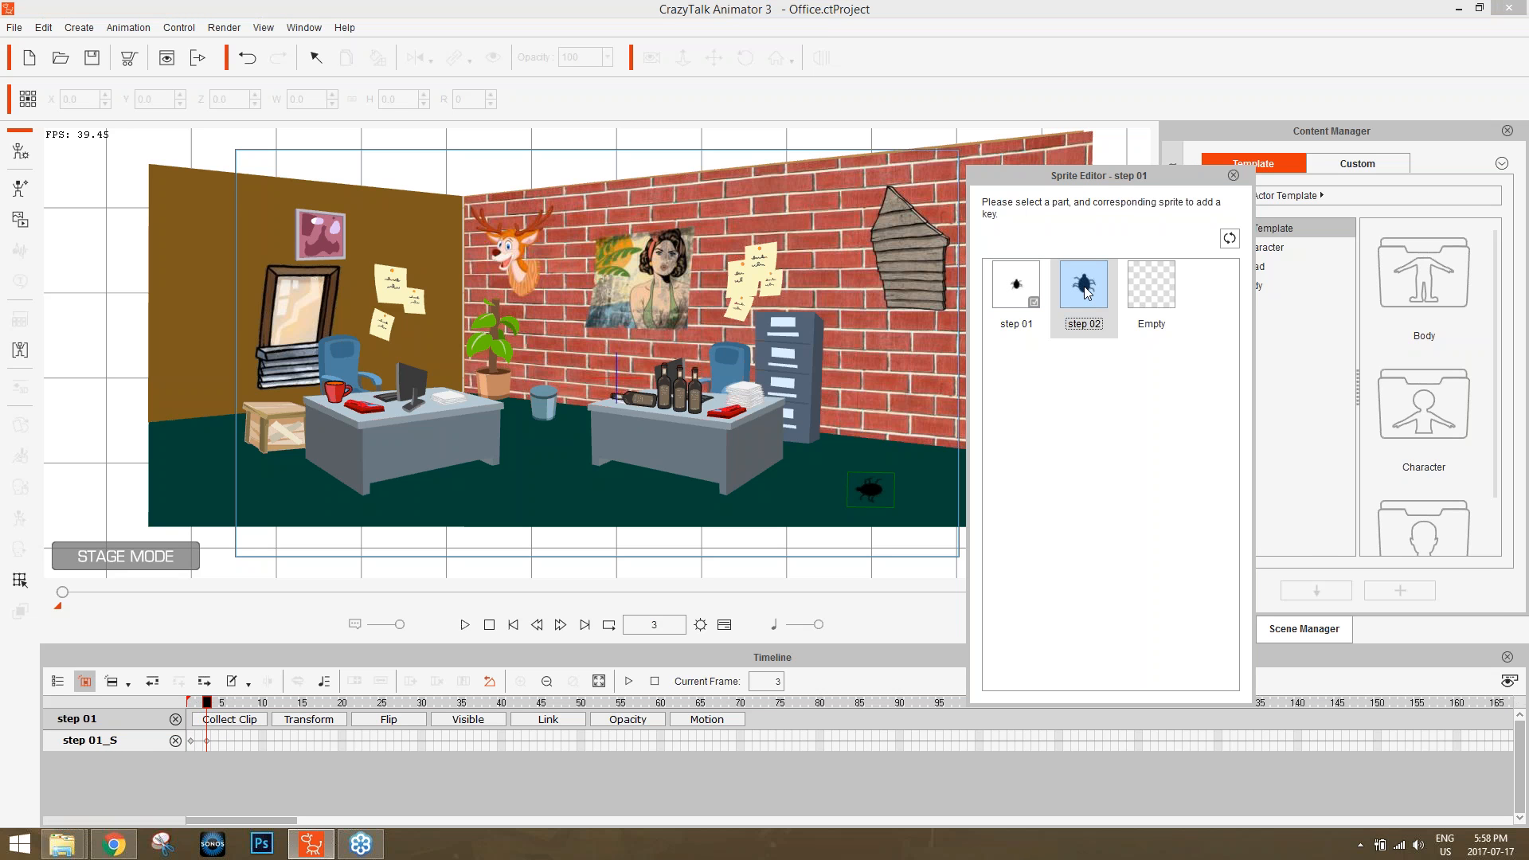
pyautogui.moveTo(206, 706); pyautogui.dragTo(223, 704)
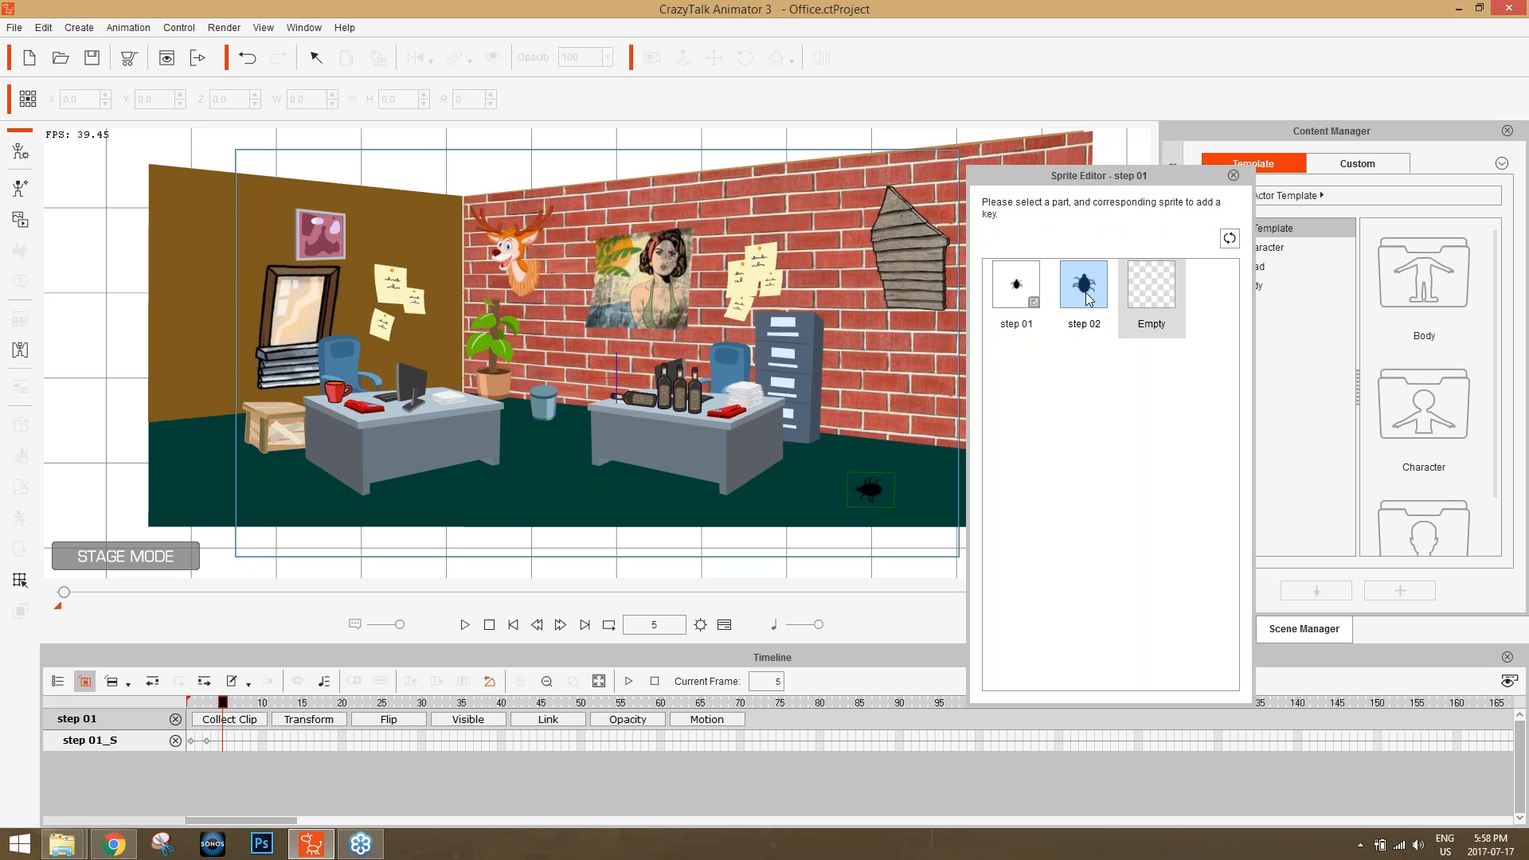
pyautogui.click(1027, 281)
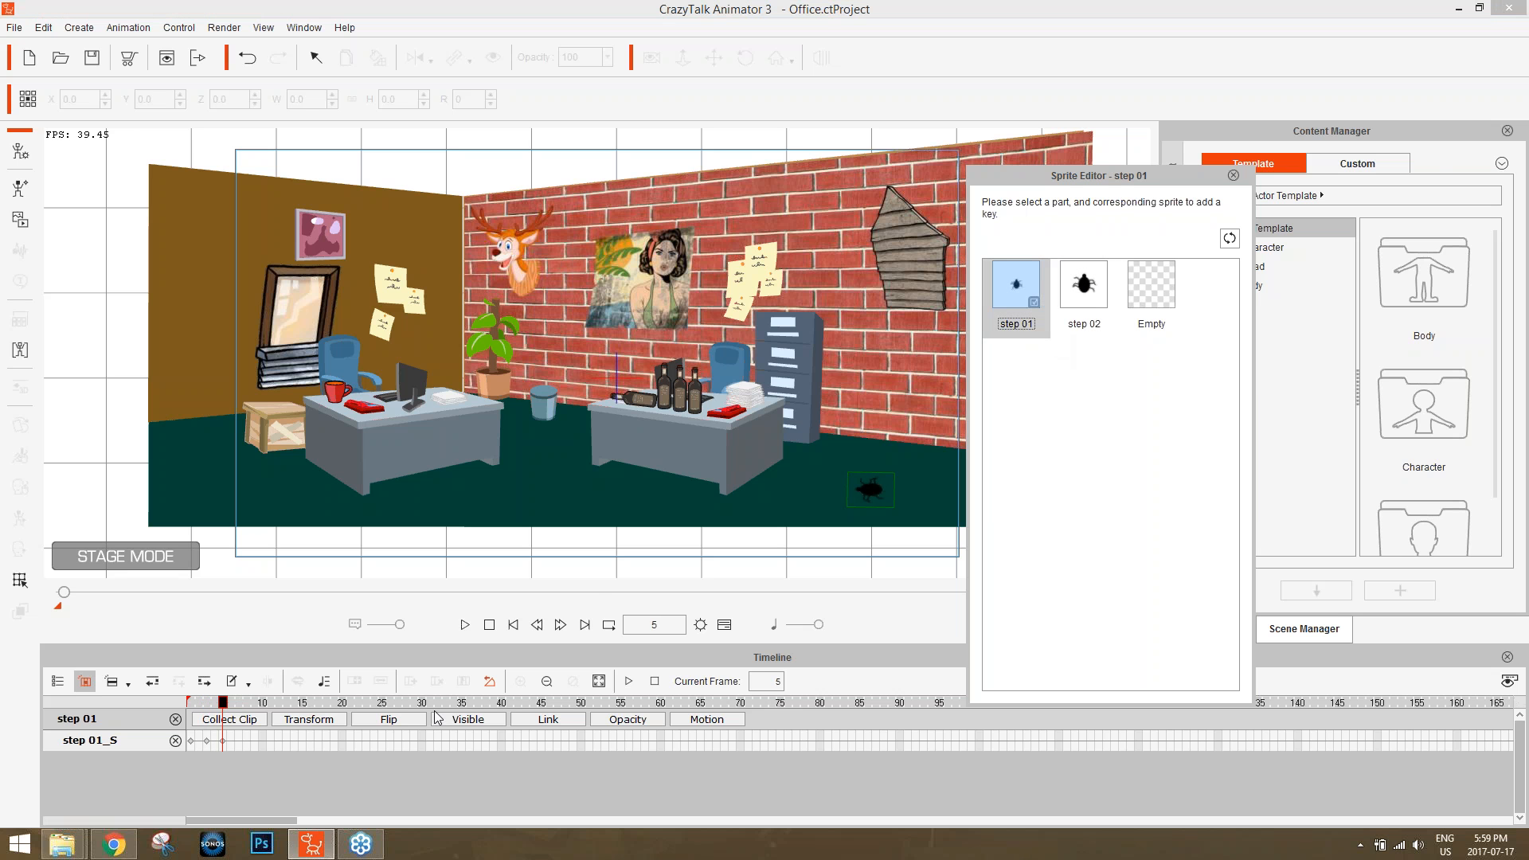
# Continue alternating the bug's sprites with step 02 at frame 7, step 01 at frame 9 and step 02 at frame 11, and close the Sprite Editor.
pyautogui.click(224, 707)
pyautogui.moveTo(224, 707); pyautogui.dragTo(239, 706)
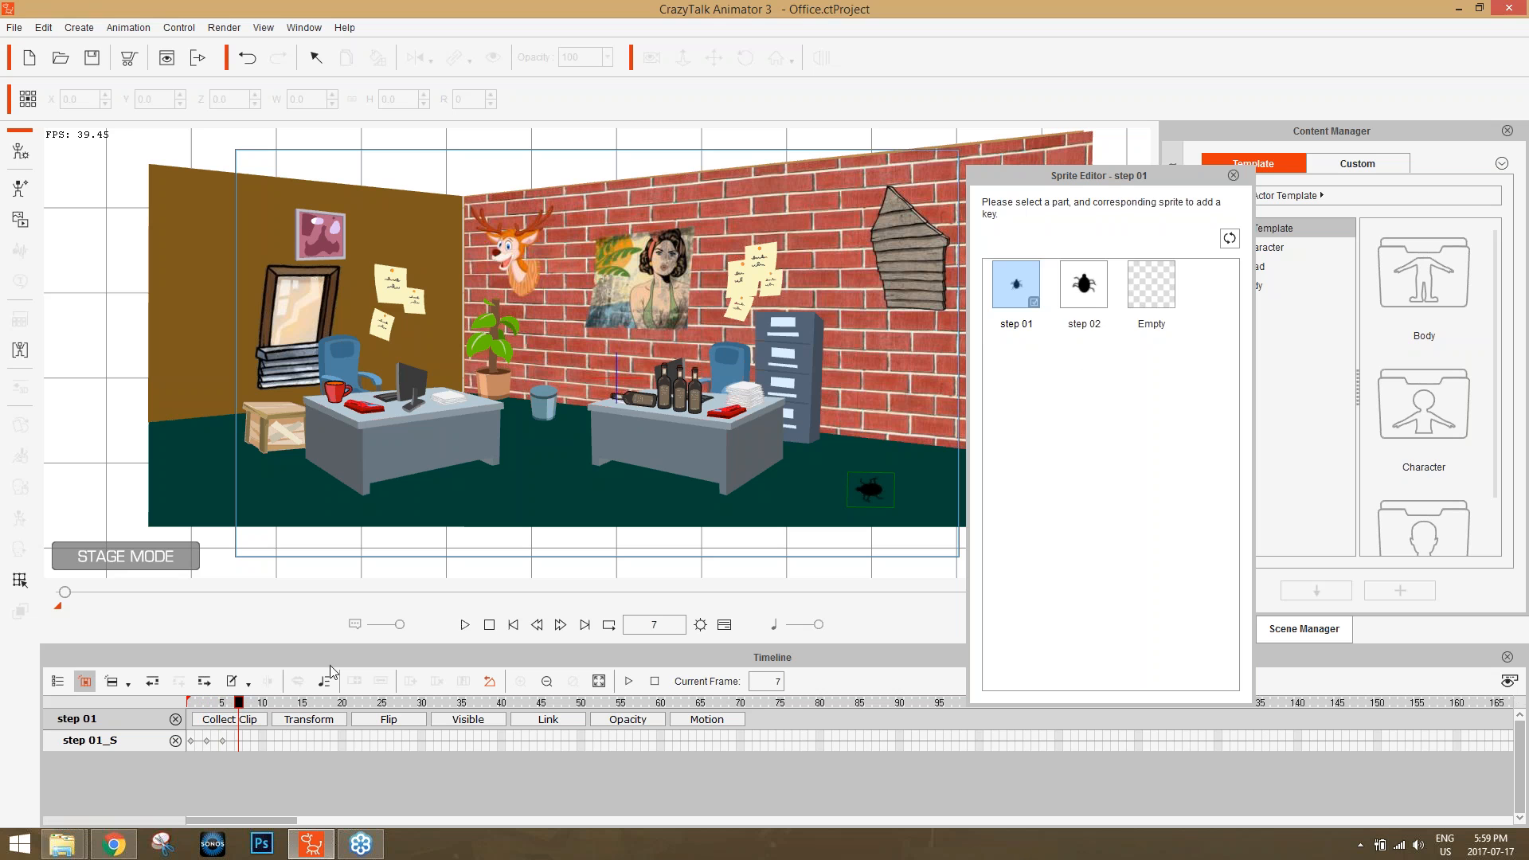
pyautogui.click(1096, 297)
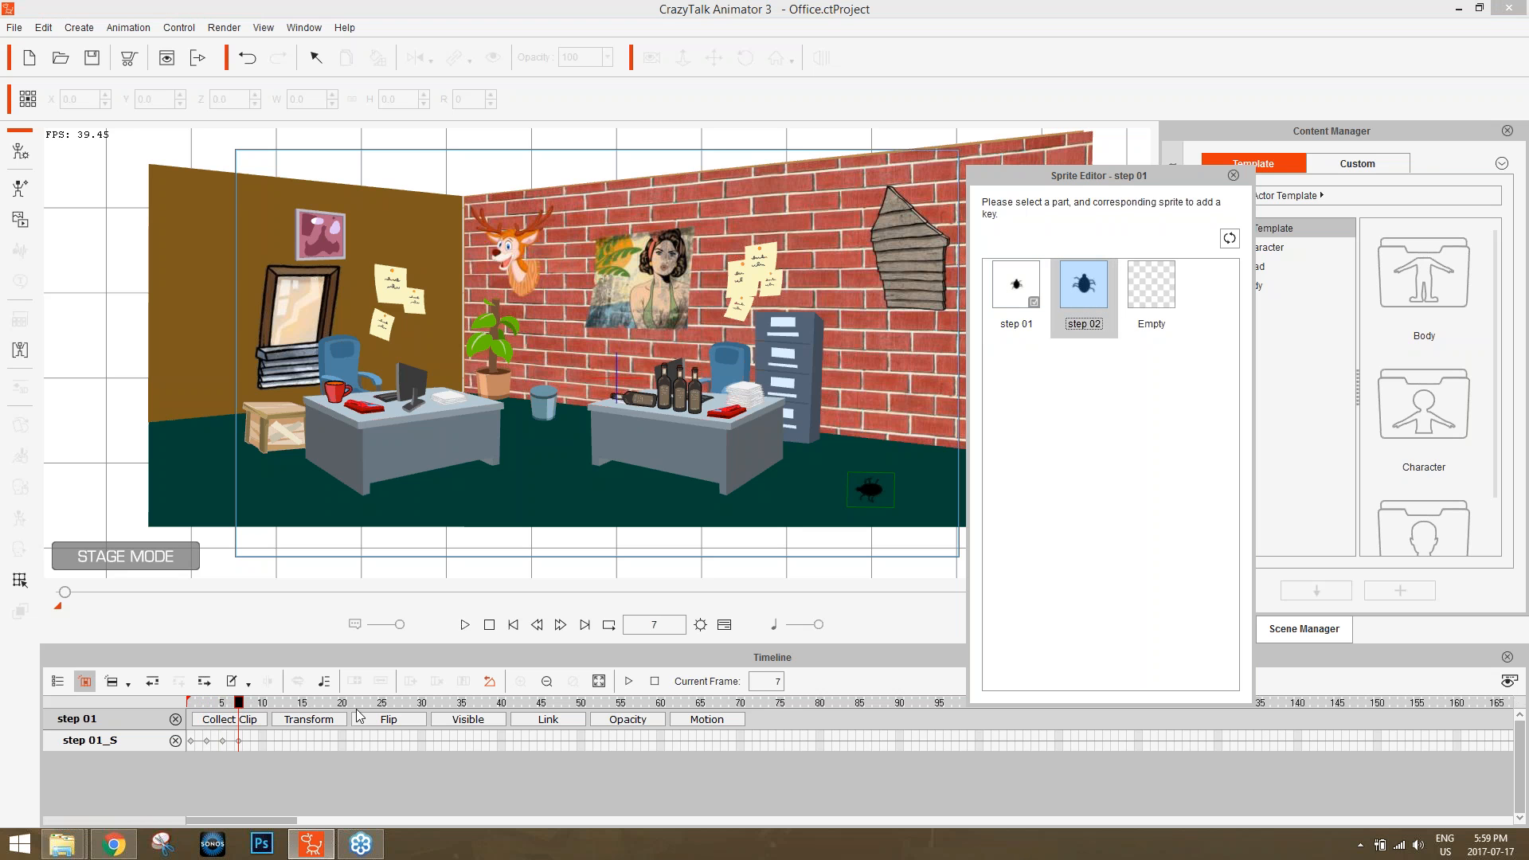
pyautogui.moveTo(241, 707); pyautogui.dragTo(255, 706)
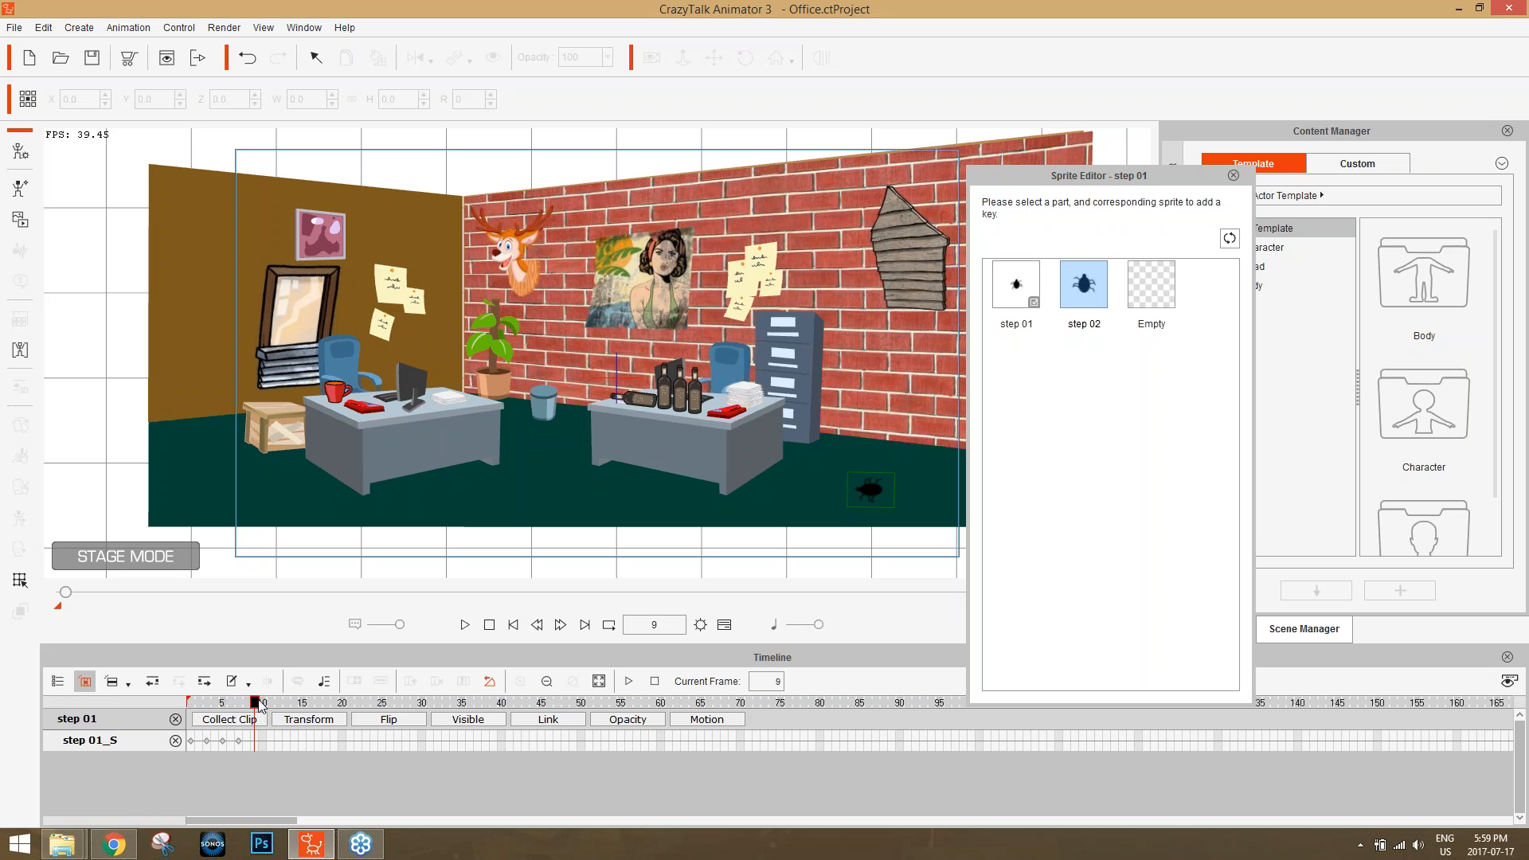
pyautogui.click(1031, 287)
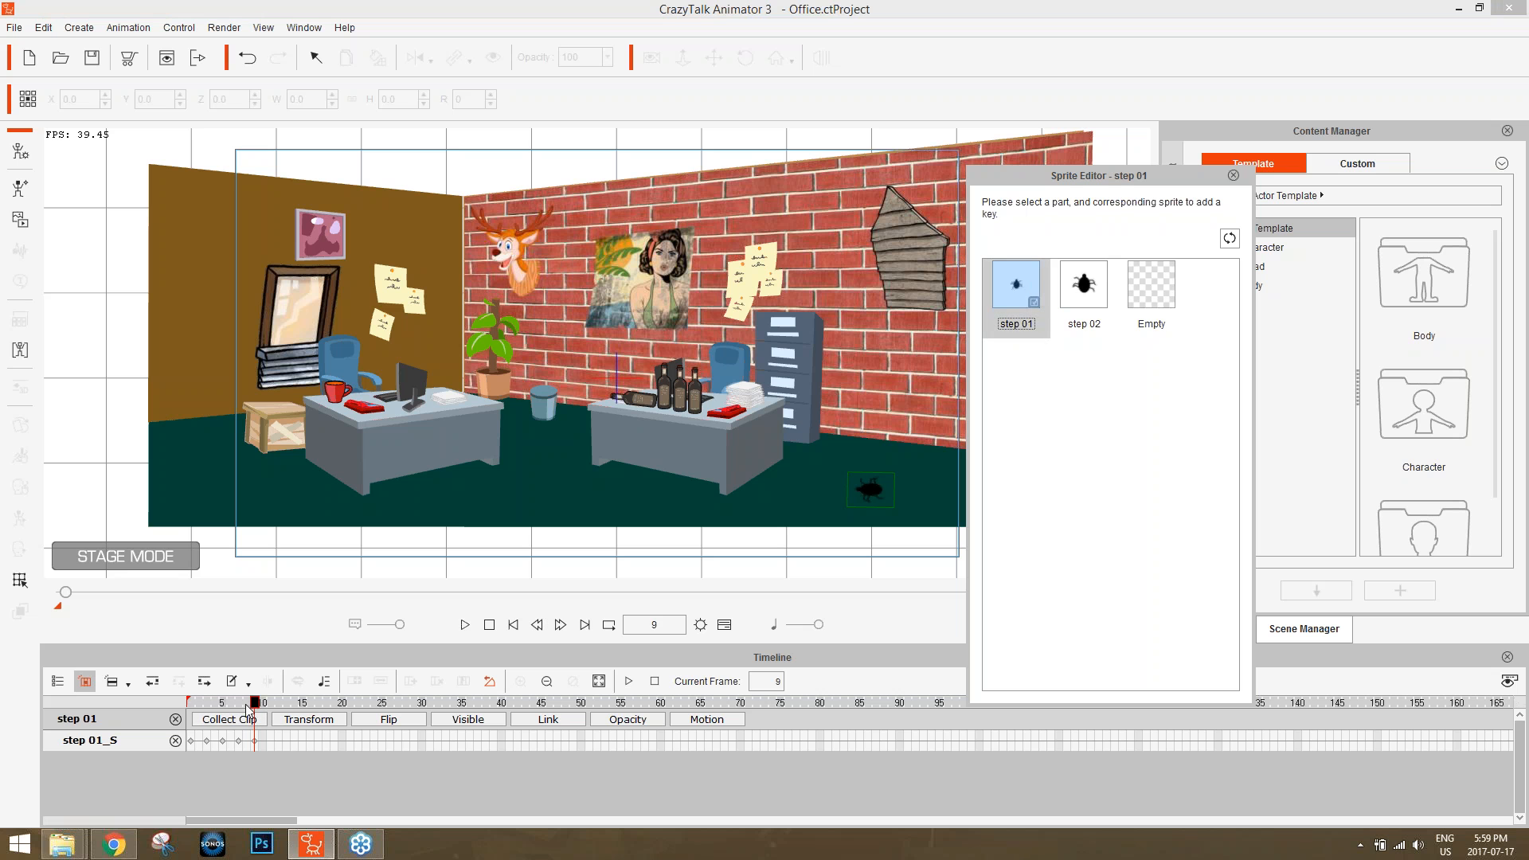
pyautogui.moveTo(255, 705); pyautogui.dragTo(269, 706)
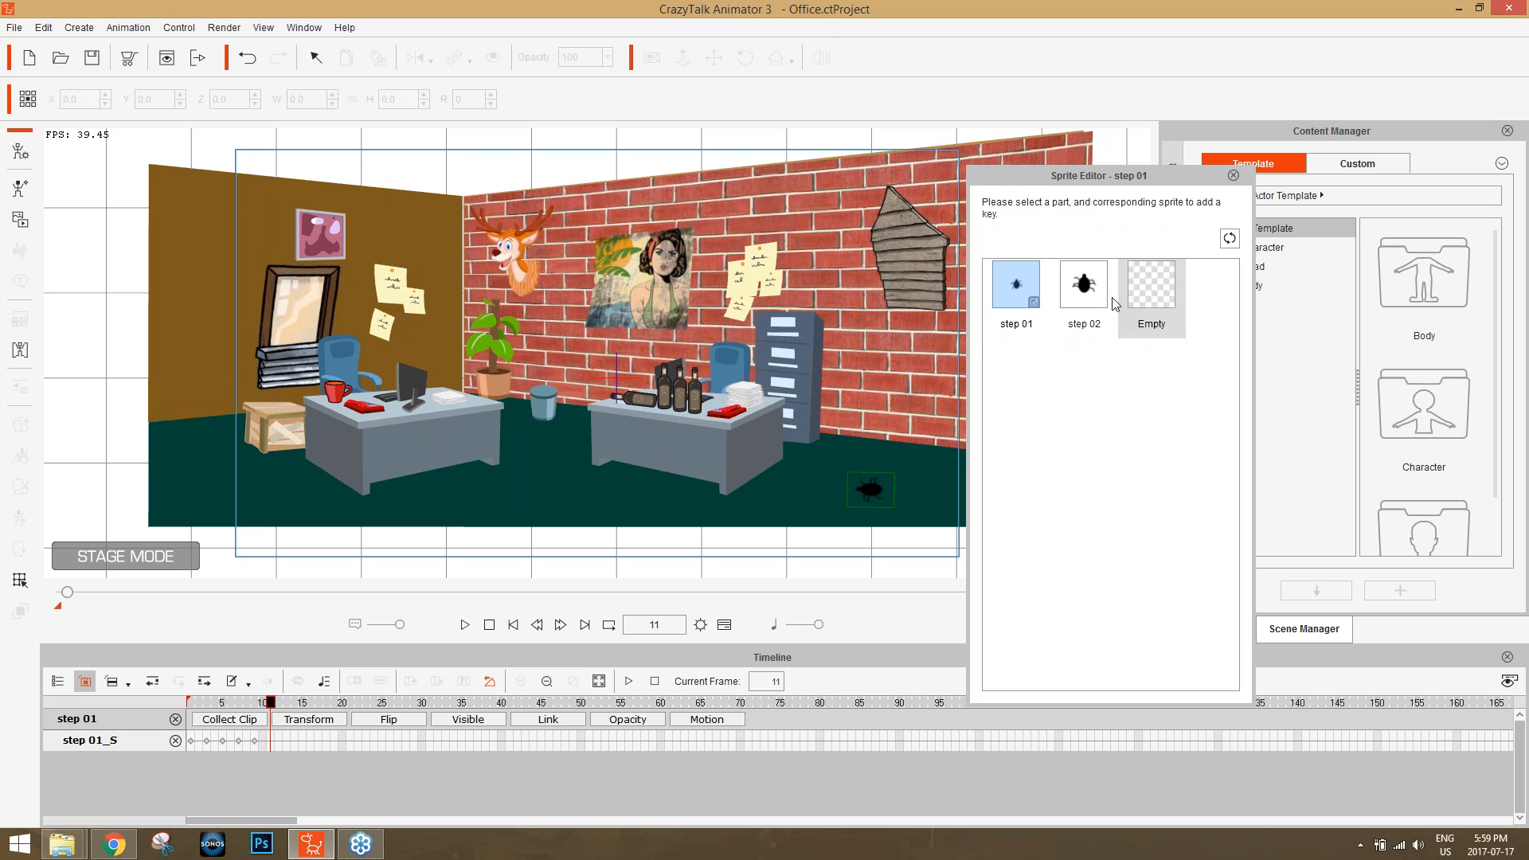
pyautogui.click(1084, 285)
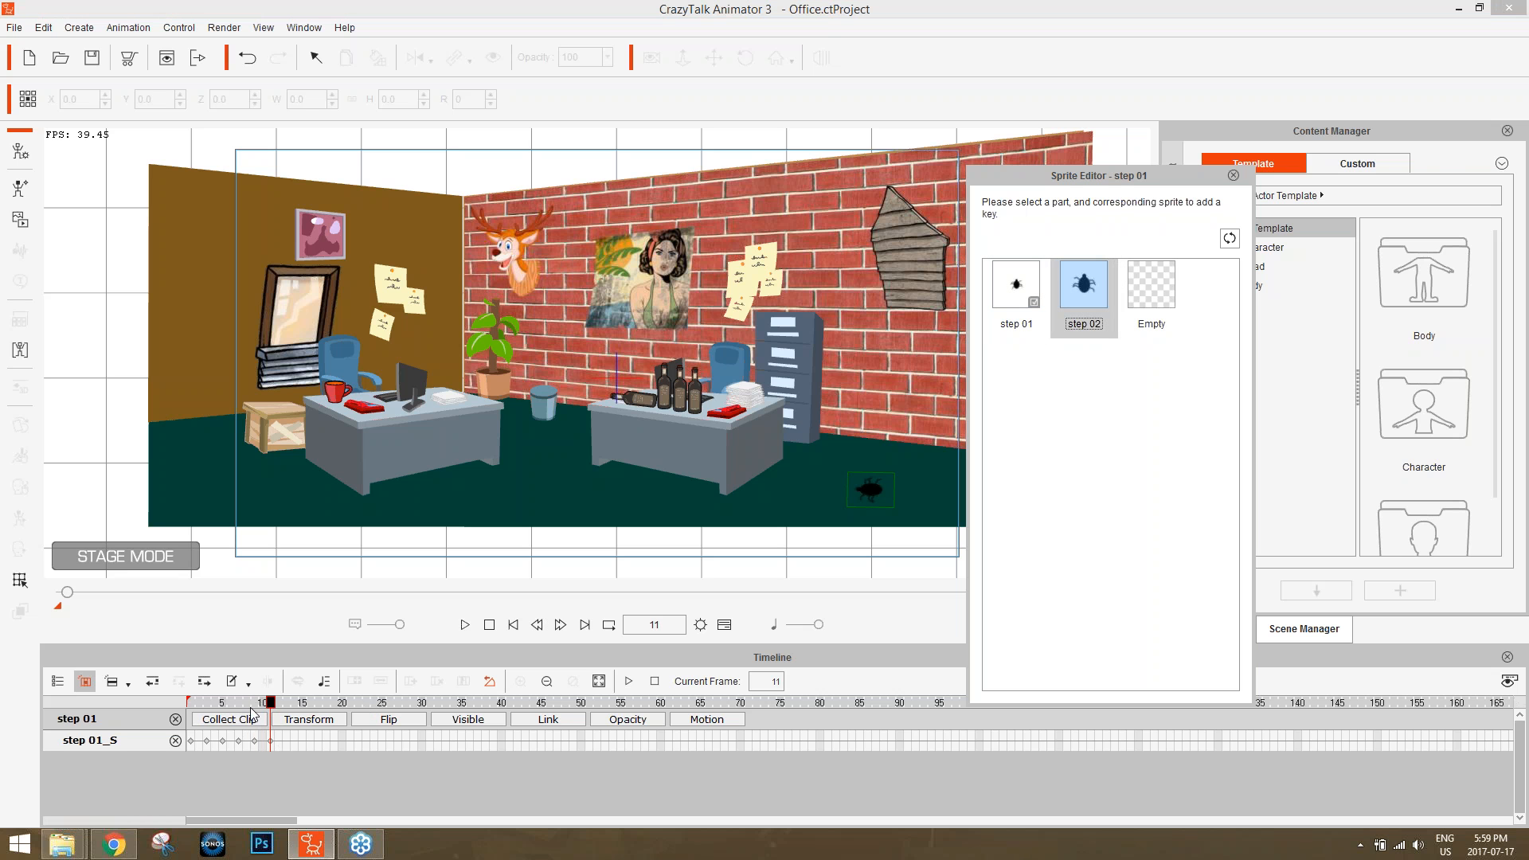
pyautogui.click(234, 706)
pyautogui.moveTo(229, 703)
pyautogui.mouseDown()
pyautogui.moveTo(191, 704)
pyautogui.moveTo(231, 703)
pyautogui.mouseUp()
pyautogui.click(1235, 175)
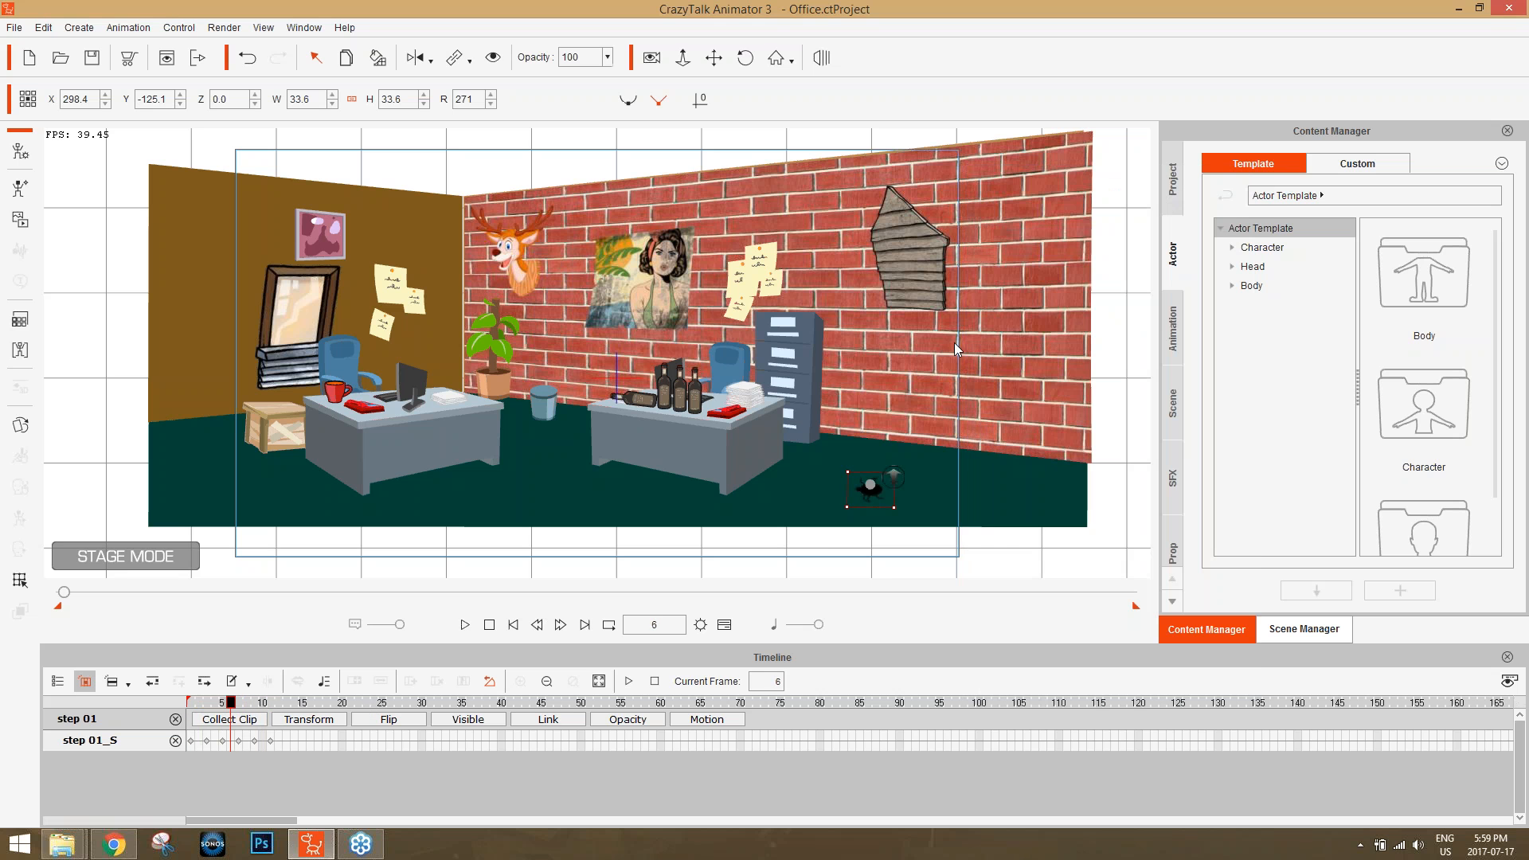
# Play the bug's sprite sequence from frame 1 to check its leg movement up close, and return to the start.
pyautogui.moveTo(919, 451); pyautogui.dragTo(656, 328)
pyautogui.moveTo(656, 328); pyautogui.dragTo(655, 89)
pyautogui.moveTo(839, 403); pyautogui.dragTo(839, 239)
pyautogui.moveTo(231, 703); pyautogui.dragTo(174, 704)
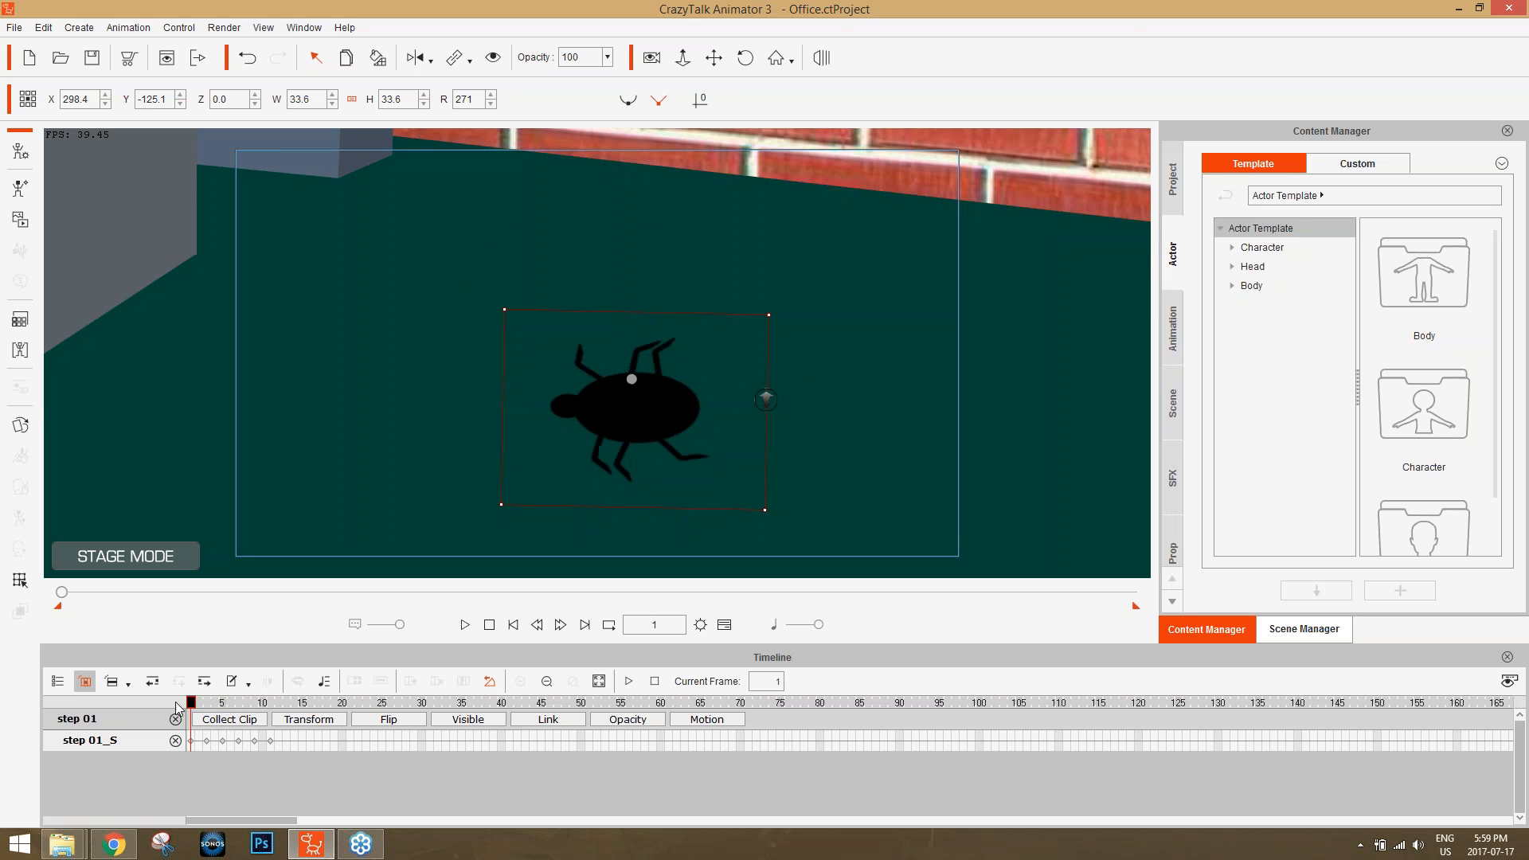
pyautogui.press('space')
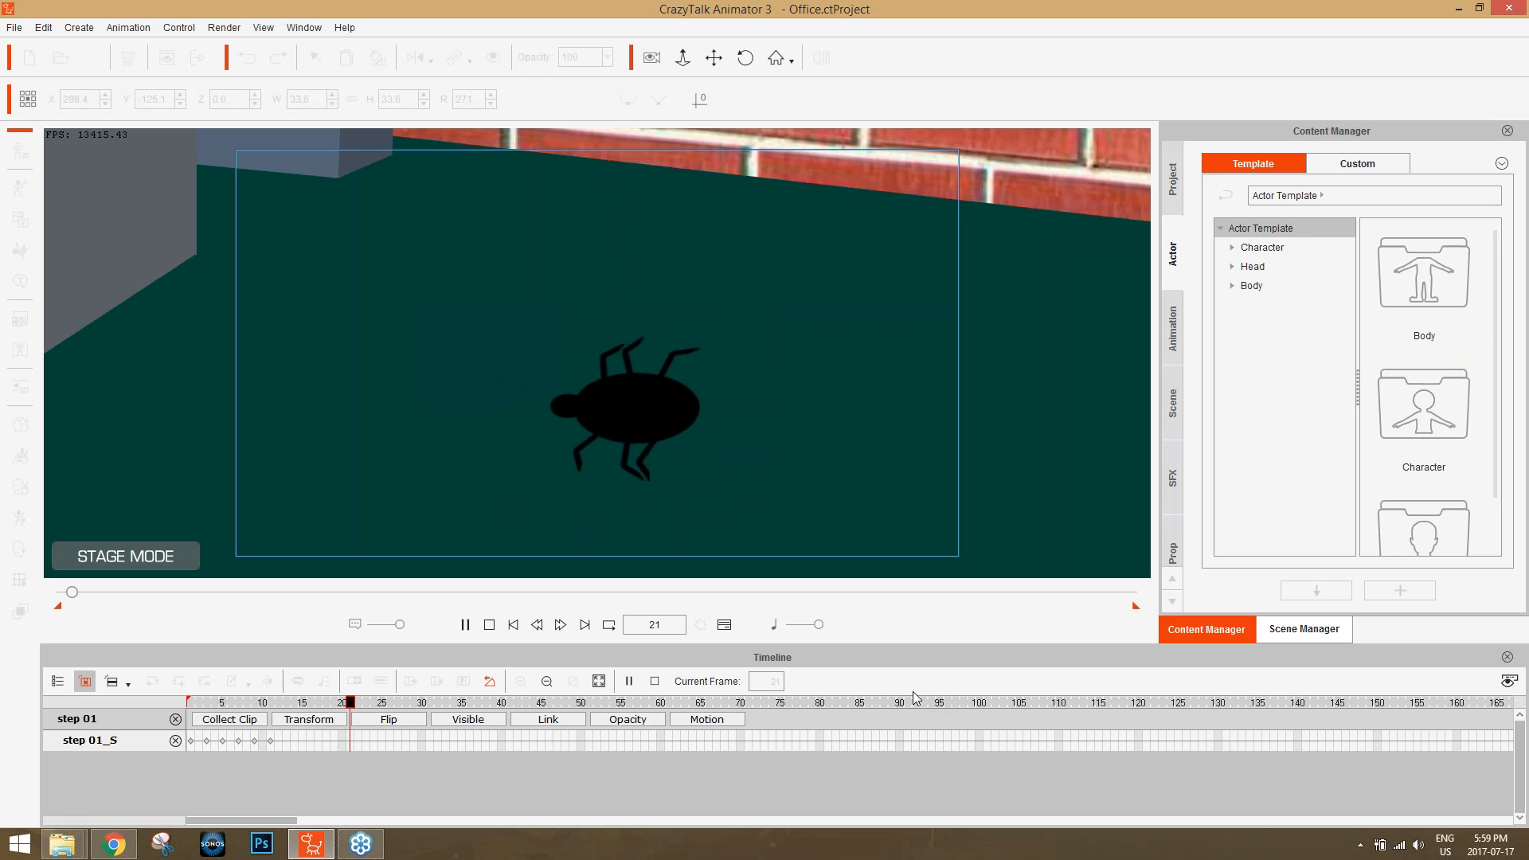
pyautogui.press('space')
pyautogui.moveTo(239, 703); pyautogui.dragTo(173, 701)
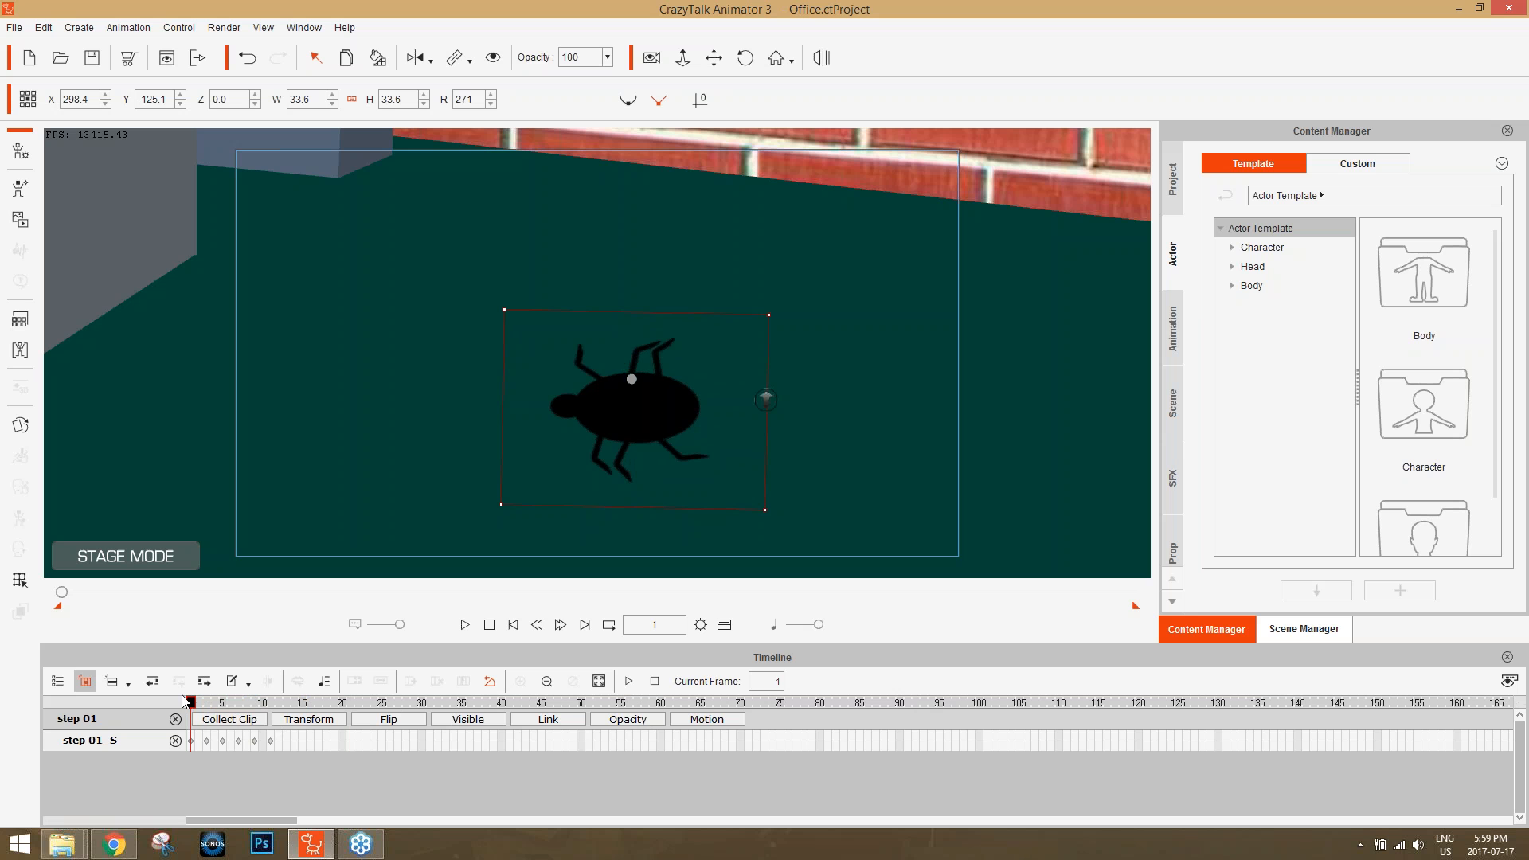
# Collect frames 1 to 11 of the bug's animation as a clip and add it to its Action Menu as "walk".
pyautogui.click(230, 719)
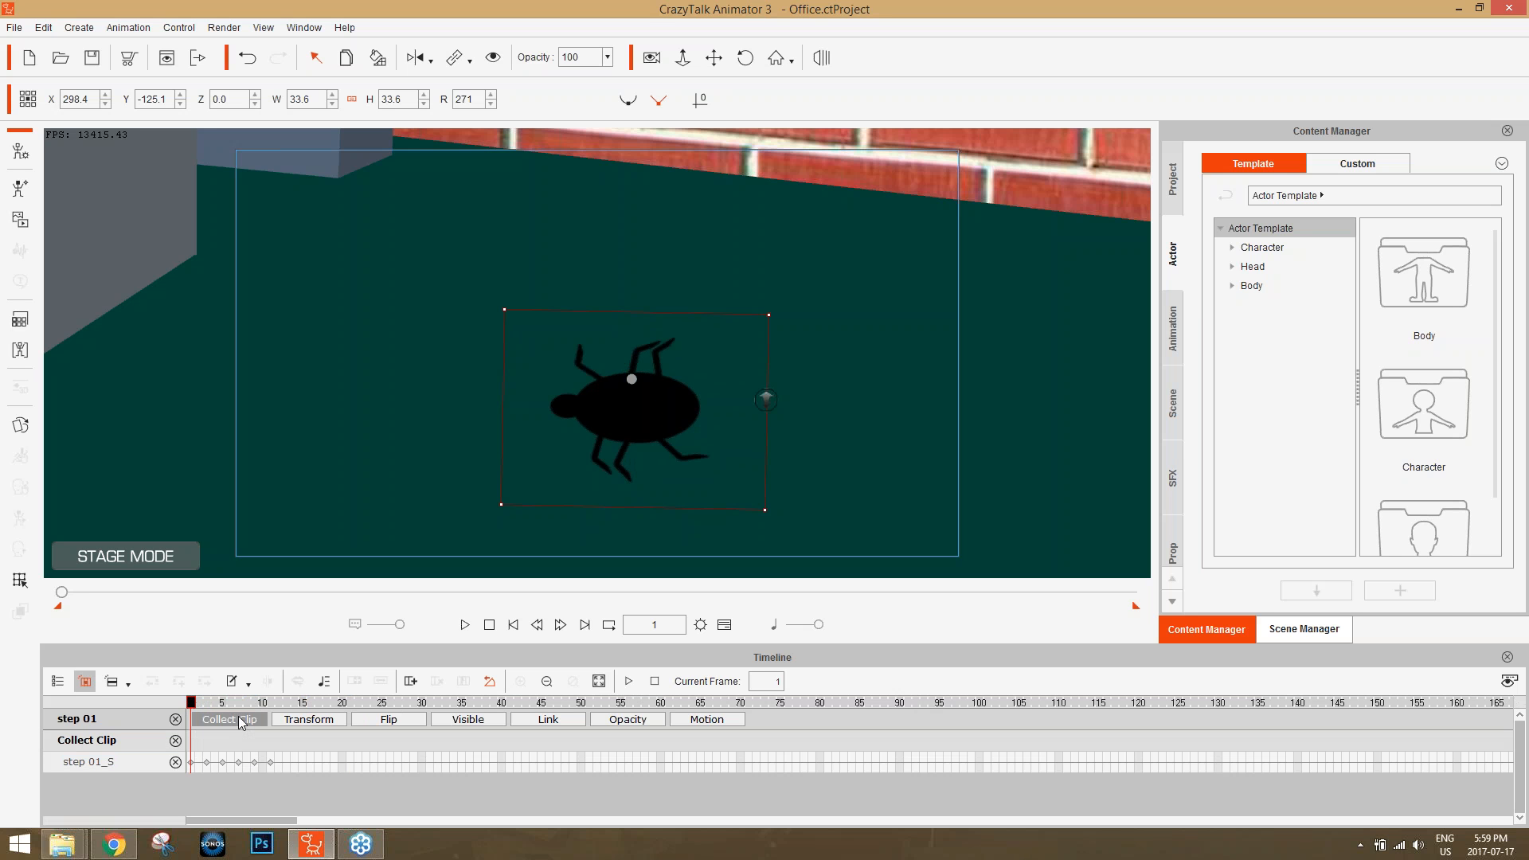
pyautogui.moveTo(273, 749); pyautogui.dragTo(161, 745)
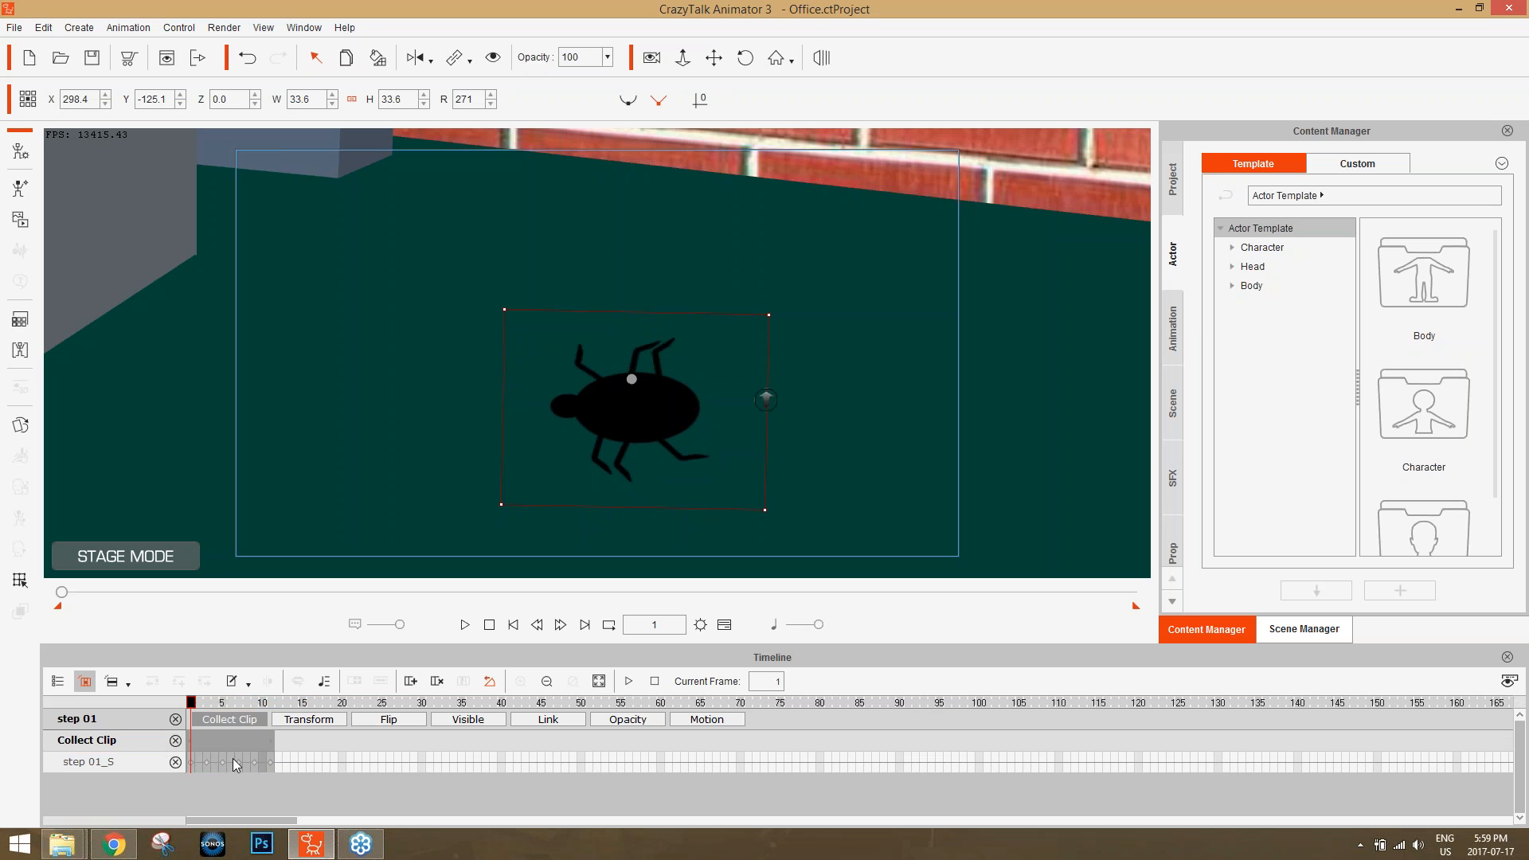
pyautogui.rightClick(231, 748)
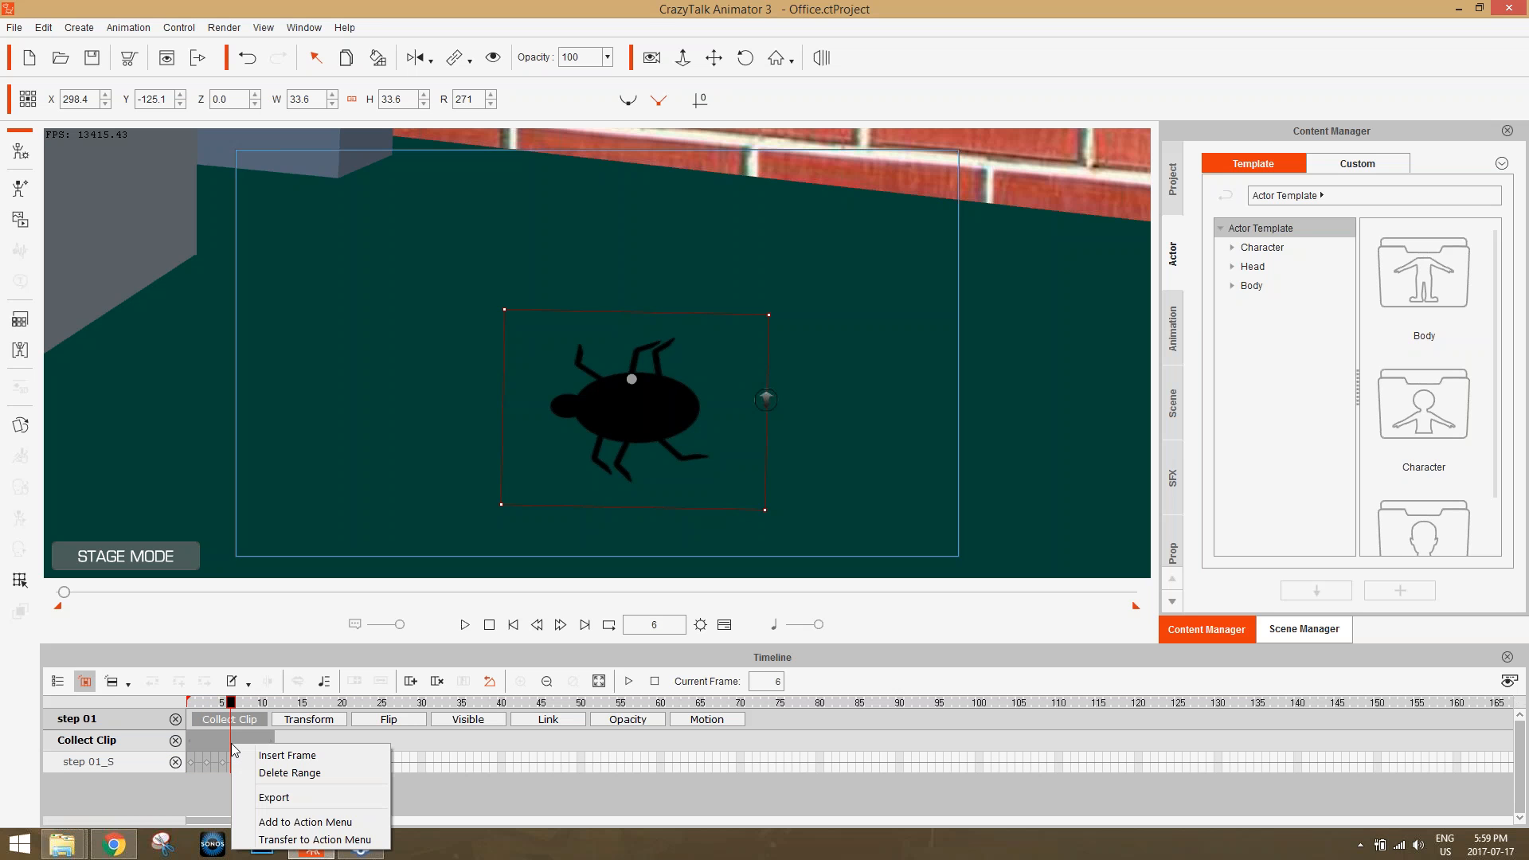
pyautogui.click(327, 824)
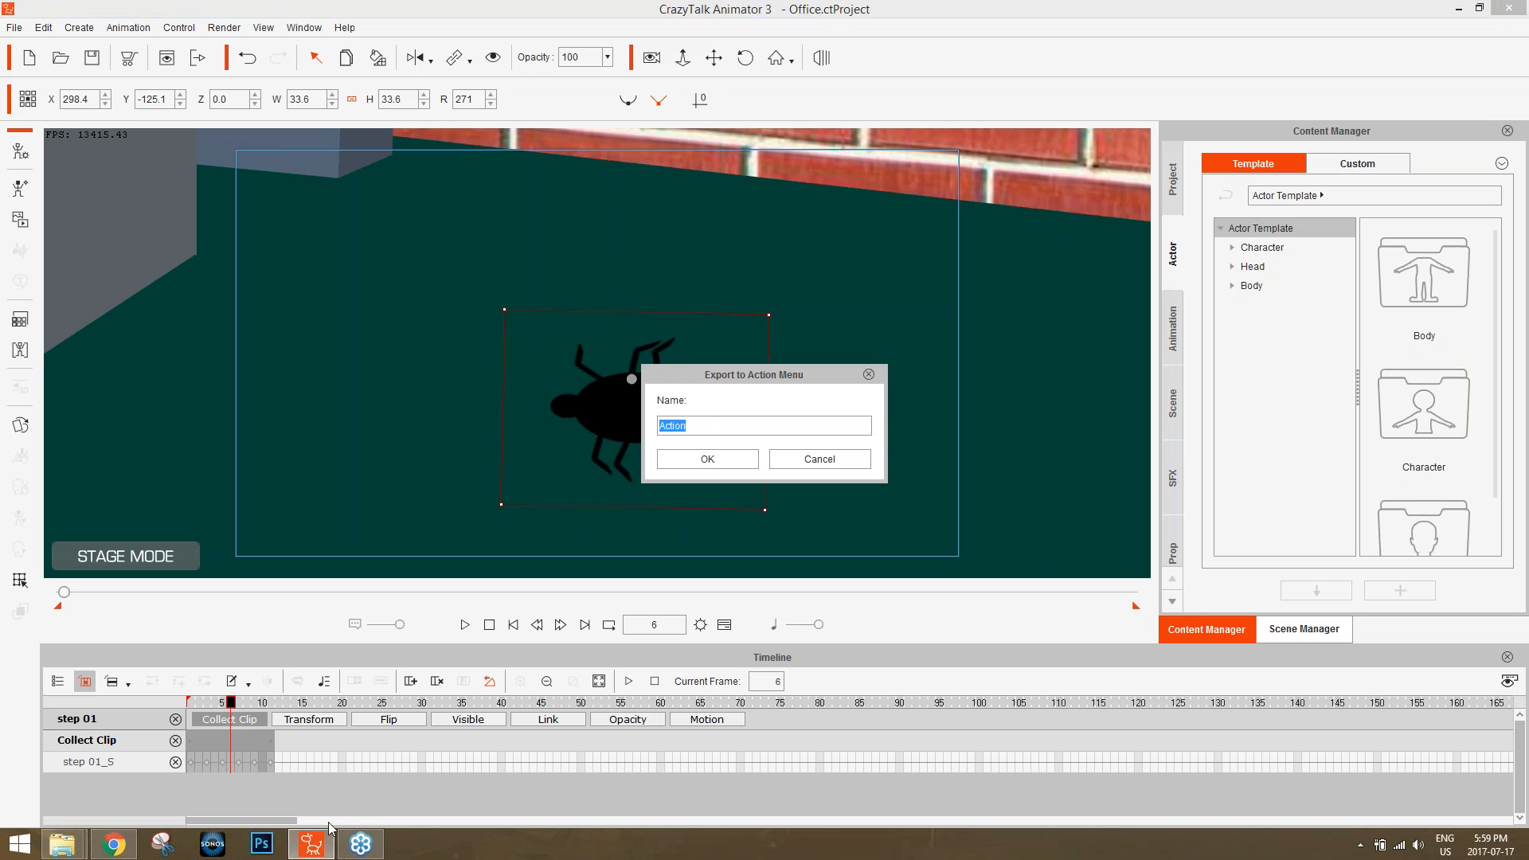
pyautogui.write('walk')
pyautogui.press('Return')
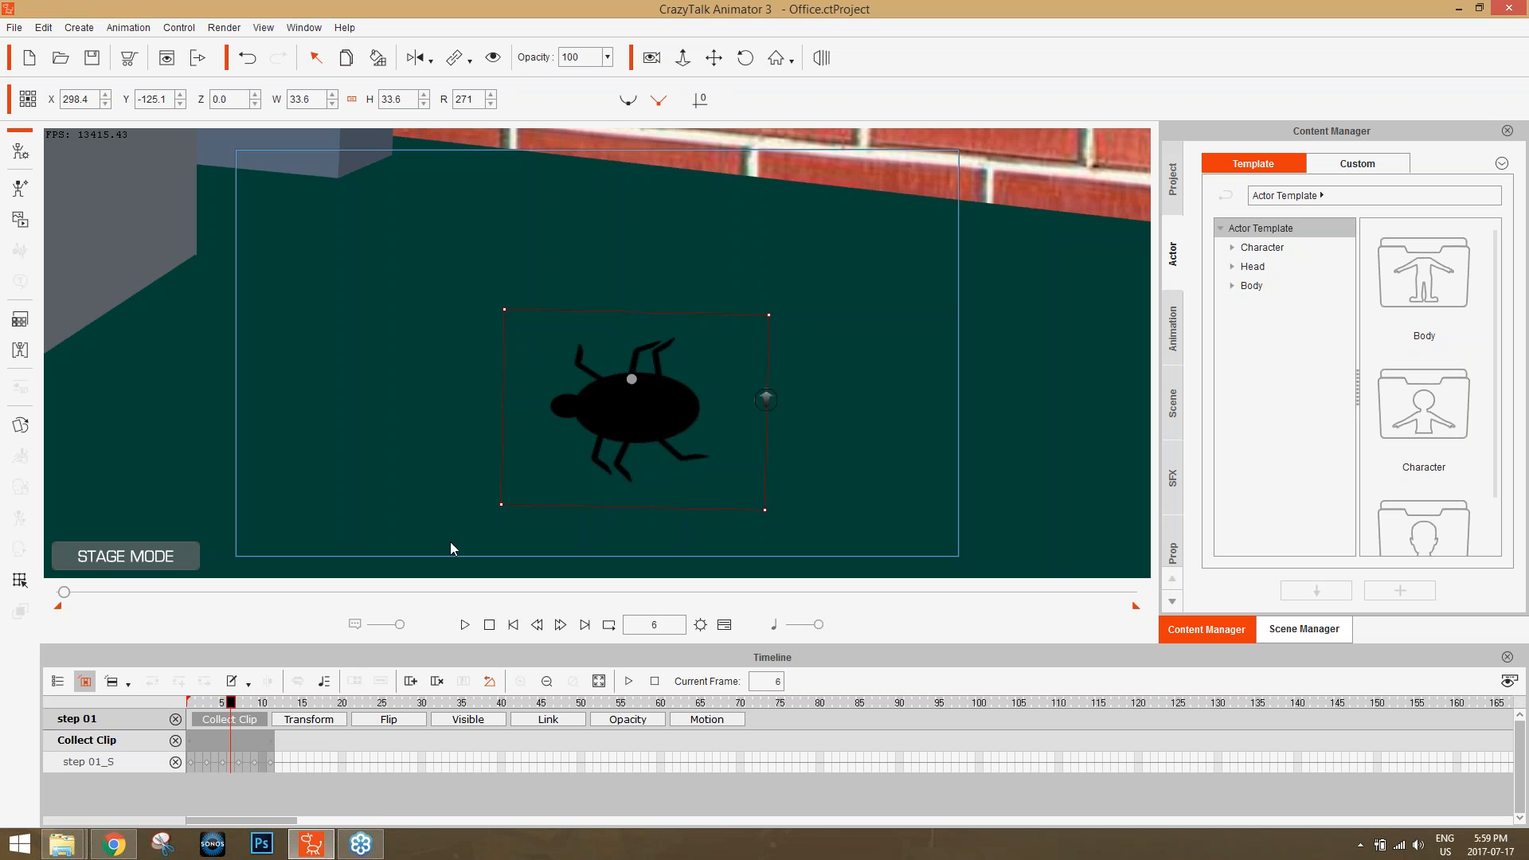
# Remove the bug's object animation at frame 1.
pyautogui.click(190, 702)
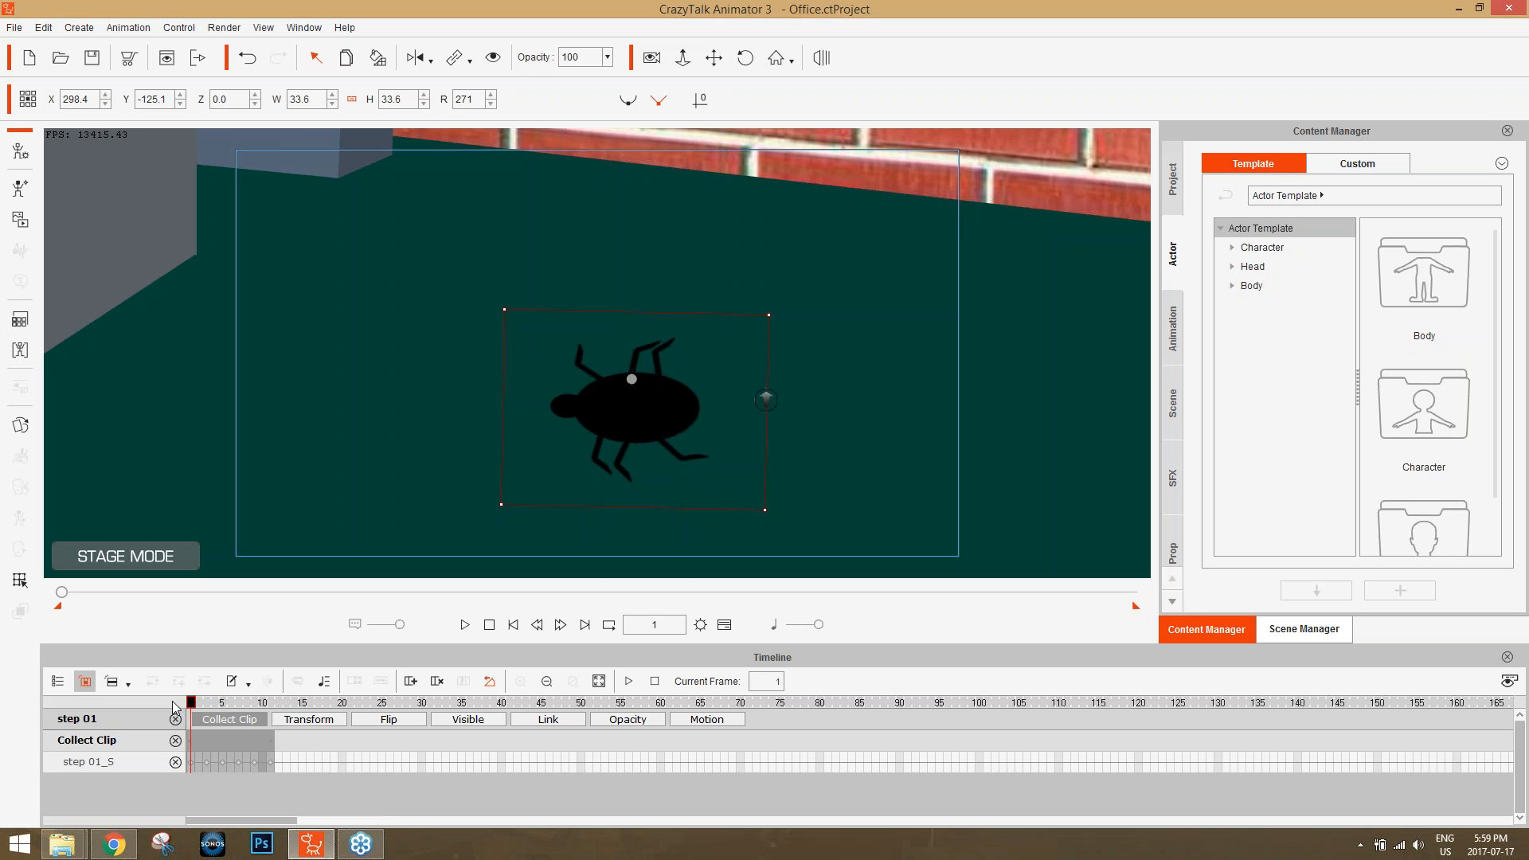
pyautogui.rightClick(601, 434)
pyautogui.click(683, 534)
# Apply the walk action to the bug from frame 1.
pyautogui.moveTo(192, 703)
pyautogui.mouseDown()
pyautogui.moveTo(301, 702)
pyautogui.moveTo(184, 715)
pyautogui.mouseUp()
pyautogui.rightClick(635, 404)
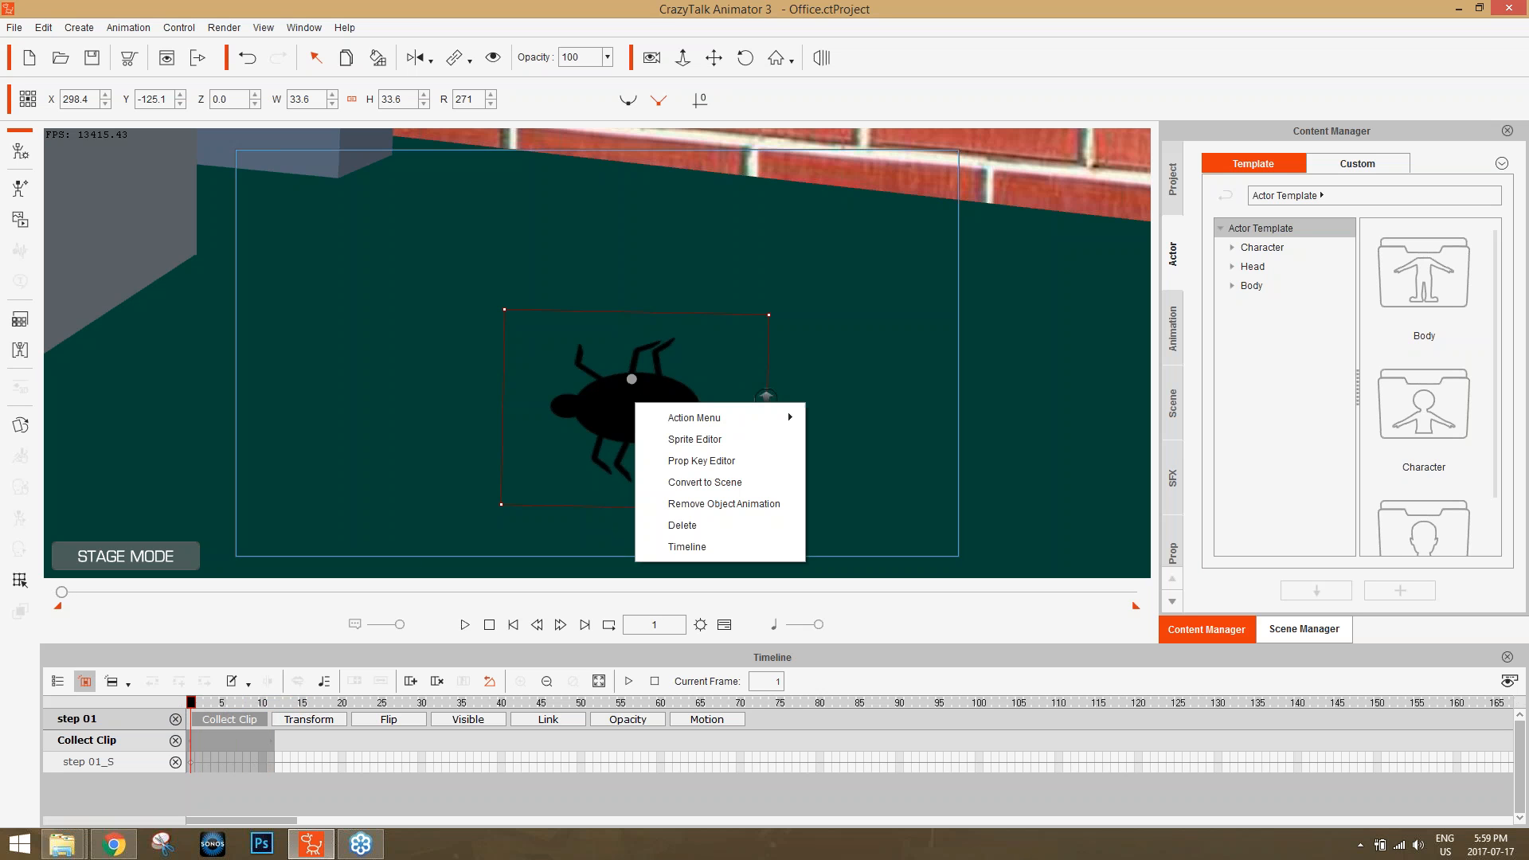
pyautogui.moveTo(695, 420)
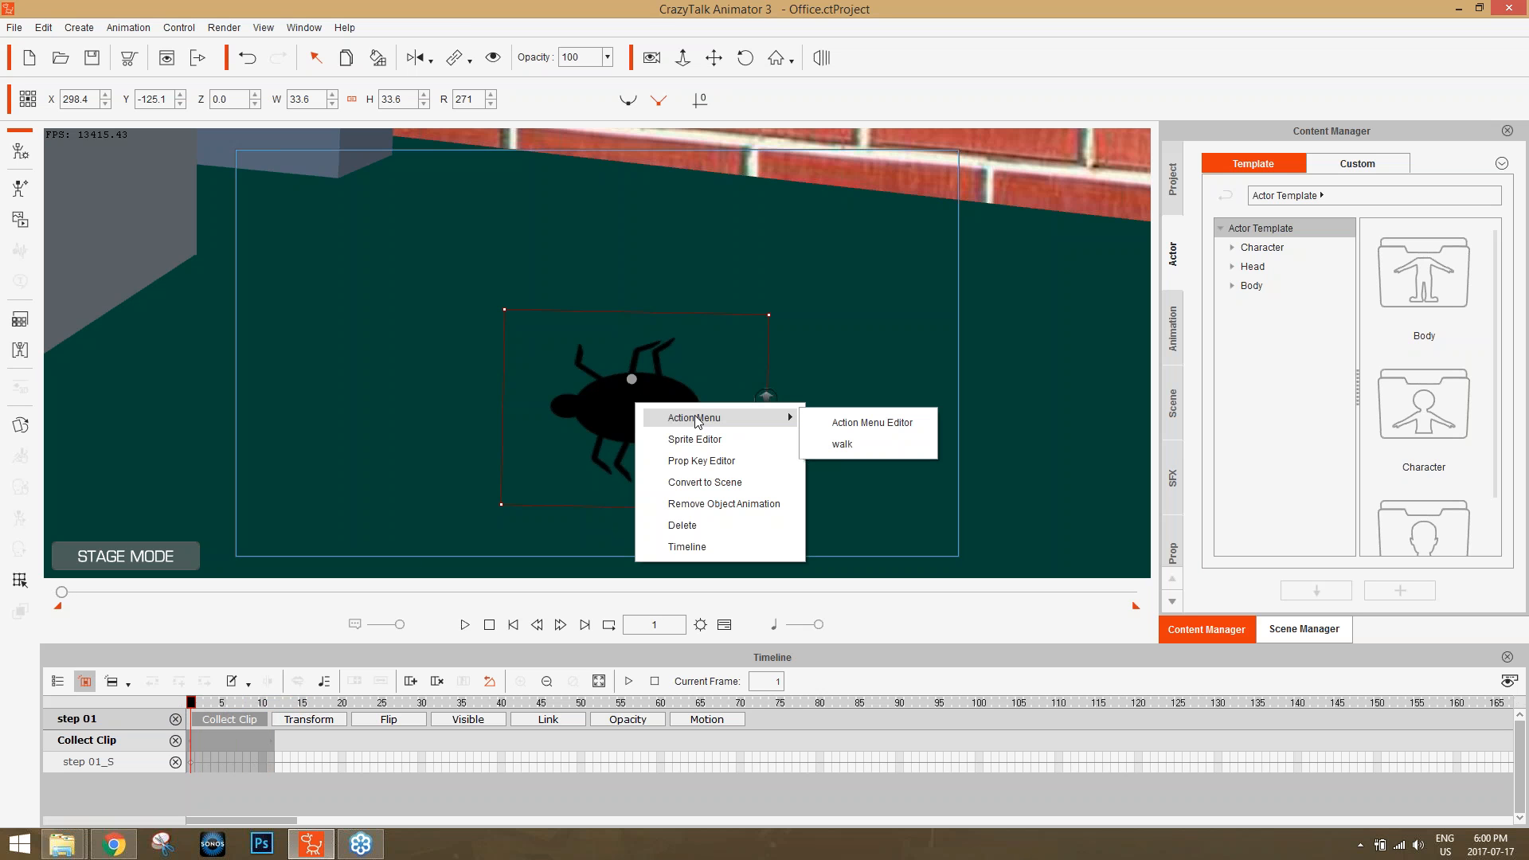
pyautogui.click(849, 442)
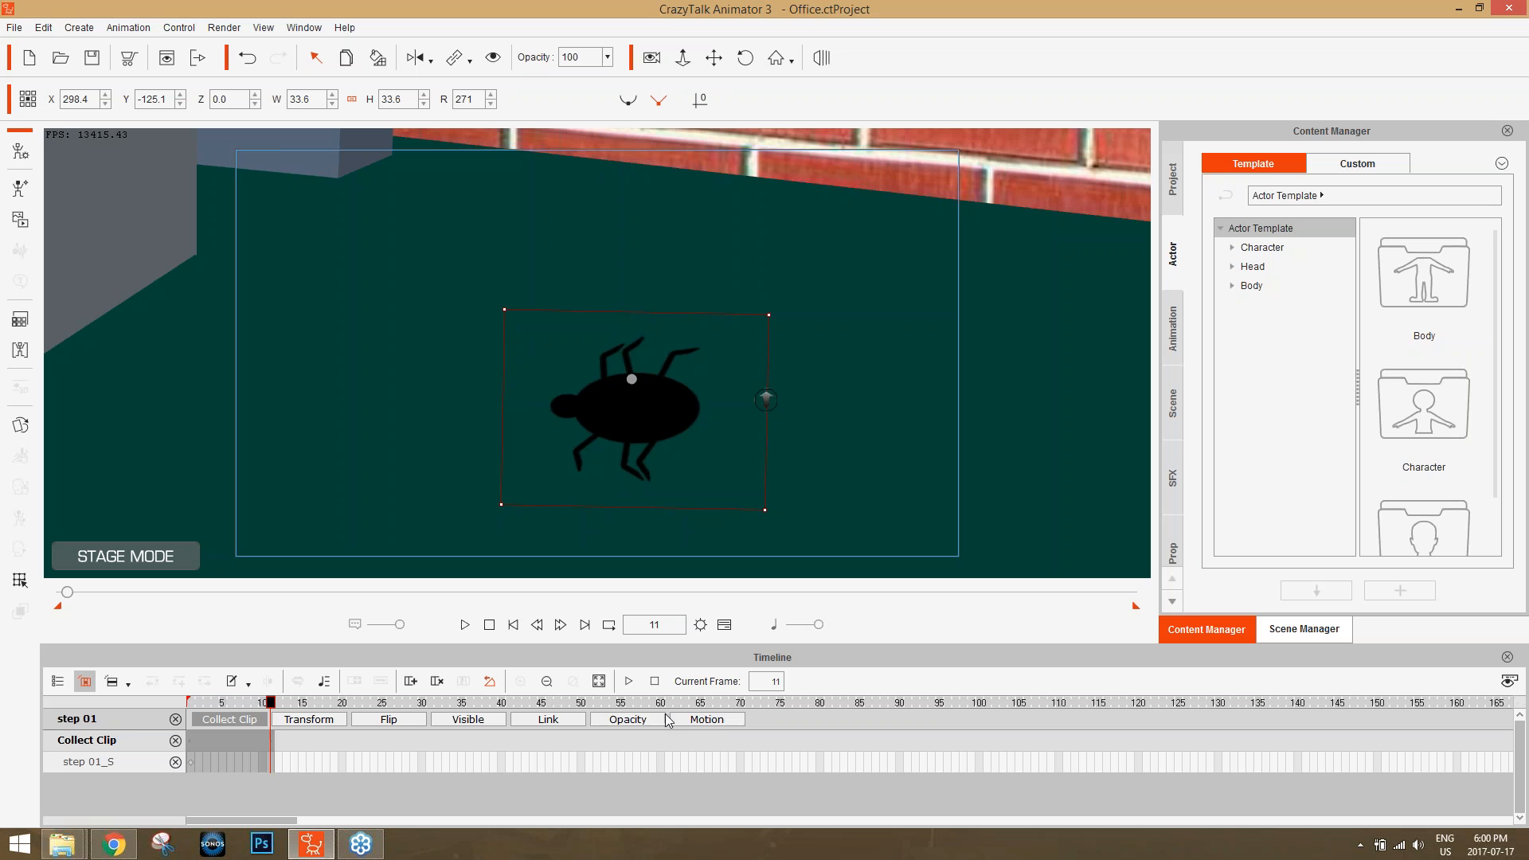
# Show the bug's Motion track and loop its walk clip to about frame 111.
pyautogui.click(691, 720)
pyautogui.click(249, 720)
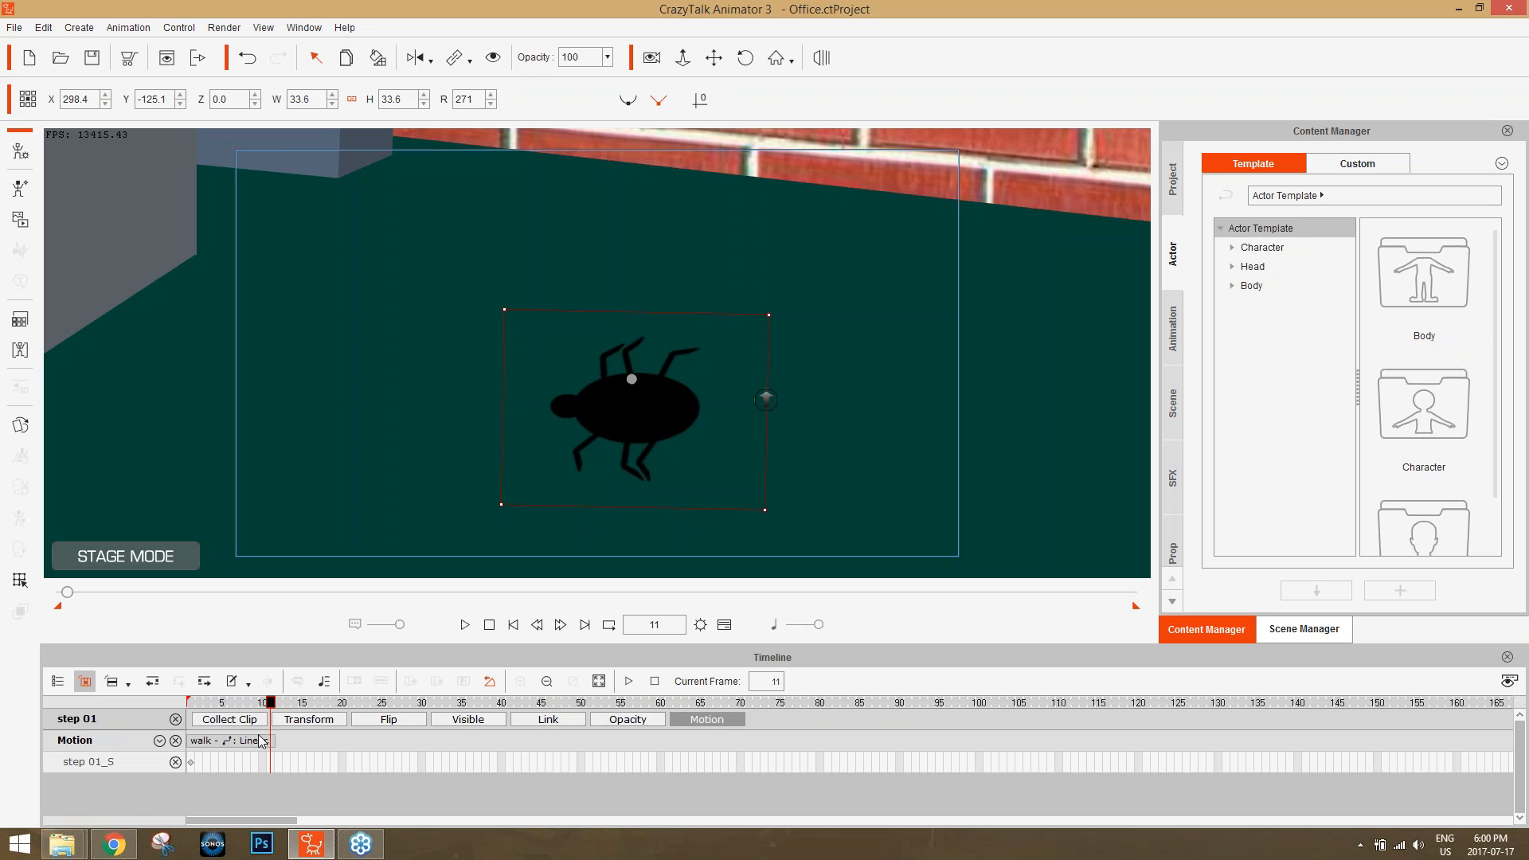
pyautogui.click(227, 743)
pyautogui.click(190, 703)
pyautogui.moveTo(190, 704); pyautogui.dragTo(239, 704)
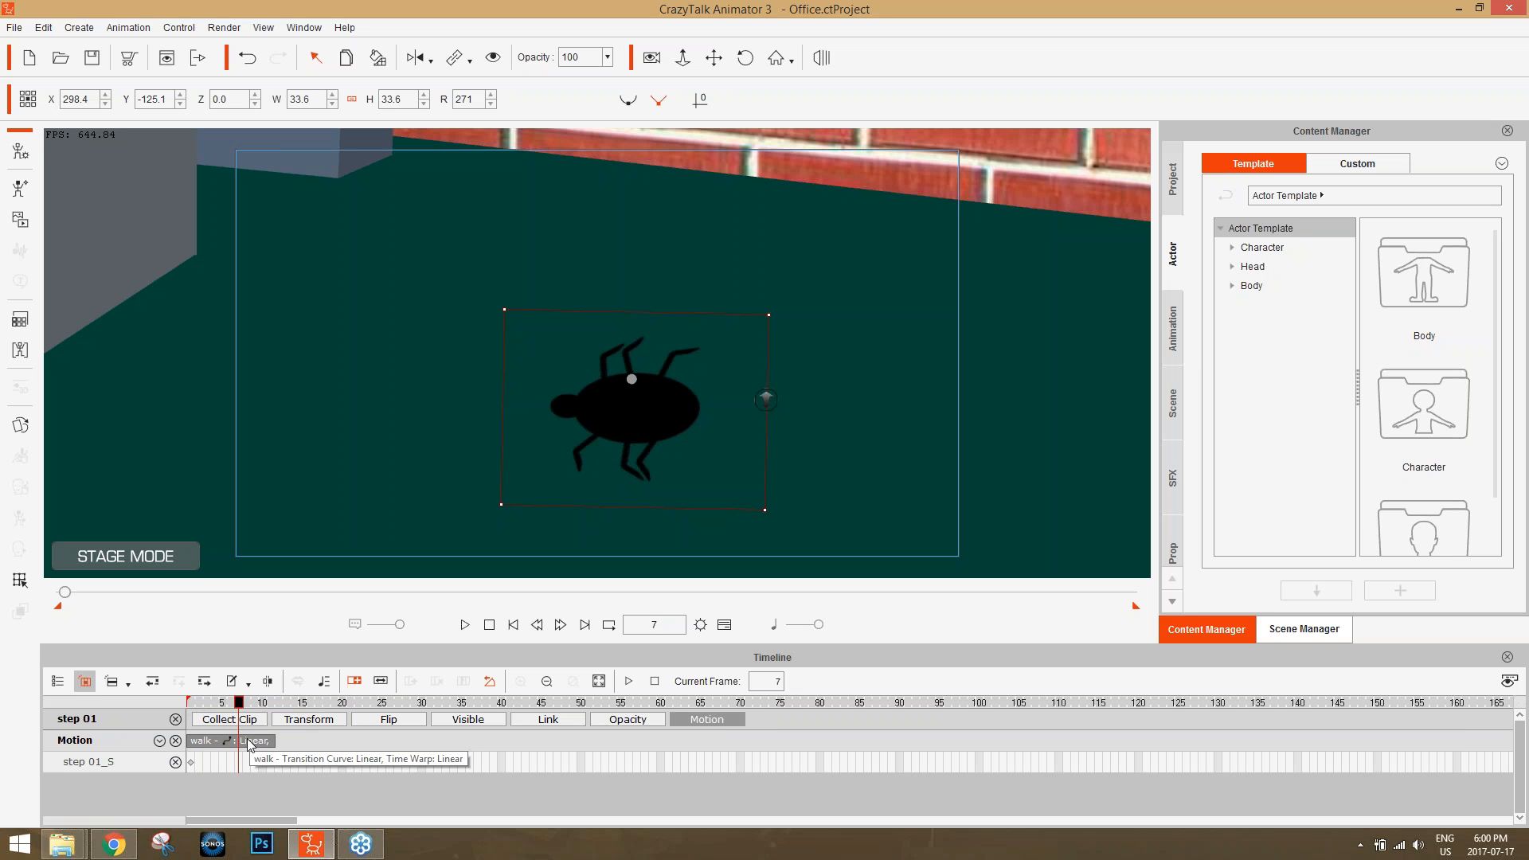
pyautogui.click(358, 684)
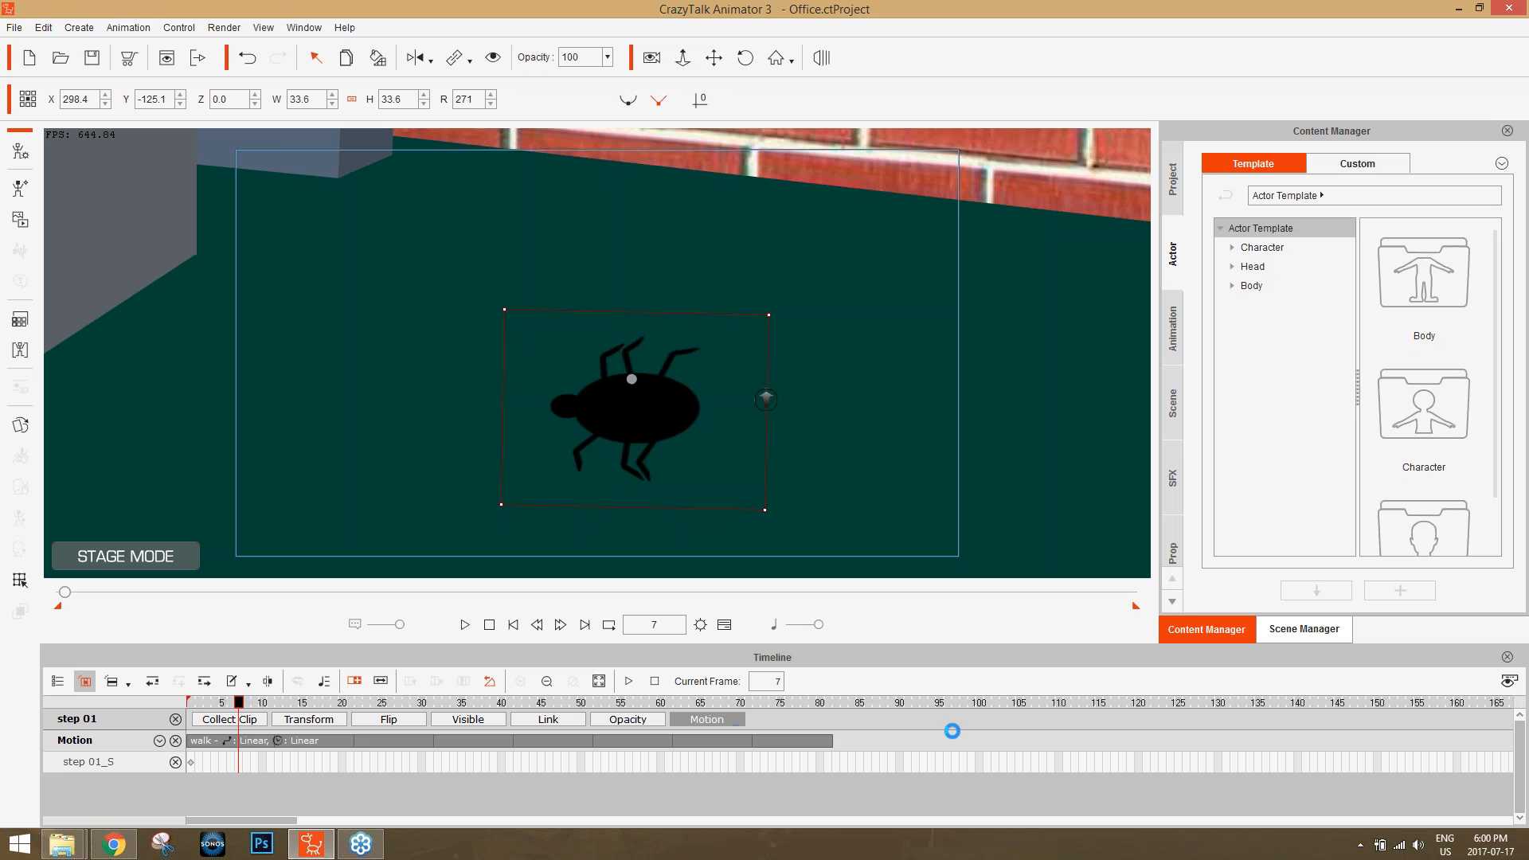
# Play back the looped walk and move to frame 111 at the end of the clip.
pyautogui.press('space')
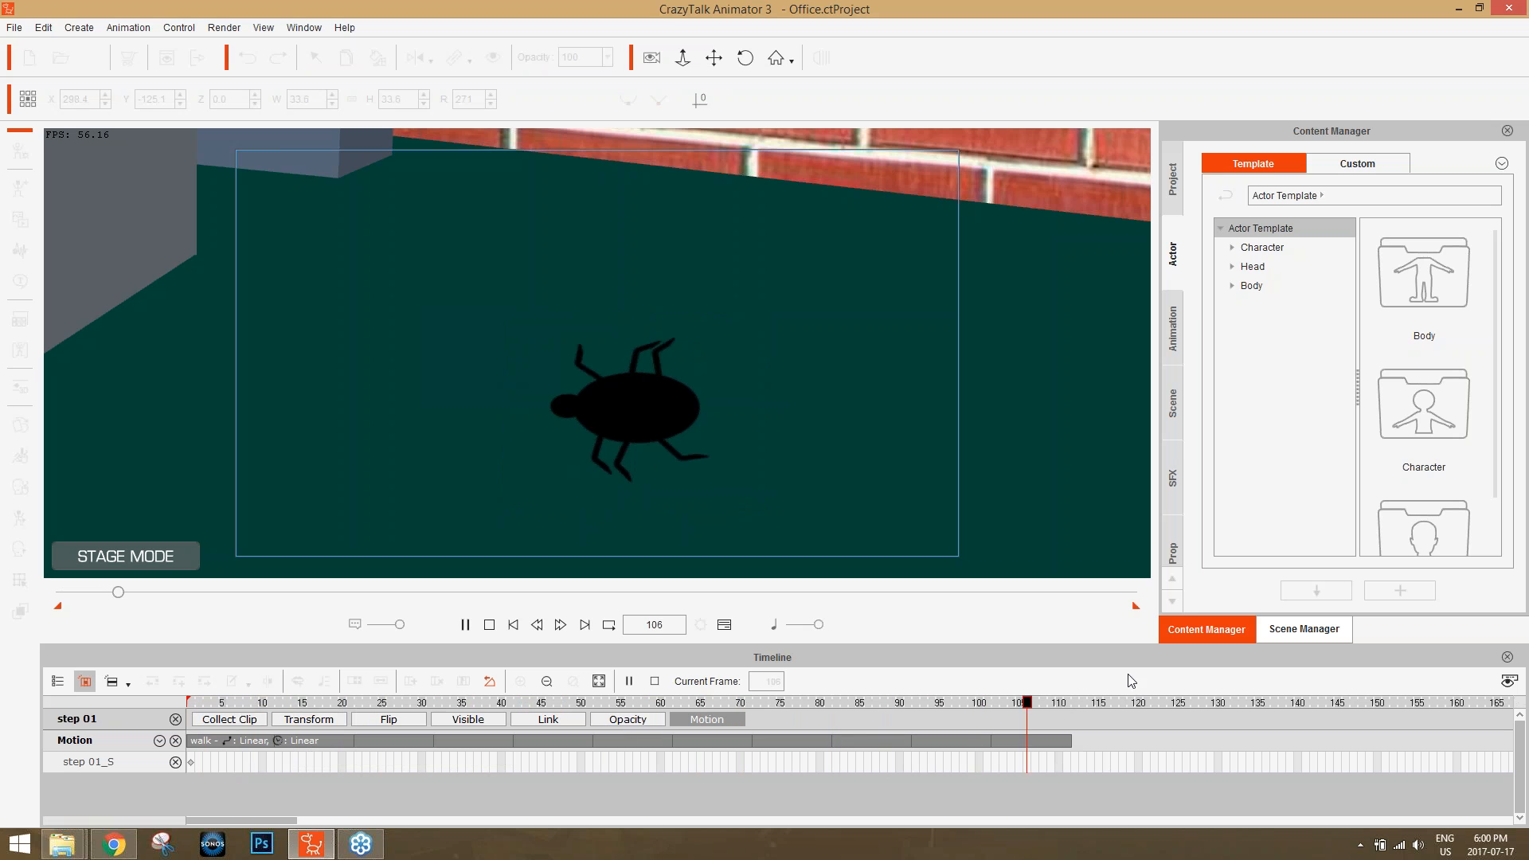
pyautogui.press('space')
pyautogui.moveTo(1042, 703); pyautogui.dragTo(1067, 702)
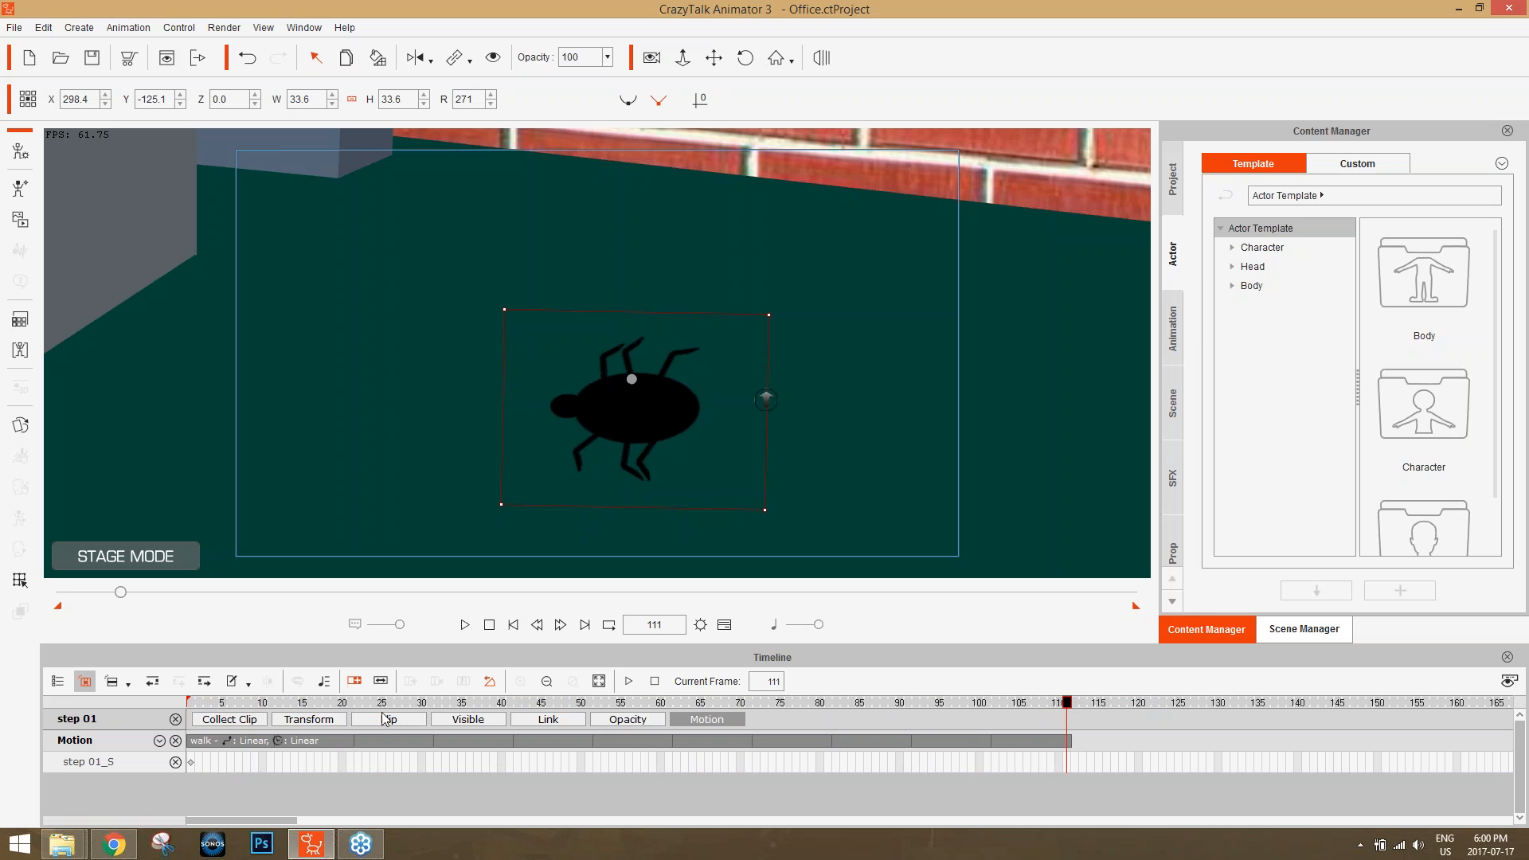
# In camera record mode at frame 1, frame the office and move the bug past the camera frame's right edge to about X 344.6, Y -127.5.
pyautogui.click(318, 720)
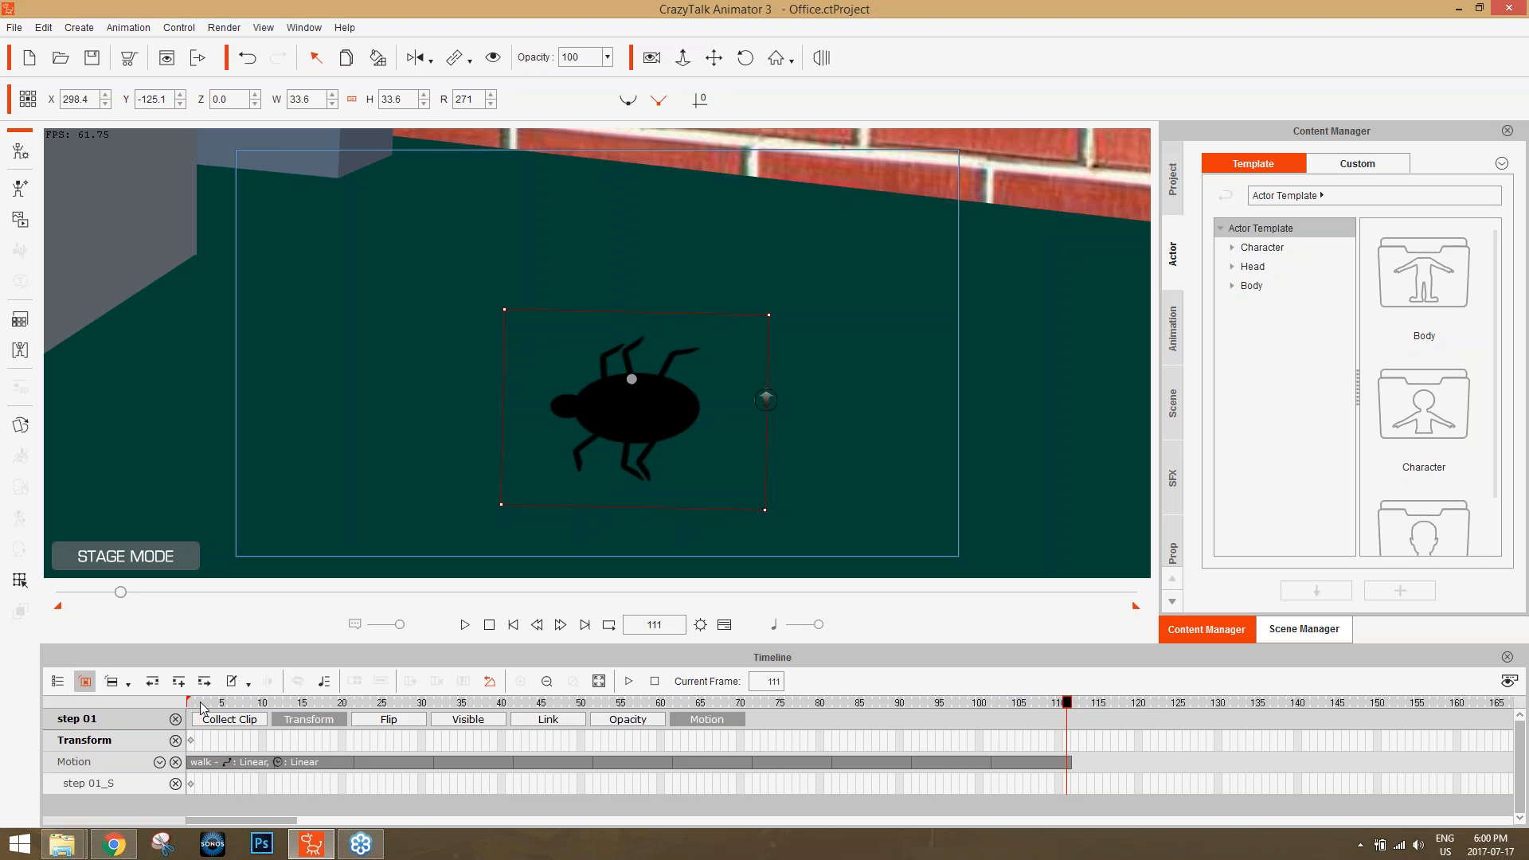
pyautogui.moveTo(199, 703); pyautogui.dragTo(171, 707)
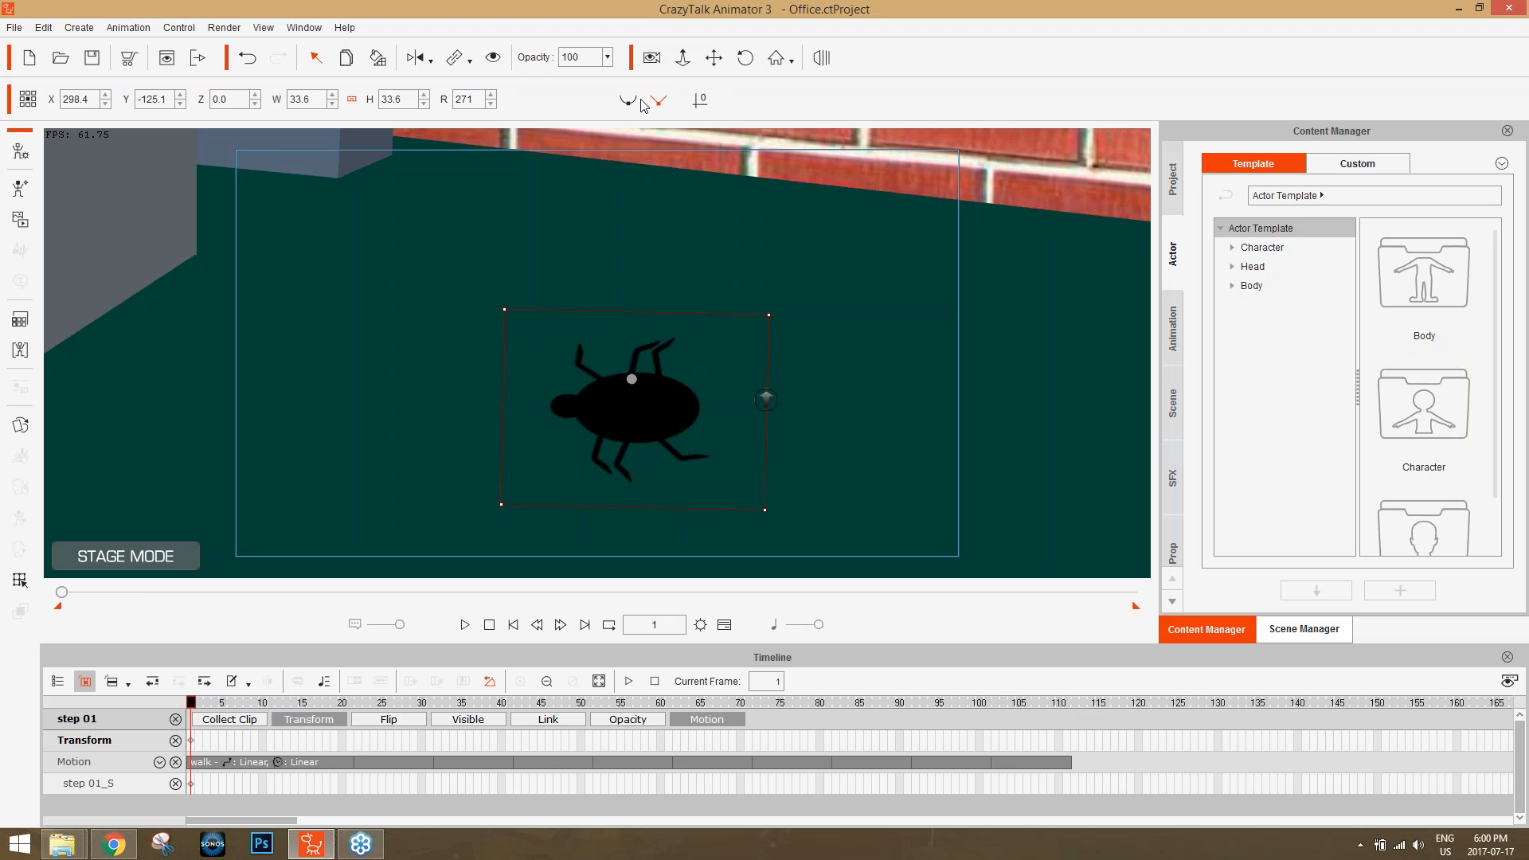
pyautogui.click(651, 61)
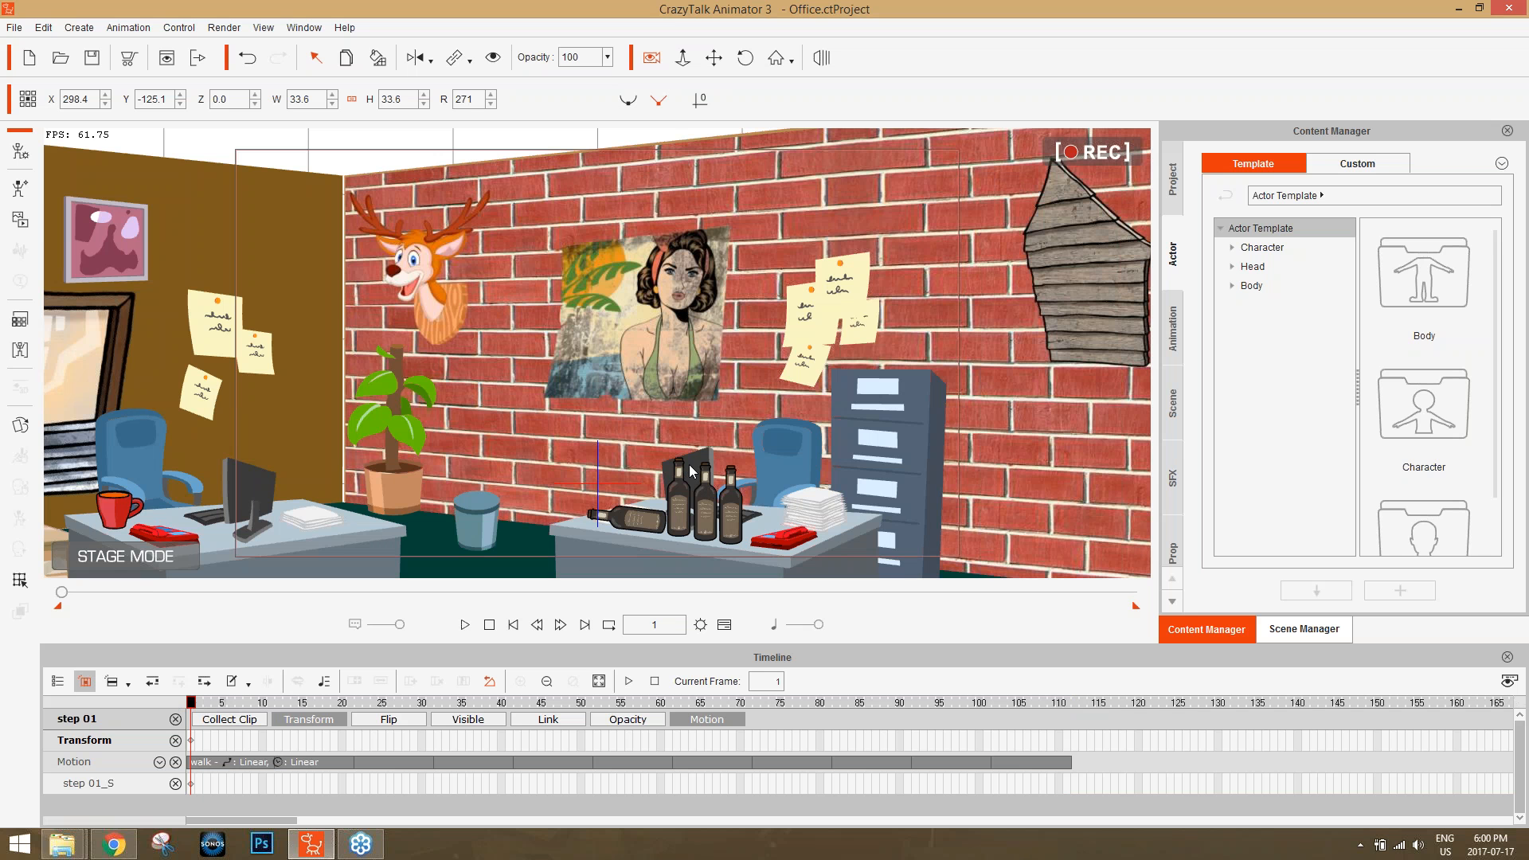
pyautogui.moveTo(652, 490); pyautogui.dragTo(645, 314)
pyautogui.scroll(-3, 679, 392)
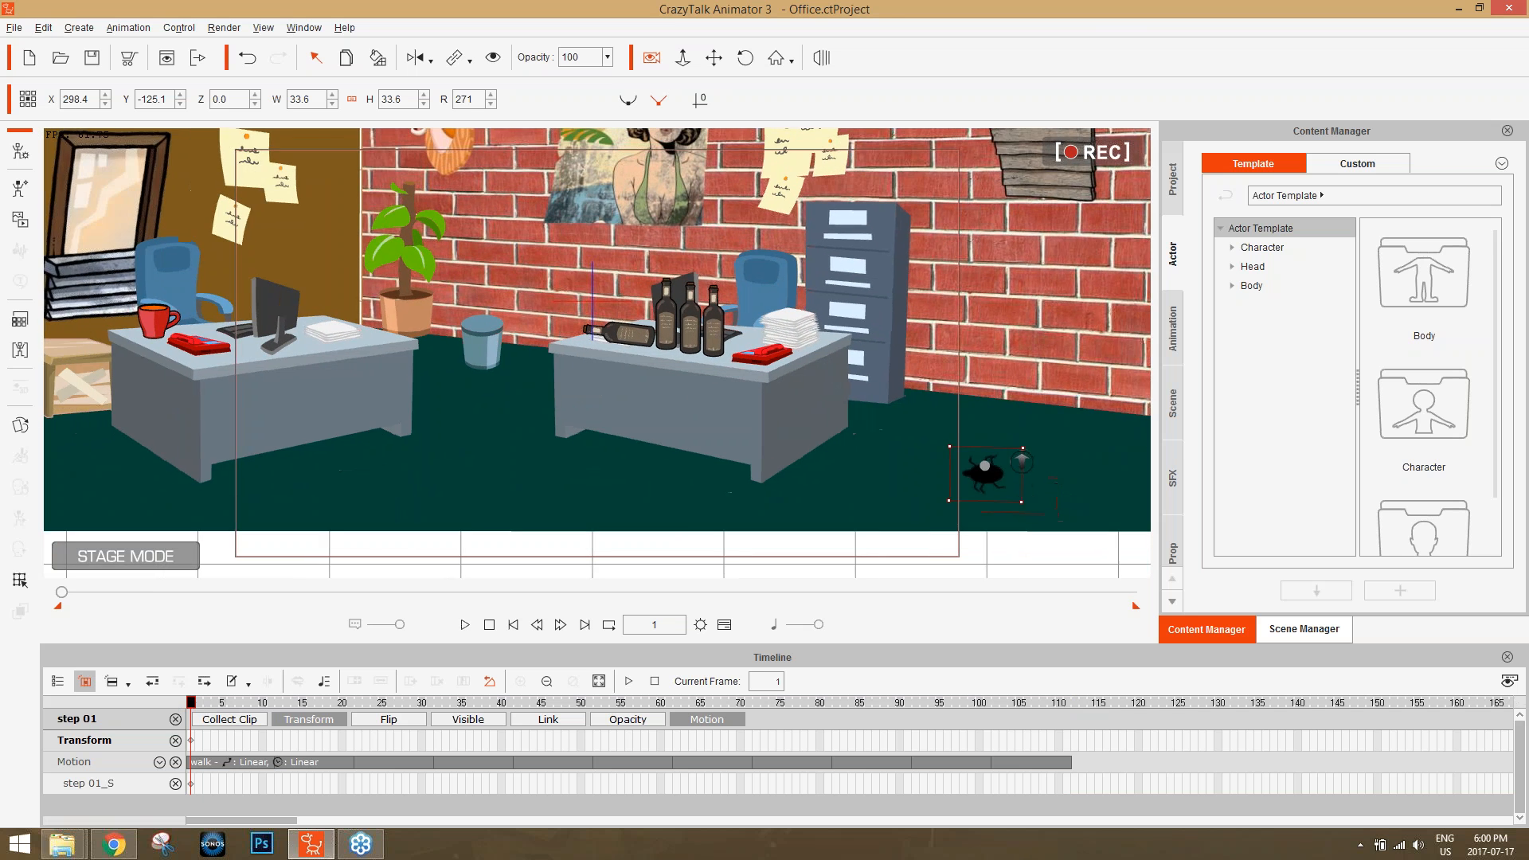
pyautogui.scroll(3, 613, 299)
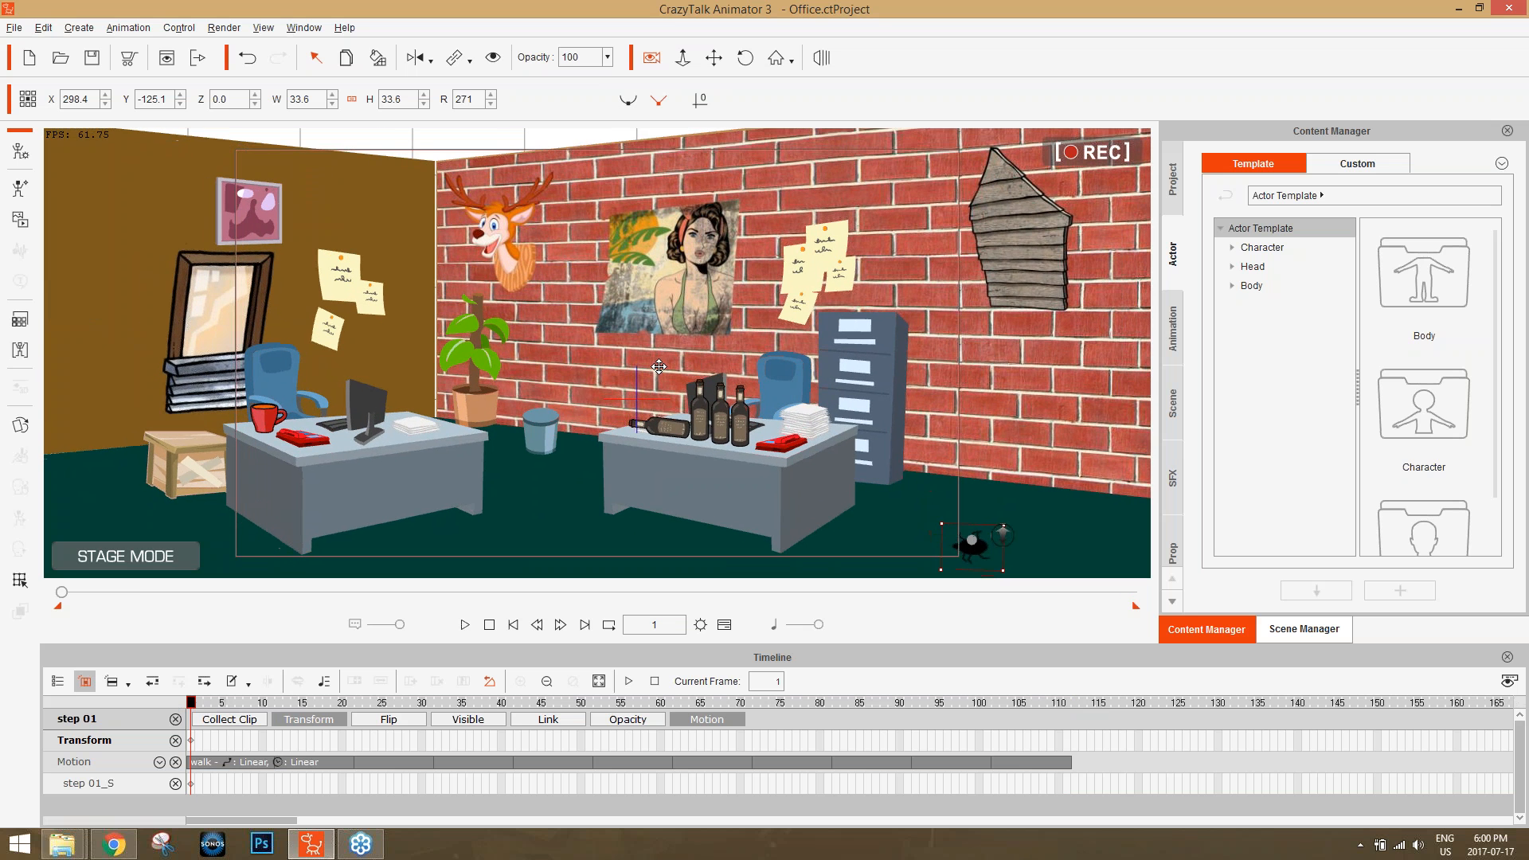
pyautogui.scroll(-4, 613, 299)
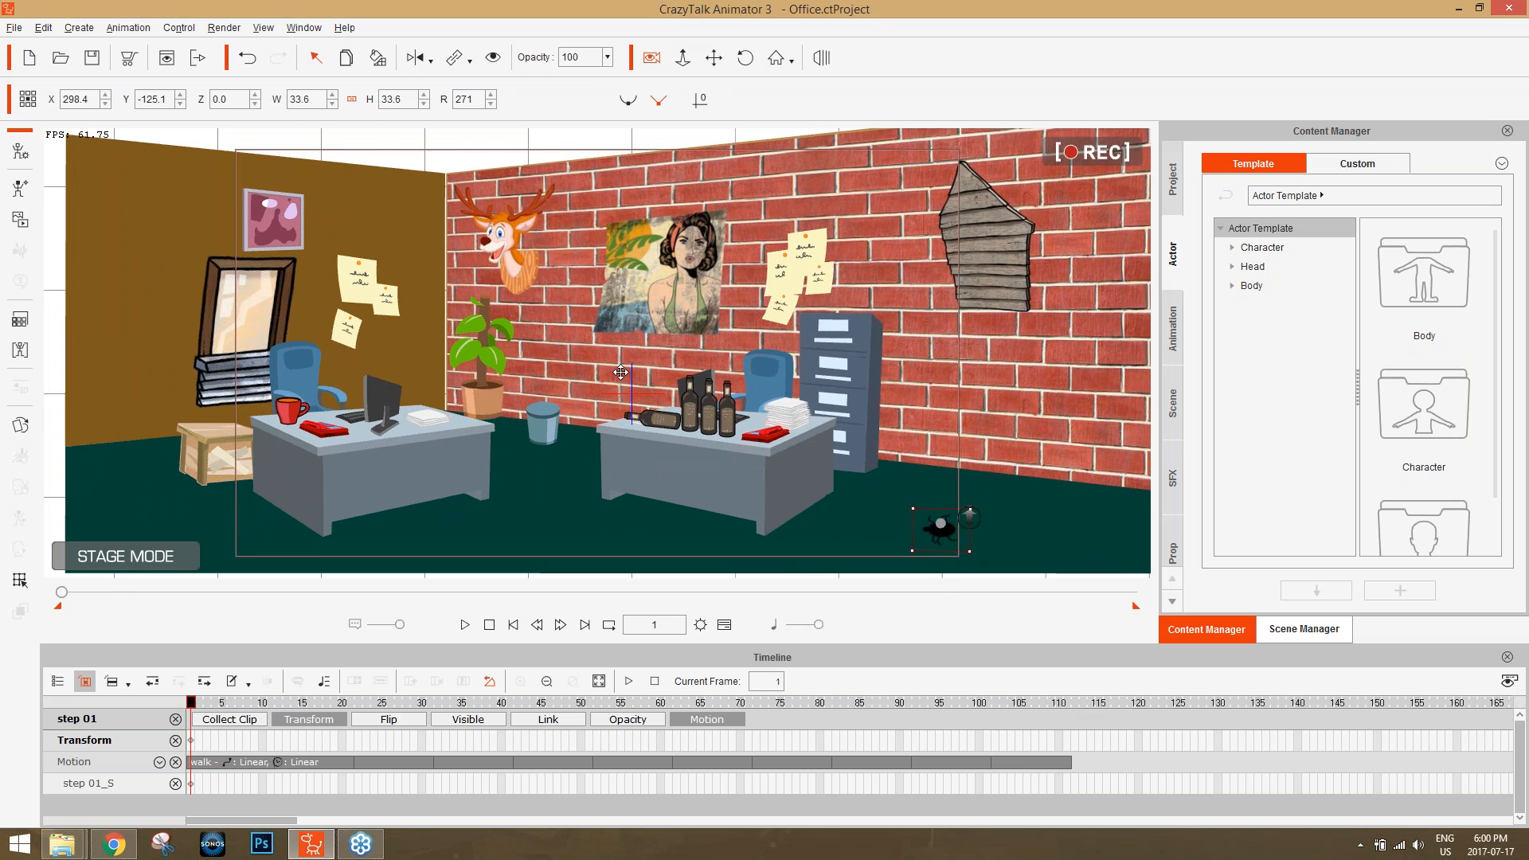
pyautogui.moveTo(938, 531); pyautogui.dragTo(986, 531)
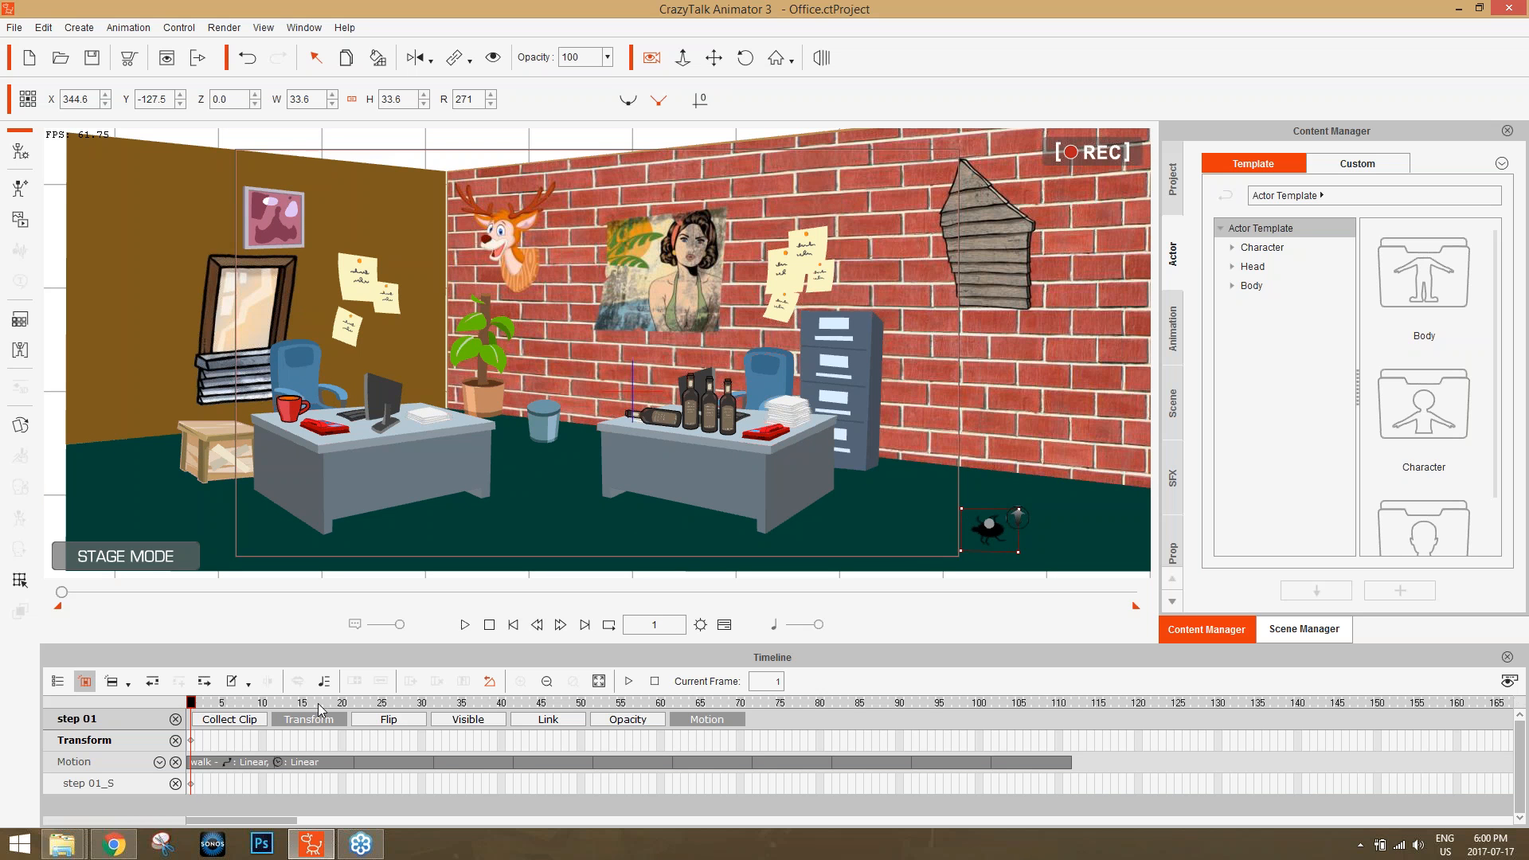
# At frame 111, move the bug past the camera frame's left edge to about X -431.7, Y -132.8, and play back the walk.
pyautogui.moveTo(330, 703); pyautogui.dragTo(1068, 688)
pyautogui.moveTo(987, 538); pyautogui.dragTo(189, 542)
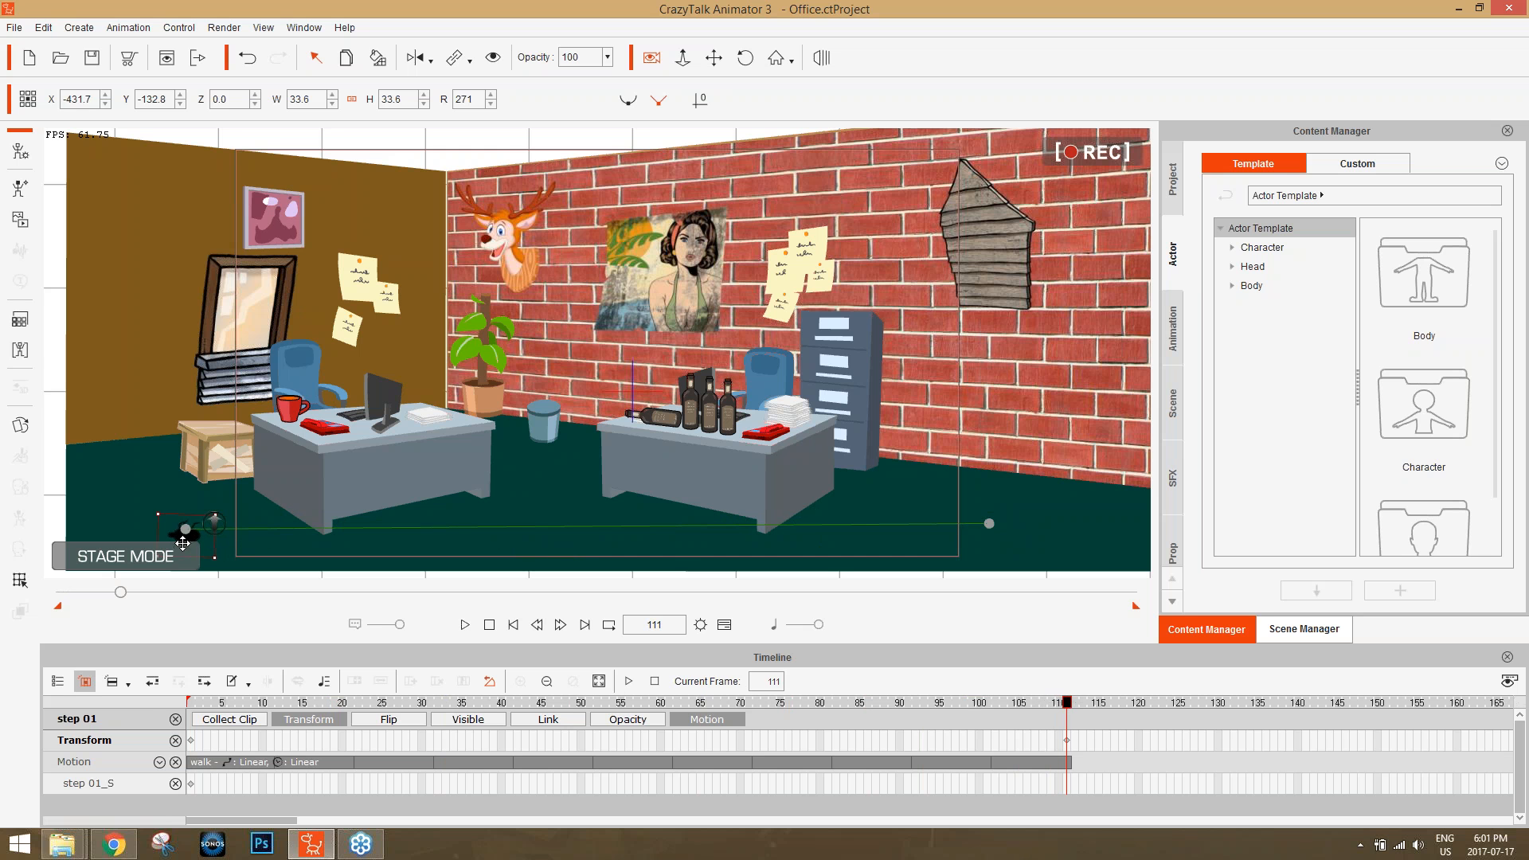
pyautogui.click(192, 704)
pyautogui.press('space')
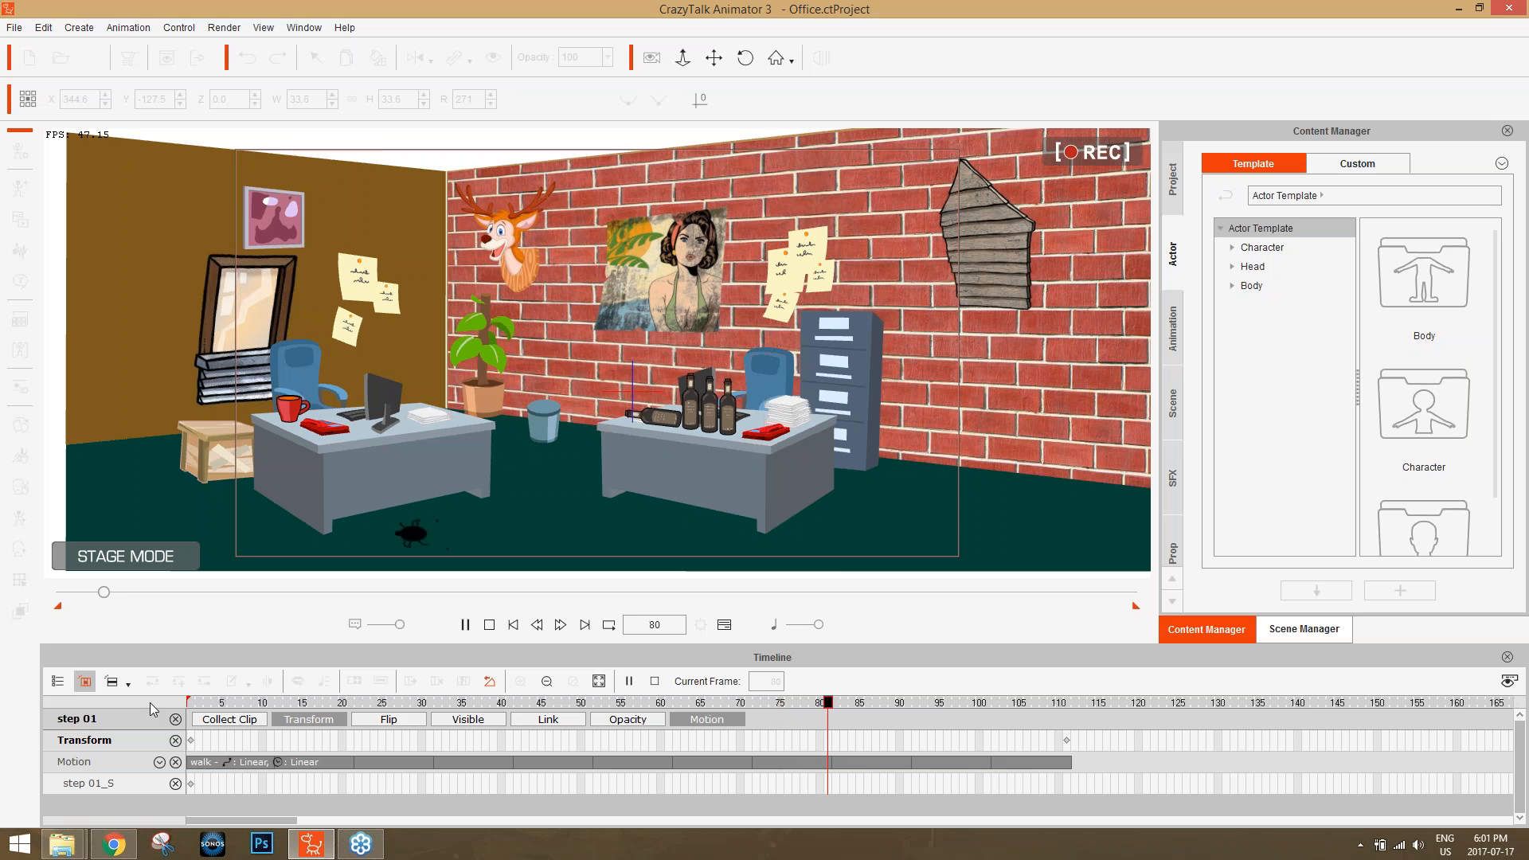
pyautogui.press('space')
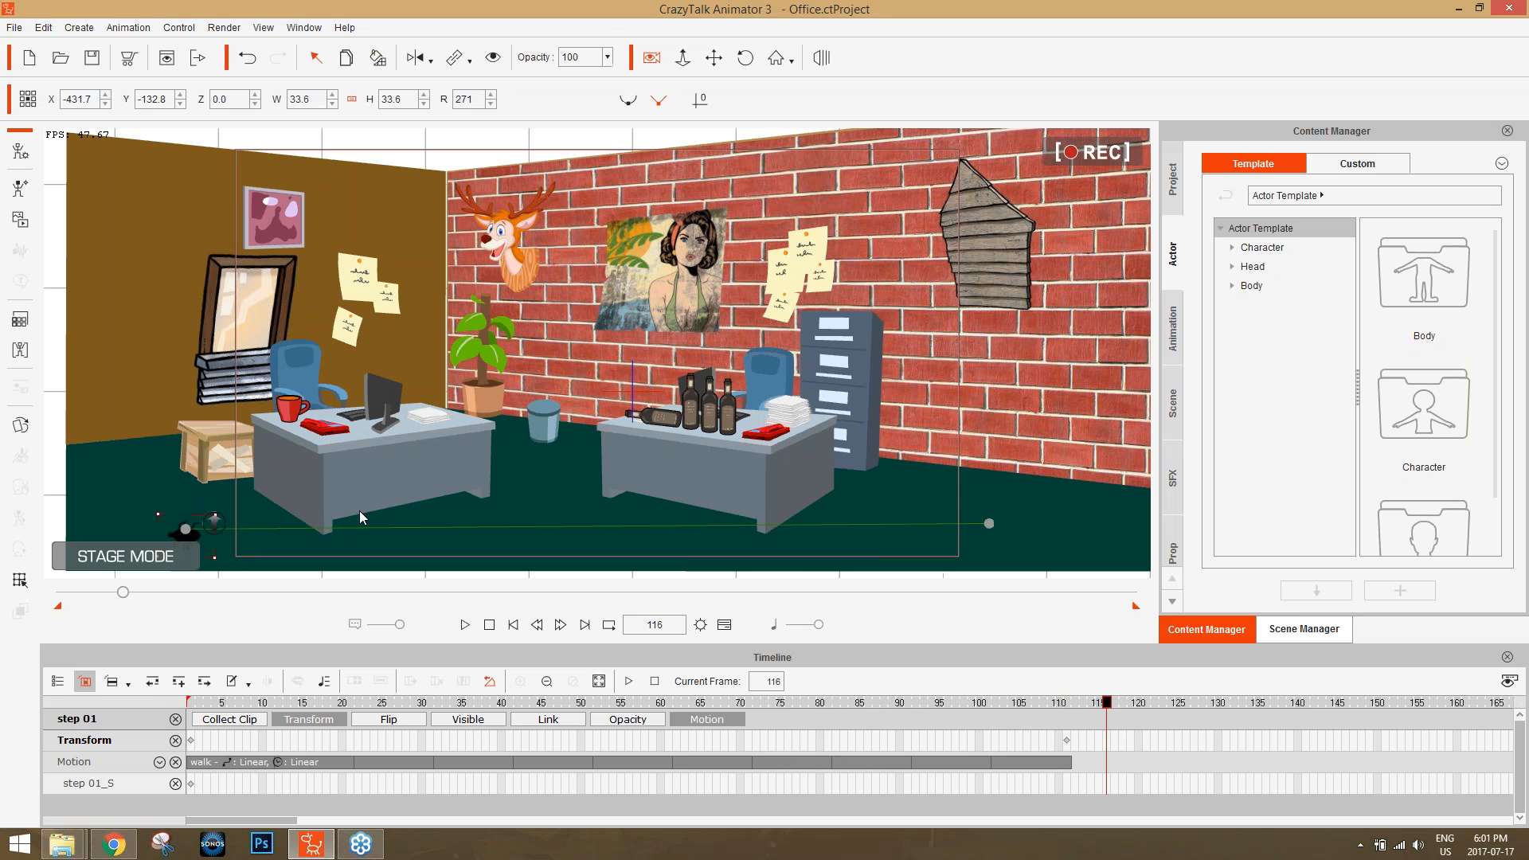
# Check the Z depth of both desks at frame 1 and set the bug's Z to -51 on its first Transform key.
pyautogui.moveTo(206, 702); pyautogui.dragTo(189, 702)
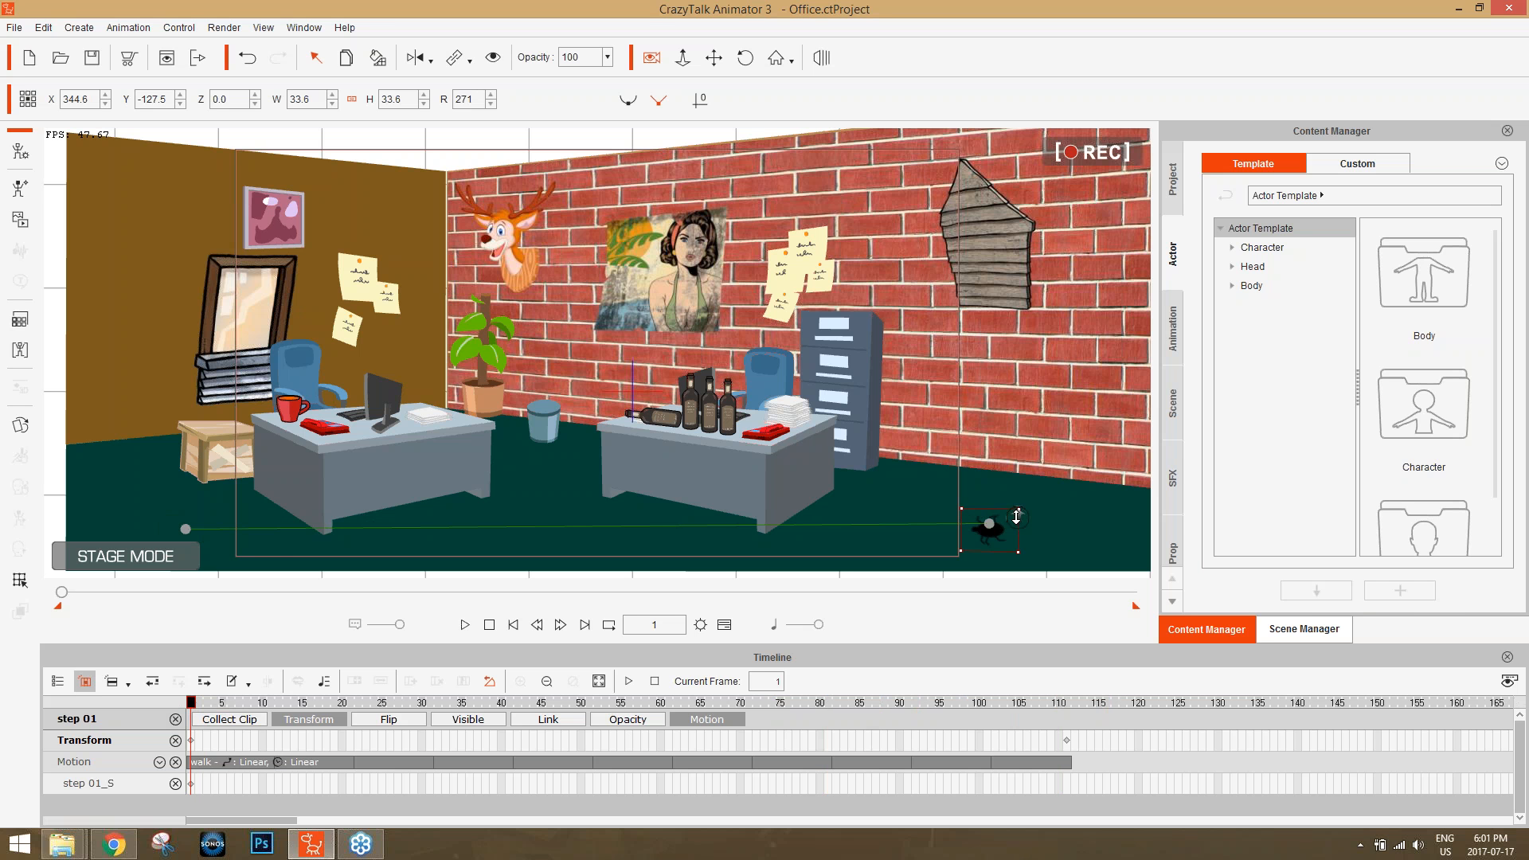
pyautogui.click(798, 491)
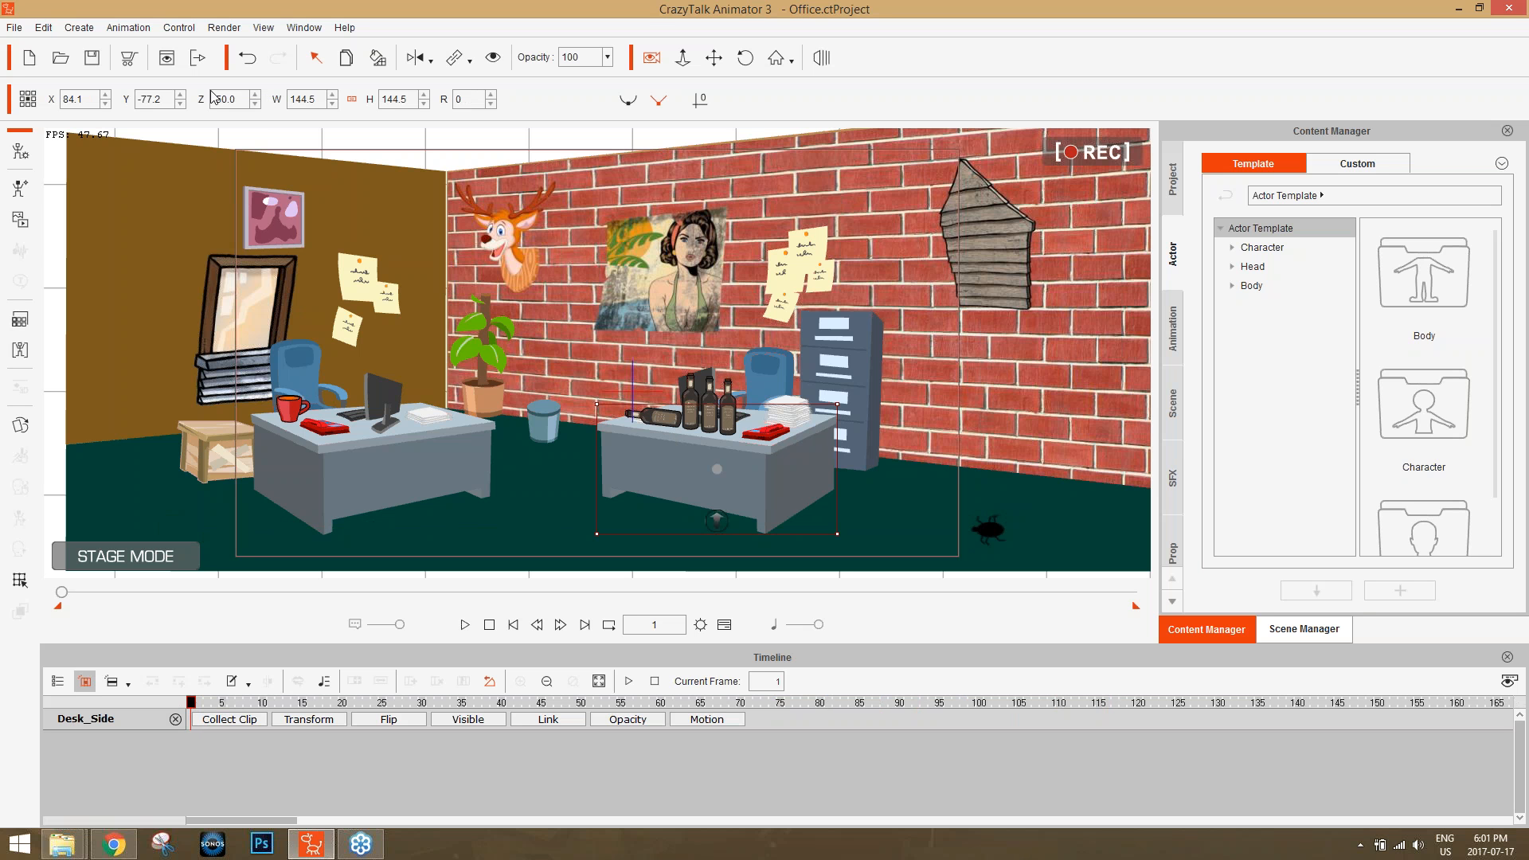
pyautogui.click(371, 478)
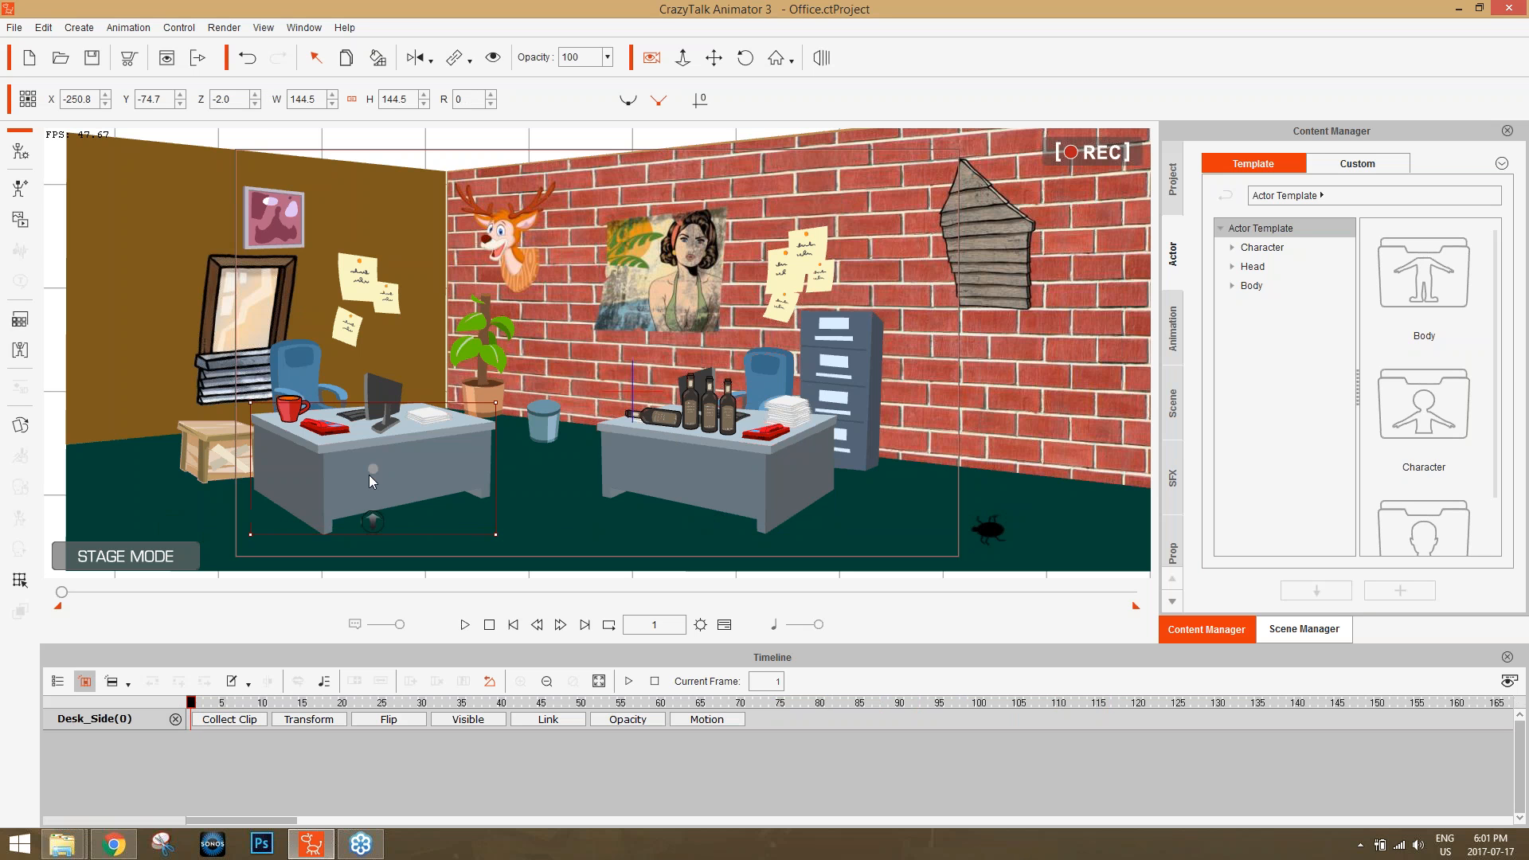
pyautogui.click(989, 523)
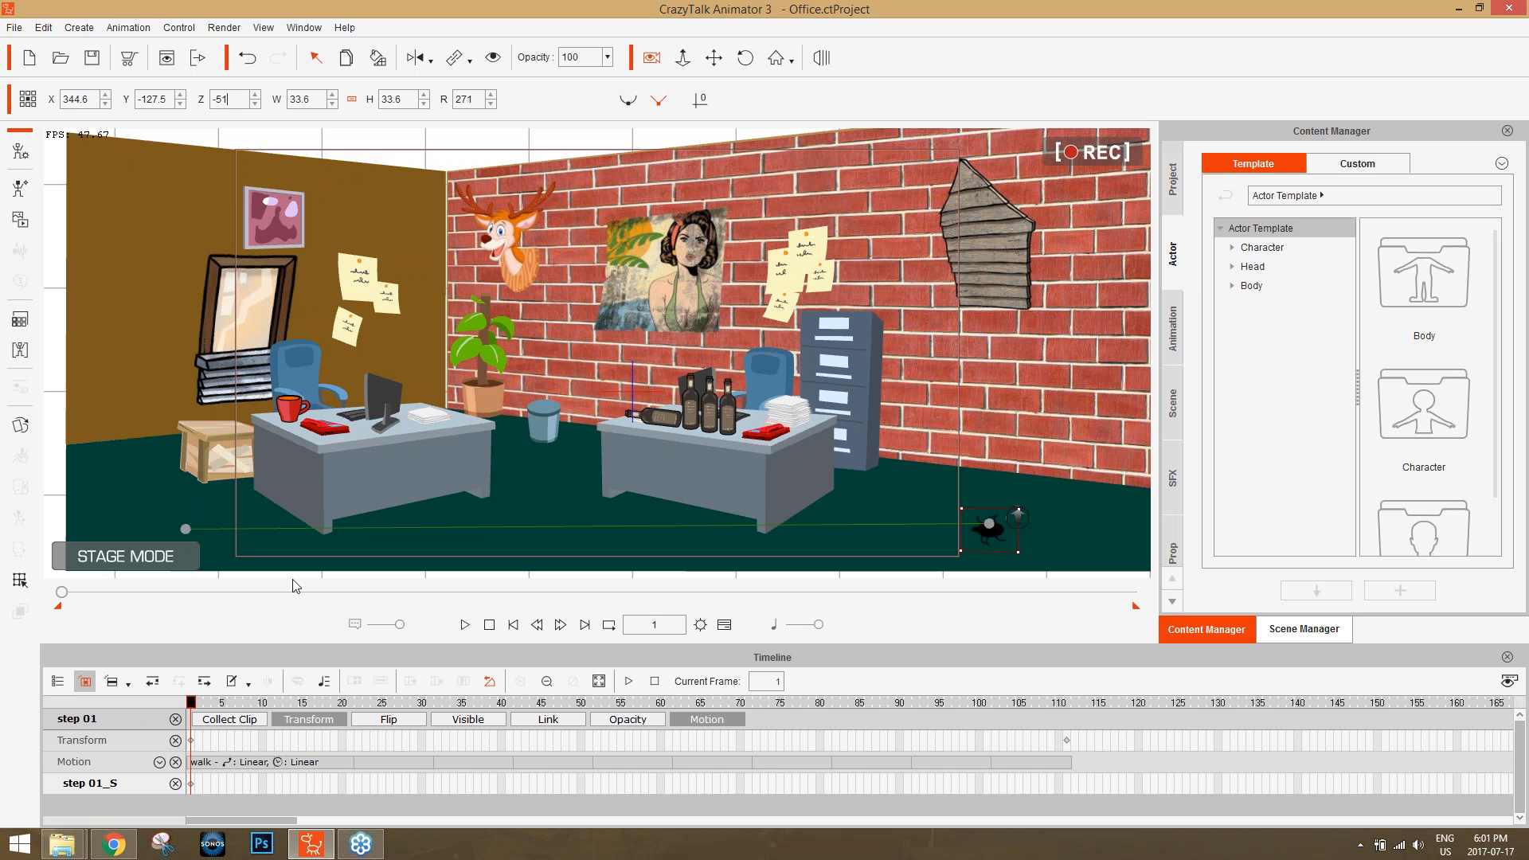
pyautogui.click(191, 742)
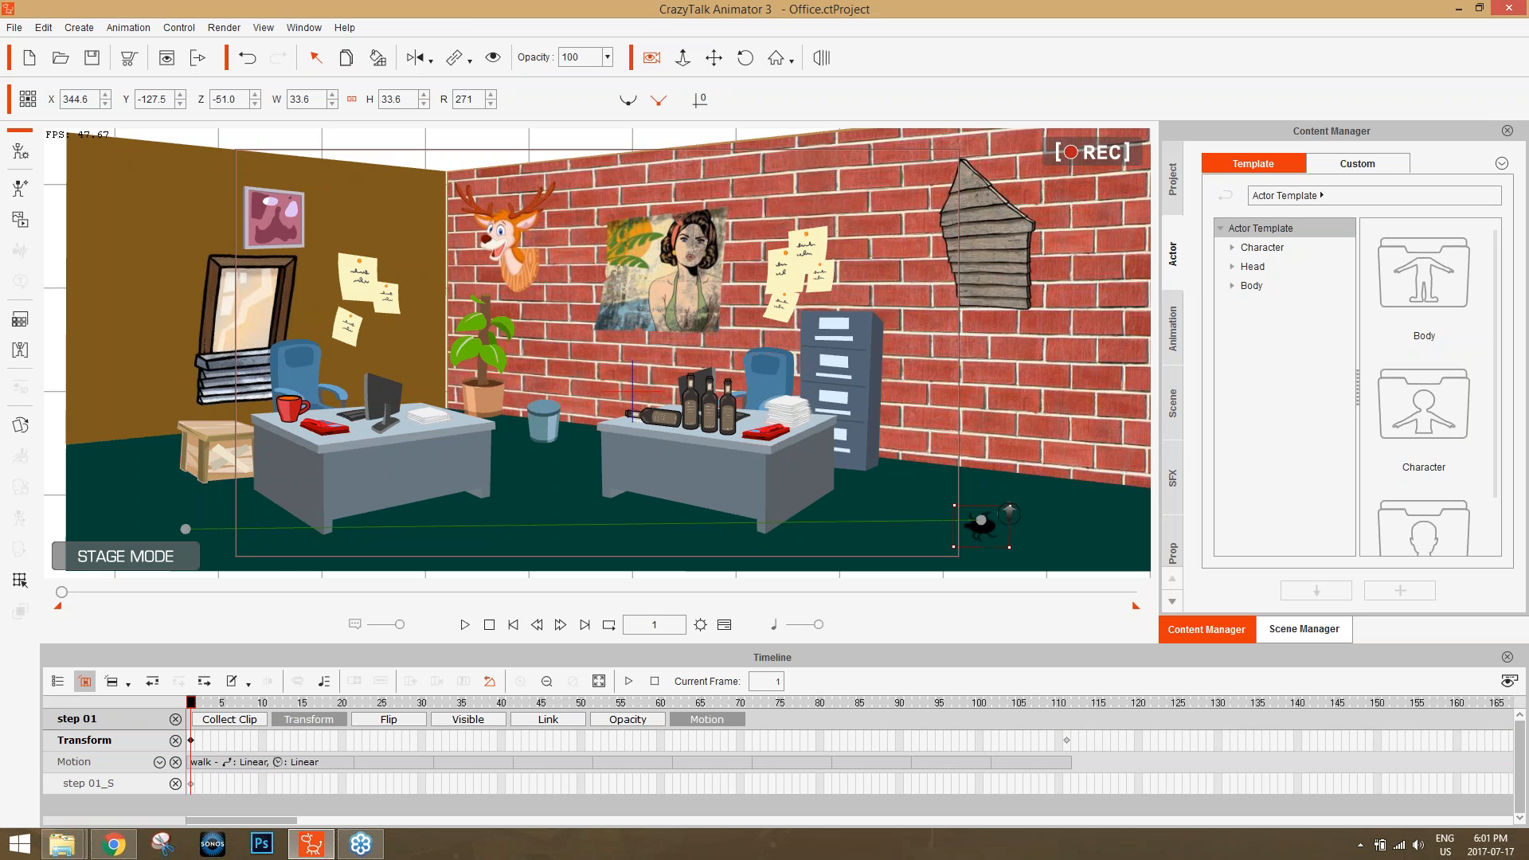
# Set the bug's Z to -51 on the Transform key at frame 111 and scrub through the walk to about frame 74.
pyautogui.press('Tab')
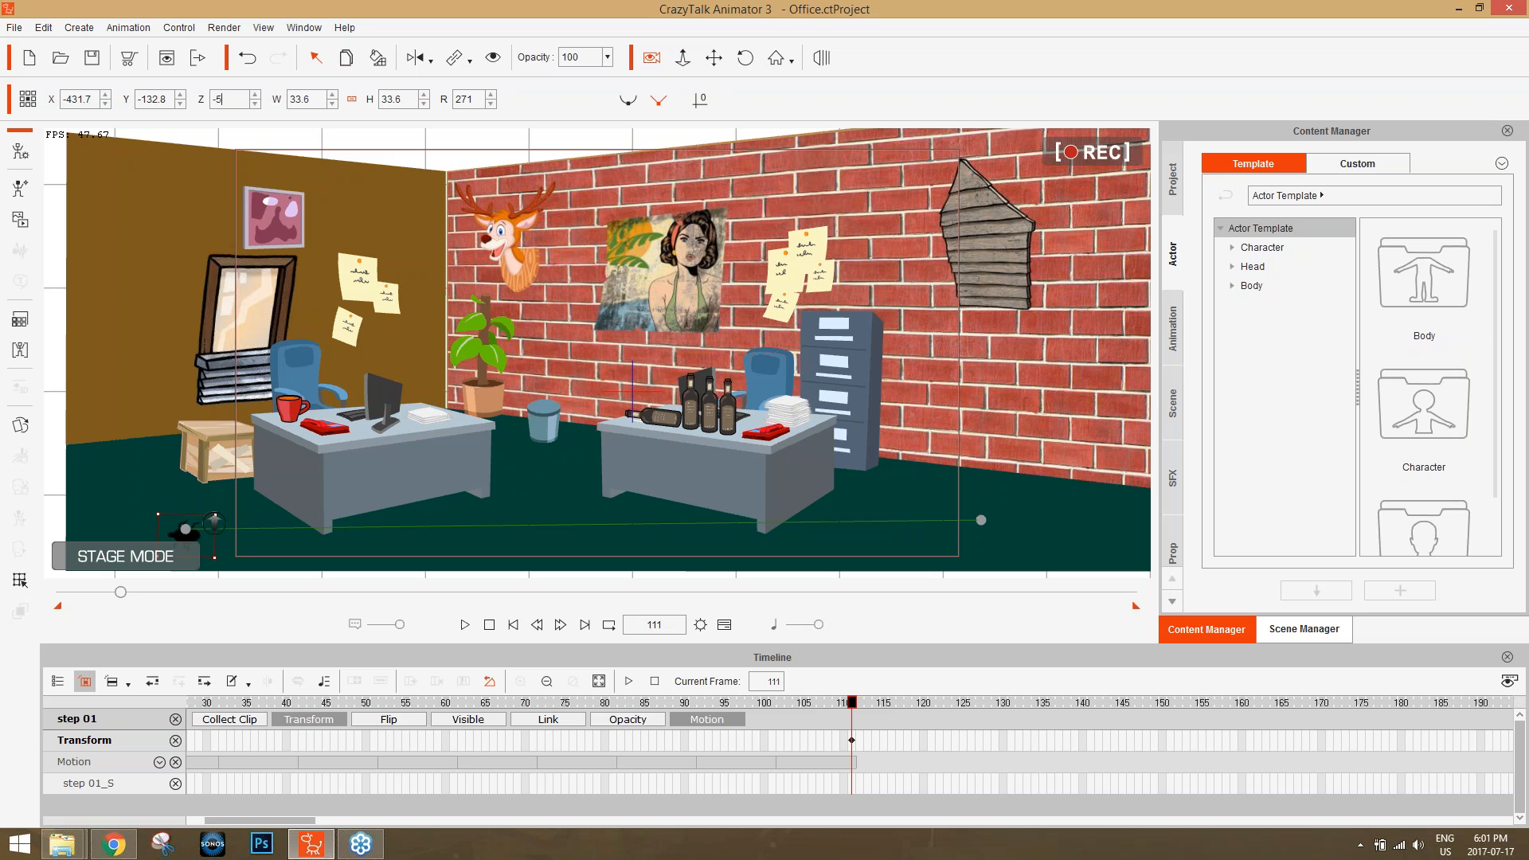
pyautogui.press('Return')
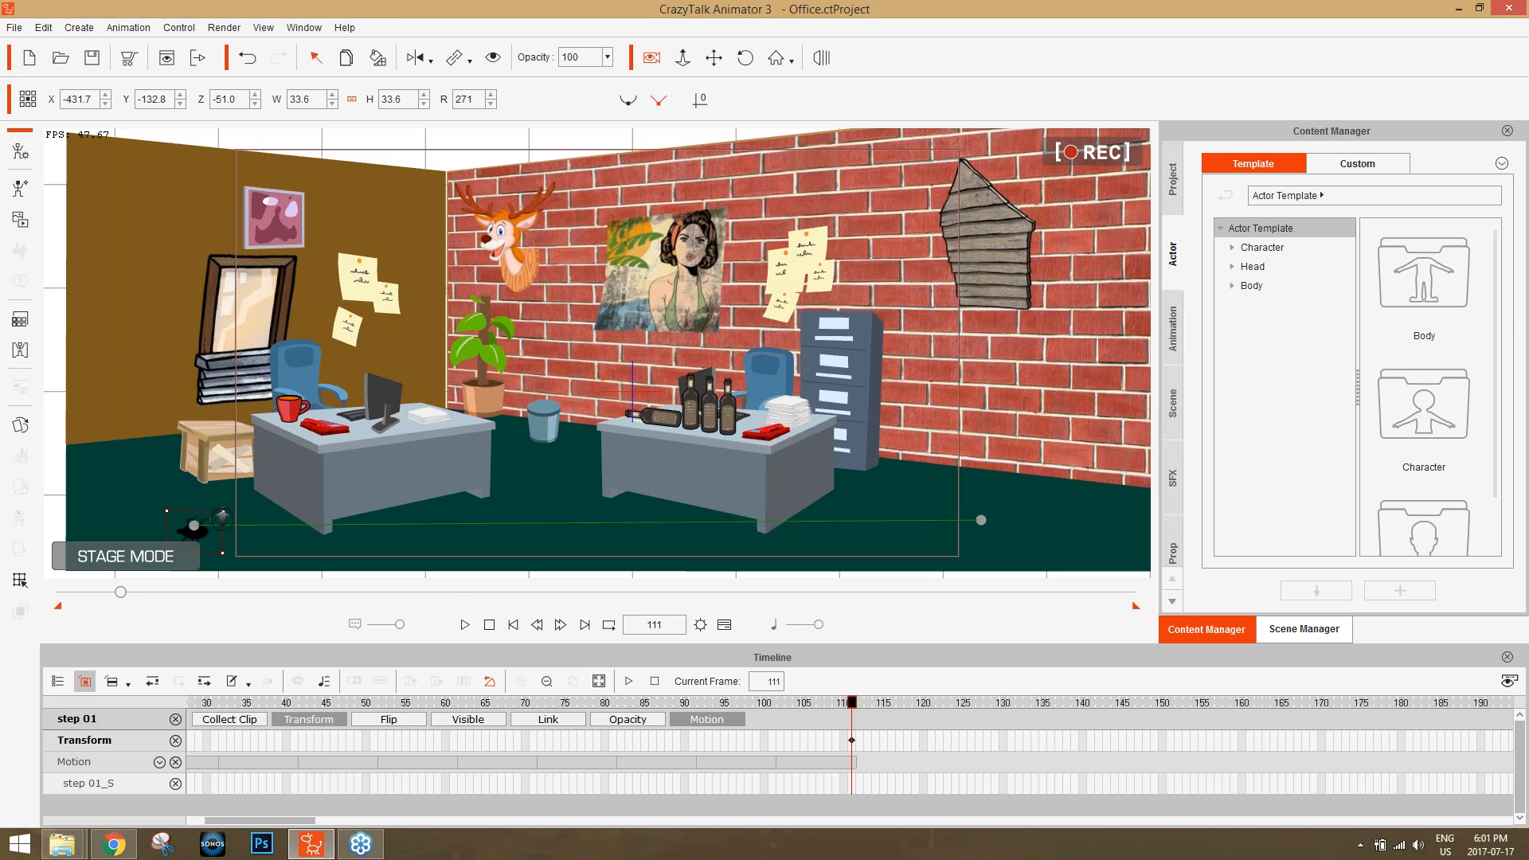
pyautogui.moveTo(247, 702); pyautogui.dragTo(302, 708)
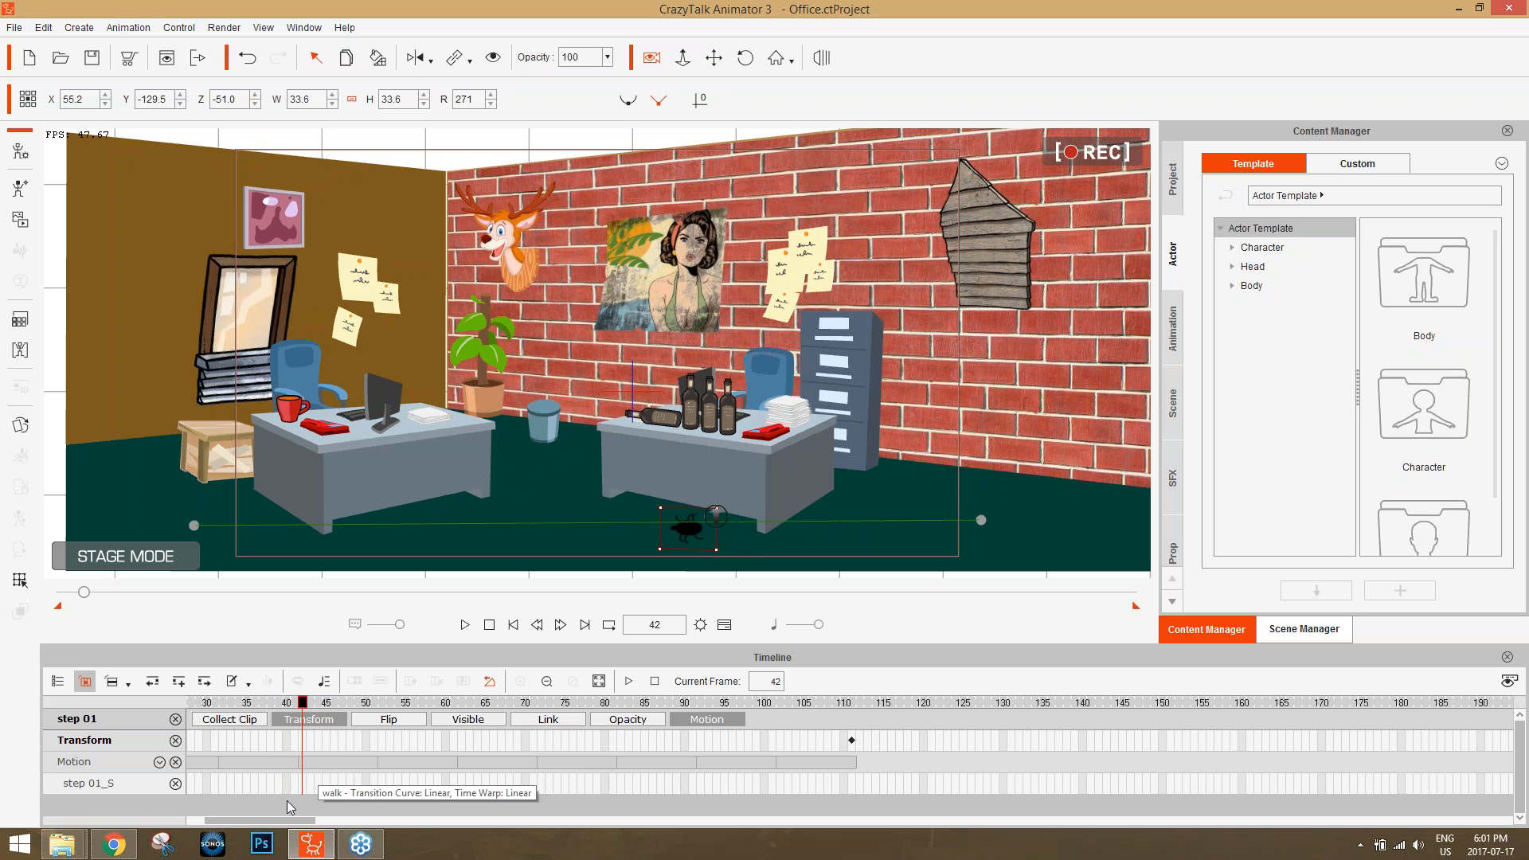
pyautogui.moveTo(278, 821); pyautogui.dragTo(260, 821)
pyautogui.moveTo(237, 704); pyautogui.dragTo(771, 665)
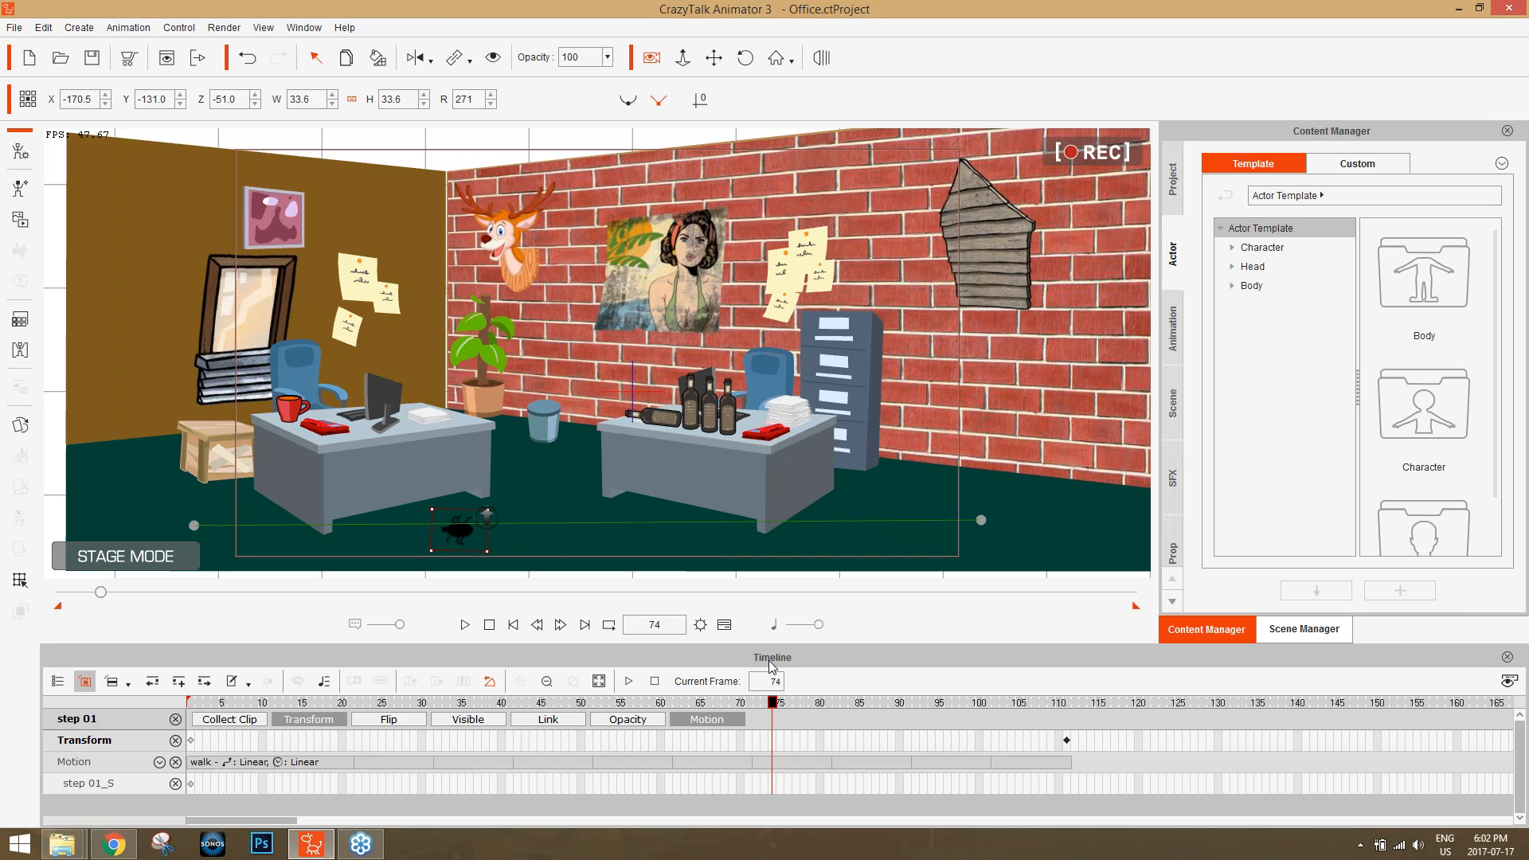
# Open the online user manual's Global Shortcuts page and examine the display, quick capture and camera manipulation shortcuts.
pyautogui.click(1518, 36)
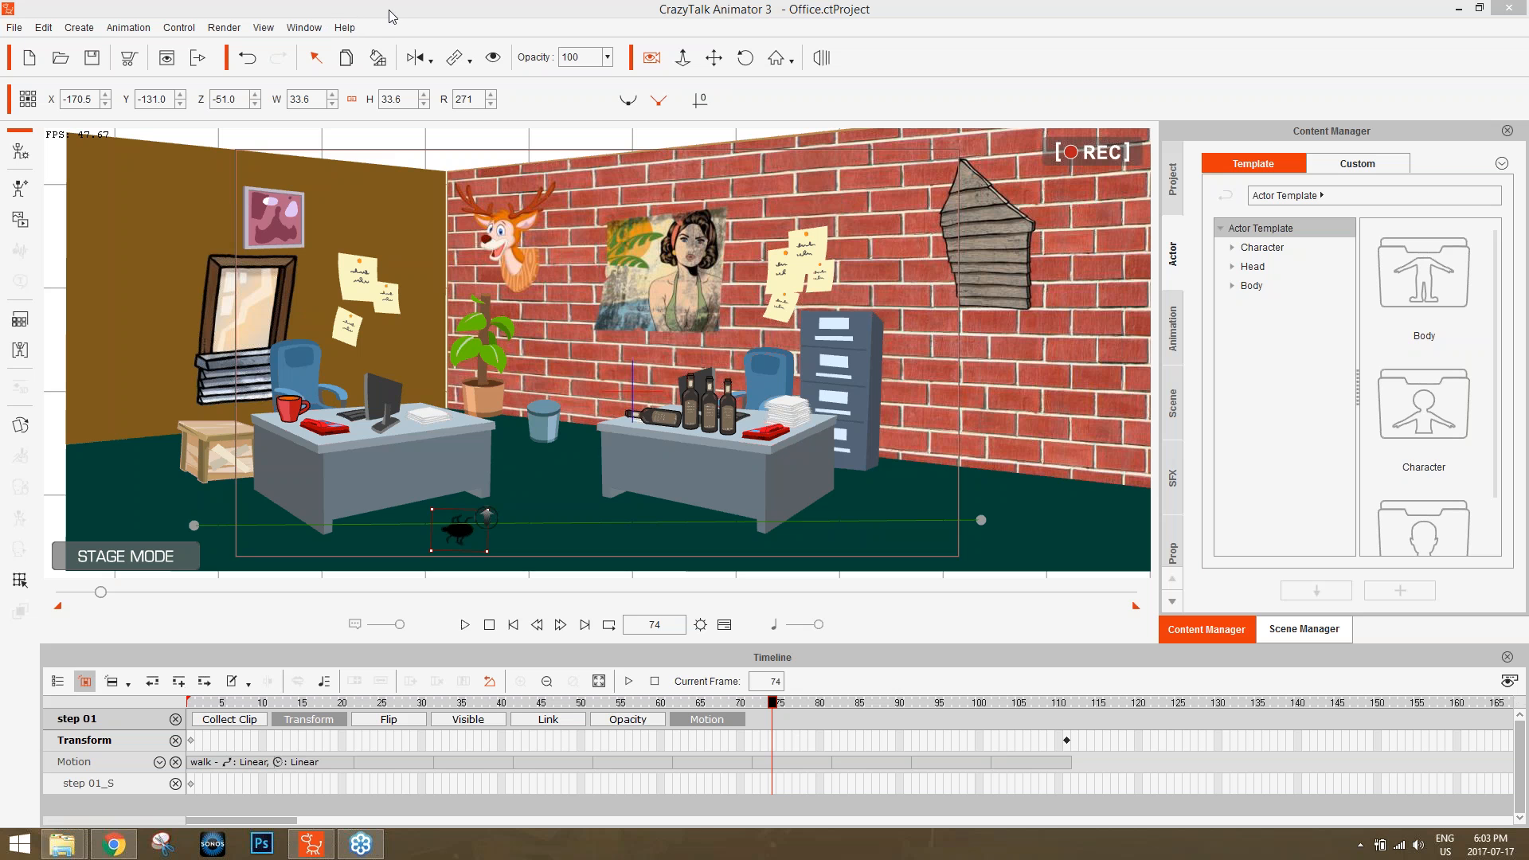
pyautogui.click(344, 28)
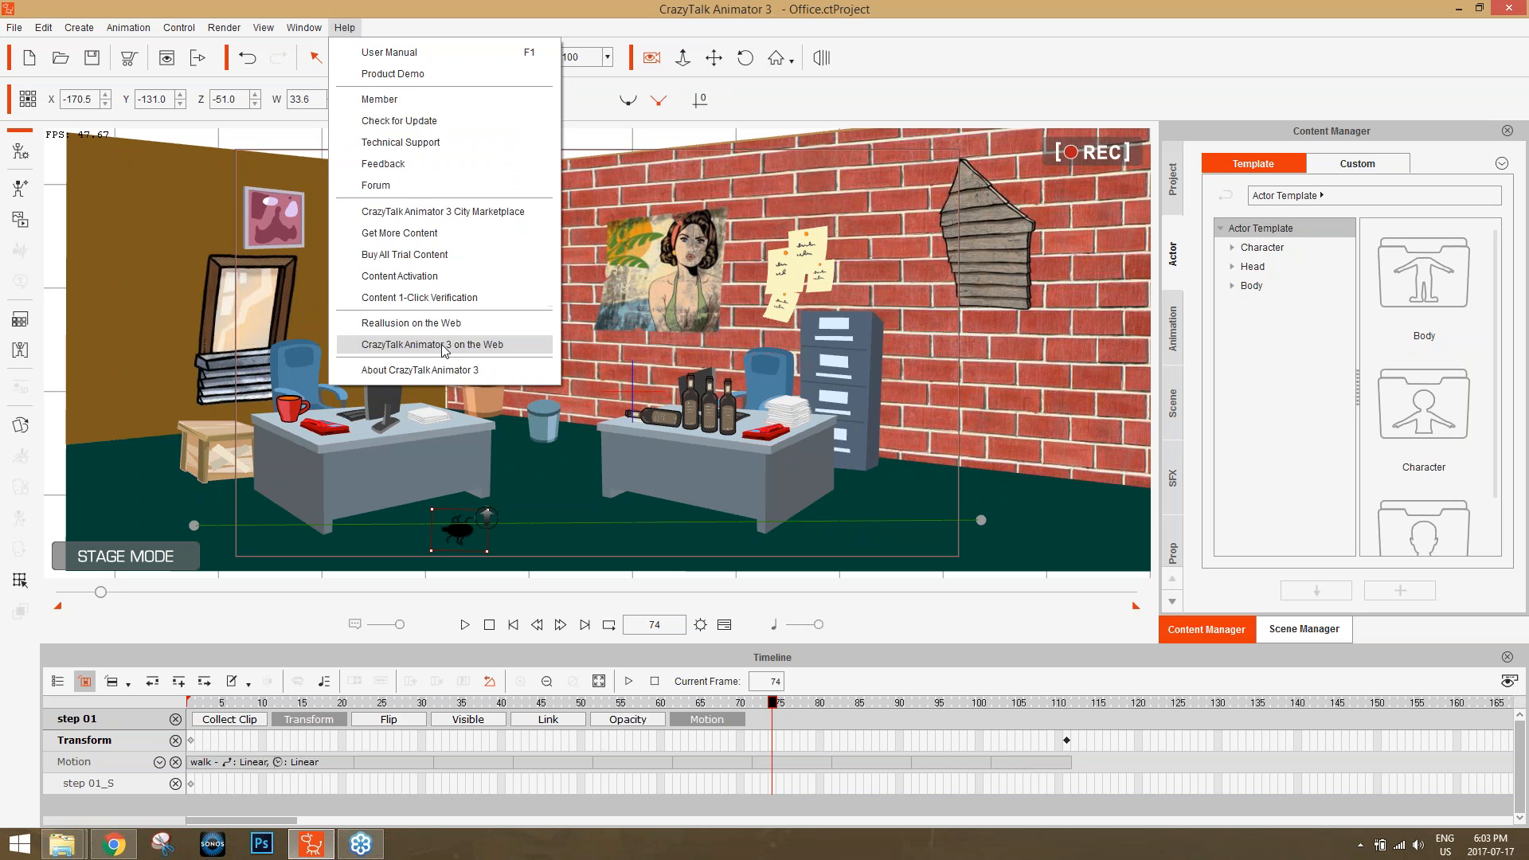
pyautogui.click(389, 52)
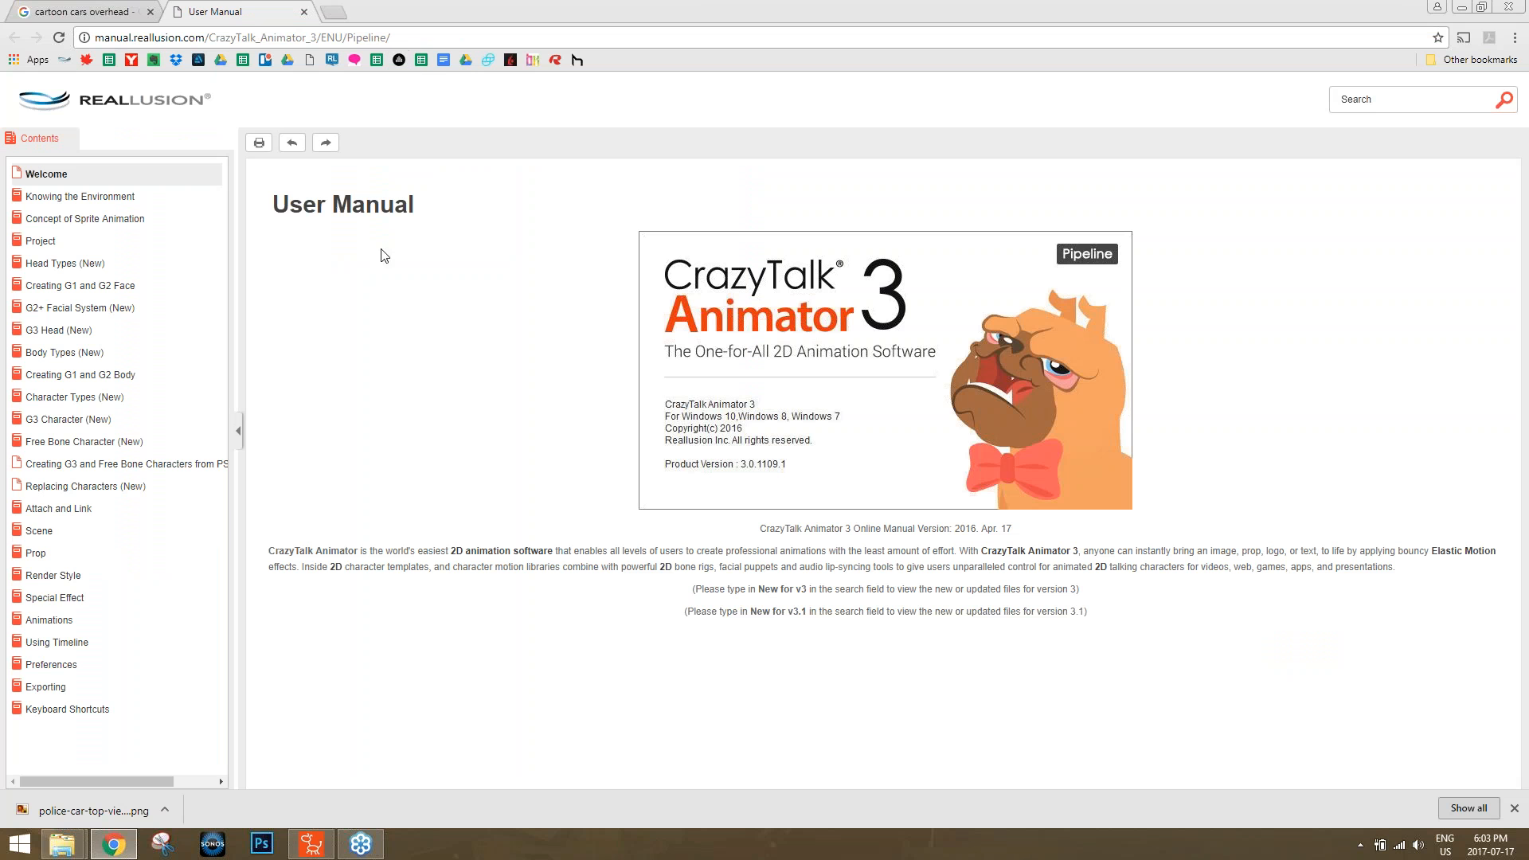
pyautogui.click(82, 711)
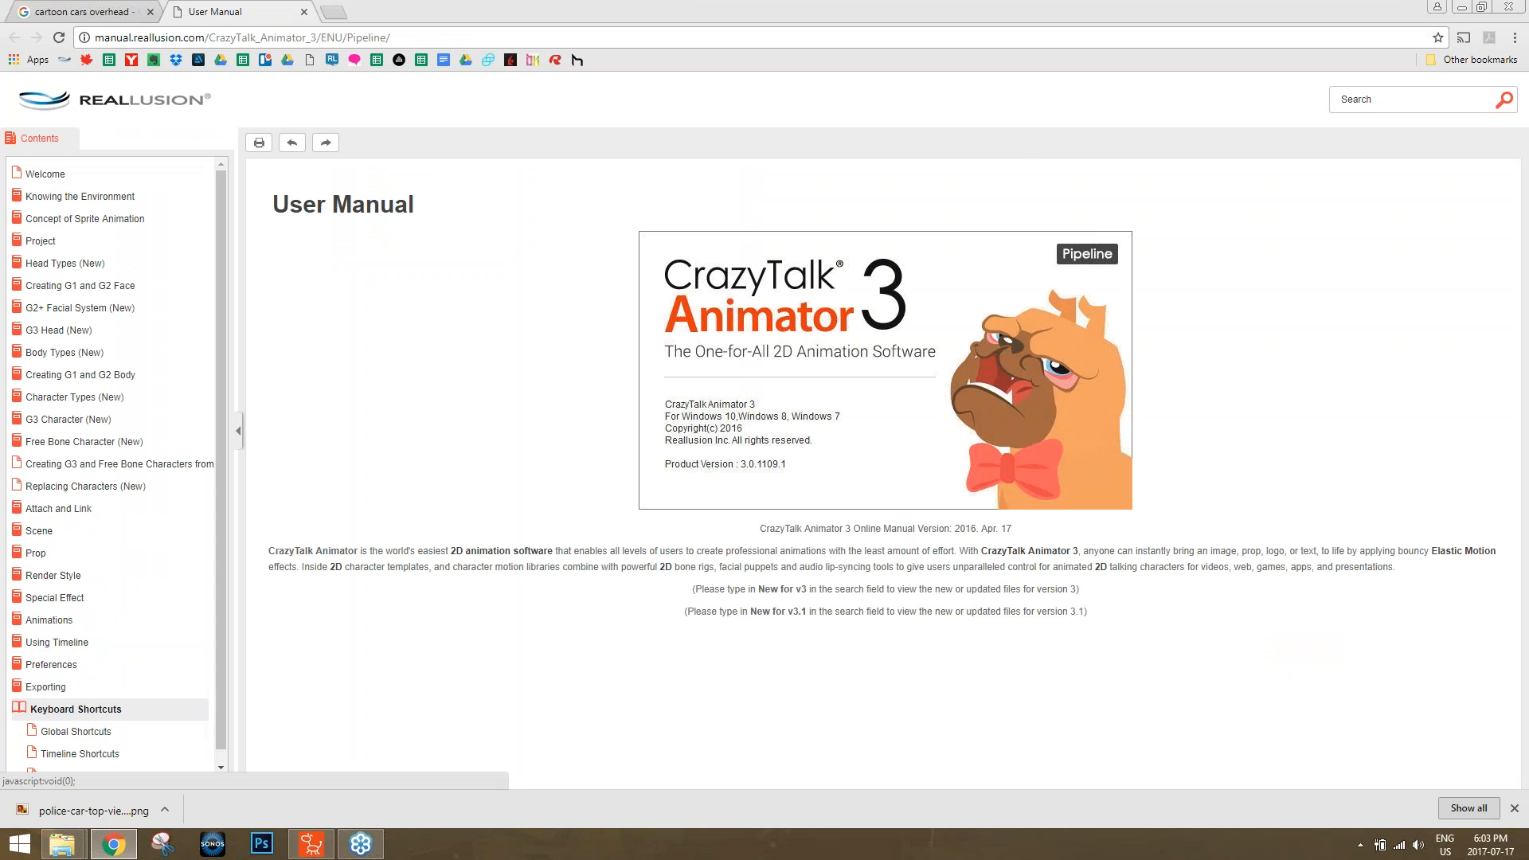
pyautogui.click(1015, 128)
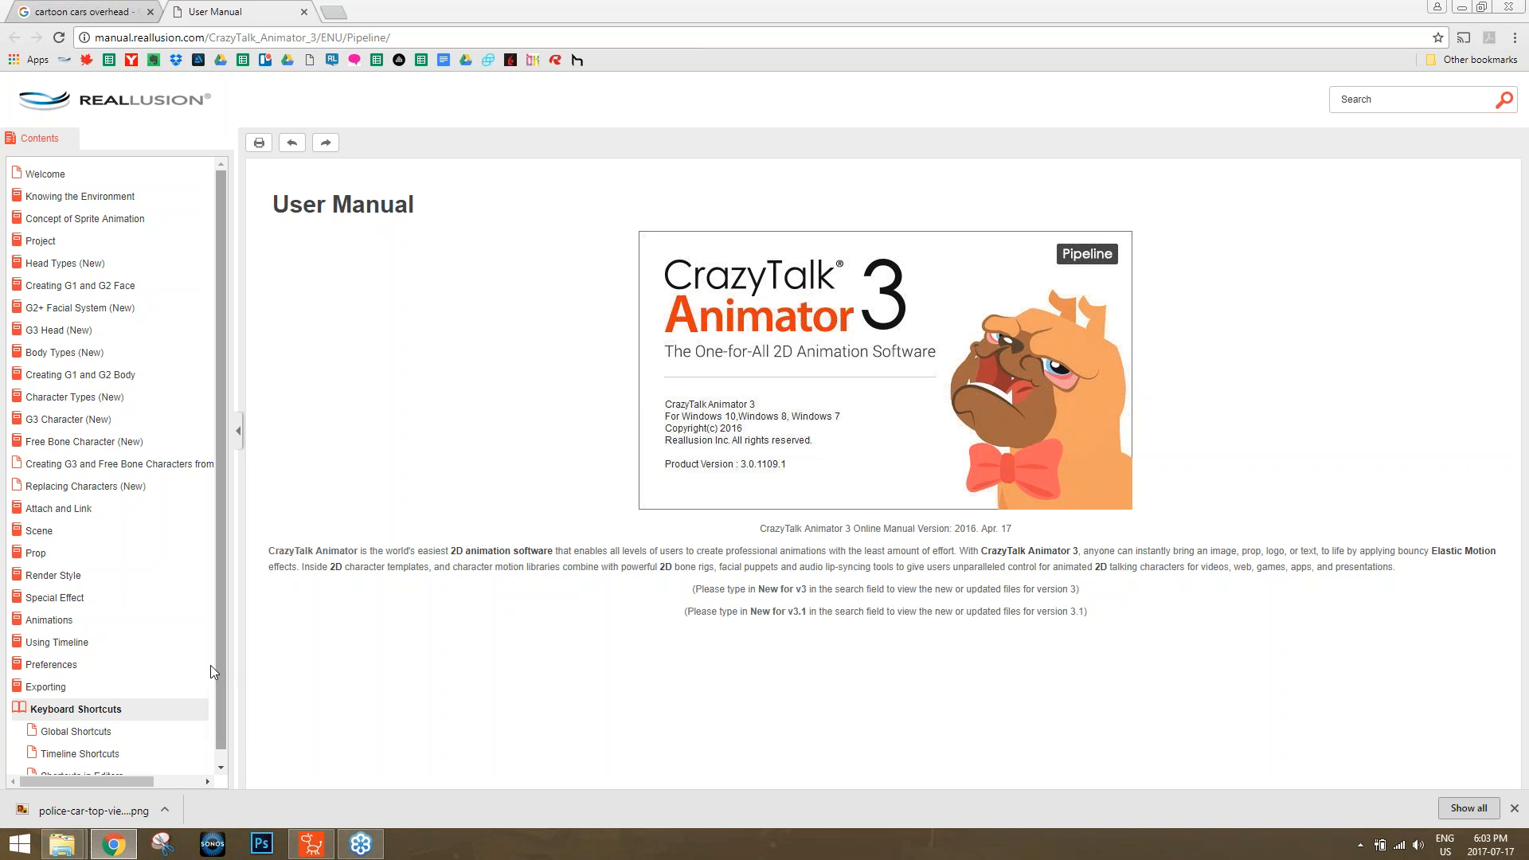
pyautogui.moveTo(220, 641); pyautogui.dragTo(221, 691)
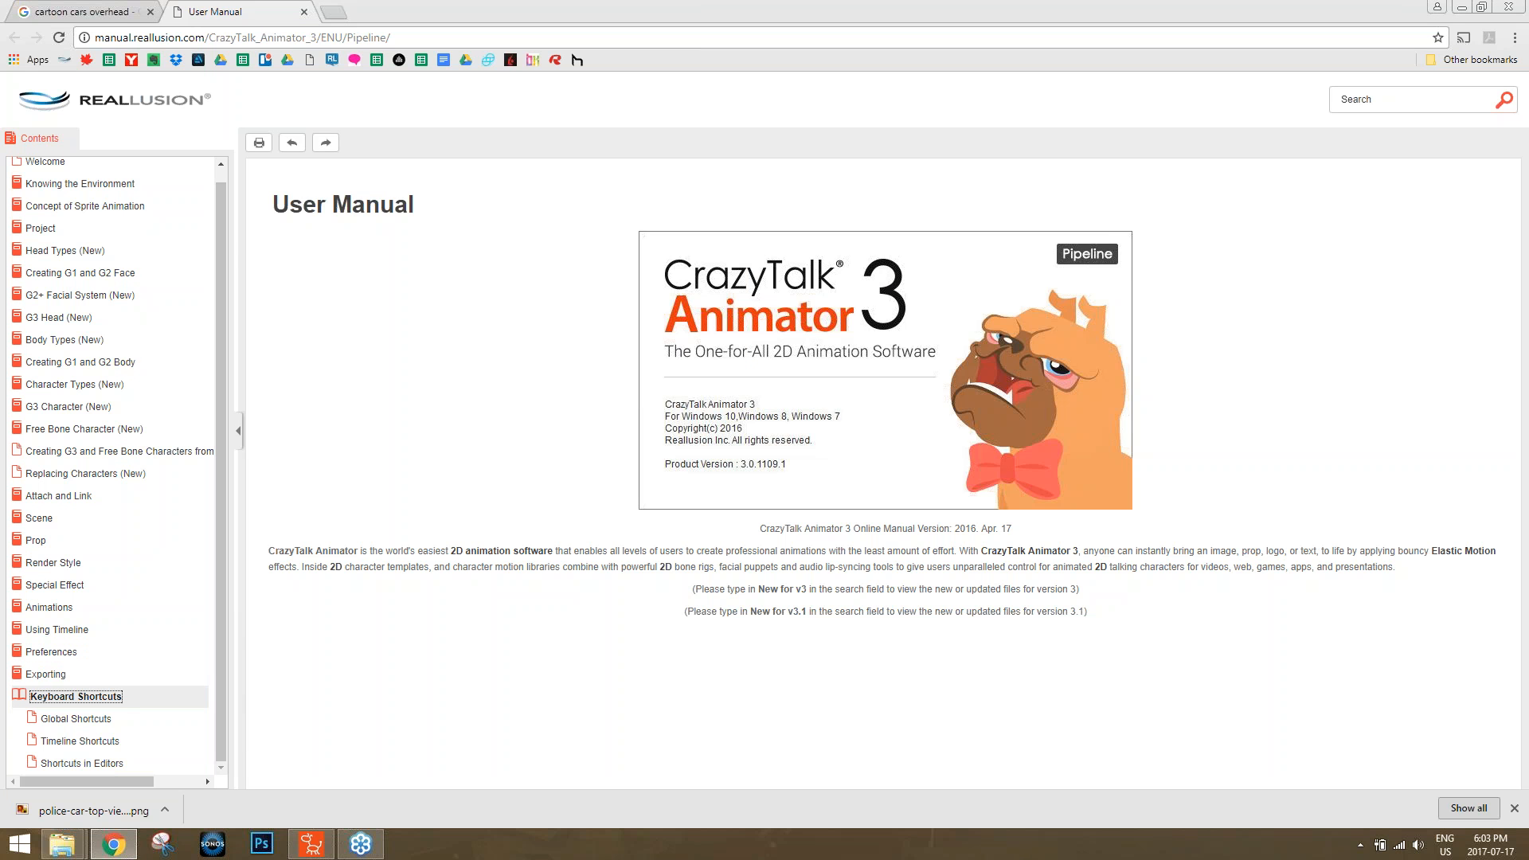
pyautogui.click(89, 719)
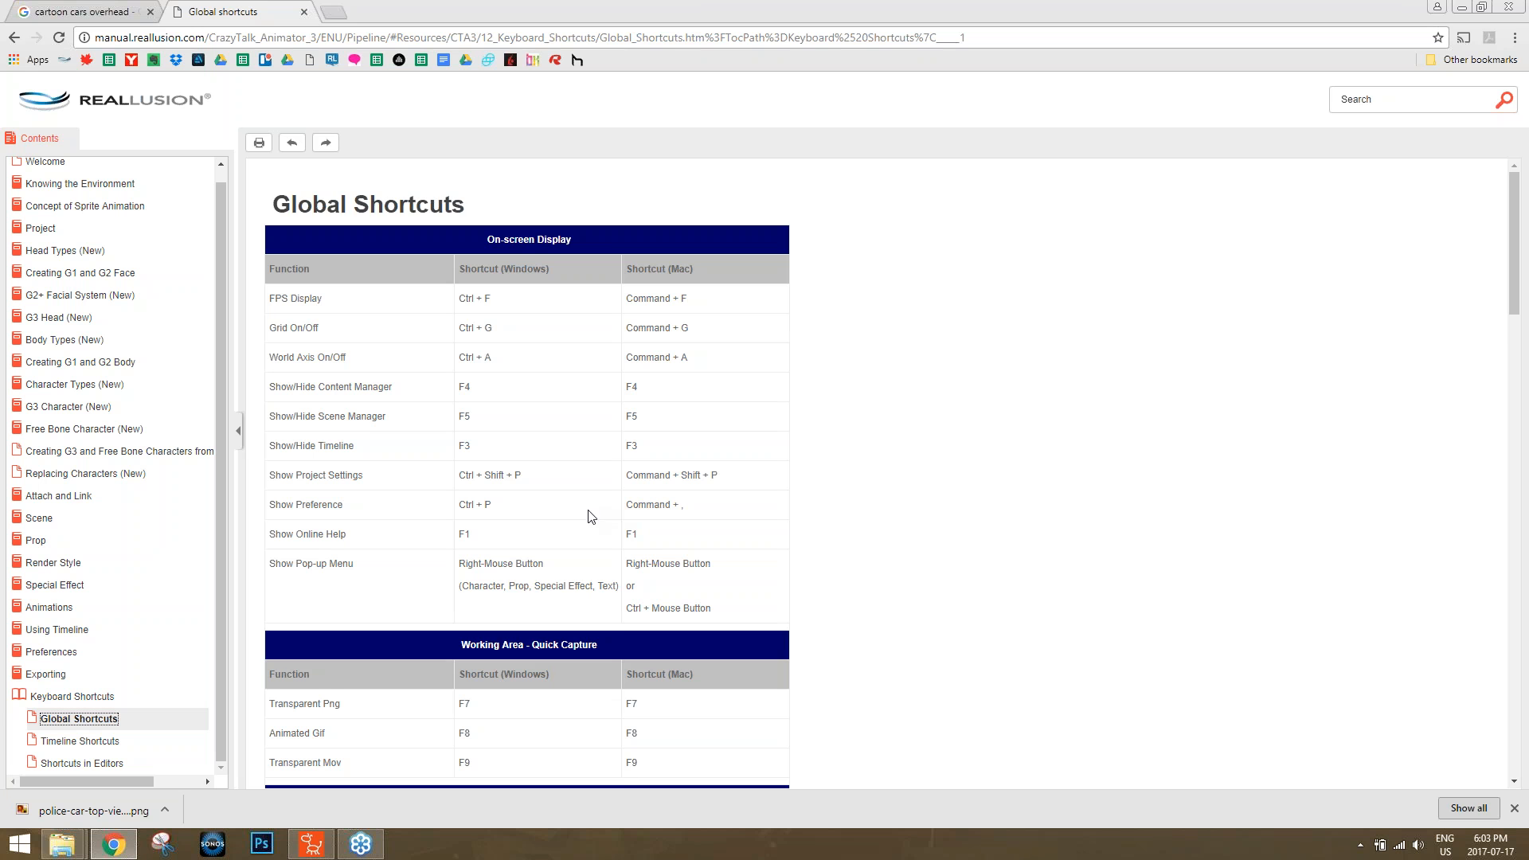
pyautogui.scroll(-2, 585, 516)
pyautogui.scroll(2, 489, 326)
pyautogui.scroll(-4, 609, 460)
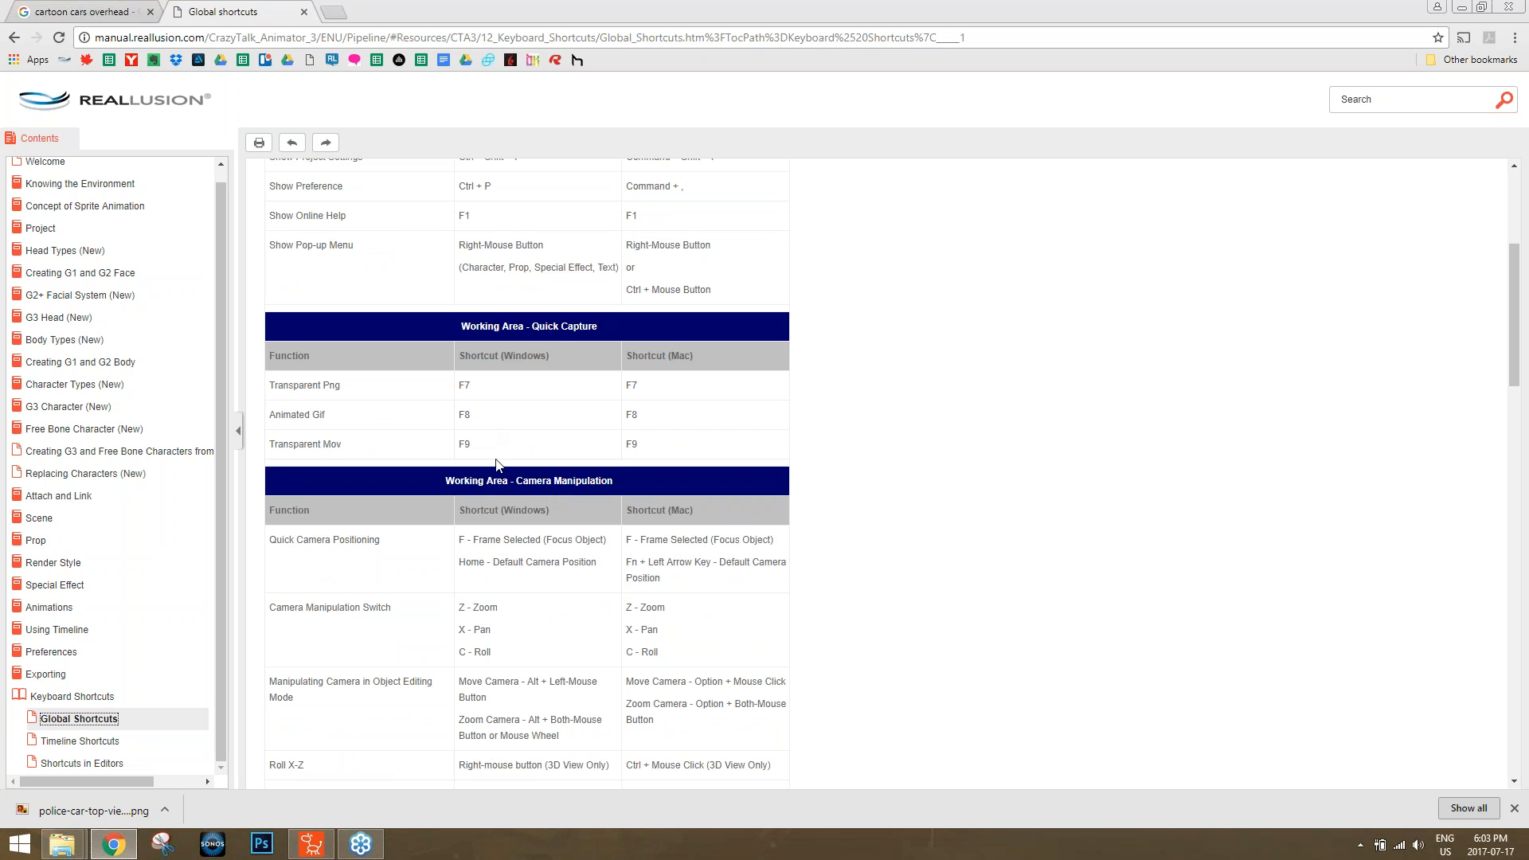
pyautogui.scroll(-1, 532, 509)
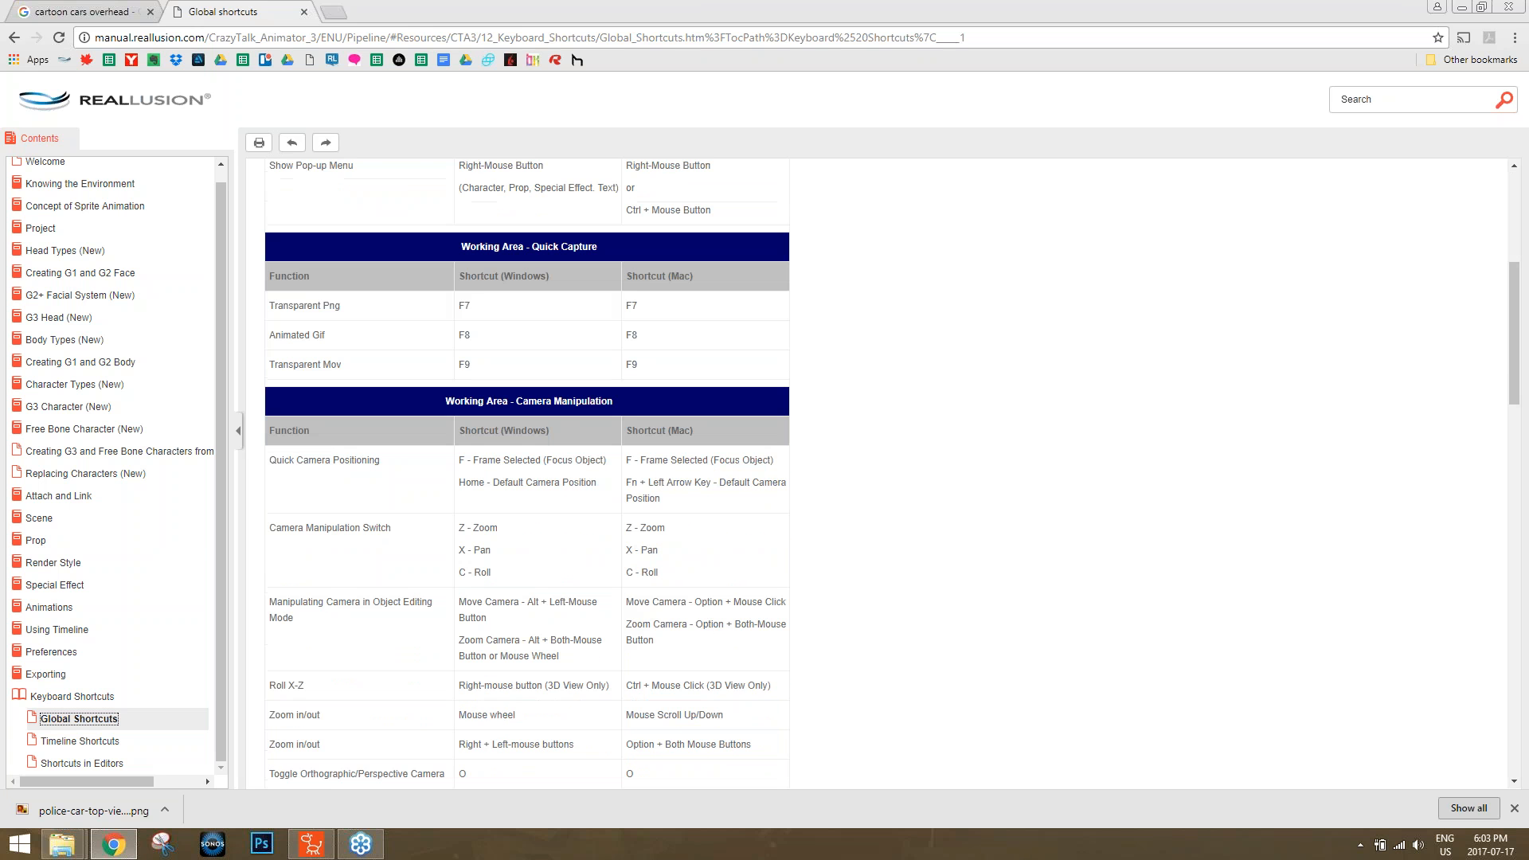
pyautogui.scroll(-2, 522, 524)
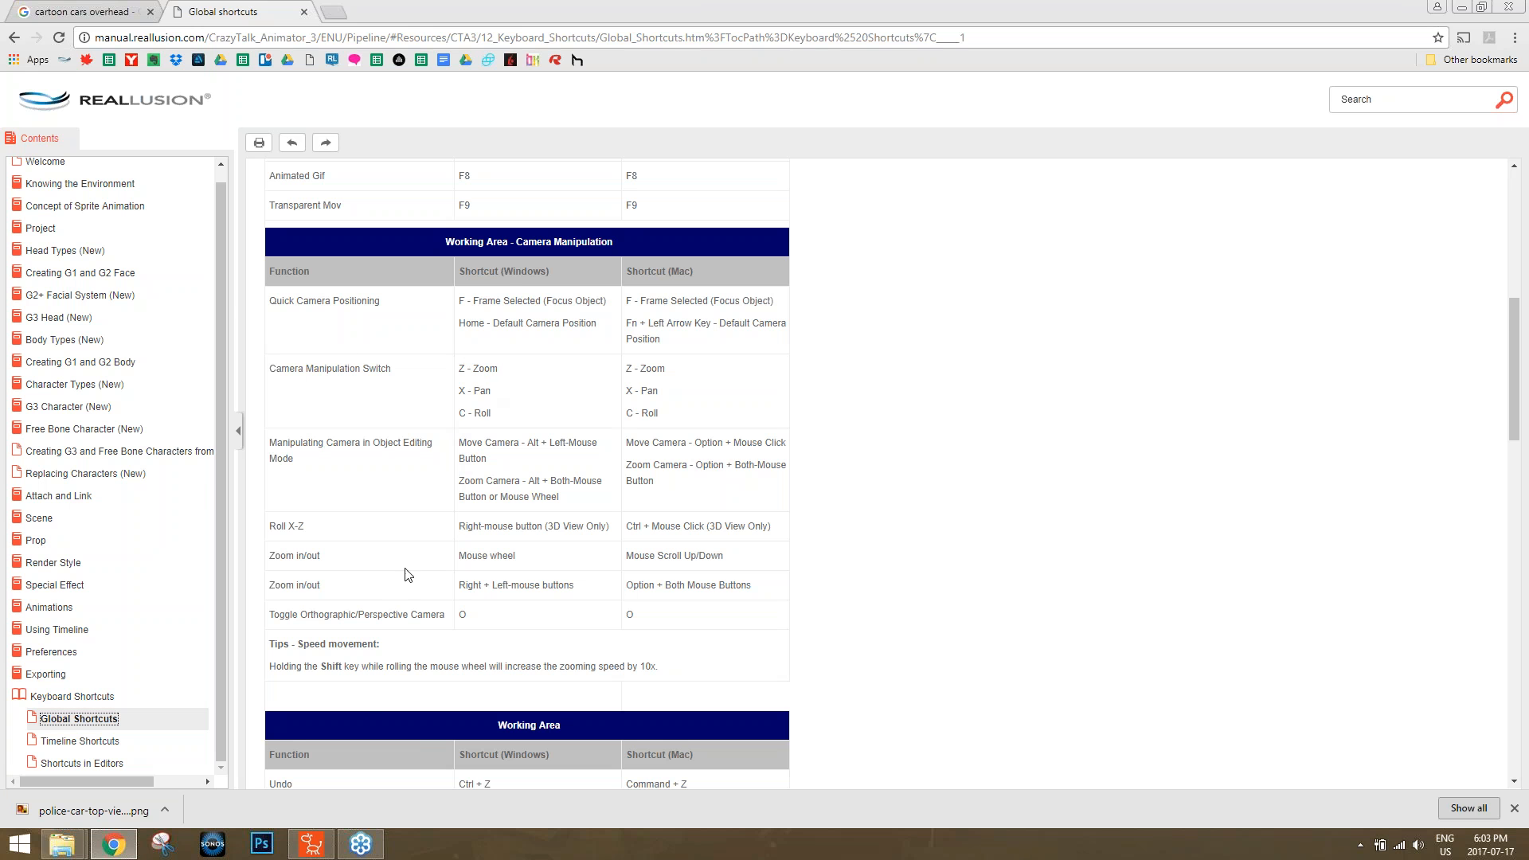
# Switch back to CrazyTalk Animator, pan and zoom the office view, and show the scene's object list in the Scene Manager.
pyautogui.click(311, 843)
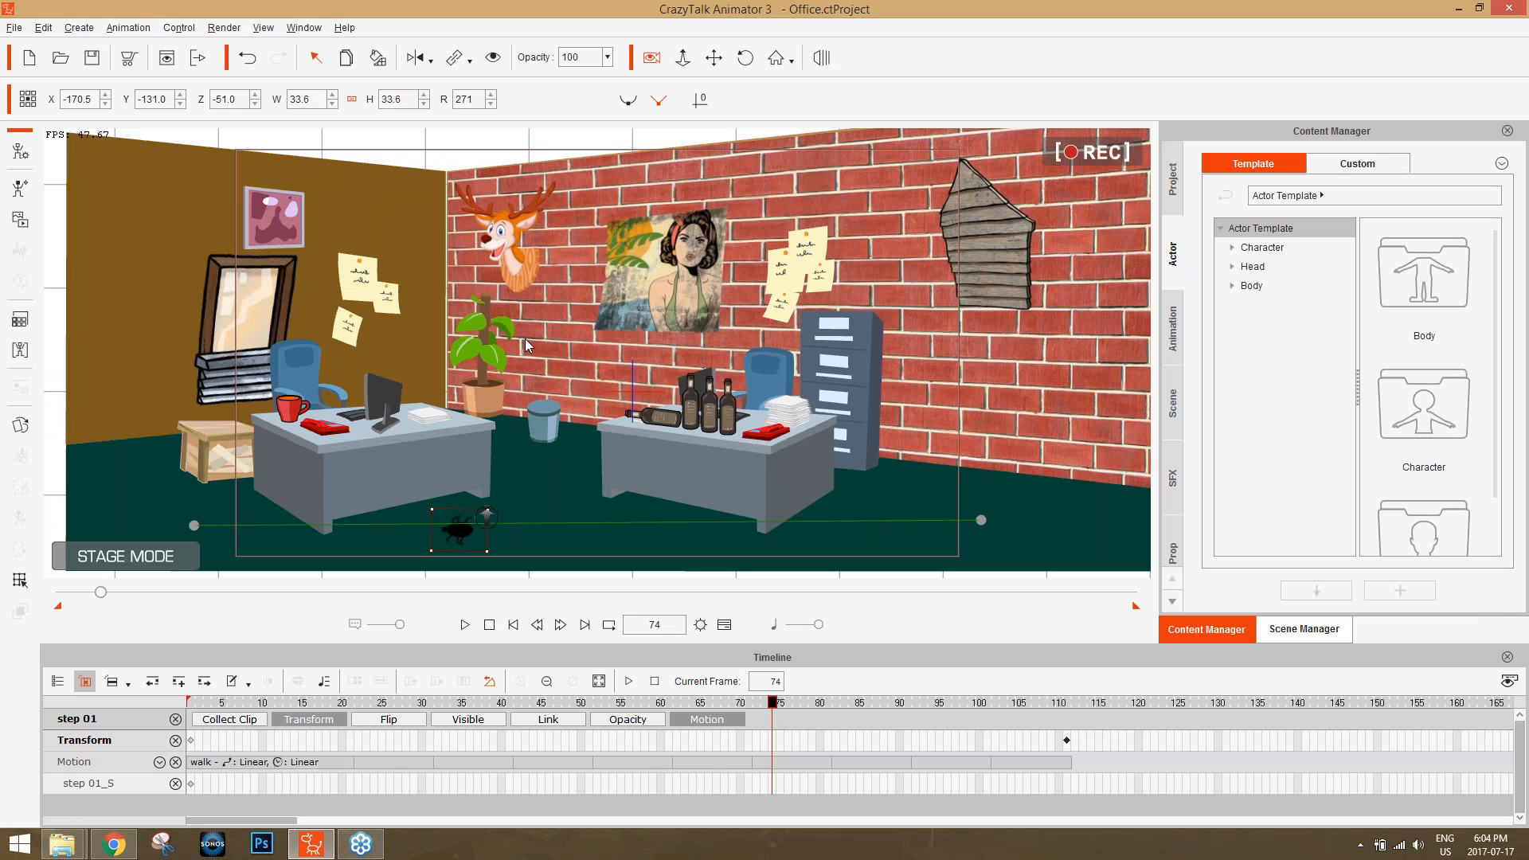
pyautogui.moveTo(446, 376)
pyautogui.mouseDown()
pyautogui.moveTo(533, 383)
pyautogui.moveTo(427, 386)
pyautogui.moveTo(602, 406)
pyautogui.moveTo(455, 378)
pyautogui.moveTo(512, 369)
pyautogui.moveTo(451, 382)
pyautogui.moveTo(522, 382)
pyautogui.moveTo(474, 385)
pyautogui.mouseUp()
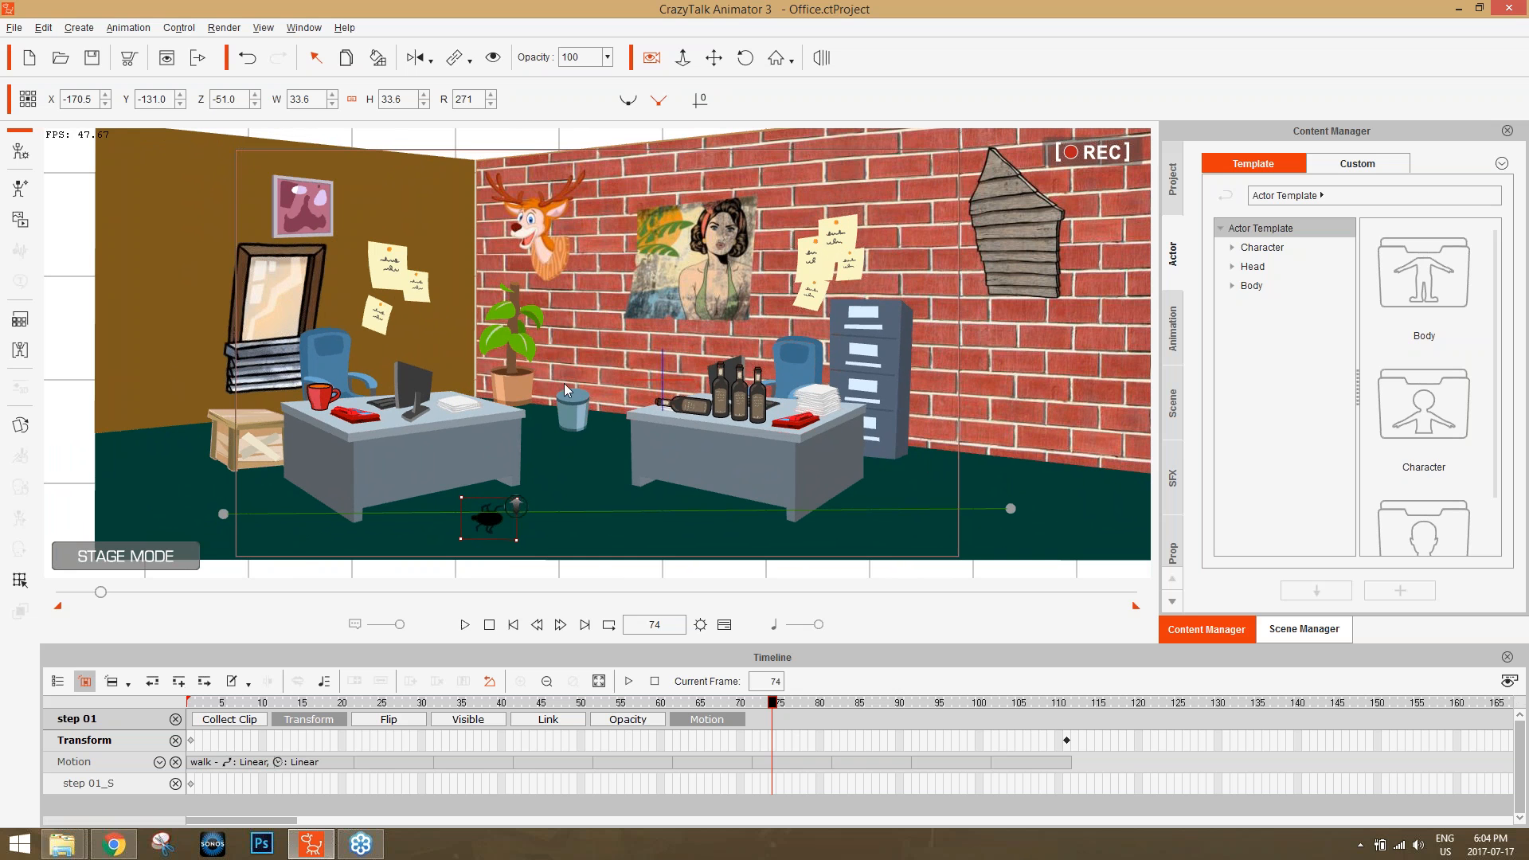
pyautogui.scroll(3, 611, 414)
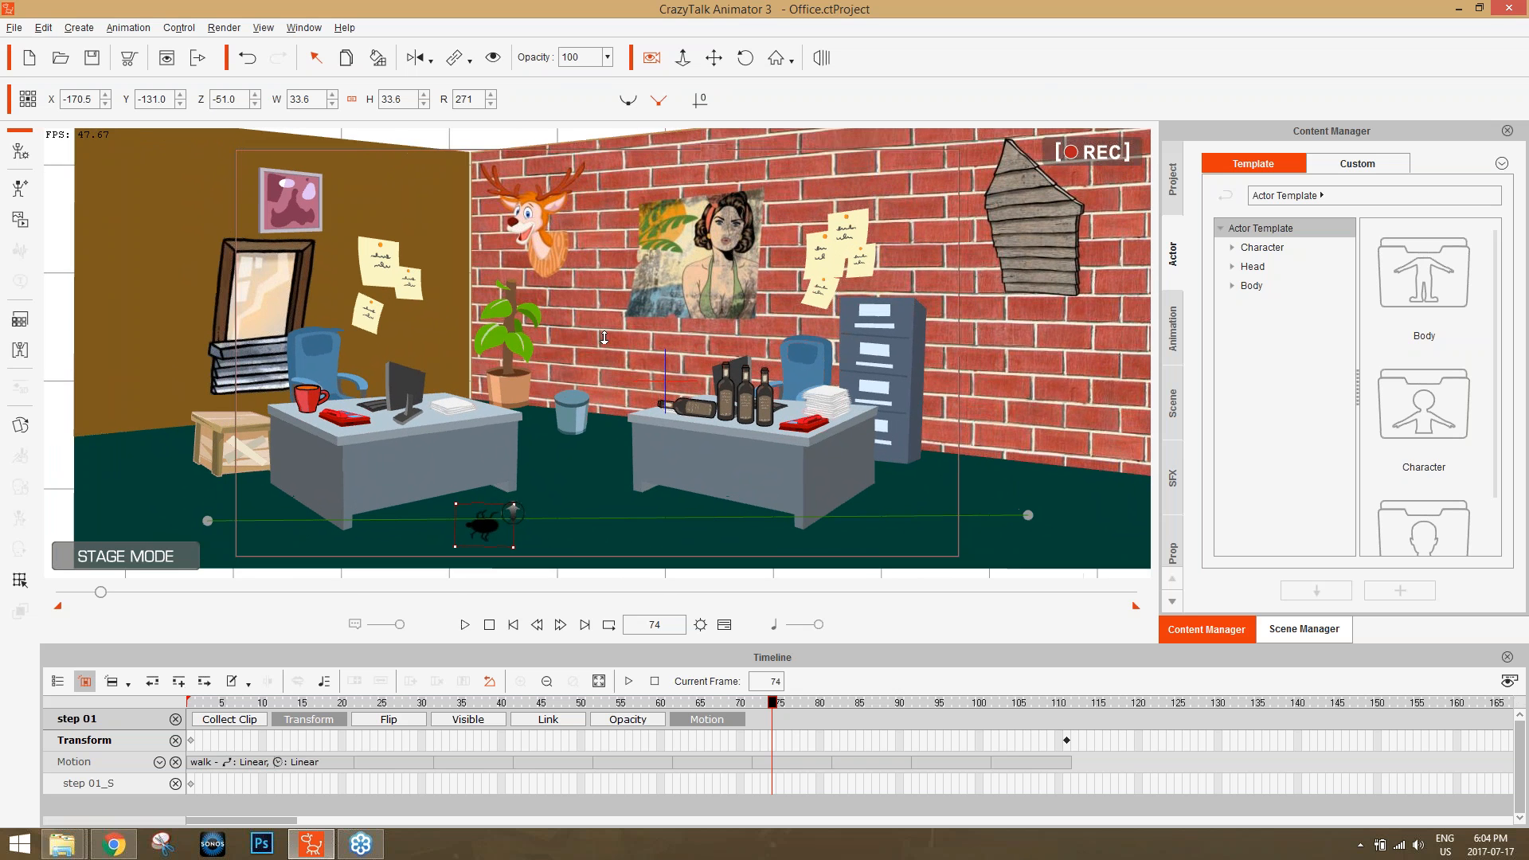
pyautogui.moveTo(546, 77); pyautogui.dragTo(492, 411)
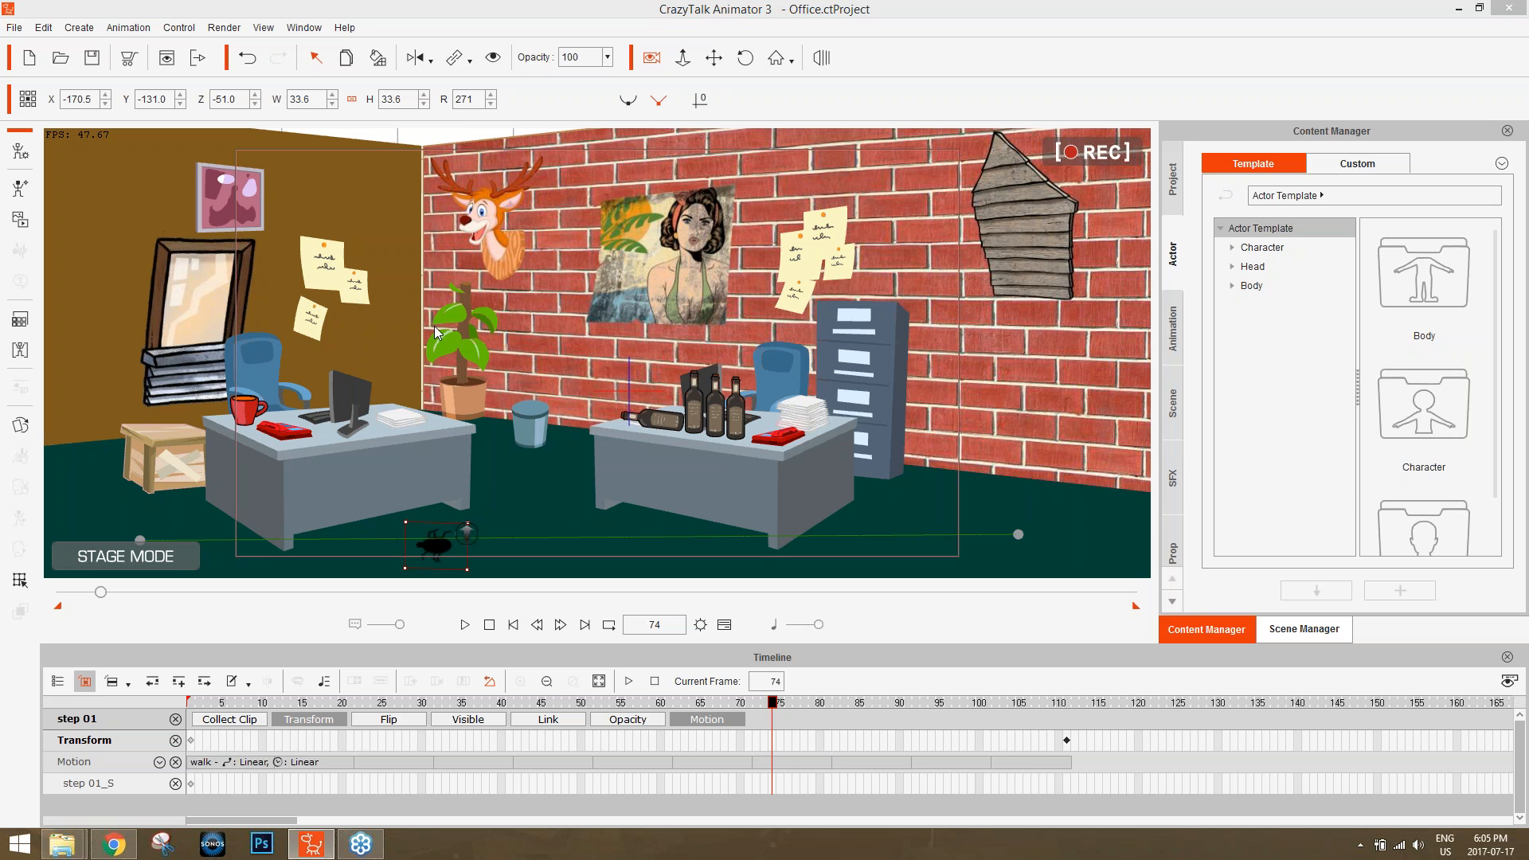
pyautogui.click(1298, 629)
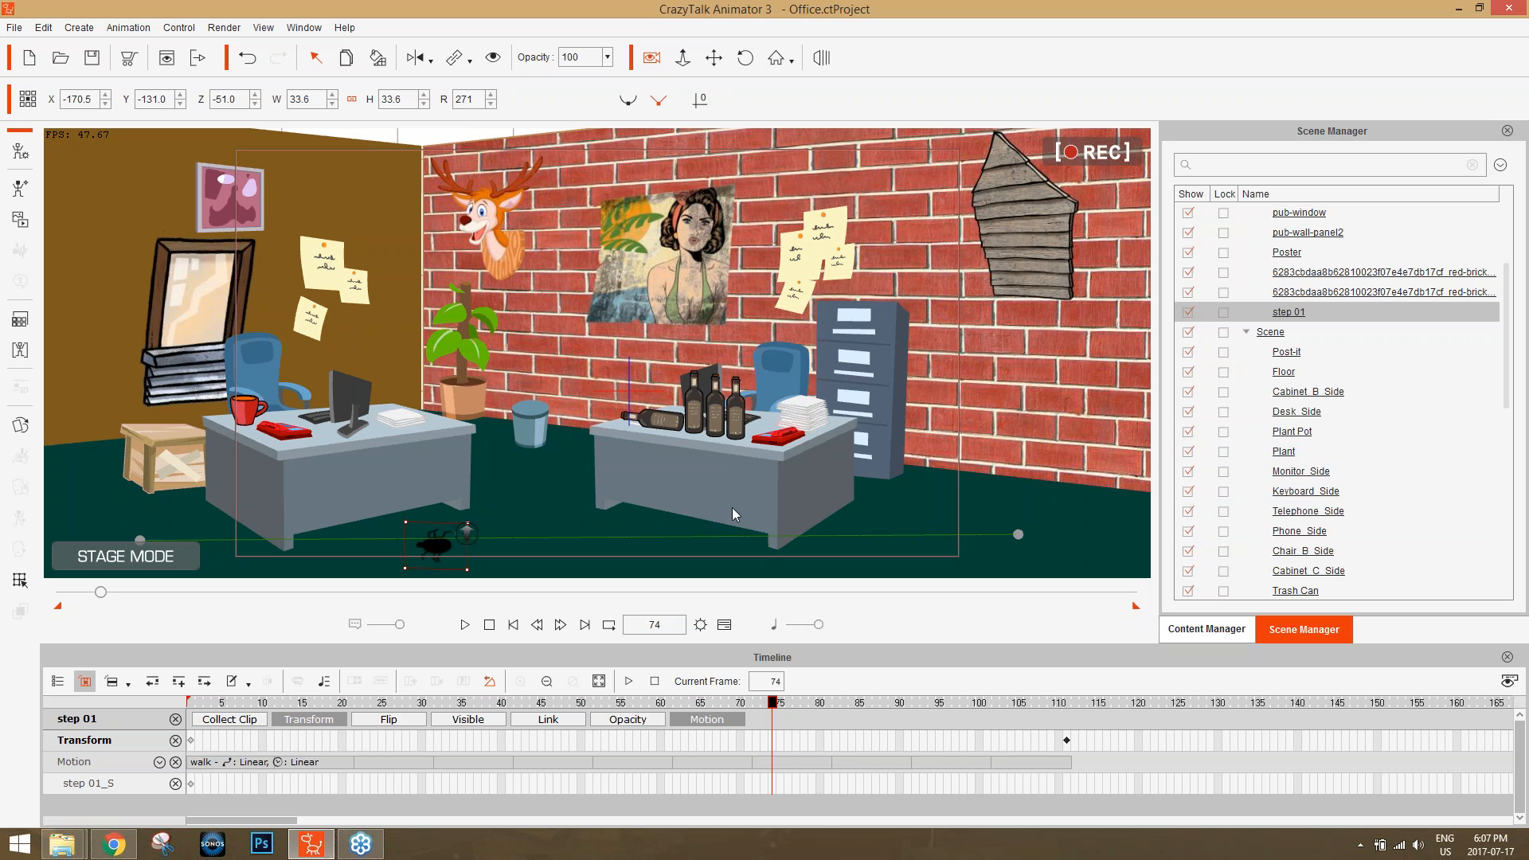
# Start a new project and add the G3 human character Elastic Folks_Female_01_F to the stage.
pyautogui.click(29, 58)
pyautogui.click(774, 468)
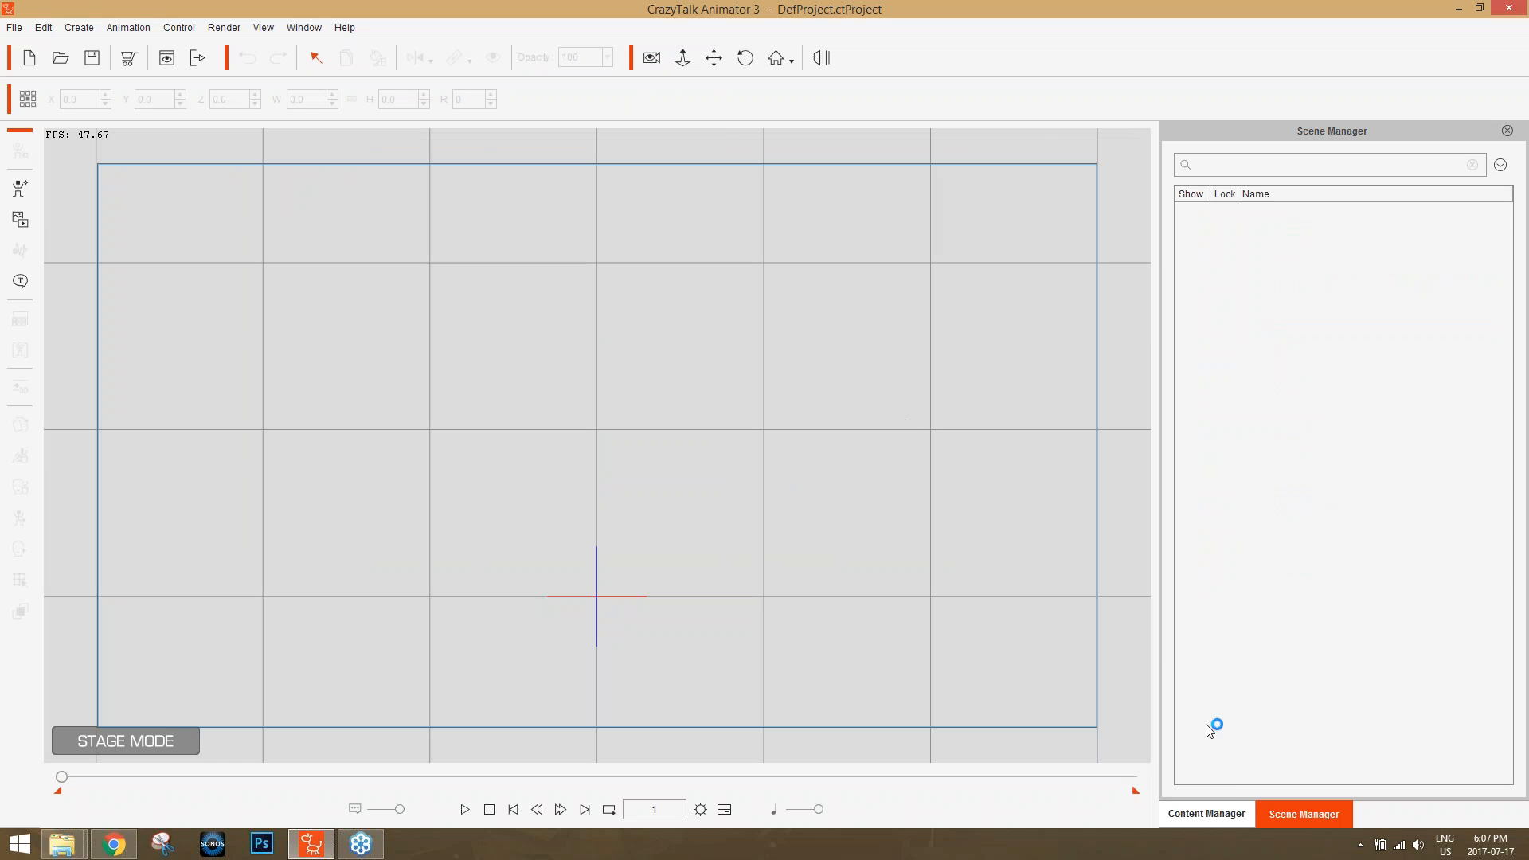
pyautogui.click(1230, 806)
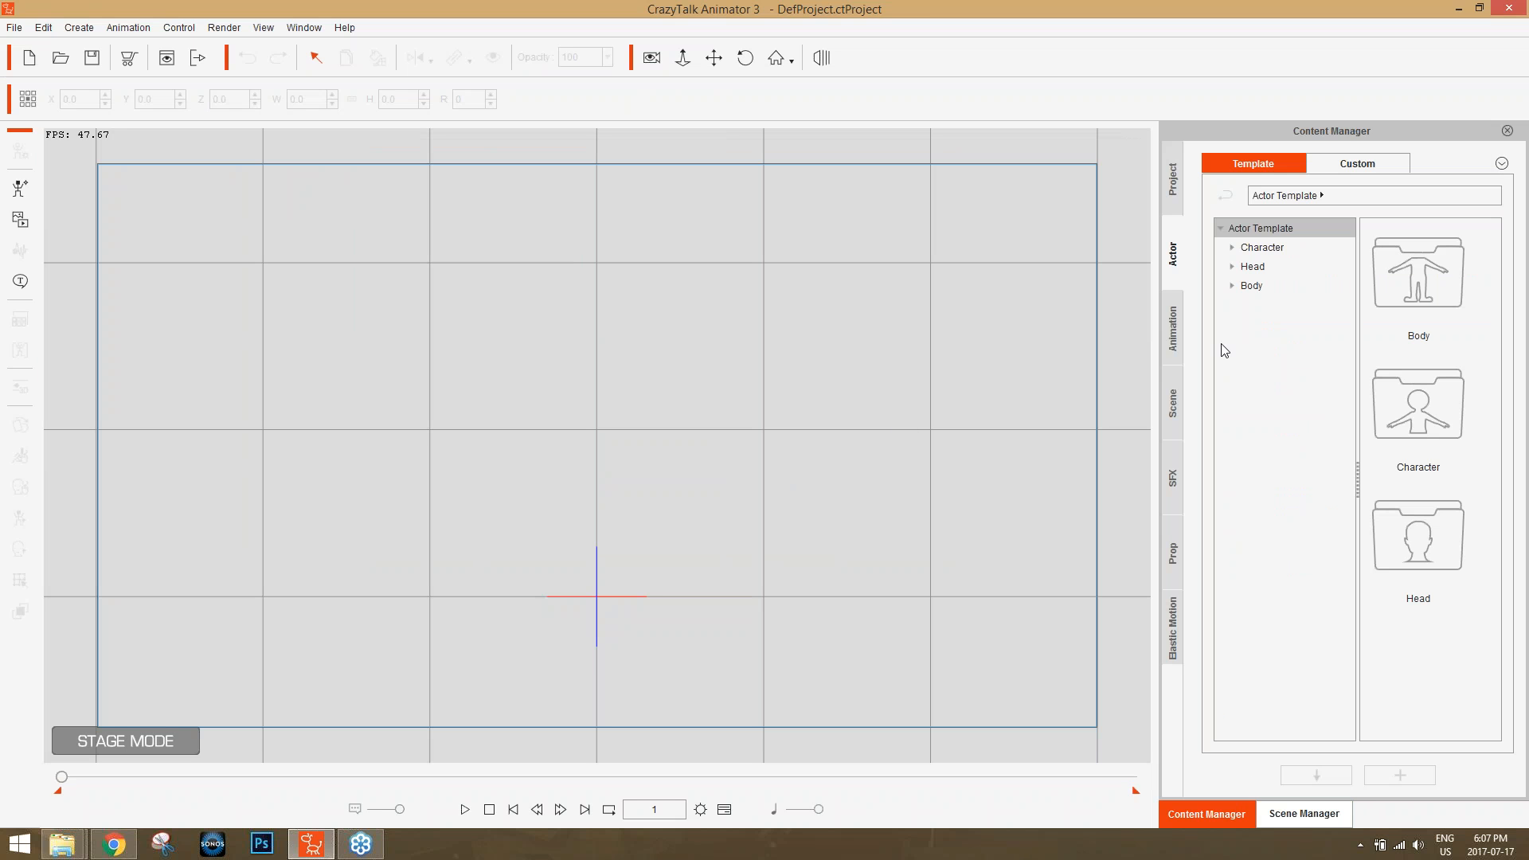
pyautogui.click(1278, 252)
pyautogui.click(1279, 267)
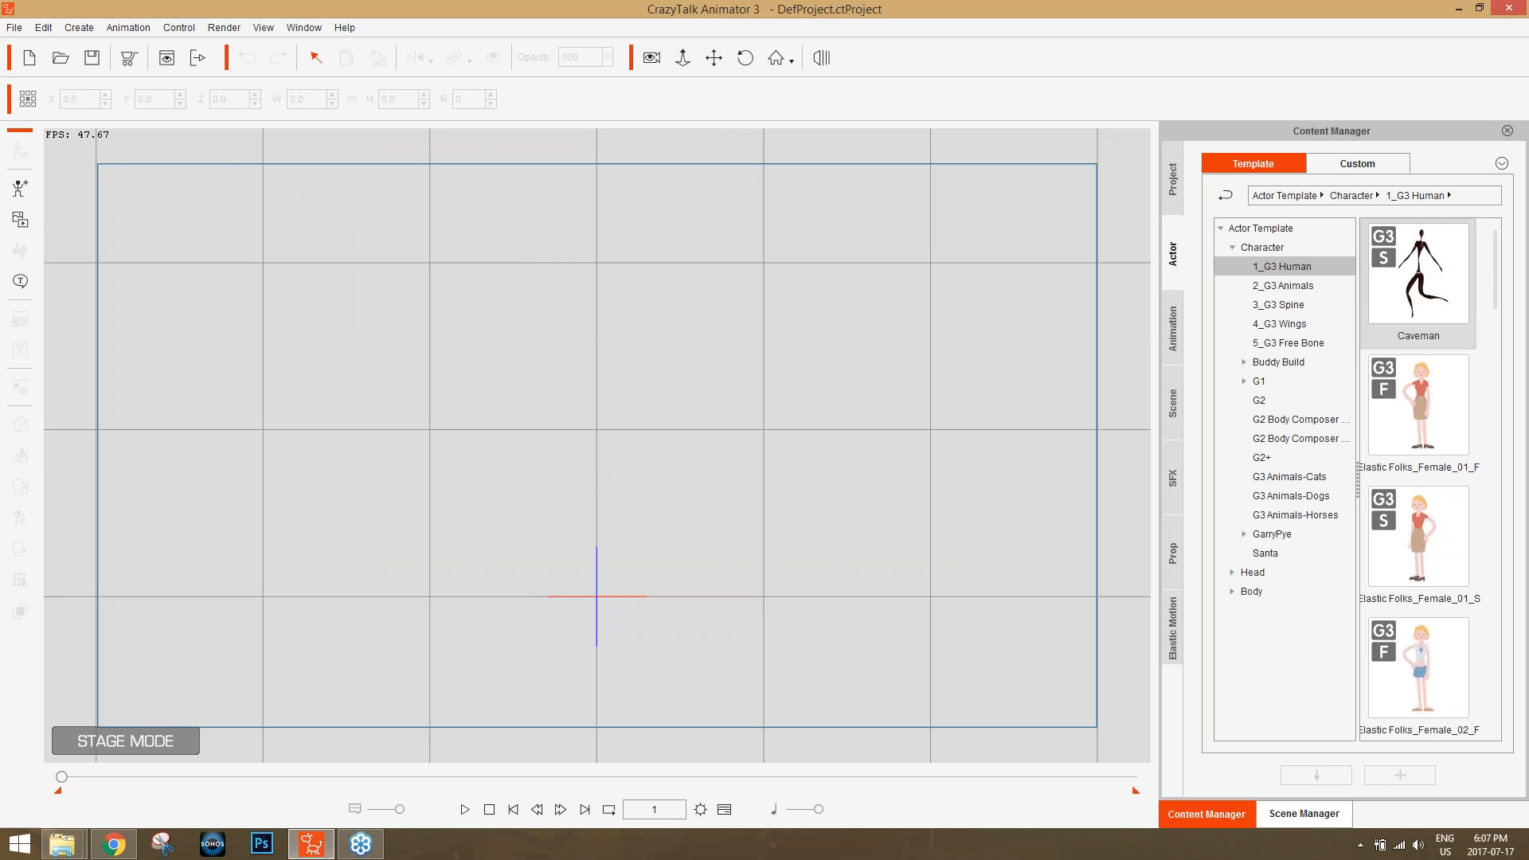
pyautogui.doubleClick(1417, 422)
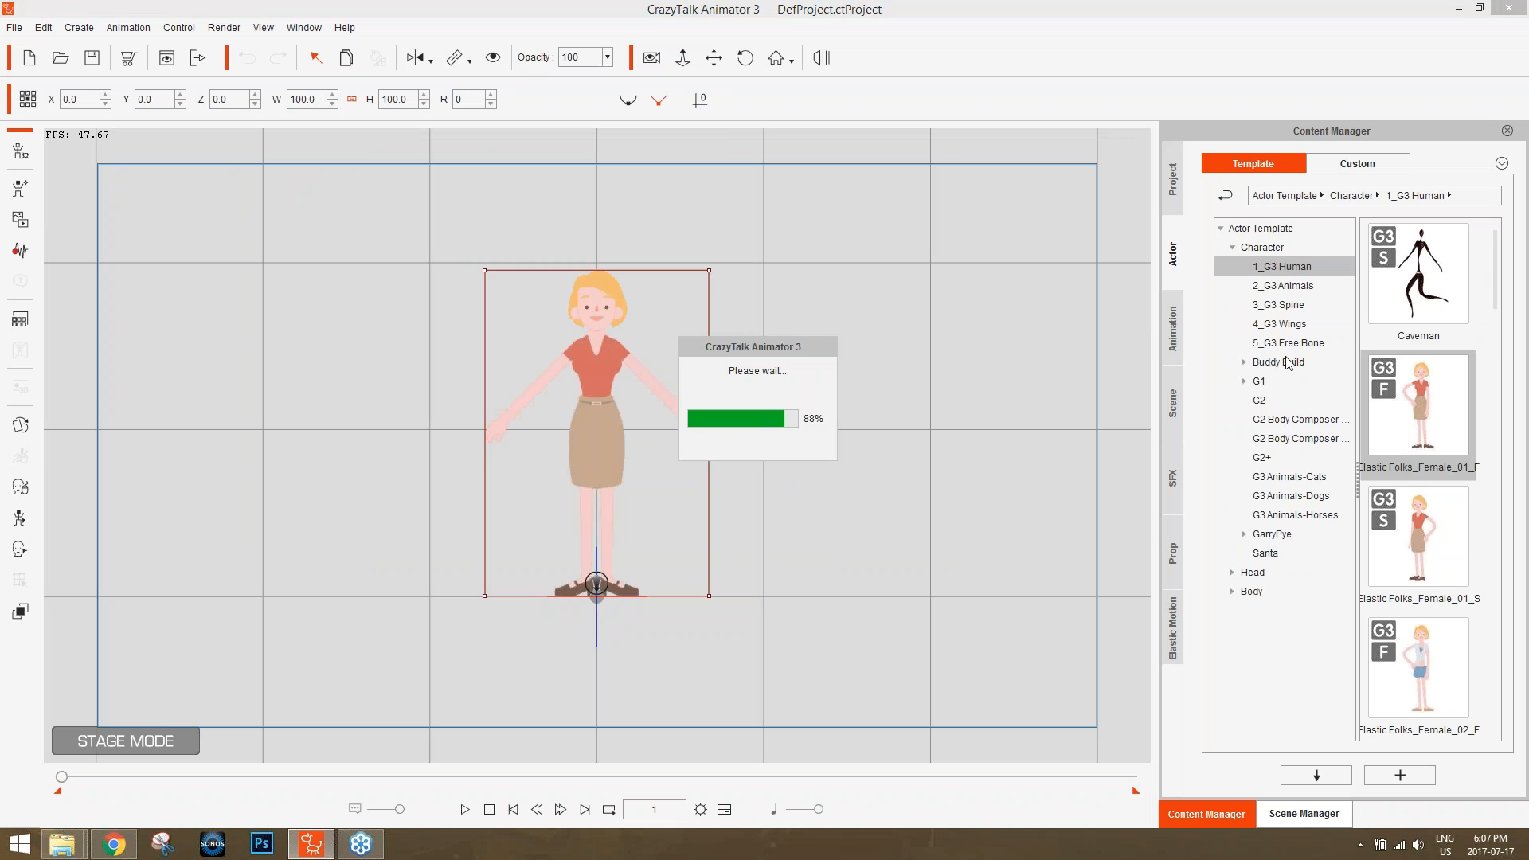
# Place the G2 character Emma beside the G3 woman at about X 113.7, Y 1.0, and select the G3 woman.
pyautogui.click(1283, 403)
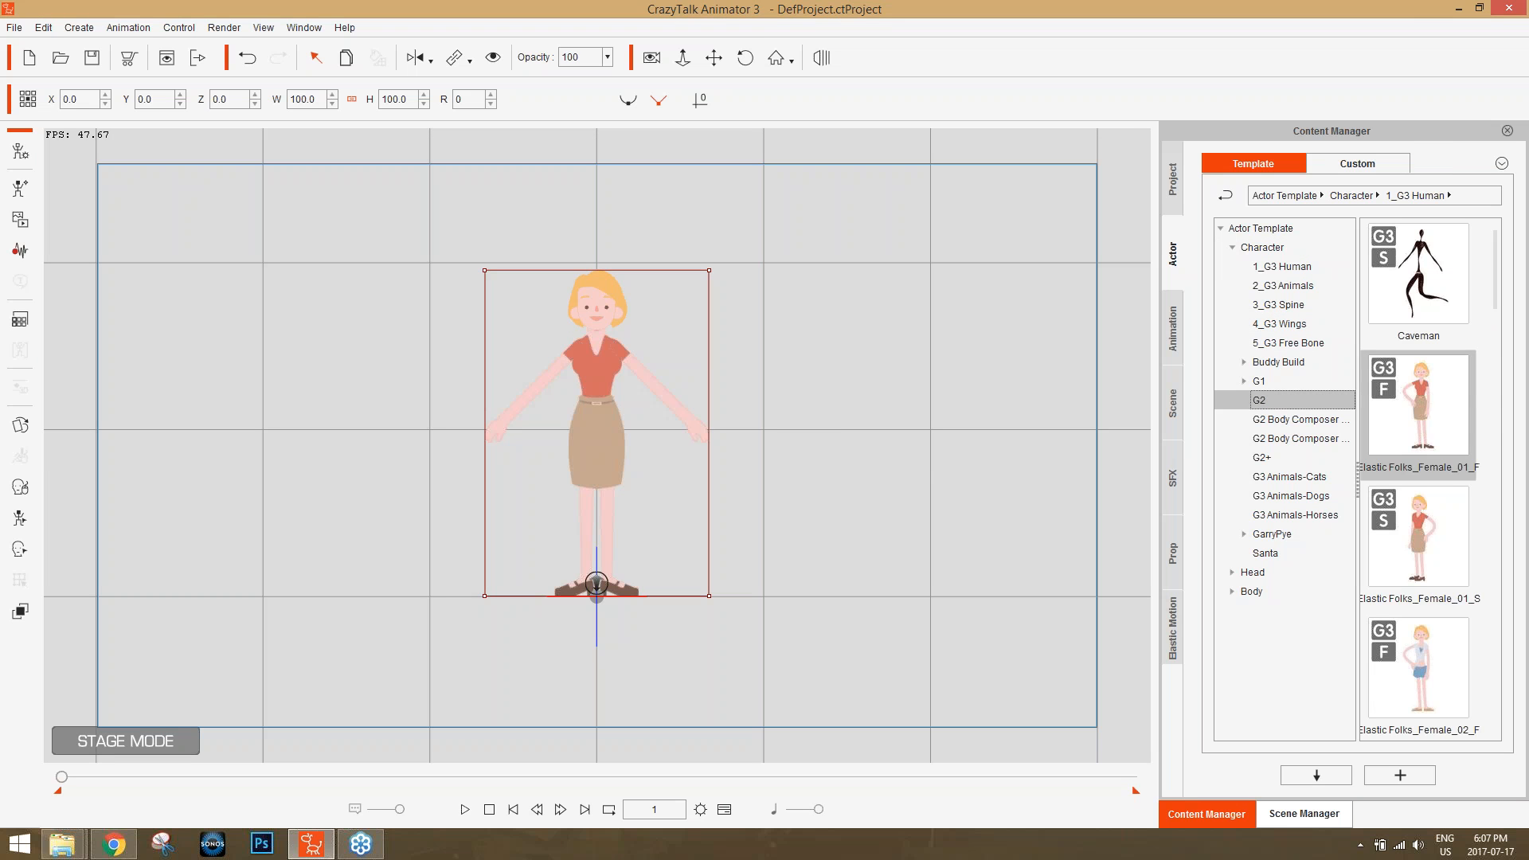
pyautogui.moveTo(1443, 416); pyautogui.dragTo(799, 437)
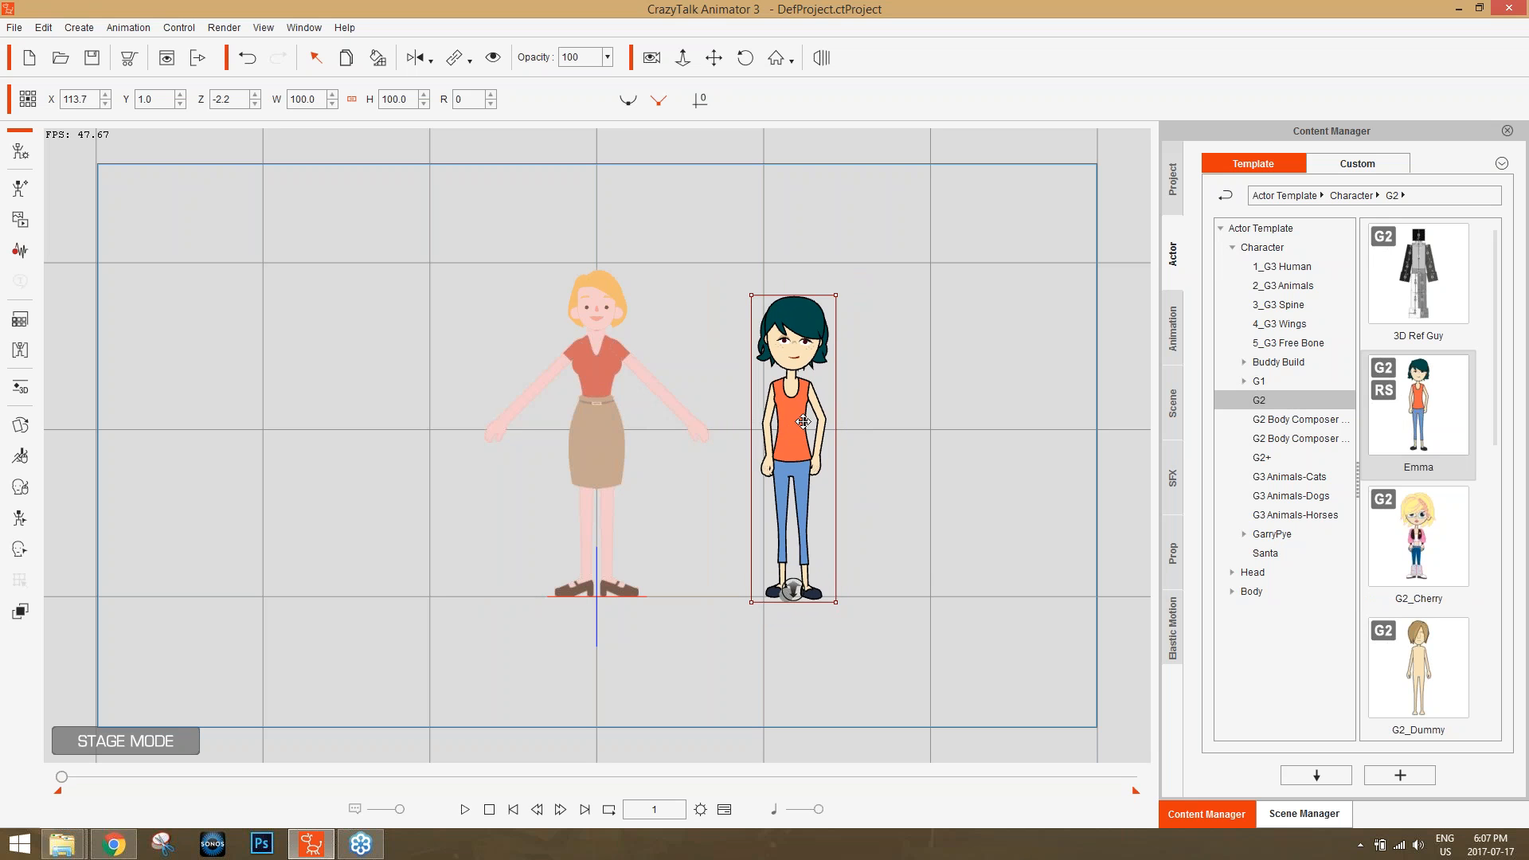
pyautogui.moveTo(804, 421); pyautogui.dragTo(789, 421)
pyautogui.moveTo(791, 590); pyautogui.dragTo(787, 590)
pyautogui.moveTo(787, 423); pyautogui.dragTo(764, 424)
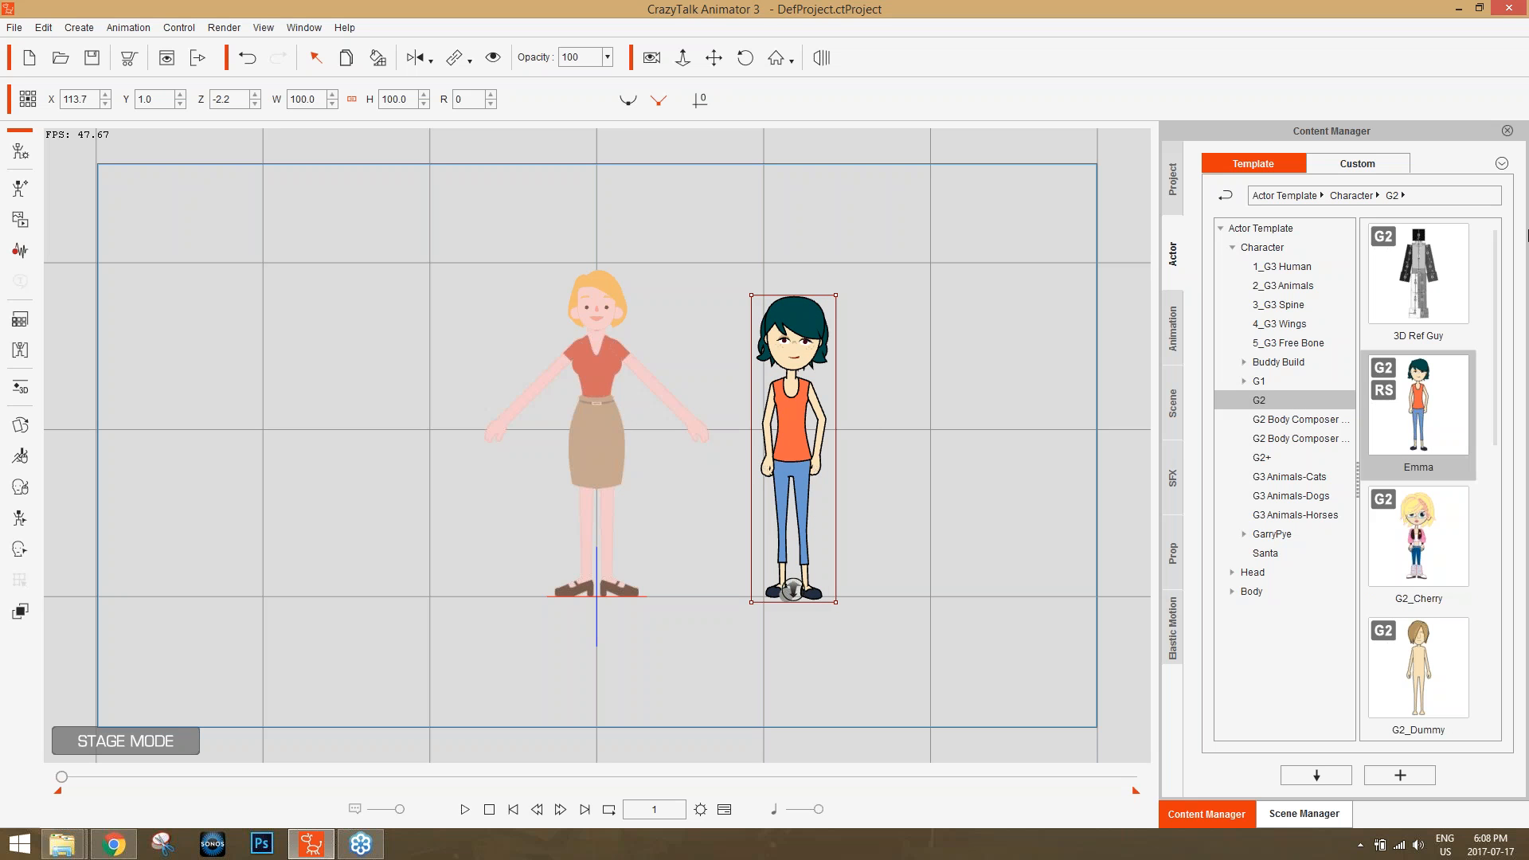
pyautogui.click(591, 367)
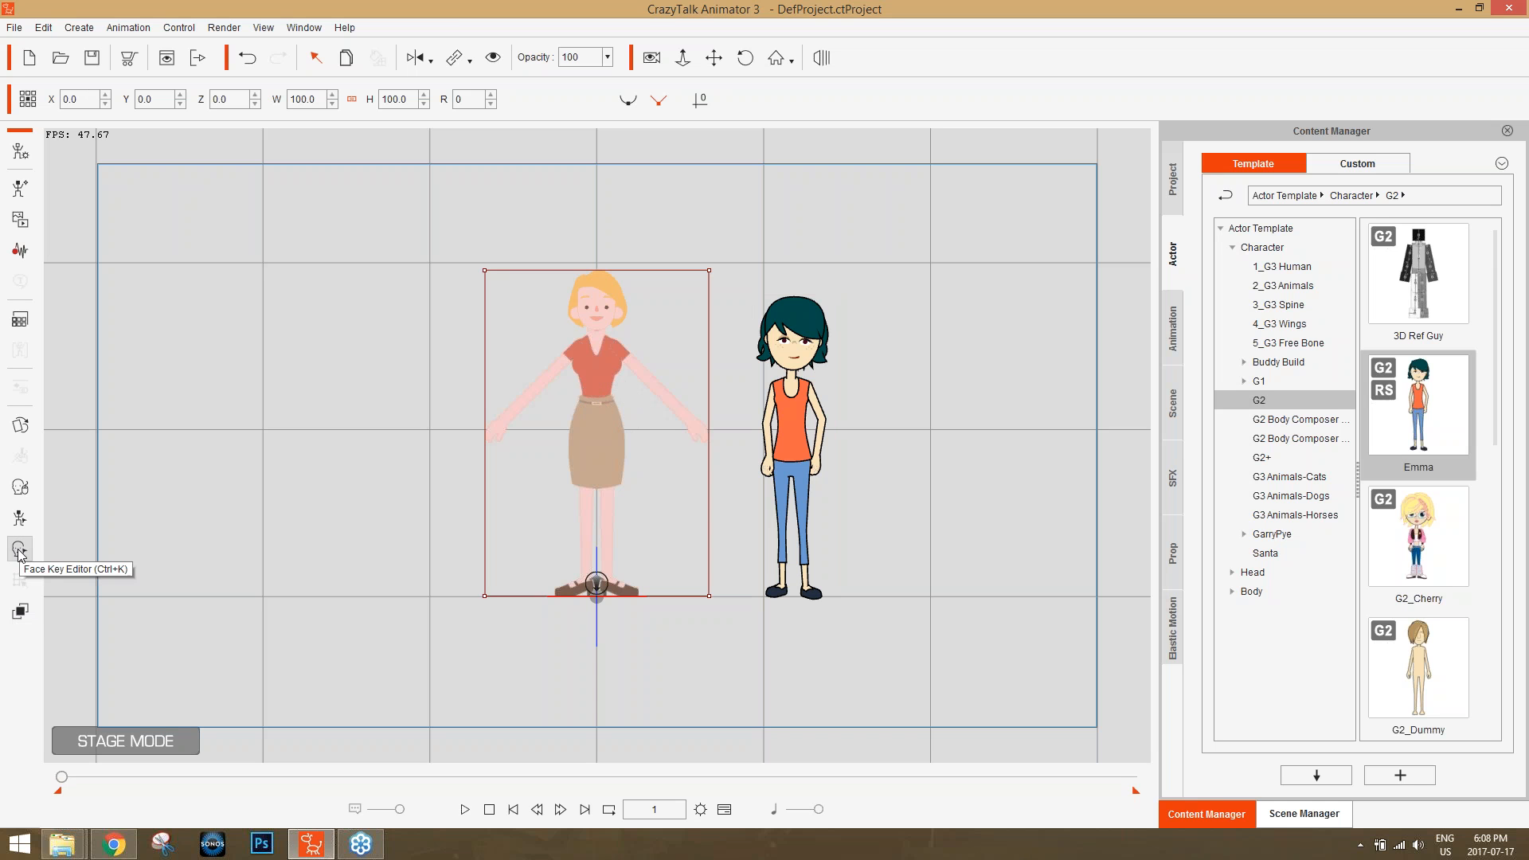
# Edit the G3 woman's 2D motion keys and raise her LHand bone so the left arm bends at the elbow.
pyautogui.click(20, 518)
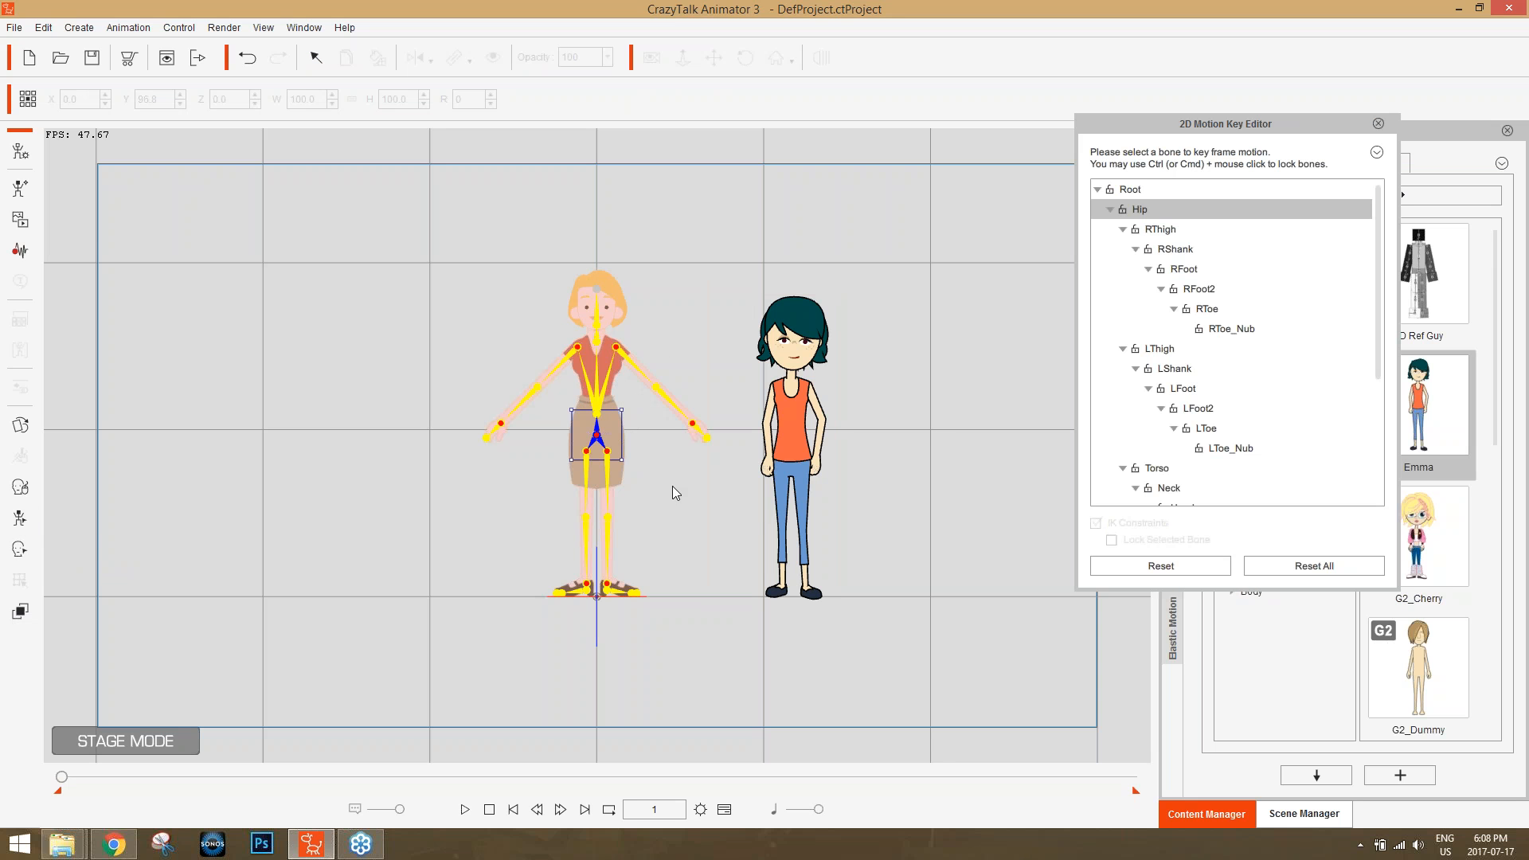
pyautogui.scroll(5, 825, 539)
pyautogui.click(853, 328)
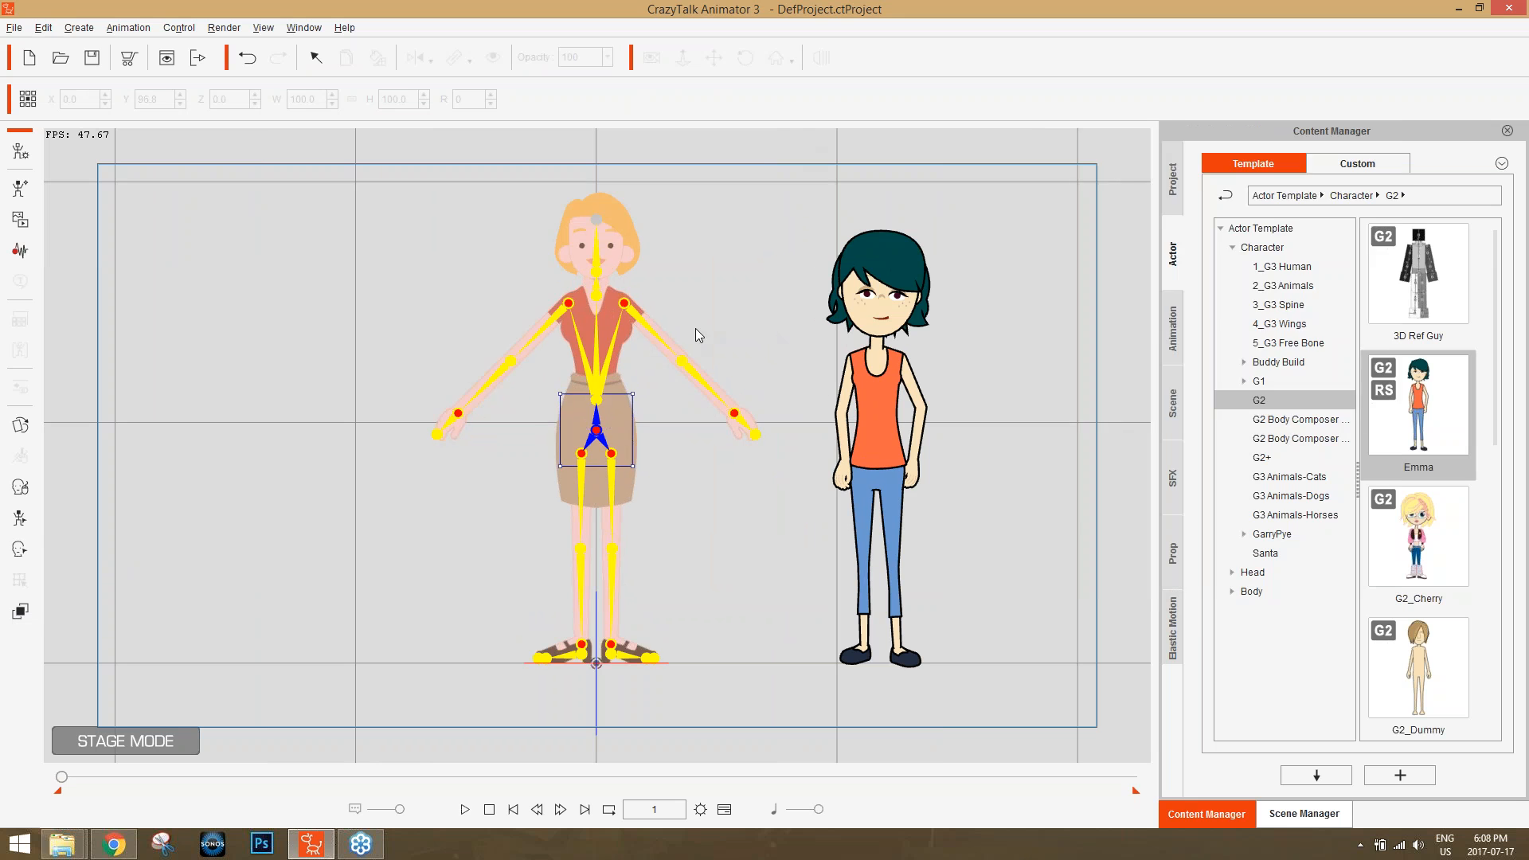
pyautogui.moveTo(777, 343); pyautogui.dragTo(671, 342)
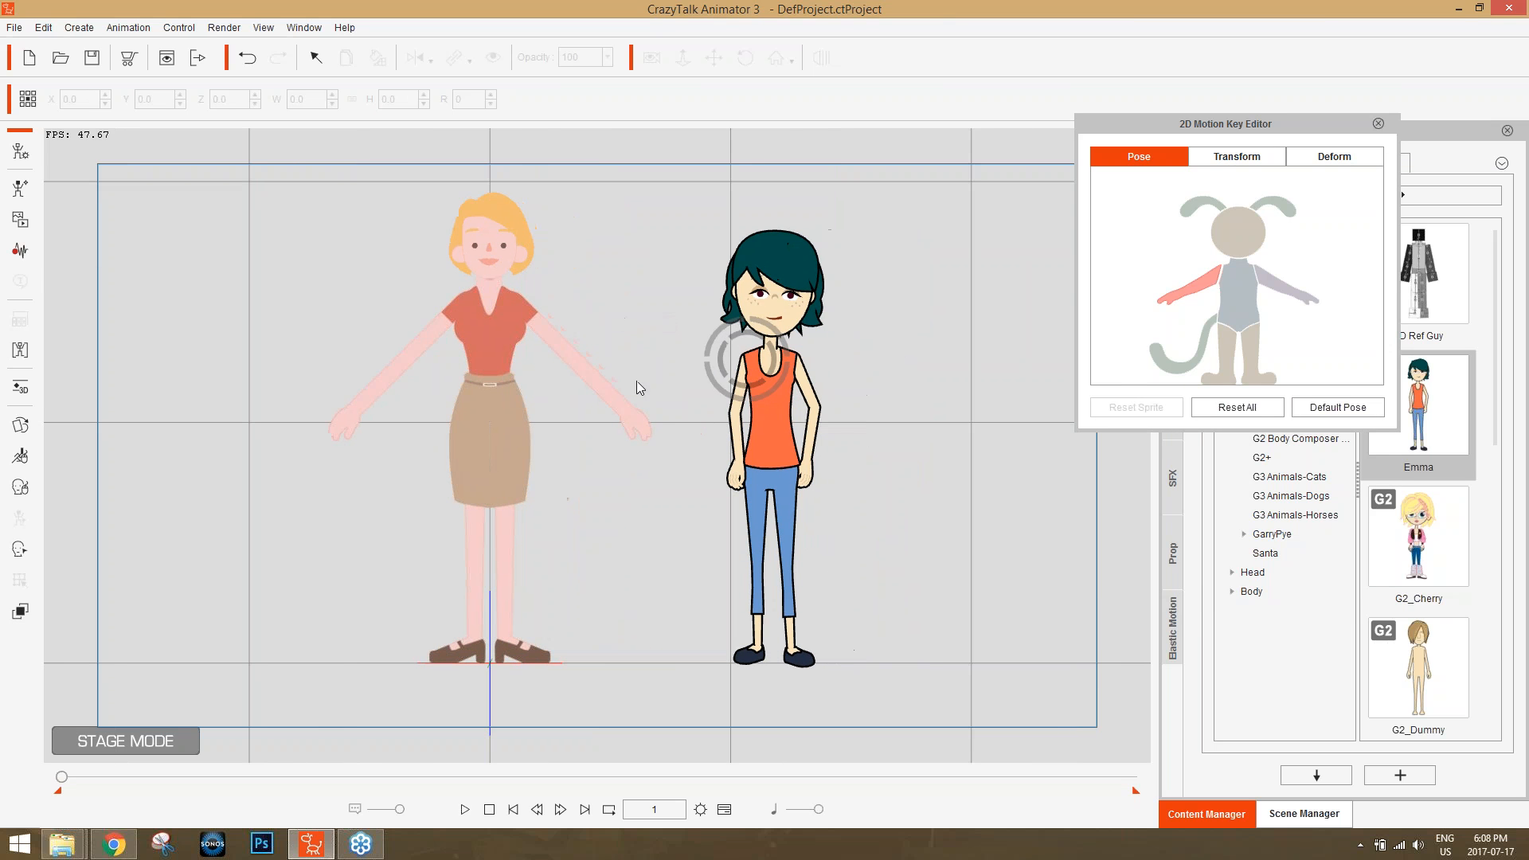
pyautogui.click(499, 352)
pyautogui.click(637, 418)
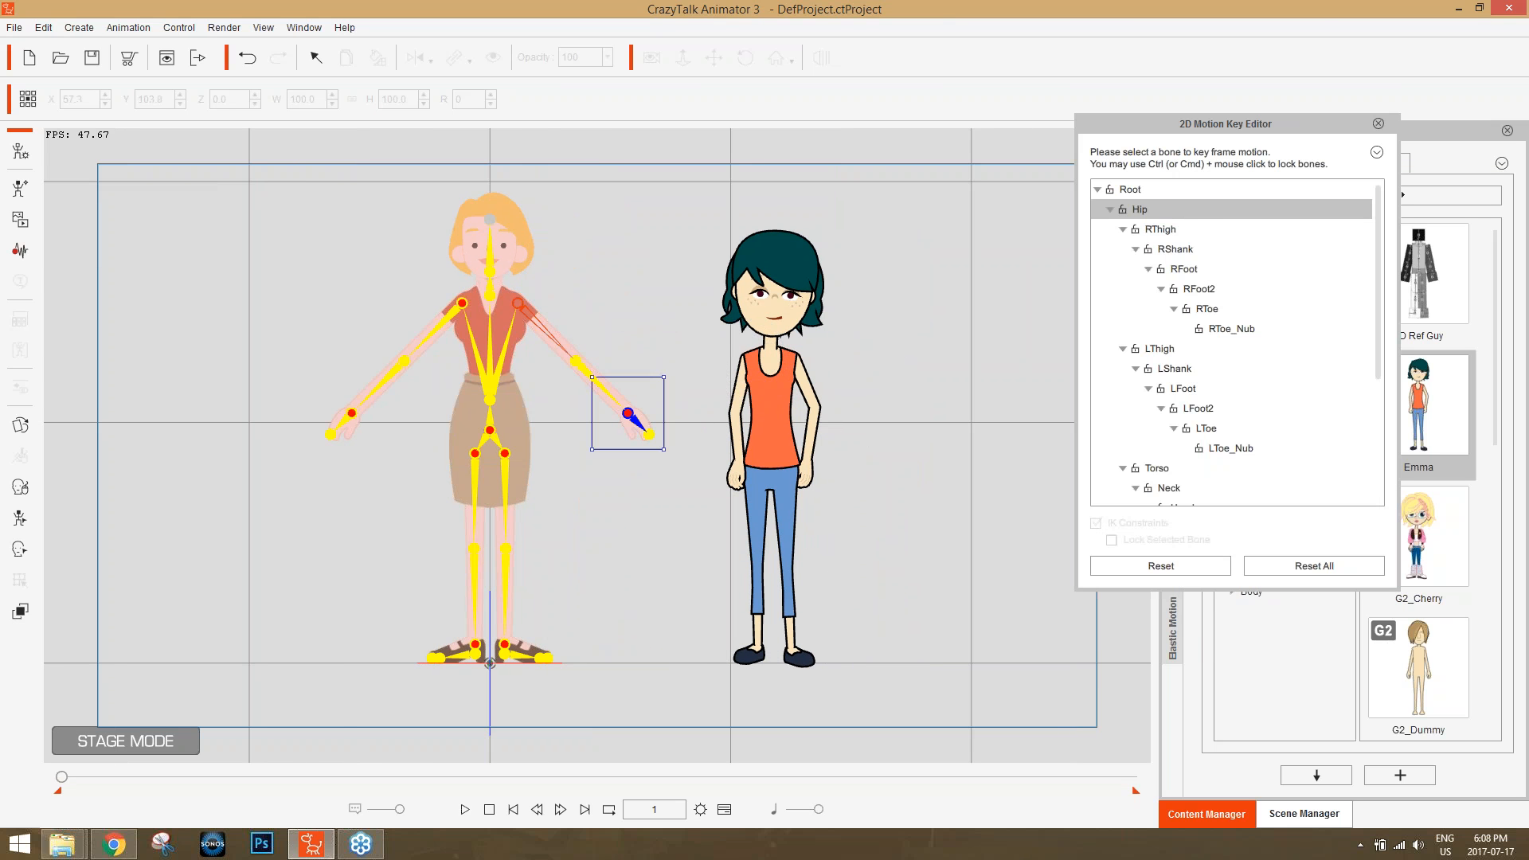
pyautogui.moveTo(637, 418); pyautogui.dragTo(625, 363)
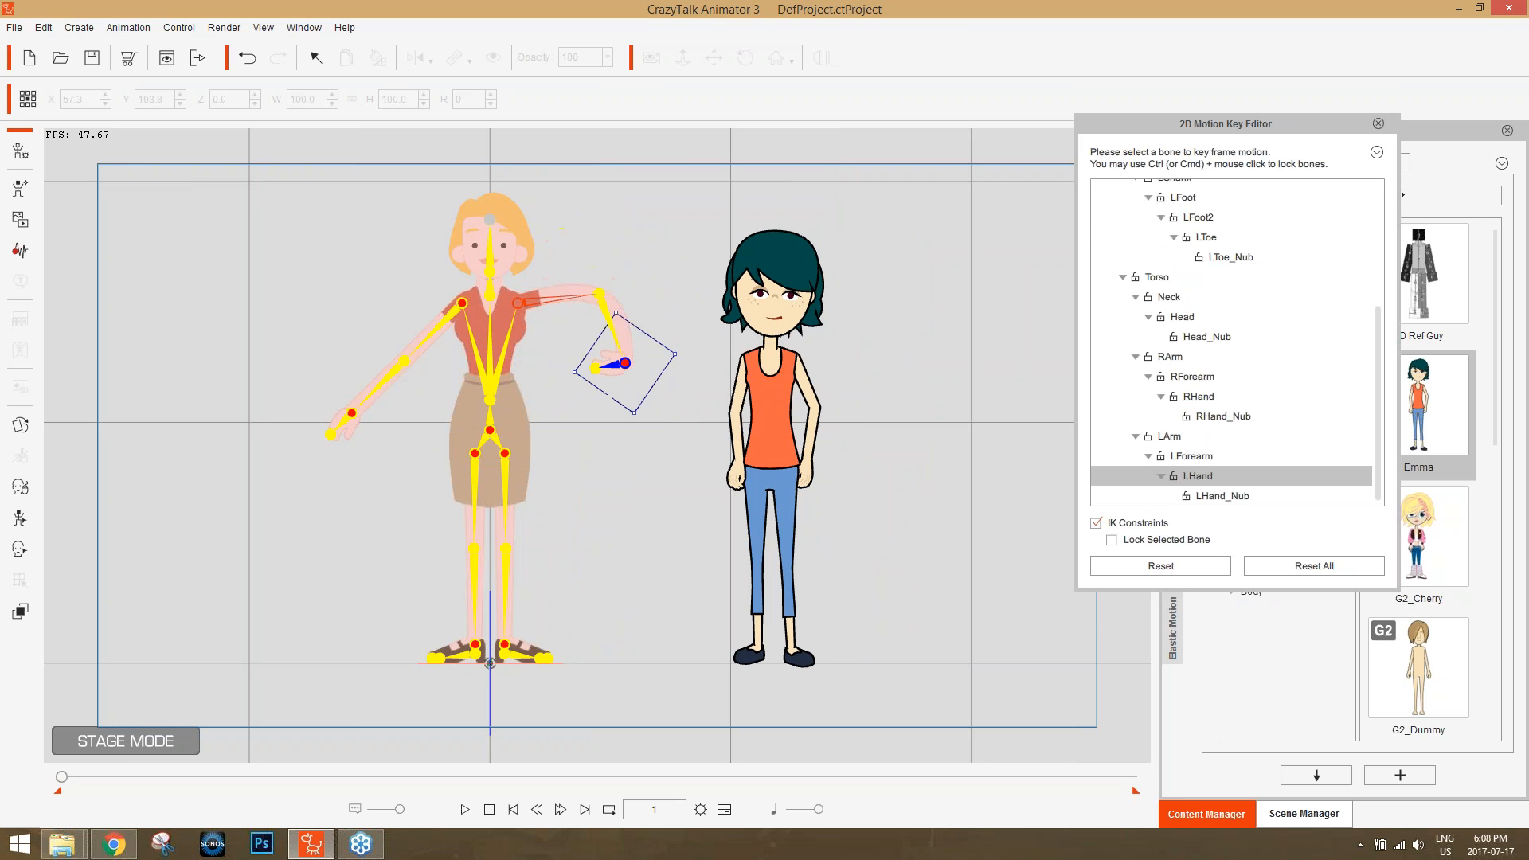
# Pose Emma's right arm with Transform motion keys, lifting the upper arm sideways and rotating the forearm to about 279.
pyautogui.click(771, 394)
pyautogui.click(1227, 161)
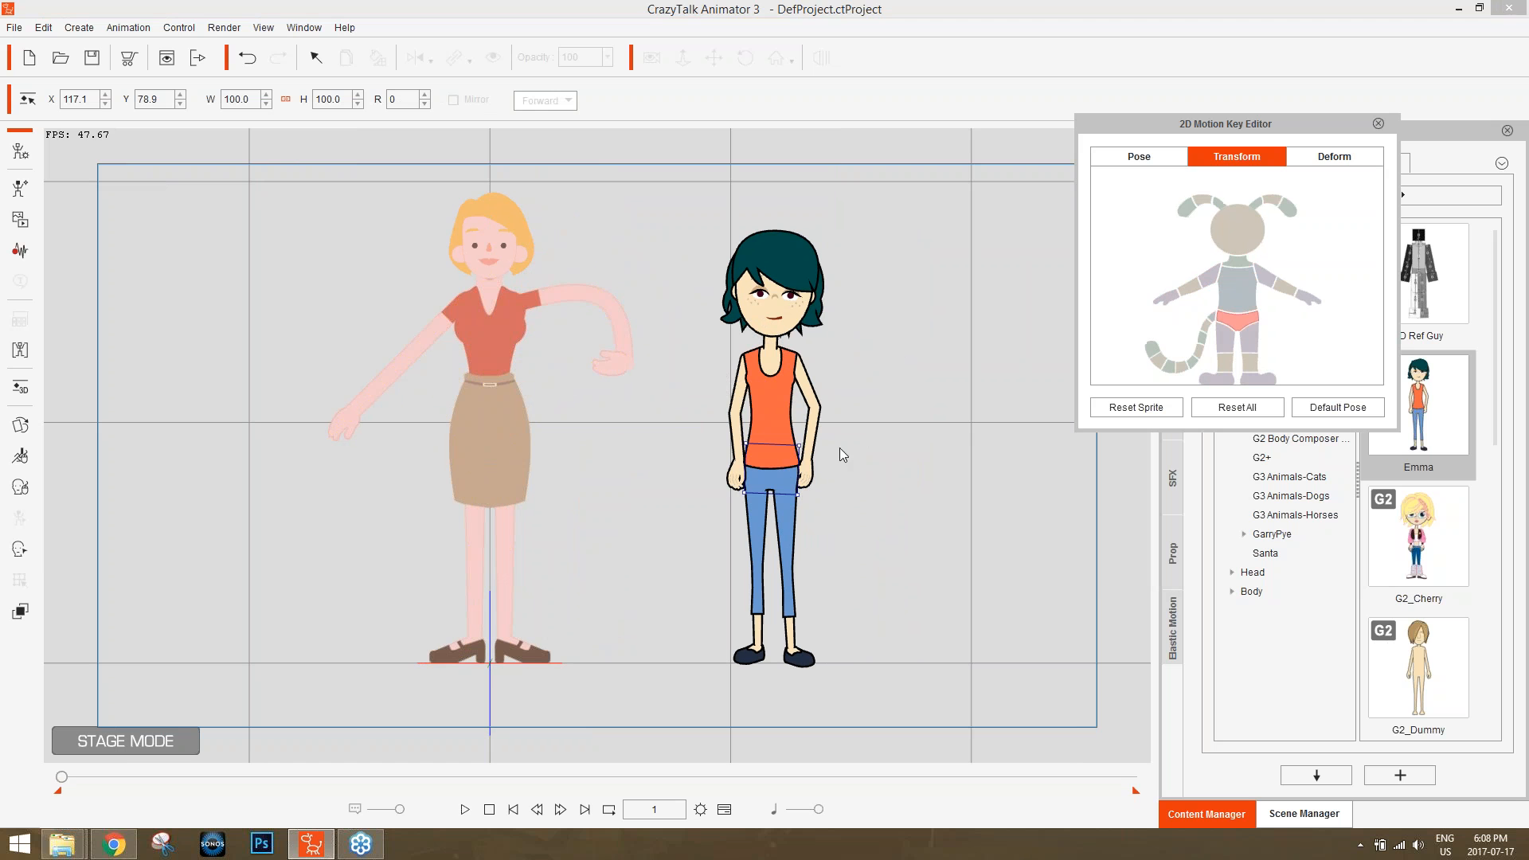
pyautogui.click(742, 398)
pyautogui.moveTo(765, 400); pyautogui.dragTo(721, 428)
pyautogui.click(677, 381)
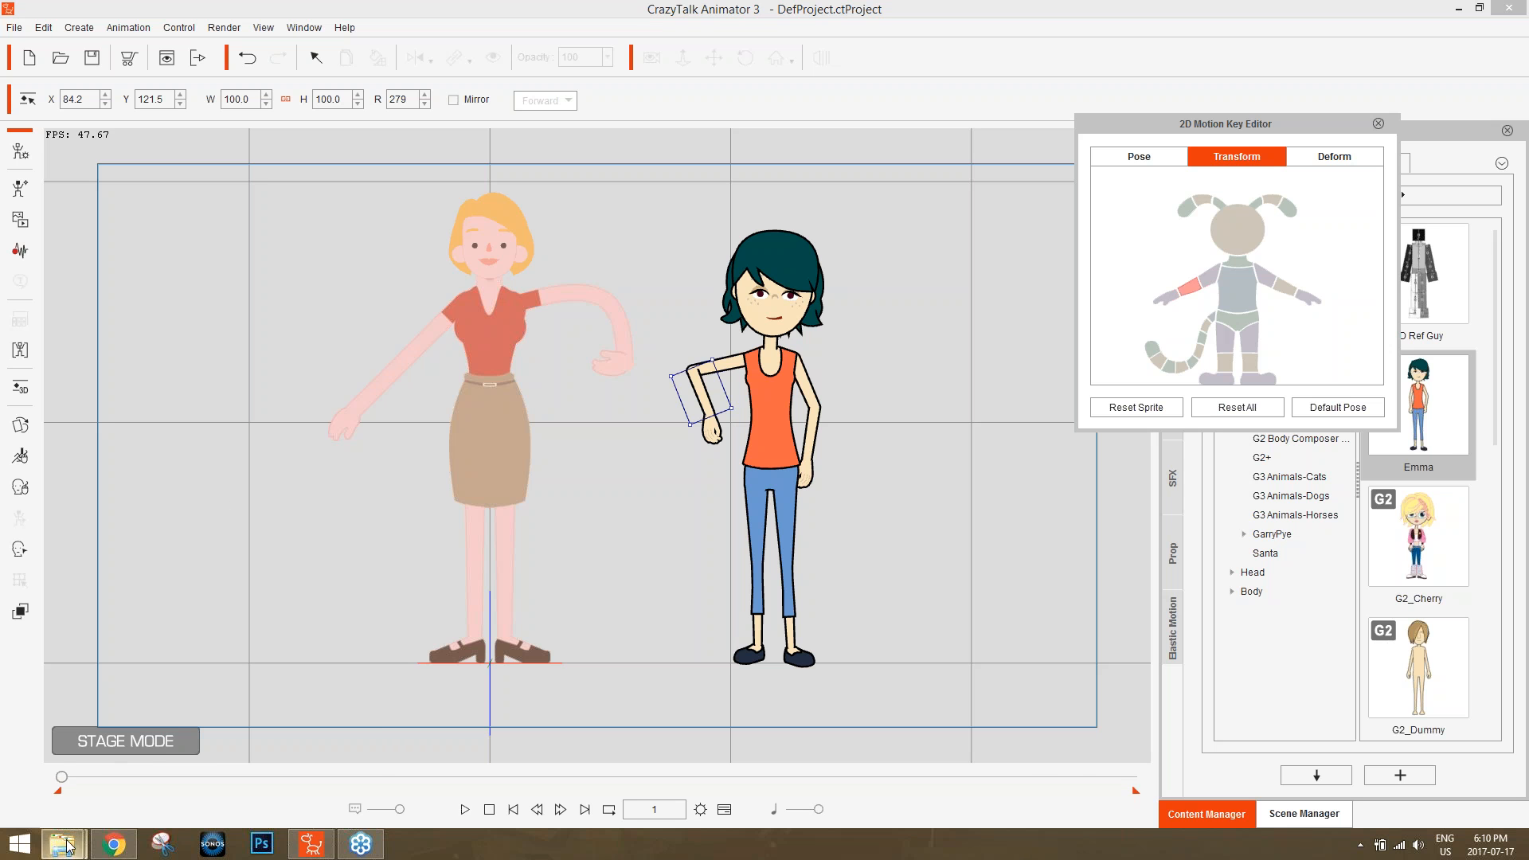
# Browse the CTA Class folder in File Explorer, examine the Intro, Office and Scene 01 project files, and minimize the window.
pyautogui.moveTo(68, 840)
pyautogui.click(145, 741)
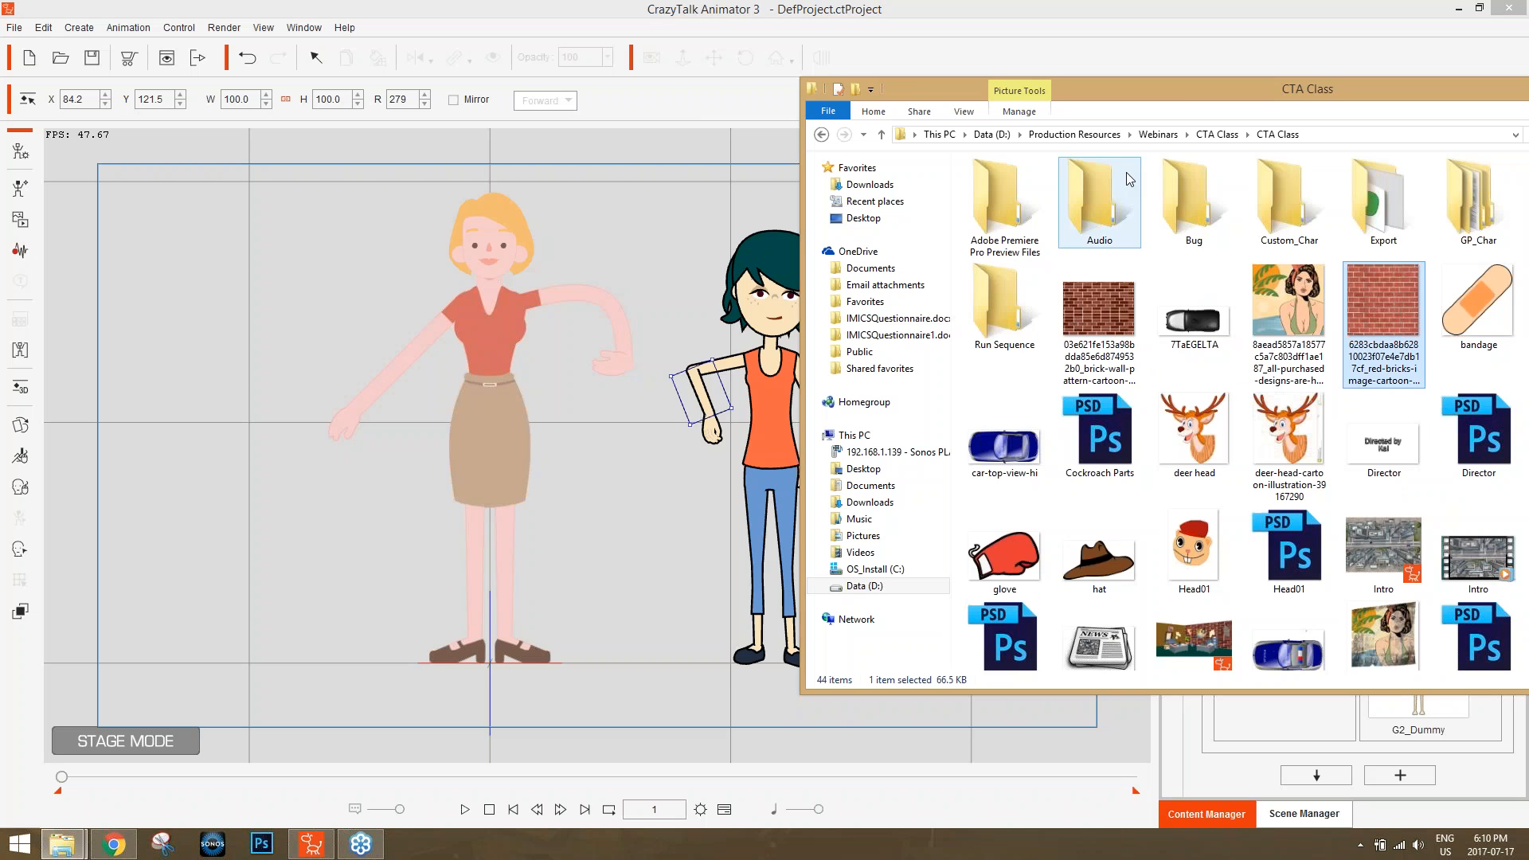
pyautogui.moveTo(1178, 89); pyautogui.dragTo(847, 66)
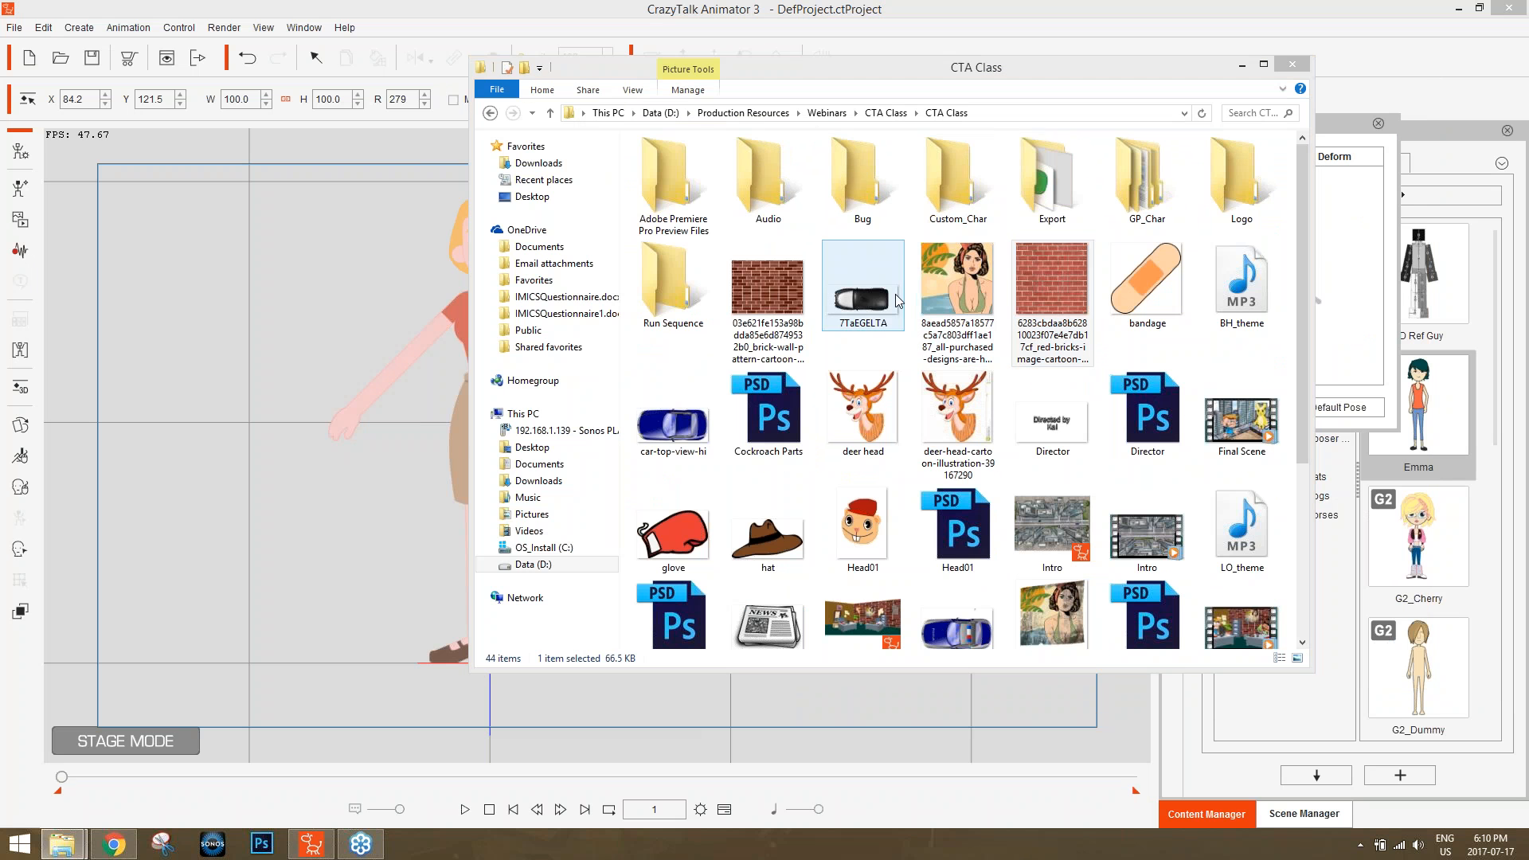
pyautogui.click(1052, 529)
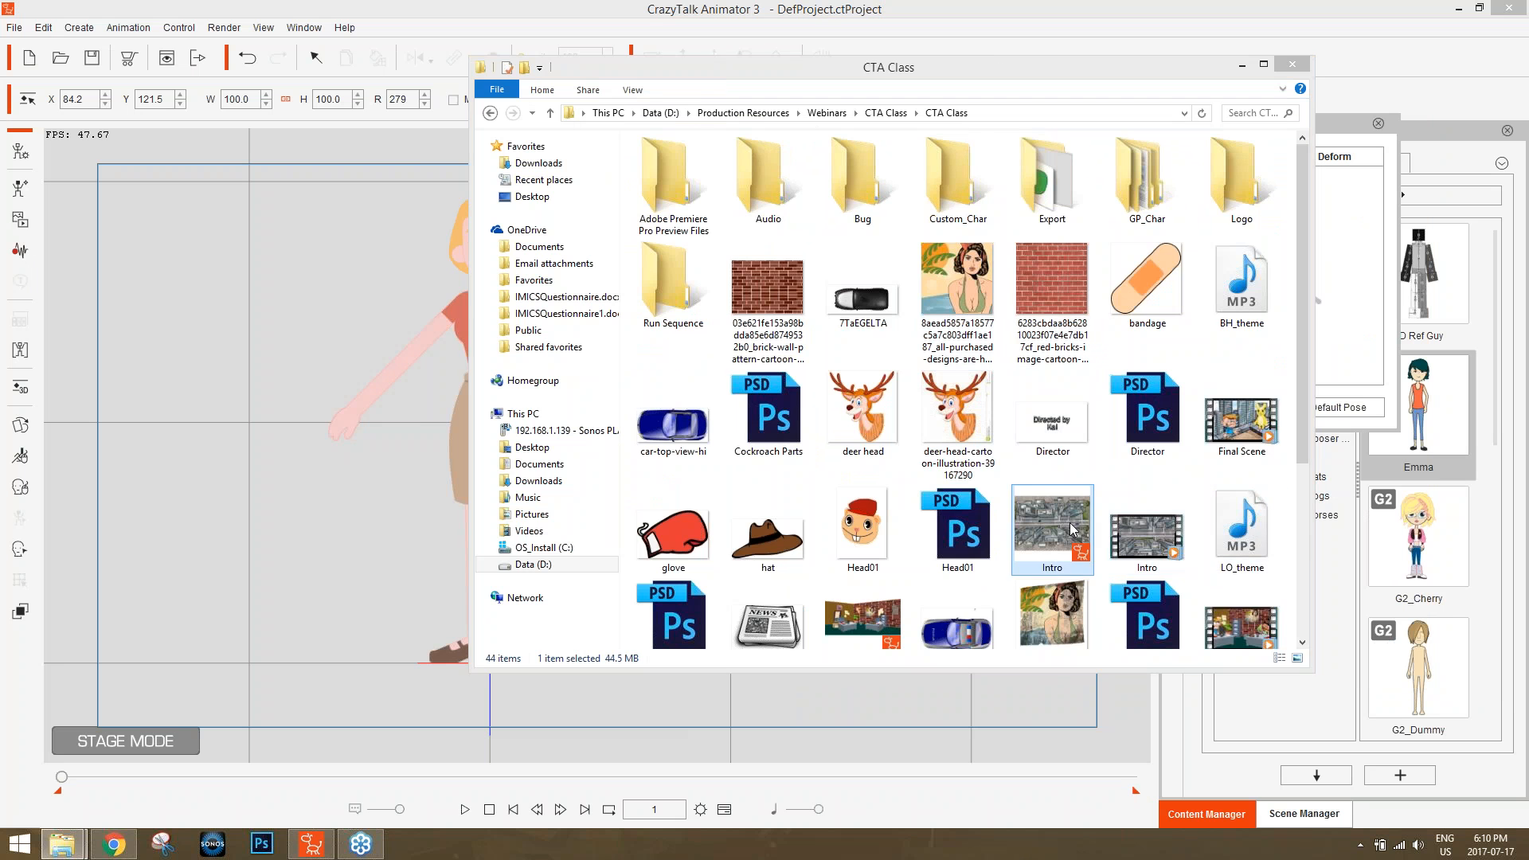
pyautogui.scroll(-3, 1058, 443)
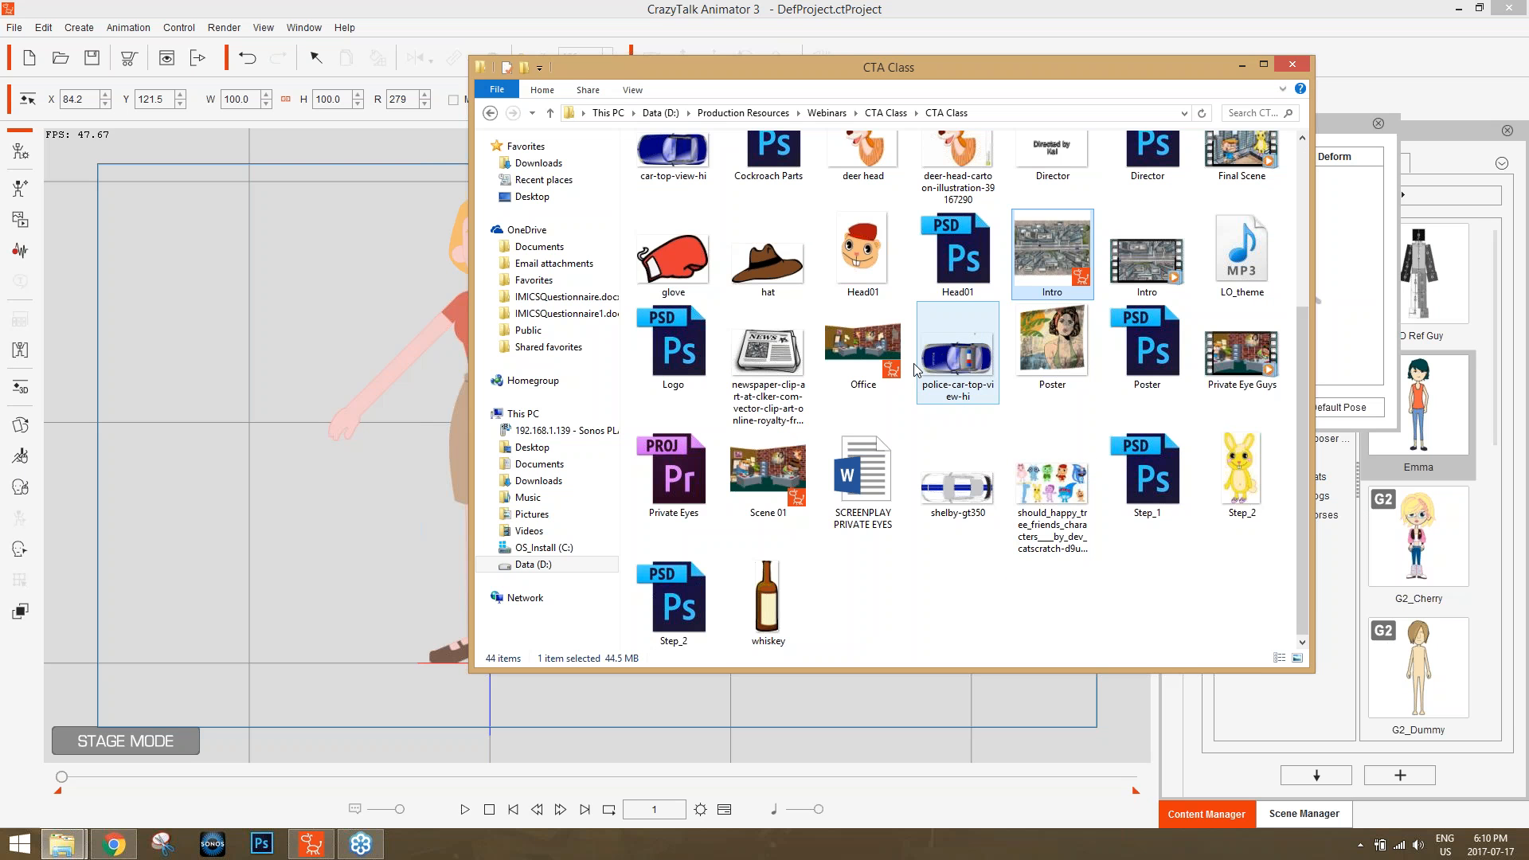
pyautogui.click(849, 341)
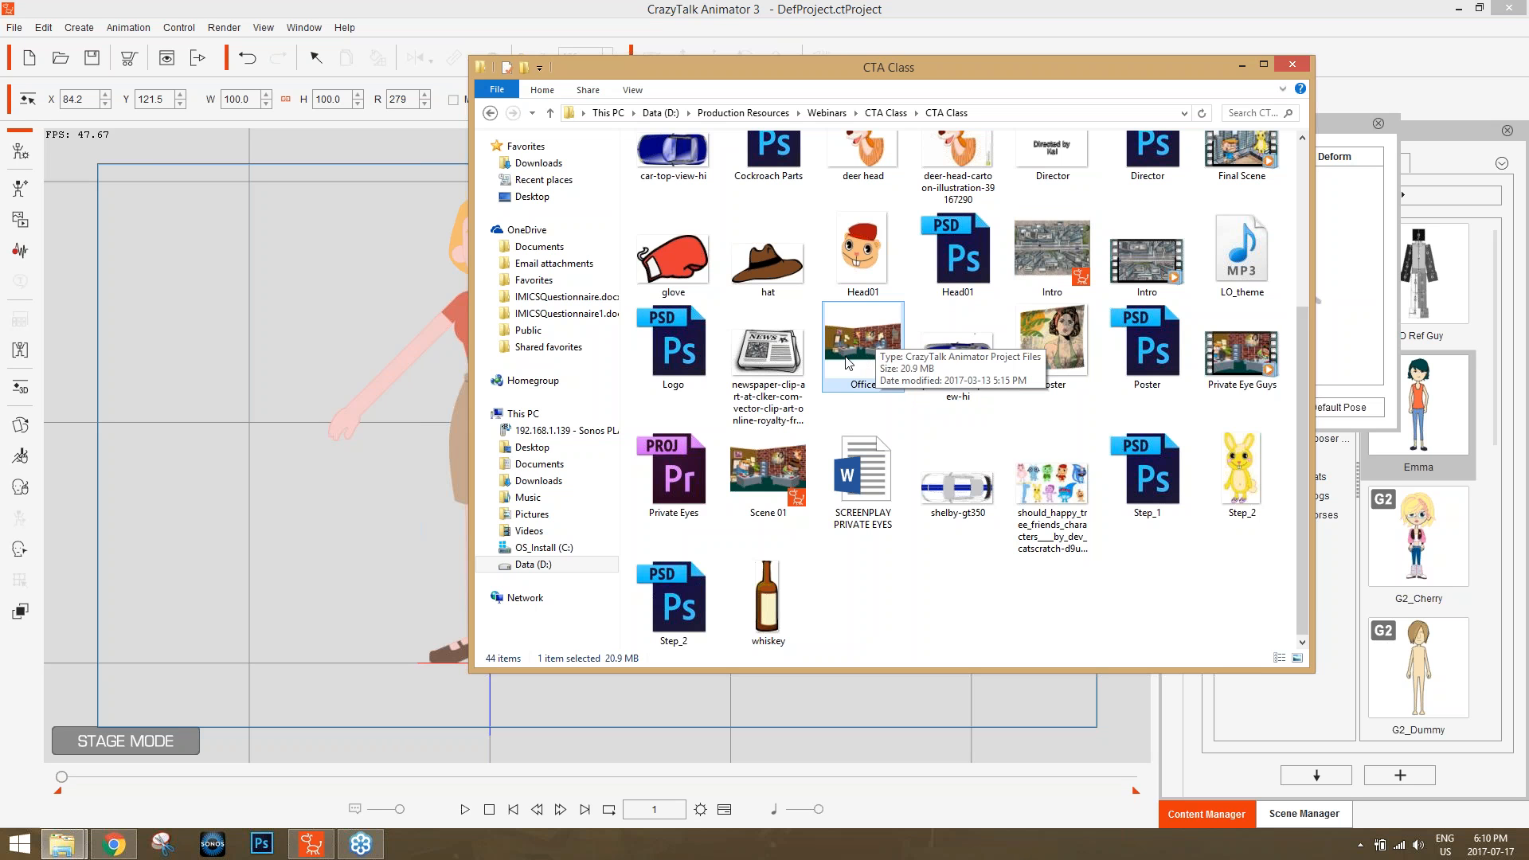
pyautogui.moveTo(870, 365); pyautogui.dragTo(900, 368)
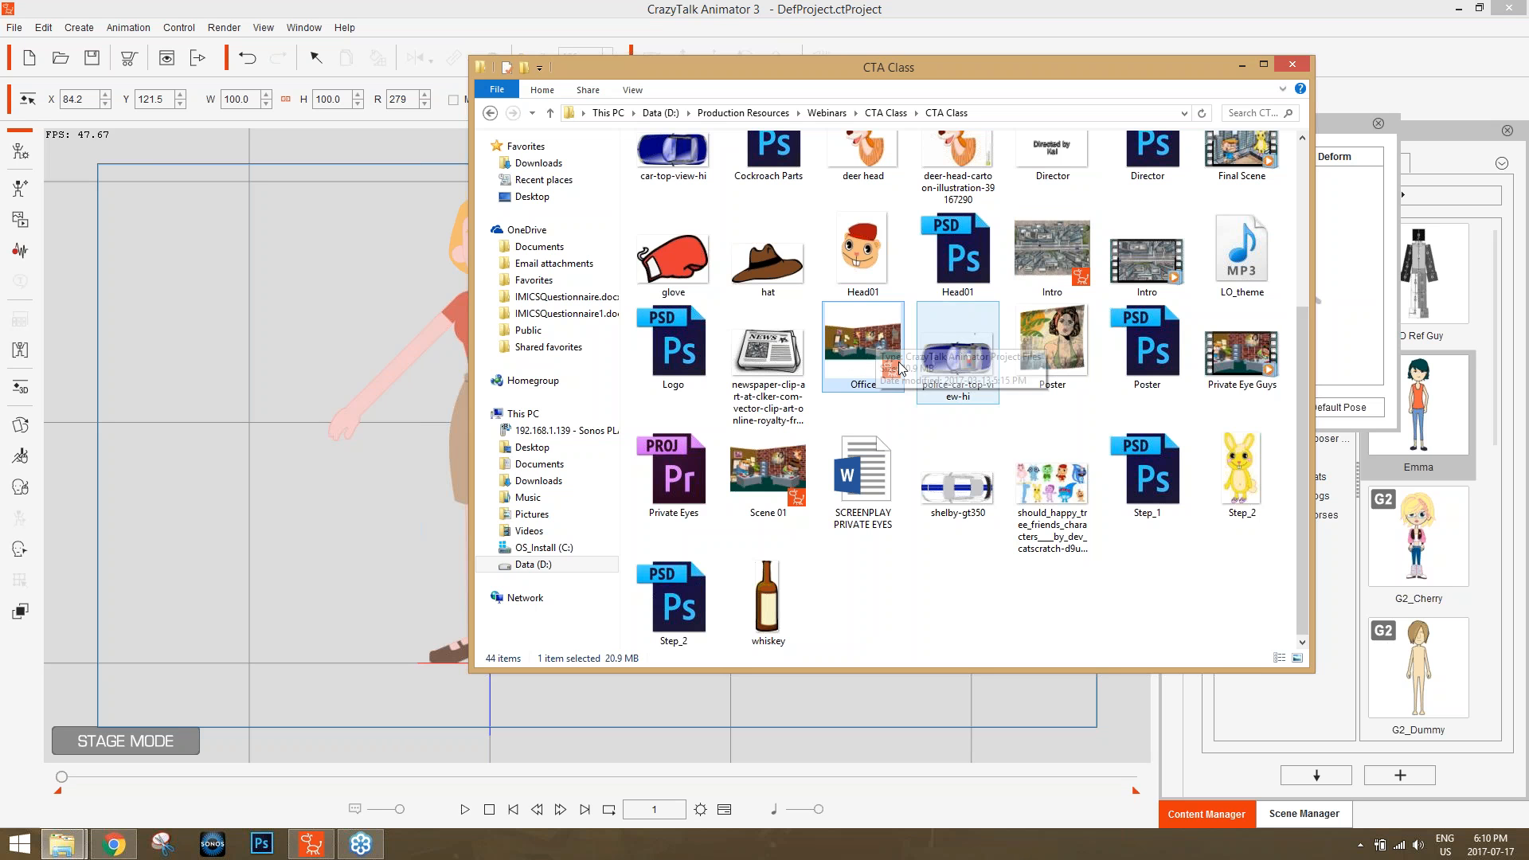
pyautogui.click(780, 475)
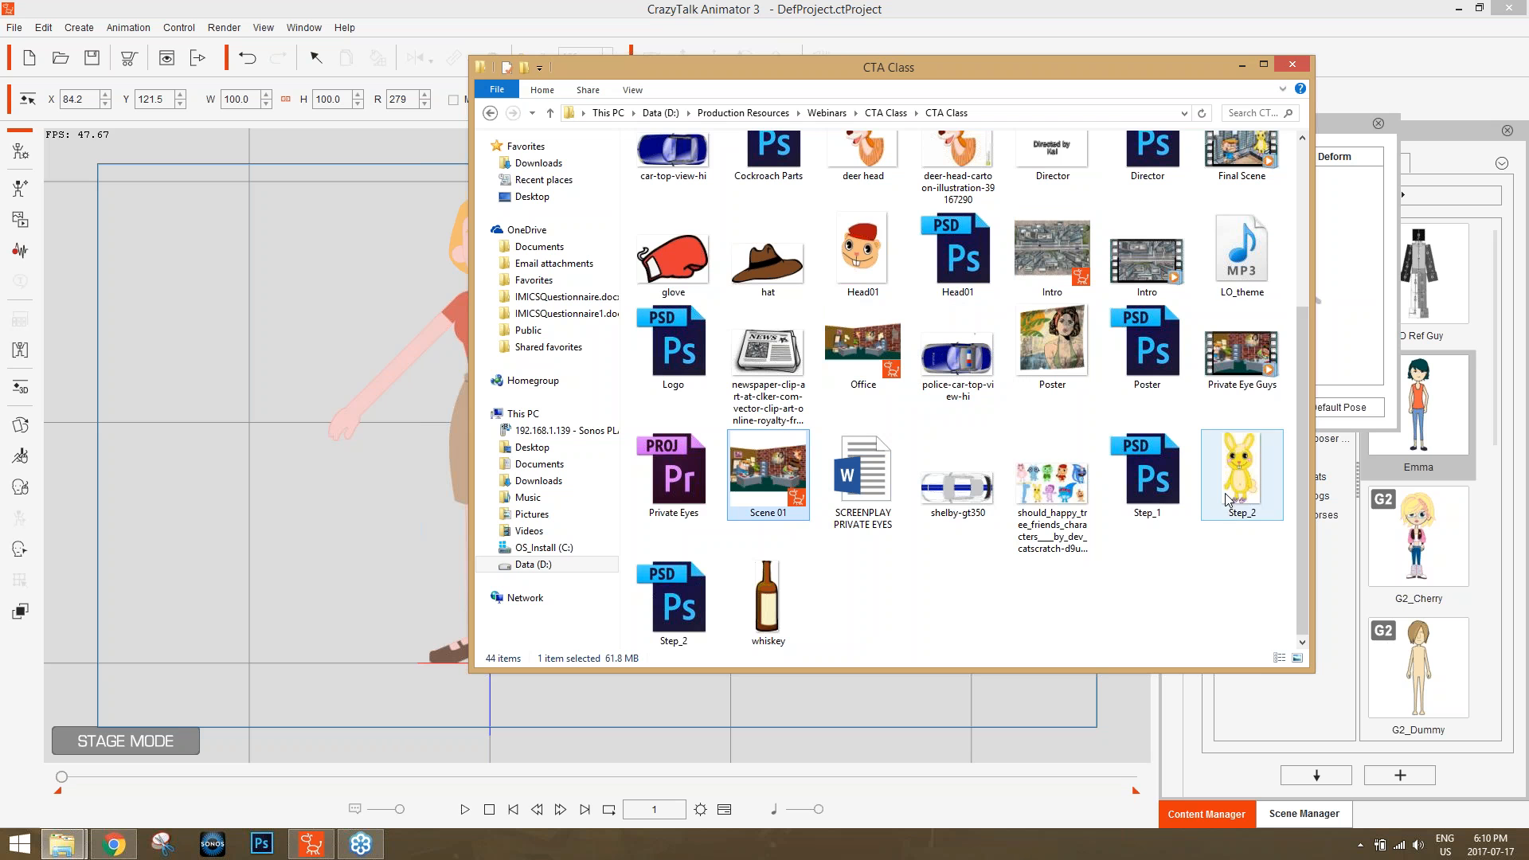
pyautogui.scroll(3, 1193, 435)
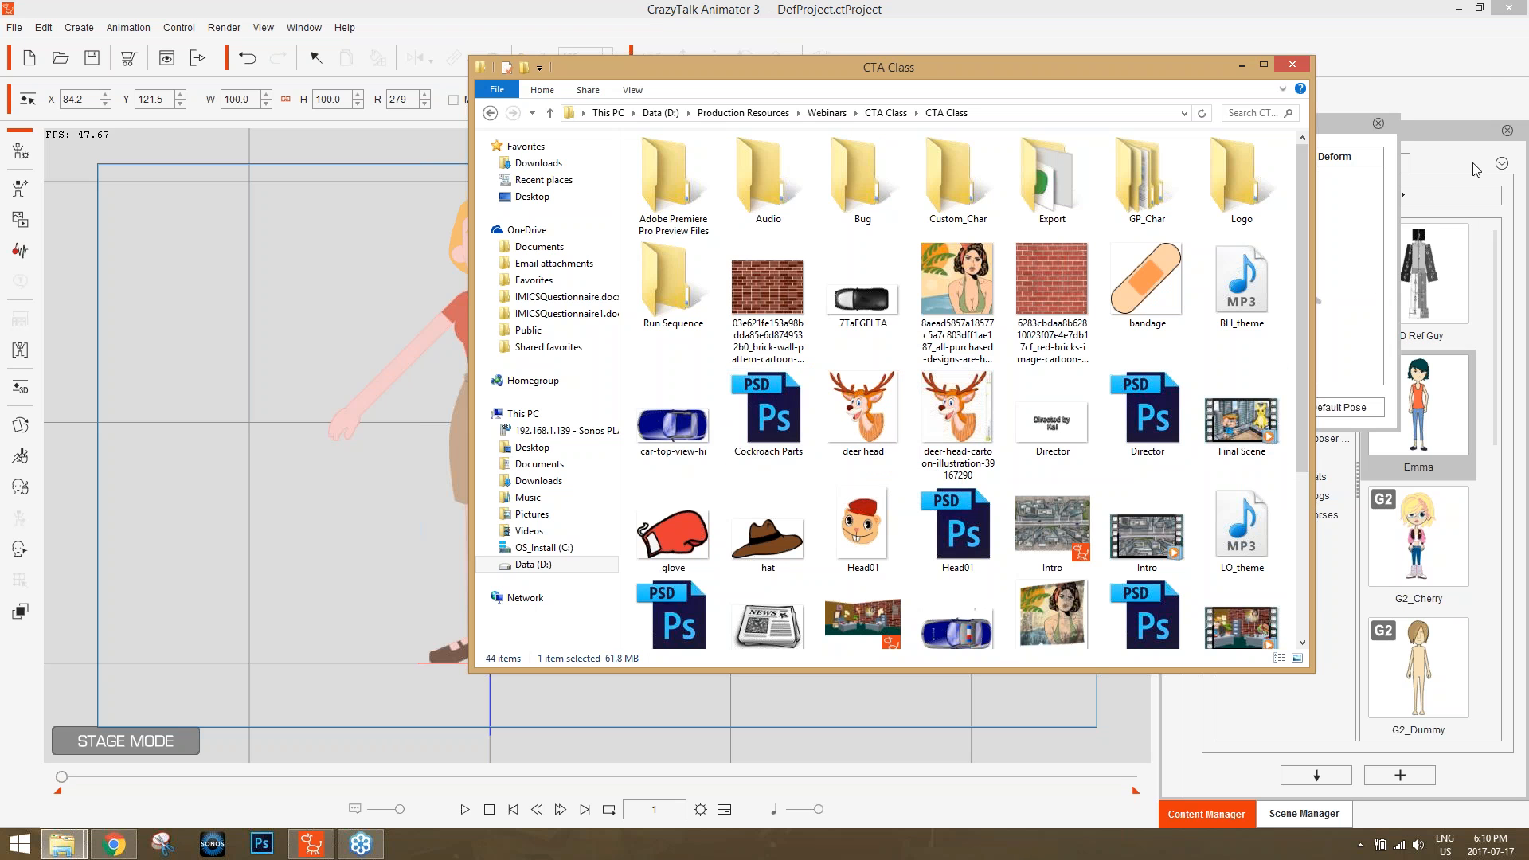
pyautogui.click(1242, 64)
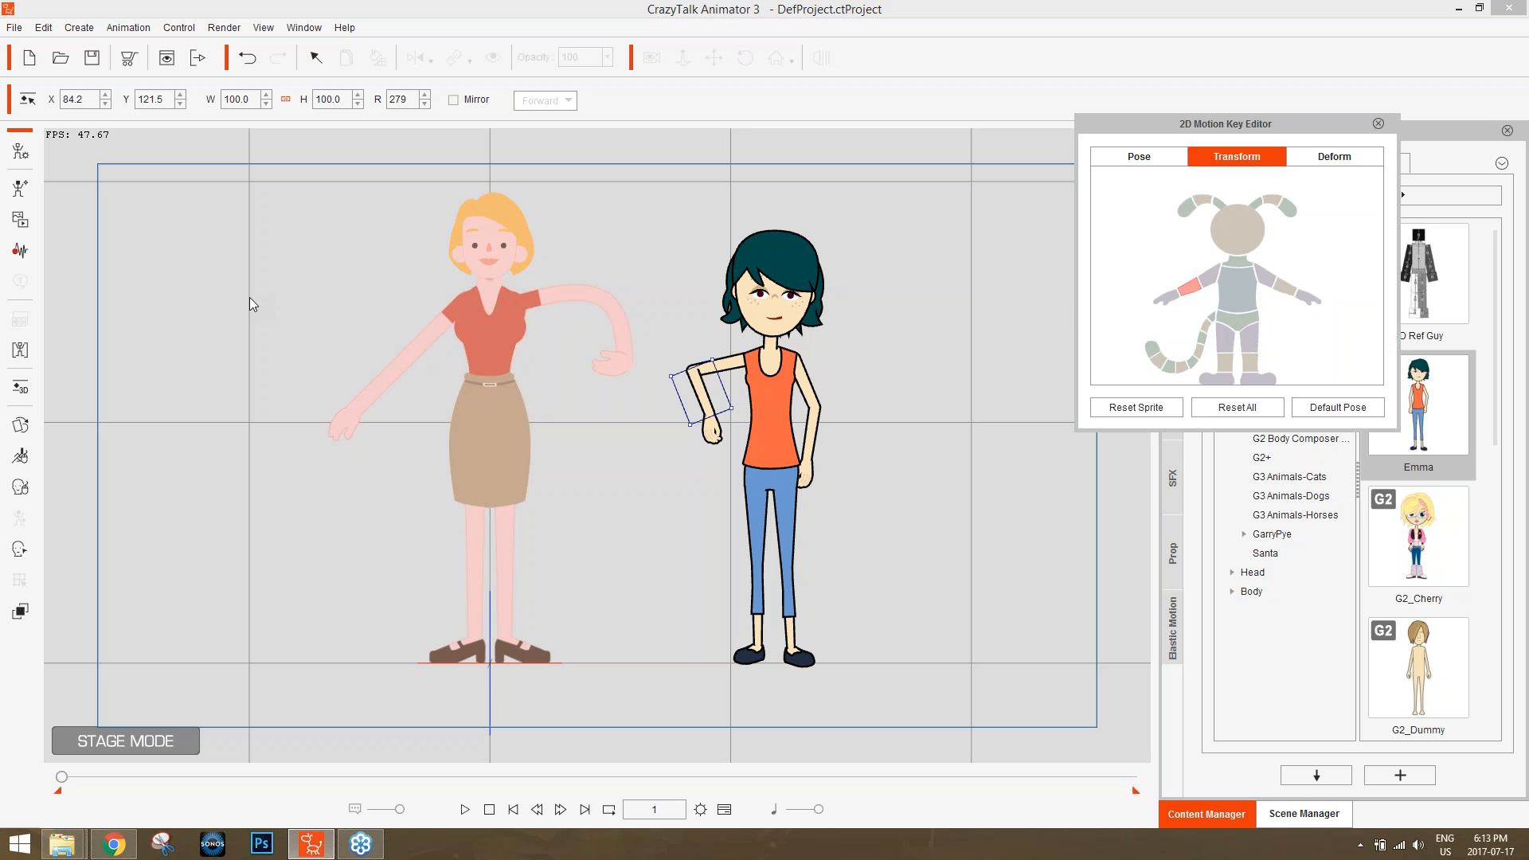
# Show the timeline to view Emma's tracks, and hide it again.
pyautogui.click(379, 5)
pyautogui.click(724, 809)
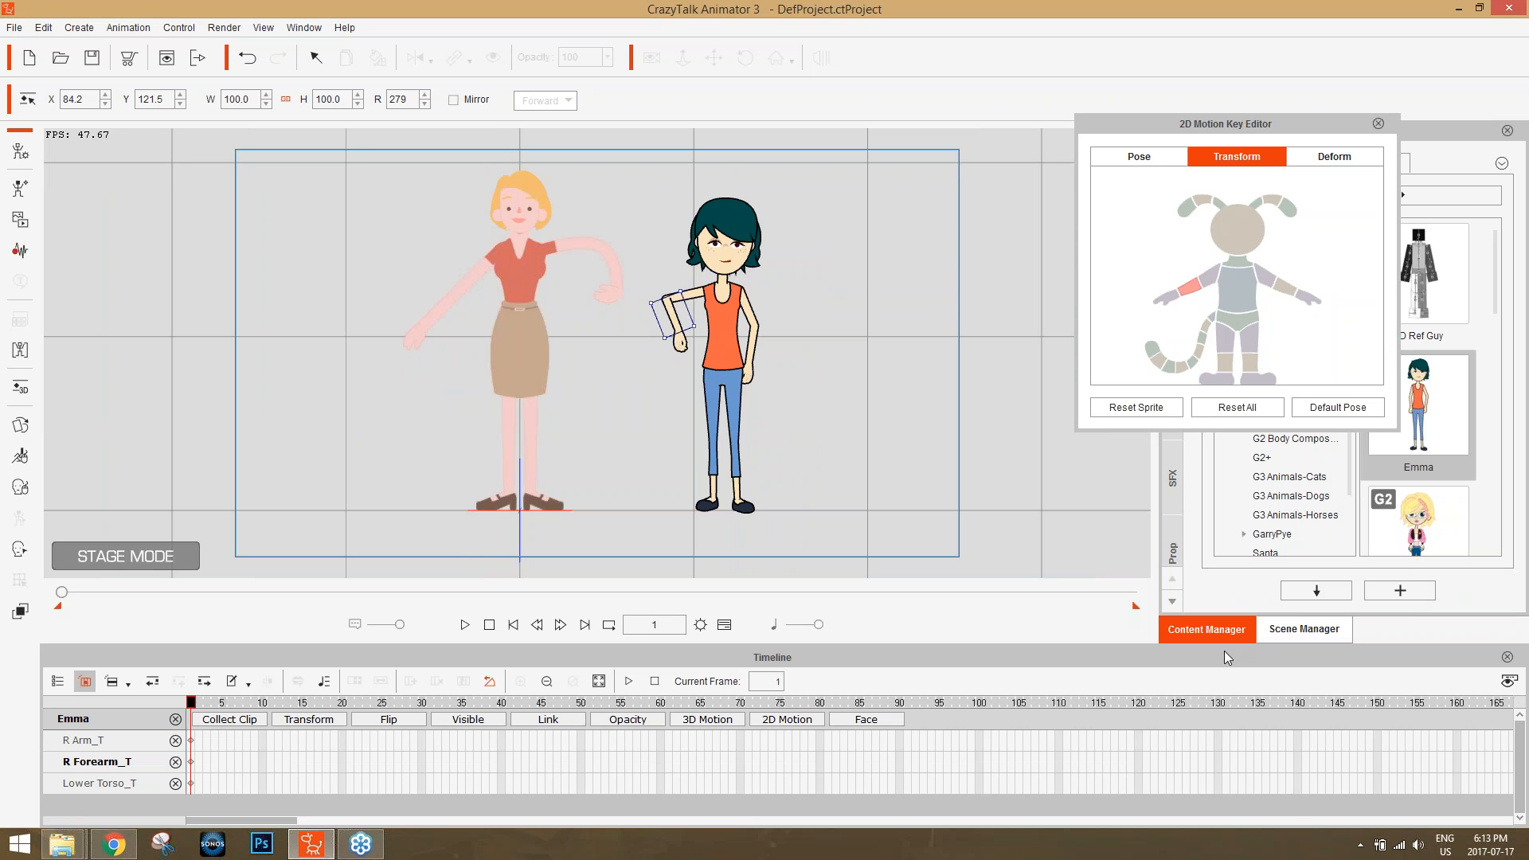
pyautogui.click(723, 625)
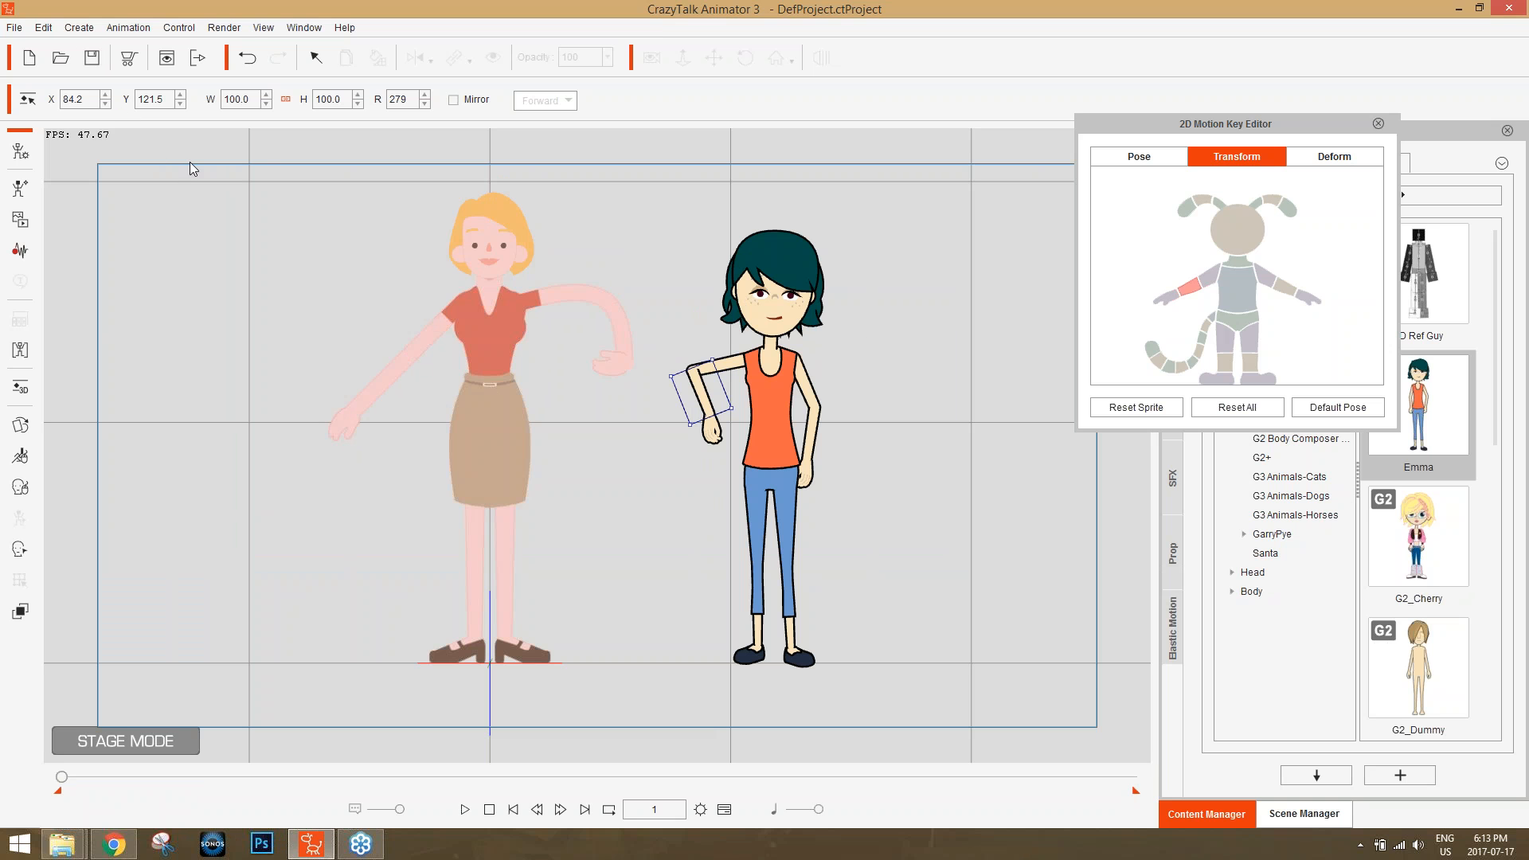
# Review the Project Settings, try a safe area of 19, and discard the change.
pyautogui.click(44, 27)
pyautogui.click(112, 355)
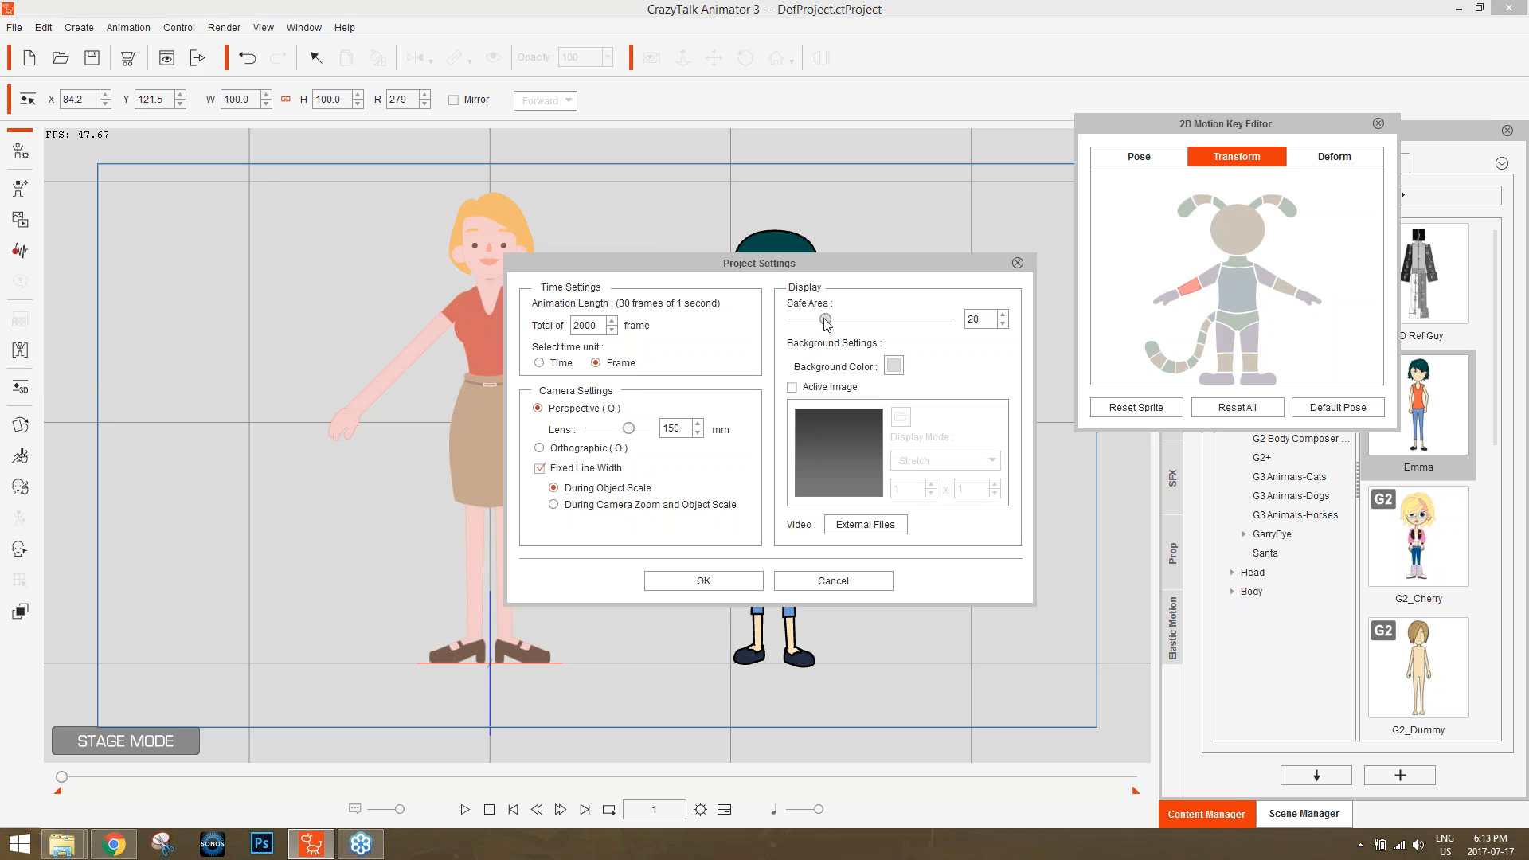
pyautogui.moveTo(826, 322); pyautogui.dragTo(823, 330)
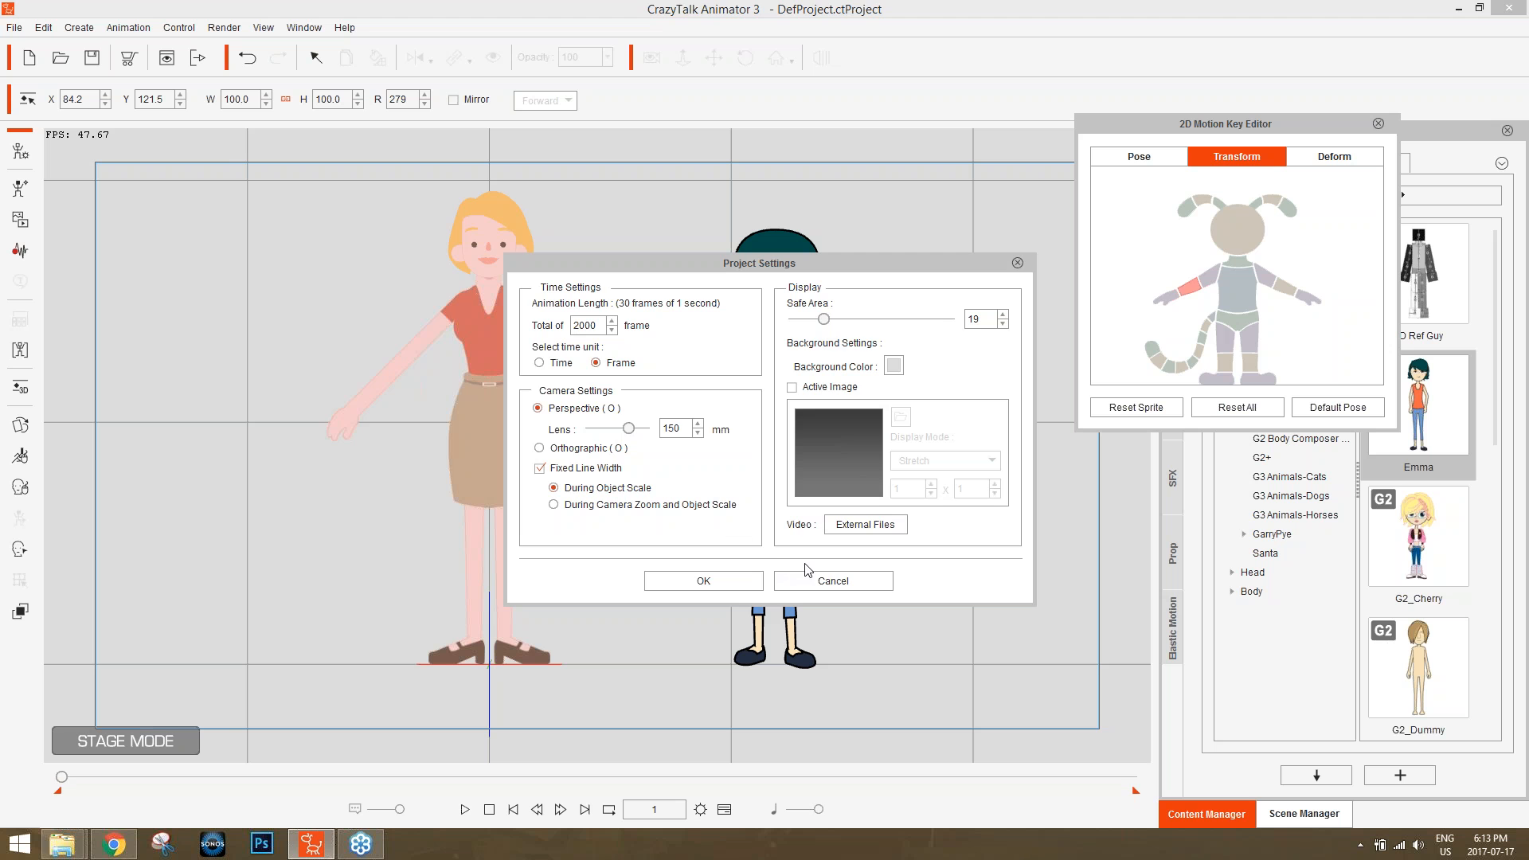
pyautogui.click(825, 580)
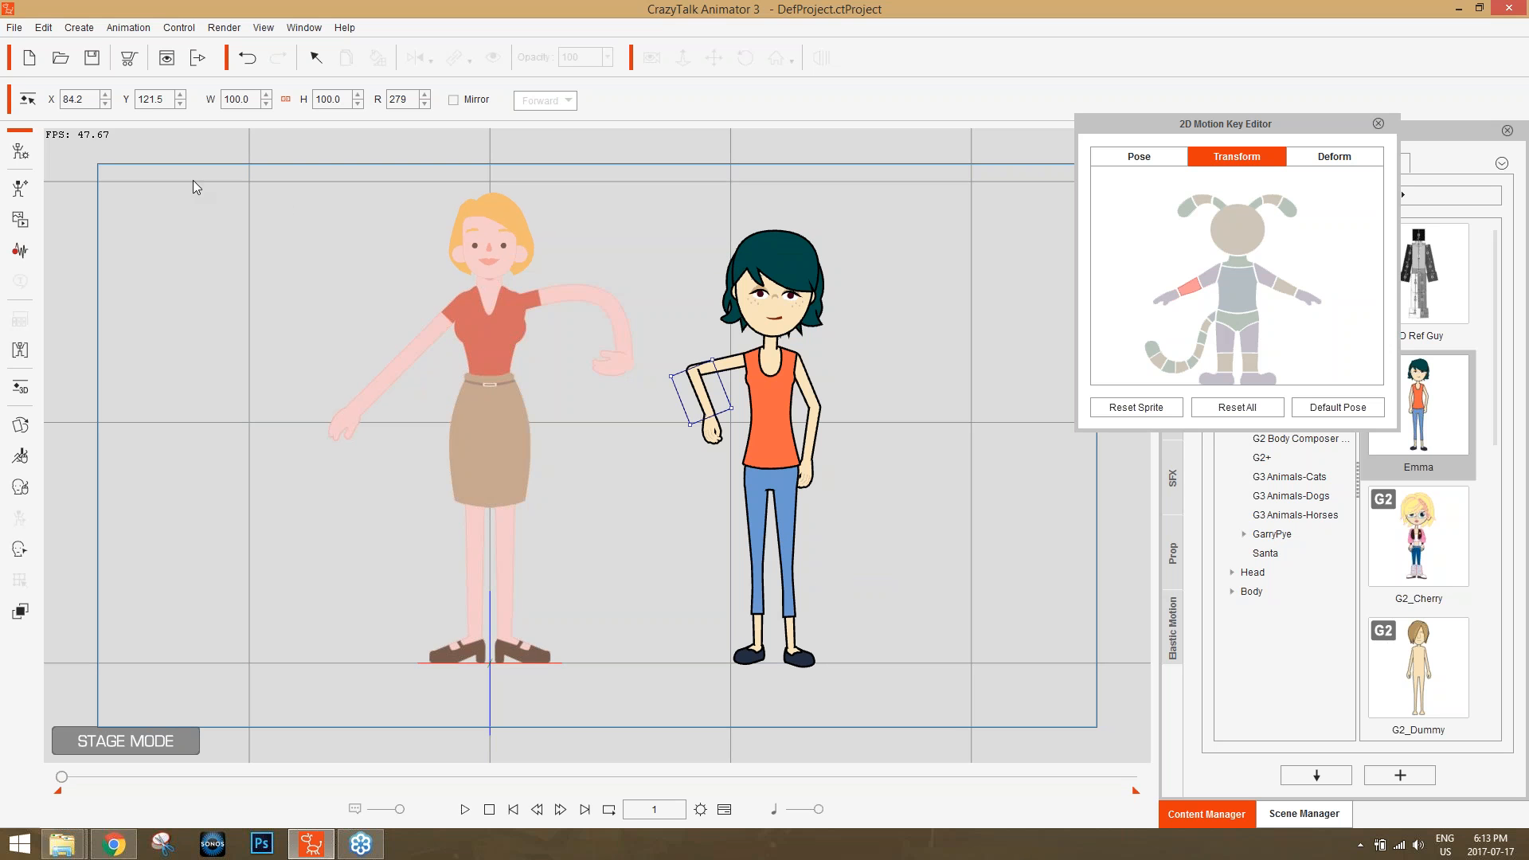
# Review the display, render, texture and motion options in the program preferences, and close them without changes.
pyautogui.click(45, 30)
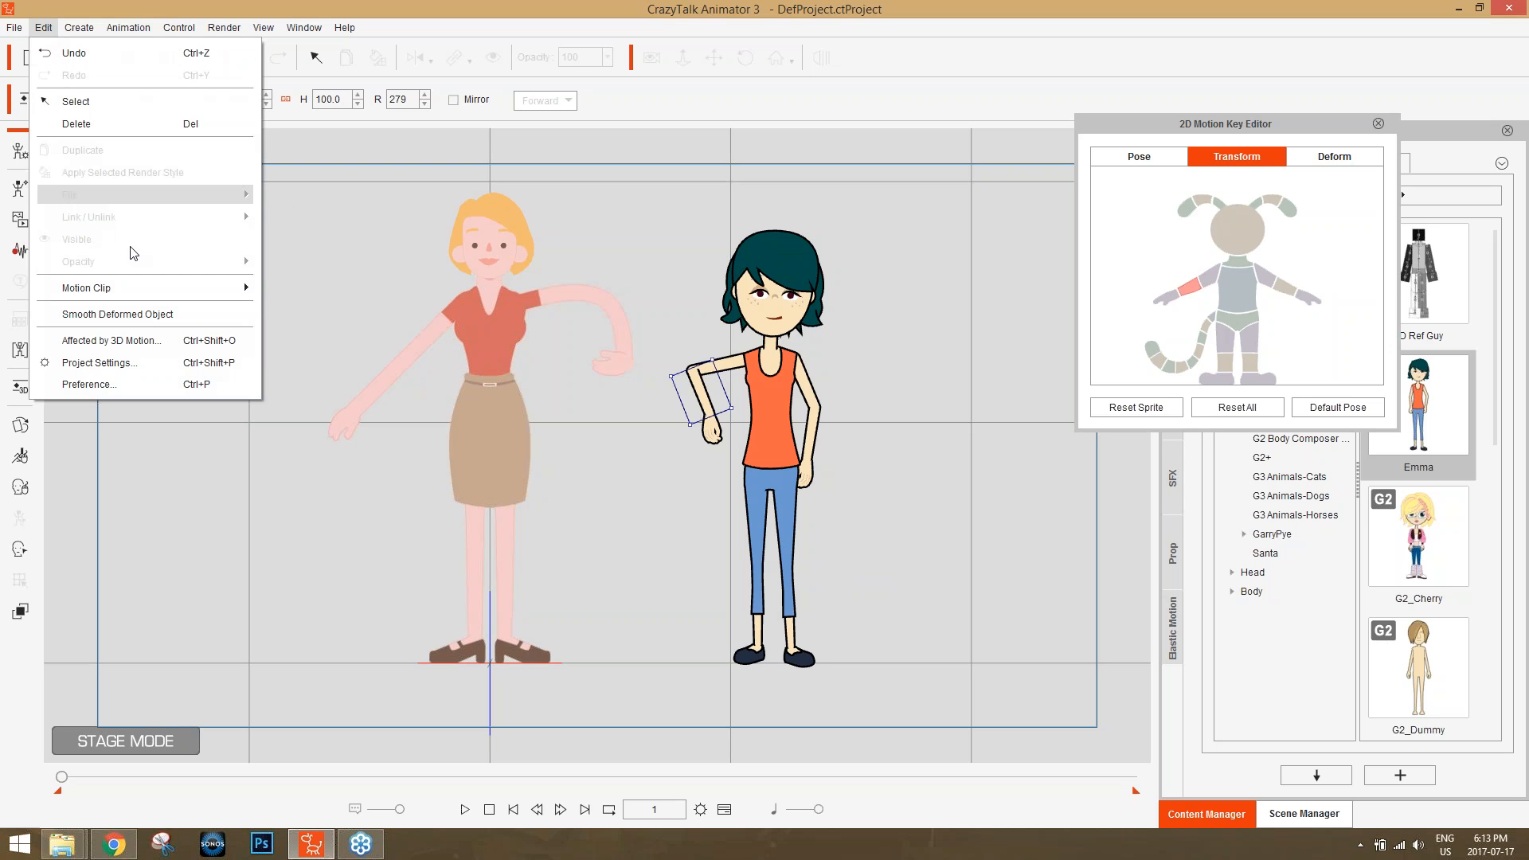
pyautogui.click(128, 384)
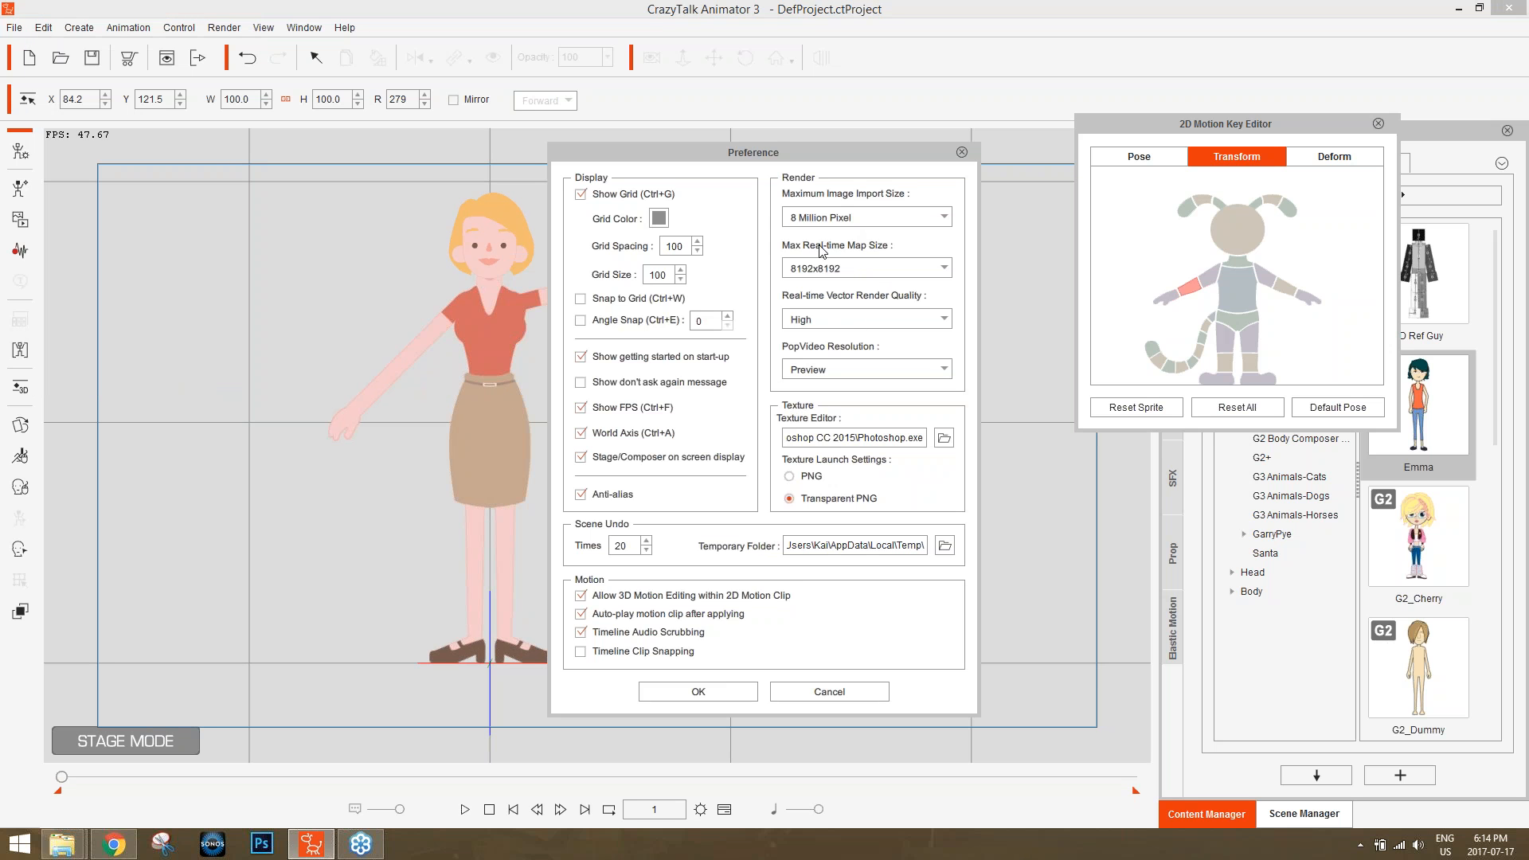
pyautogui.click(962, 151)
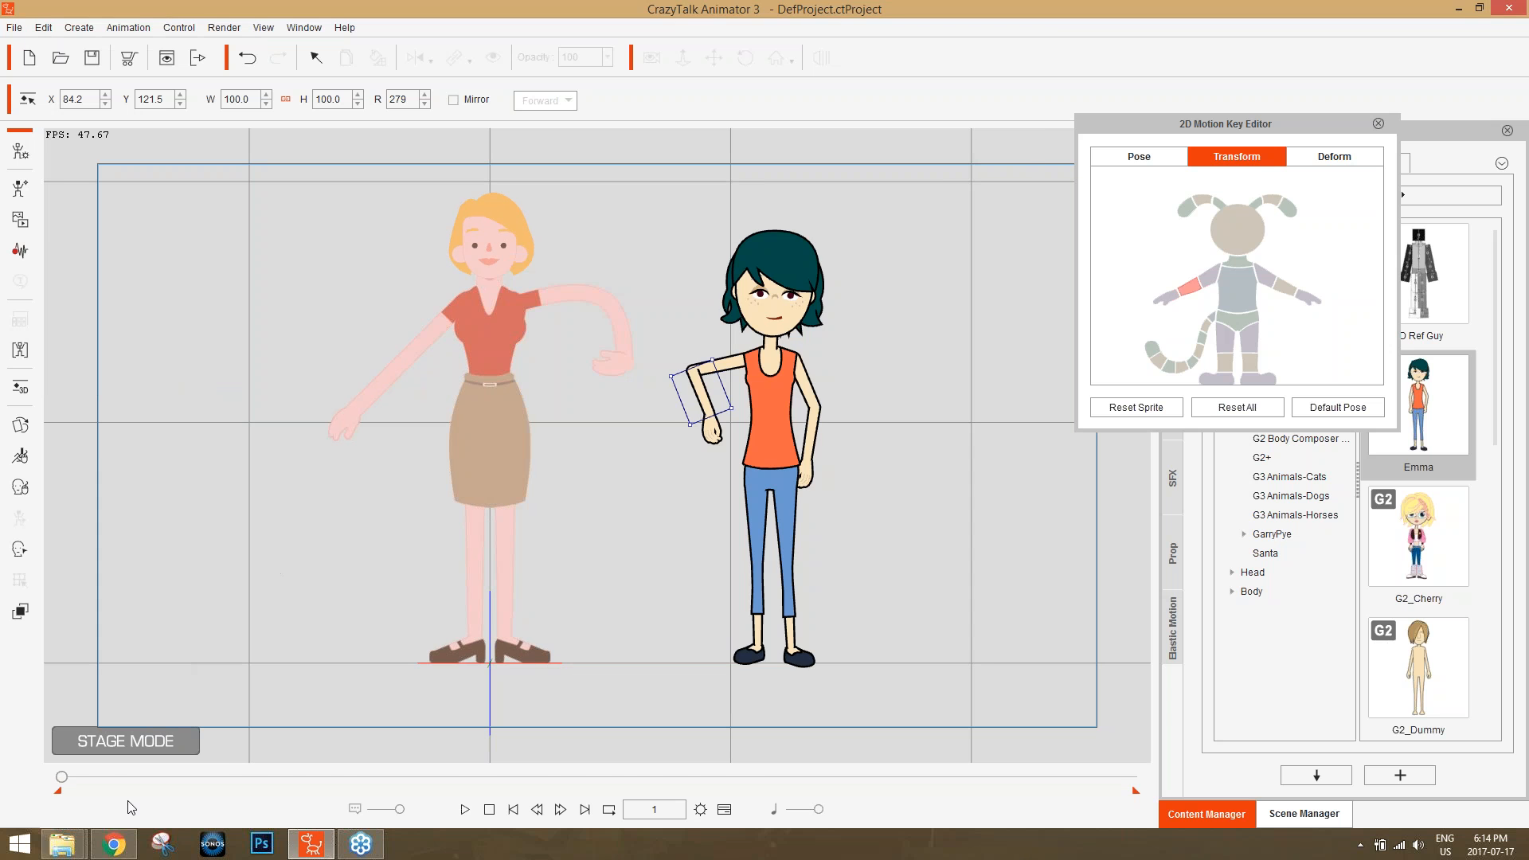
# Switch to Photoshop and create a new transparent document 1024 pixels wide and 780 pixels high.
pyautogui.hotkey('alt', 'Tab')
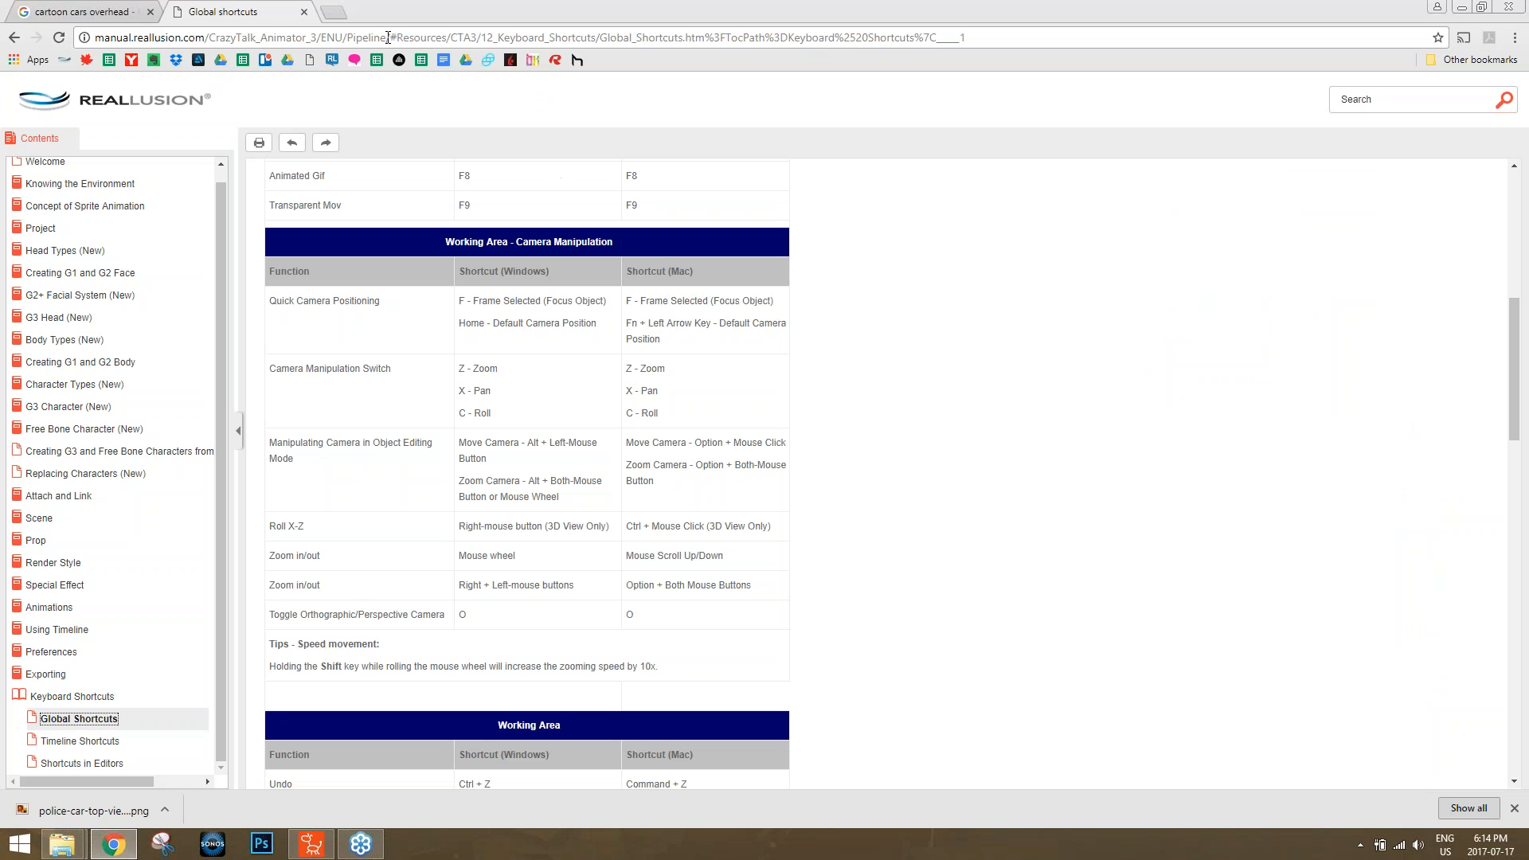
pyautogui.click(261, 843)
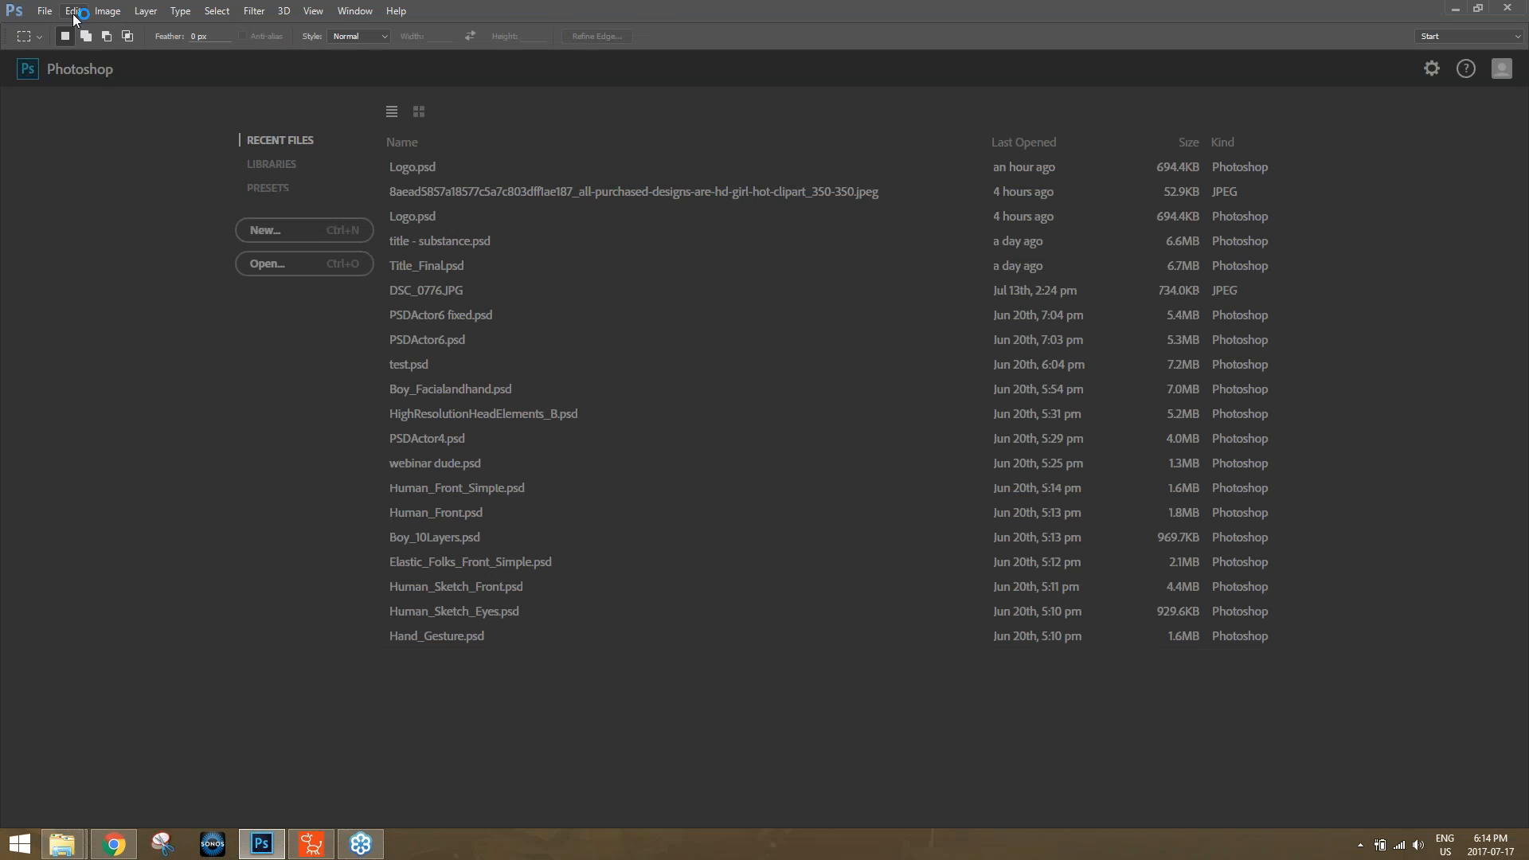
pyautogui.click(45, 11)
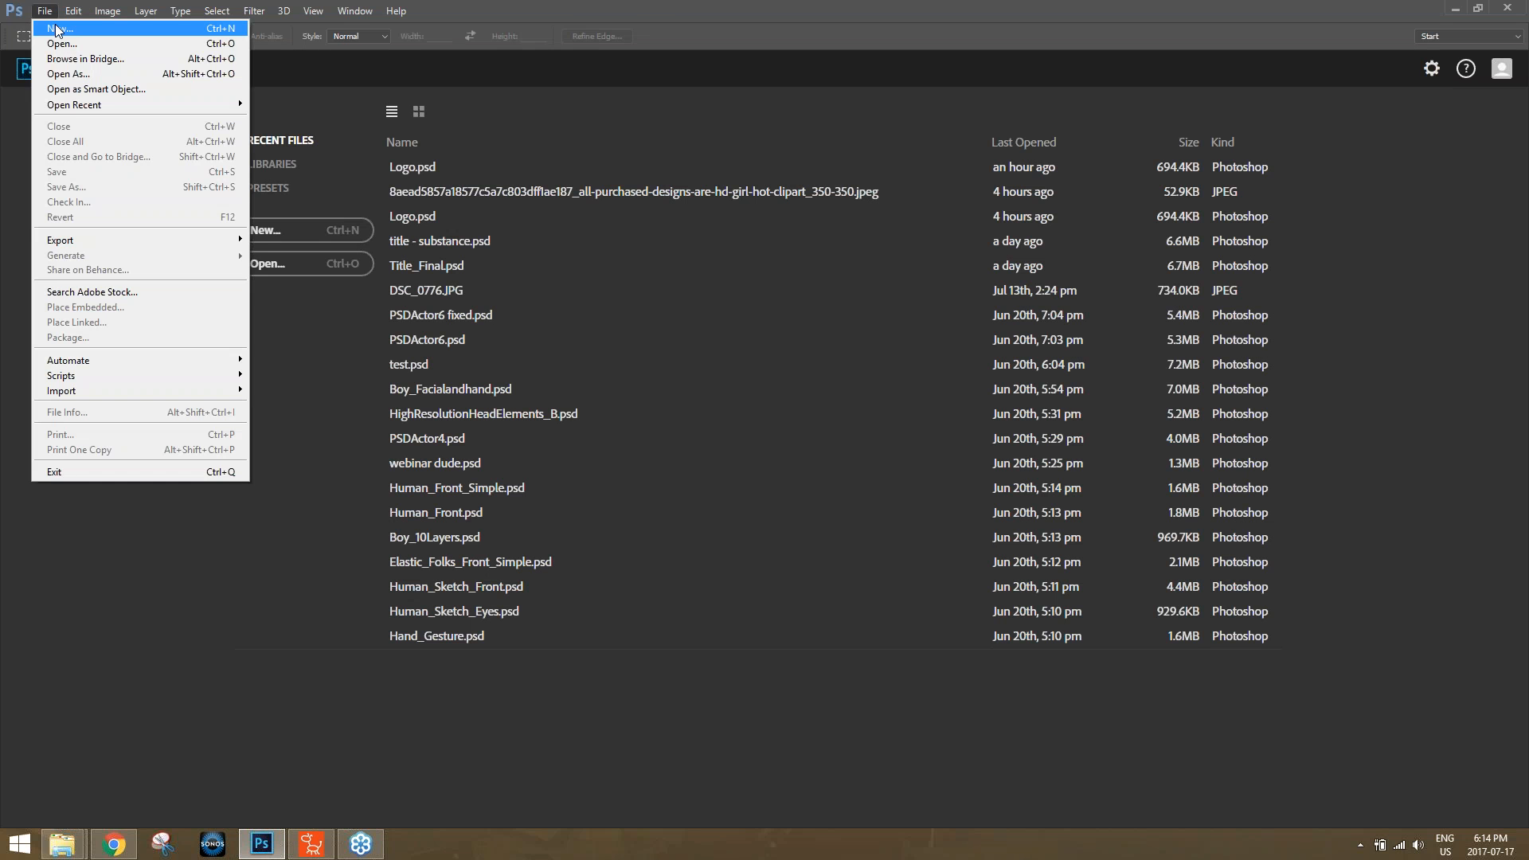
pyautogui.click(48, 24)
pyautogui.press('Tab')
pyautogui.press('Tab')
pyautogui.write('1024')
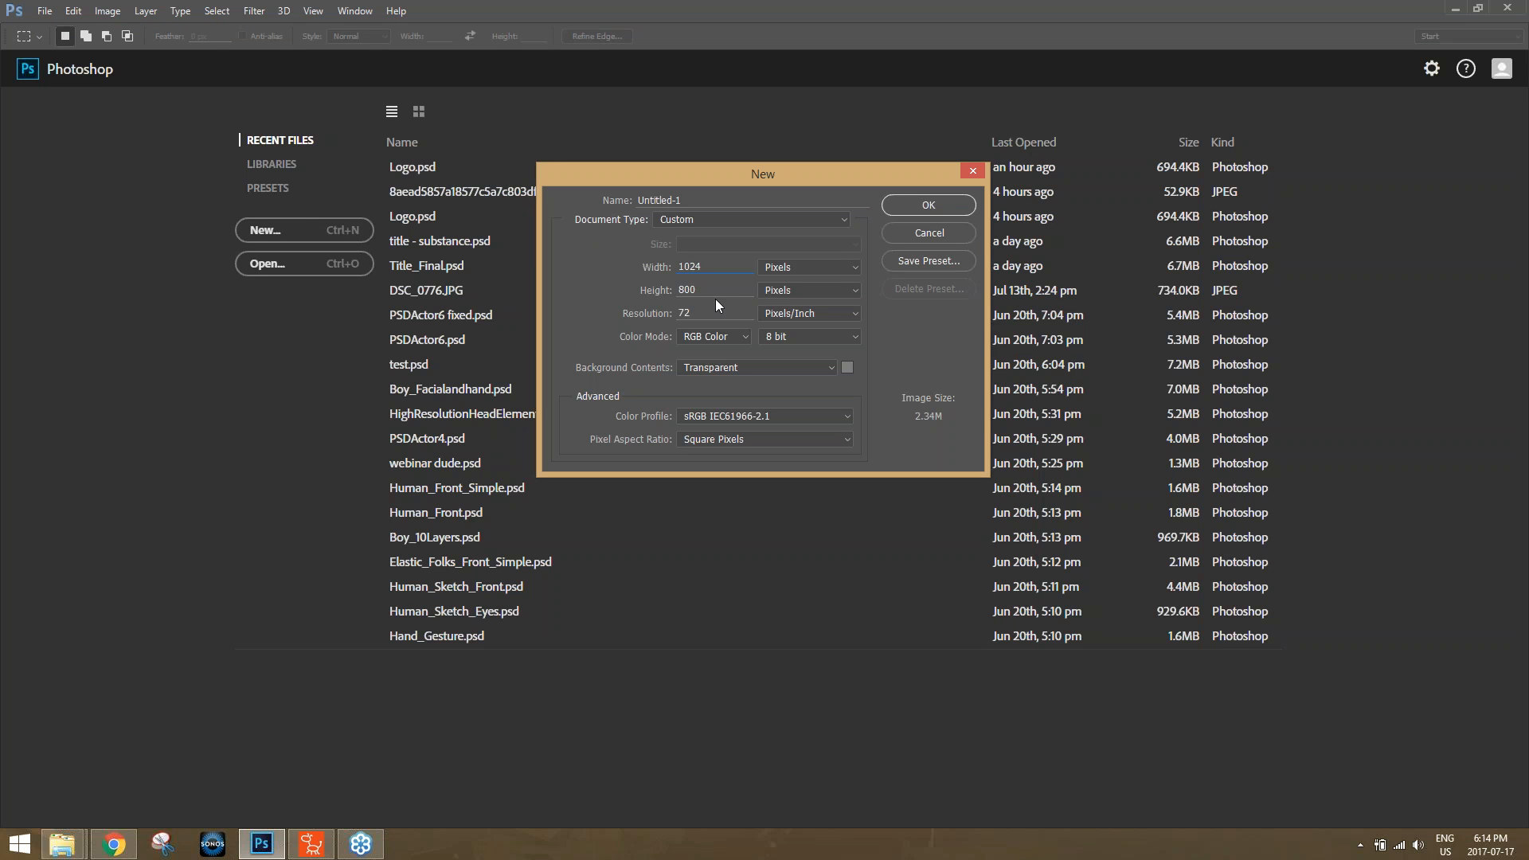
pyautogui.press('Tab')
pyautogui.write('780')
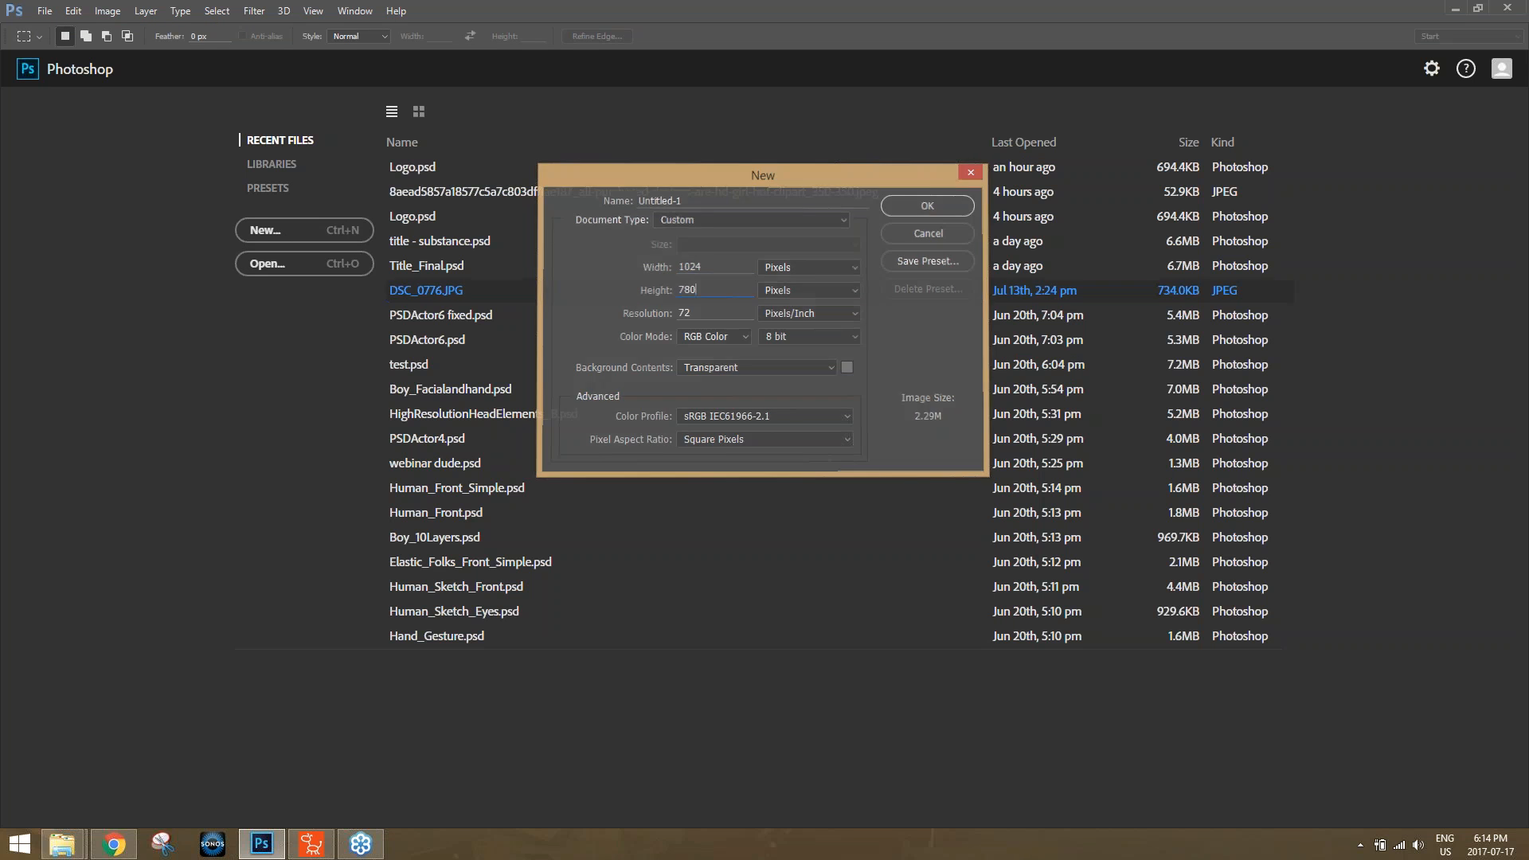
pyautogui.press('Return')
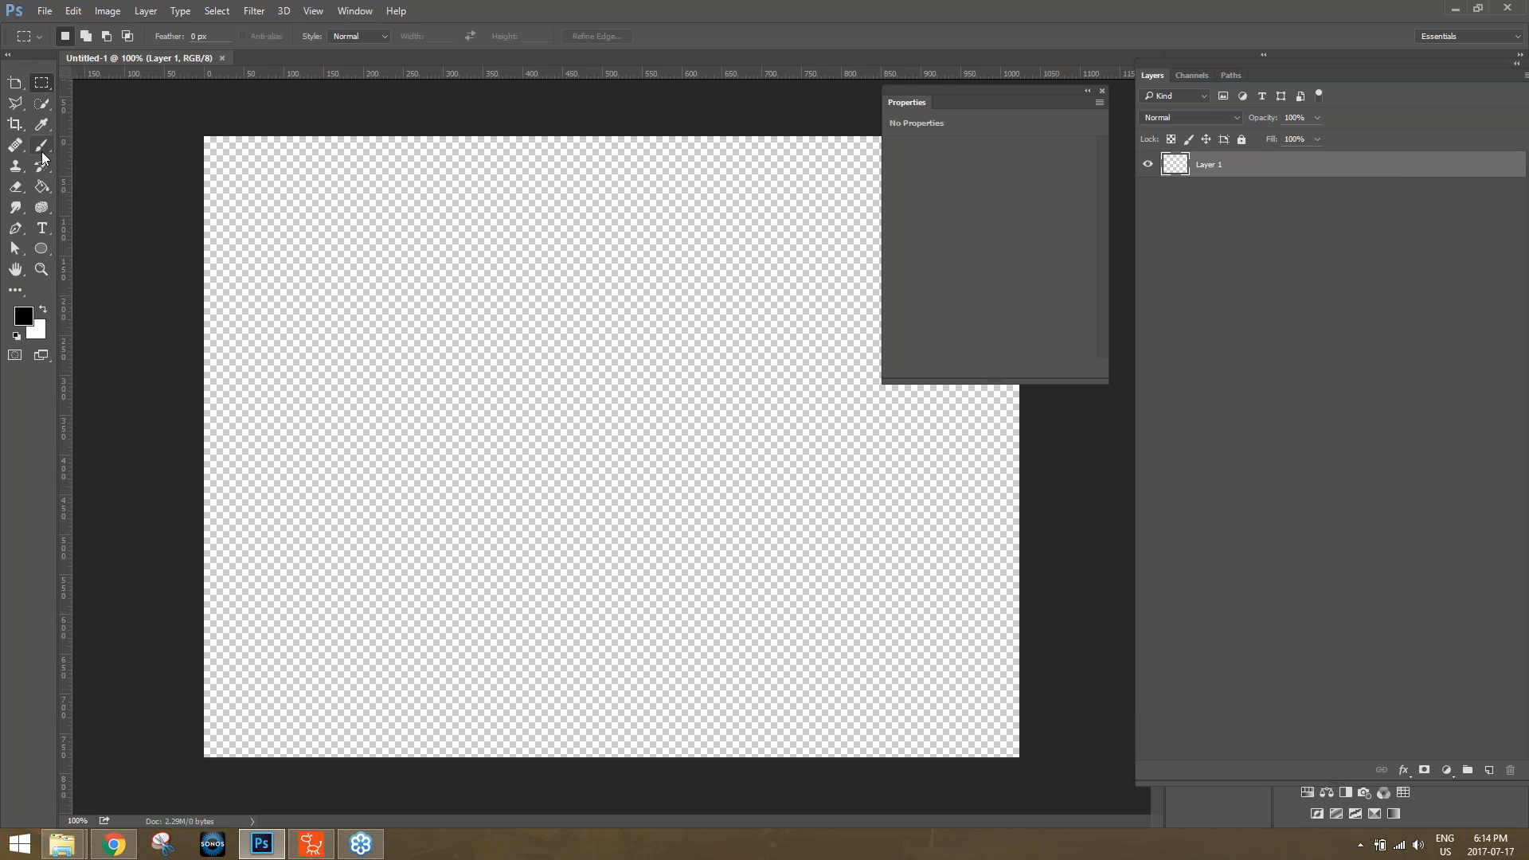
# Draw an unfilled rectangle of about 1021 × 776 px over the whole canvas, with a white stroke about 36.47 pt wide.
pyautogui.click(44, 251)
pyautogui.rightClick(45, 252)
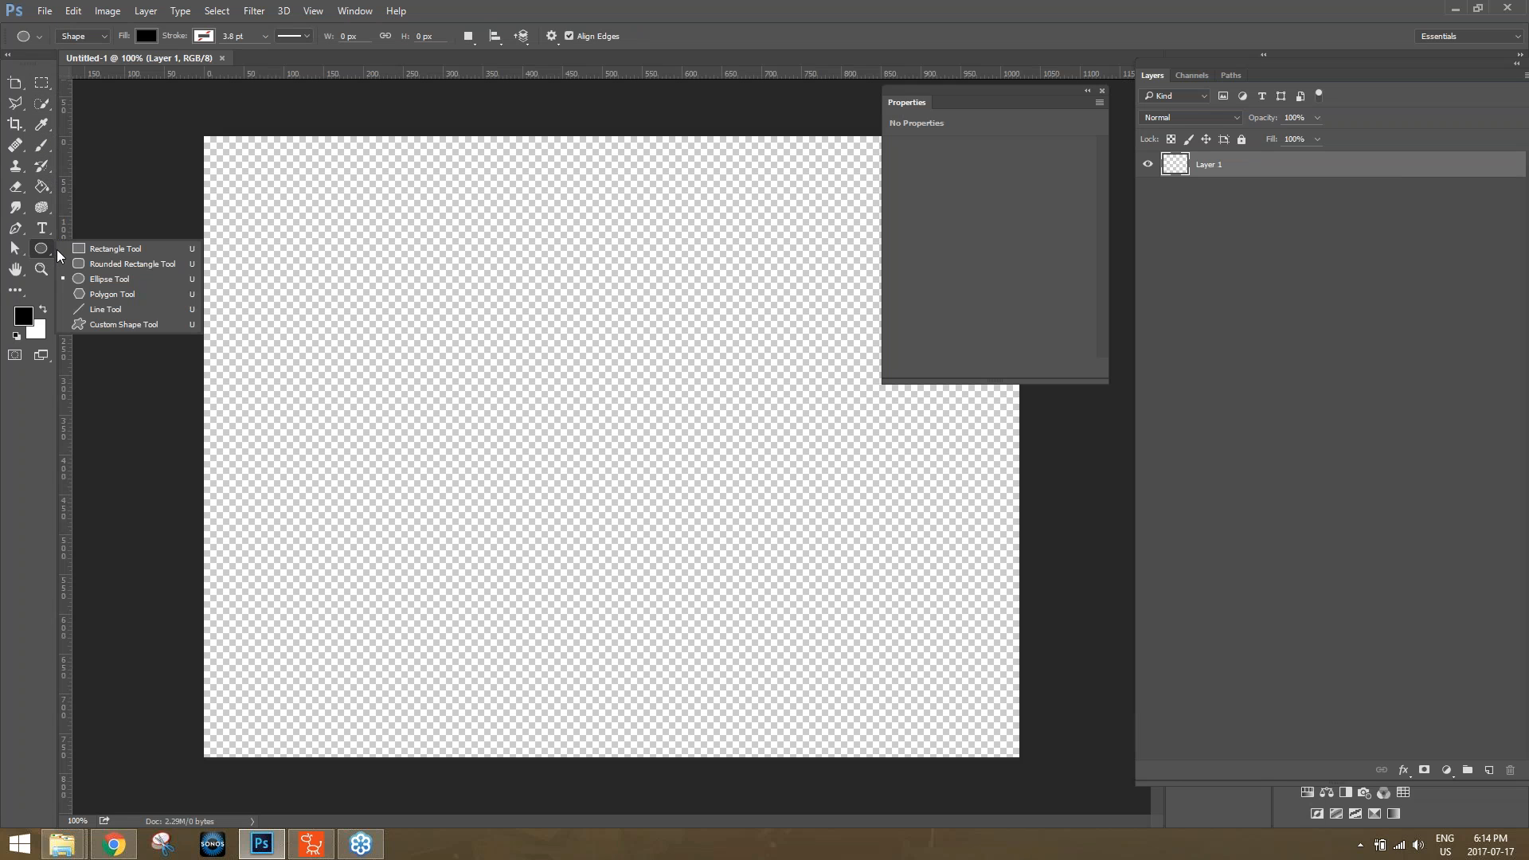
pyautogui.click(105, 253)
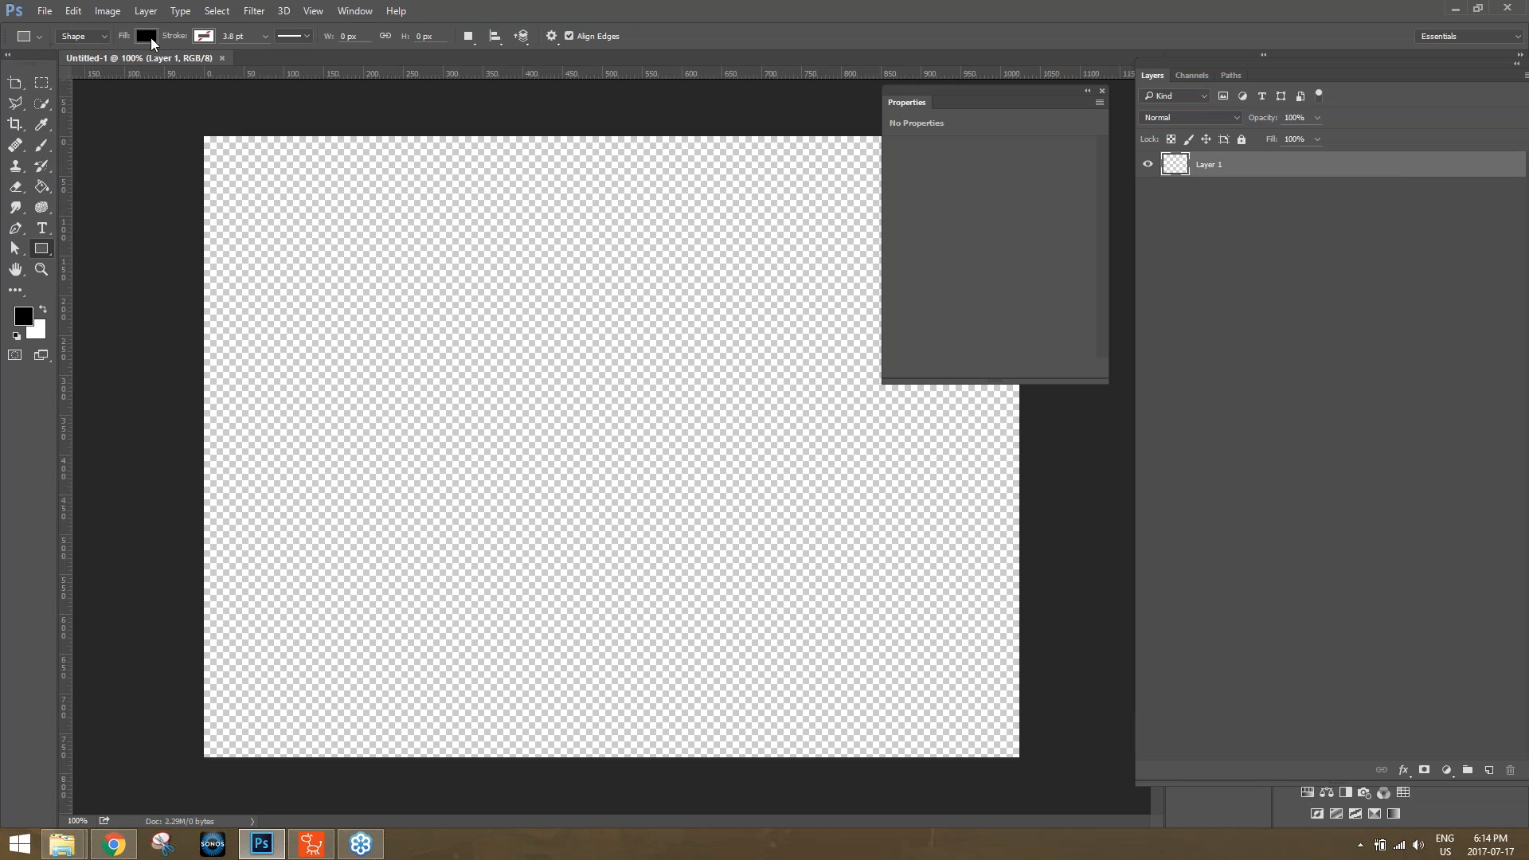
pyautogui.click(152, 37)
pyautogui.click(69, 120)
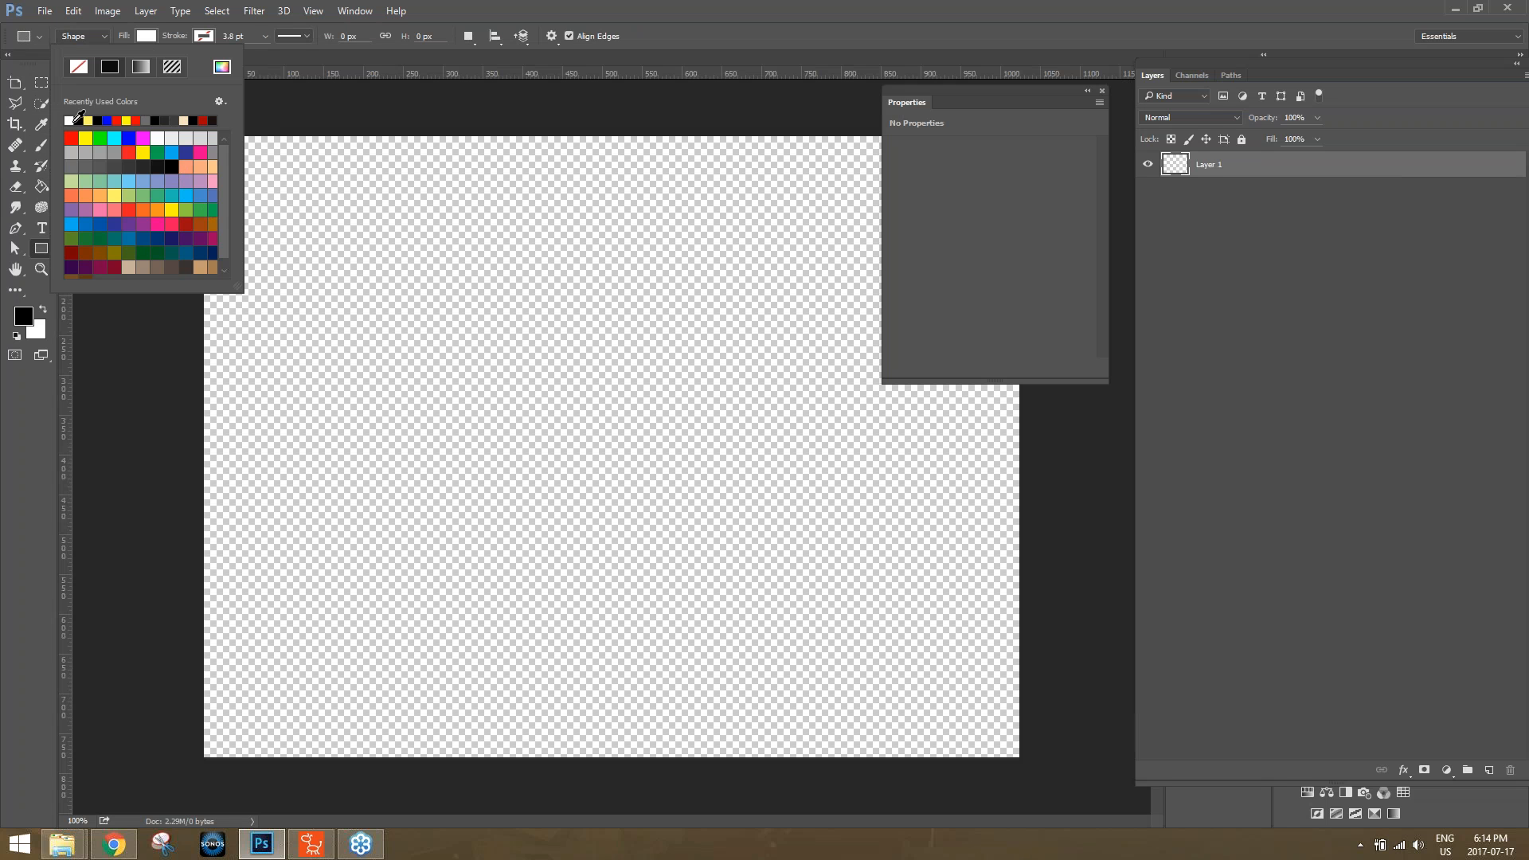
pyautogui.click(78, 66)
pyautogui.click(526, 14)
pyautogui.moveTo(205, 136); pyautogui.dragTo(1018, 754)
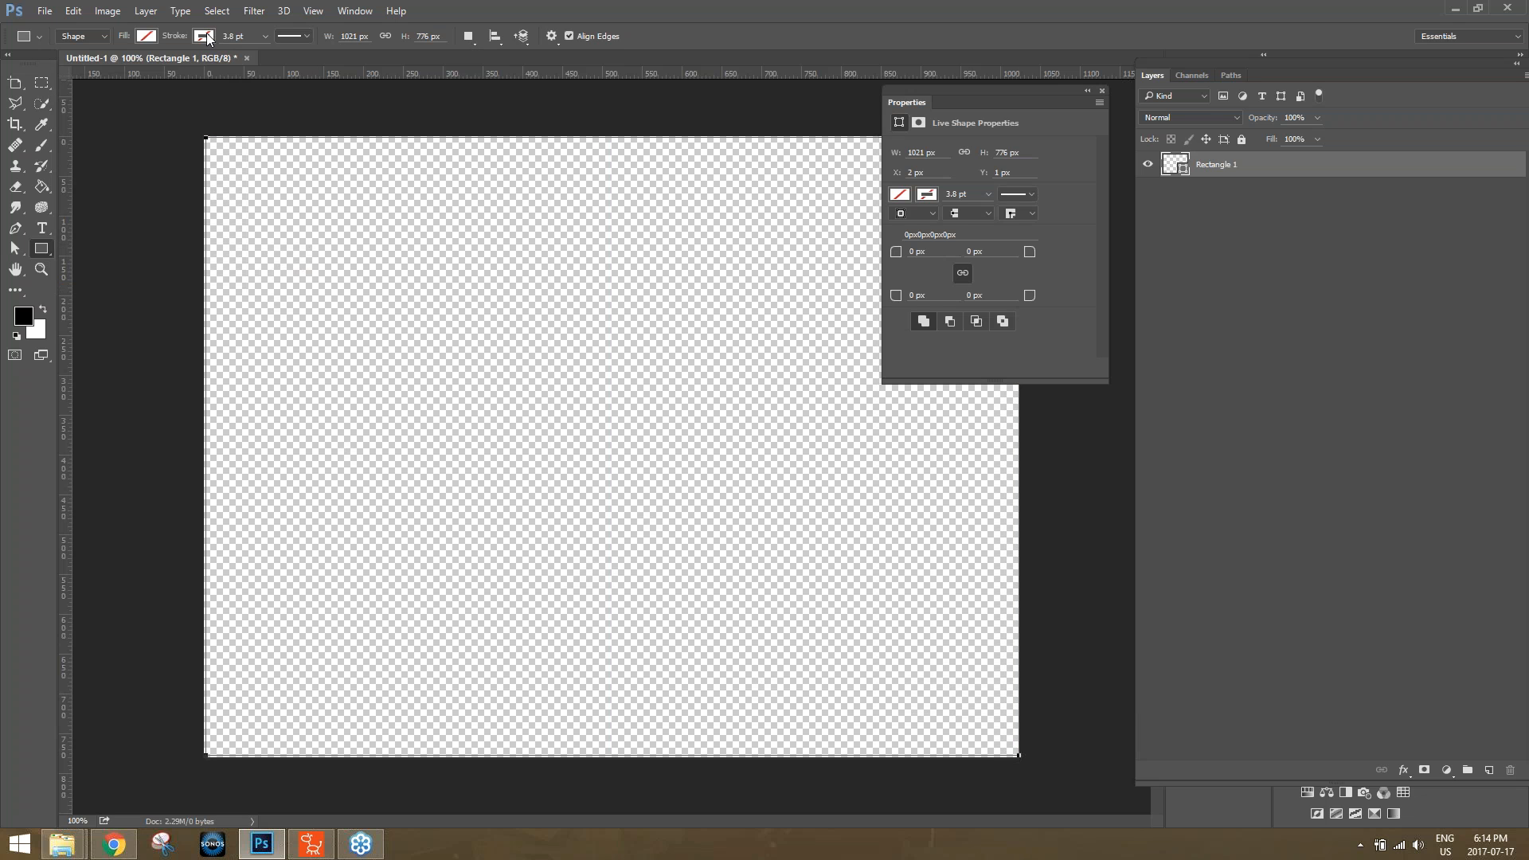
pyautogui.click(264, 35)
pyautogui.moveTo(290, 56); pyautogui.dragTo(304, 57)
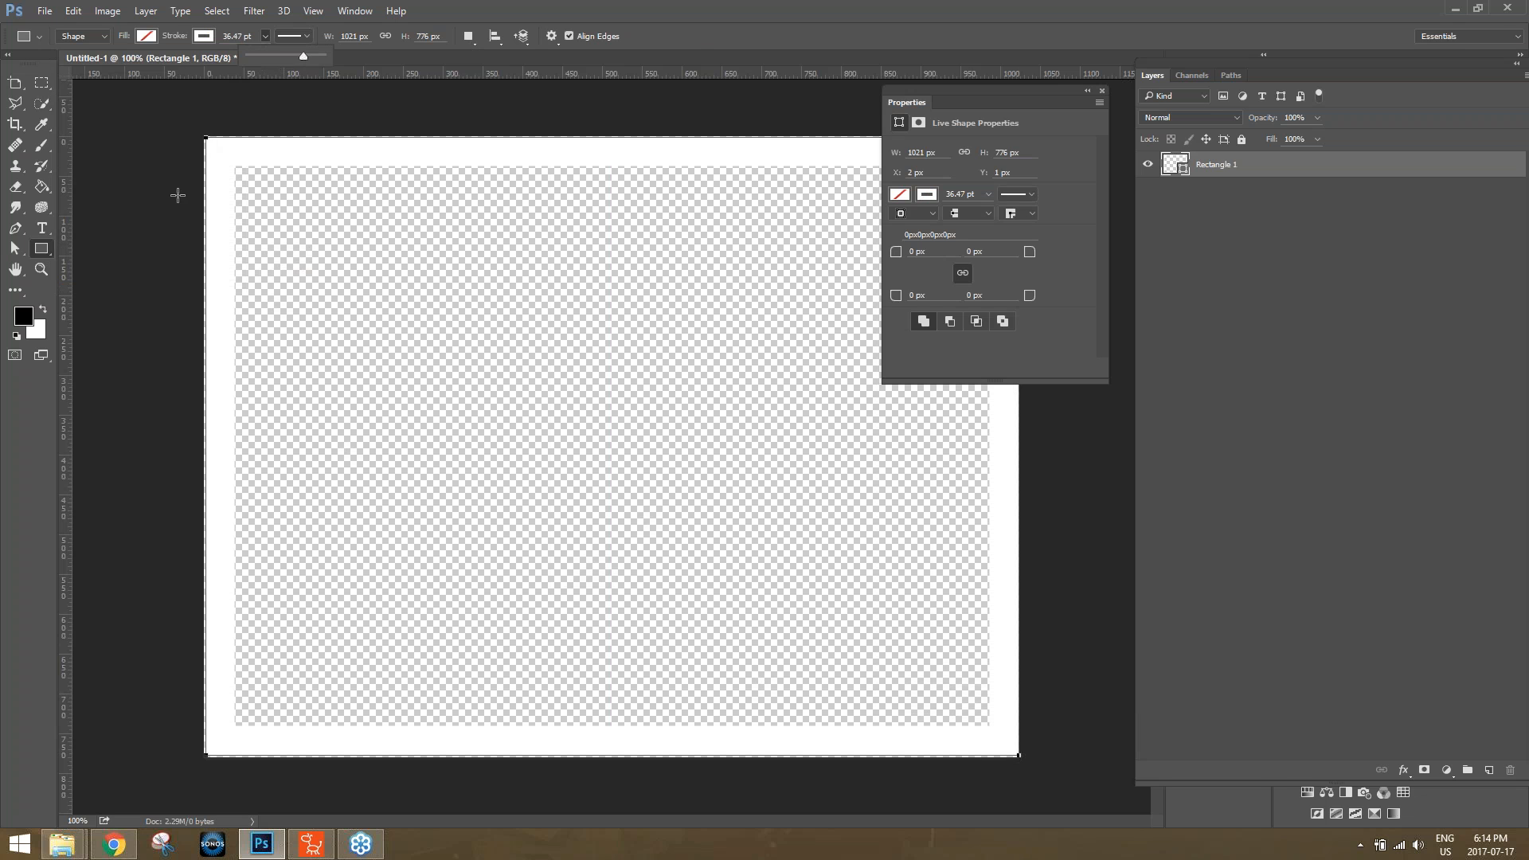
# Move the white frame to X 0, Y 0, rasterize the shape layer, and fill the frame with black.
pyautogui.press('v')
pyautogui.moveTo(229, 159); pyautogui.dragTo(227, 157)
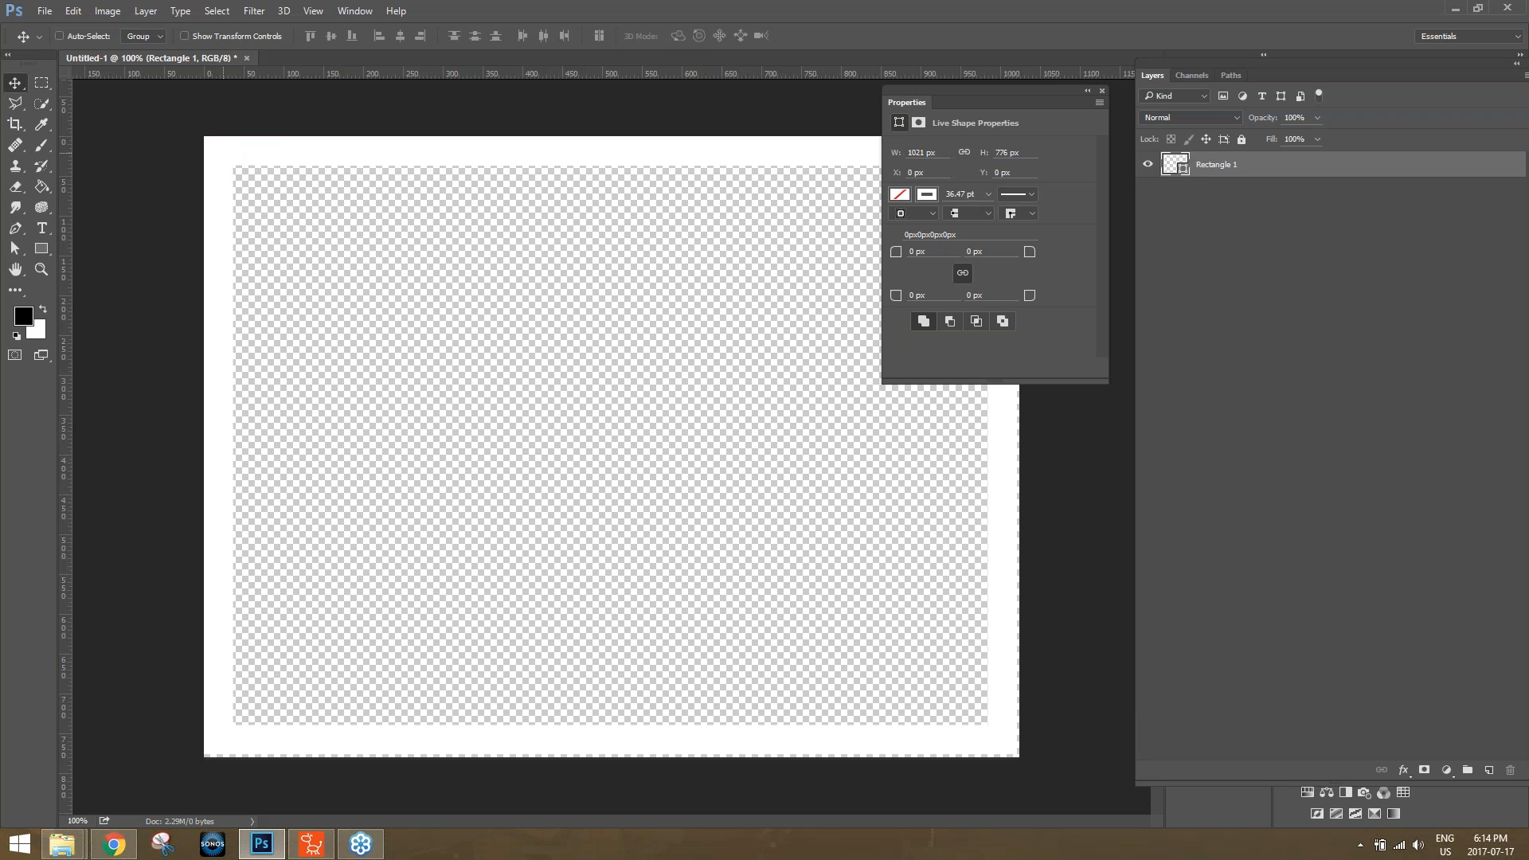
pyautogui.click(41, 186)
pyautogui.click(227, 239)
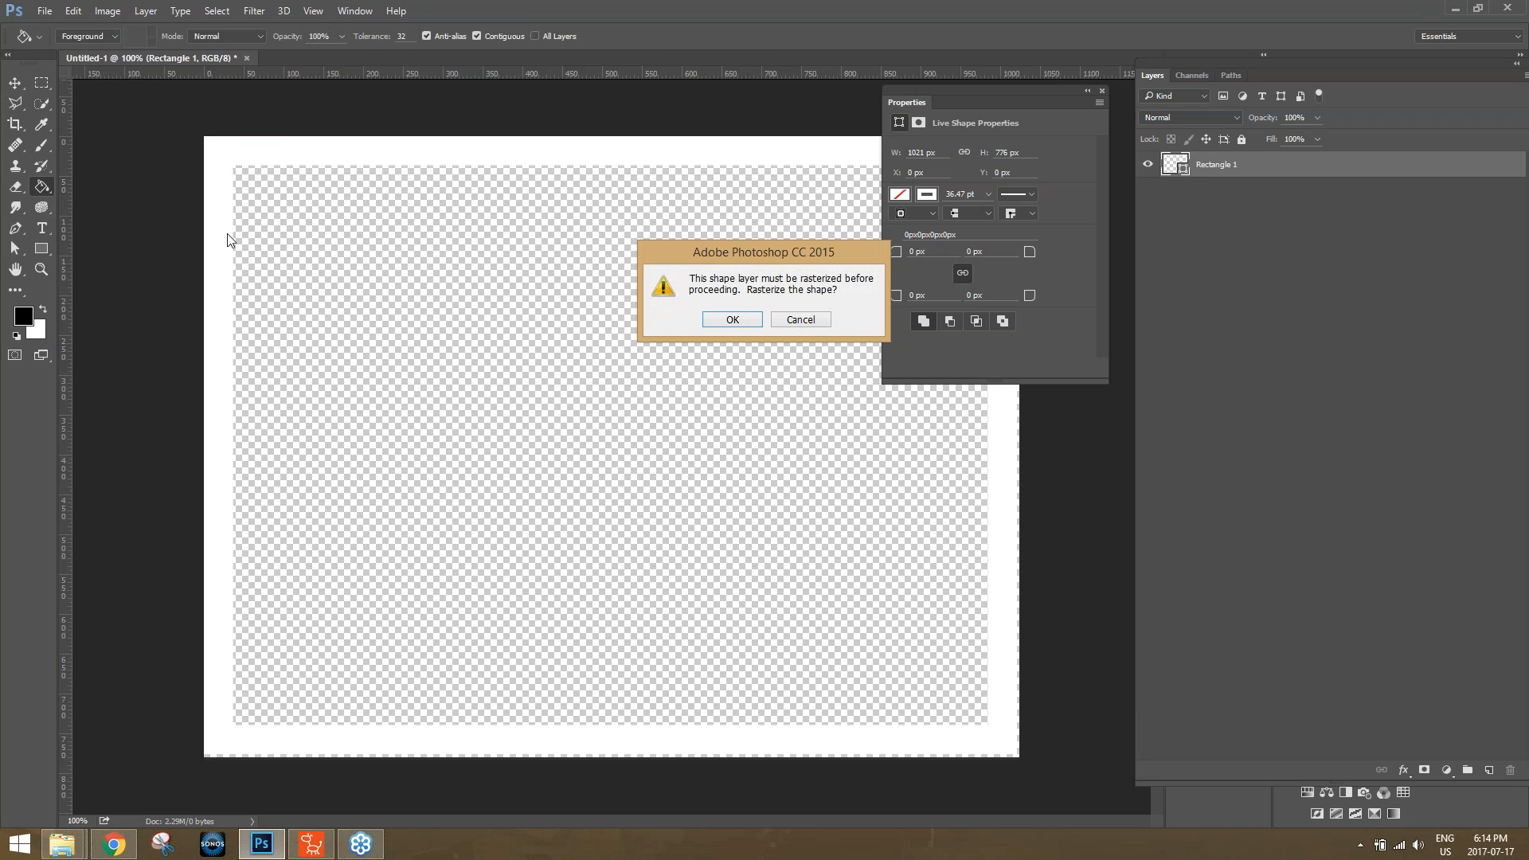
pyautogui.click(732, 319)
pyautogui.click(227, 271)
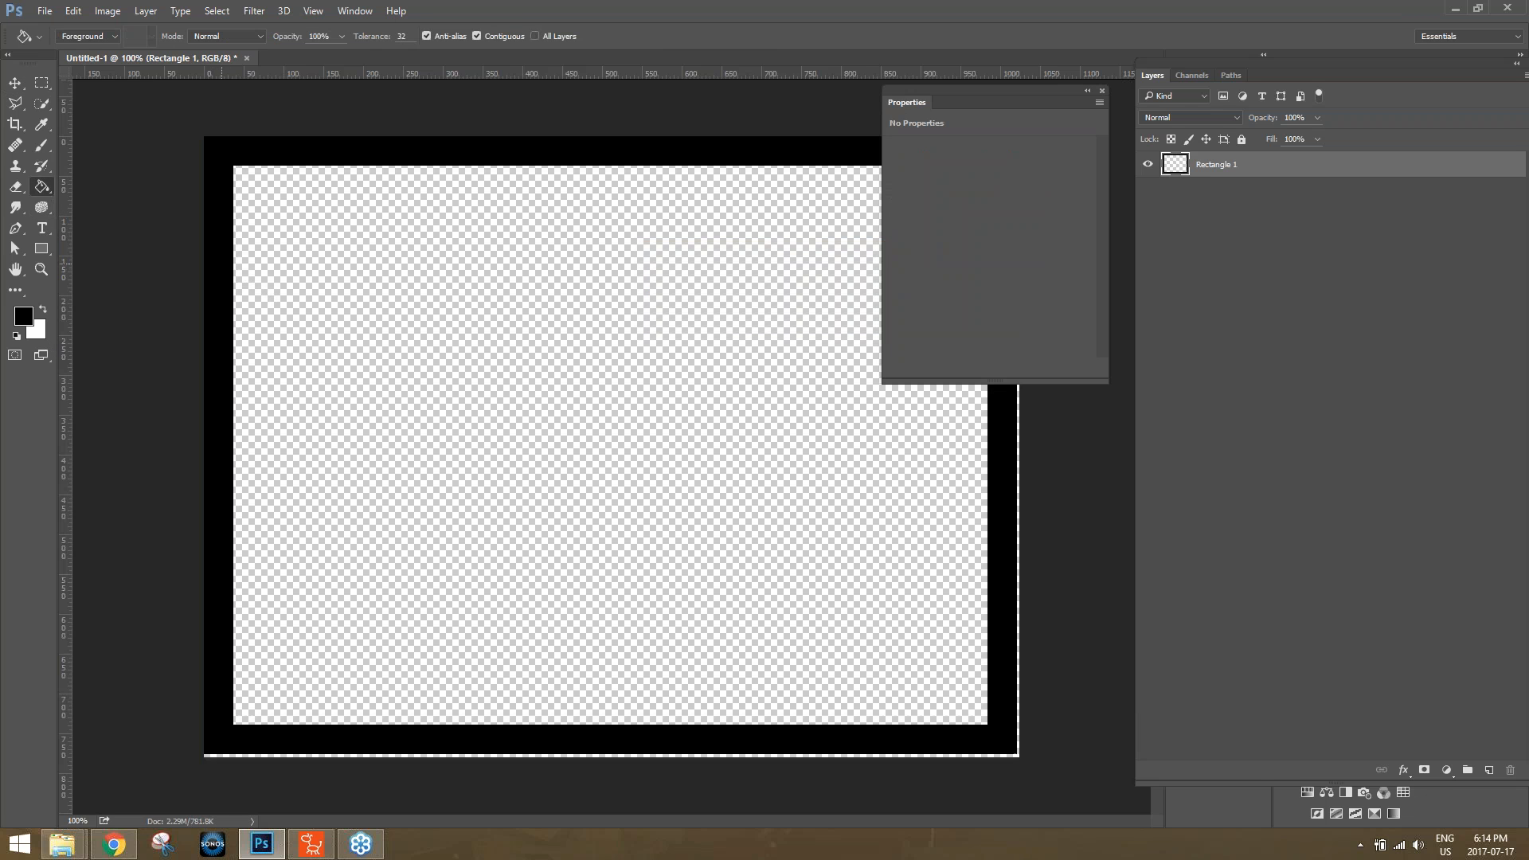
# Save the frame image to the Desktop as a PNG named Untitled-1 with the default PNG options.
pyautogui.click(45, 11)
pyautogui.click(112, 188)
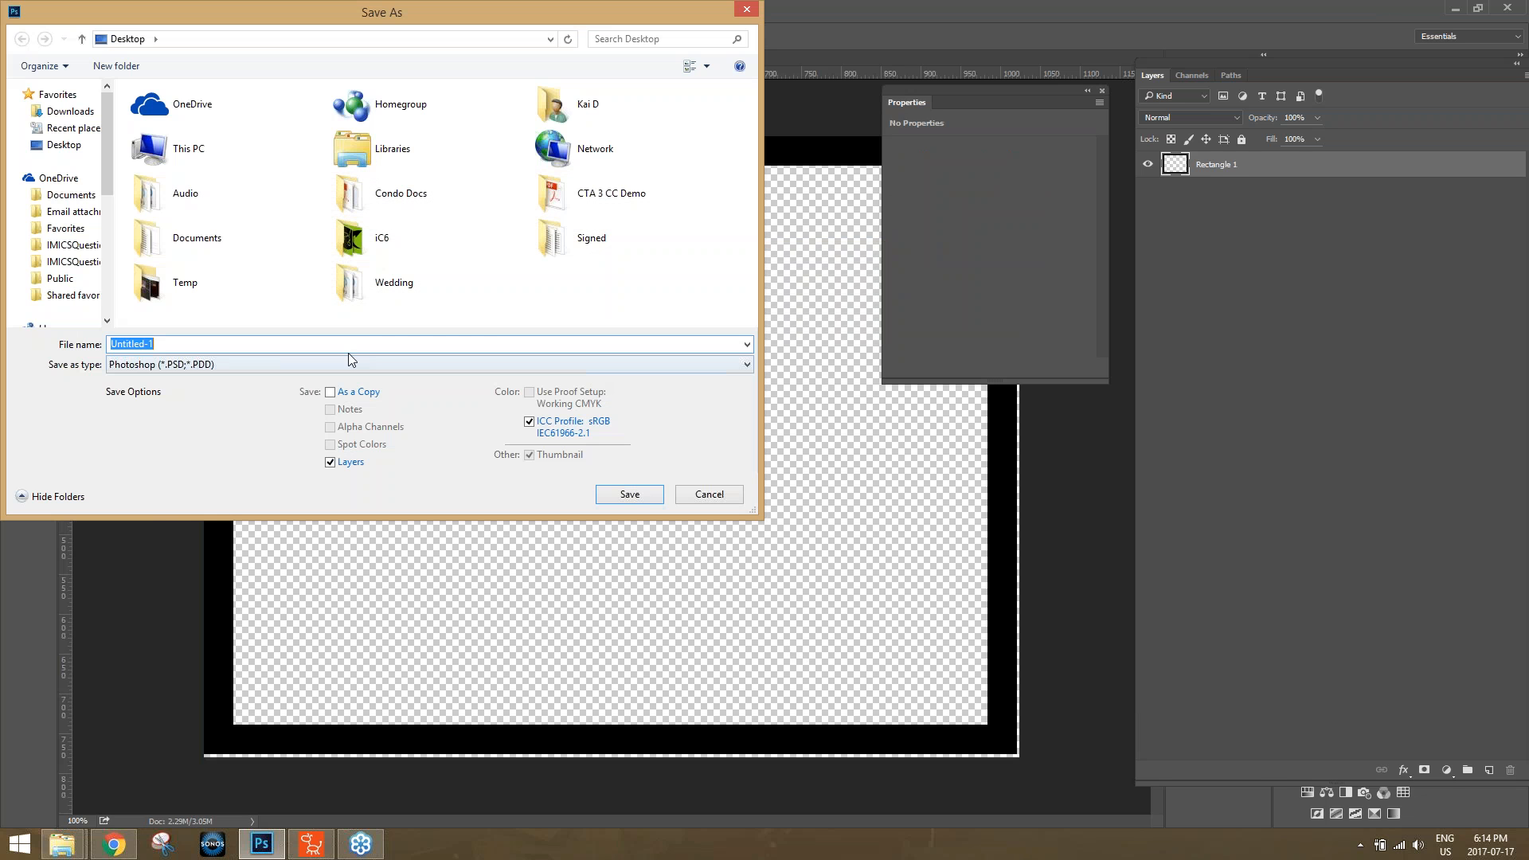
pyautogui.click(212, 367)
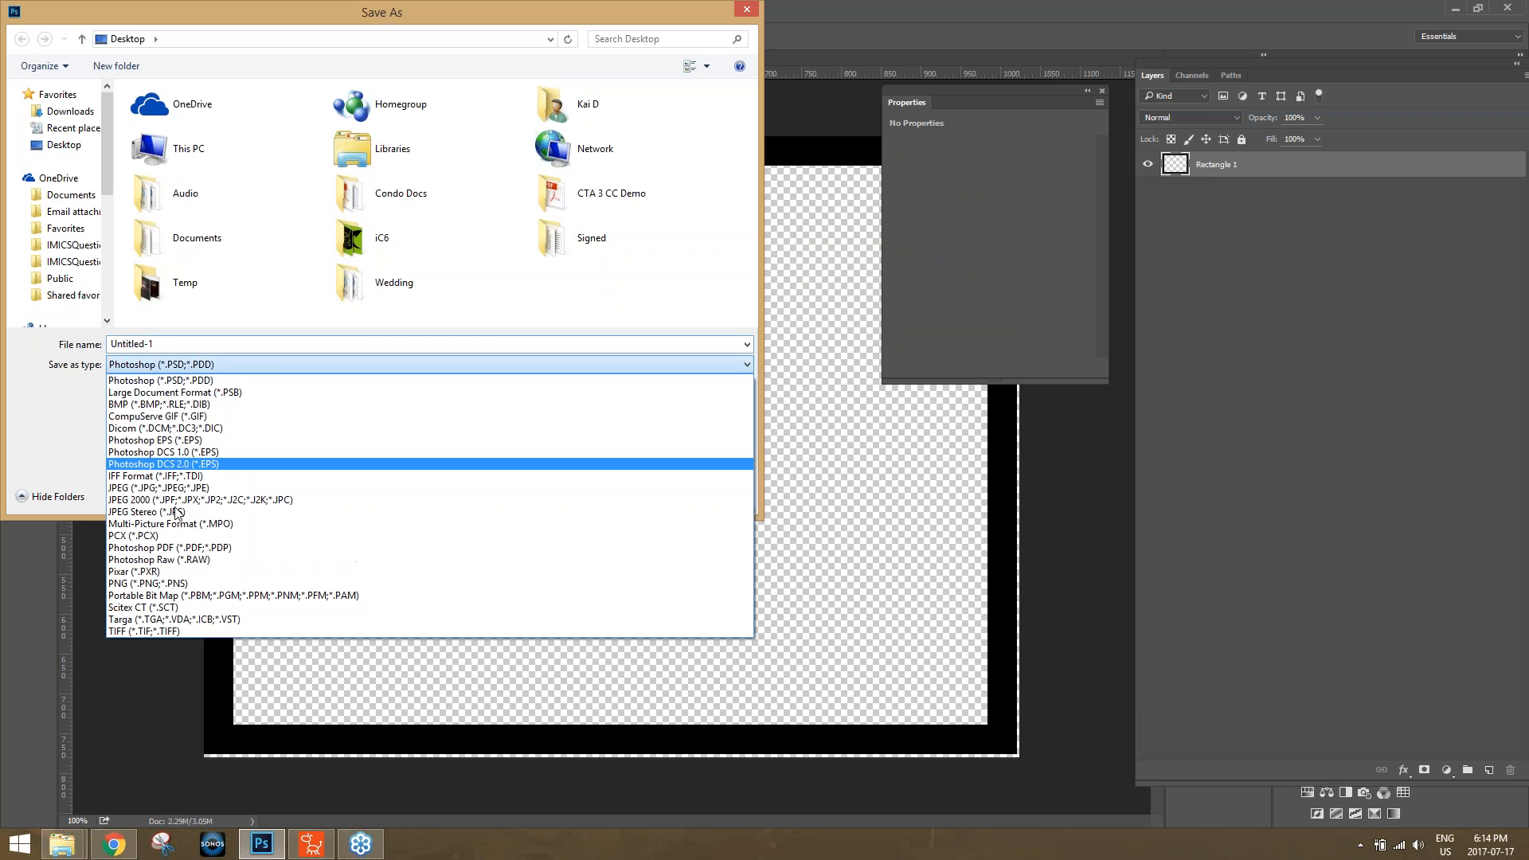
pyautogui.click(161, 585)
pyautogui.click(631, 497)
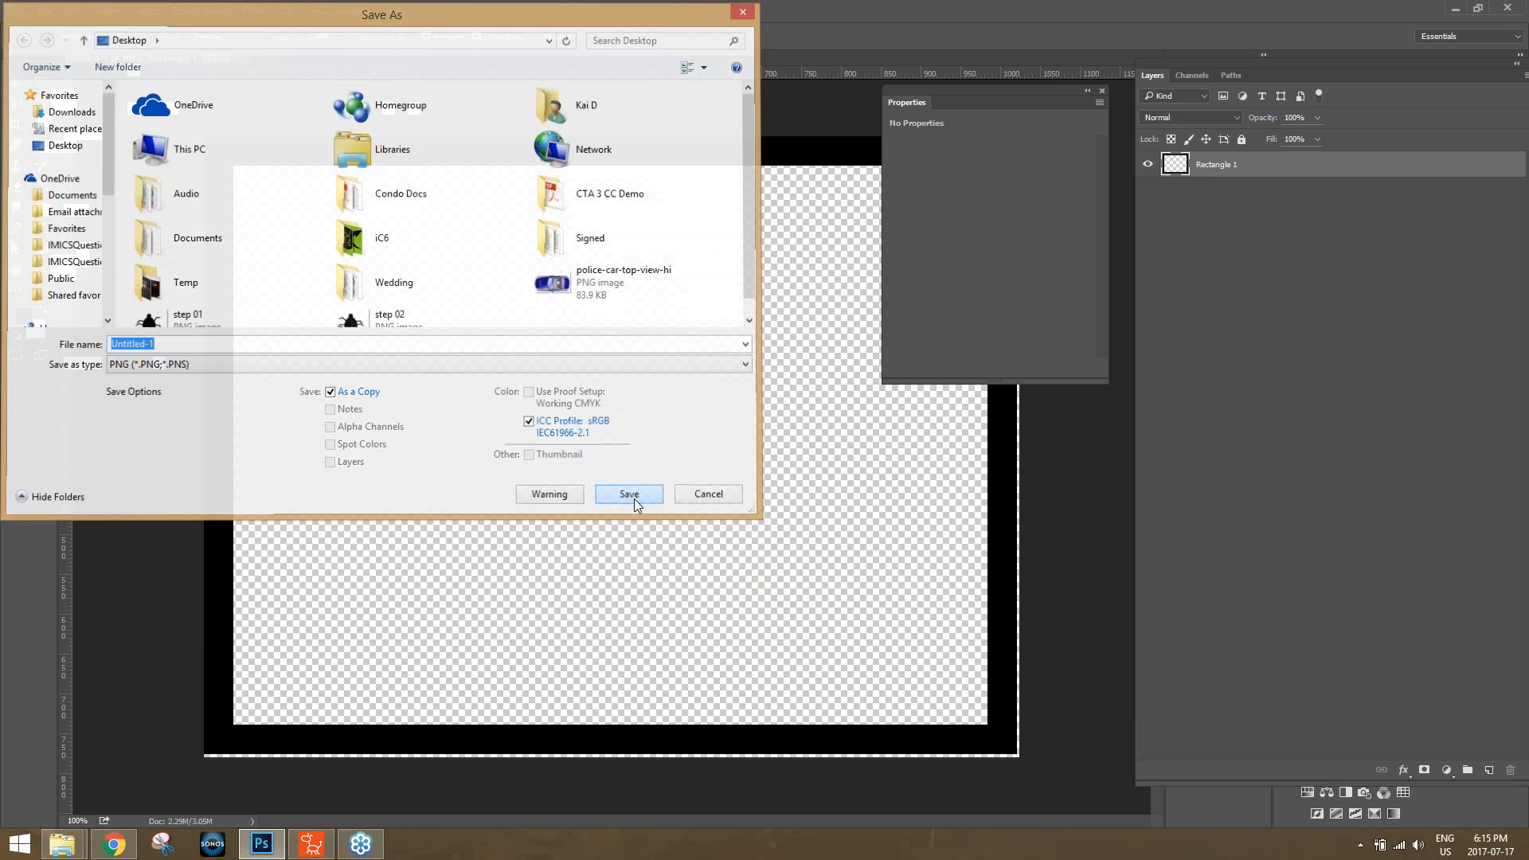
pyautogui.click(838, 268)
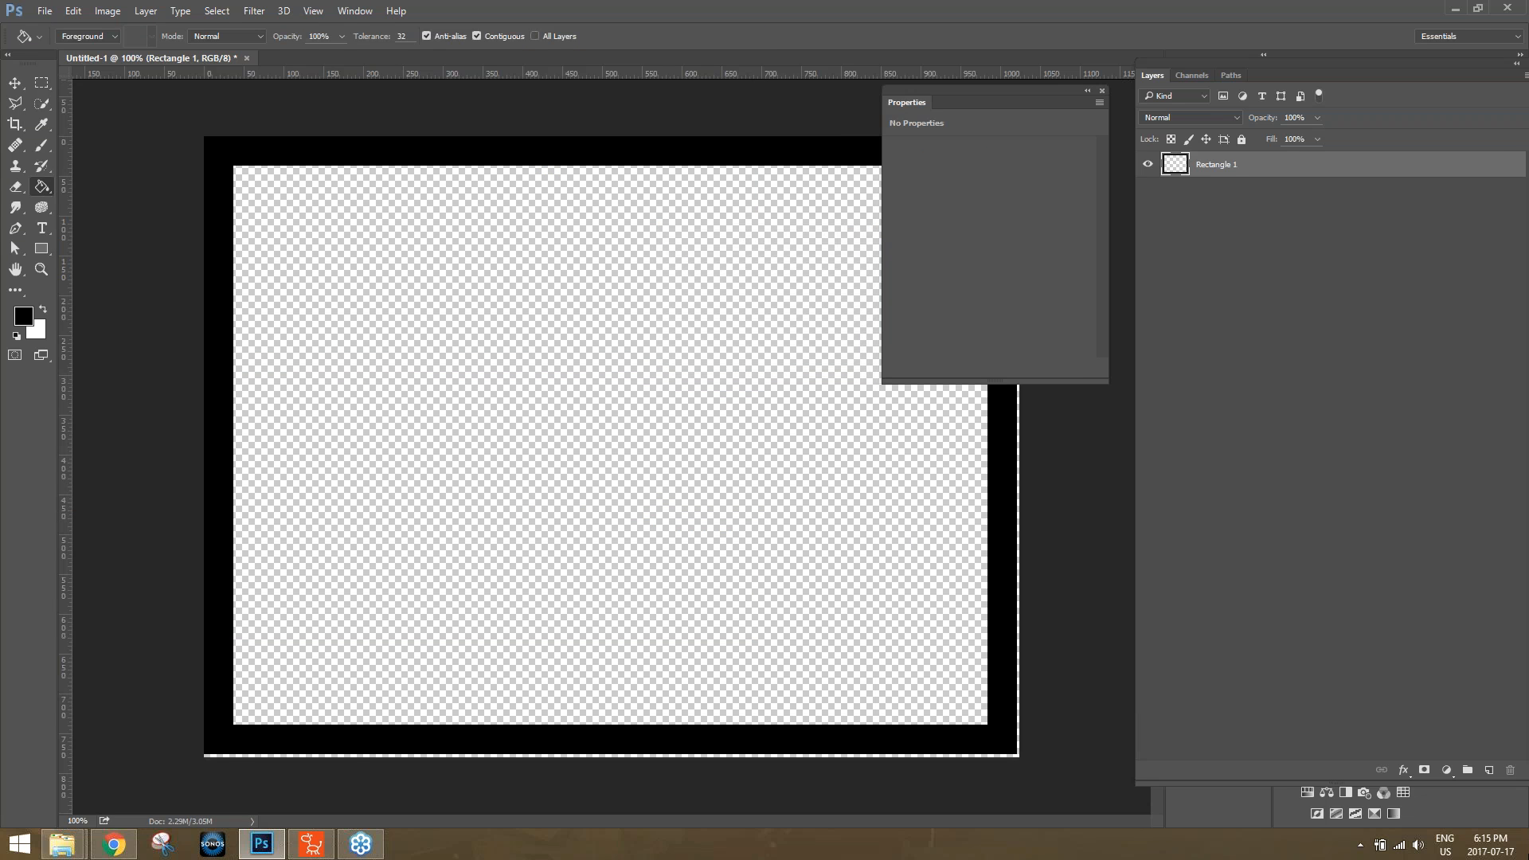
# Bring the Untitled-1 image from the desktop into CrazyTalk Animator 3 and import it as an image layer.
pyautogui.press('super+d')
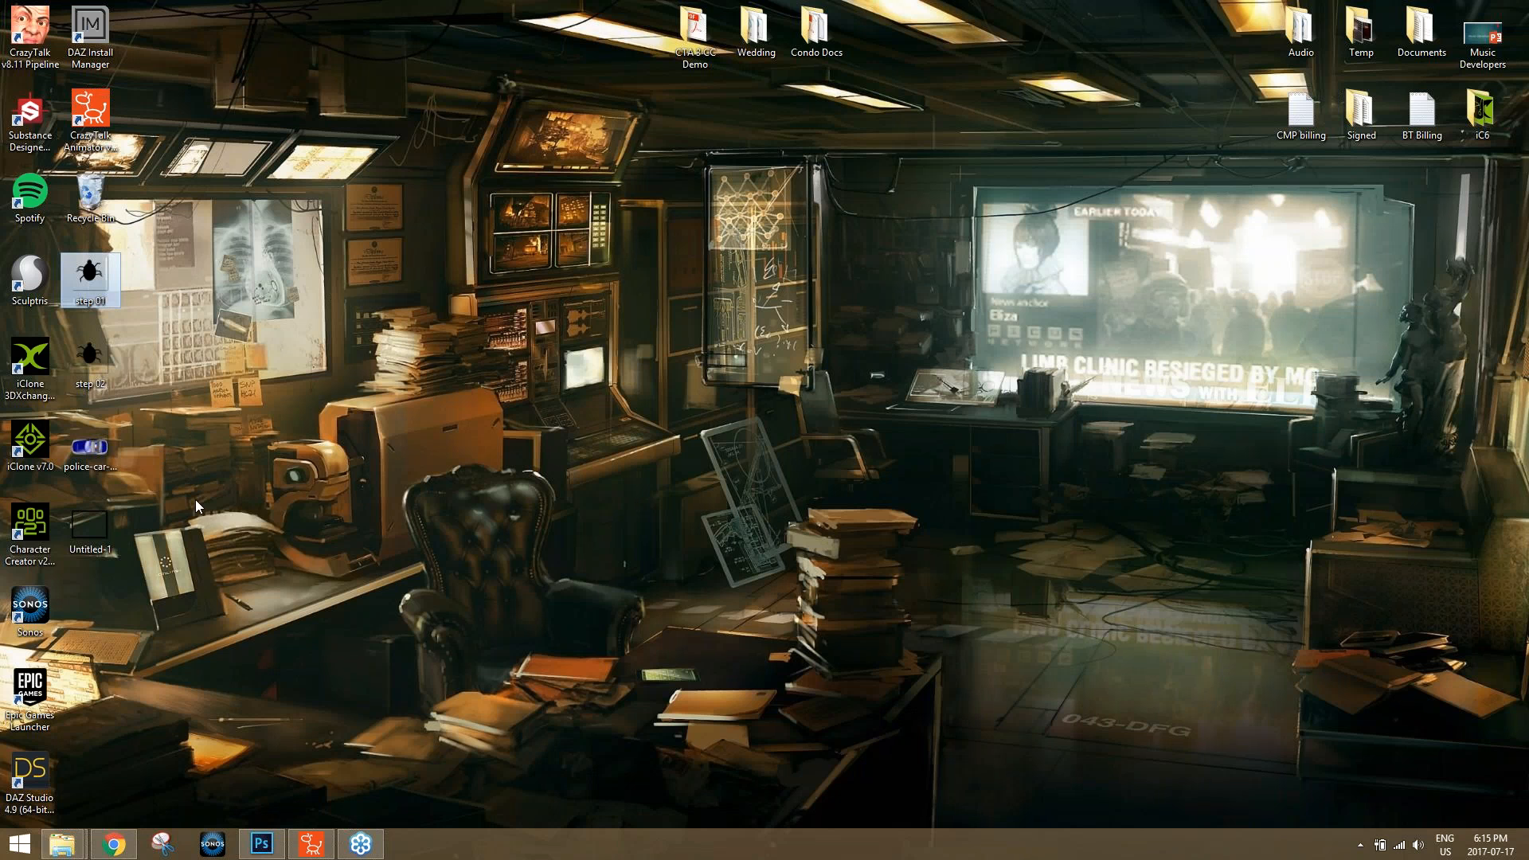
pyautogui.moveTo(89, 525); pyautogui.dragTo(375, 500)
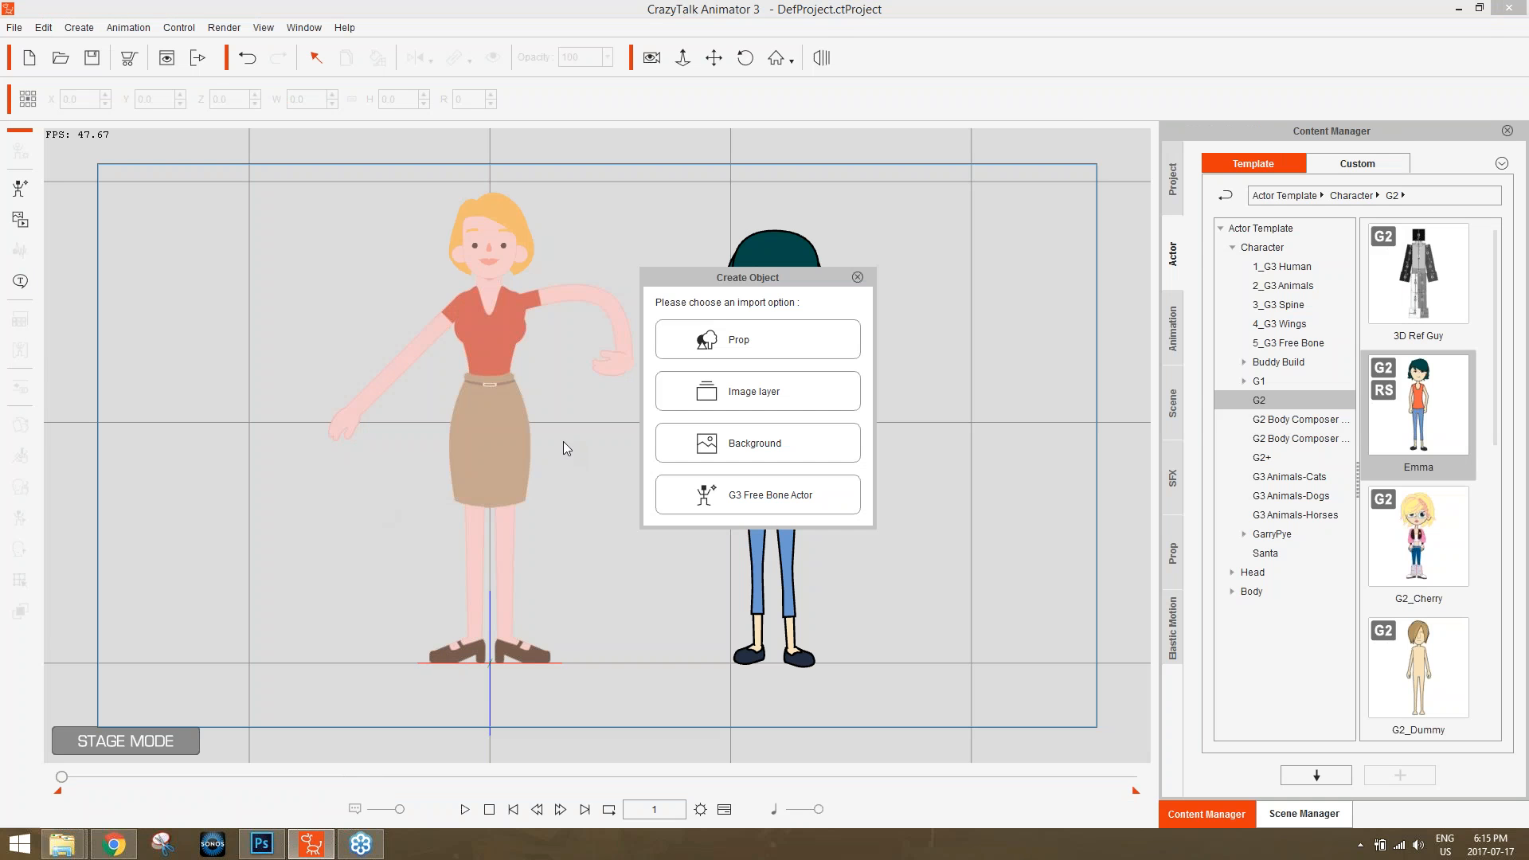
pyautogui.click(725, 387)
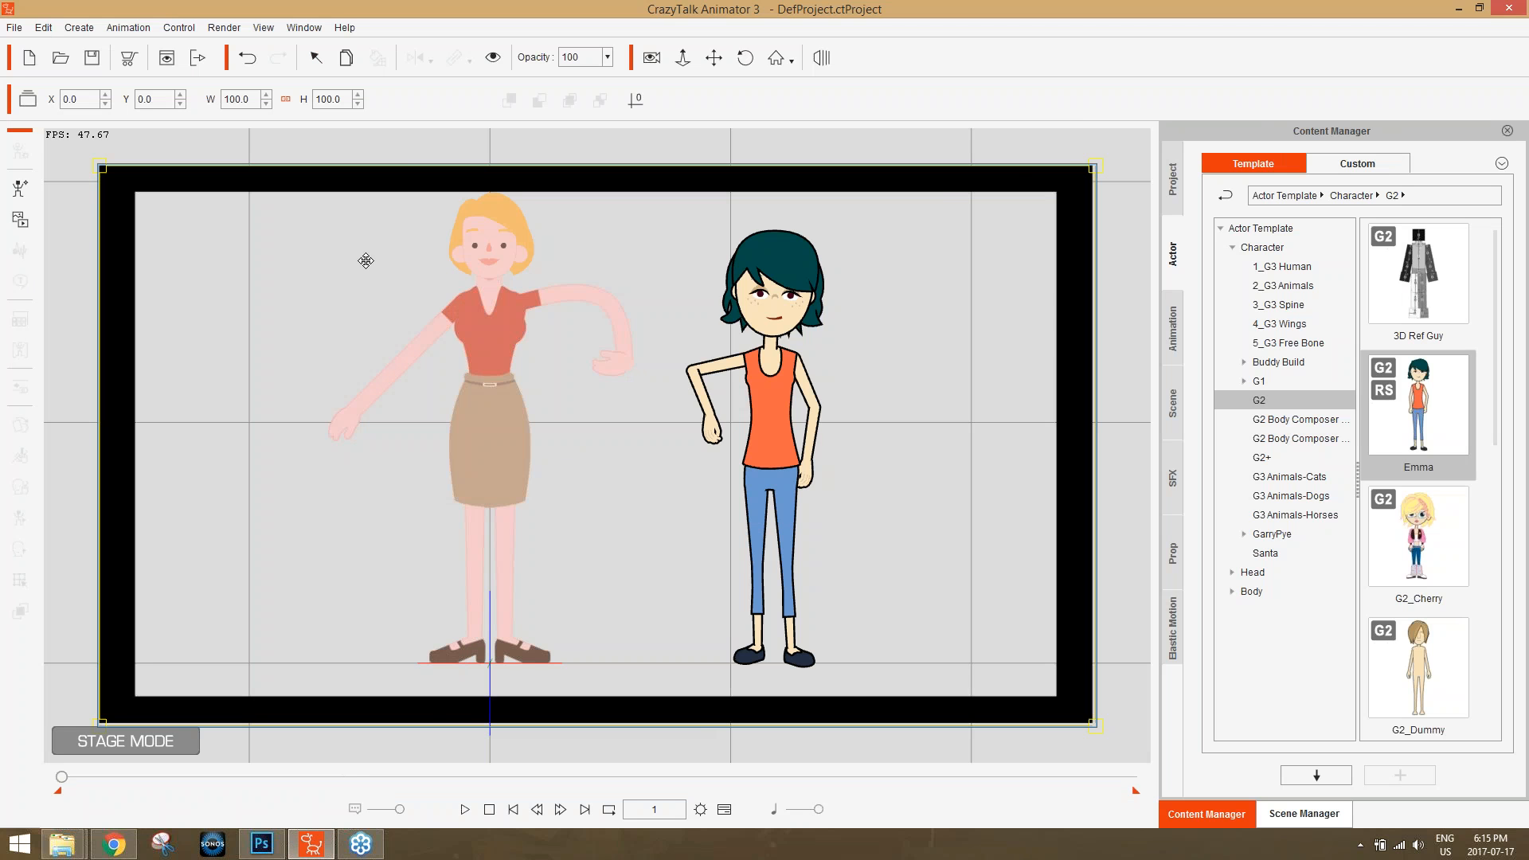
# Pan and zoom the stage camera to examine how the black frame layer behaves relative to the two characters.
pyautogui.moveTo(924, 493); pyautogui.dragTo(925, 525)
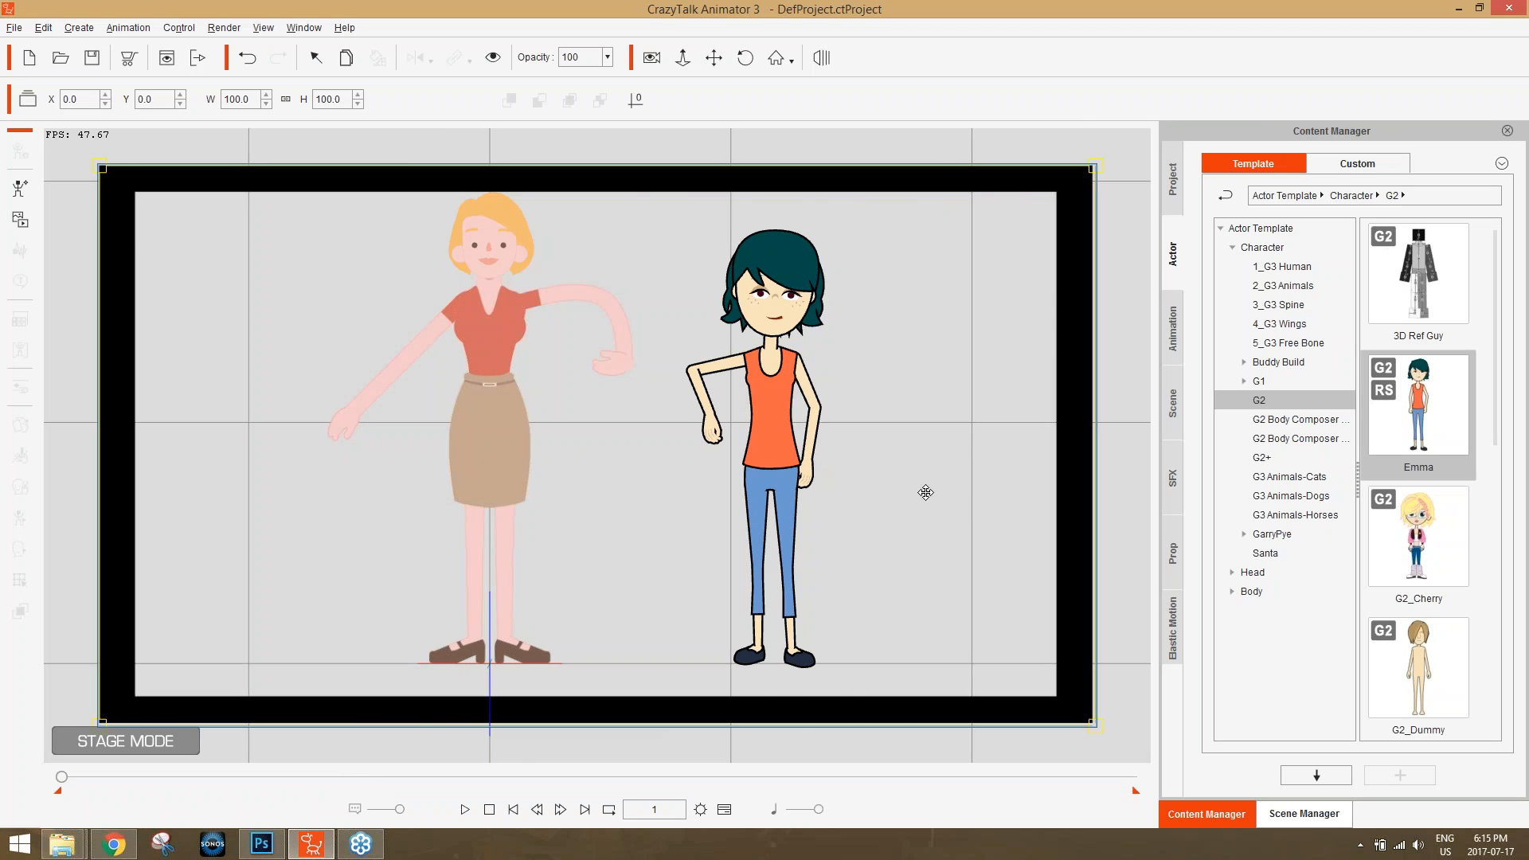
pyautogui.moveTo(430, 403)
pyautogui.mouseDown()
pyautogui.moveTo(430, 330)
pyautogui.moveTo(430, 403)
pyautogui.mouseUp()
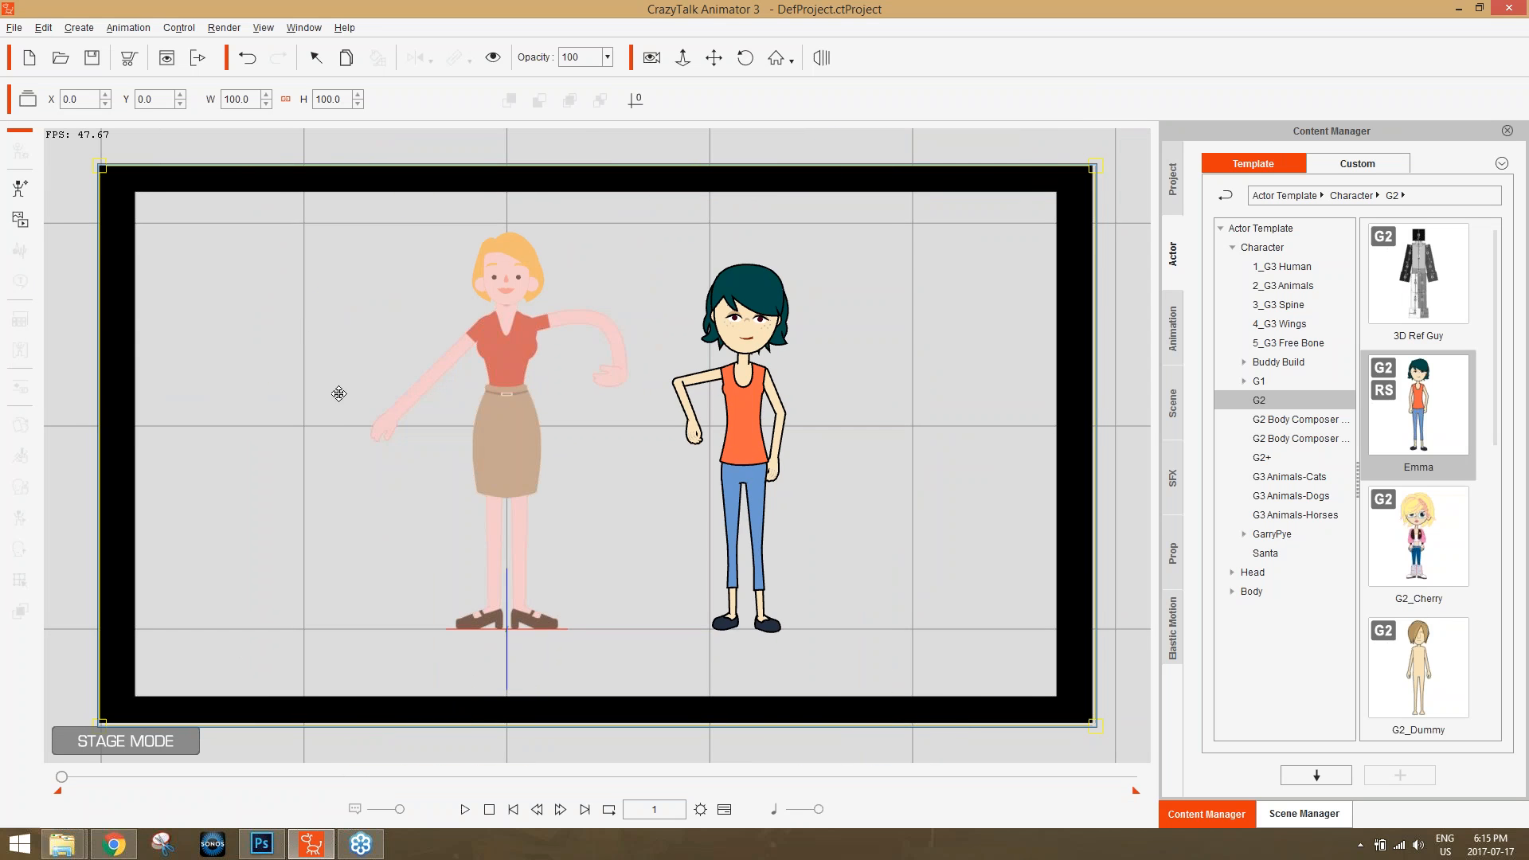
pyautogui.scroll(4, 328, 334)
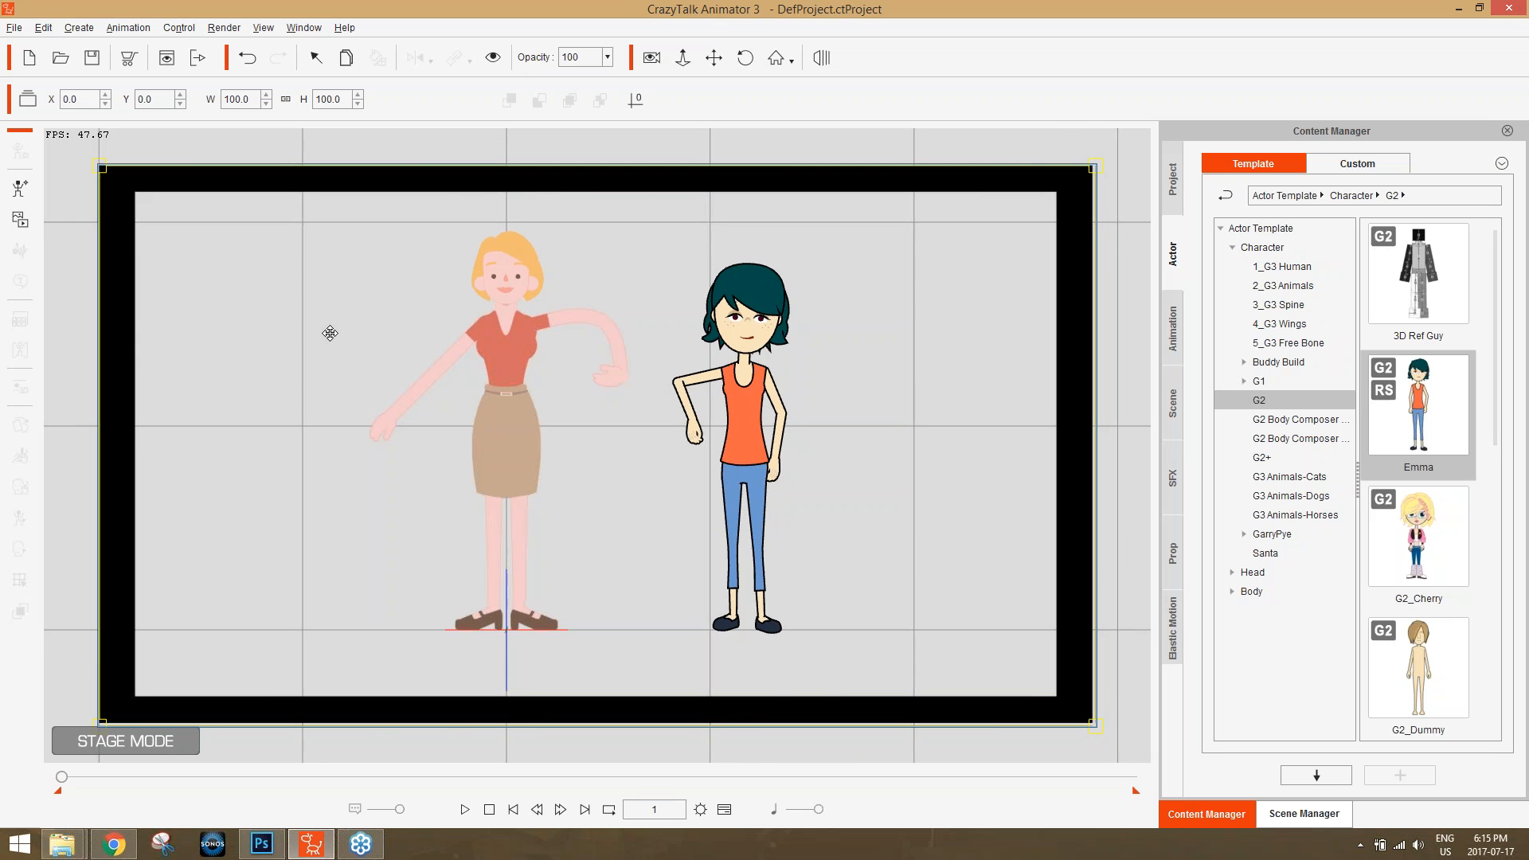
pyautogui.scroll(-5, 412, 598)
pyautogui.moveTo(707, 486); pyautogui.dragTo(741, 457)
pyautogui.scroll(3, 678, 481)
pyautogui.scroll(-4, 678, 481)
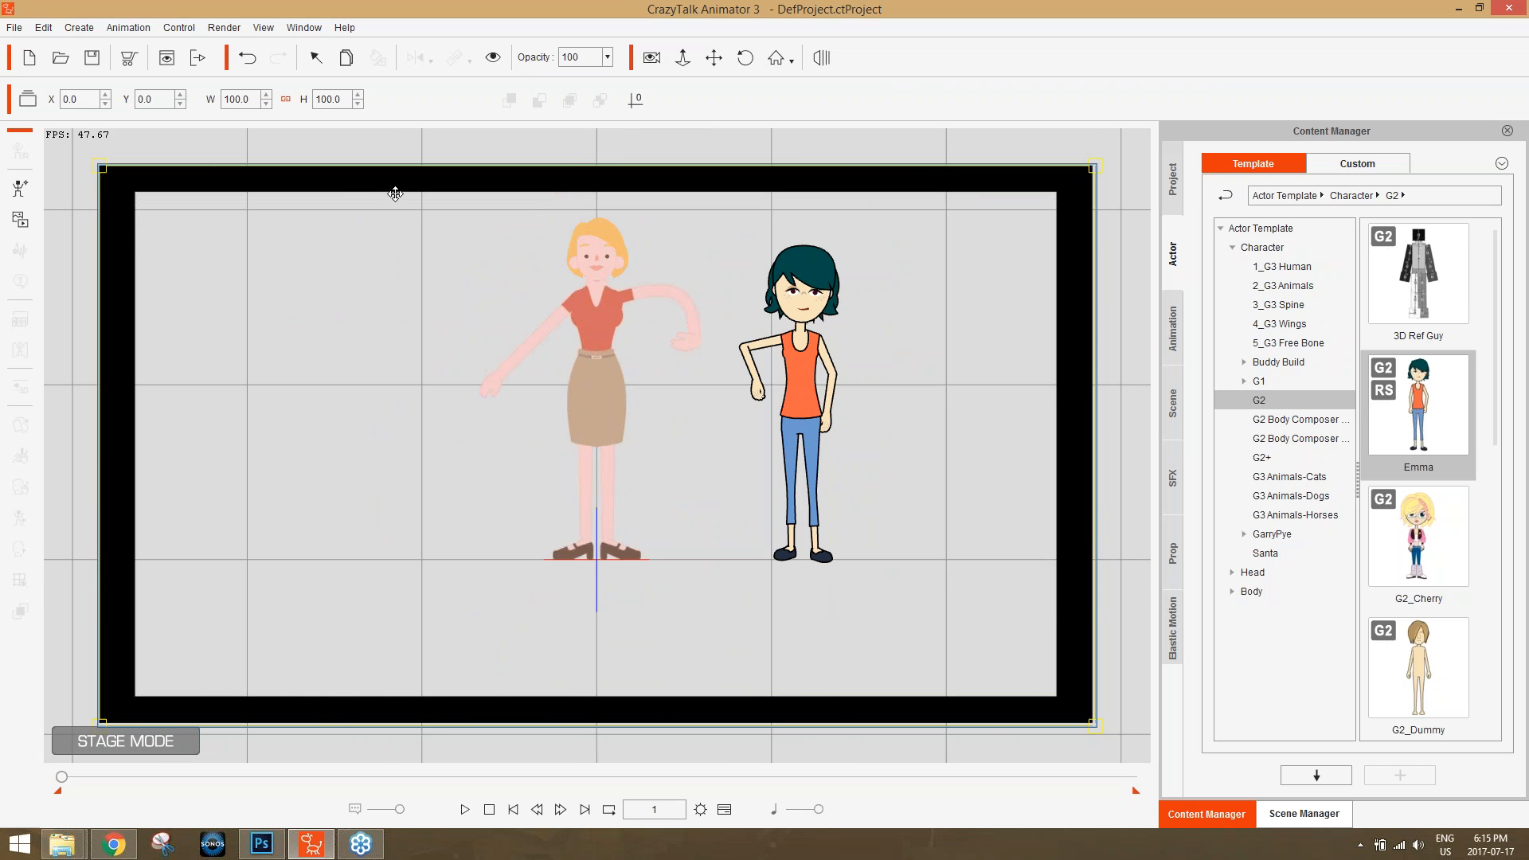
pyautogui.scroll(2, 688, 492)
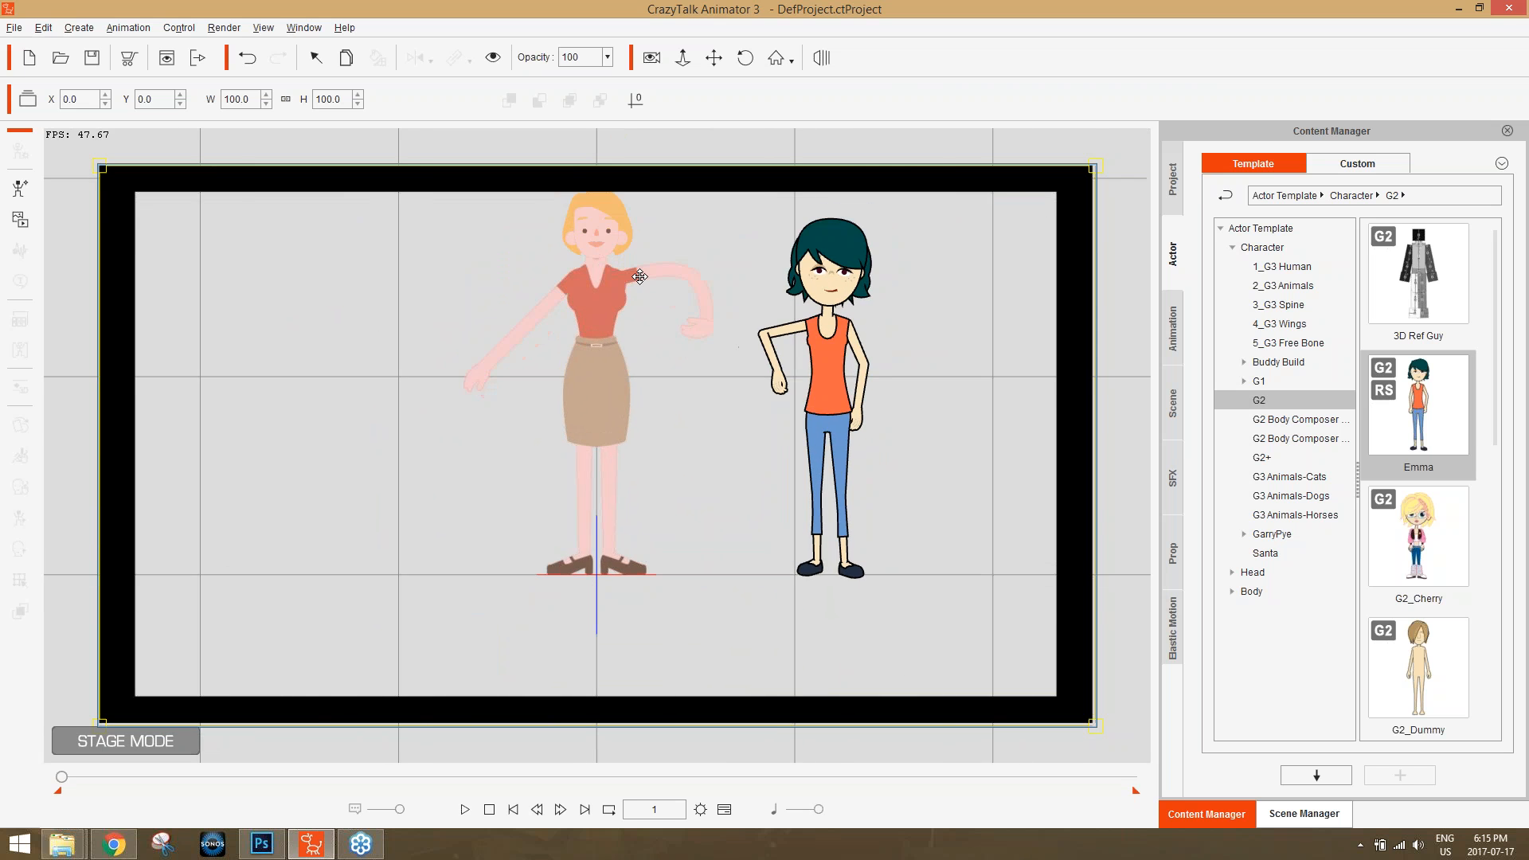
# Enlarge the frame image layer to about 108.1 wide and 111.6 high so it surrounds the camera area.
pyautogui.moveTo(100, 166); pyautogui.dragTo(59, 135)
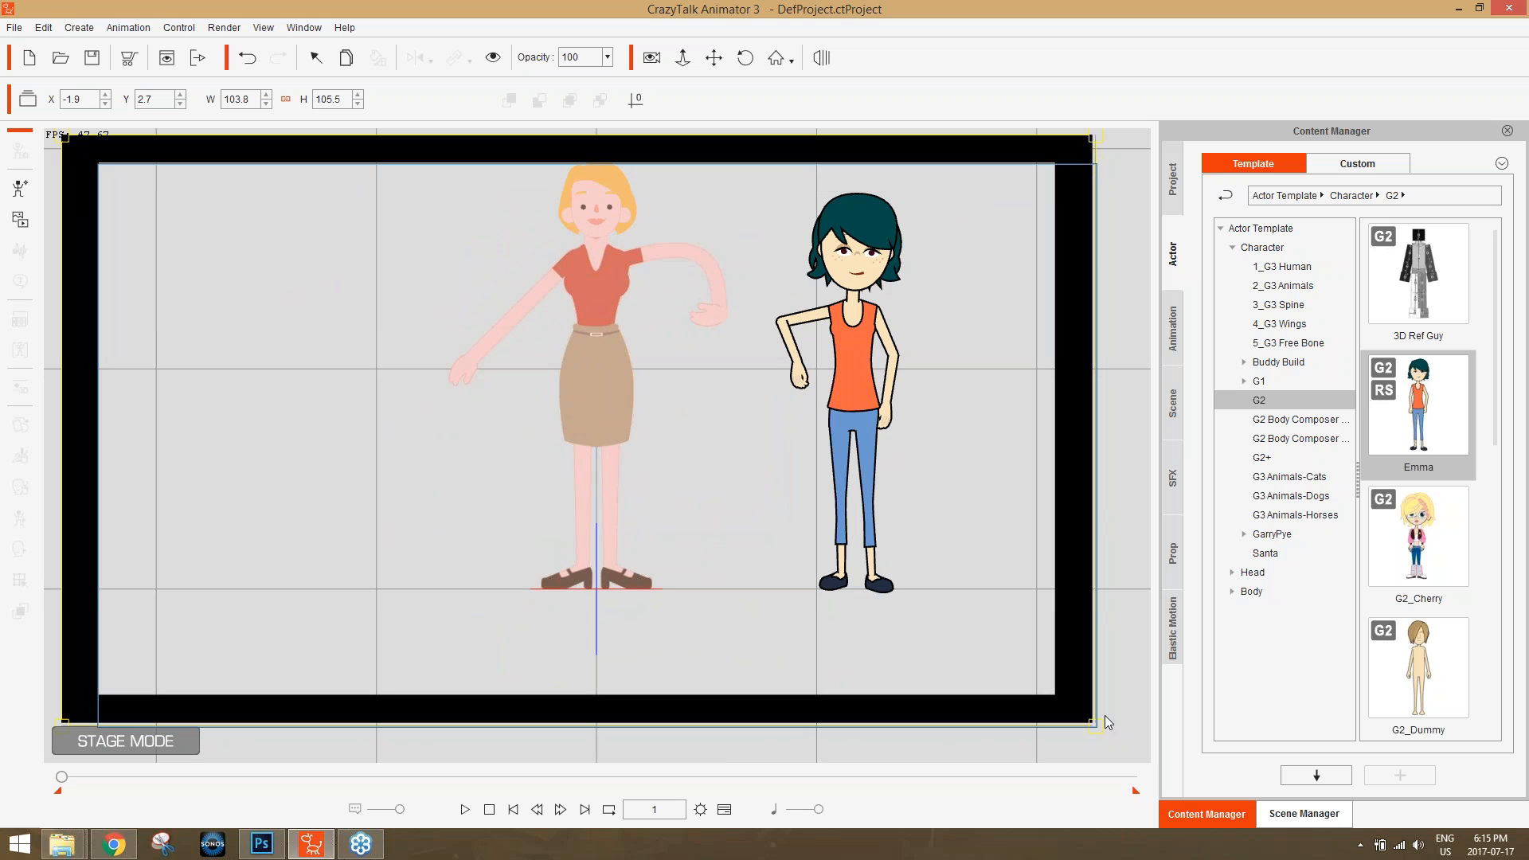
pyautogui.moveTo(1092, 722); pyautogui.dragTo(1139, 756)
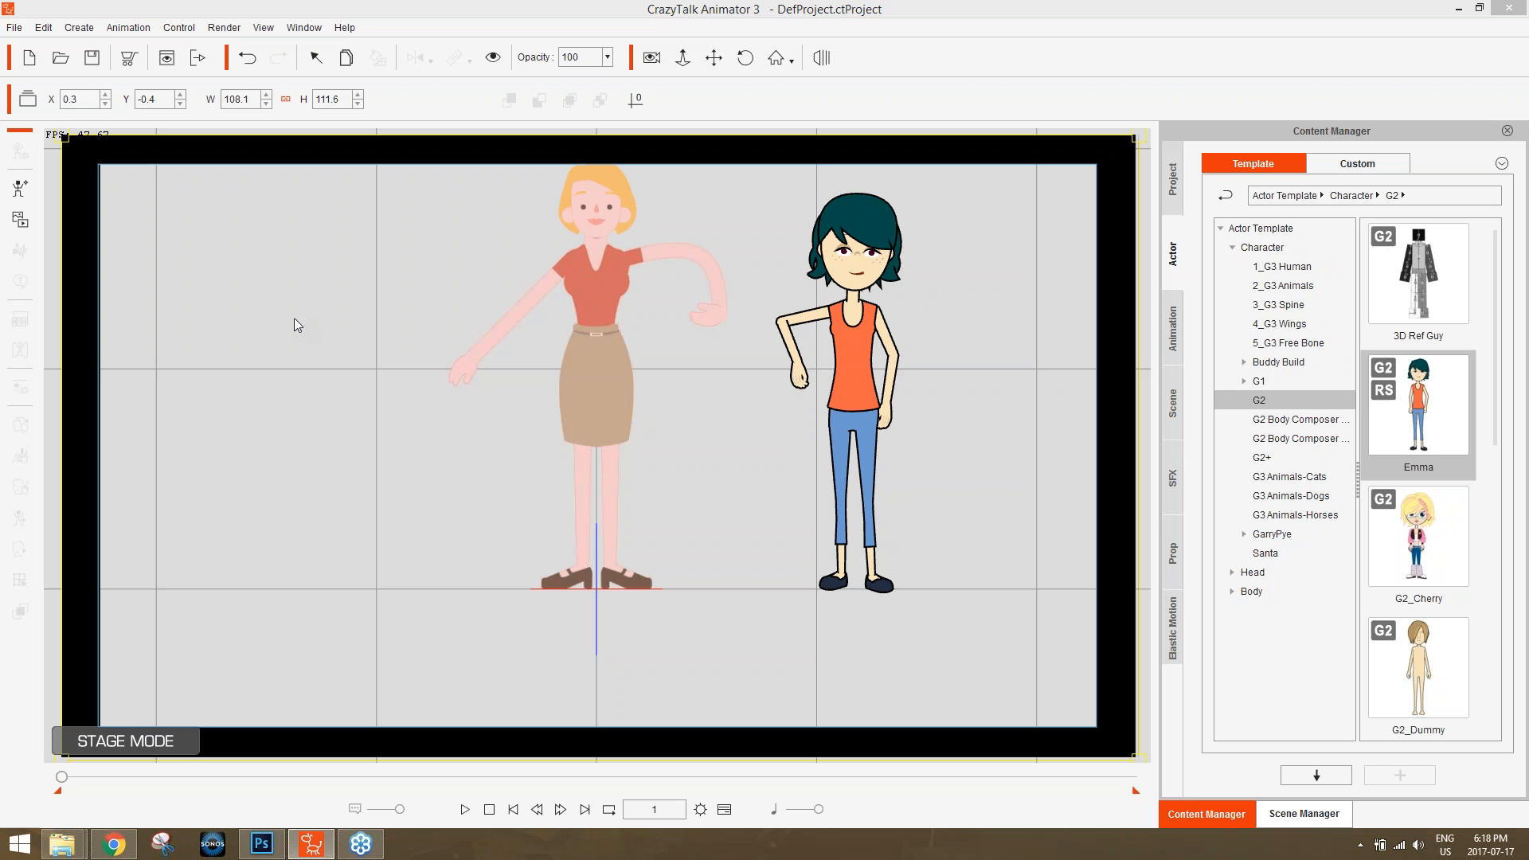
pyautogui.click(456, 6)
pyautogui.click(1337, 143)
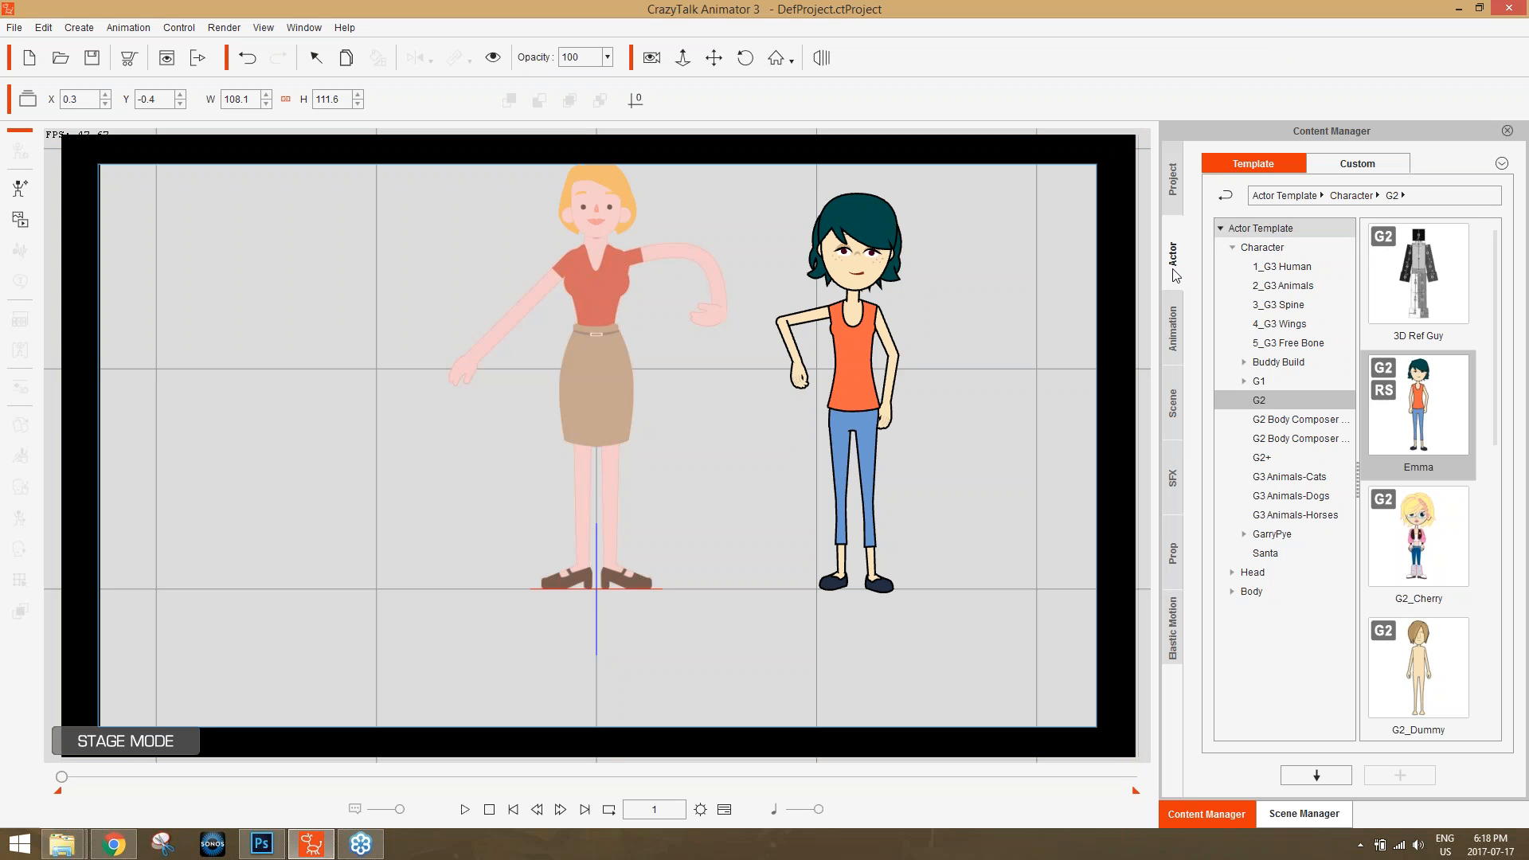
# Display the Prop templates, find their folder on disk, and close the folder window.
pyautogui.click(1175, 558)
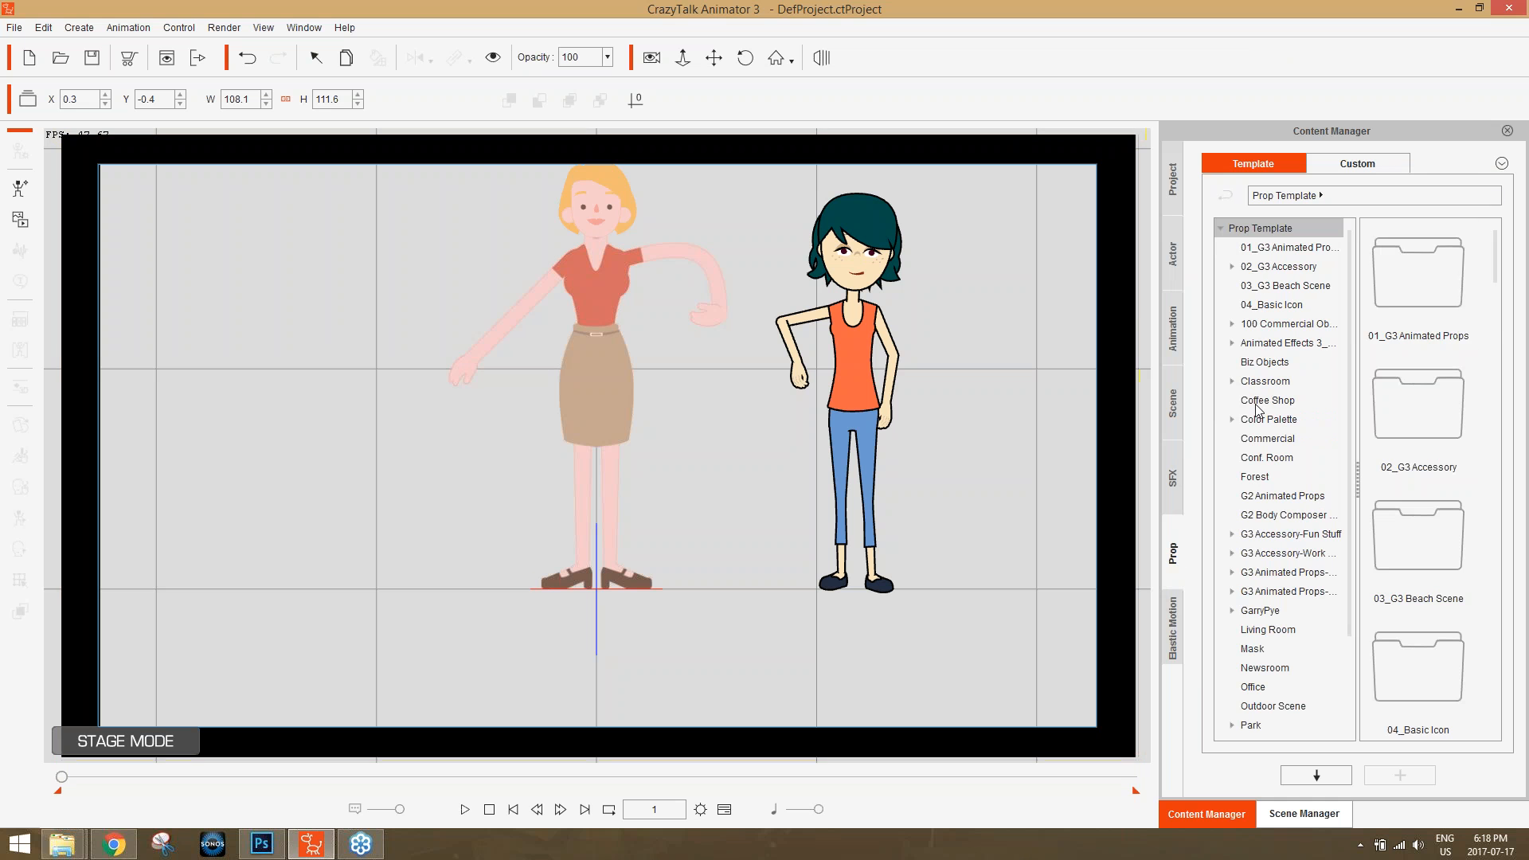
pyautogui.click(1524, 28)
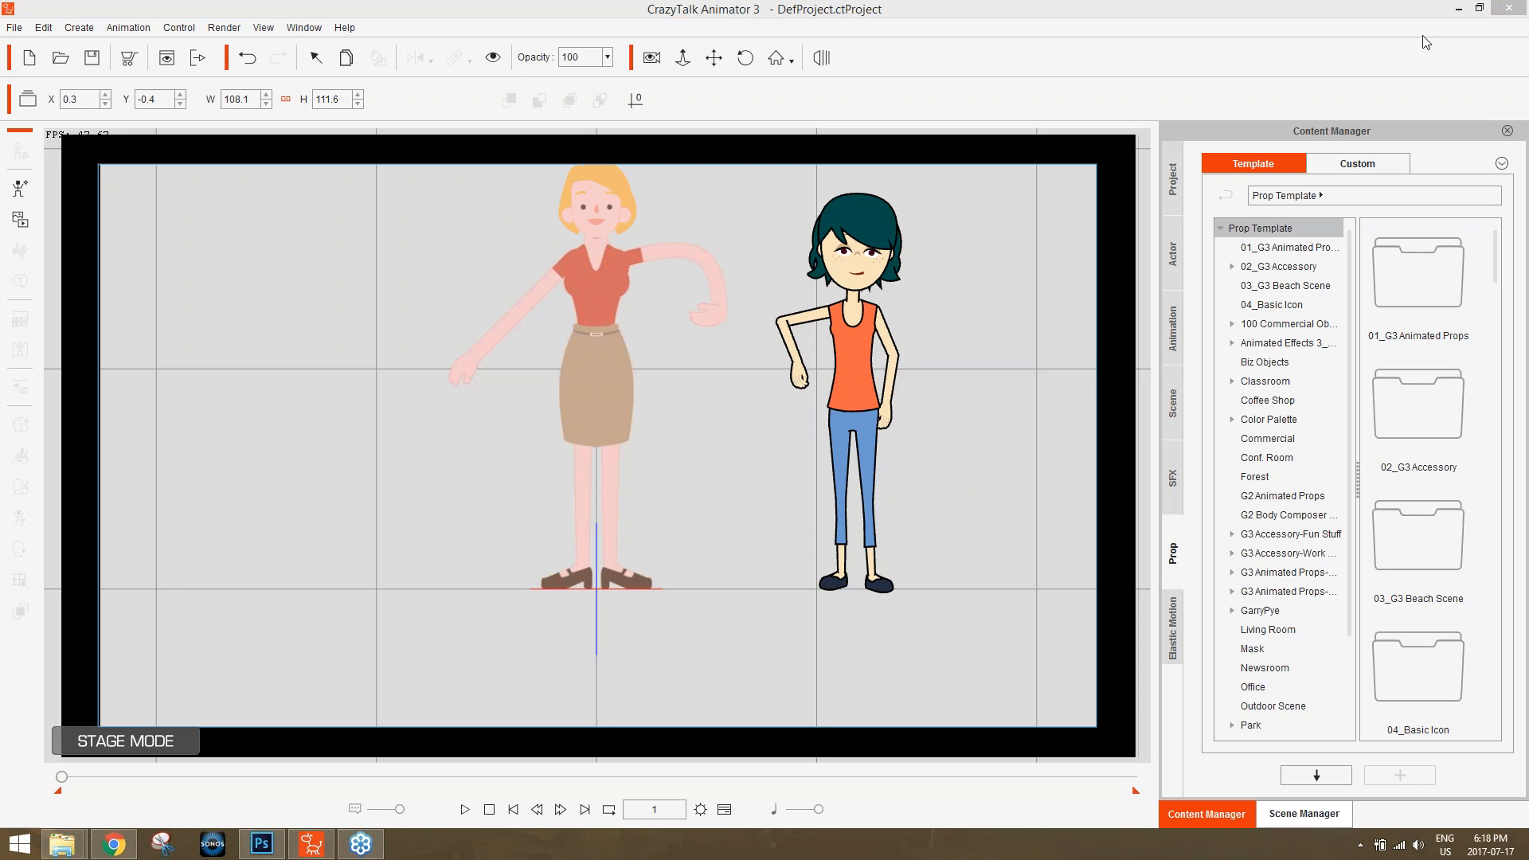
pyautogui.click(1501, 165)
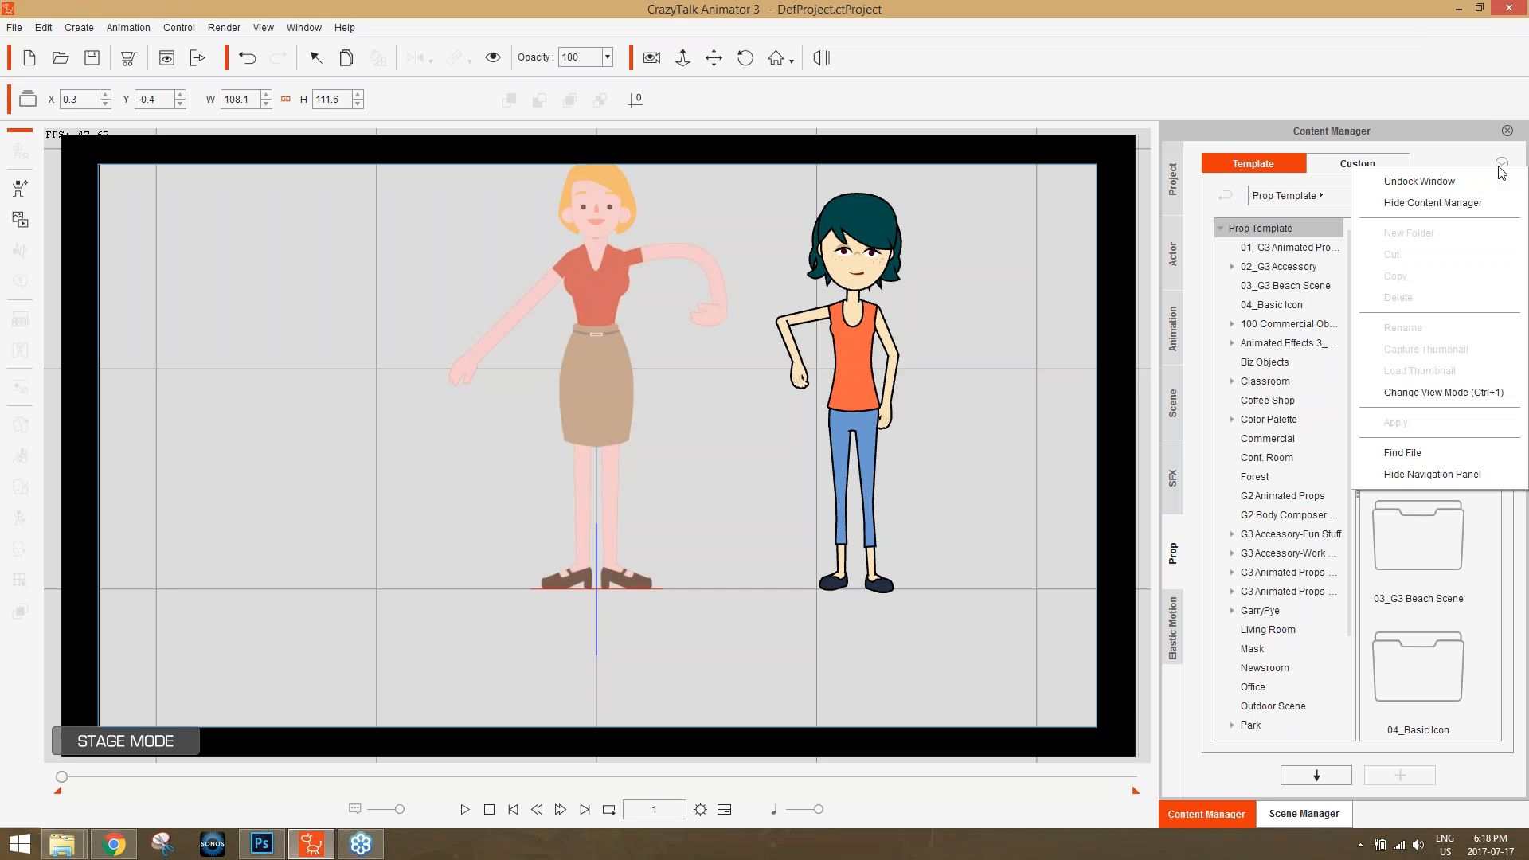
pyautogui.click(1461, 453)
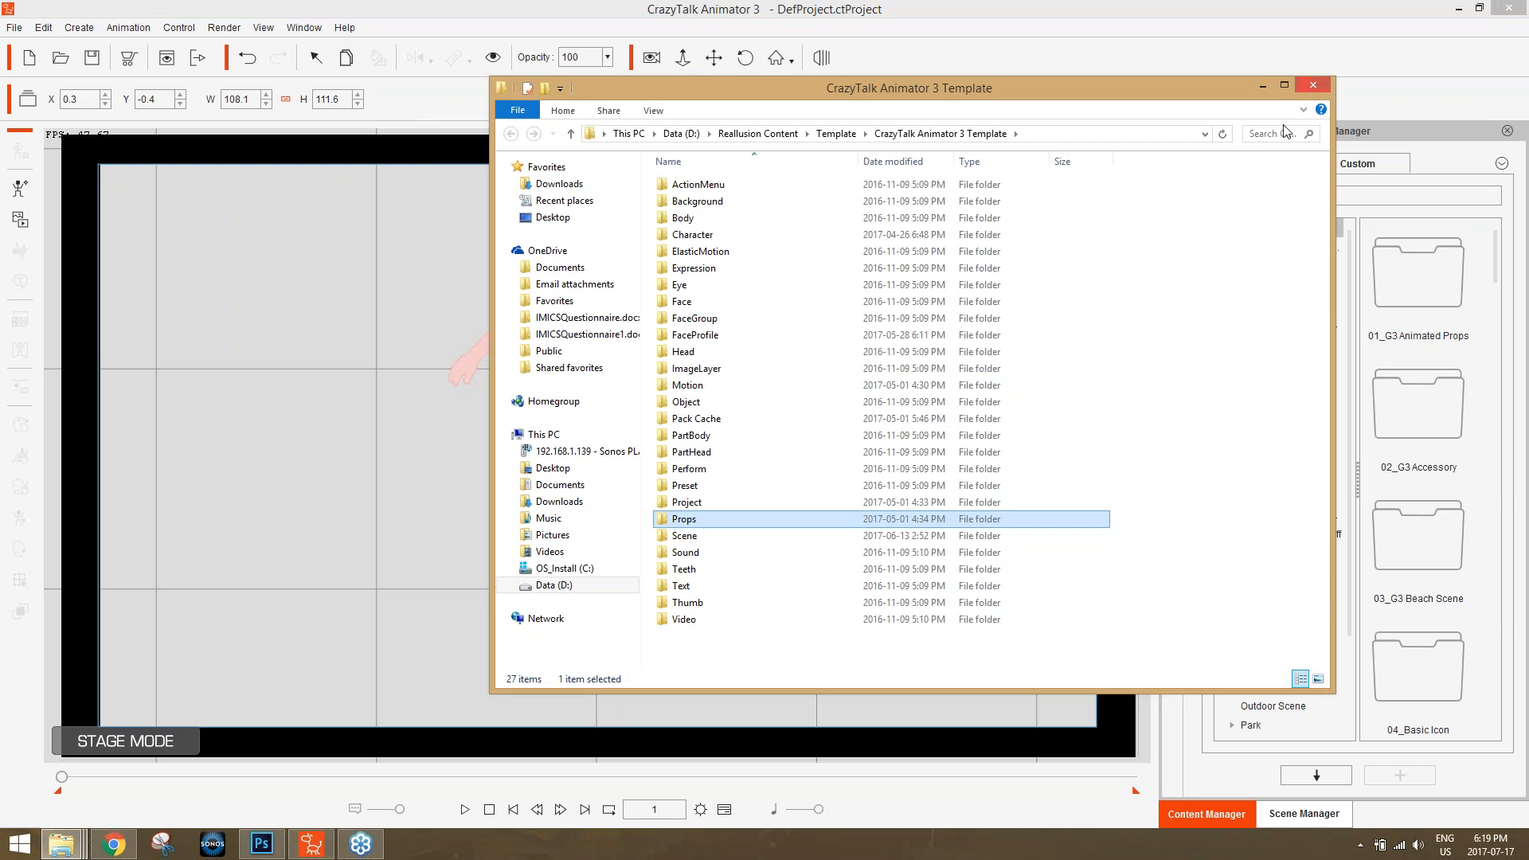
pyautogui.click(1307, 87)
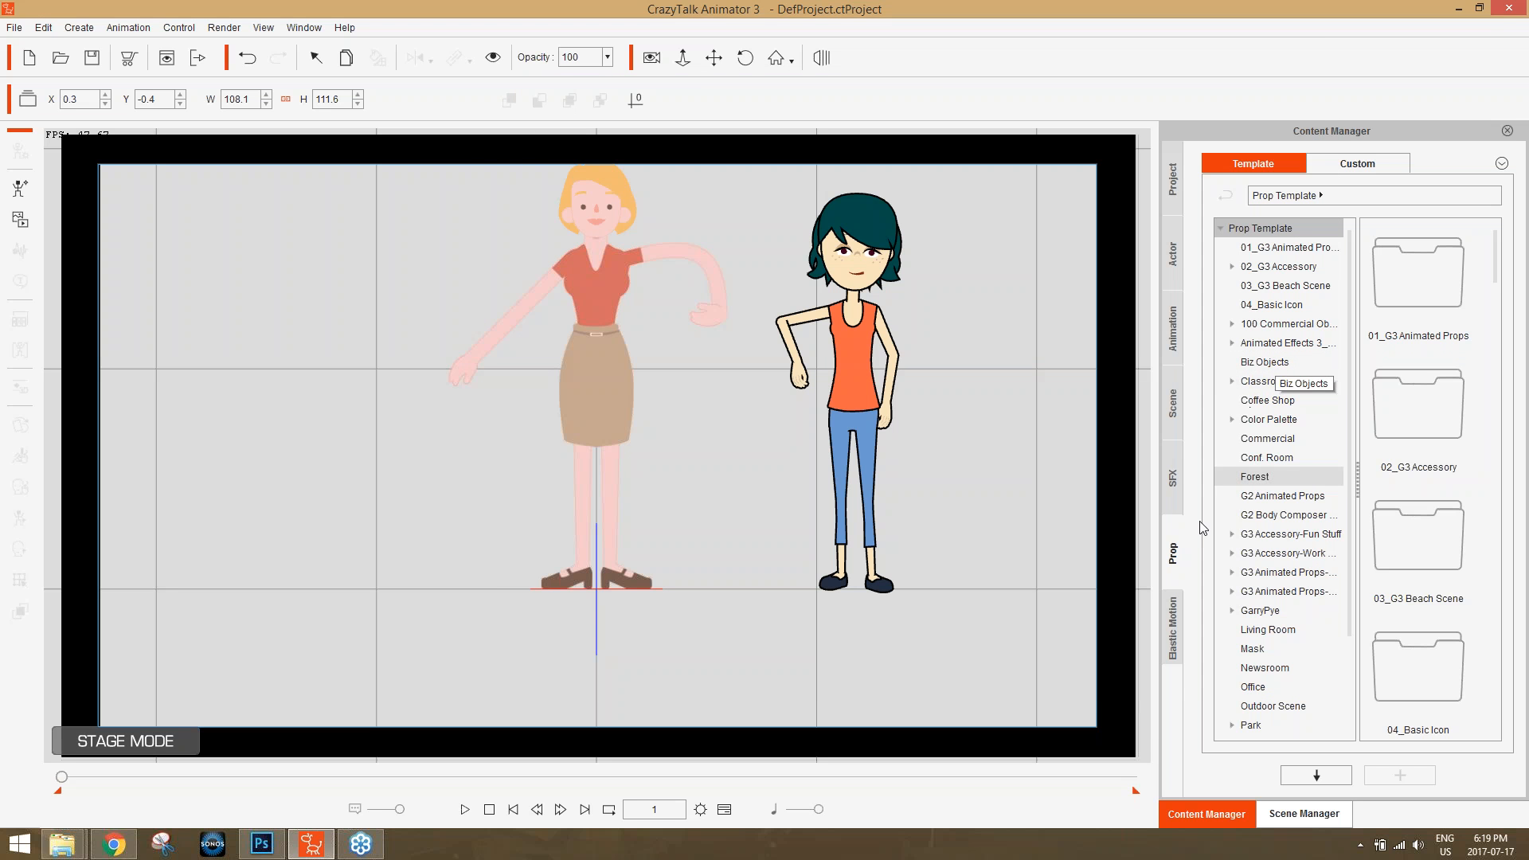
# Find the Prop Template folder on disk again and search the CrazyTalk Animator 3 Template folder for "run".
pyautogui.rightClick(1265, 231)
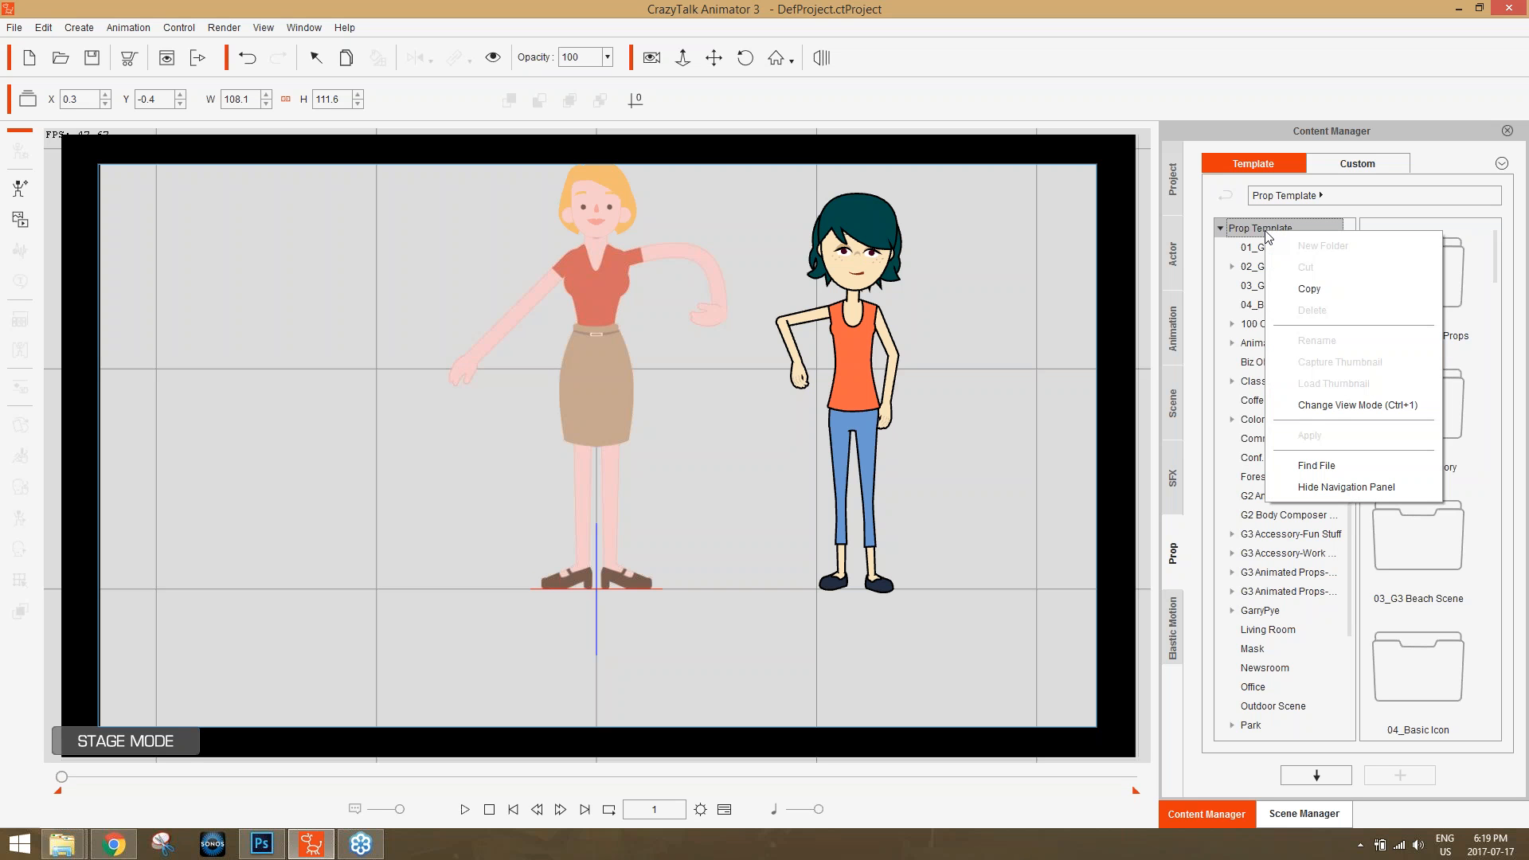
pyautogui.click(1352, 470)
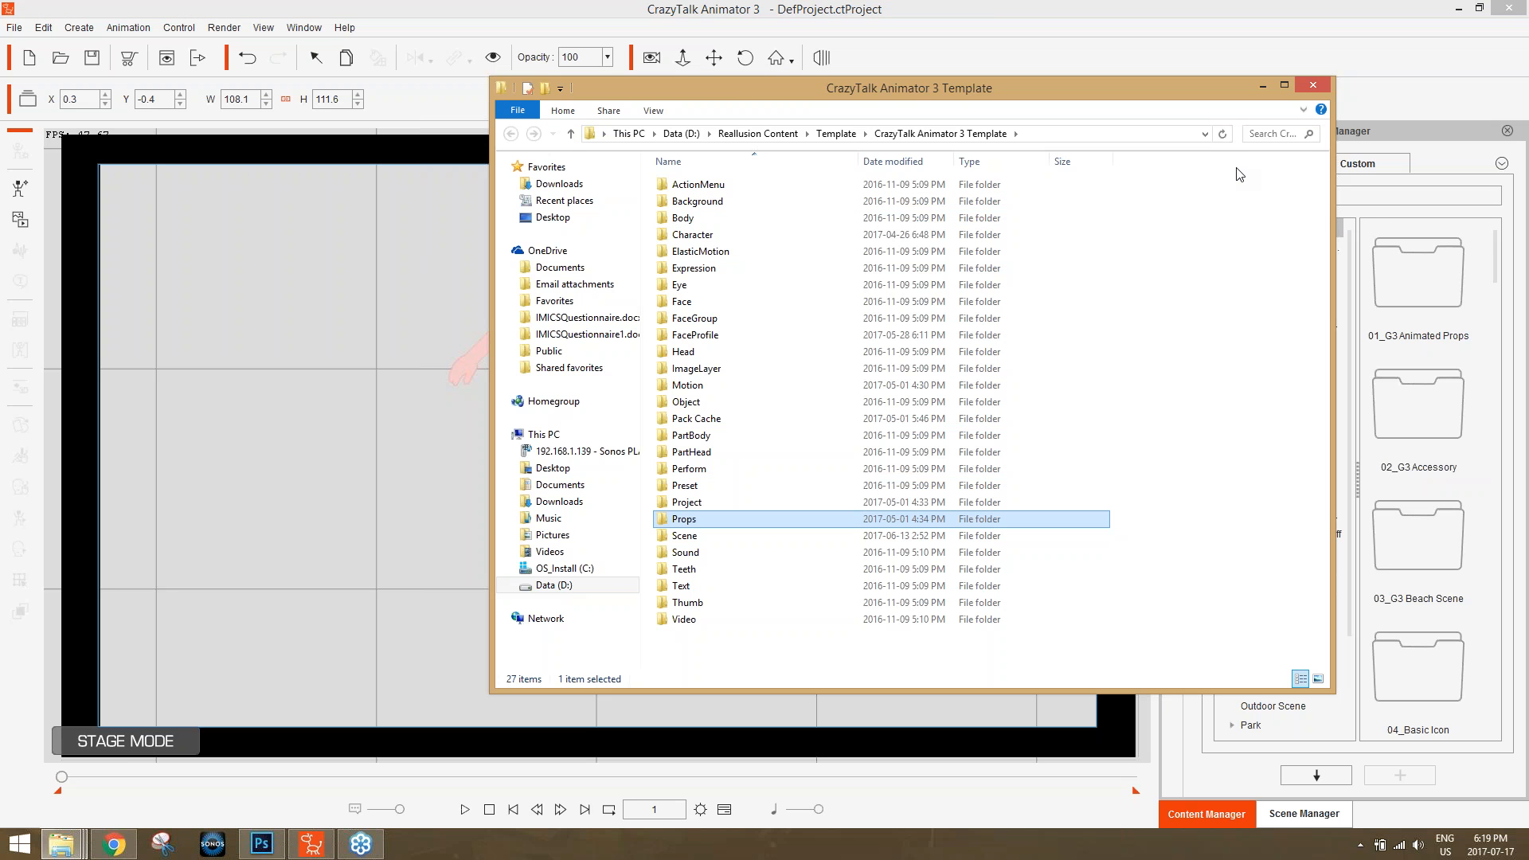
pyautogui.click(1294, 133)
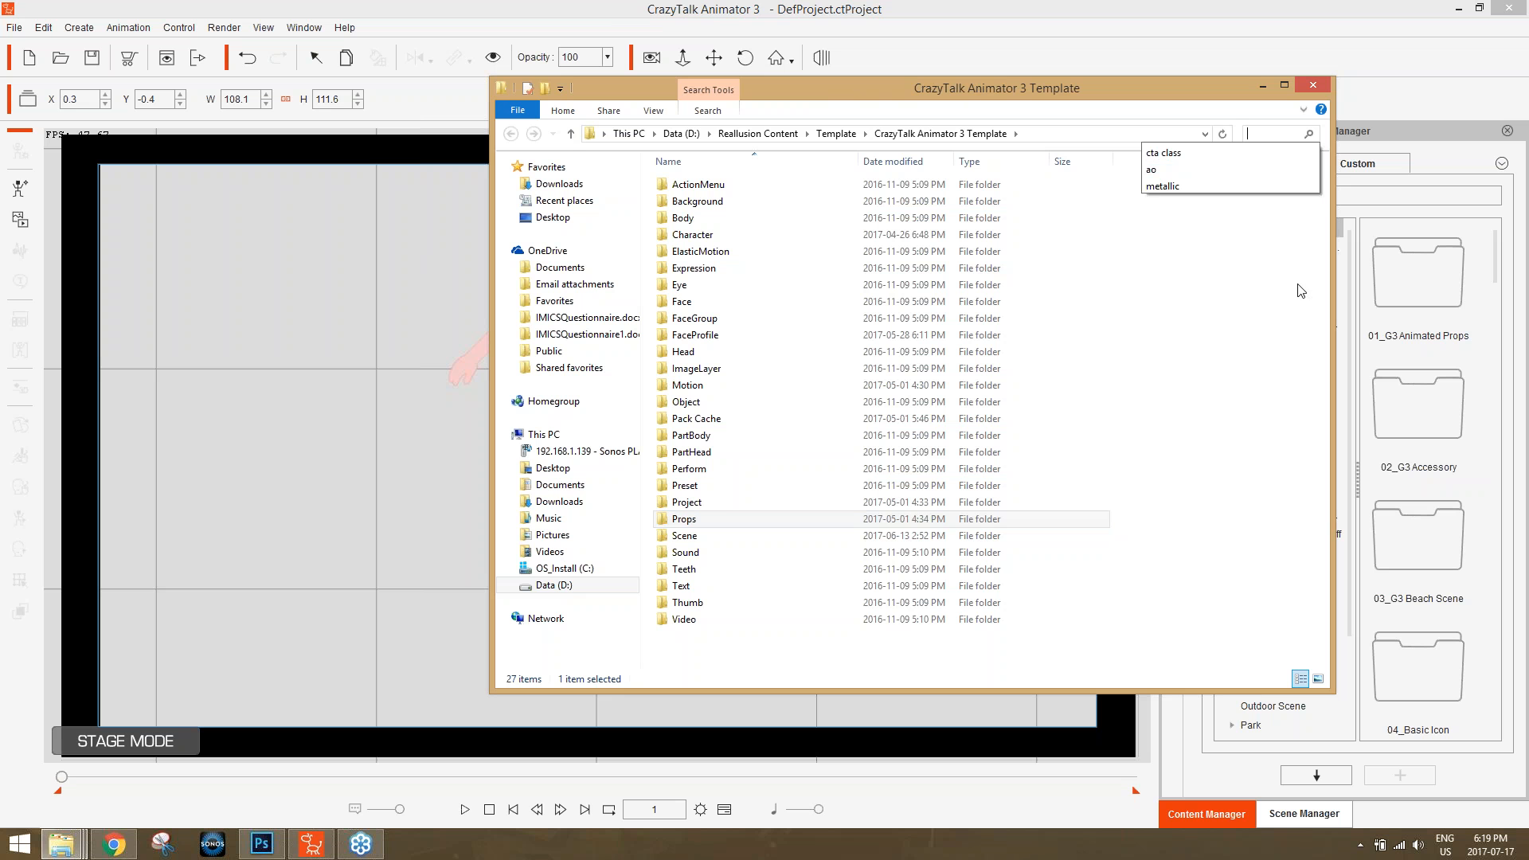
pyautogui.write('run')
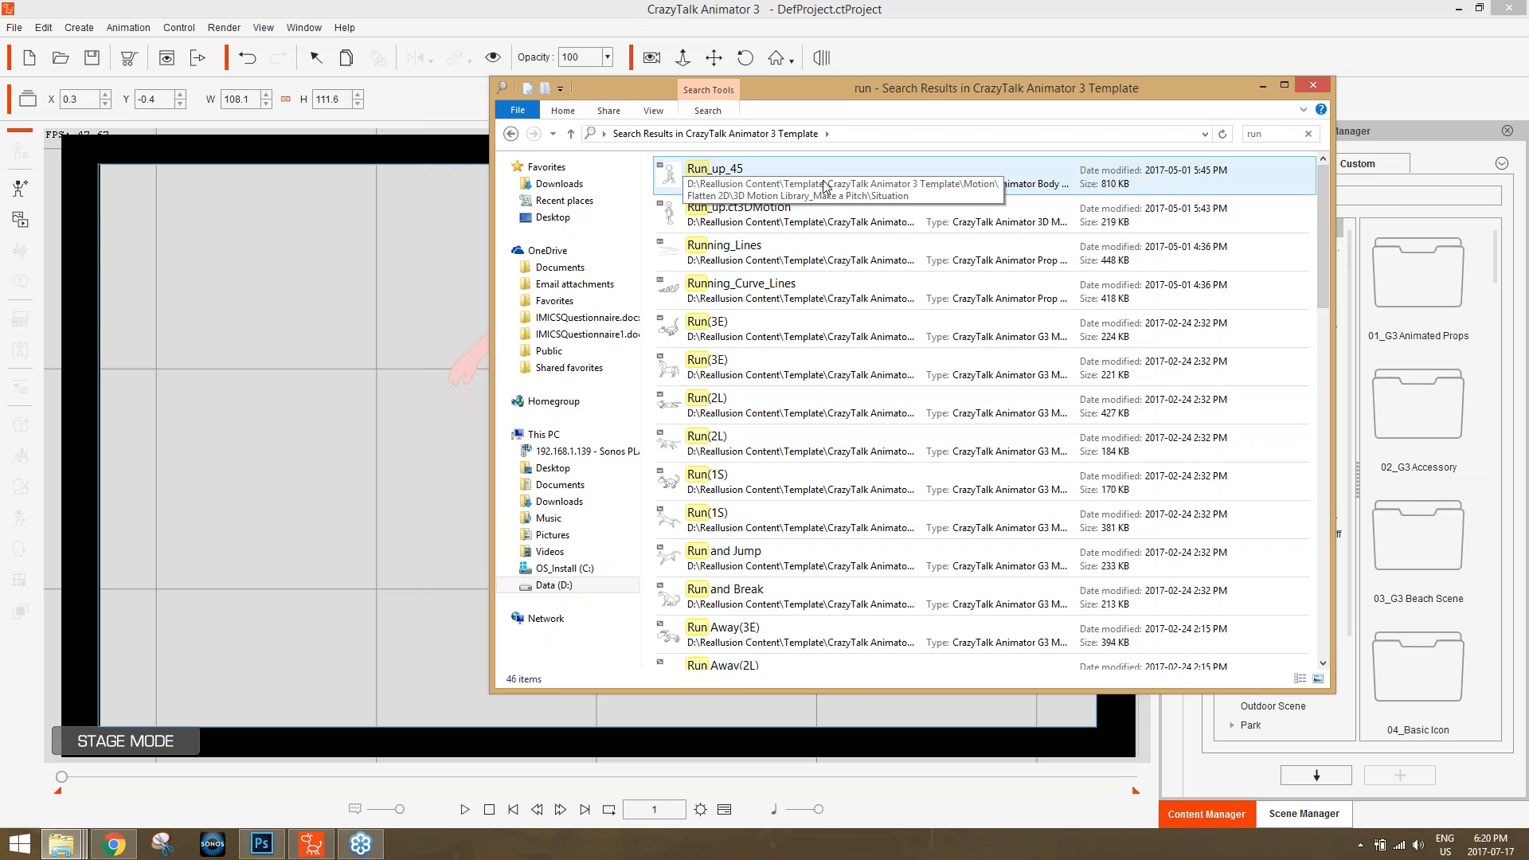
# Apply the Run_up_45 motion from the search results to the G2 Emma character on stage.
pyautogui.moveTo(825, 185); pyautogui.dragTo(535, 248)
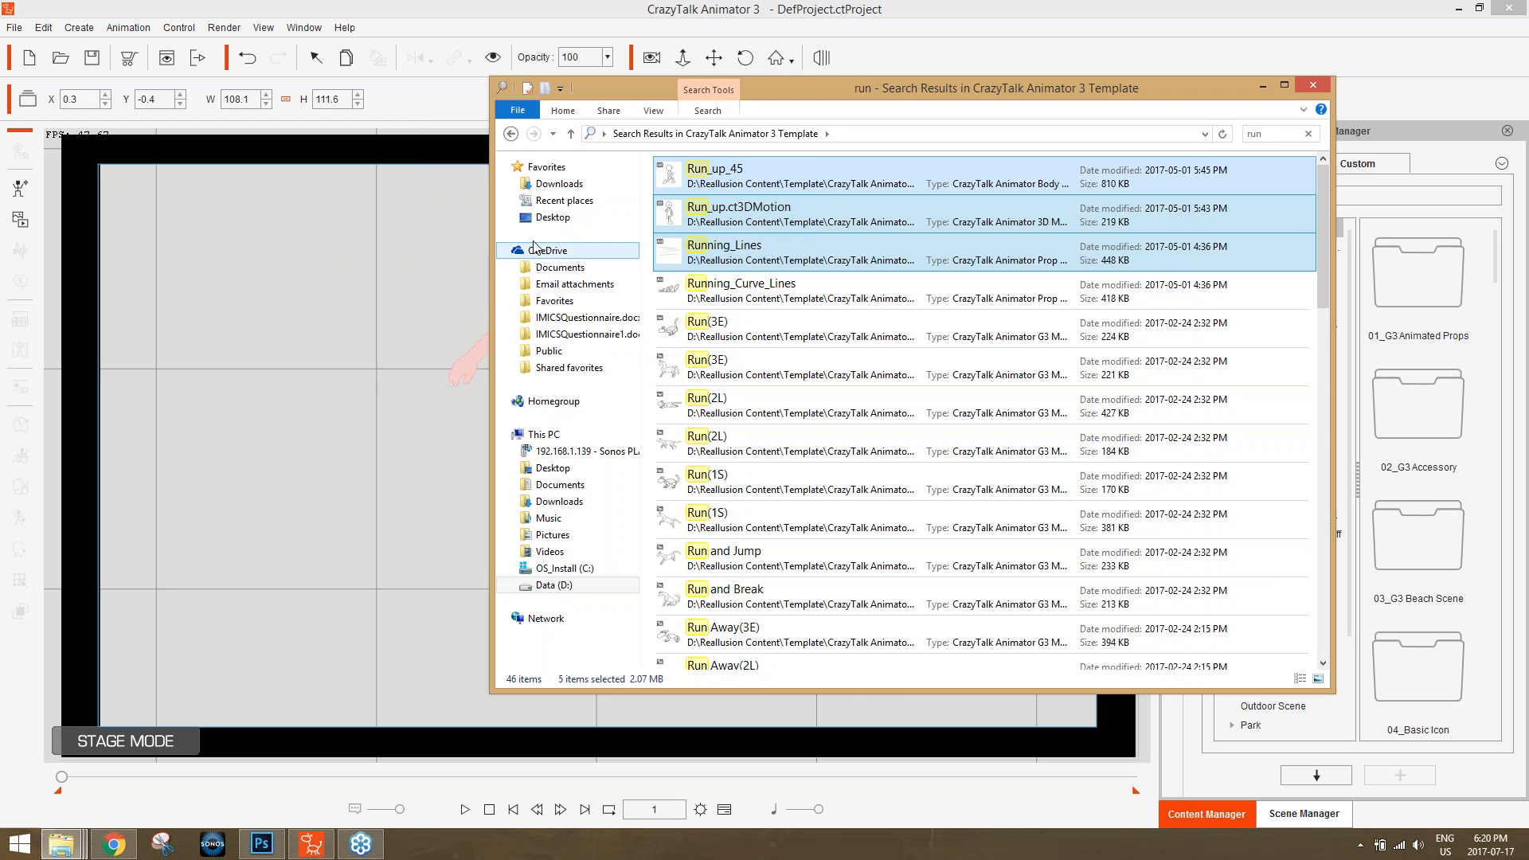
pyautogui.click(784, 170)
pyautogui.moveTo(796, 168); pyautogui.dragTo(395, 350)
pyautogui.moveTo(64, 842)
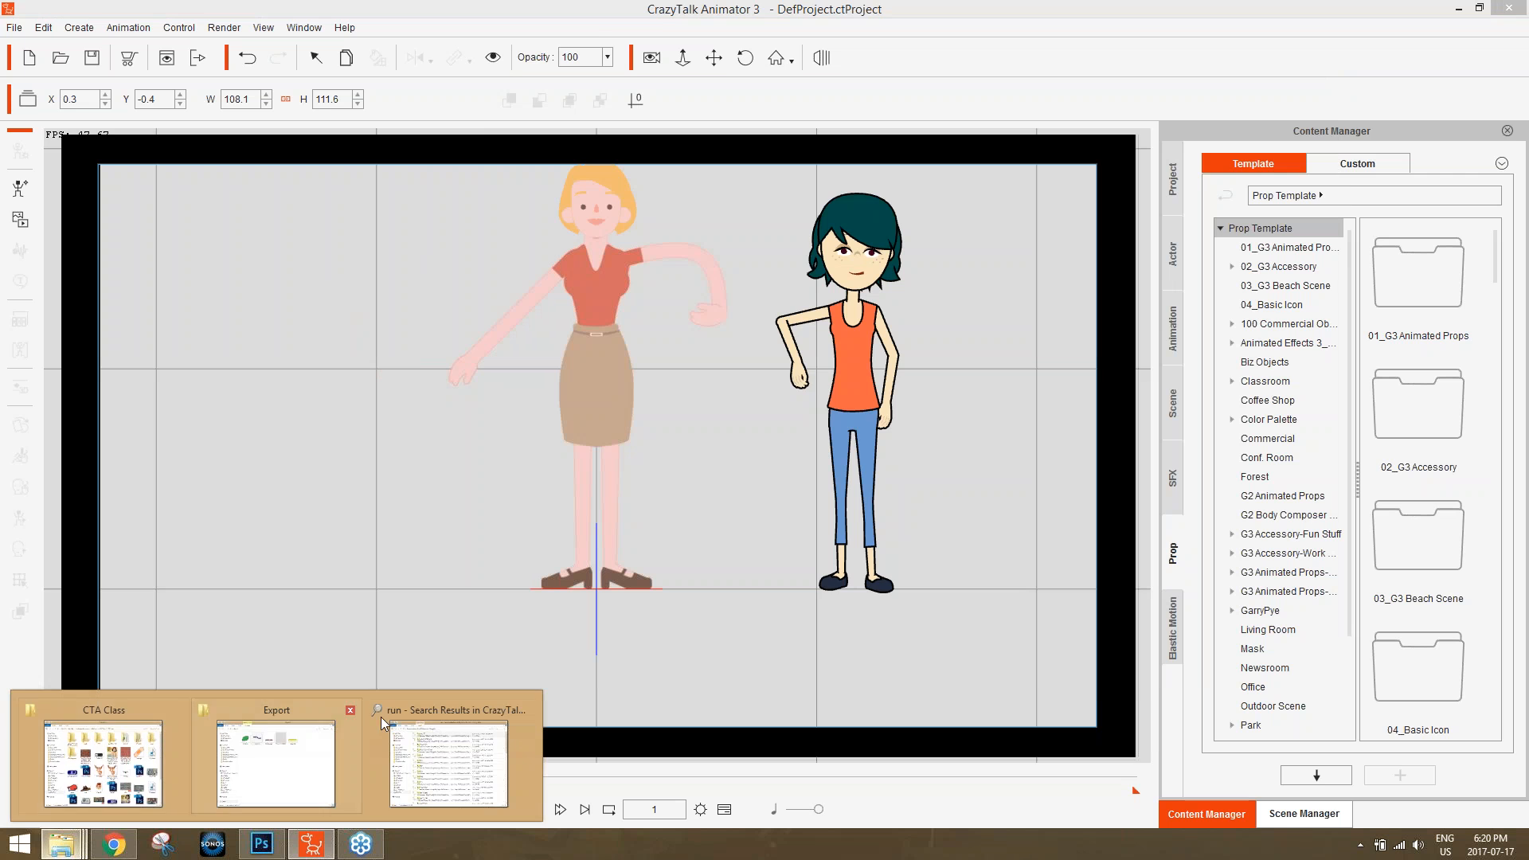
pyautogui.click(452, 715)
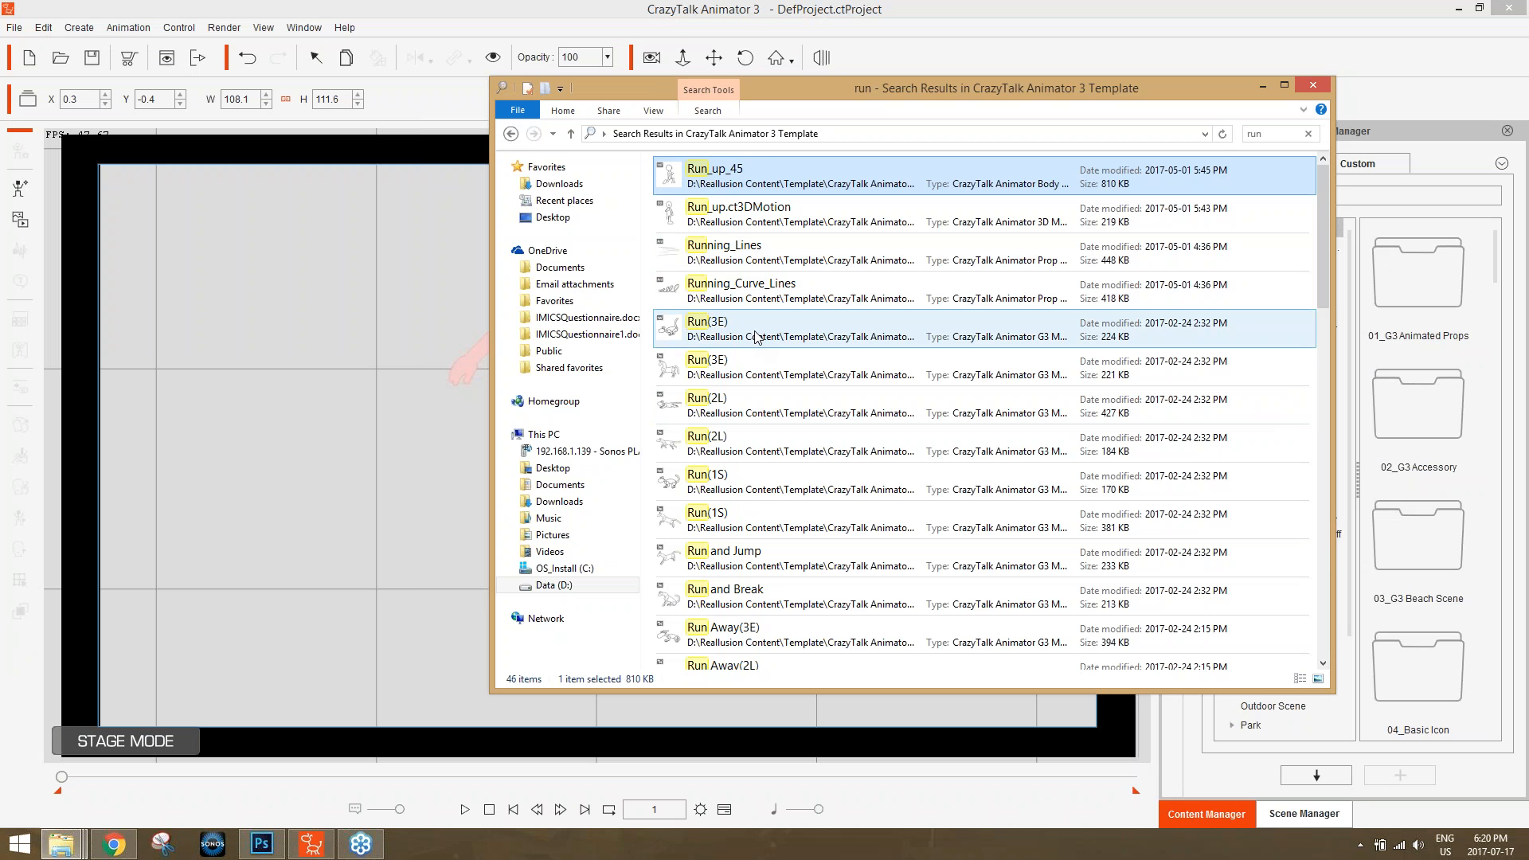
pyautogui.moveTo(758, 166); pyautogui.dragTo(855, 365)
# Play the run motion briefly, pause it, and return the playhead to frame 1.
pyautogui.press('space')
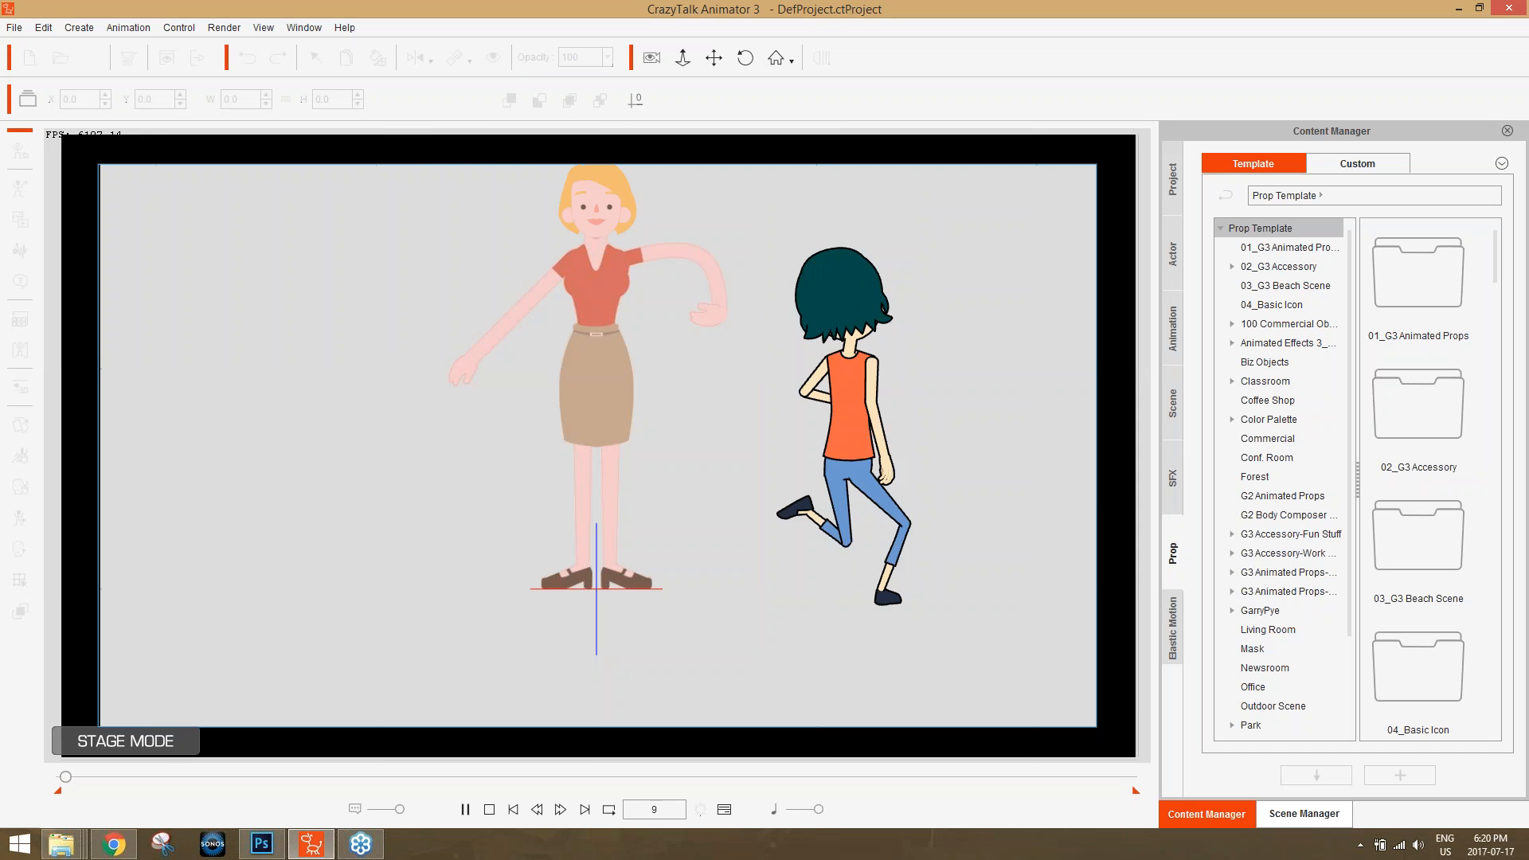
pyautogui.press('space')
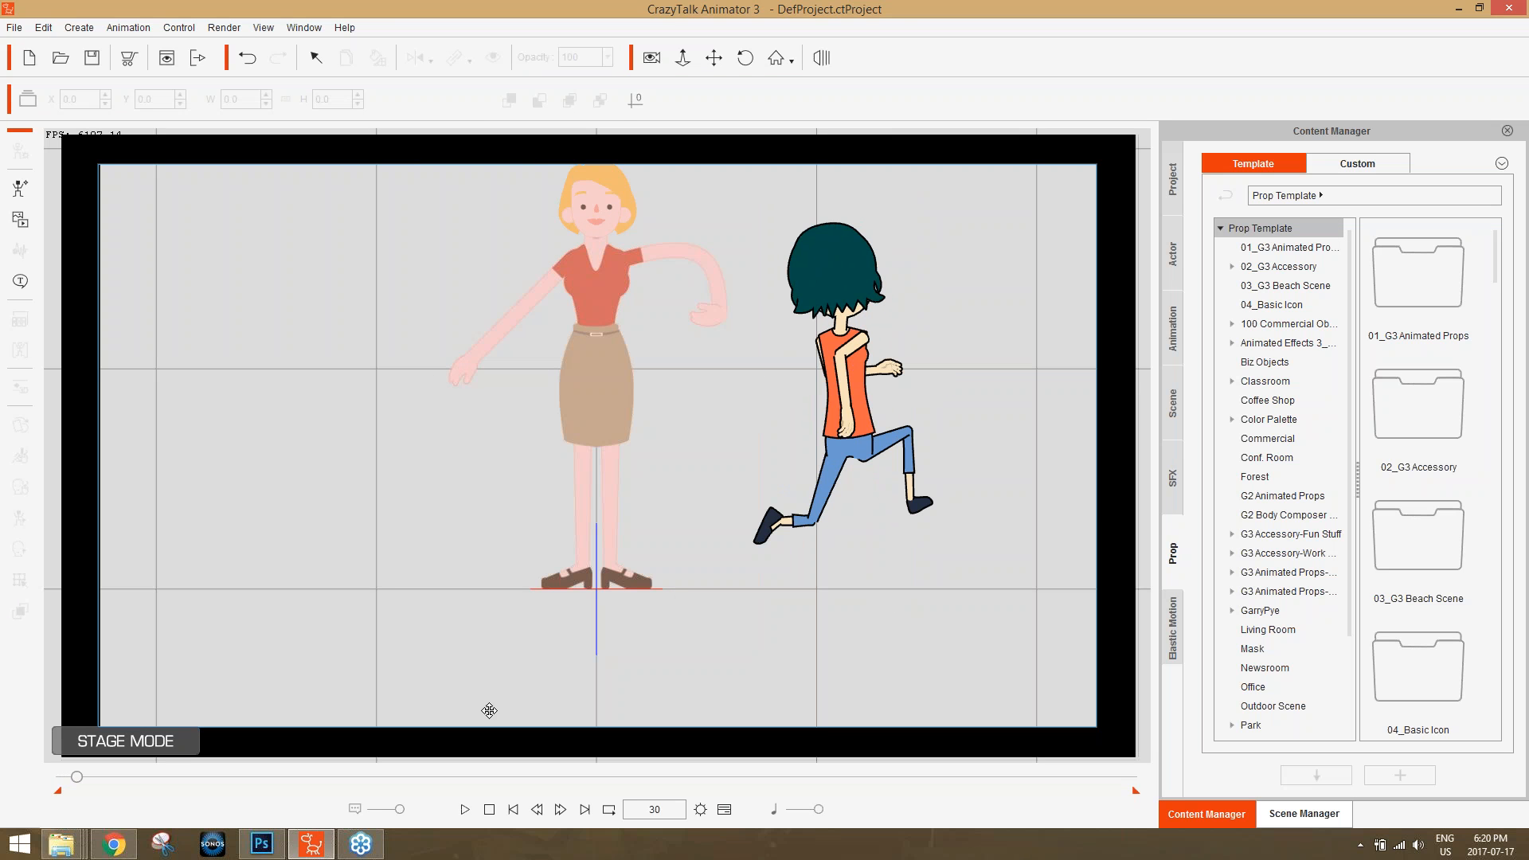
pyautogui.click(489, 809)
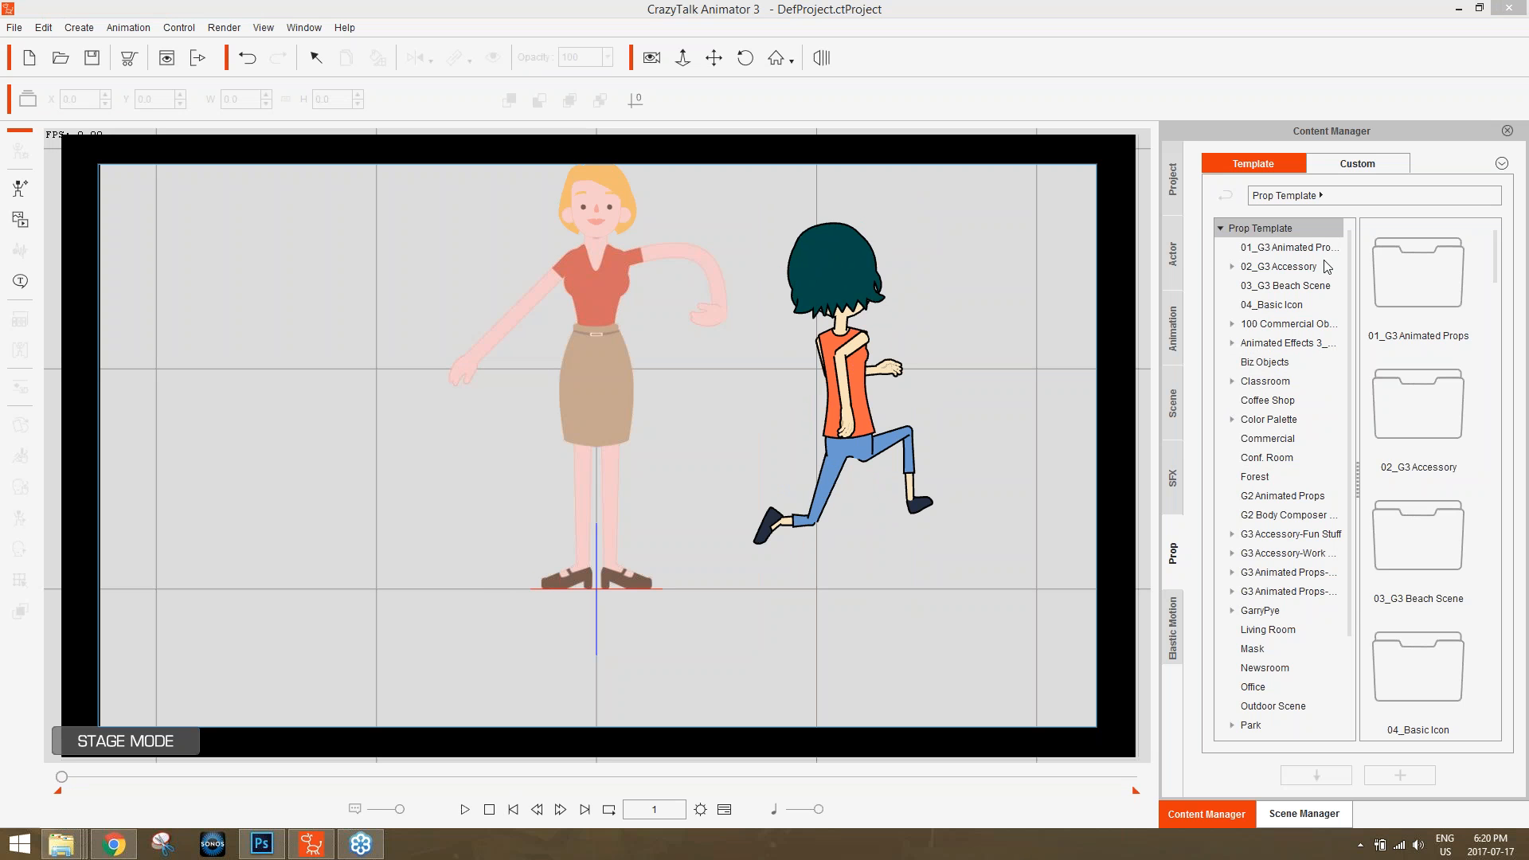
# Look over the scene's objects in the Scene Manager and go back to the Content Manager.
pyautogui.click(1279, 814)
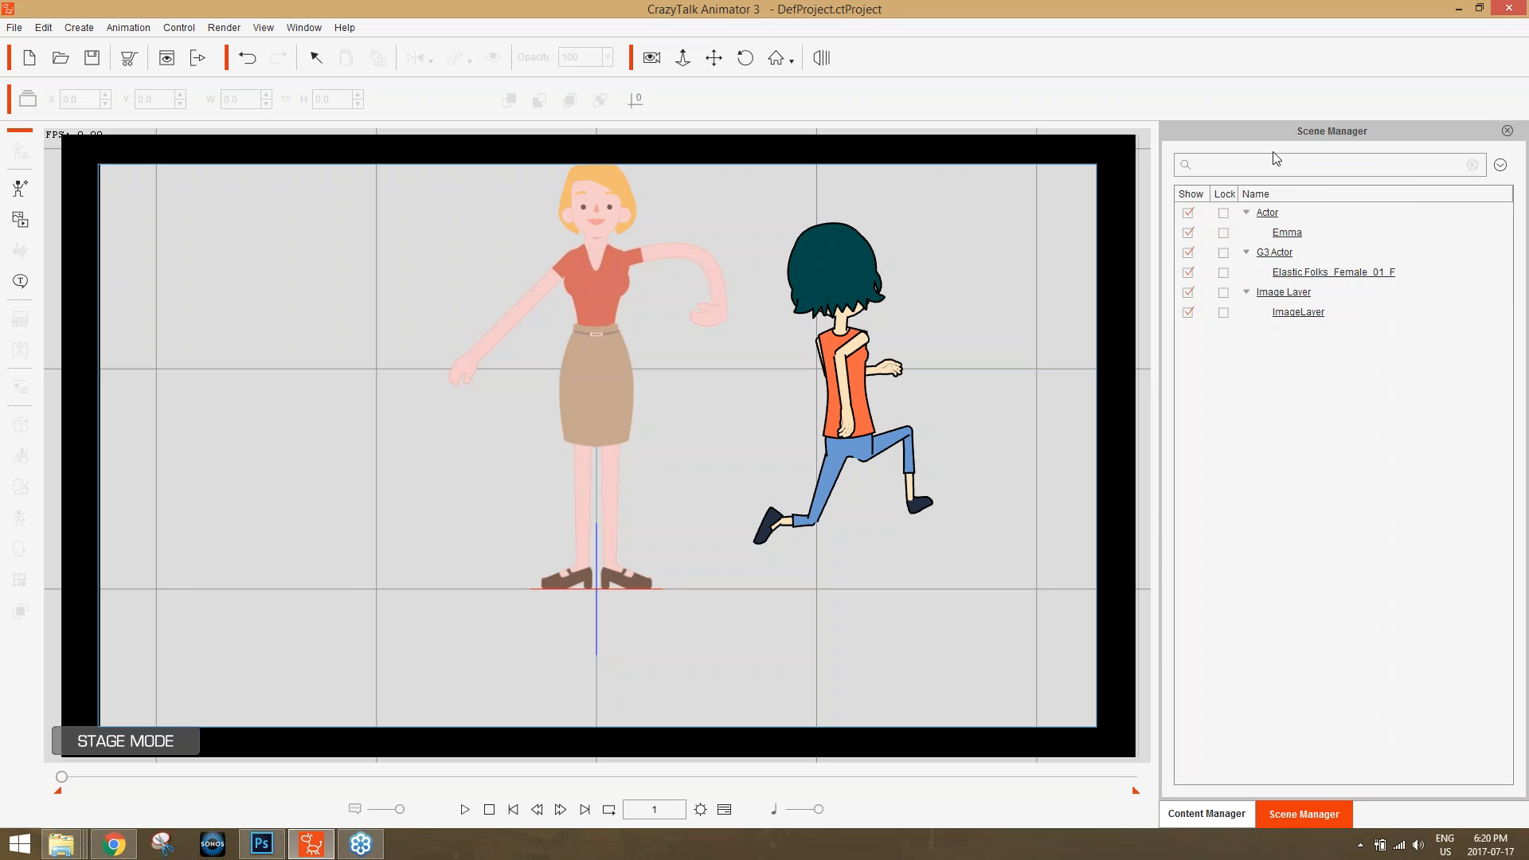
pyautogui.click(1244, 811)
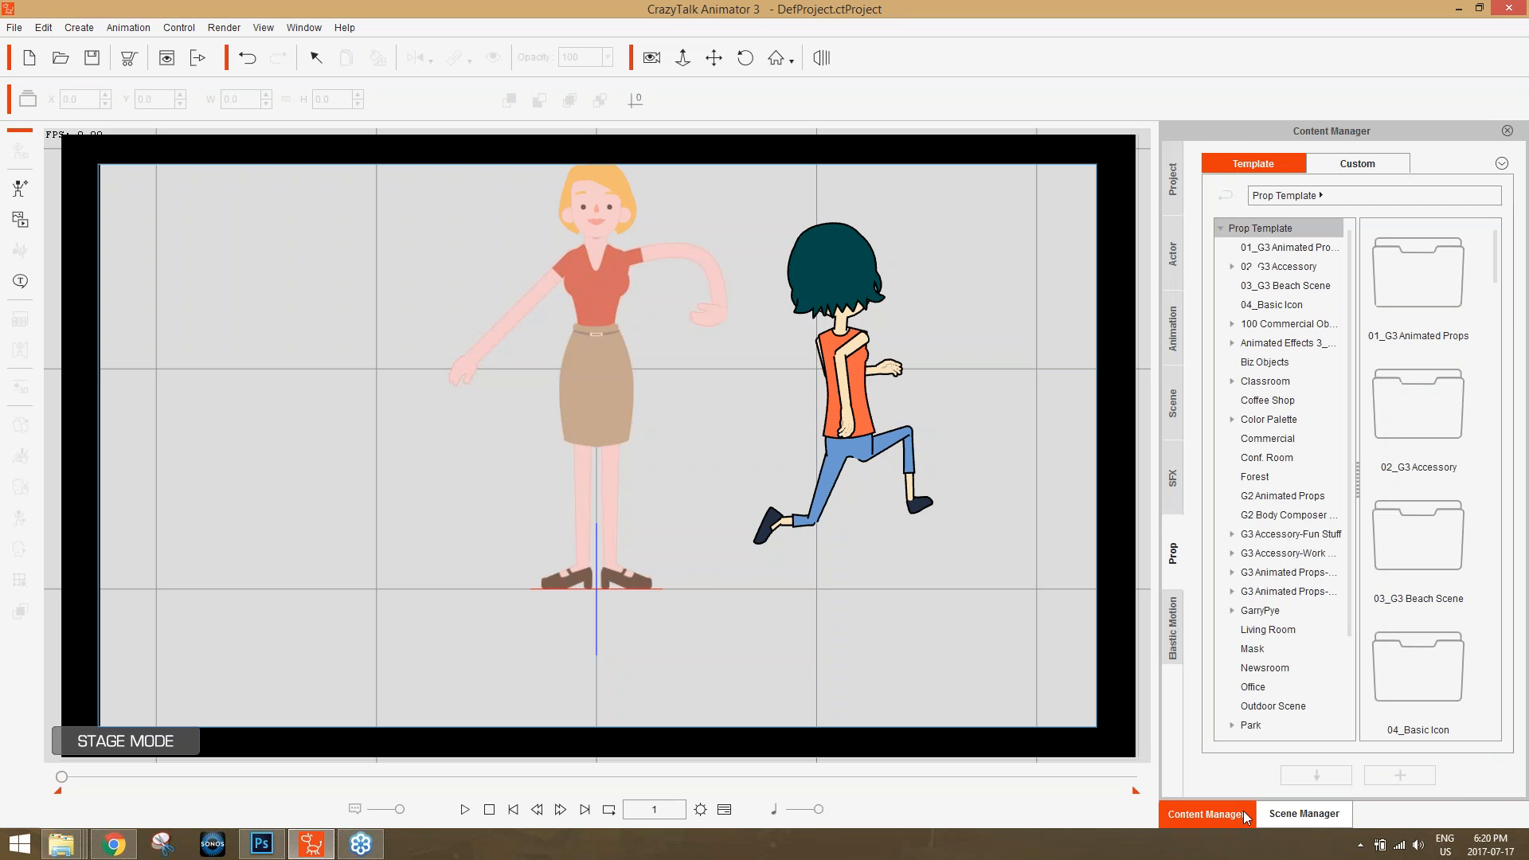
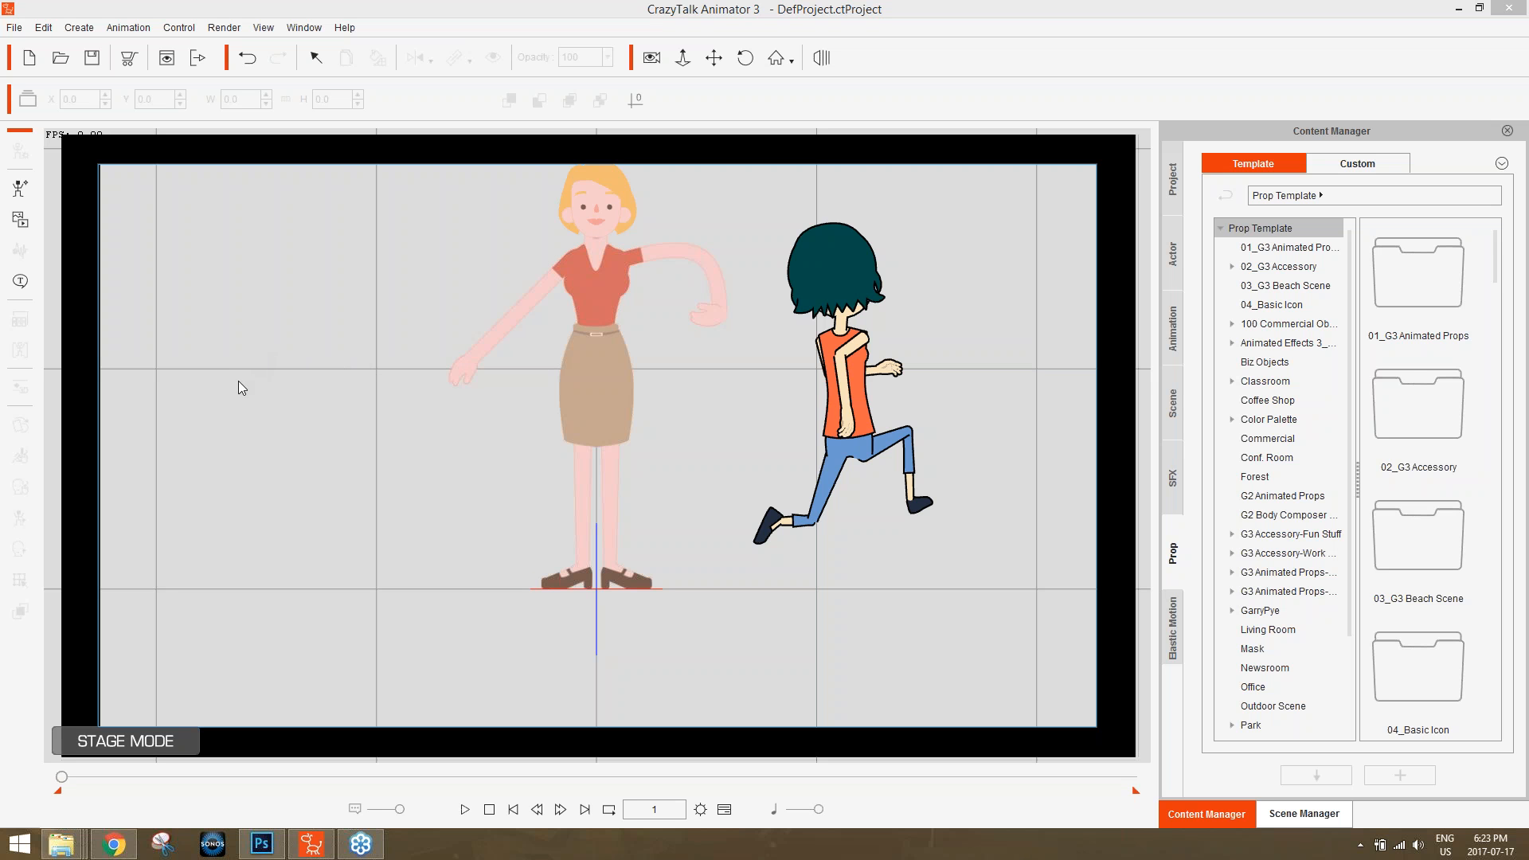
# Switch to Chrome, search the web for "pixlr editor" in a new tab, and open the Online Photo Editor result.
pyautogui.click(123, 840)
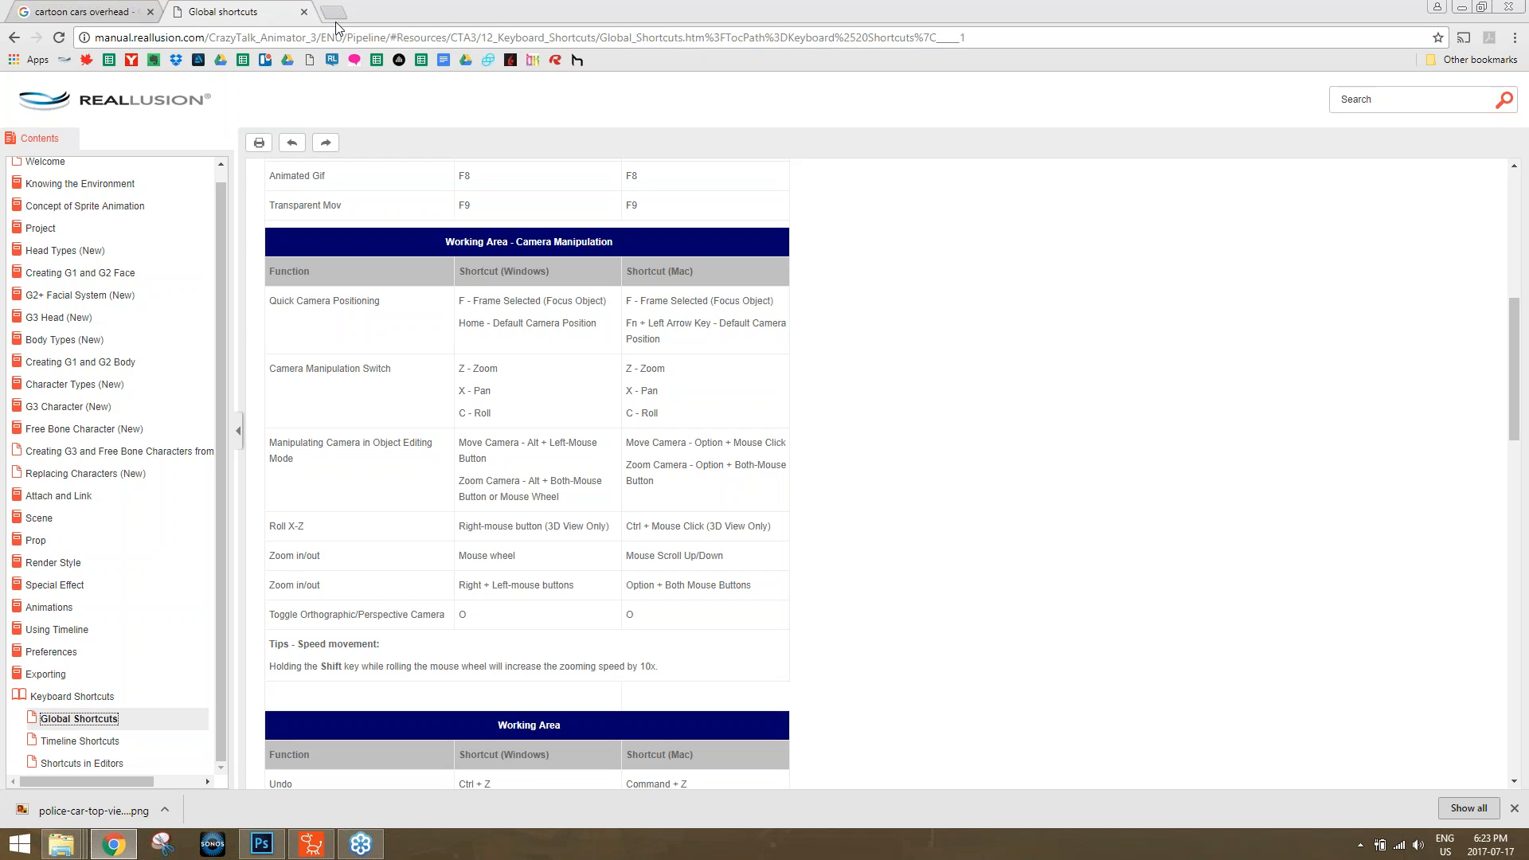
pyautogui.click(341, 12)
pyautogui.write('pixlr')
pyautogui.click(363, 88)
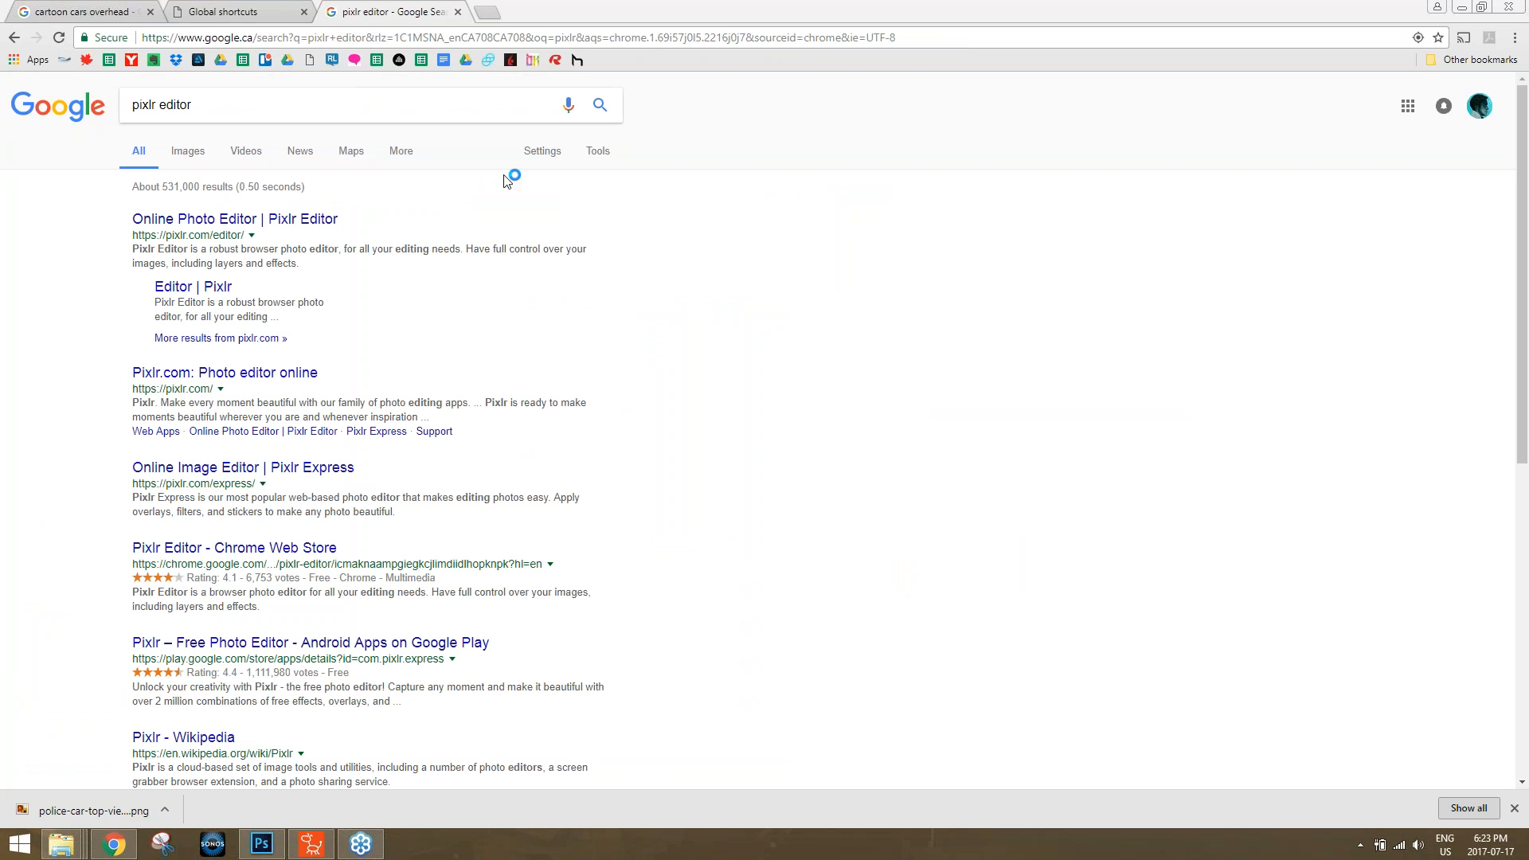
pyautogui.click(239, 221)
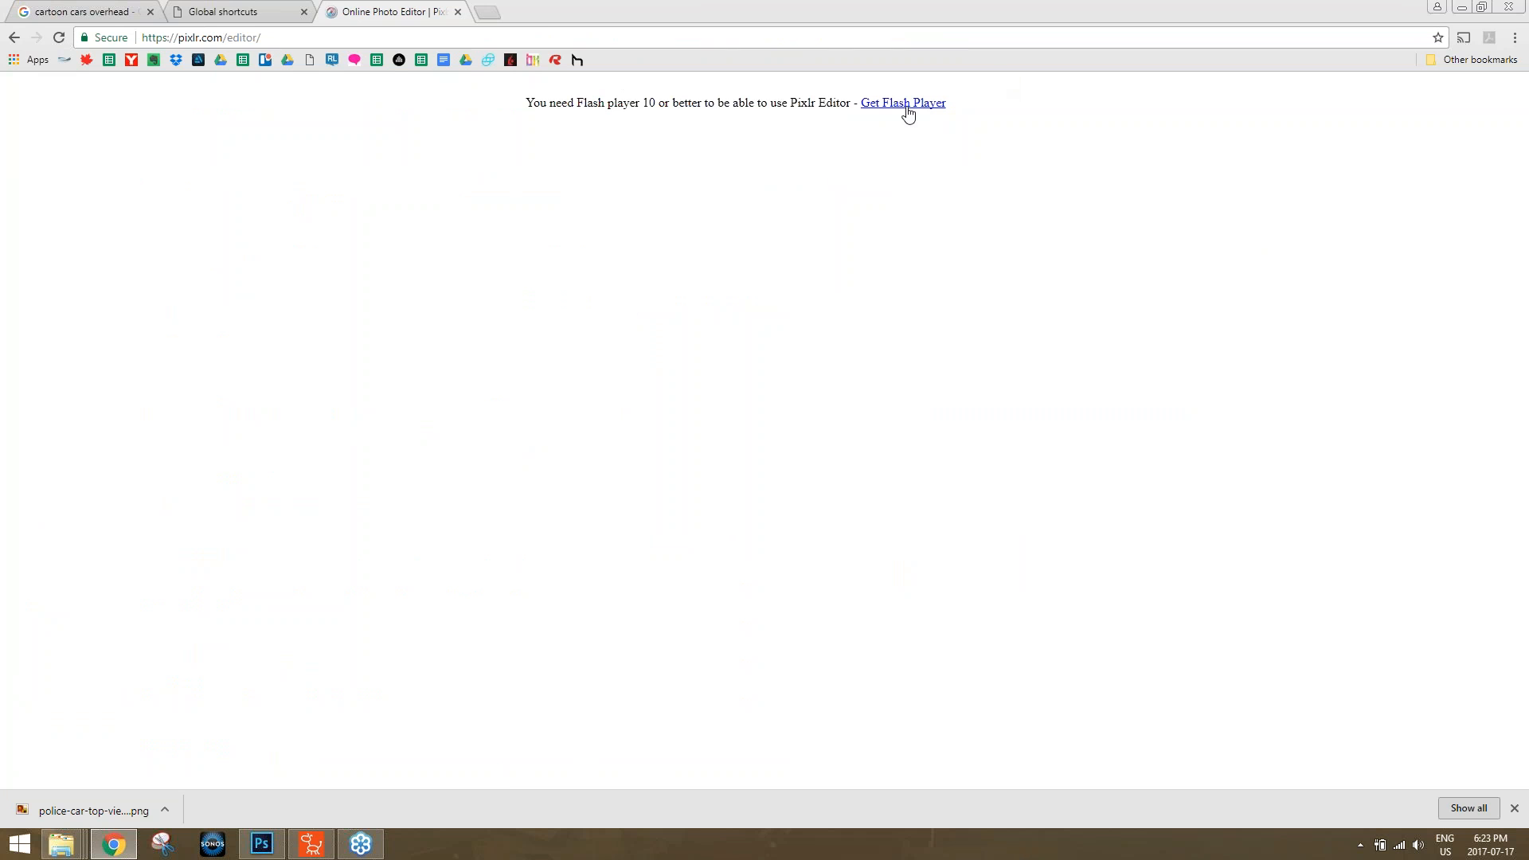
# Leave the Pixlr Editor page for the search results and switch back to CrazyTalk Animator 3.
pyautogui.click(14, 38)
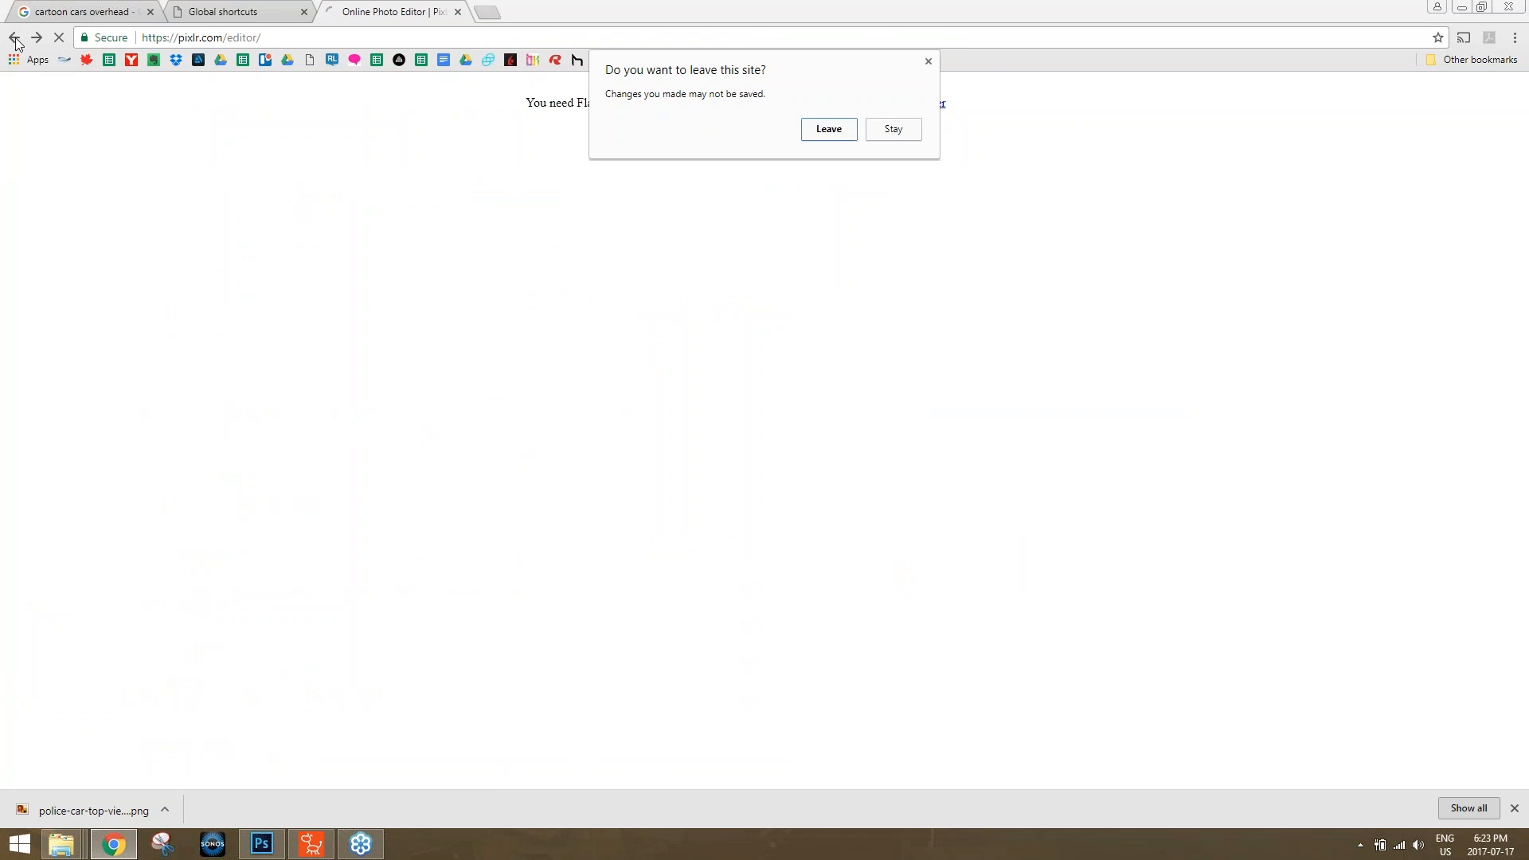
pyautogui.click(829, 130)
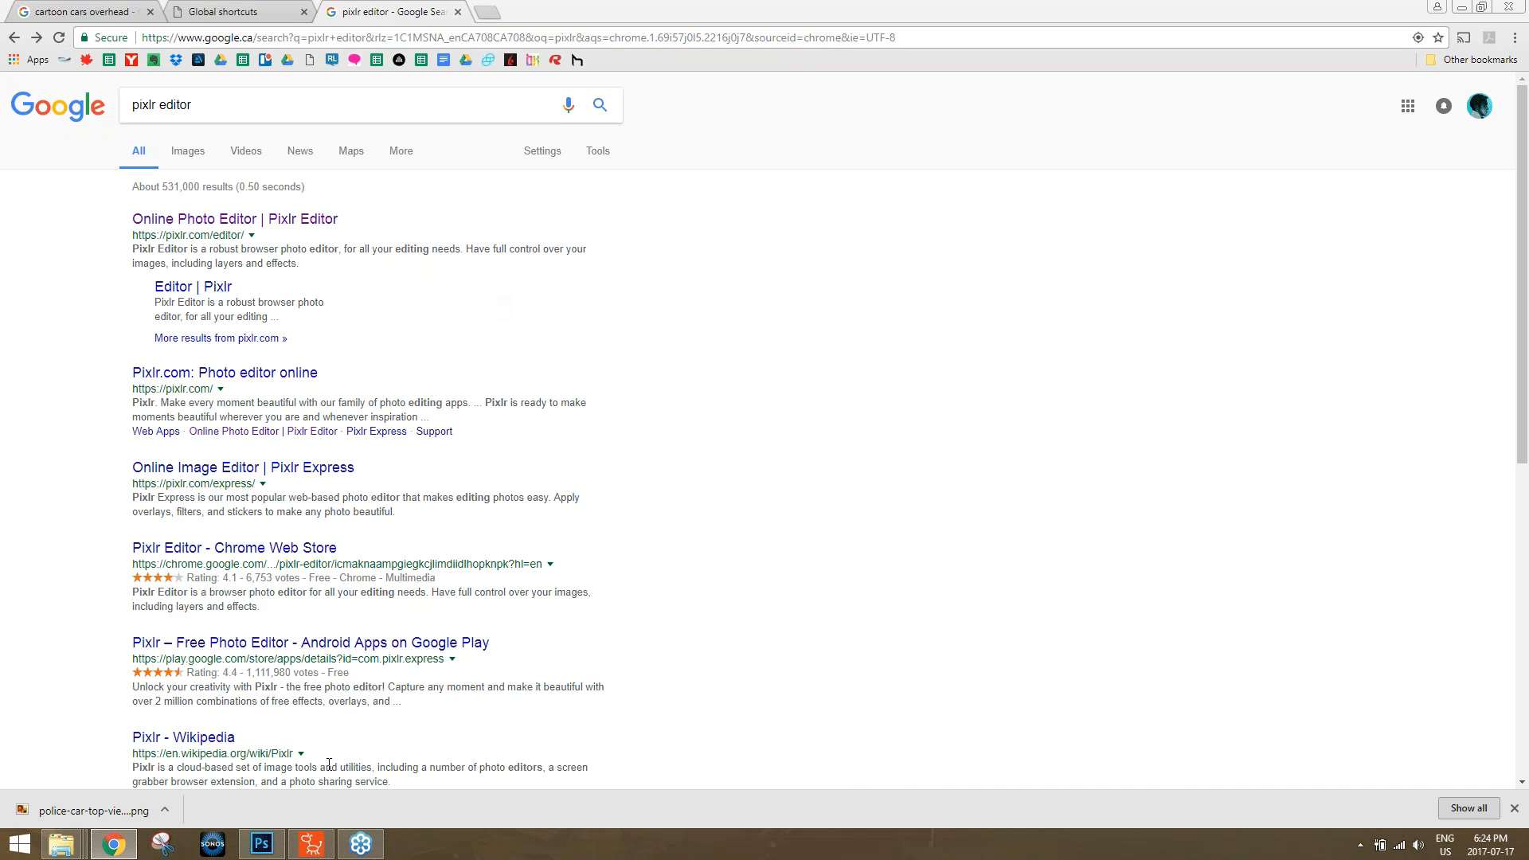
pyautogui.click(311, 844)
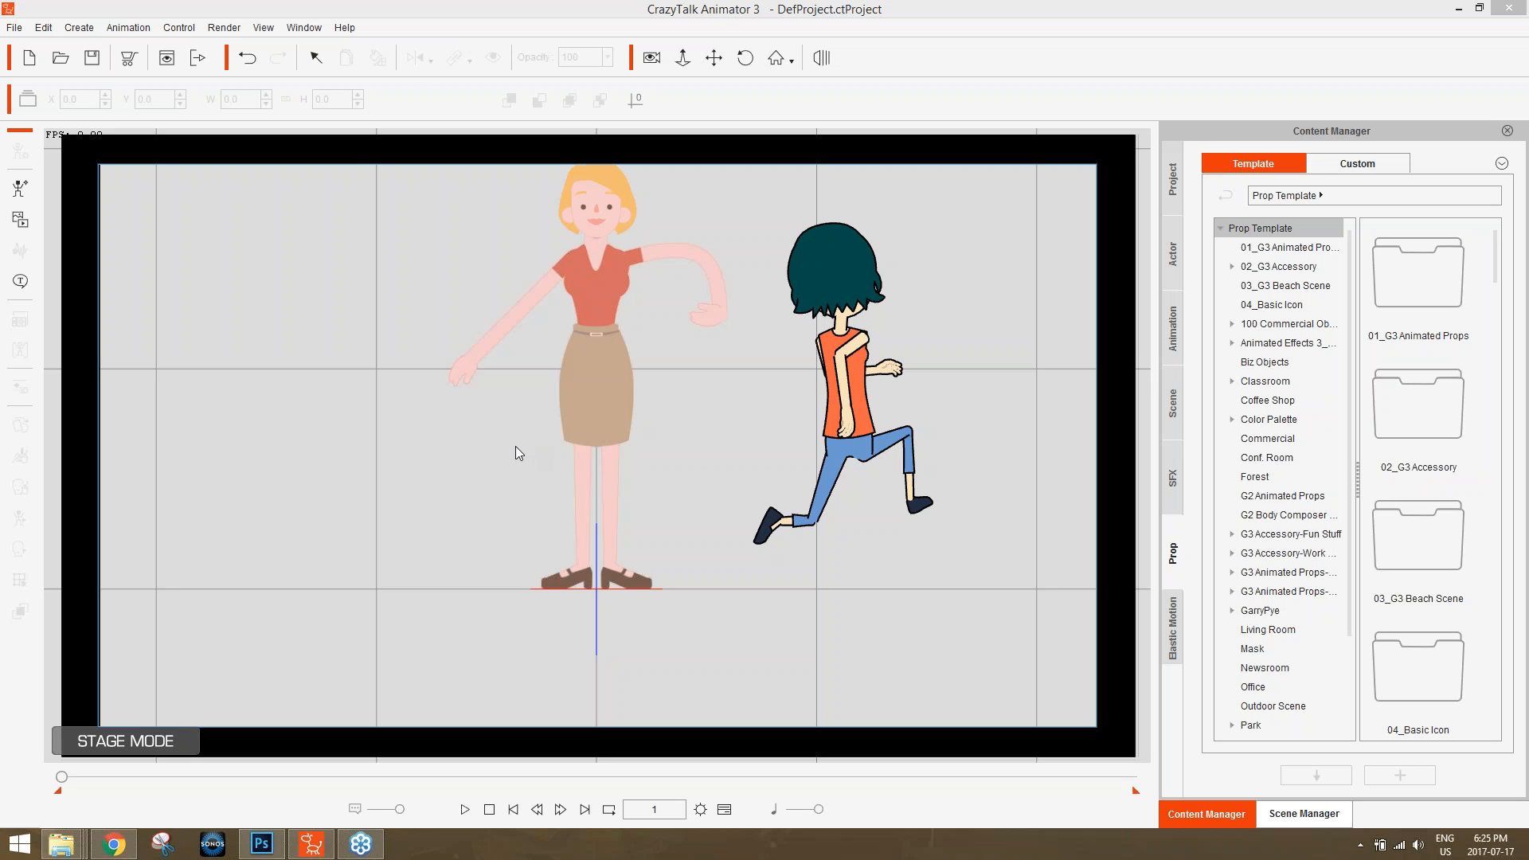
# Search the web for "video scribe" in a new Chrome tab and open the videoscribe.co website.
pyautogui.click(114, 844)
pyautogui.hotkey('ctrl', 't')
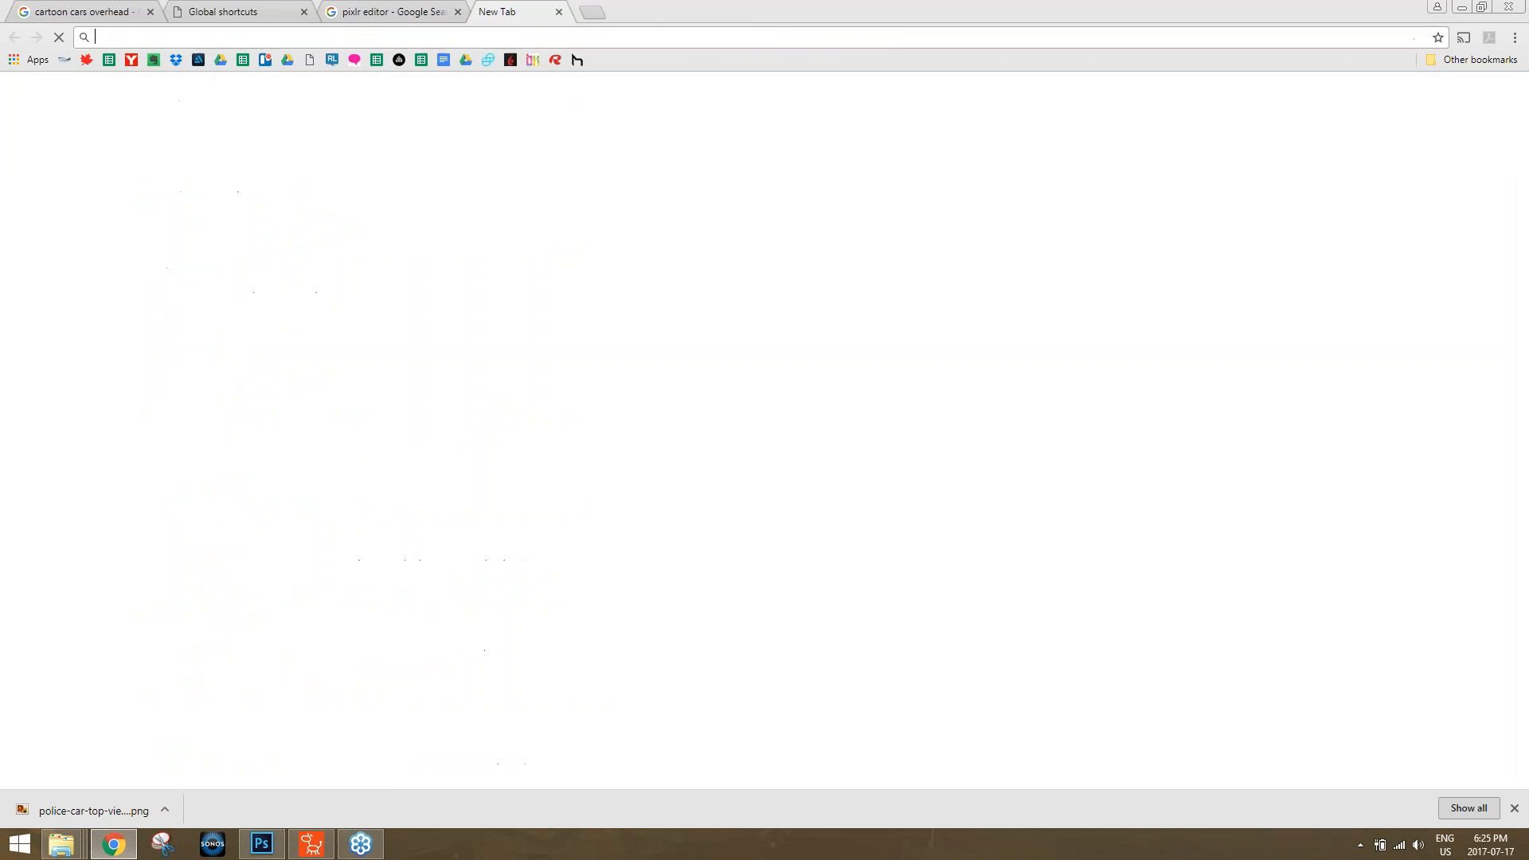
pyautogui.write('video scribe')
pyautogui.press('Return')
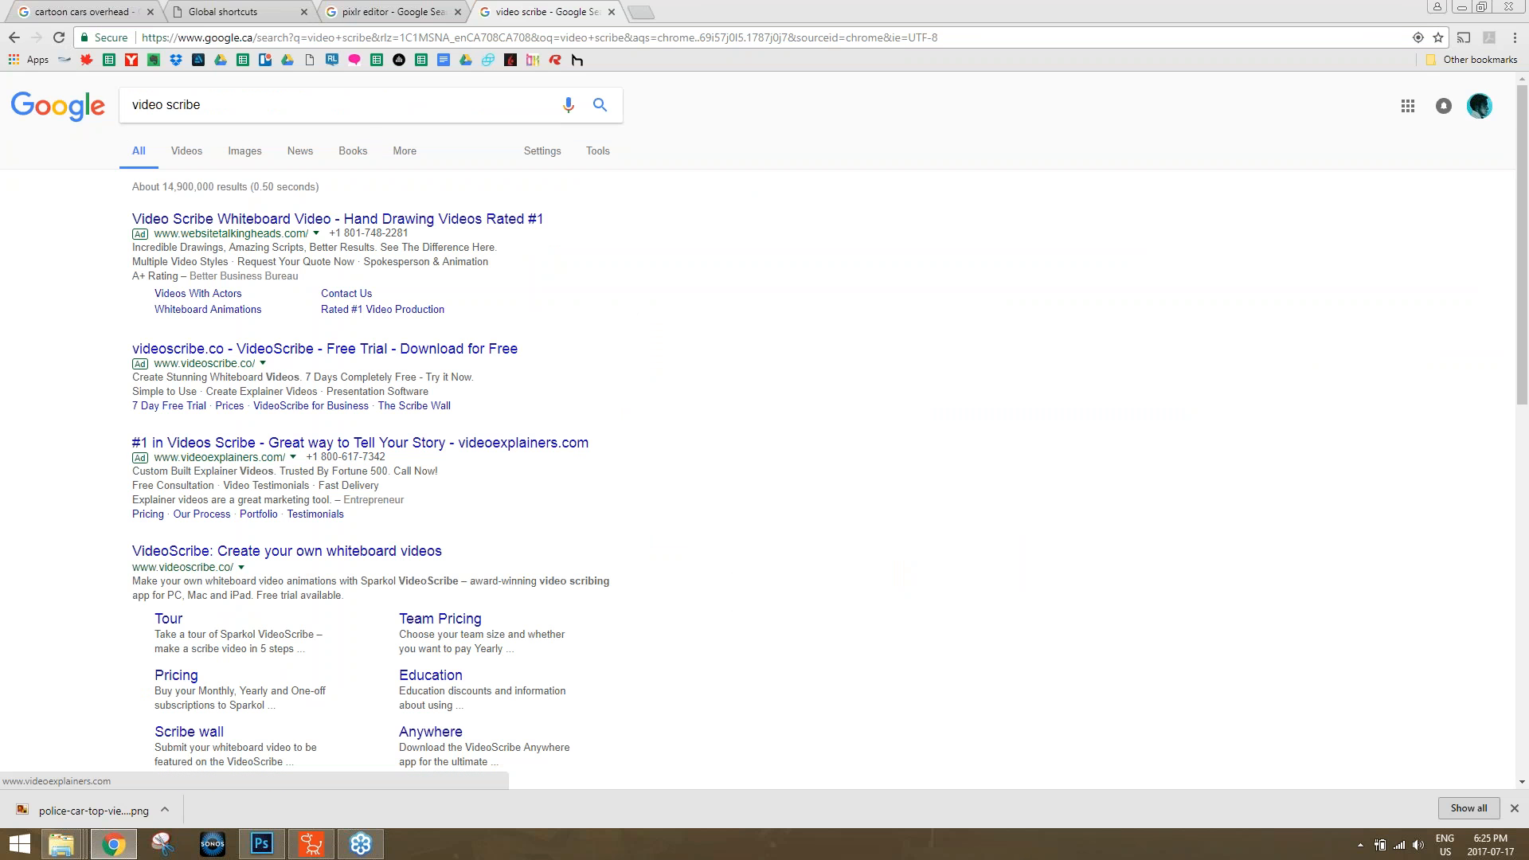
pyautogui.click(287, 551)
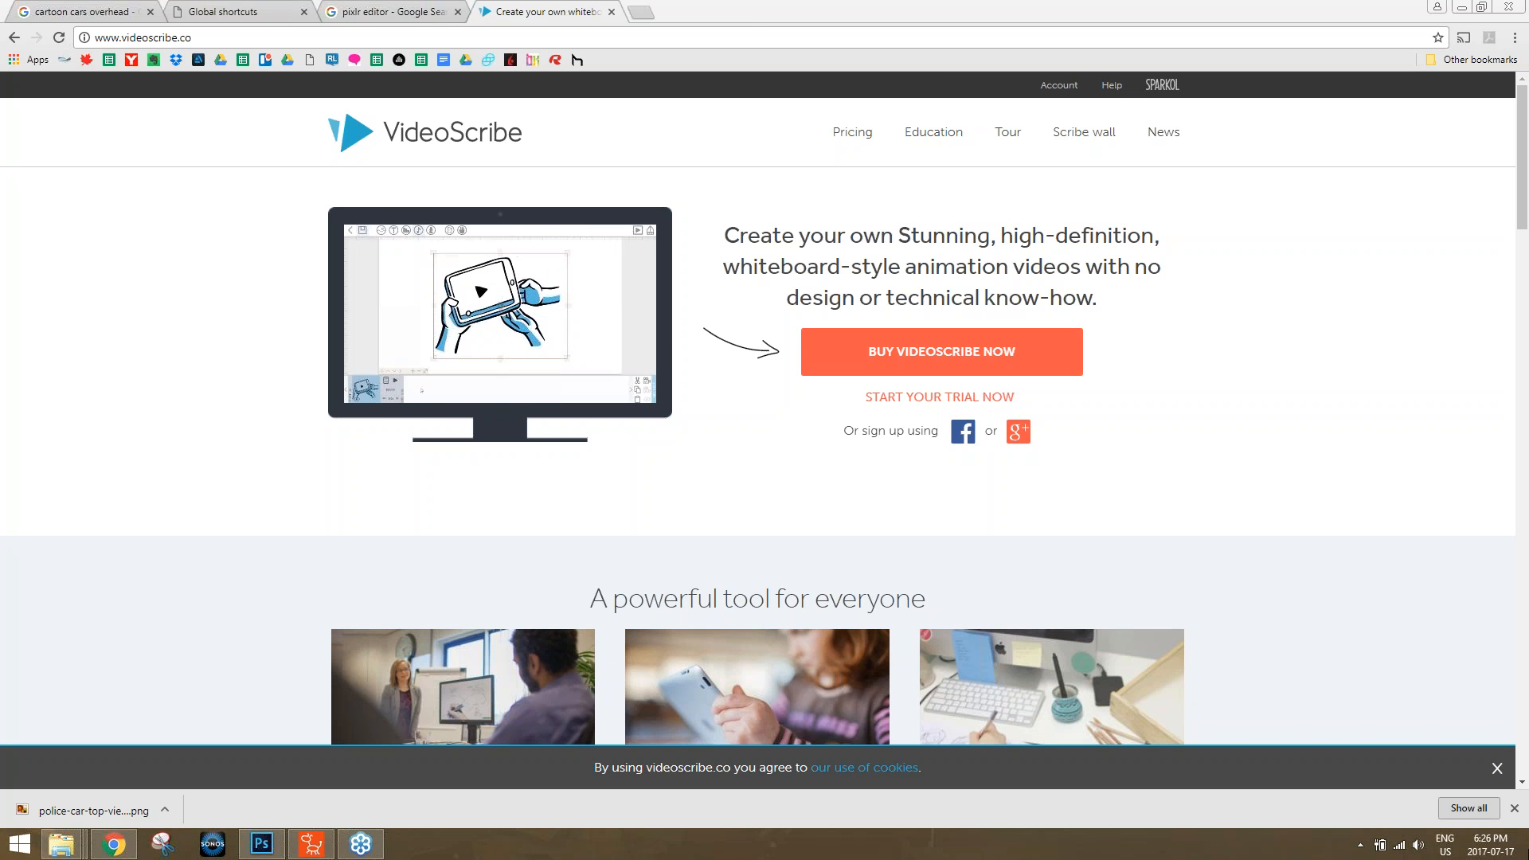
# Launch iClone 7 from the desktop and switch back to CrazyTalk Animator 3.
pyautogui.click(1511, 831)
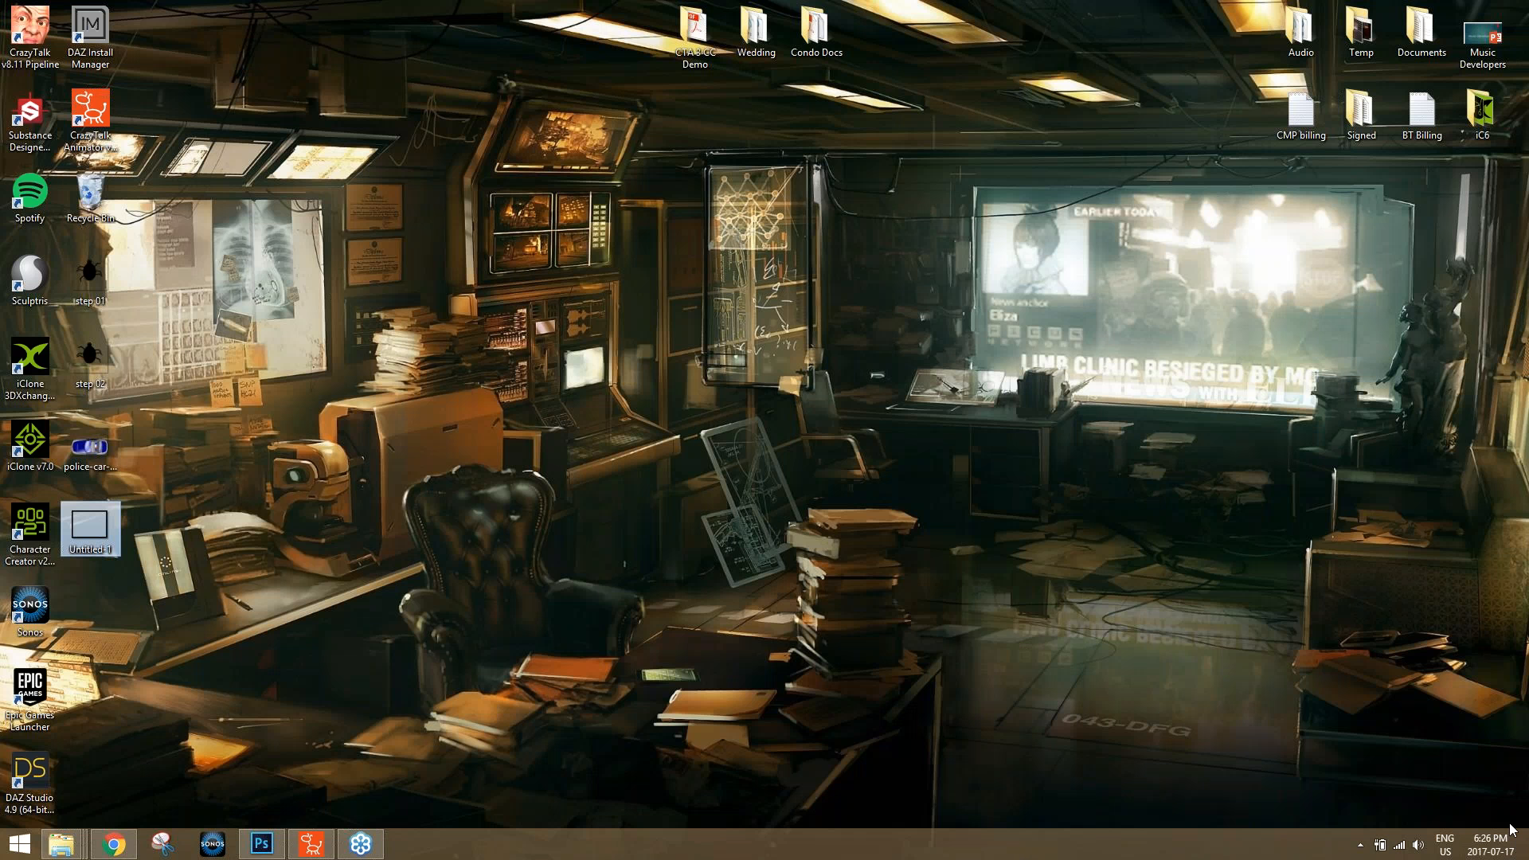
pyautogui.doubleClick(39, 453)
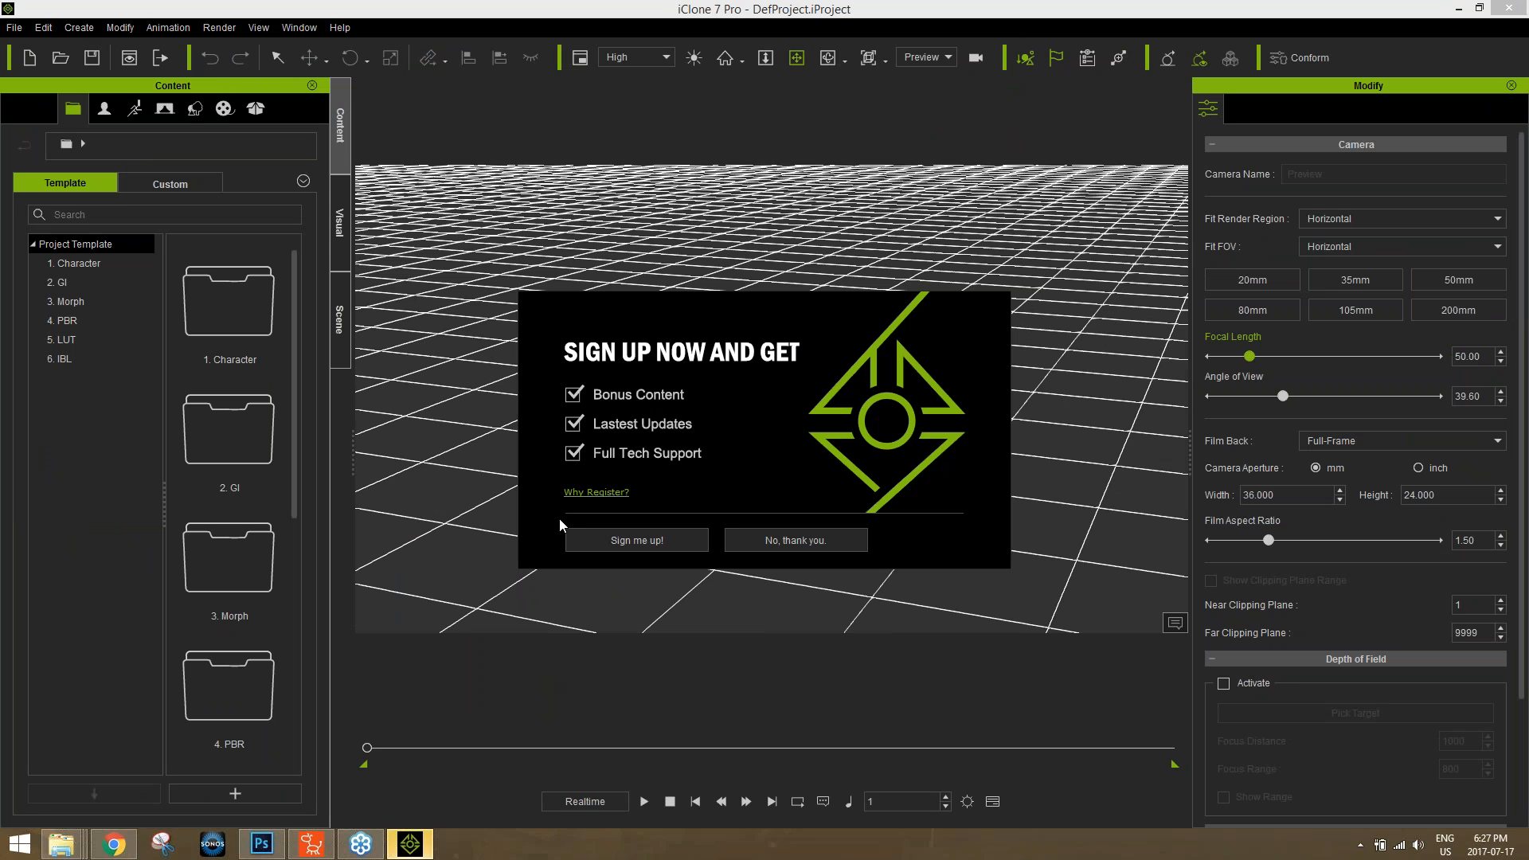
pyautogui.moveTo(312, 842)
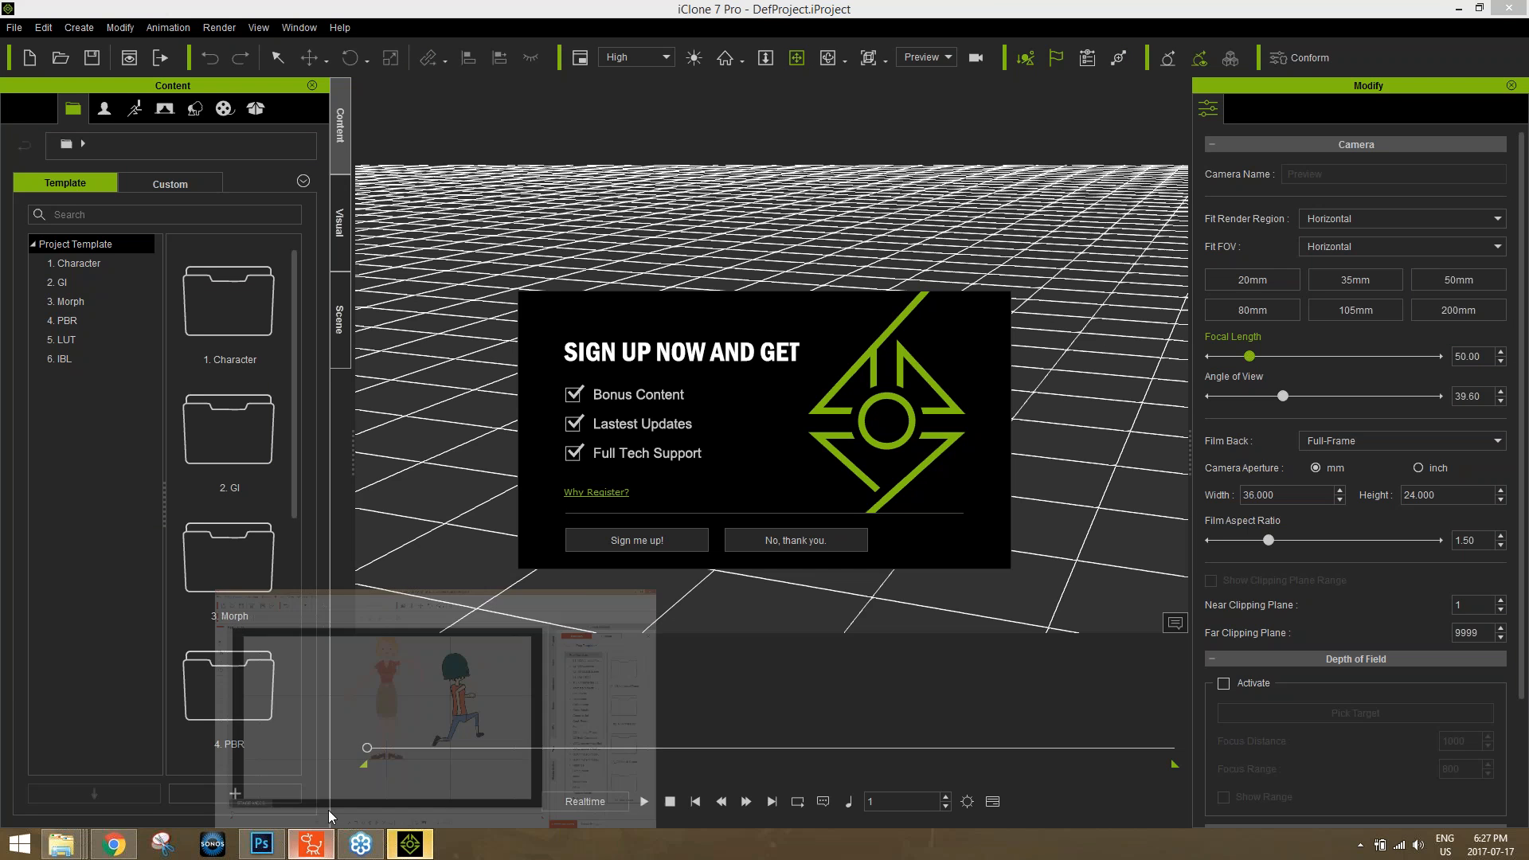
pyautogui.click(328, 810)
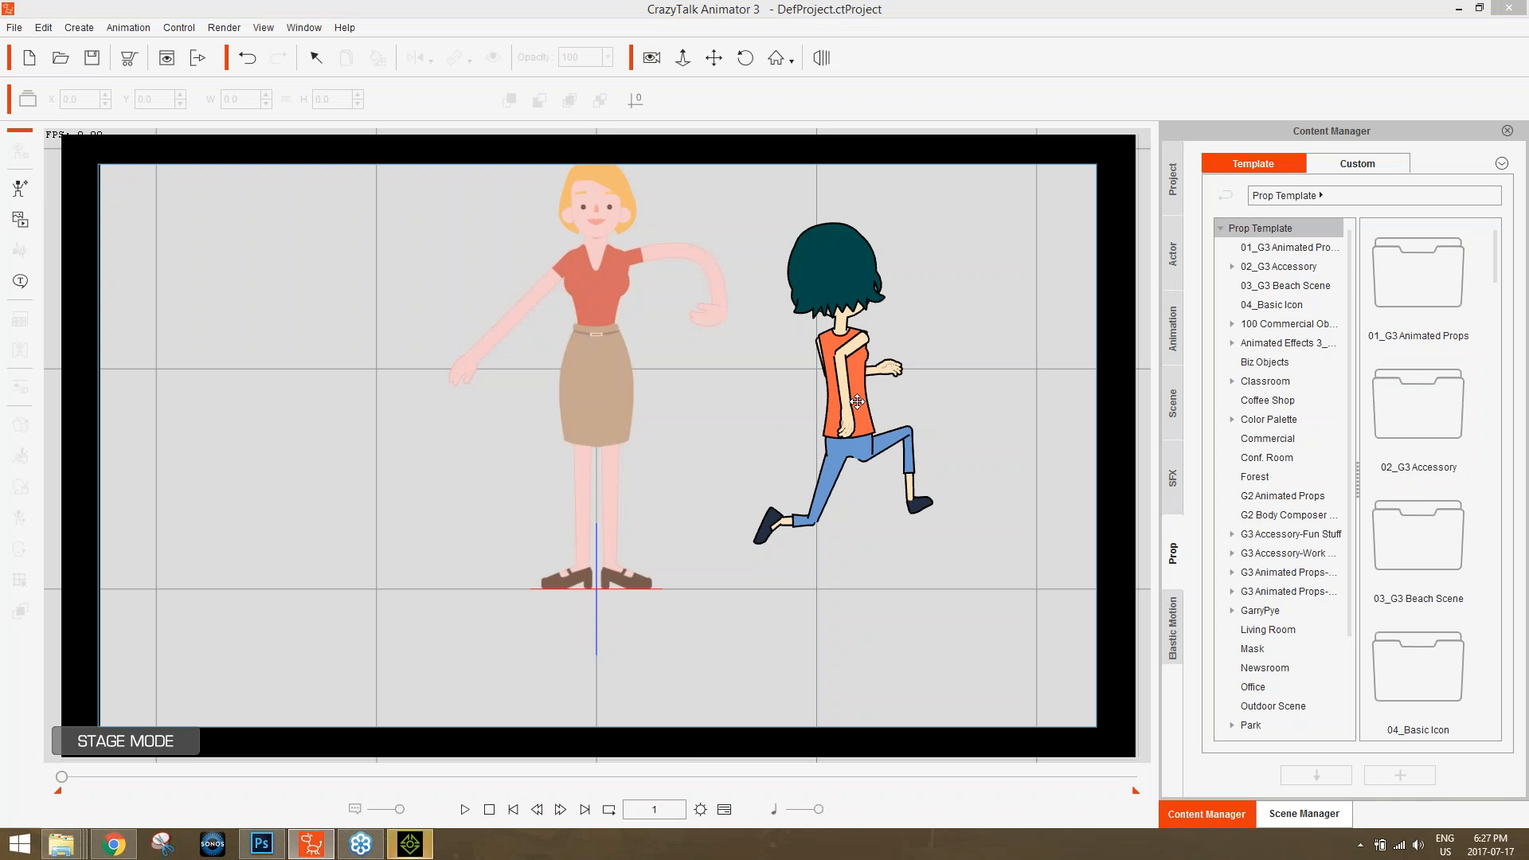
# Browse the Motion folders of the Animation Template for G3 Wings, G3 Free Bone and G3 Spine.
pyautogui.click(1173, 328)
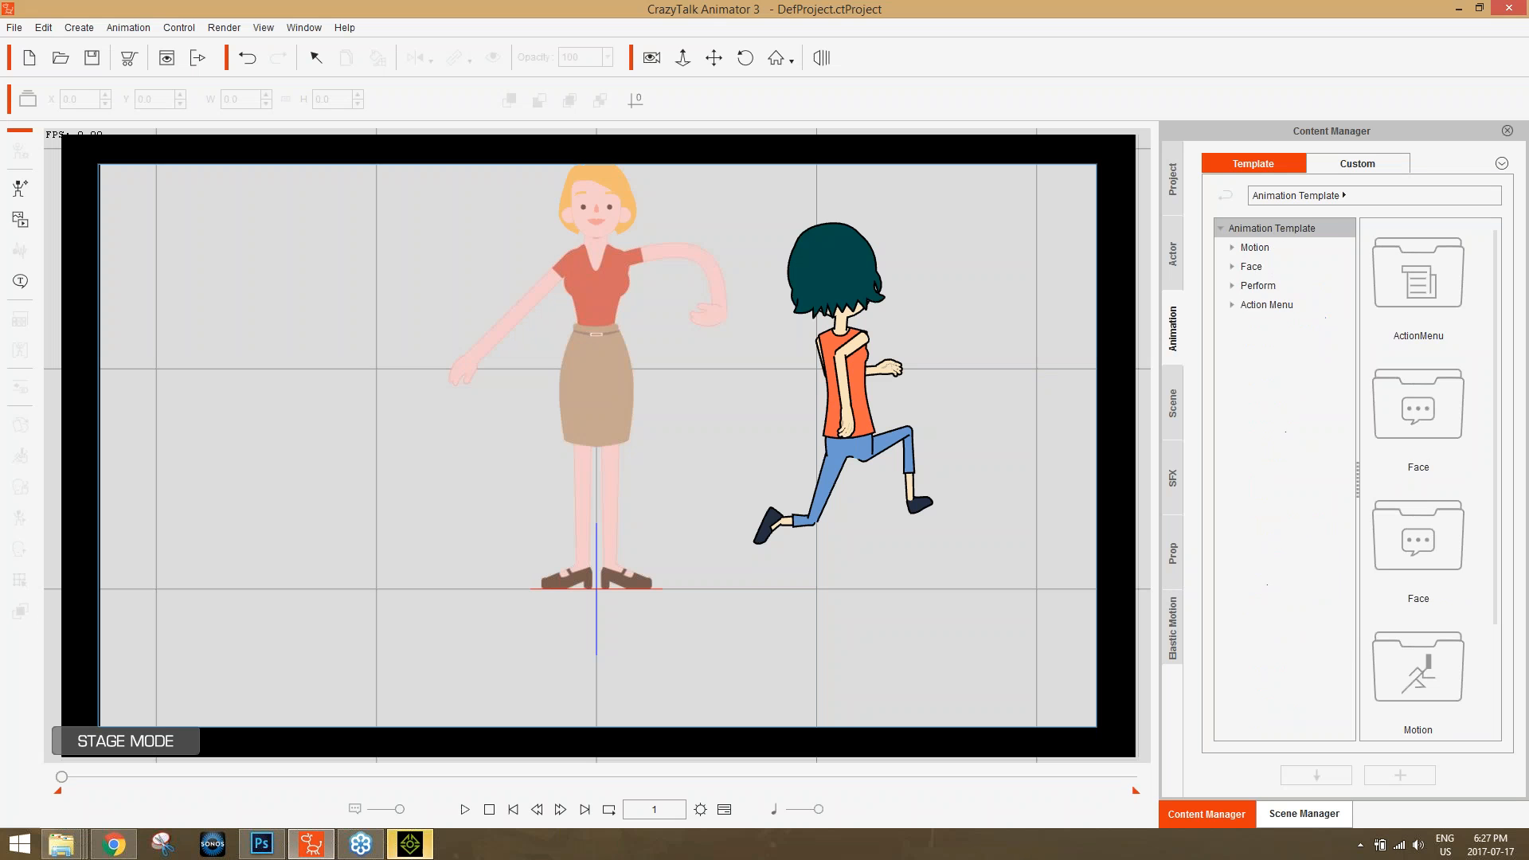
pyautogui.click(1233, 247)
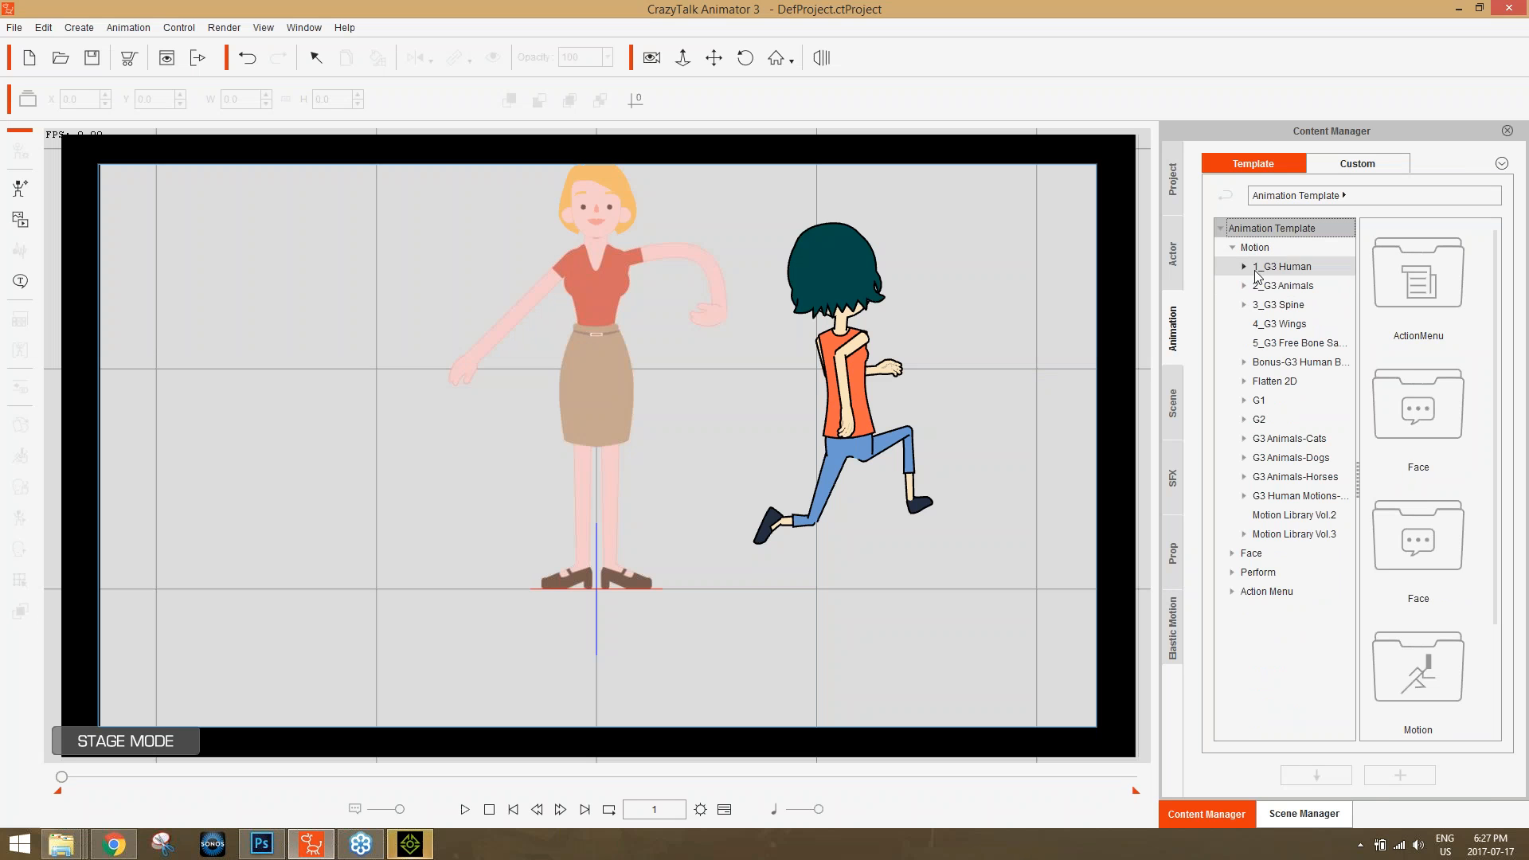
pyautogui.click(1290, 325)
pyautogui.click(1296, 344)
pyautogui.click(1288, 305)
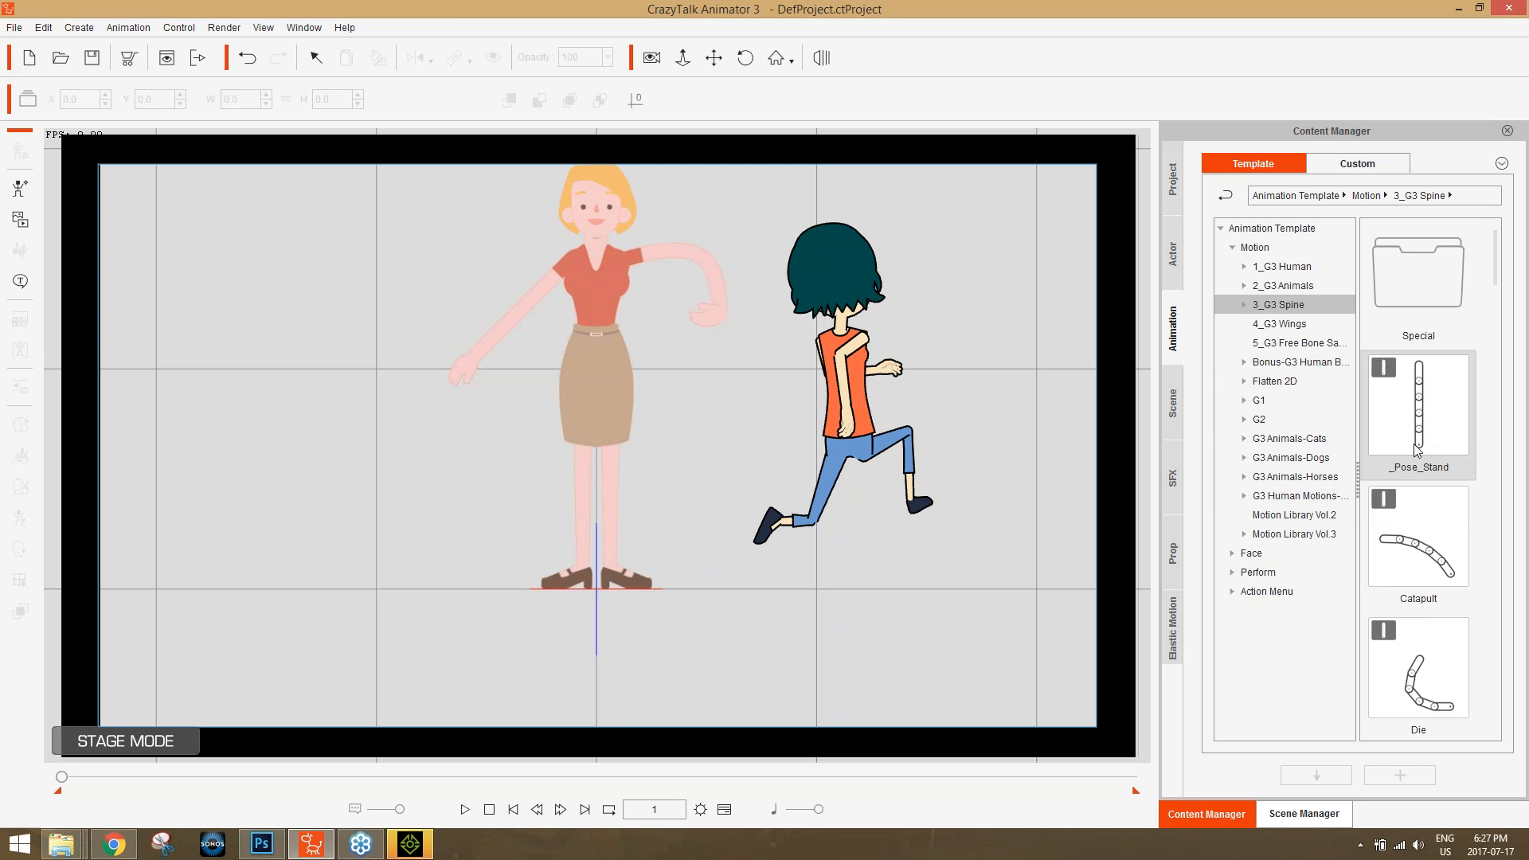
# Examine the G3 Spine, G3 Wings and G3 Free Bone character templates and return to the G3 Spine motions.
pyautogui.click(1175, 261)
pyautogui.click(1283, 285)
pyautogui.click(1288, 304)
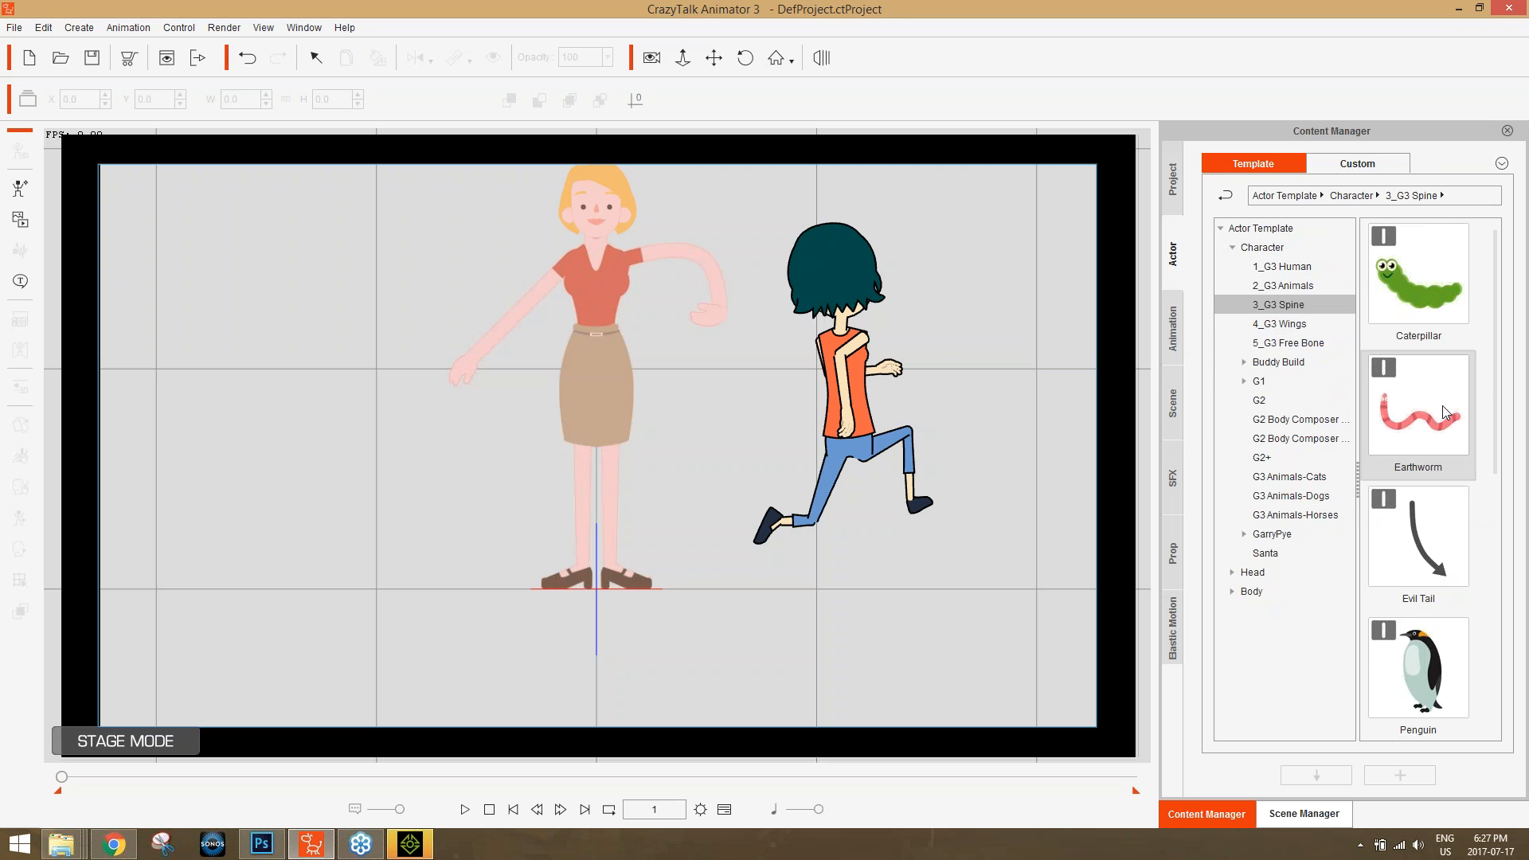
pyautogui.moveTo(1494, 388)
pyautogui.mouseDown()
pyautogui.moveTo(1526, 637)
pyautogui.moveTo(1515, 385)
pyautogui.mouseUp()
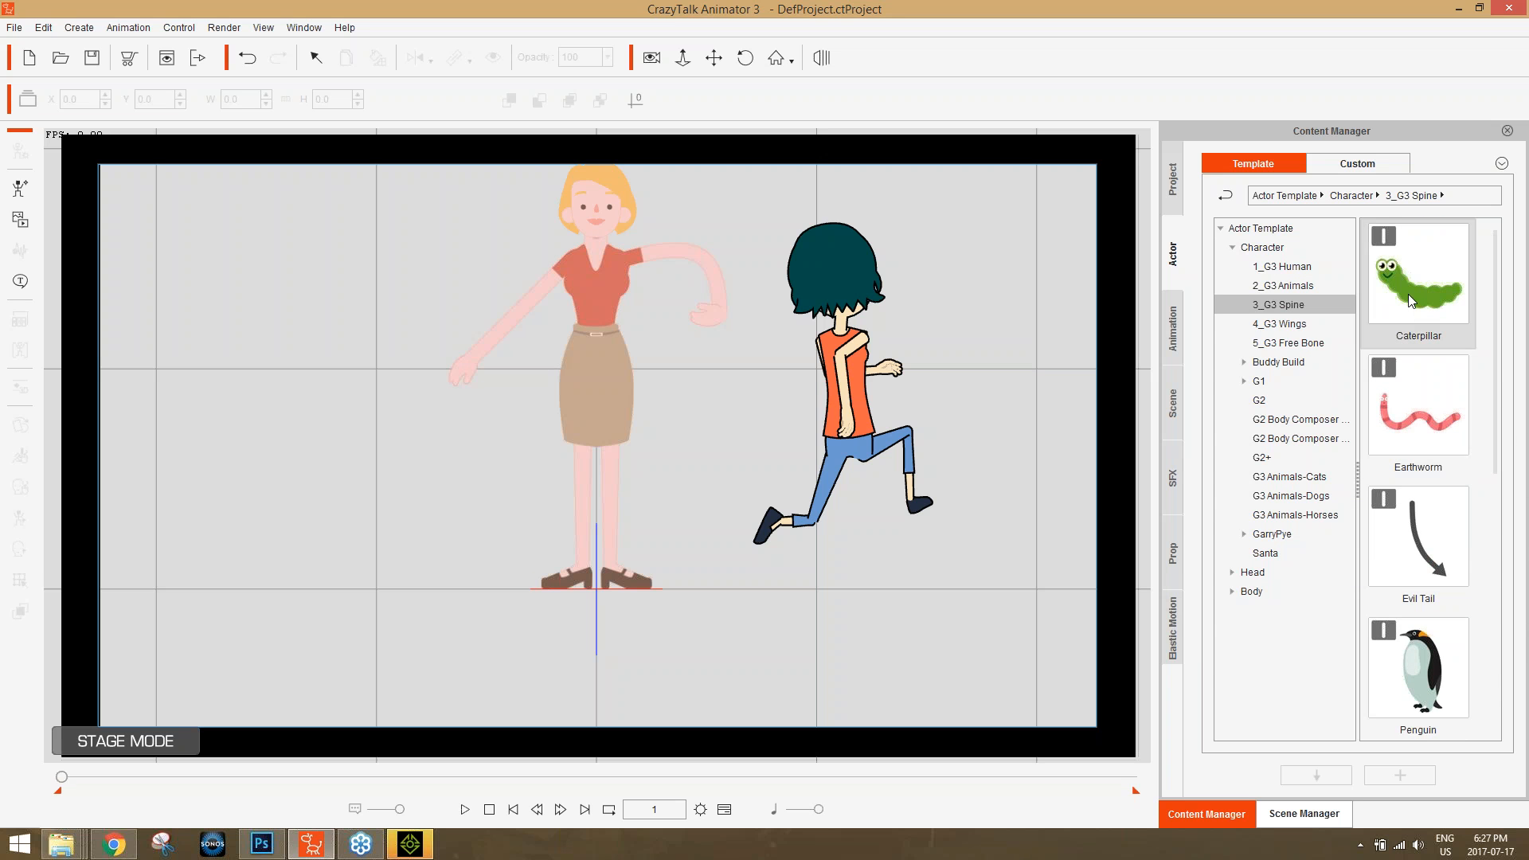
pyautogui.click(1343, 322)
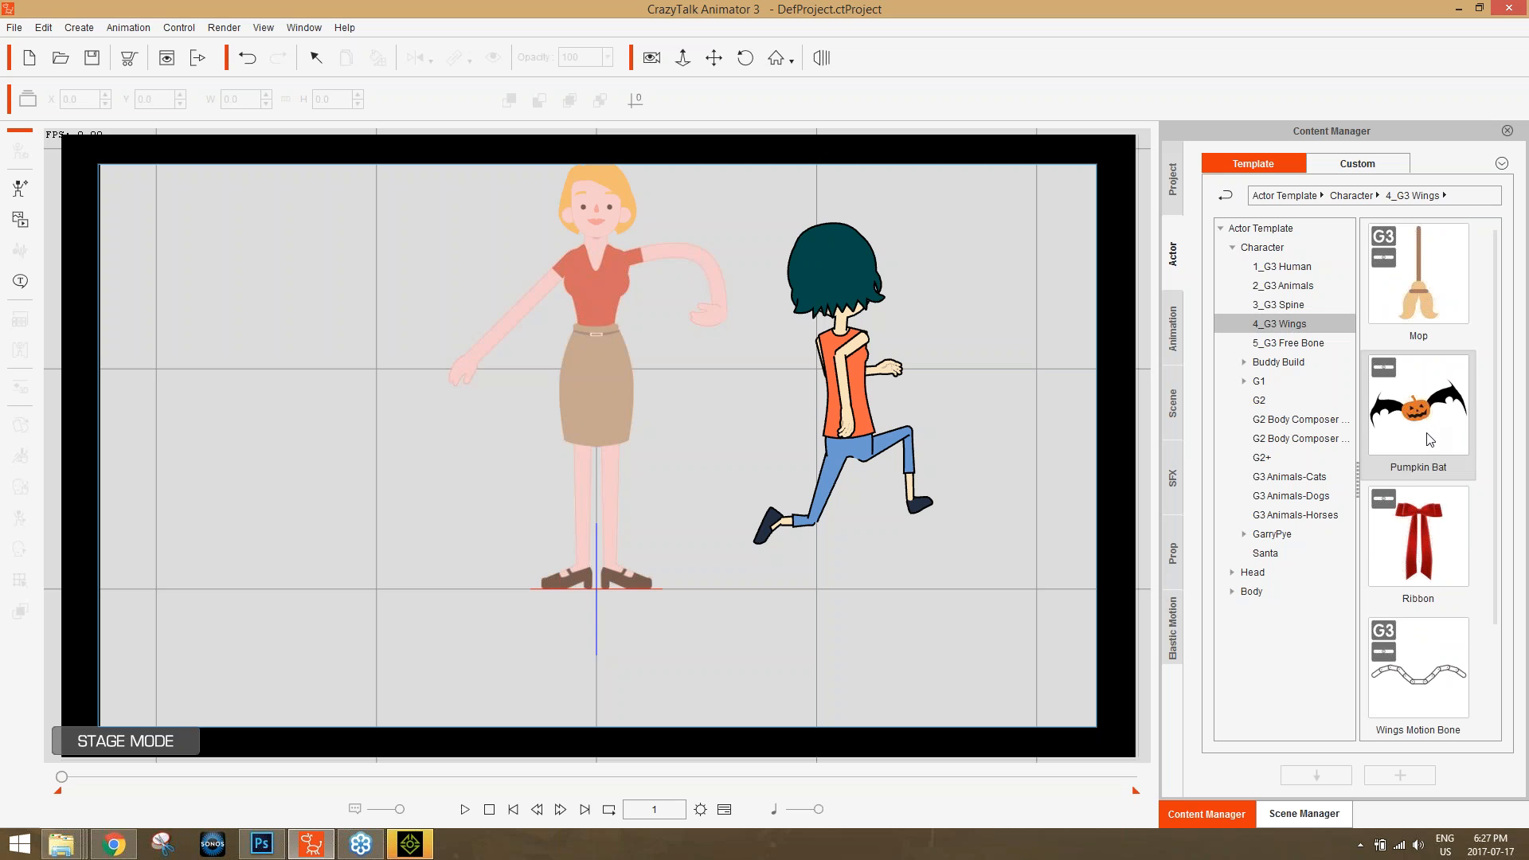
pyautogui.click(1306, 346)
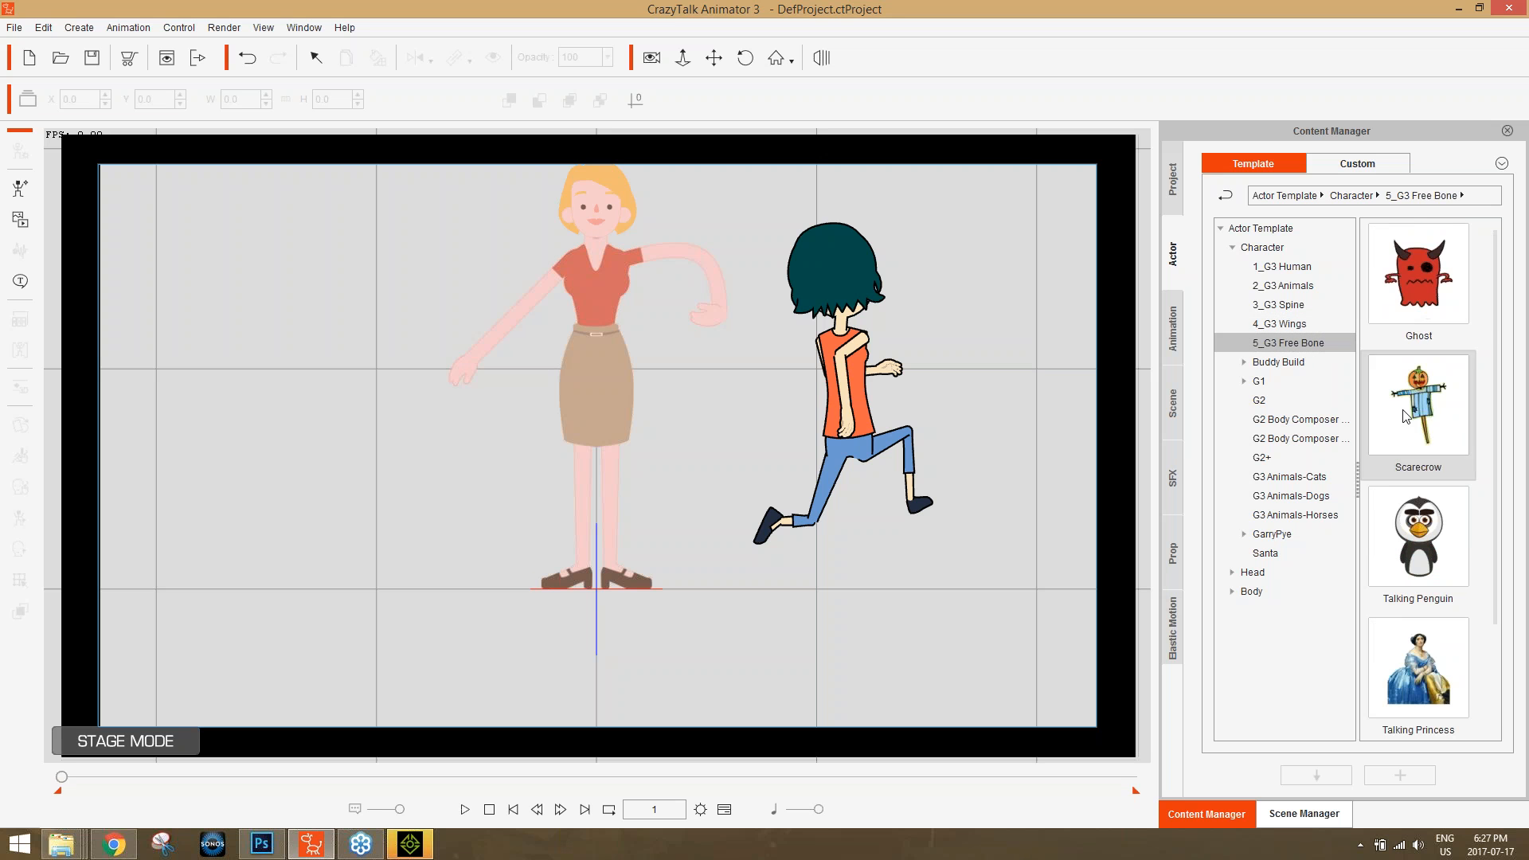
pyautogui.scroll(-2, 1439, 627)
pyautogui.click(1298, 323)
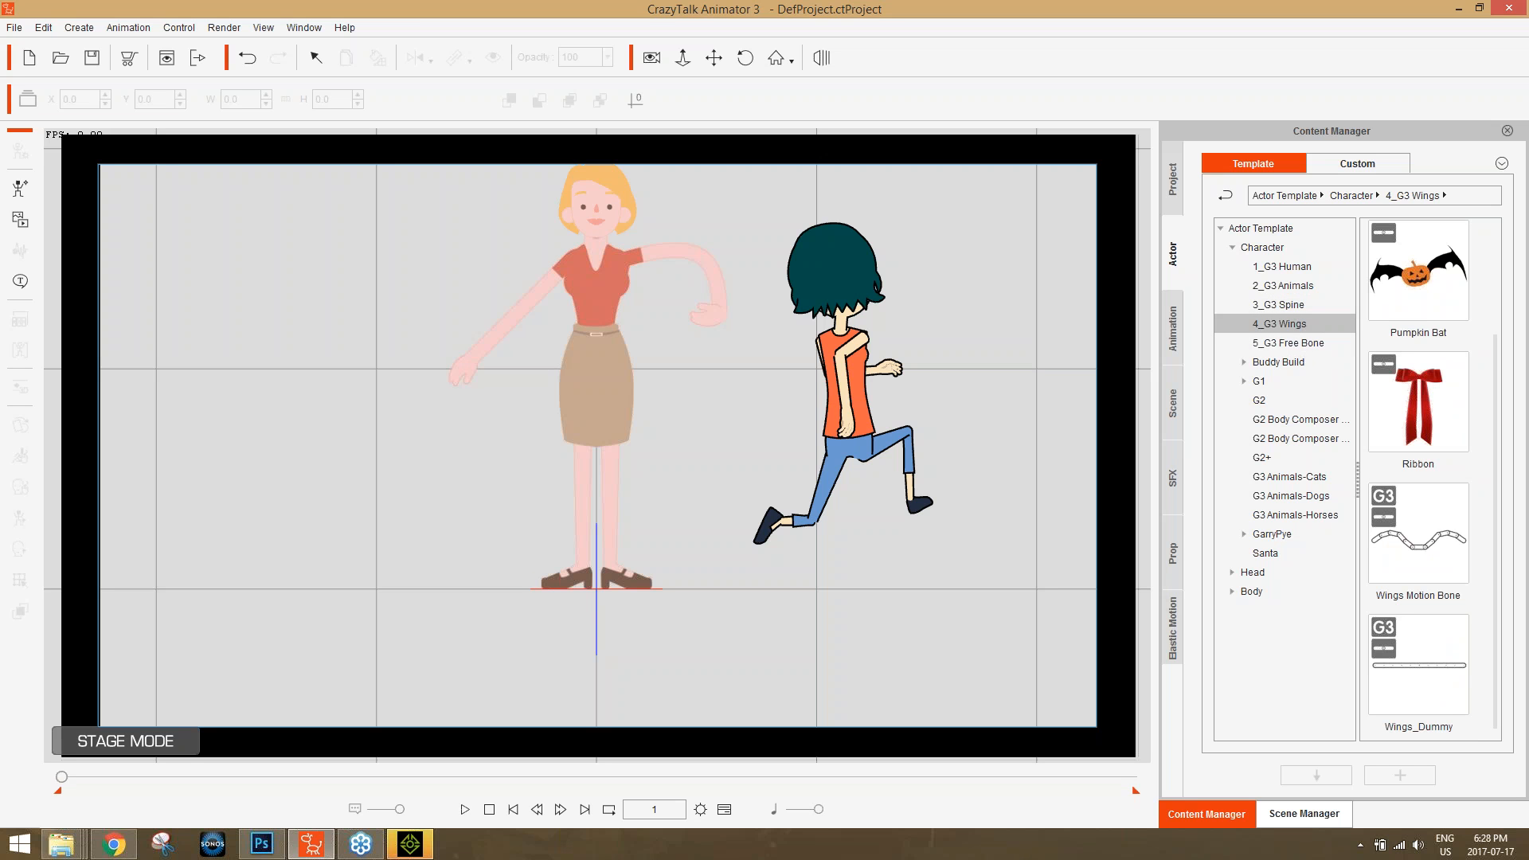
pyautogui.click(1282, 308)
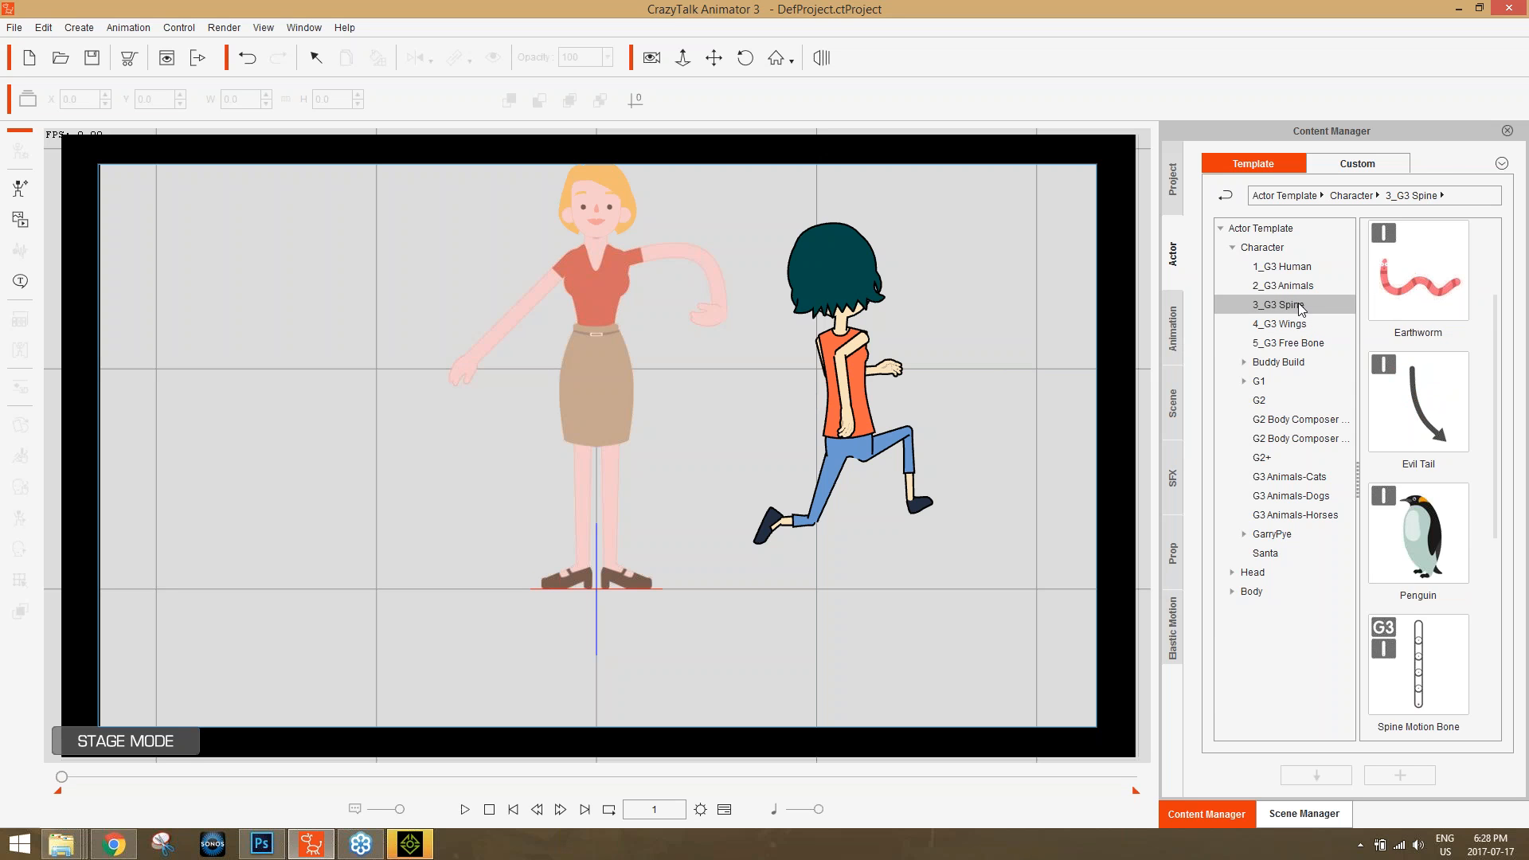
pyautogui.click(1170, 328)
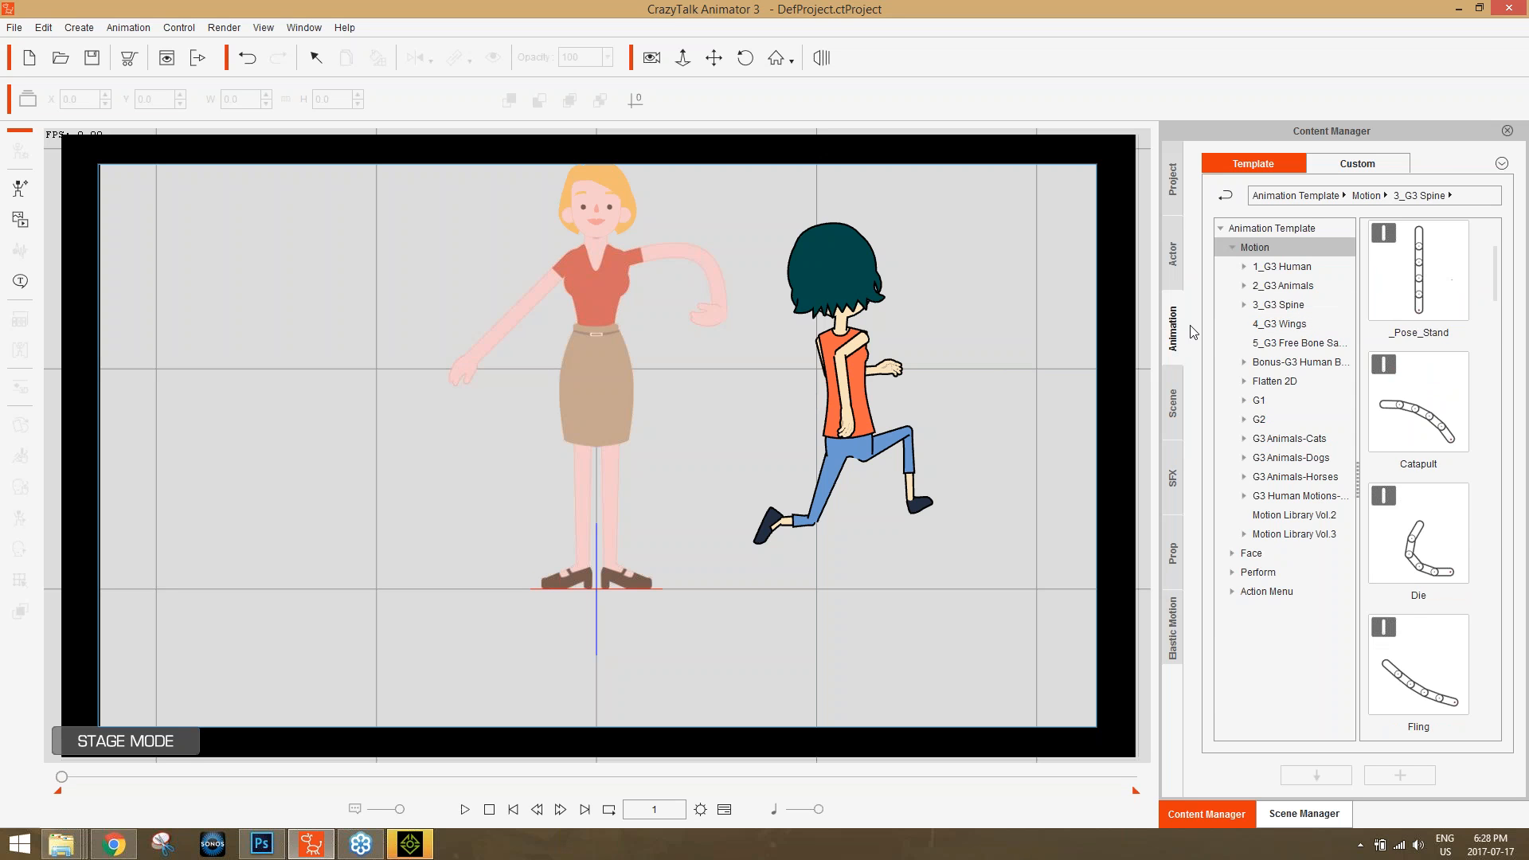
pyautogui.click(1277, 307)
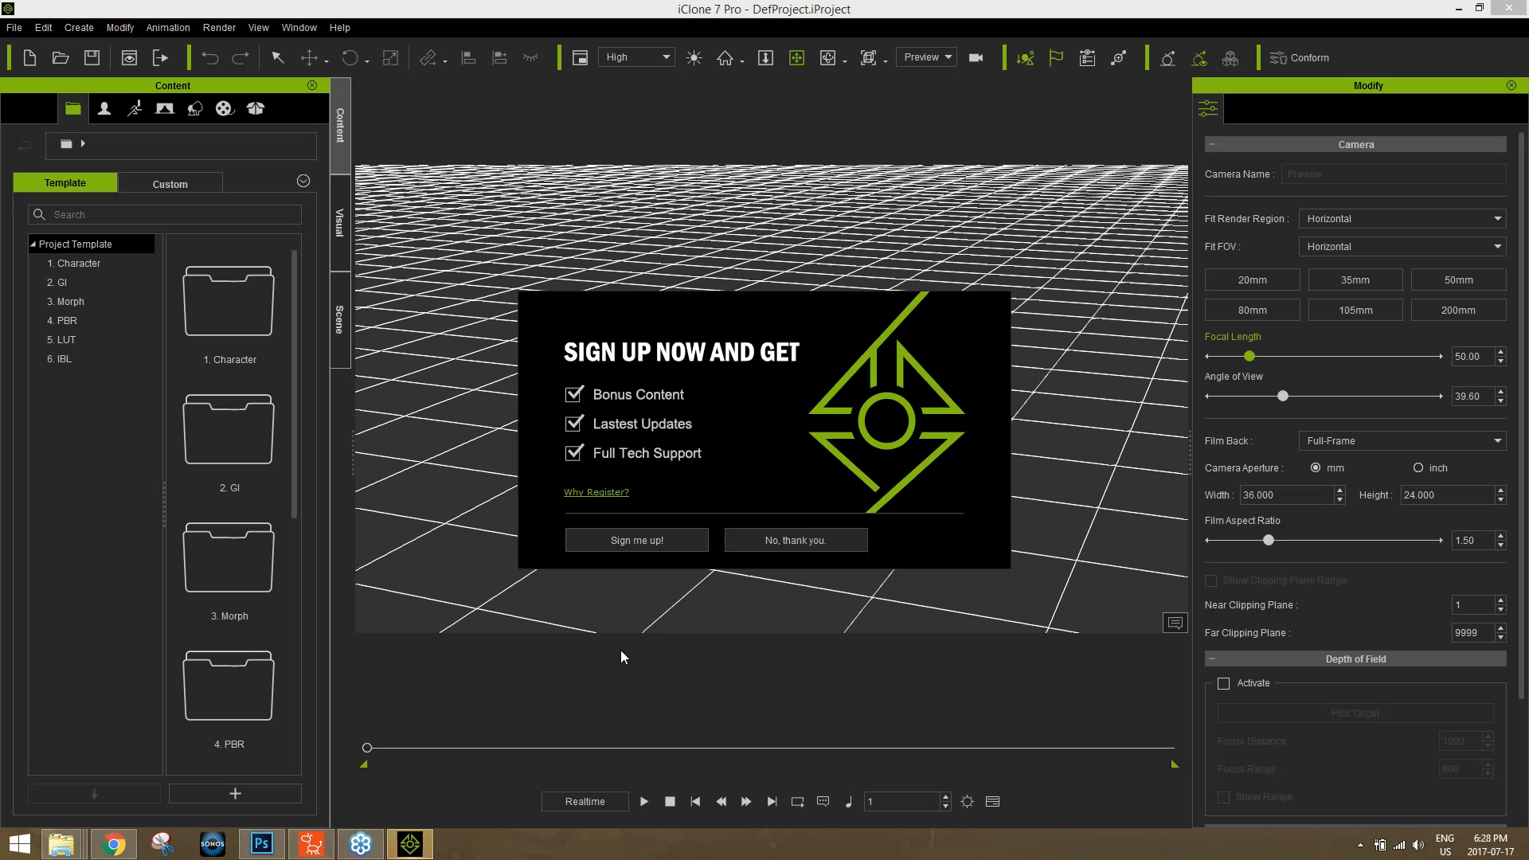
# Dismiss the sign-up and welcome dialogs in iClone 7 and open the 02_G6 Motion_Mason folder of motion templates.
pyautogui.click(793, 539)
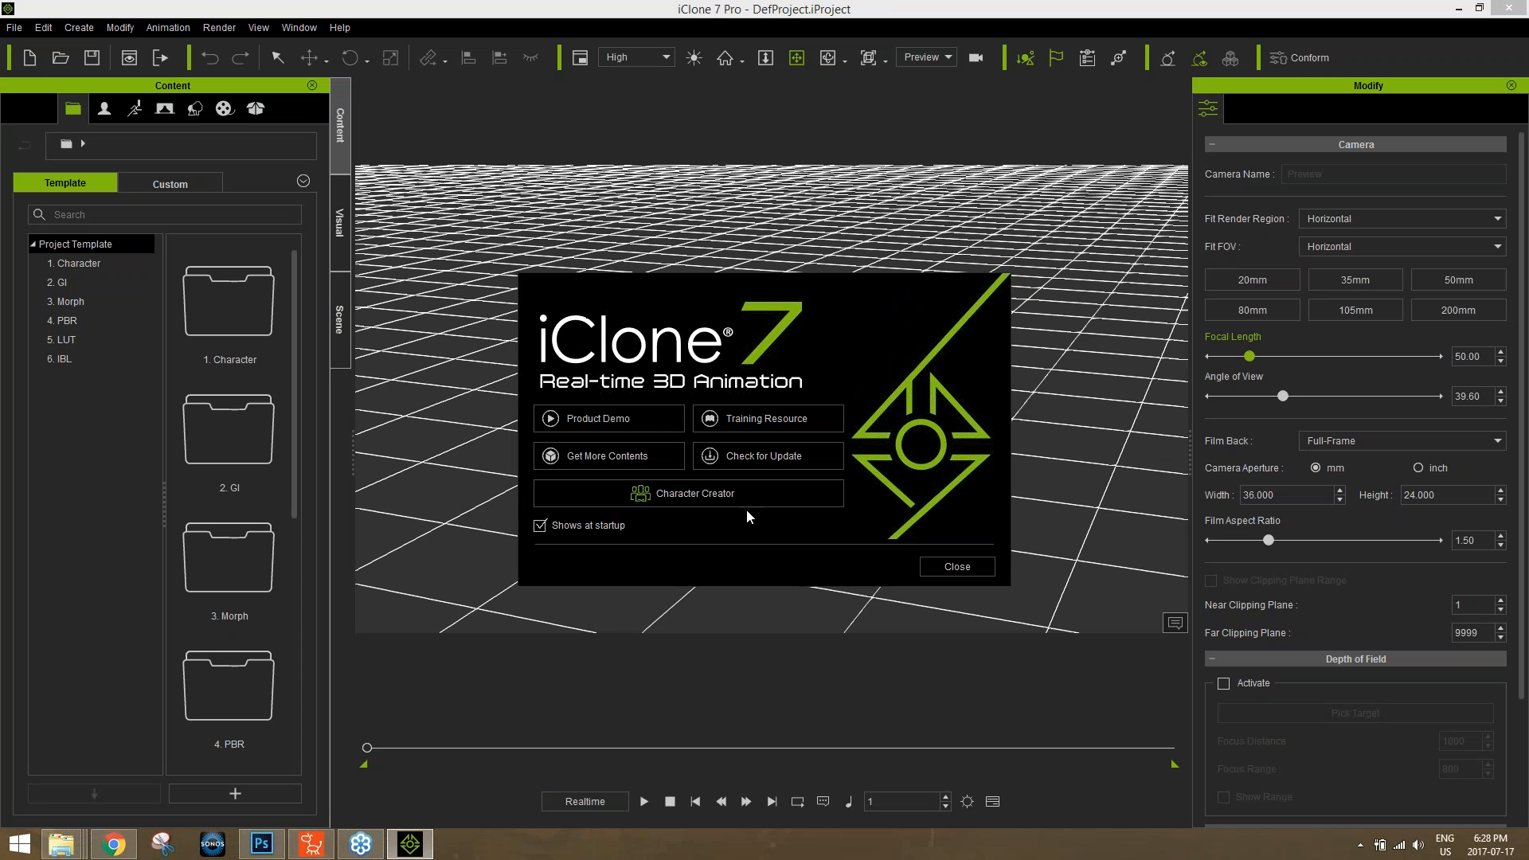
pyautogui.click(957, 566)
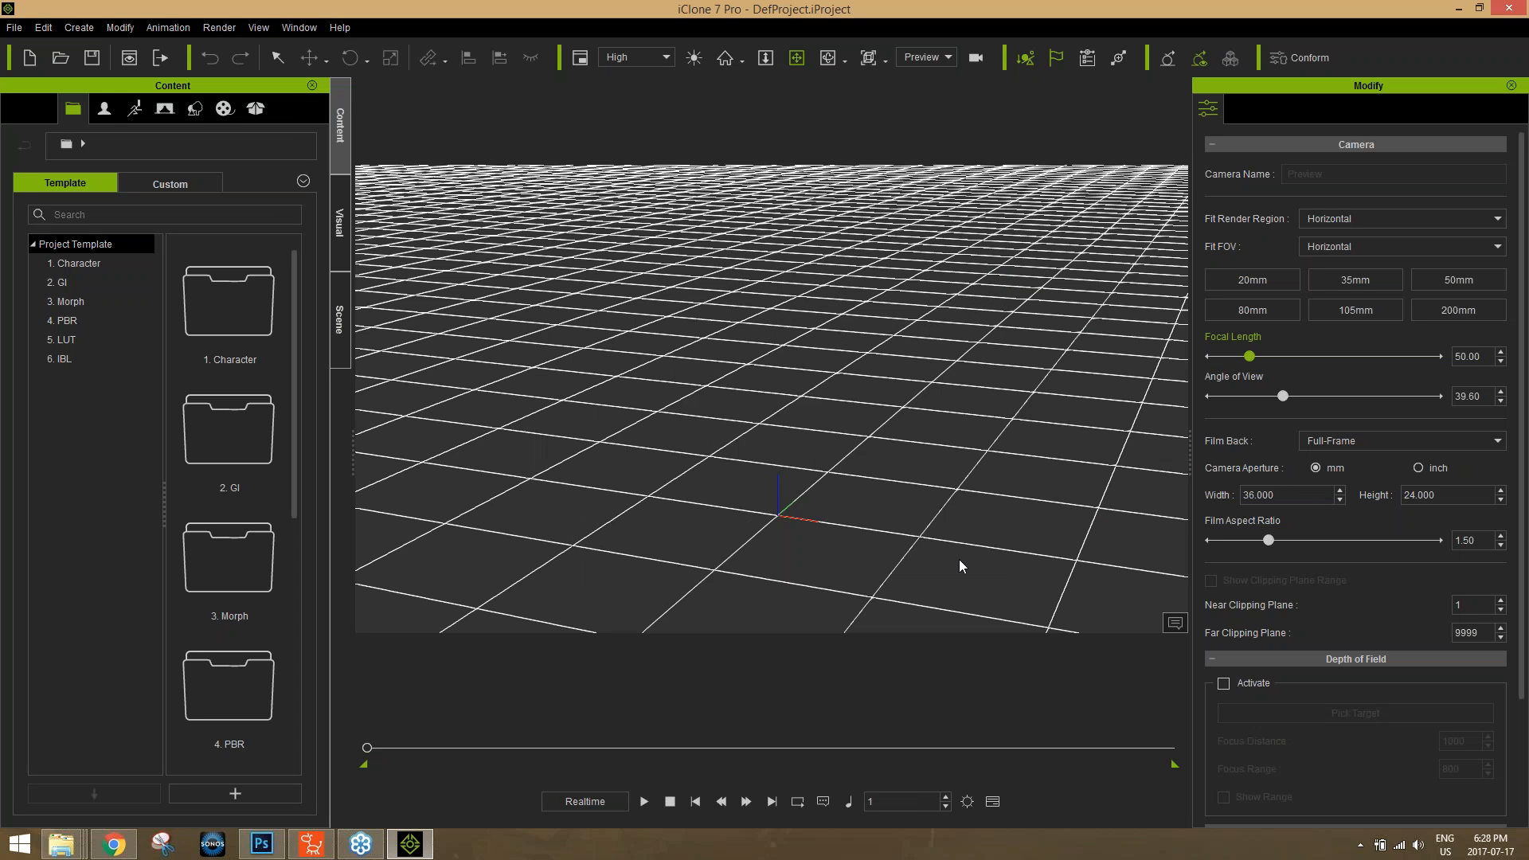
pyautogui.click(129, 111)
pyautogui.click(42, 302)
pyautogui.click(101, 377)
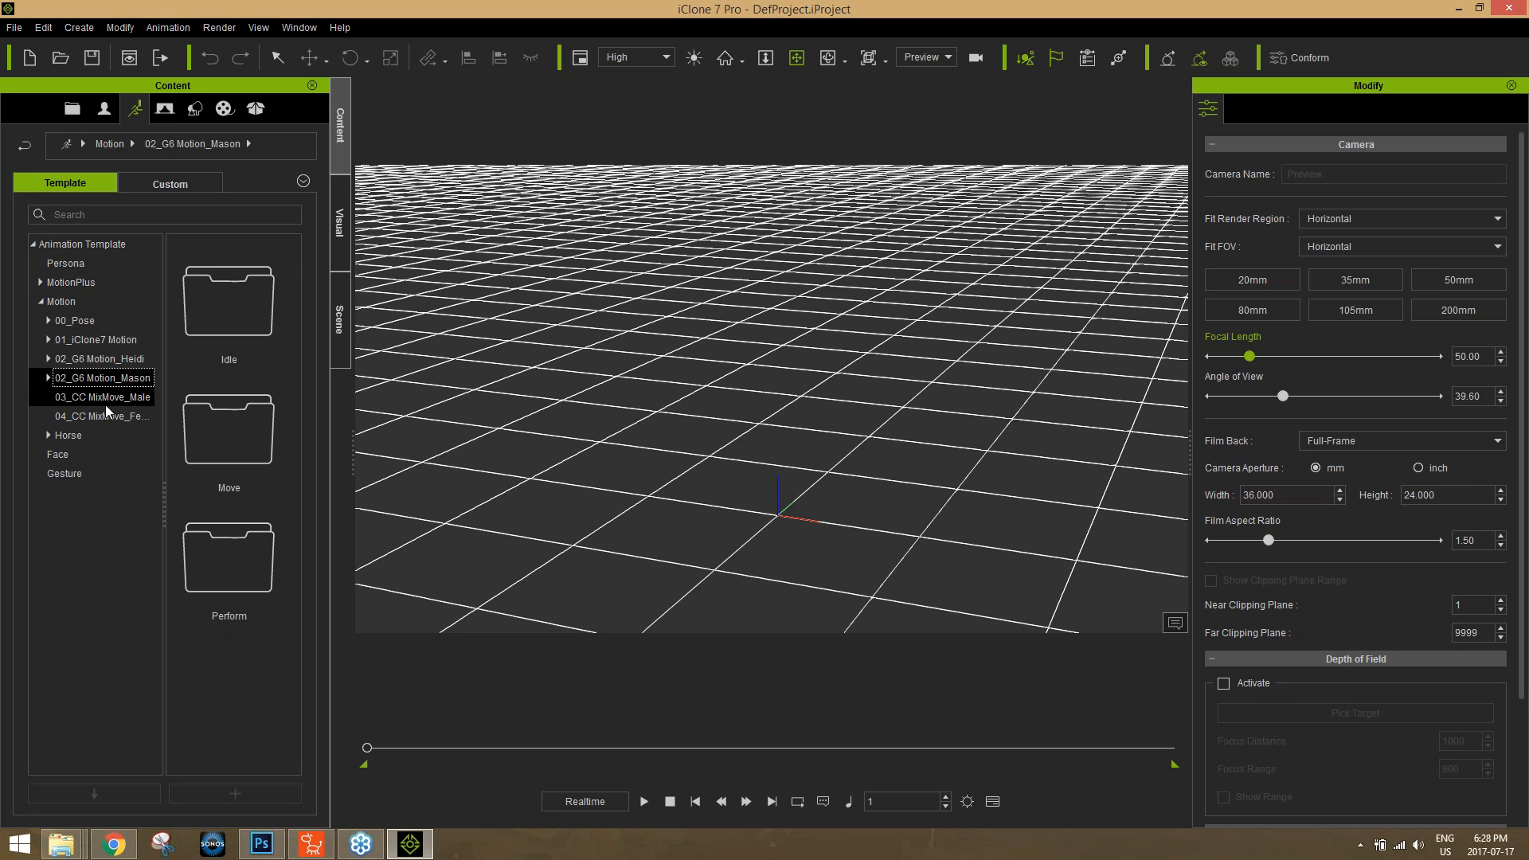
# Look through the 03_CC MixMove_Male and Mason motions and open the Perform folder of 02_G6 Motion_Heidi.
pyautogui.click(105, 396)
pyautogui.click(48, 377)
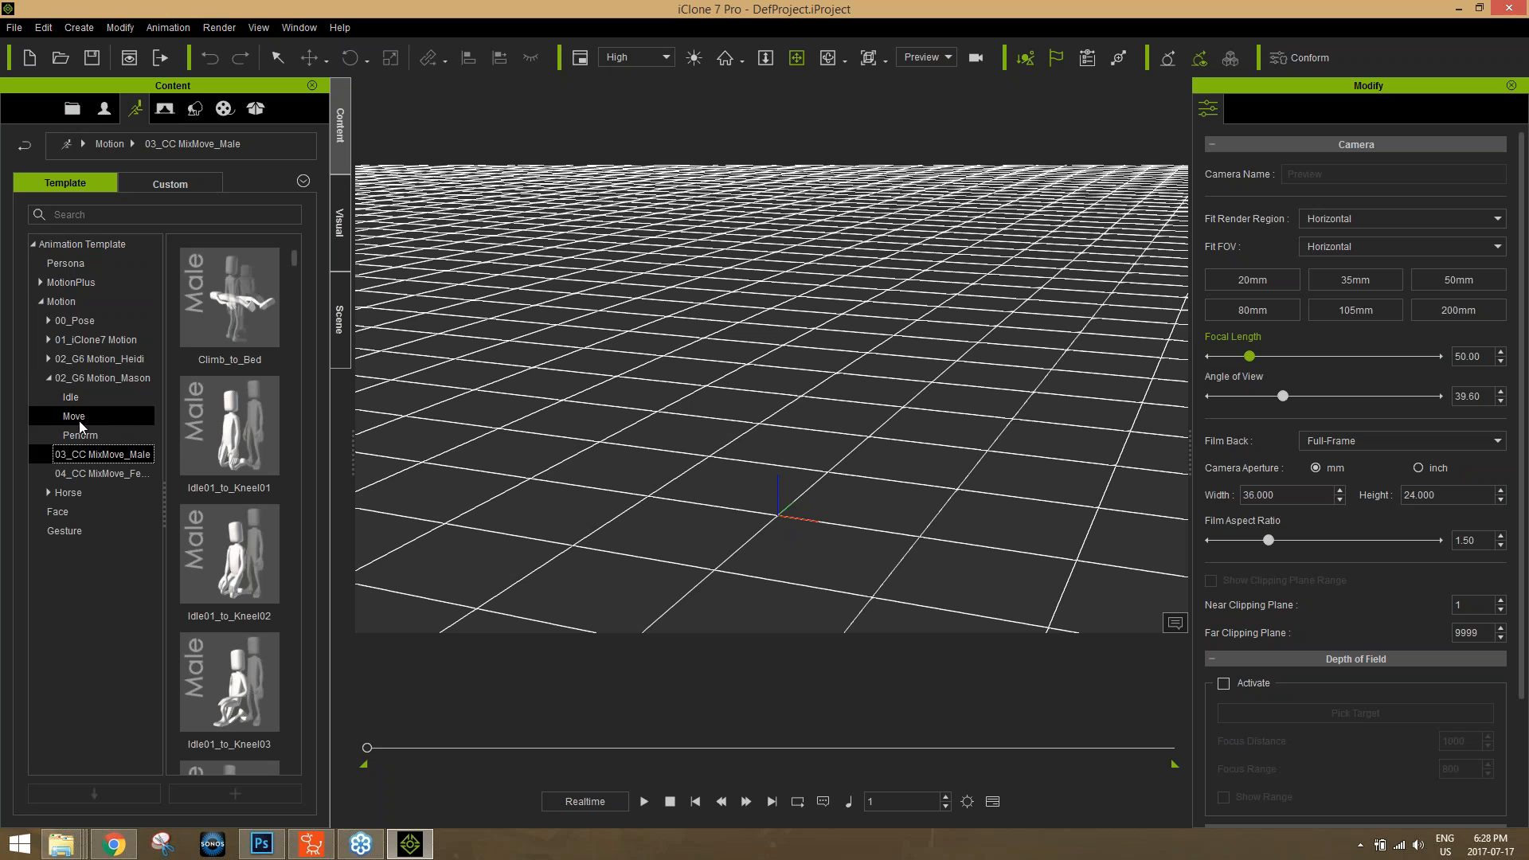
pyautogui.click(76, 416)
pyautogui.click(80, 434)
pyautogui.click(49, 358)
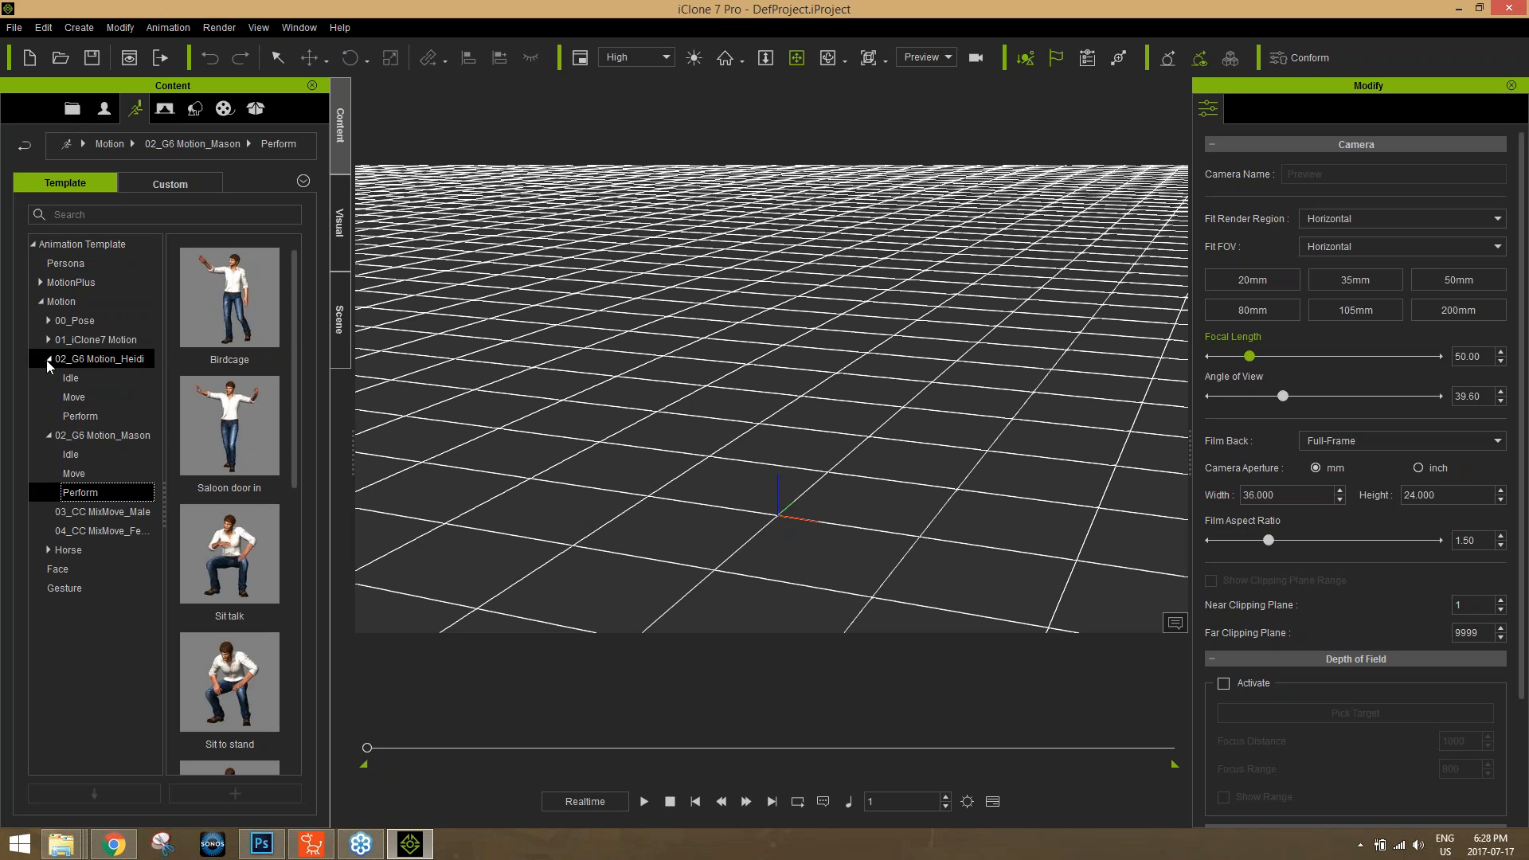
pyautogui.click(76, 415)
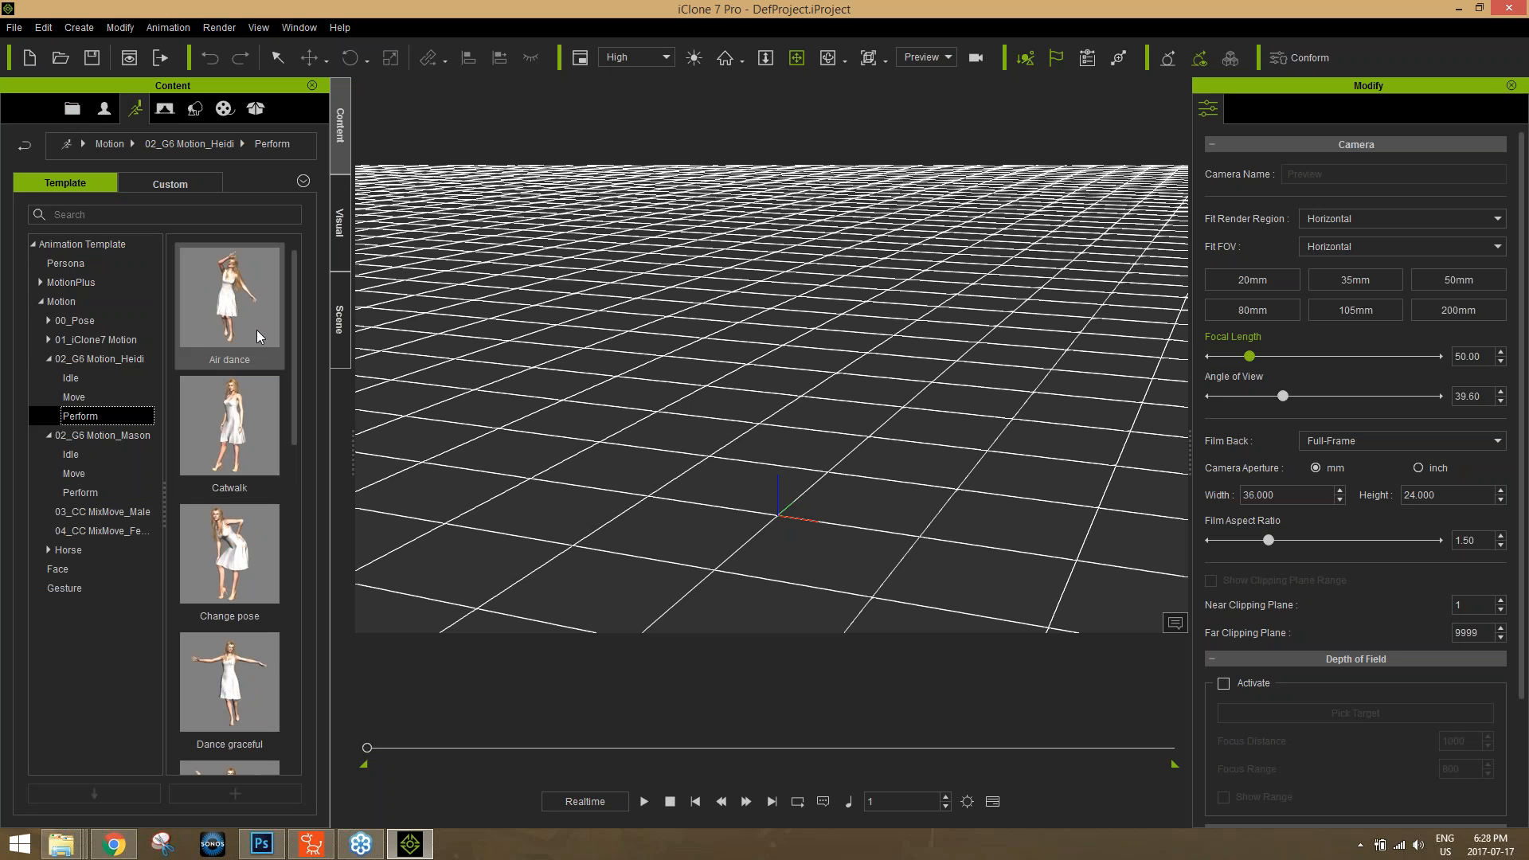
# Apply iClone's Air dance motion to the G2 Emma character in CrazyTalk Animator 3 and pause the playback.
pyautogui.moveTo(228, 287); pyautogui.dragTo(842, 378)
pyautogui.moveTo(849, 345); pyautogui.dragTo(849, 346)
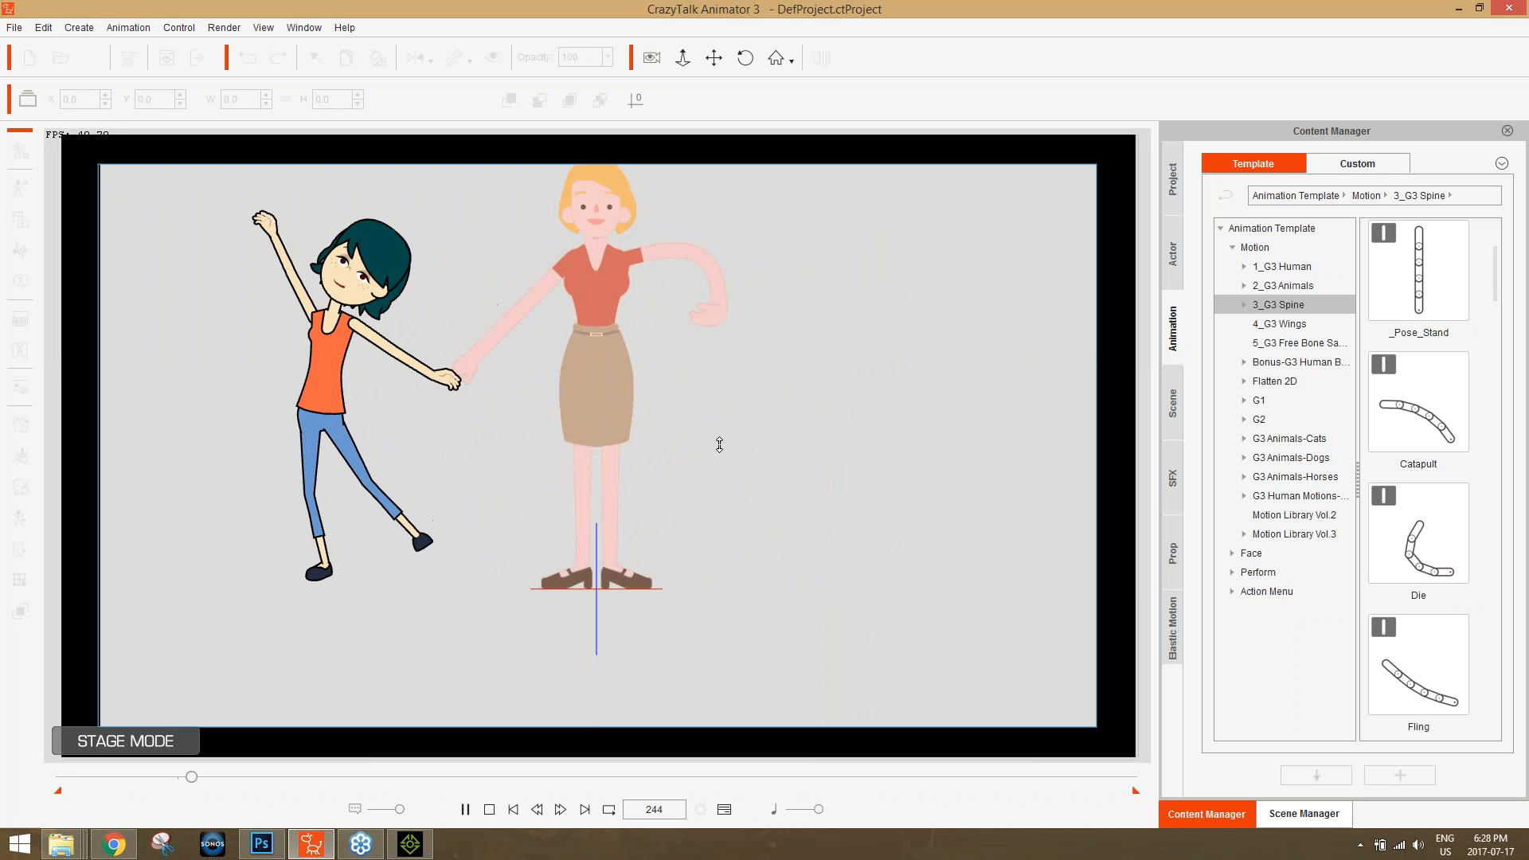
pyautogui.press('space')
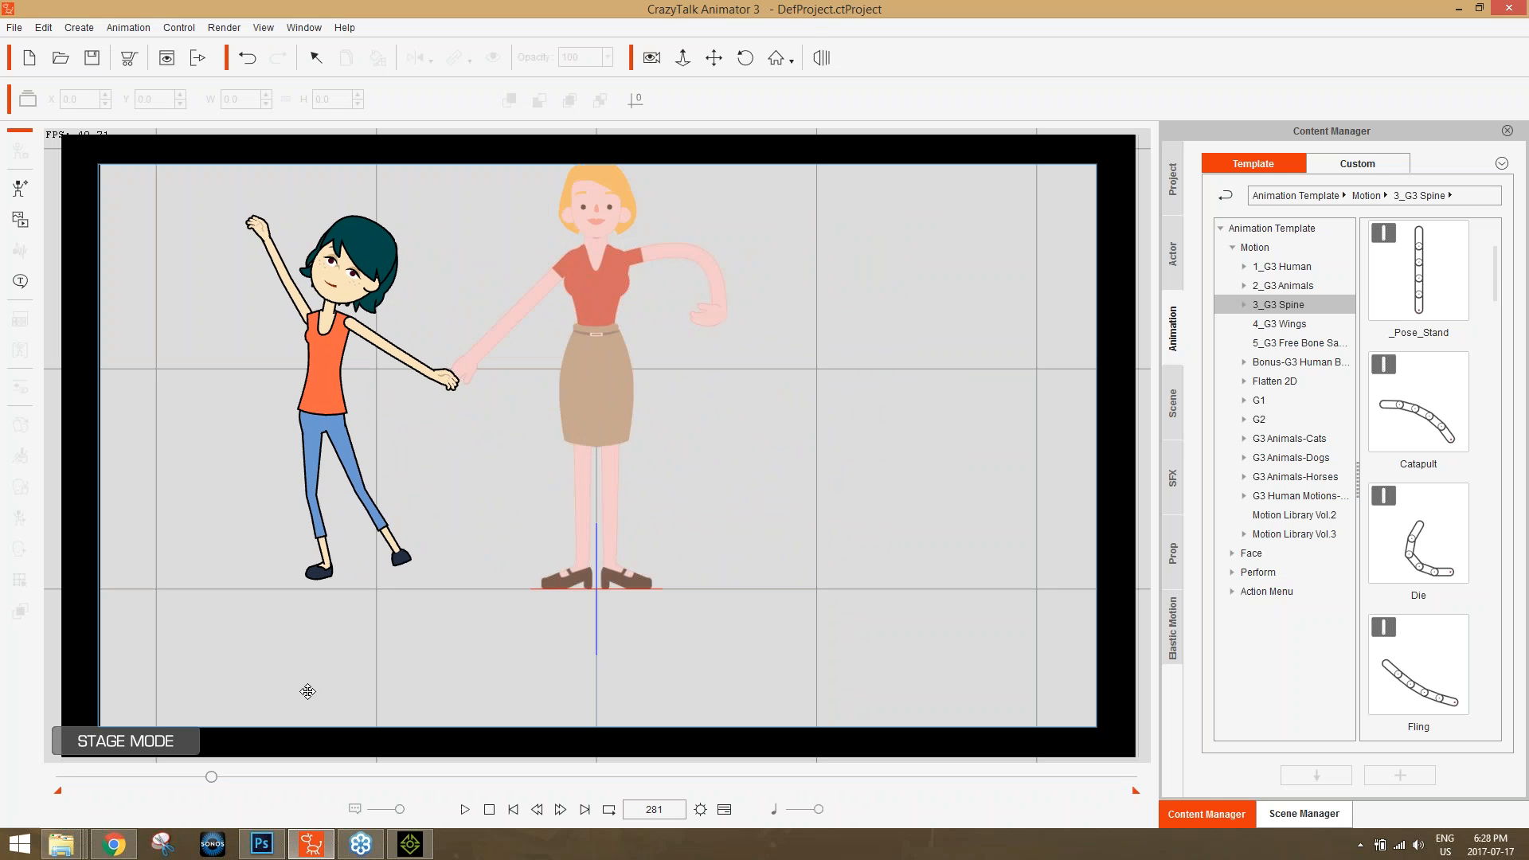
# Apply the Dance graceful motion from iClone's Heidi Perform folder to the G2 Emma character in CrazyTalk Animator 3.
pyautogui.click(410, 844)
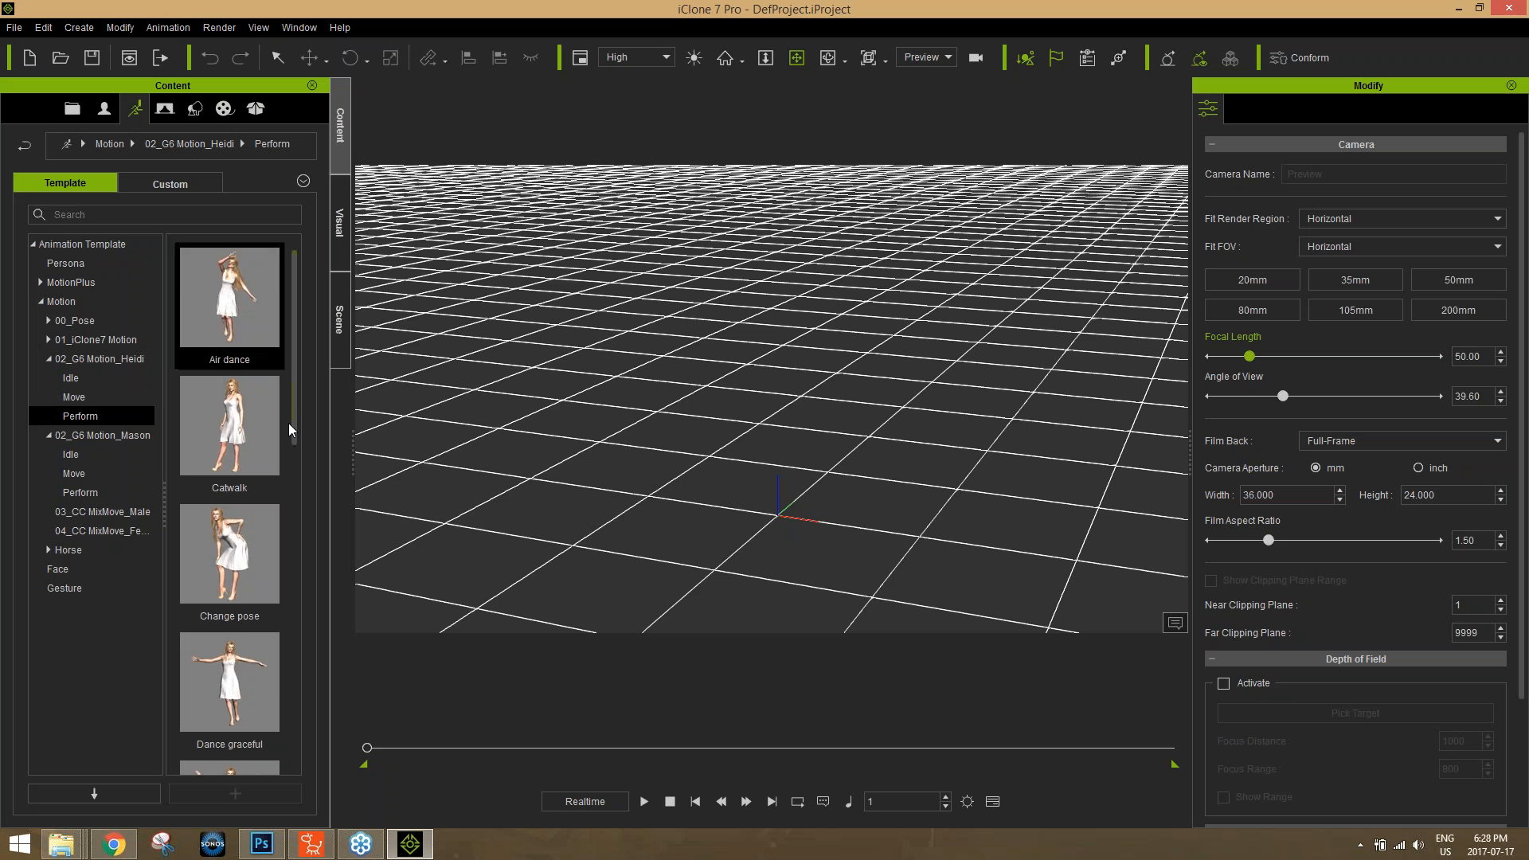
pyautogui.moveTo(291, 412); pyautogui.dragTo(328, 533)
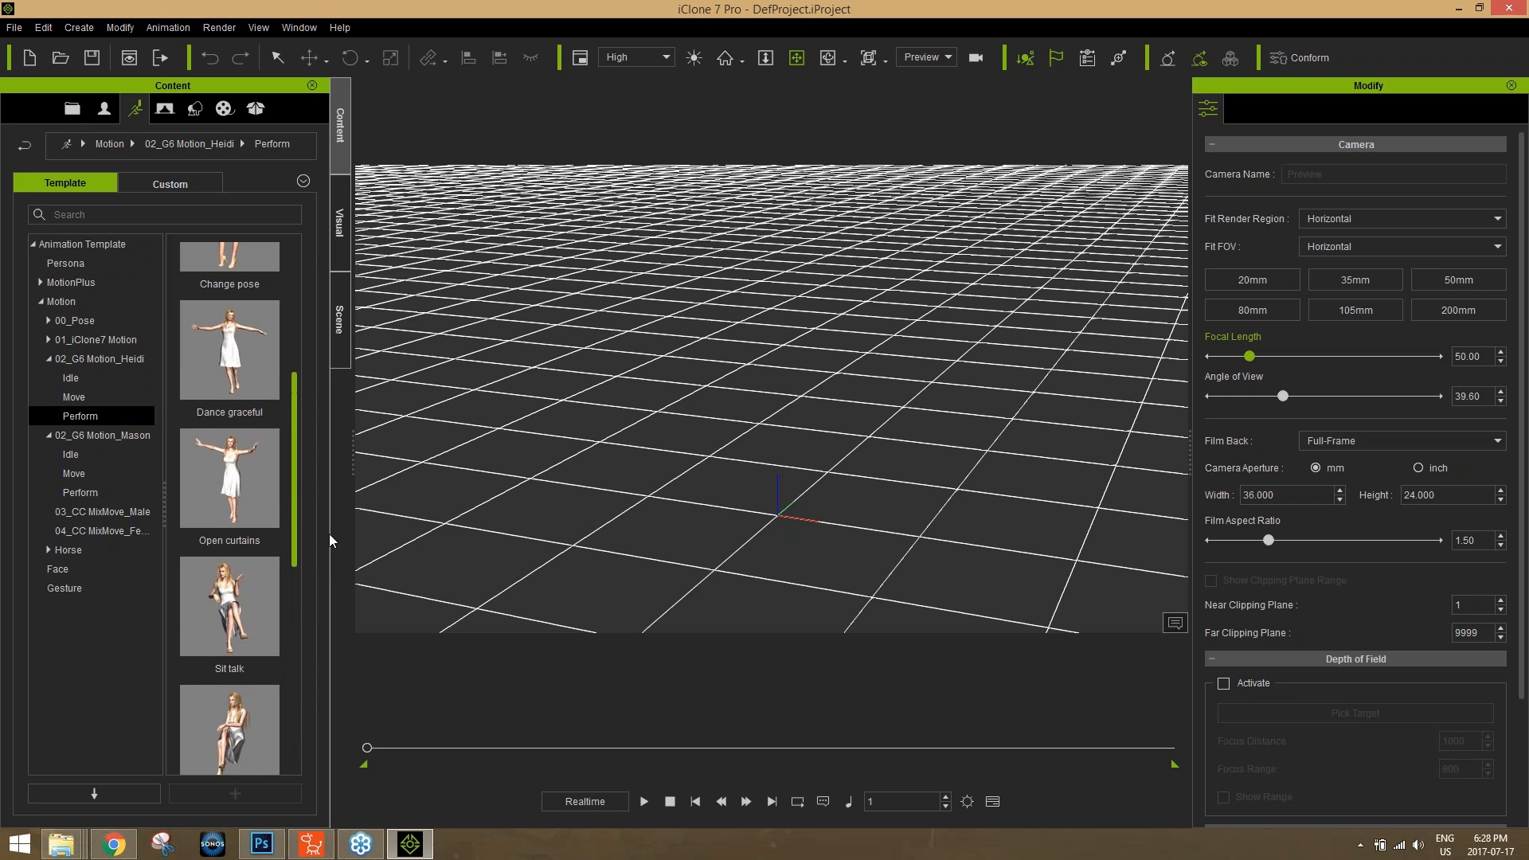
pyautogui.moveTo(231, 351); pyautogui.dragTo(322, 360)
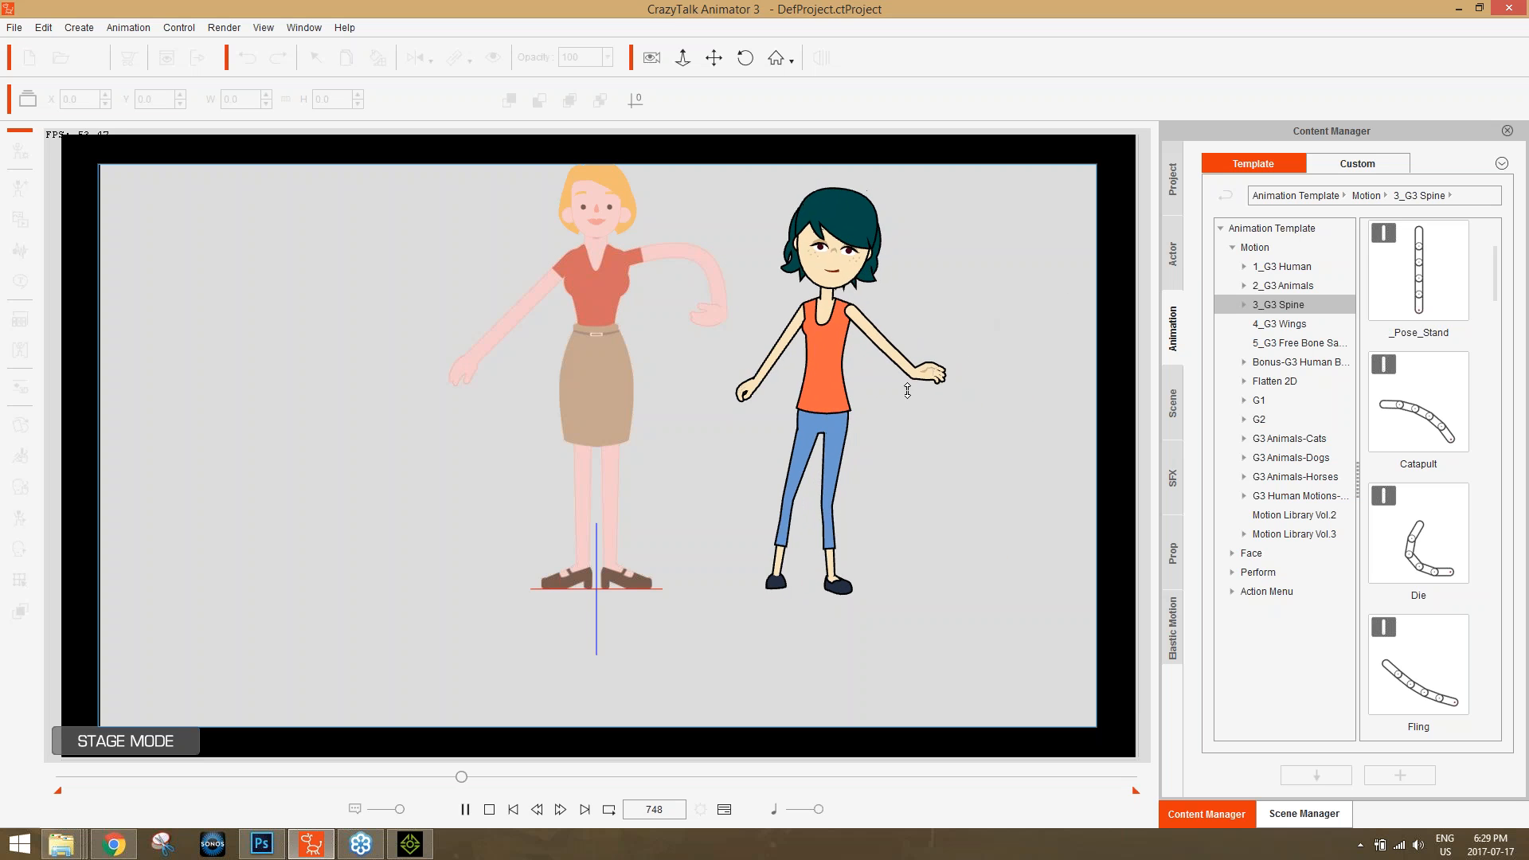
# Stop the dance playback in CrazyTalk Animator 3, switch to iClone 7 and close it.
pyautogui.click(490, 809)
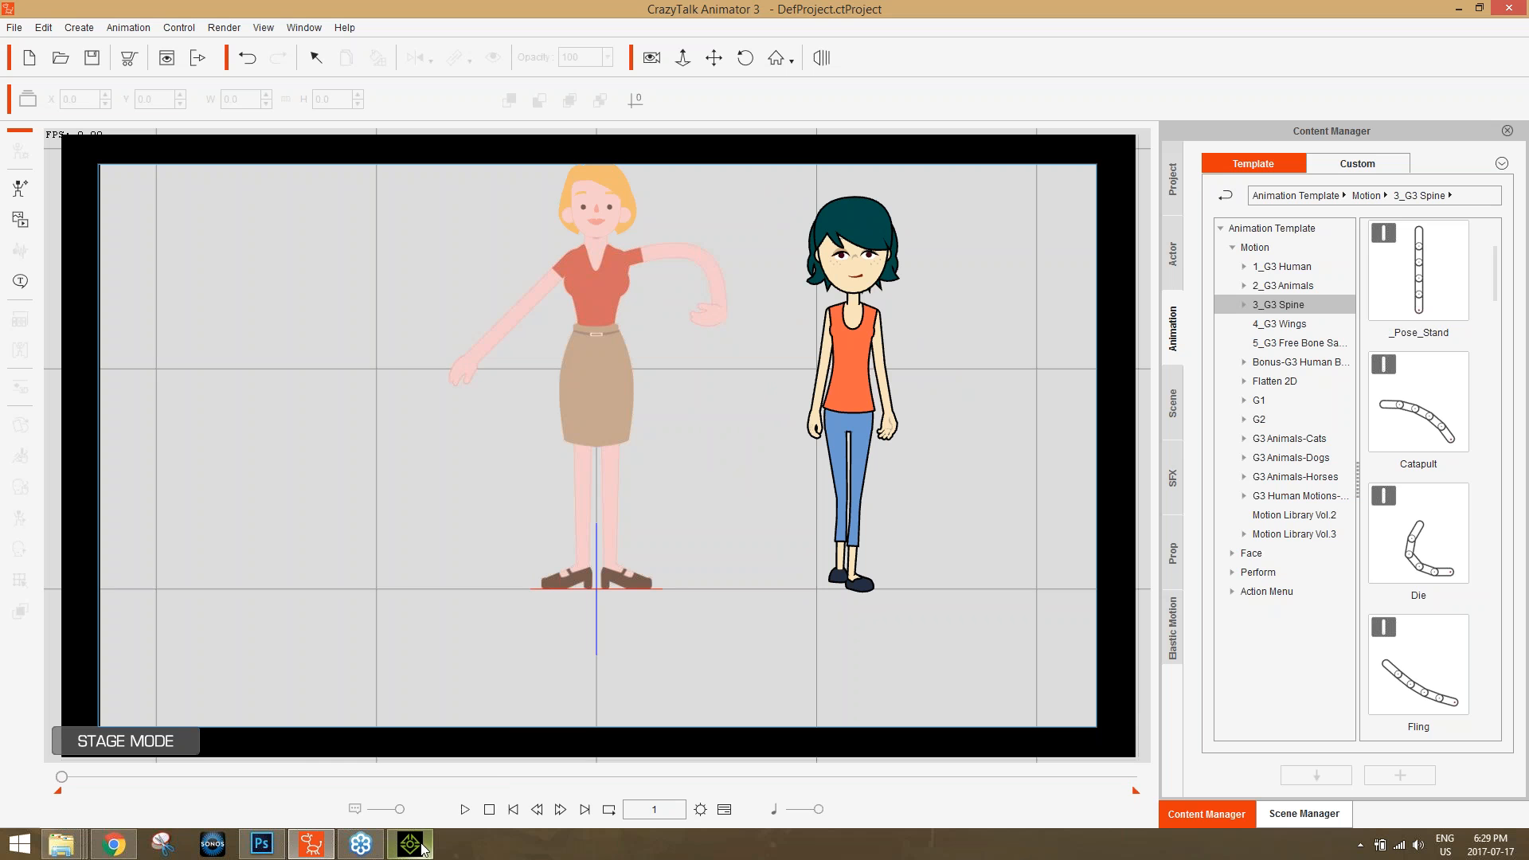
pyautogui.click(423, 851)
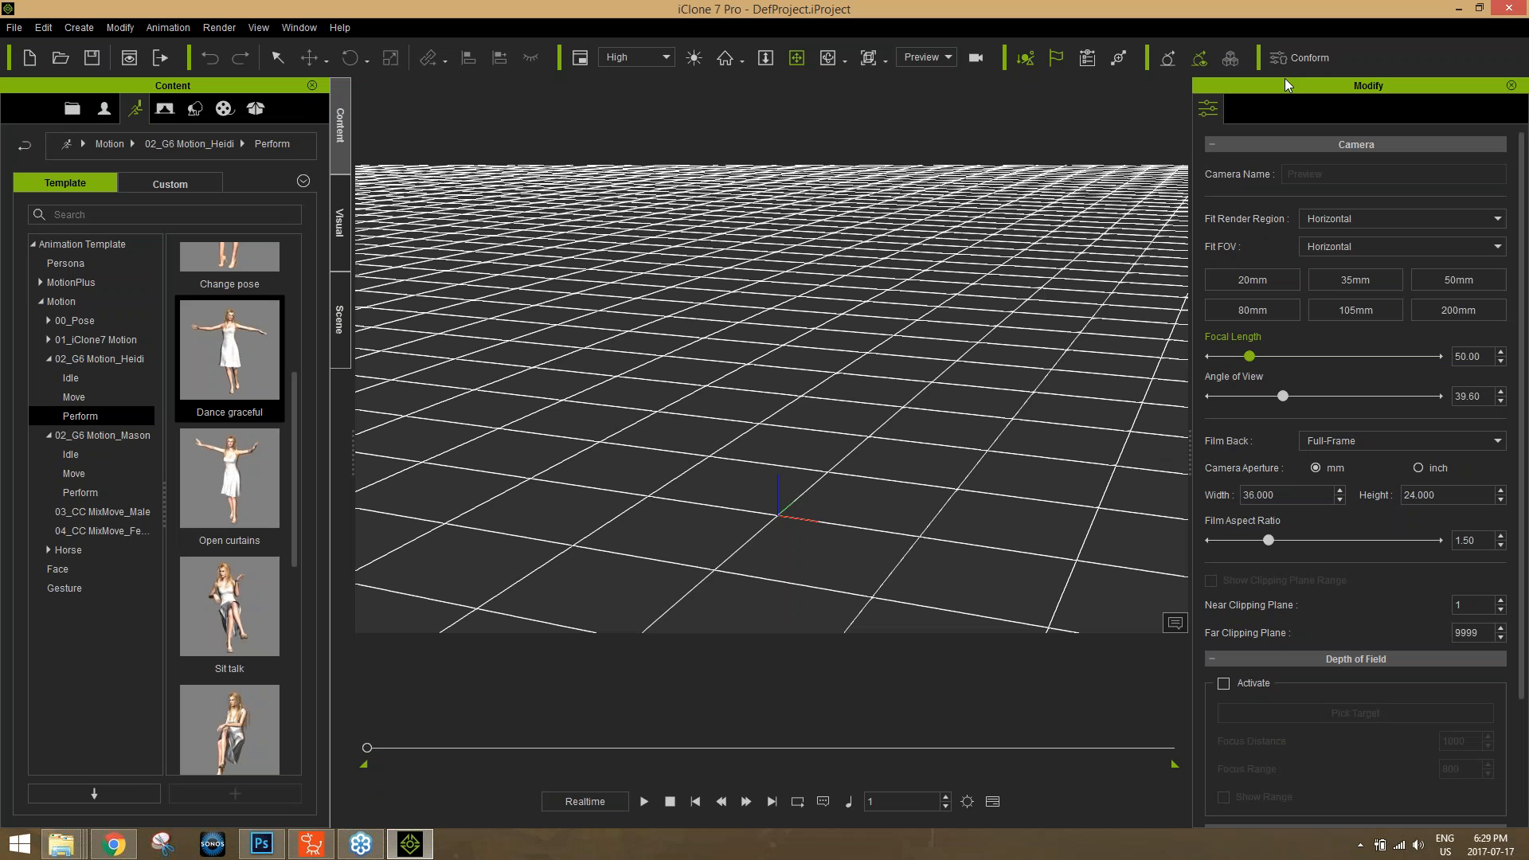
pyautogui.click(1505, 11)
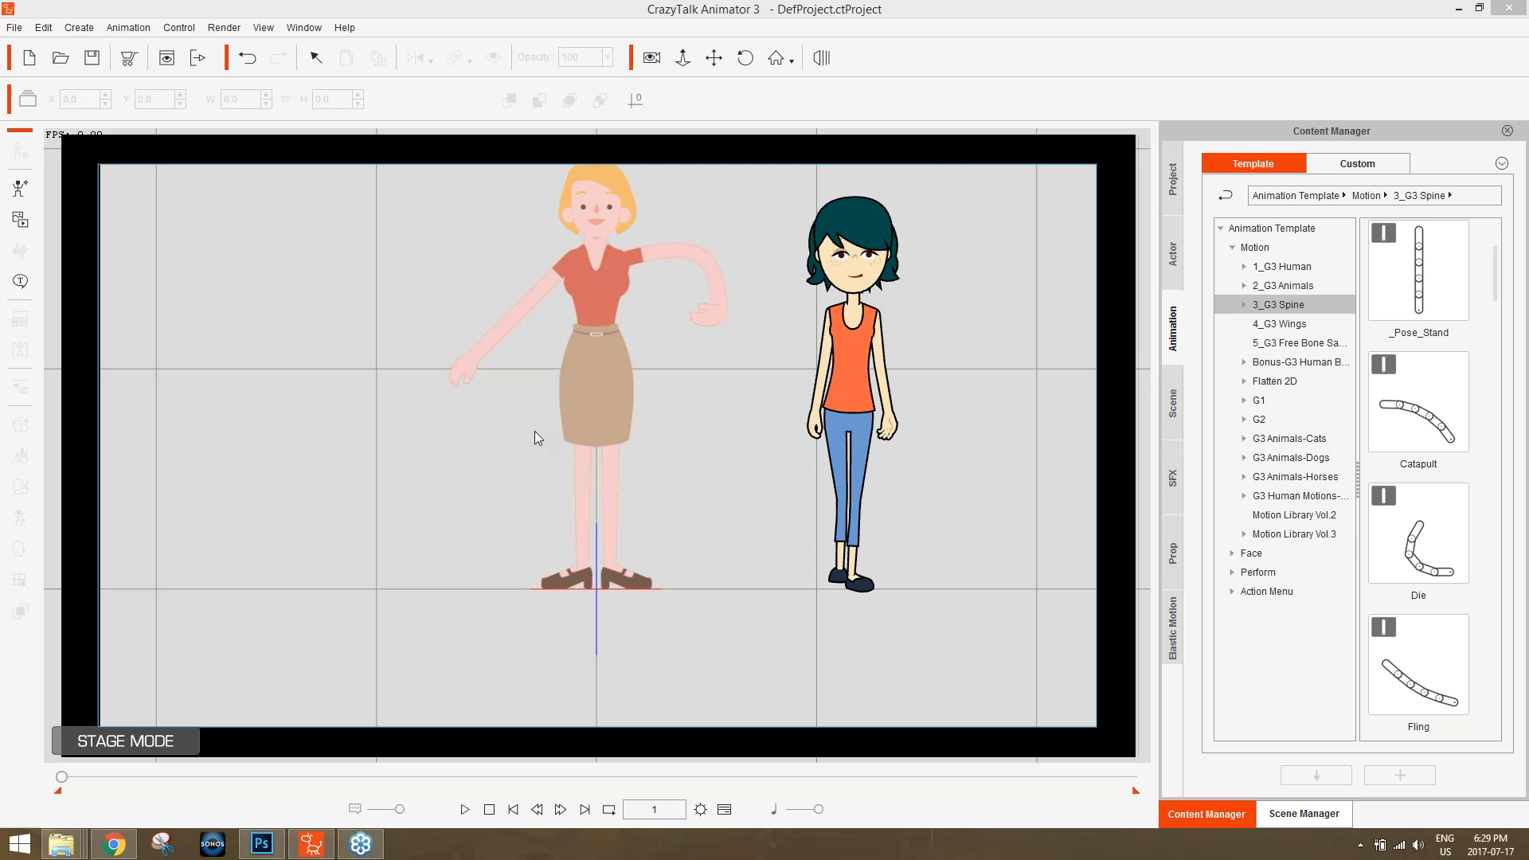
# Switch to Chrome, search the web for "affinity designer" in a new tab and open the official Affinity website.
pyautogui.click(114, 843)
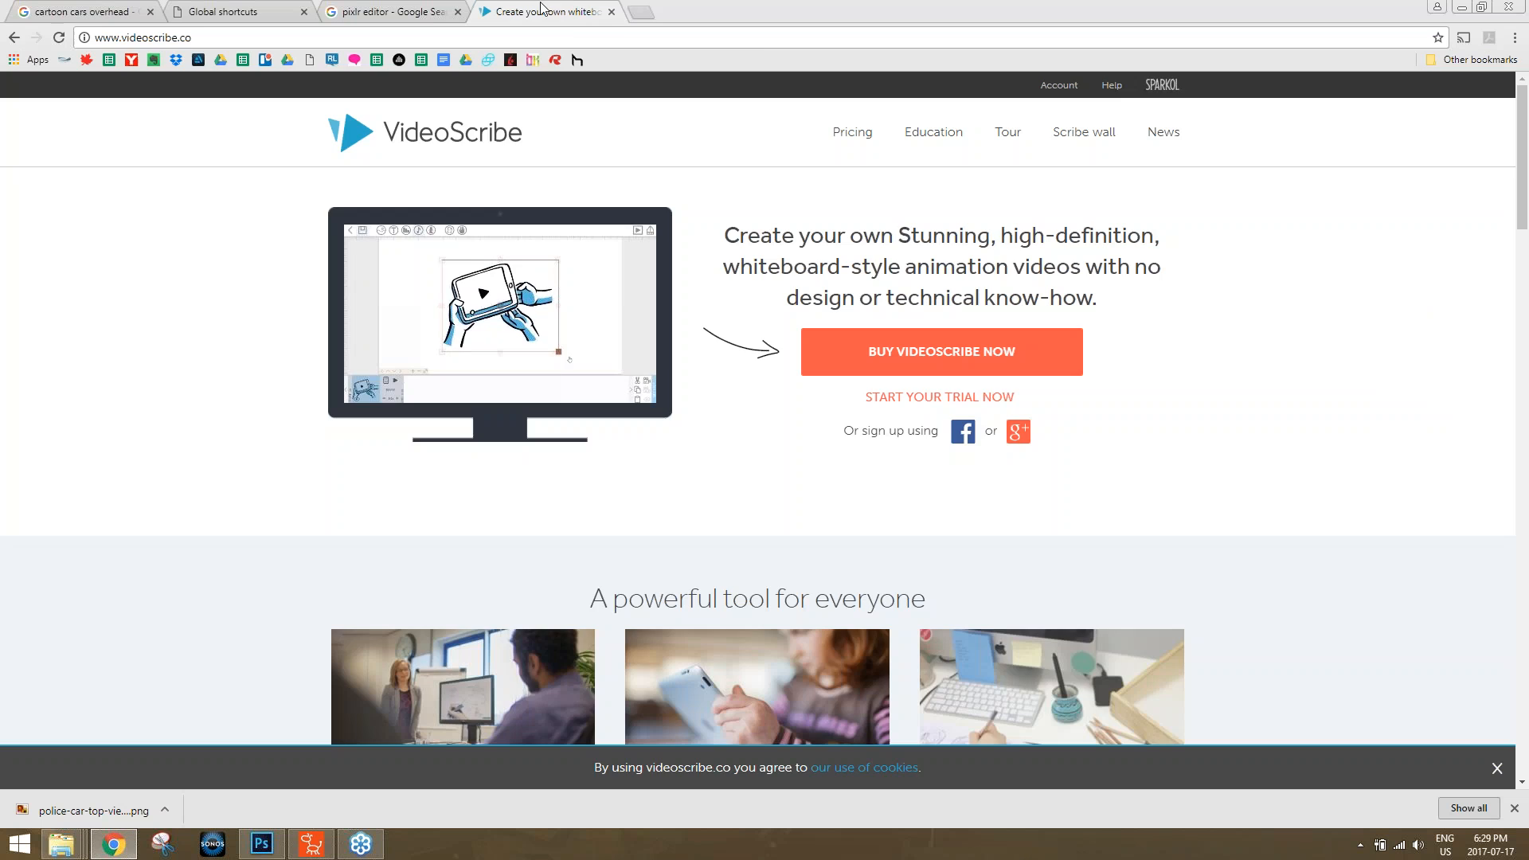
pyautogui.click(641, 12)
pyautogui.write('aff')
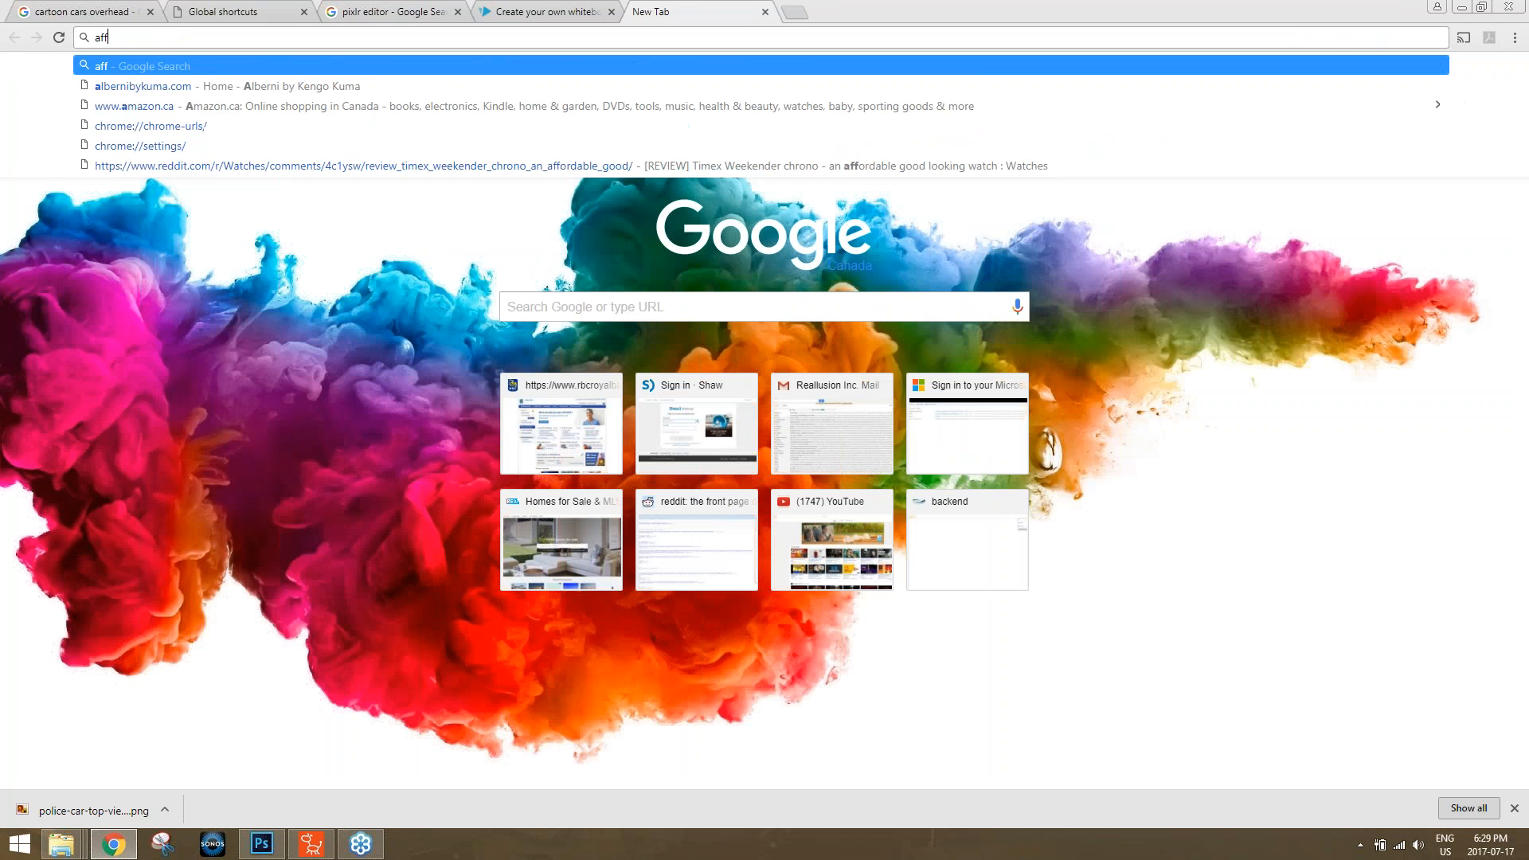
pyautogui.write('inity designer')
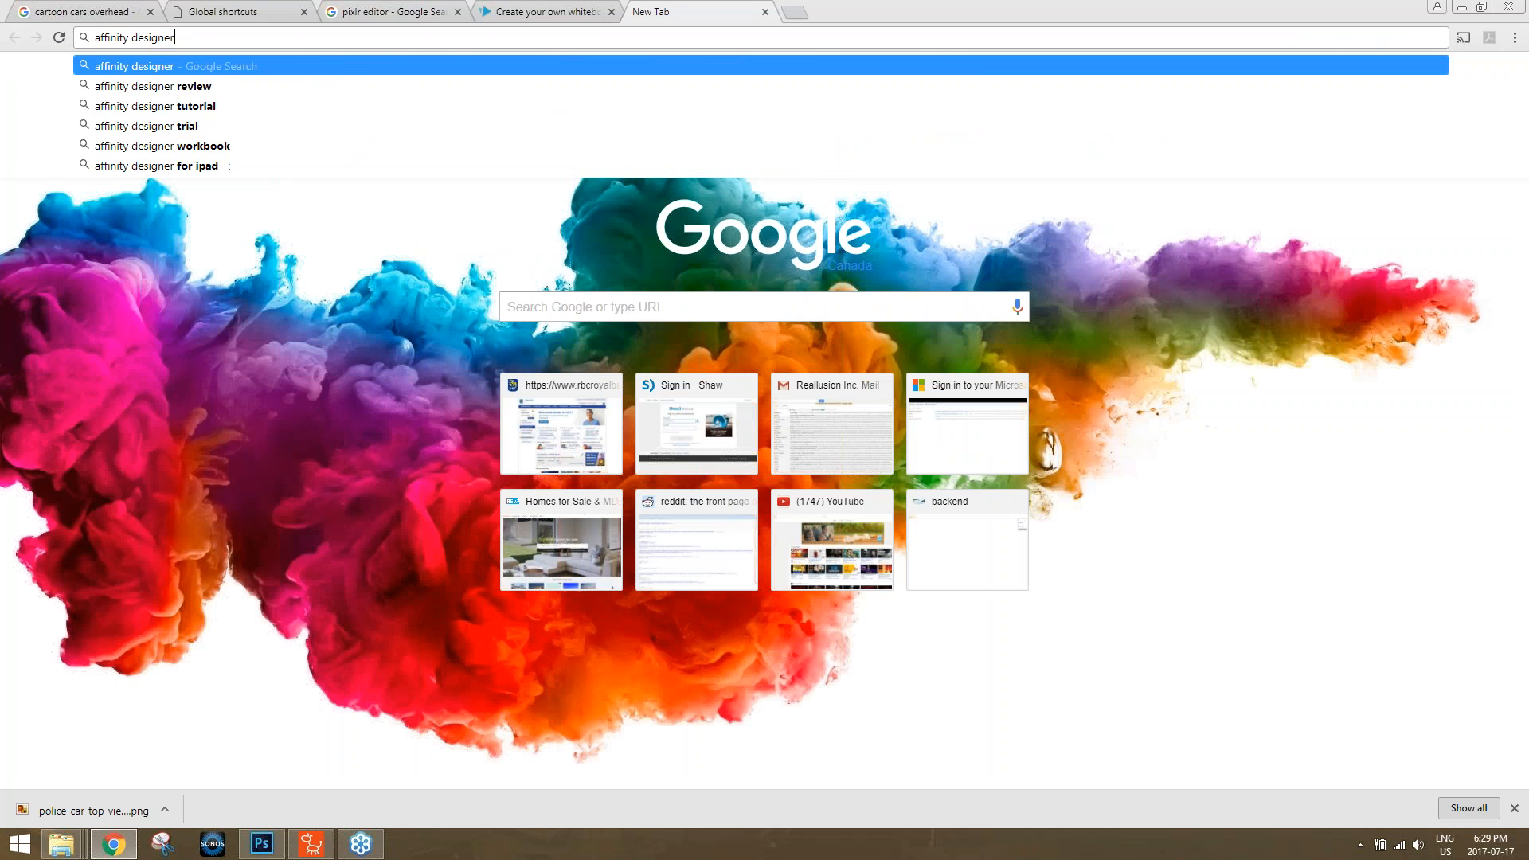
pyautogui.press('Return')
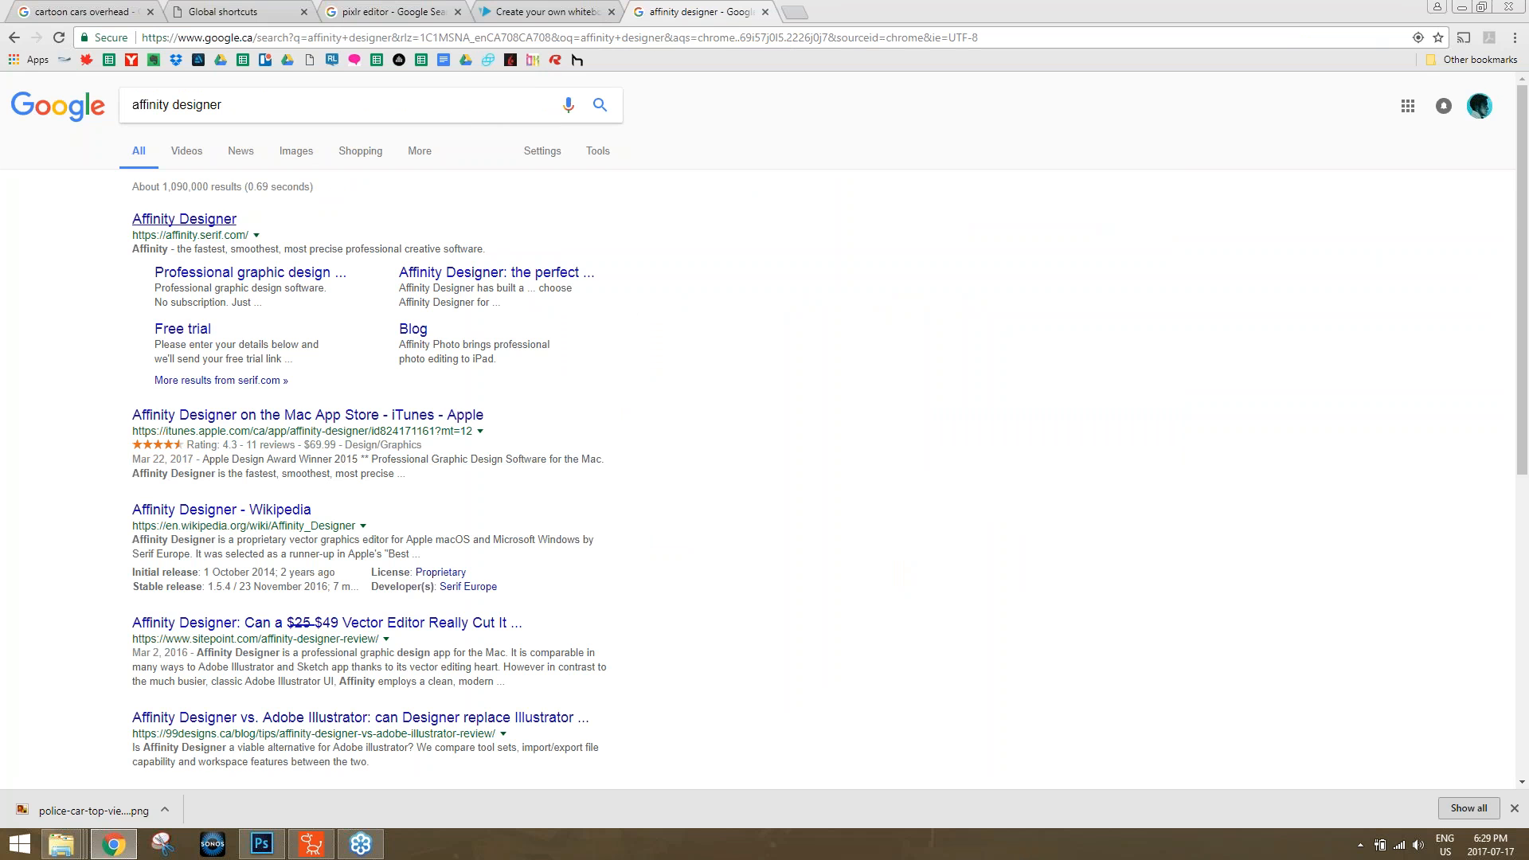
pyautogui.click(213, 221)
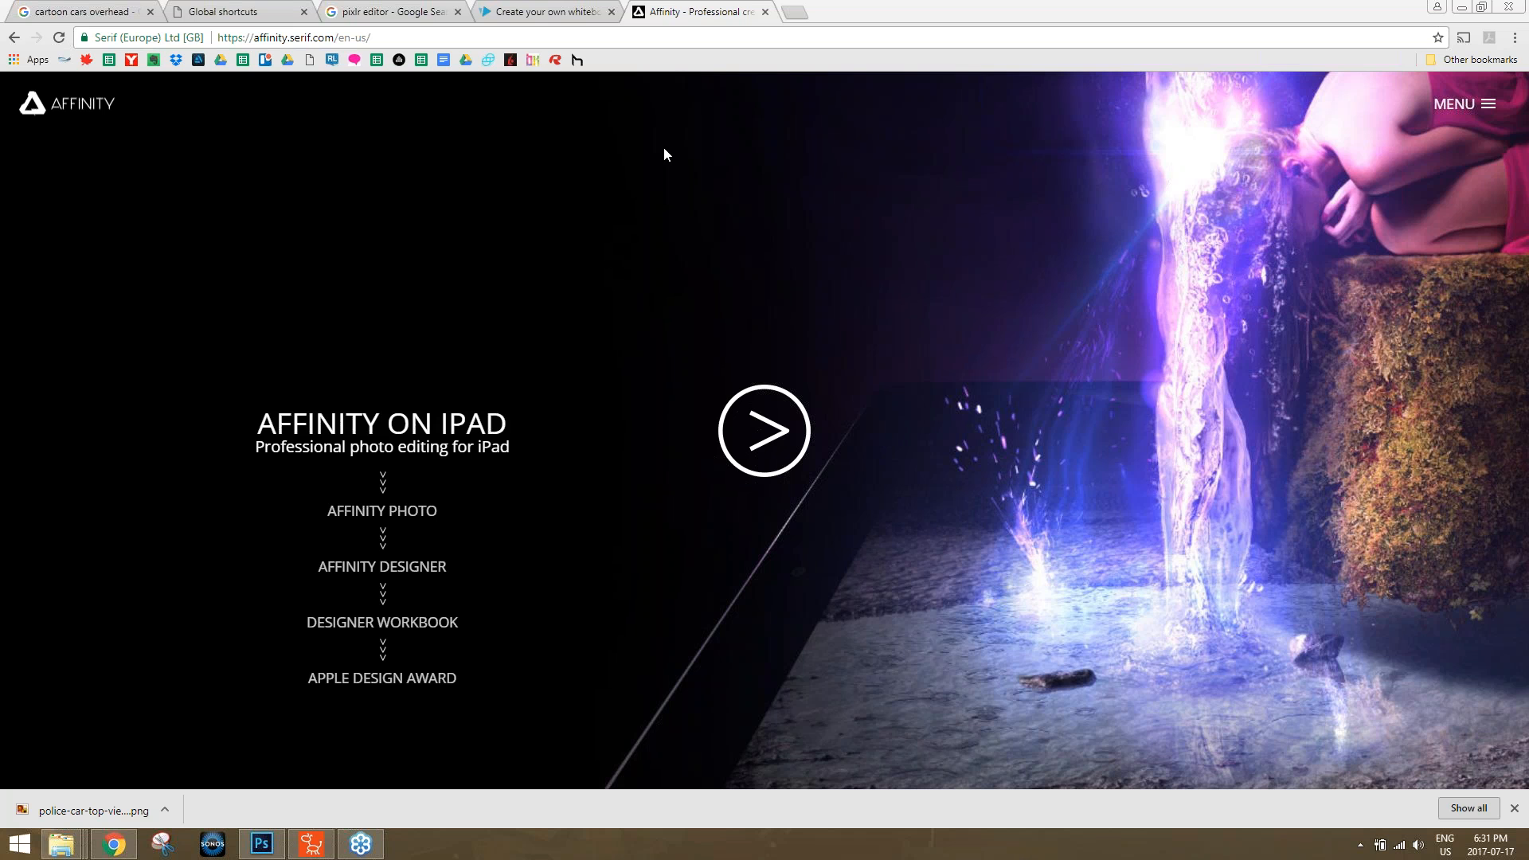
# Search for "crazytalk tts" in a new tab and open Reallusion's CrazyTalk7 TTS page.
pyautogui.click(799, 13)
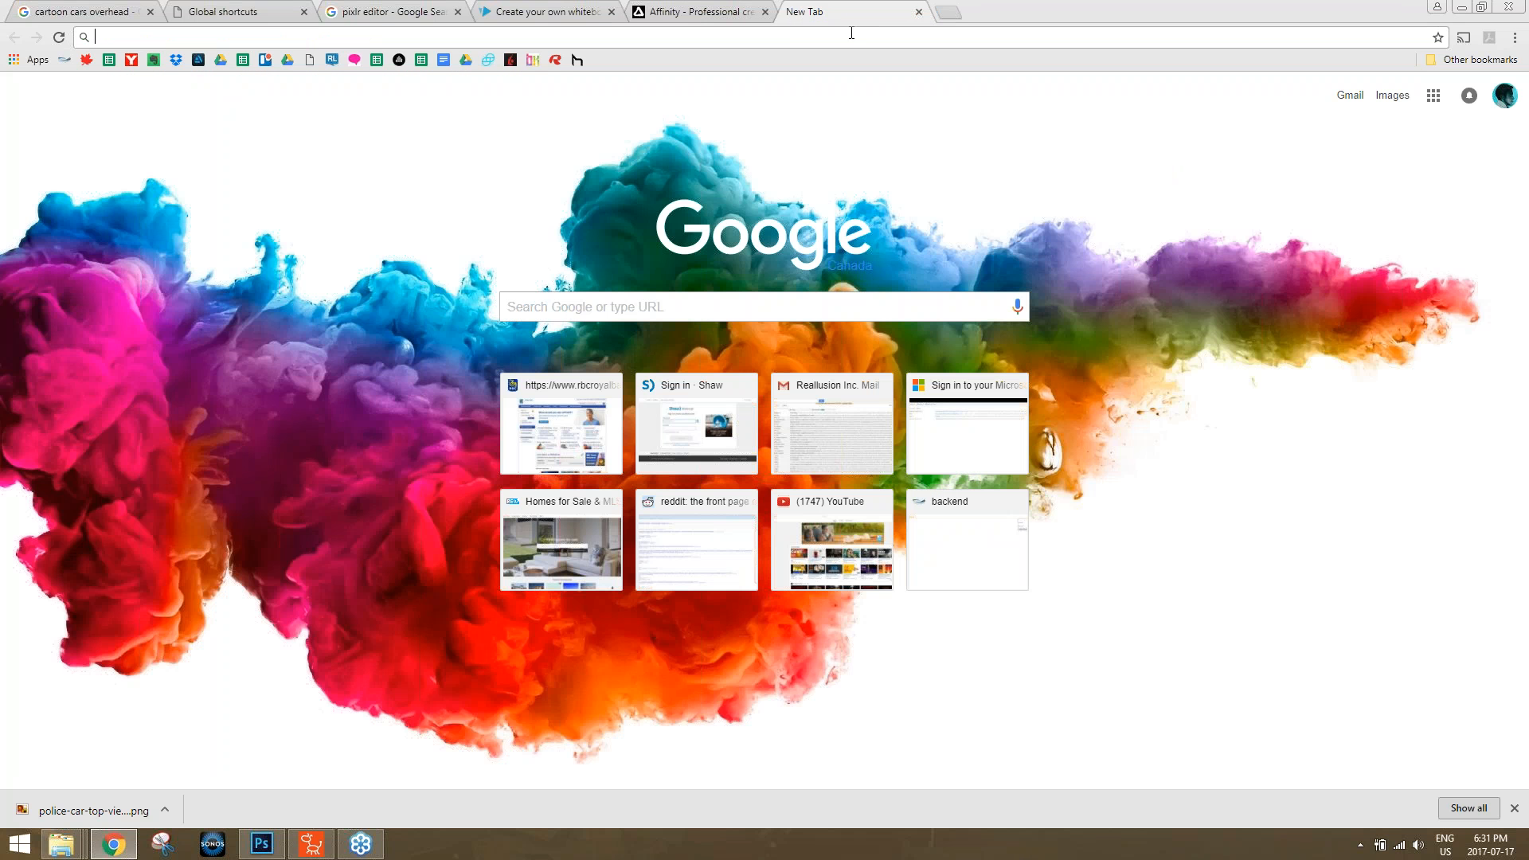
pyautogui.write('crazytalk ')
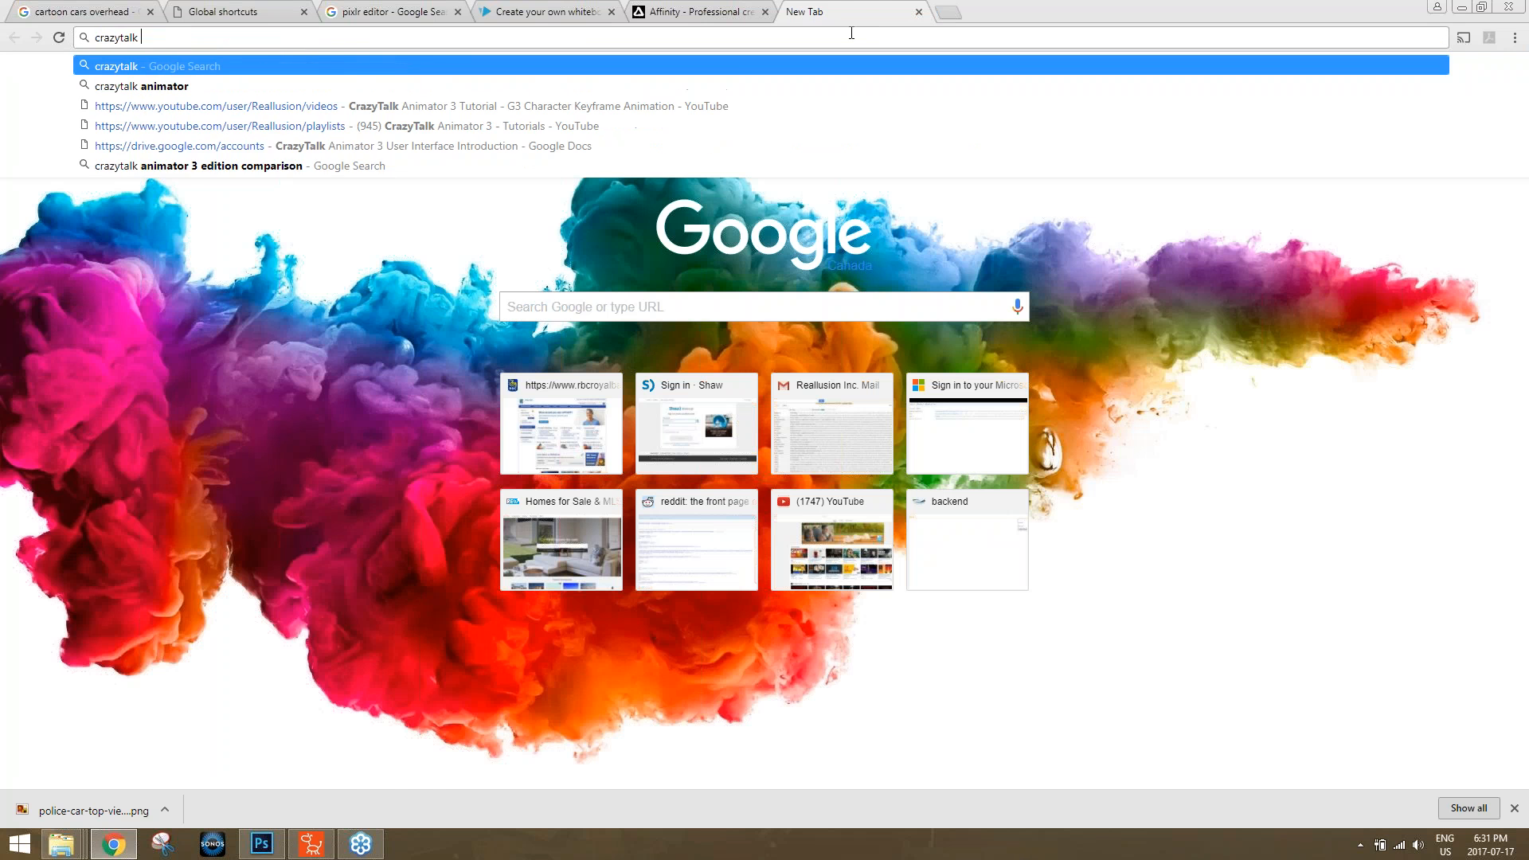
pyautogui.write('tts')
pyautogui.press('Return')
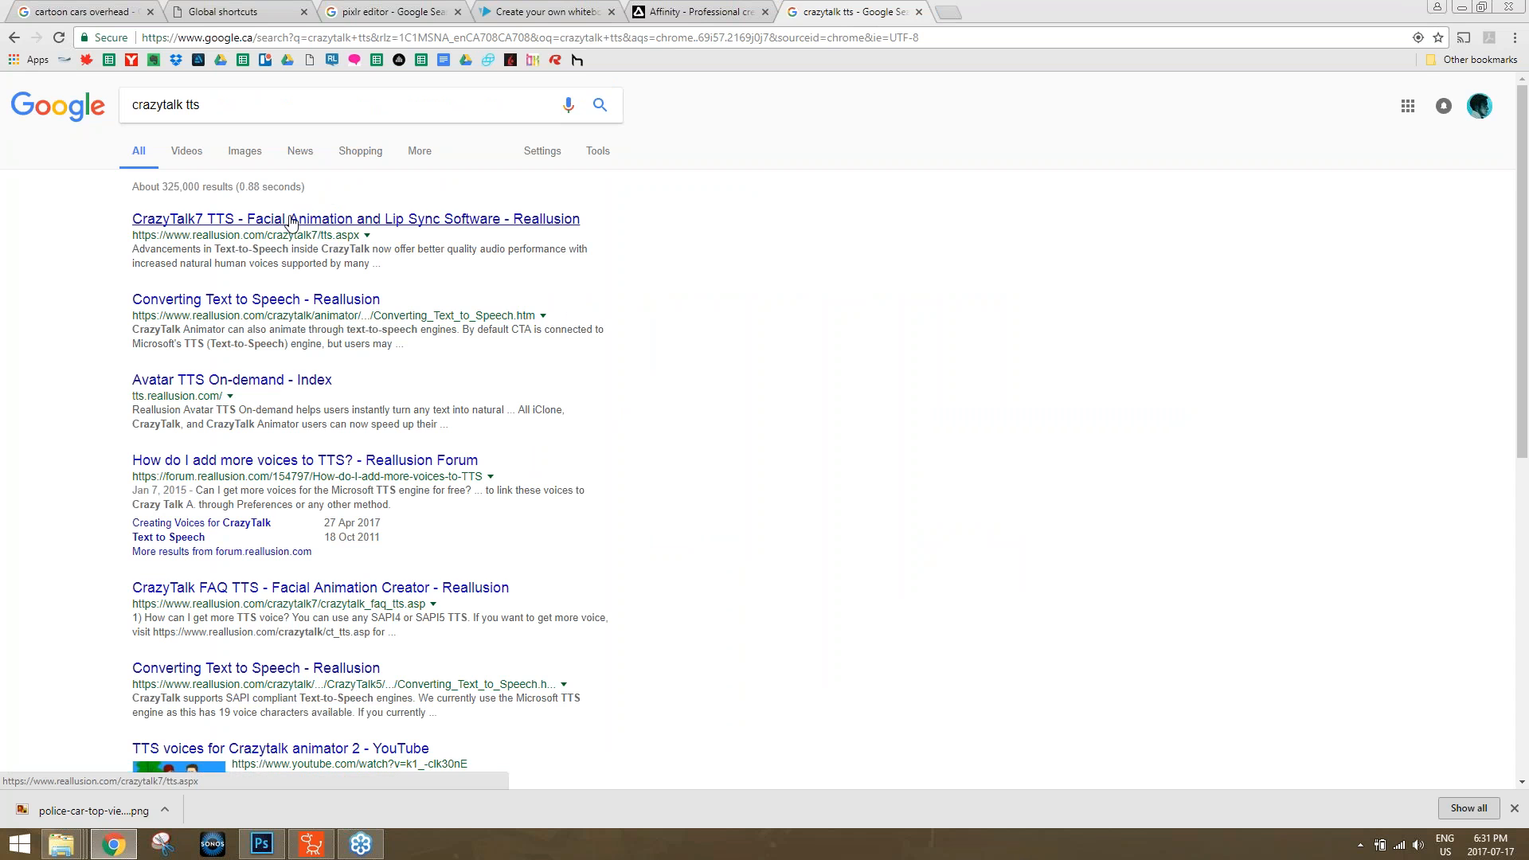
pyautogui.click(292, 221)
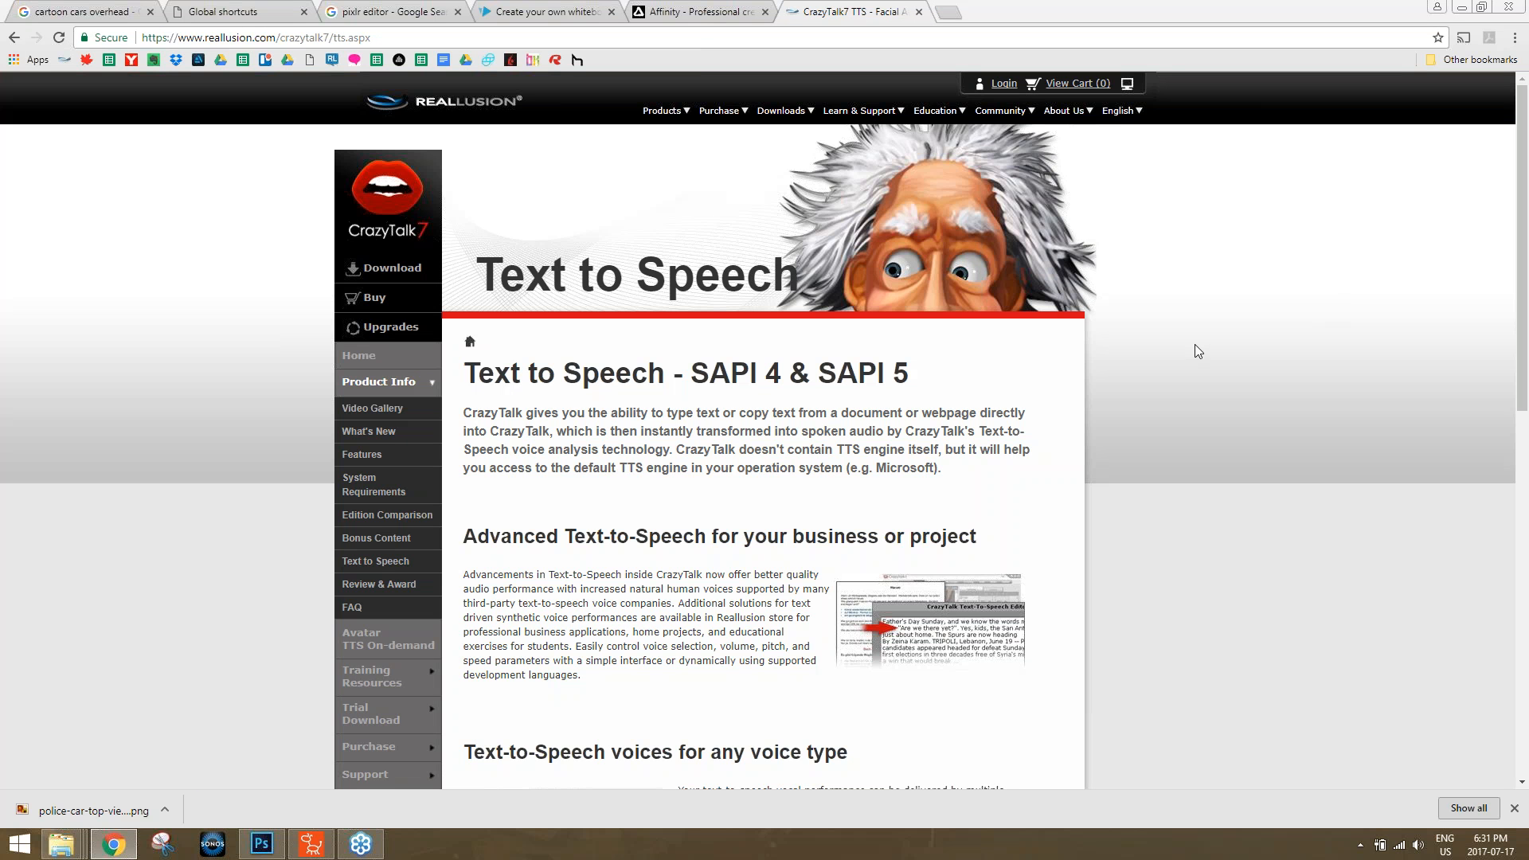
# Go back to the search results, open Reallusion's Avatar TTS On-demand site and look through its introduction page.
pyautogui.click(14, 38)
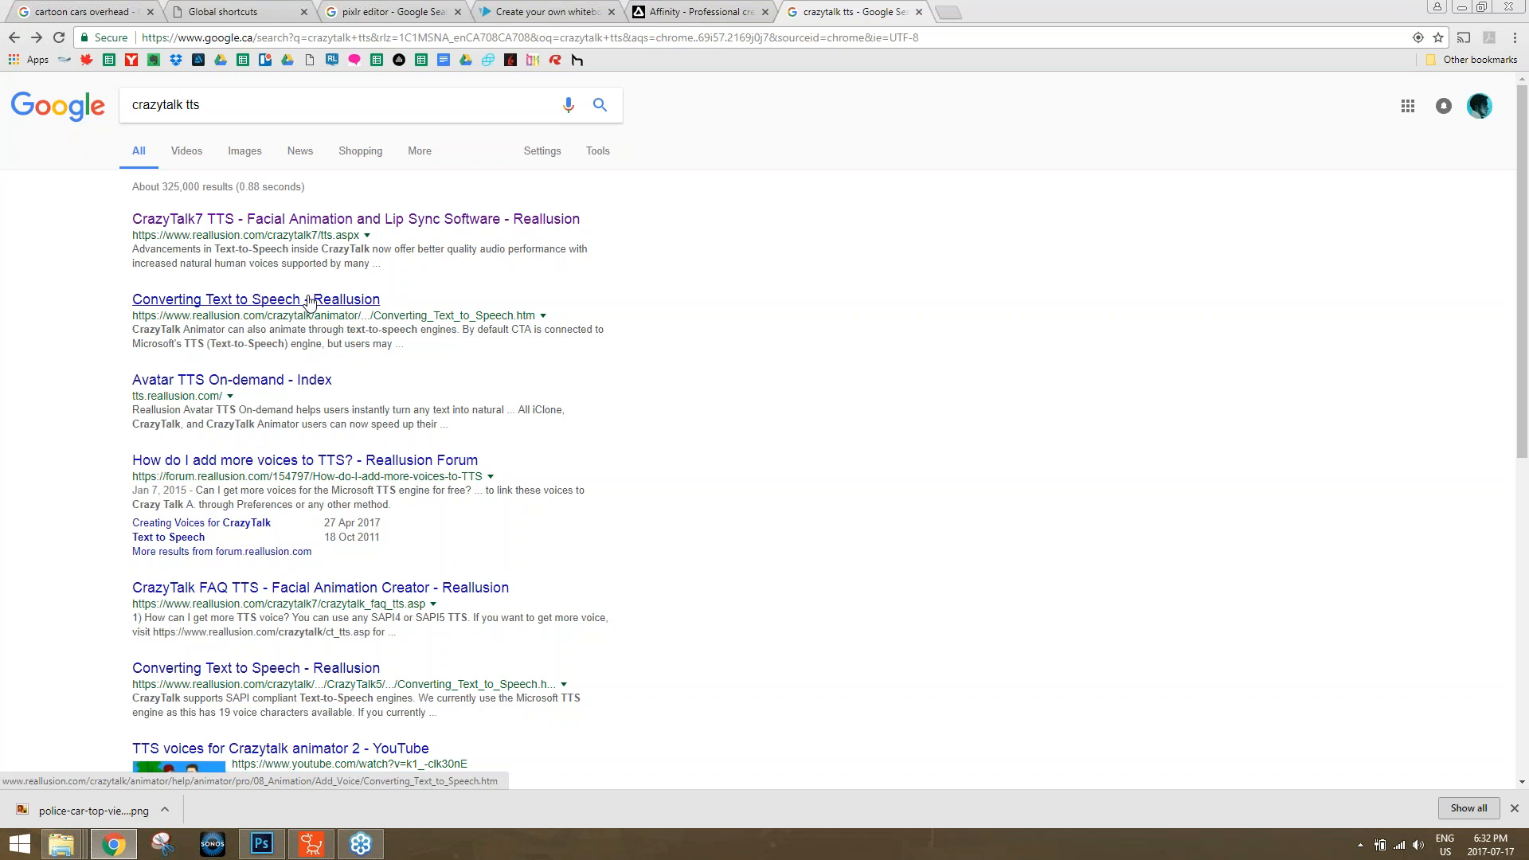
pyautogui.click(202, 394)
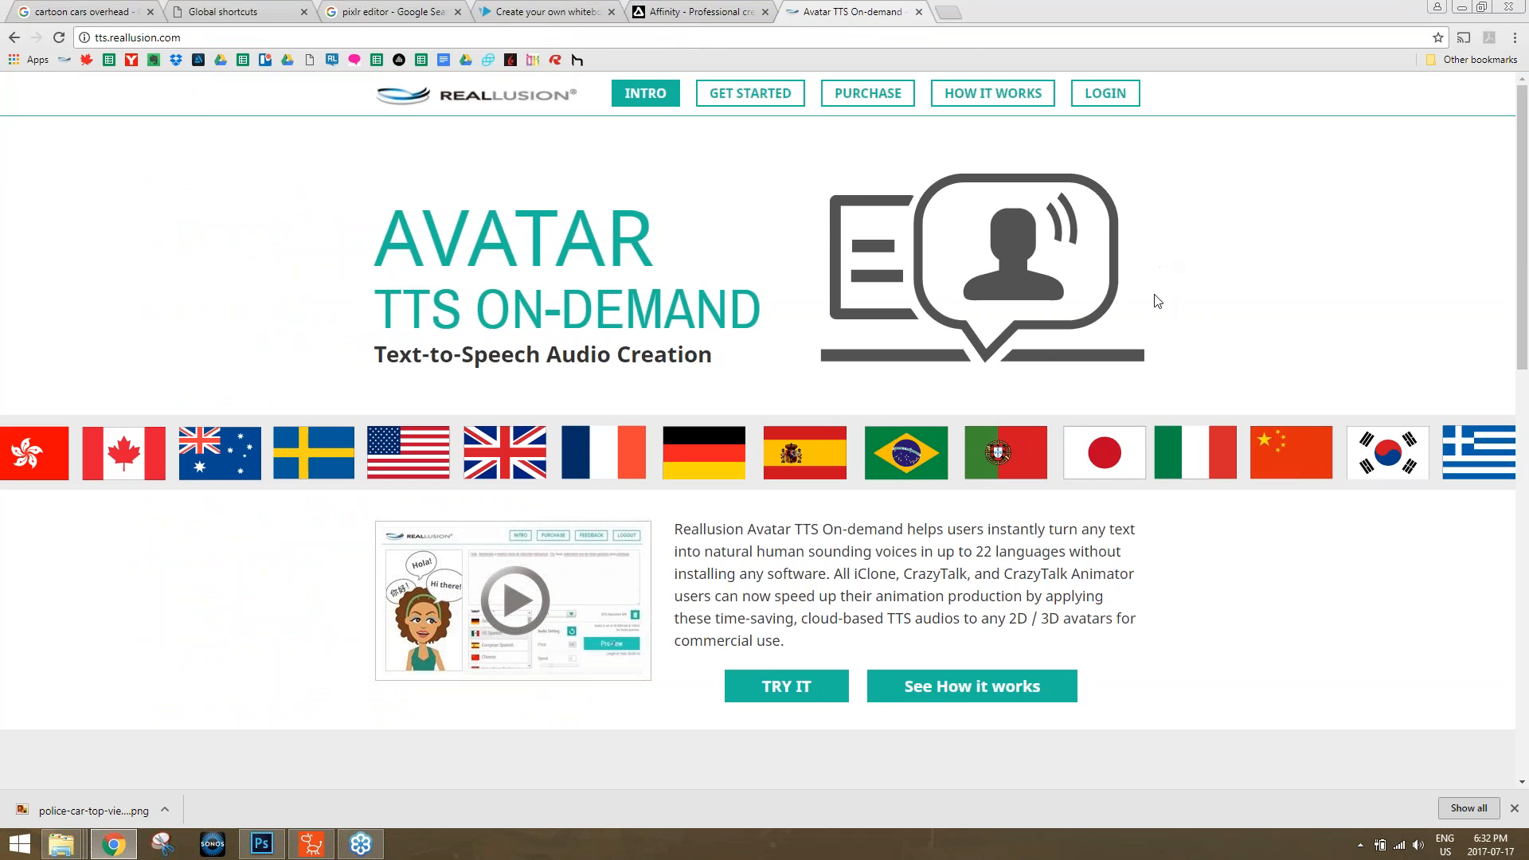
pyautogui.scroll(-6, 1151, 307)
pyautogui.scroll(-5, 1149, 312)
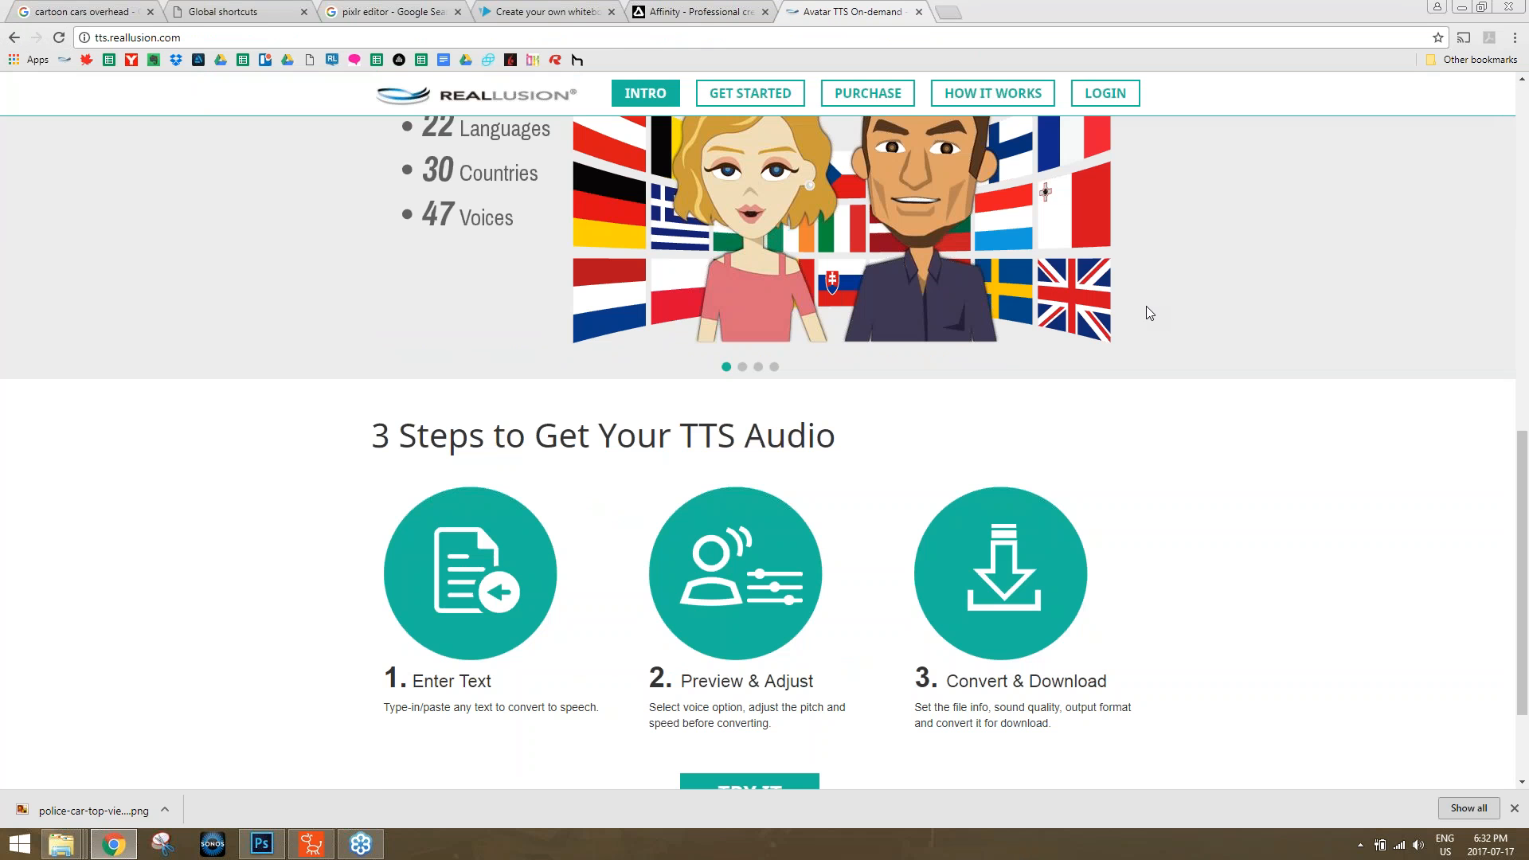
pyautogui.scroll(-2, 1149, 312)
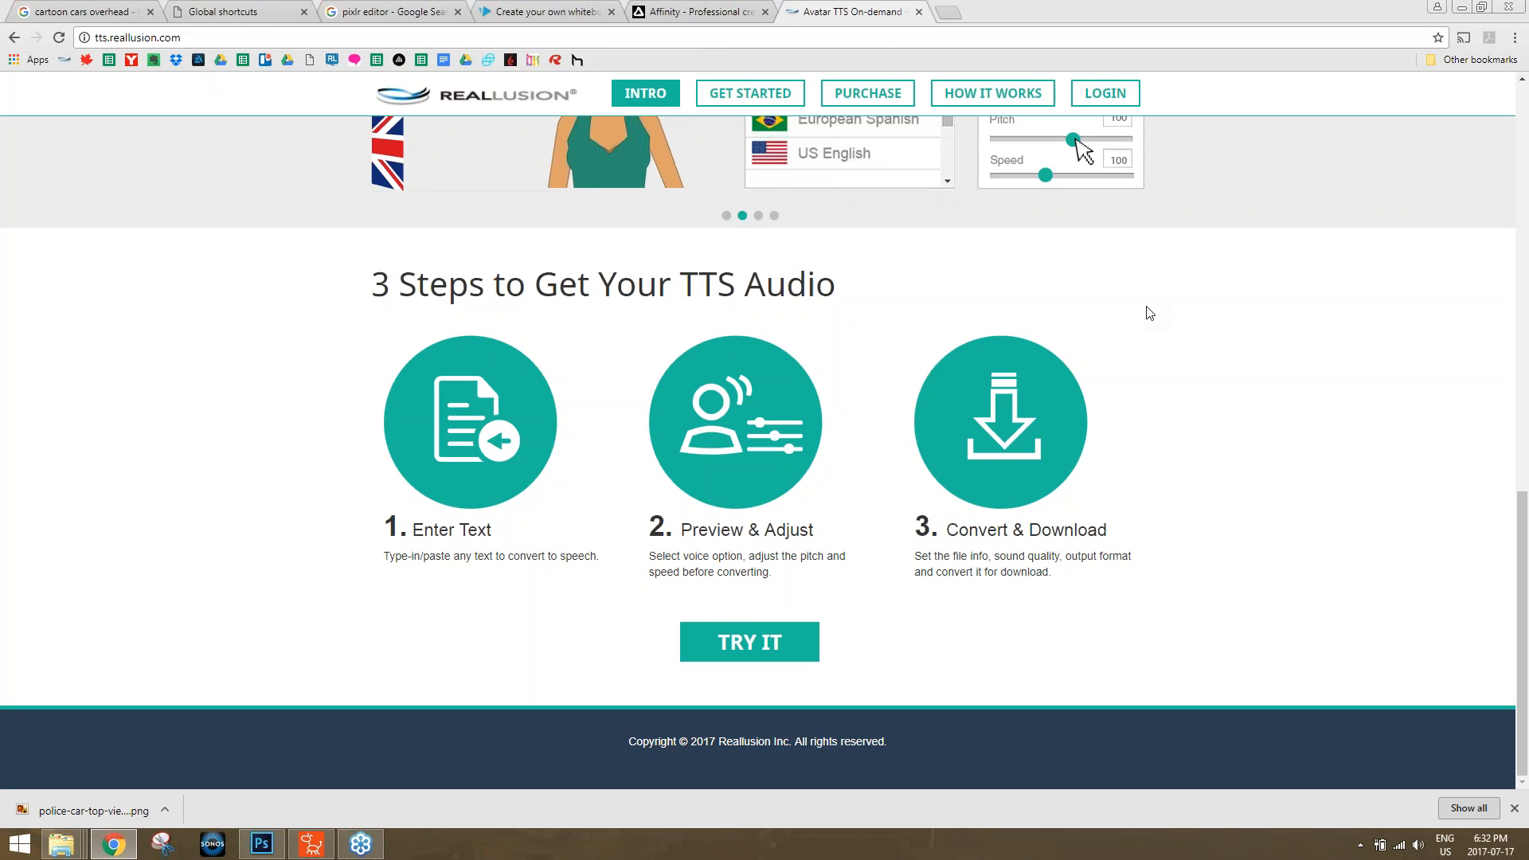
pyautogui.scroll(6, 1149, 312)
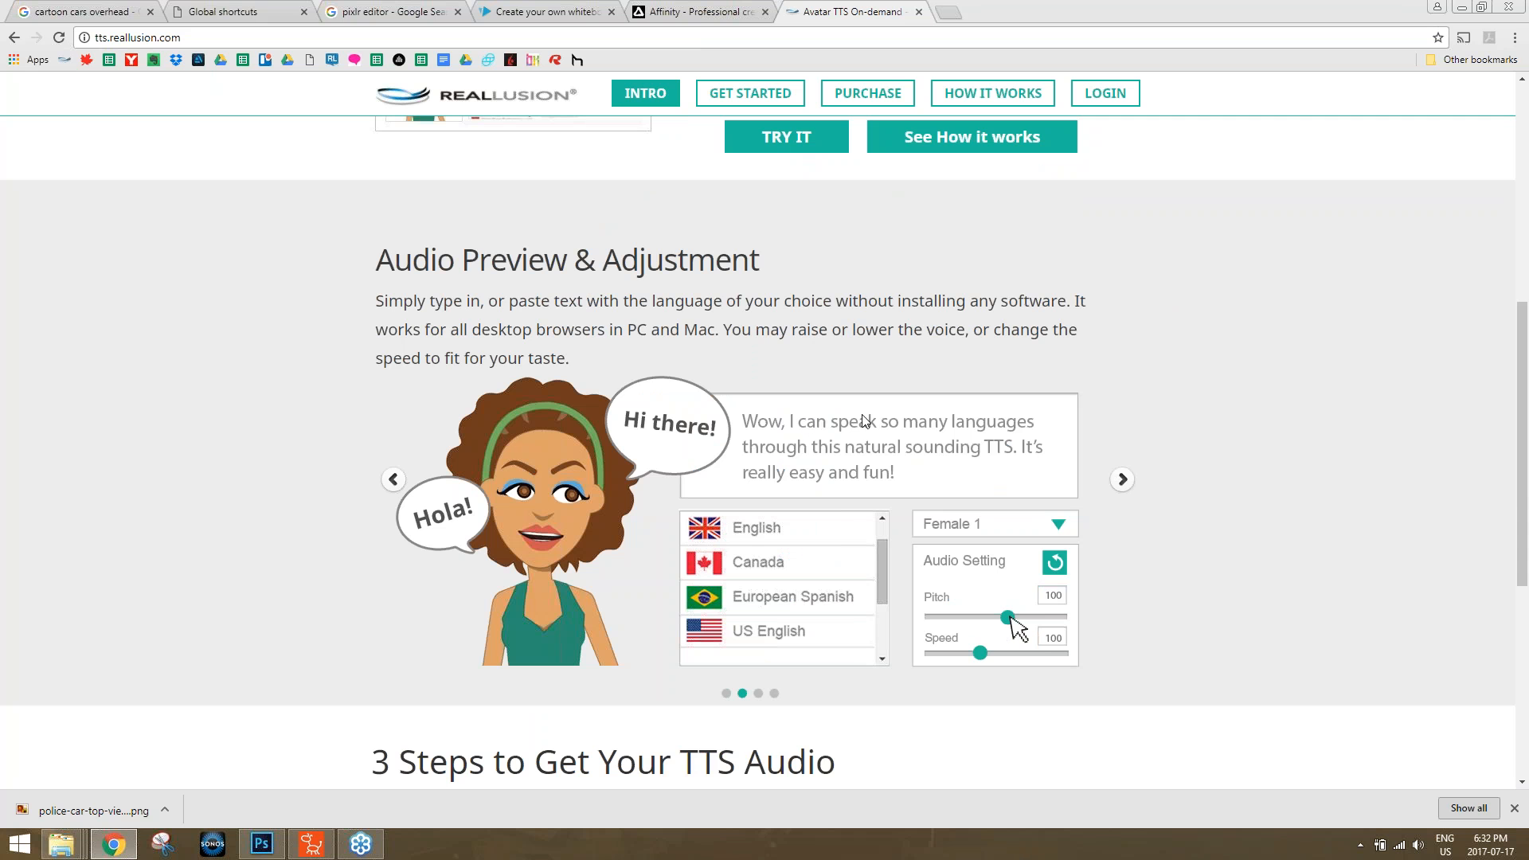
pyautogui.scroll(7, 868, 418)
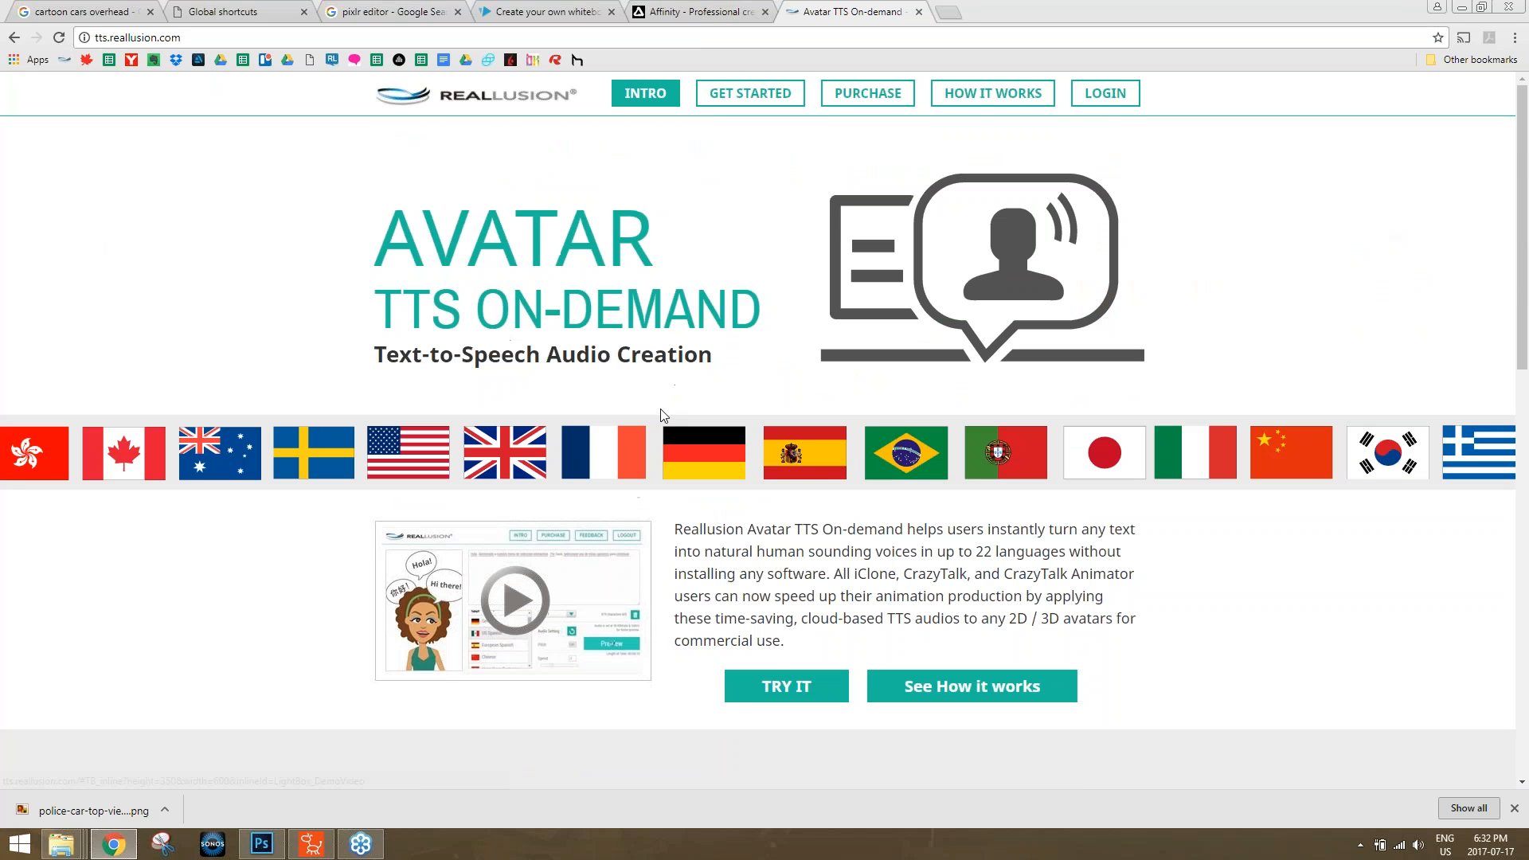
pyautogui.scroll(-3, 804, 491)
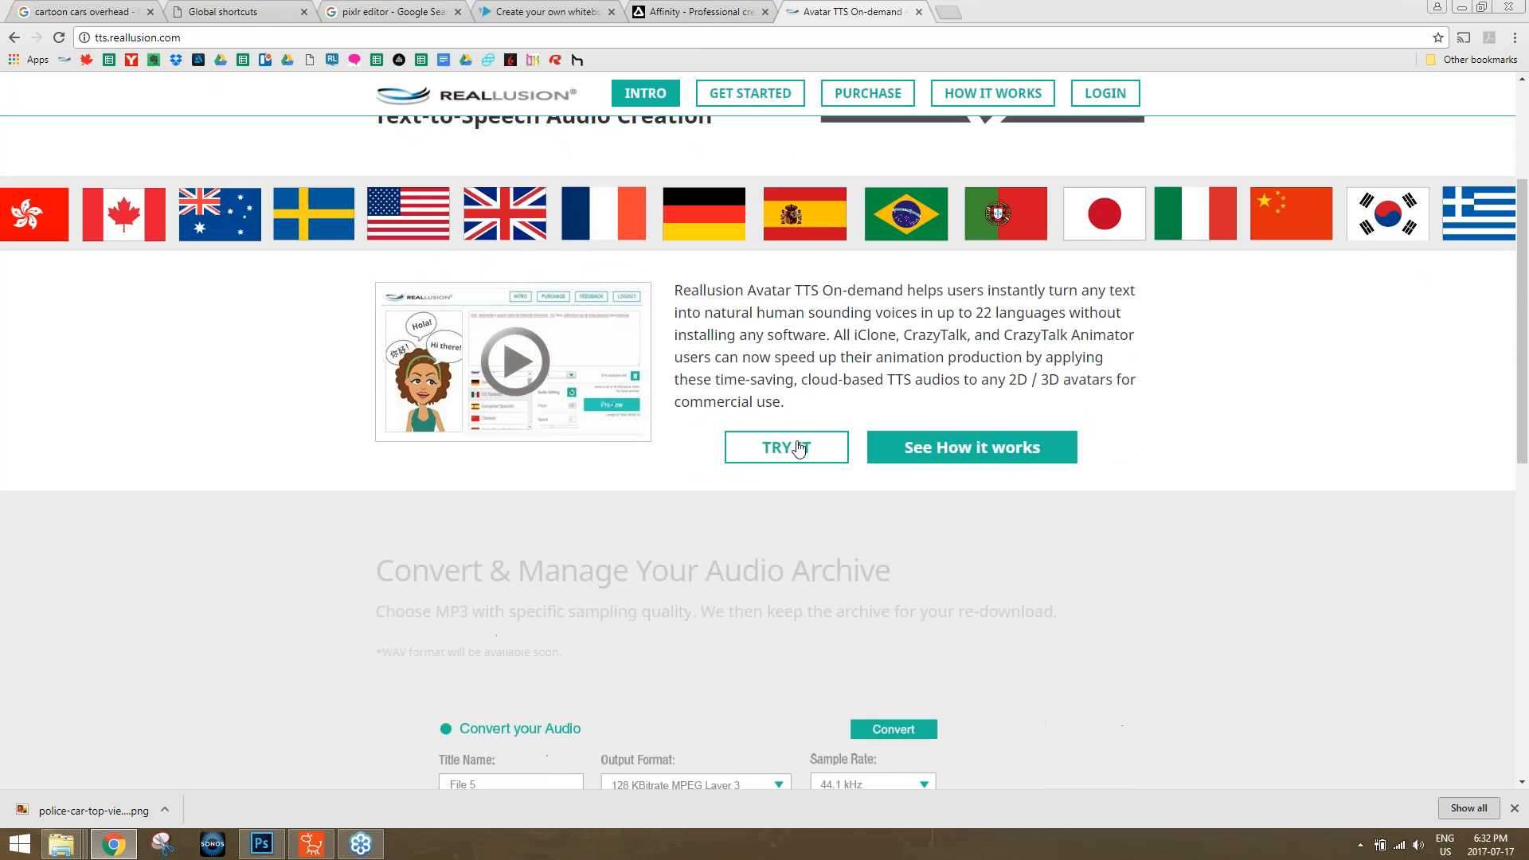
# Open the Avatar TTS On-demand trial page, preview the sample text as US English audio, and close the page.
pyautogui.click(784, 448)
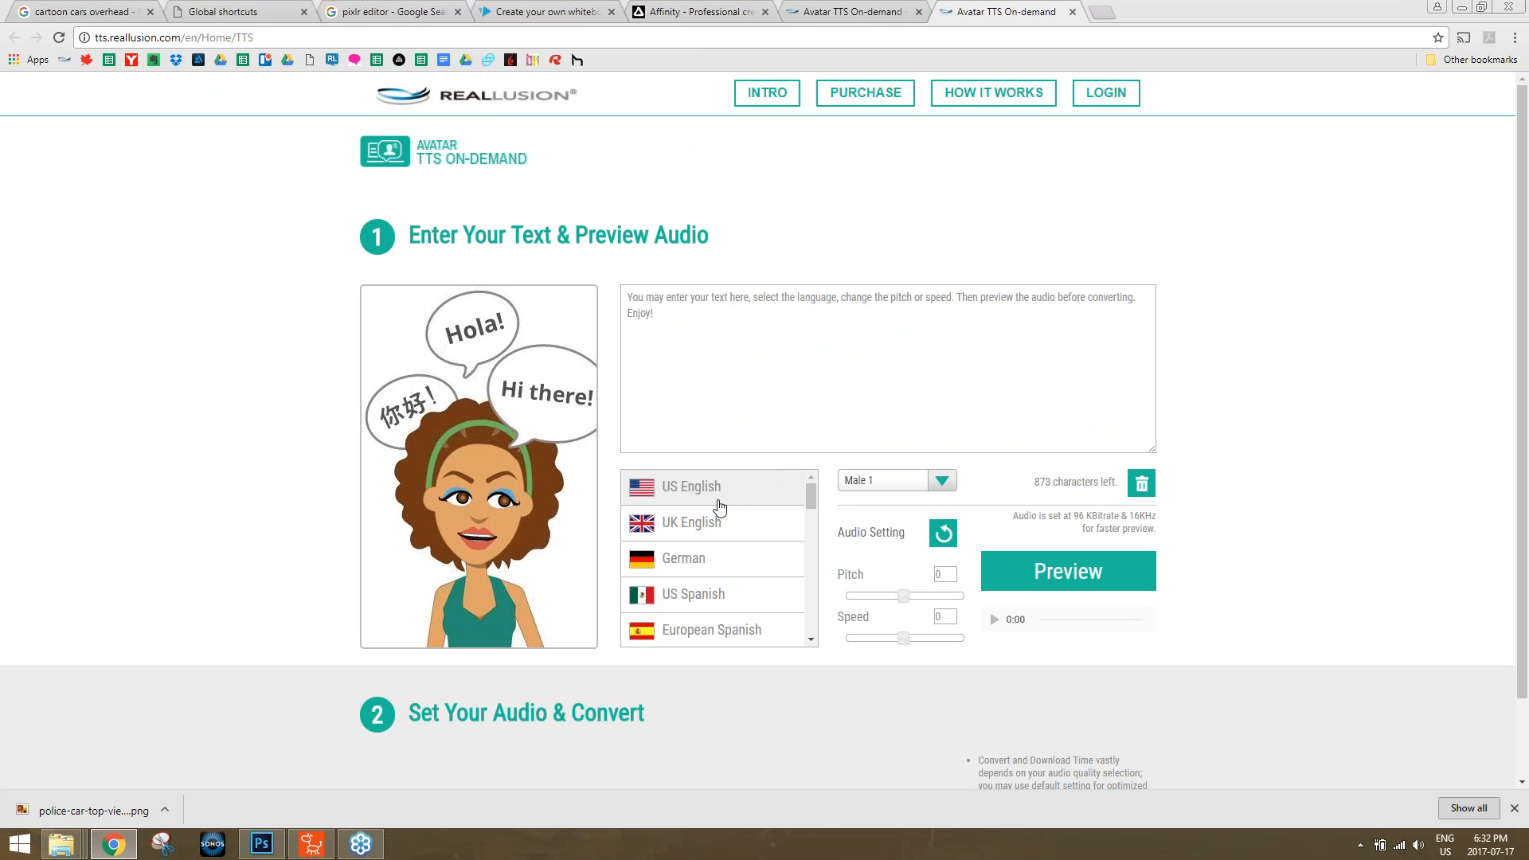
pyautogui.click(754, 364)
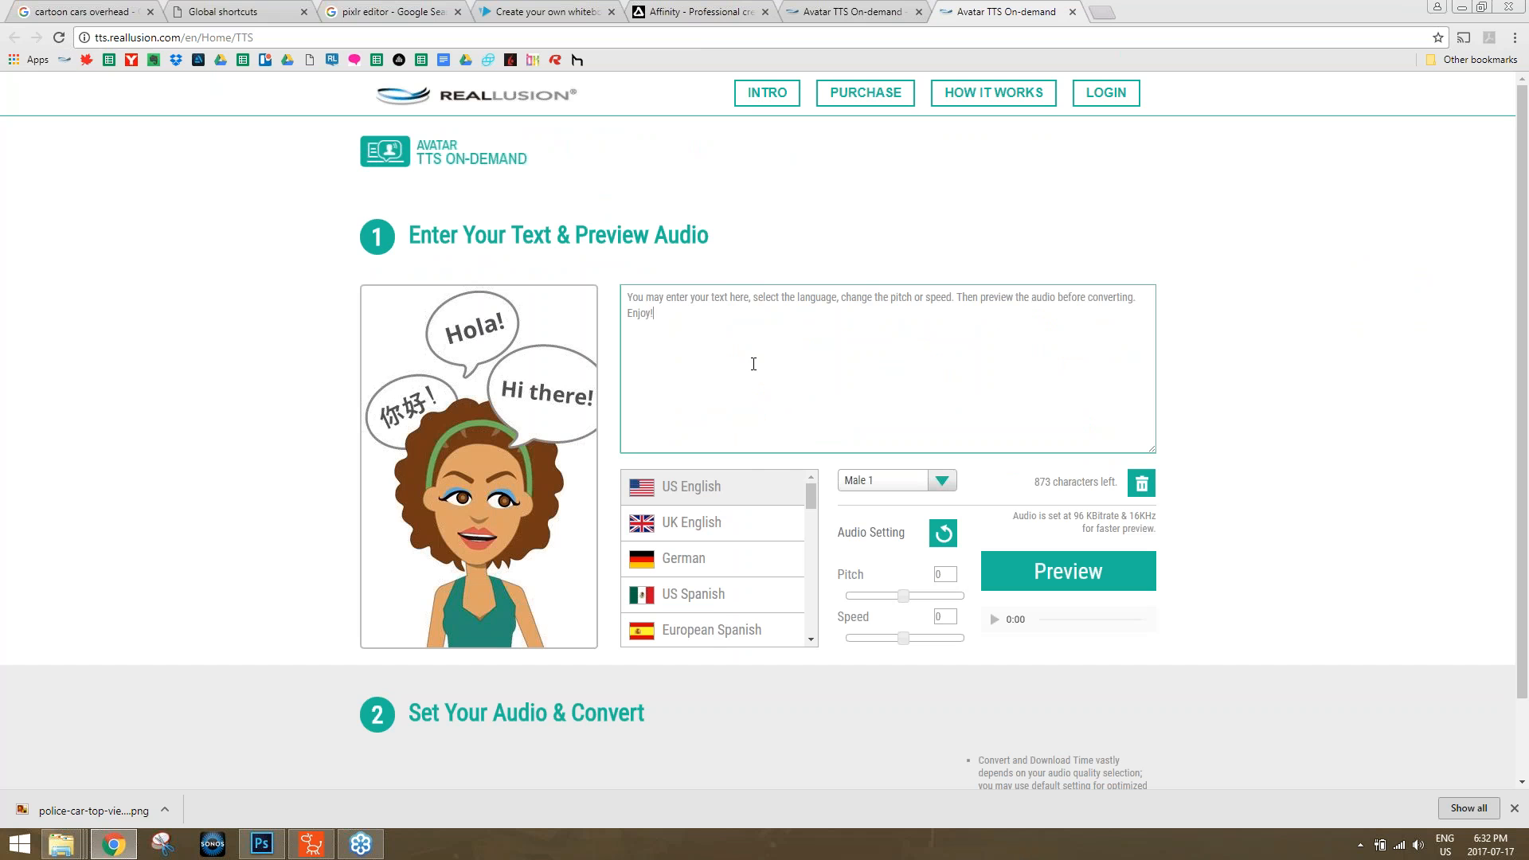
pyautogui.click(1115, 563)
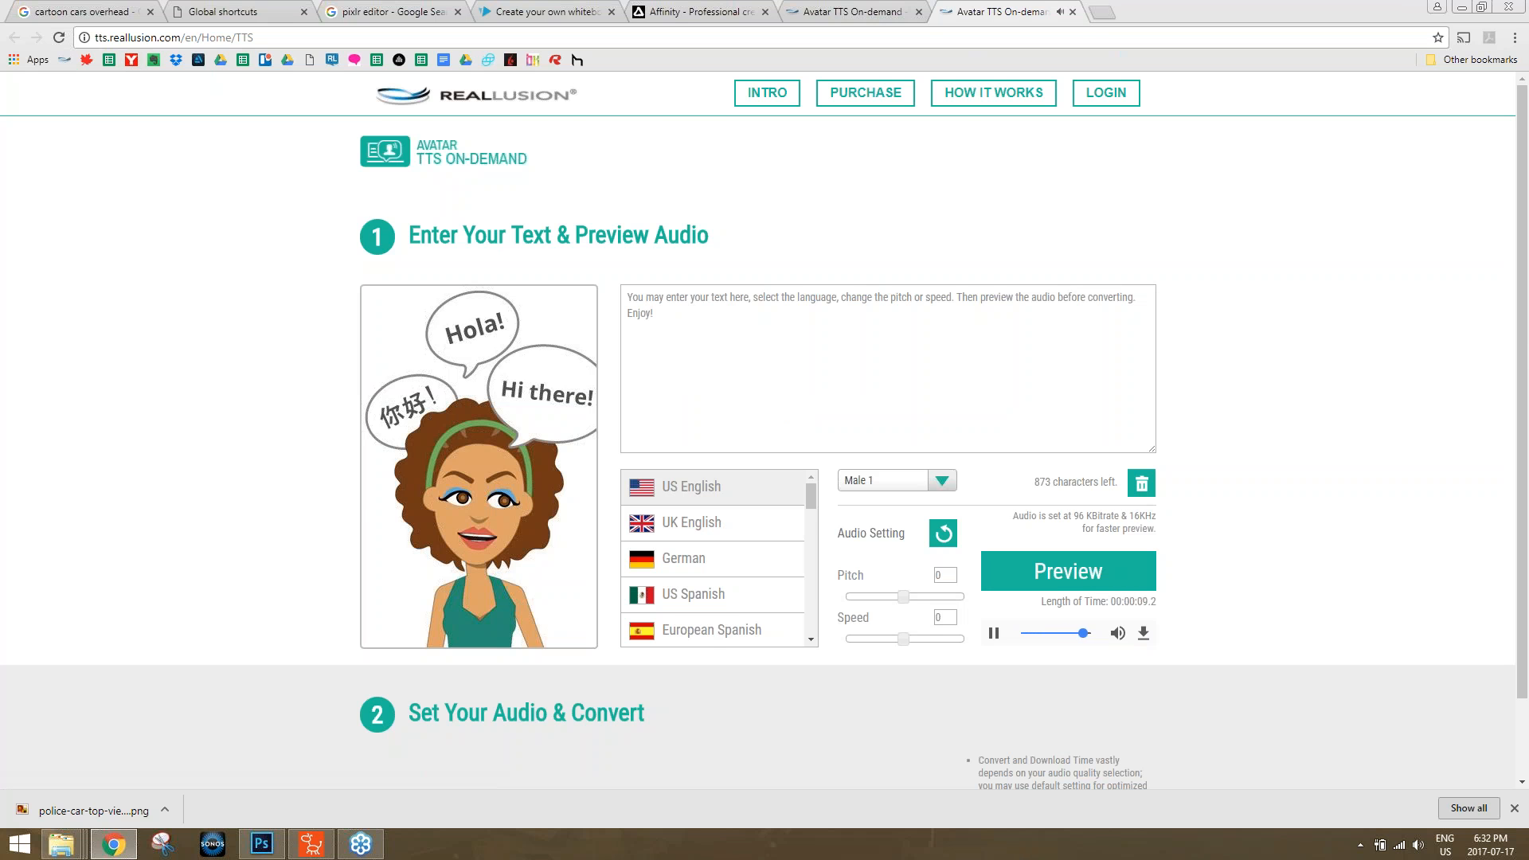
pyautogui.click(1072, 12)
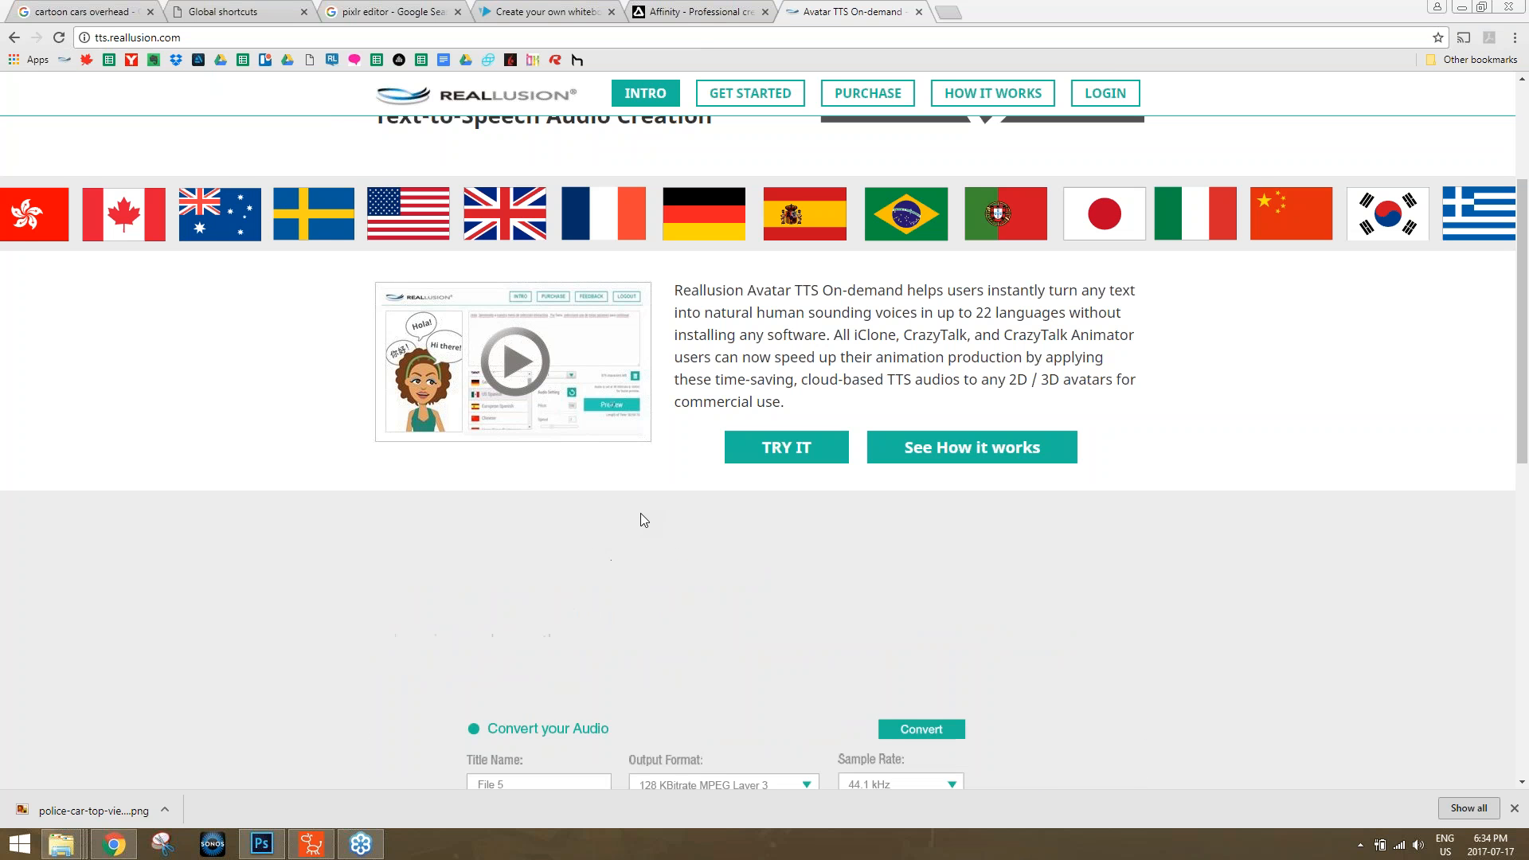
# Switch to CrazyTalk Animator 3 and start a new project without saving the current one.
pyautogui.moveTo(328, 852)
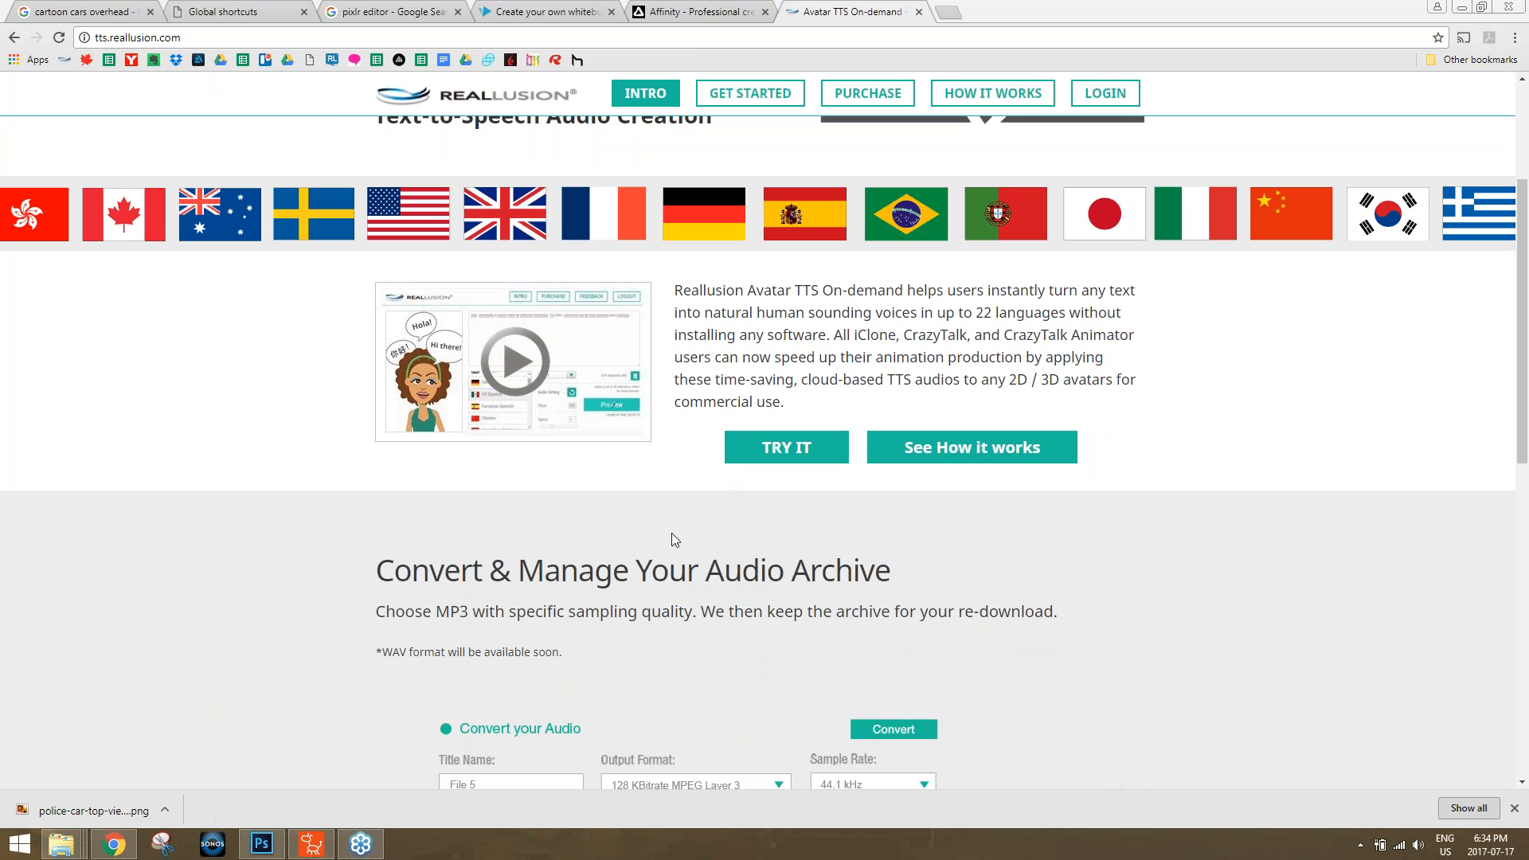
pyautogui.click(313, 843)
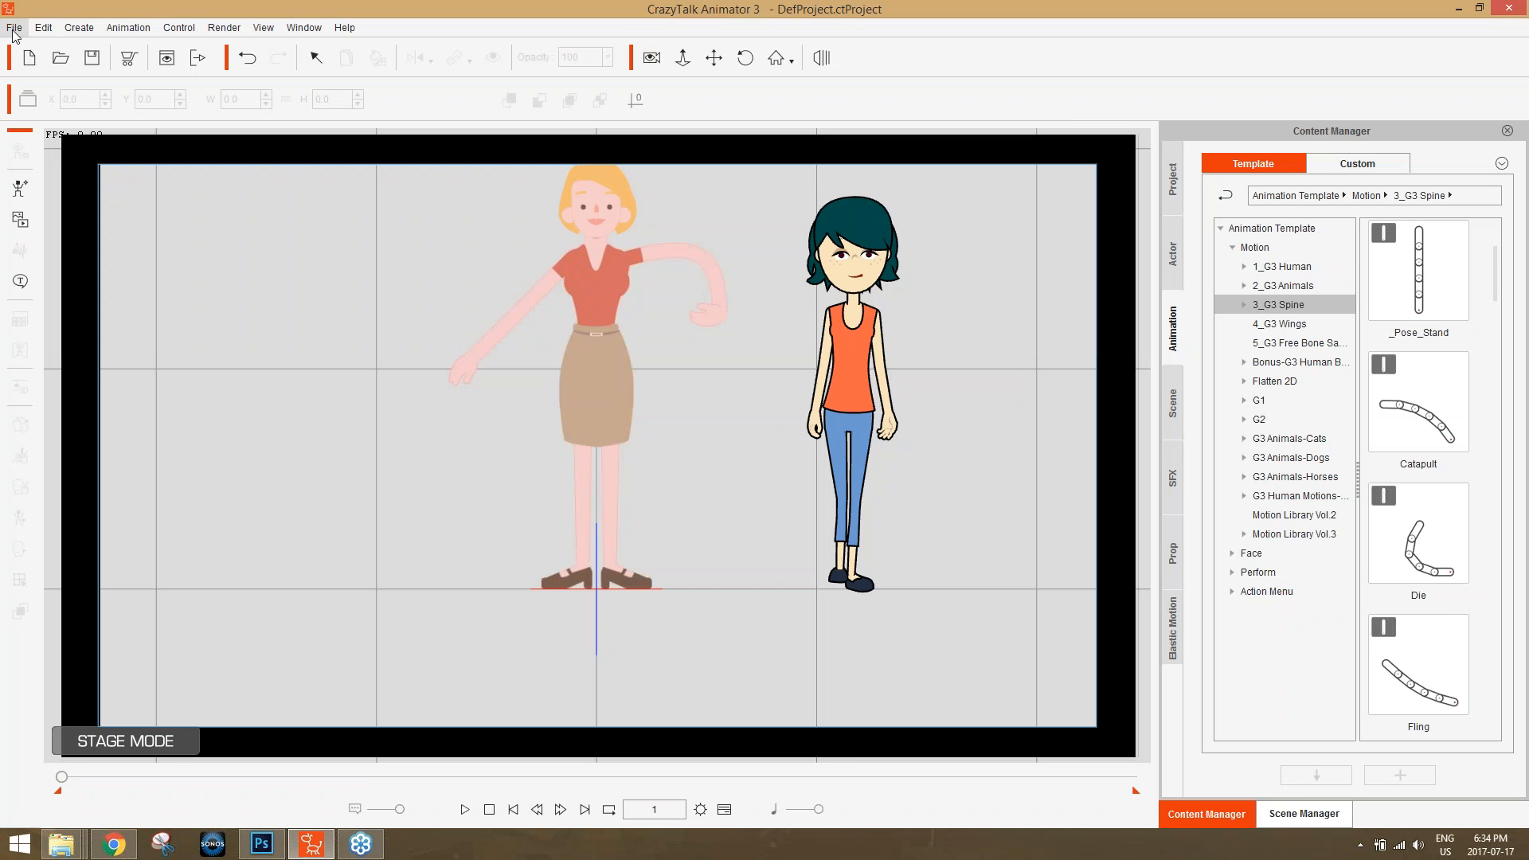
pyautogui.click(28, 57)
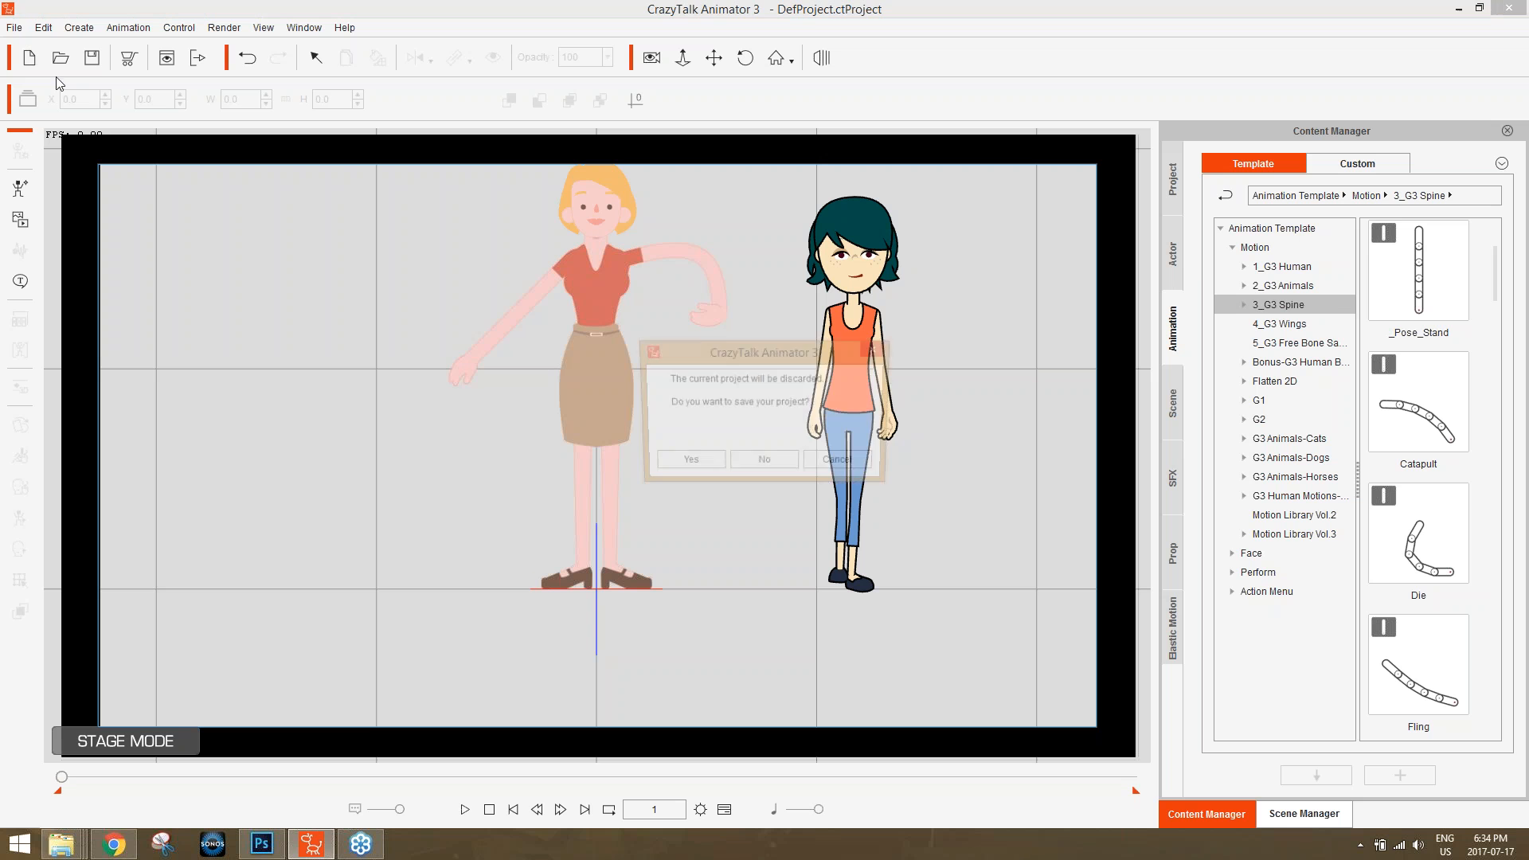
pyautogui.click(777, 466)
# Import the black bug image from the desktop onto the empty stage as a prop.
pyautogui.press('super+d')
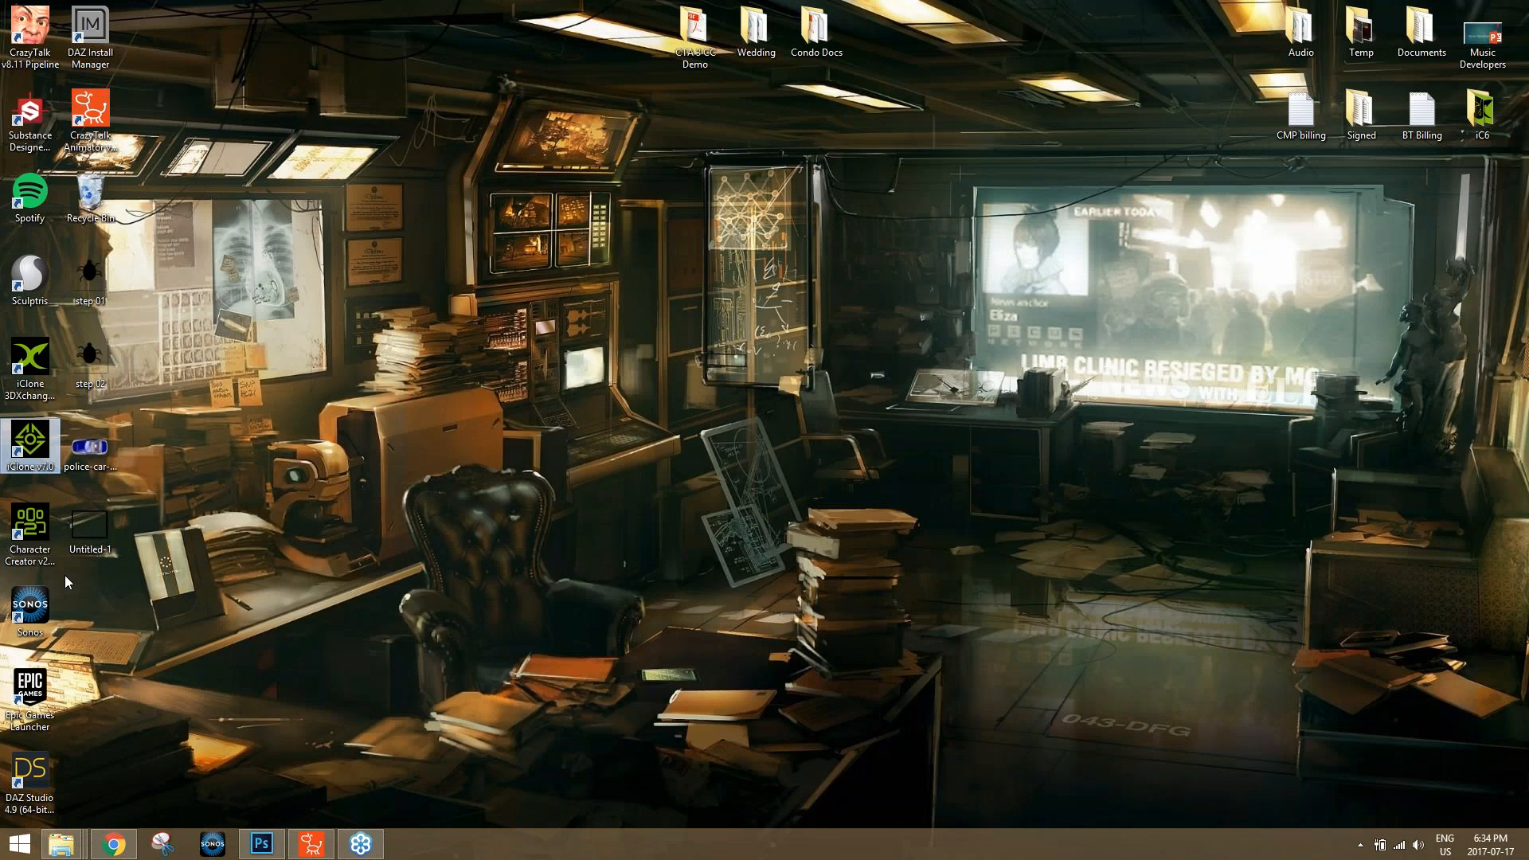
pyautogui.click(312, 843)
pyautogui.moveTo(341, 836); pyautogui.dragTo(657, 498)
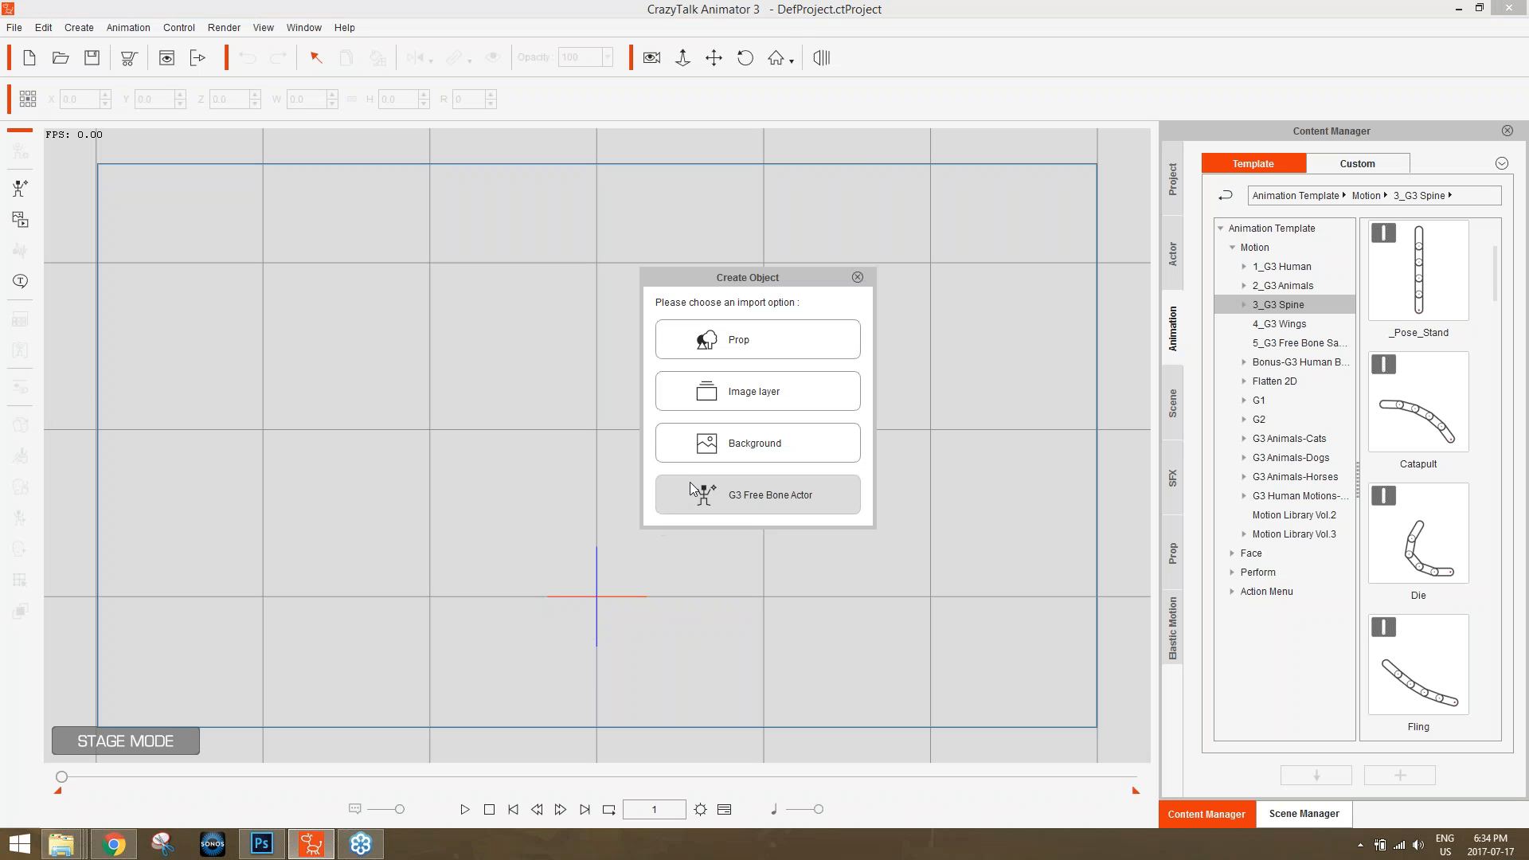
pyautogui.click(815, 337)
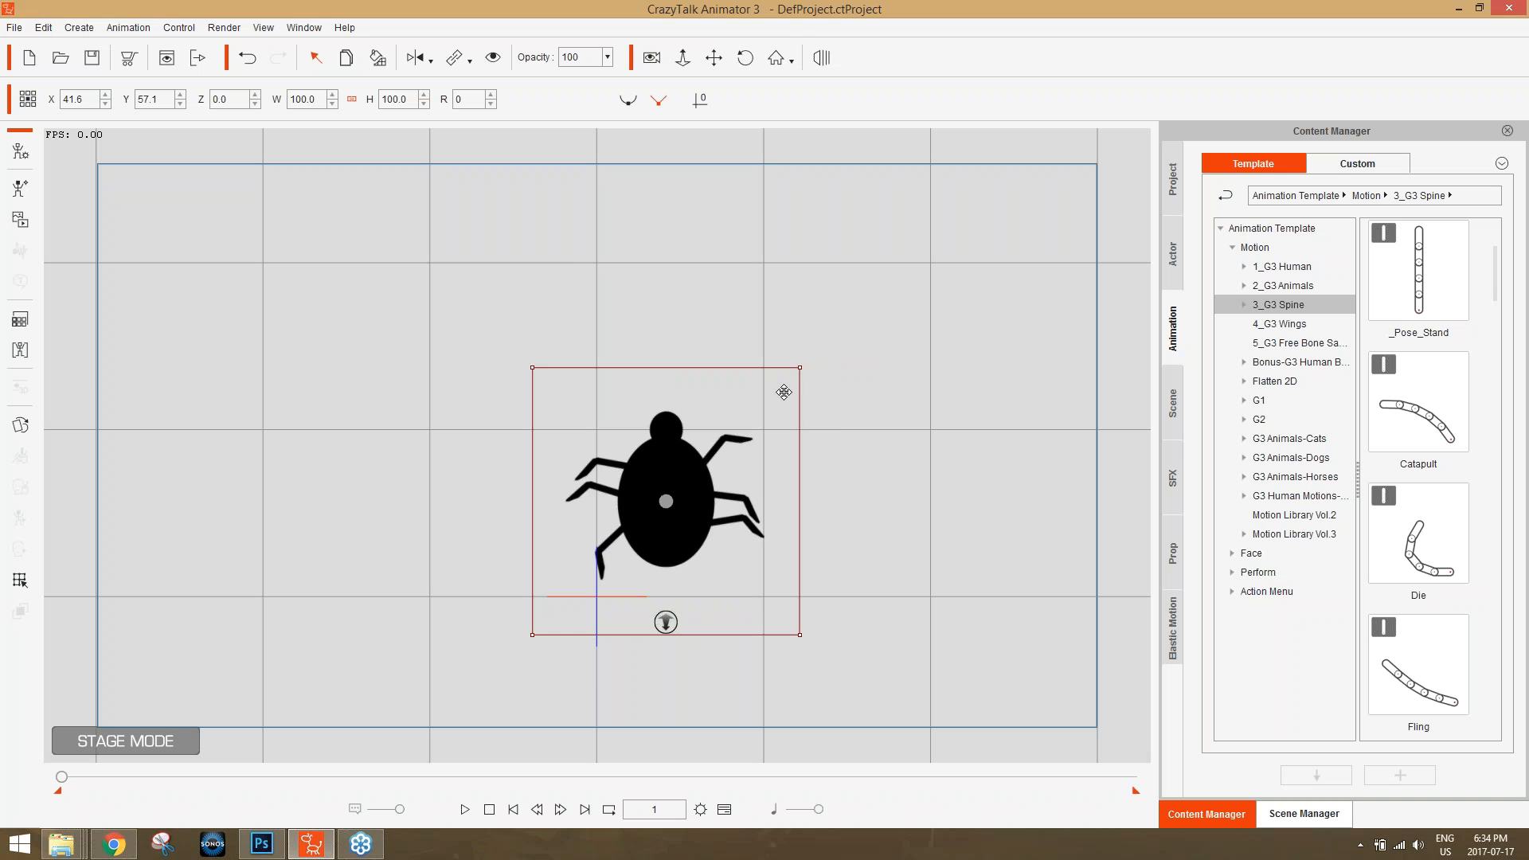
# Scale the bug prop to about 97.6, rotate it to about 288 degrees and place it near the stage's lower-right corner.
pyautogui.moveTo(797, 368); pyautogui.dragTo(666, 457)
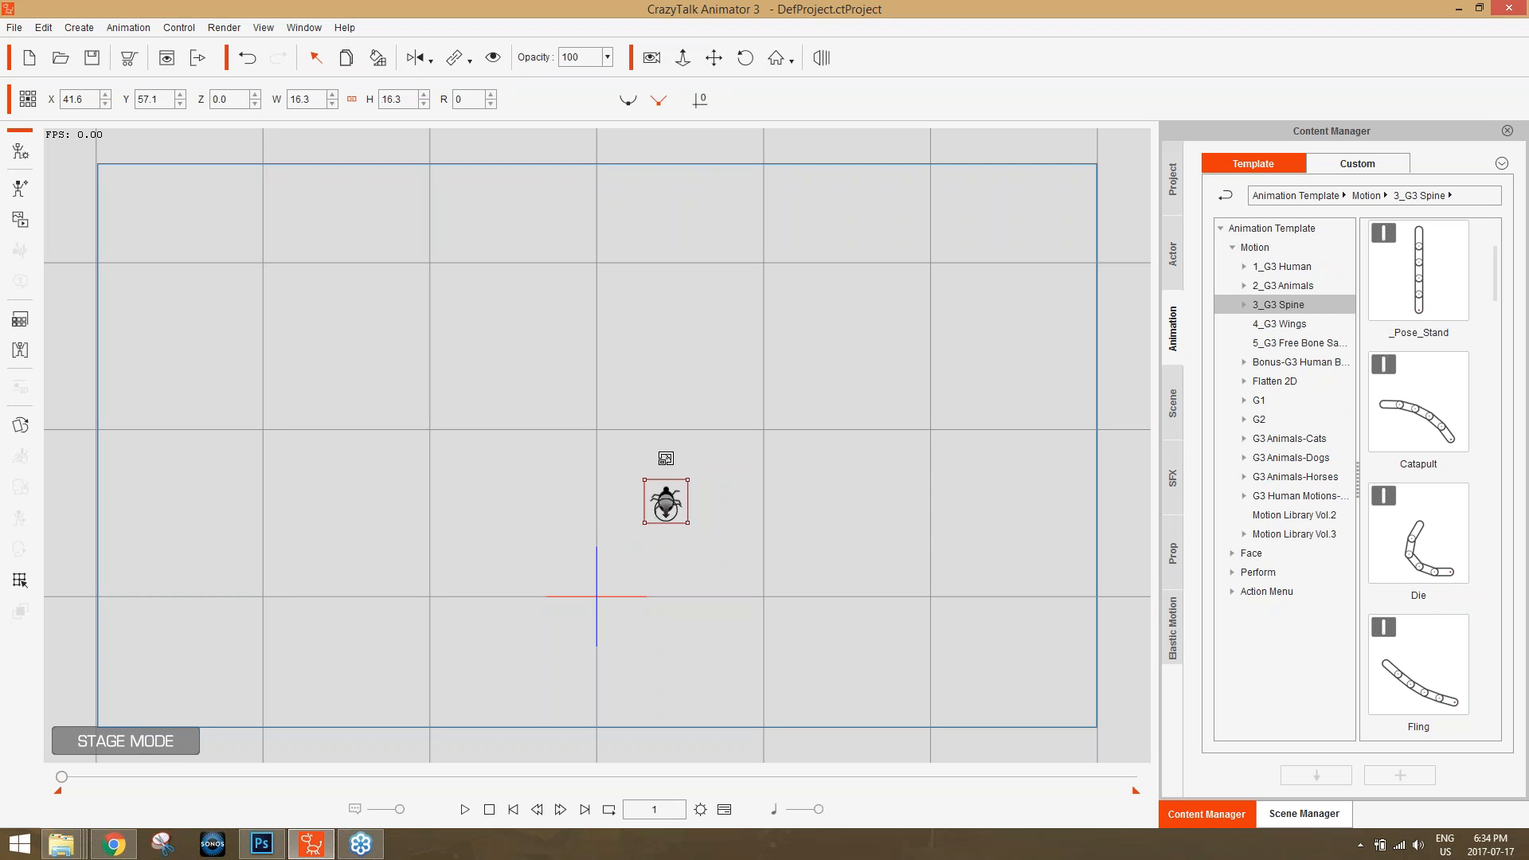
pyautogui.moveTo(688, 523); pyautogui.dragTo(973, 423)
pyautogui.moveTo(845, 534); pyautogui.dragTo(956, 646)
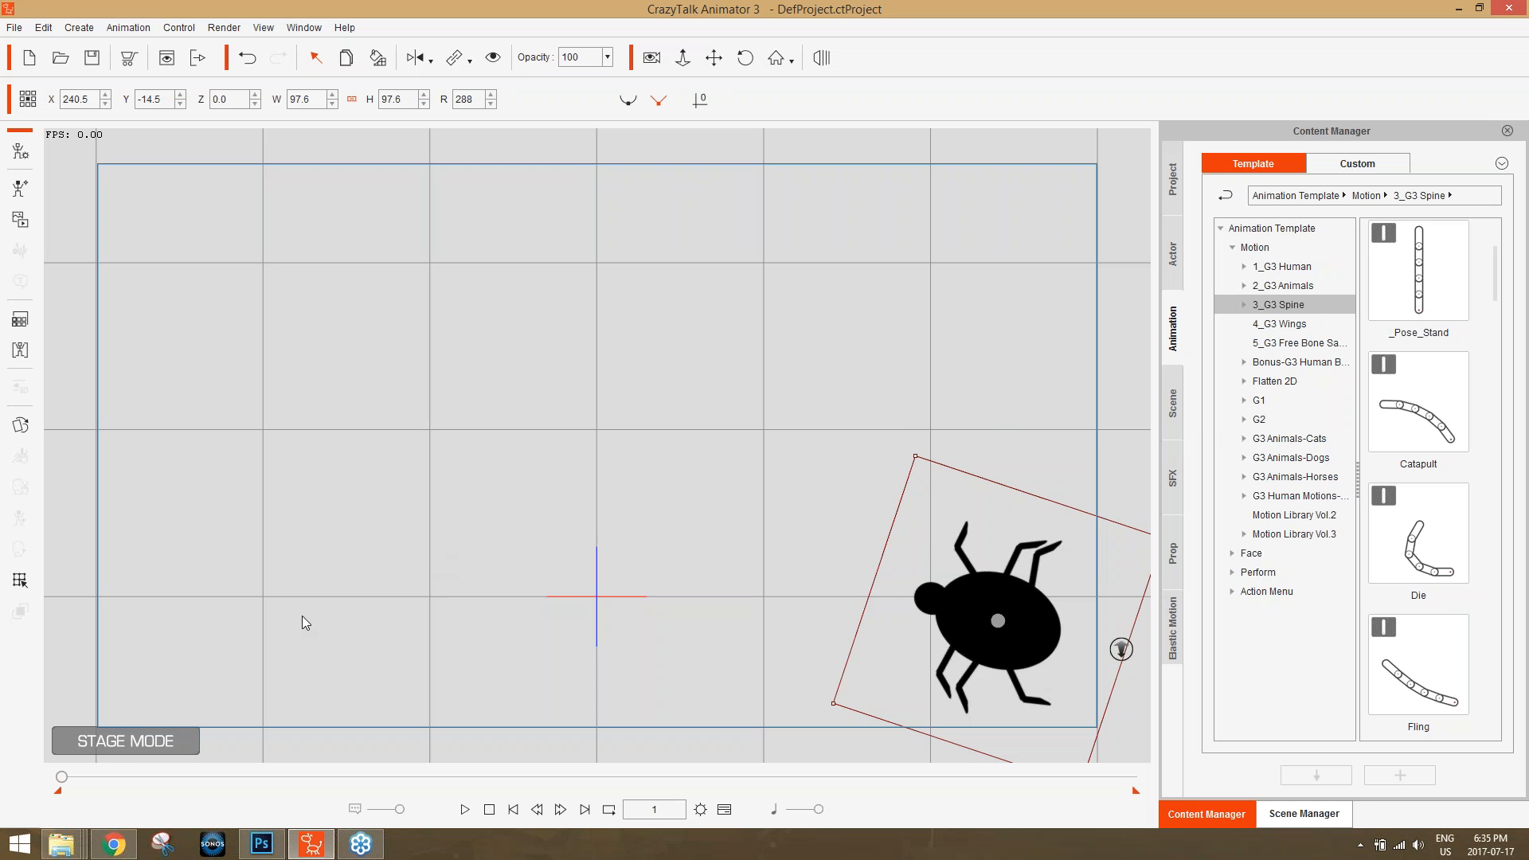
# At frame 50, move the bug to the stage's upper left, about X -229 and Y 147, and rotate it to 0 degrees.
pyautogui.moveTo(63, 776)
pyautogui.mouseDown()
pyautogui.moveTo(118, 777)
pyautogui.moveTo(86, 782)
pyautogui.mouseUp()
pyautogui.moveTo(966, 658); pyautogui.dragTo(178, 384)
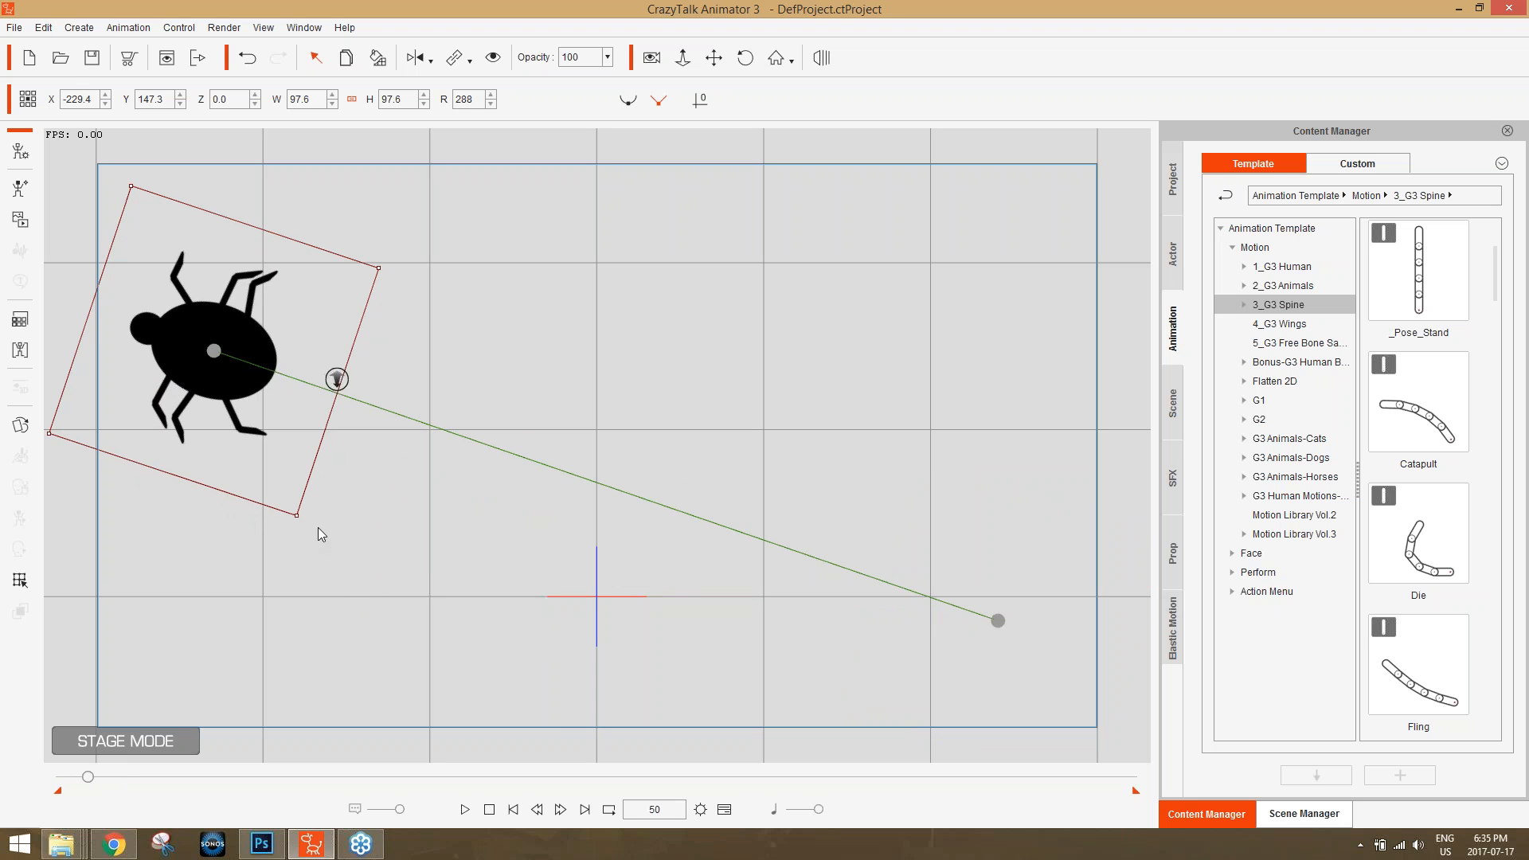
pyautogui.moveTo(292, 531); pyautogui.dragTo(66, 480)
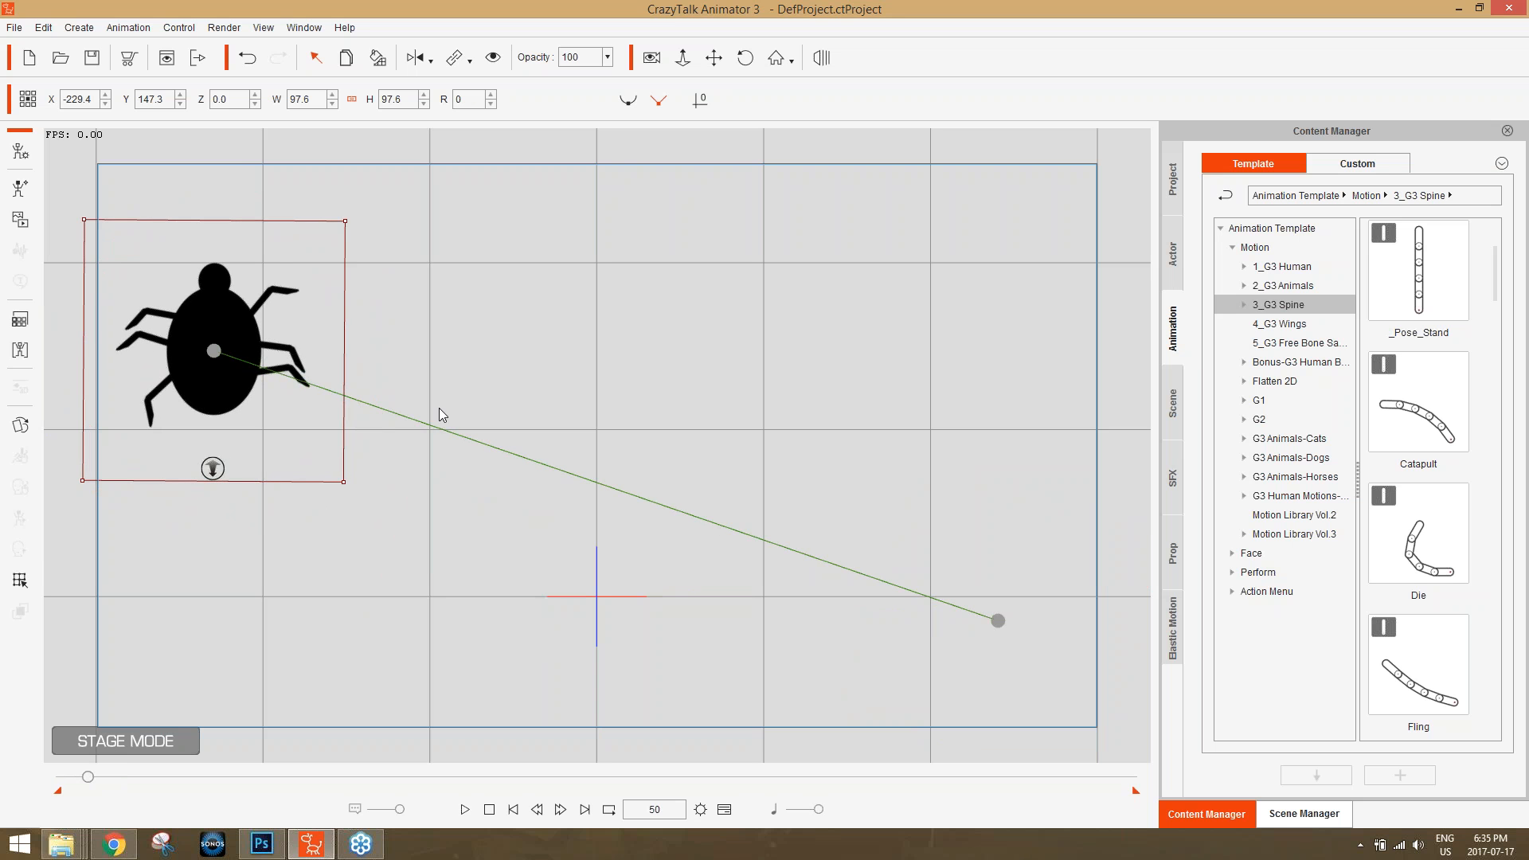
# At frame 145, move the bug to the stage's top center, rotate it to about 129 degrees, and play the animation.
pyautogui.moveTo(93, 777); pyautogui.dragTo(139, 777)
pyautogui.moveTo(208, 335); pyautogui.dragTo(659, 172)
pyautogui.moveTo(760, 342); pyautogui.dragTo(239, 247)
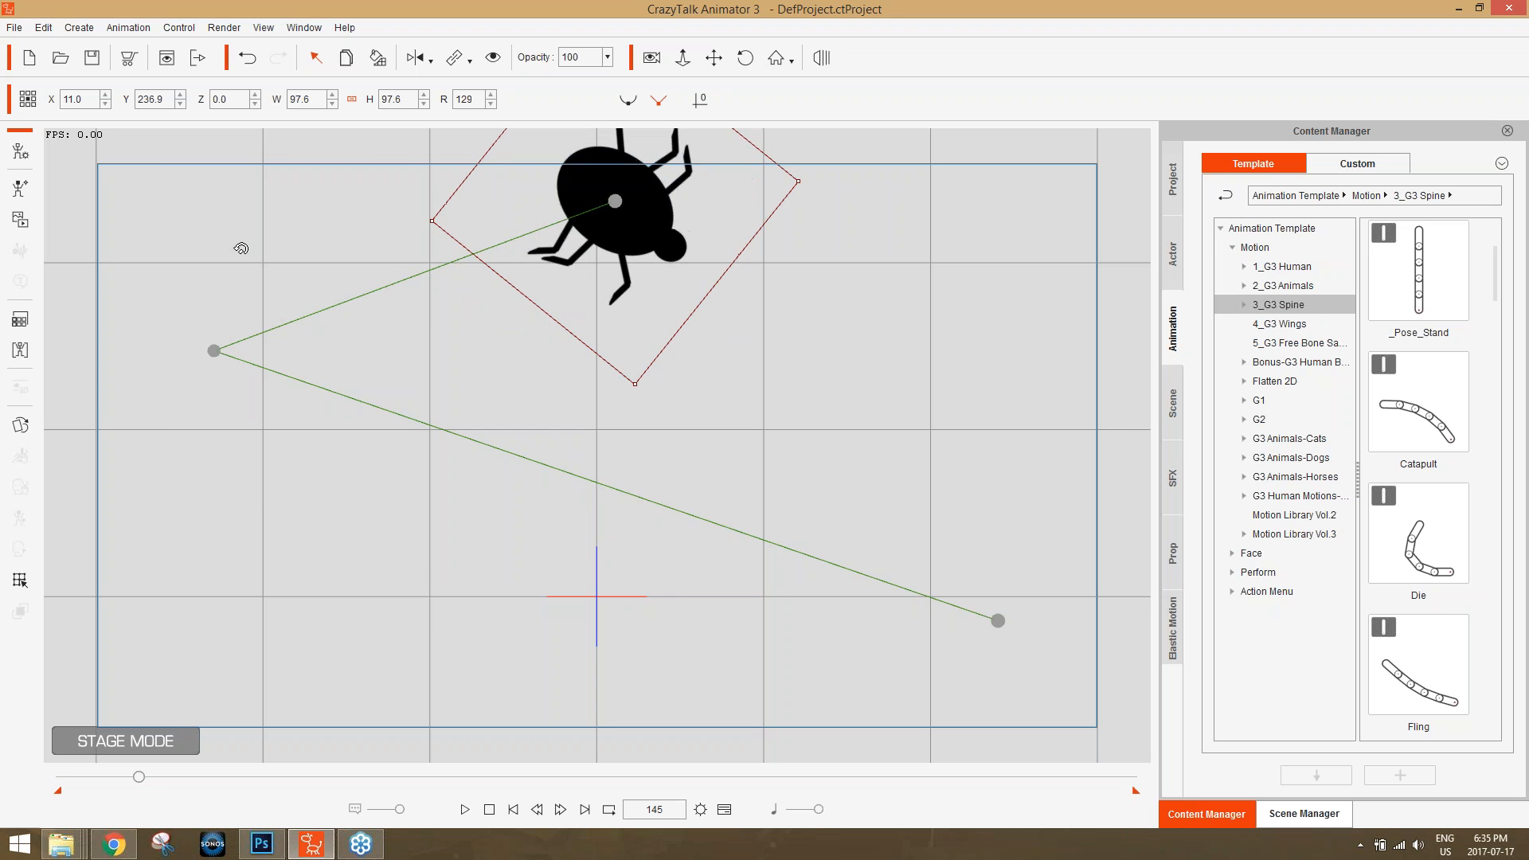
pyautogui.click(464, 810)
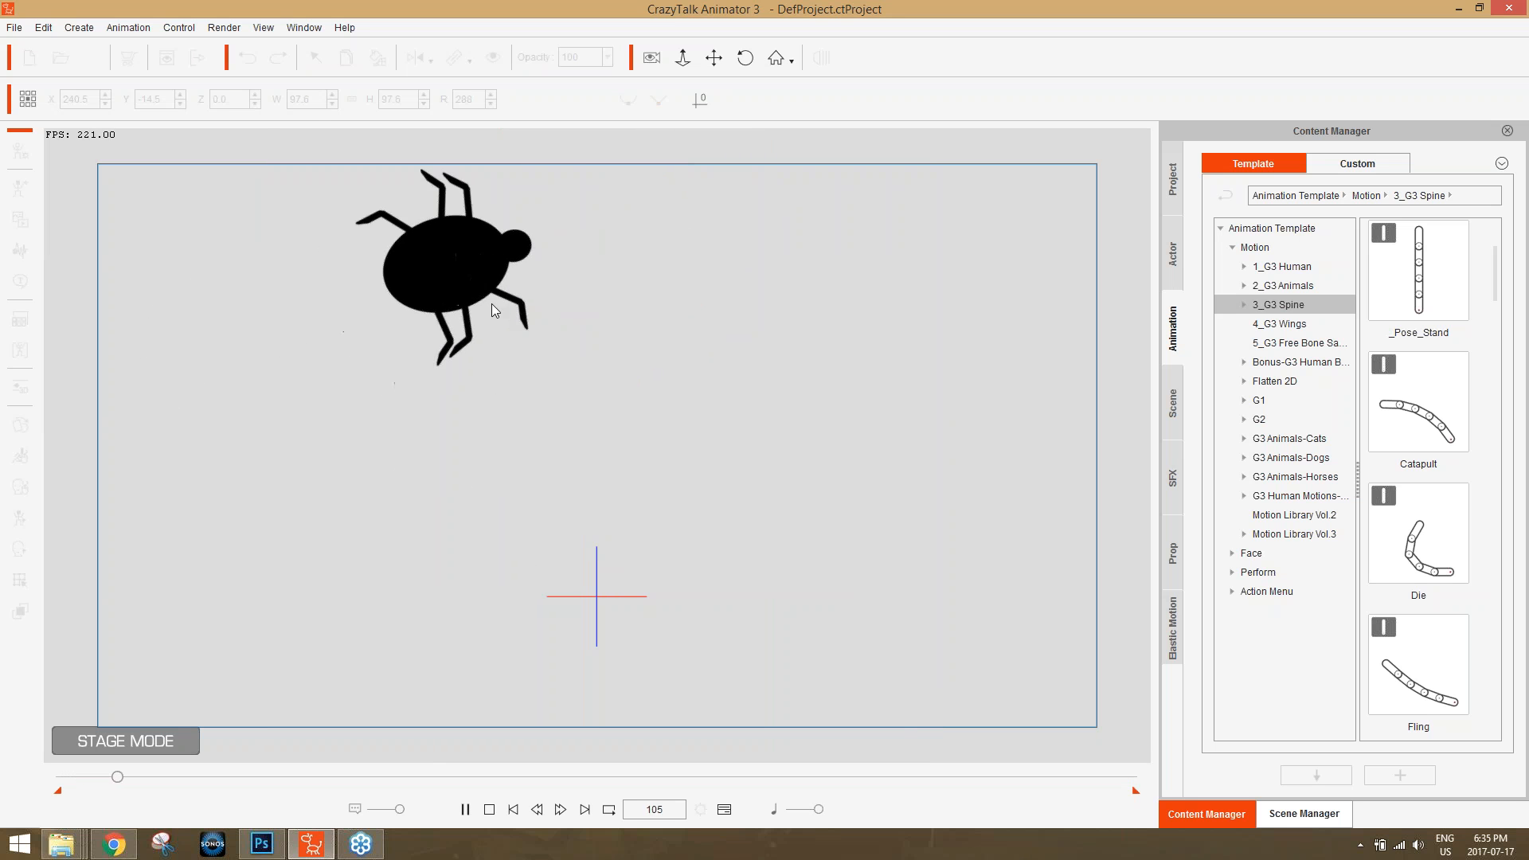
# Change the bug's motion path from straight segments to a curve and lower its middle point to just below mid-height at the stage's left side.
pyautogui.click(489, 809)
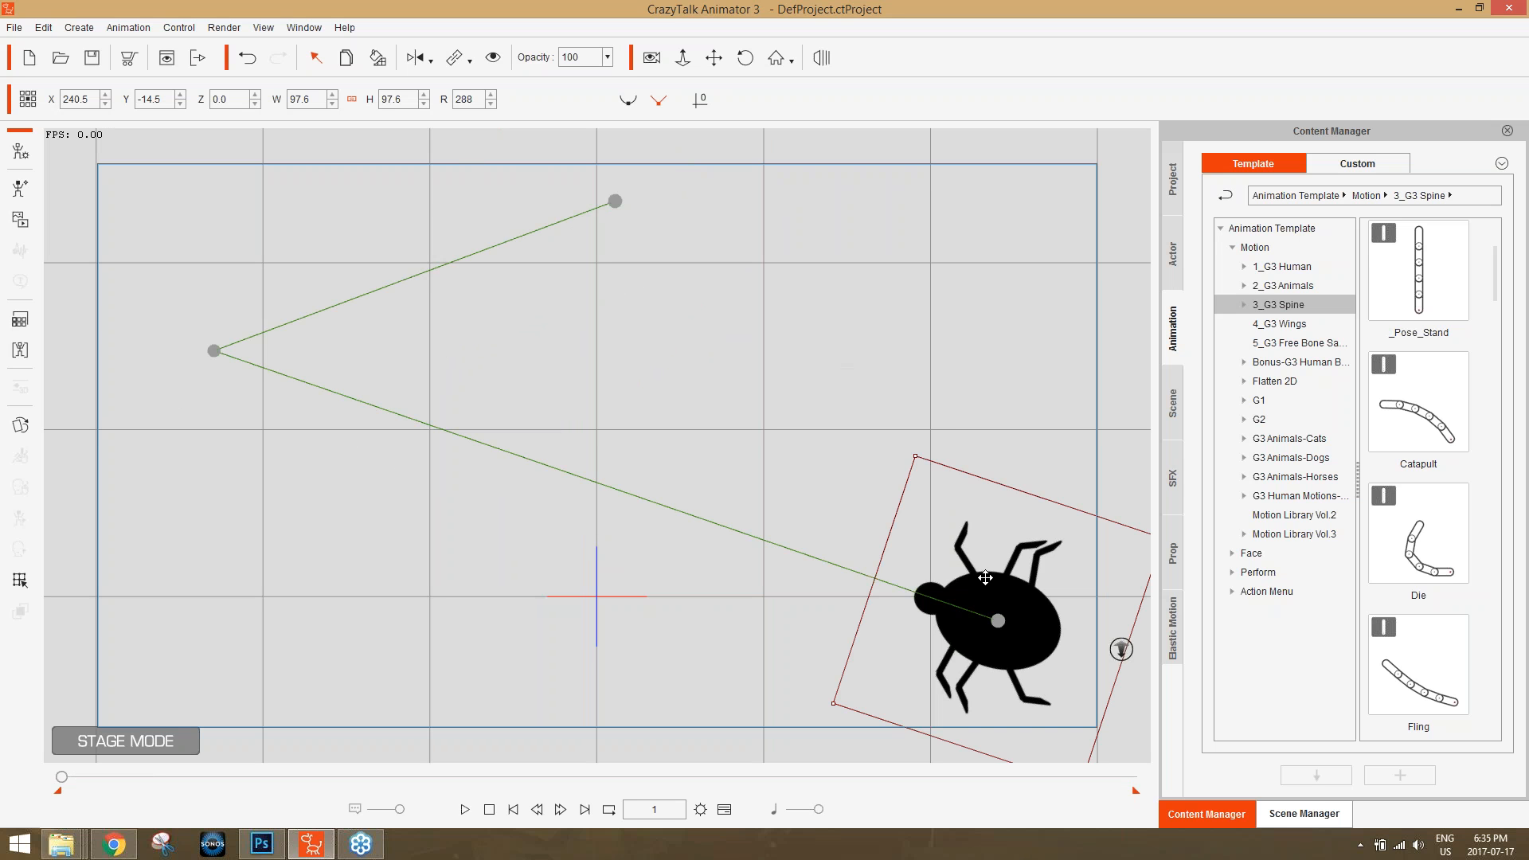
pyautogui.click(634, 105)
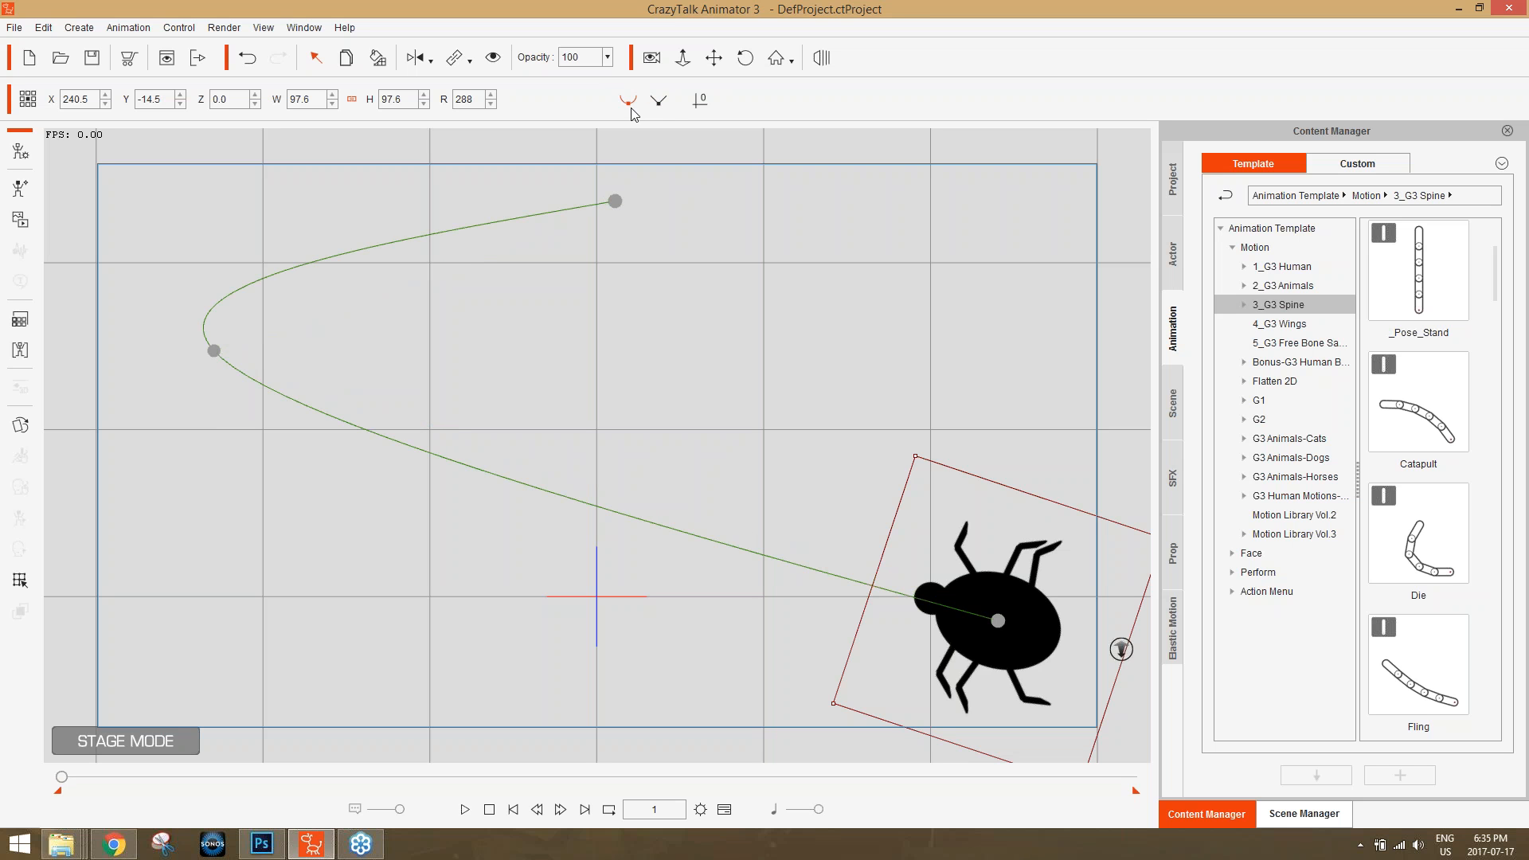
pyautogui.moveTo(206, 352); pyautogui.dragTo(207, 458)
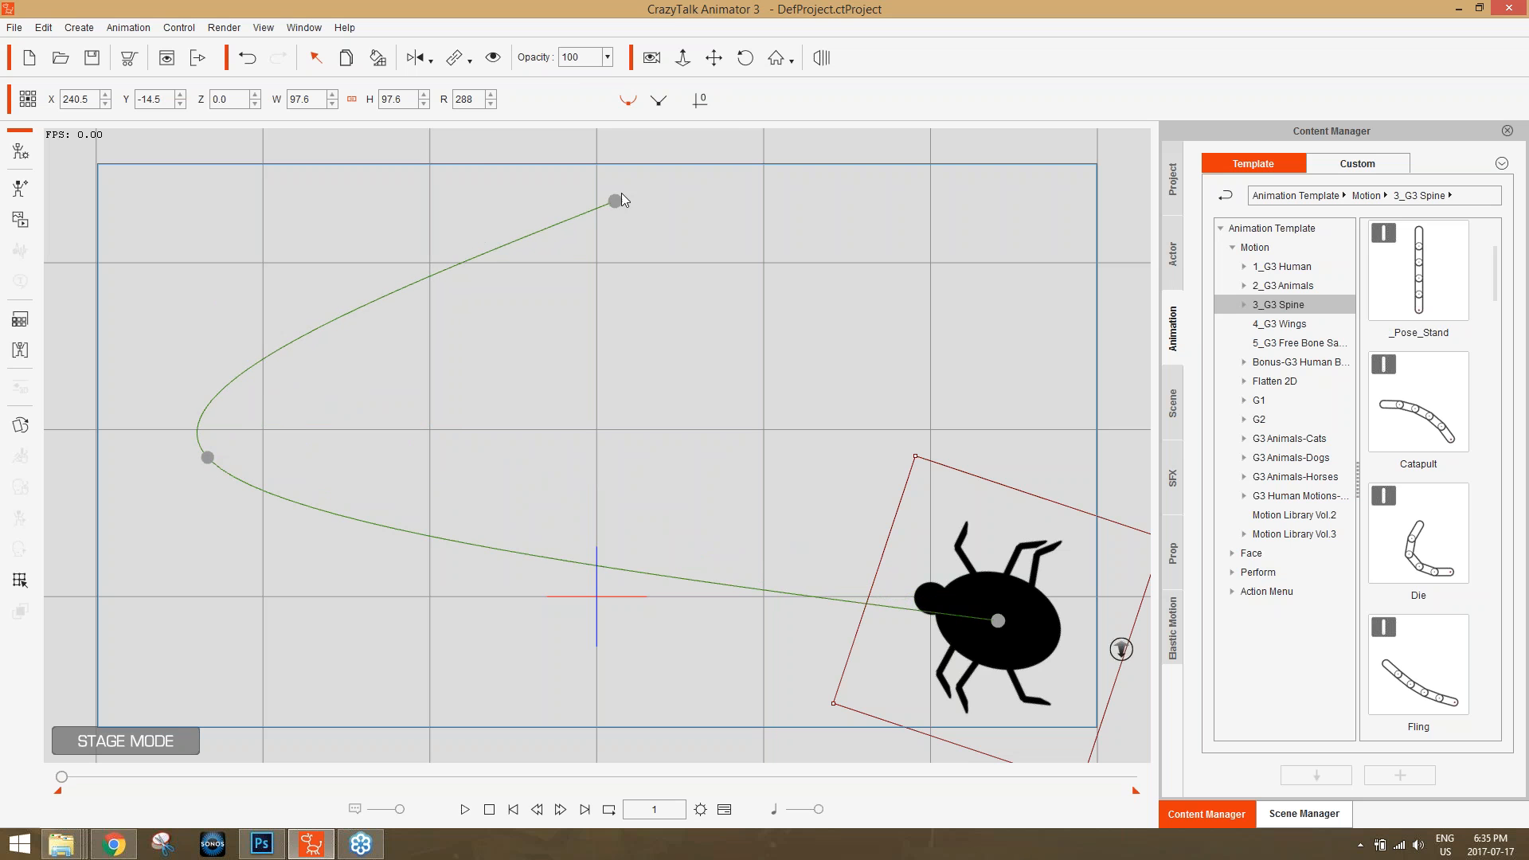
# Move the motion path's end point to just above the stage's top edge, left of center, and preview the animation.
pyautogui.moveTo(624, 204); pyautogui.dragTo(490, 157)
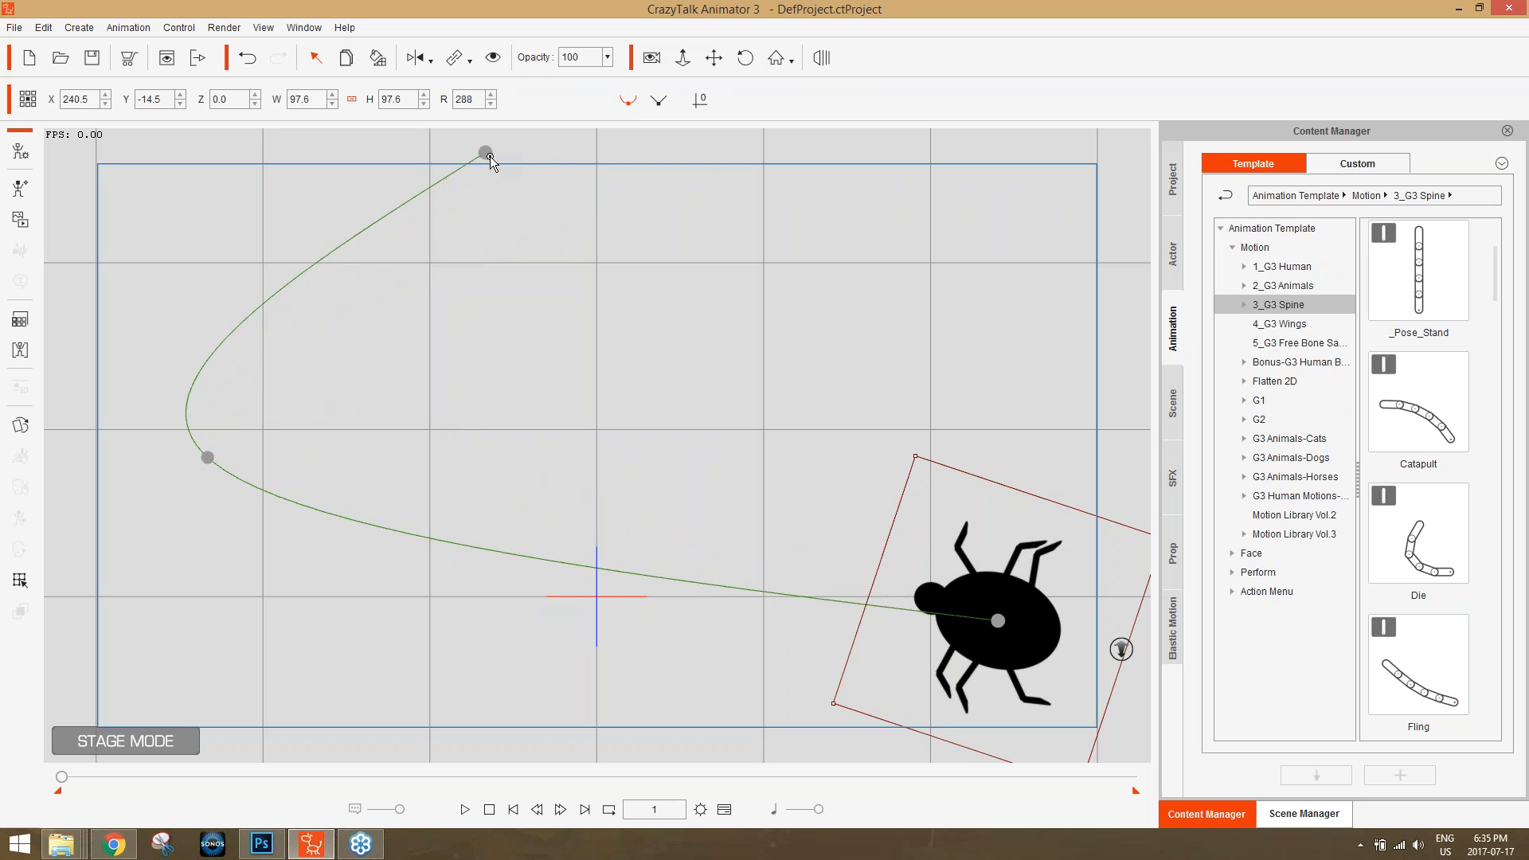
pyautogui.click(465, 809)
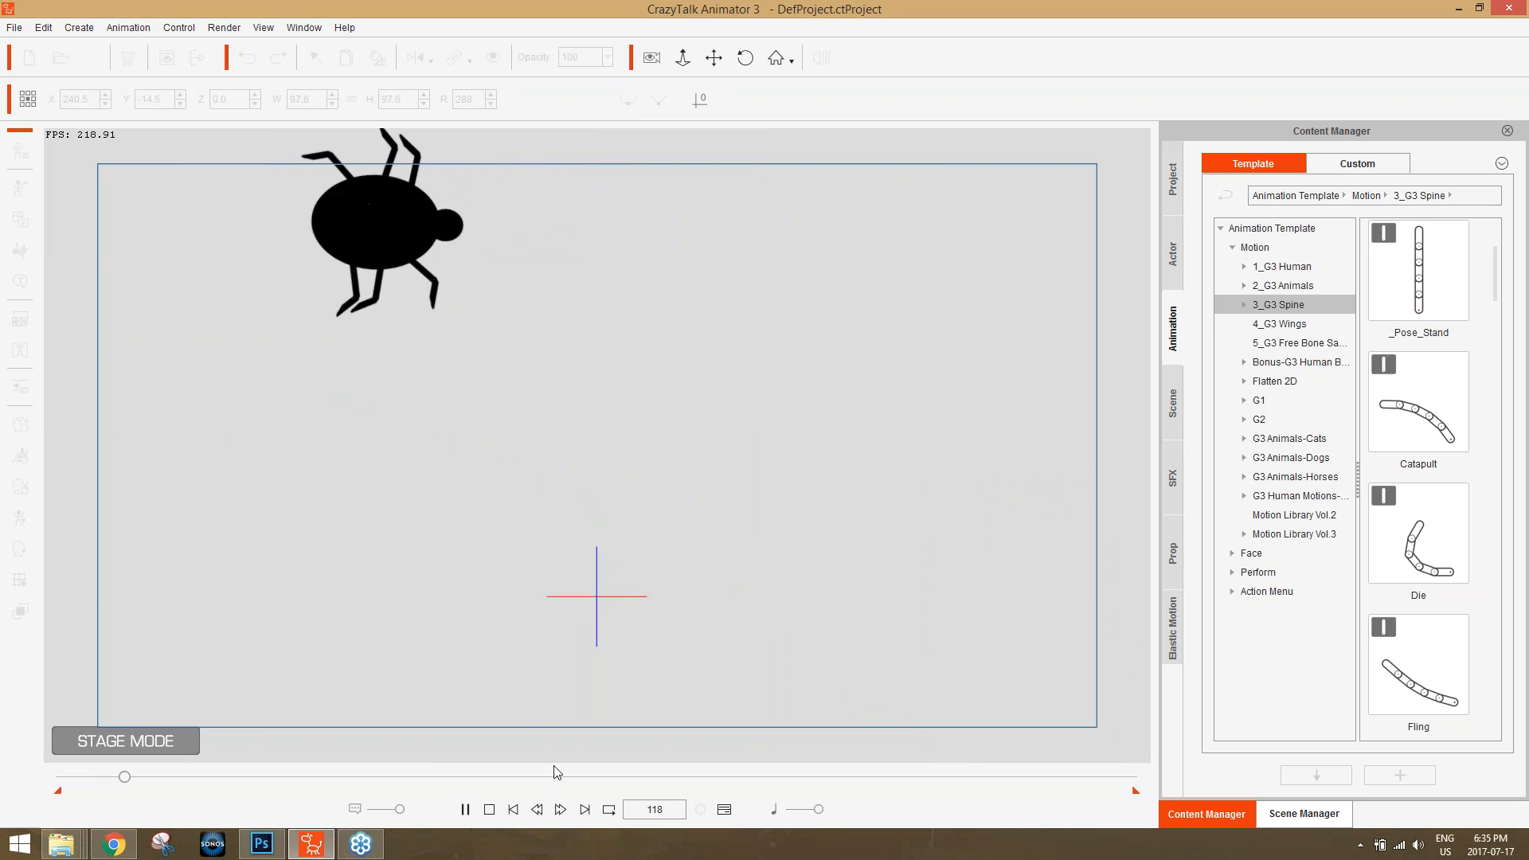
pyautogui.click(490, 809)
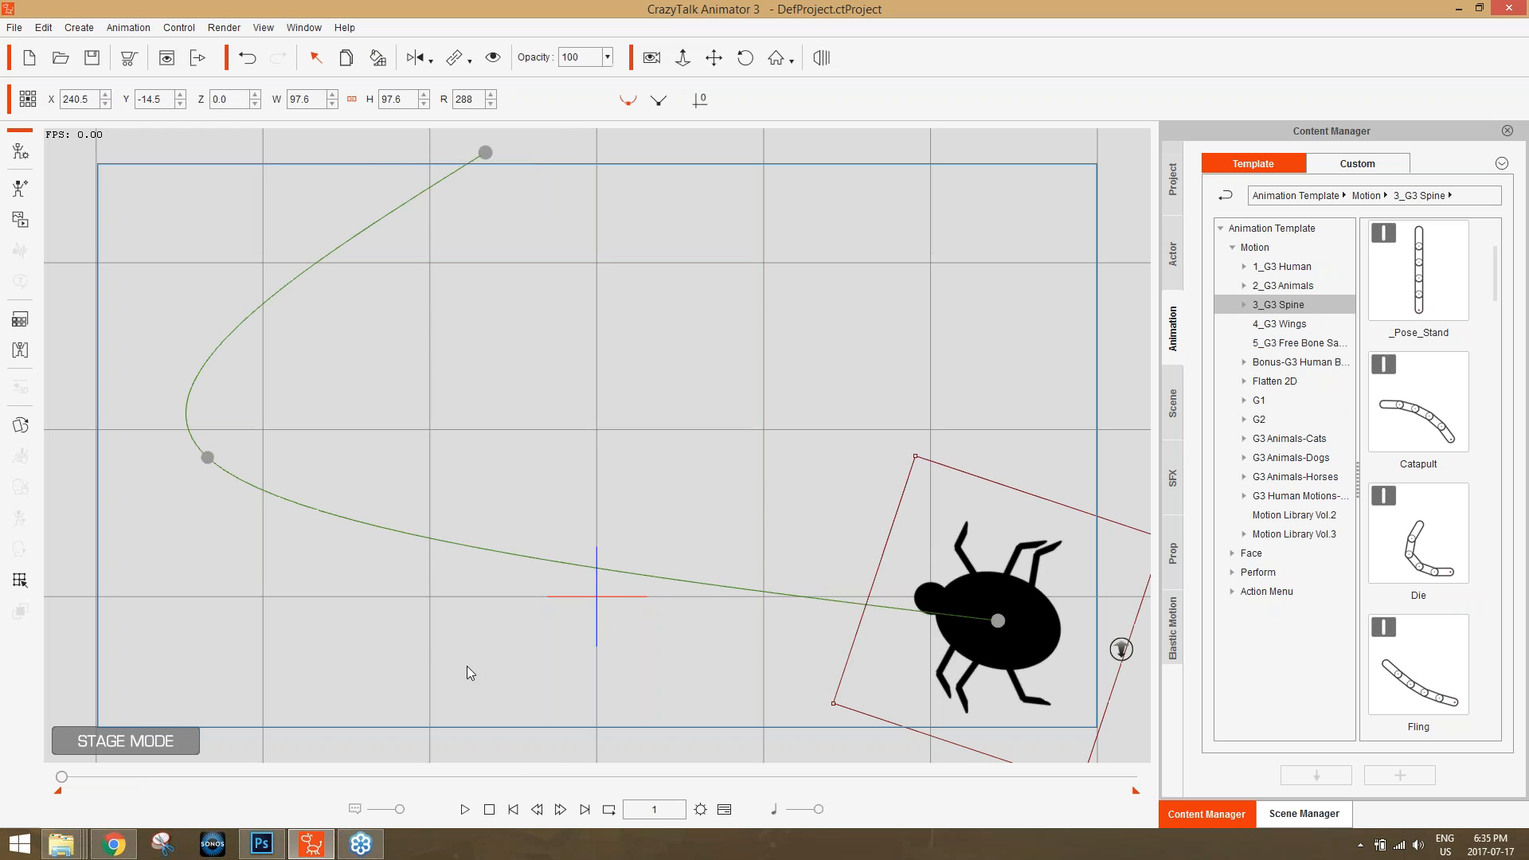
# Reshape the bug's path by moving its middle point near the stage center and its end point to the upper area right of center, and preview it.
pyautogui.click(206, 459)
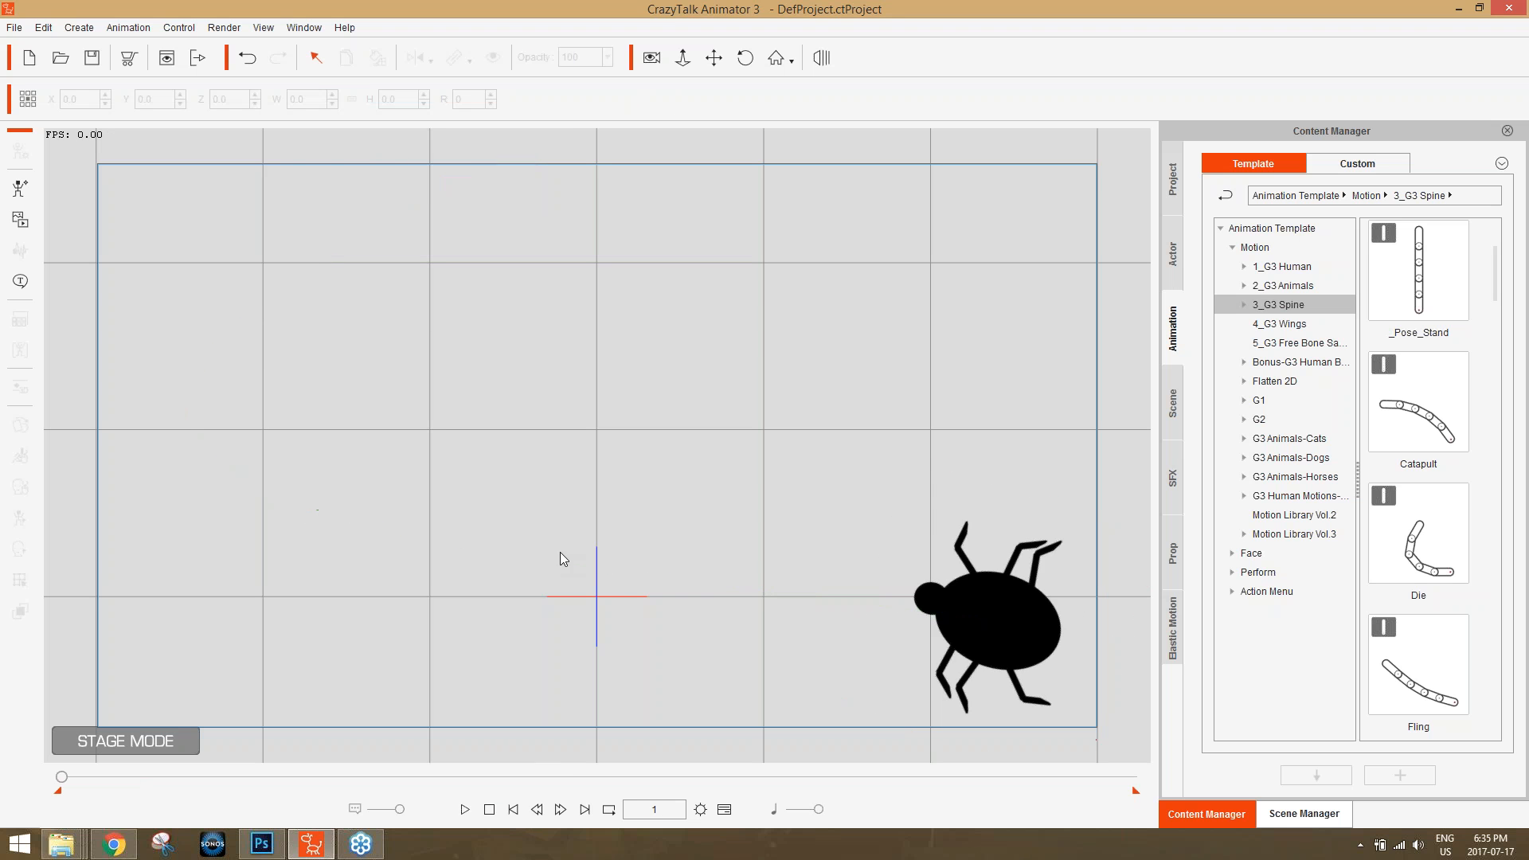
pyautogui.click(1033, 613)
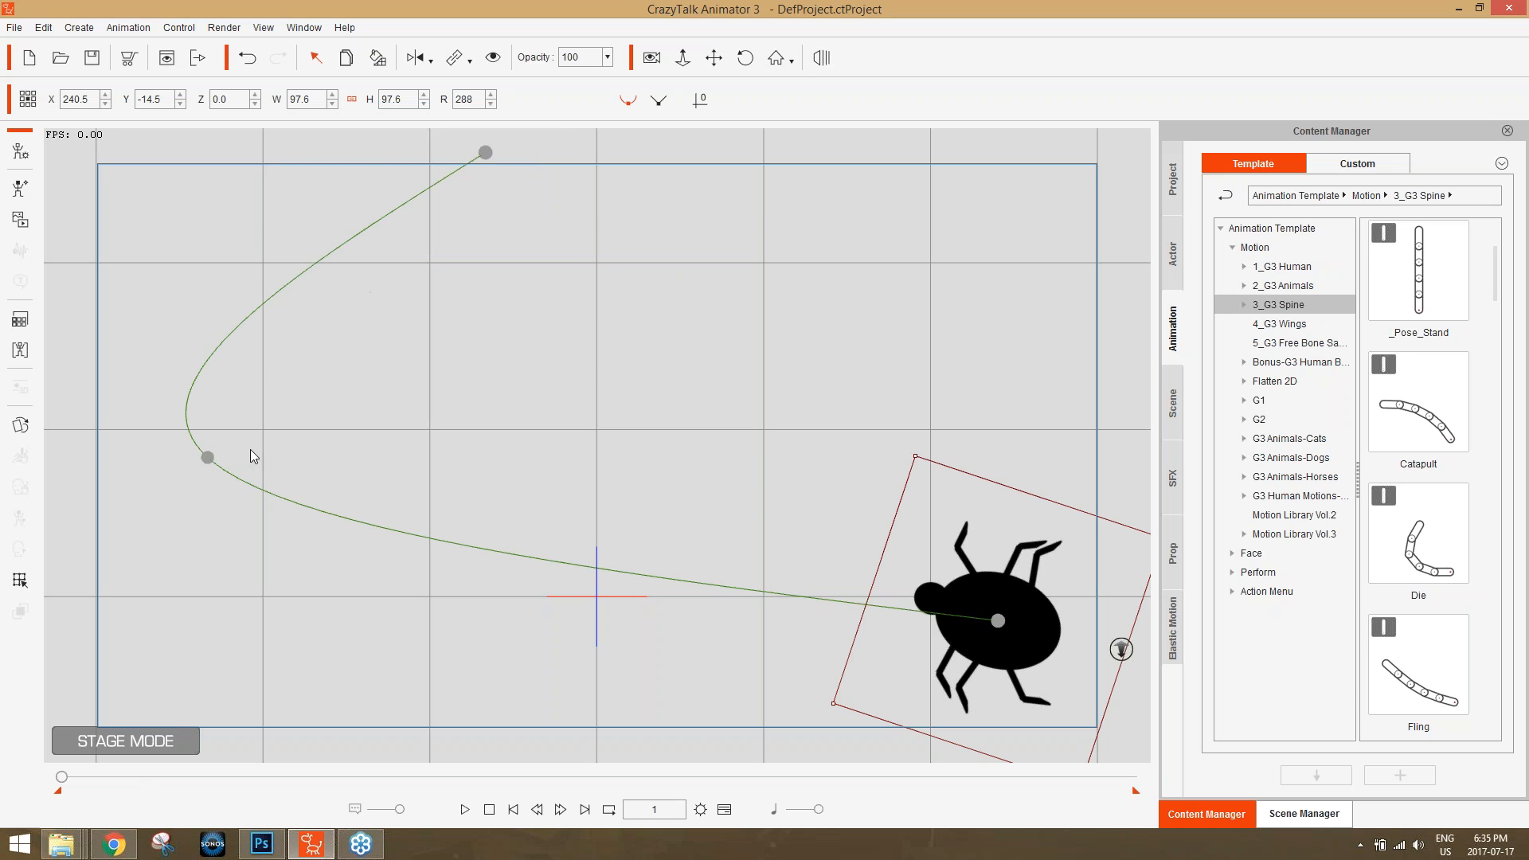
pyautogui.moveTo(212, 461); pyautogui.dragTo(568, 479)
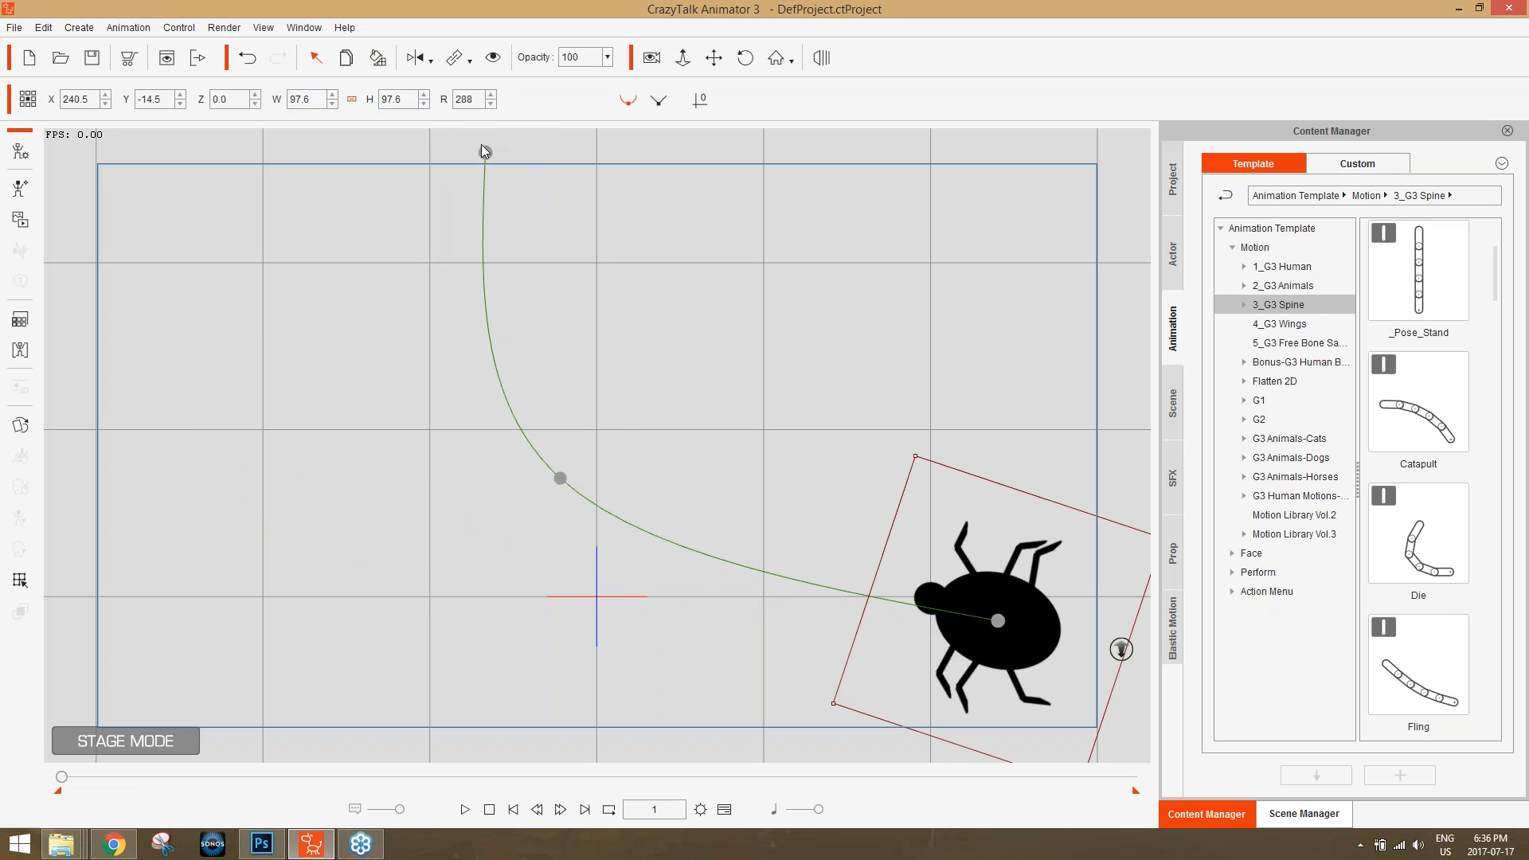
pyautogui.moveTo(484, 151); pyautogui.dragTo(734, 196)
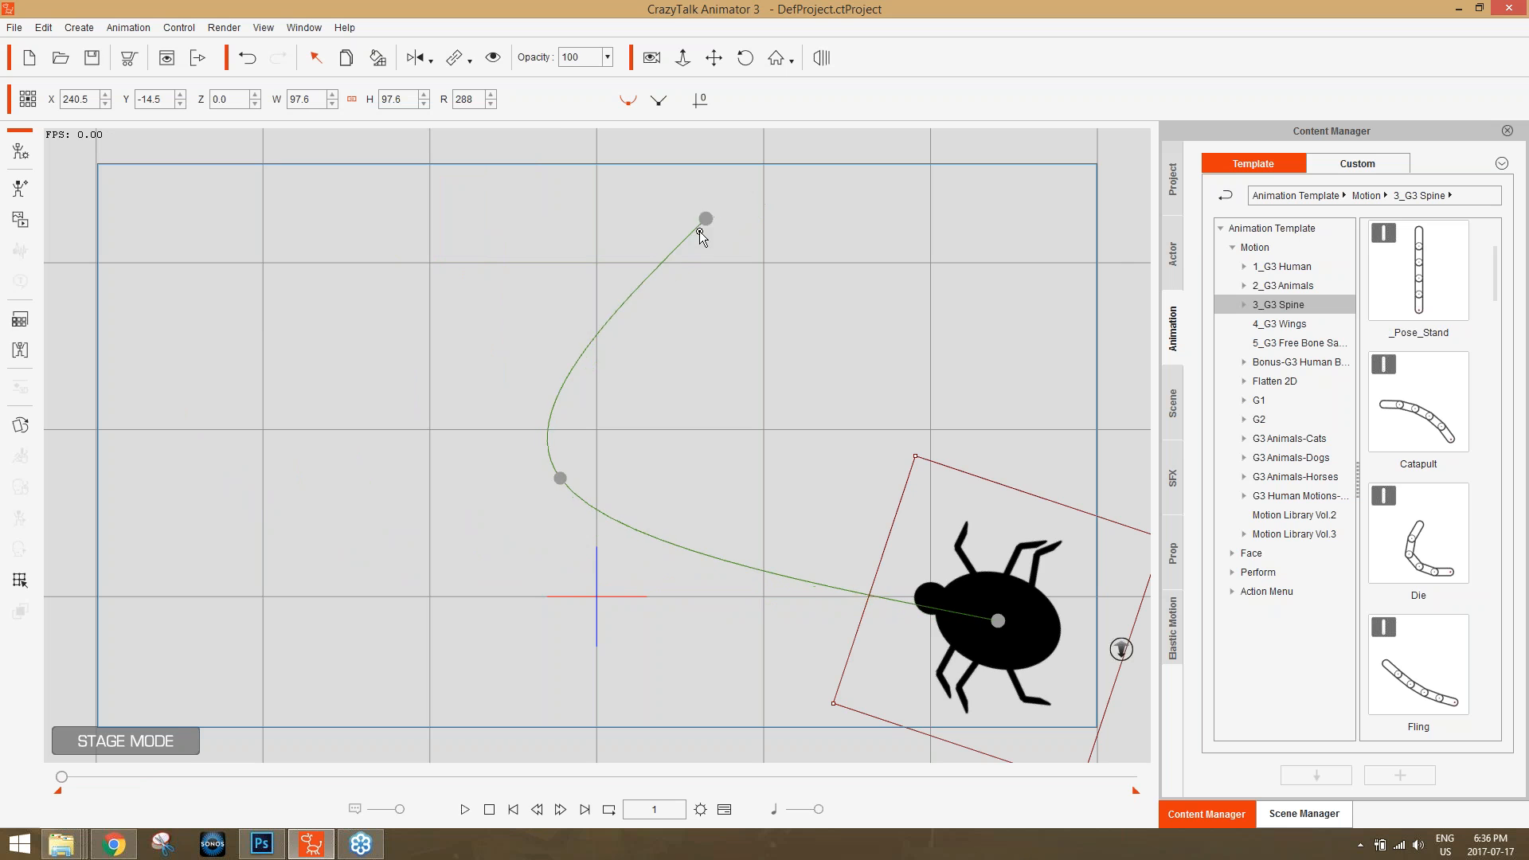
pyautogui.click(465, 809)
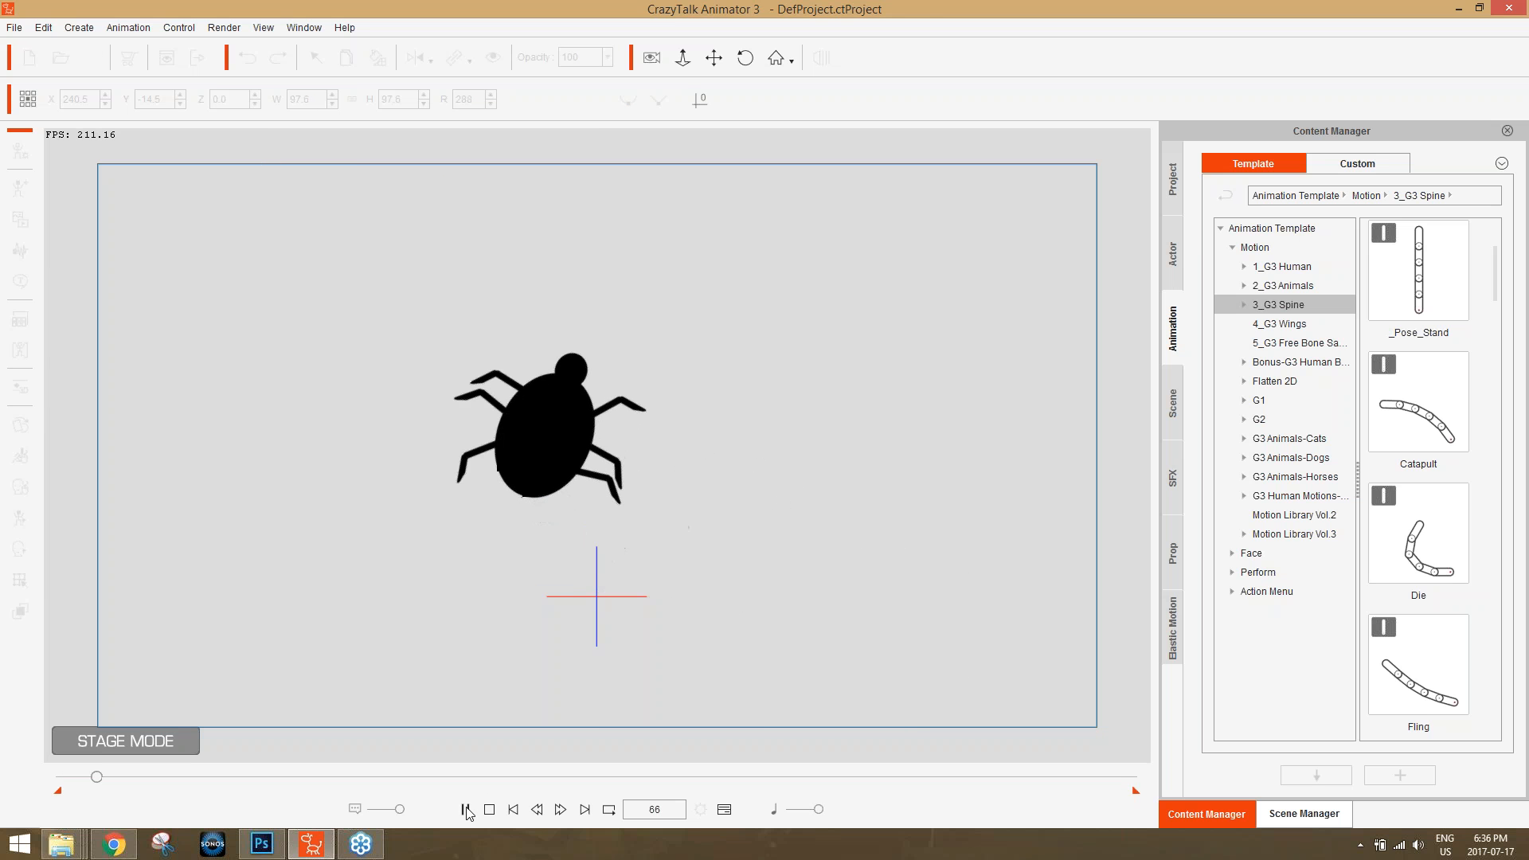
pyautogui.click(489, 809)
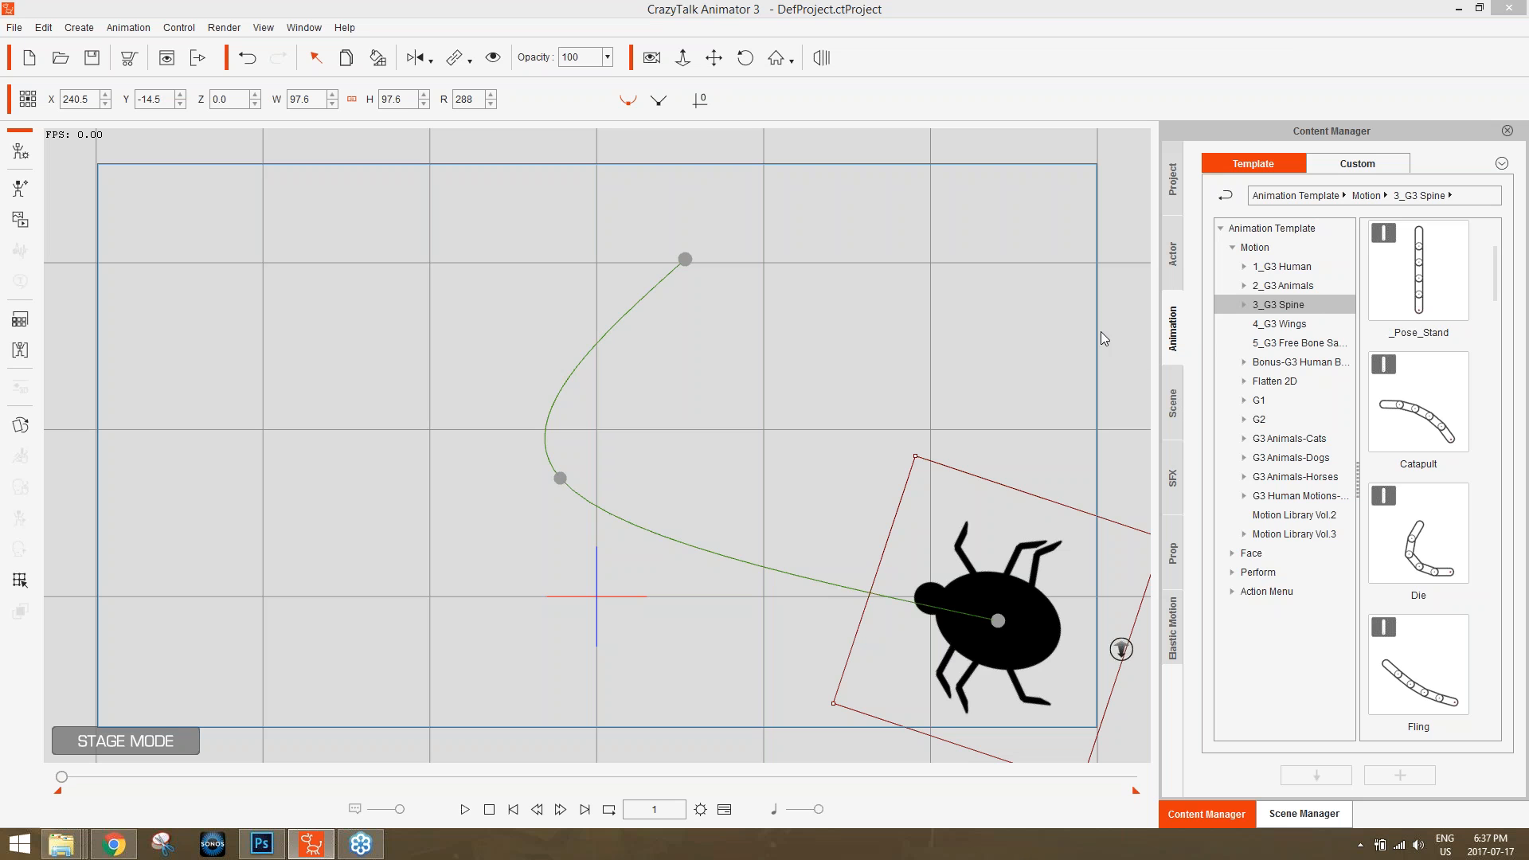
pyautogui.click(560, 478)
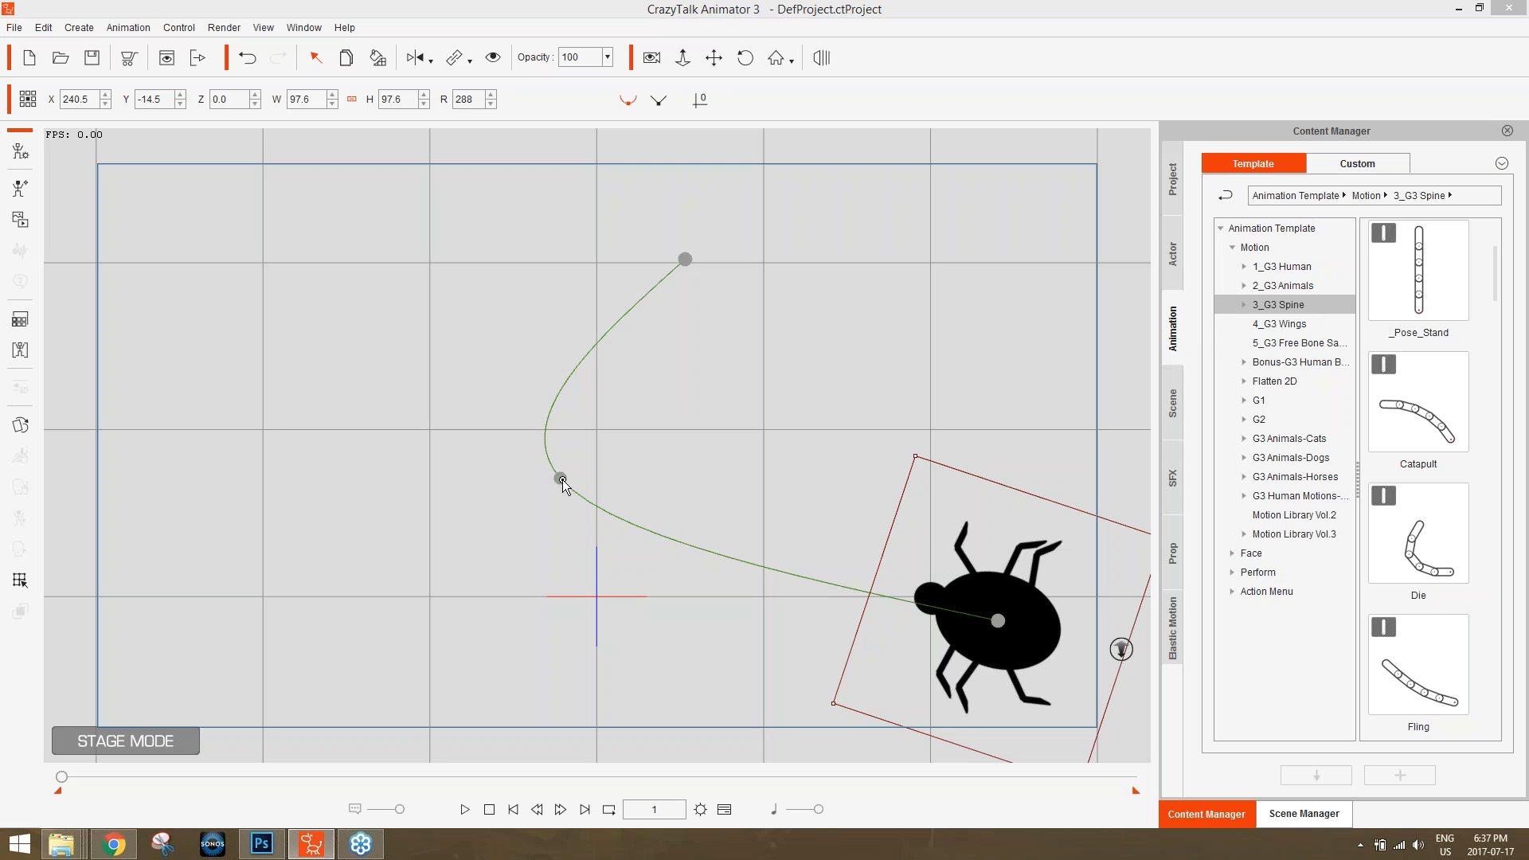